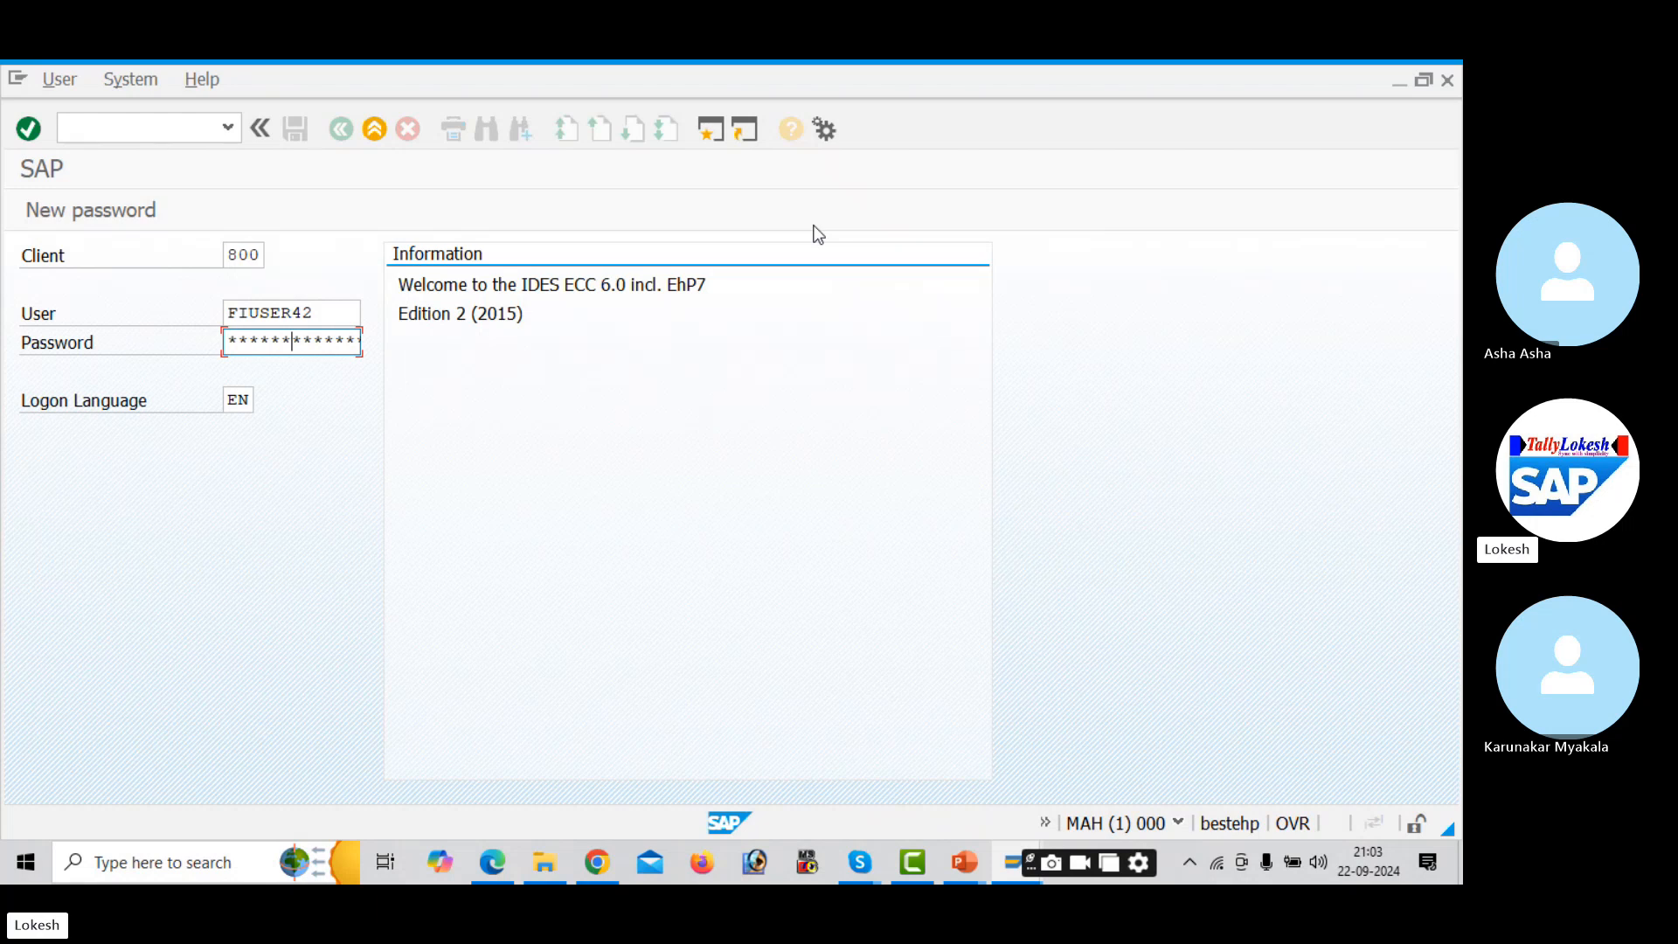
- Log on to SAP GUI with the account password
key(BackSpace)
key(BackSpace)
key(BackSpace)
key(BackSpace)
key(BackSpace)
key(BackSpace)
text(******)
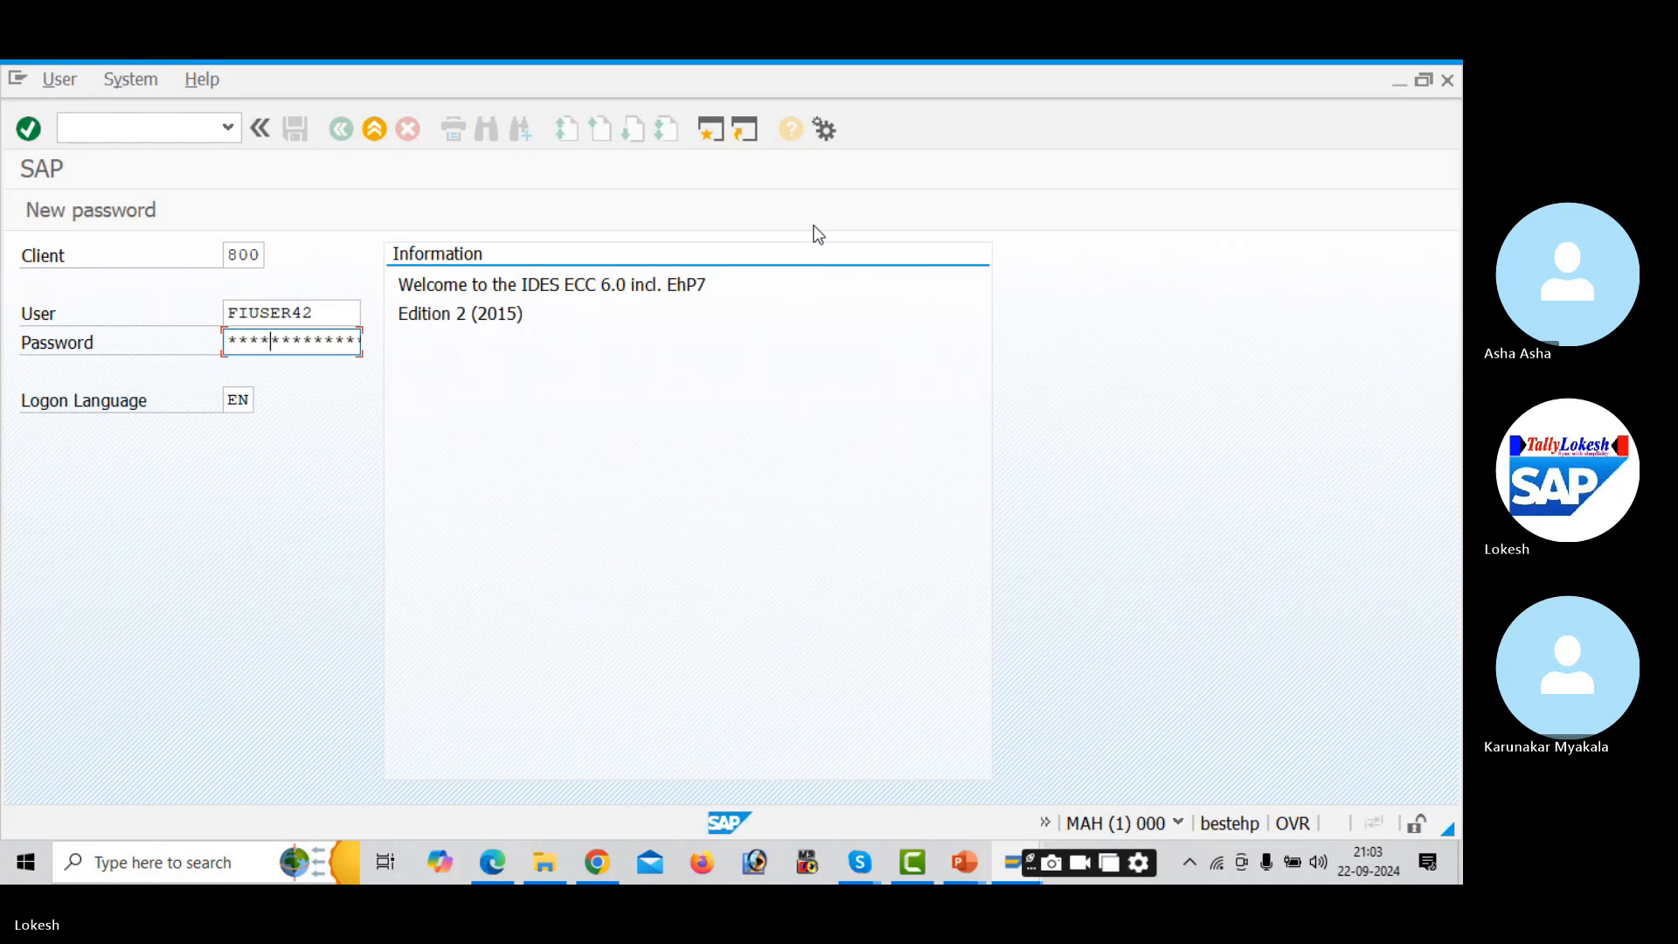
text(*)
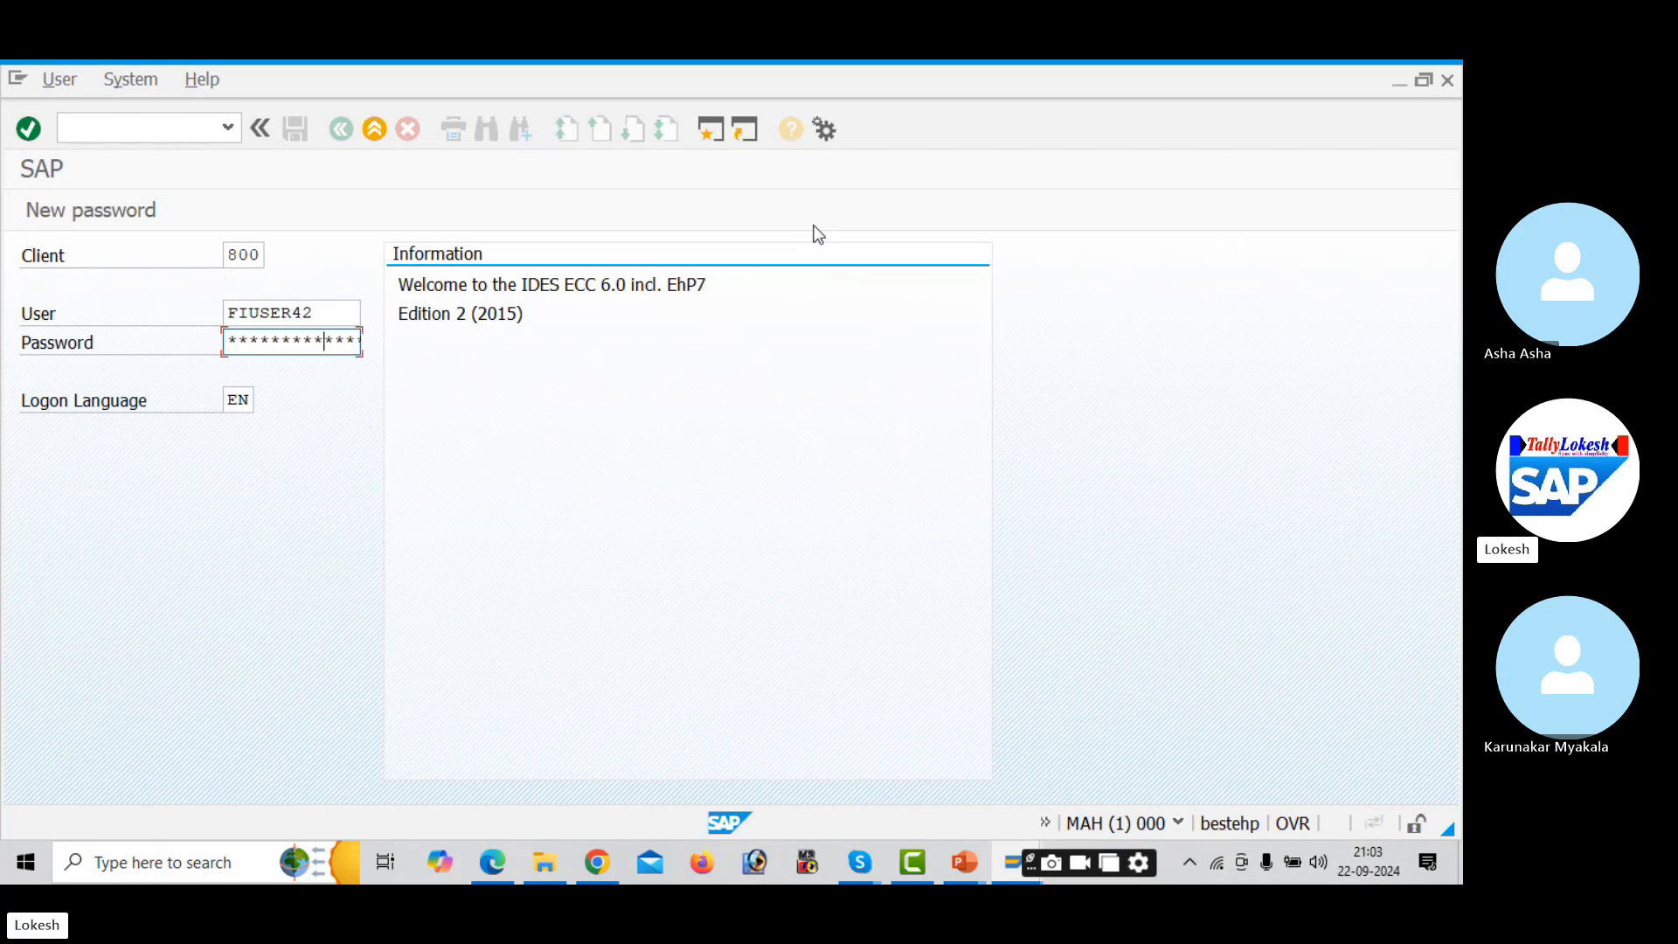
key(Return)
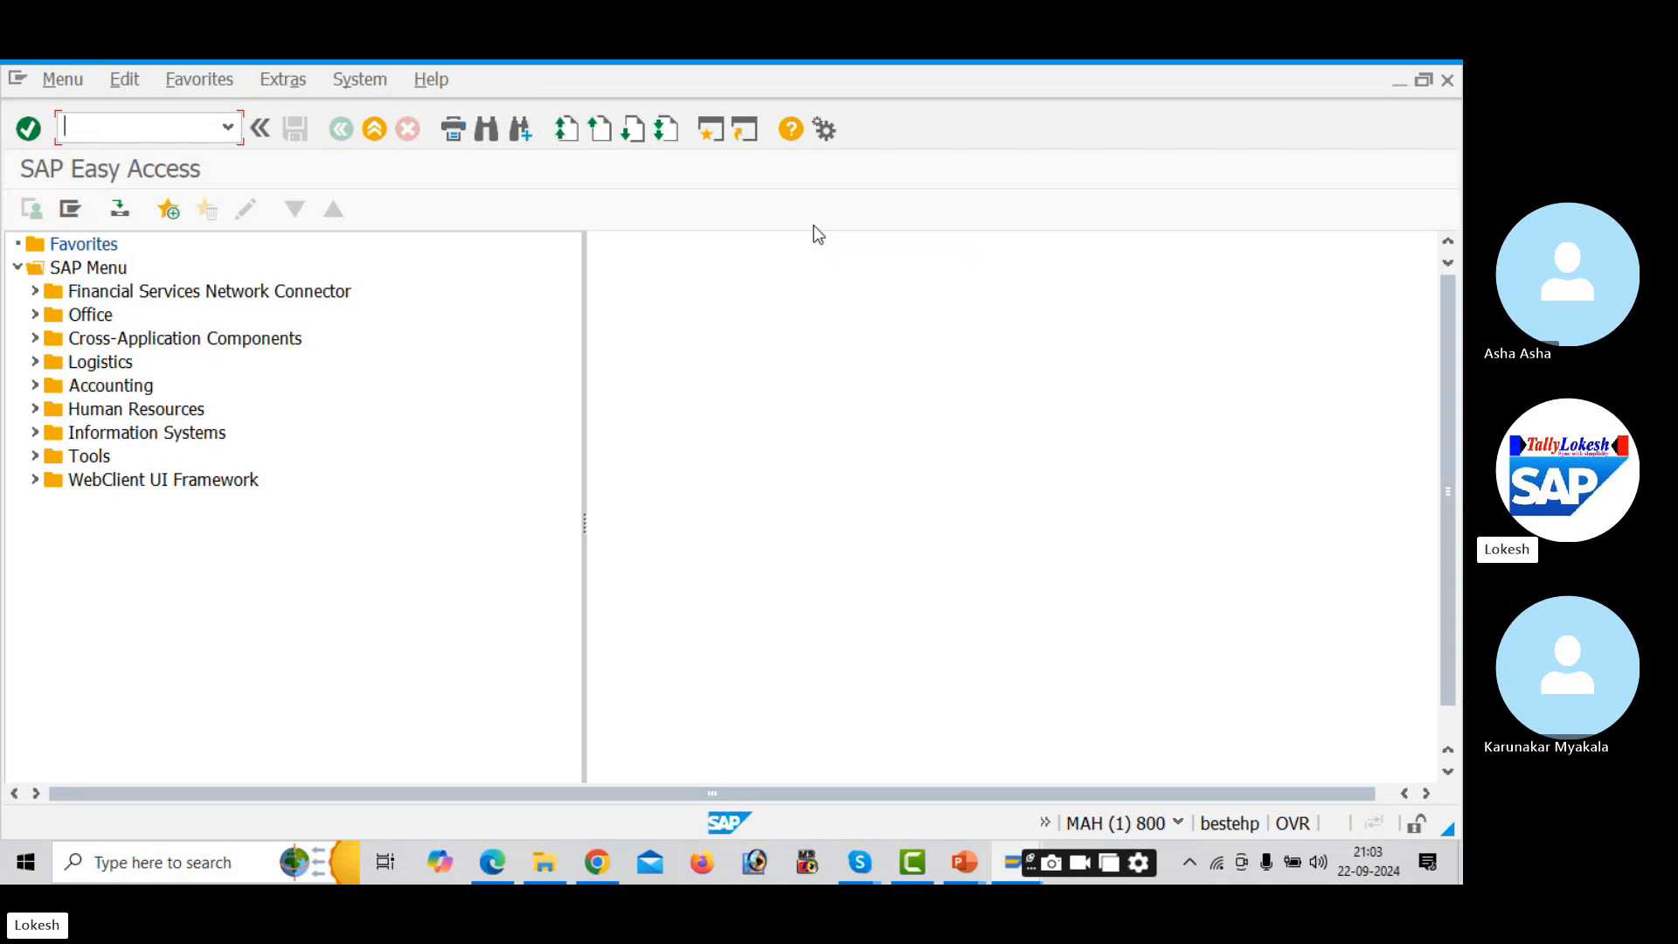
key(alt+Tab)
key(alt+Tab)
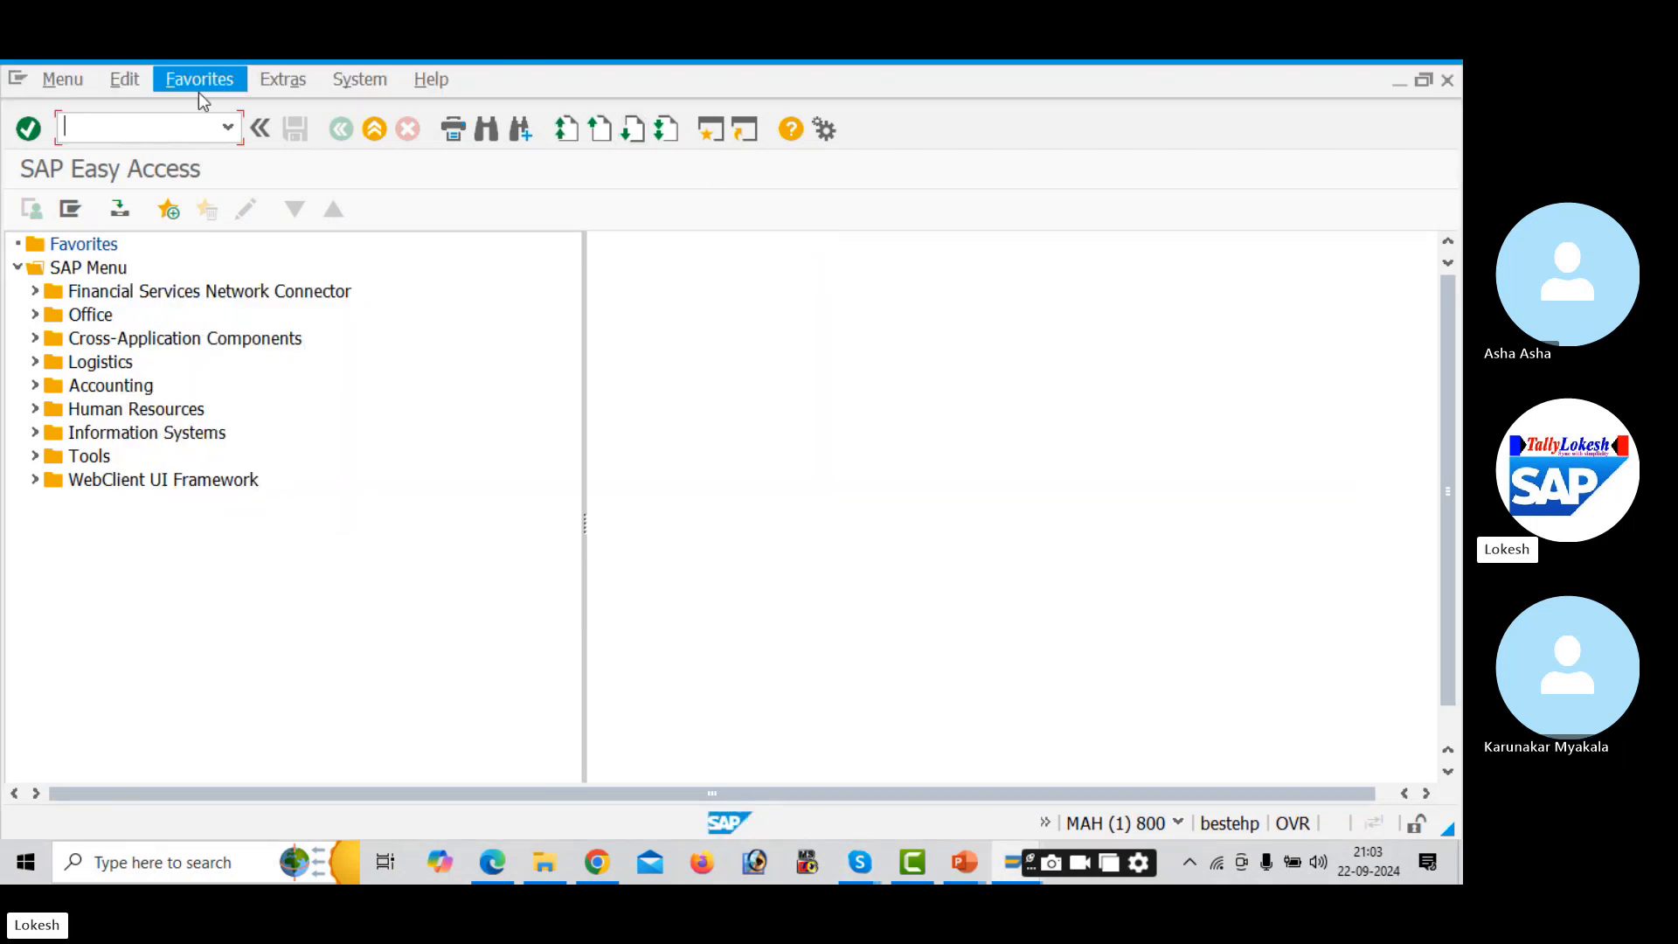
- Run FBZP and start a new entry under All company codes
text(fd)
key(BackSpace)
key(BackSpace)
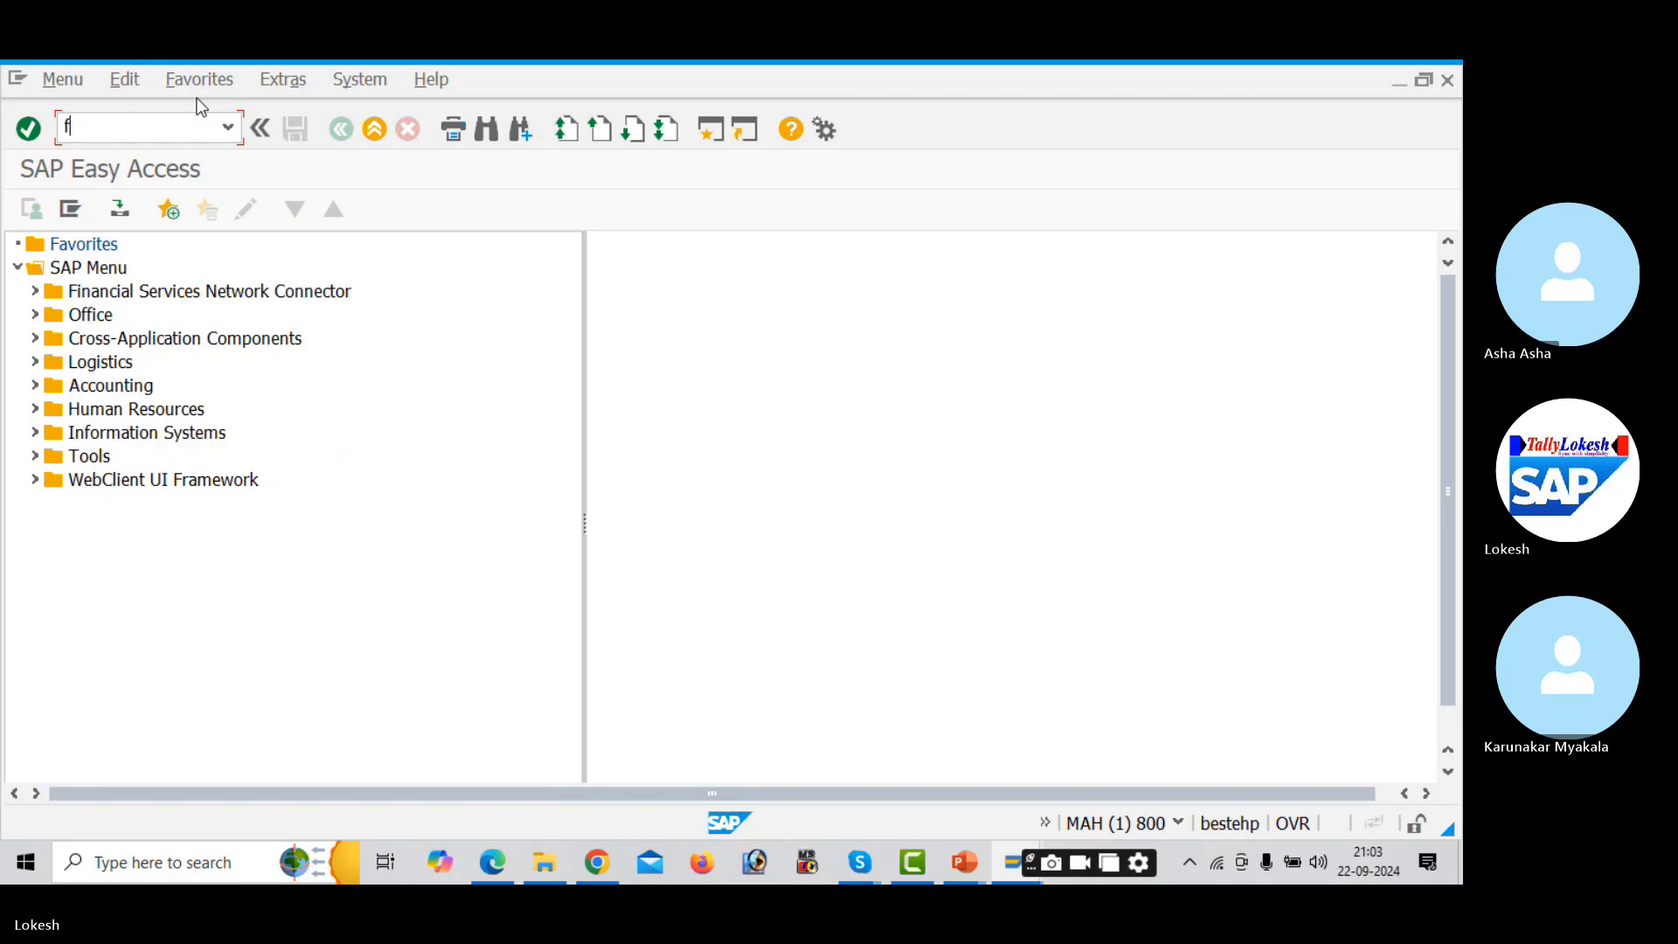
text(FBZP)
key(Return)
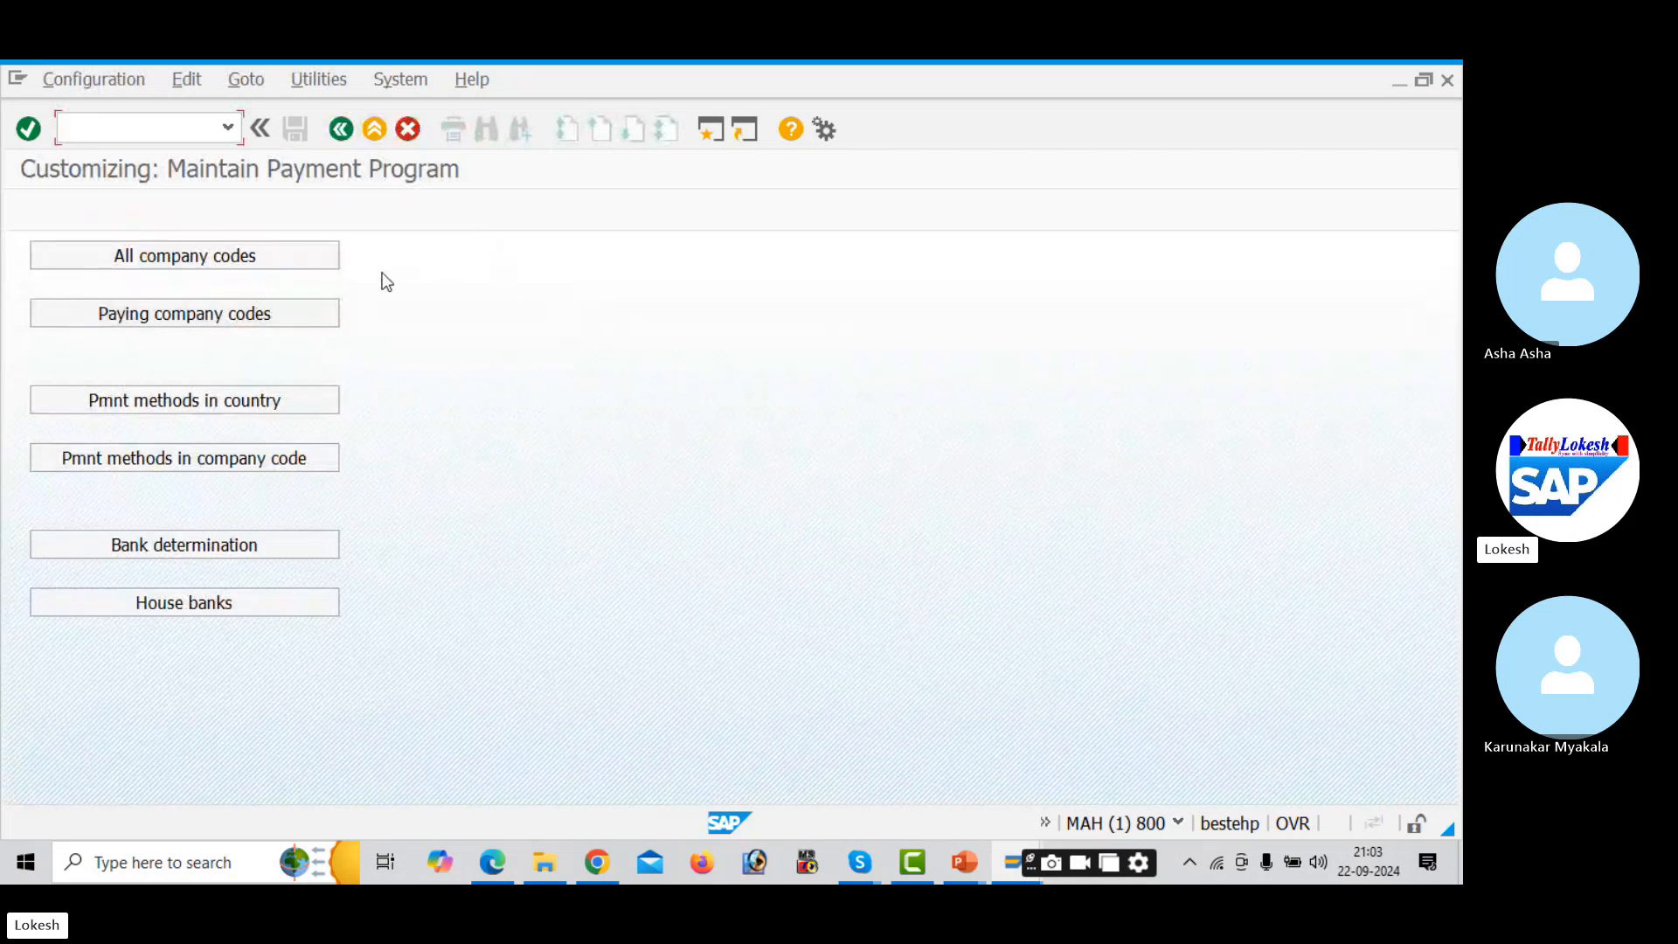
click(323, 260)
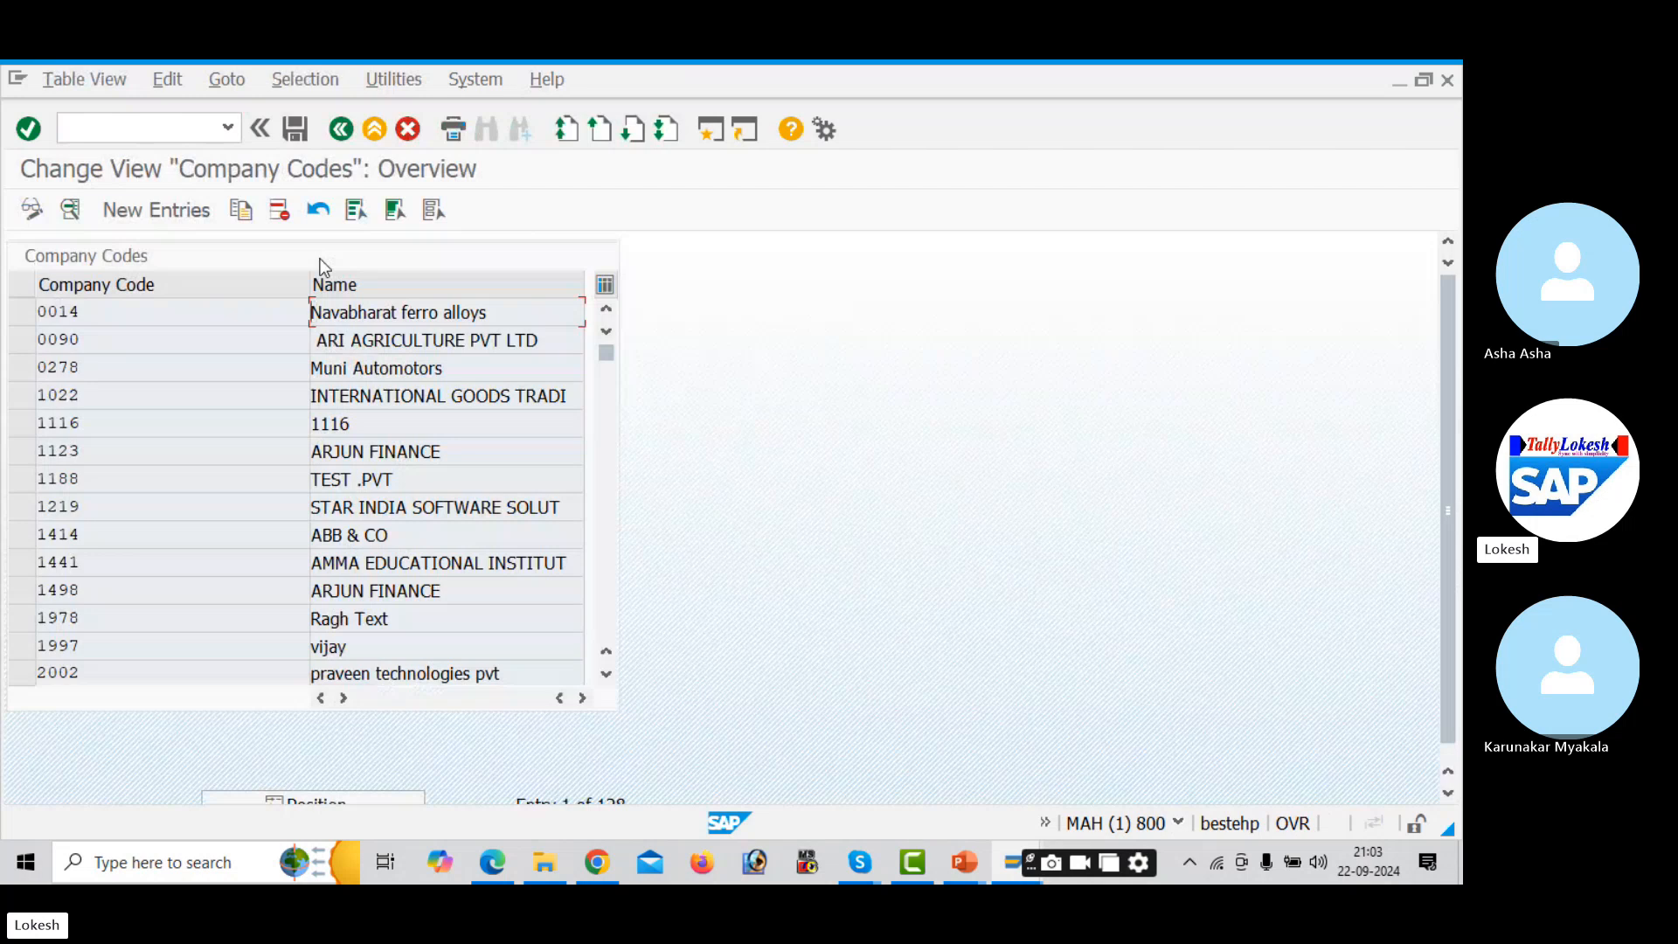
click(197, 218)
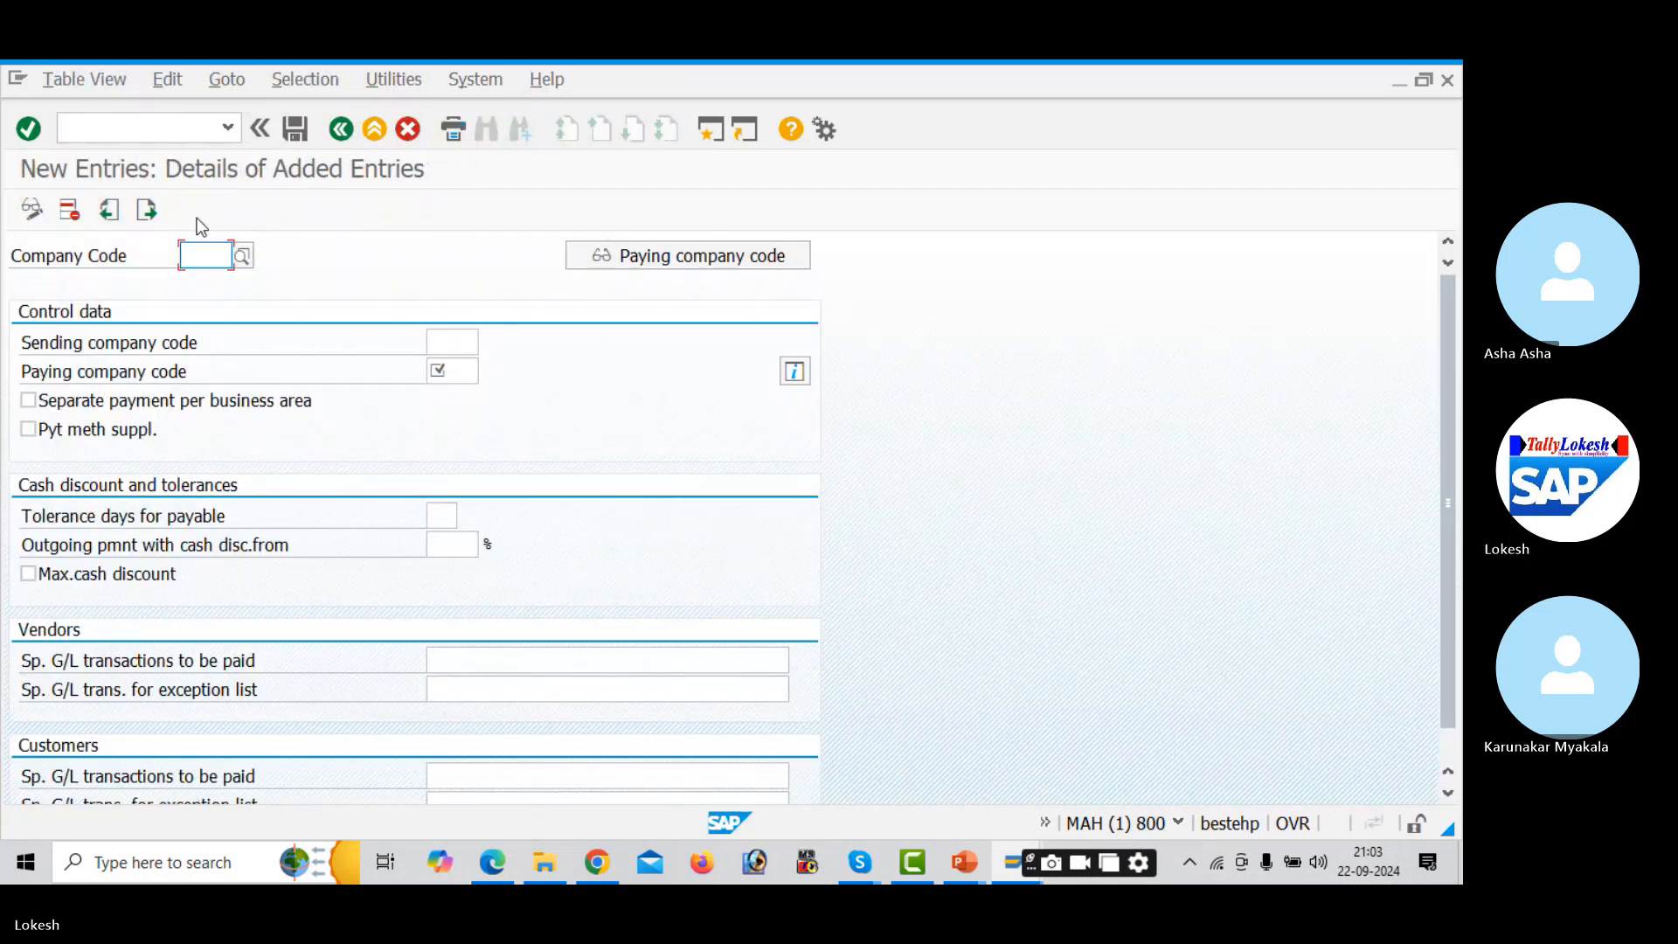
- Check the configuration guide PDF, then come back to the SAP entry form
key(alt+Tab)
key(Tab)
key(Tab)
key(Tab)
key(Tab)
key(Tab)
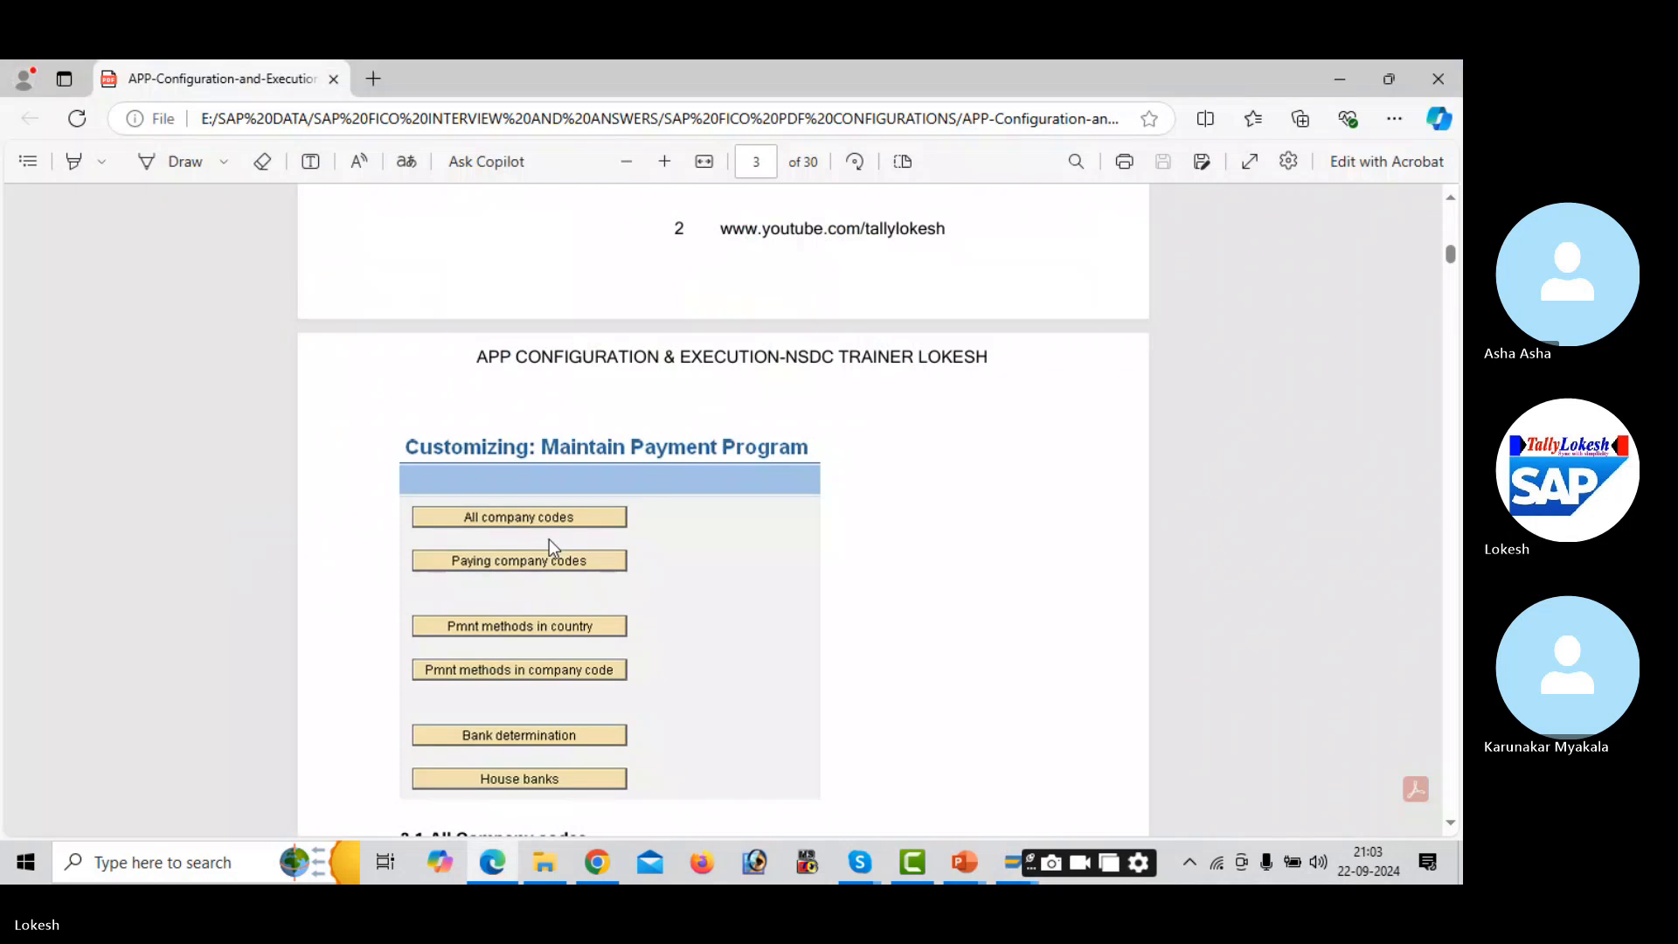
click(1450, 822)
scroll(1452, 826, down, 7)
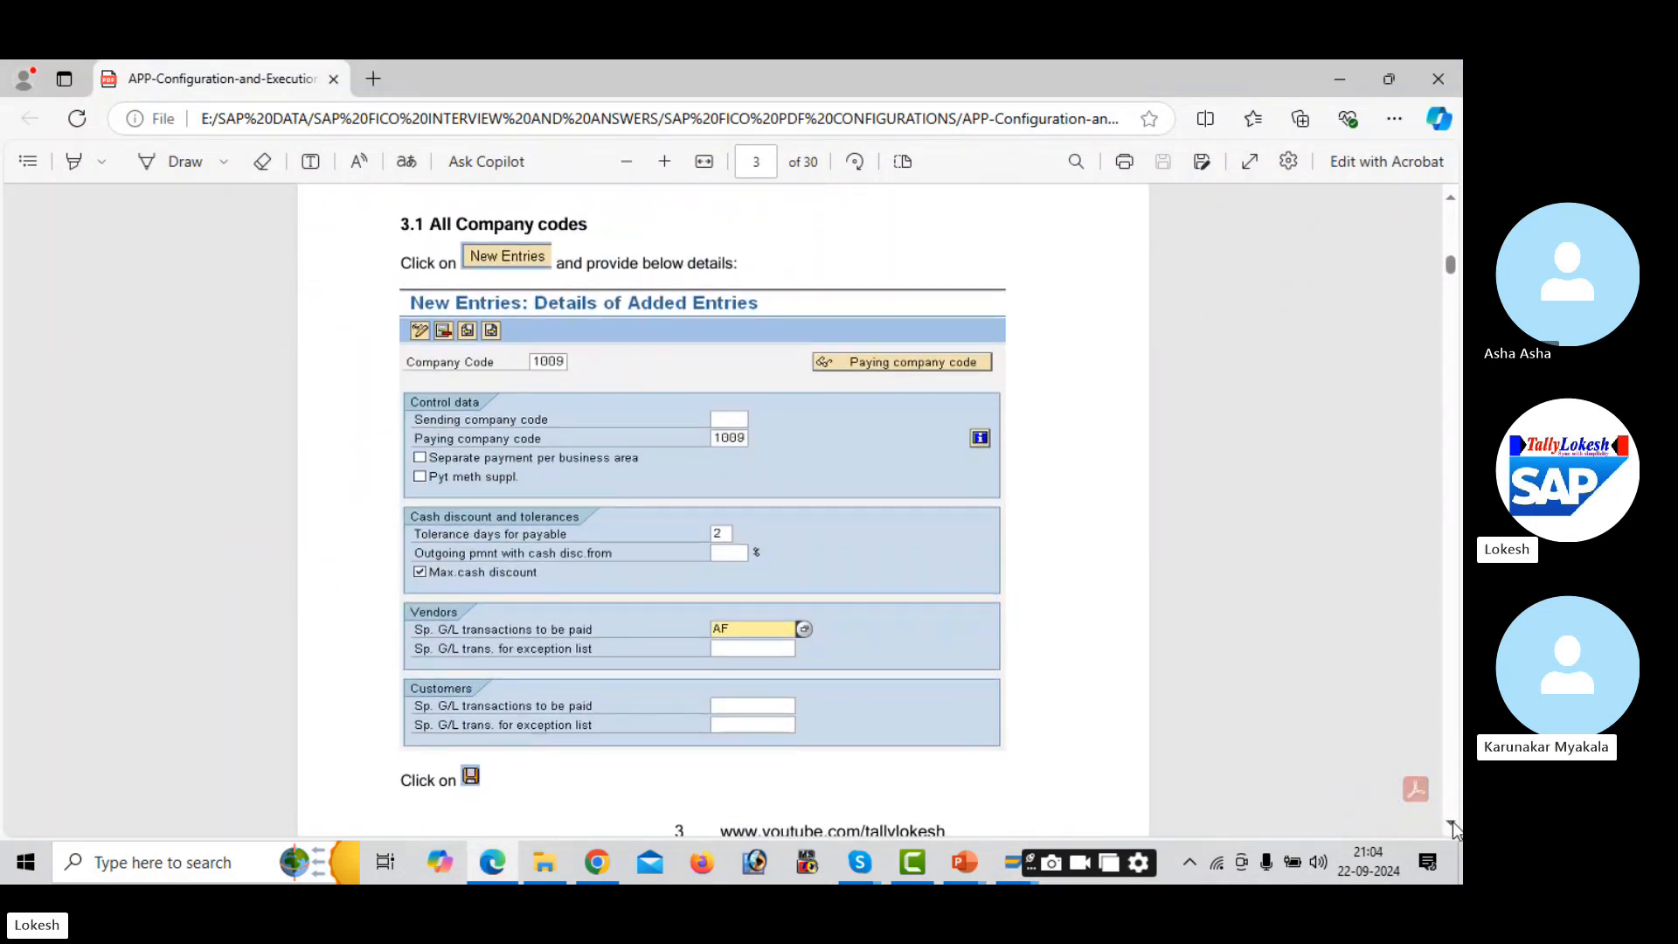
key(alt+Tab)
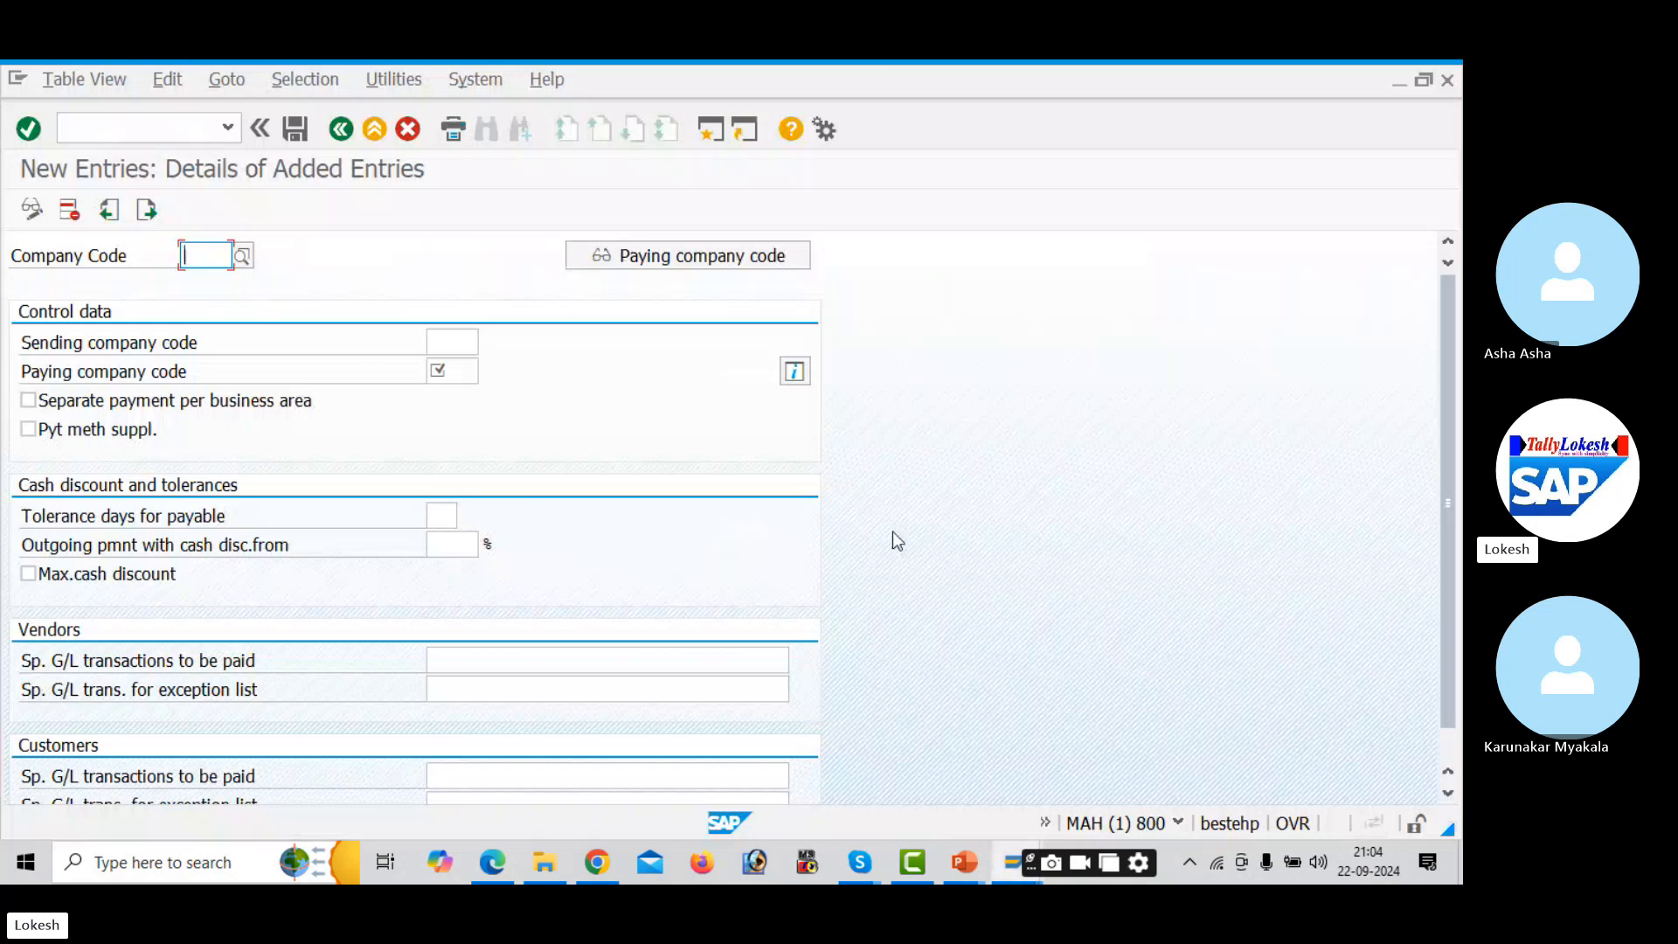
- Enter AUD1 as both the company code and the paying company code
text(AUD)
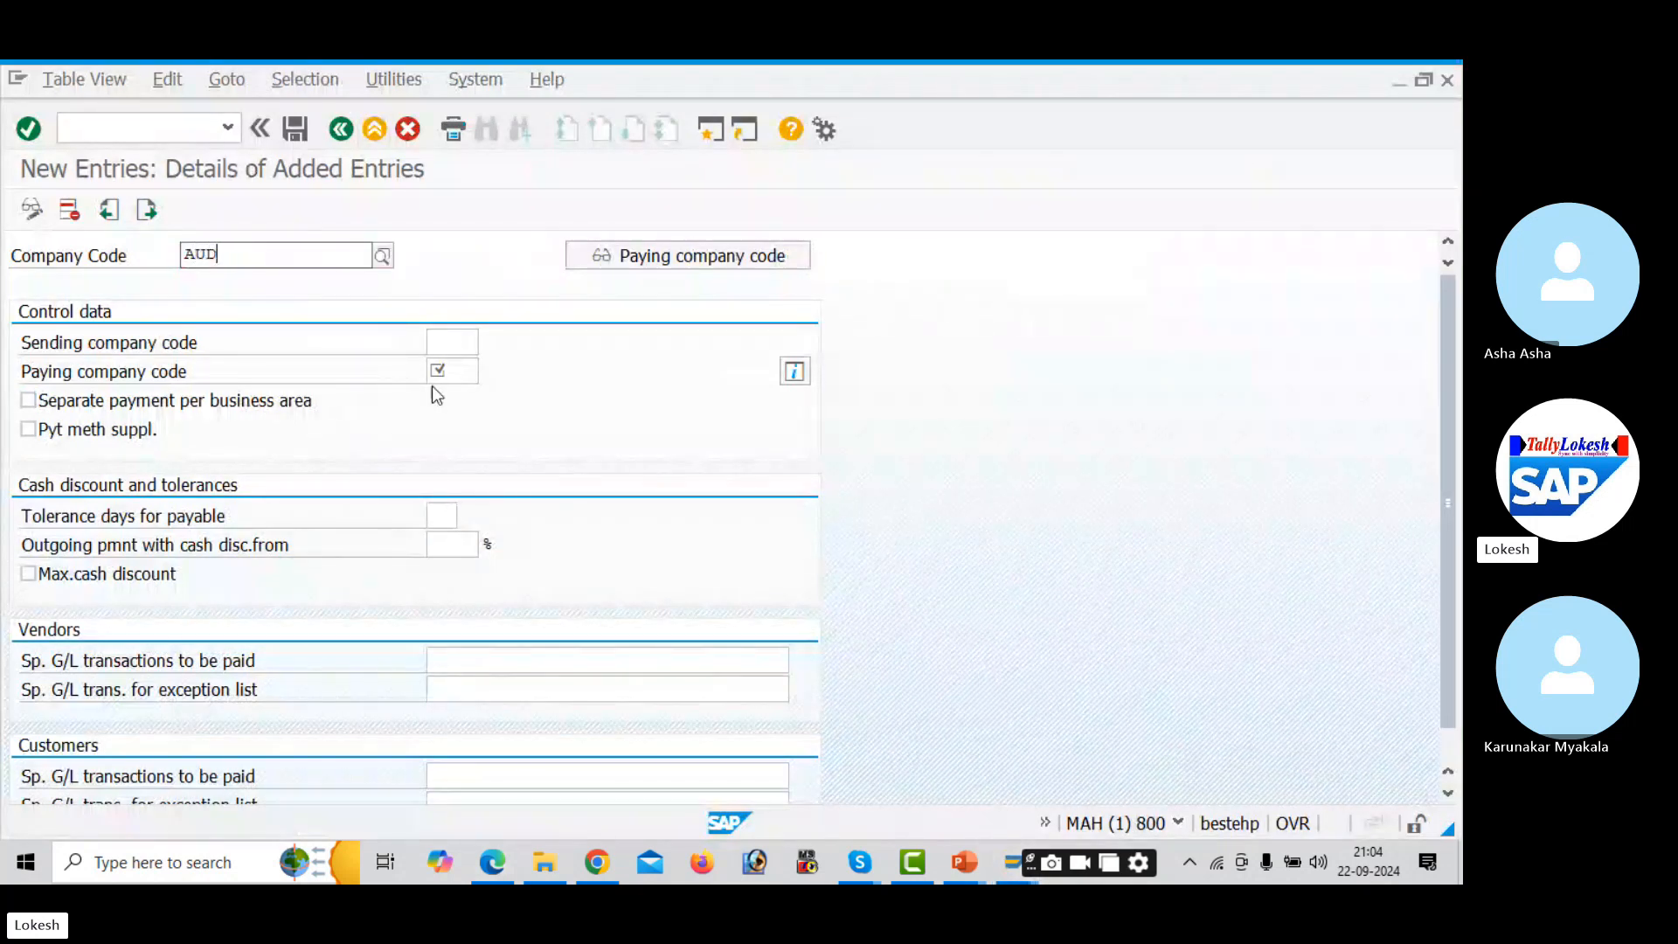
text(1)
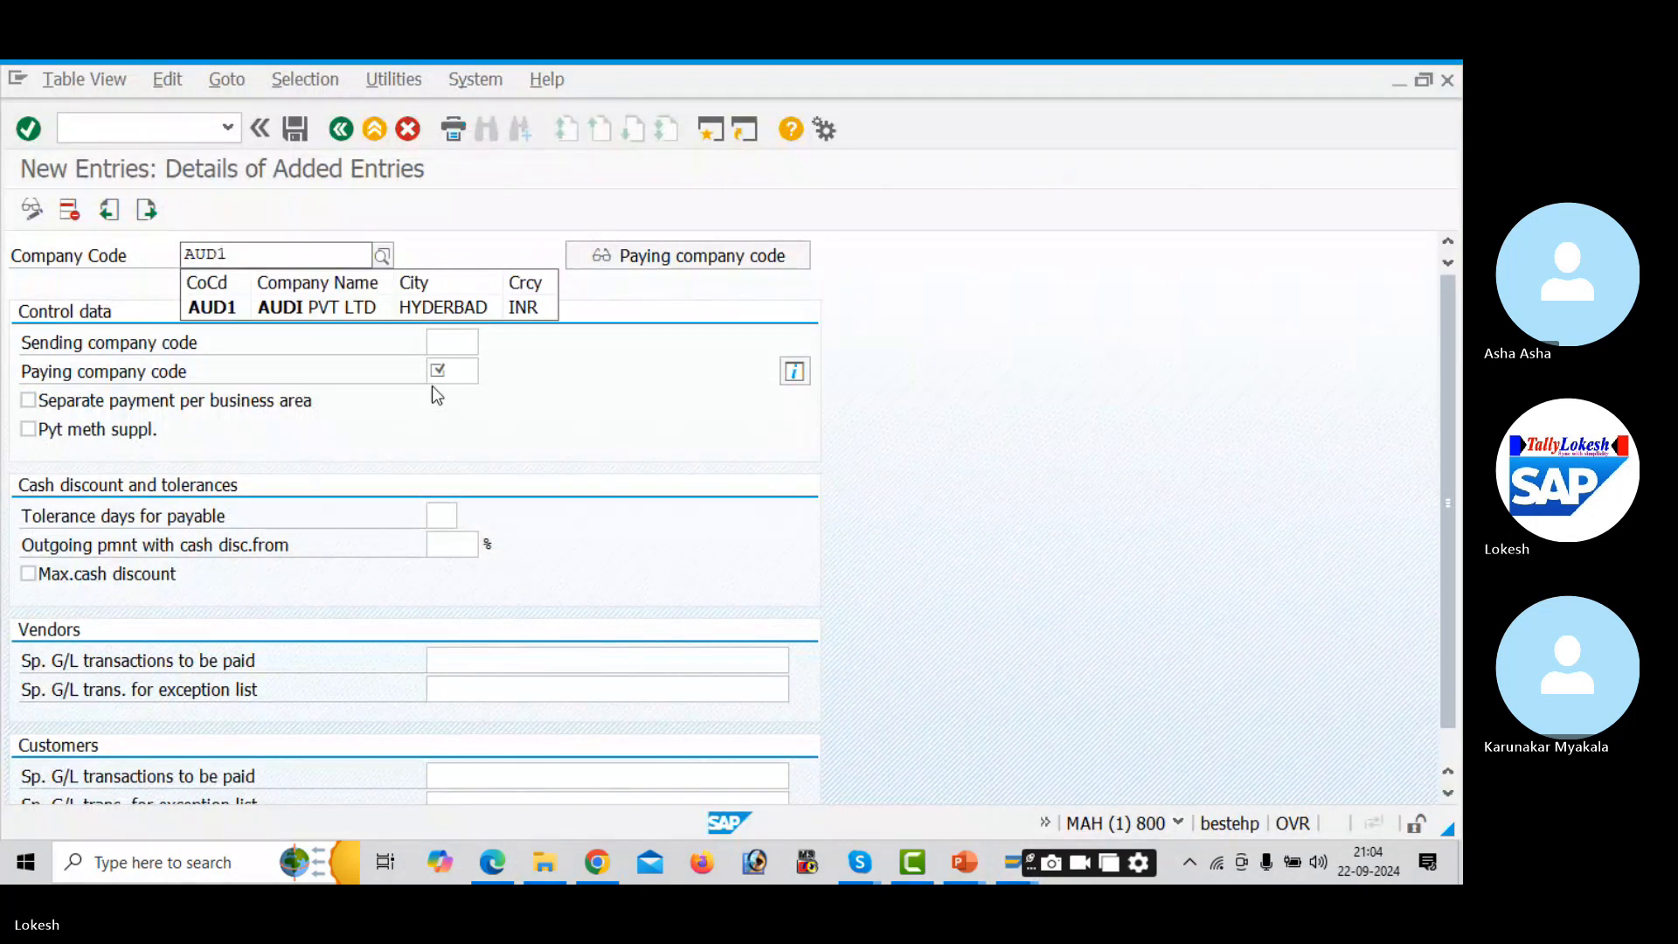
key(Return)
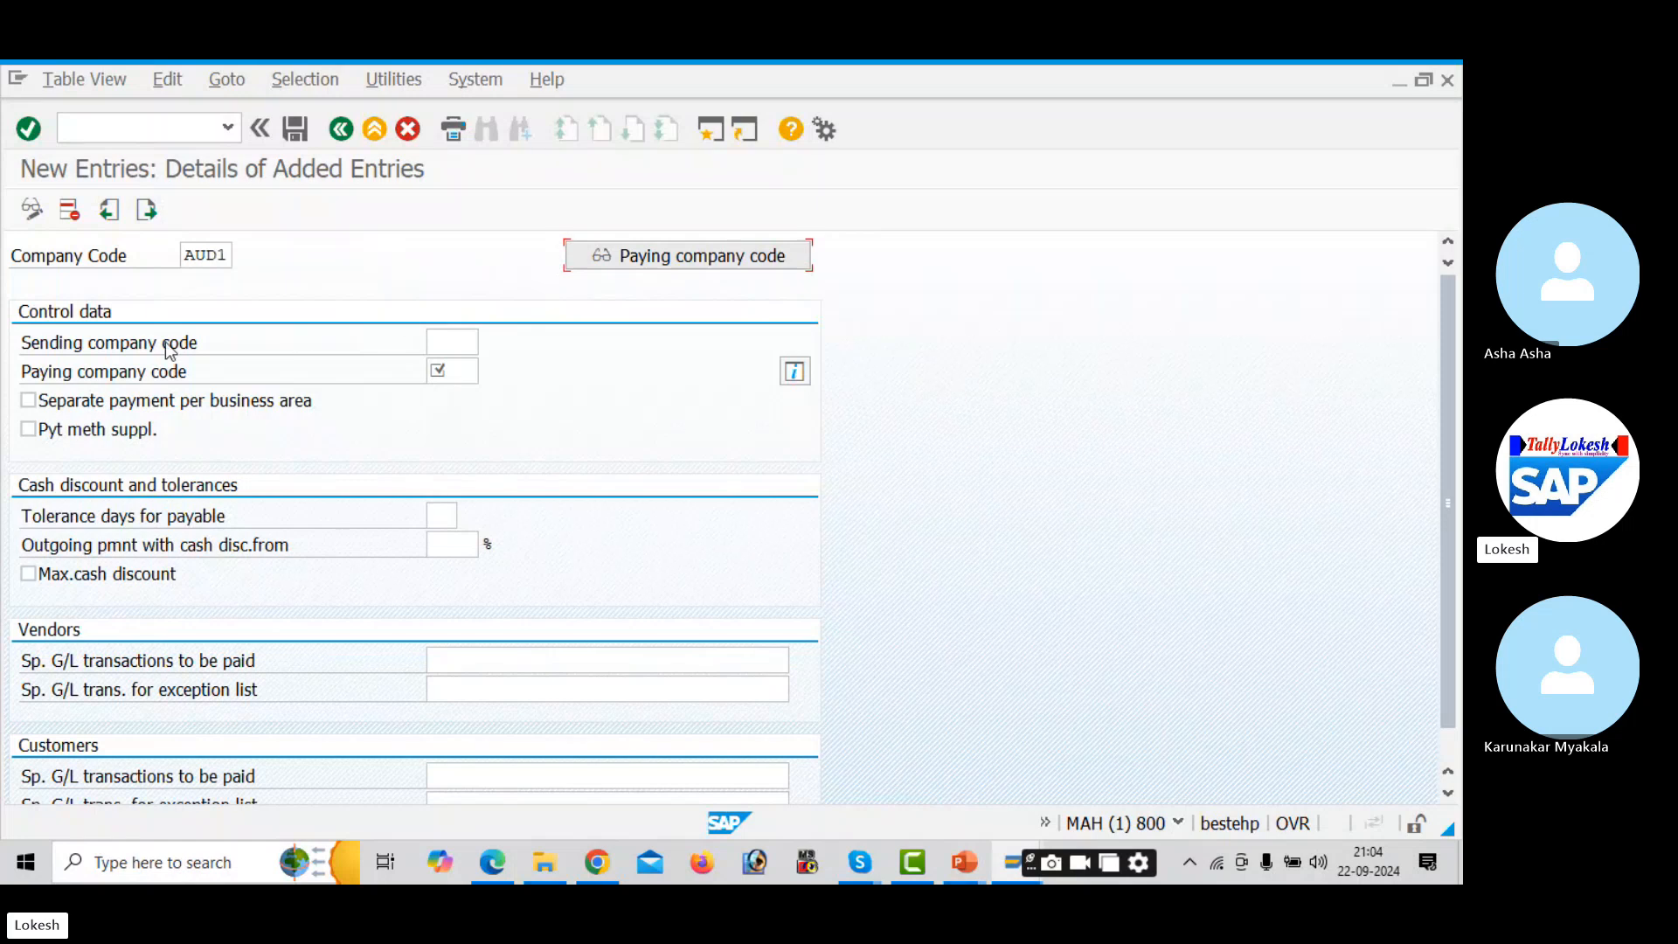
click(449, 340)
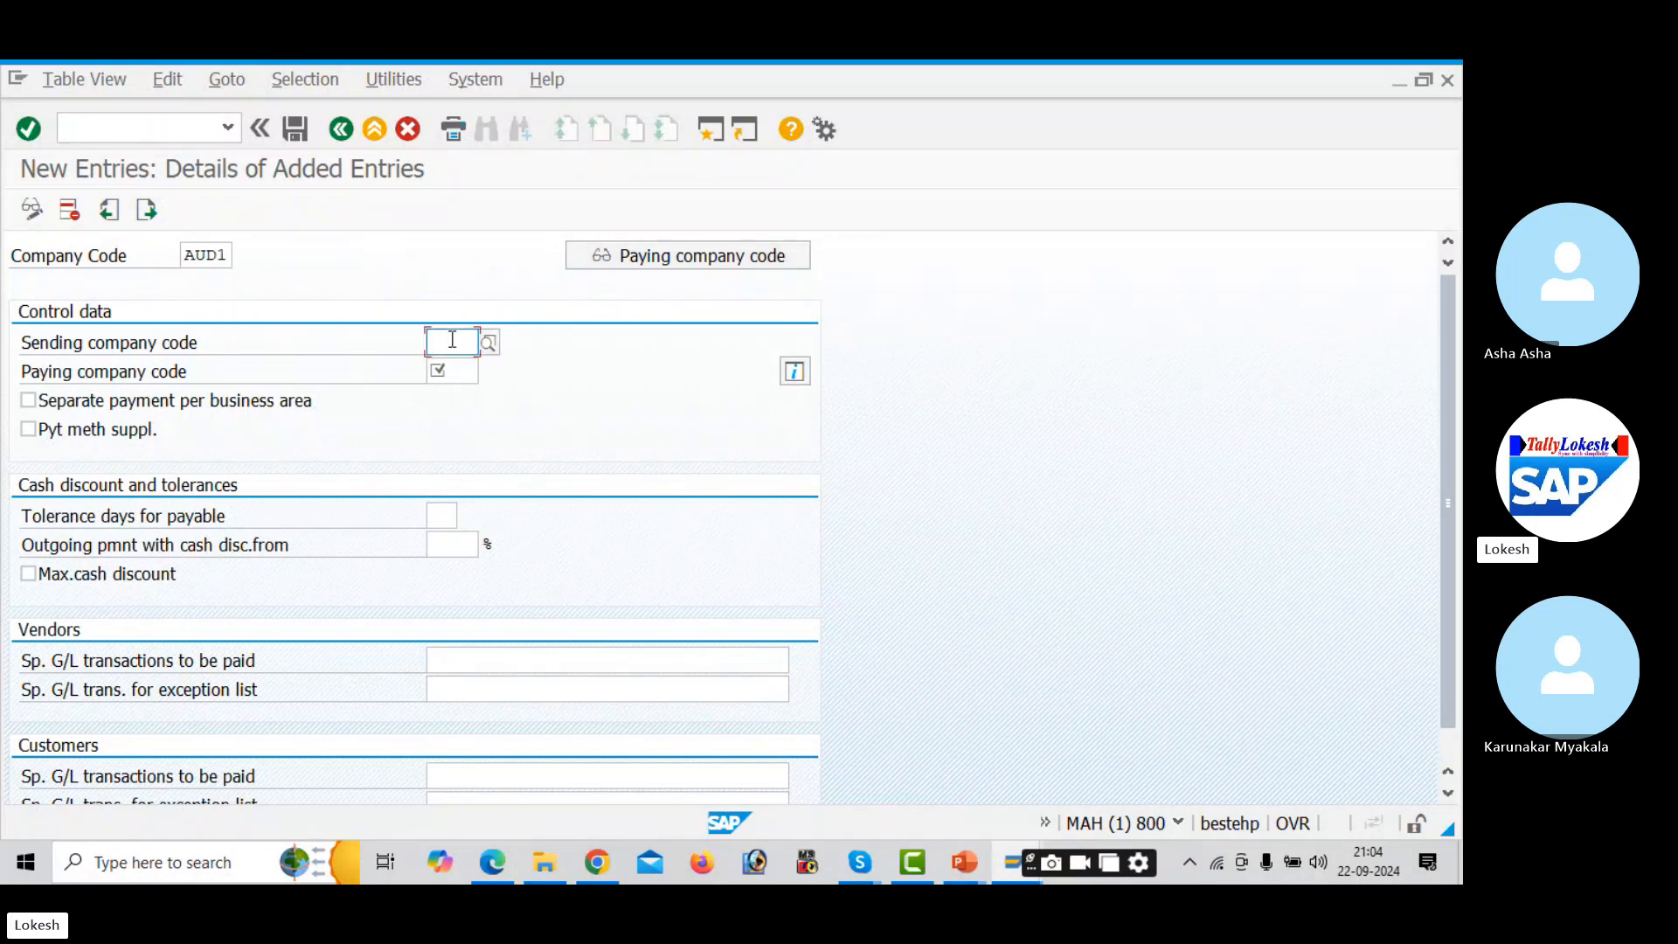
click(459, 369)
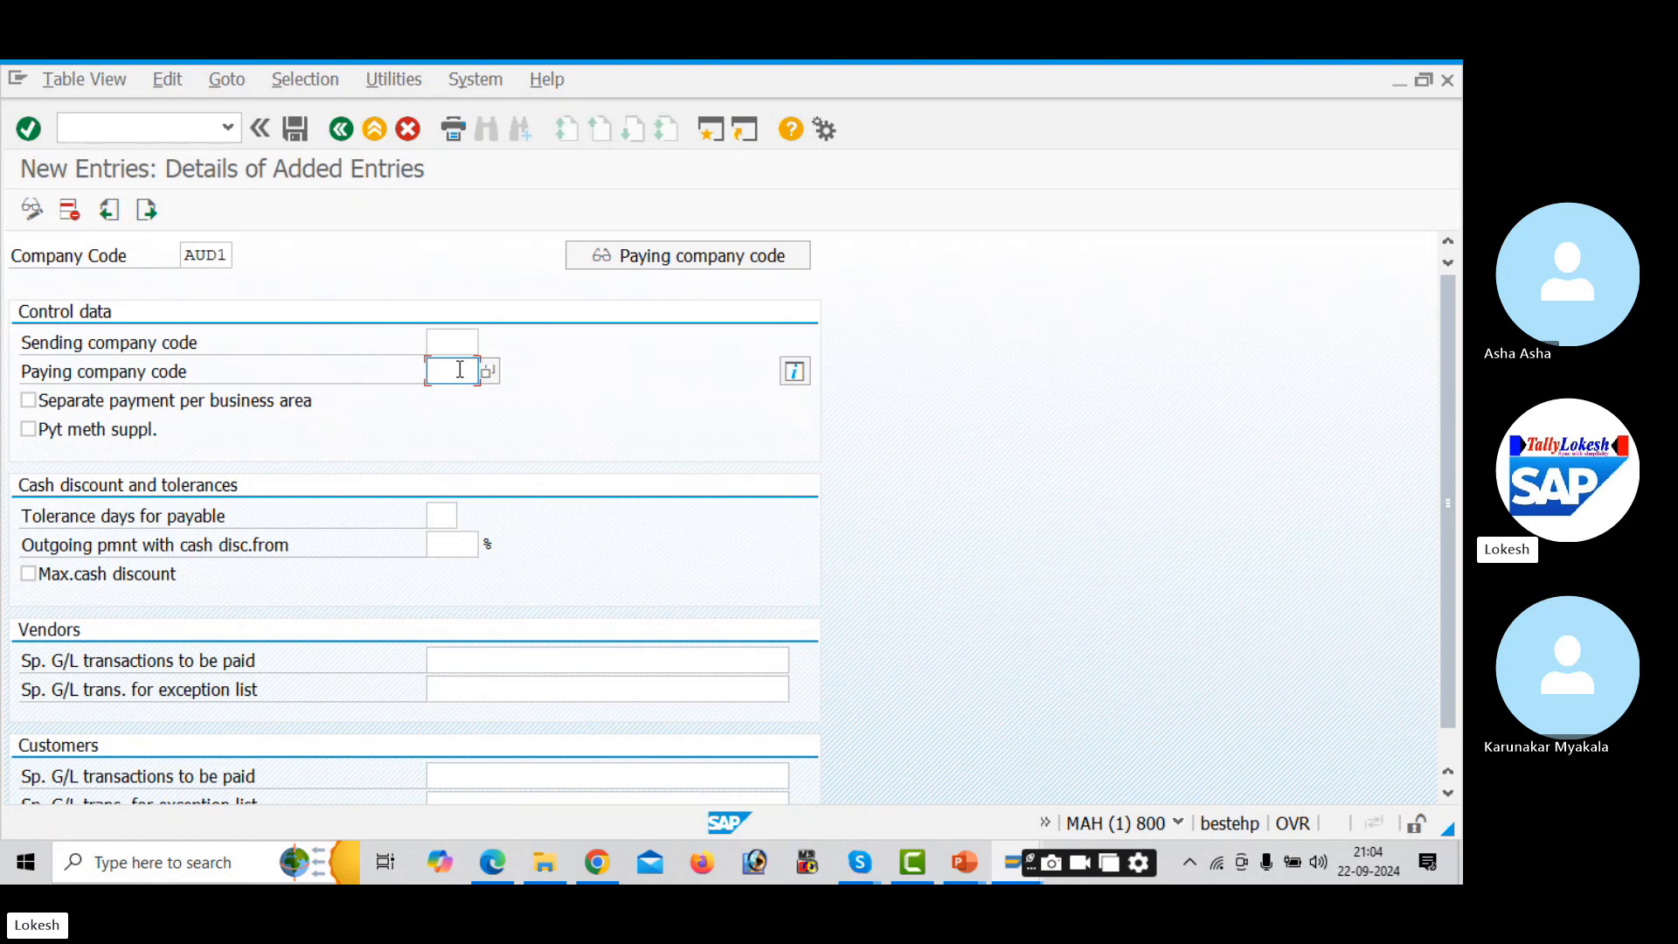
text(AUD1)
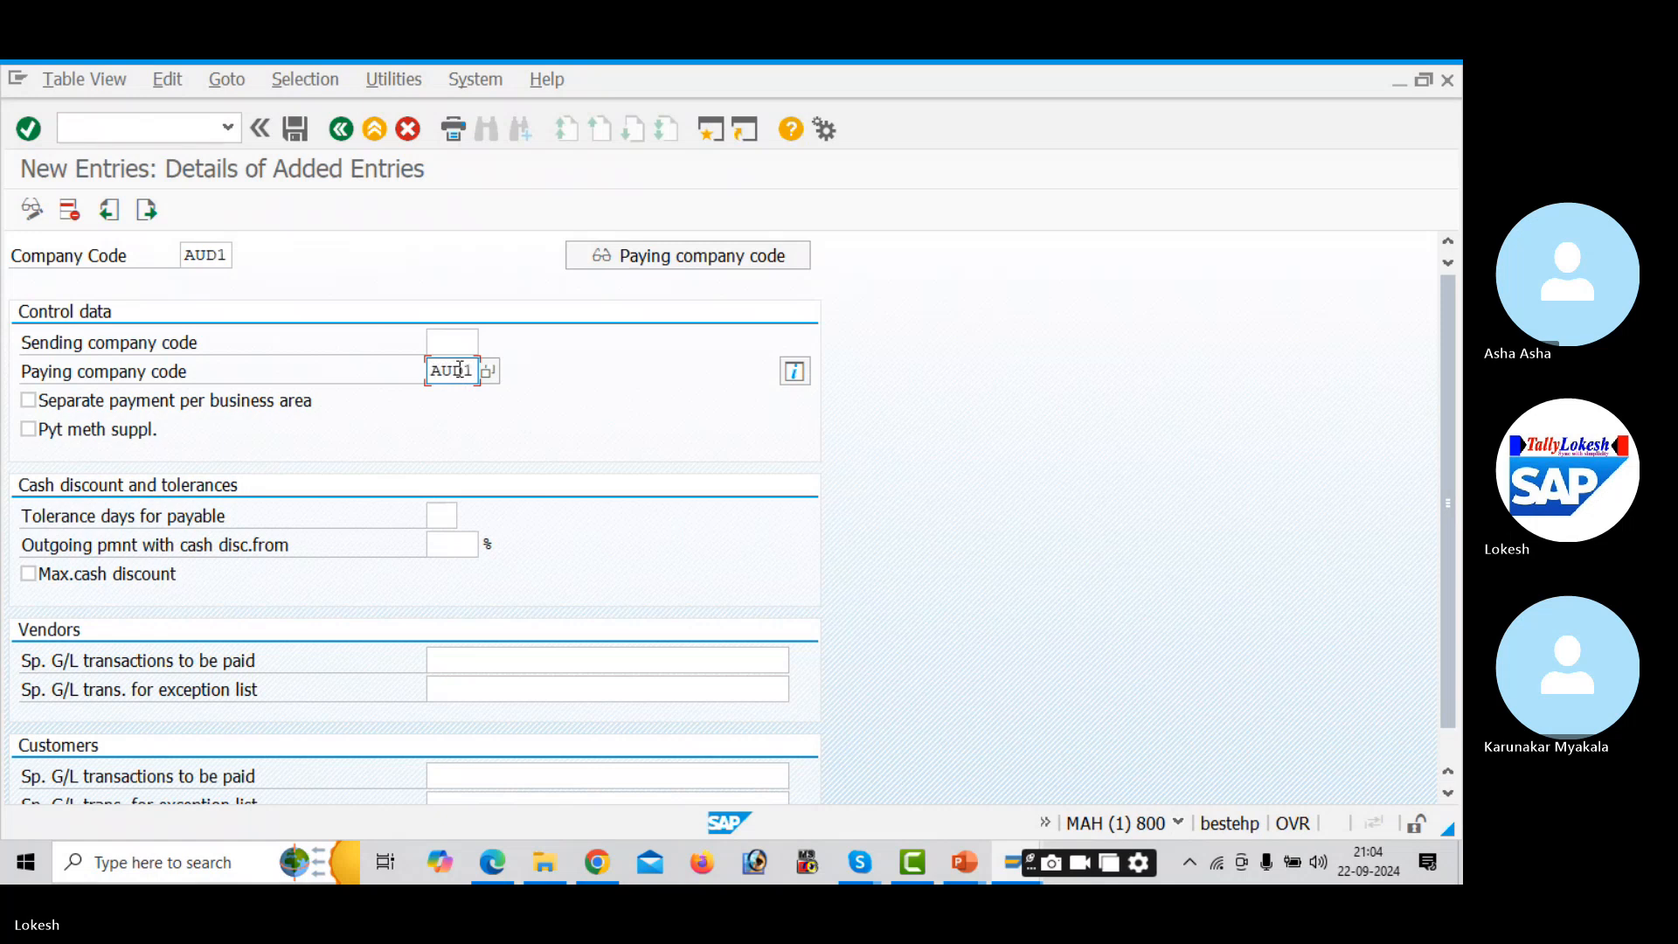
key(Tab)
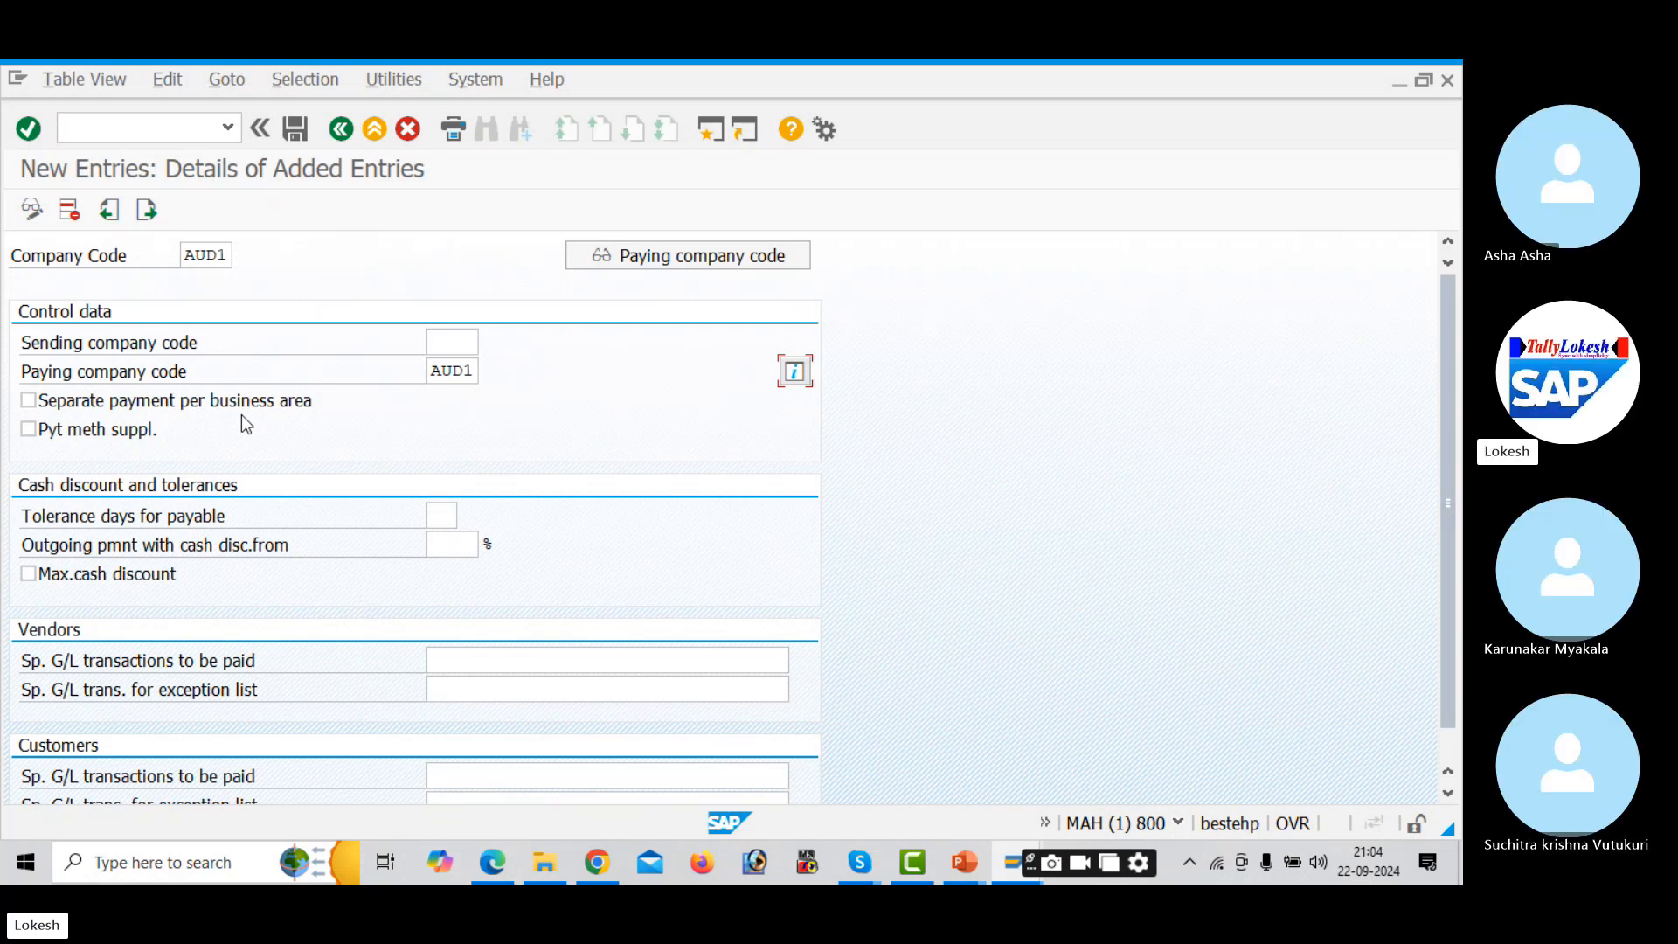
- Enable separate payment per business area, 2 tolerance days, 5% threshold and maximum cash discount
click(35, 401)
click(448, 516)
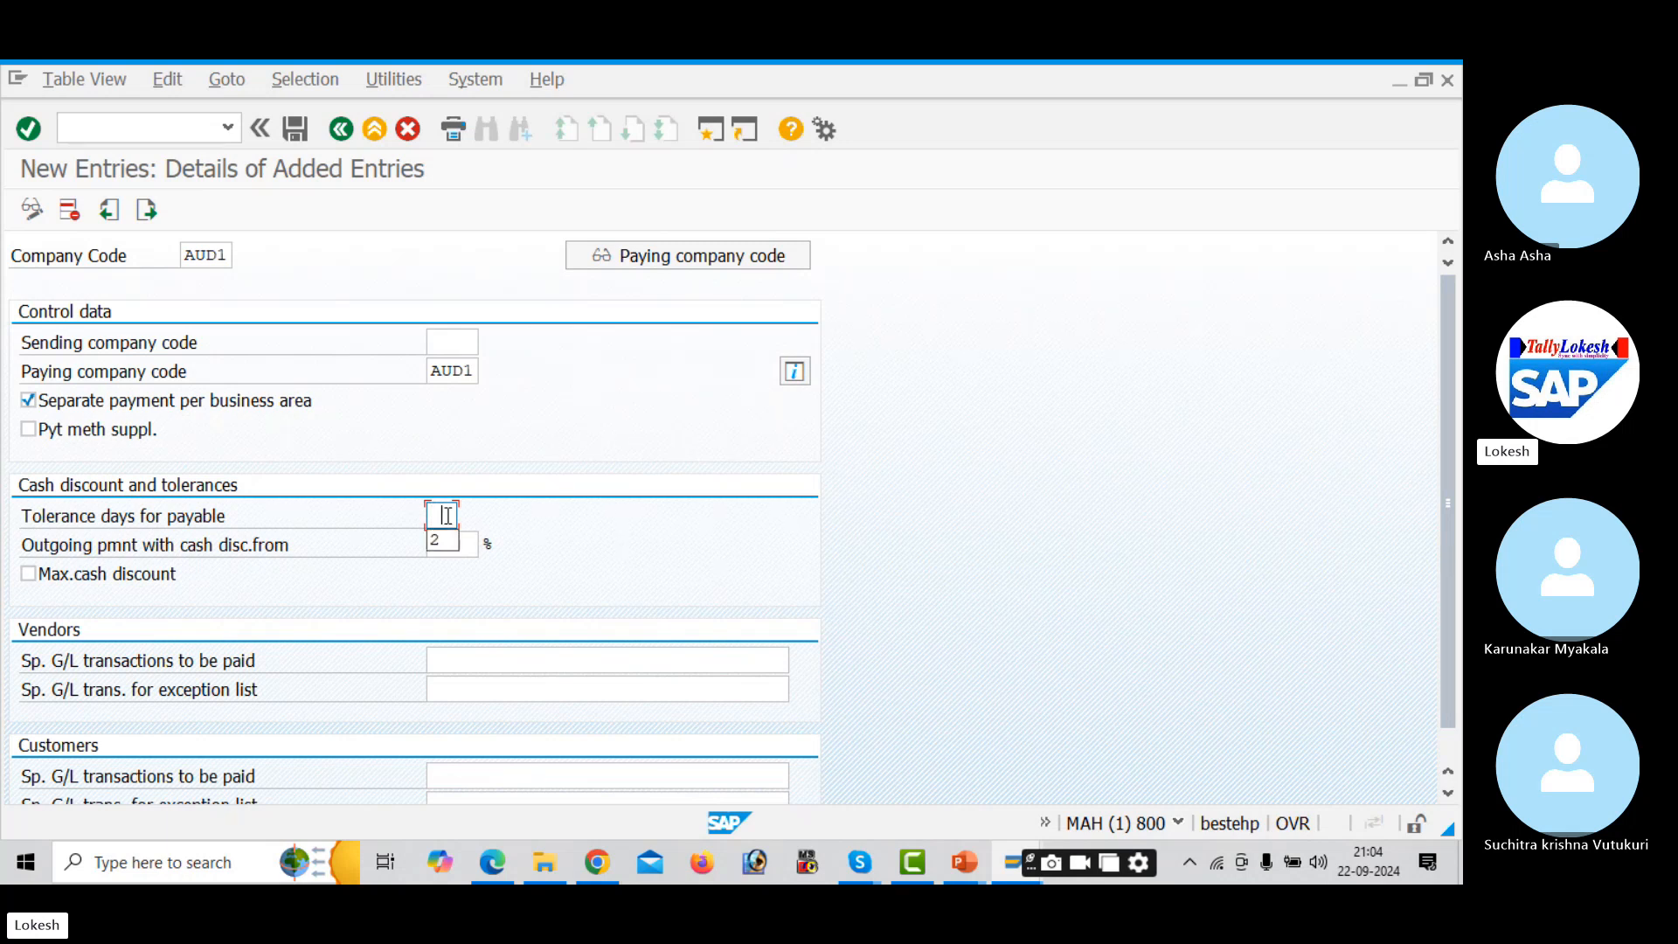
text(2)
key(Tab)
text(5)
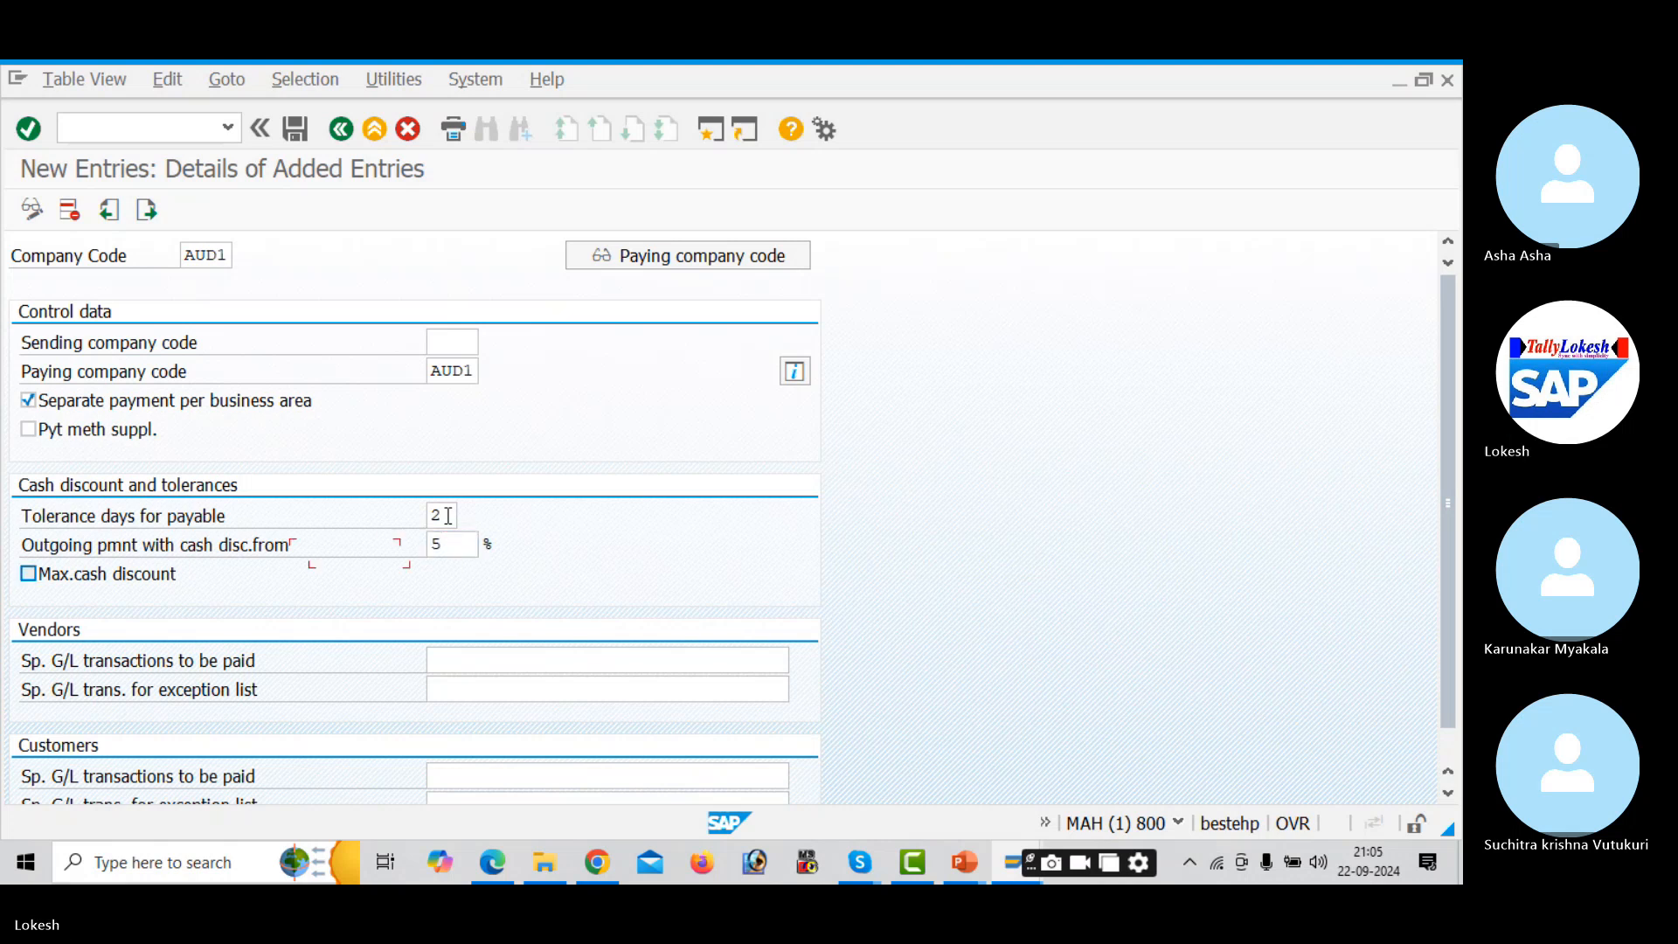
key(Tab)
click(43, 579)
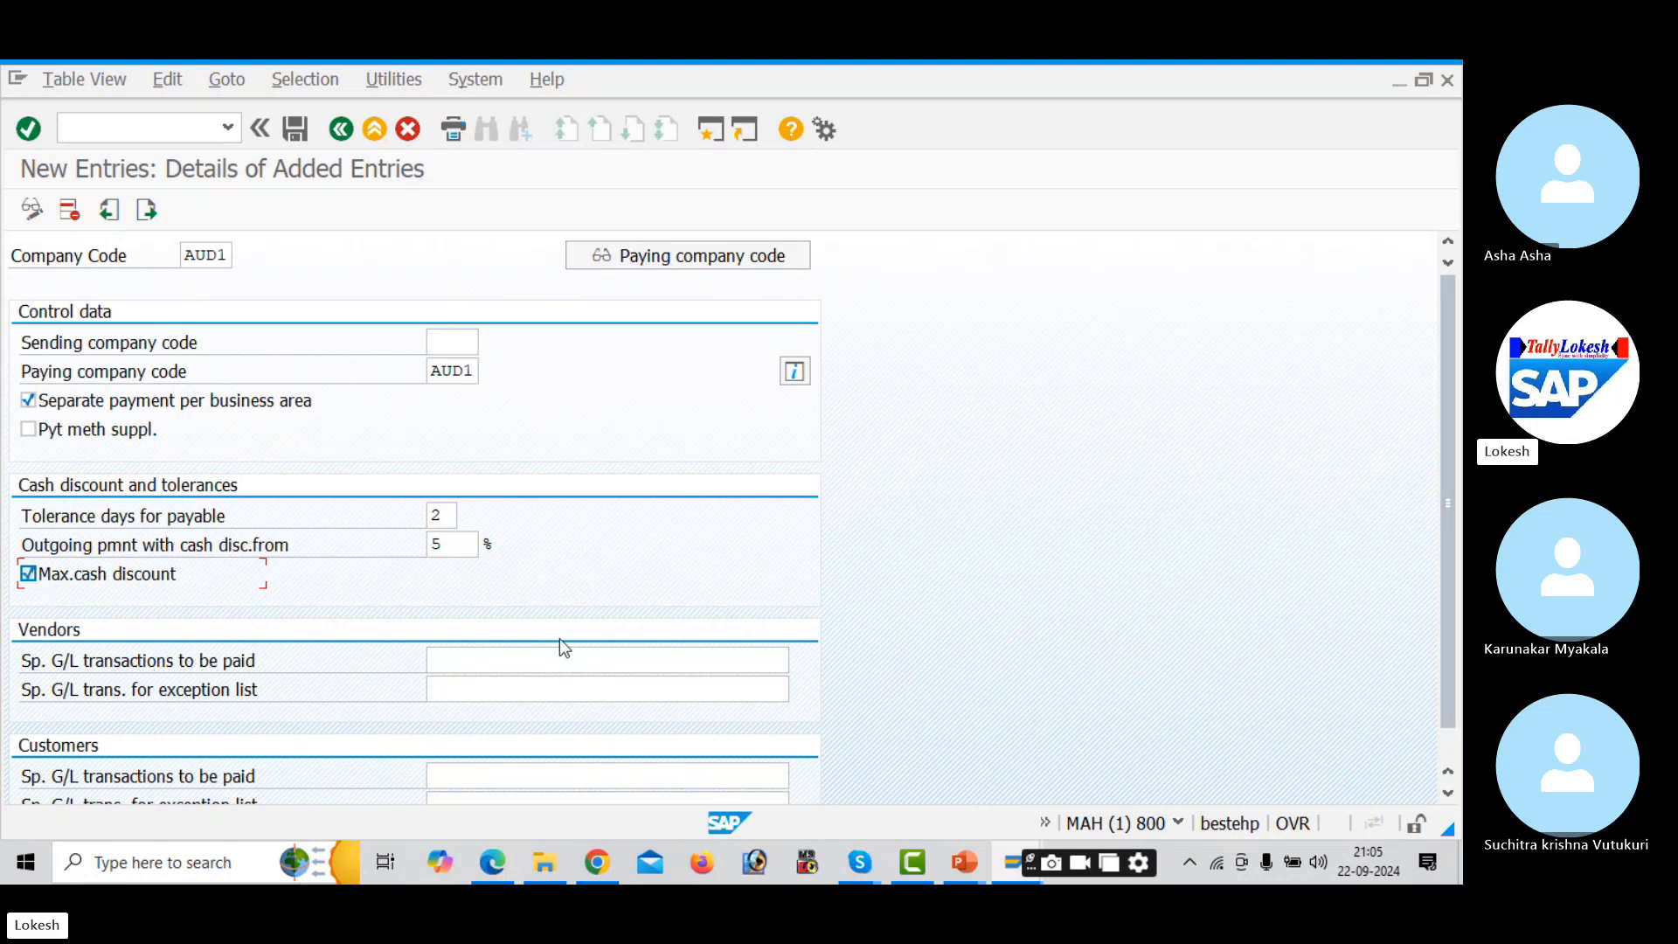
- Set AF as the special G/L transaction to pay for vendors and customers, then save
click(580, 660)
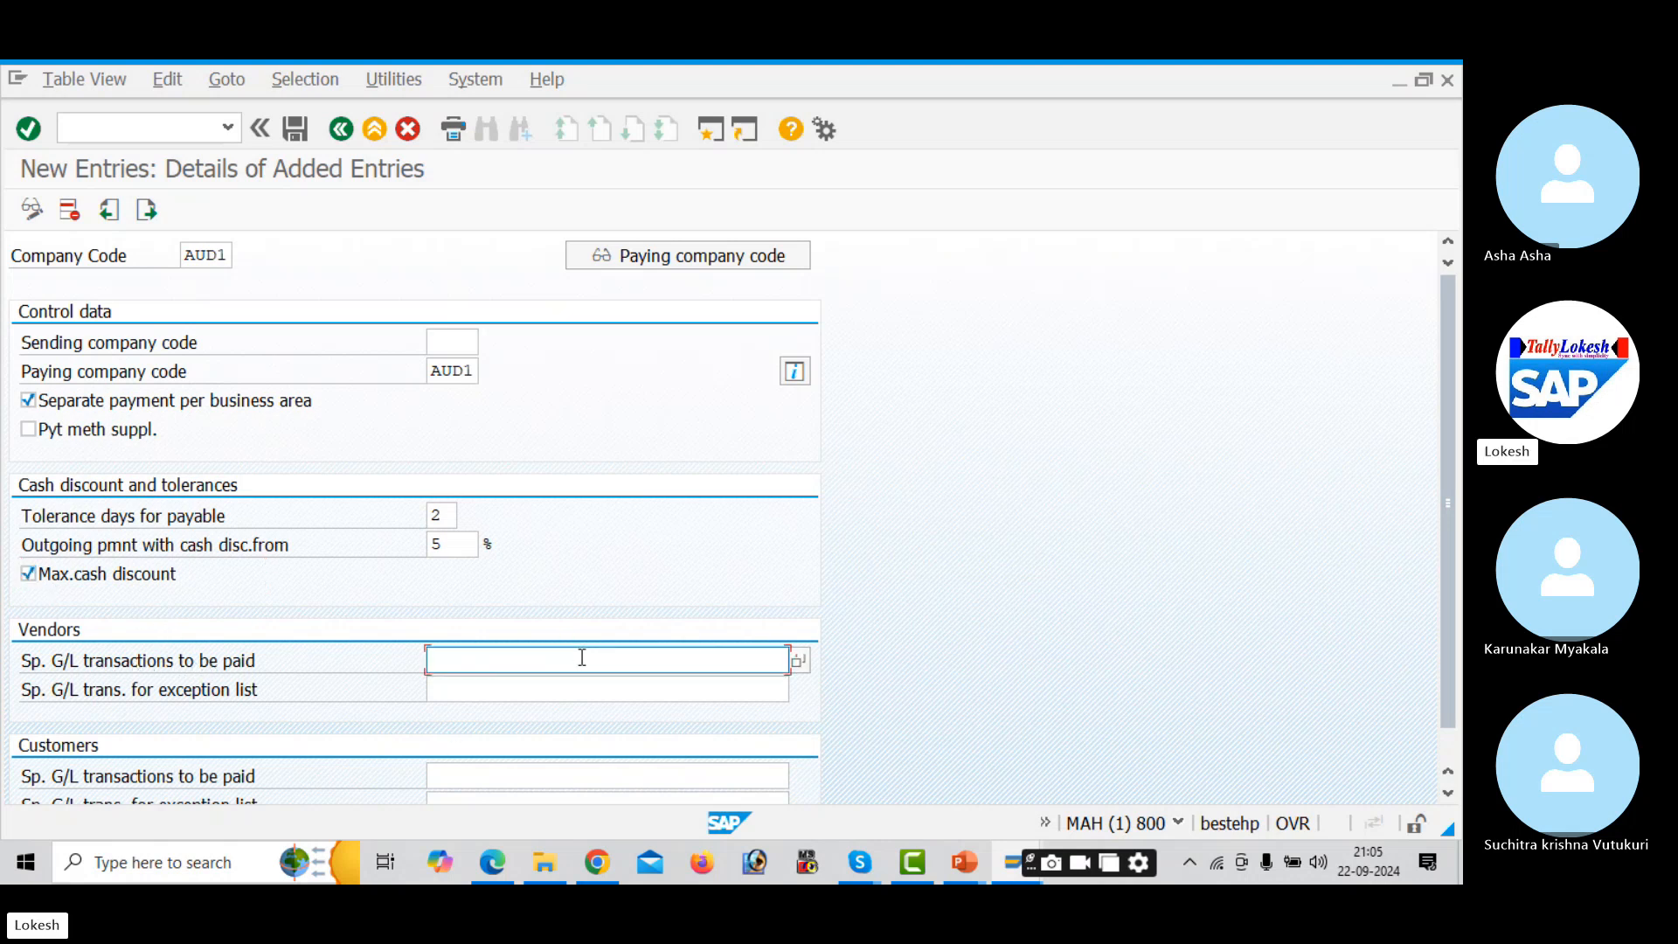
click(798, 660)
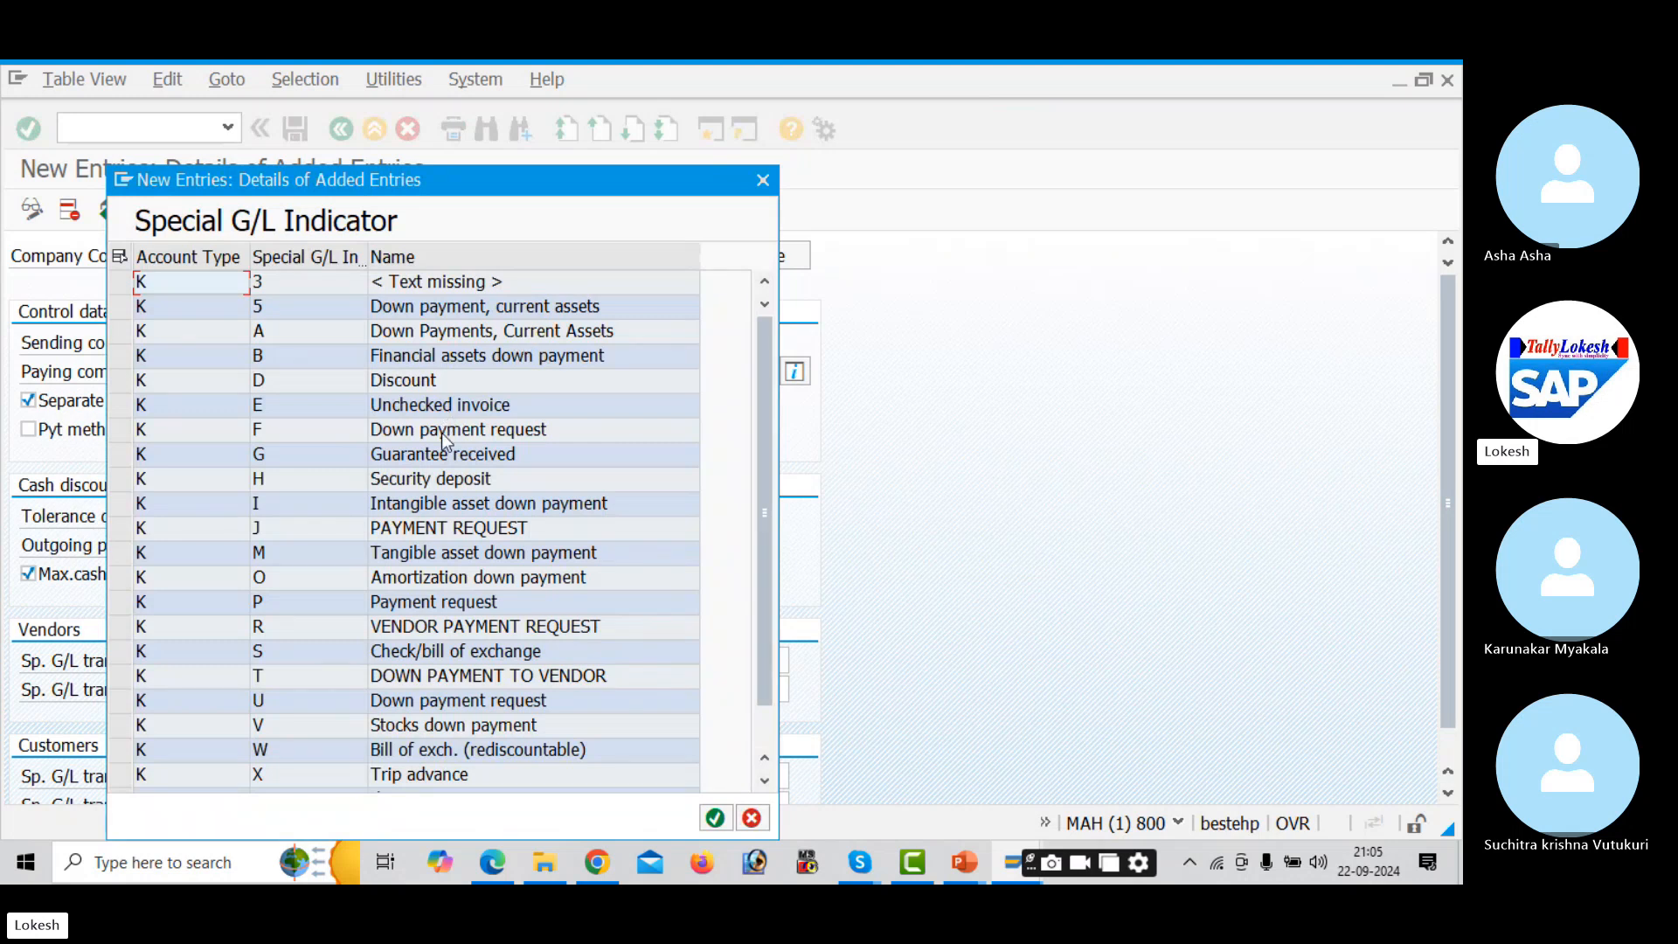
click(763, 180)
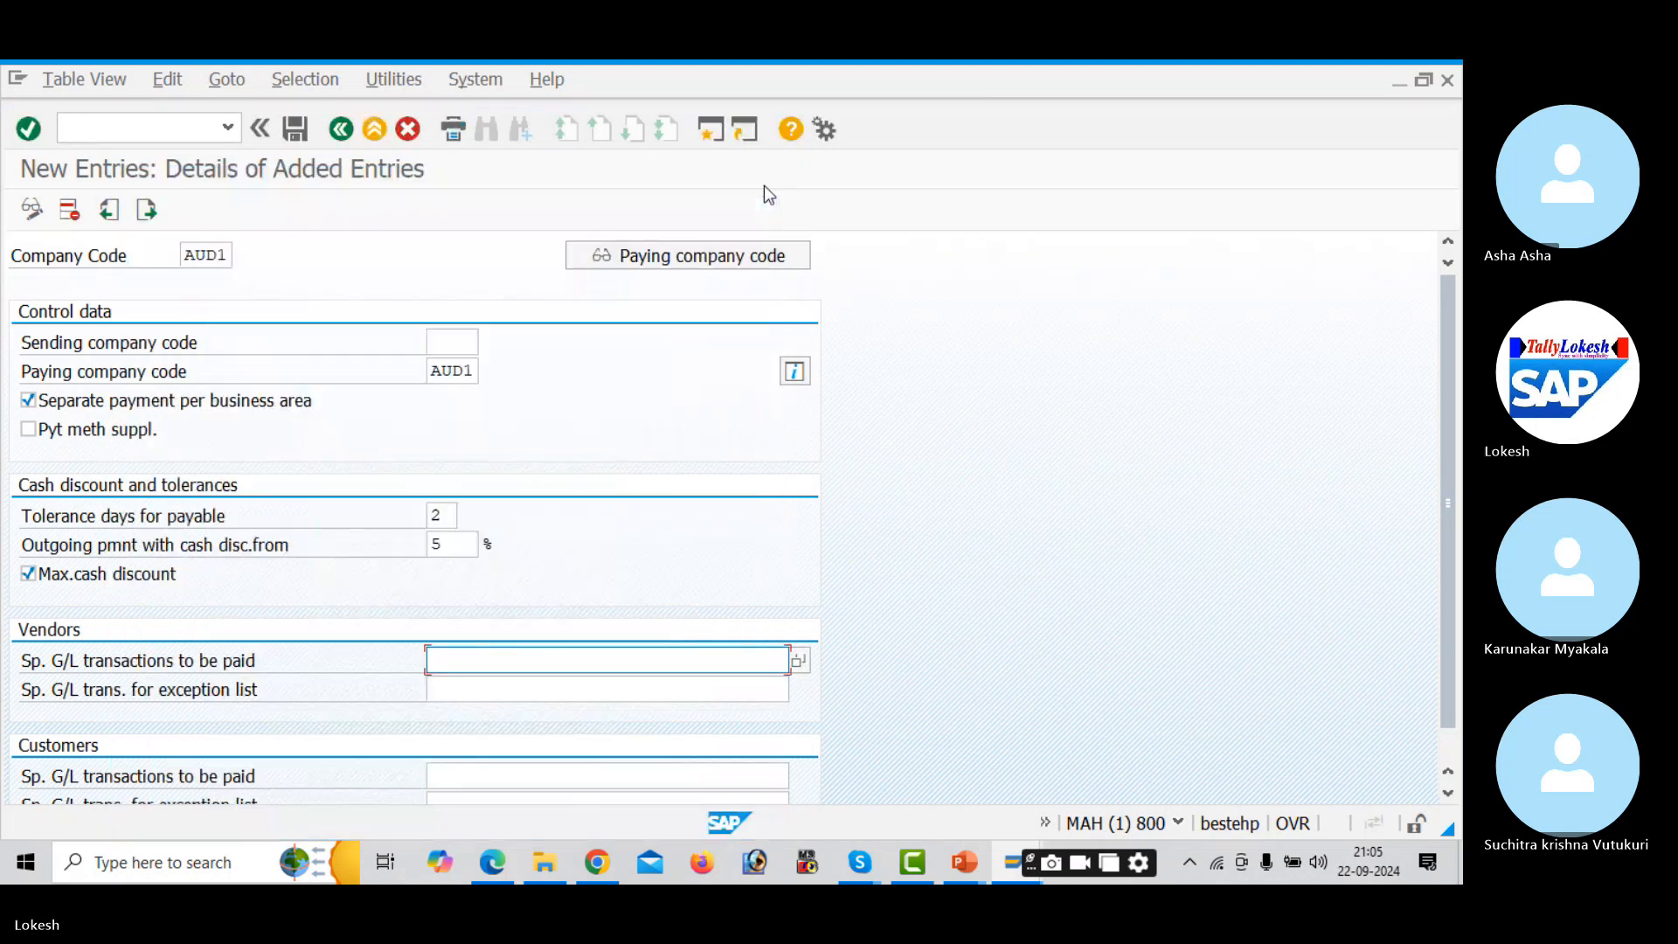
text(AF)
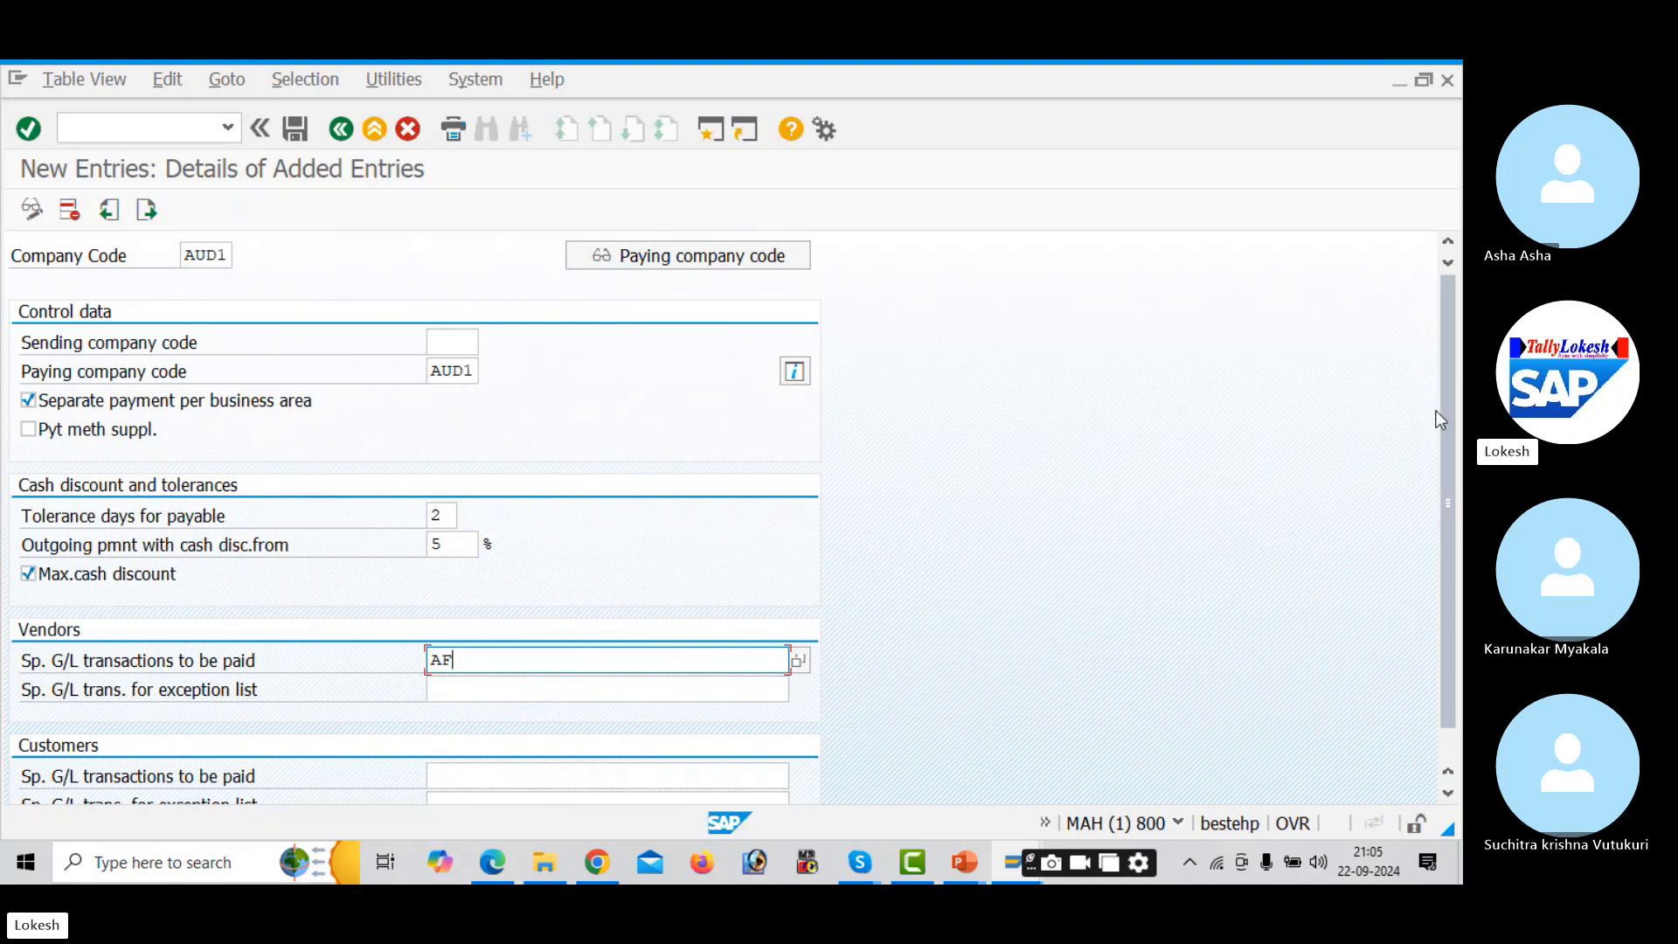
scroll(1449, 423, down, 1)
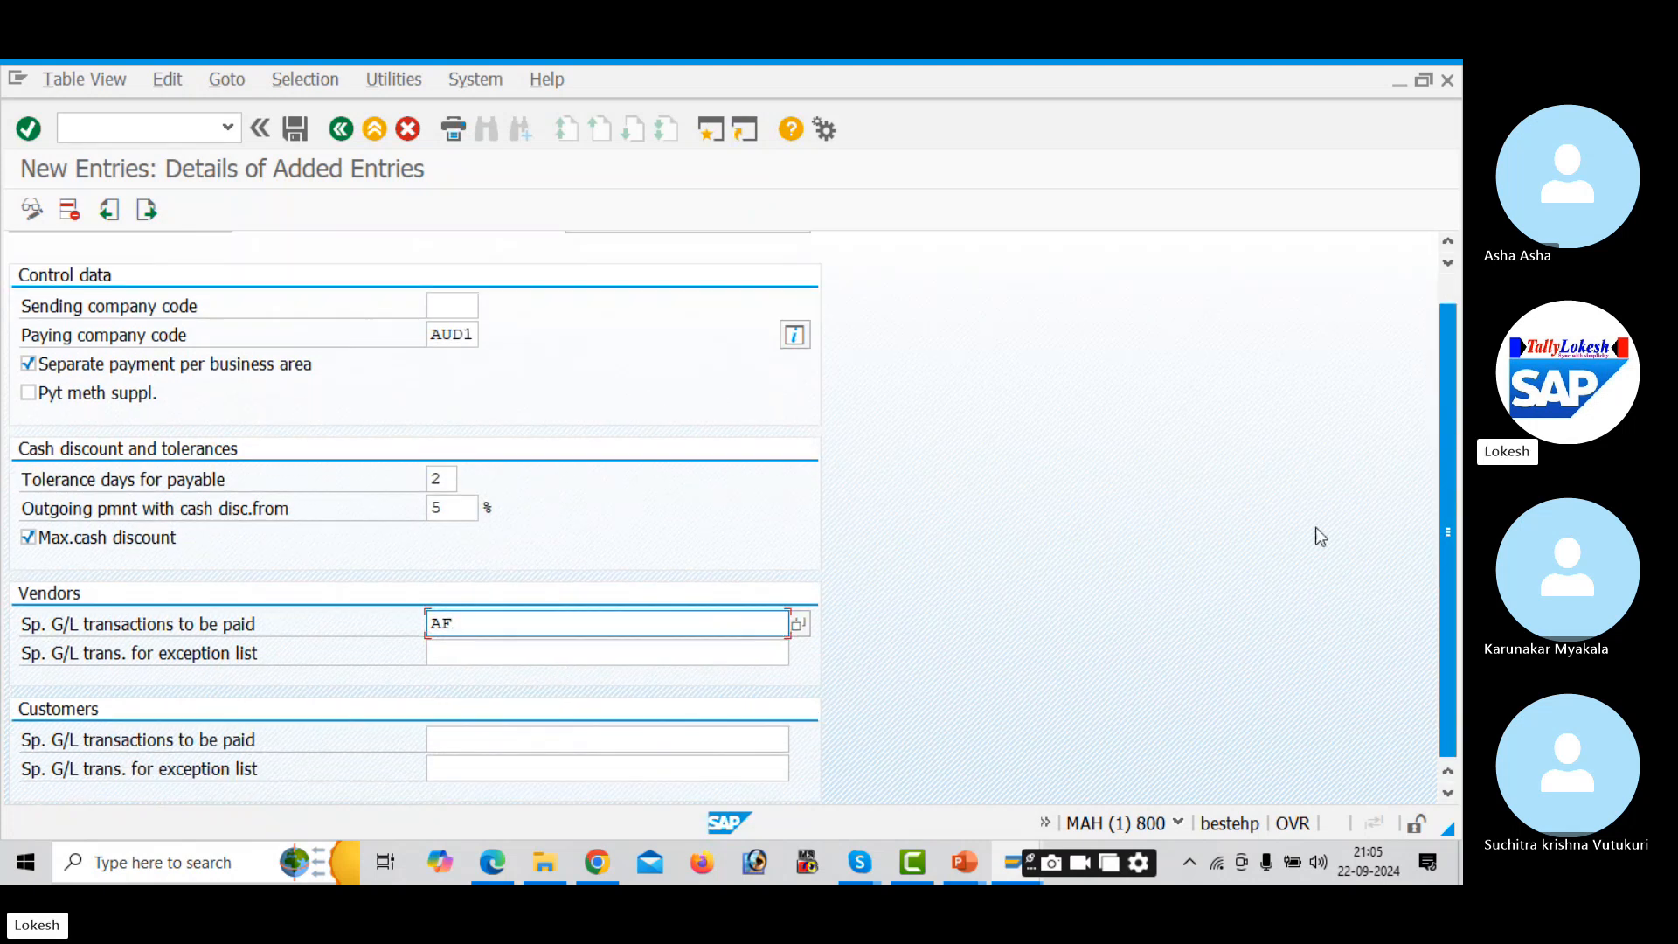
click(489, 735)
text(AF)
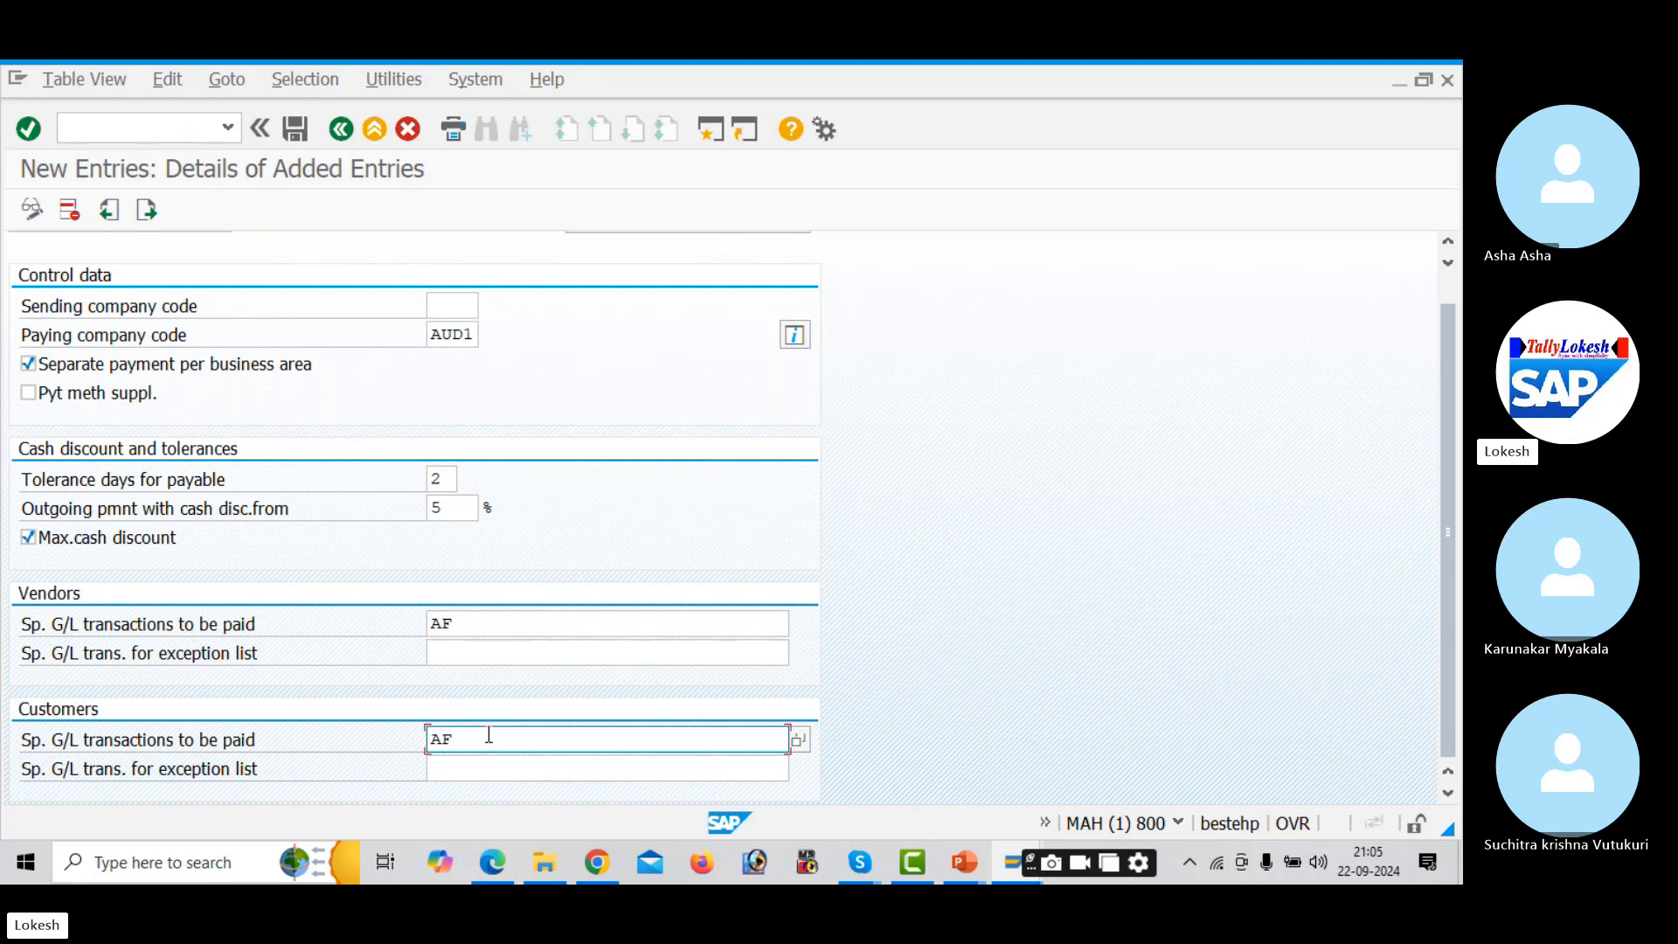
key(Tab)
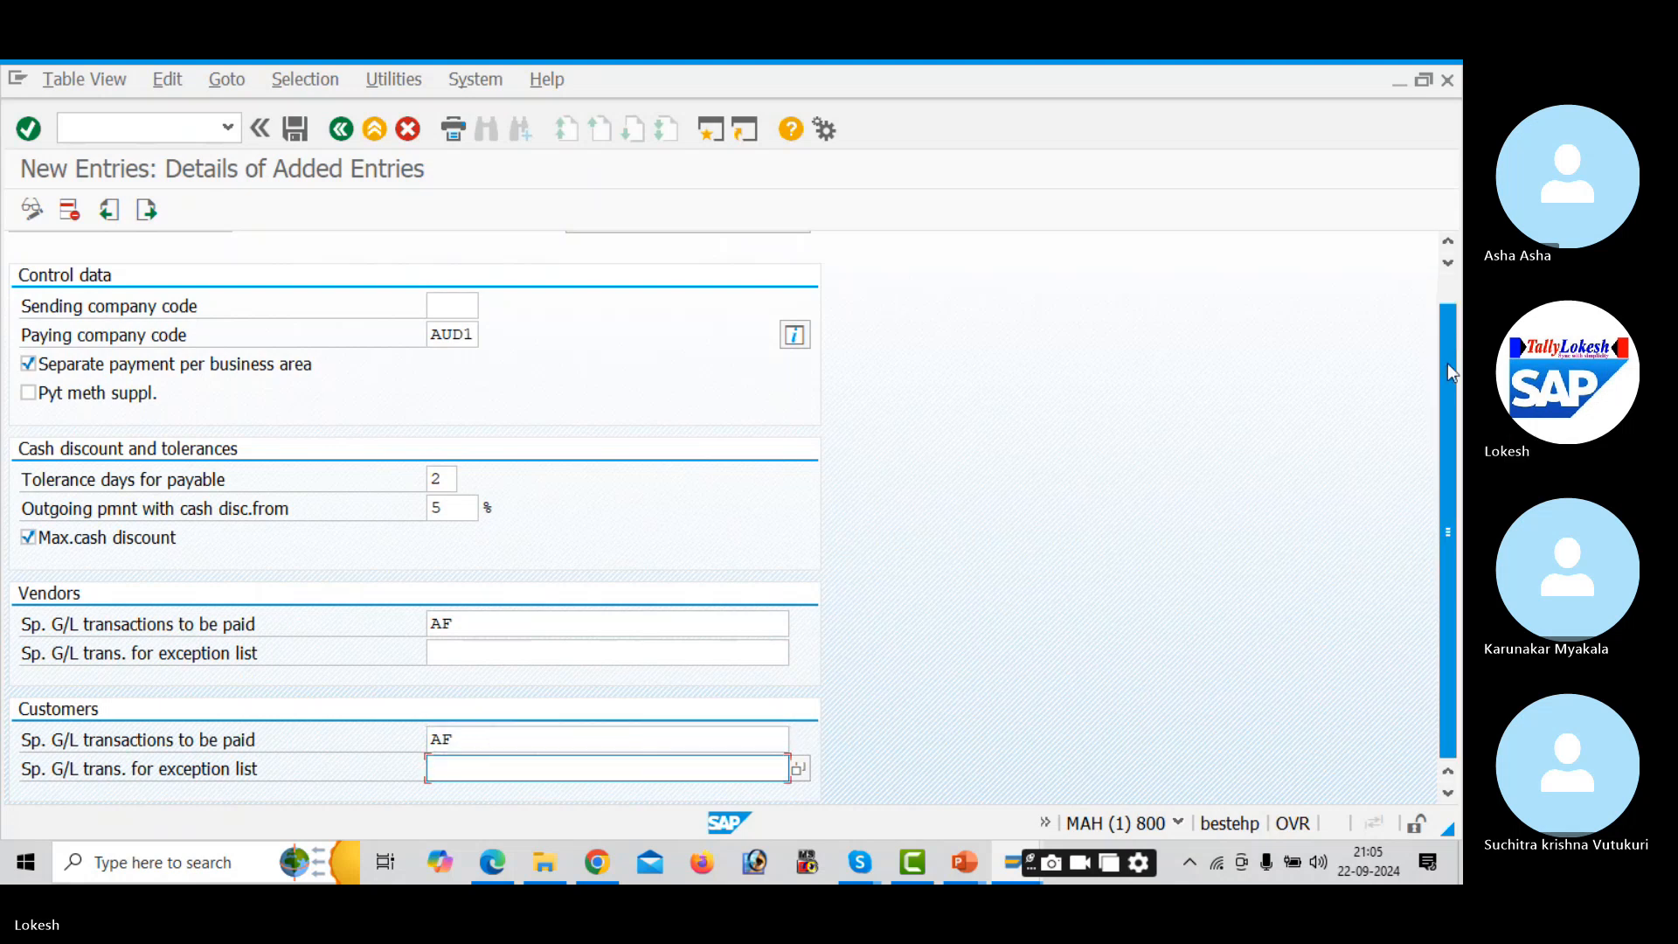
click(294, 129)
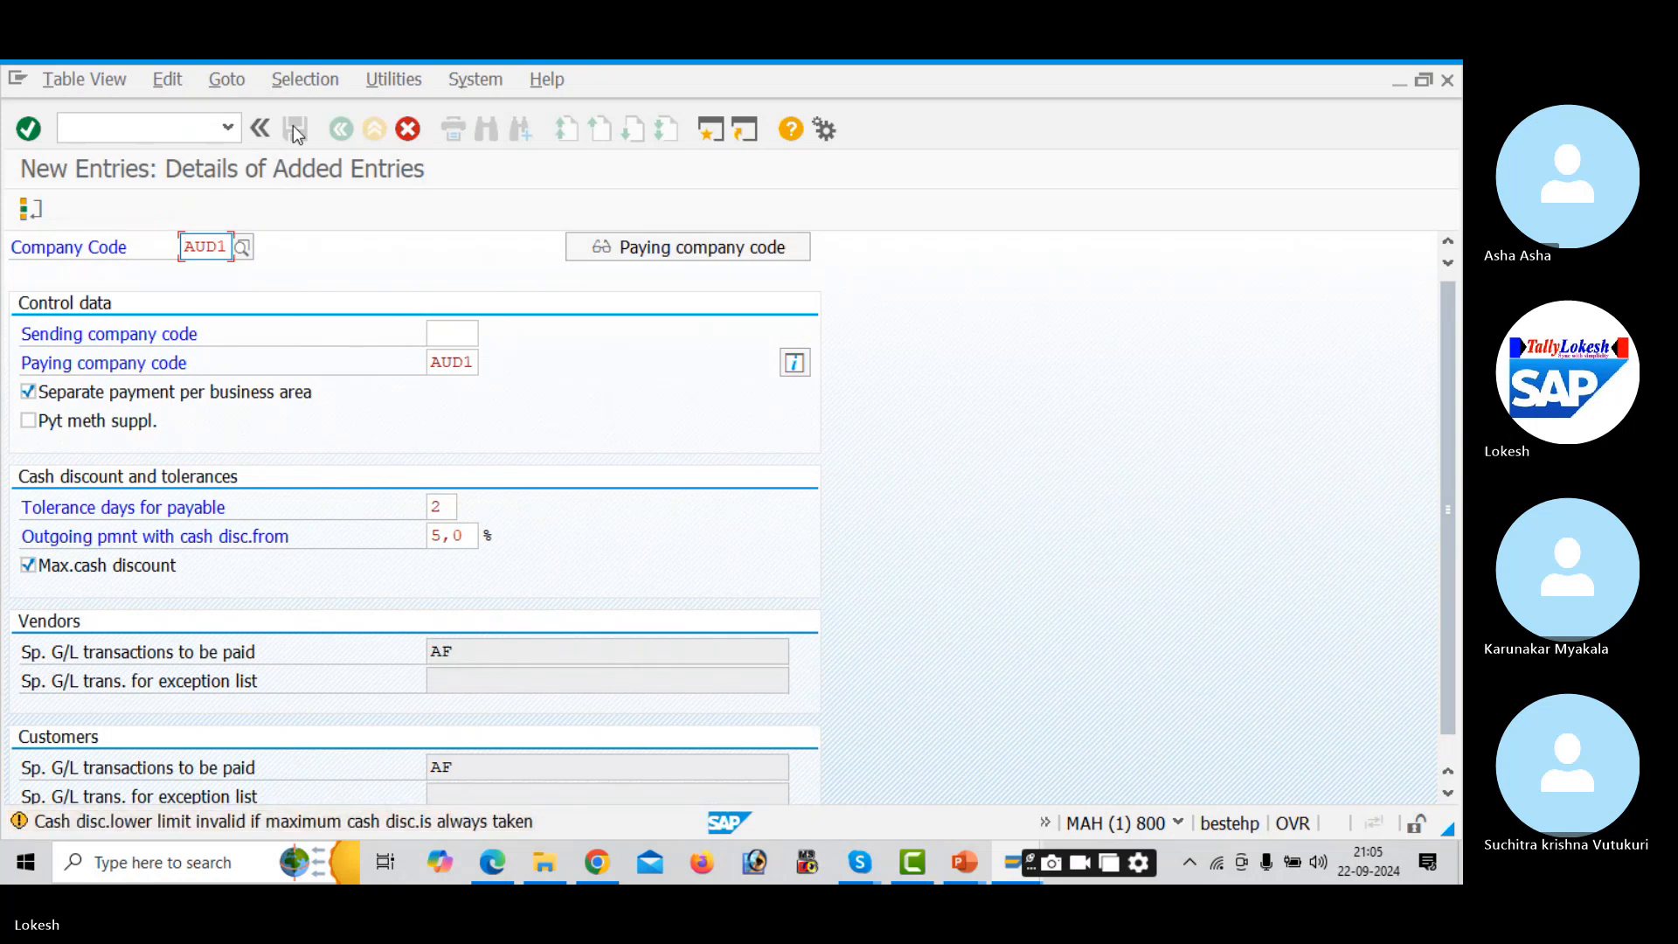
- Save under a new customizing request described 'APP CONFIGURATION FOR AAUDI1'
click(294, 127)
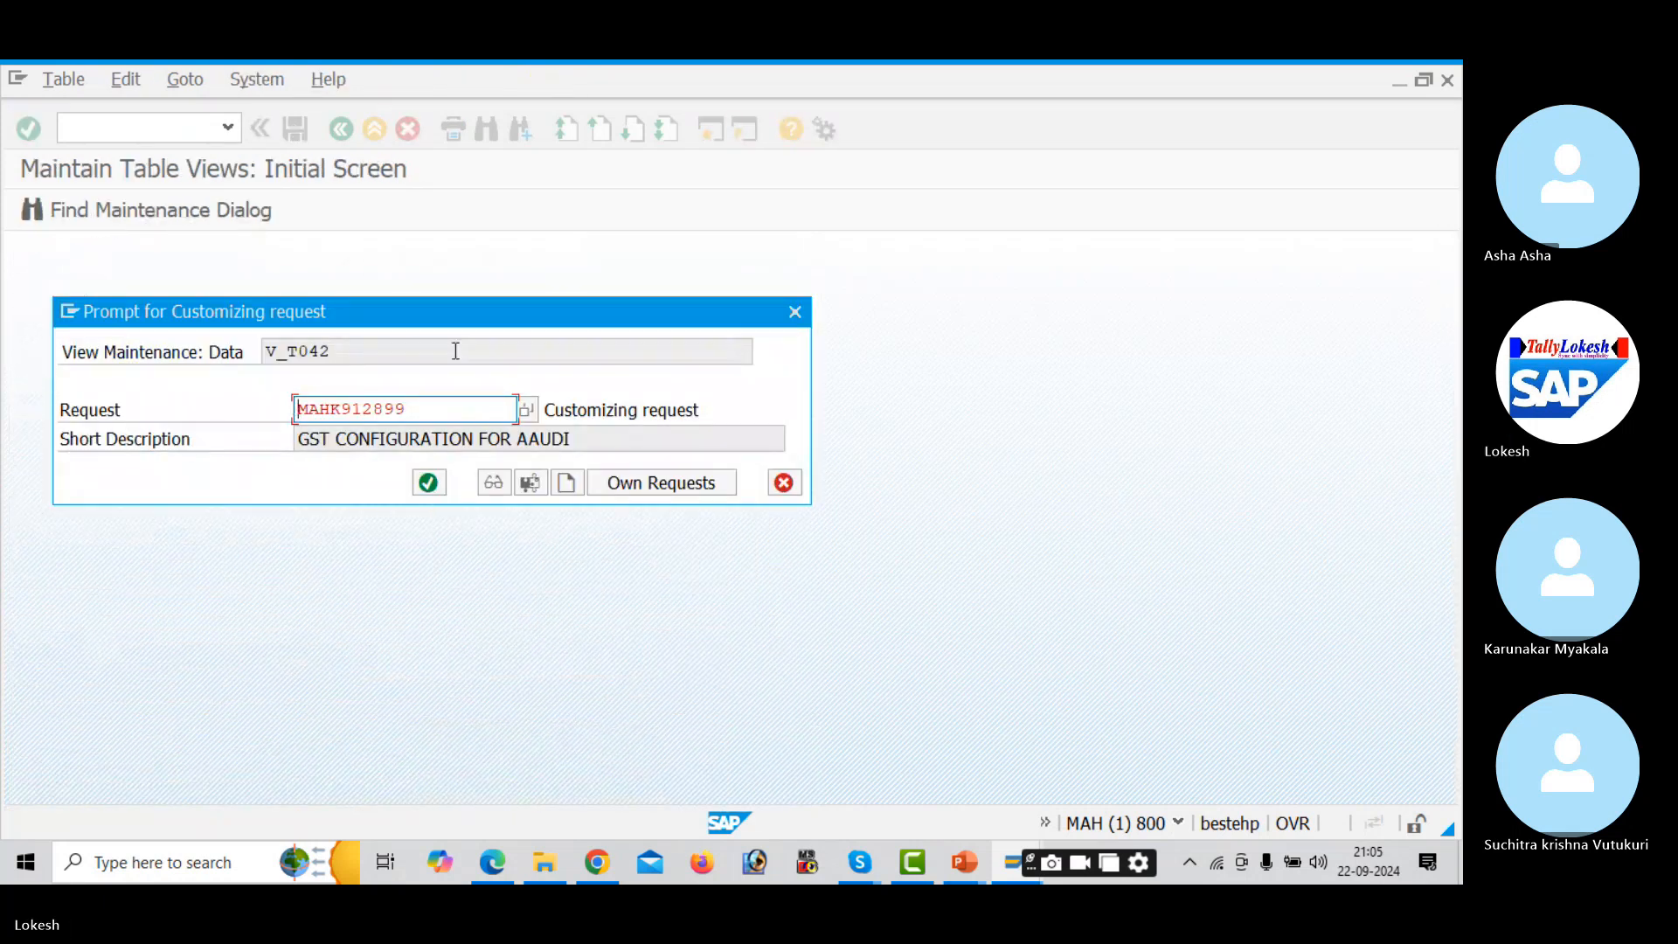
click(578, 492)
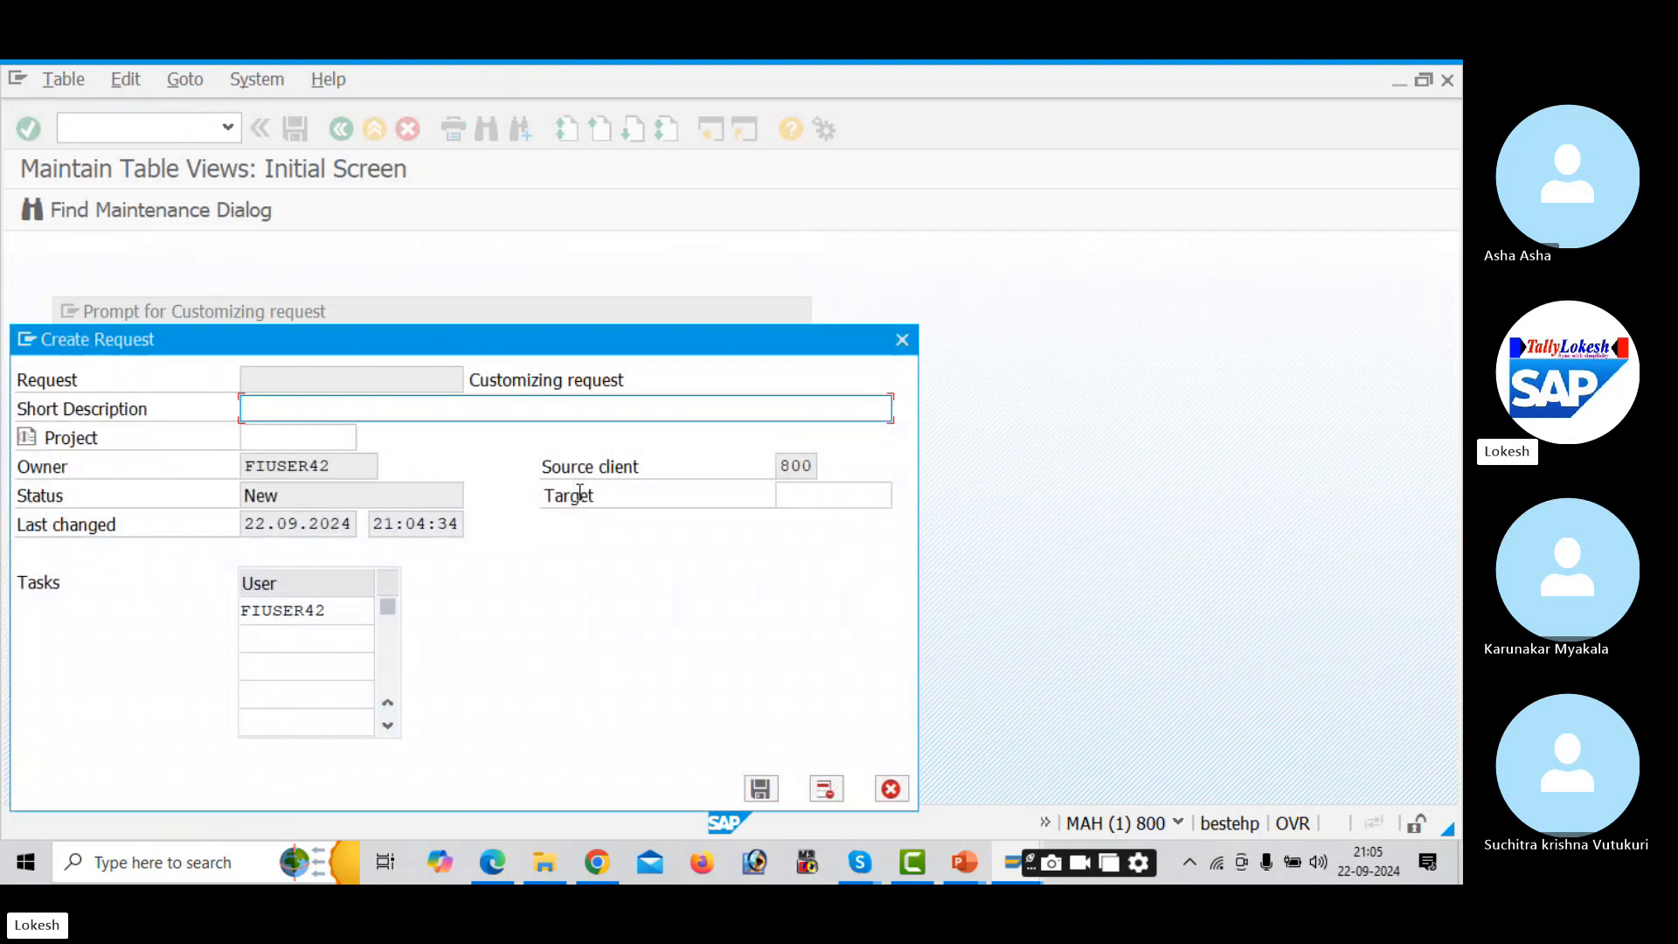
text(A)
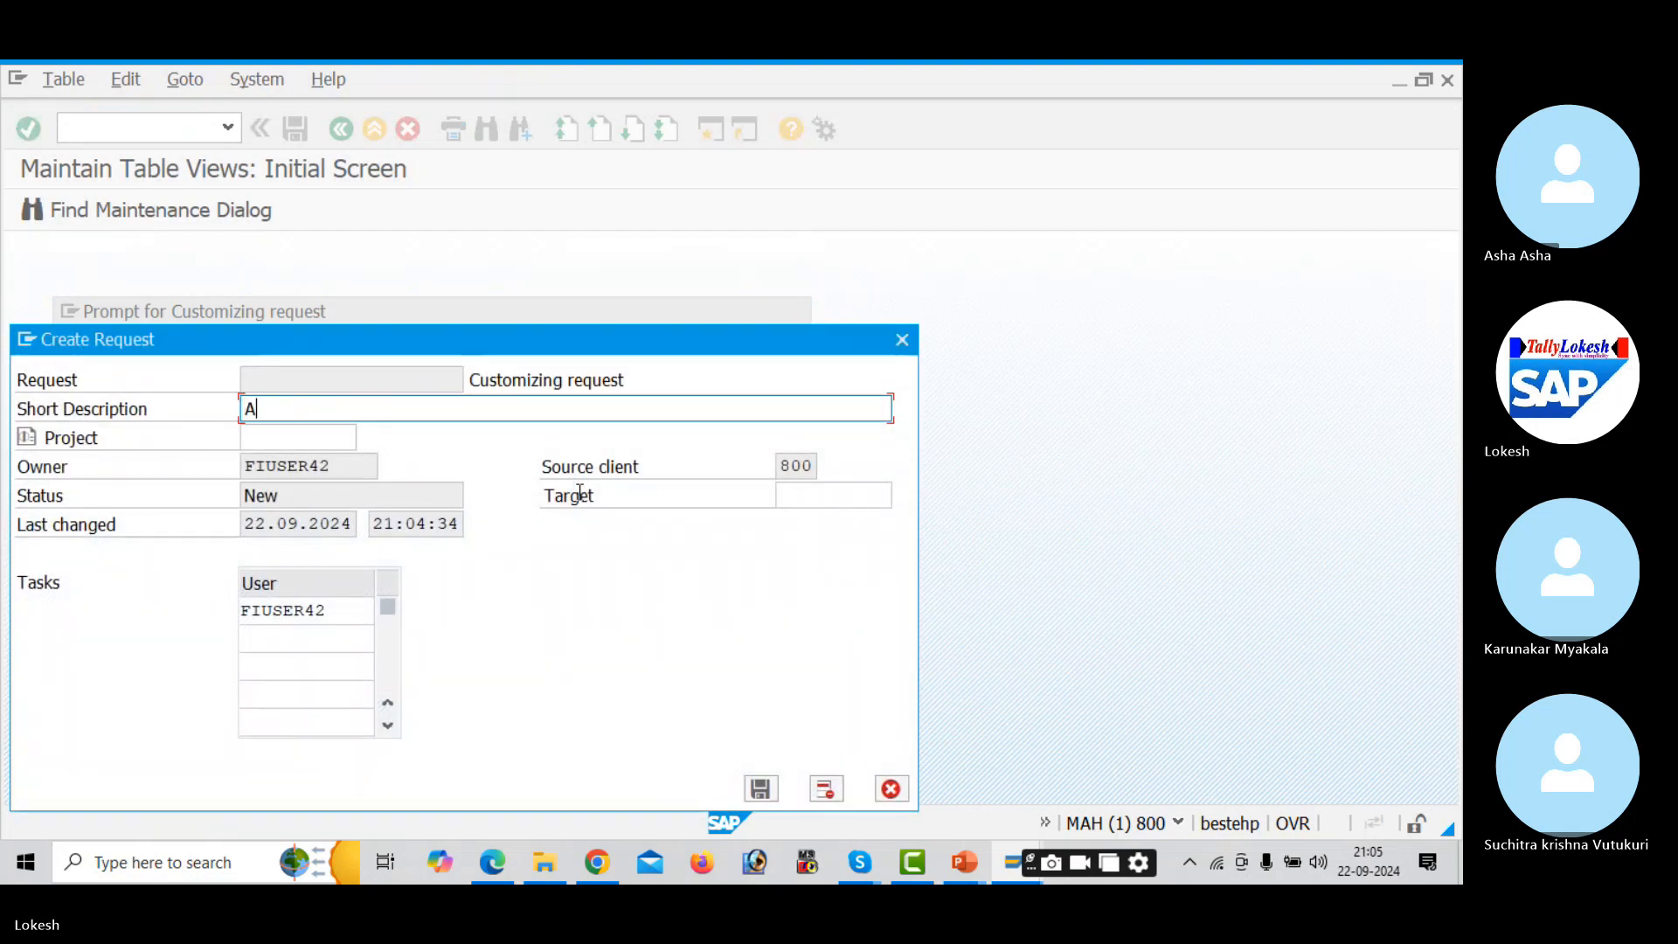
text(PP CONFIG)
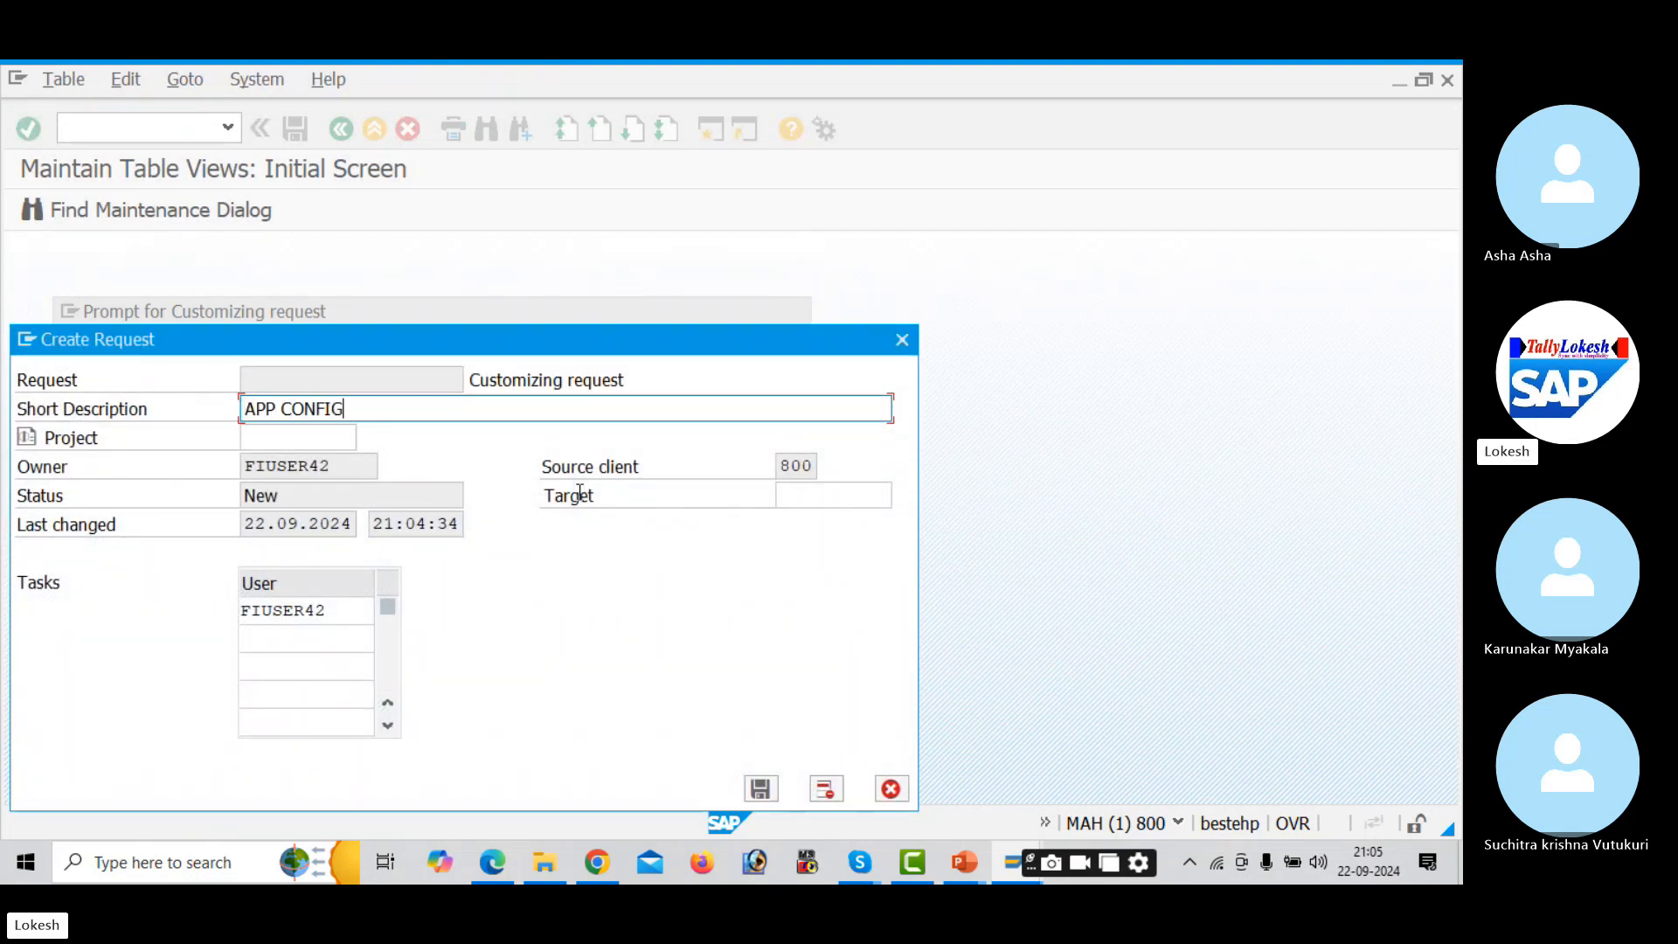
text(URATION FOR )
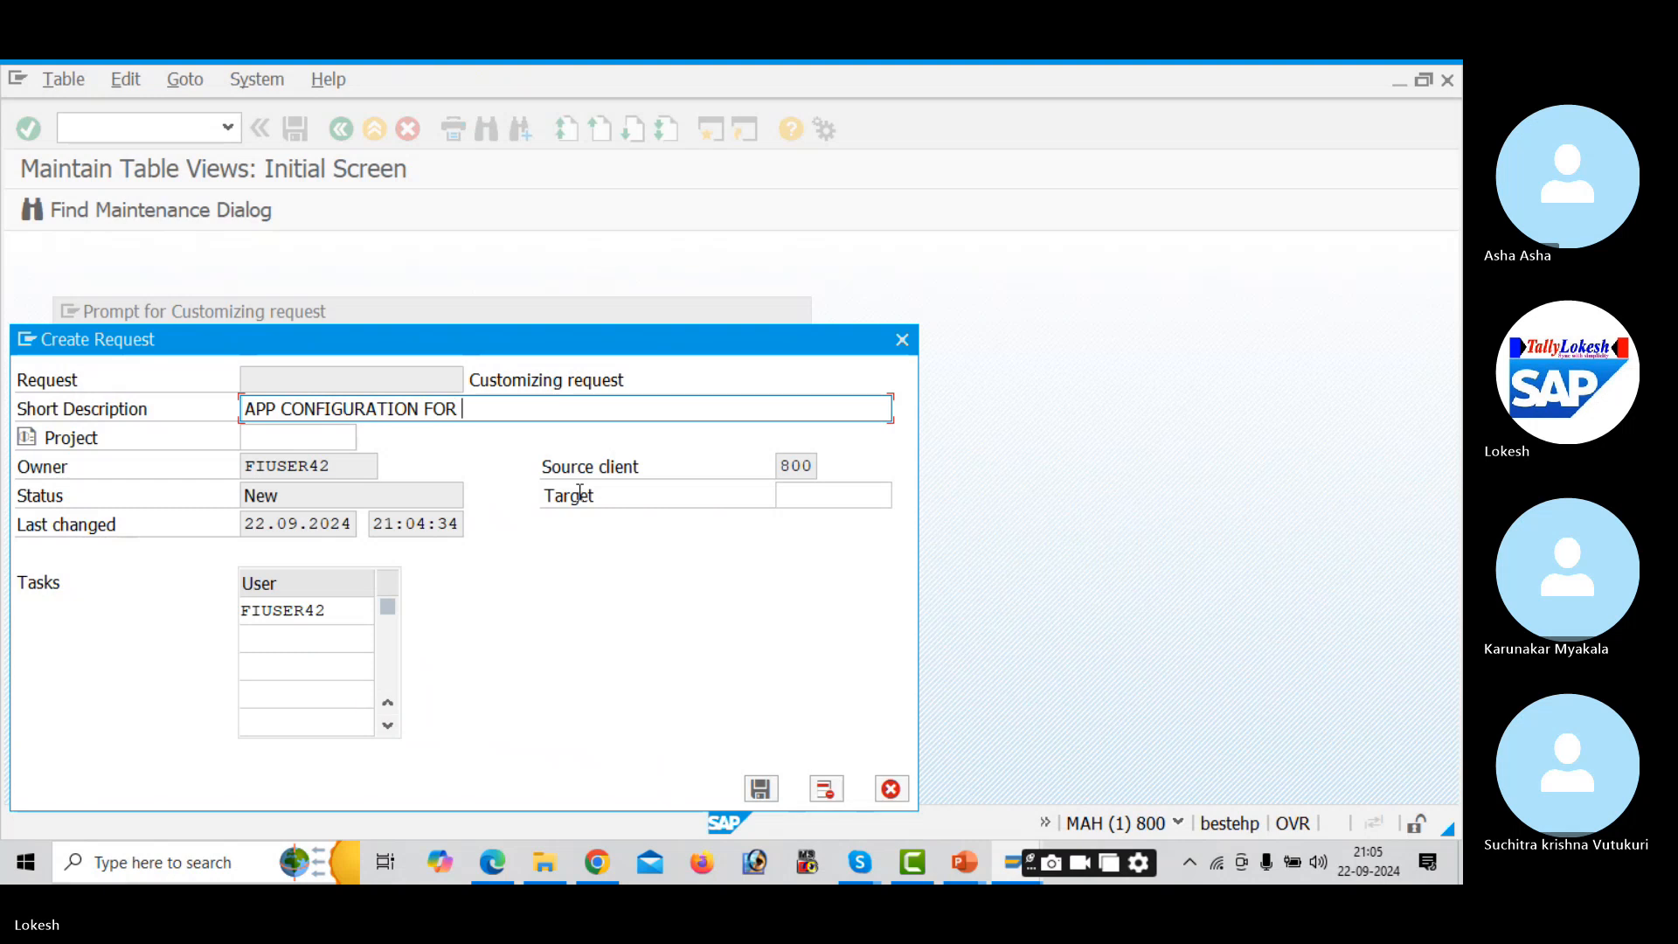
text(AAUD)
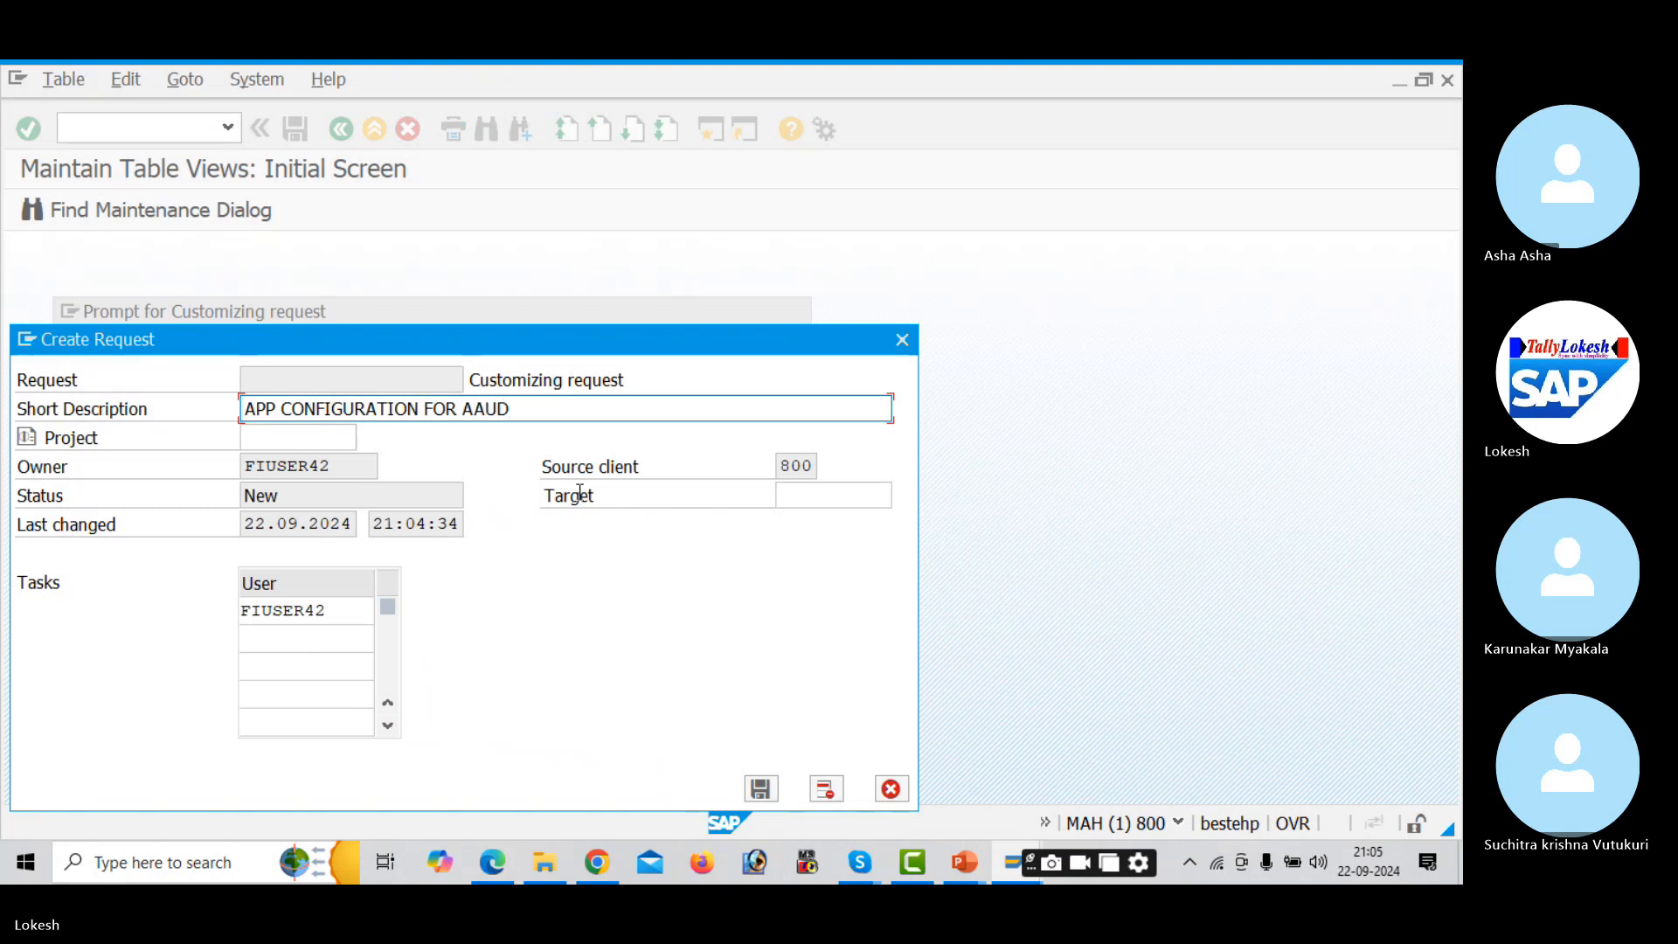
text(I1)
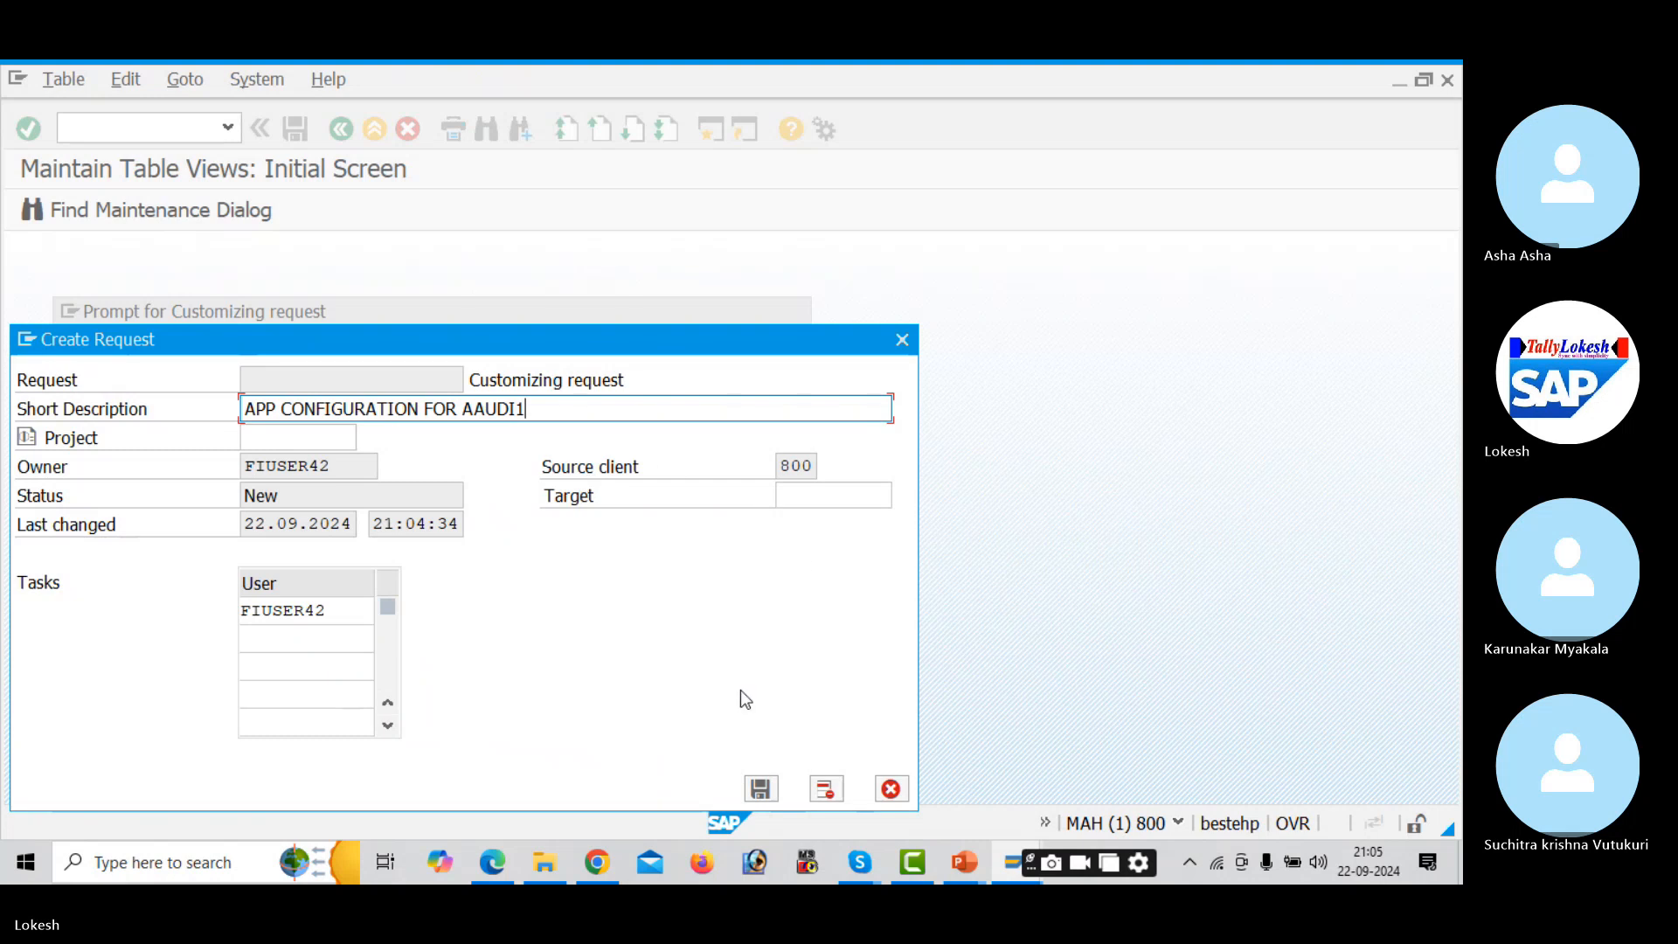
click(761, 789)
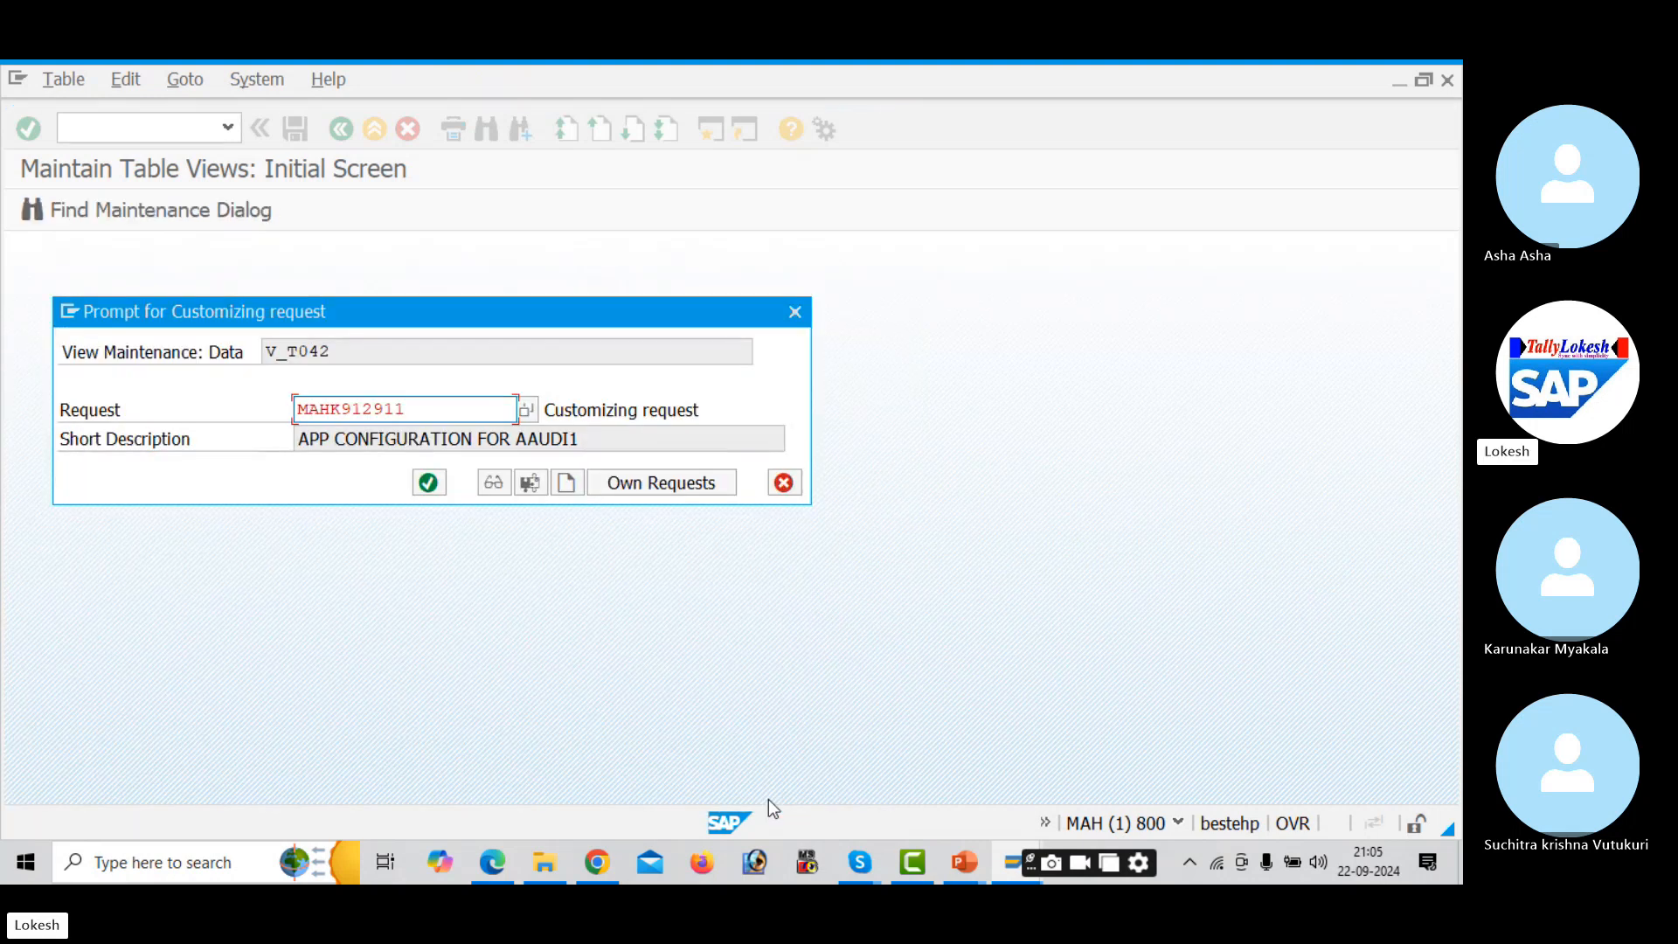
click(428, 483)
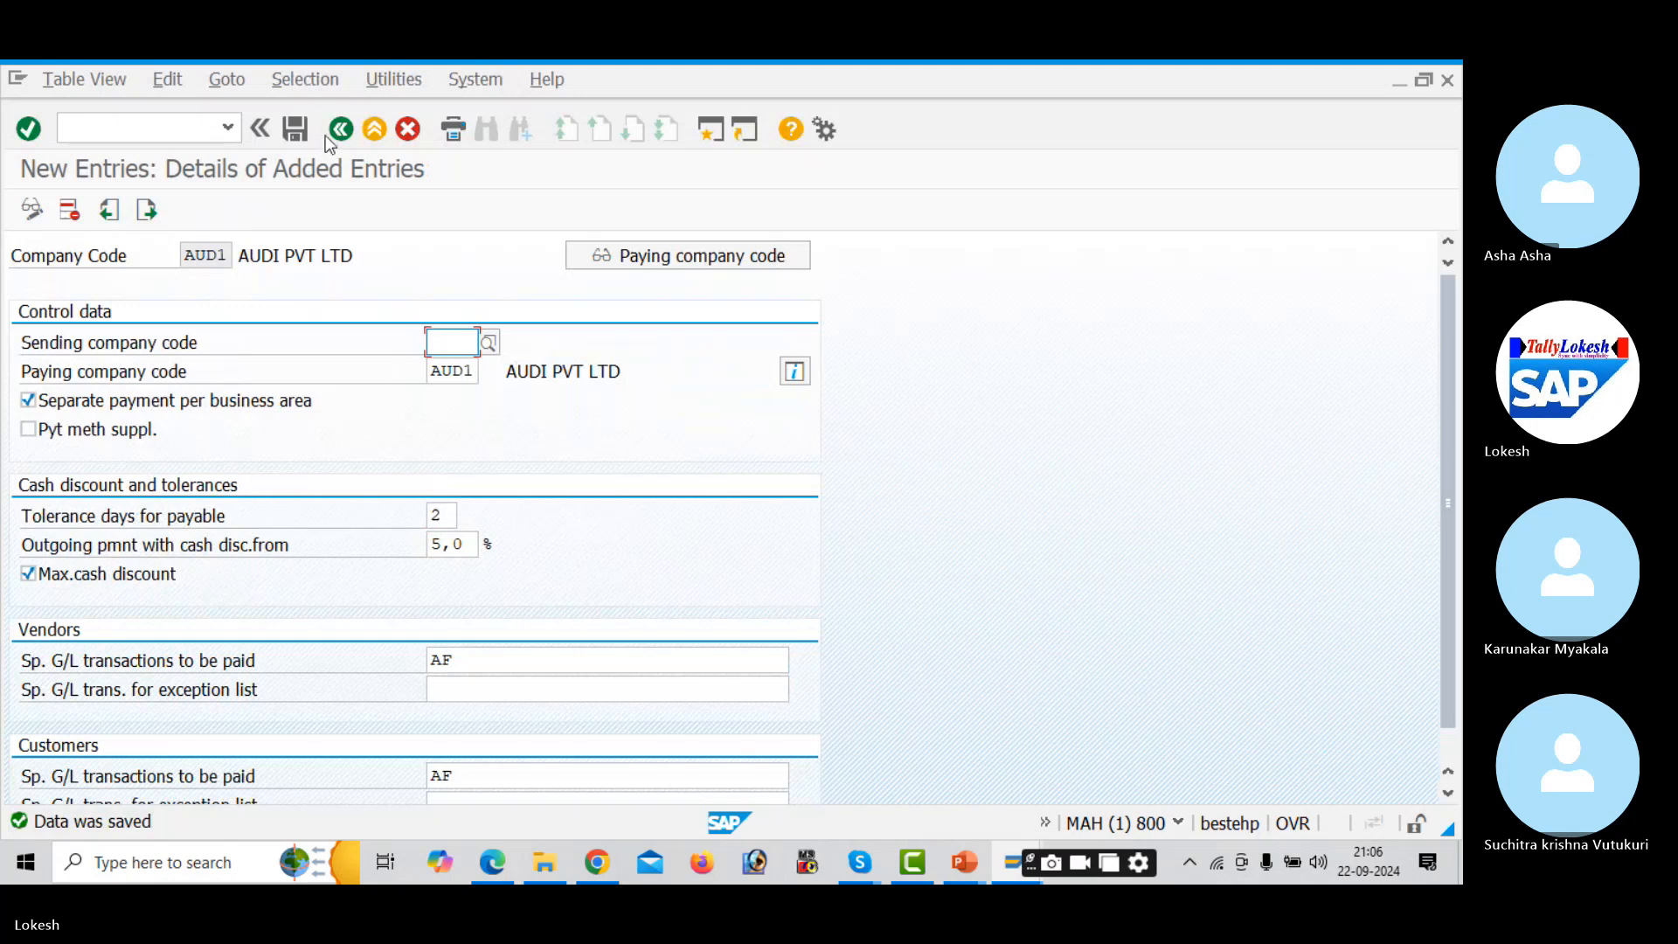
- Go back to the payment program menu and open Paying company codes
click(343, 129)
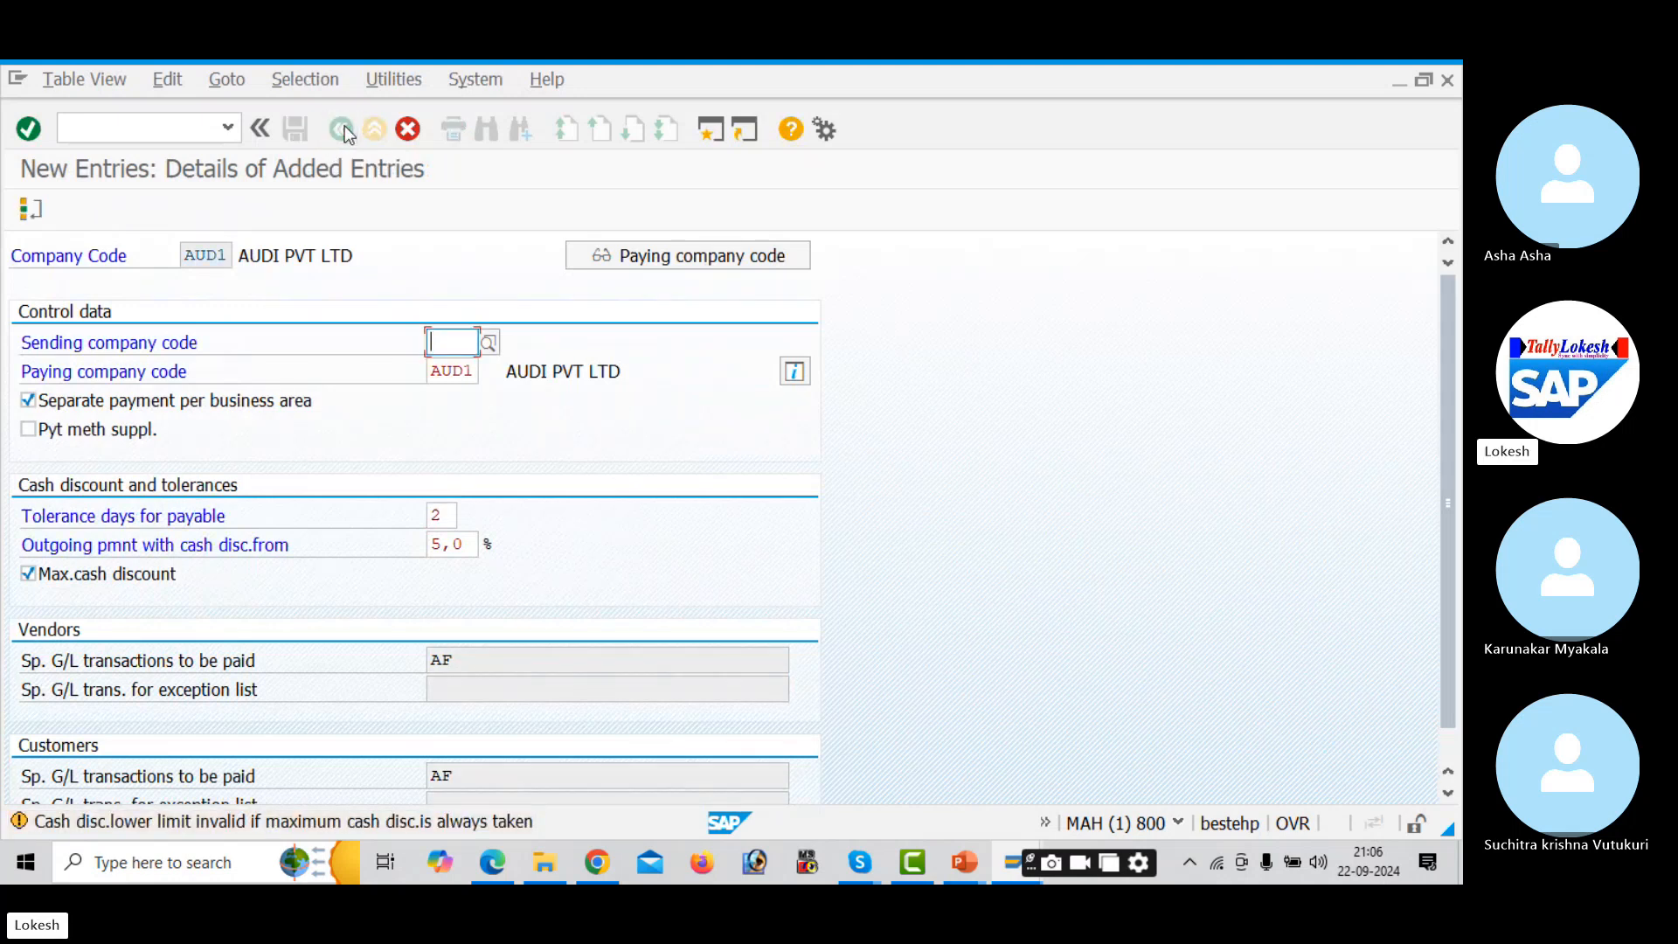
click(407, 133)
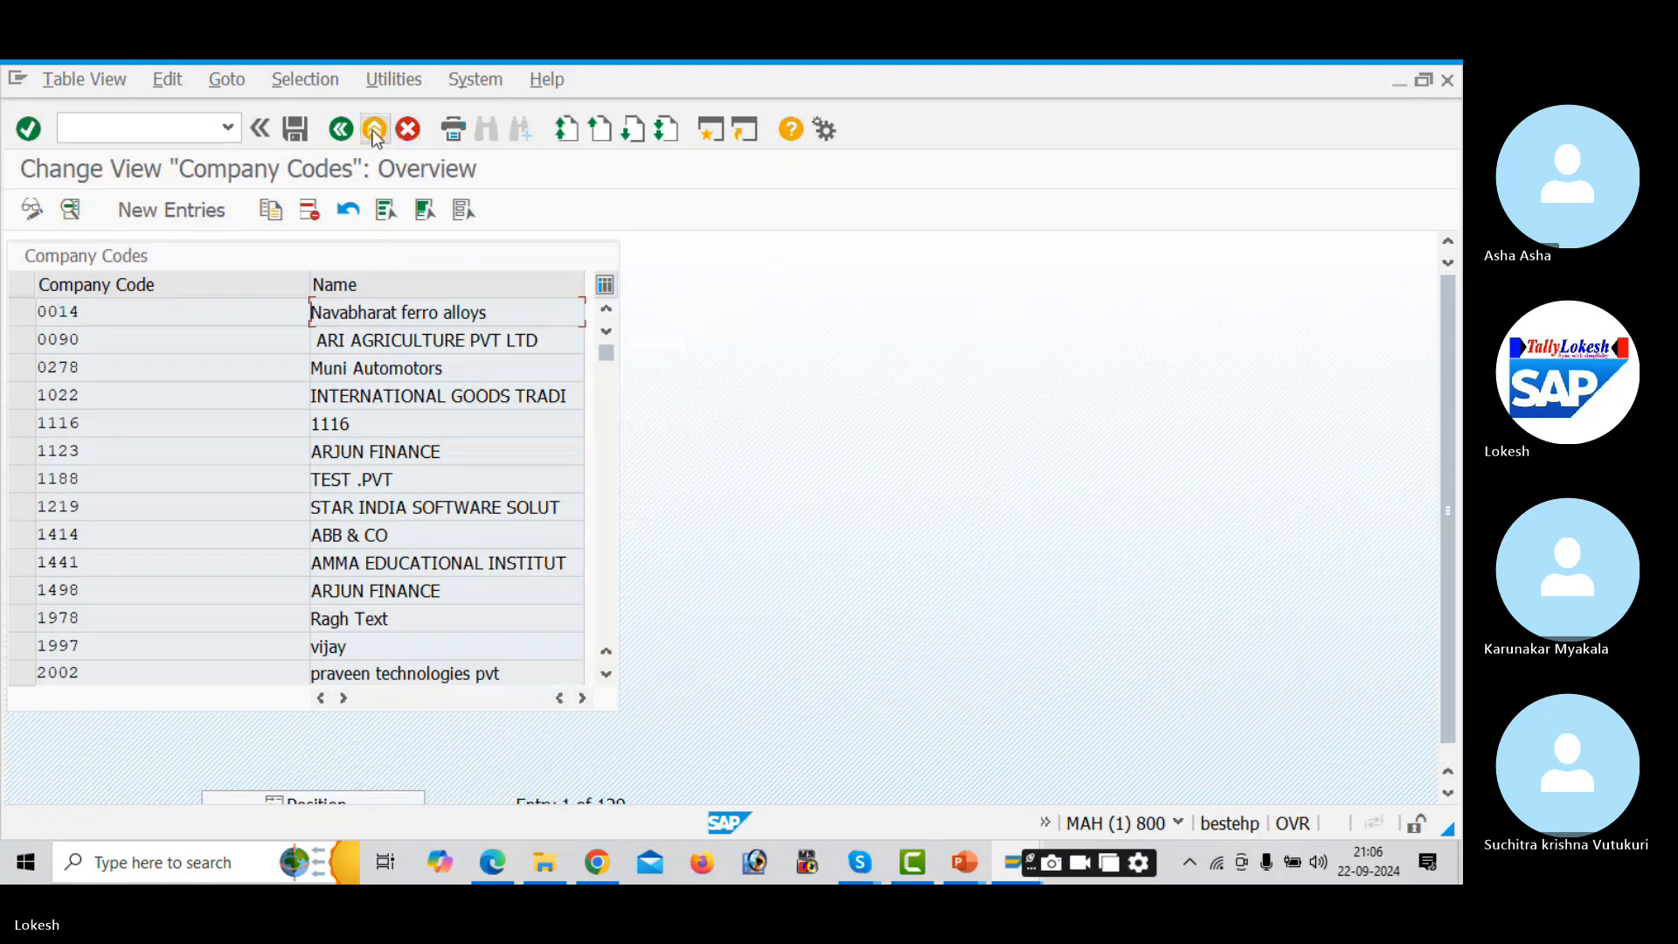
click(340, 129)
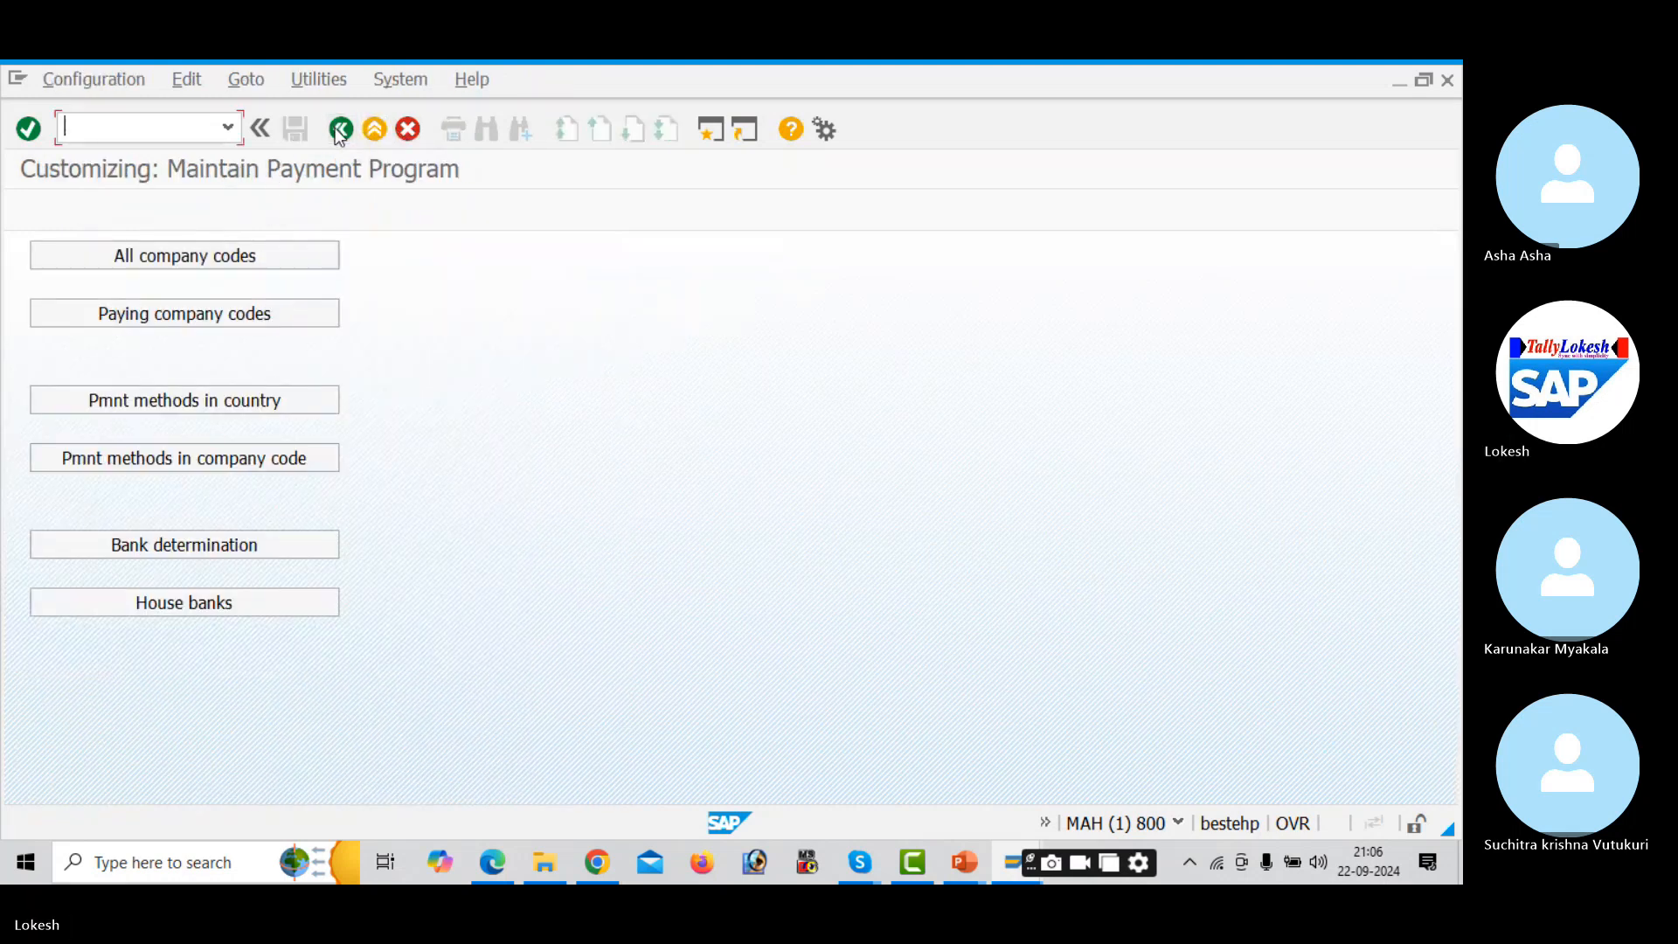
click(293, 313)
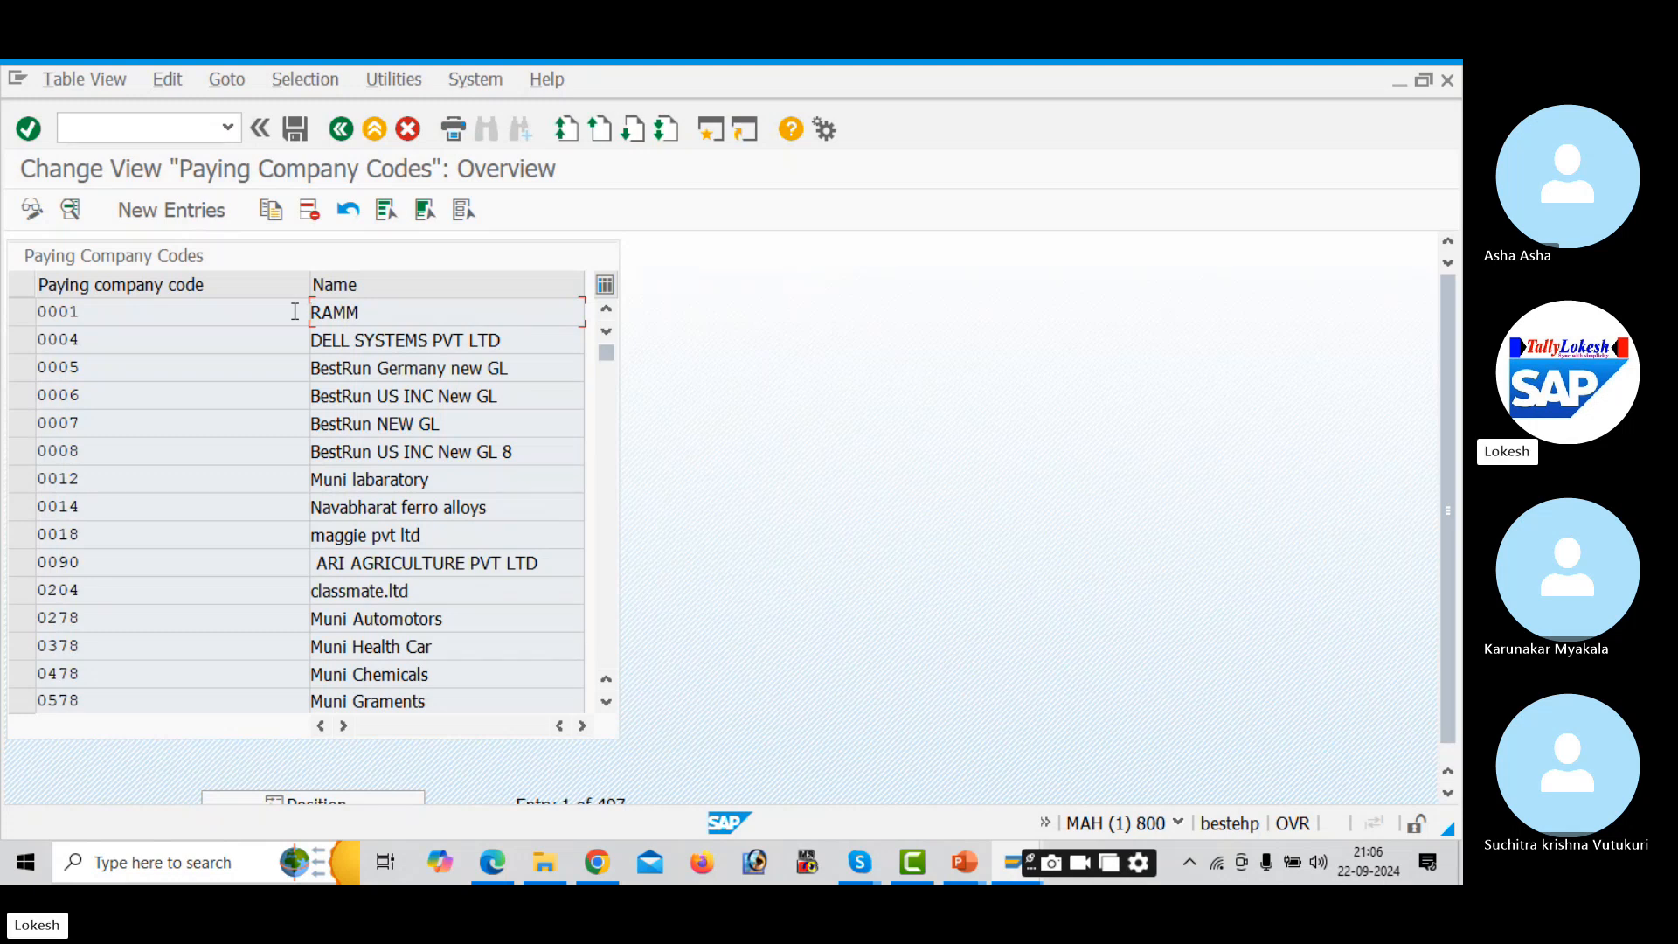
- Start a new paying company code entry for AUD1
click(177, 208)
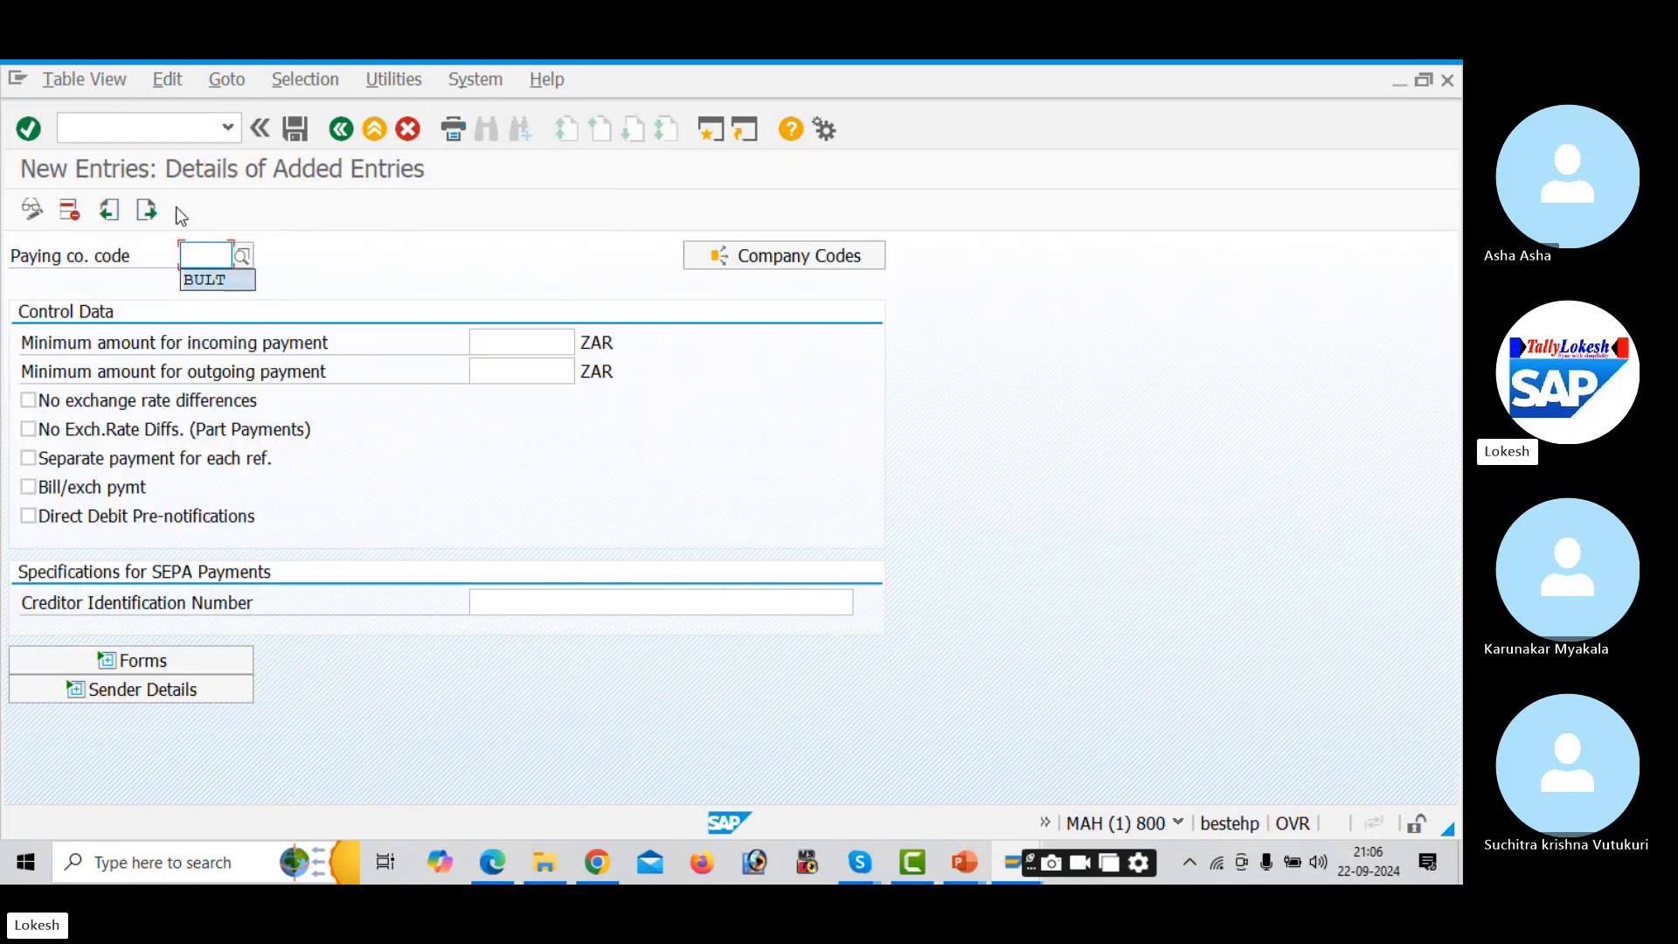
text(AUD1)
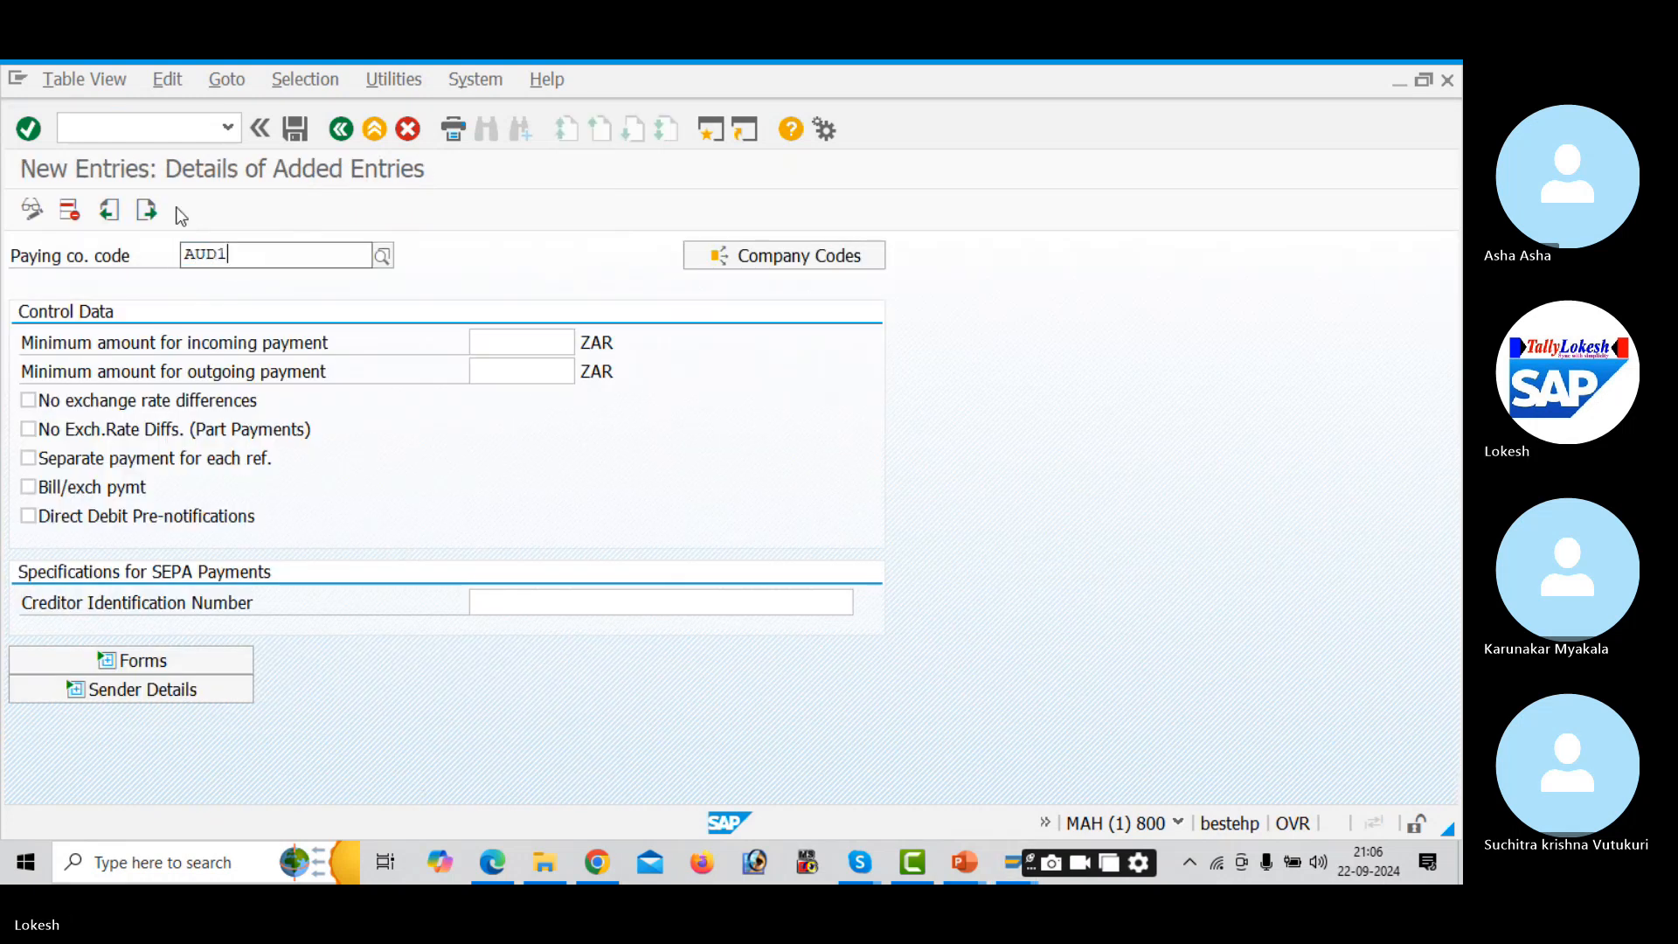
click(255, 307)
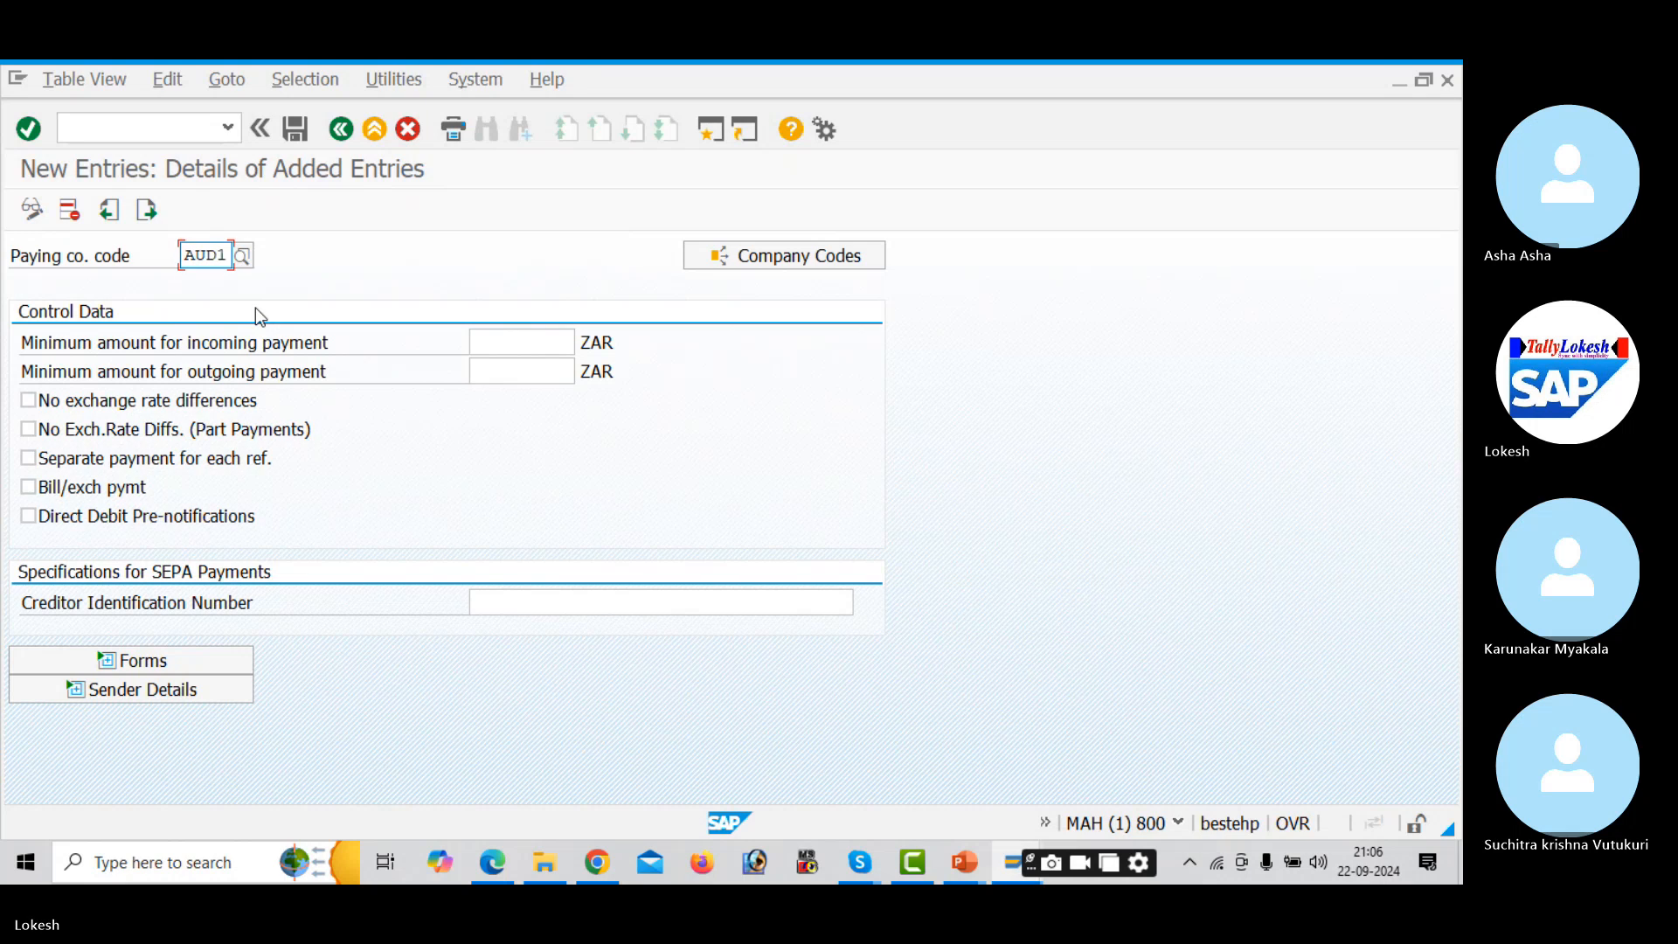
- Set 100 minimum incoming and outgoing payments and tick both no-exchange-rate-difference options
click(488, 338)
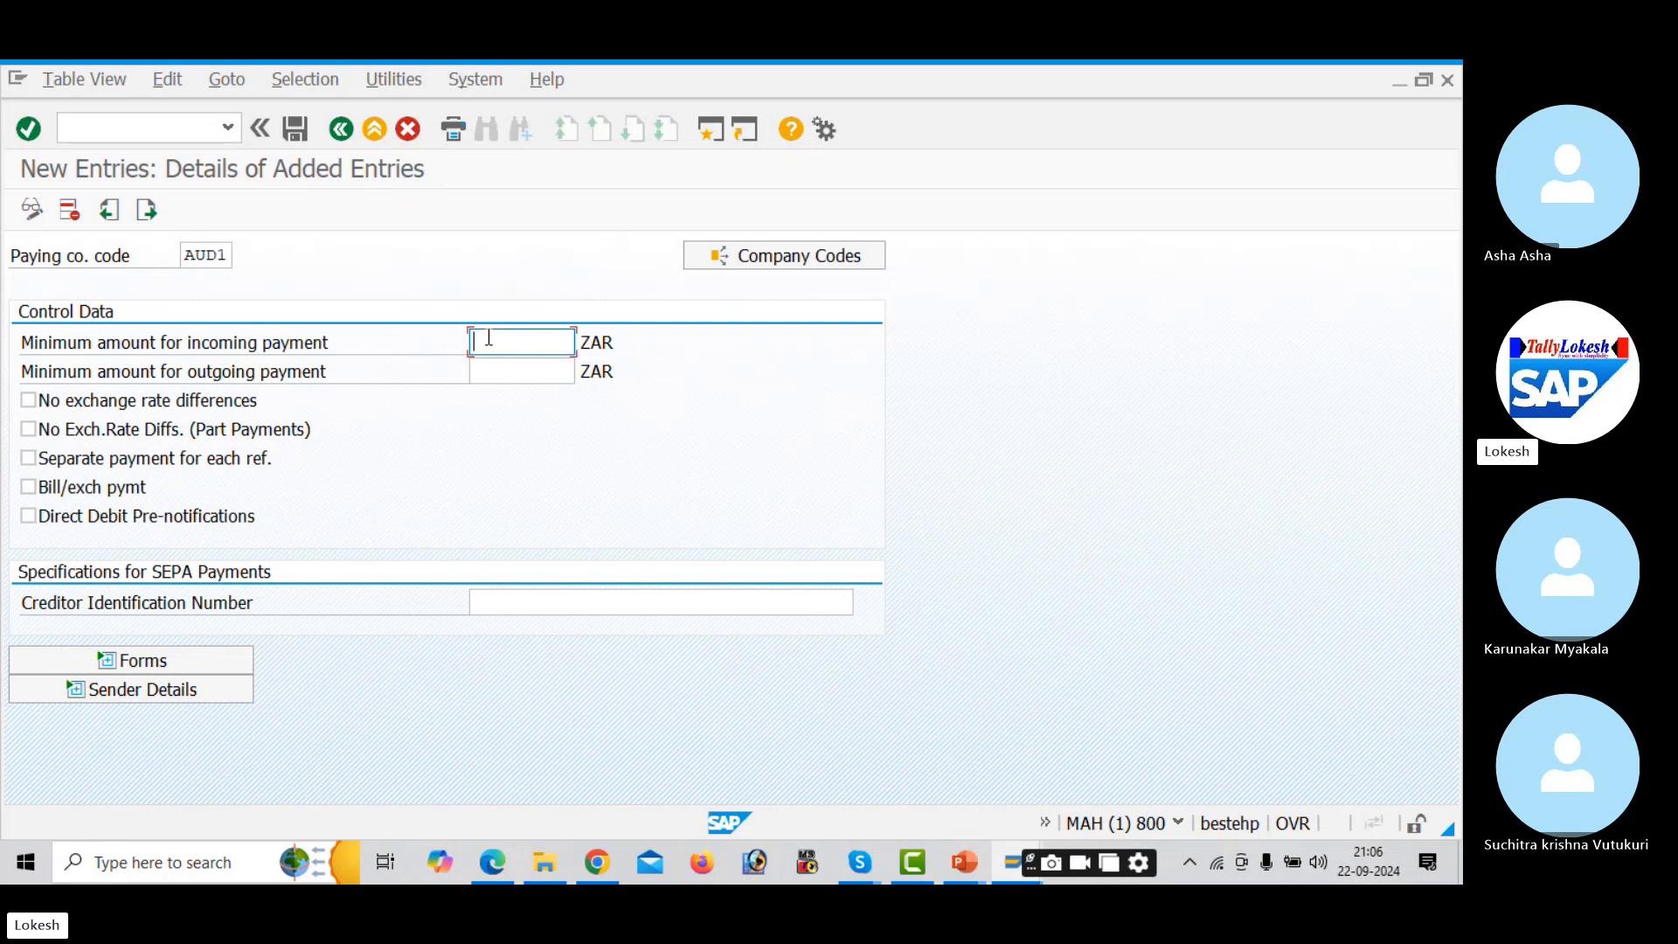
text(10)
key(Tab)
click(521, 341)
text(0)
key(Tab)
text(100)
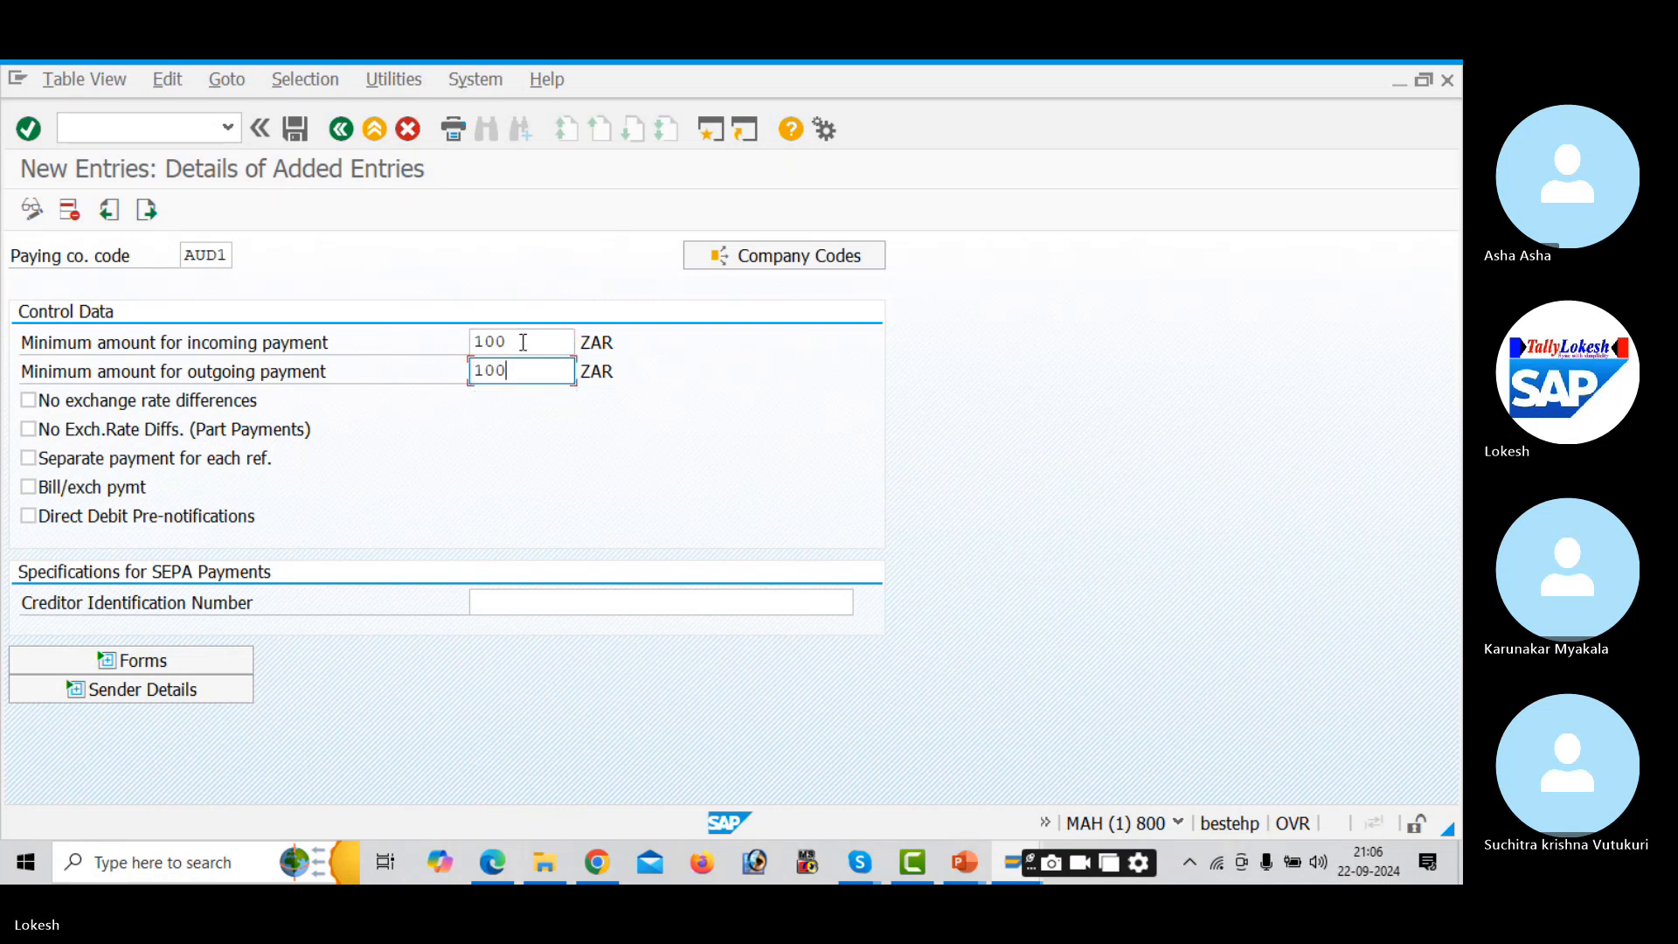
key(Tab)
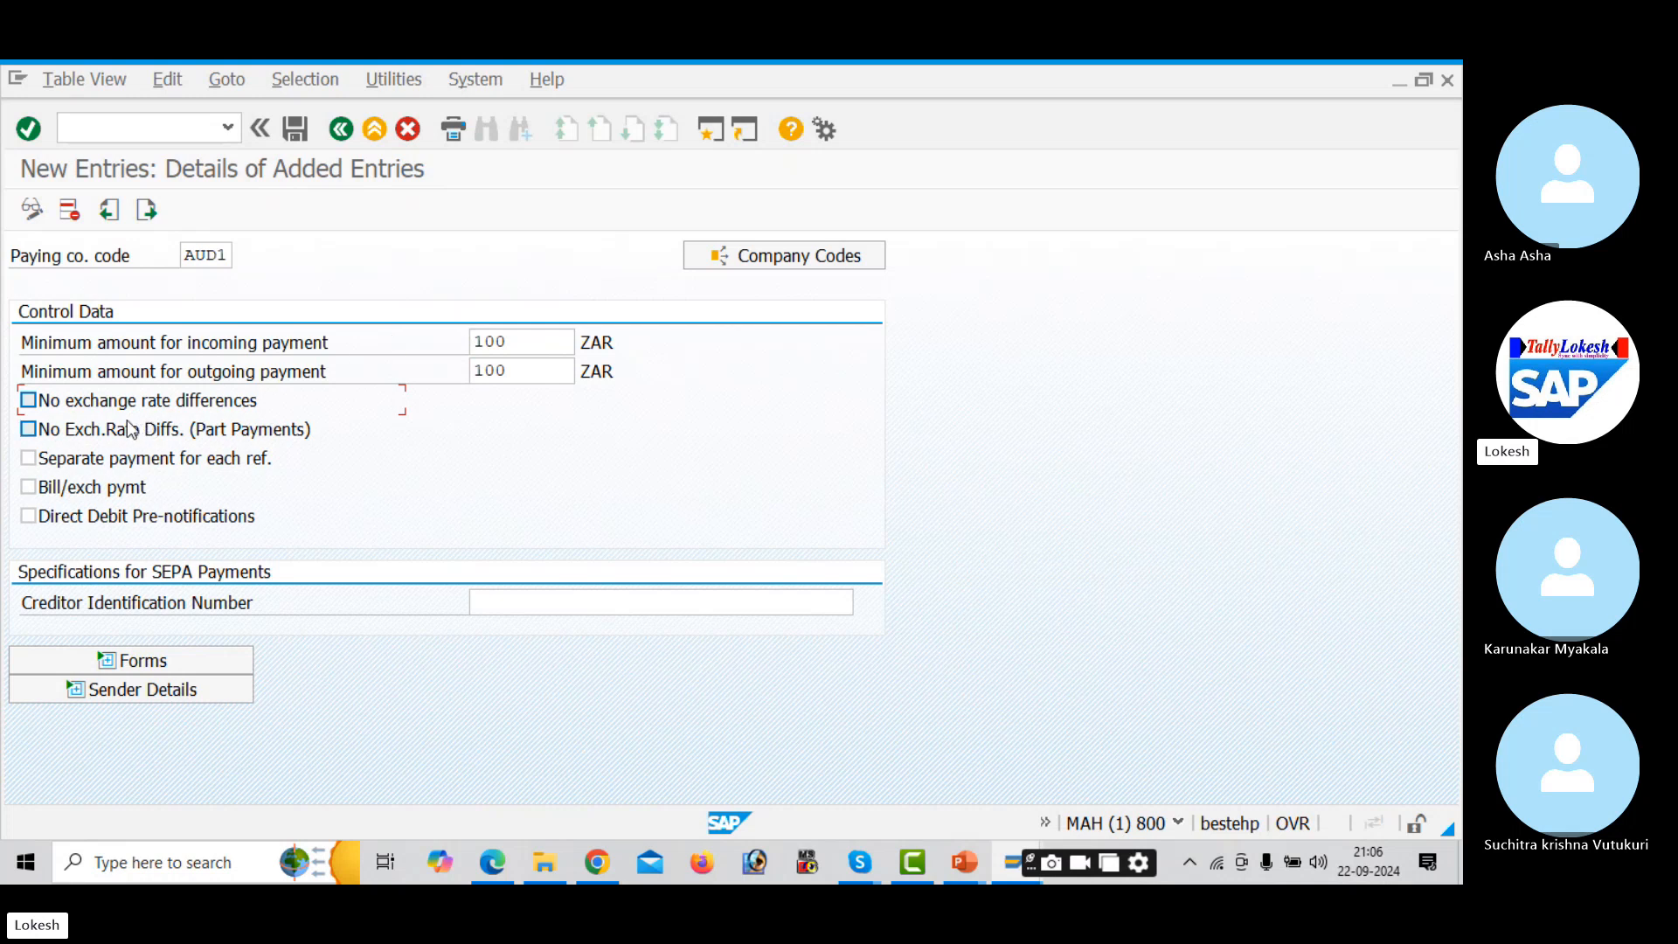
click(44, 403)
click(32, 430)
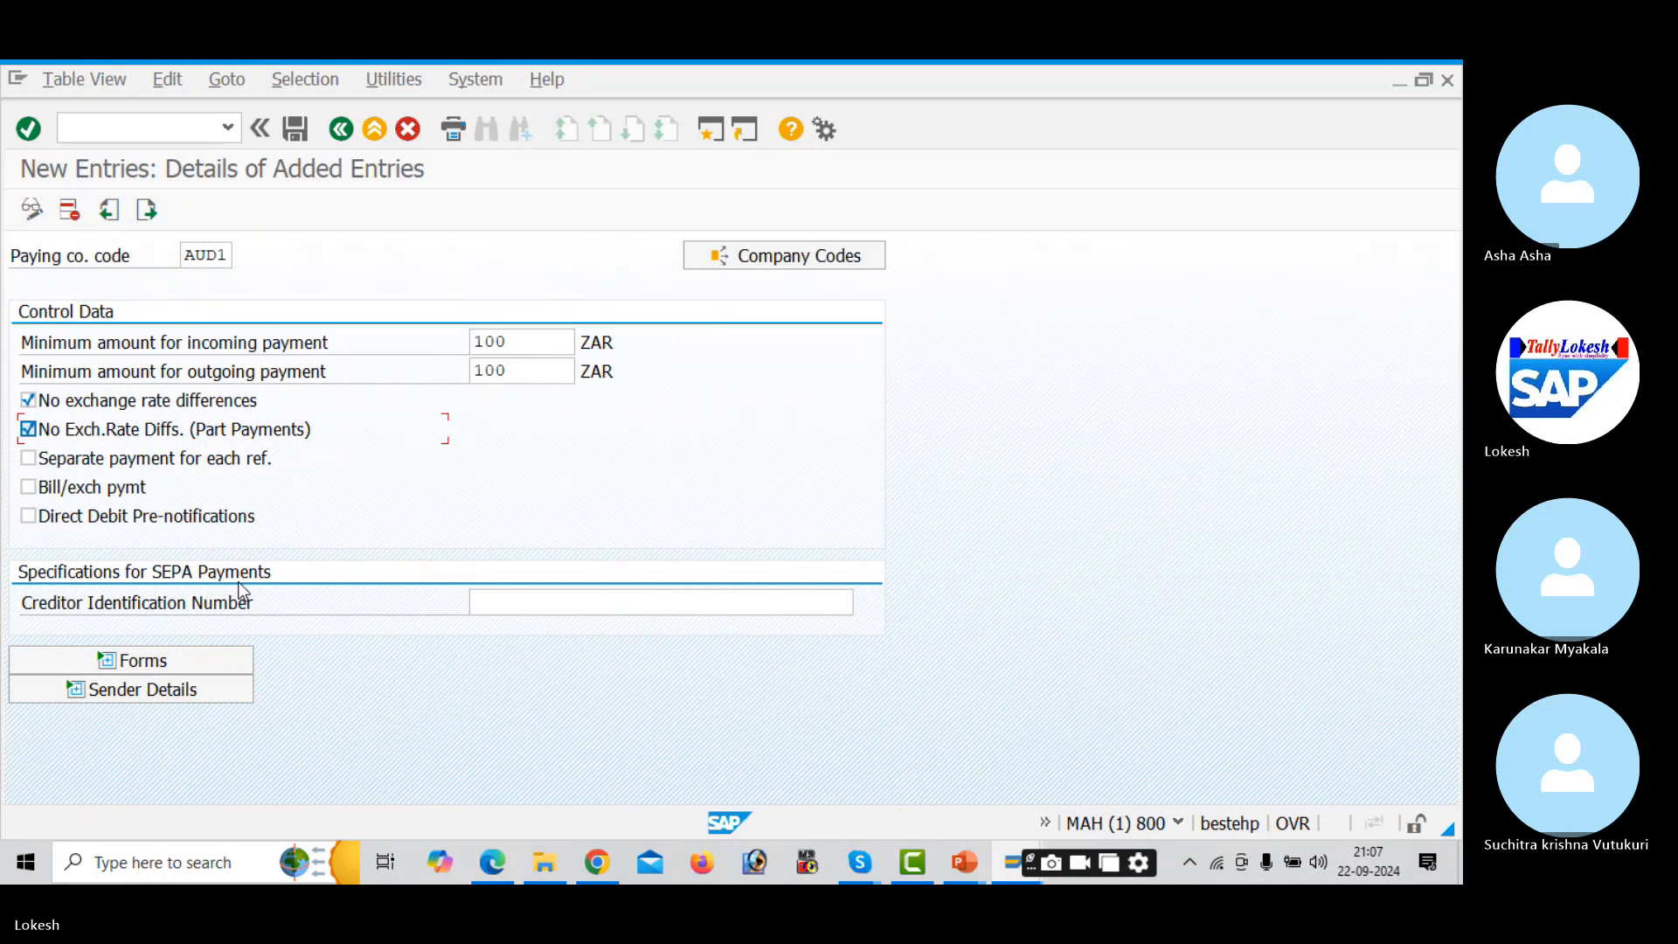
click(548, 599)
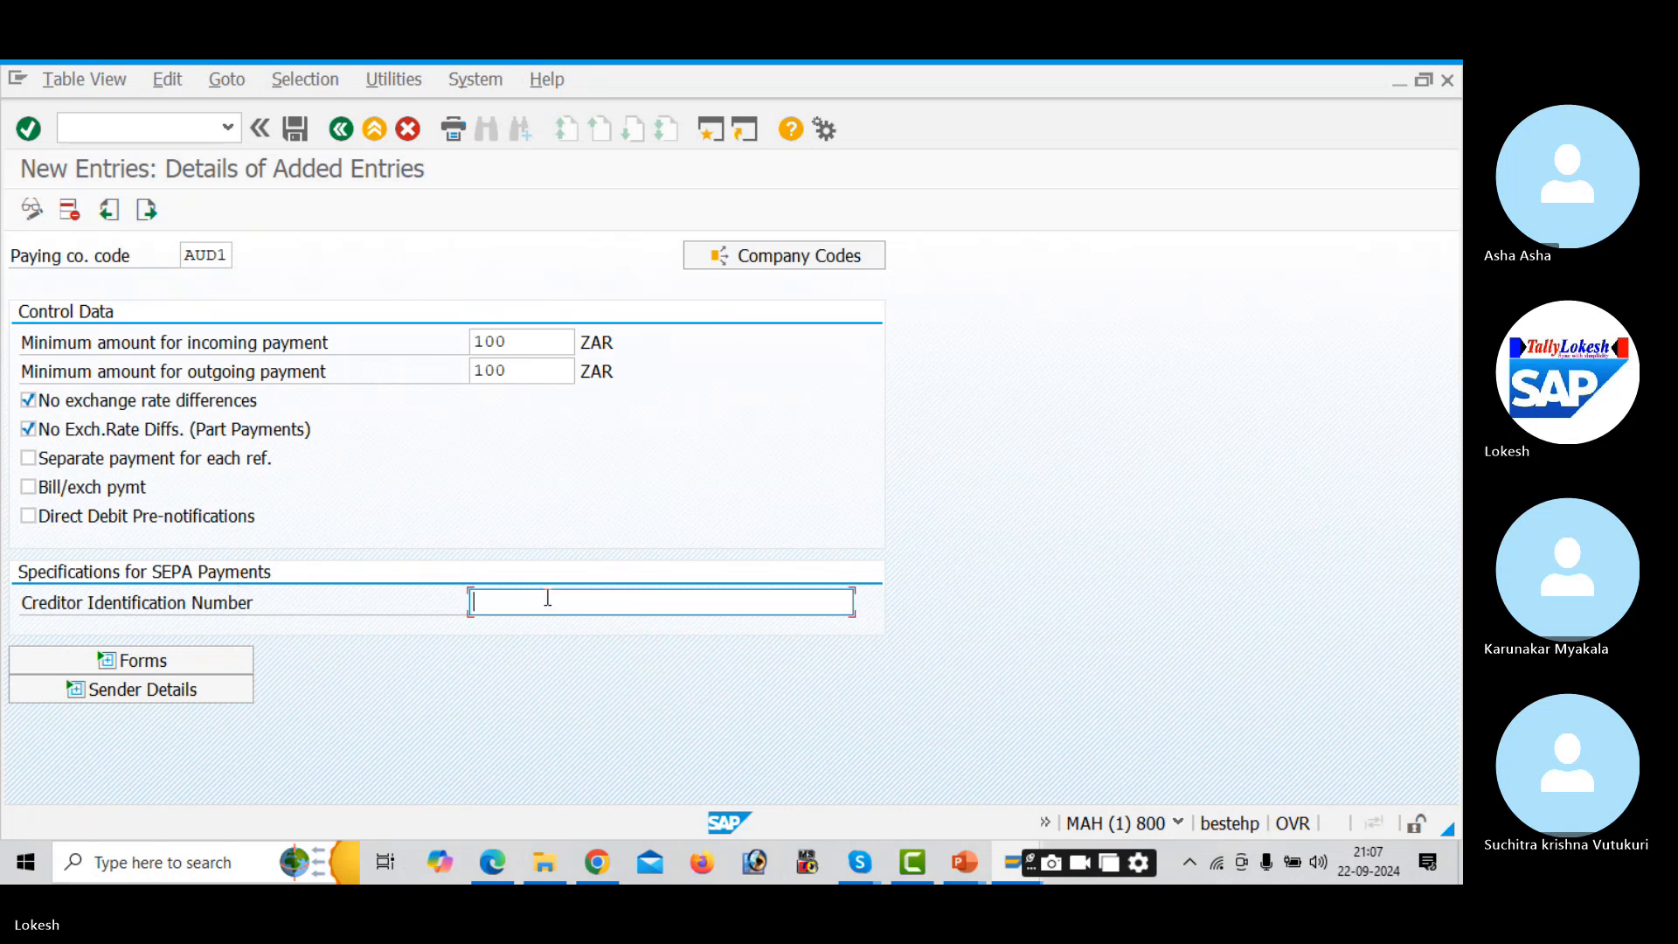
- Expand the Forms section and go to the payment advice form field
click(170, 666)
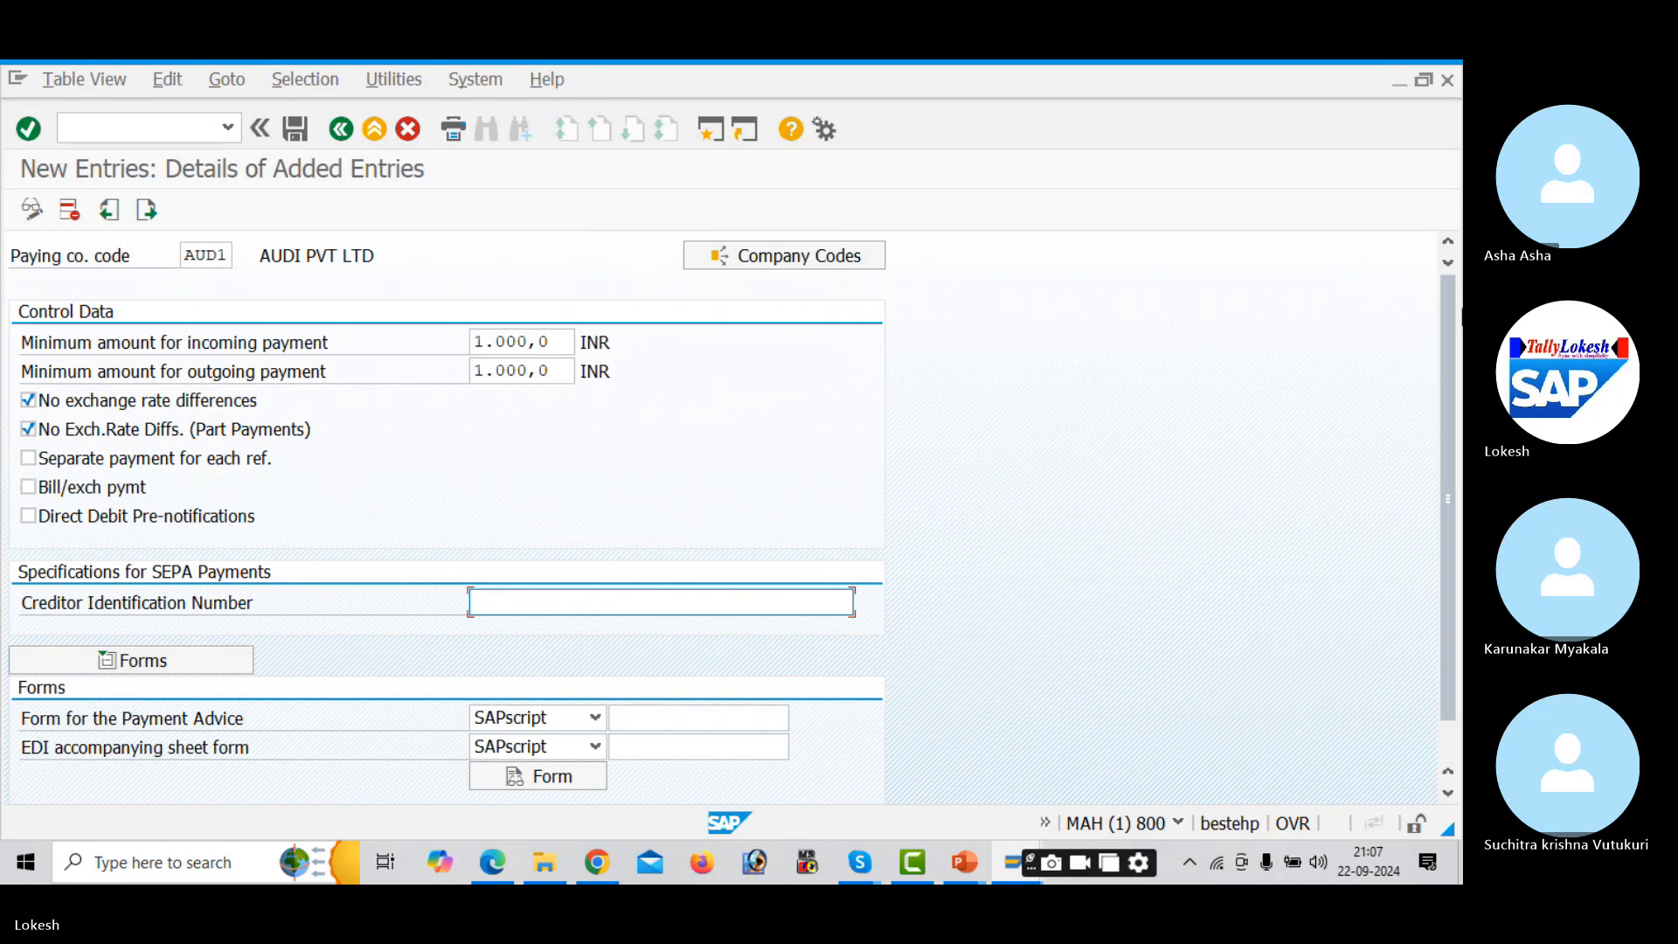
scroll(1435, 480, down, 2)
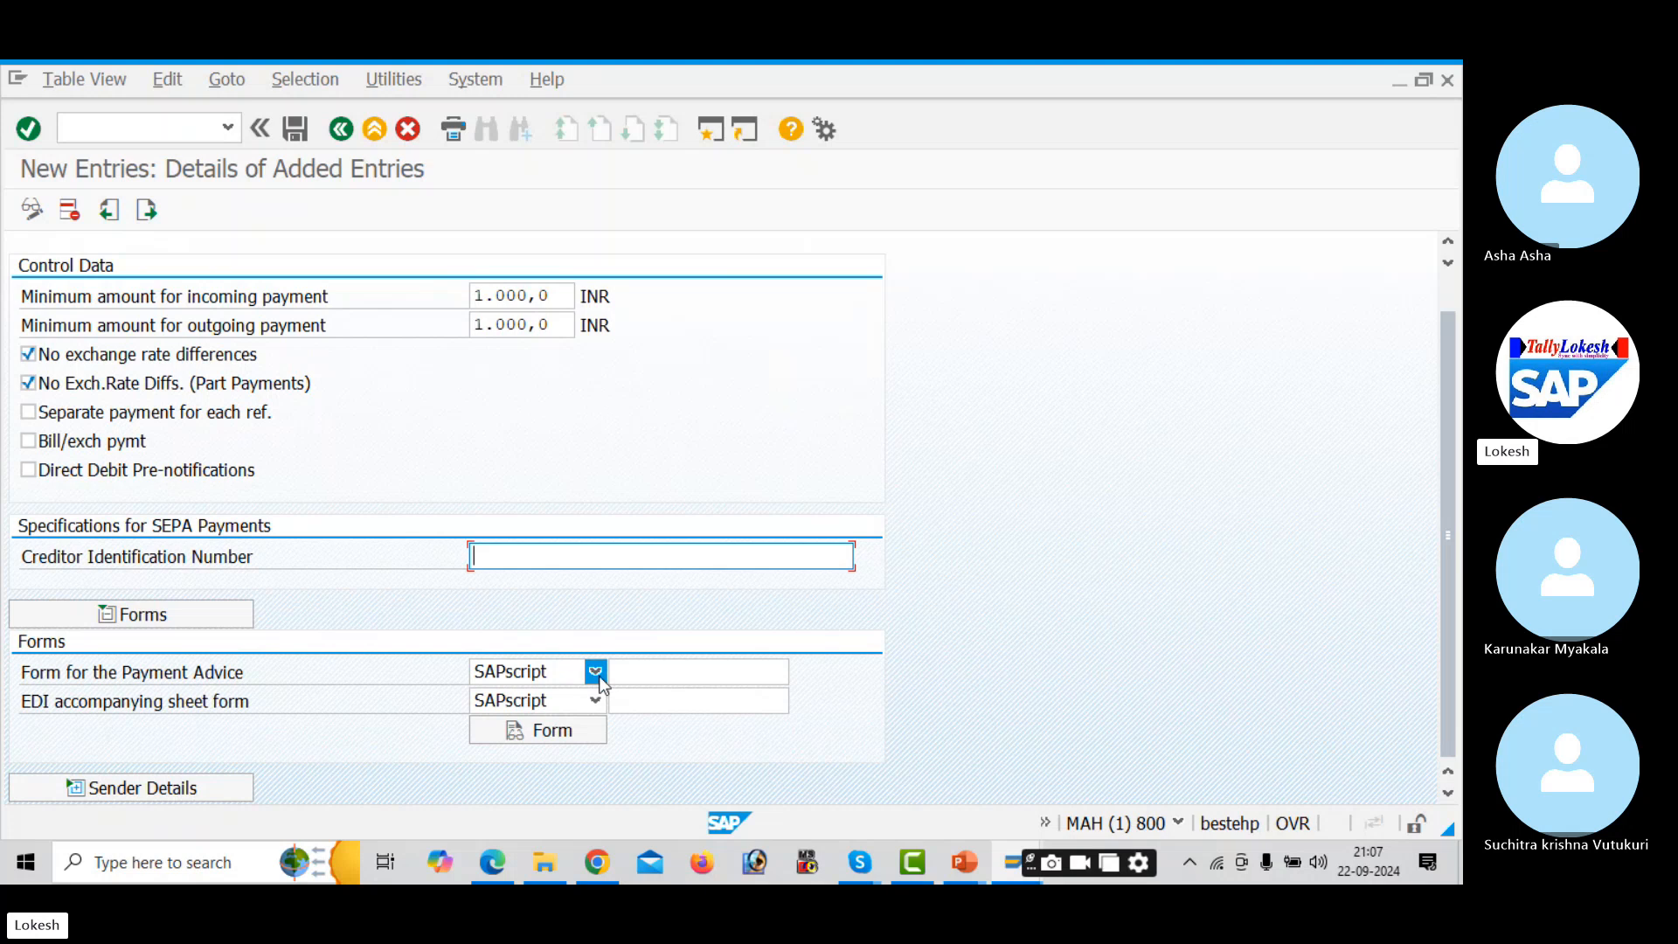
click(683, 672)
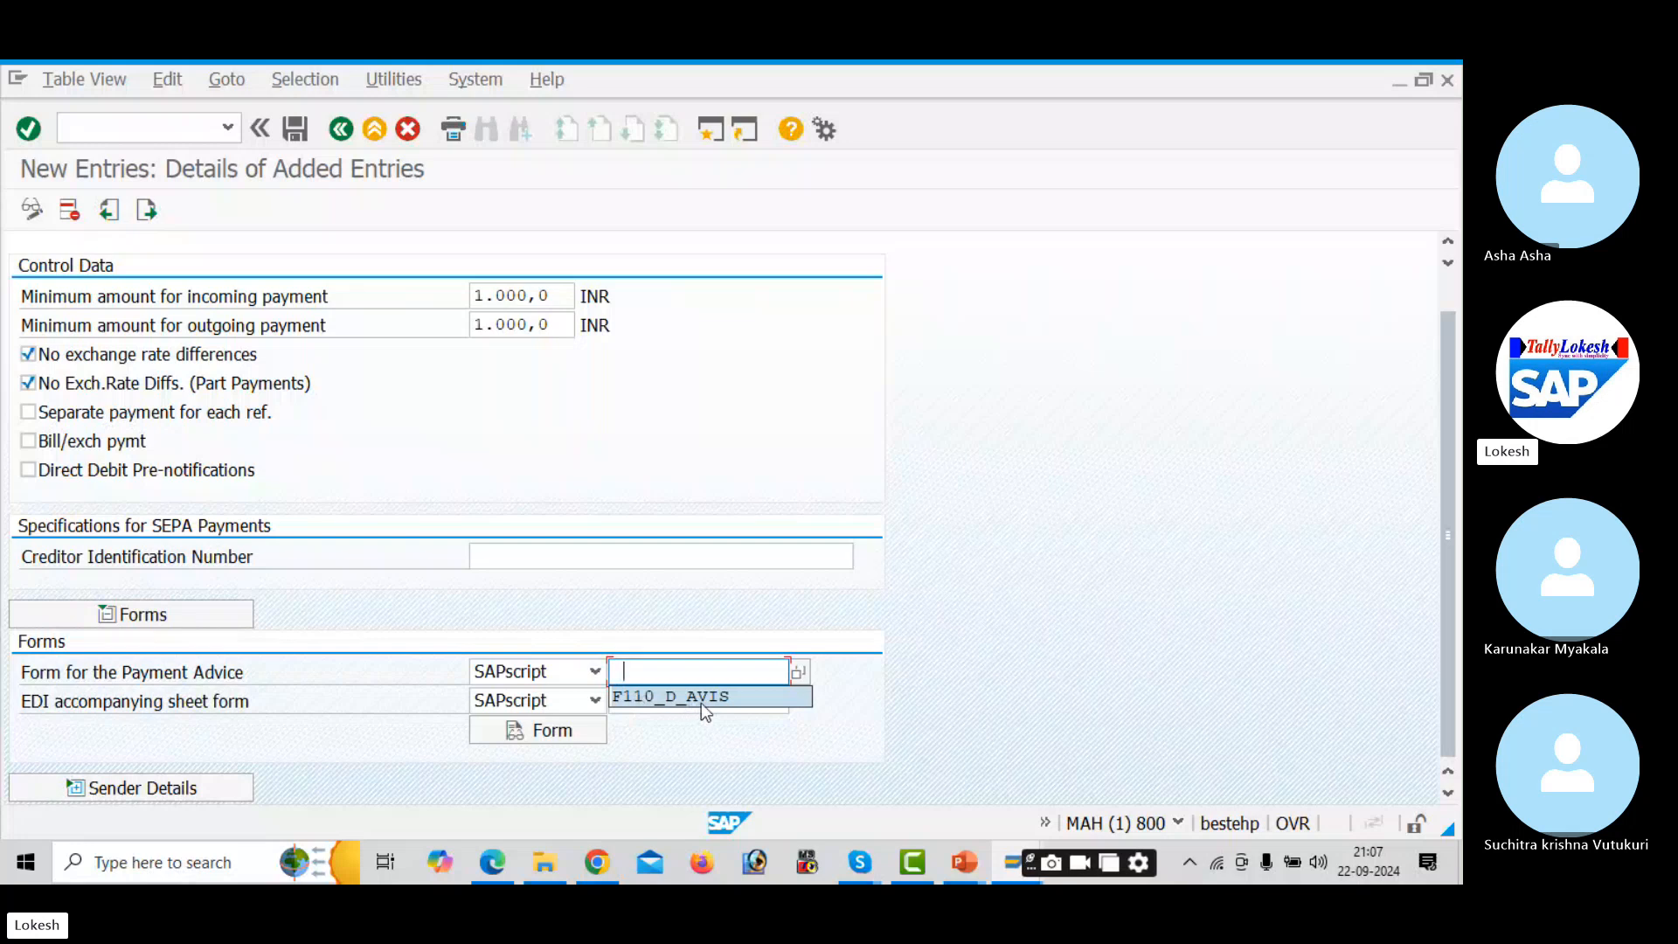
- Scroll the configuration guide PDF to page 6's Forms and Sender Details example
click(492, 862)
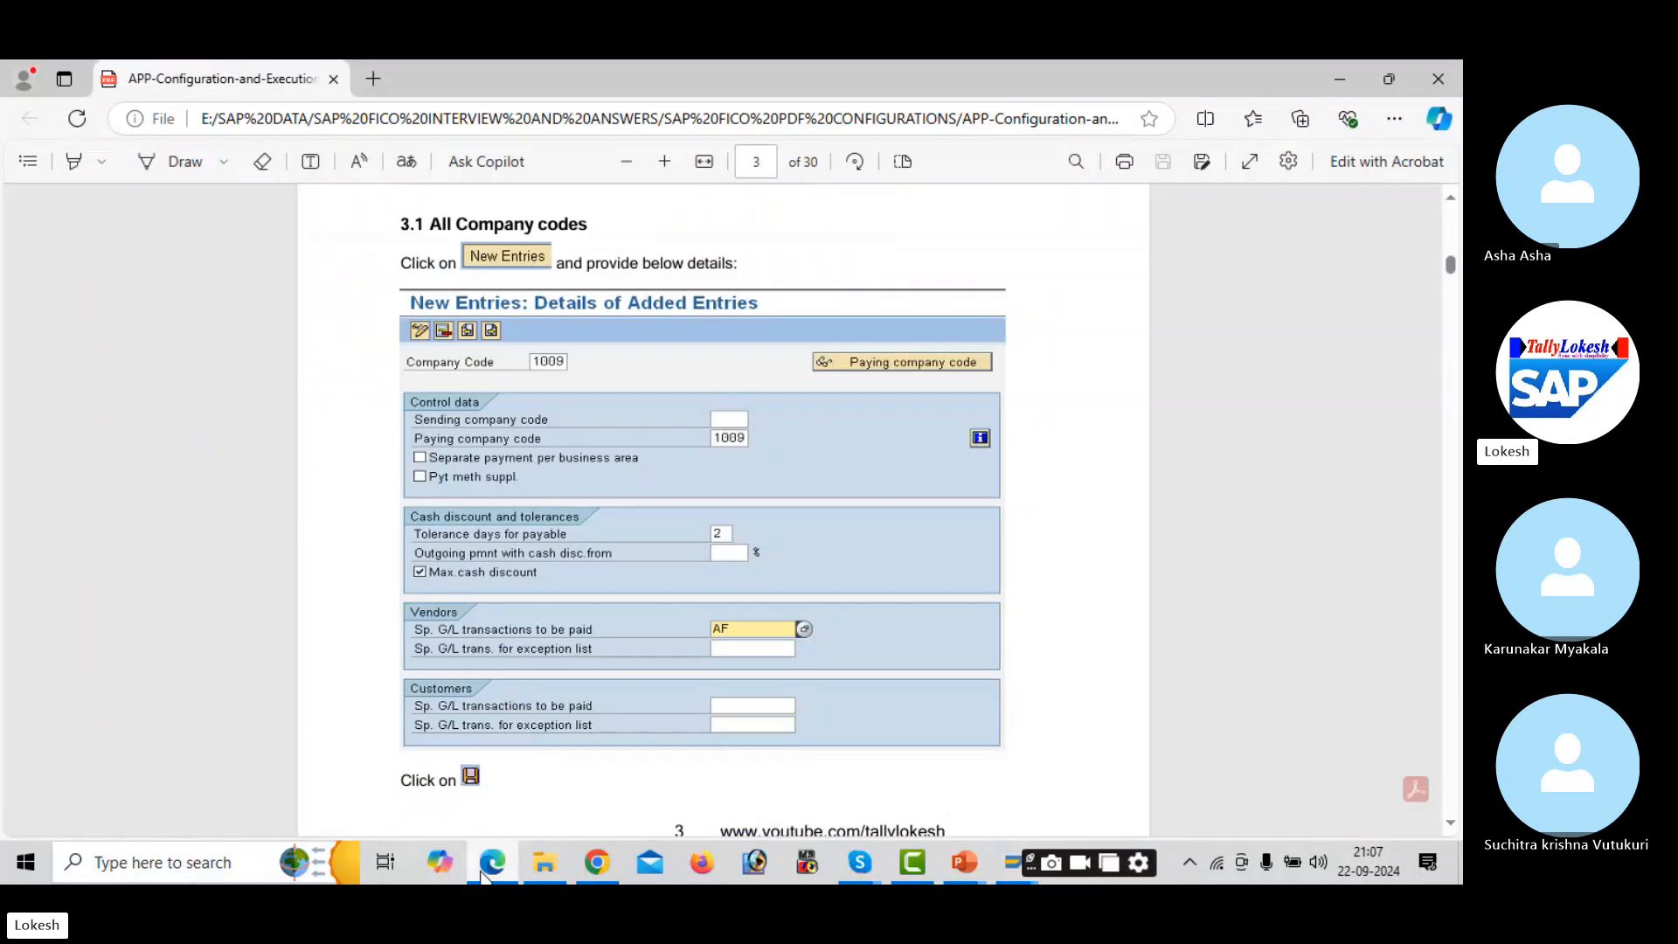
scroll(988, 489, down, 15)
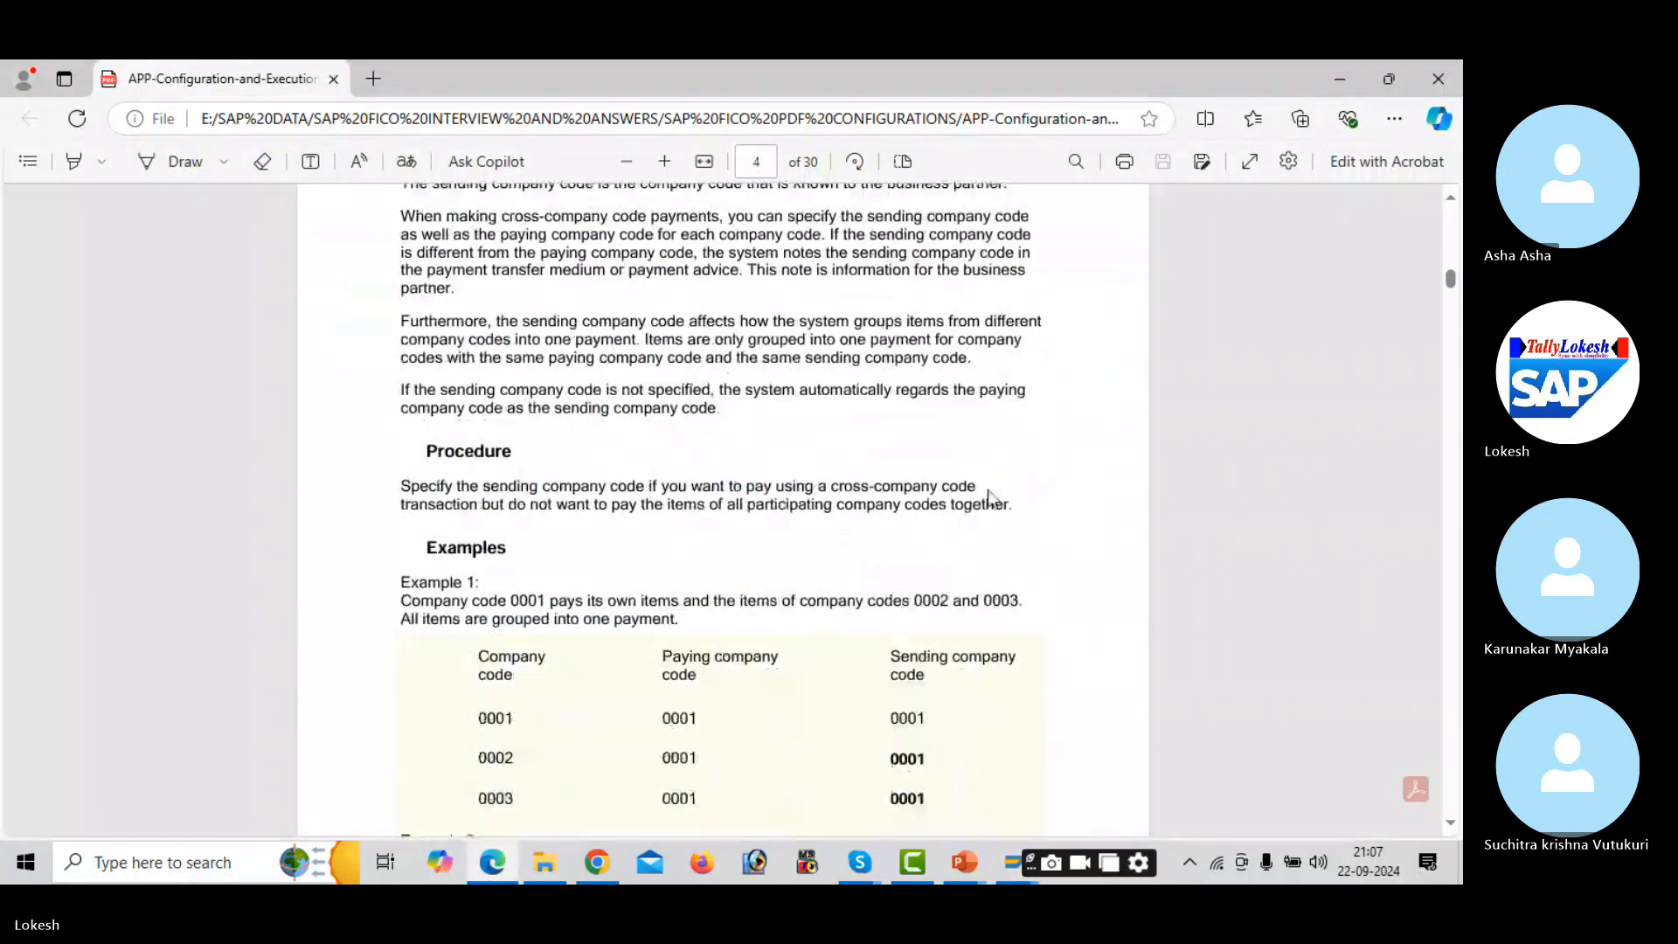
scroll(987, 489, down, 11)
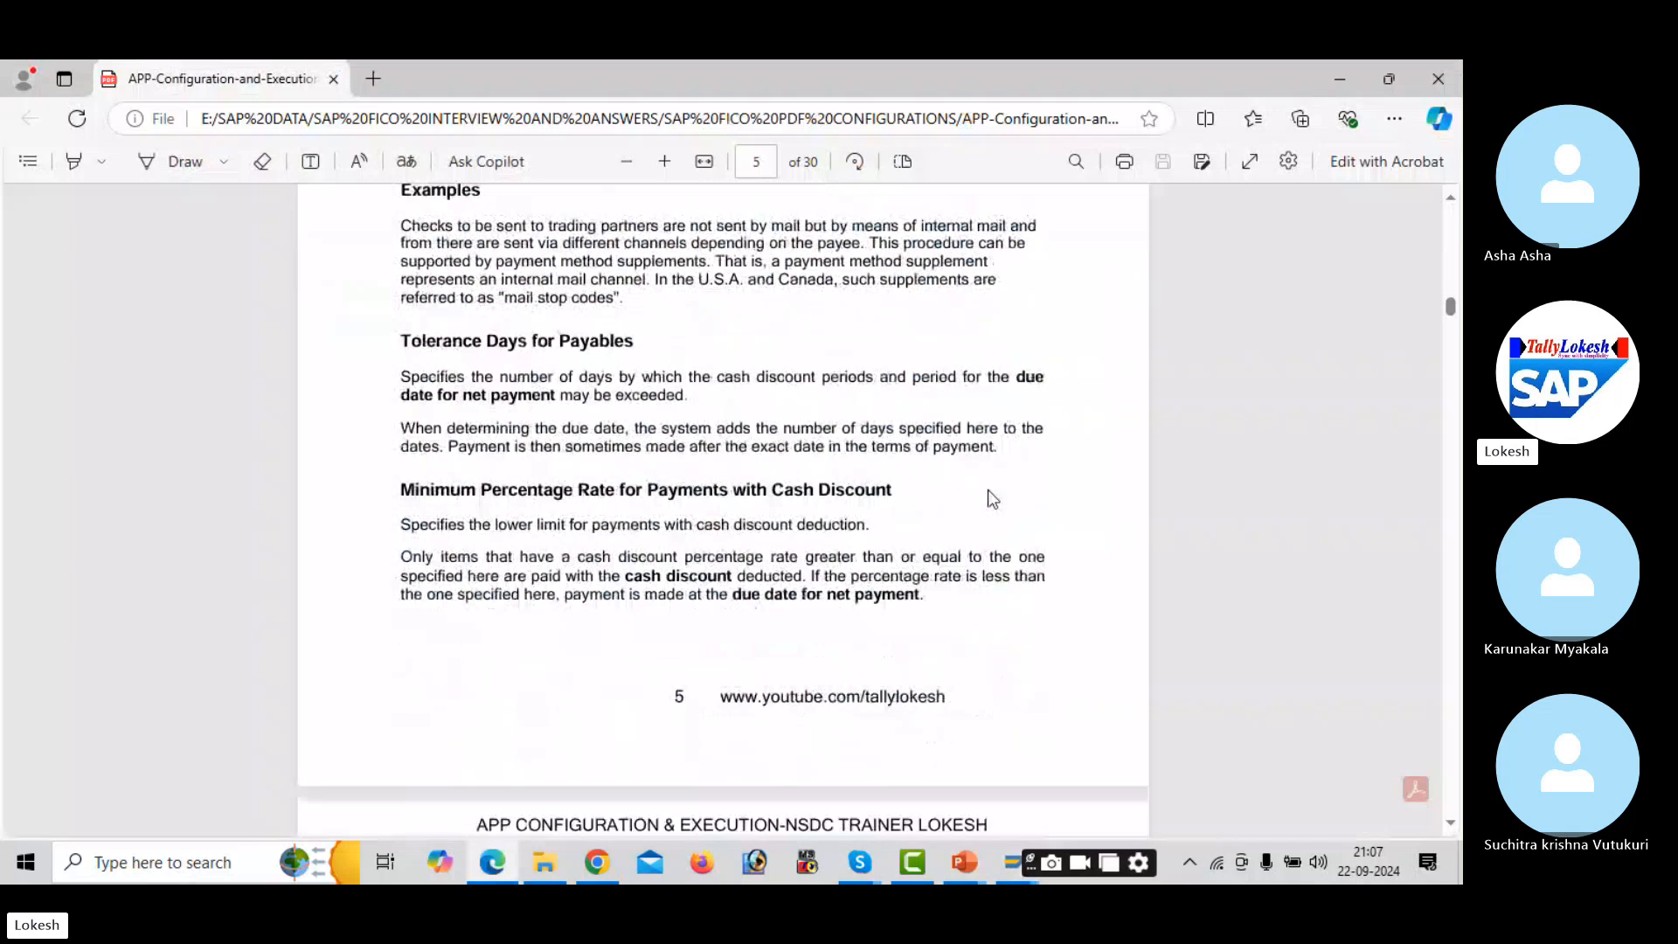
scroll(989, 491, down, 5)
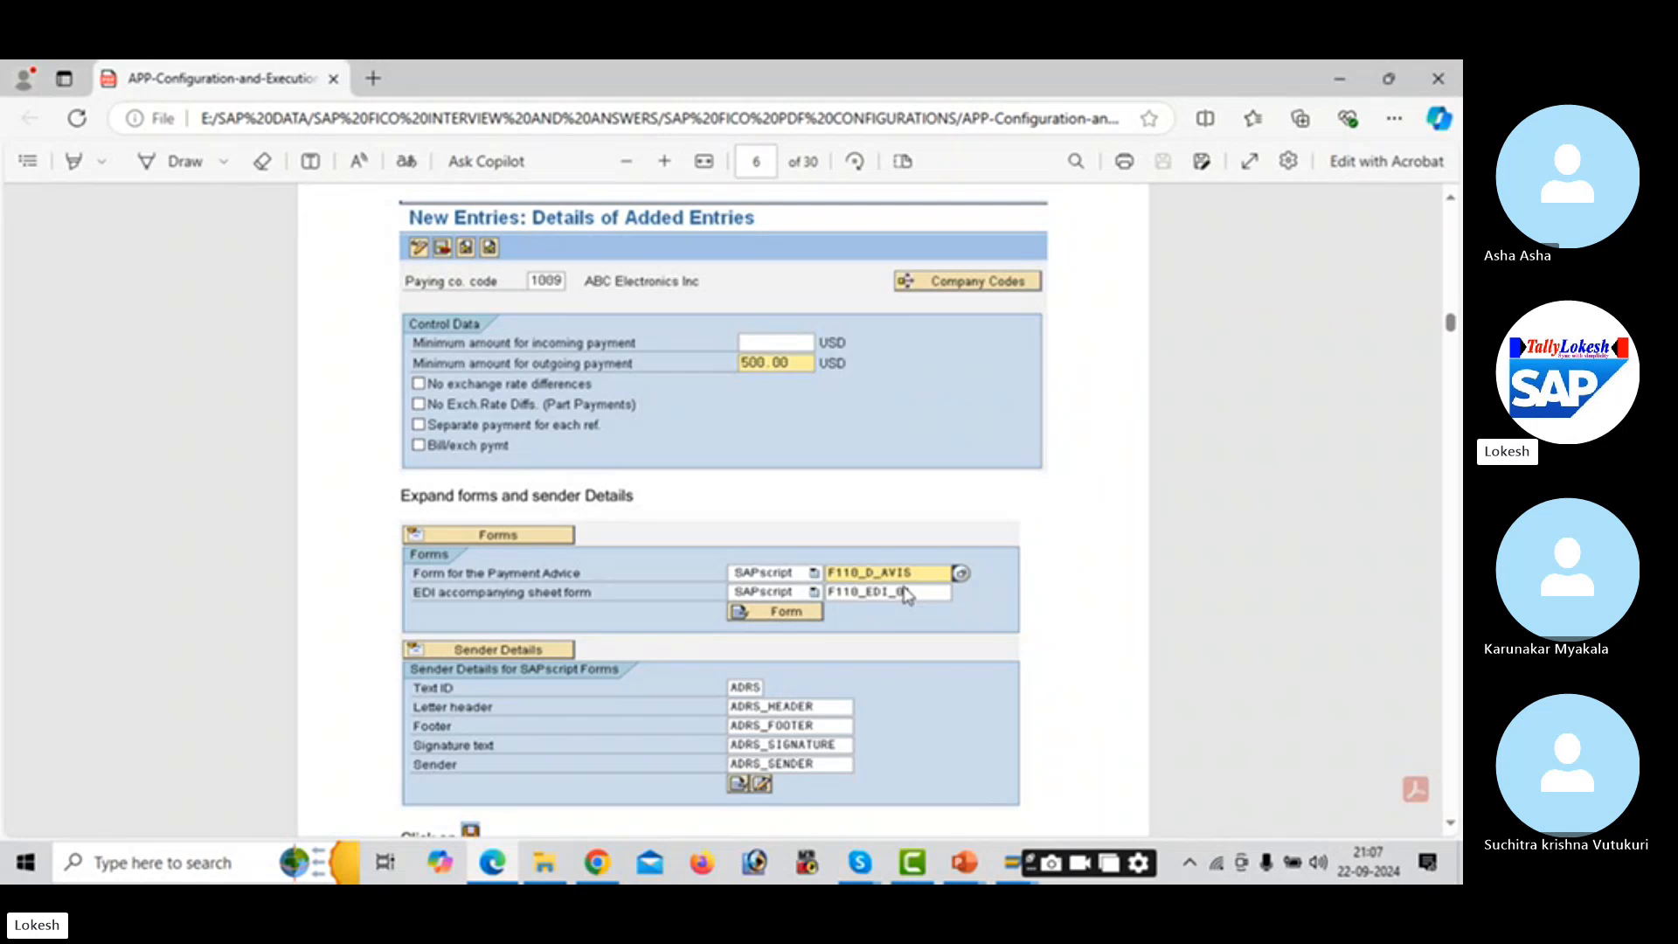
- Enter F110_D_AVIS for payment advice and F110_EDI_01 for the EDI sheet, previewing the EDI form
key(alt+Tab)
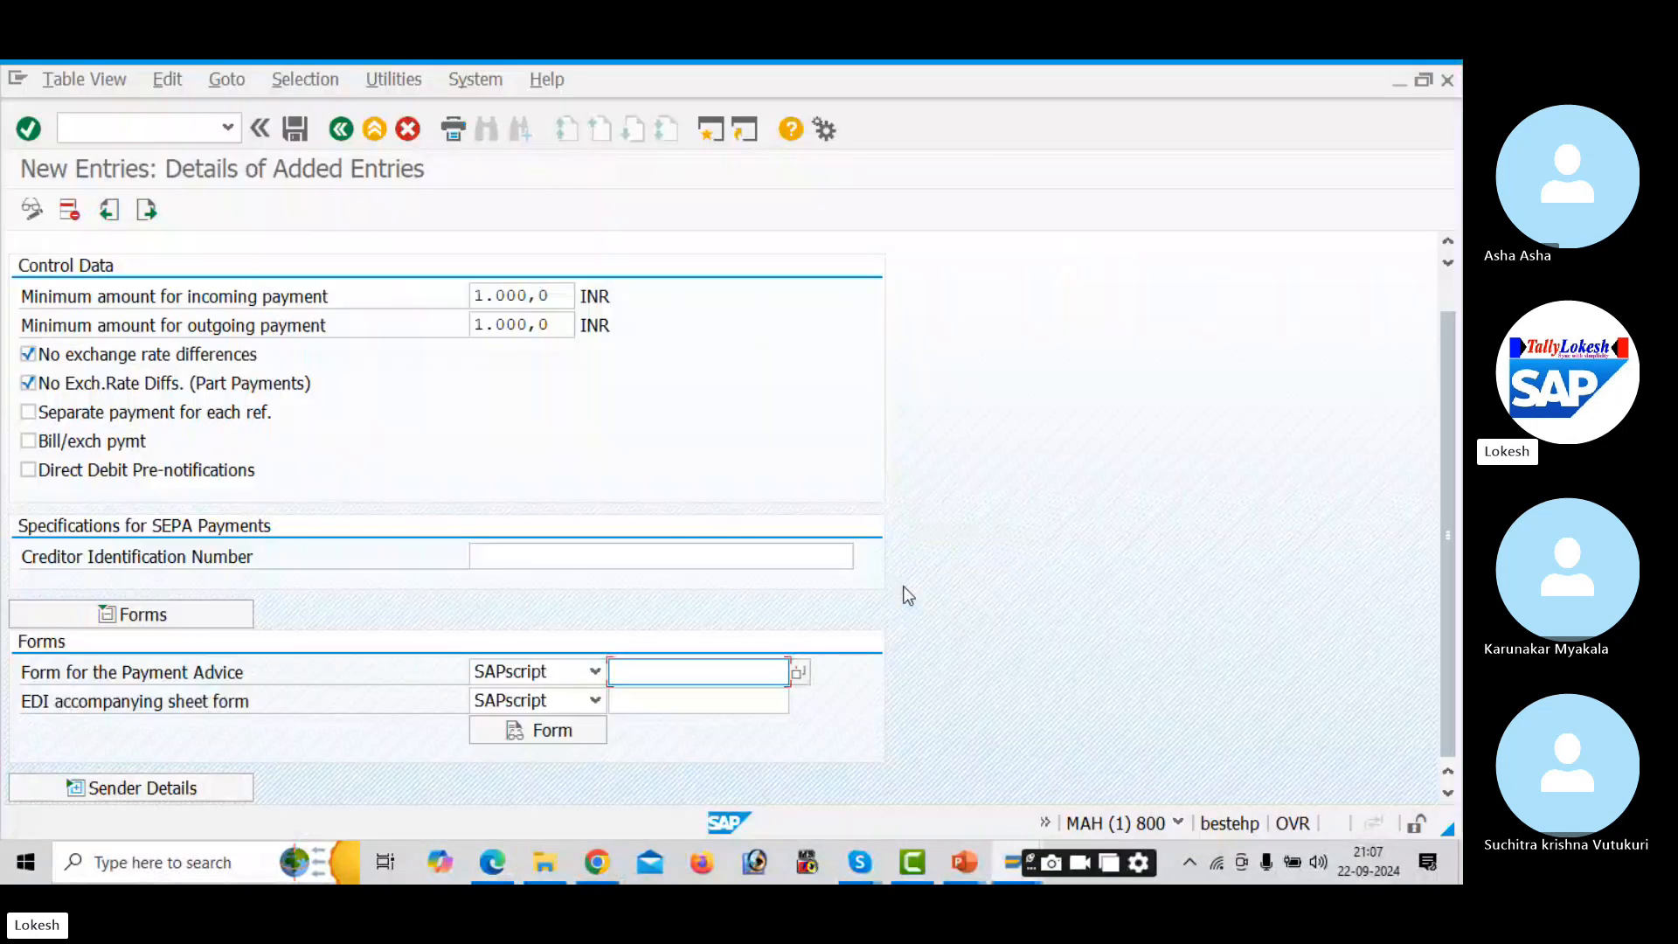
key(Down)
key(Tab)
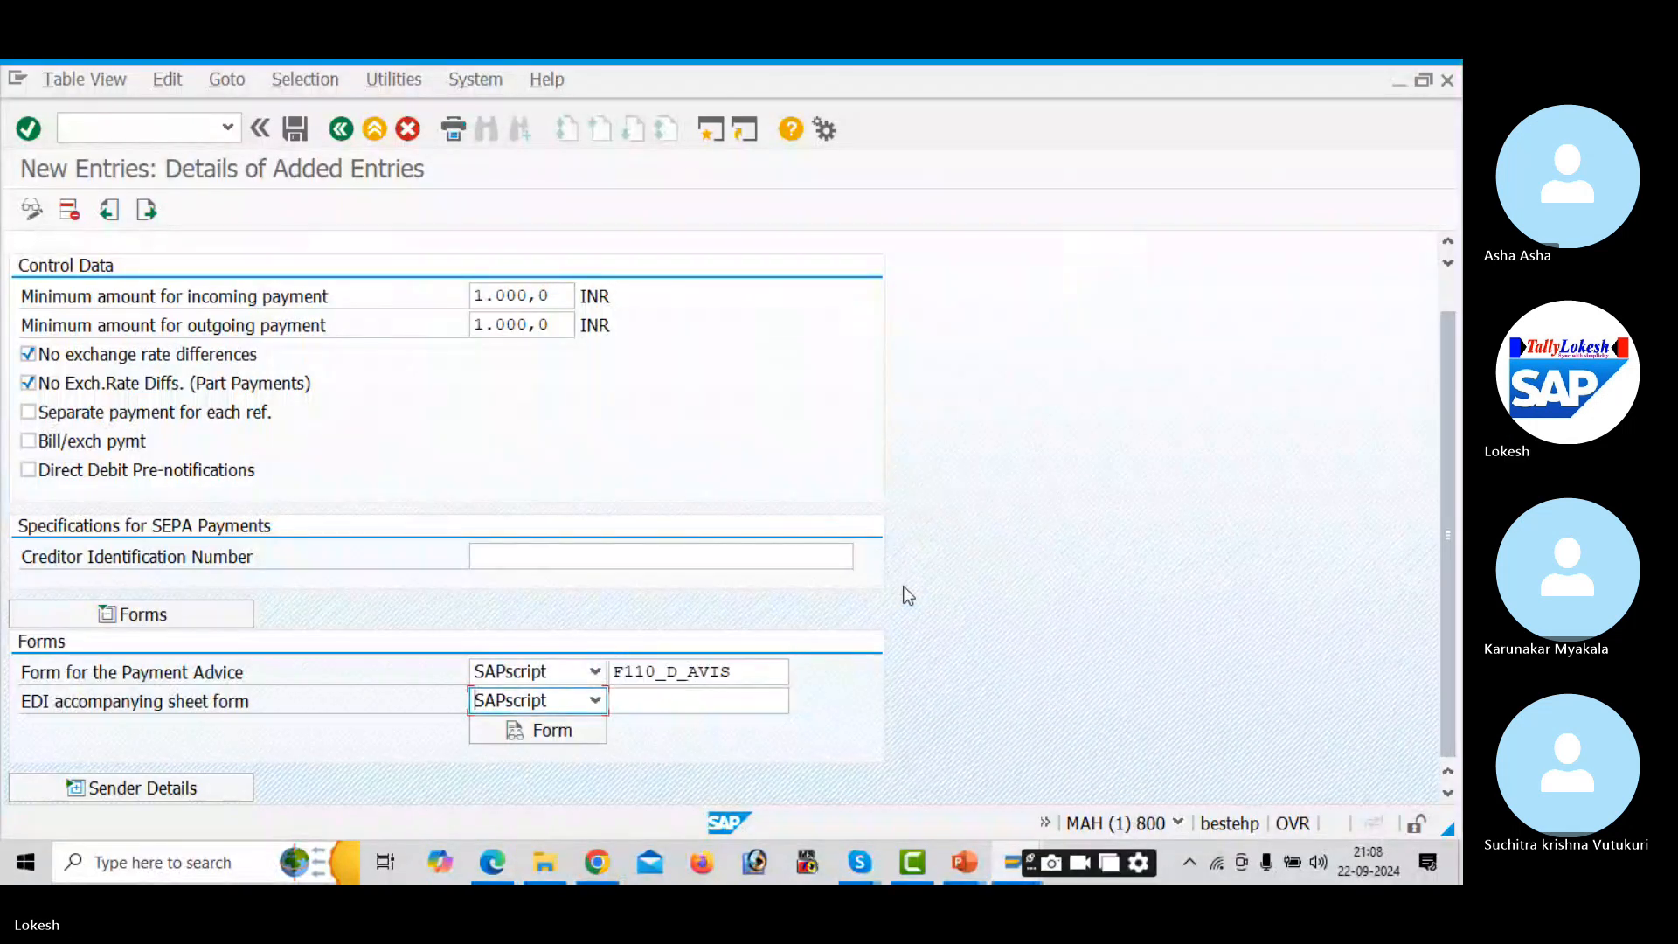
click(738, 690)
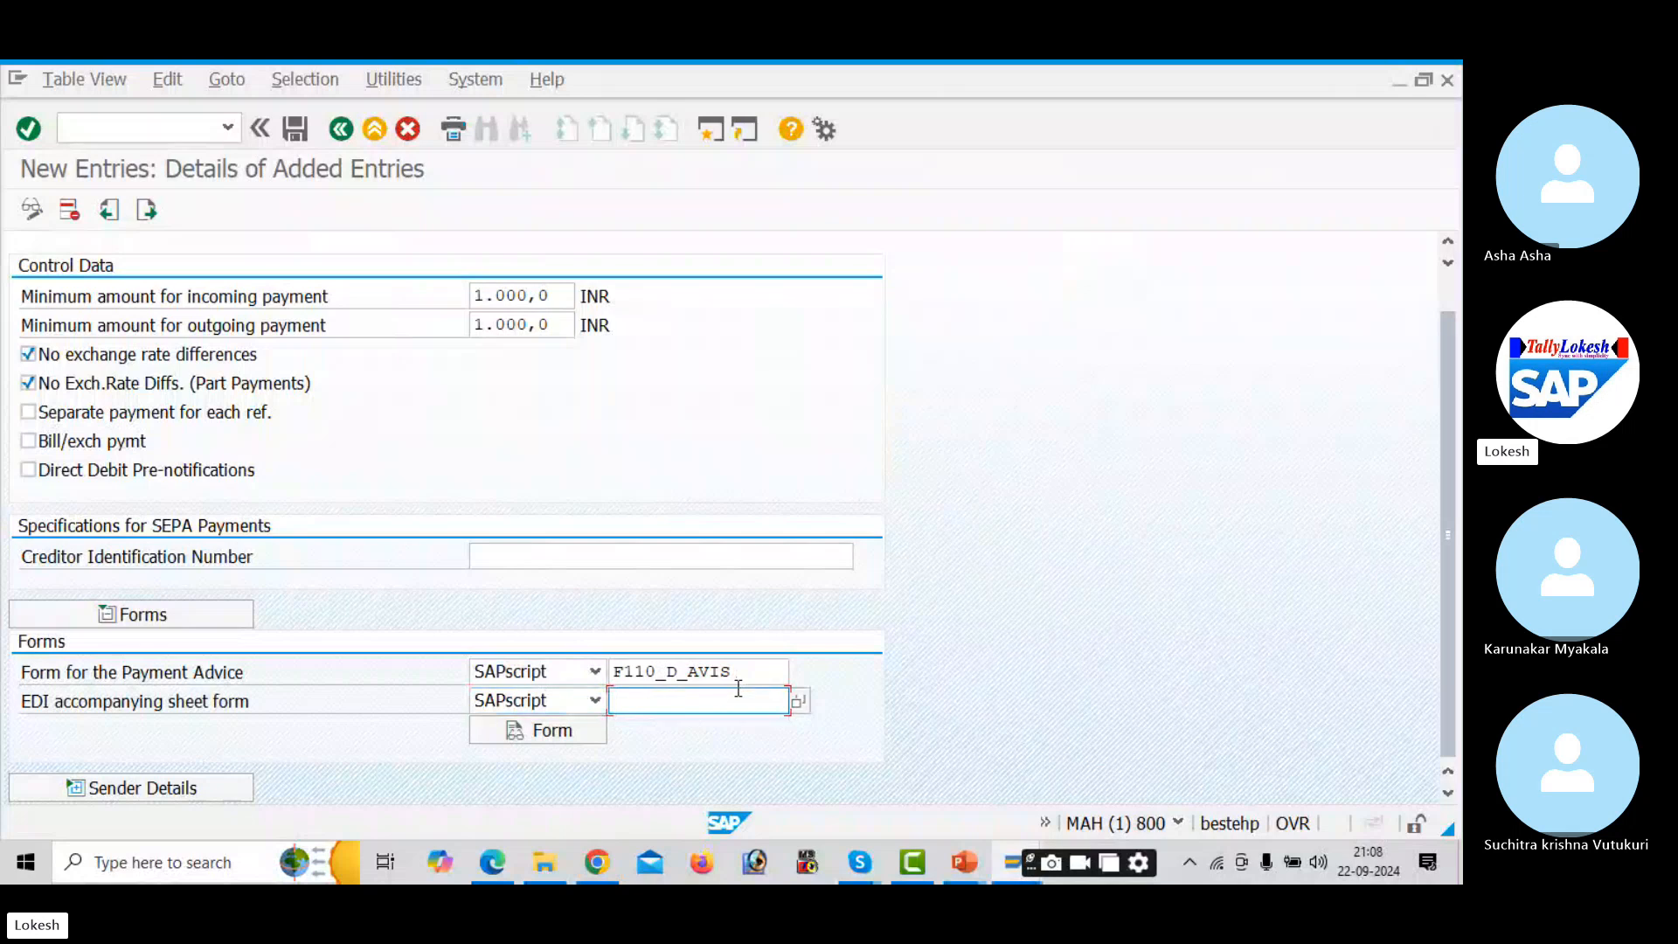
key(Down)
key(Tab)
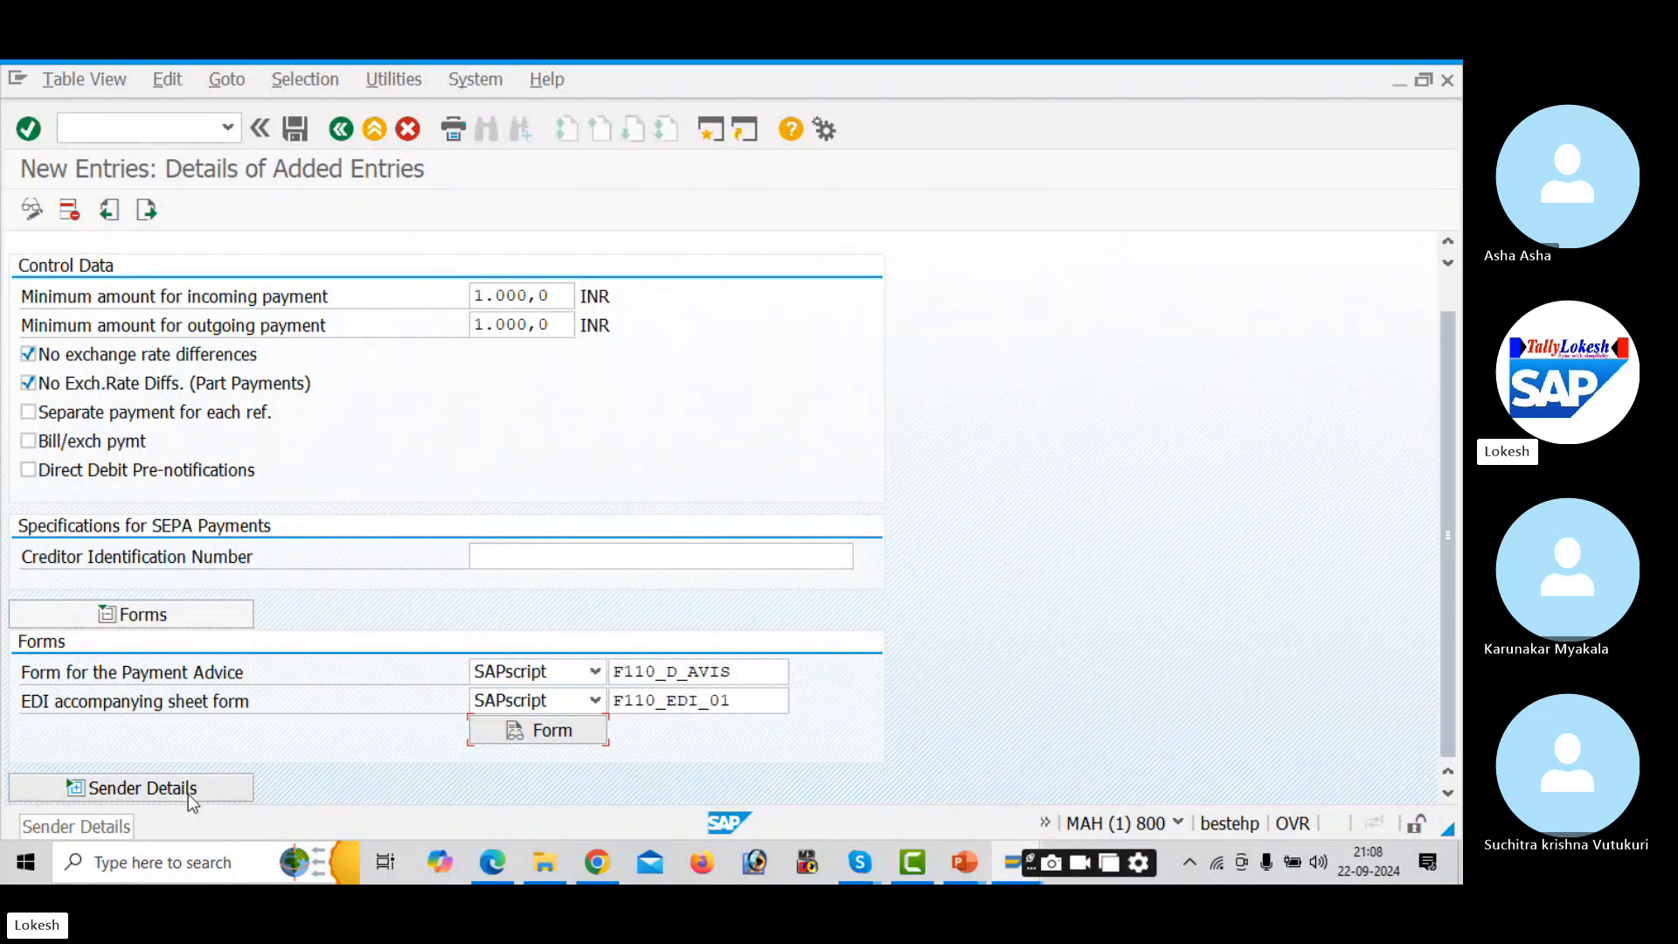
click(558, 725)
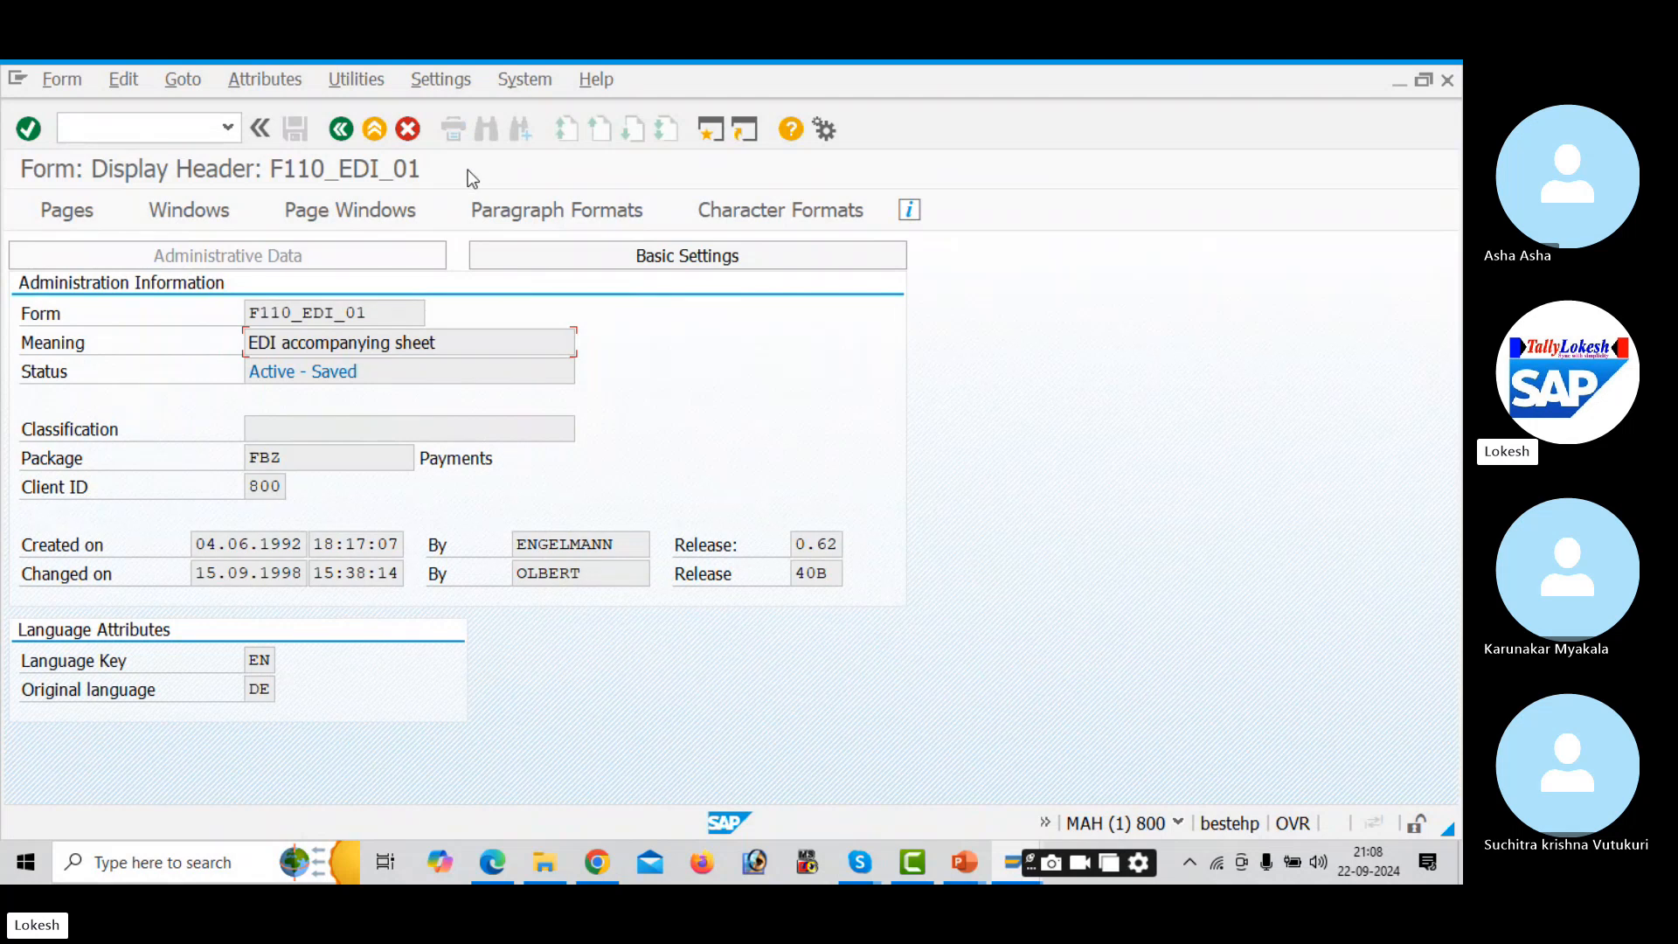
click(343, 133)
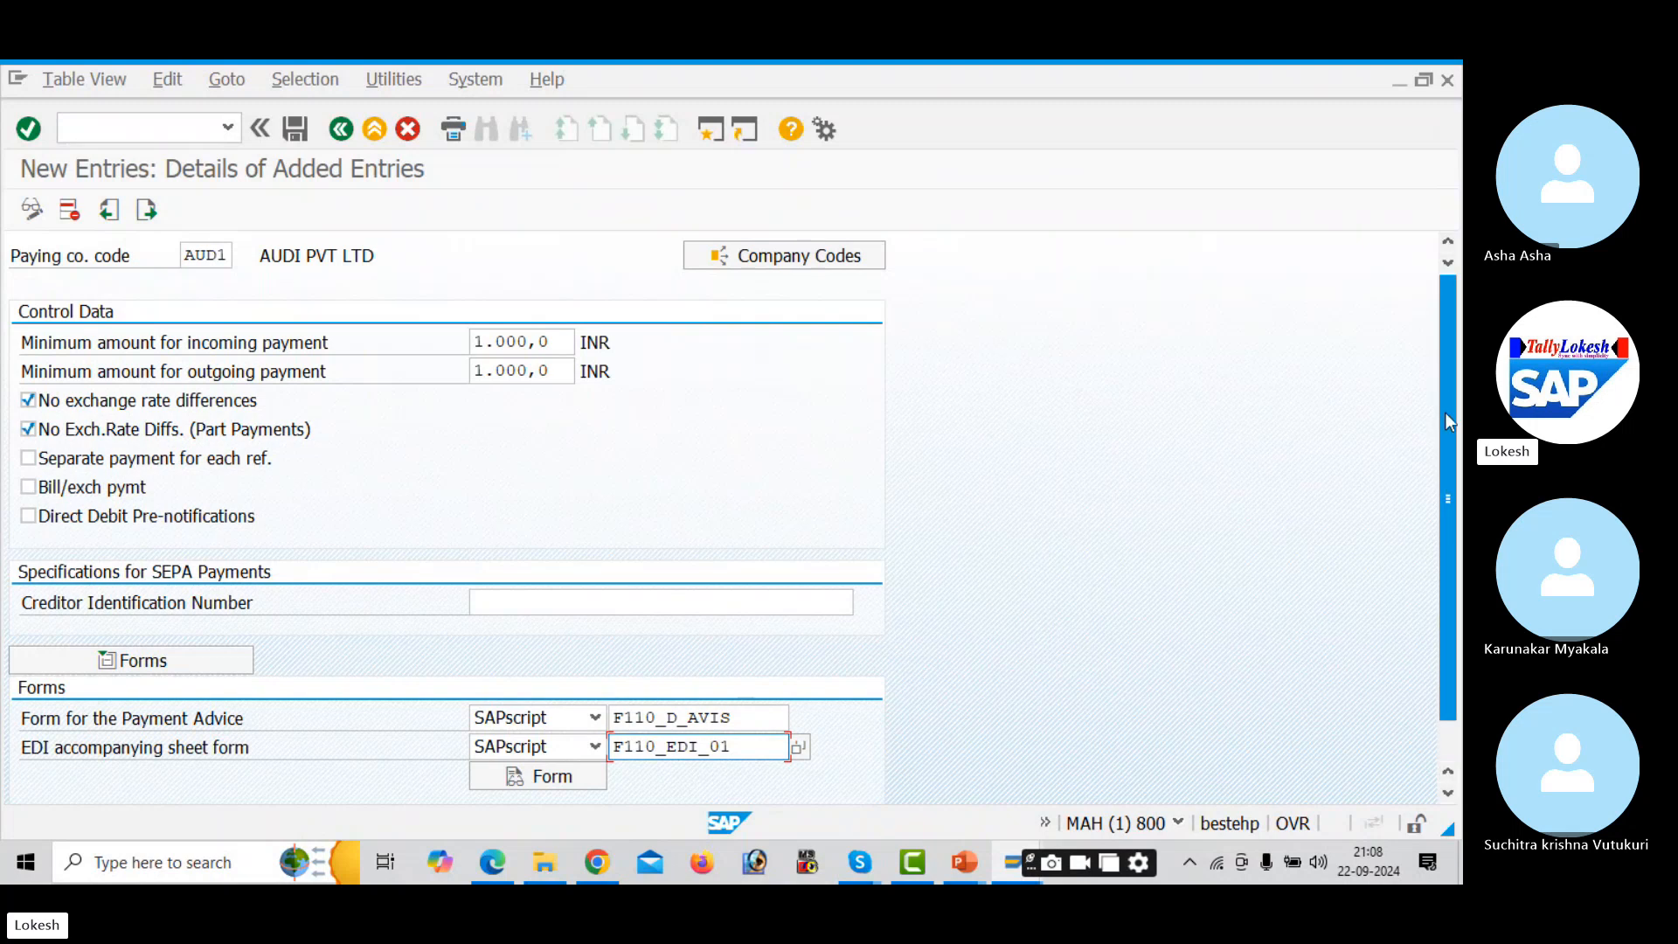
- Fill sender details: Text ID ADRS, header ADRS_HEADER, footer ADRS_FOOTER, signature ADRS_SIGNATURE
scroll(1444, 431, down, 2)
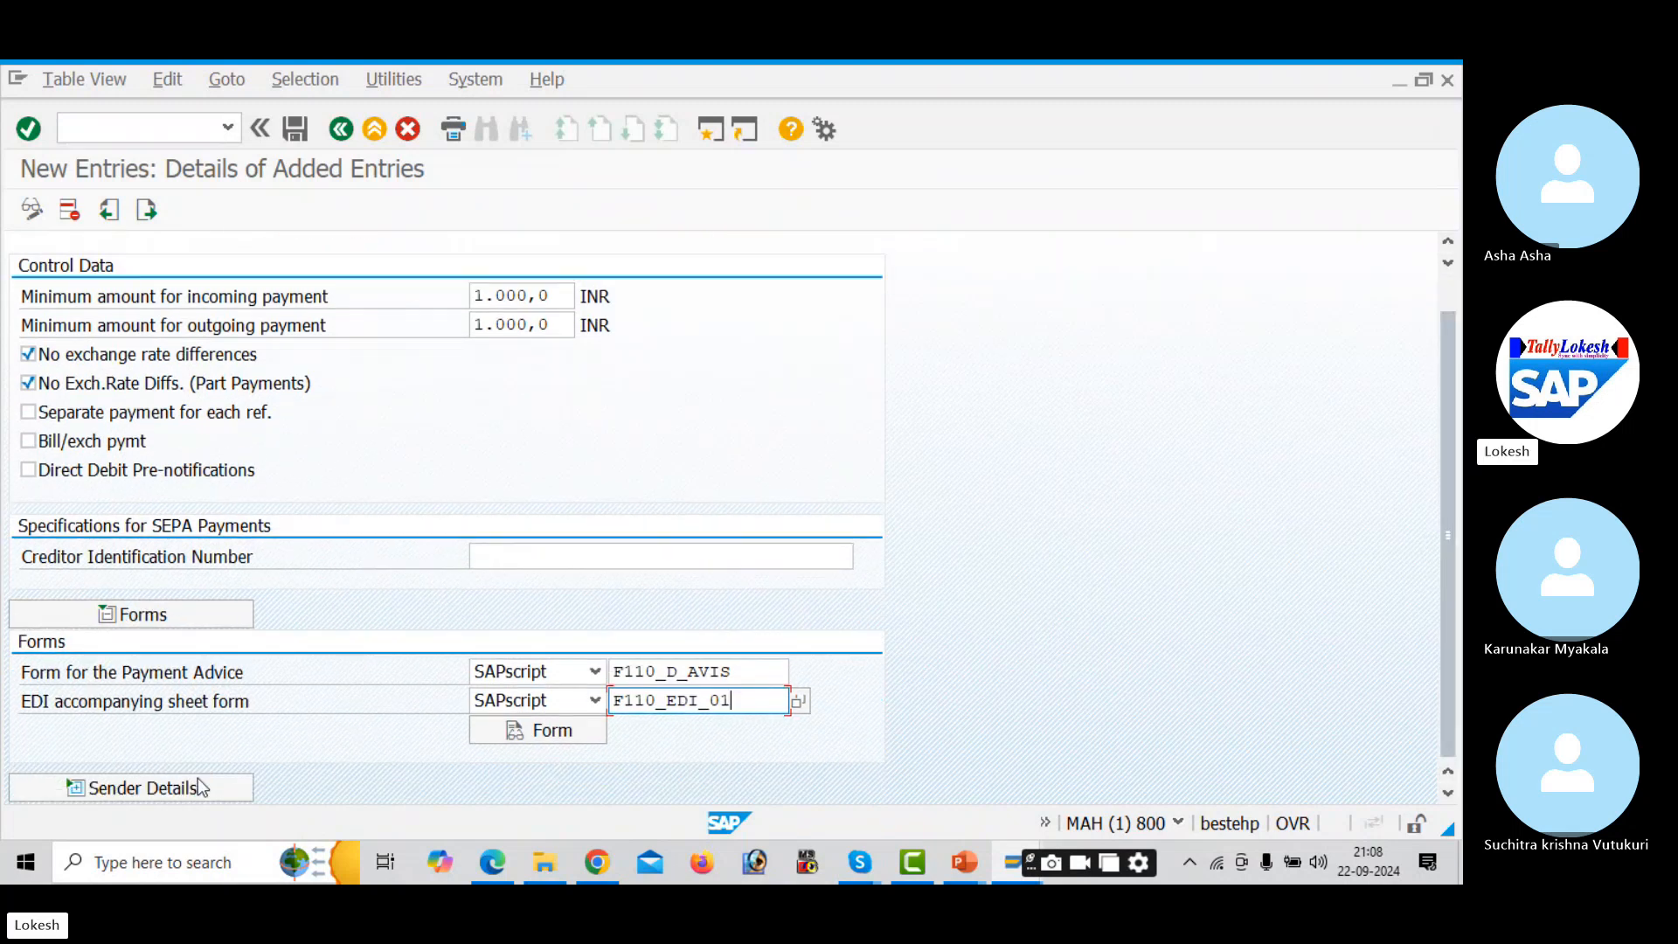
scroll(197, 785, up, 2)
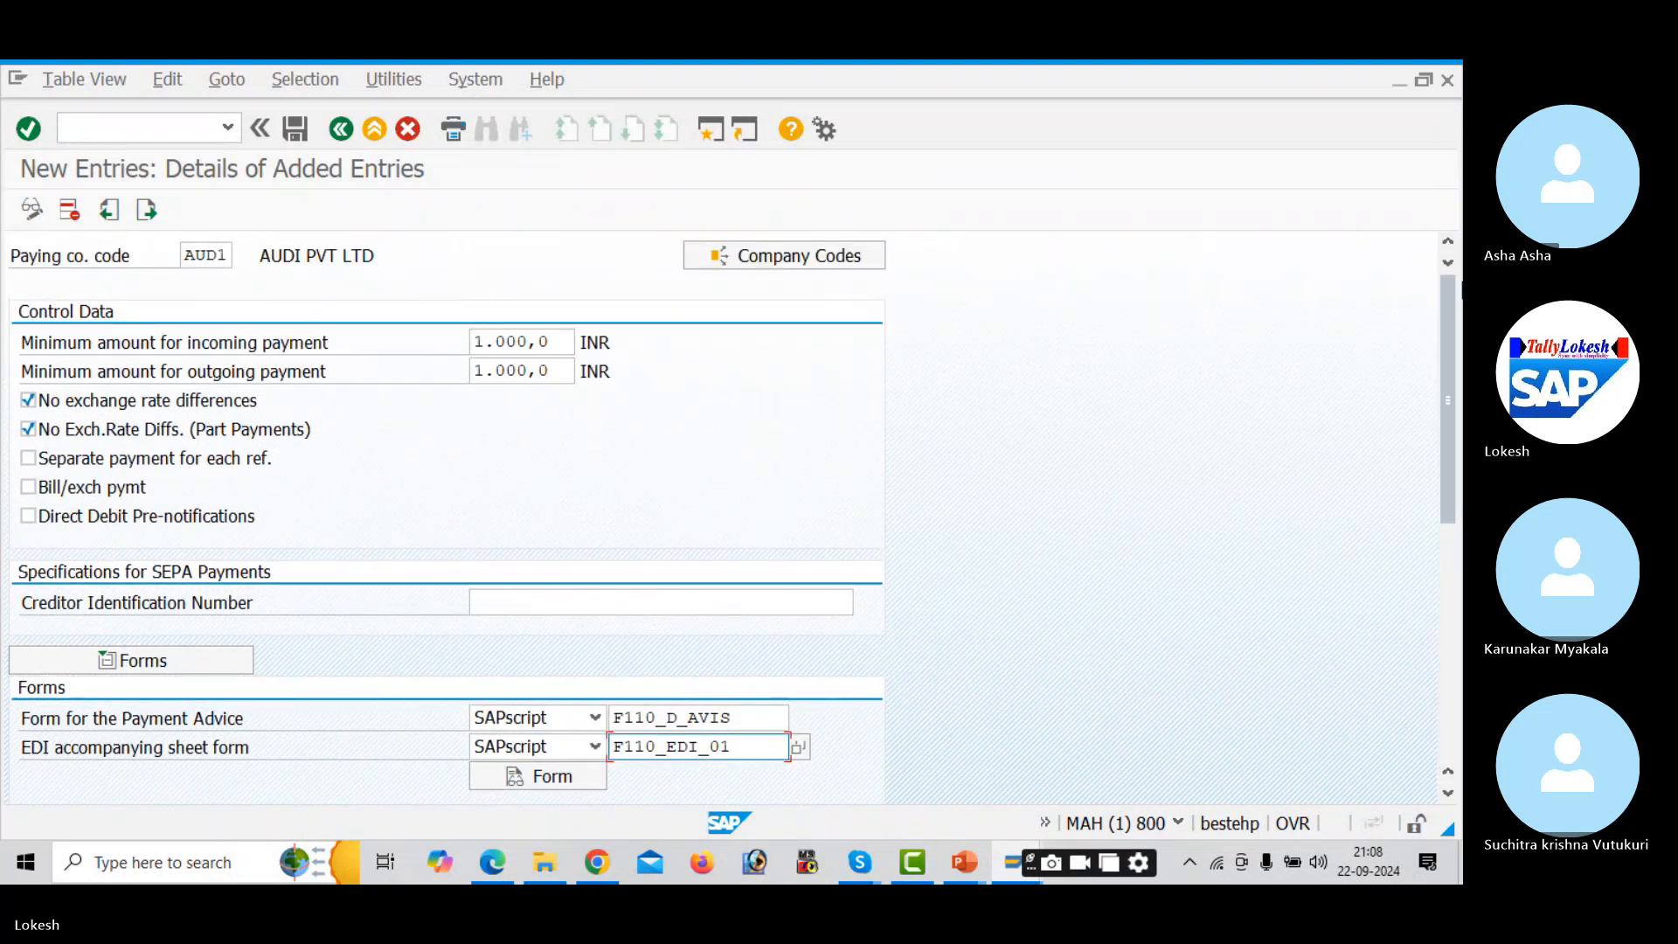
drag(1449, 343, 1444, 507)
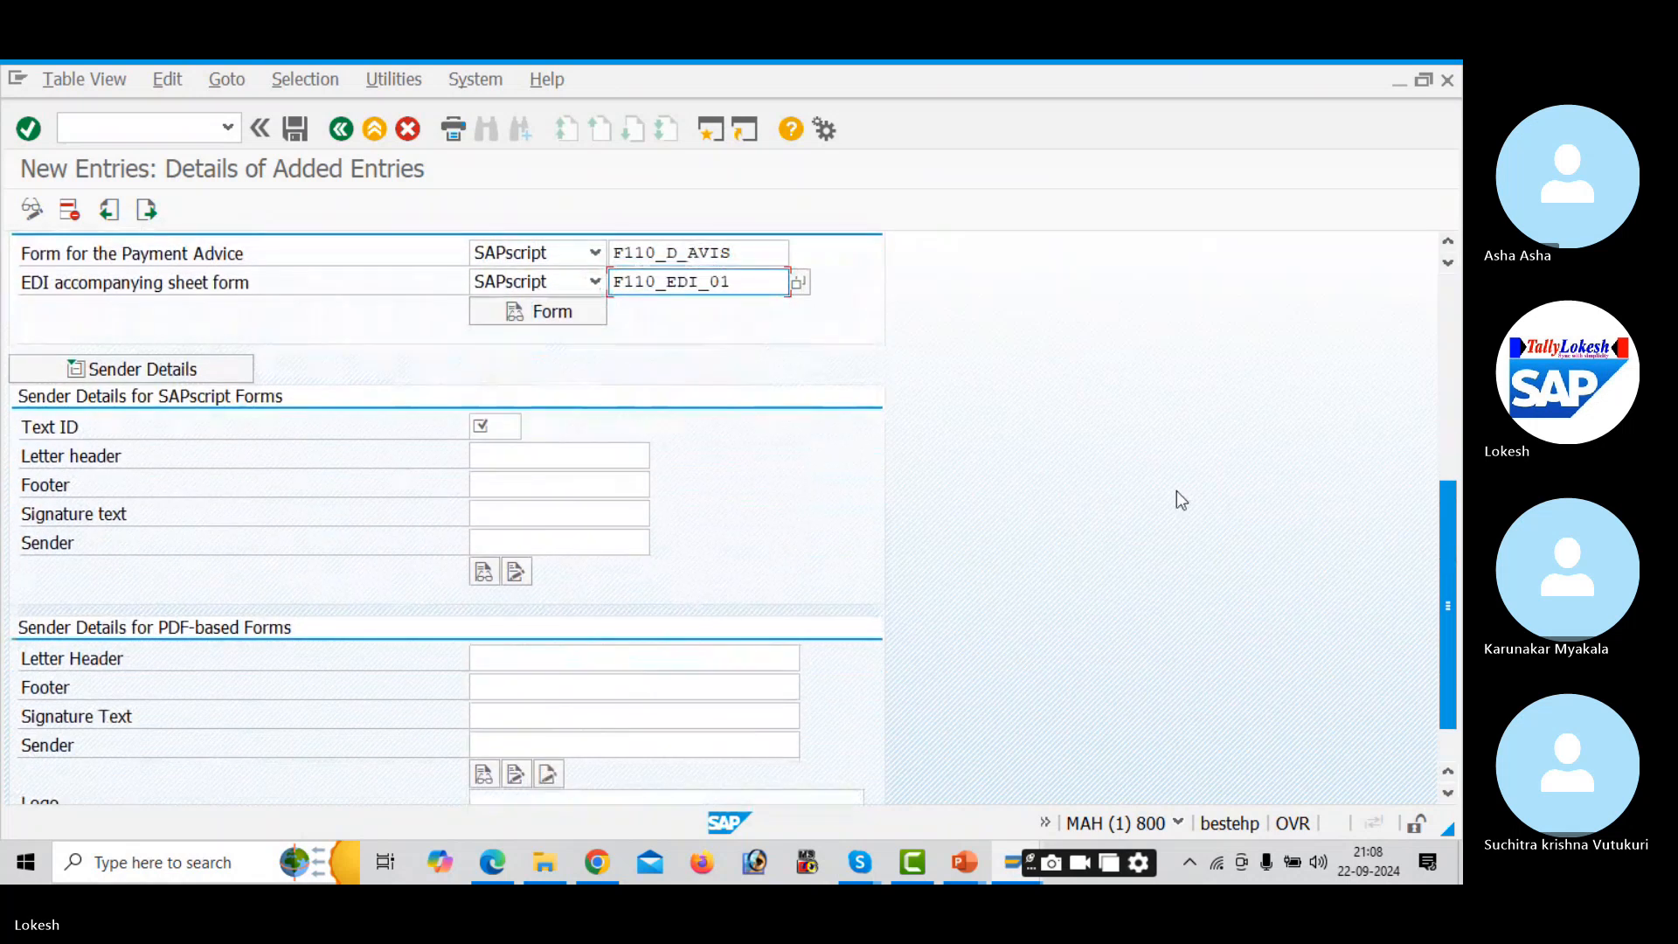
click(503, 428)
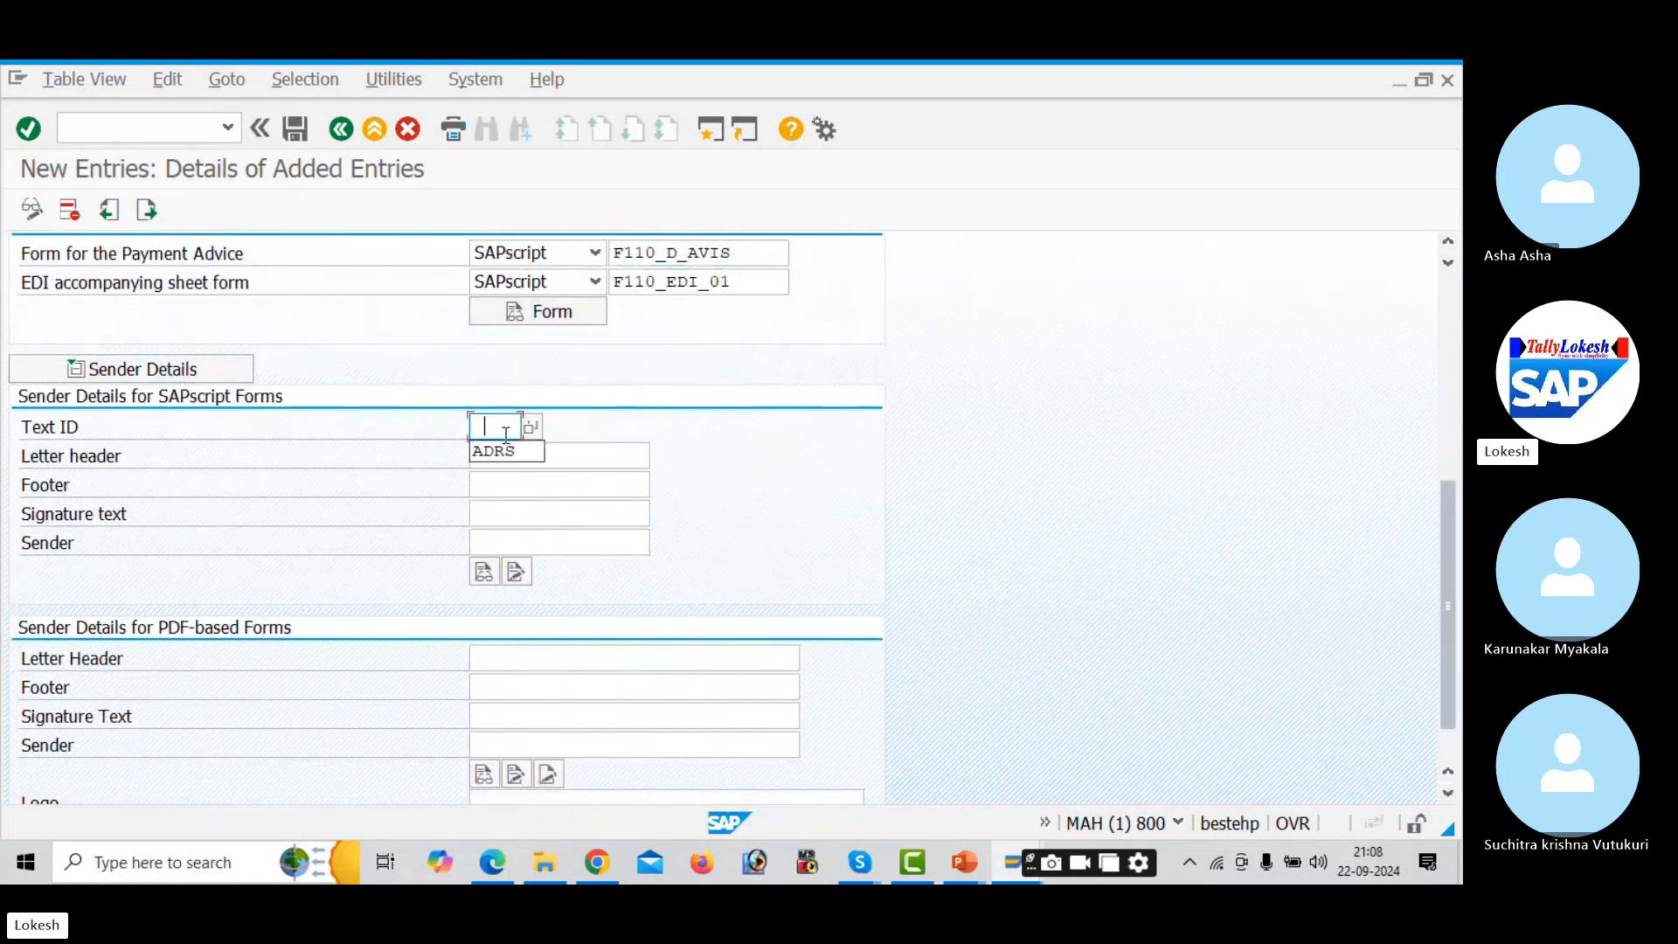
click(507, 451)
click(514, 453)
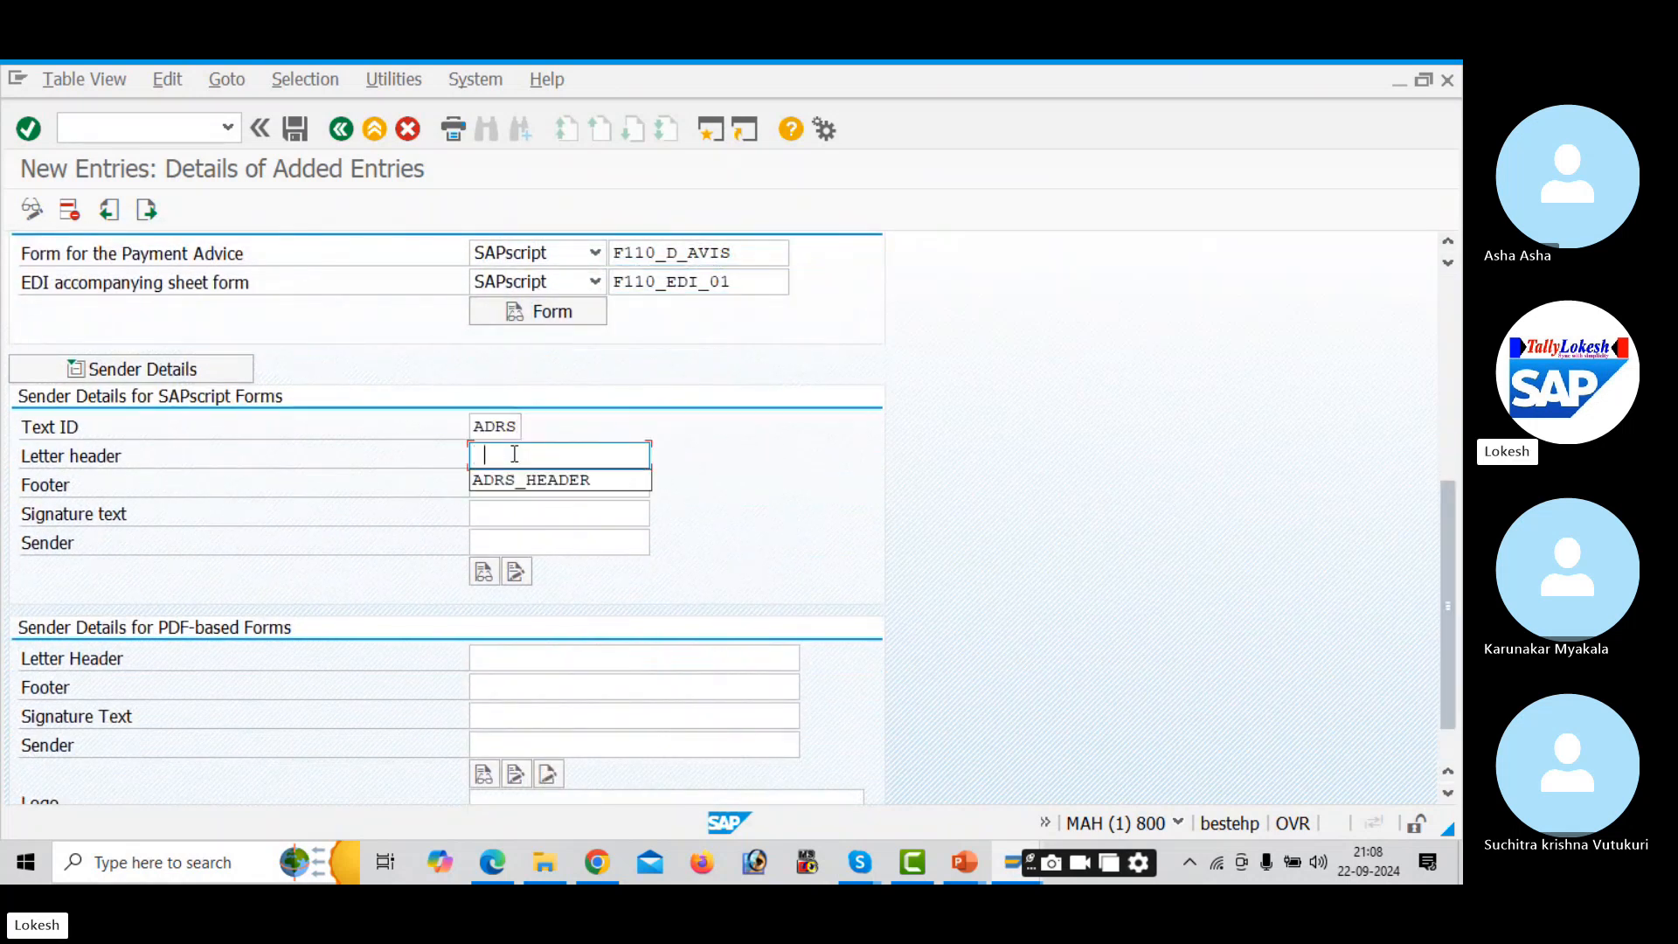
click(538, 484)
click(541, 483)
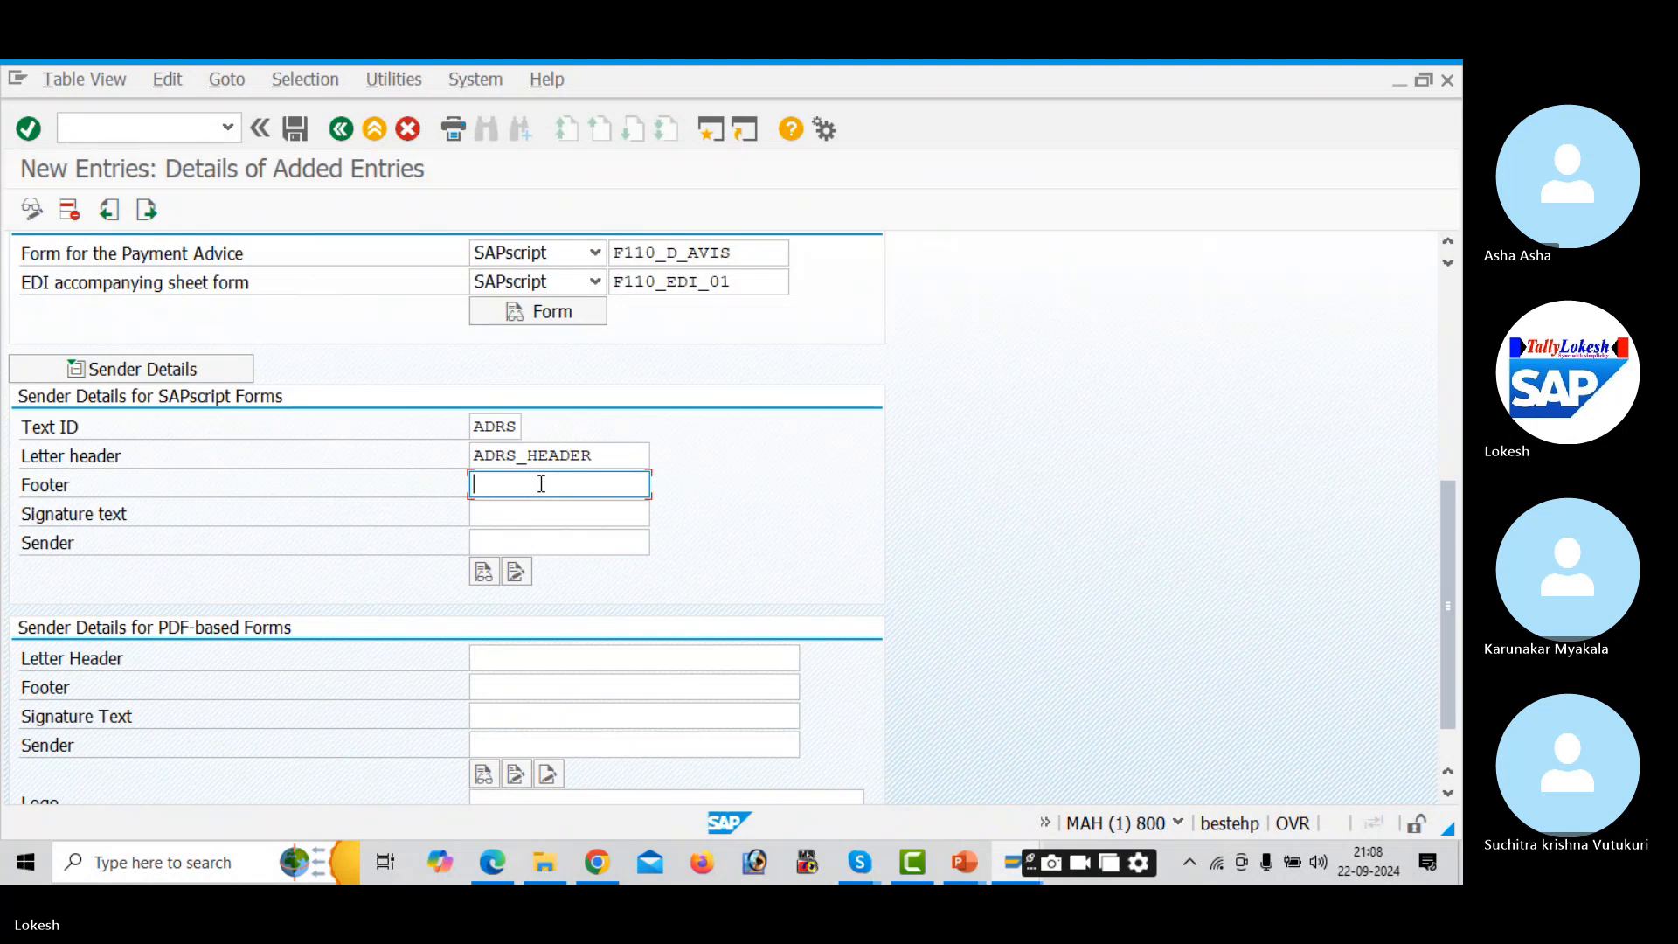
click(552, 511)
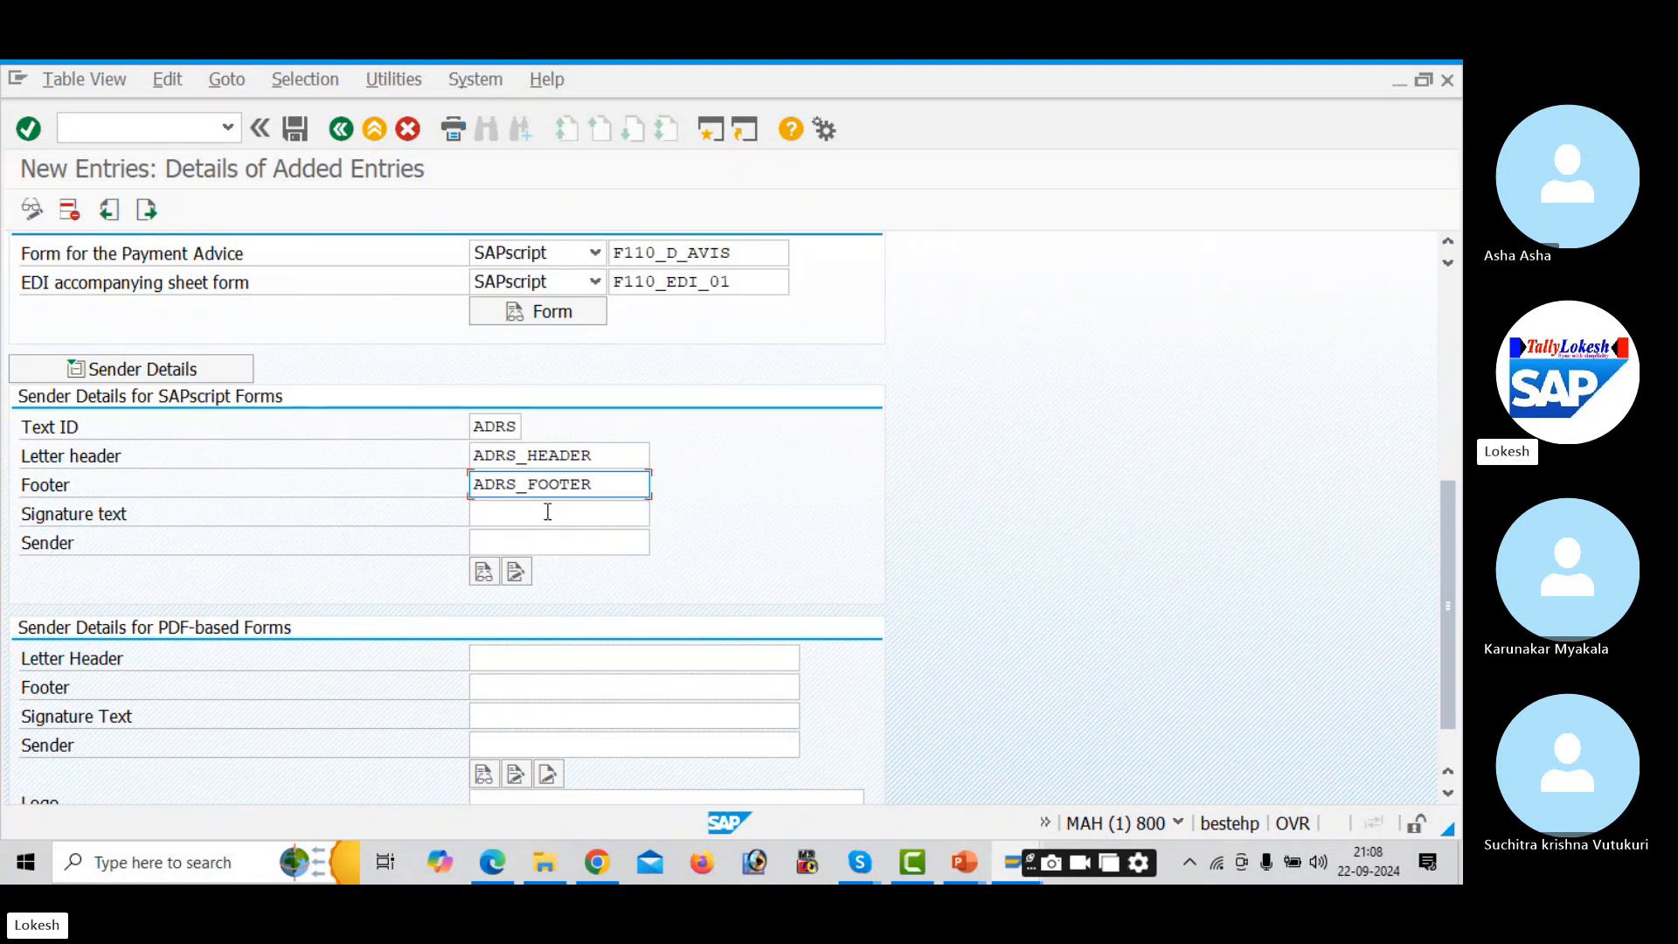
click(547, 512)
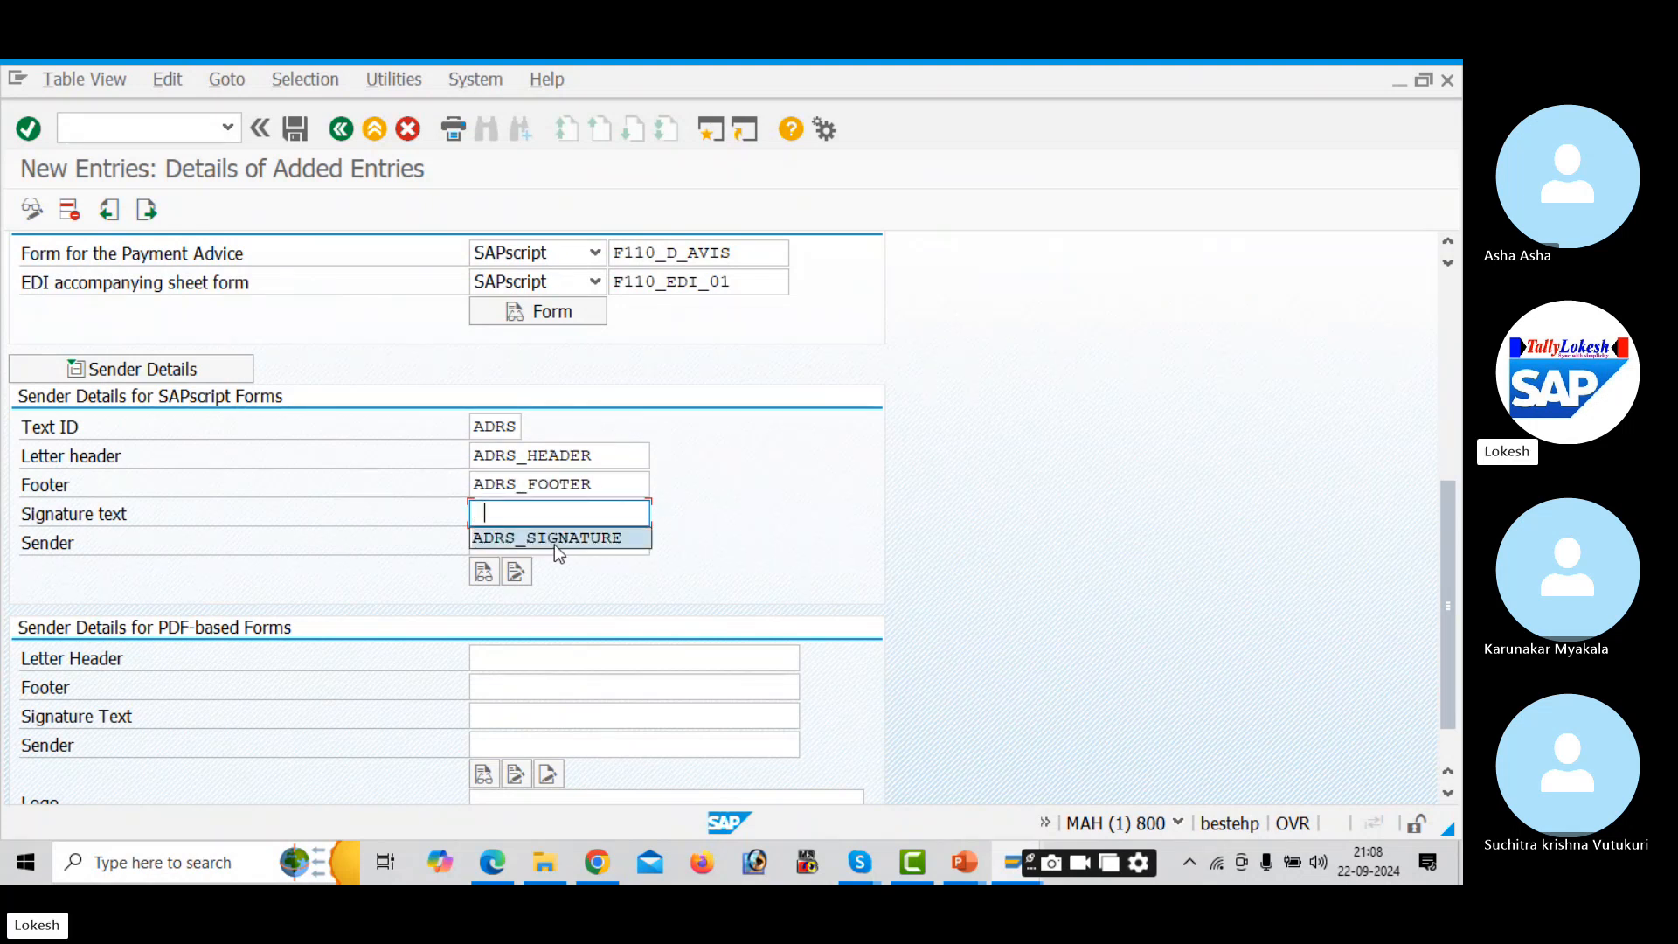
click(554, 538)
click(539, 543)
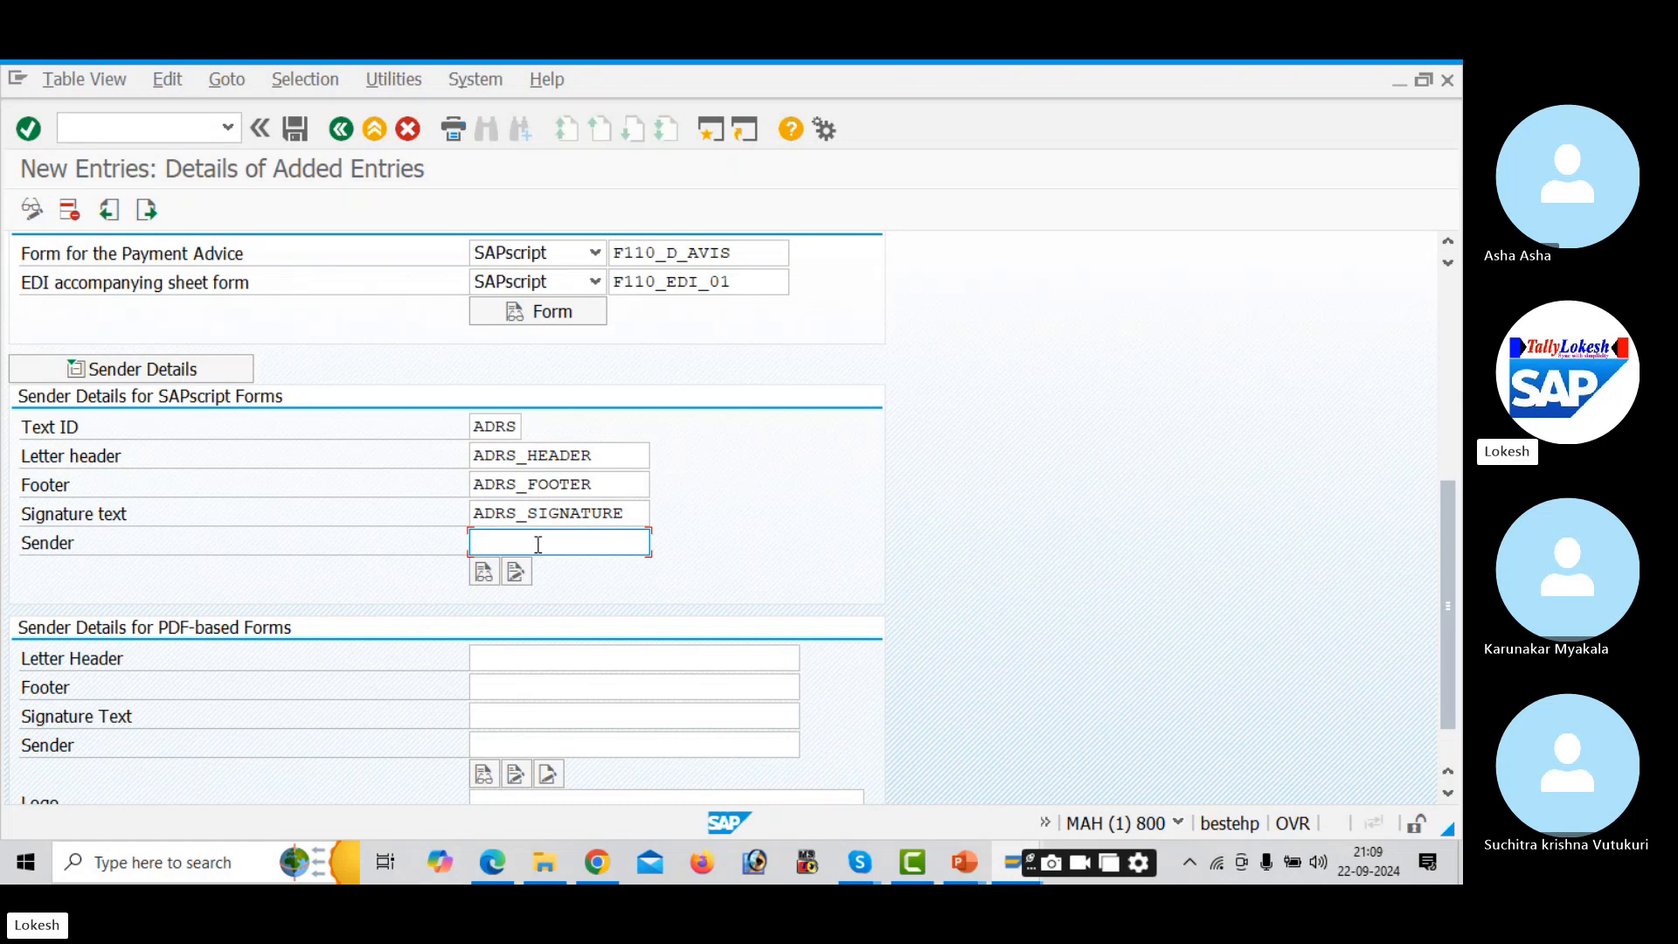
- Enter ADRS_SENDER as the sender and save the AUD1 entry
text(ZC)
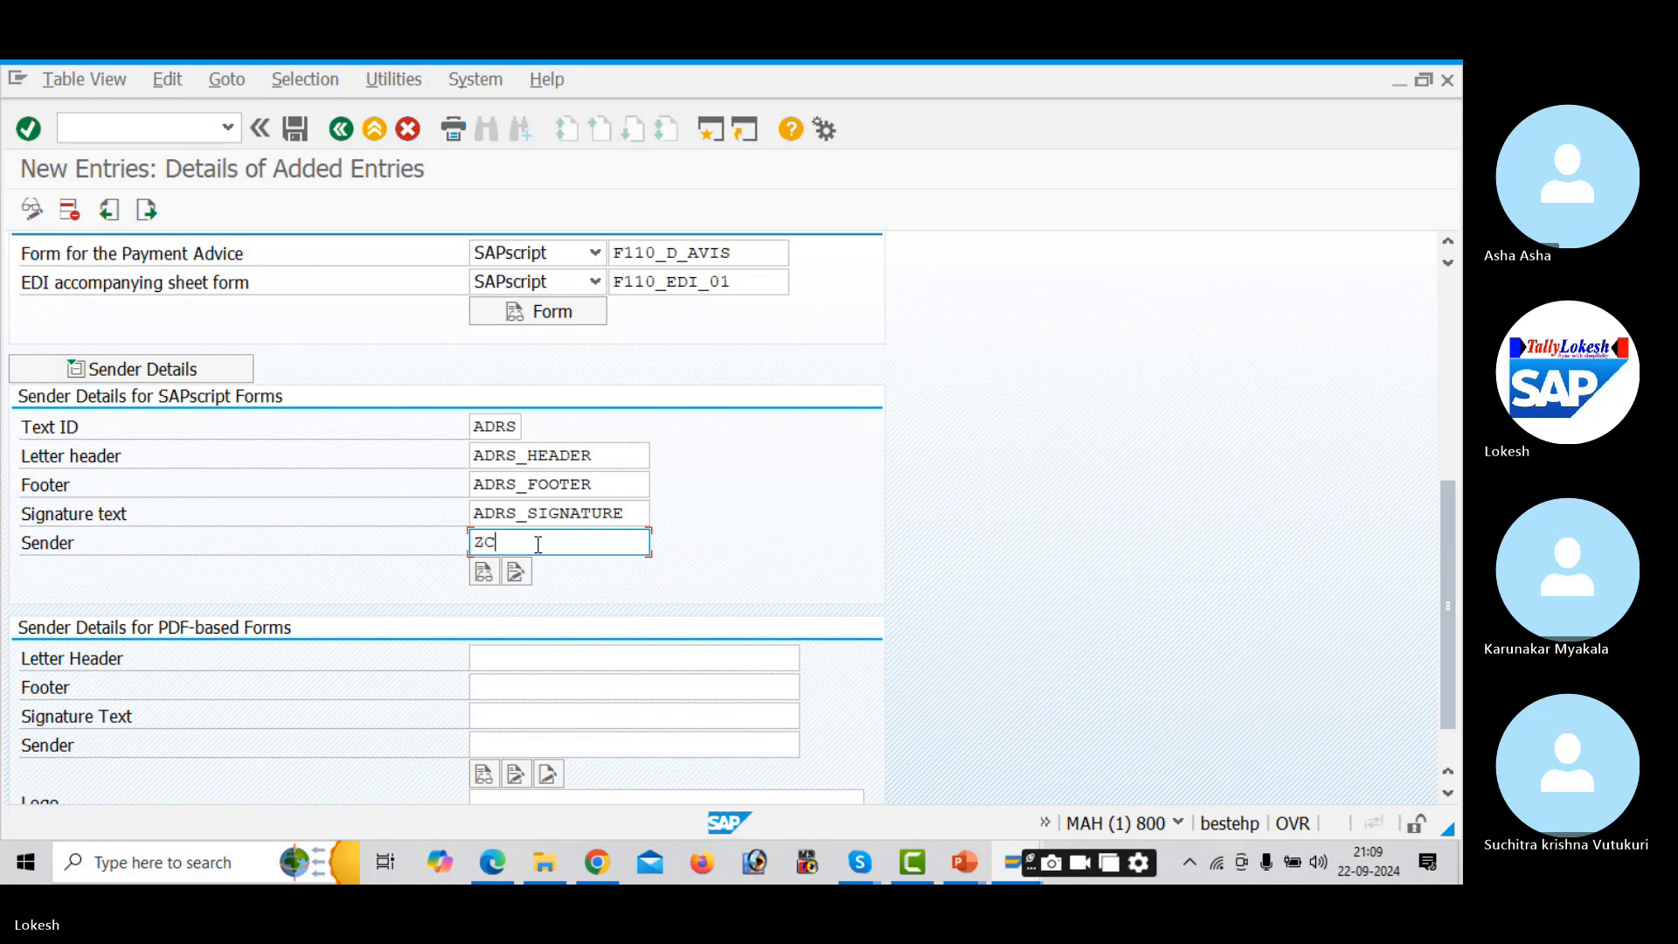
text(RE)
key(BackSpace)
key(BackSpace)
key(BackSpace)
key(BackSpace)
text(ADRS_SENDER)
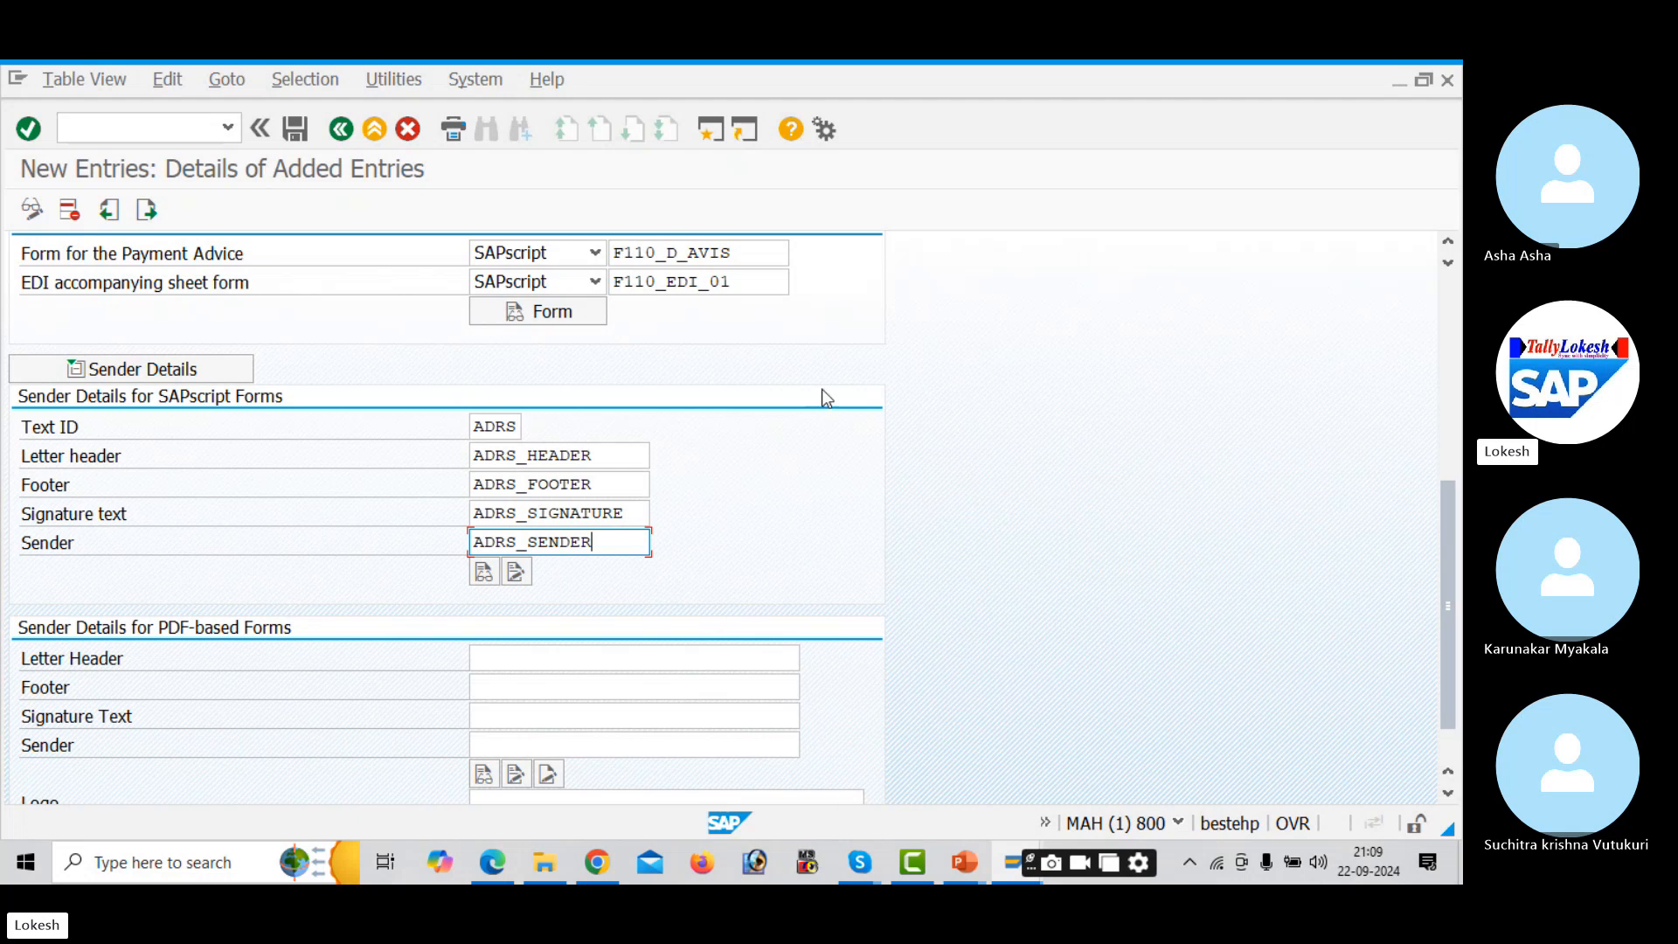
drag(1448, 499, 1425, 588)
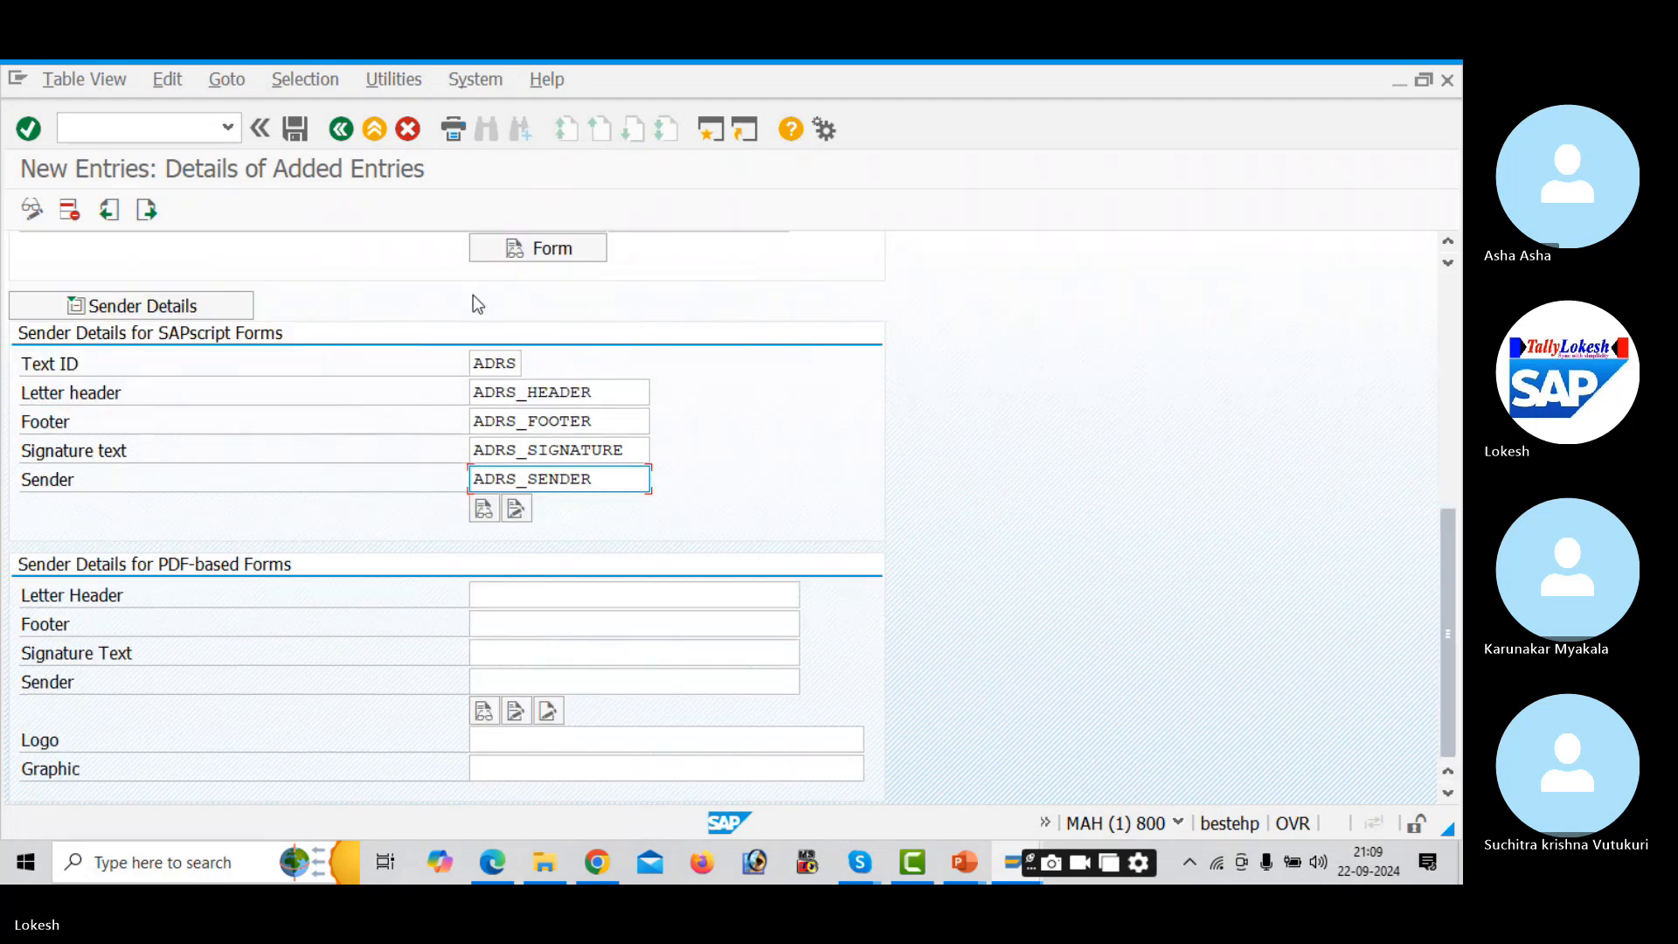
click(288, 130)
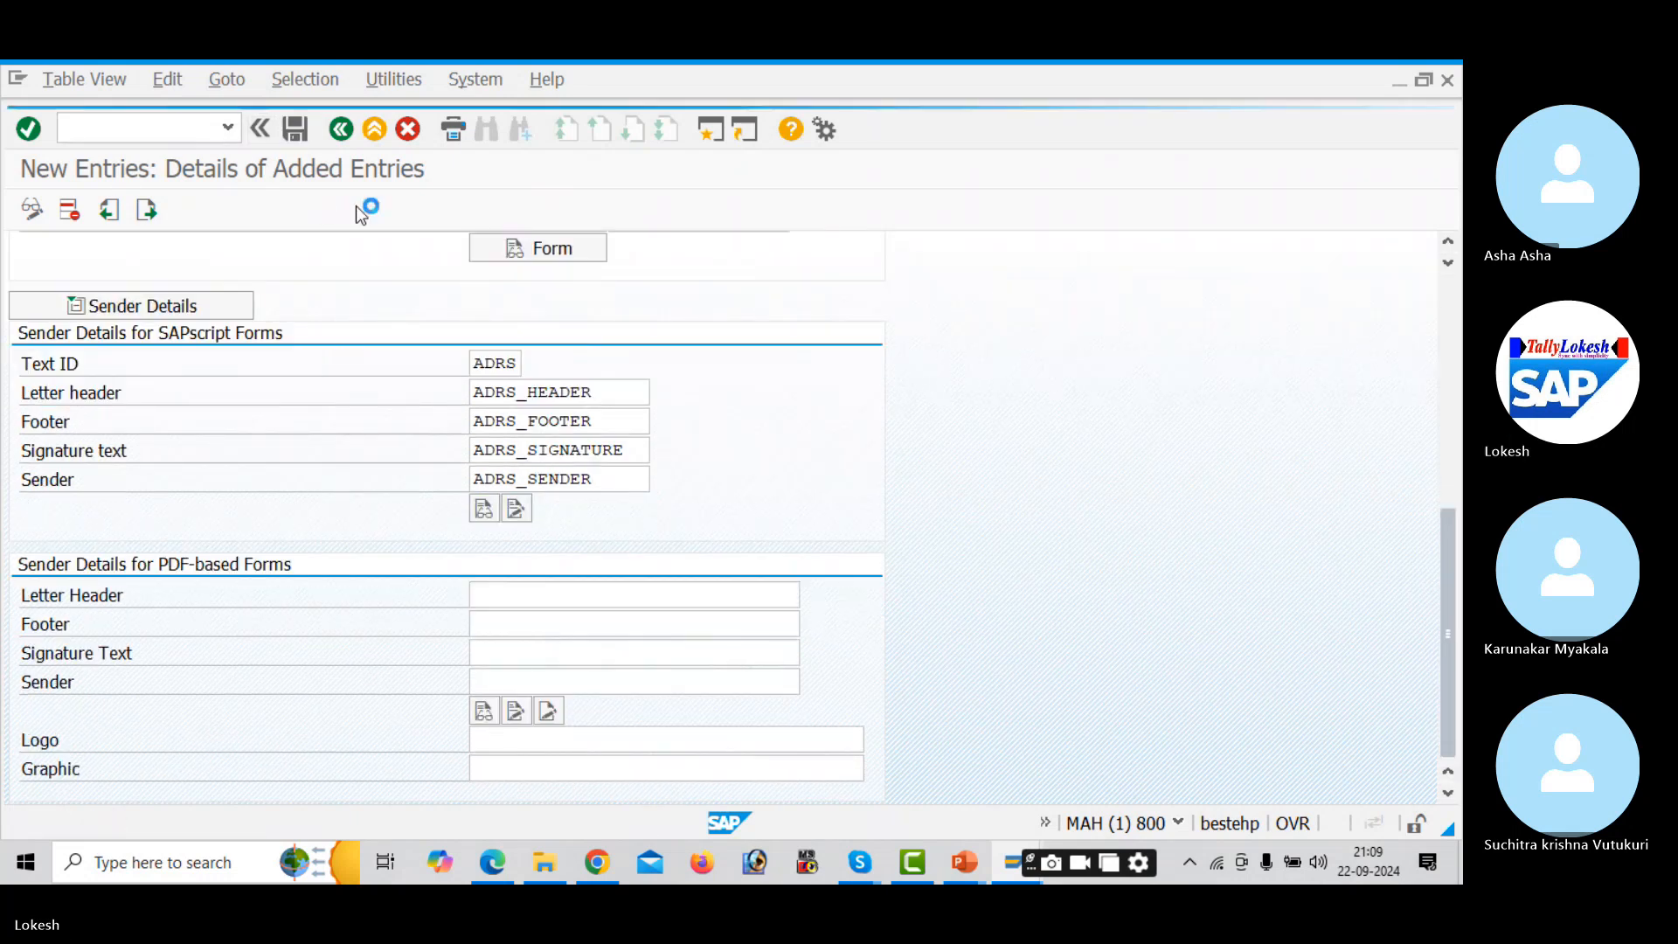
- Confirm the customizing request for the AUD1 paying company code entry and go back
click(427, 483)
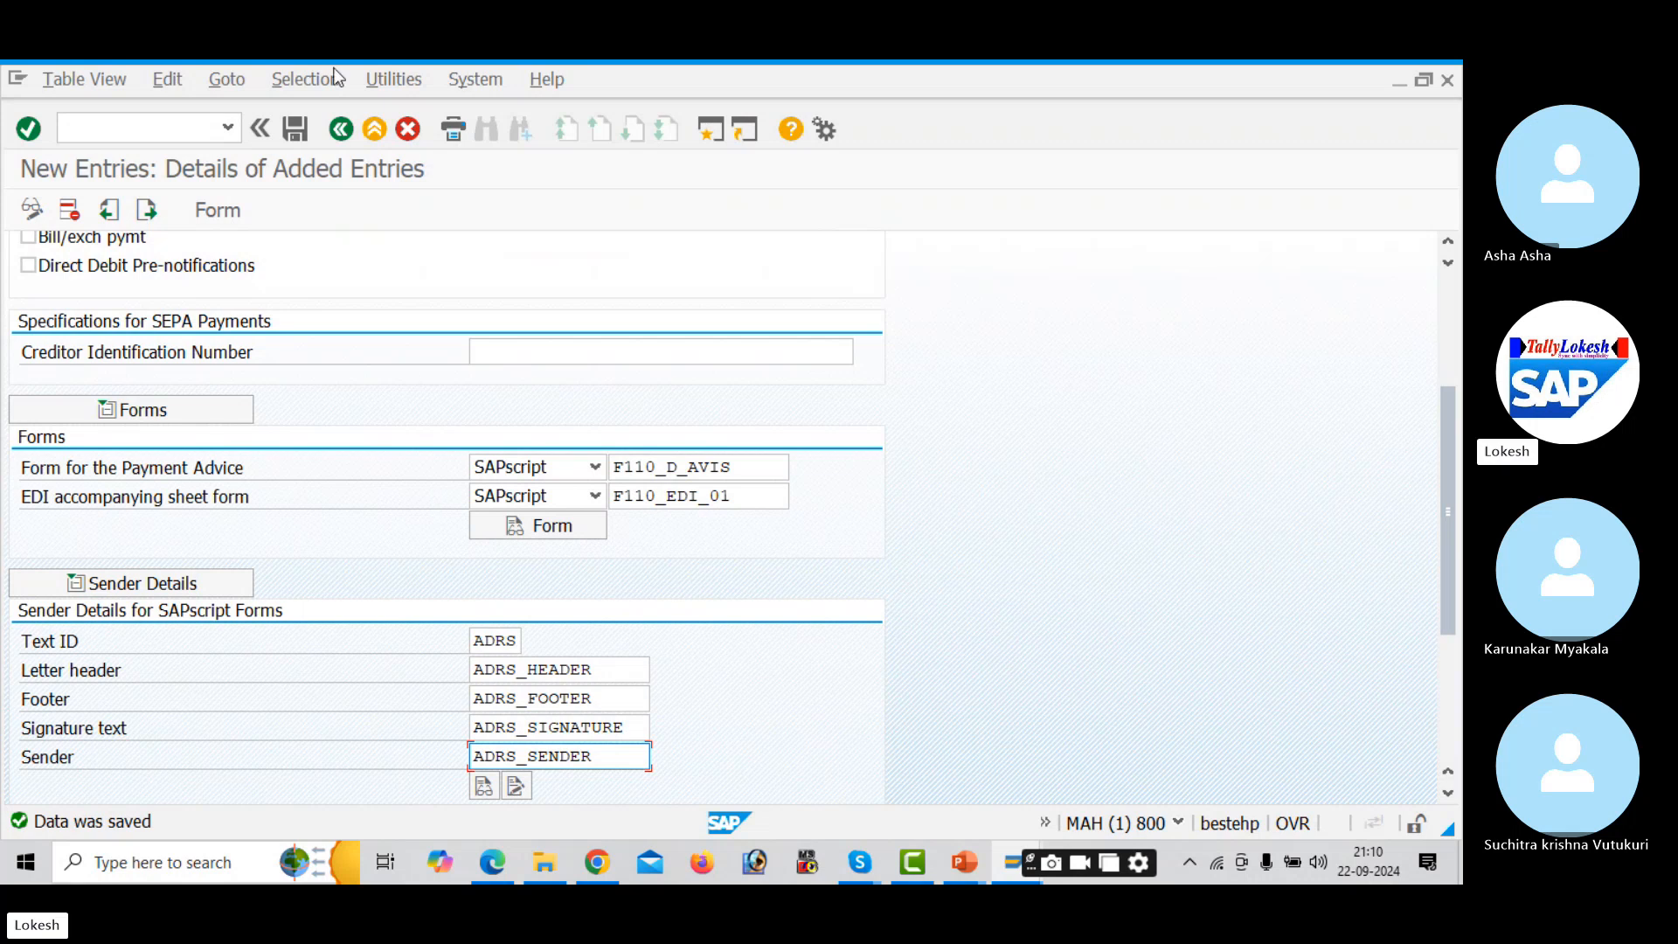
click(341, 130)
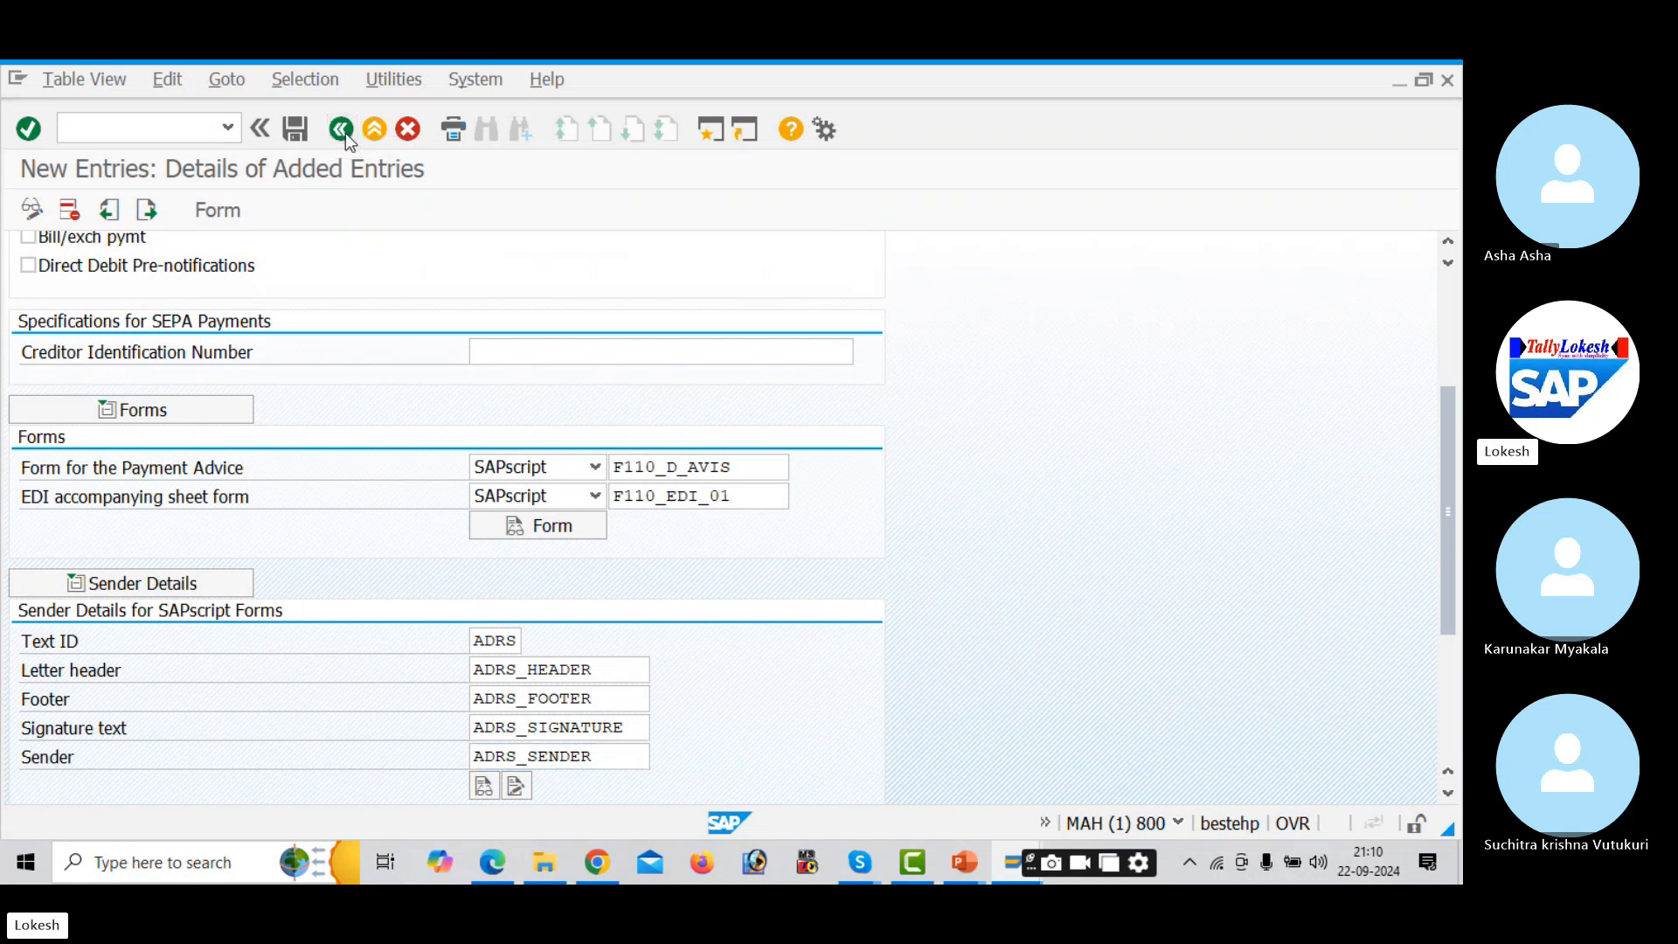
- Open the payment methods per country table positioned on country IN
click(341, 130)
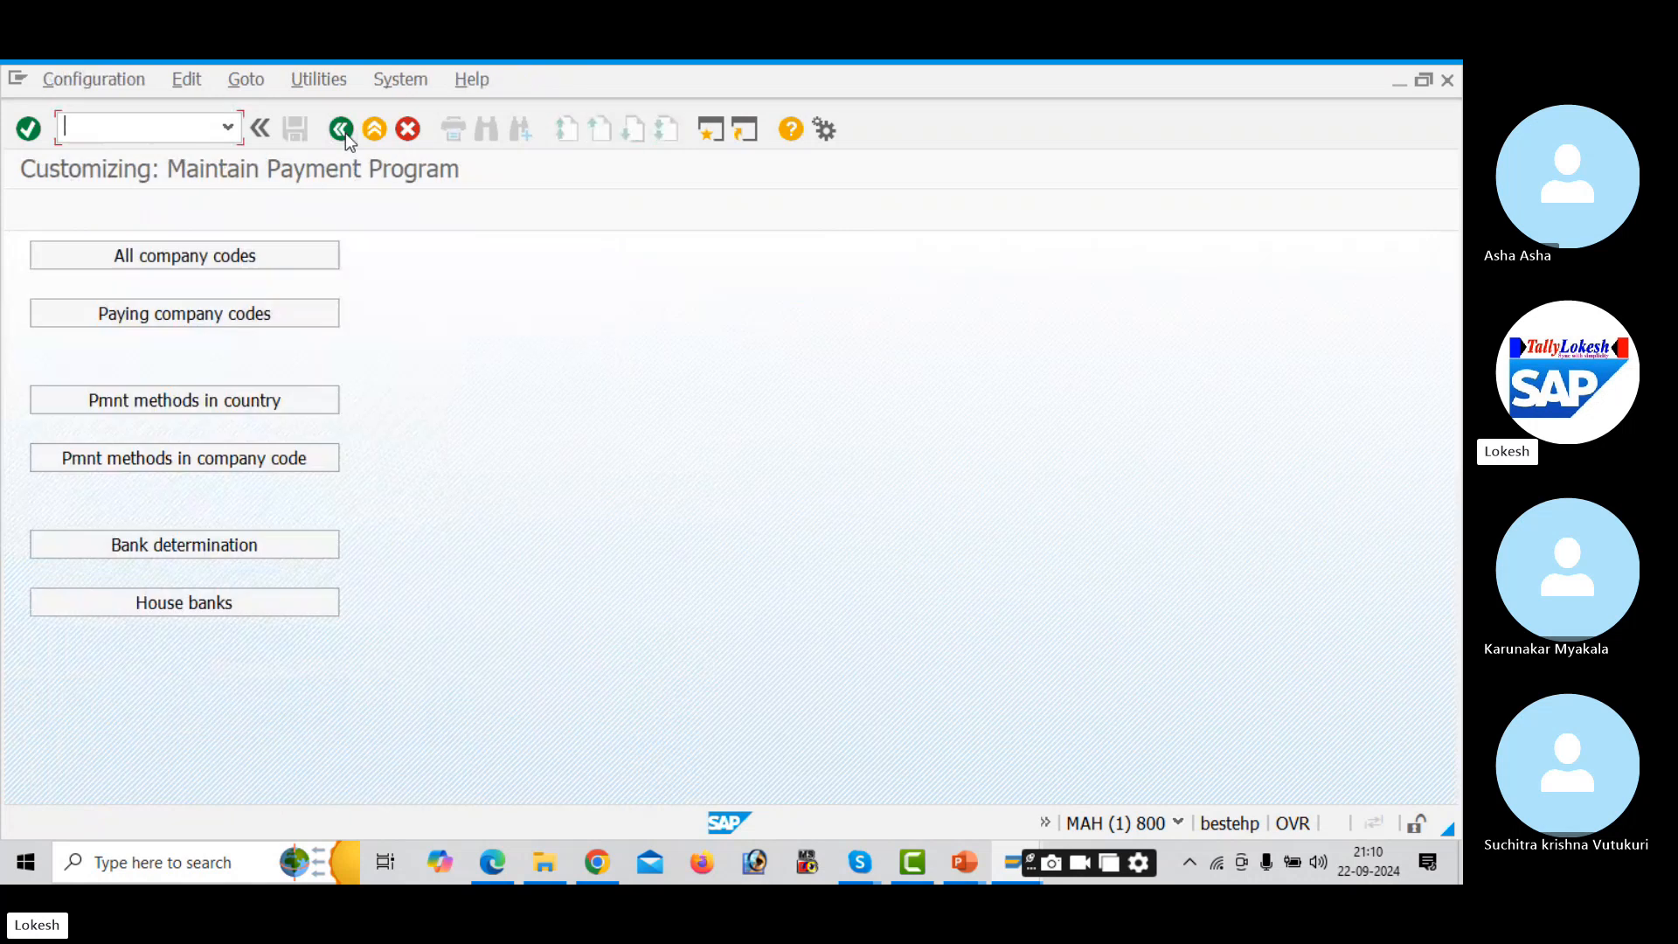
click(264, 400)
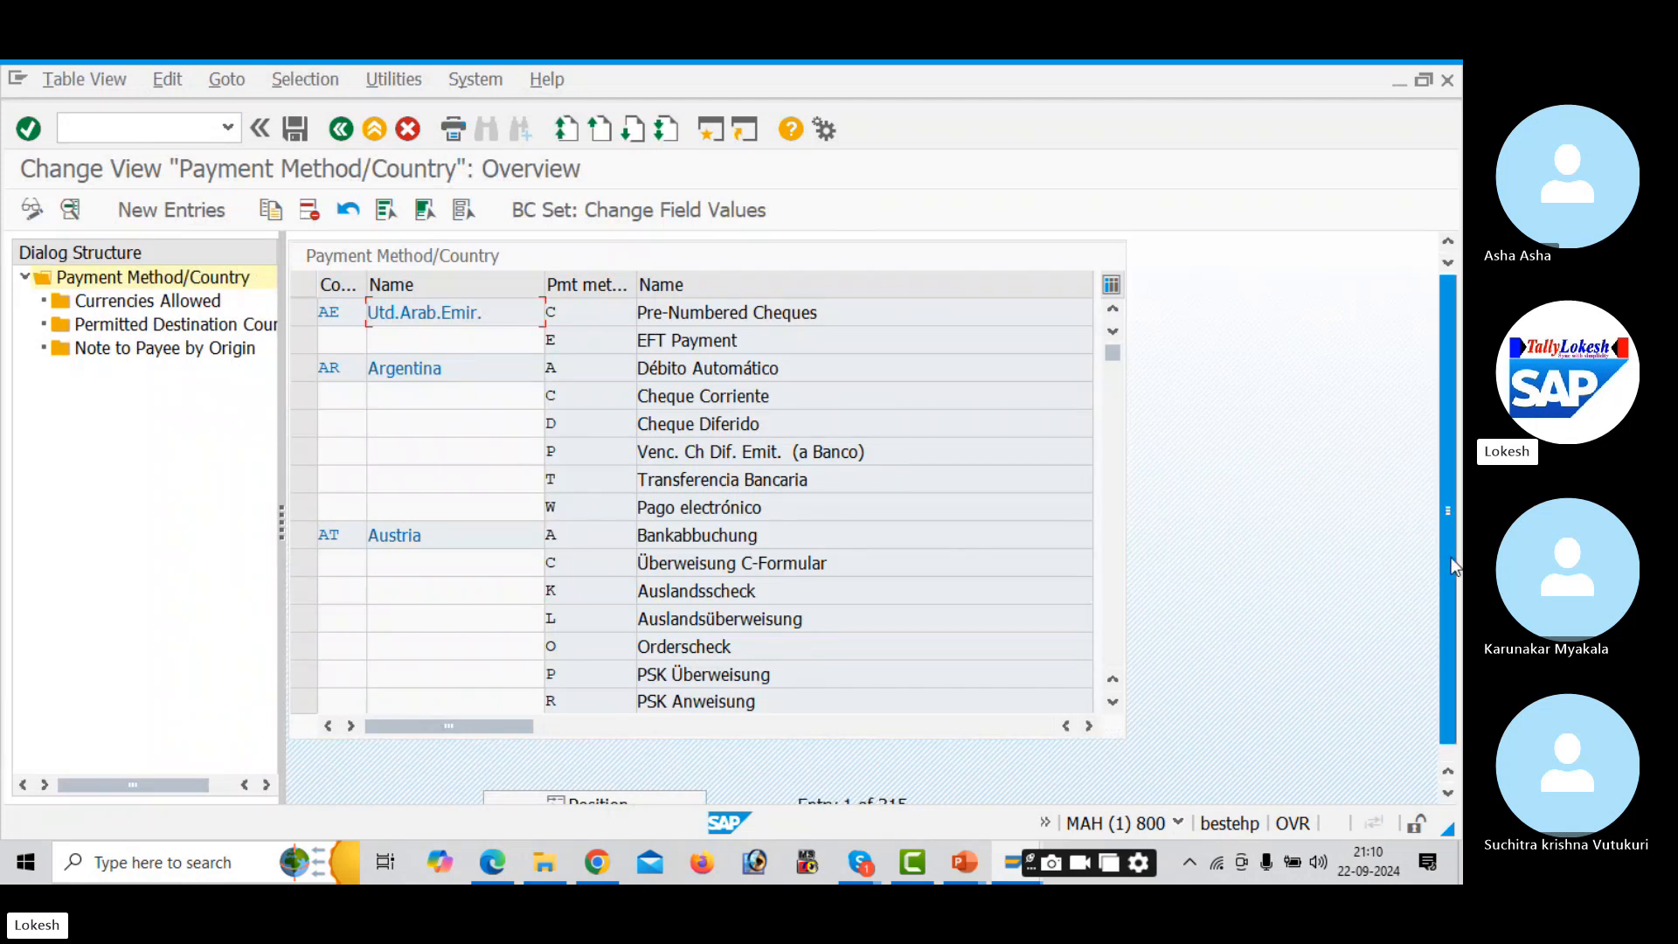
scroll(1436, 531, down, 1)
click(641, 791)
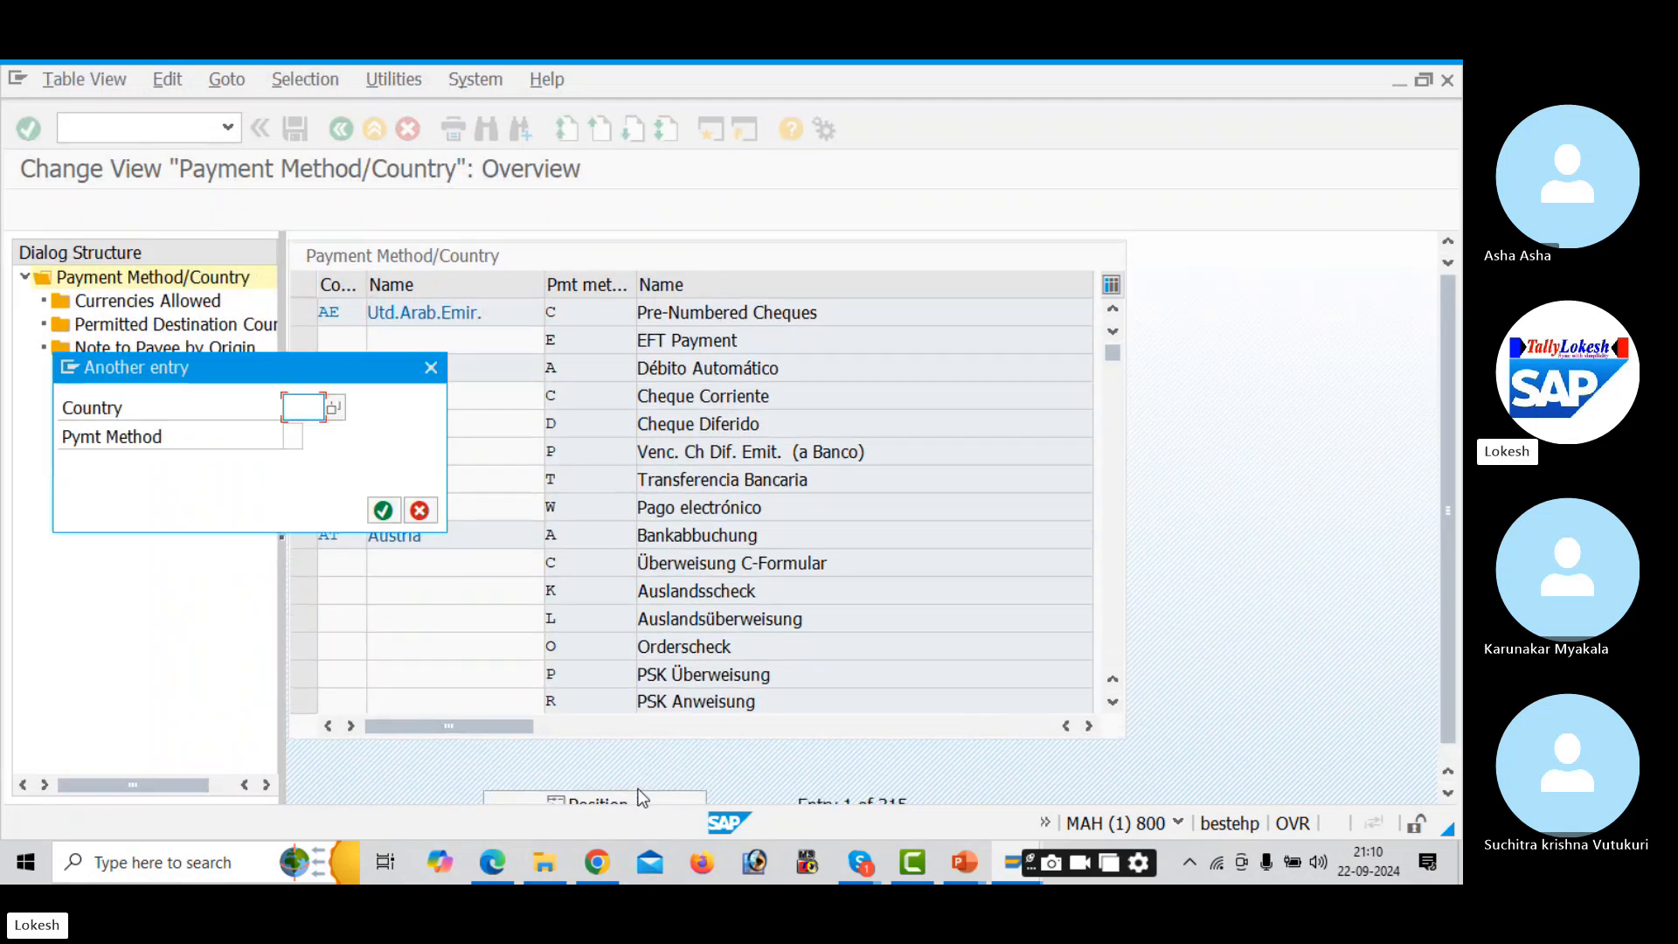
text(IN)
key(Return)
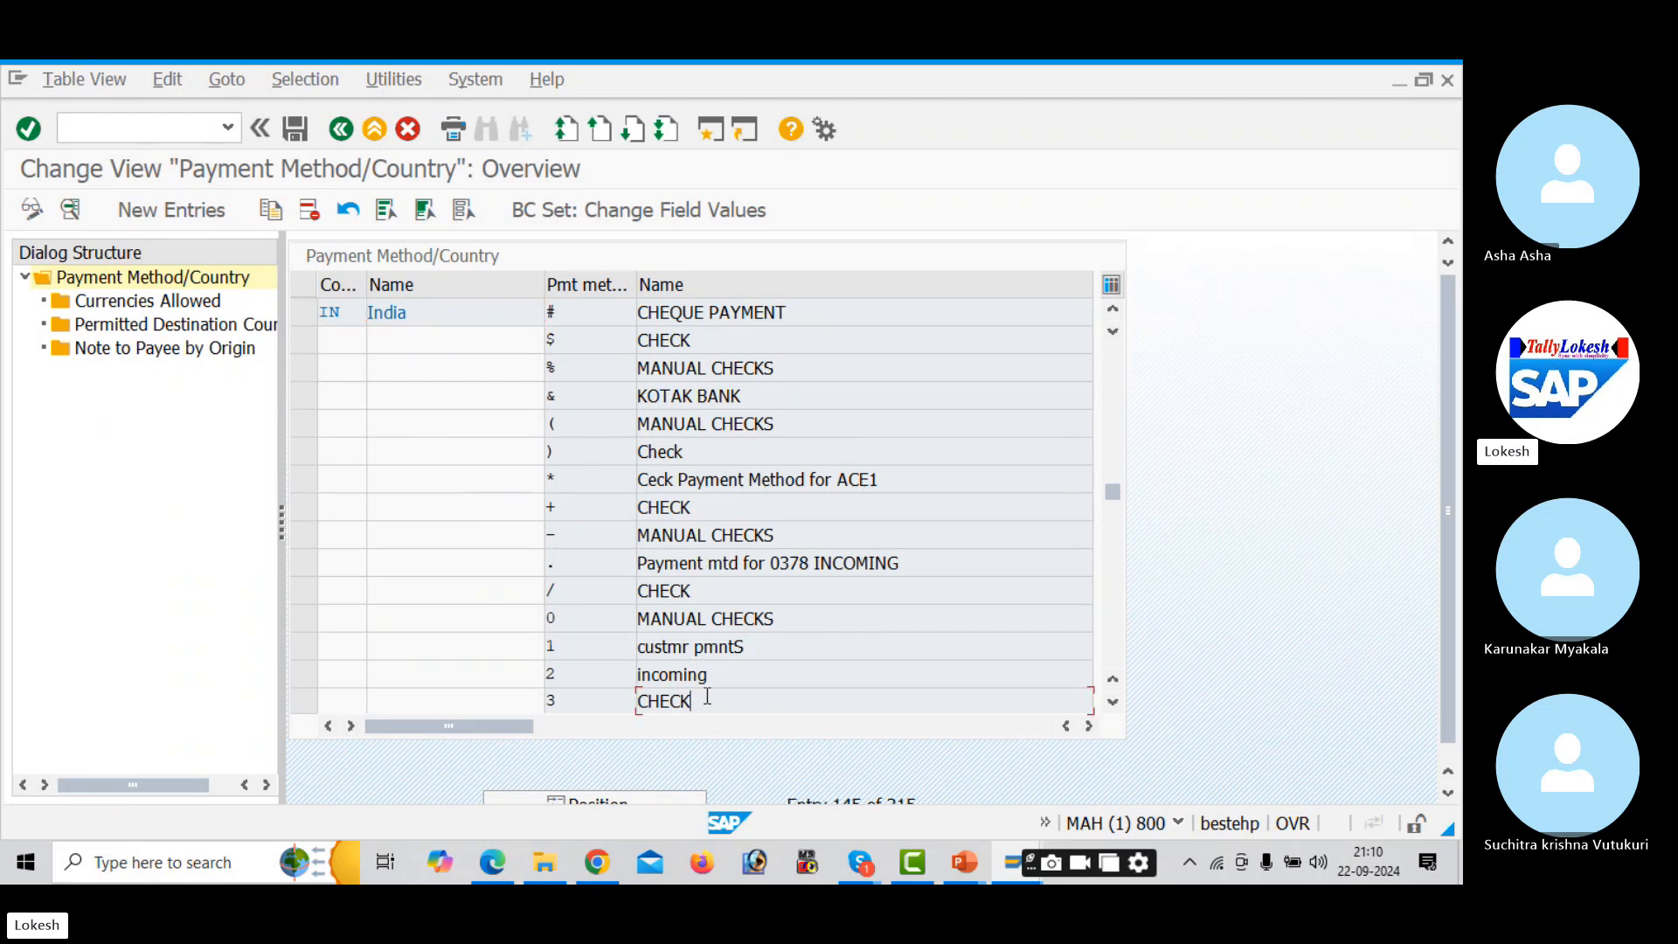
- Change the second description of India's payment method 3 to CHECK FOR AAUDI and save
double_click(707, 697)
click(598, 346)
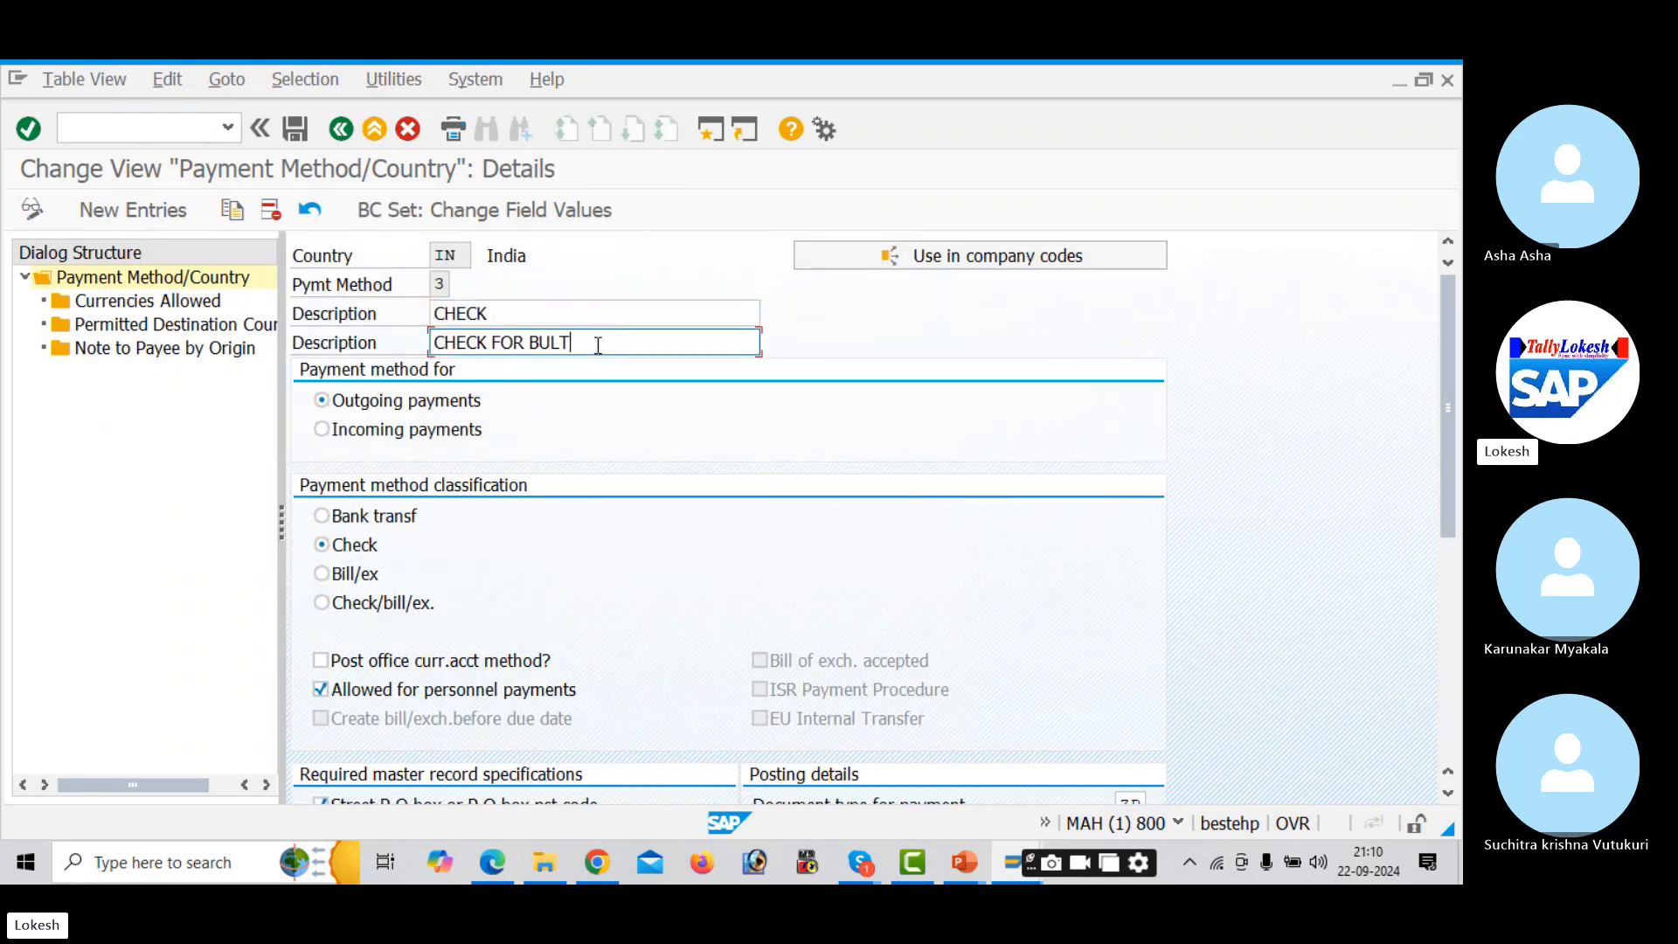
key(BackSpace)
key(BackSpace)
key(BackSpace)
key(BackSpace)
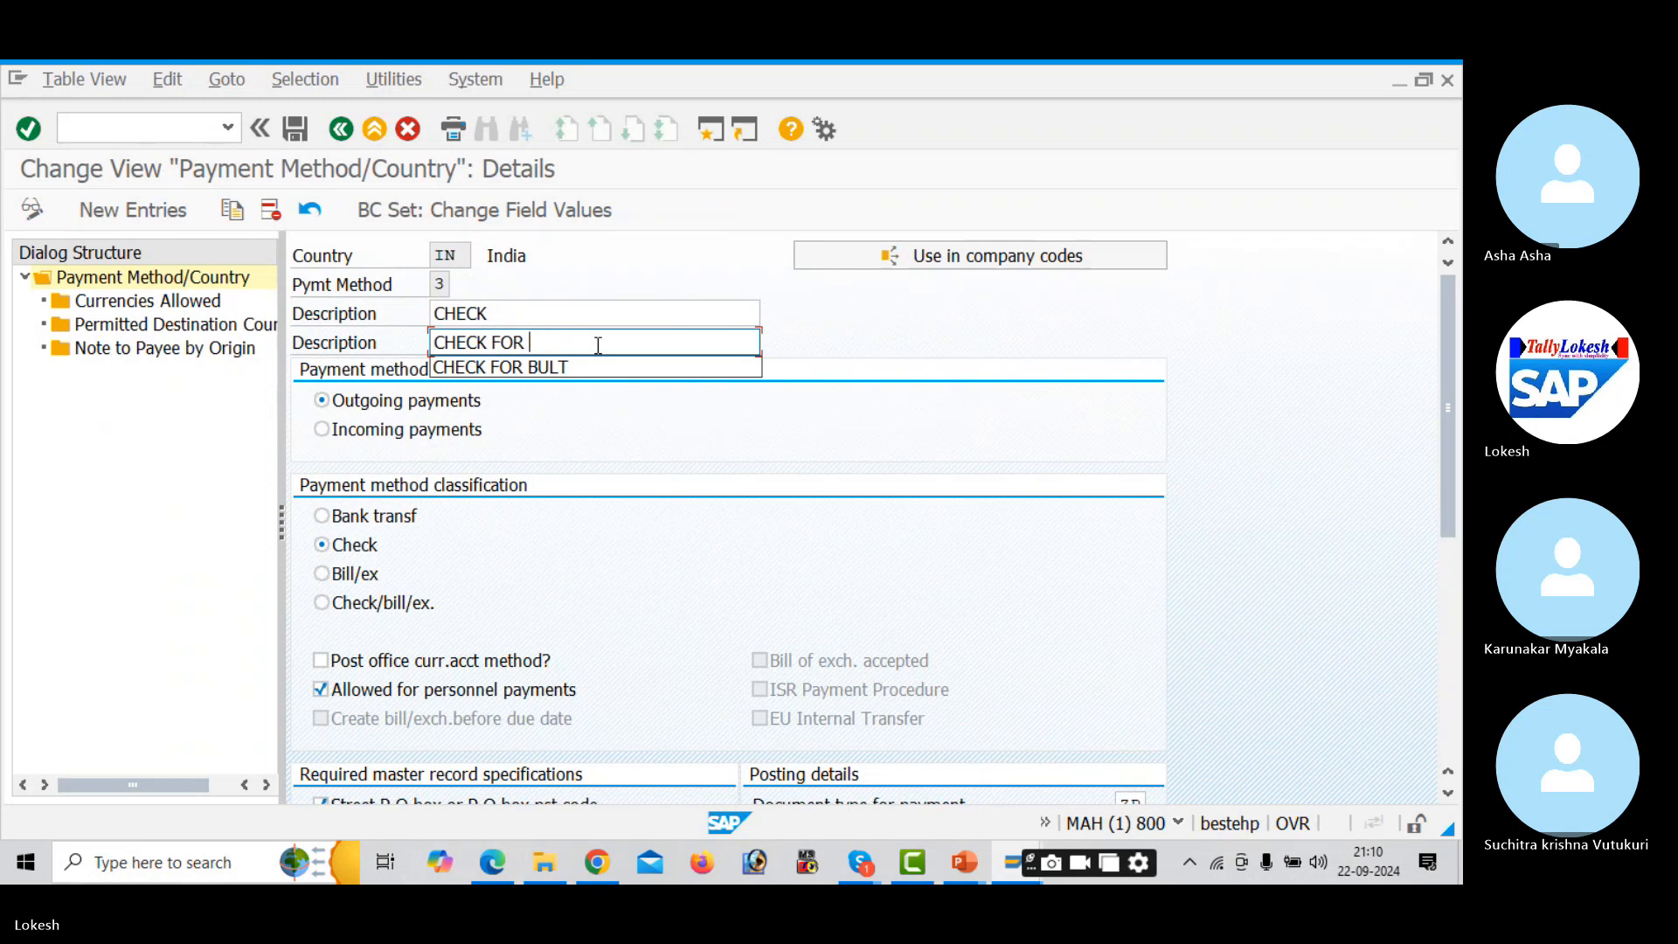
text(AAUDI)
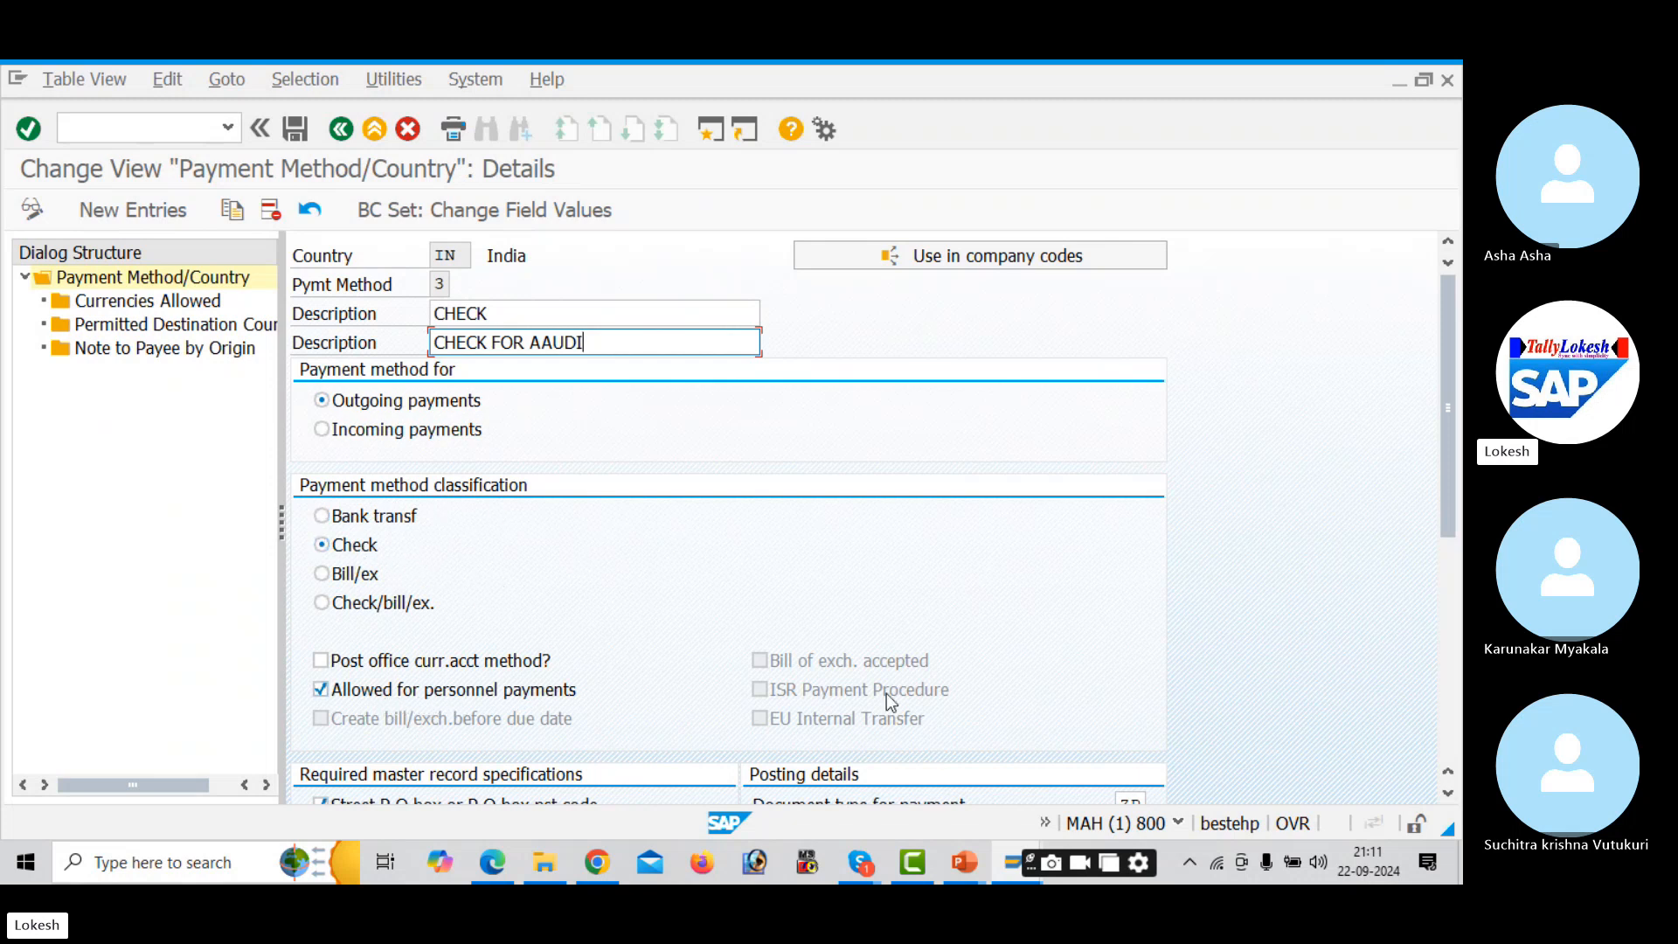
drag(1453, 472, 1429, 618)
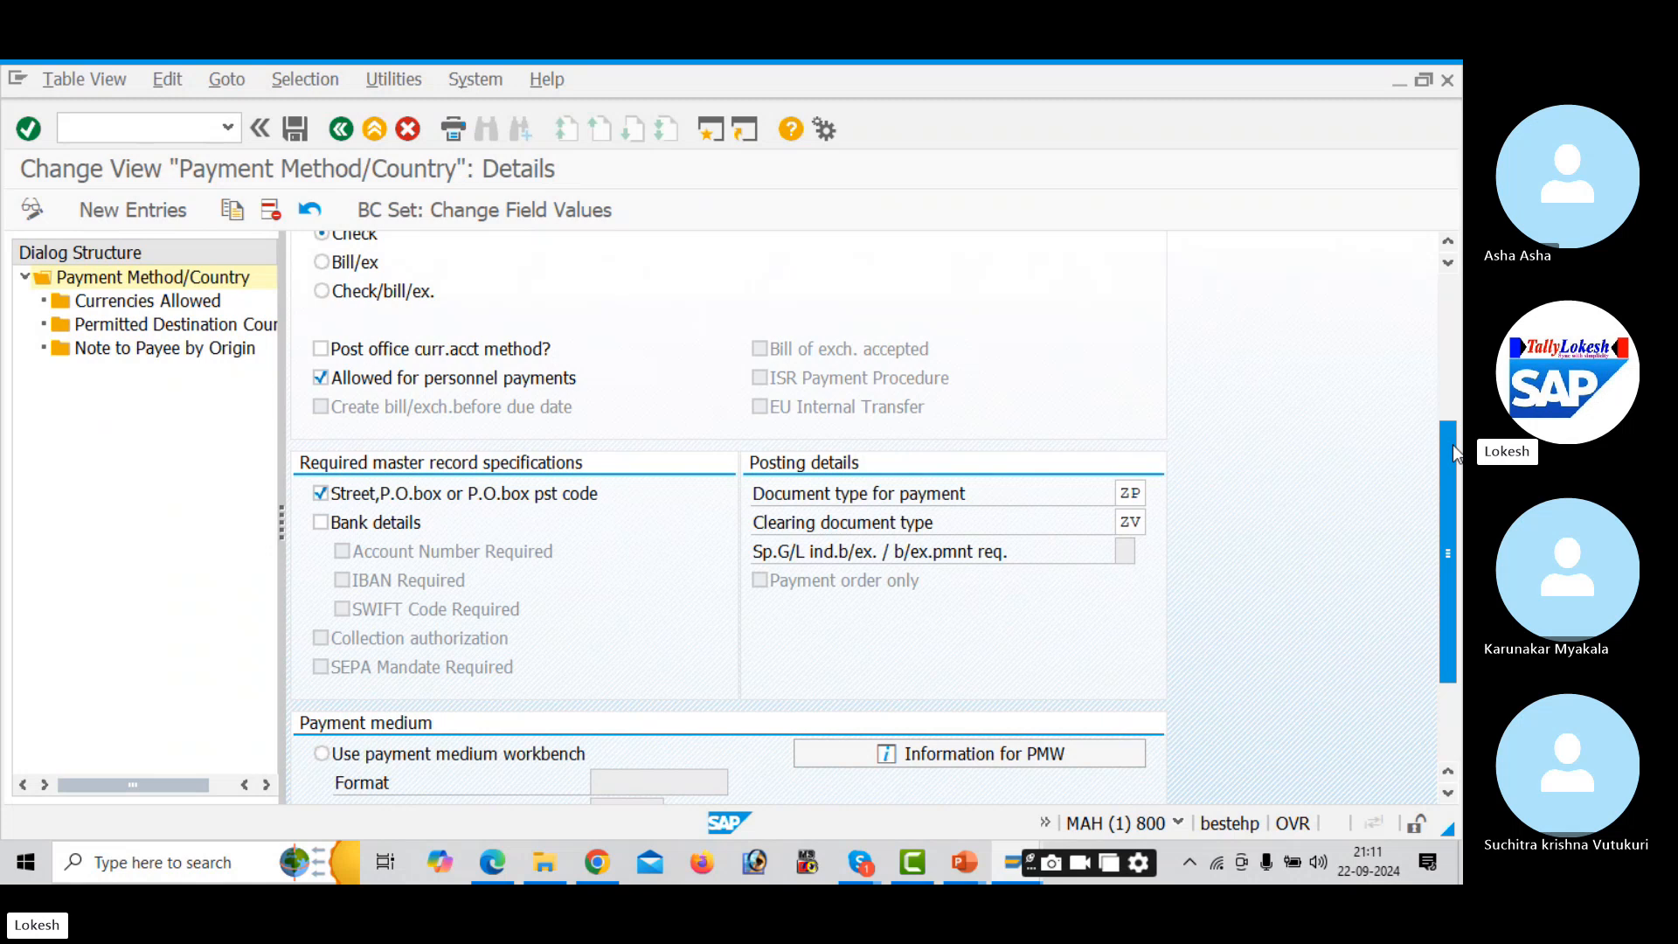
drag(1453, 444, 1441, 645)
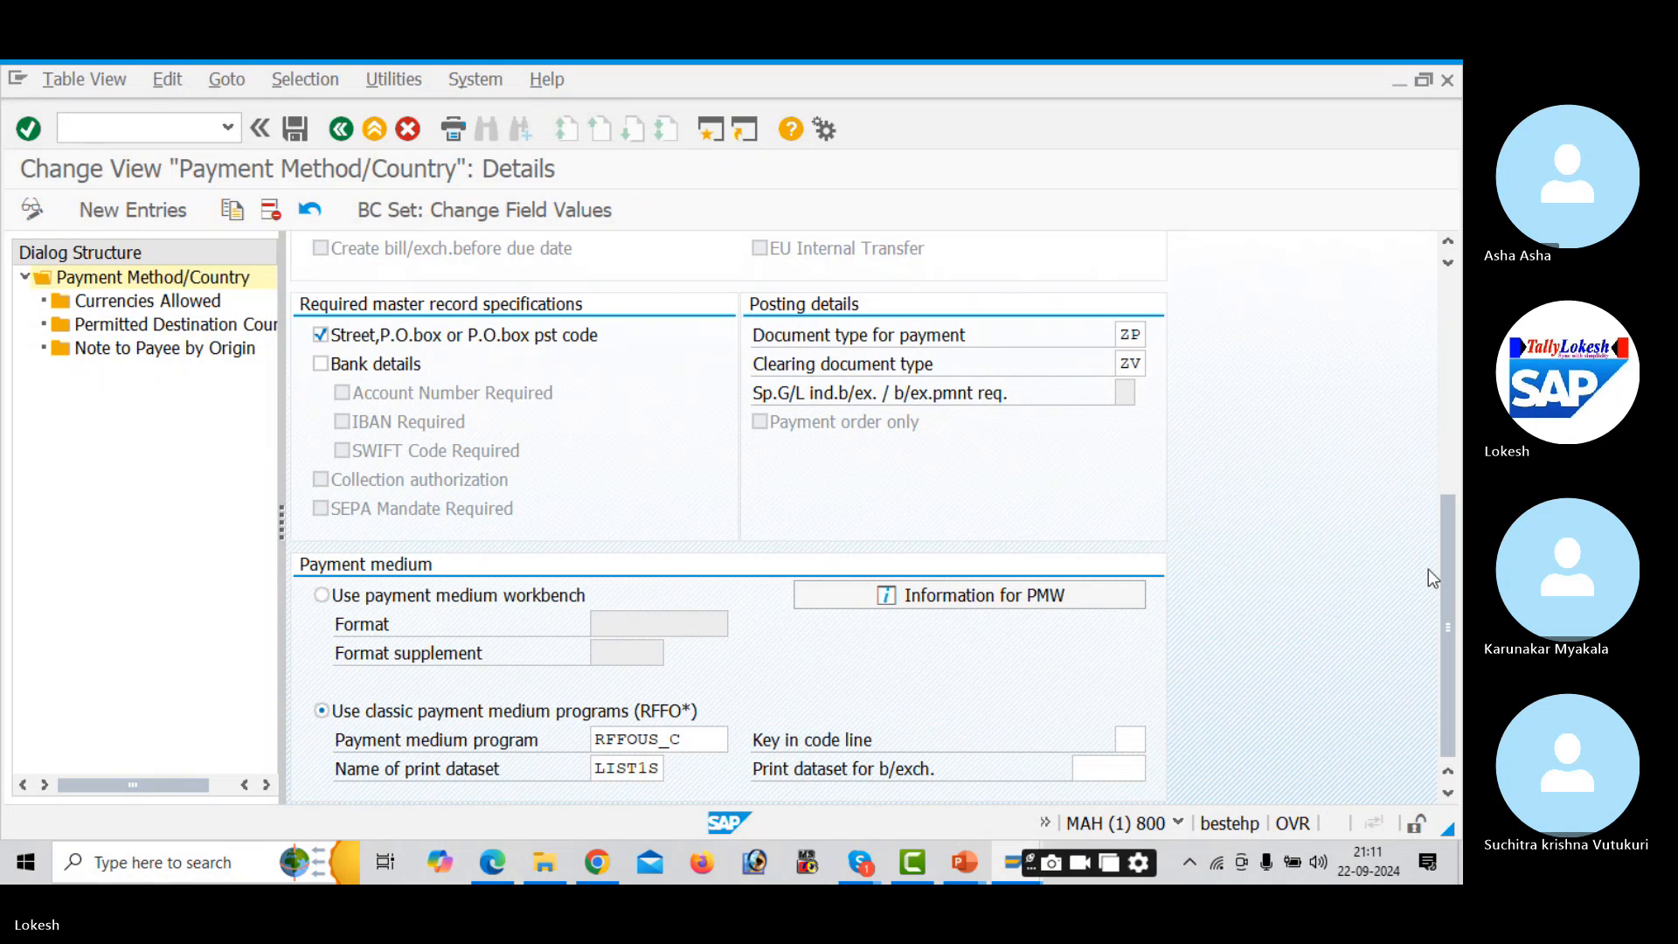
drag(1443, 589, 1436, 350)
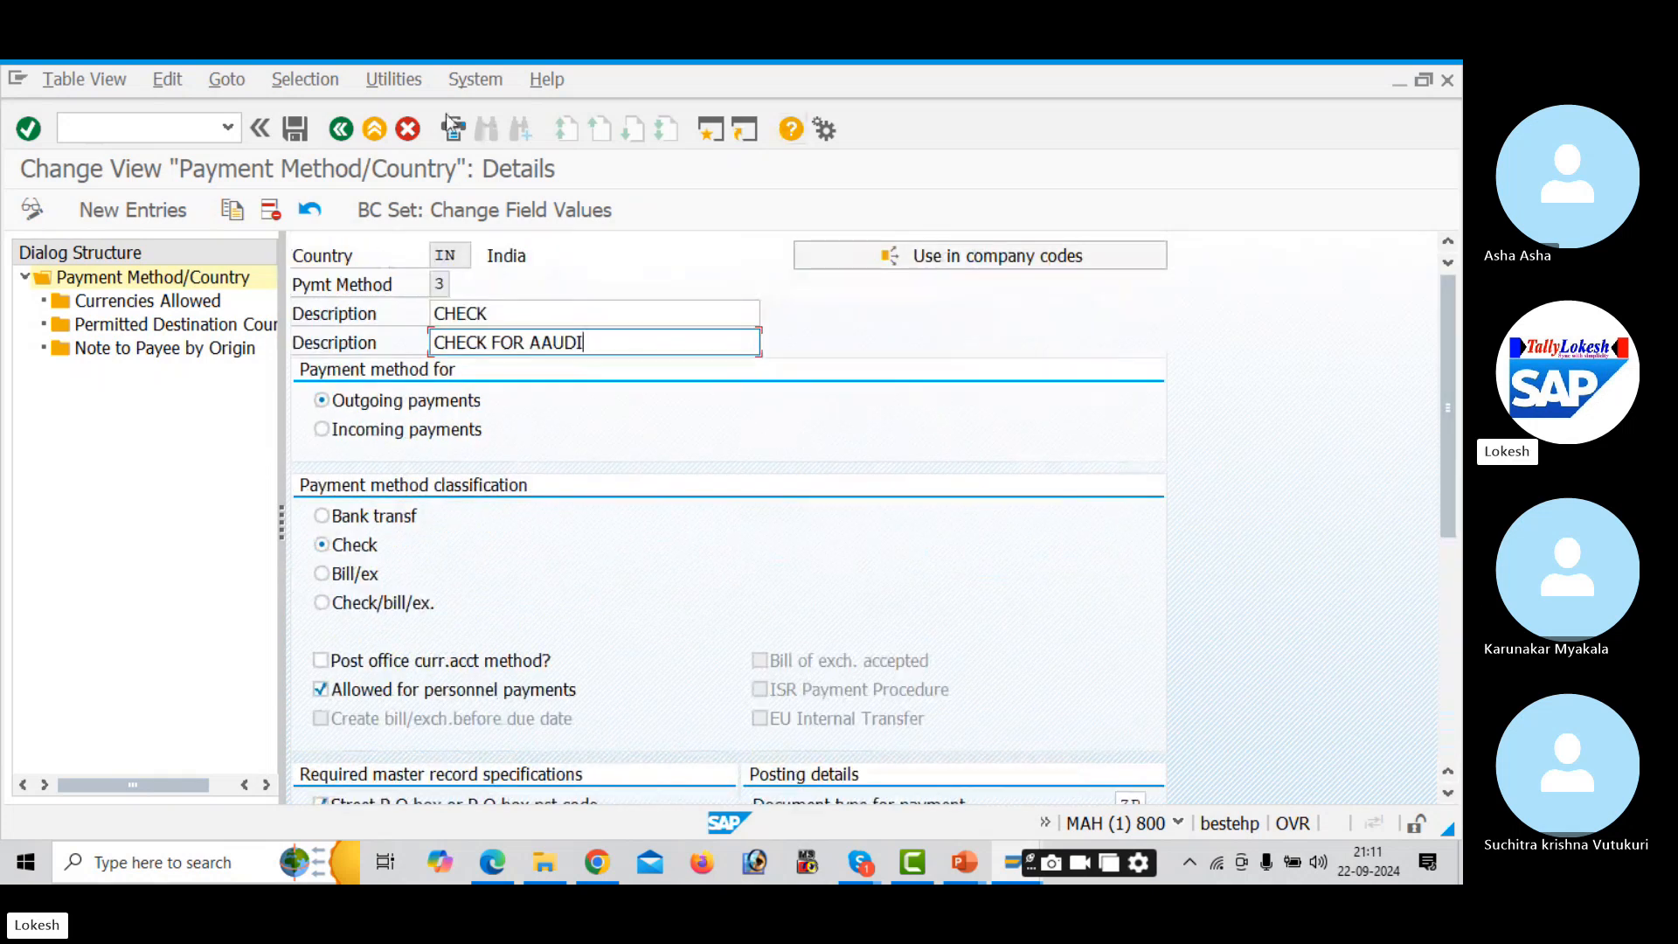
click(297, 133)
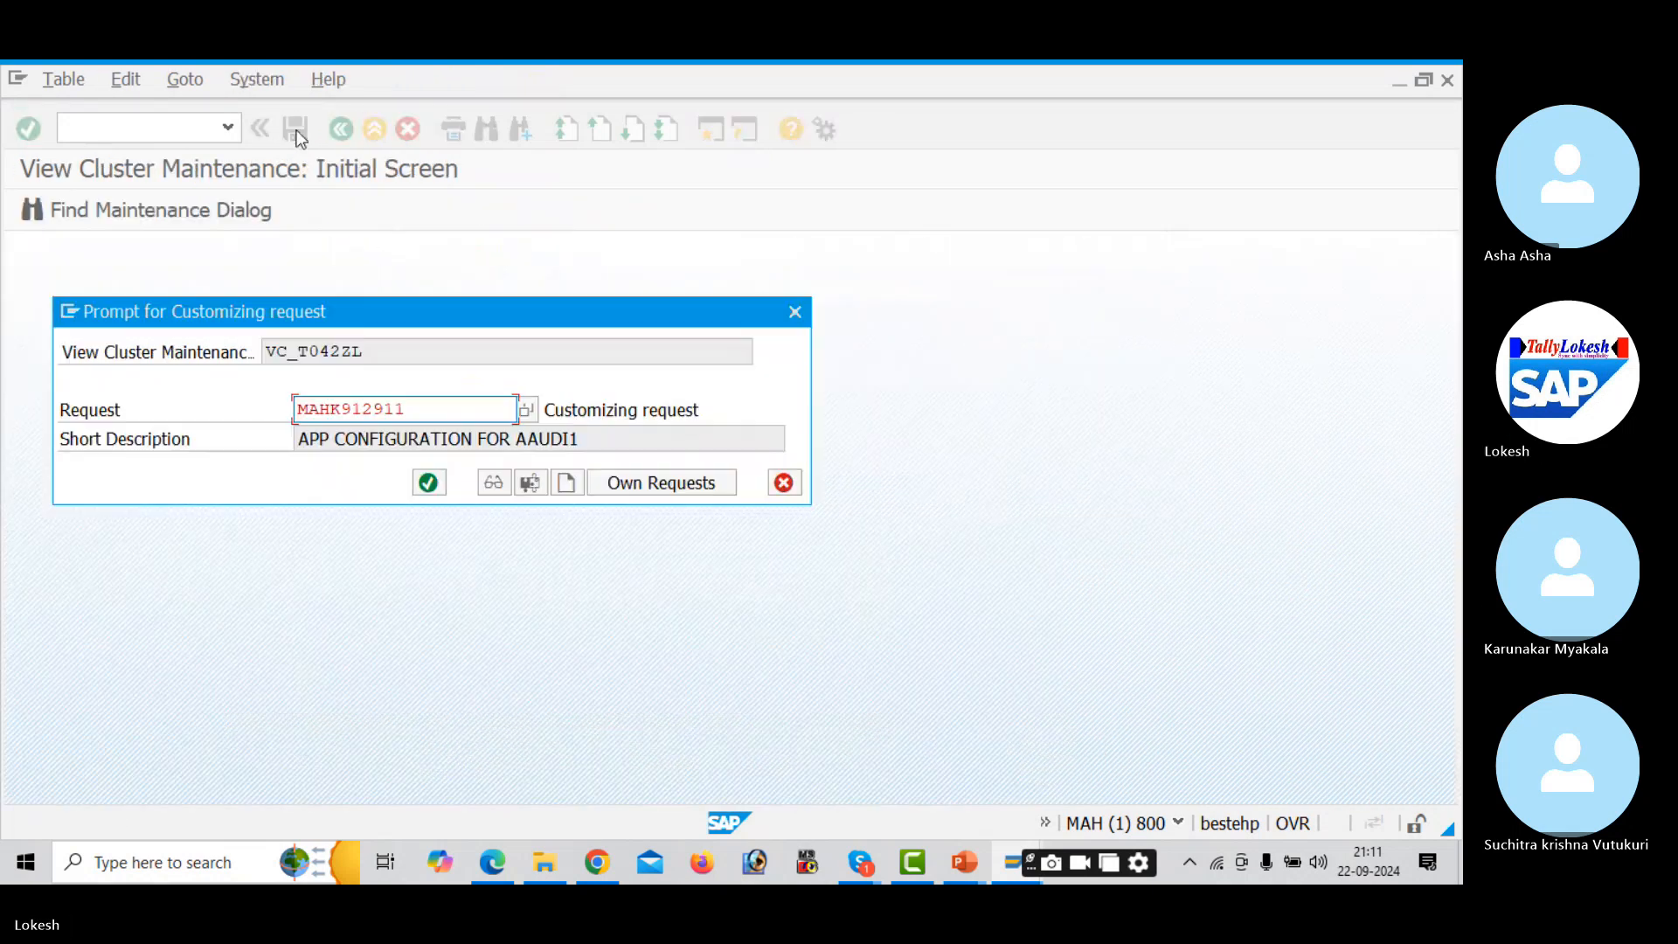
- Confirm the customizing request, then reopen India's method 3 and review its allowed currencies
click(439, 487)
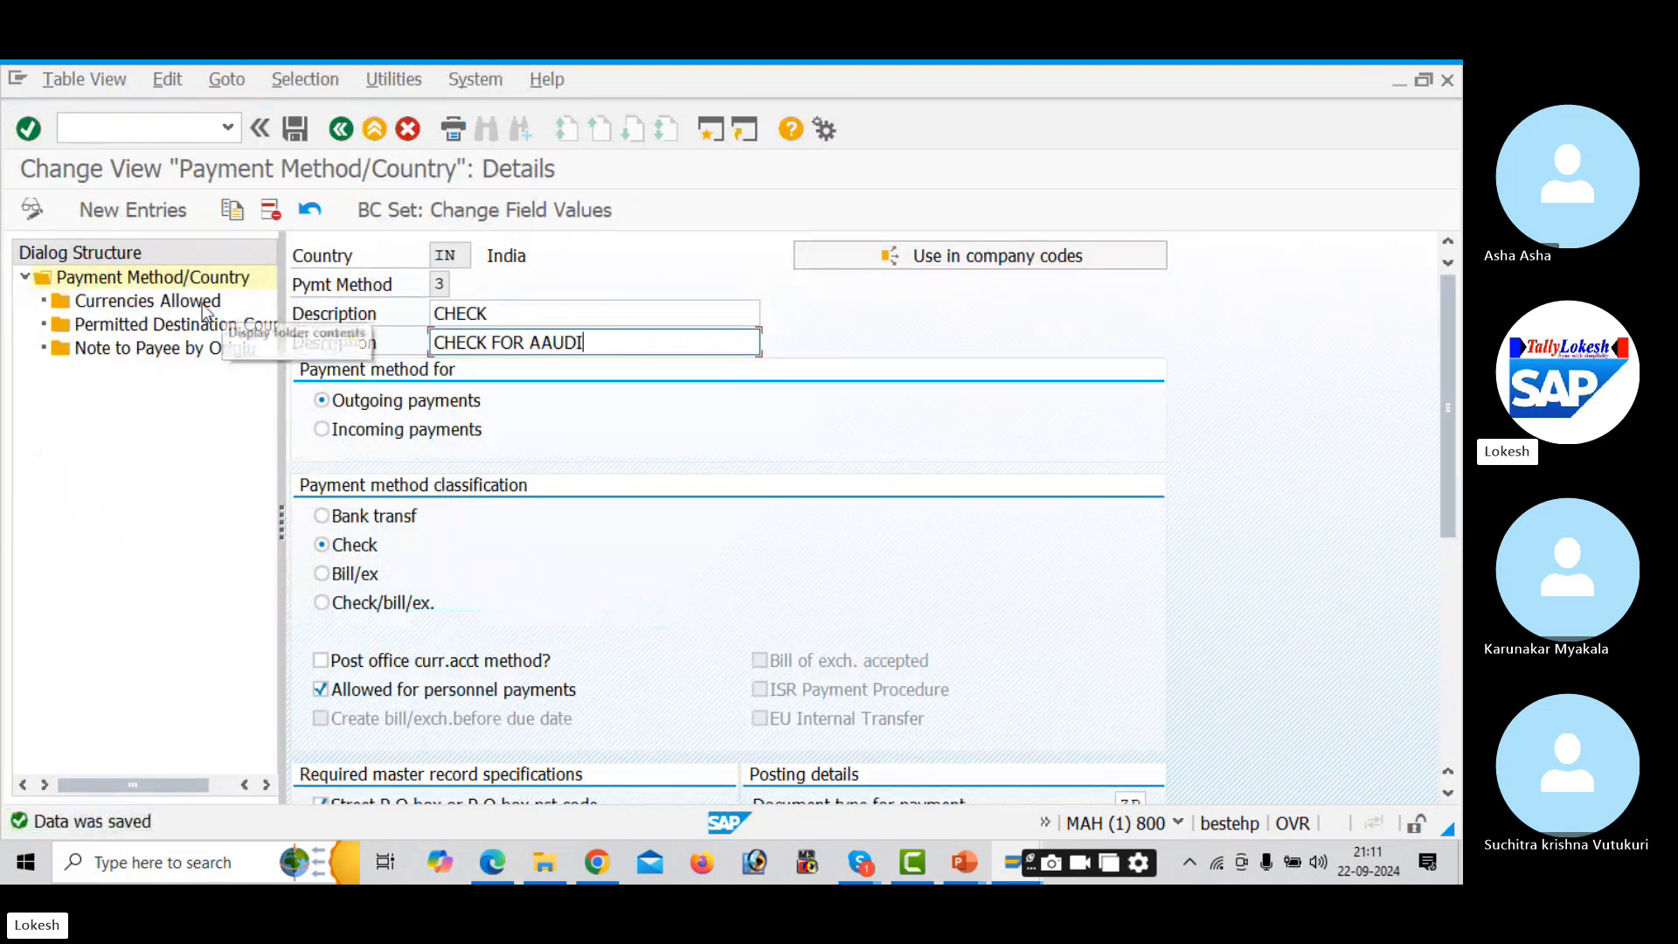
click(341, 129)
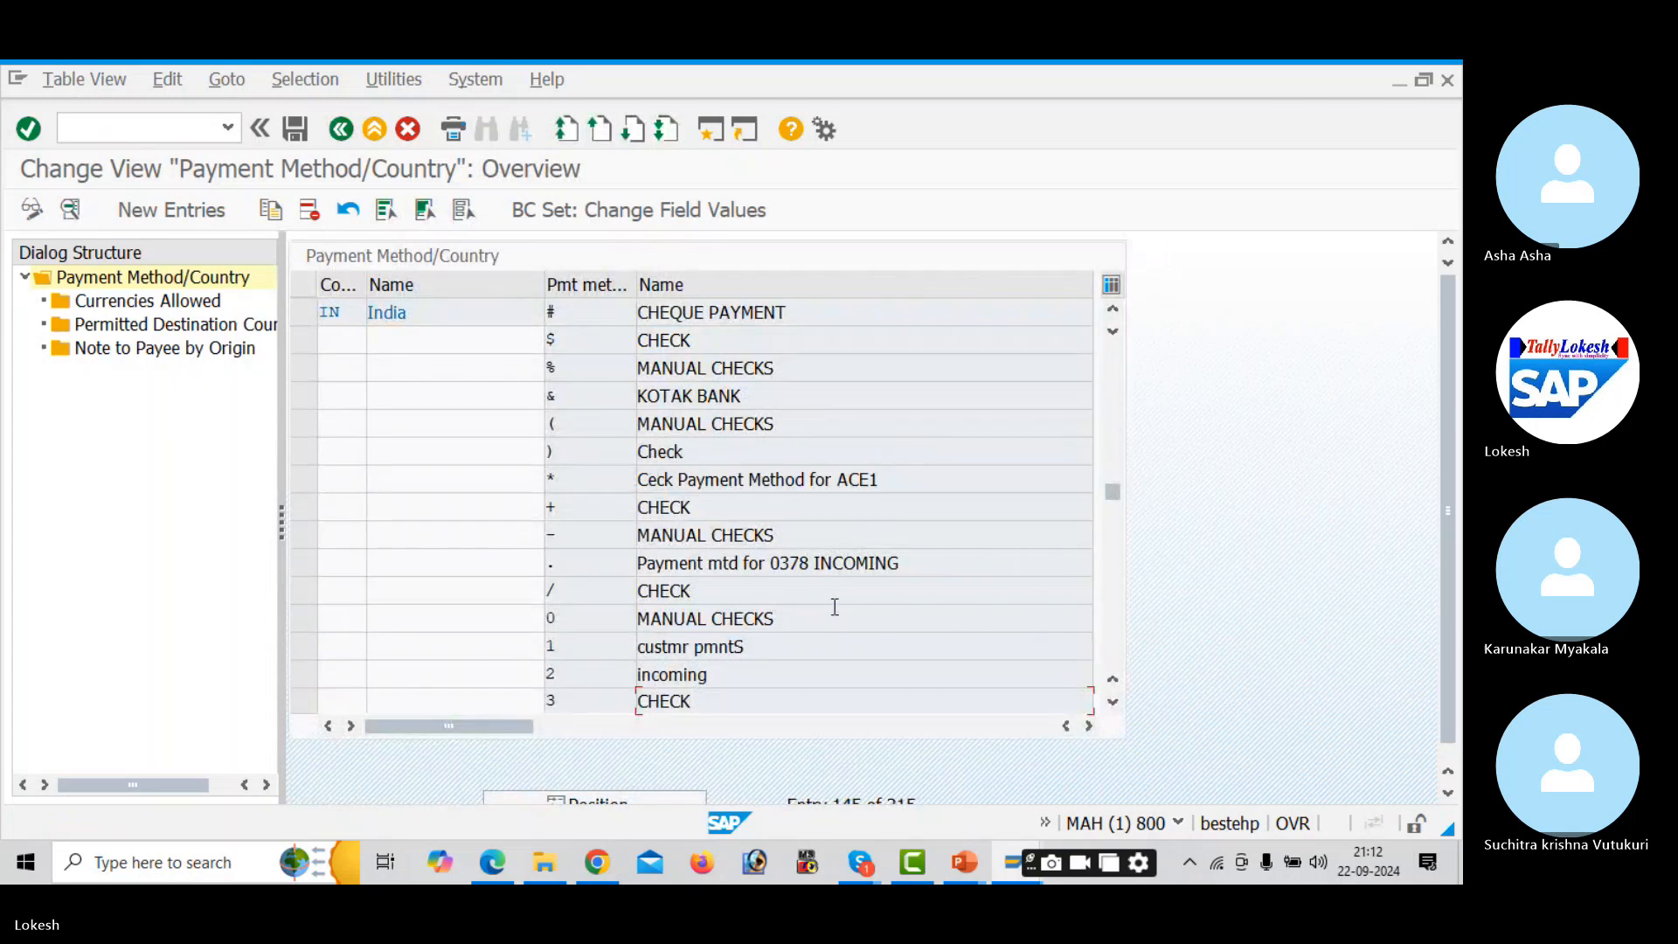
double_click(746, 701)
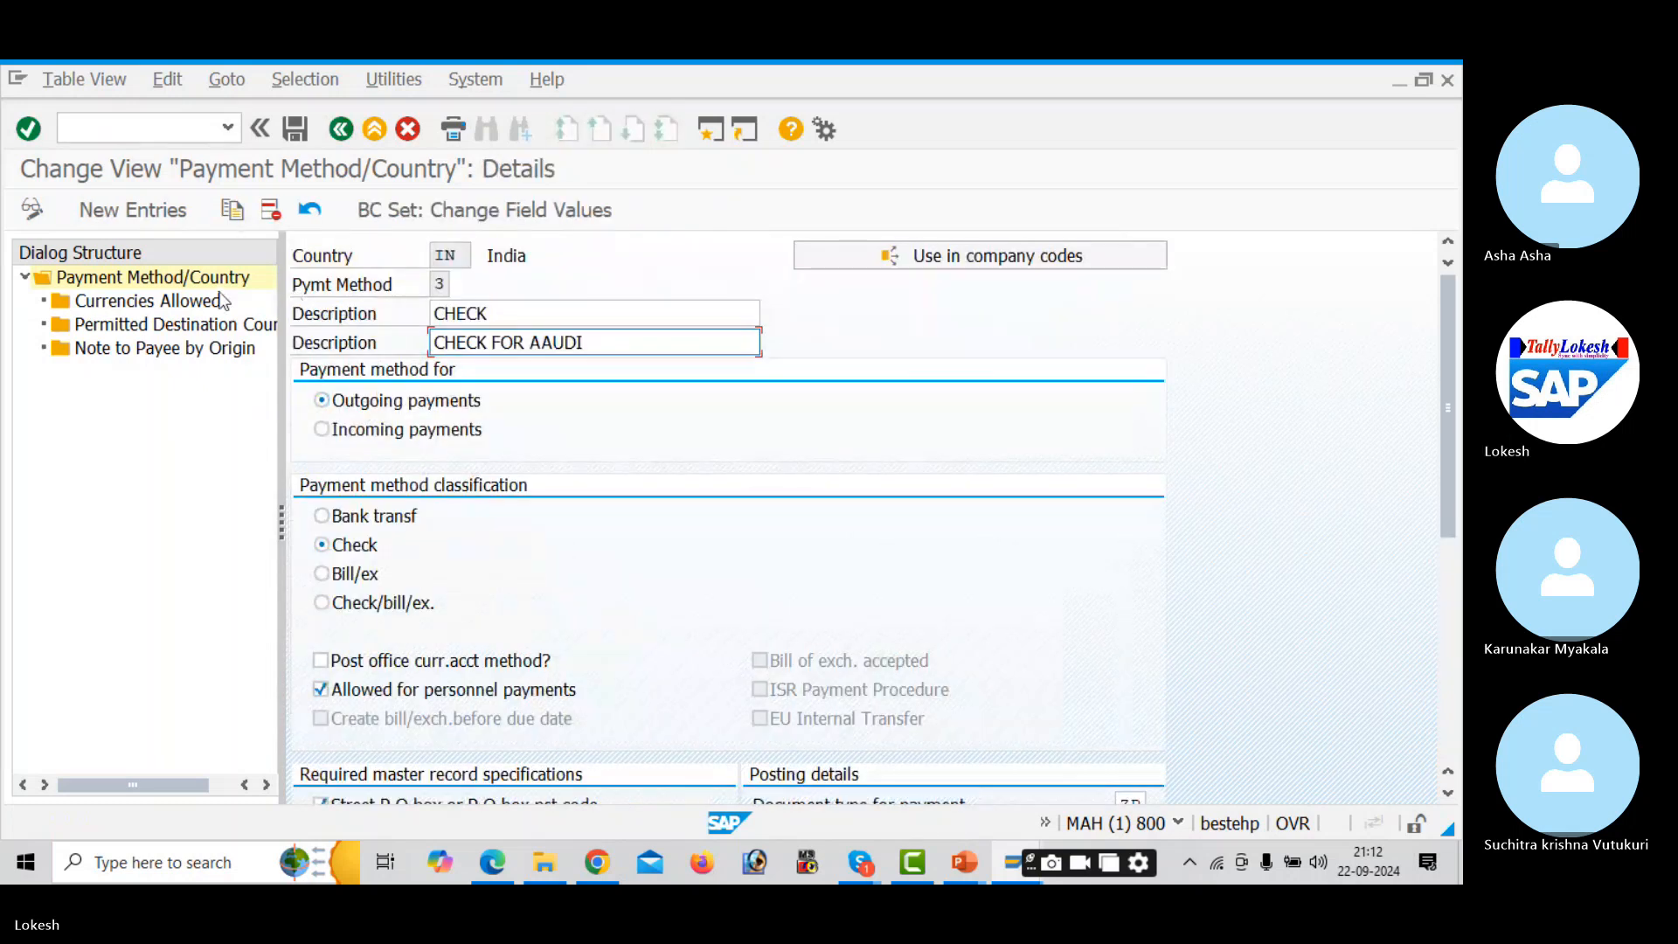
click(208, 302)
double_click(208, 302)
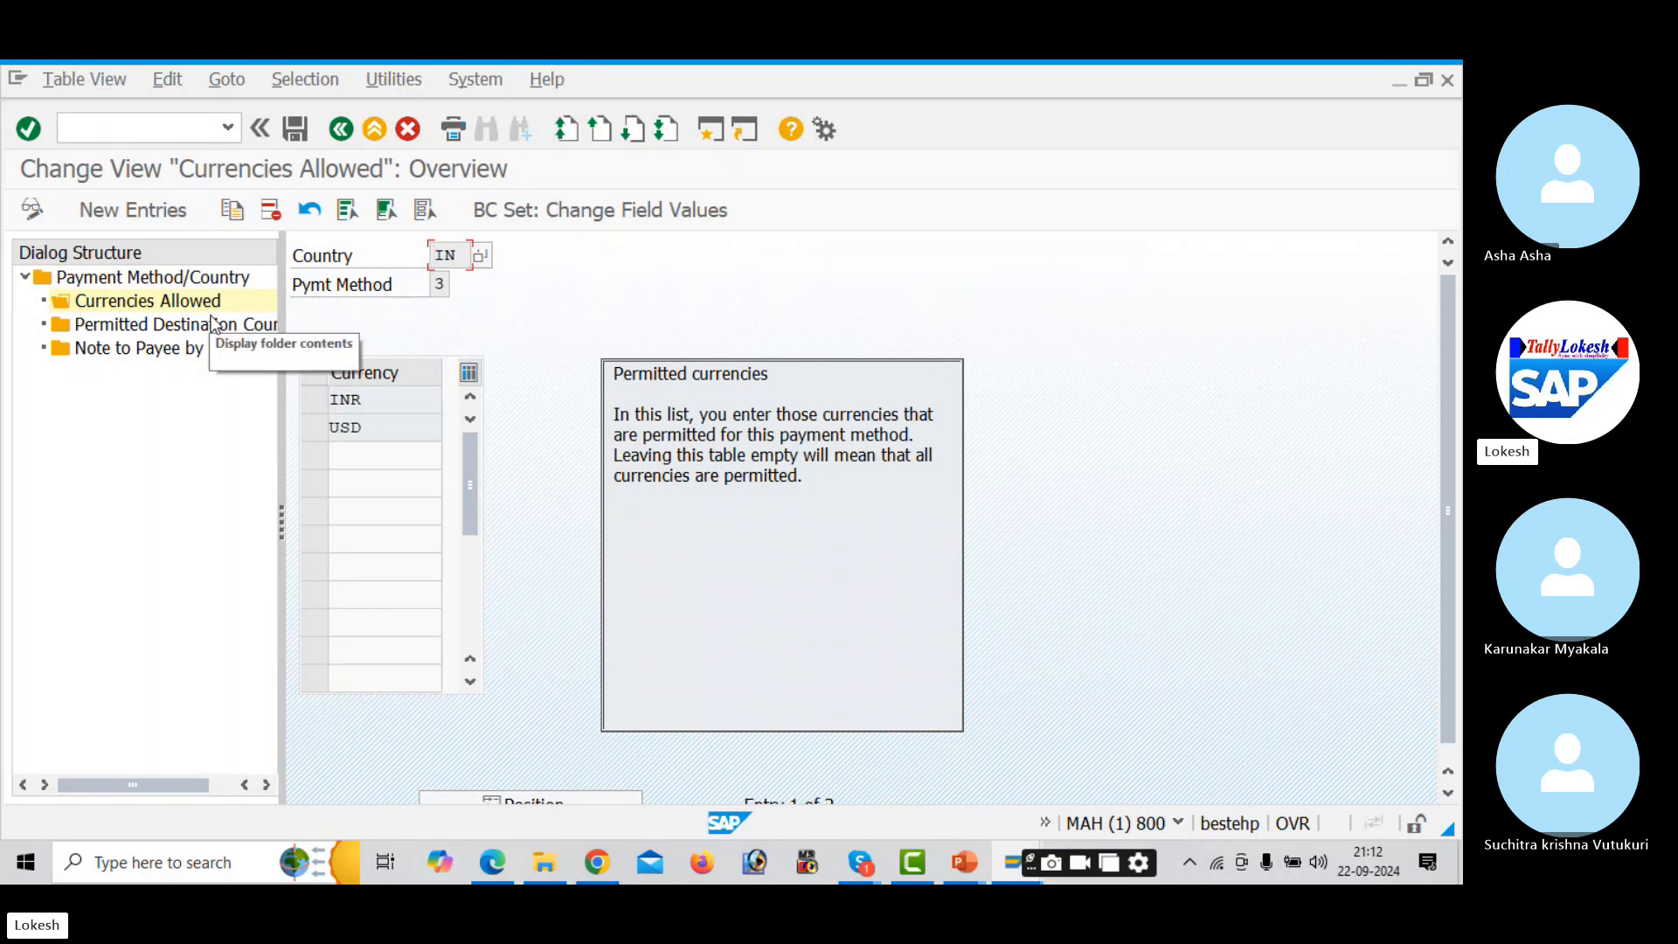
- Review method 3's permitted destination countries IN and US, save, and return to Maintain Payment Program
click(217, 326)
double_click(216, 326)
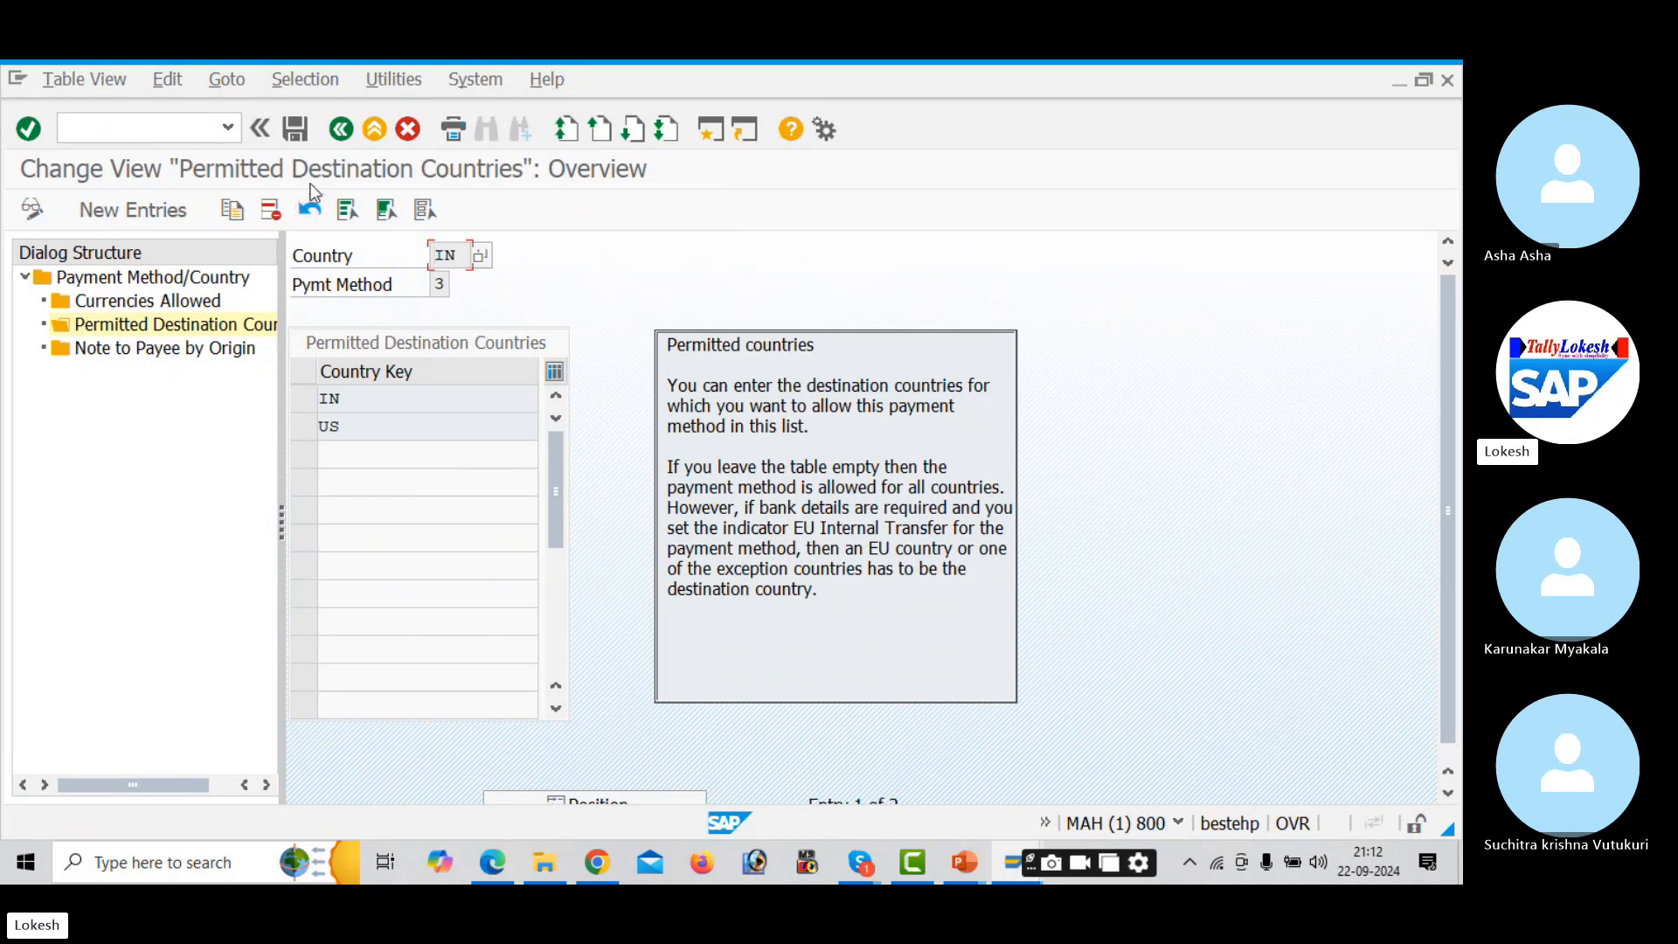
click(301, 130)
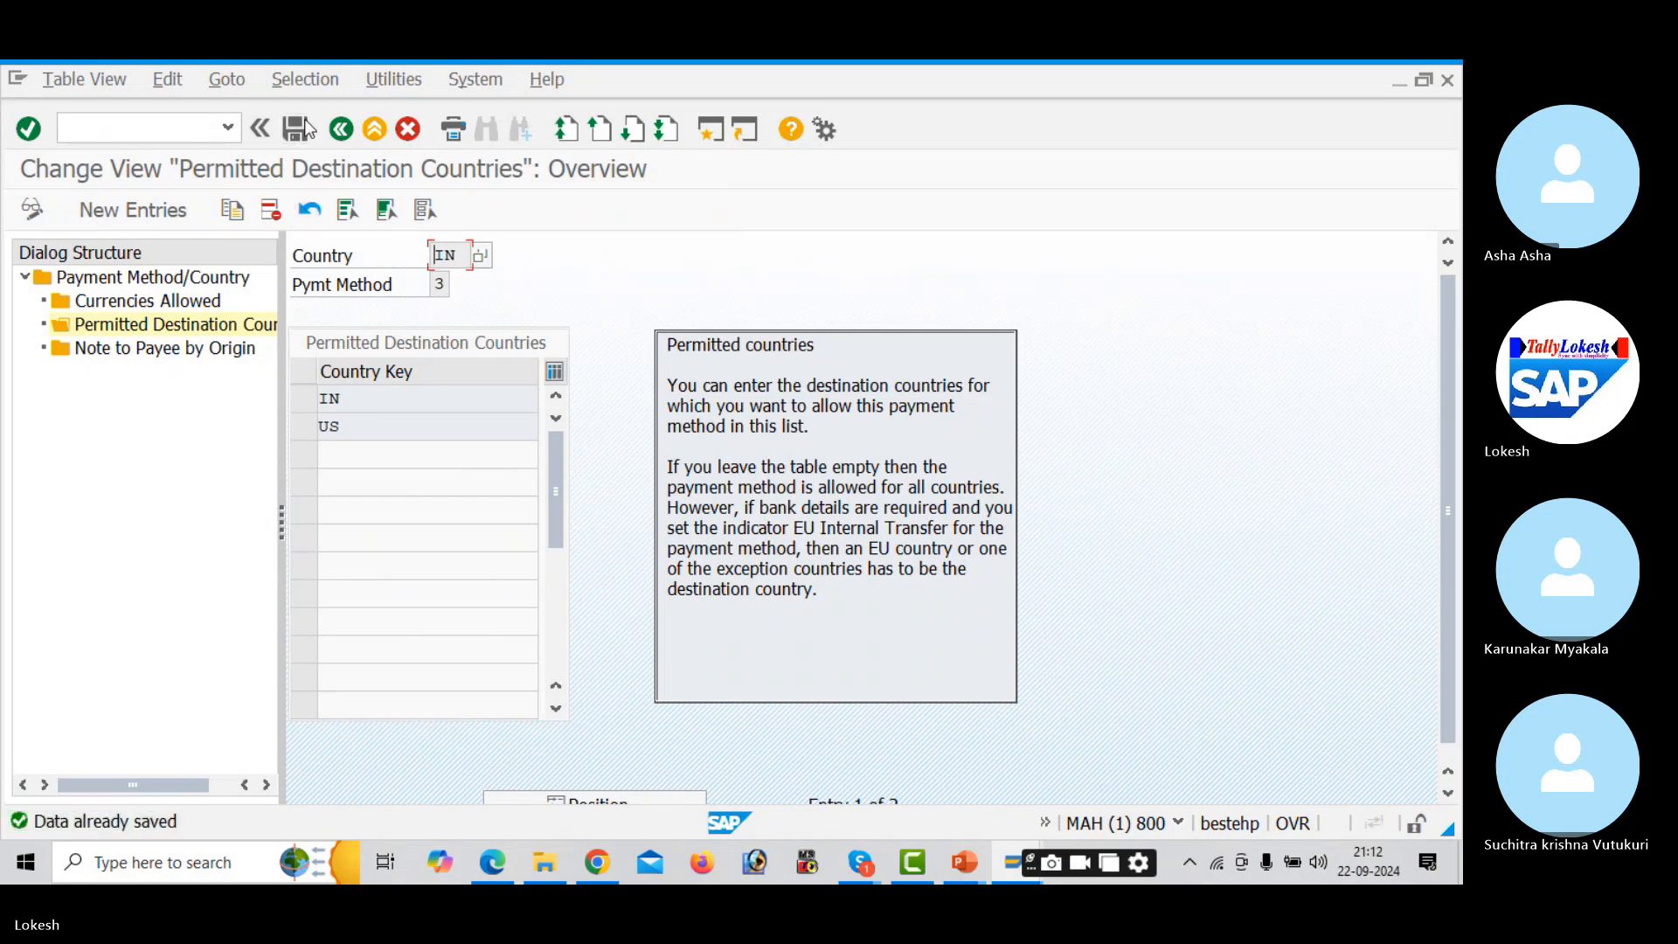
click(349, 129)
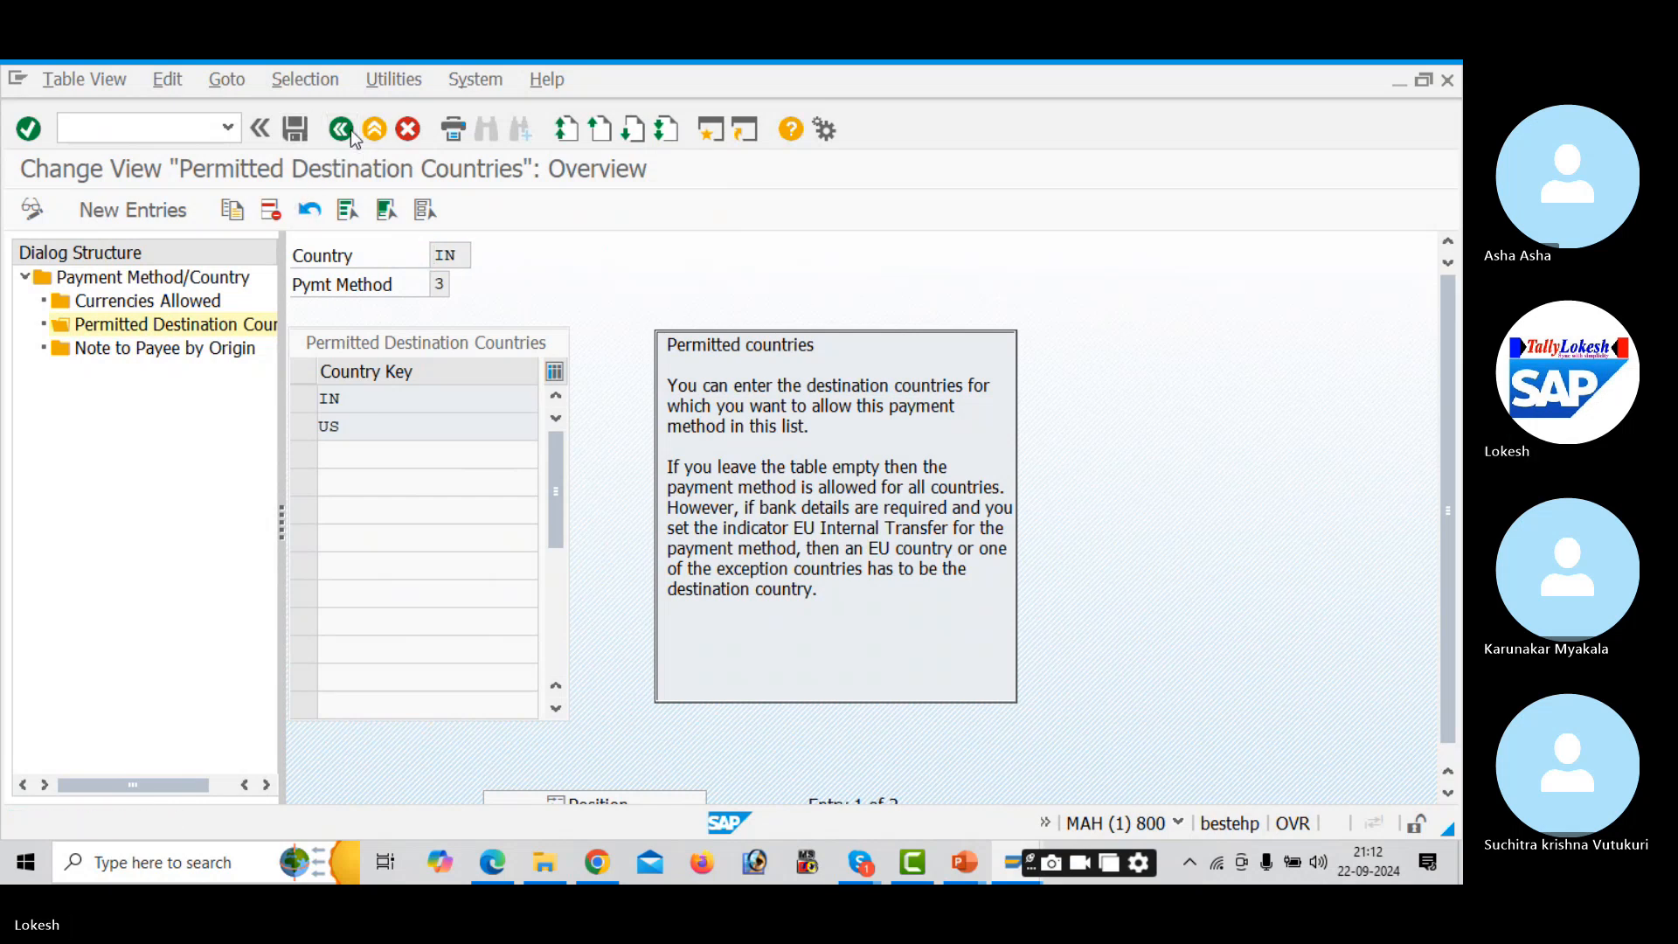
click(341, 129)
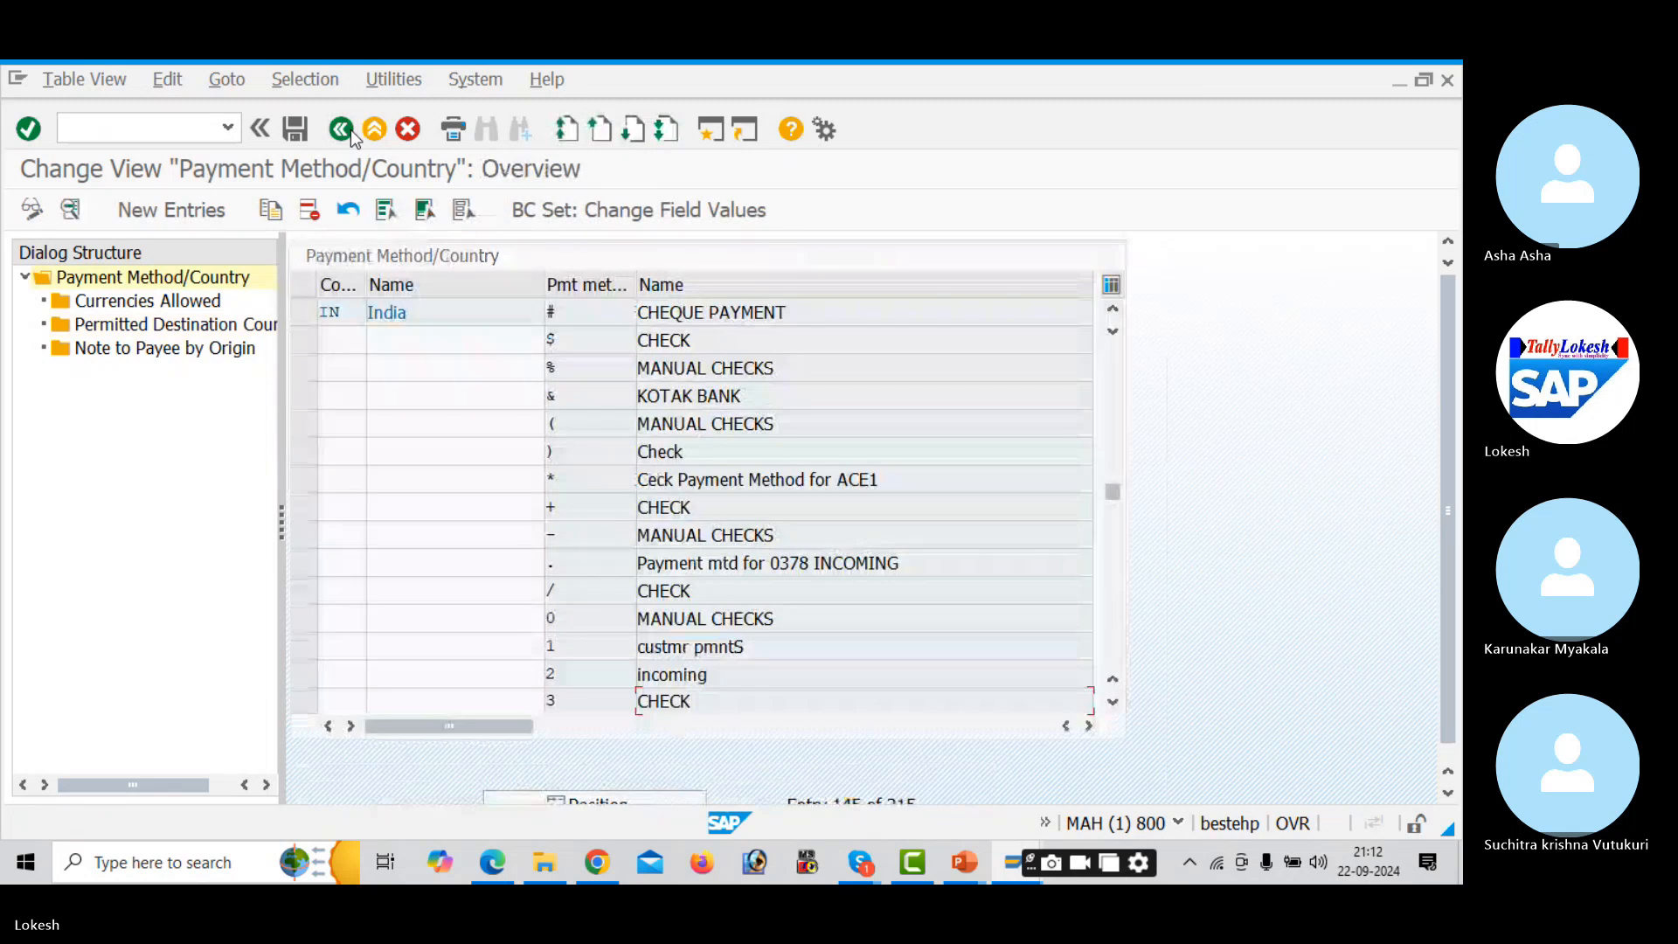
click(341, 129)
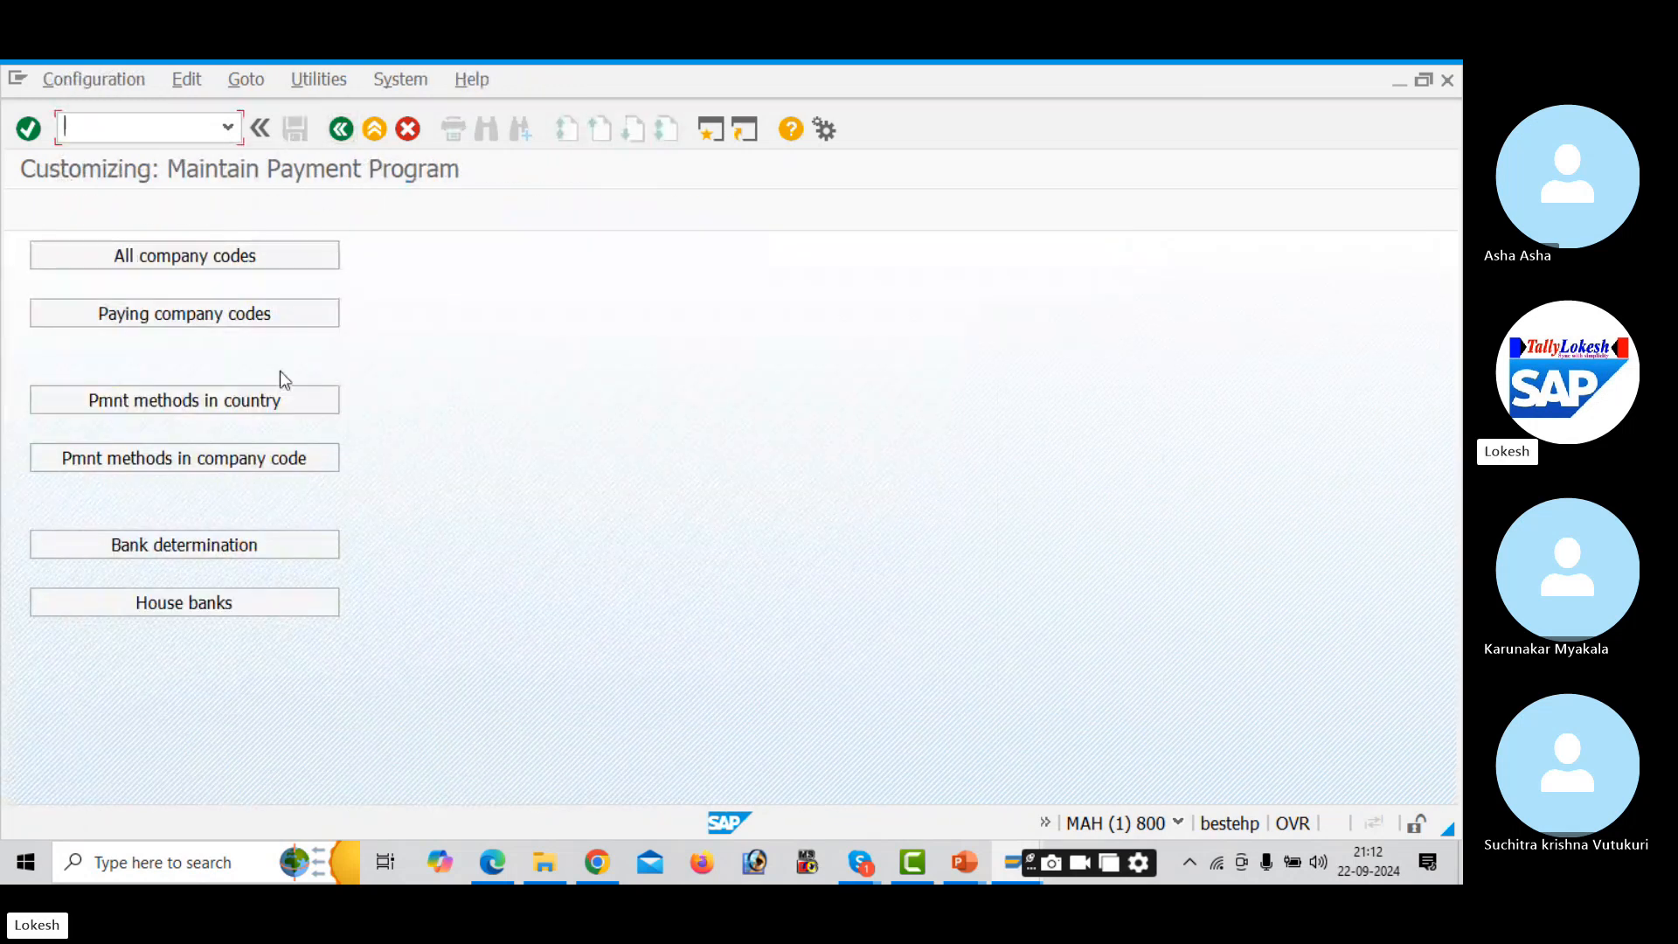
- Start a new payment-methods-in-company-code entry for AUD1 with payment method 3
click(274, 459)
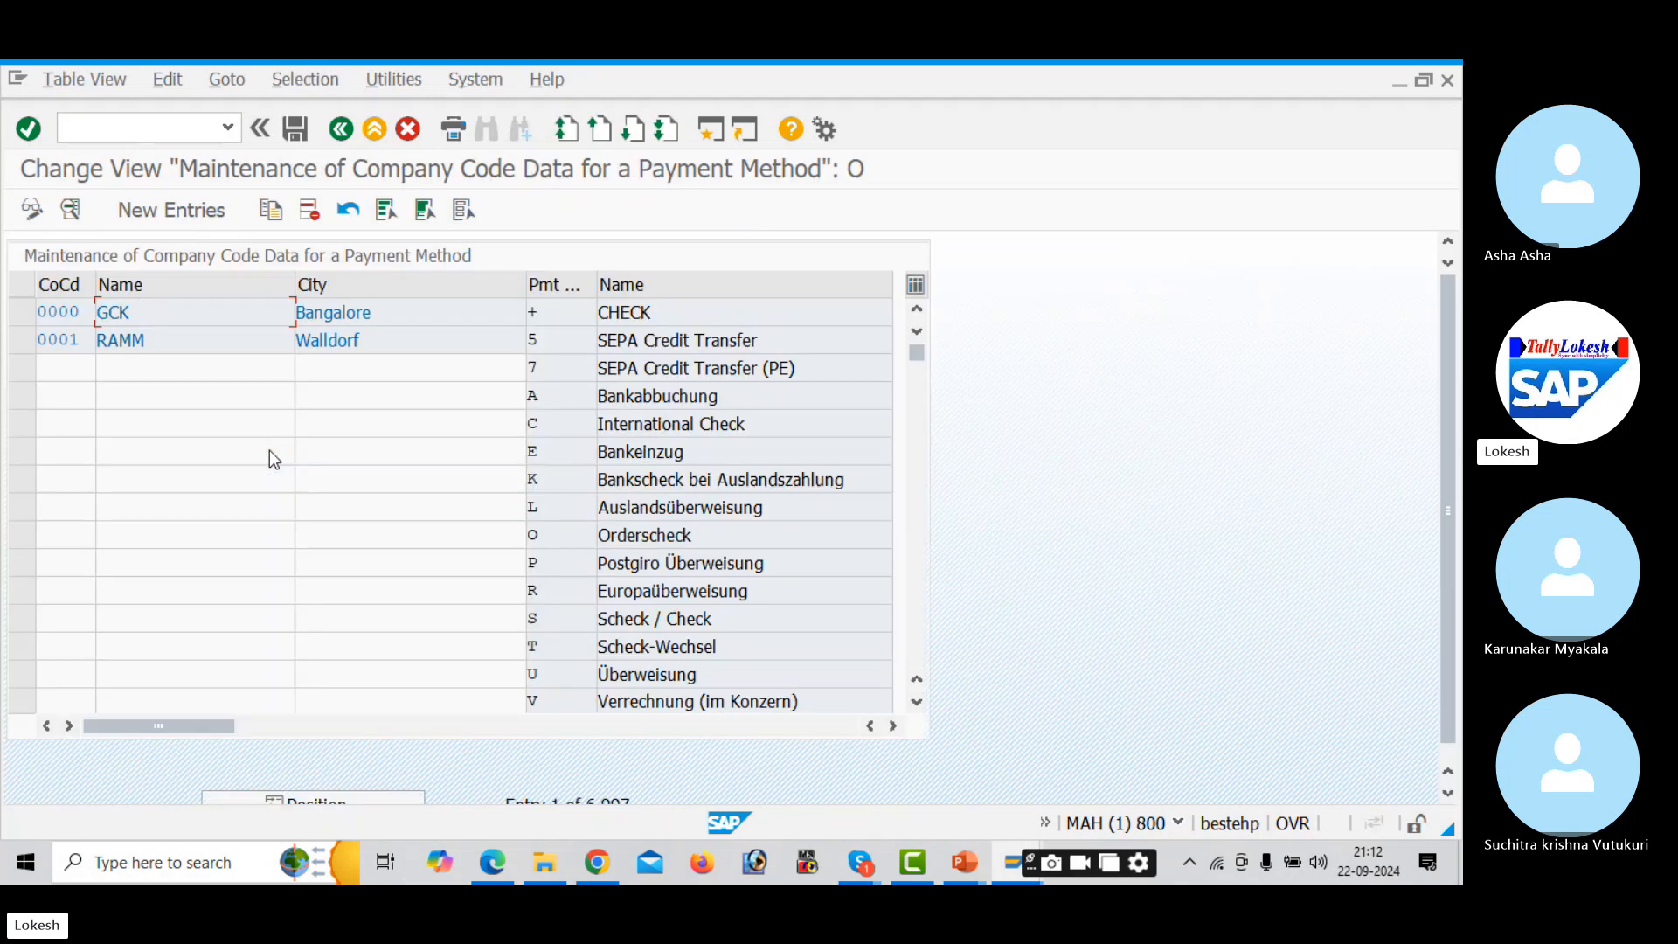
click(202, 218)
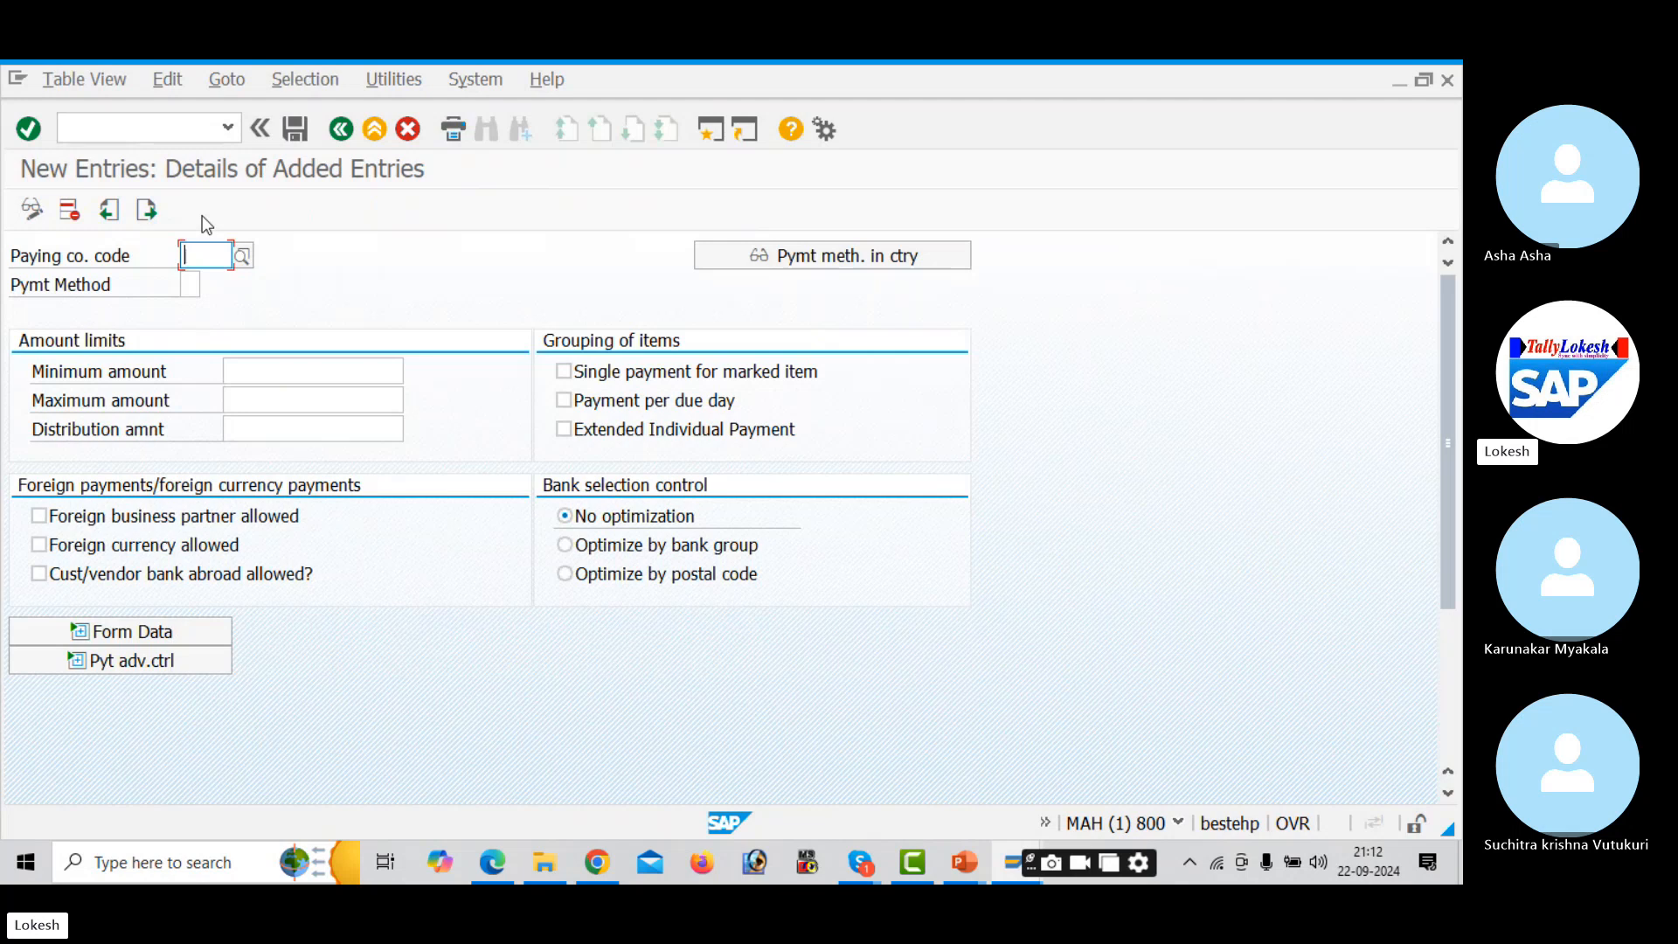
text(AUD1)
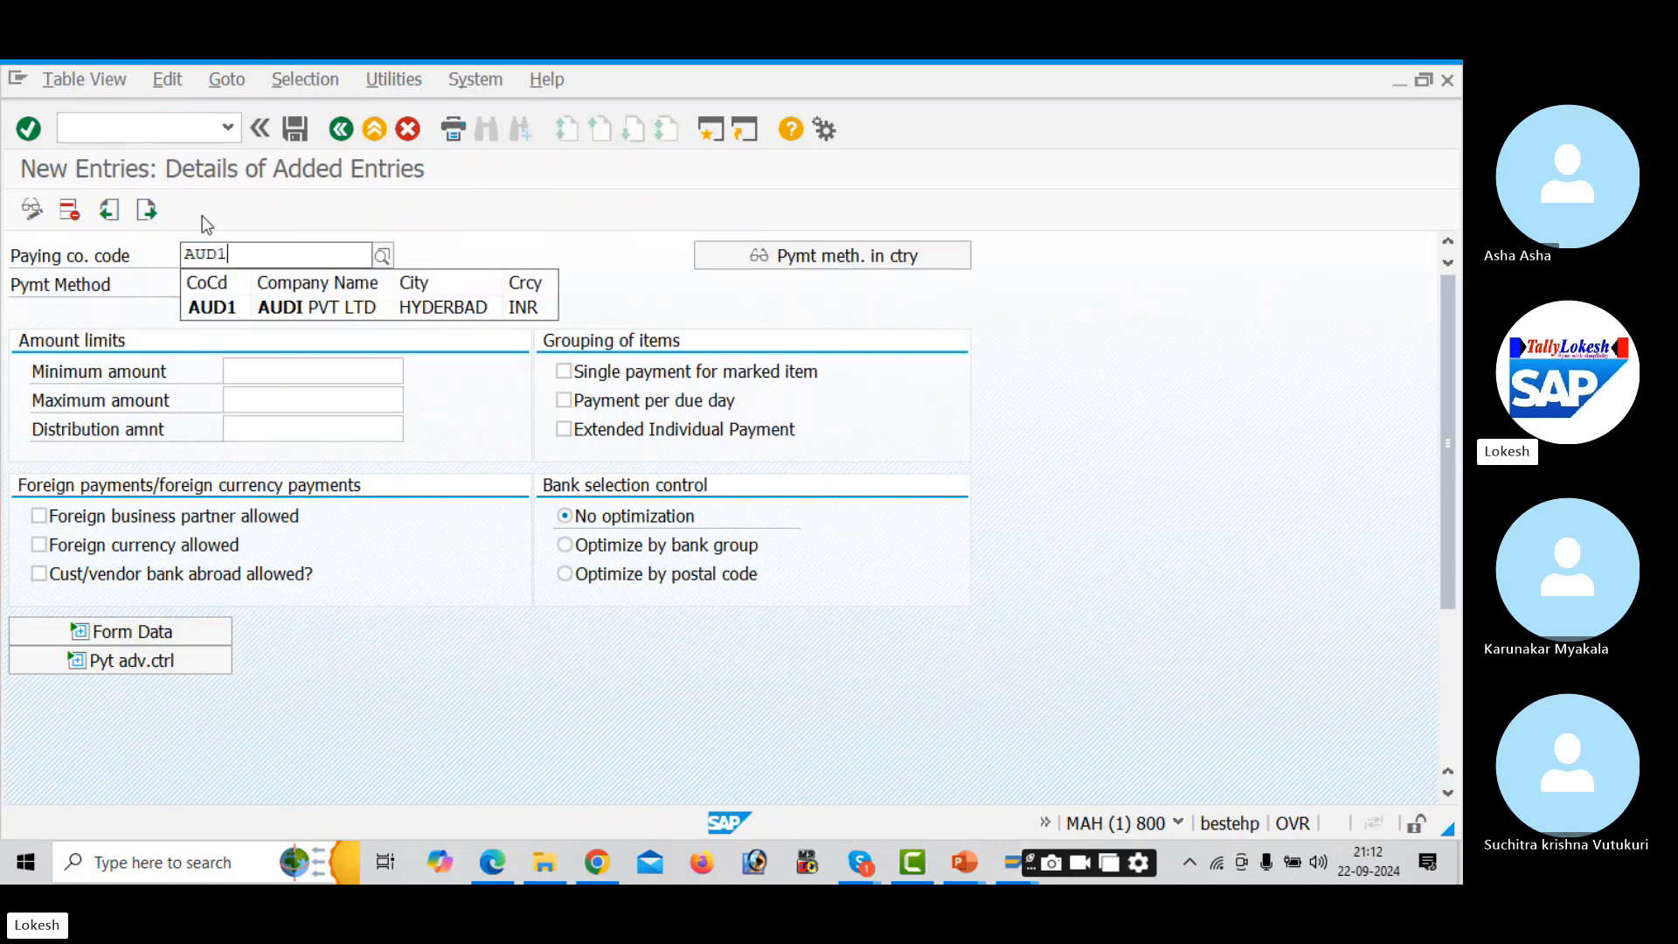
key(Return)
key(Tab)
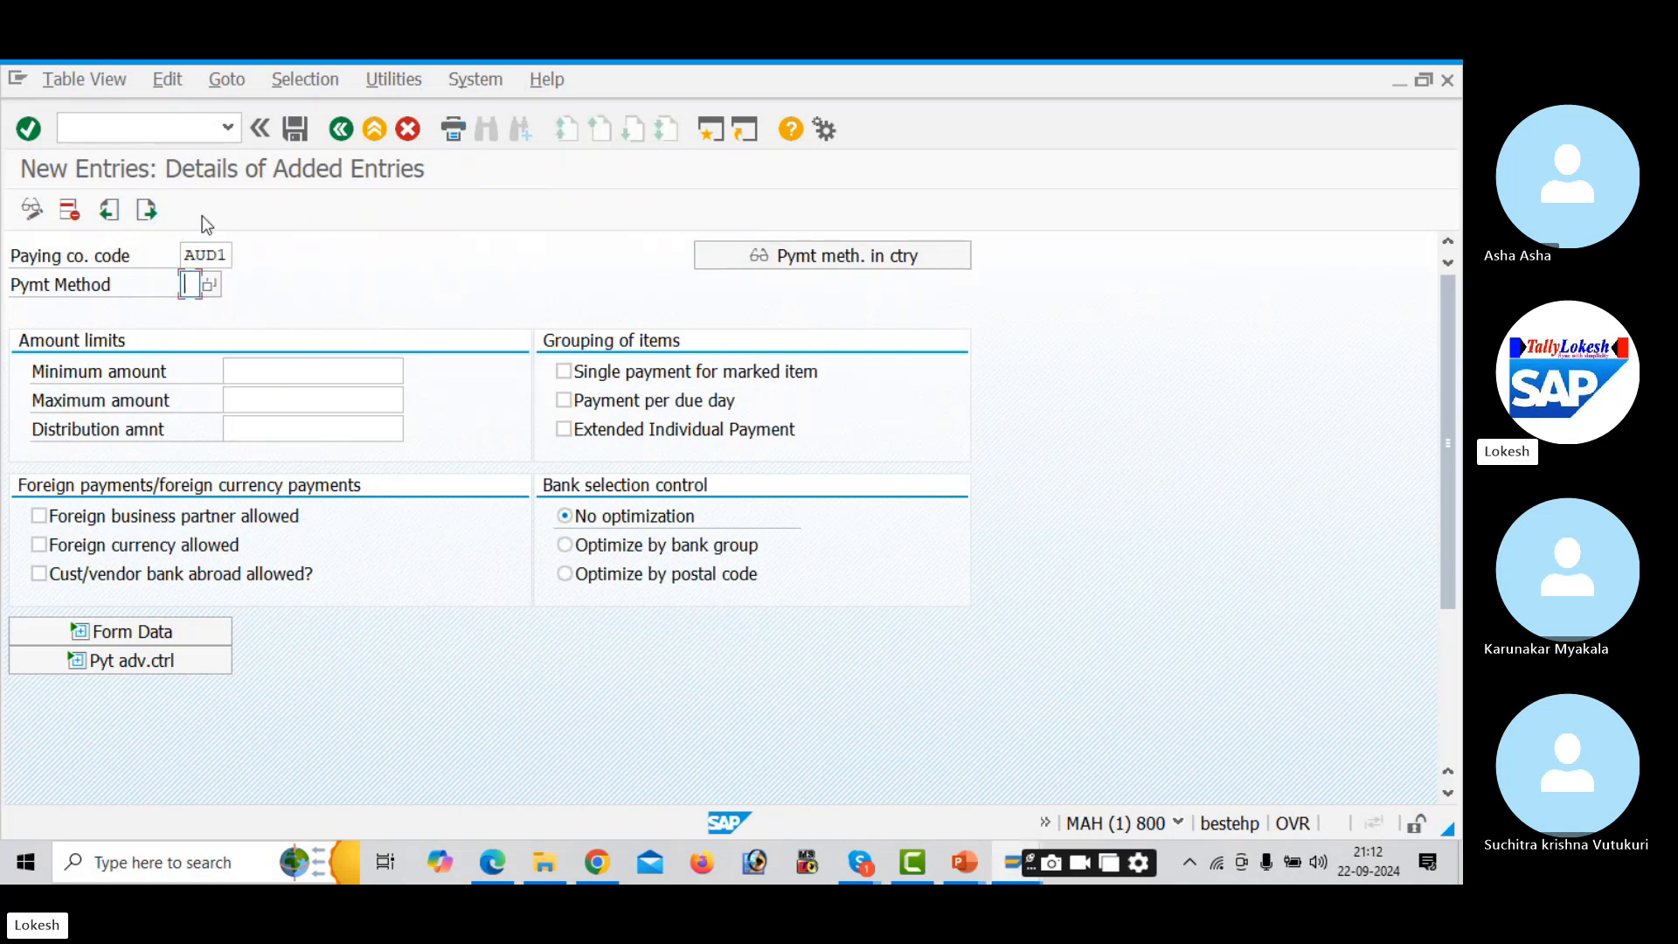
key(Down)
key(Return)
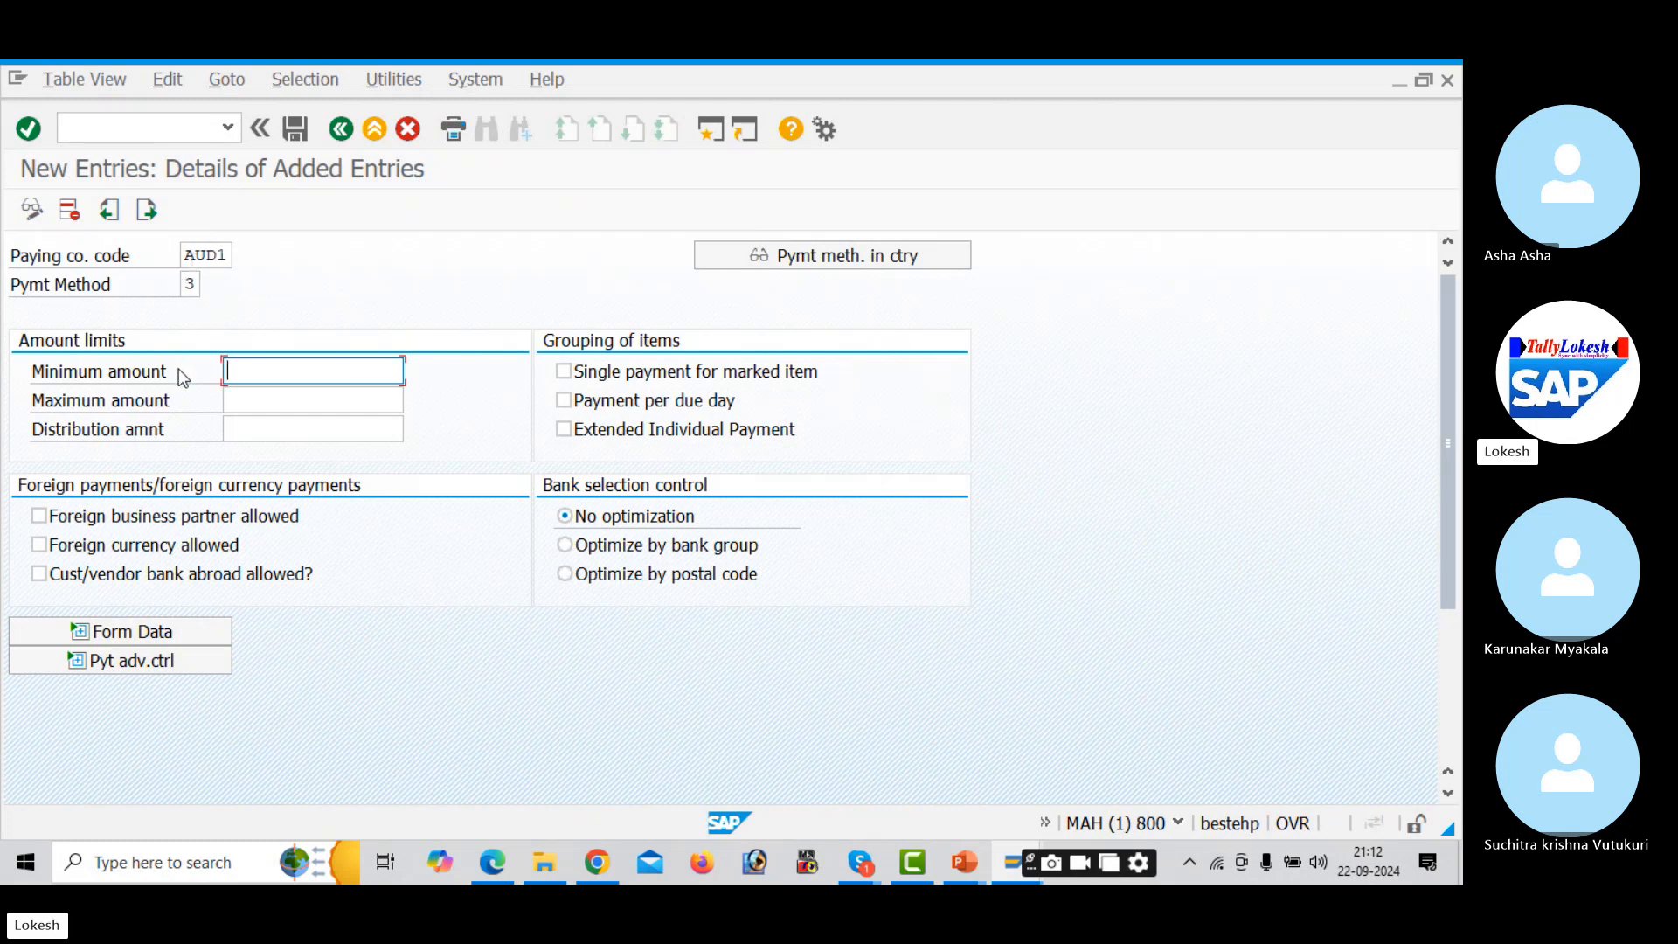
- Set limits 1.000,0 to 99.999.990,0 INR and allow foreign partners, foreign currency and bank abroad
text(1)
key(Down)
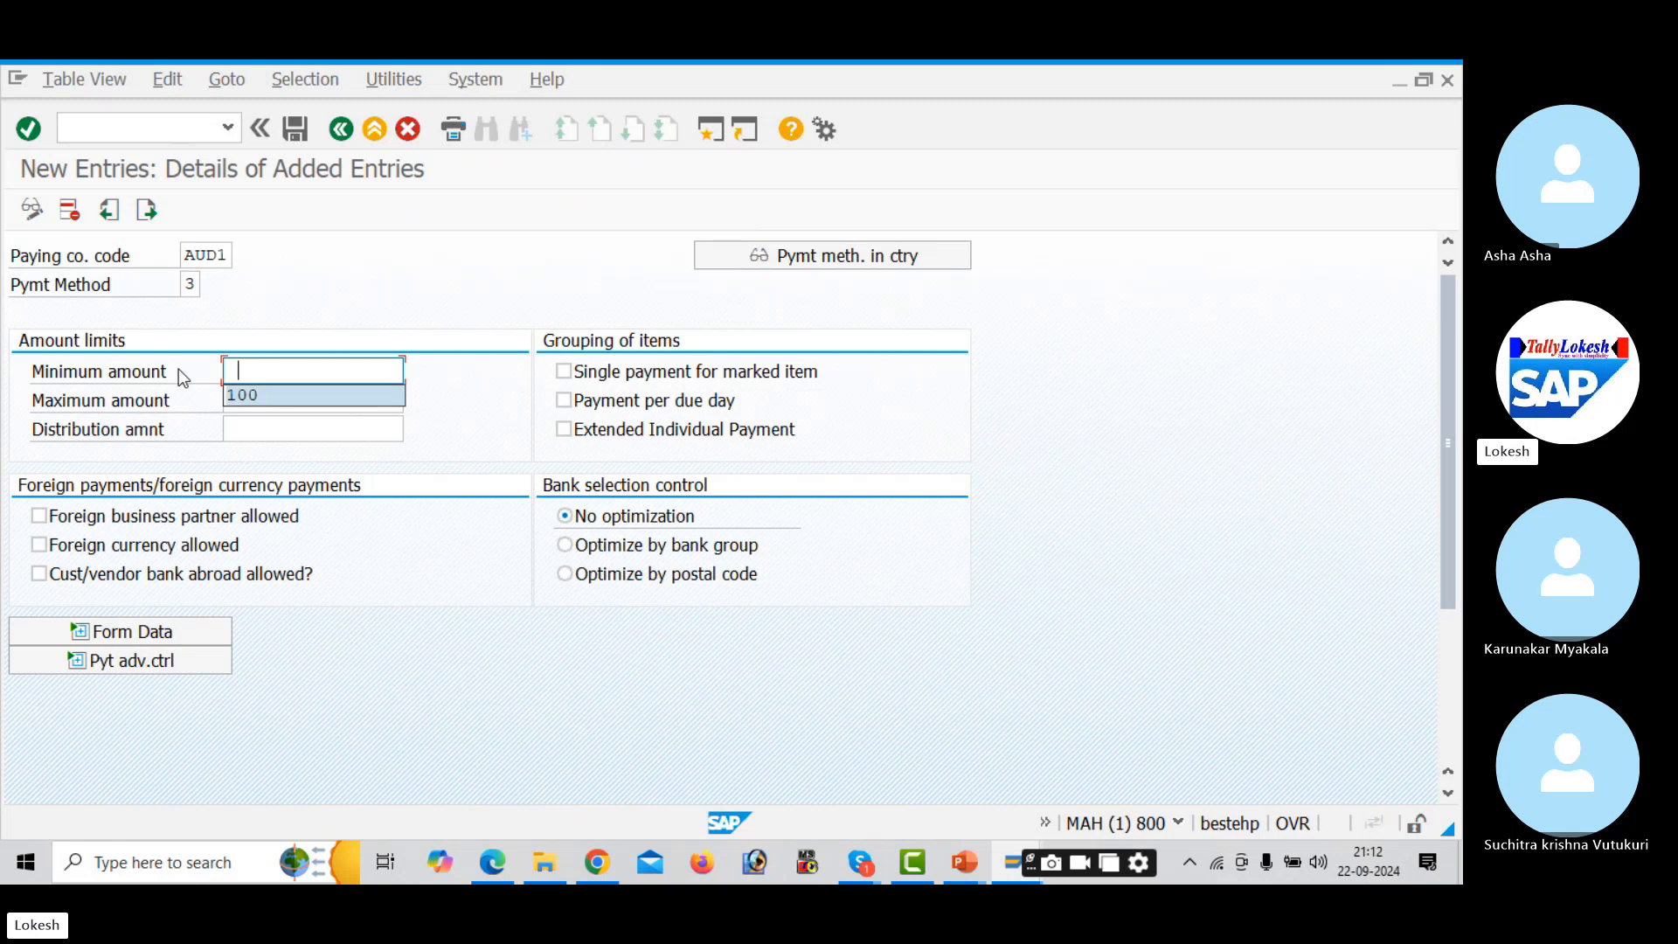
key(Return)
key(Down)
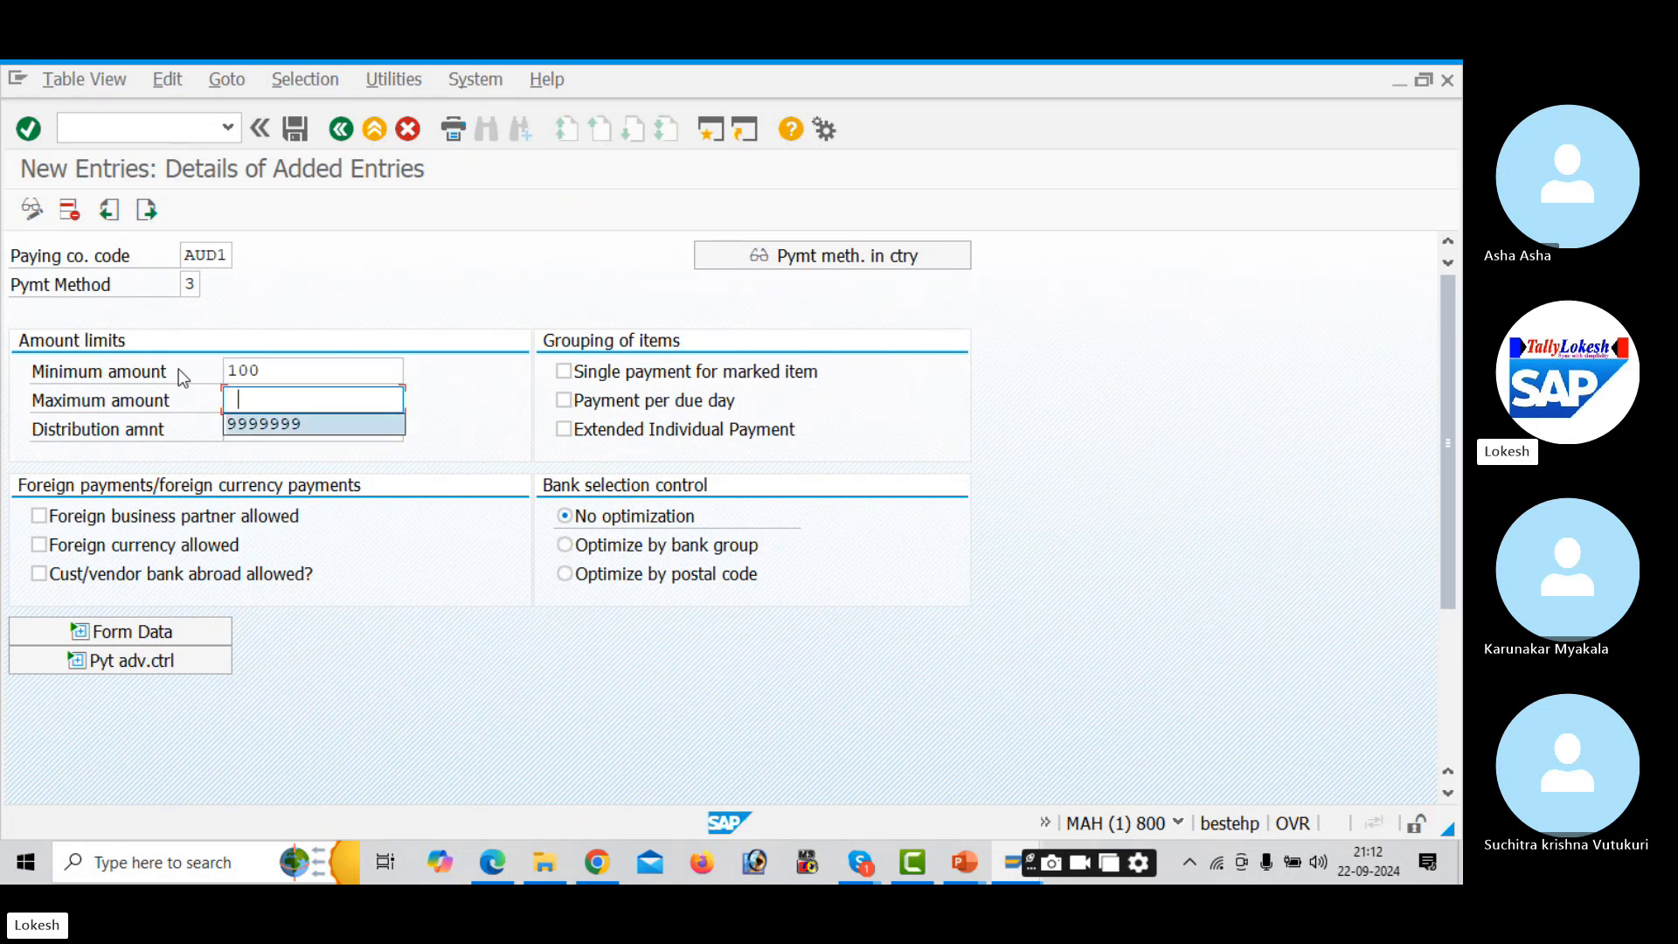
key(Return)
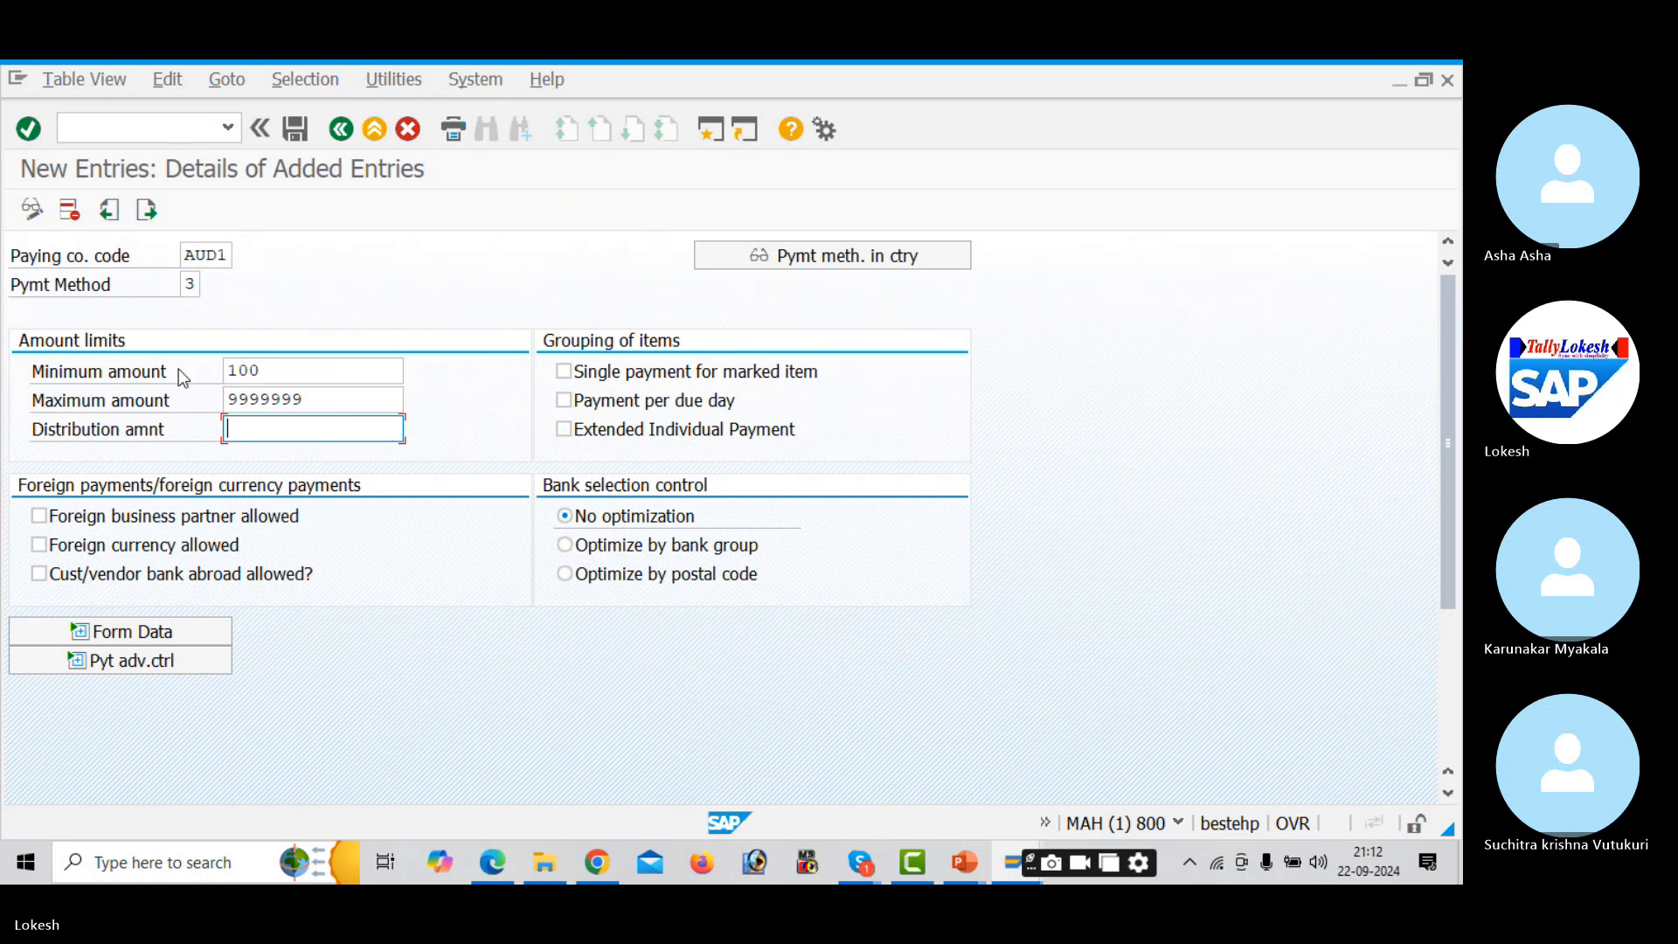
click(39, 515)
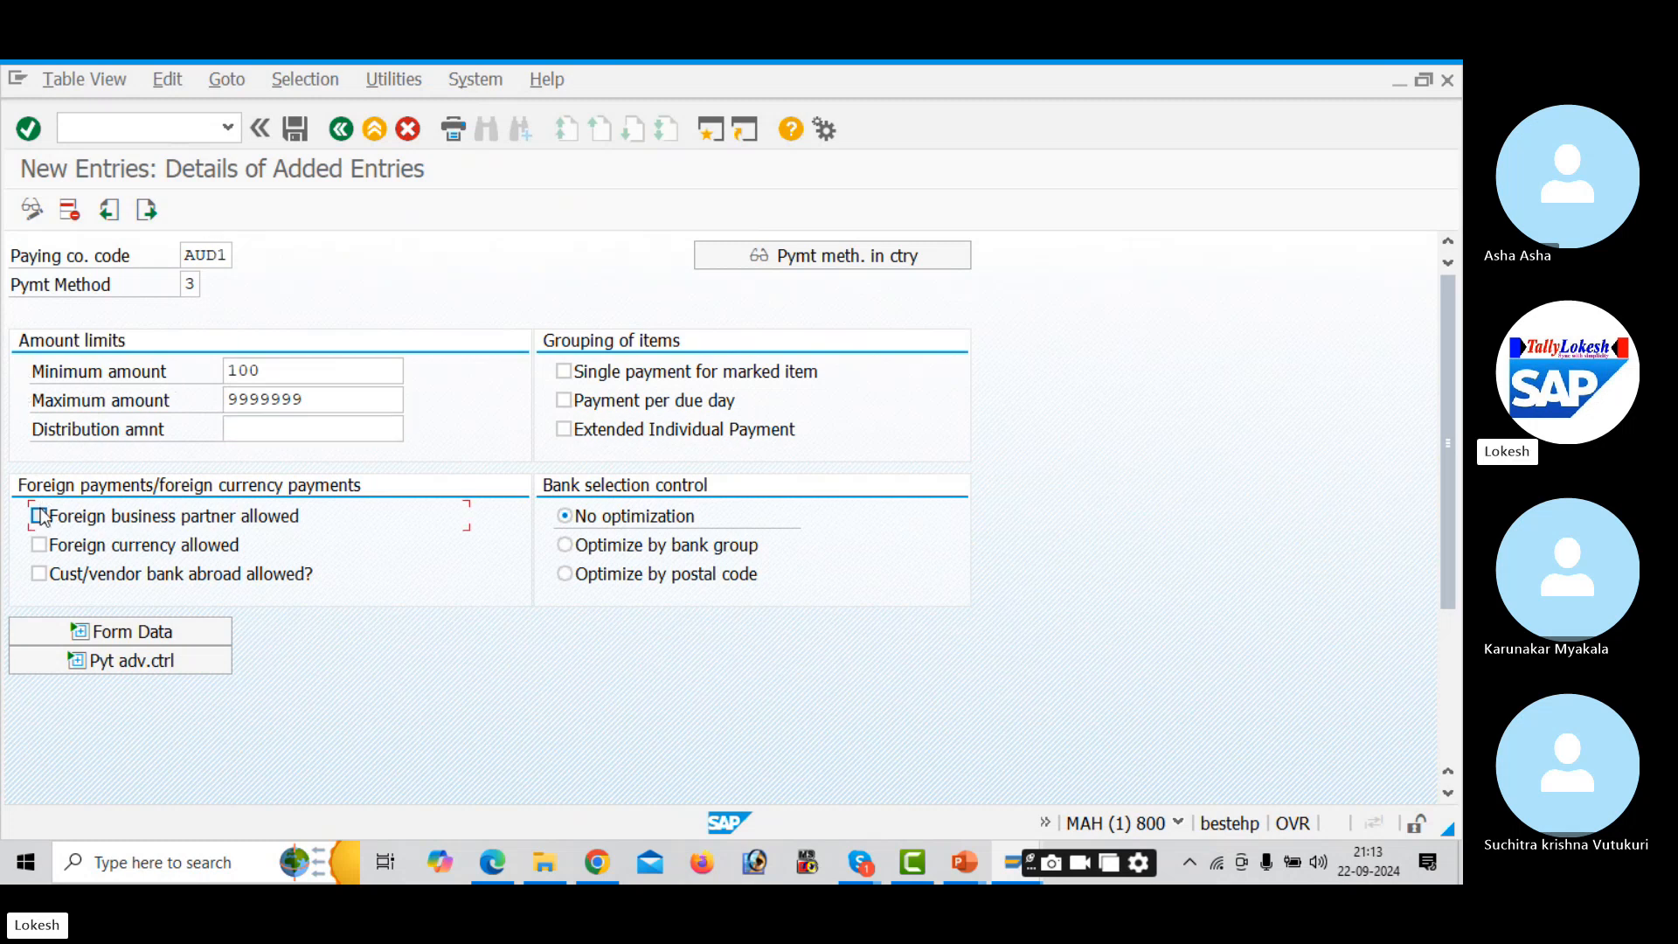
click(38, 544)
key(Return)
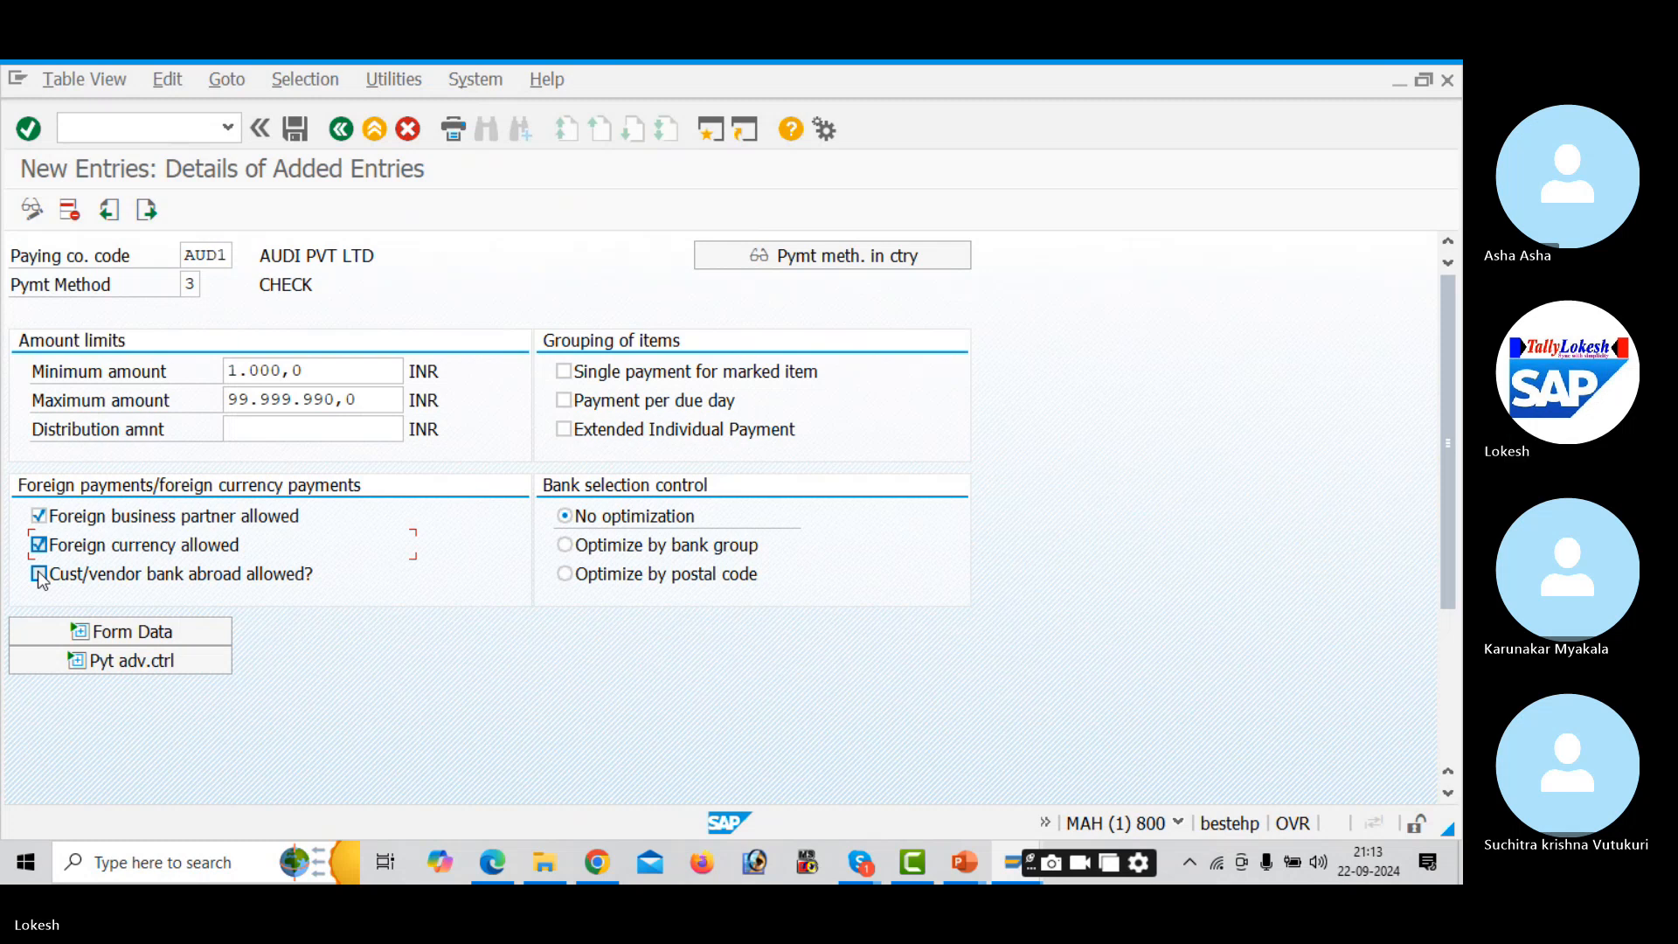
click(39, 575)
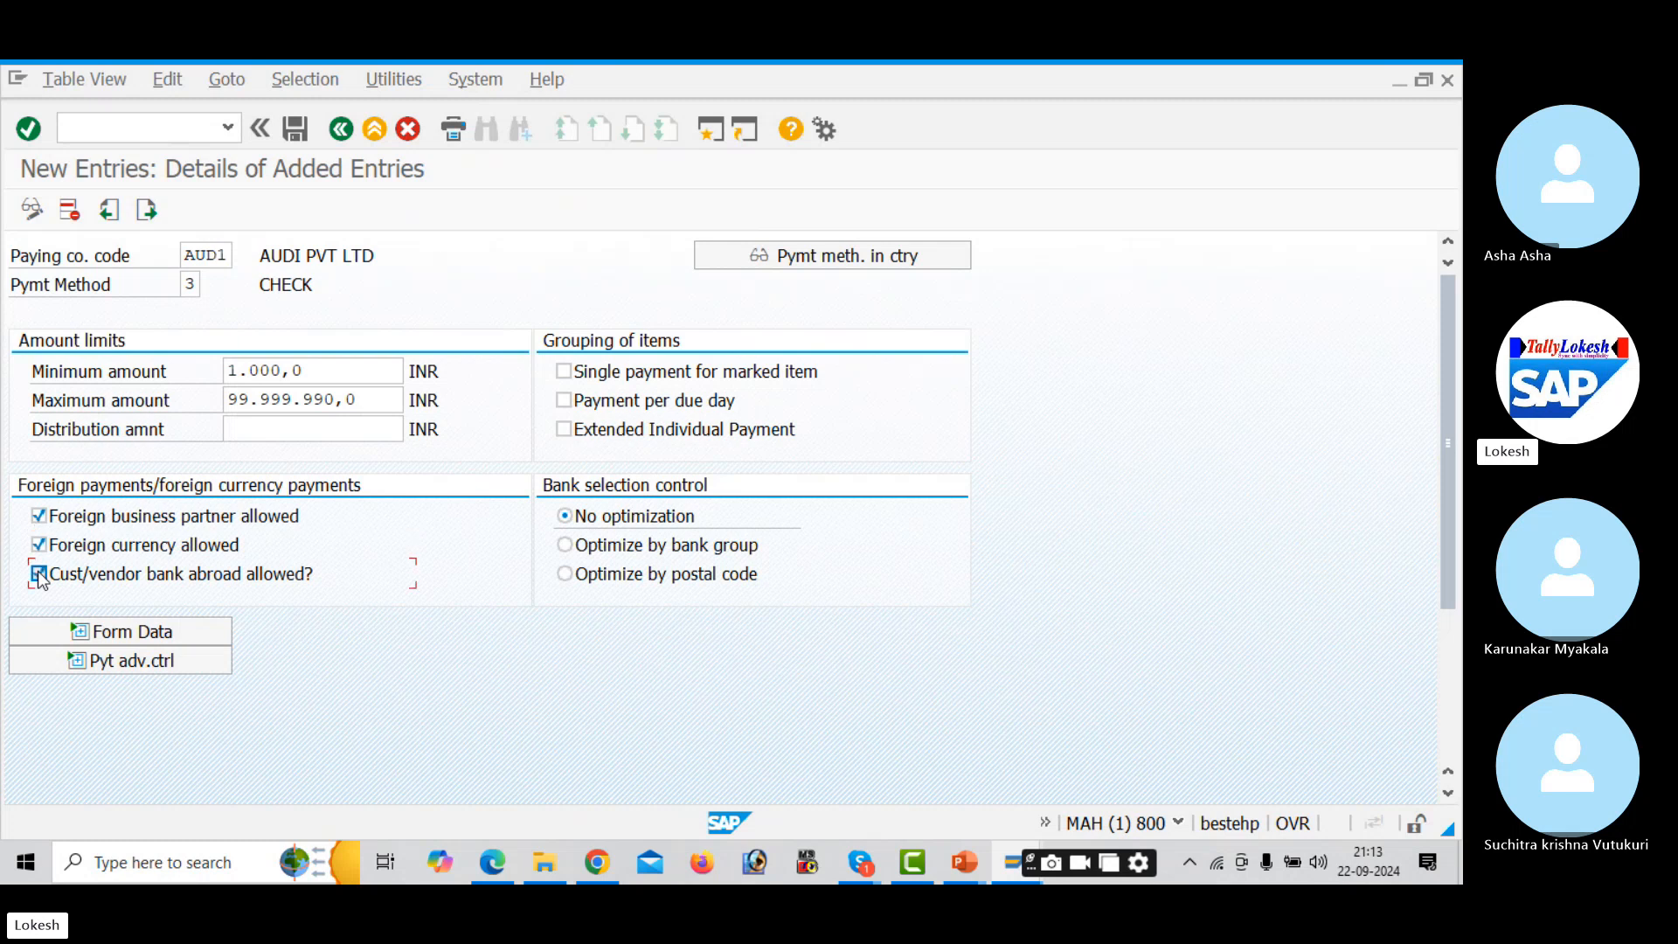
- Set the payment medium form to F110_PRENUM_CHCK and allow customer/vendor banks abroad
click(147, 631)
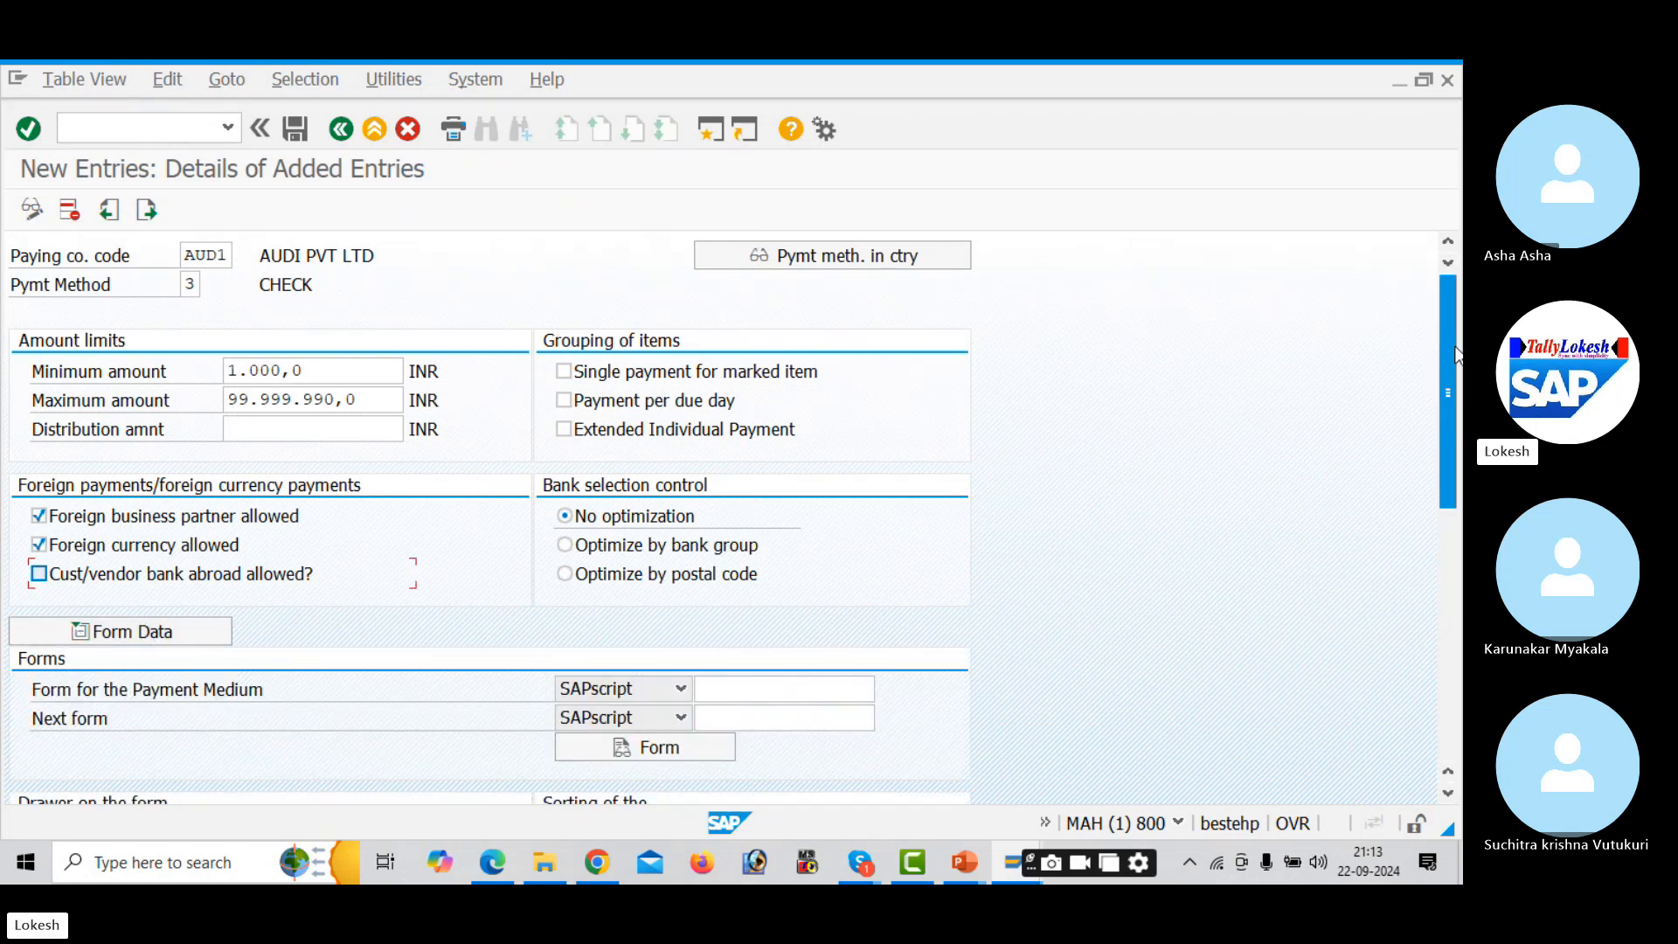
scroll(1458, 388, down, 1)
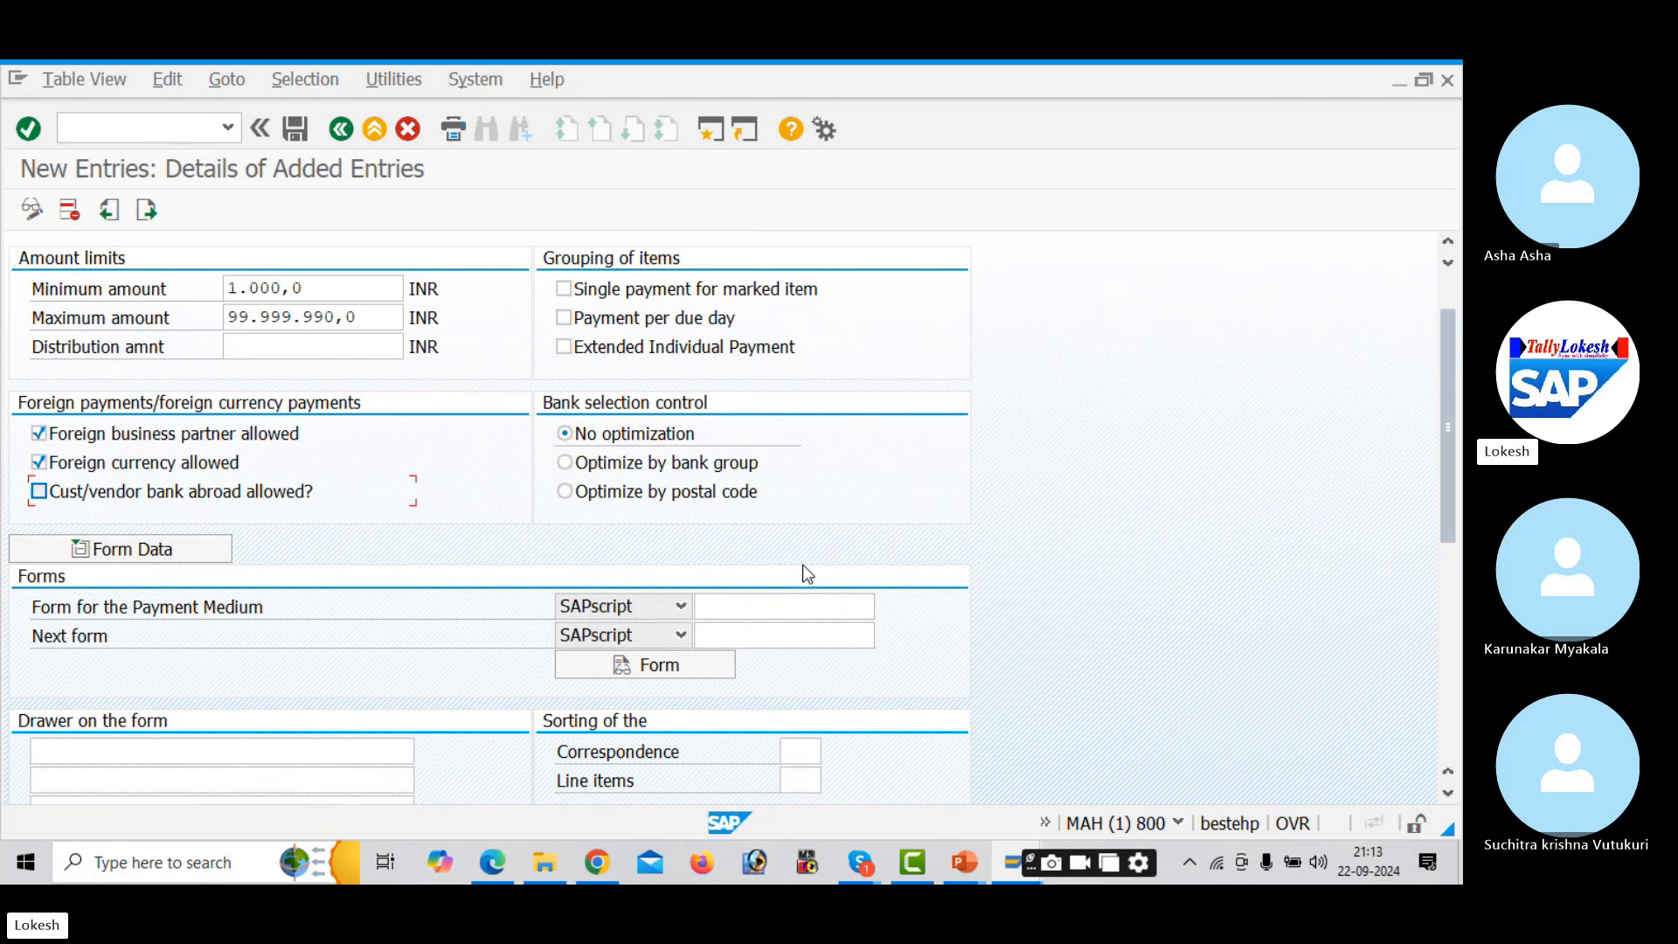
click(796, 606)
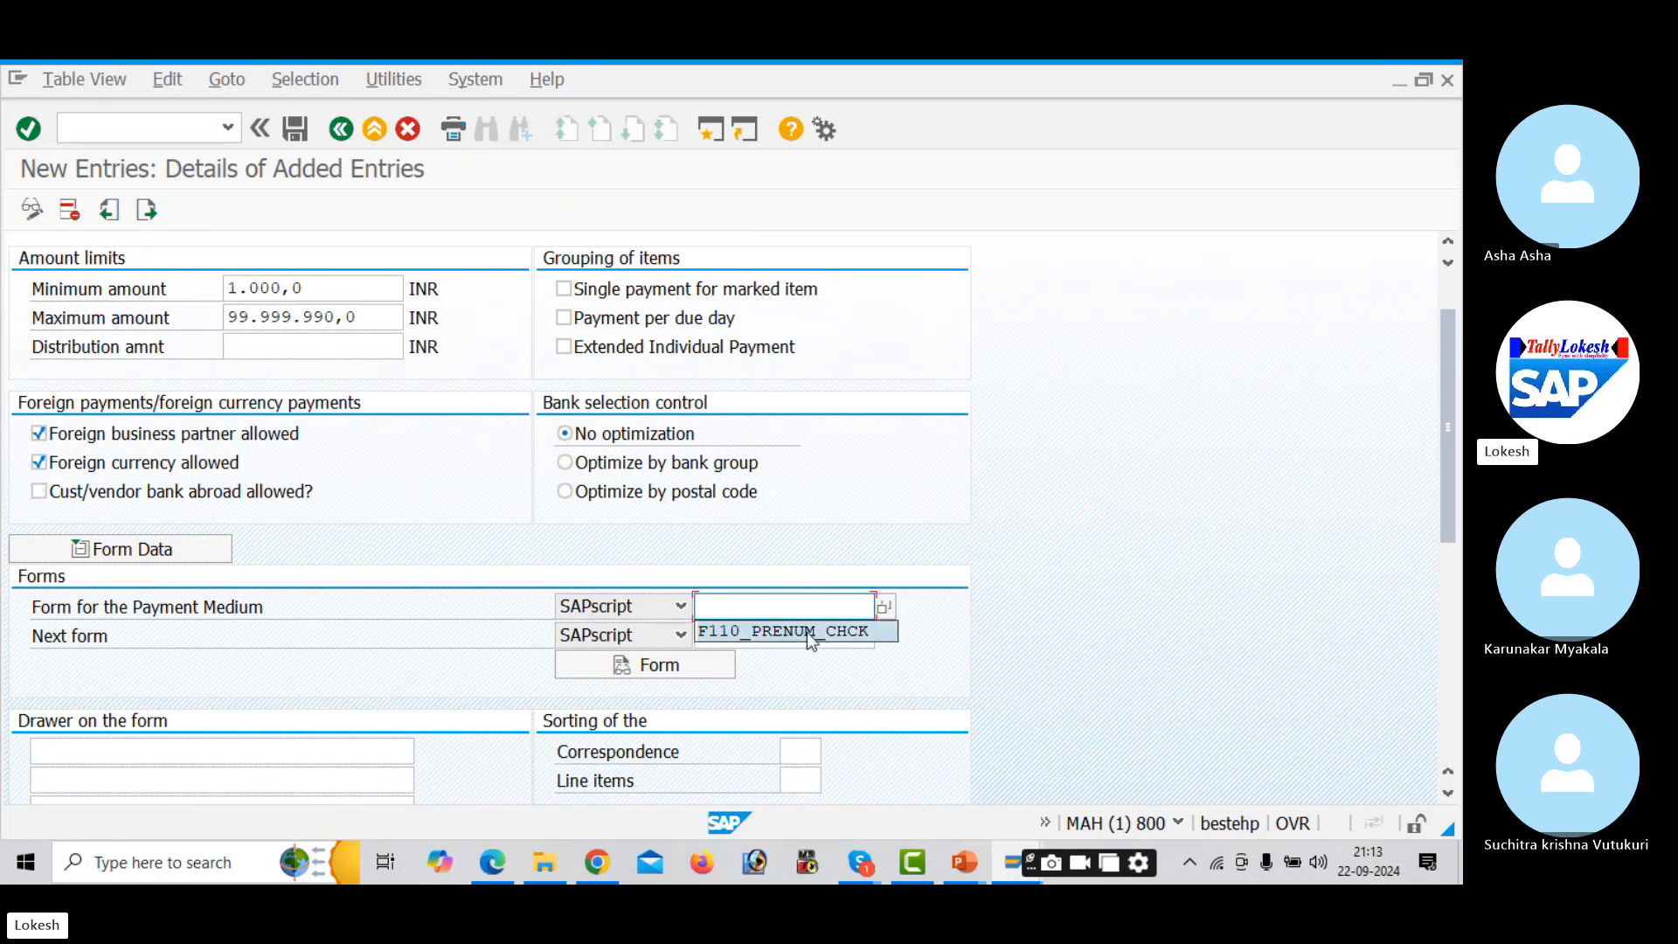
click(809, 631)
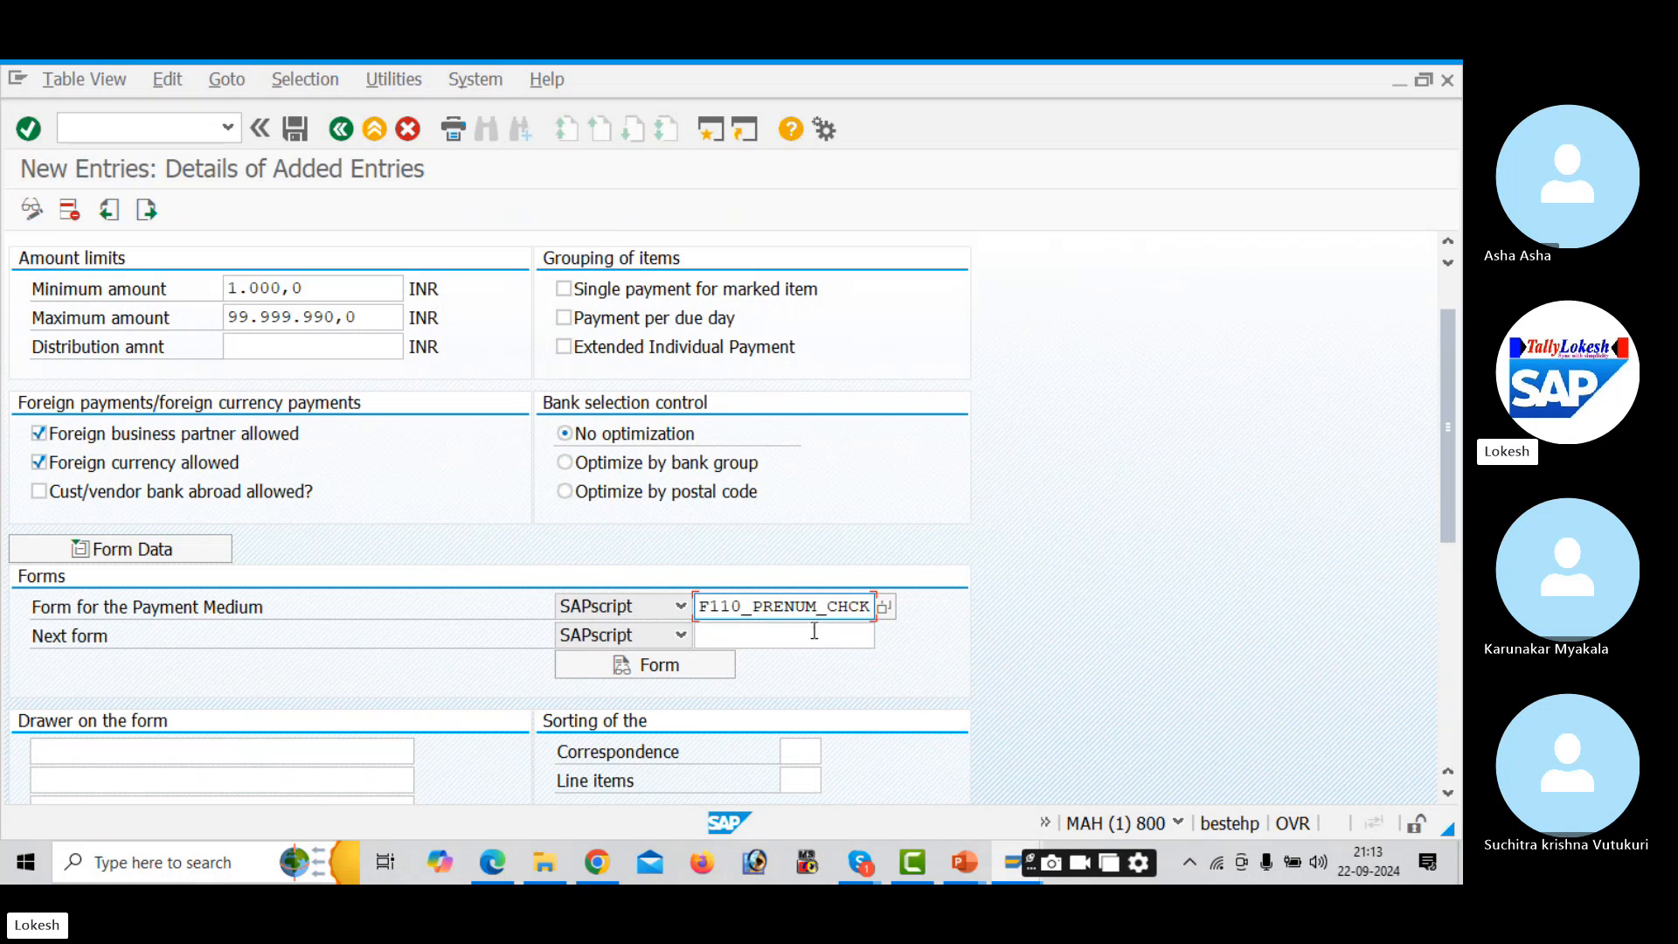
click(814, 631)
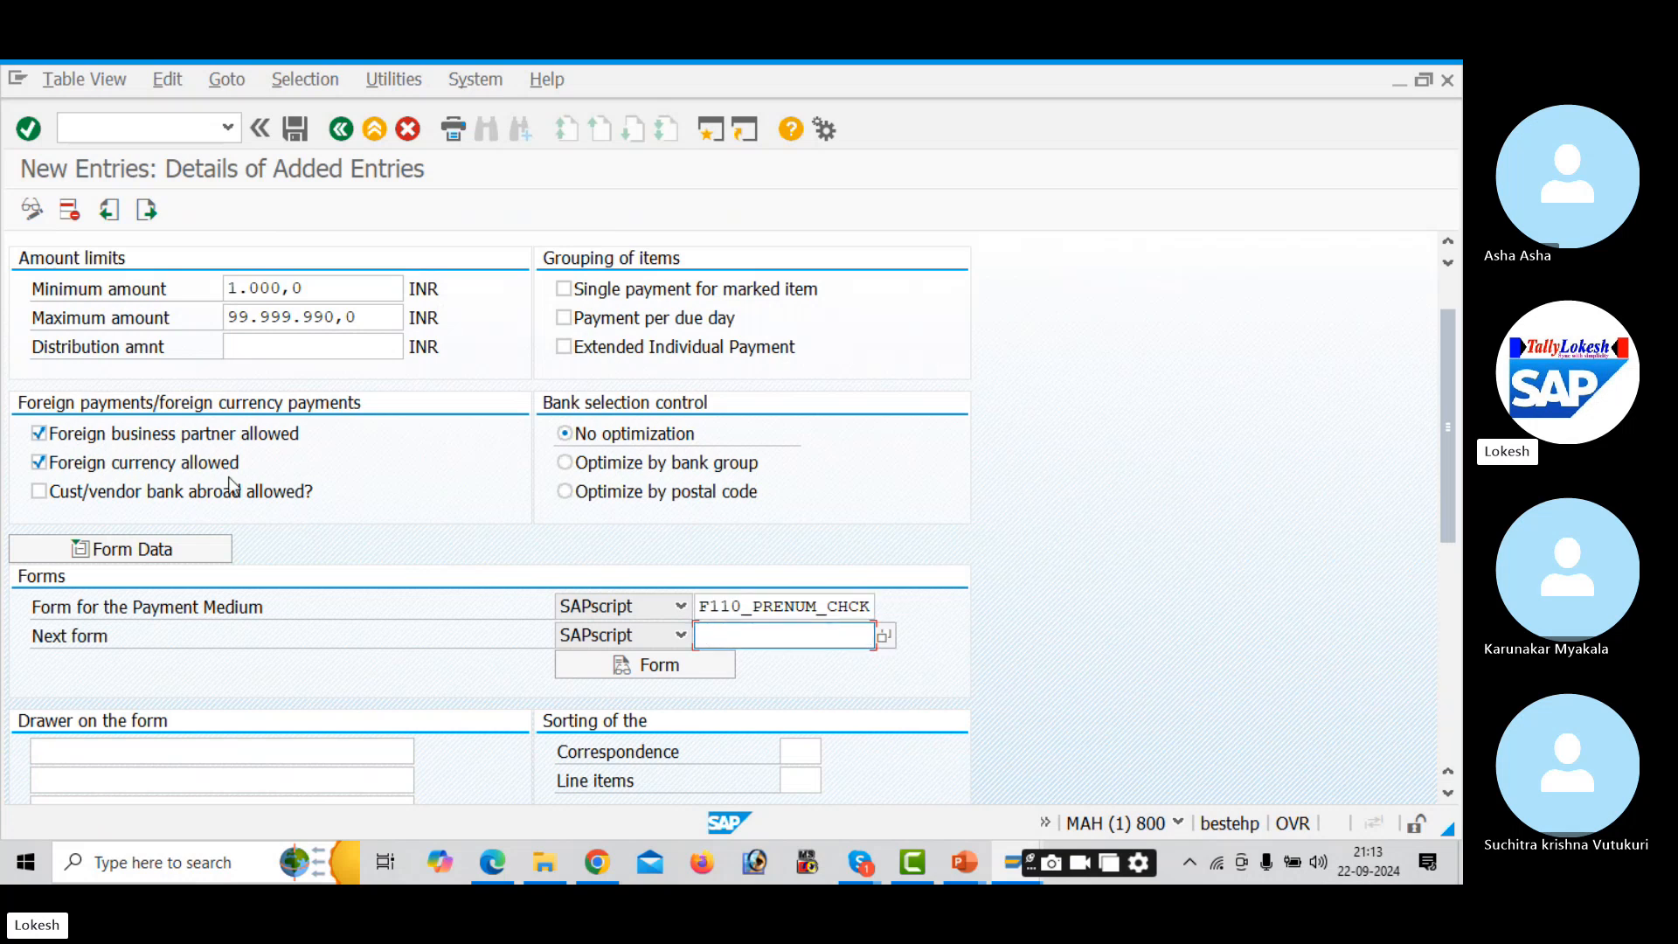
click(39, 492)
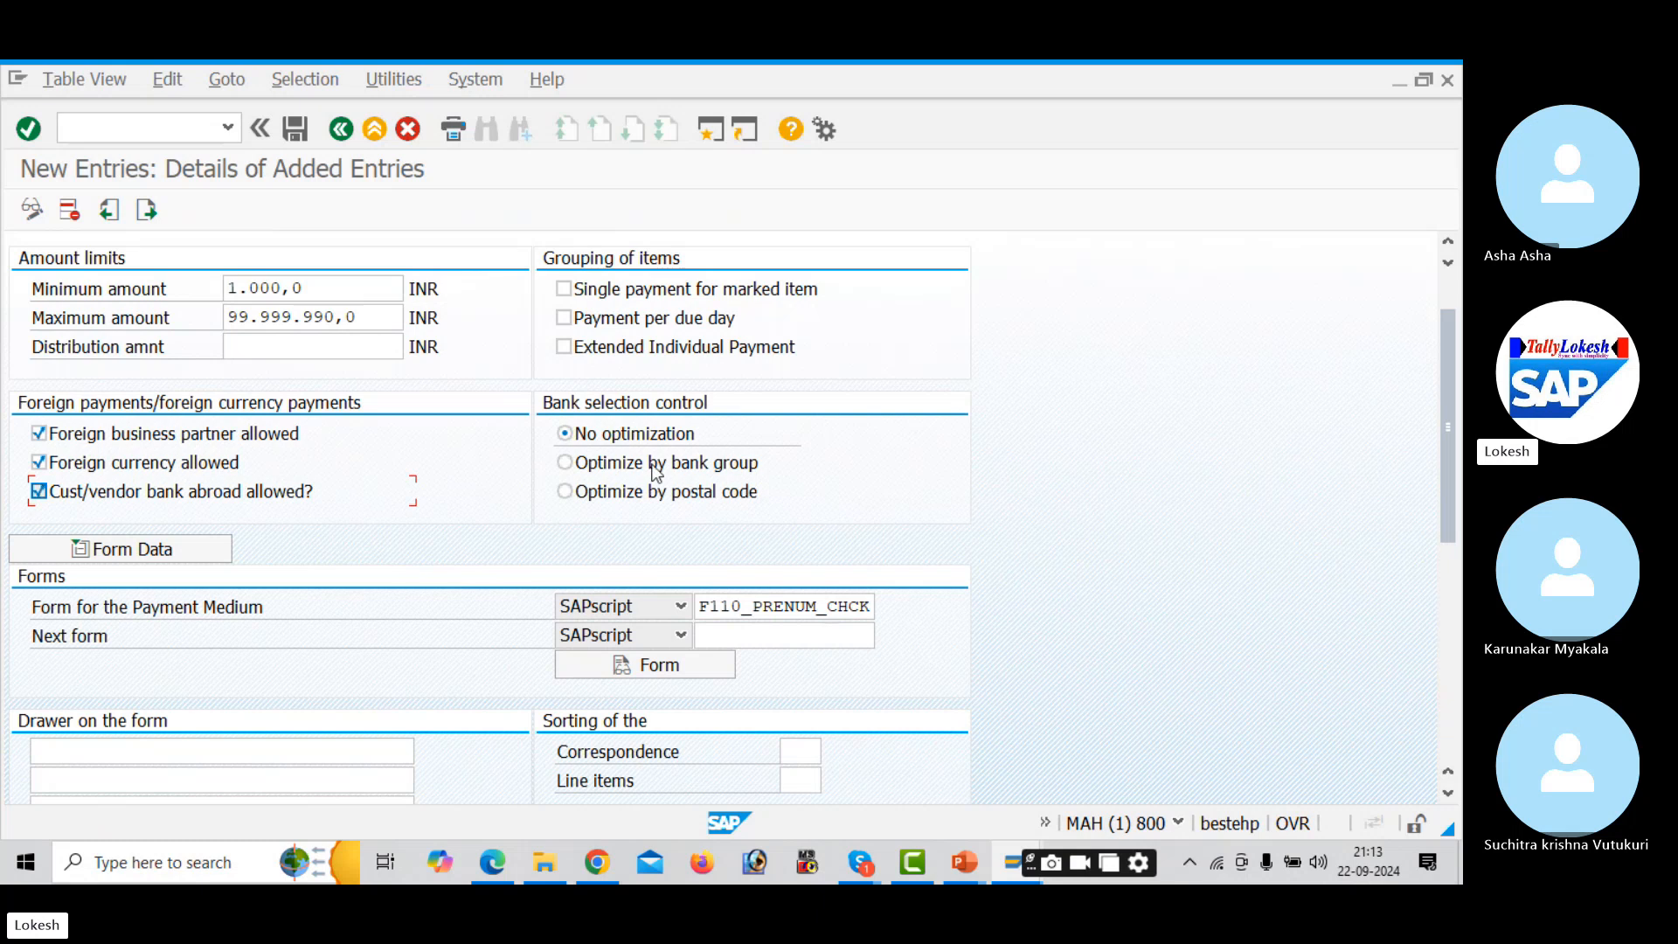
drag(1443, 488, 1449, 657)
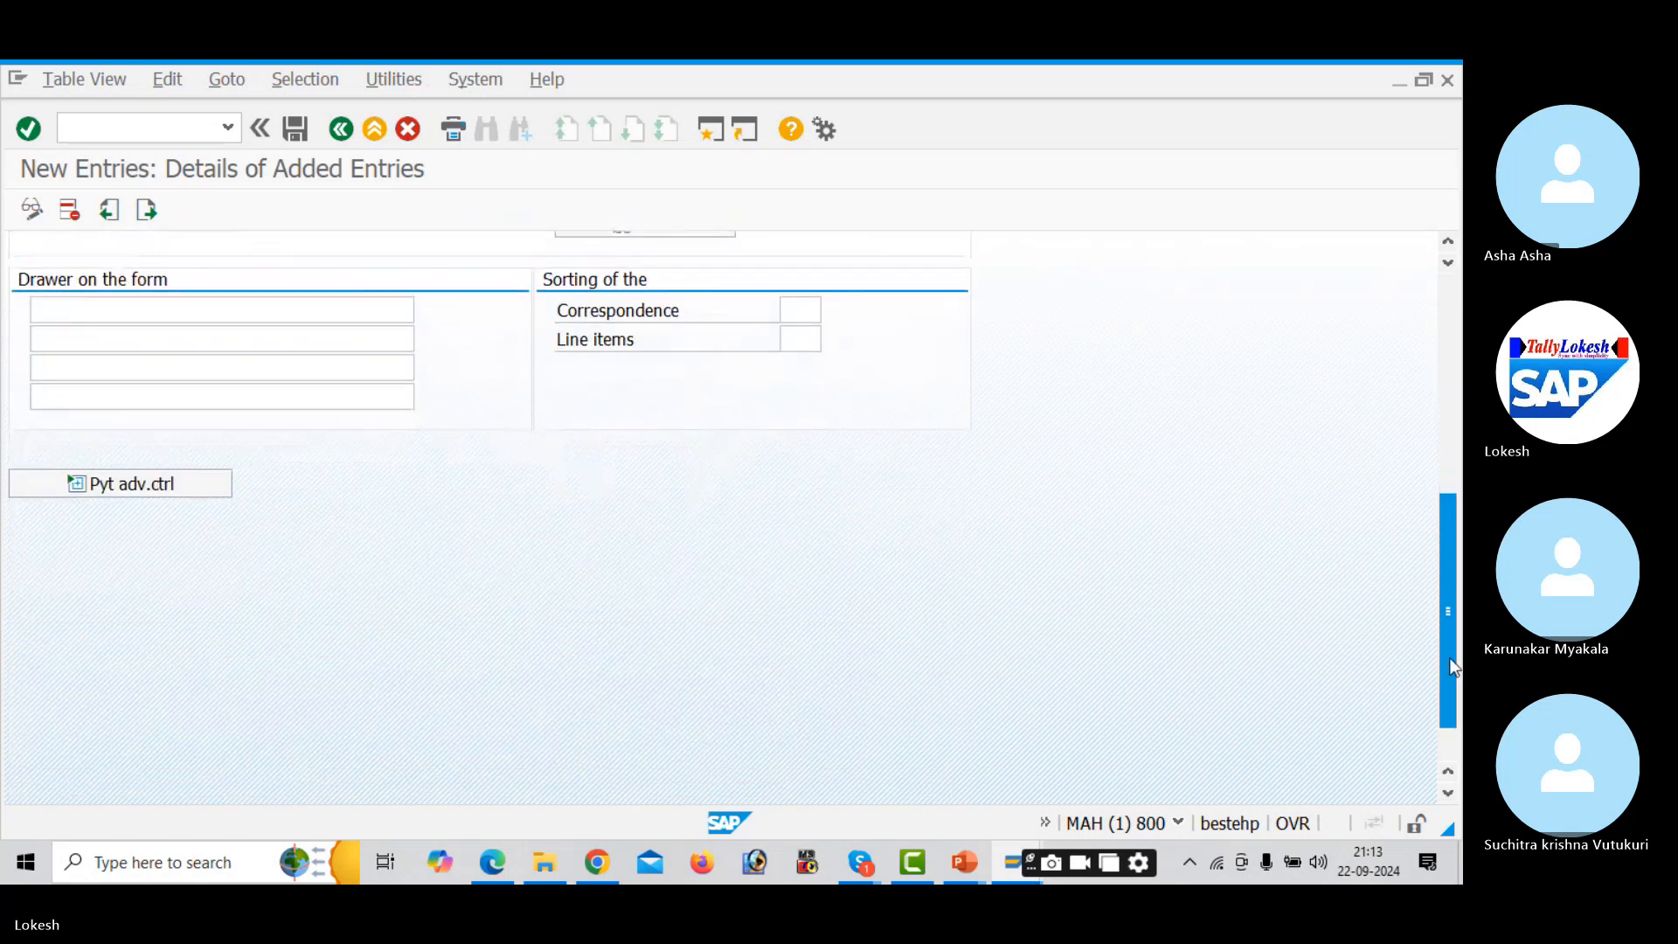
- Save the AUD1 method 3 entry under the customizing request and return to the overview
click(295, 129)
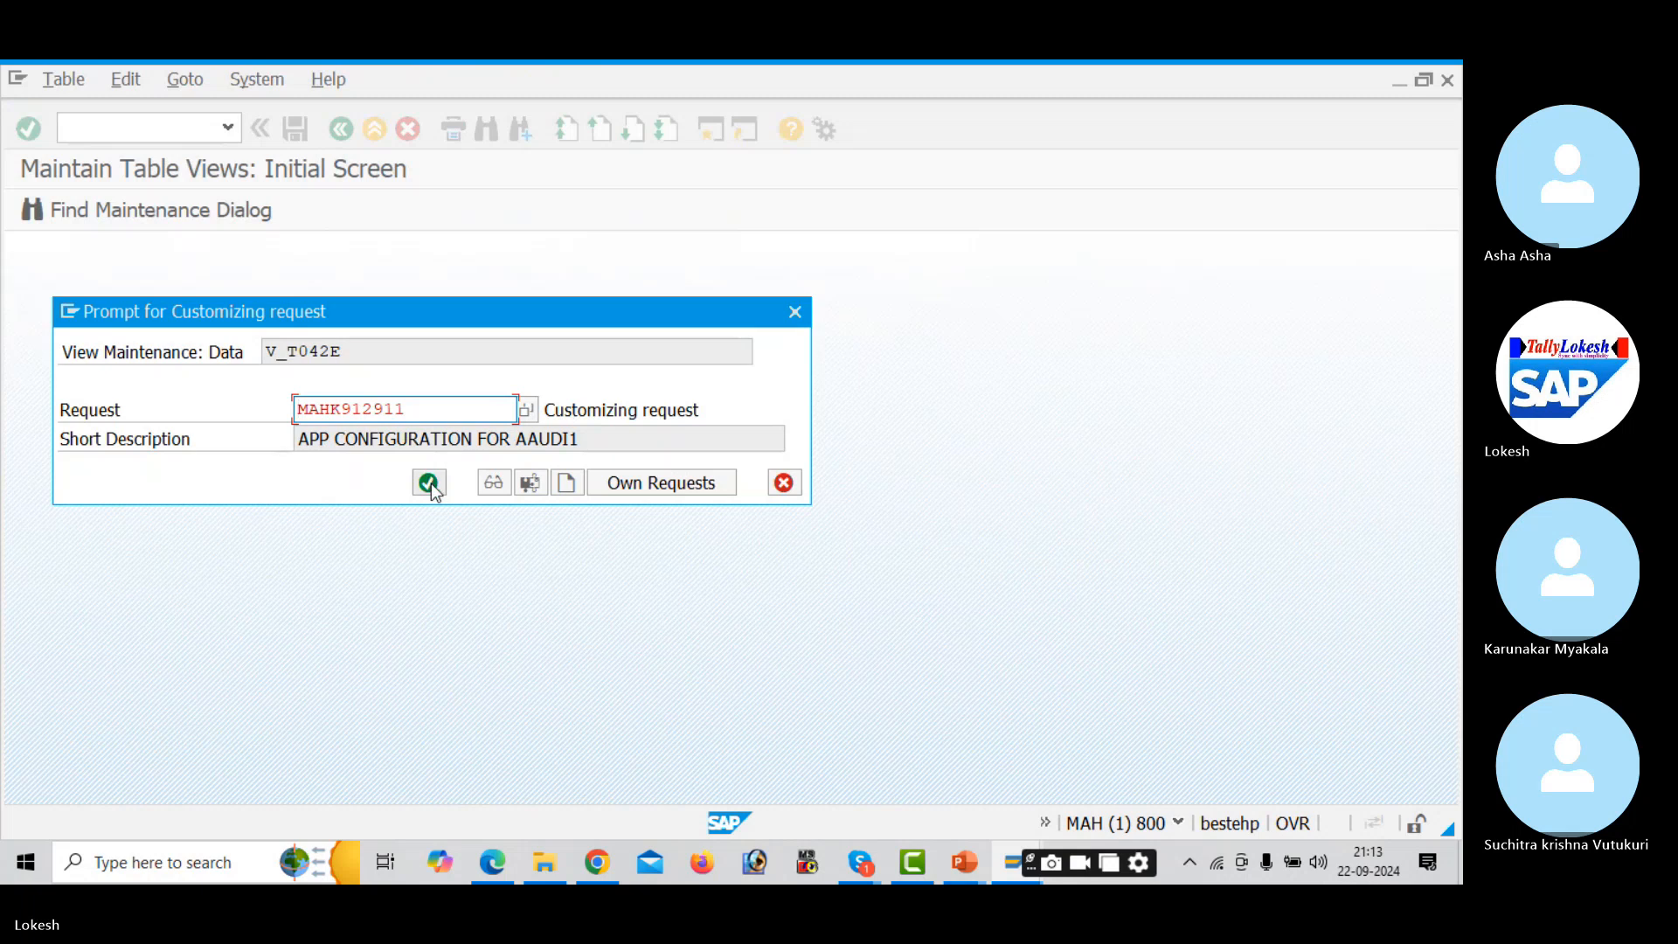
click(429, 484)
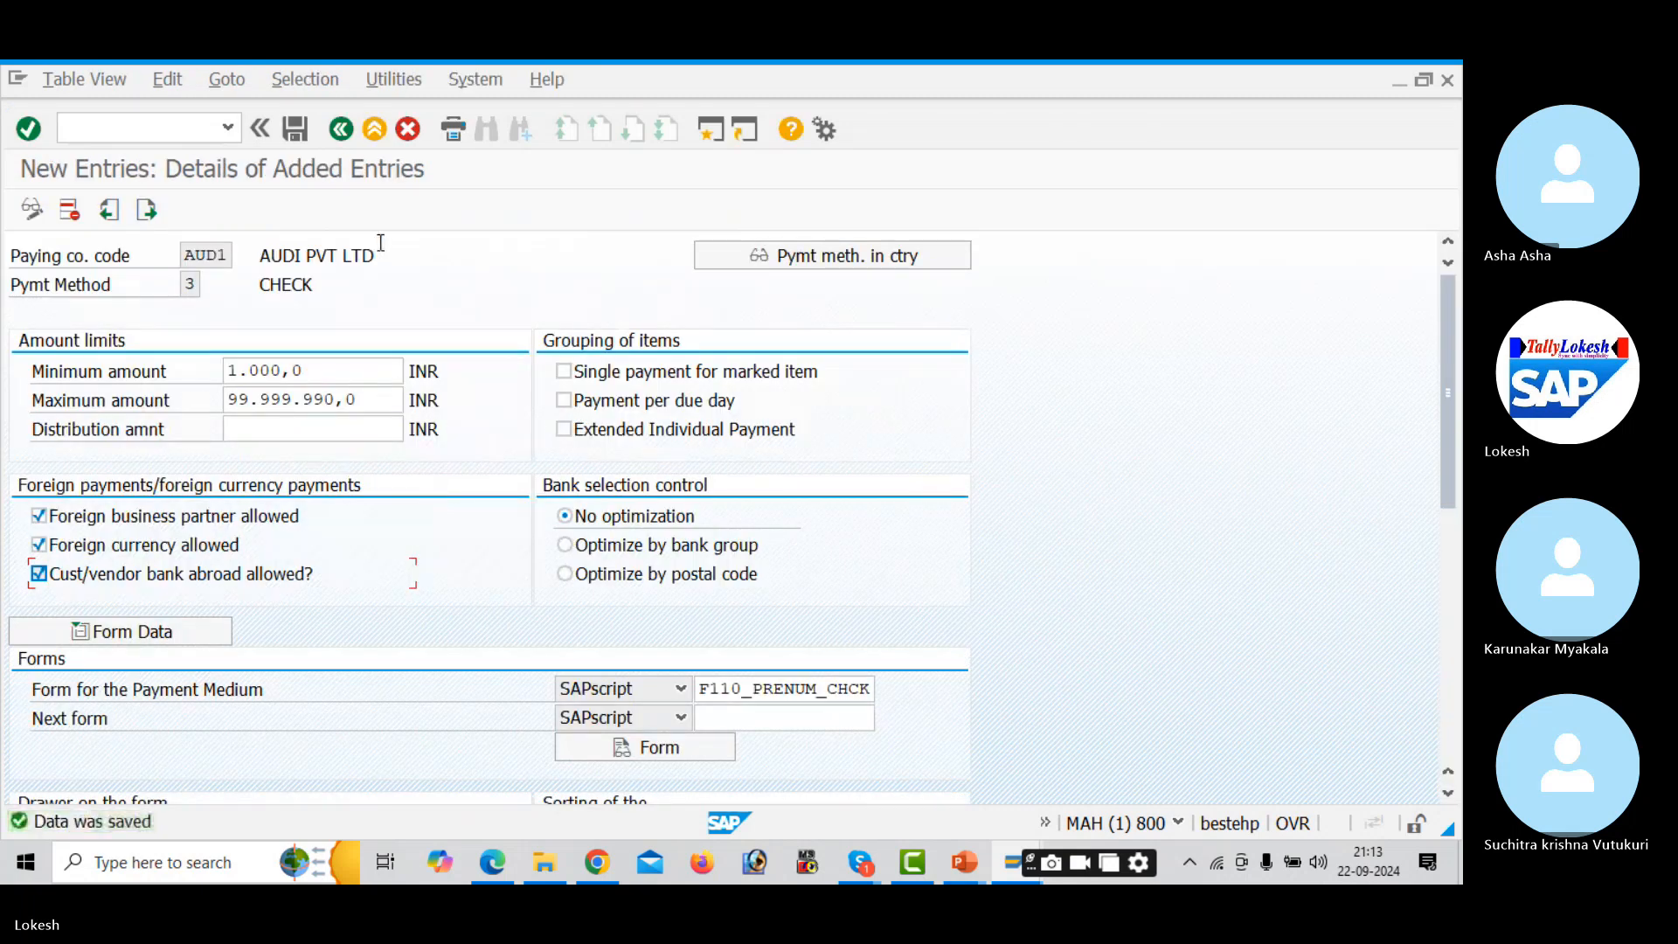
click(342, 129)
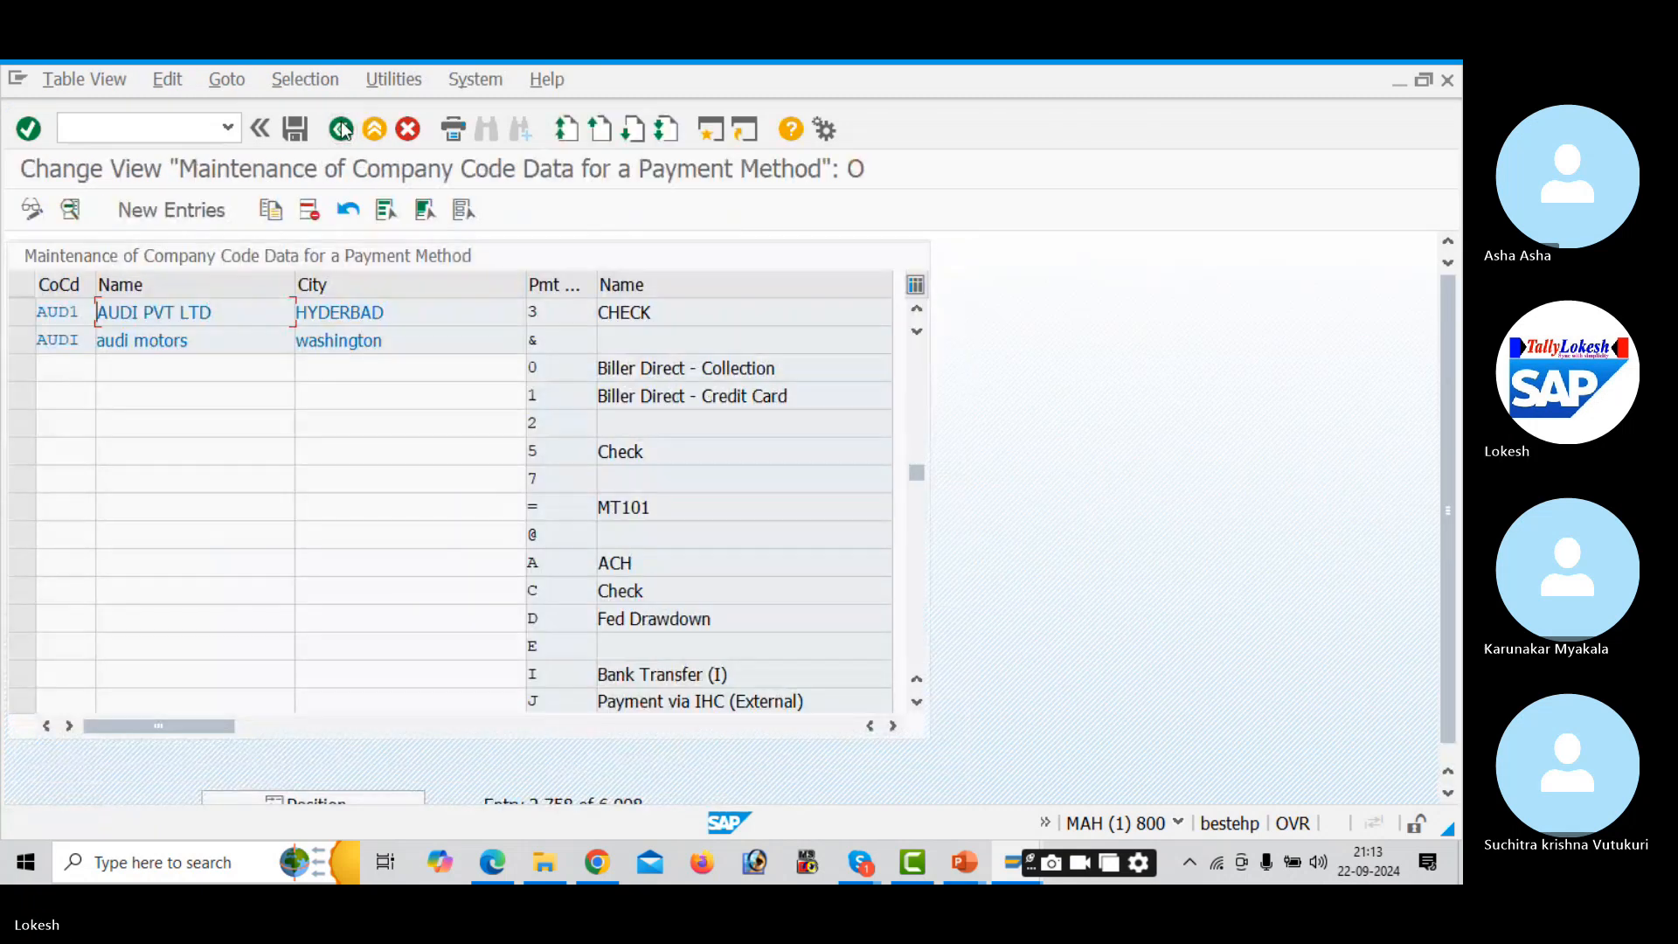
click(341, 129)
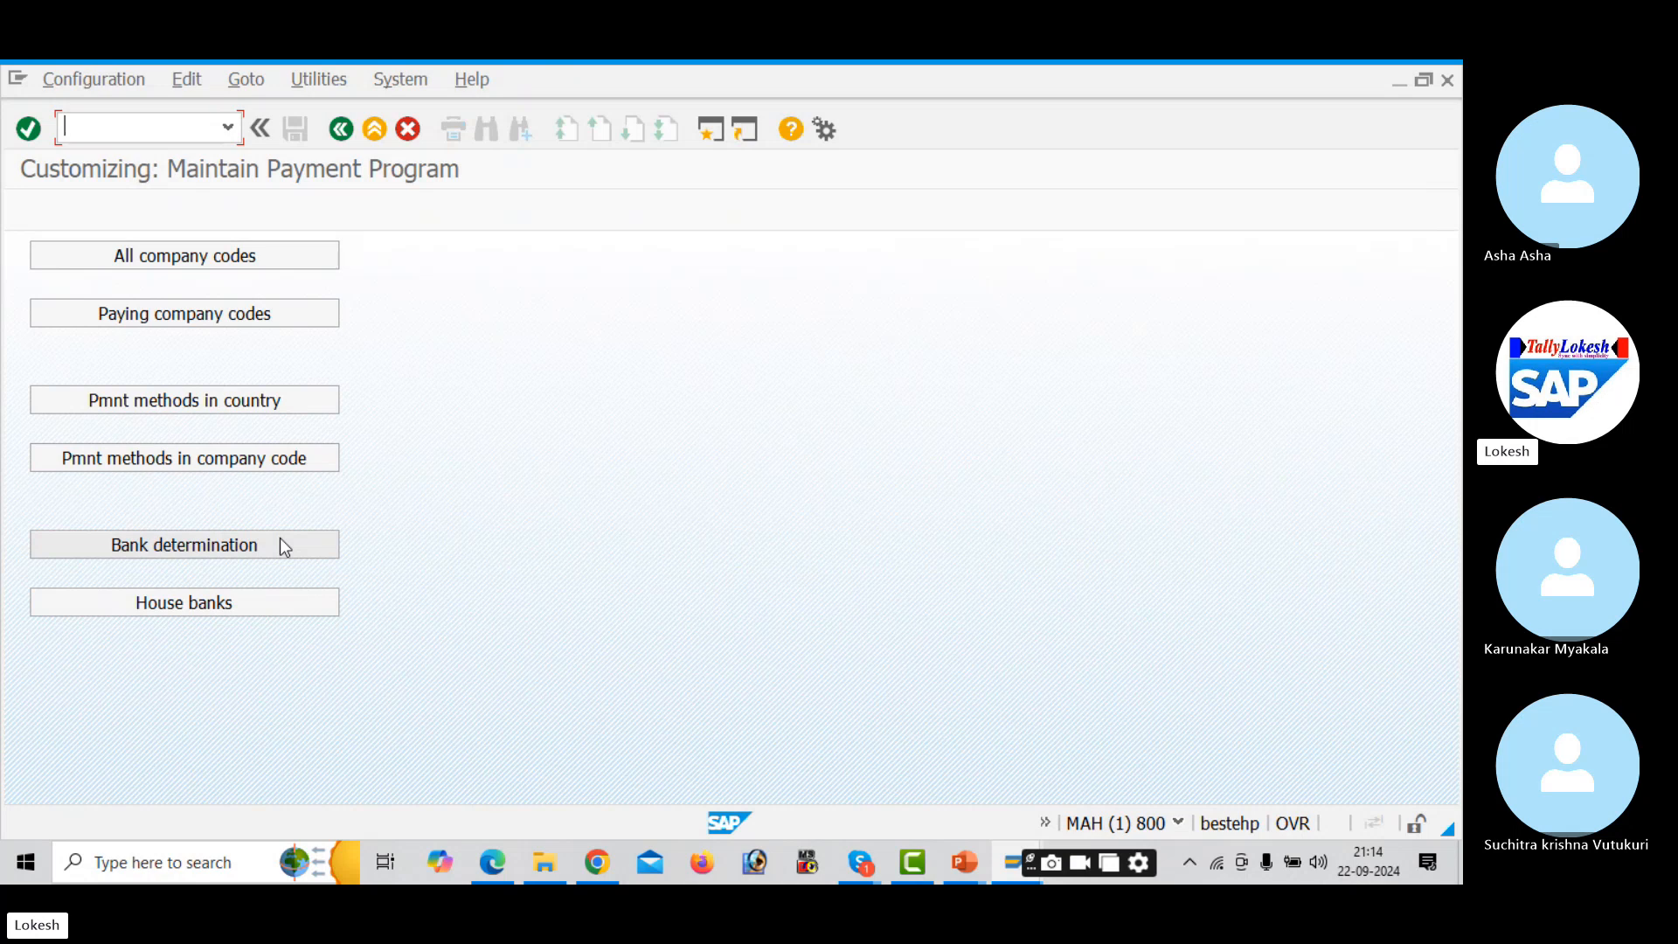
- Open house bank maintenance for company code AUD1
click(275, 601)
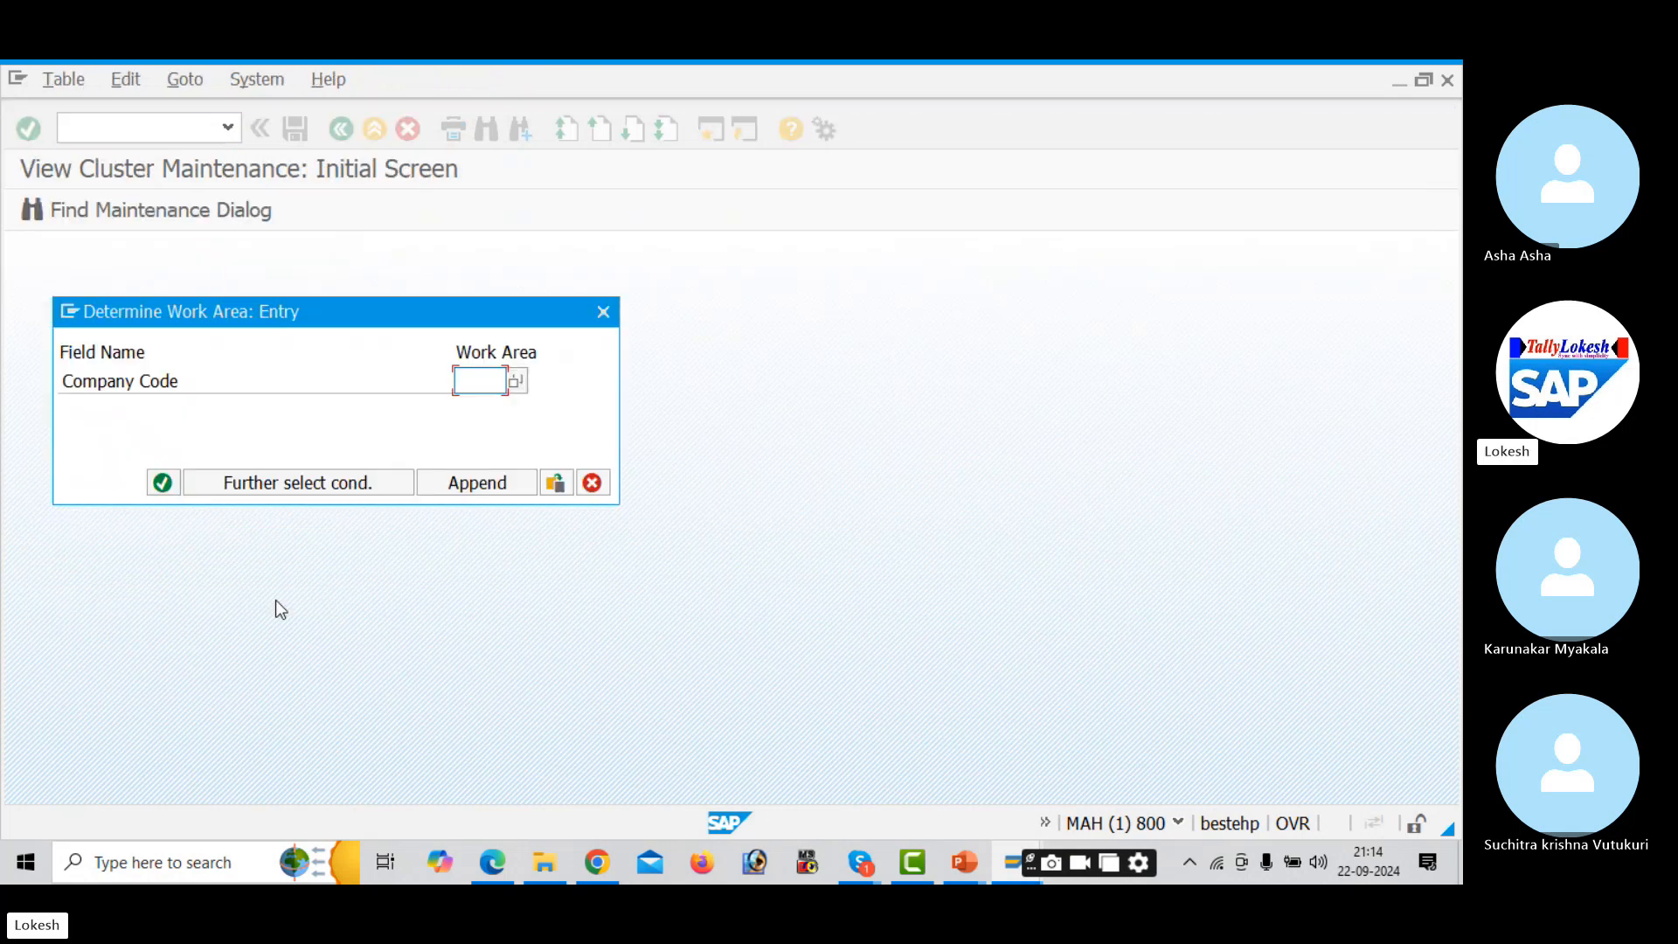
text(AUD1)
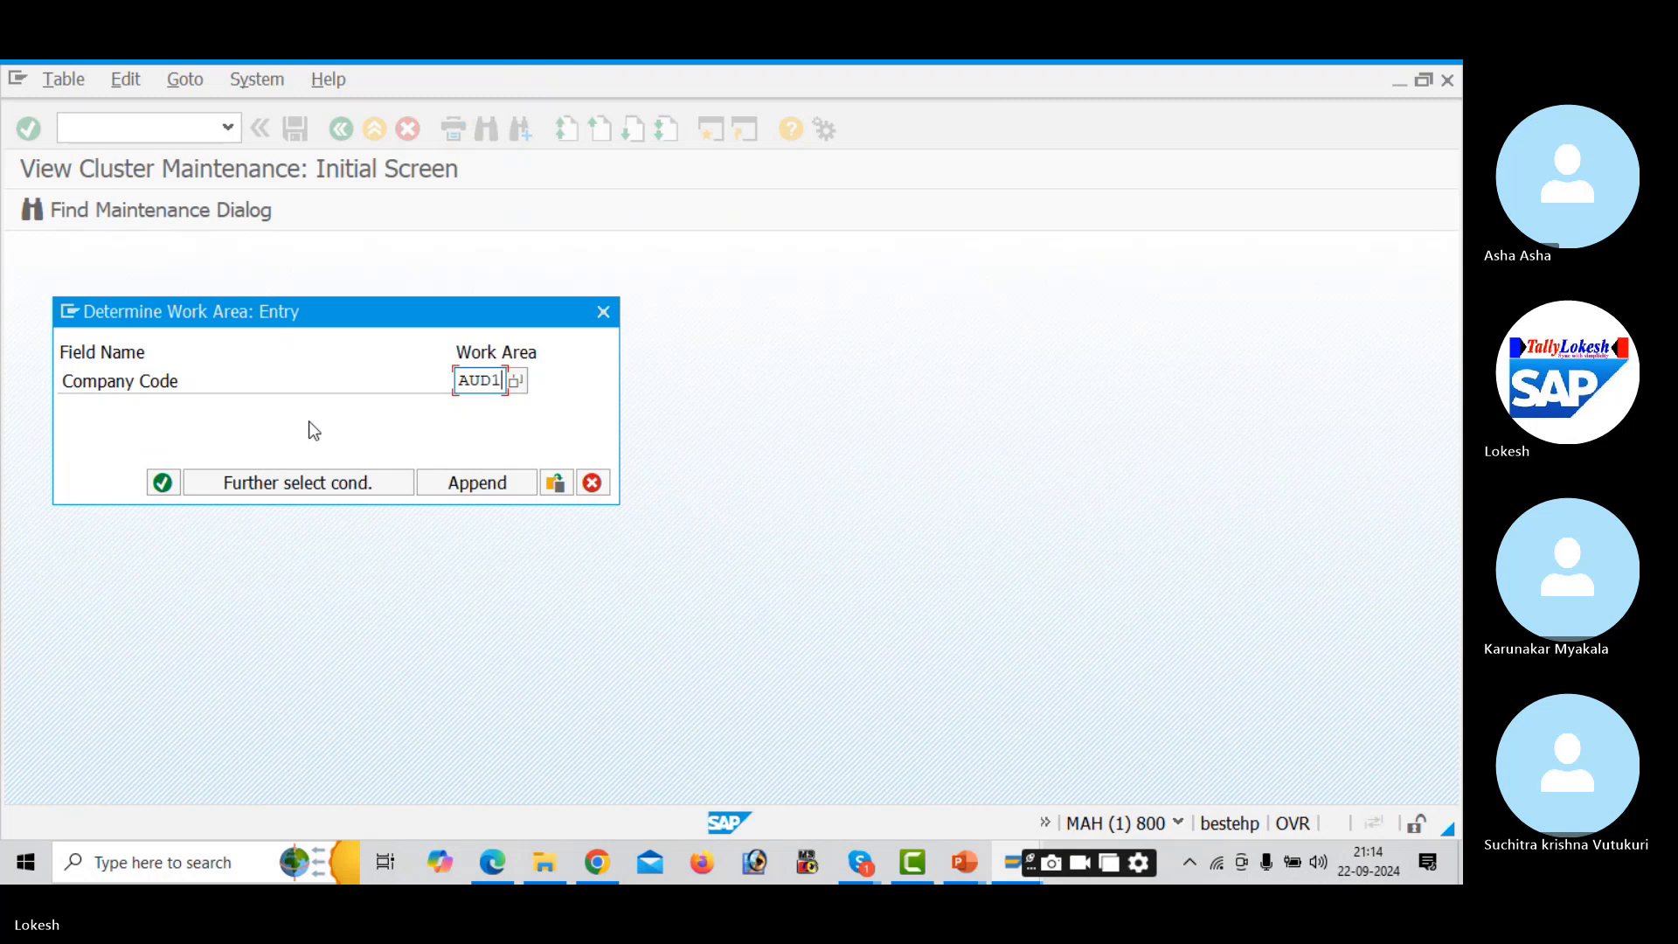
click(162, 483)
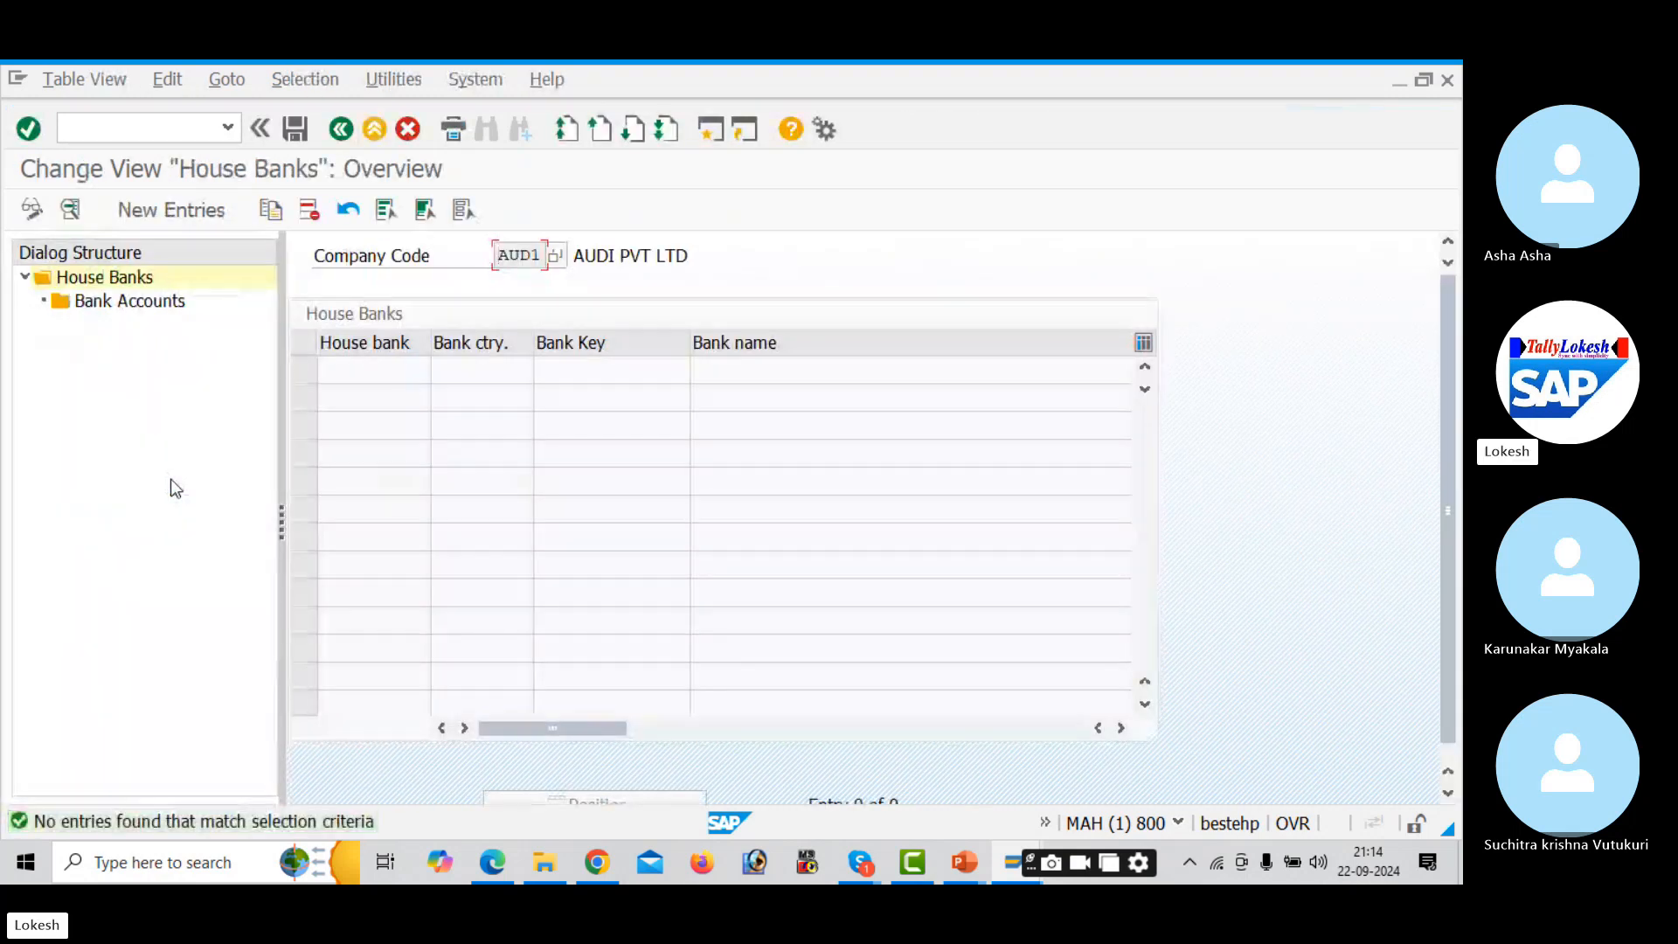
- In a second session, review AUD1's bank G/L accounts 200001–200003 (SBI, HDFC, ICICI) in FS00
click(715, 129)
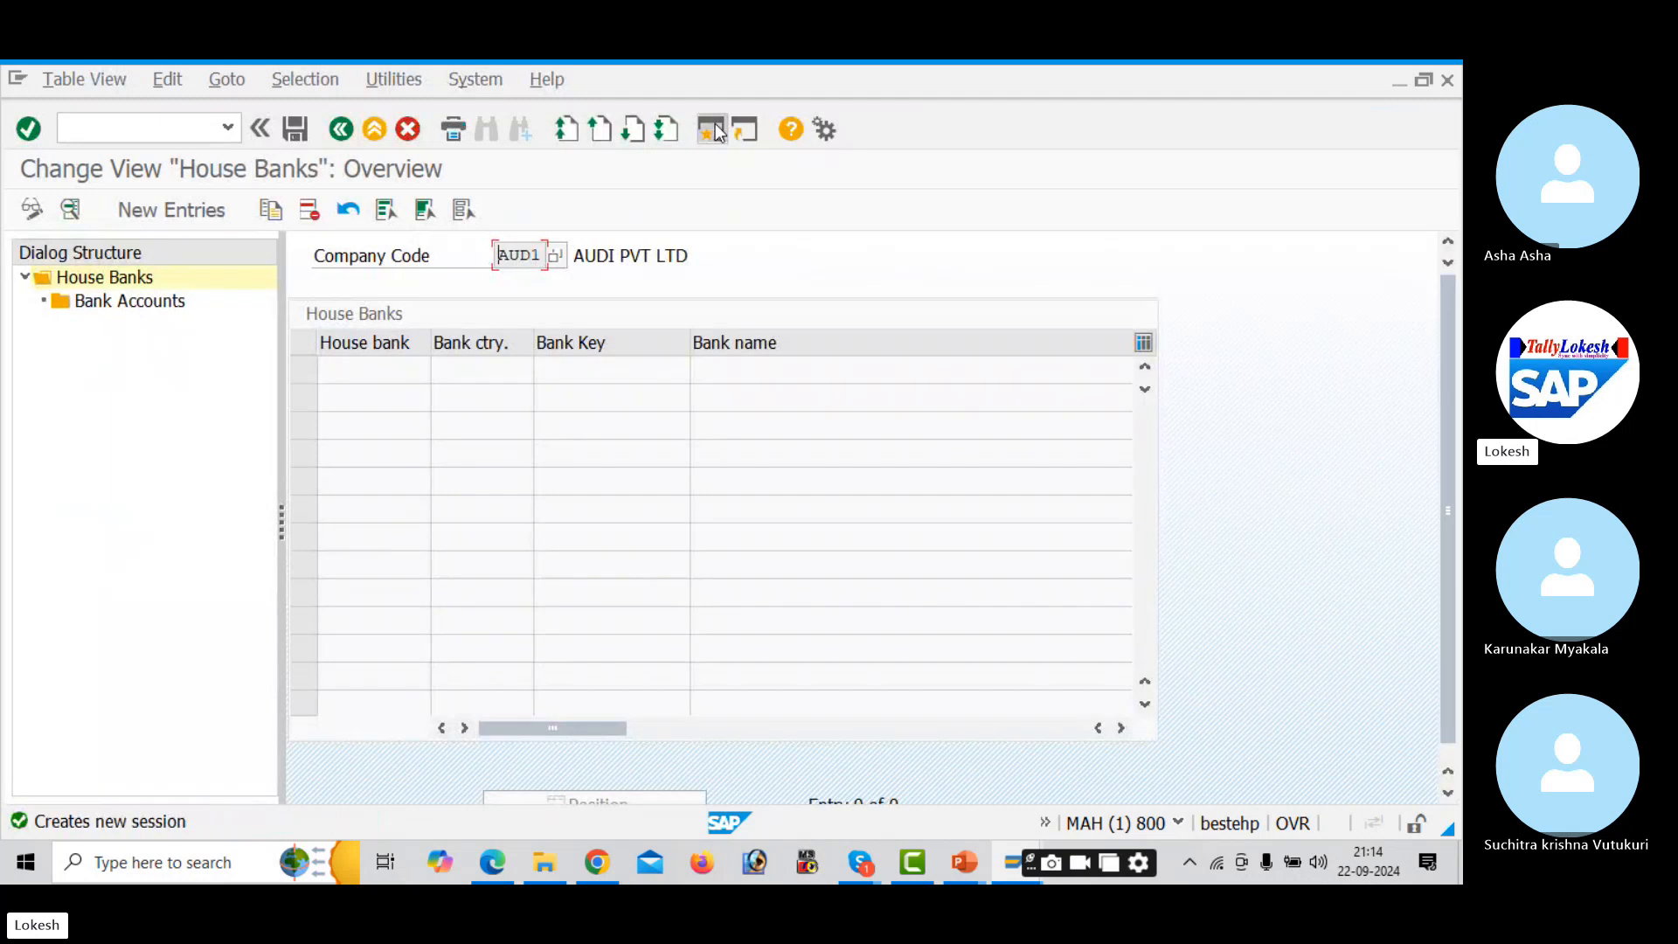
text(F)
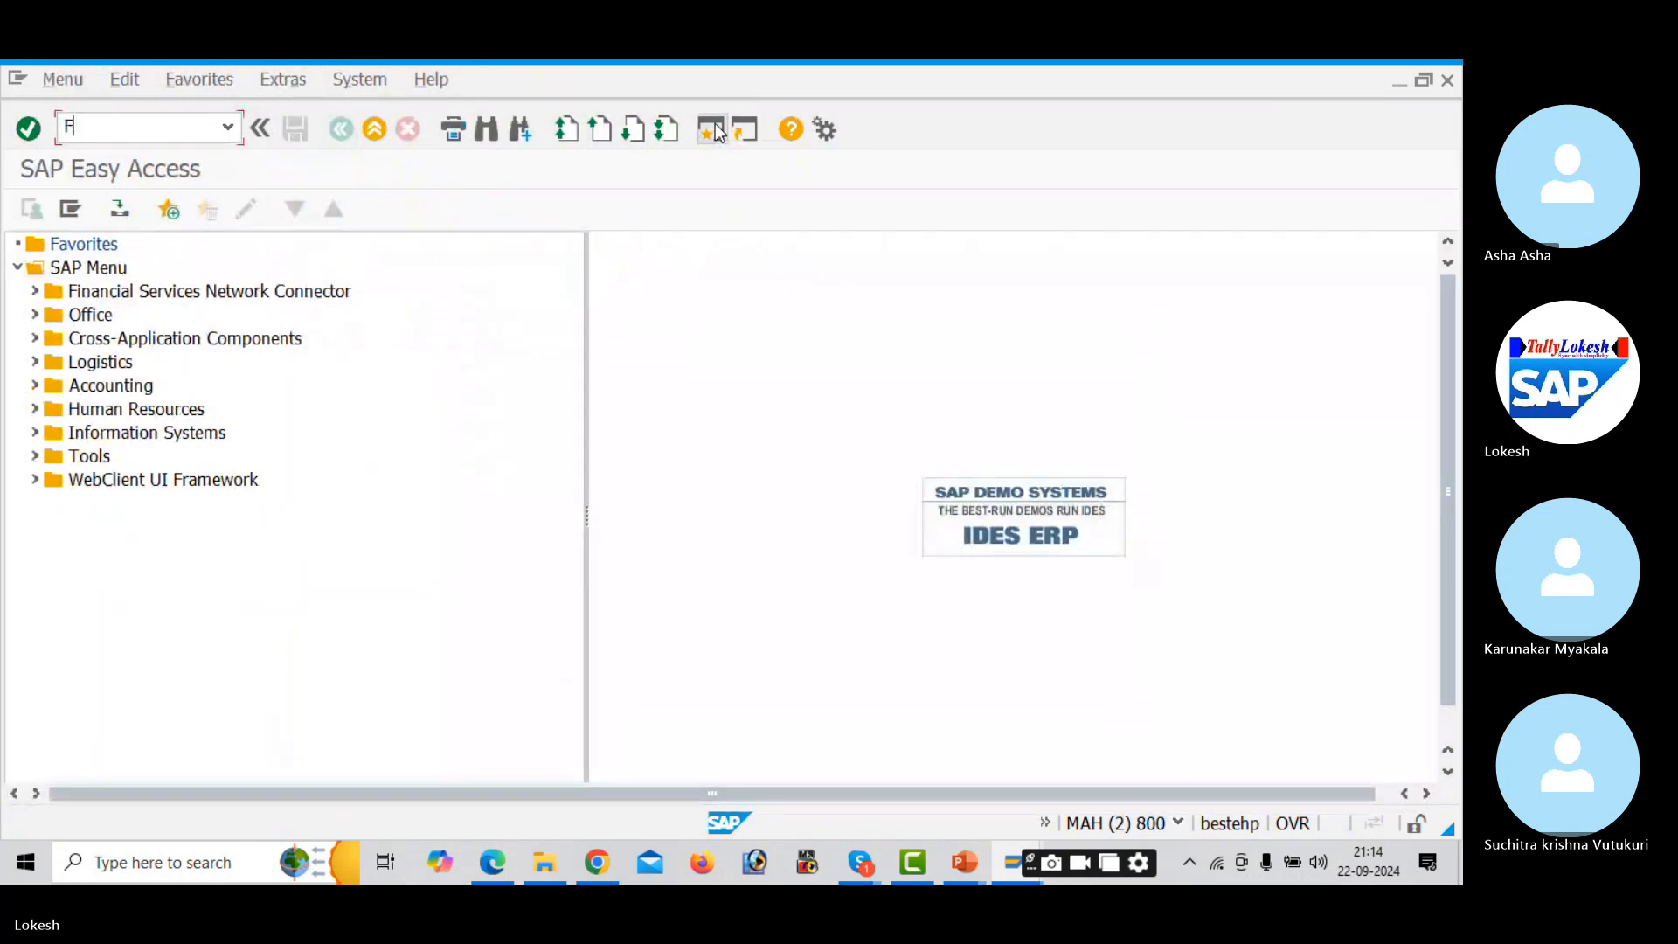
text(S00)
key(Return)
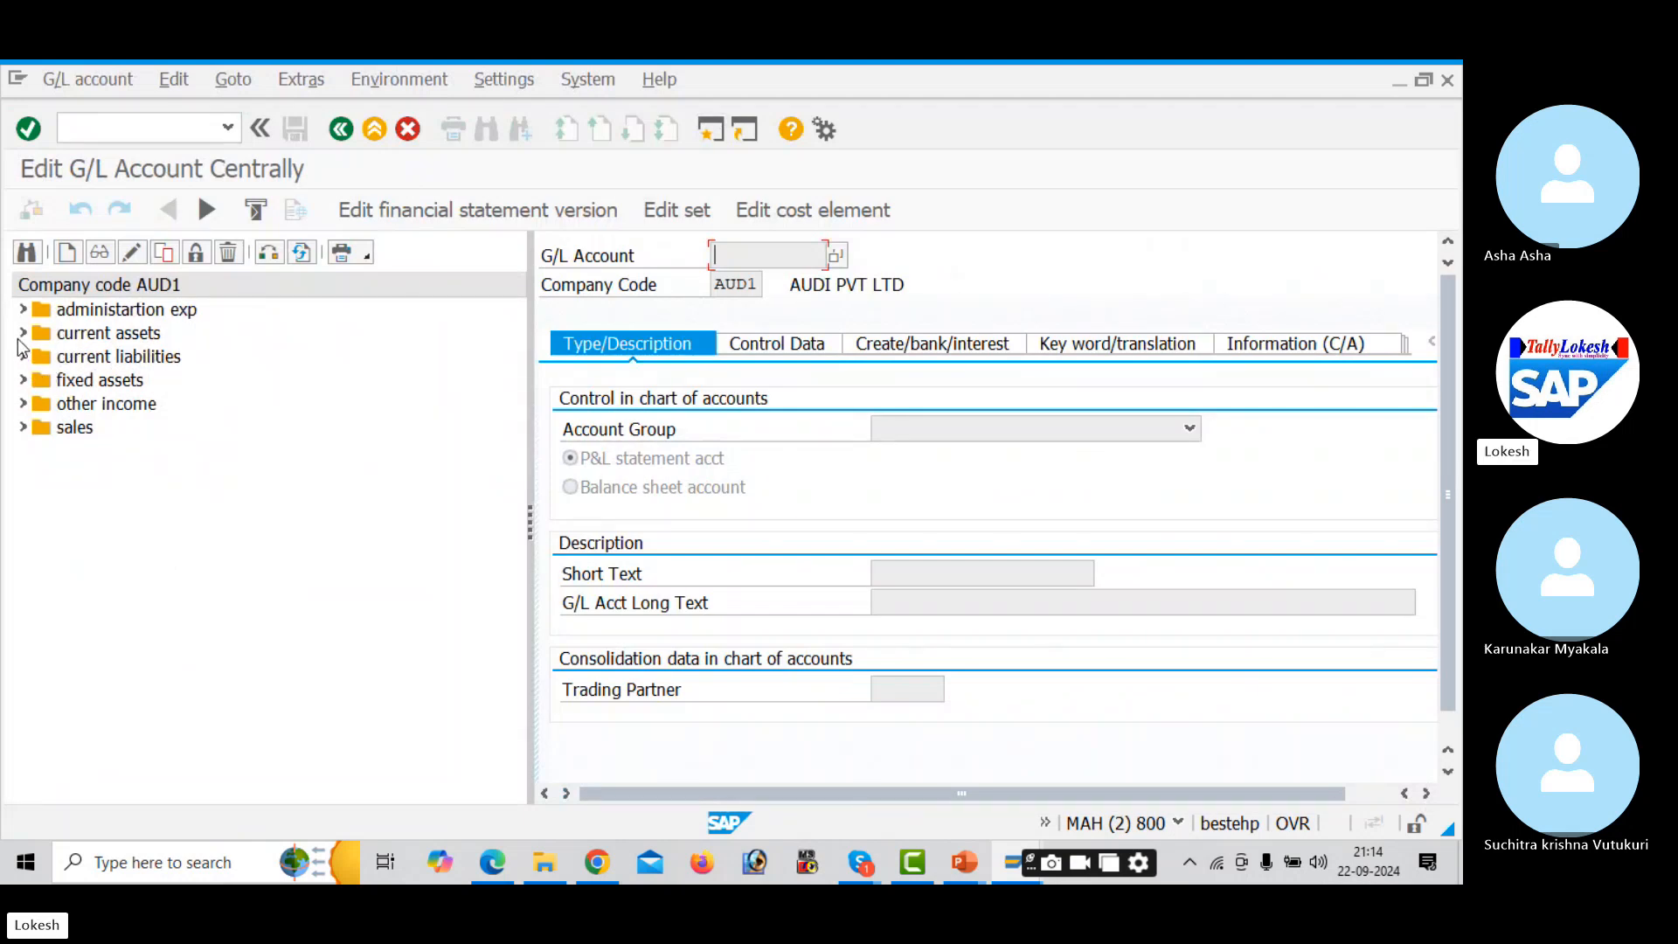
click(22, 333)
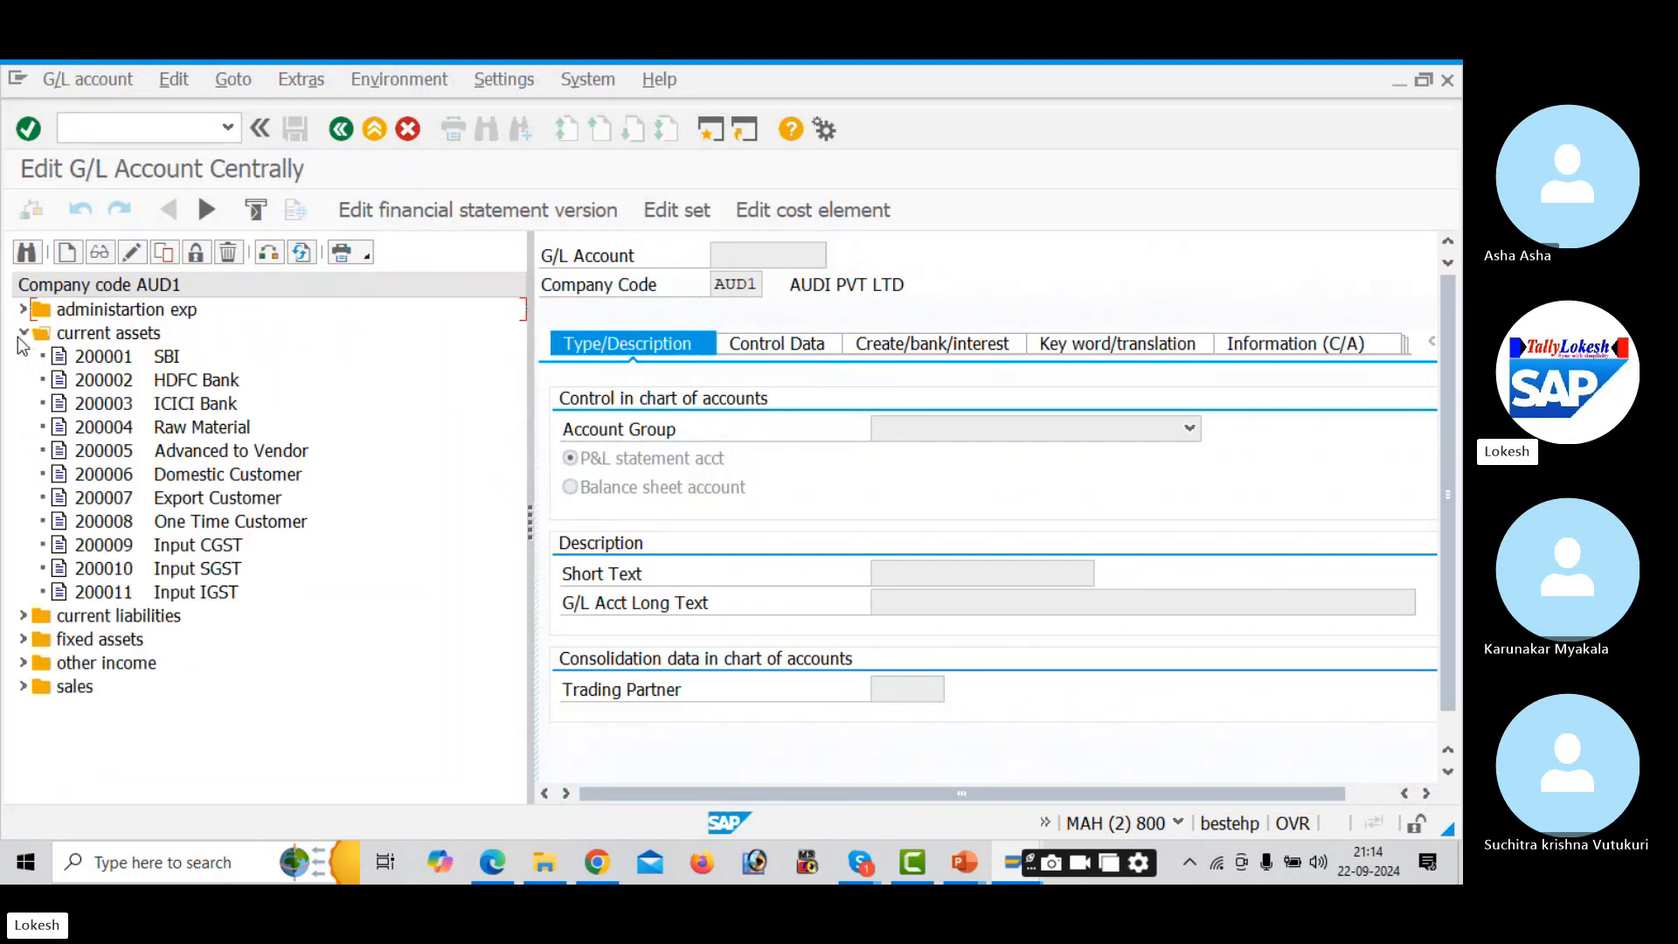
click(99, 358)
click(122, 382)
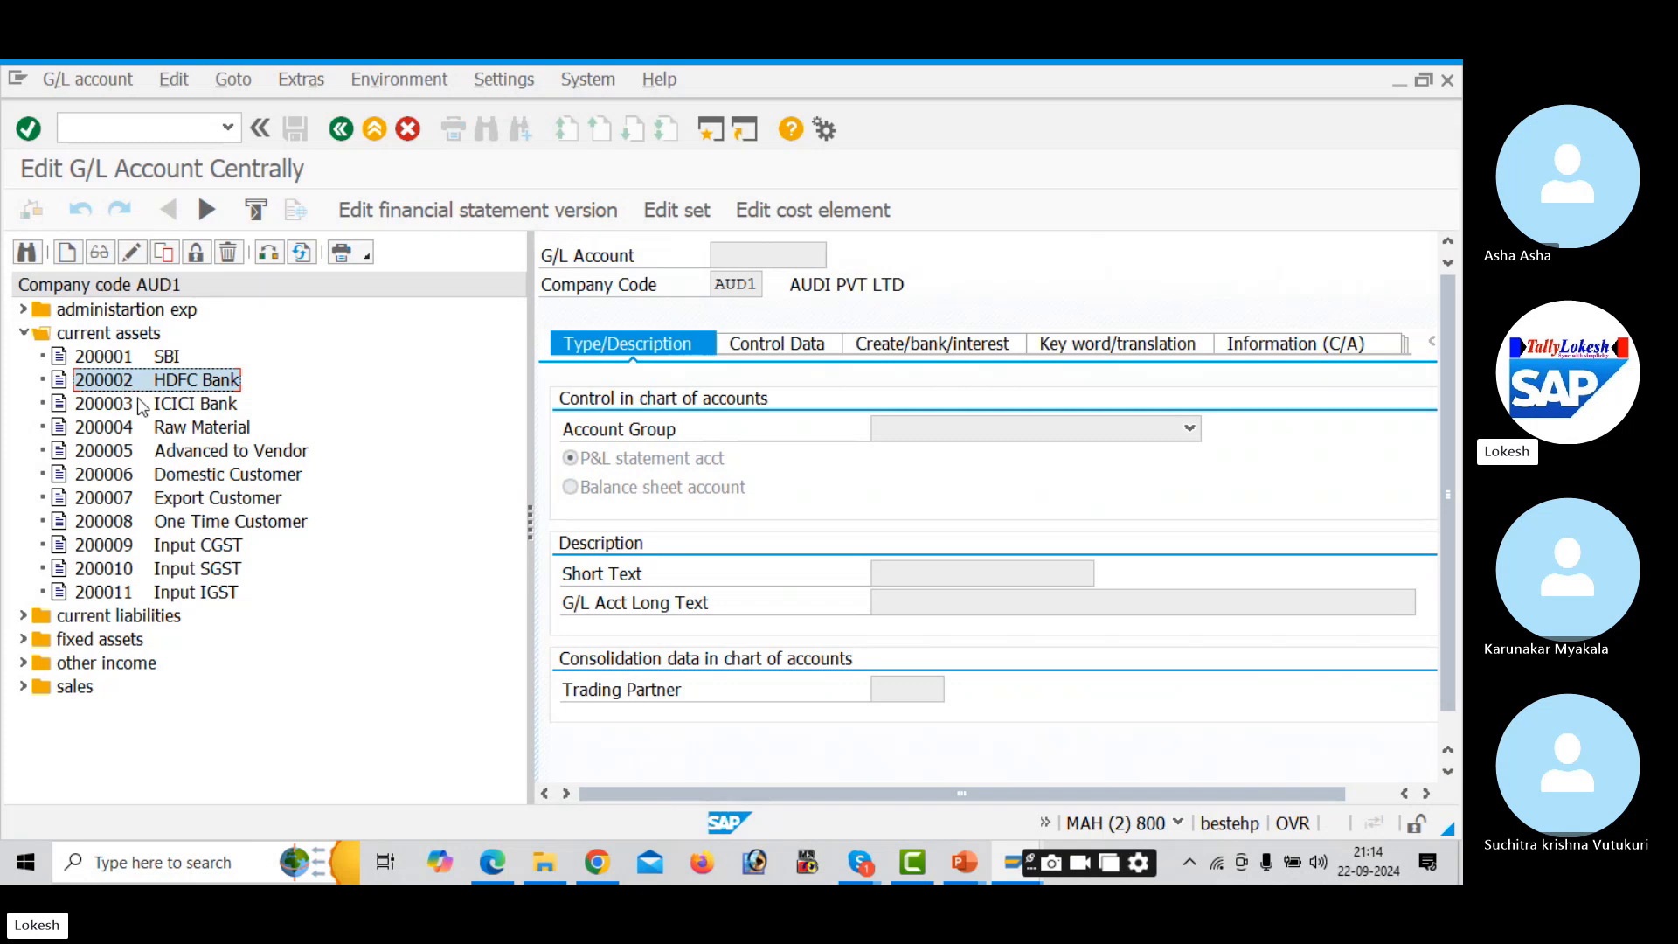
click(142, 406)
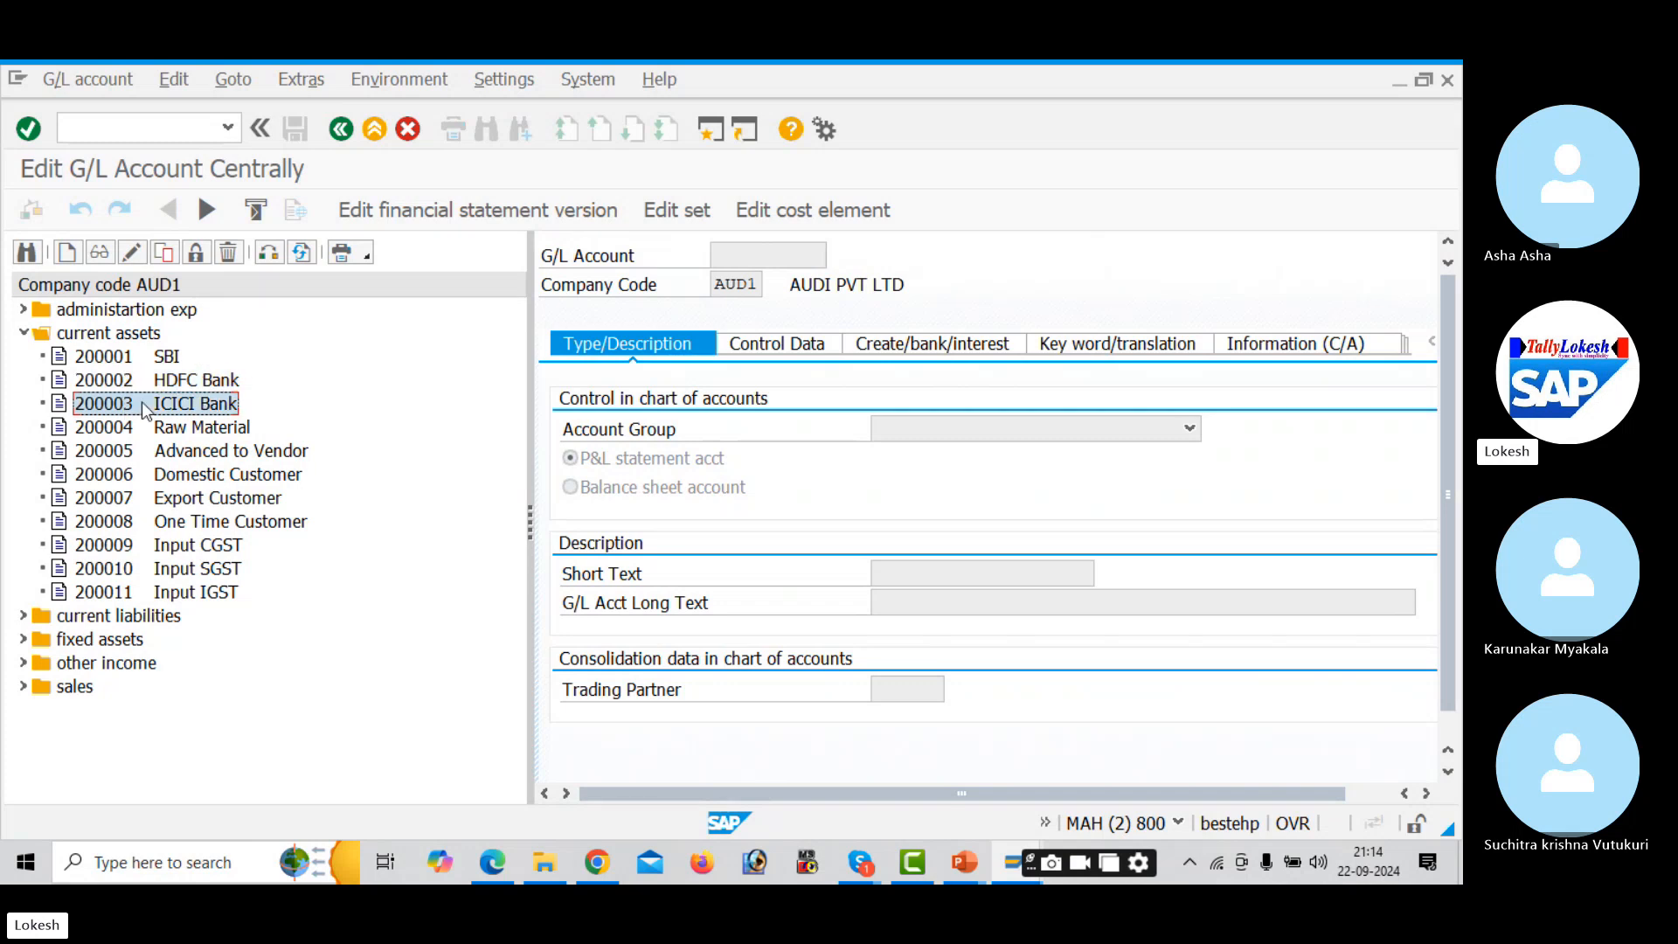
key(alt+Tab)
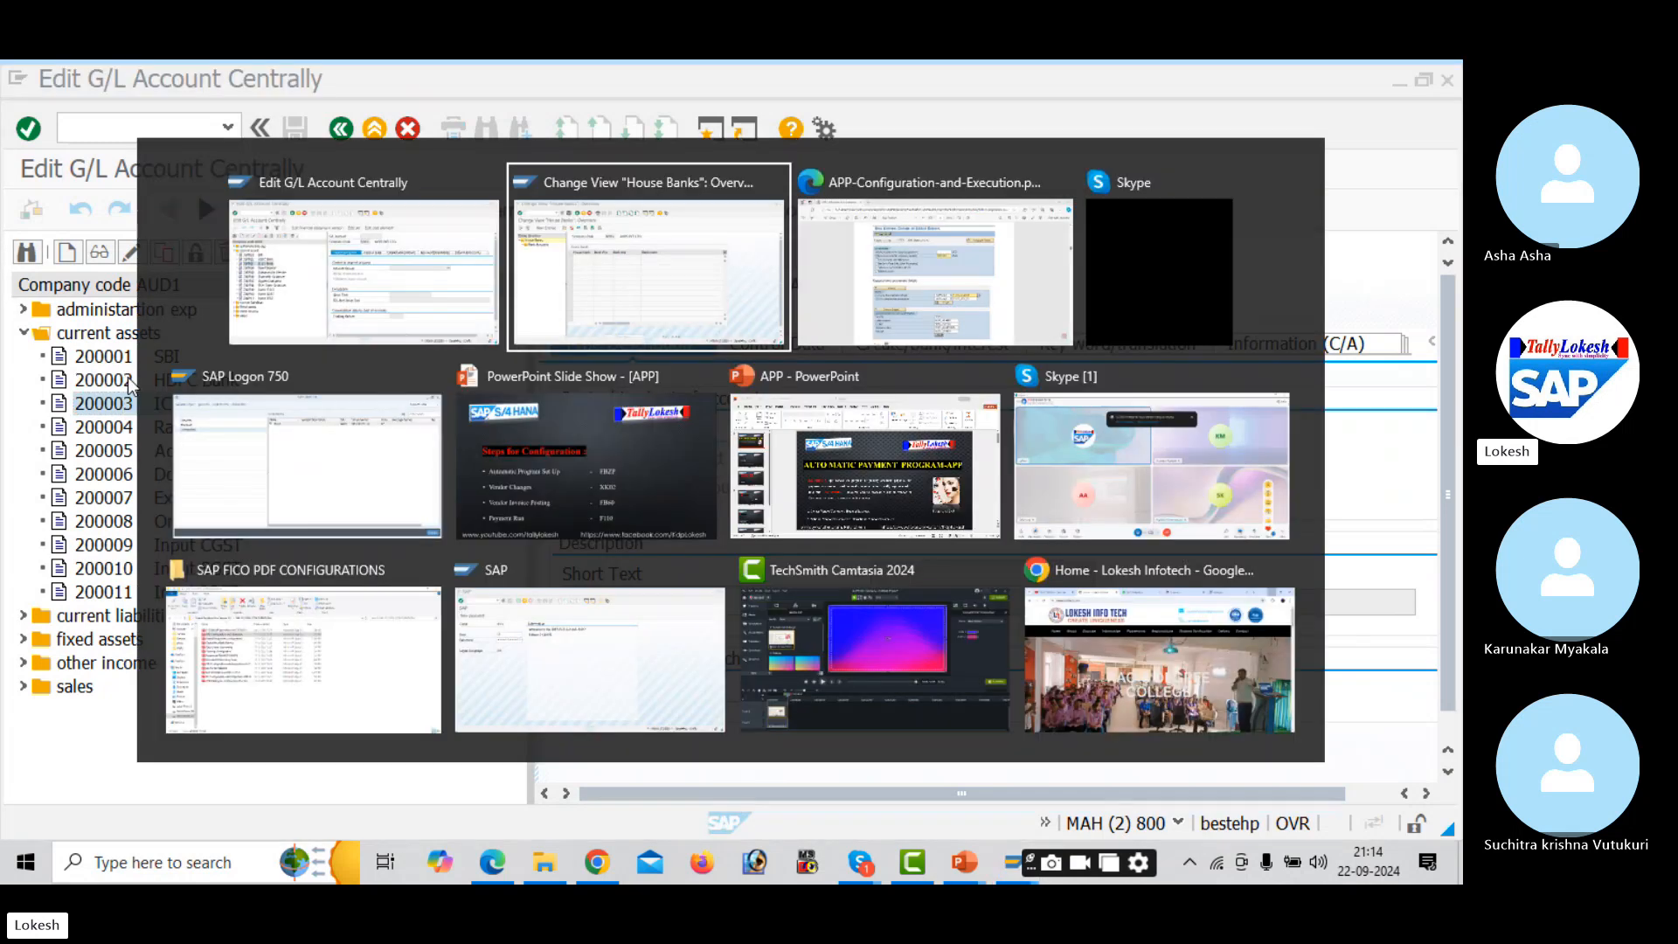
- Start a new house bank SBI for AUD1 with bank country IN
click(175, 210)
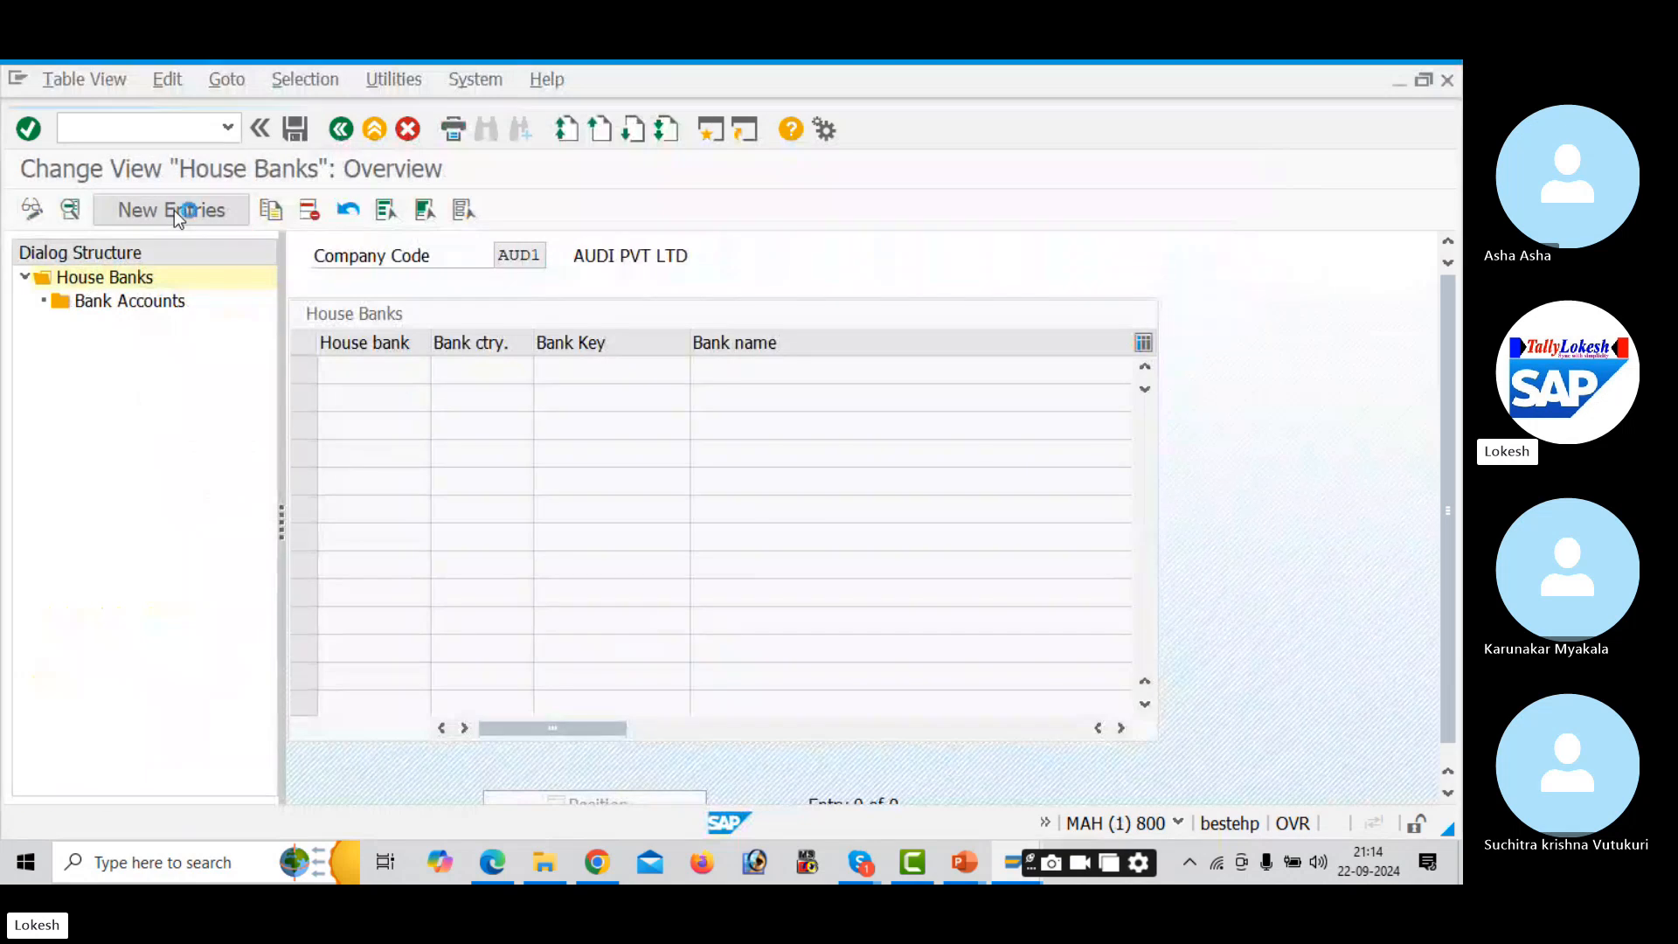
text(SBI)
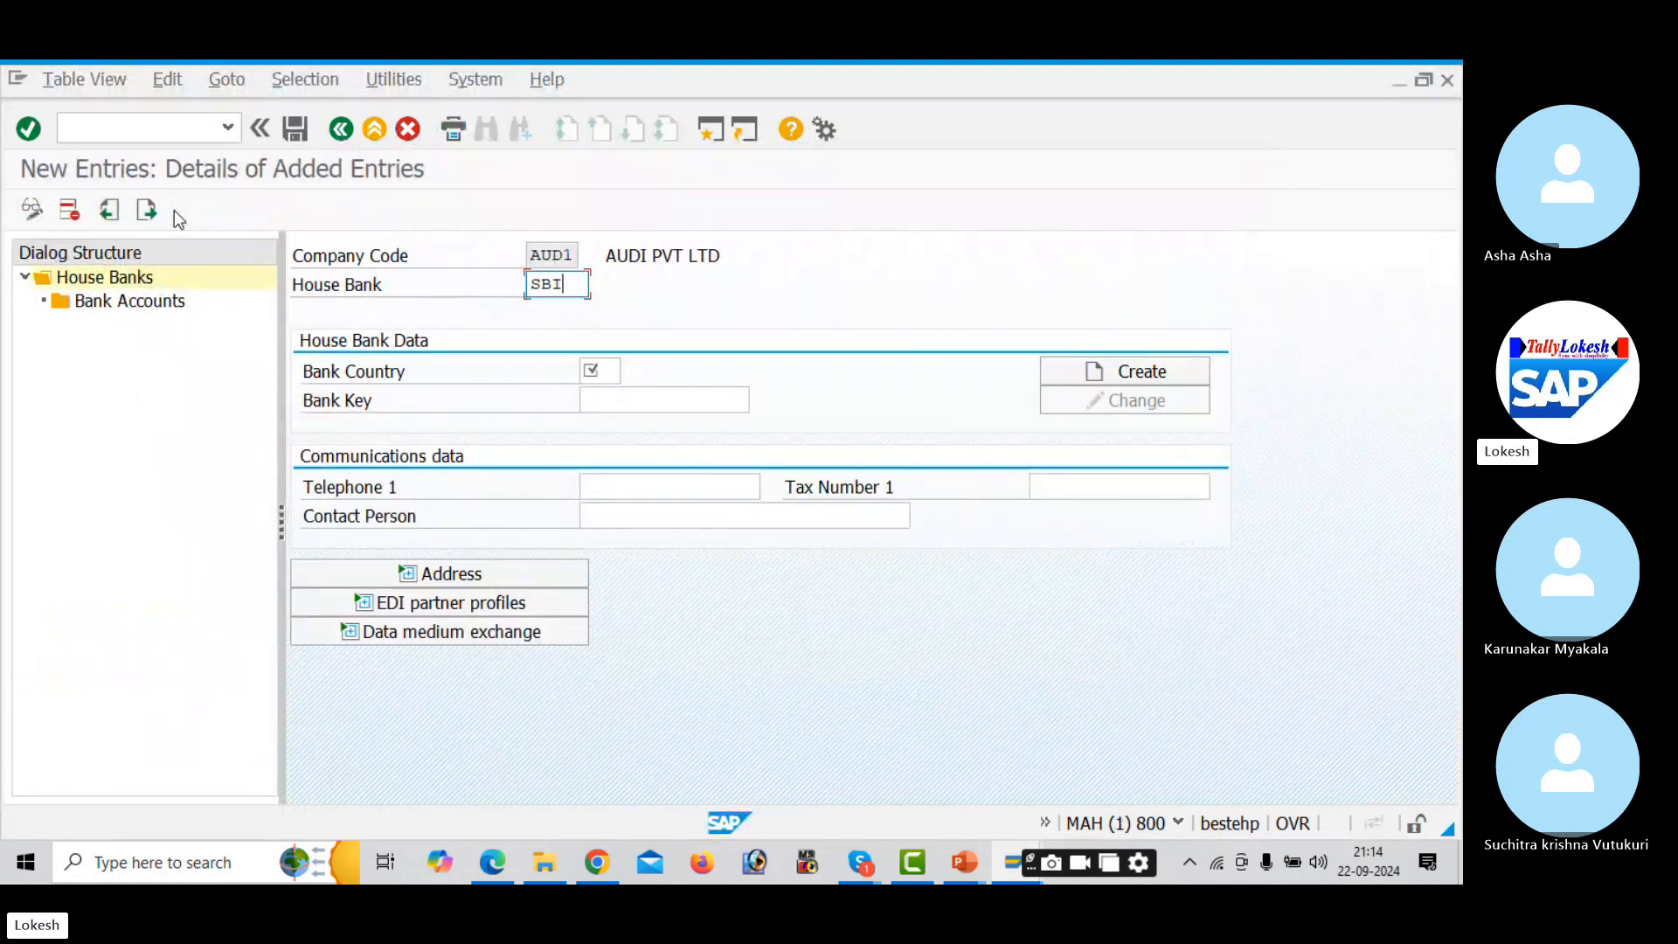
key(Tab)
text(IN)
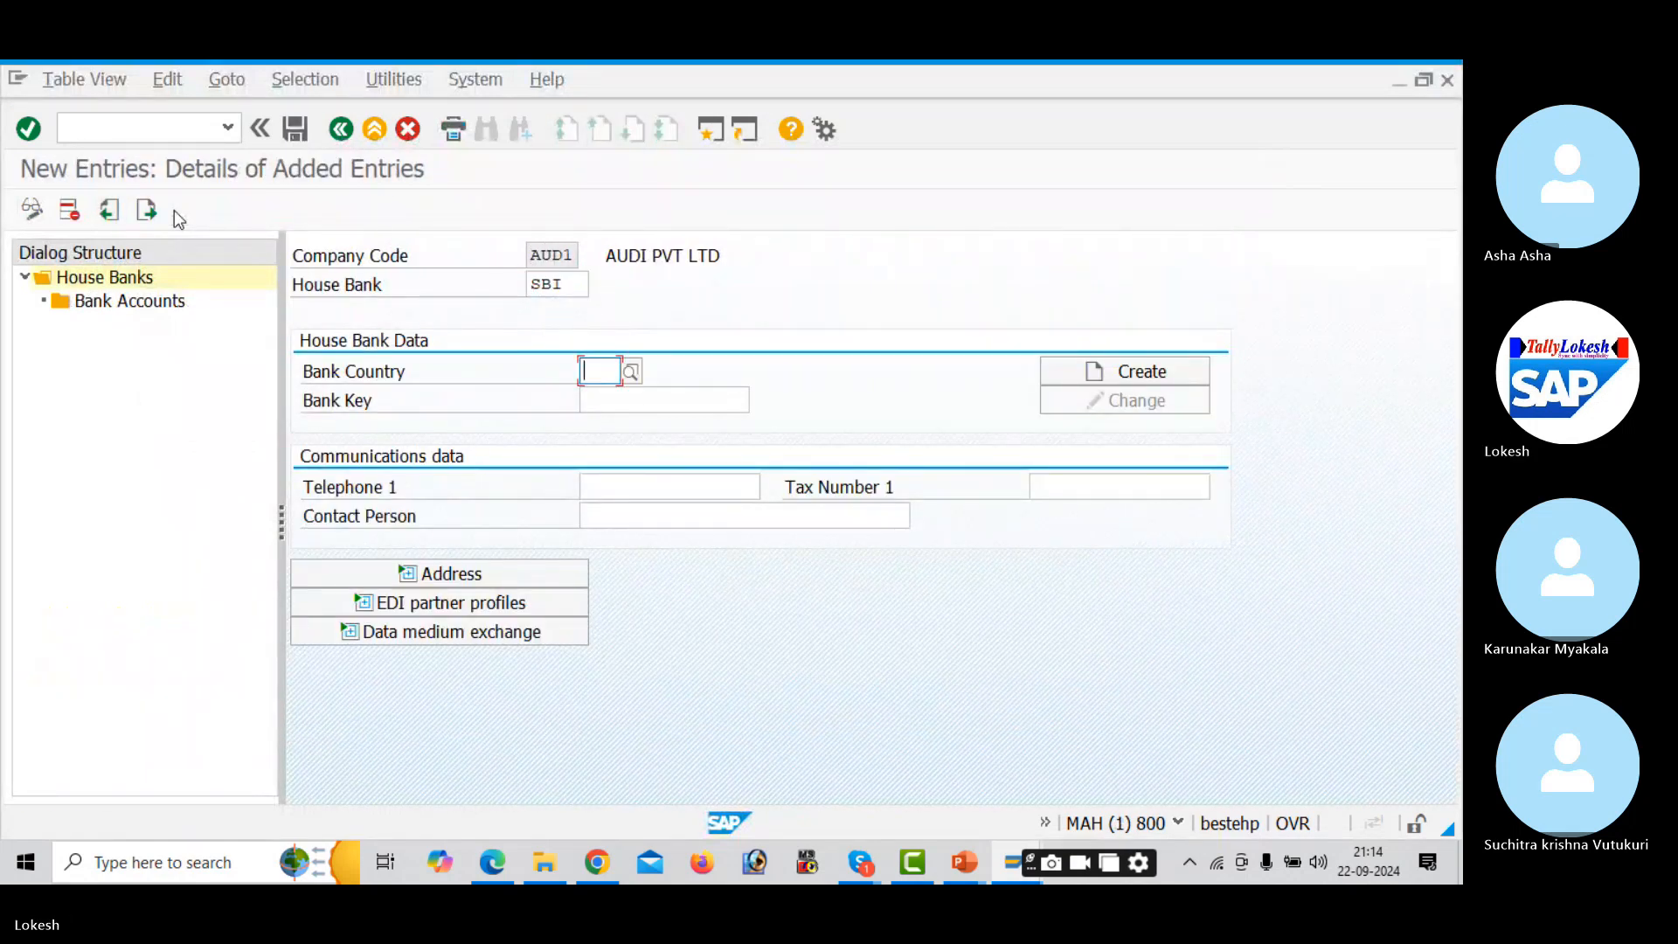
key(Tab)
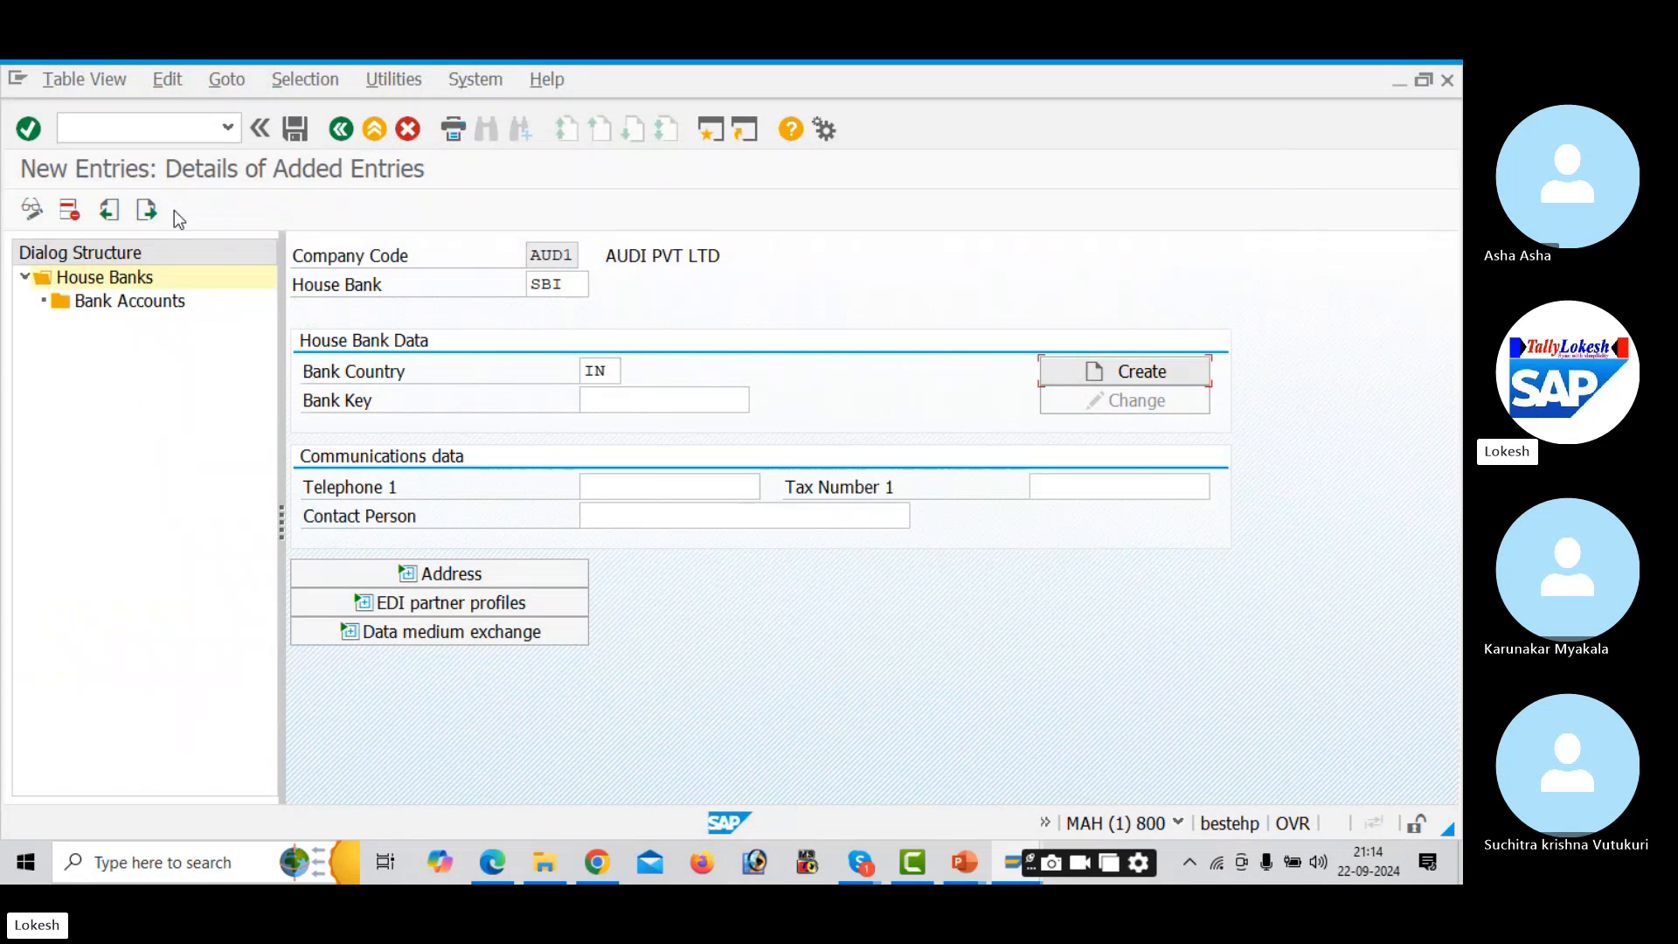
key(Tab)
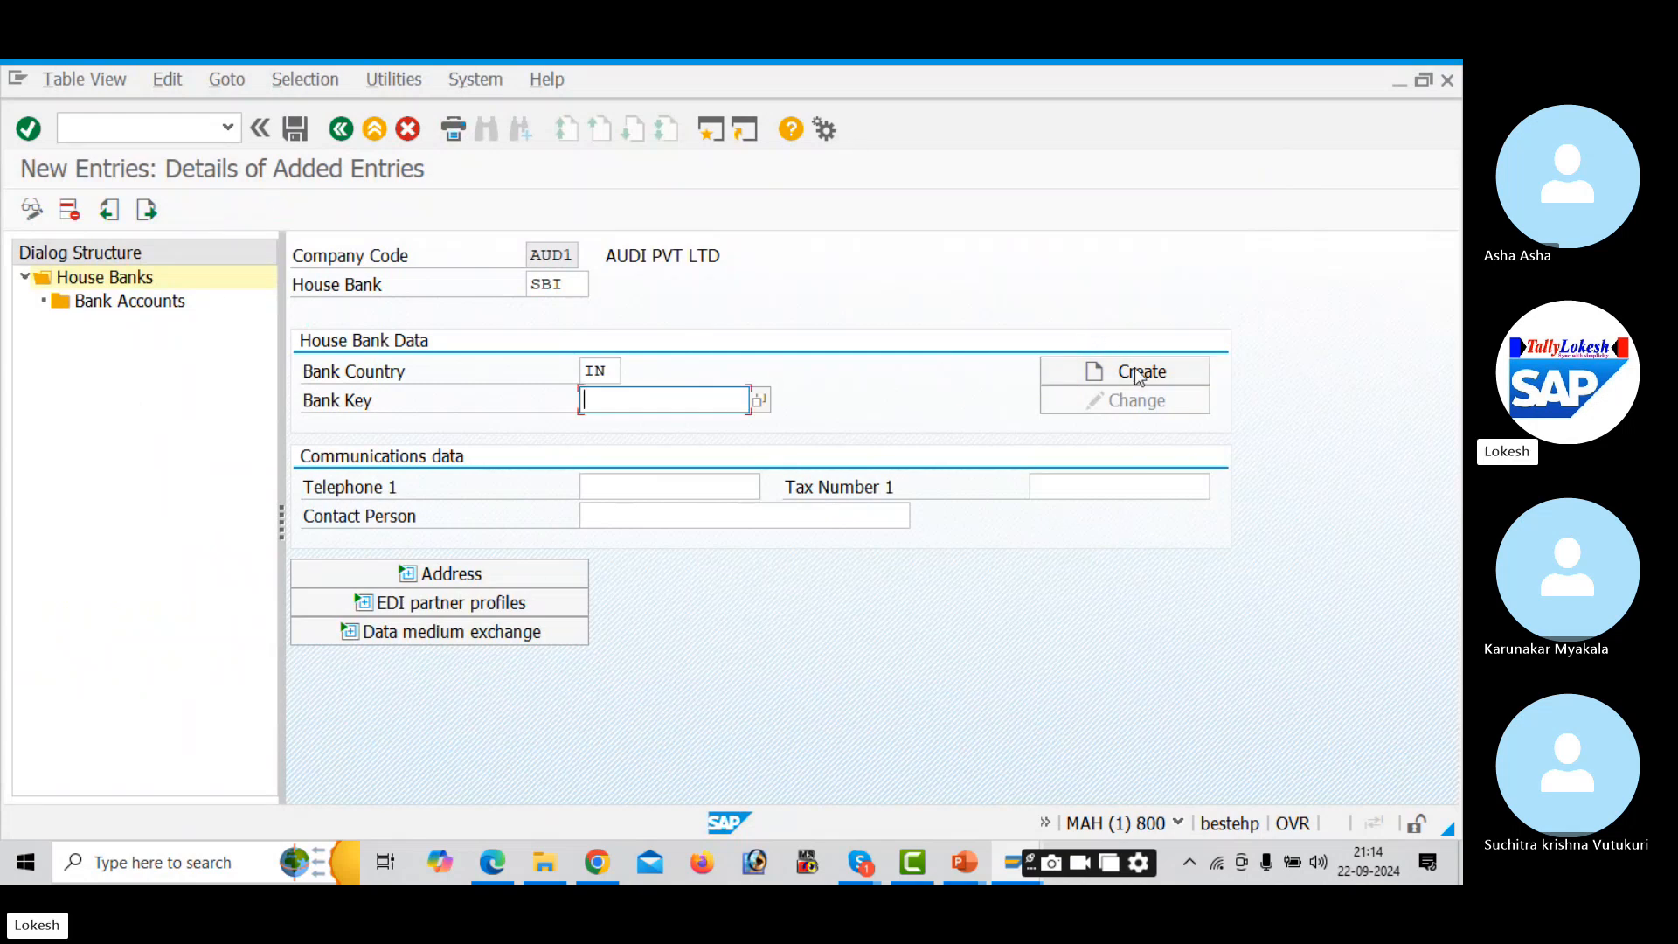
click(1142, 375)
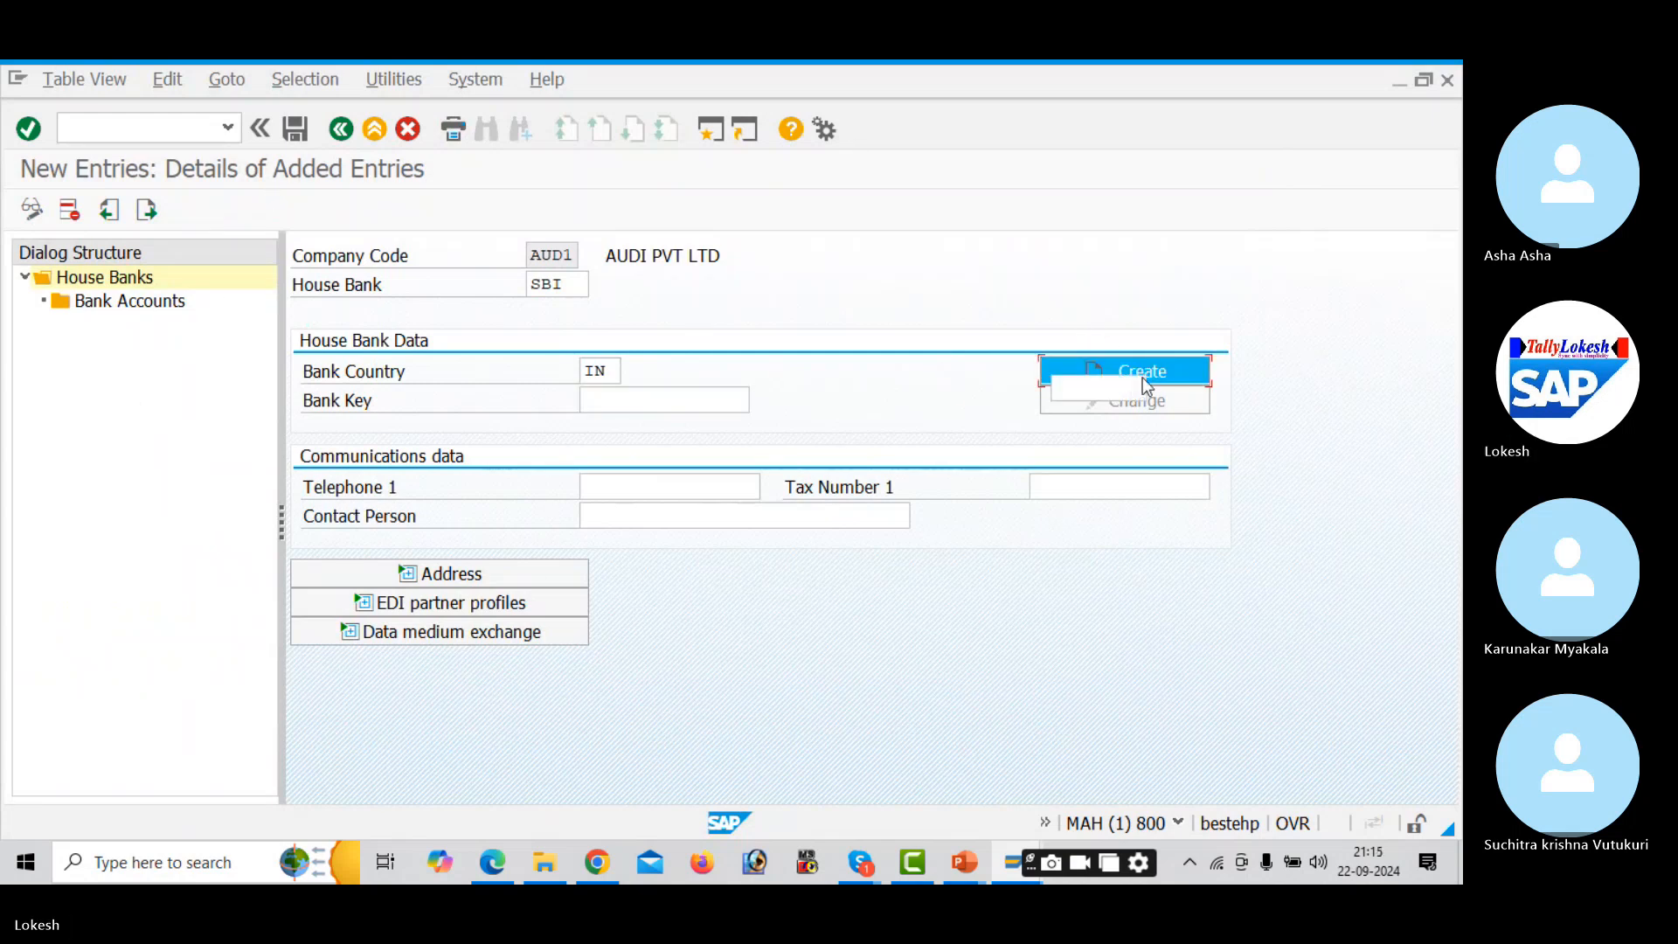
click(684, 400)
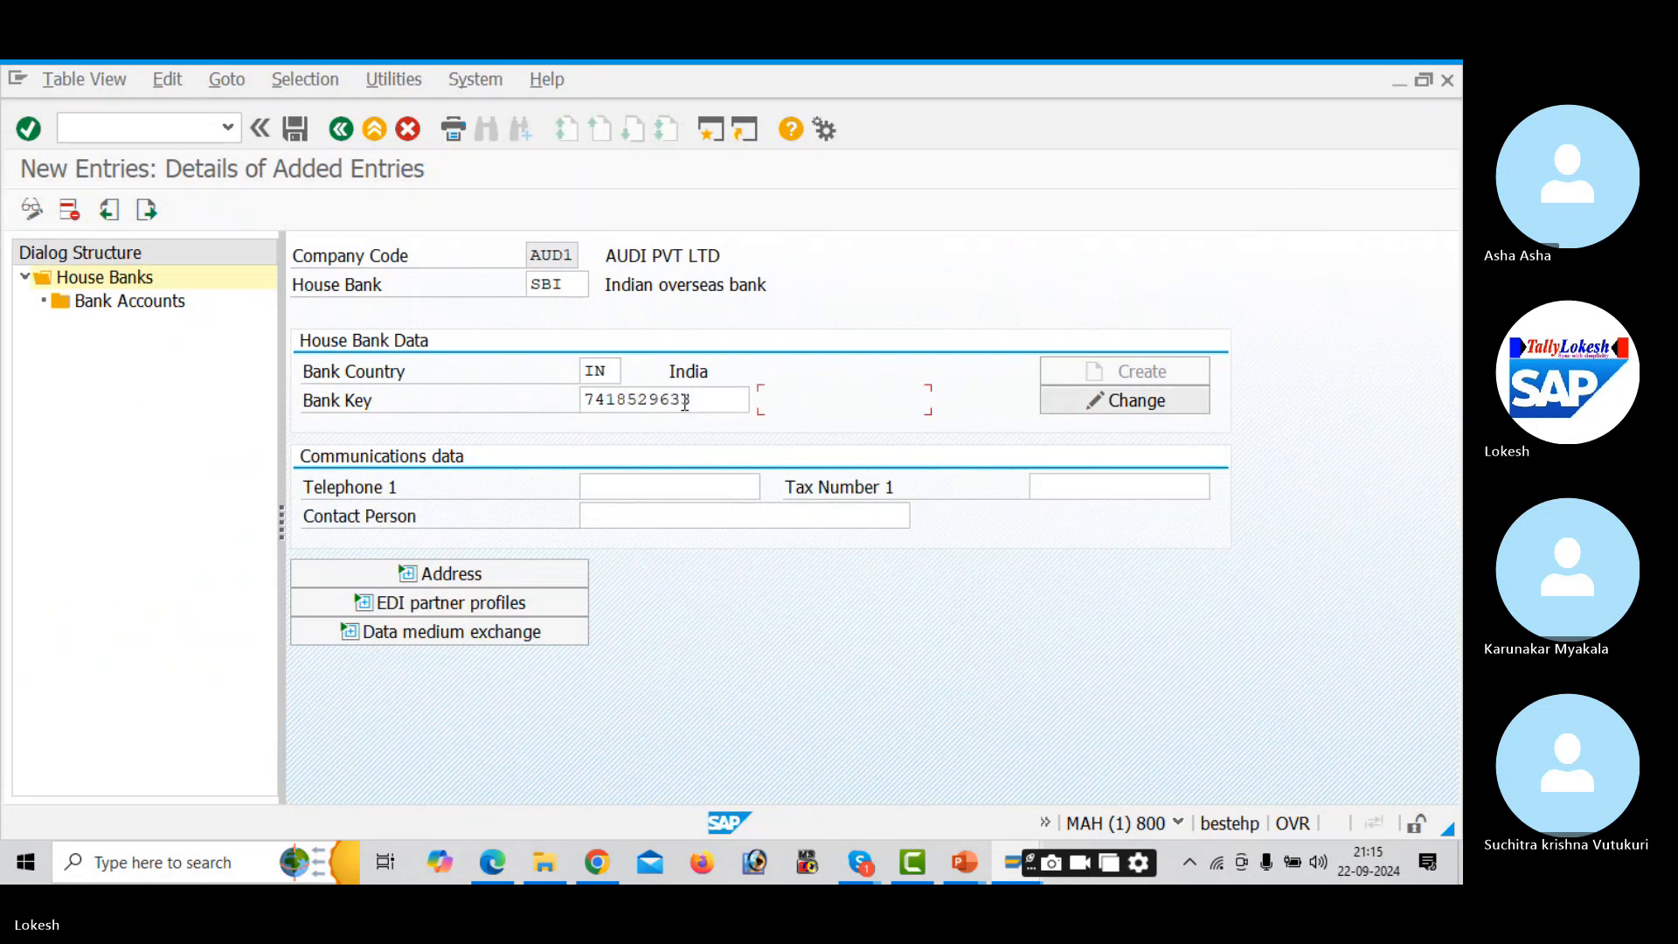
click(675, 484)
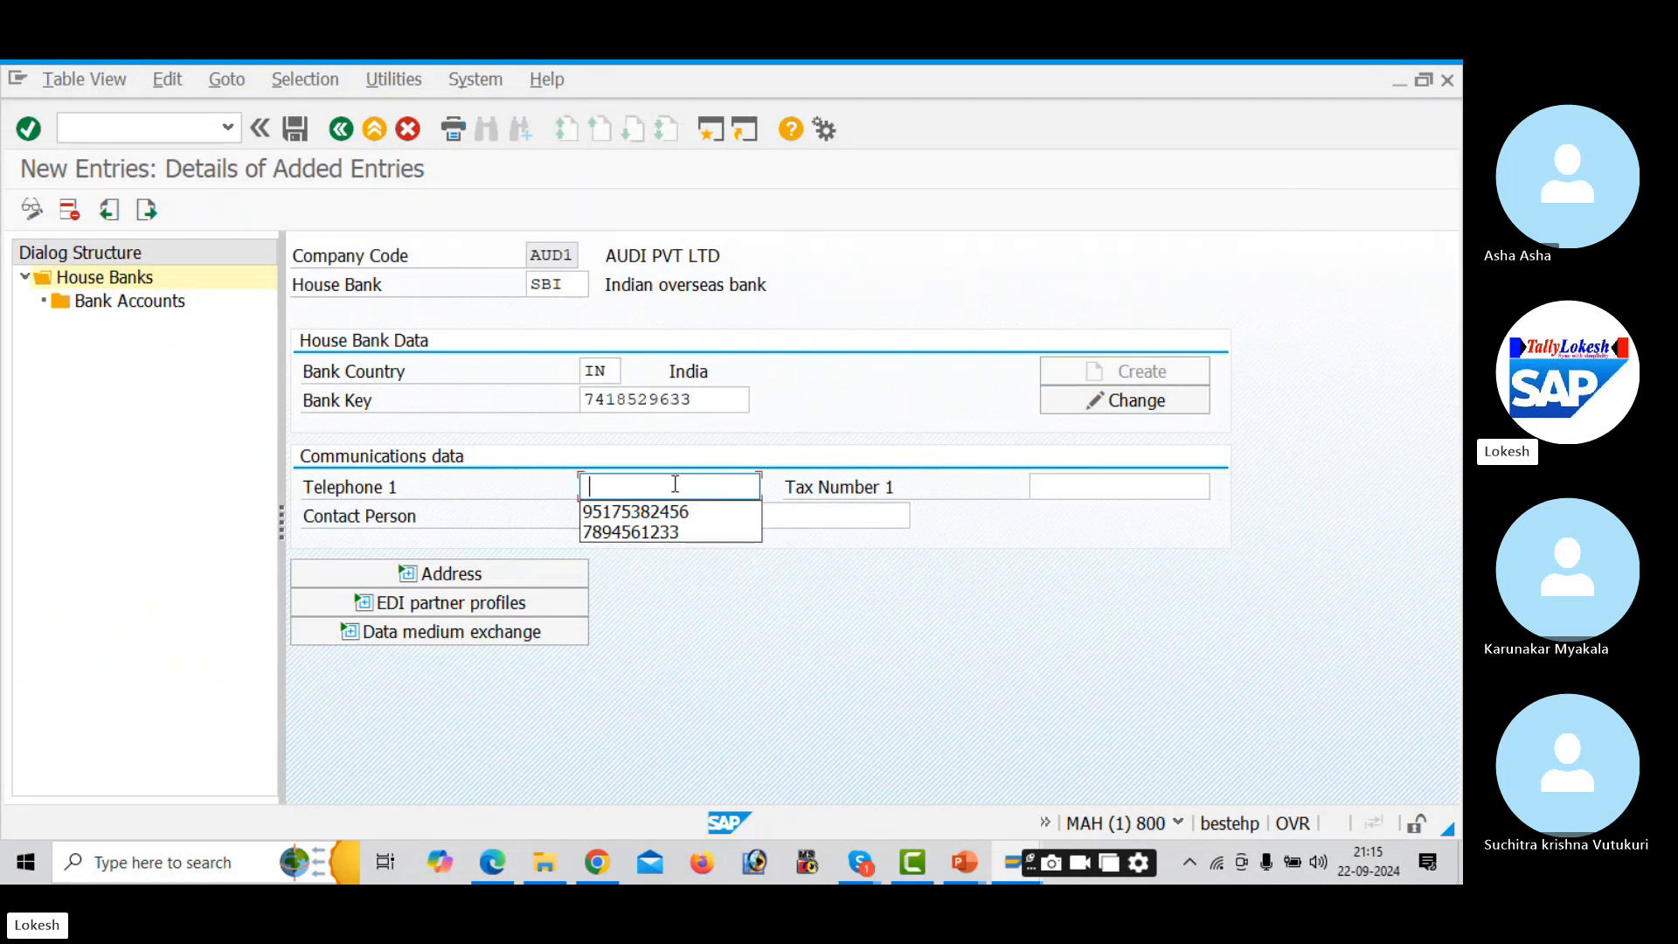
text(123654789)
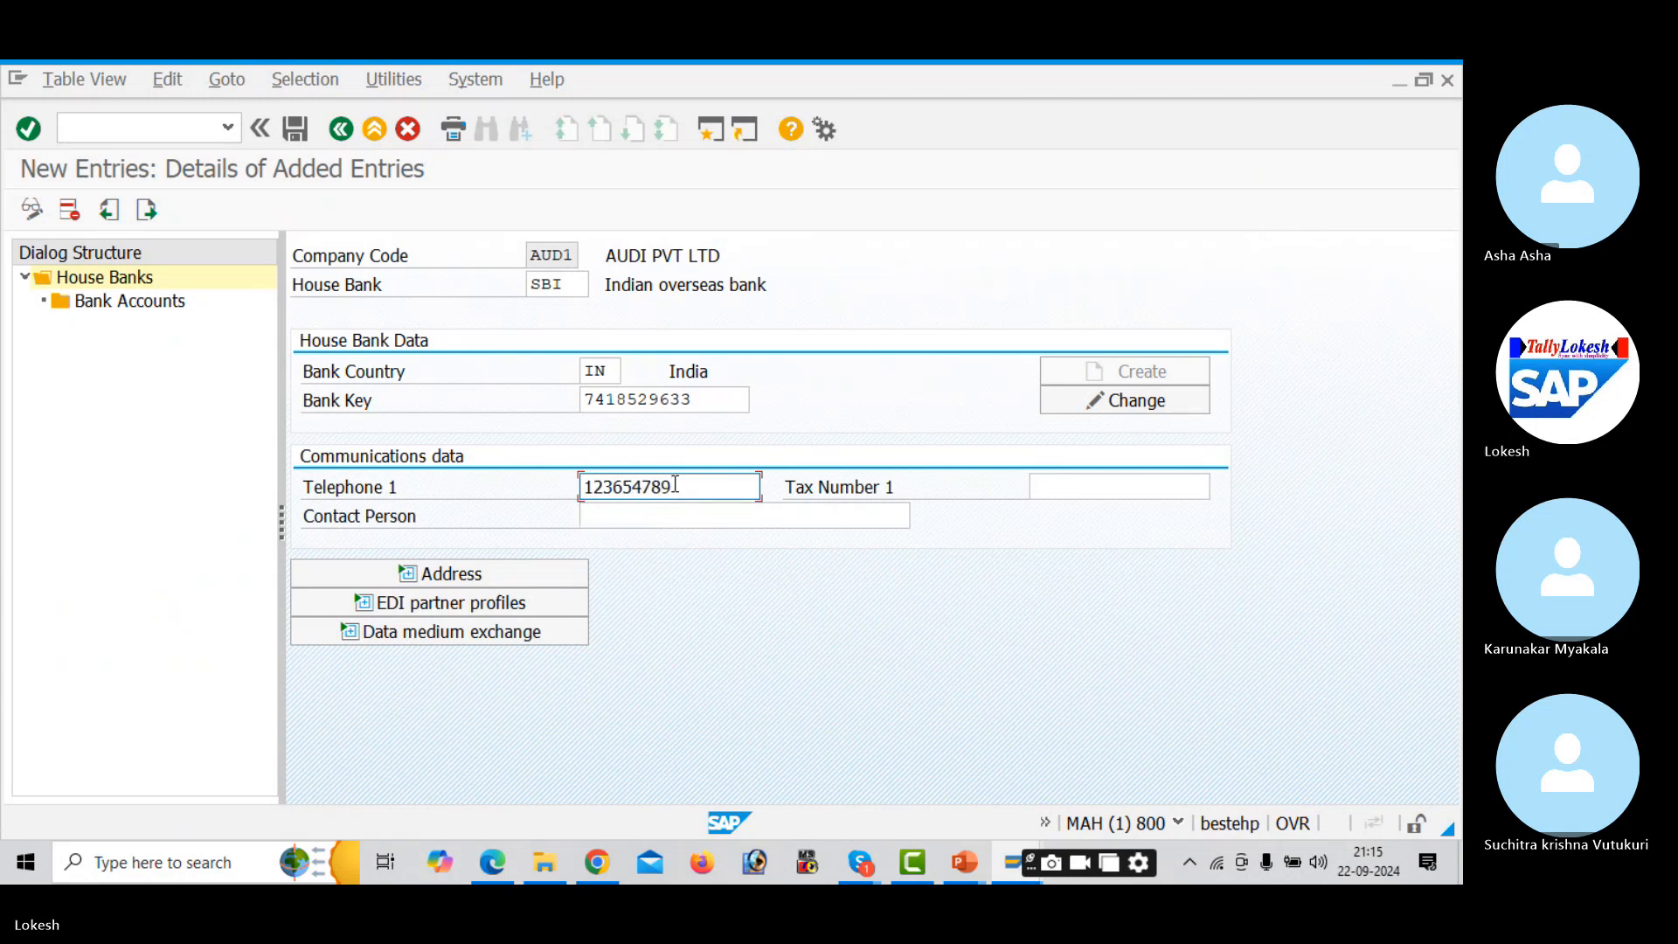
text(8)
key(Tab)
key(Tab)
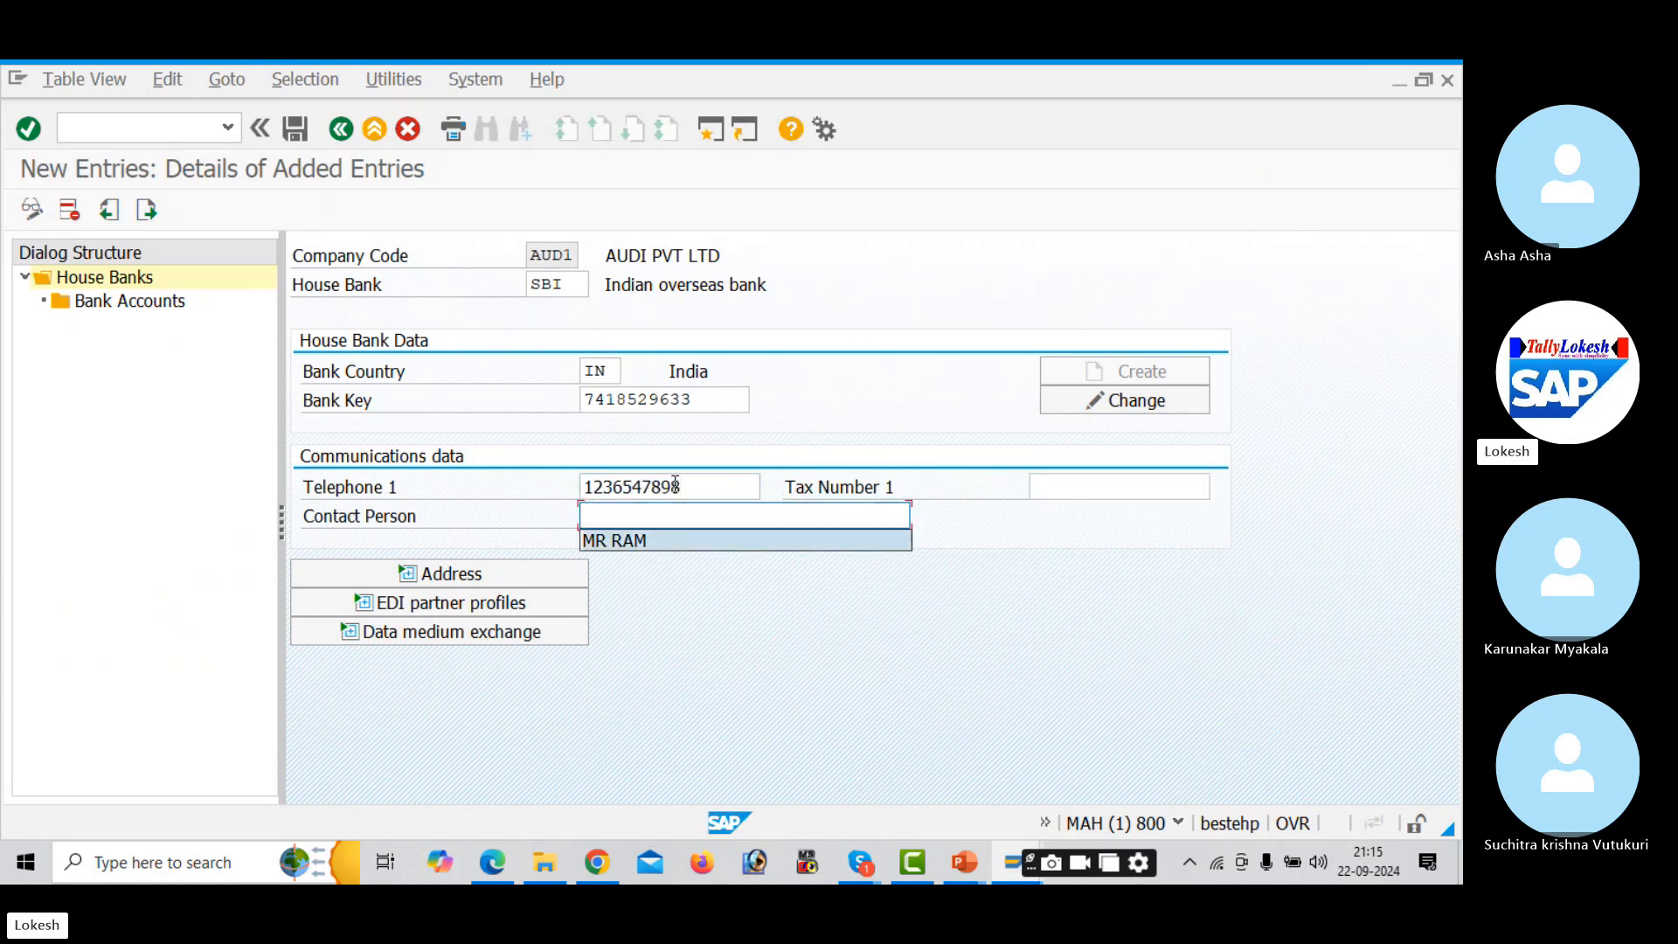
key(Tab)
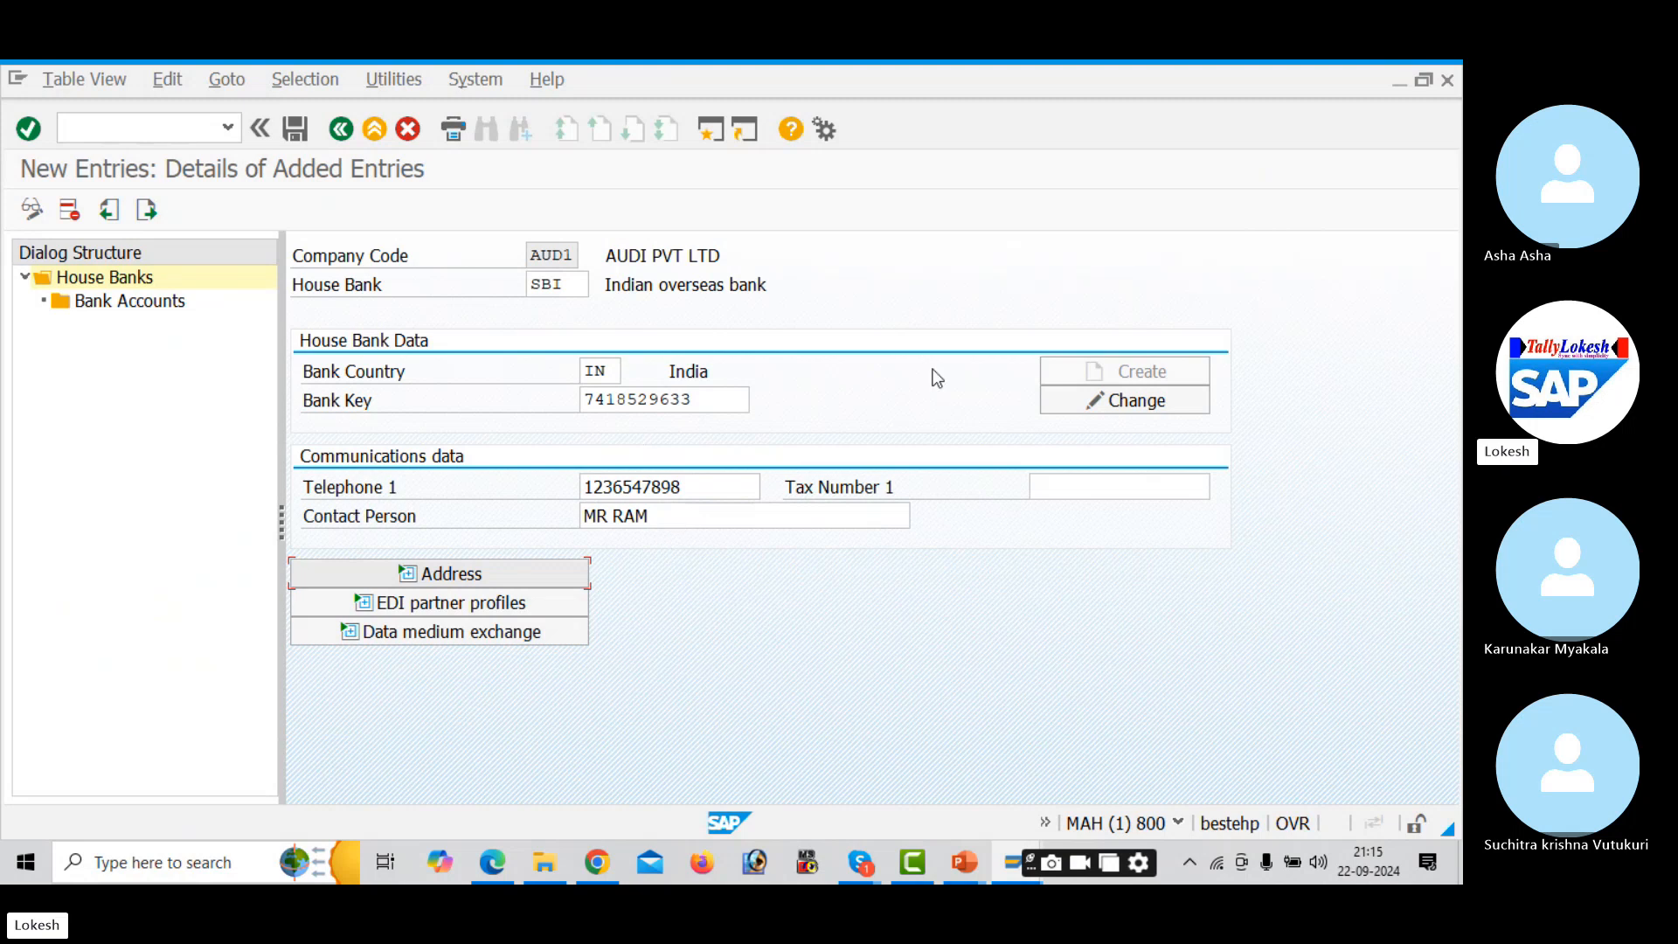
- Correct the bank key's last digit and confirm it so the bank can be created
click(1157, 410)
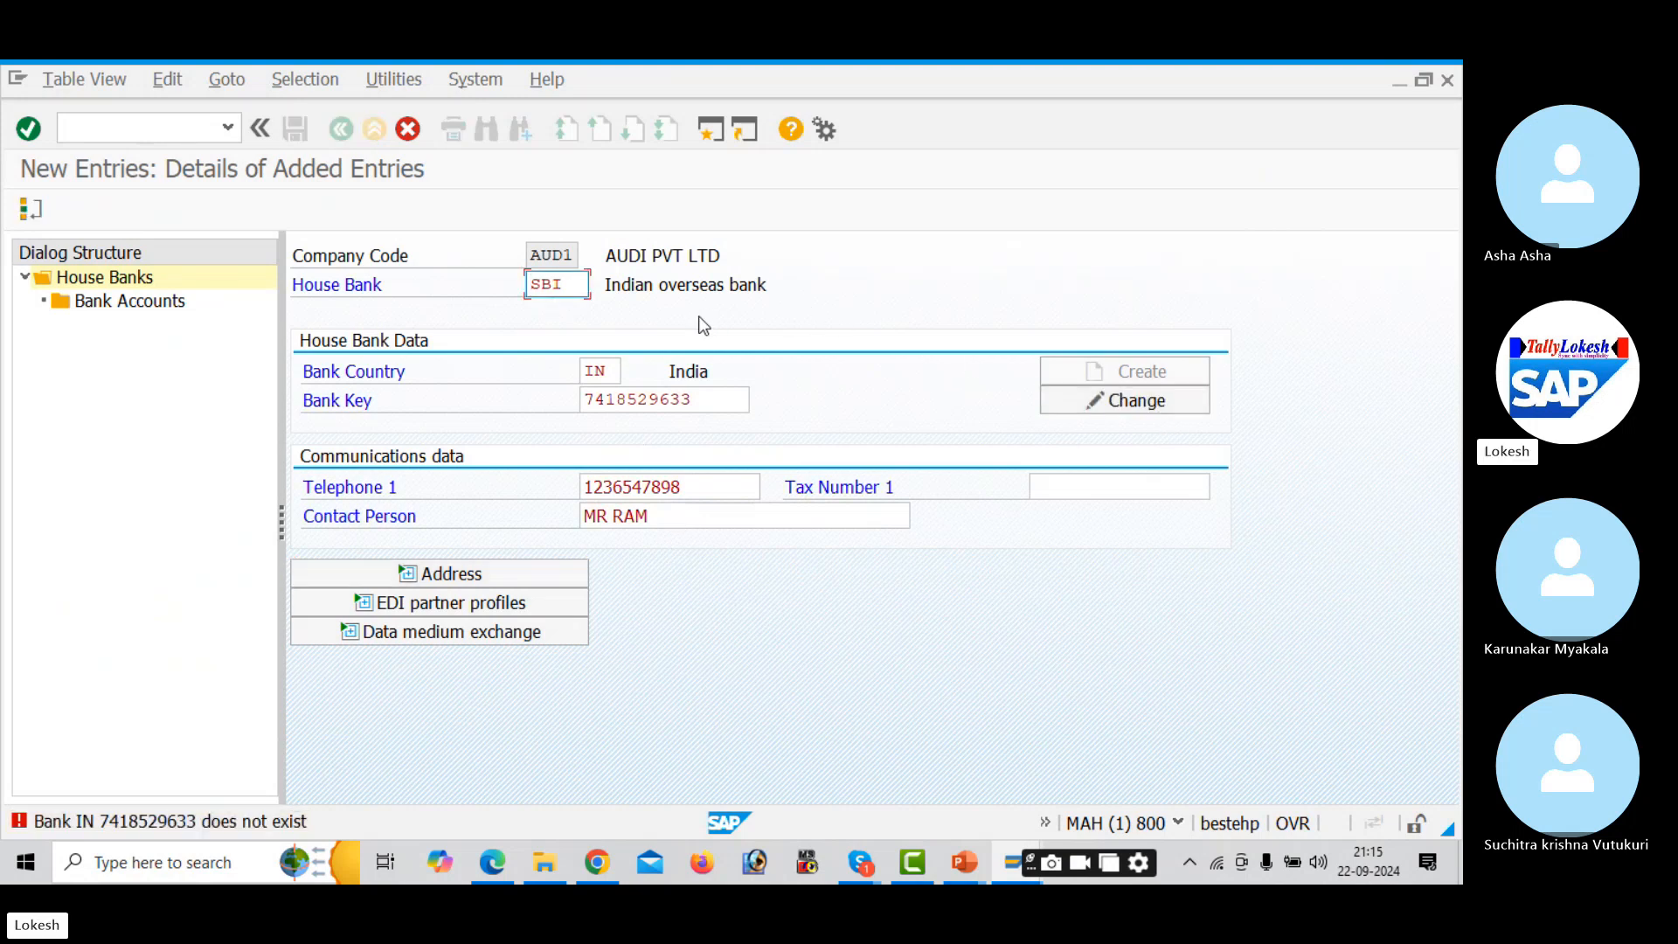
click(703, 395)
key(BackSpace)
text(3)
key(Return)
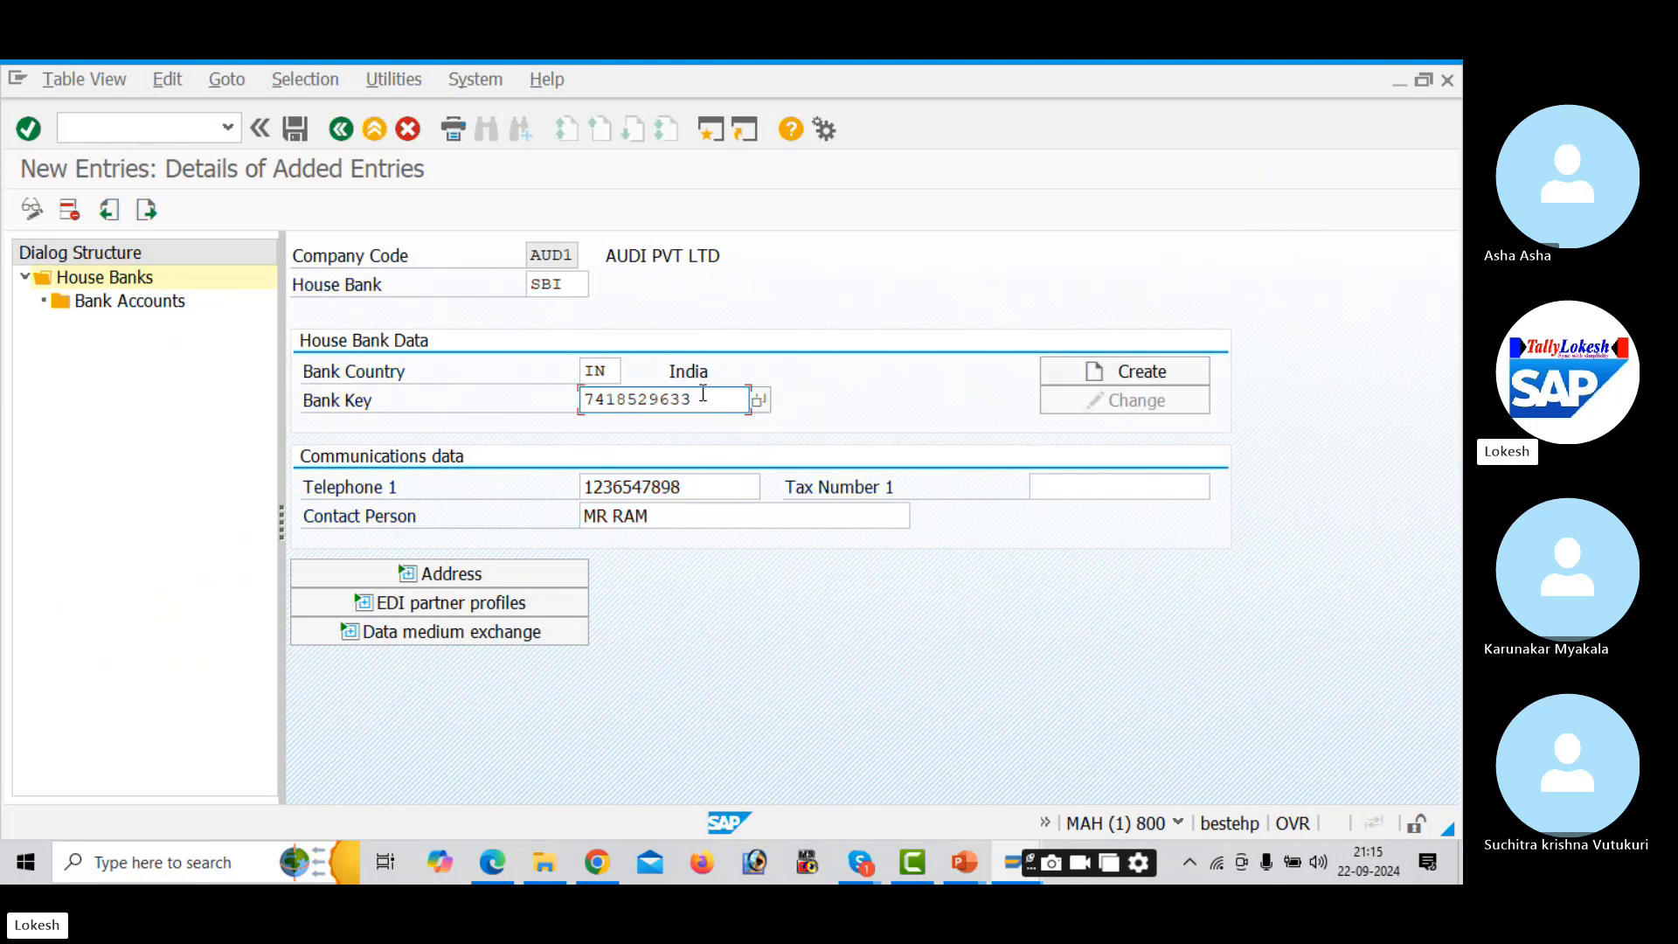
- Create the bank key's master data named SBI BANK with region 01 and a street
click(1159, 383)
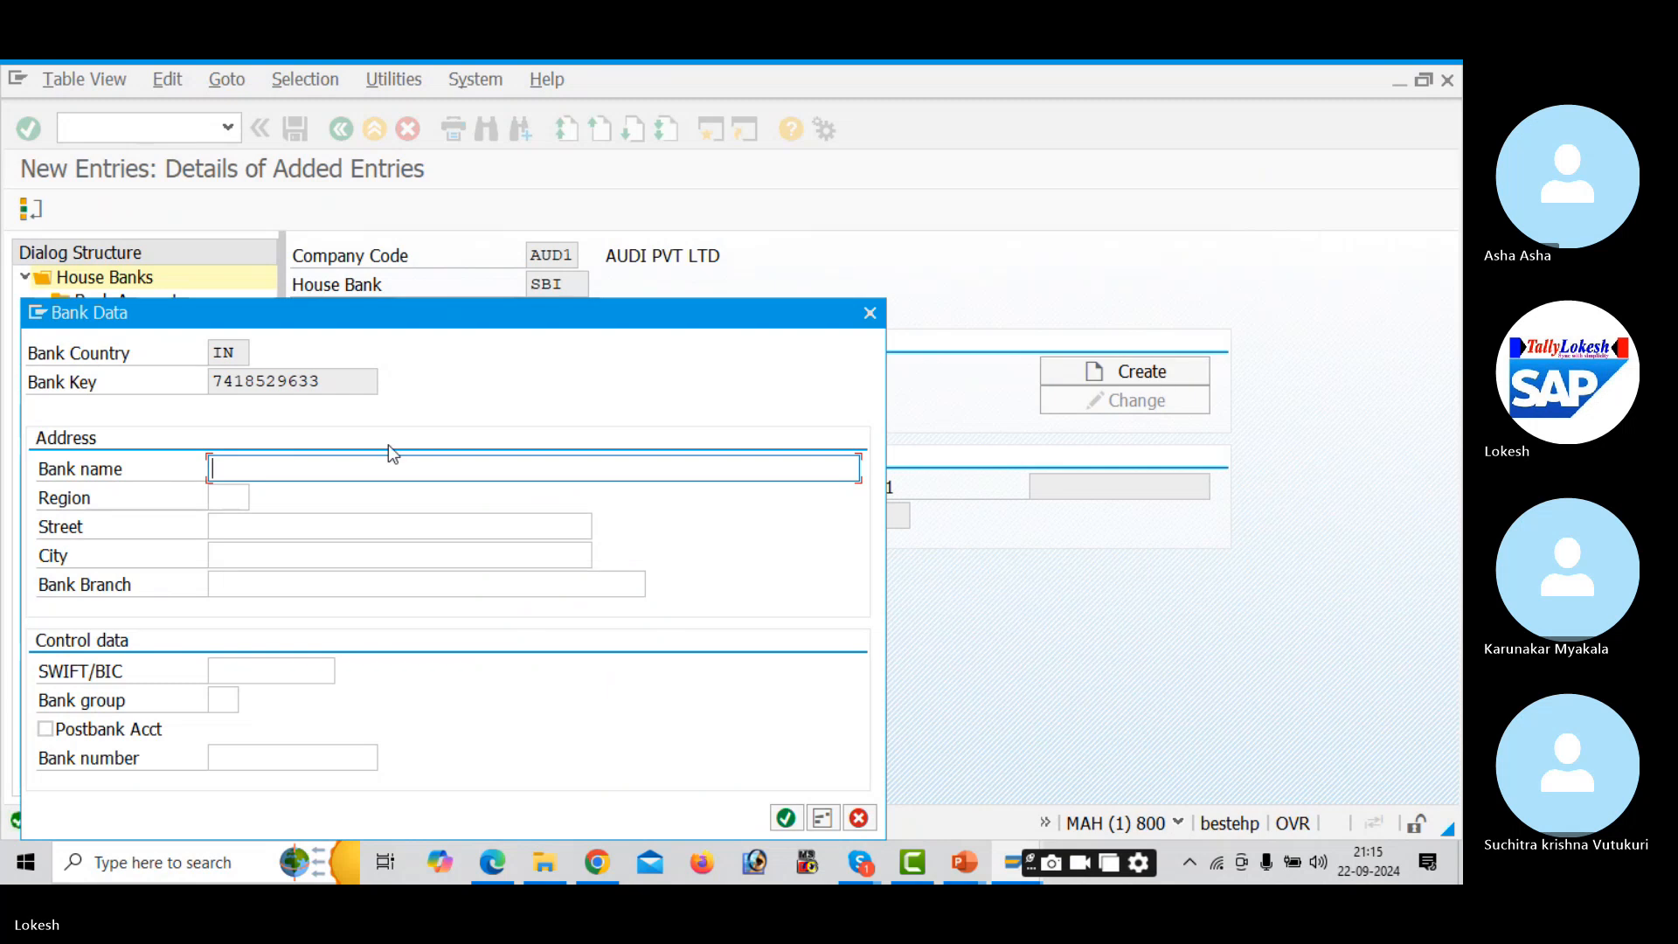
text(SBI BANK)
key(Tab)
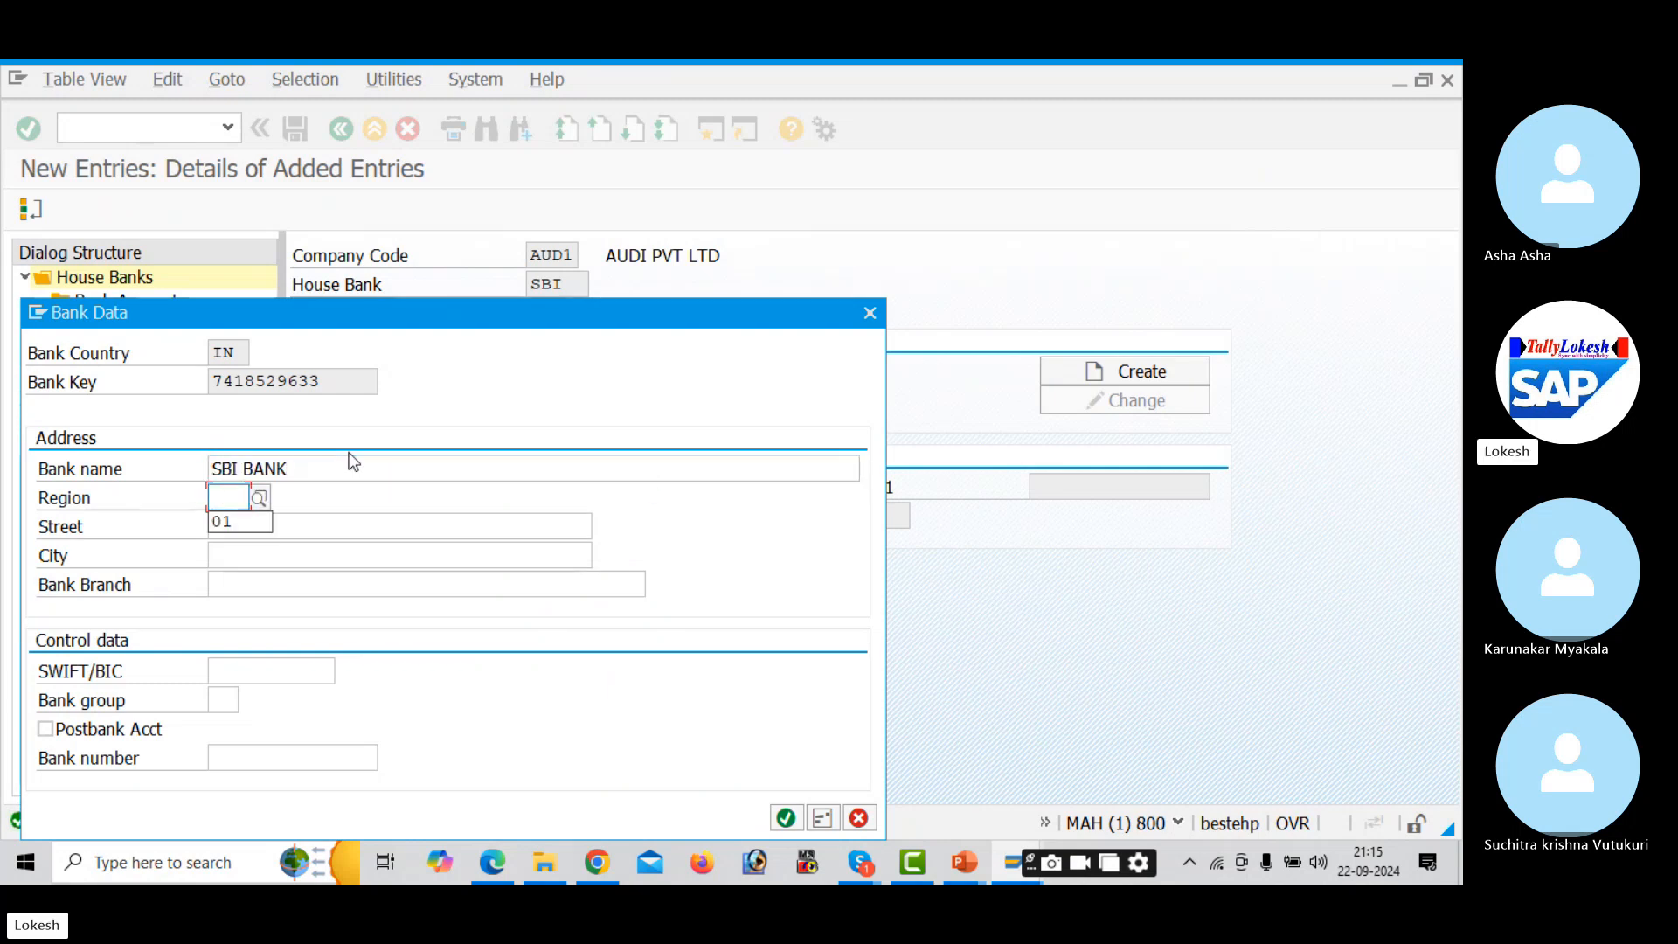
key(Tab)
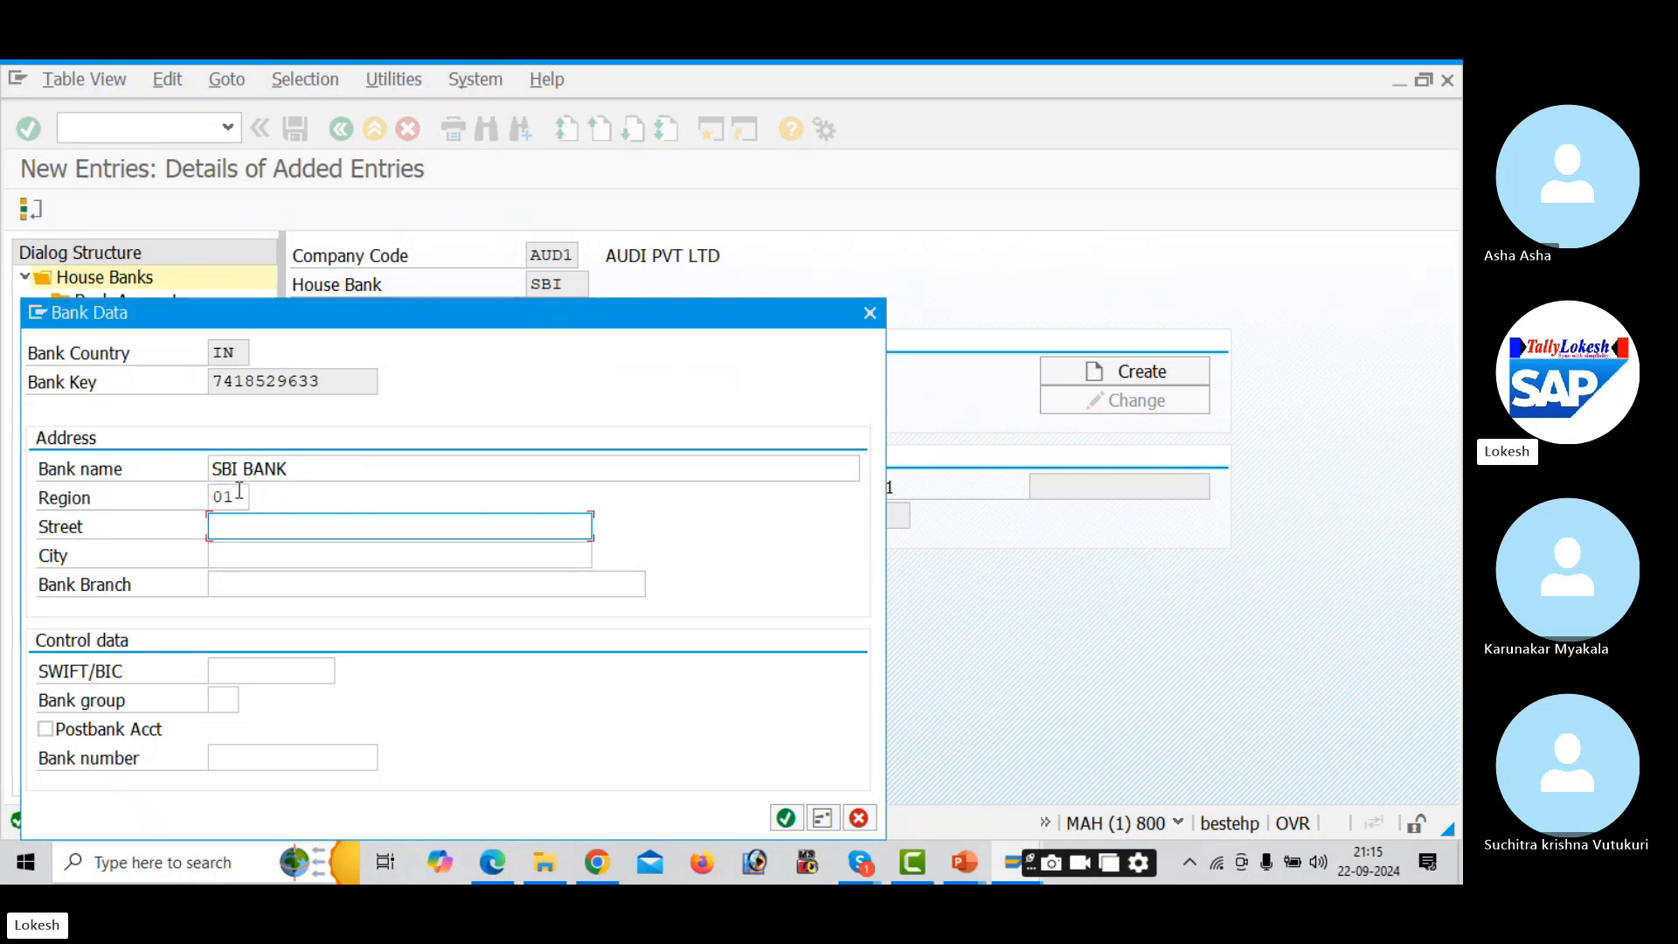
key(Down)
key(Tab)
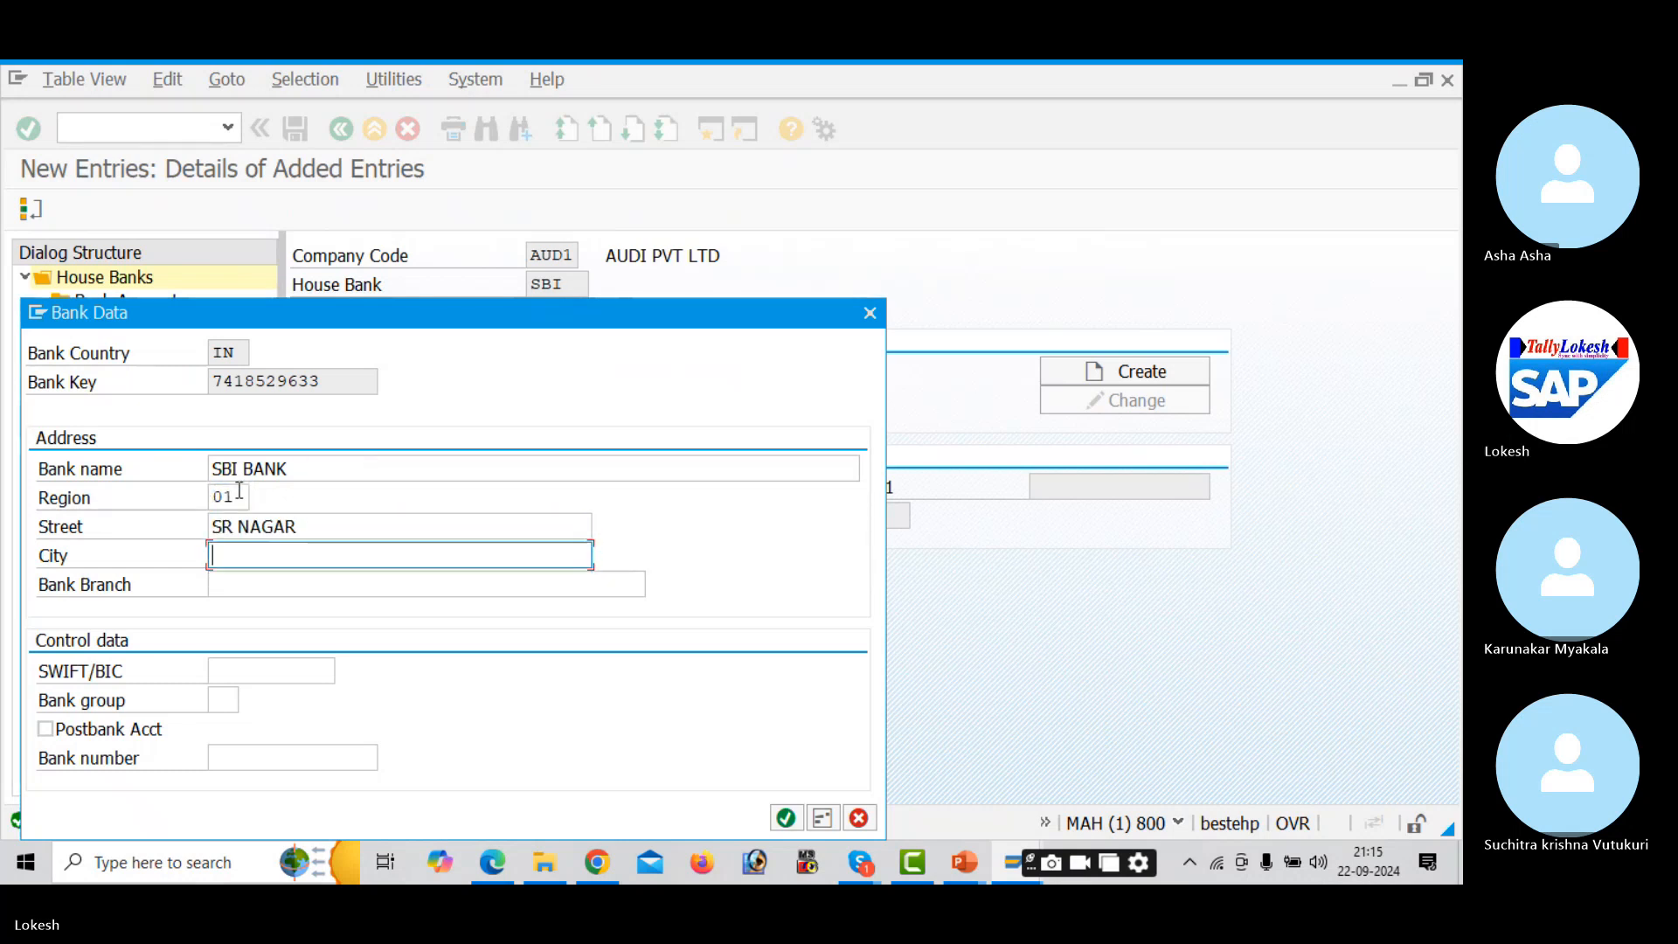
- Set city and bank branch to NELLORE, then save house bank SBI under the customizing request
key(Down)
key(Down)
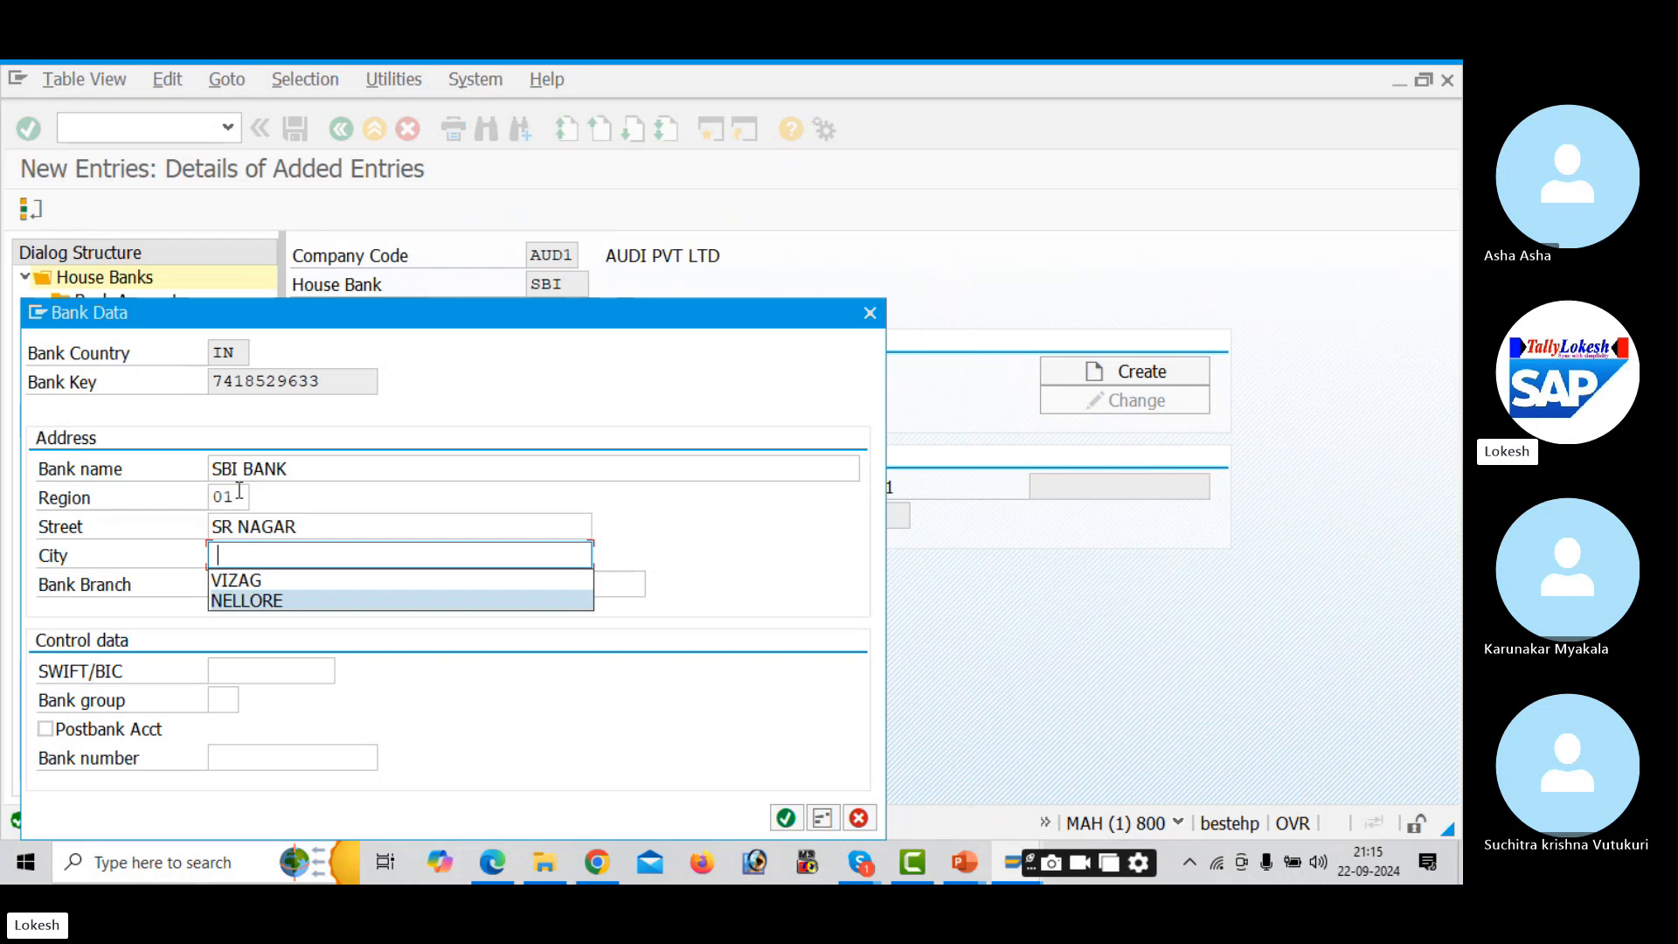
key(Tab)
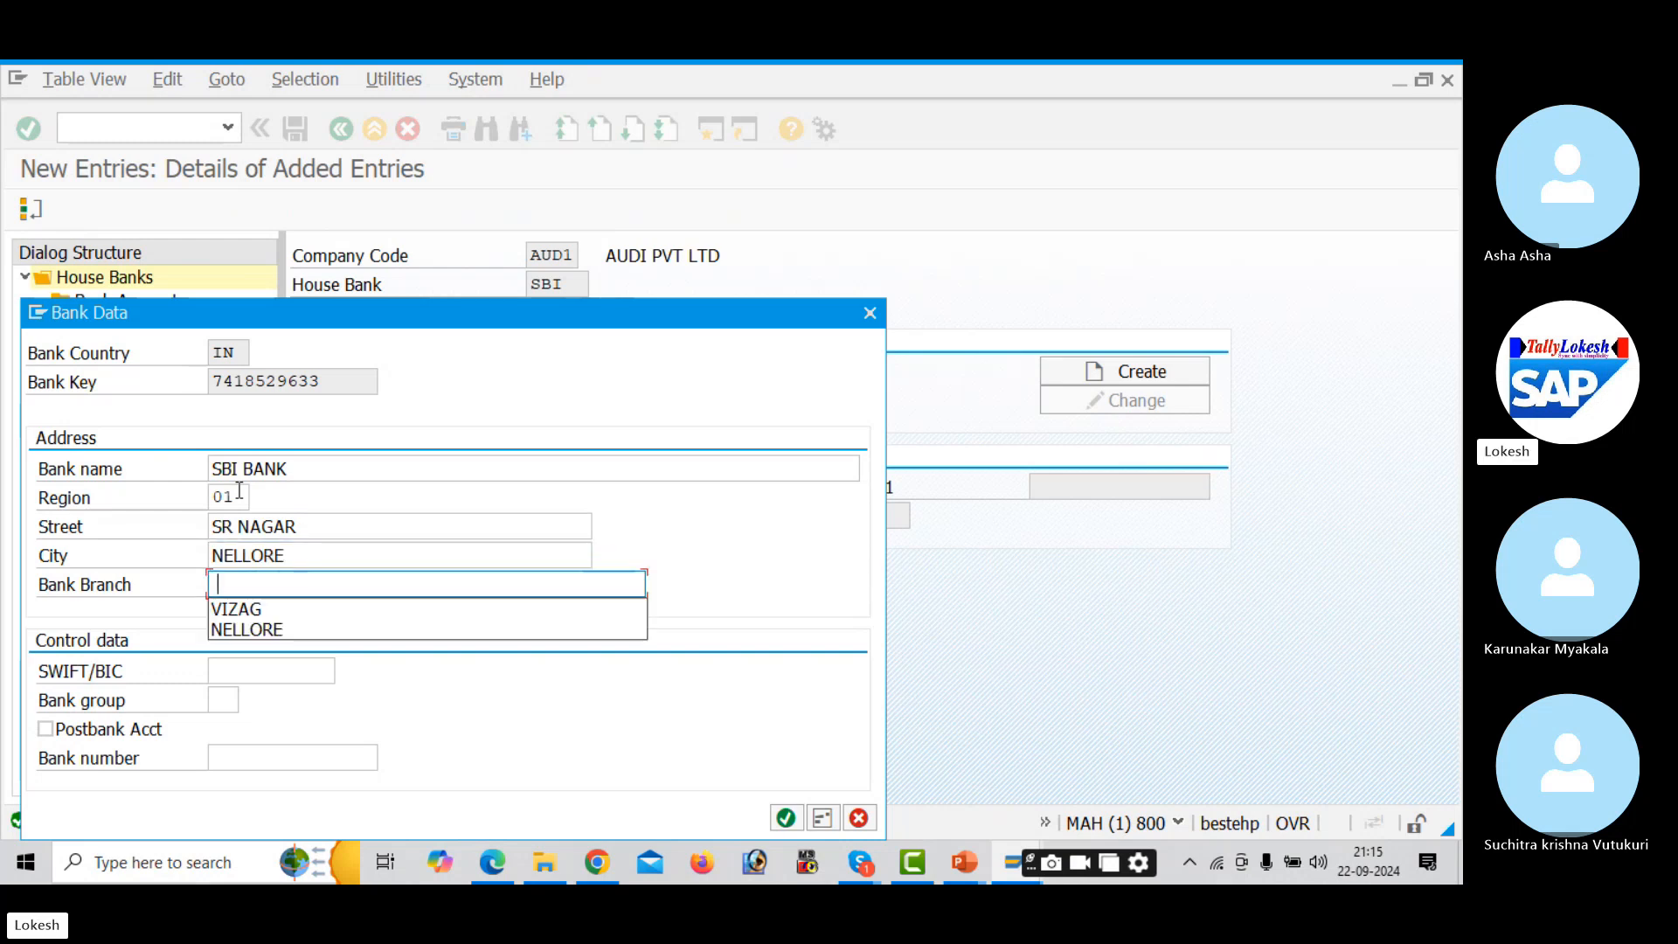
key(Down)
key(Down)
key(Tab)
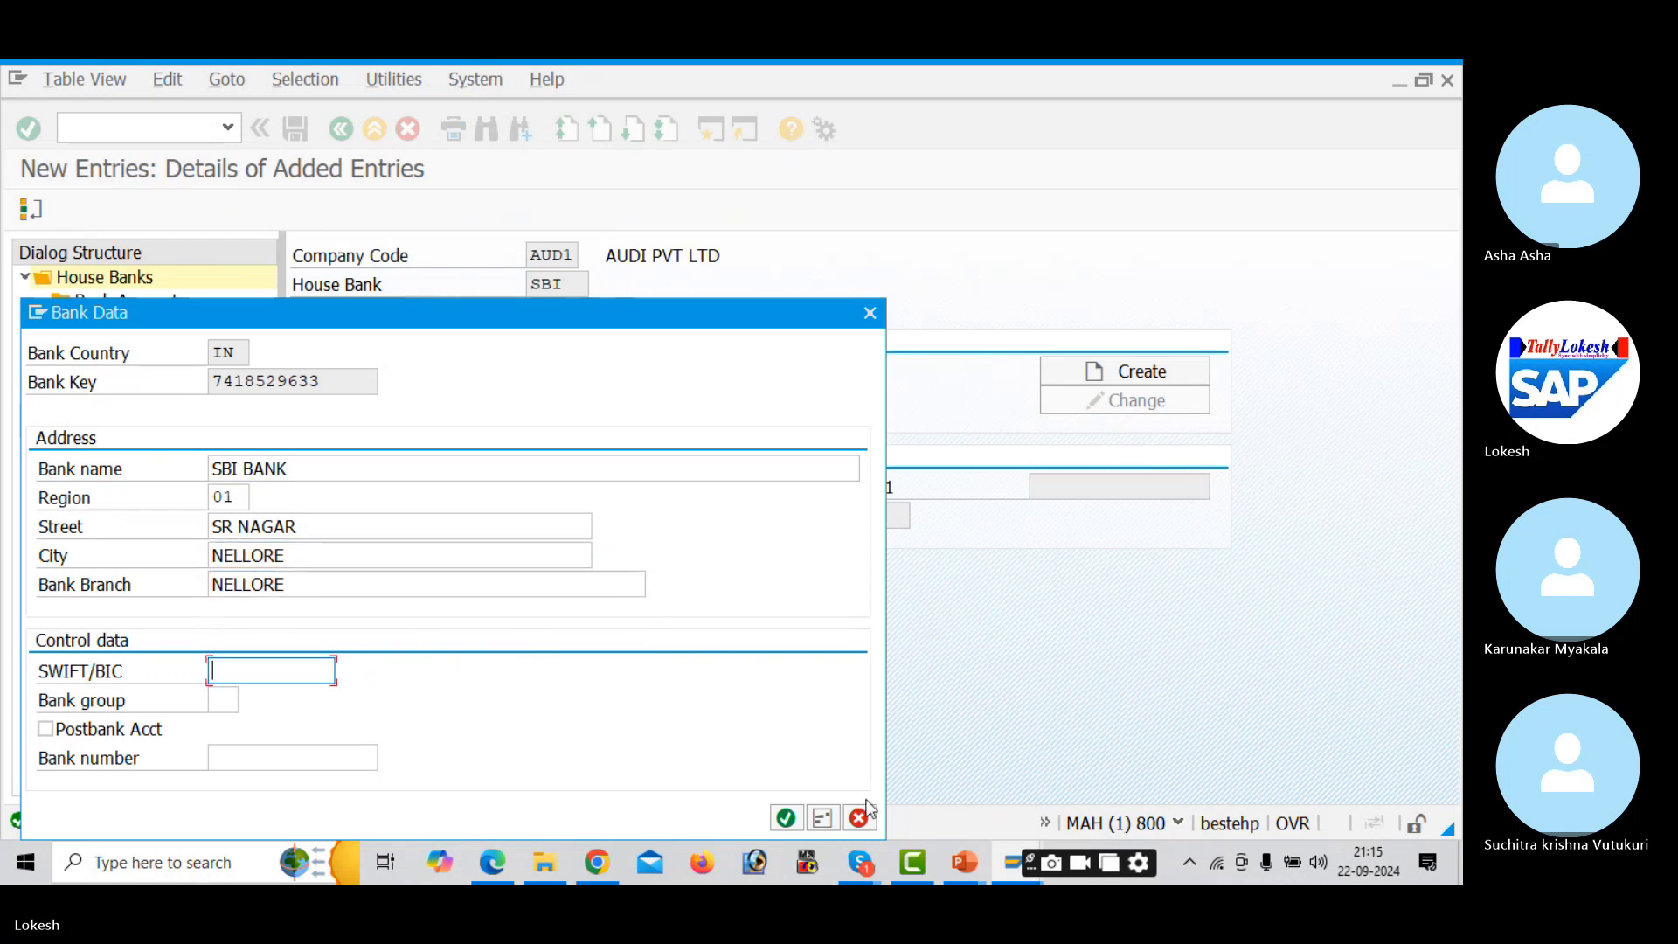
click(786, 819)
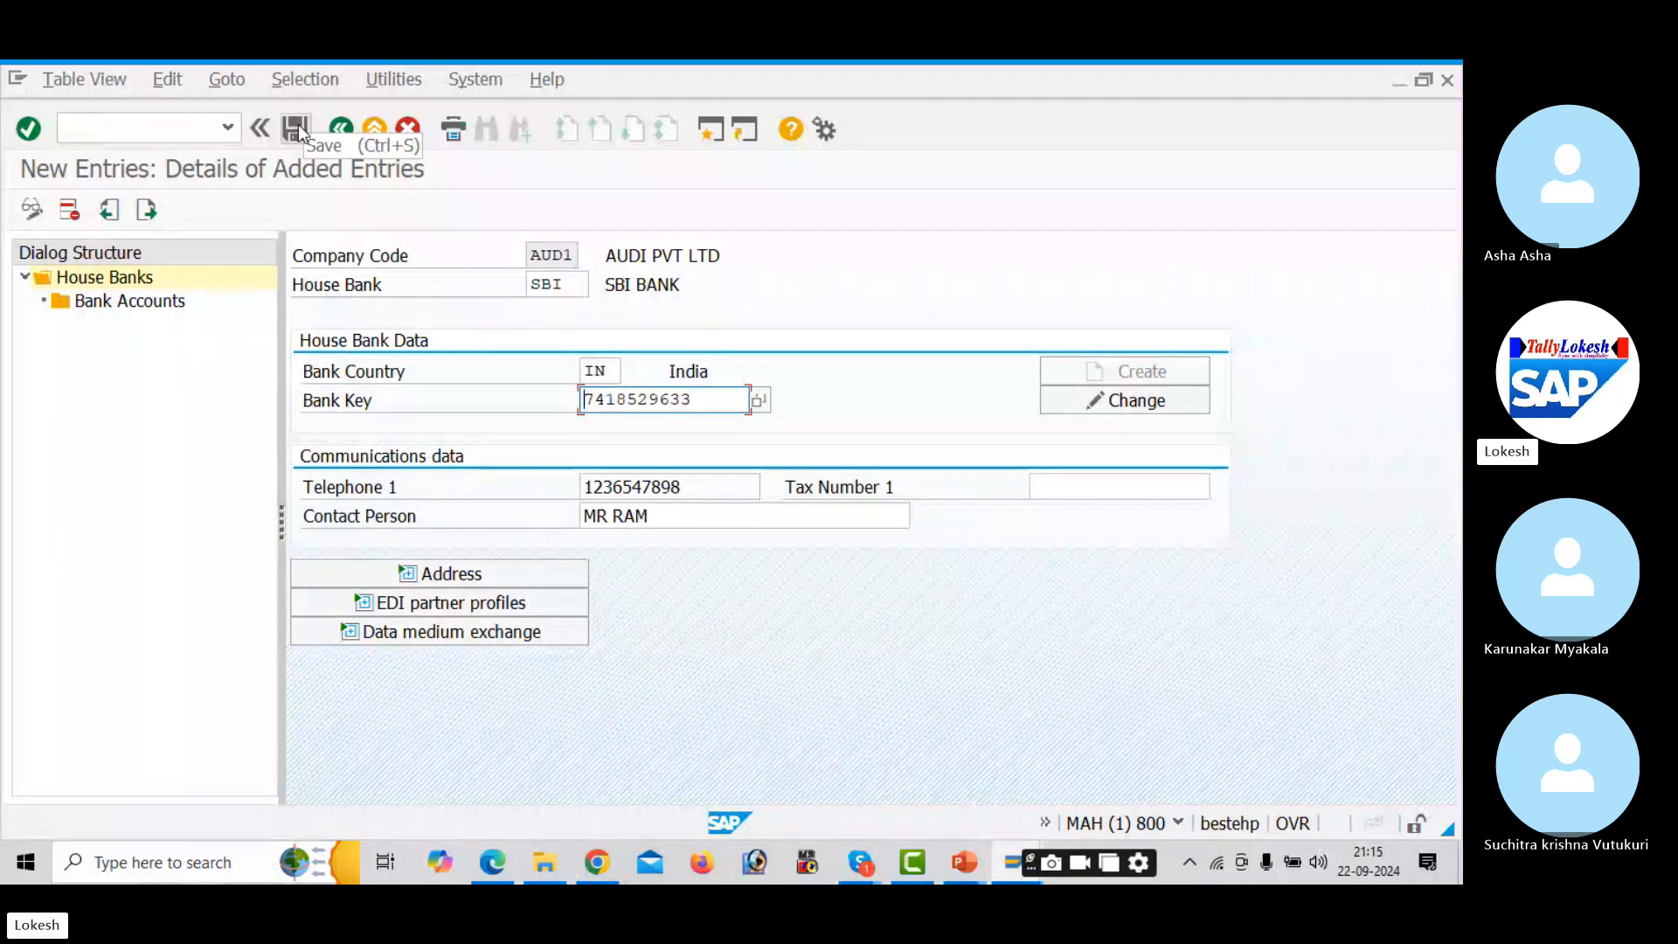
click(298, 128)
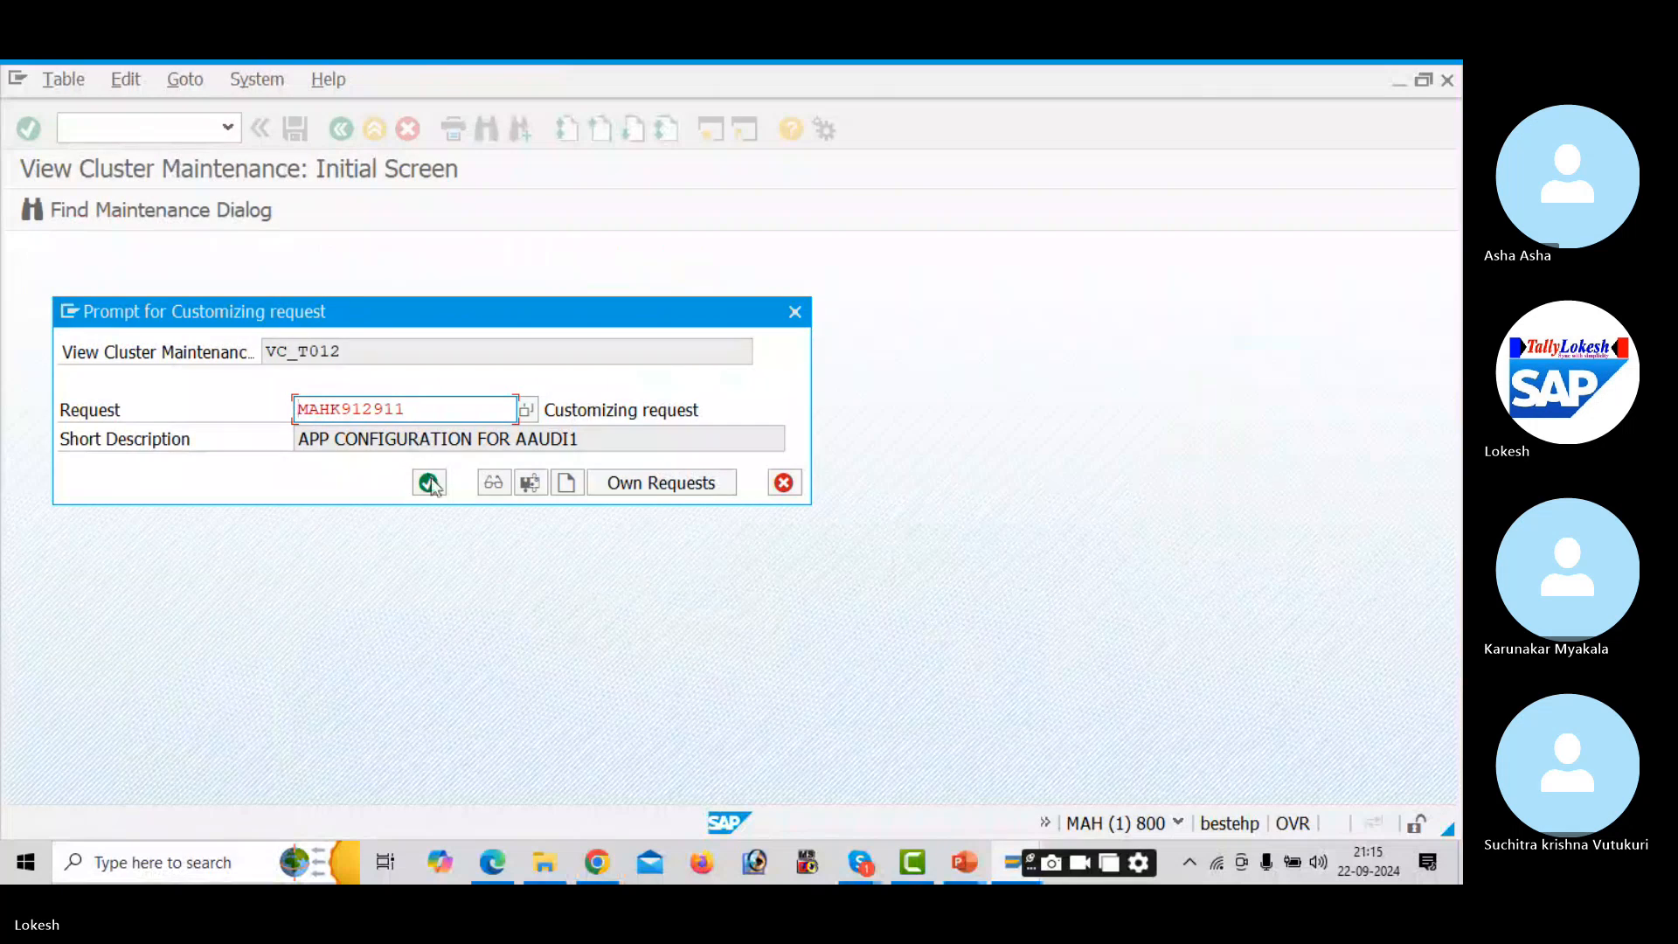
click(431, 481)
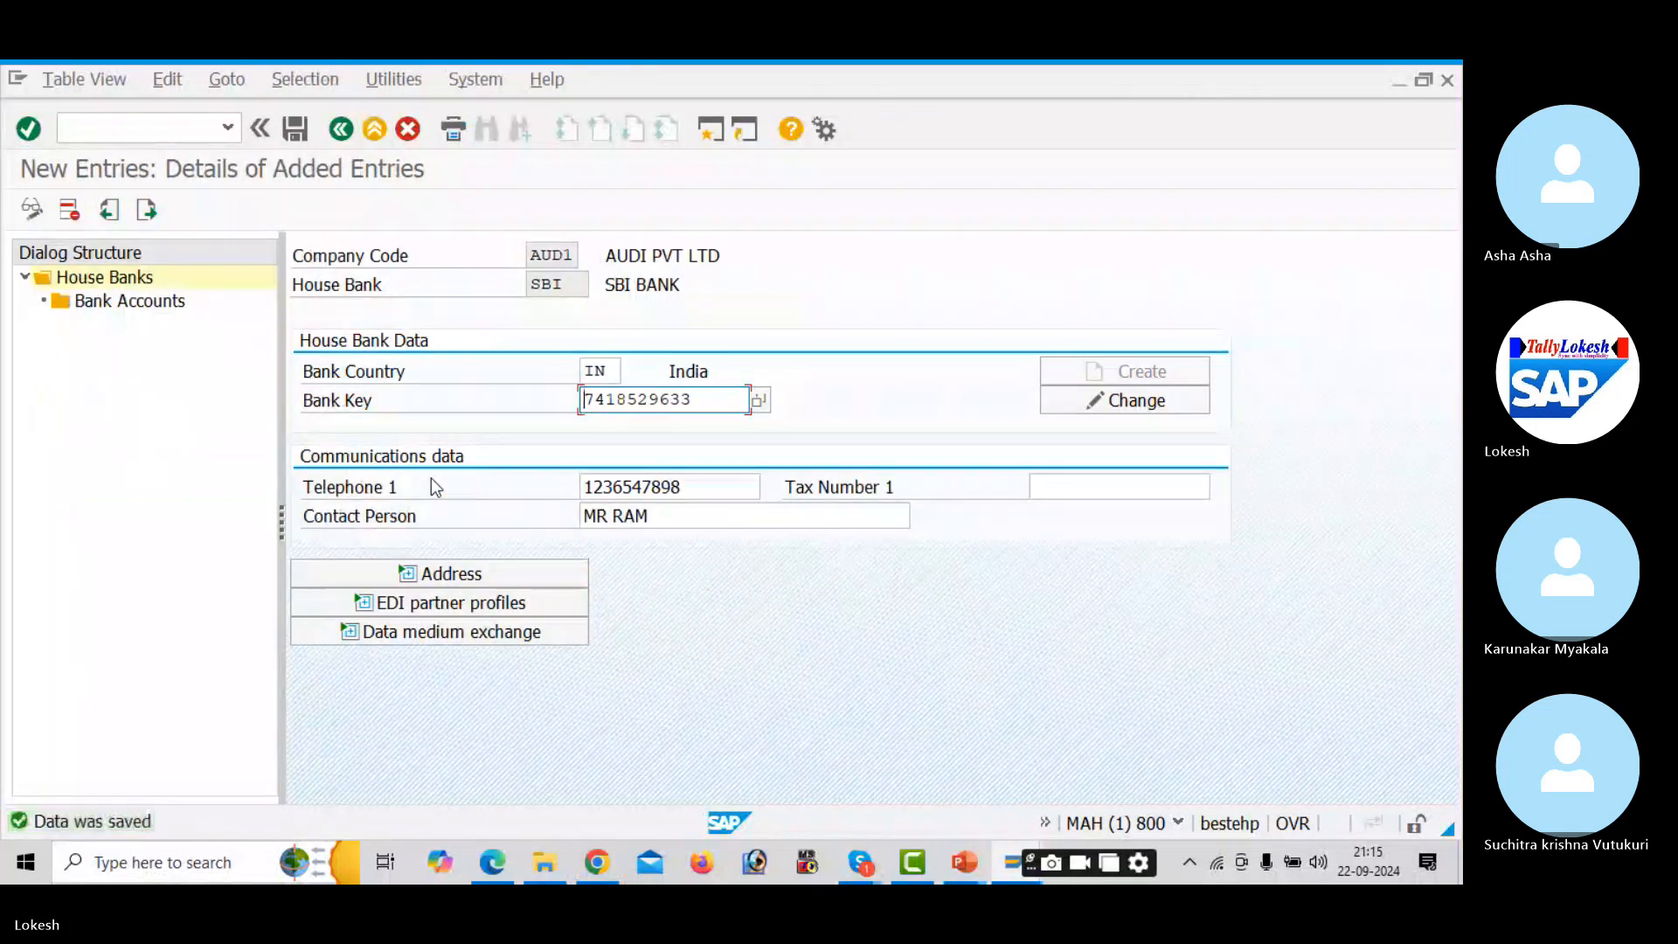
- Create bank account SBI1 described as BANK ACCOUNT under house bank SBI, with its account number
double_click(153, 303)
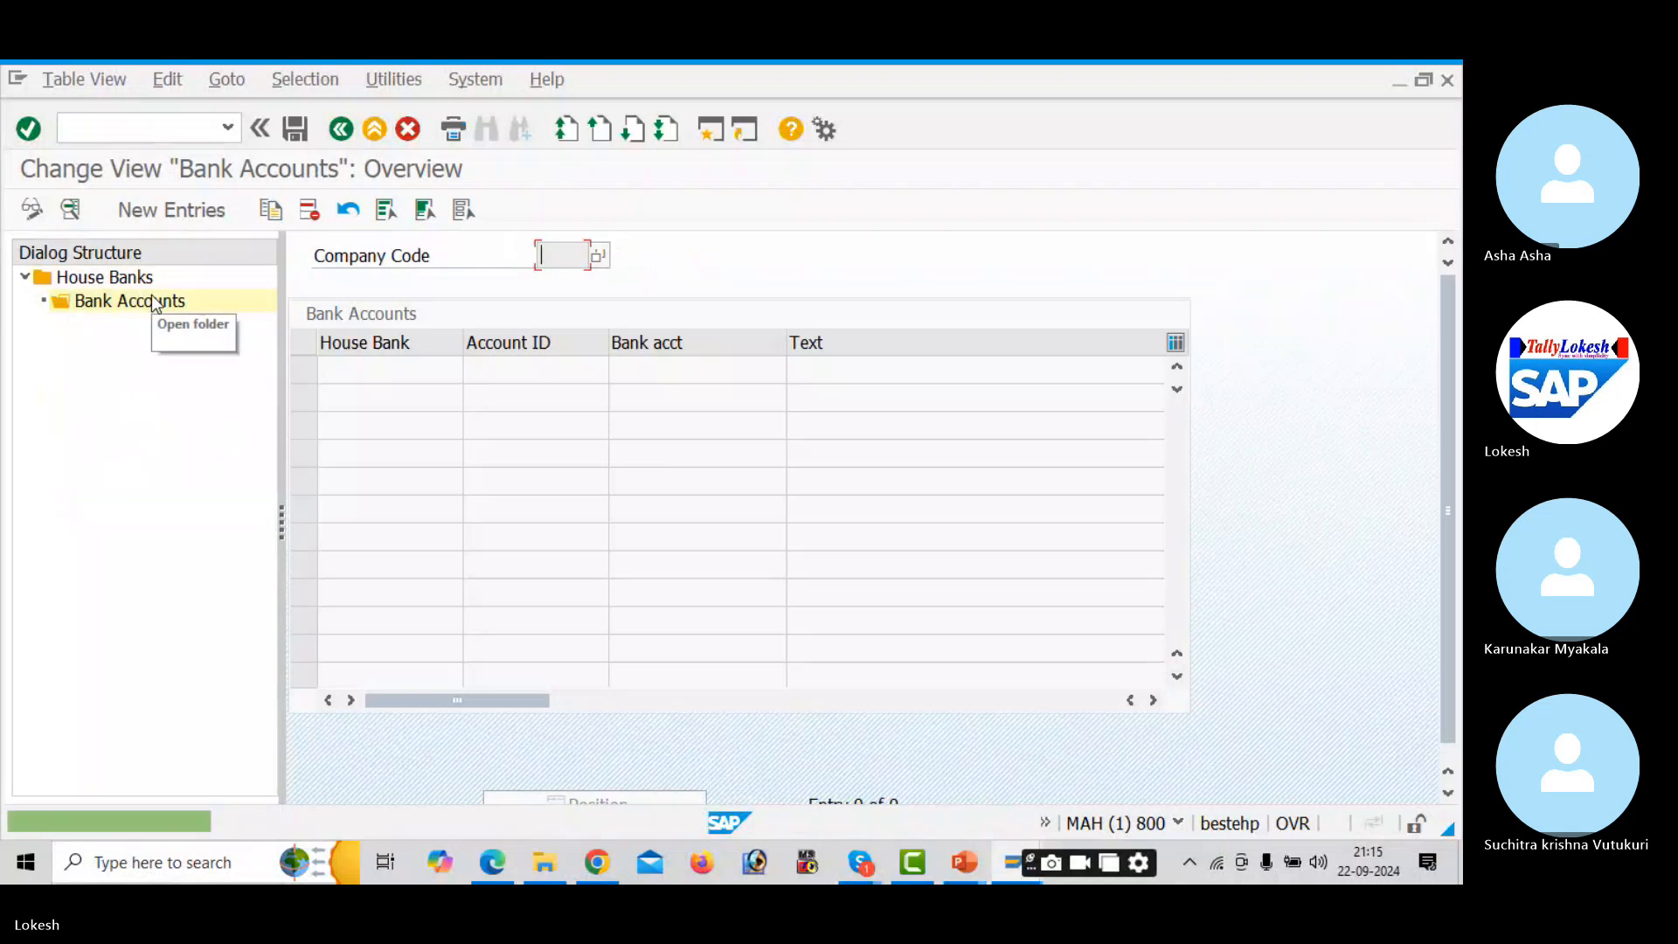
click(185, 208)
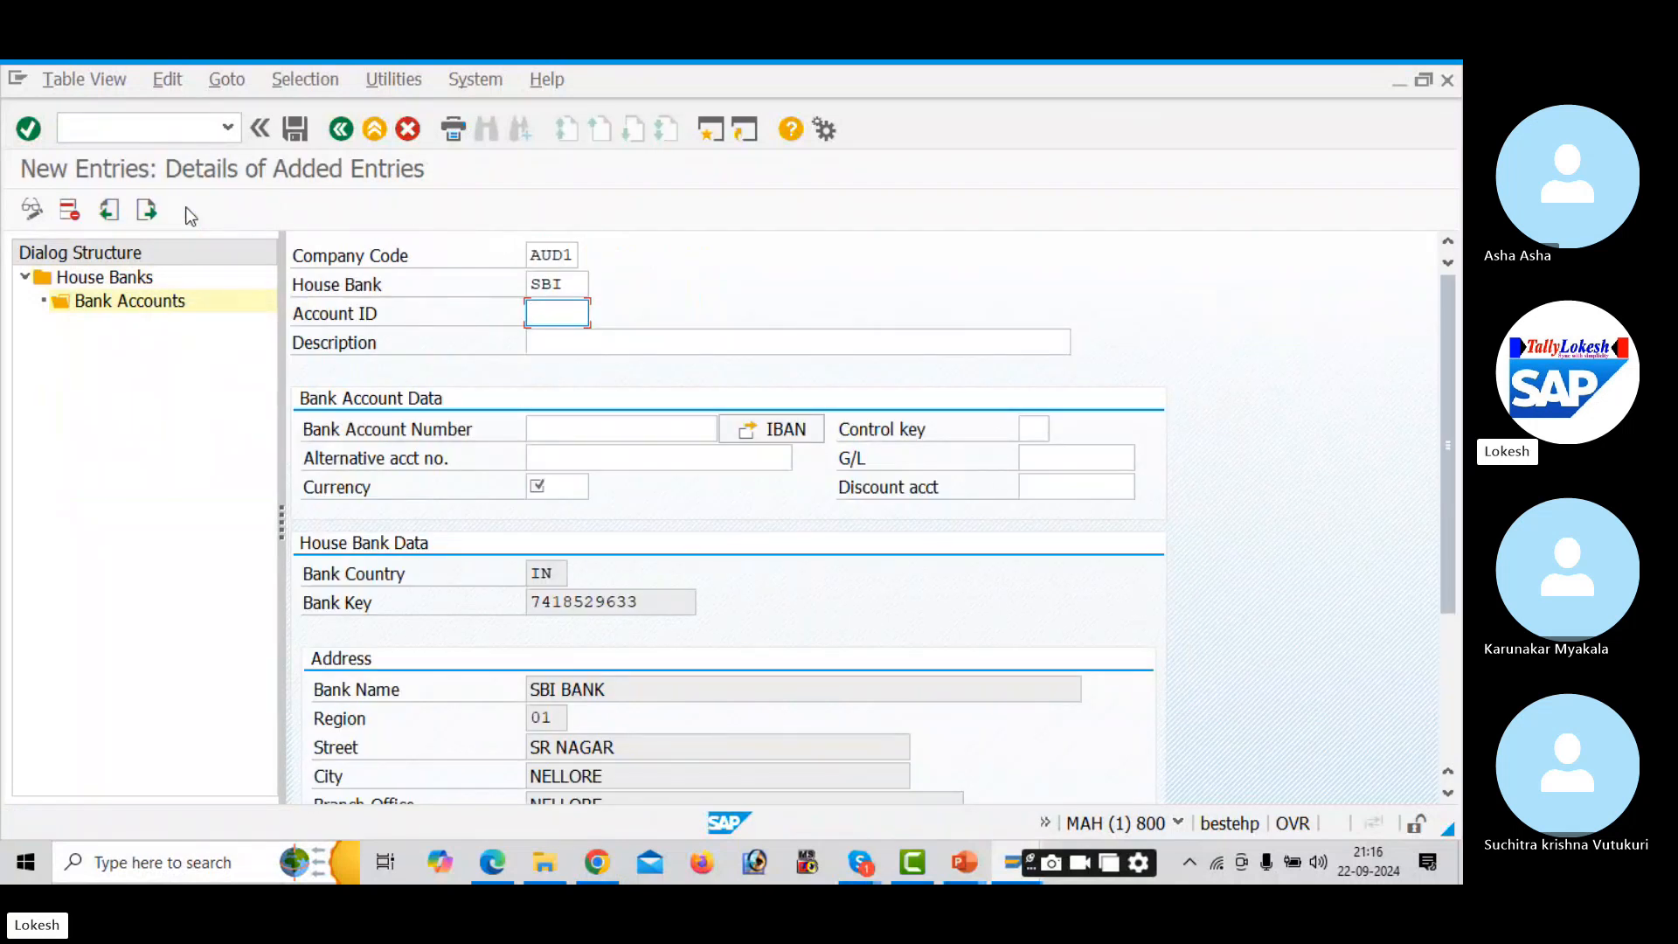
key(Down)
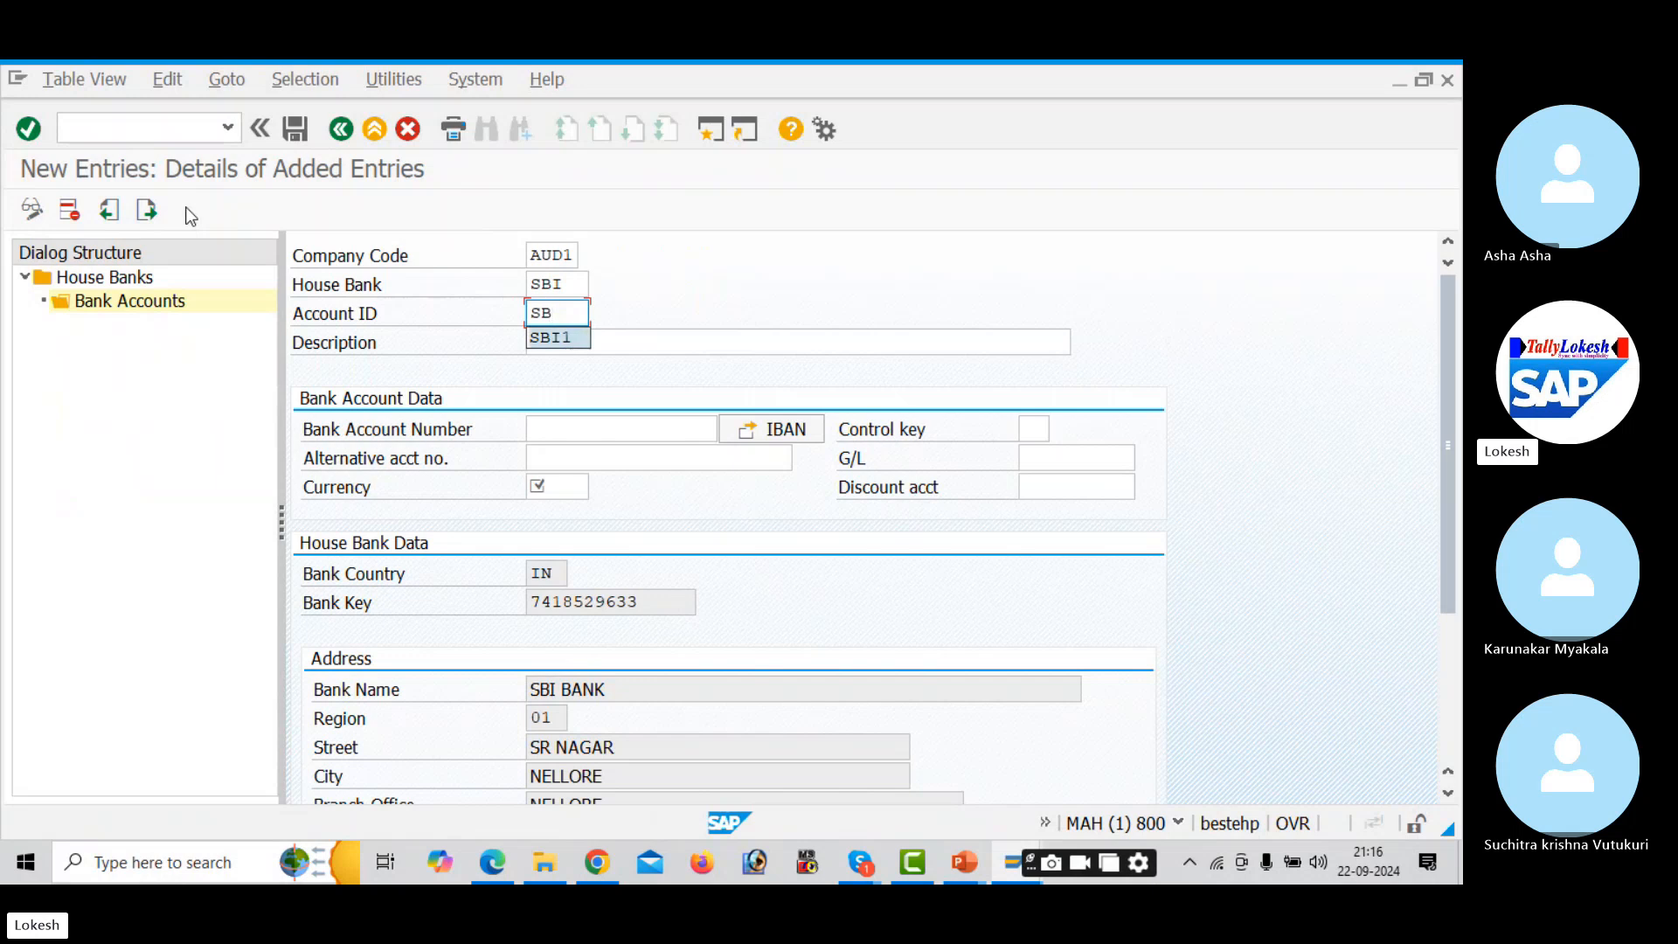
key(Tab)
key(Down)
key(Tab)
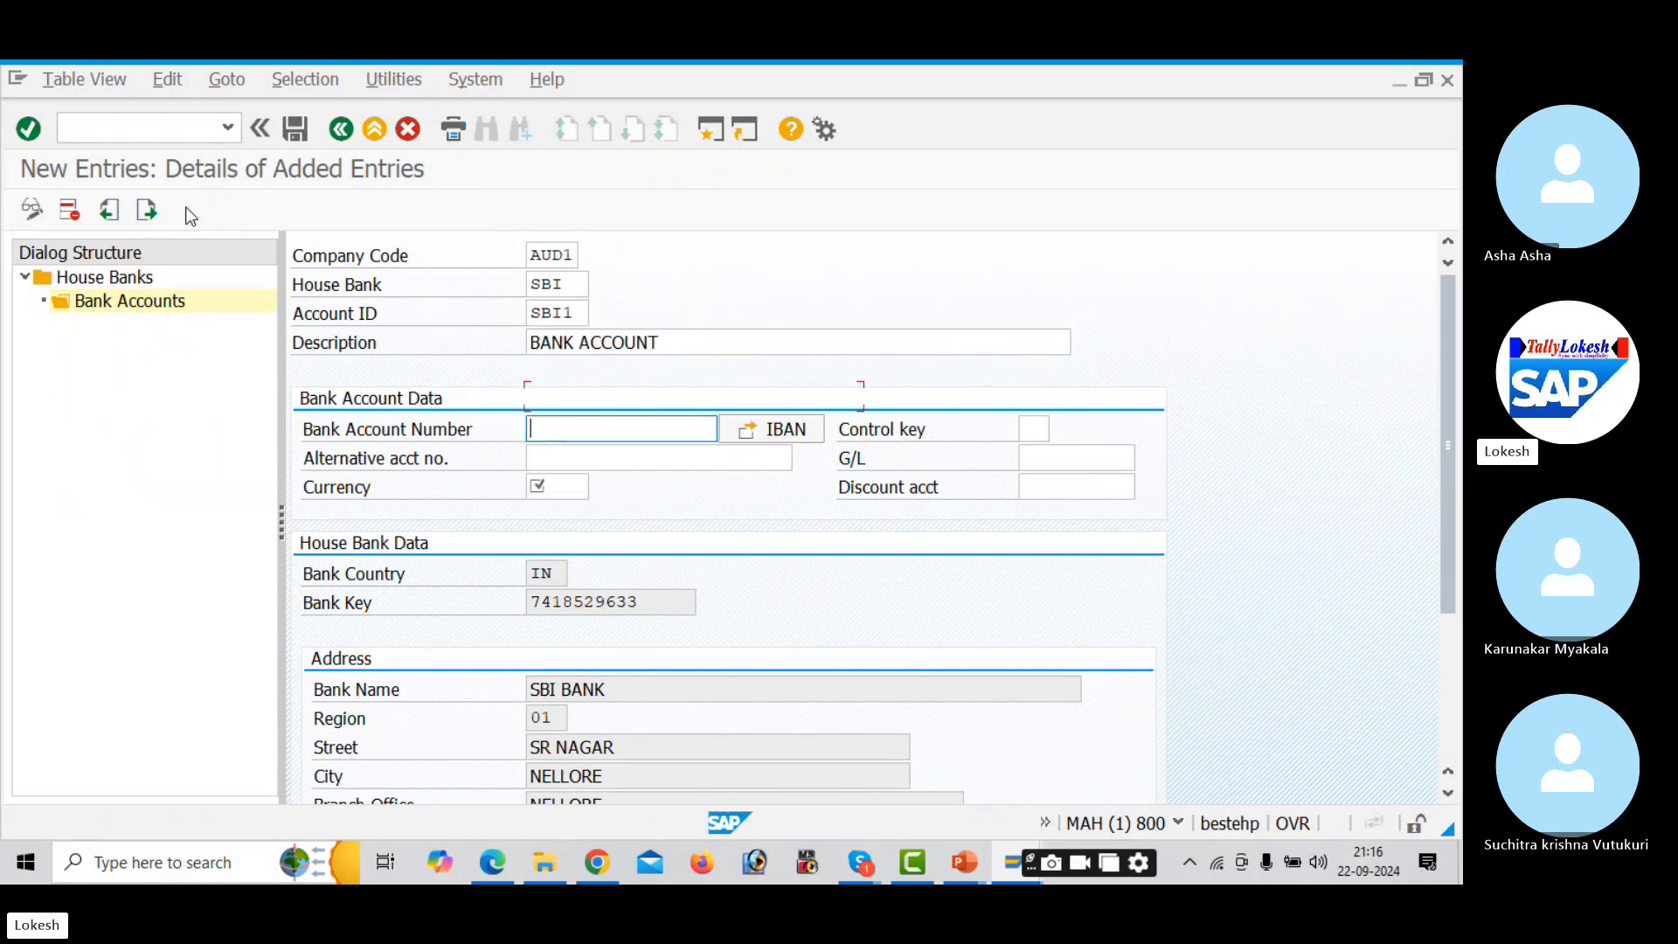
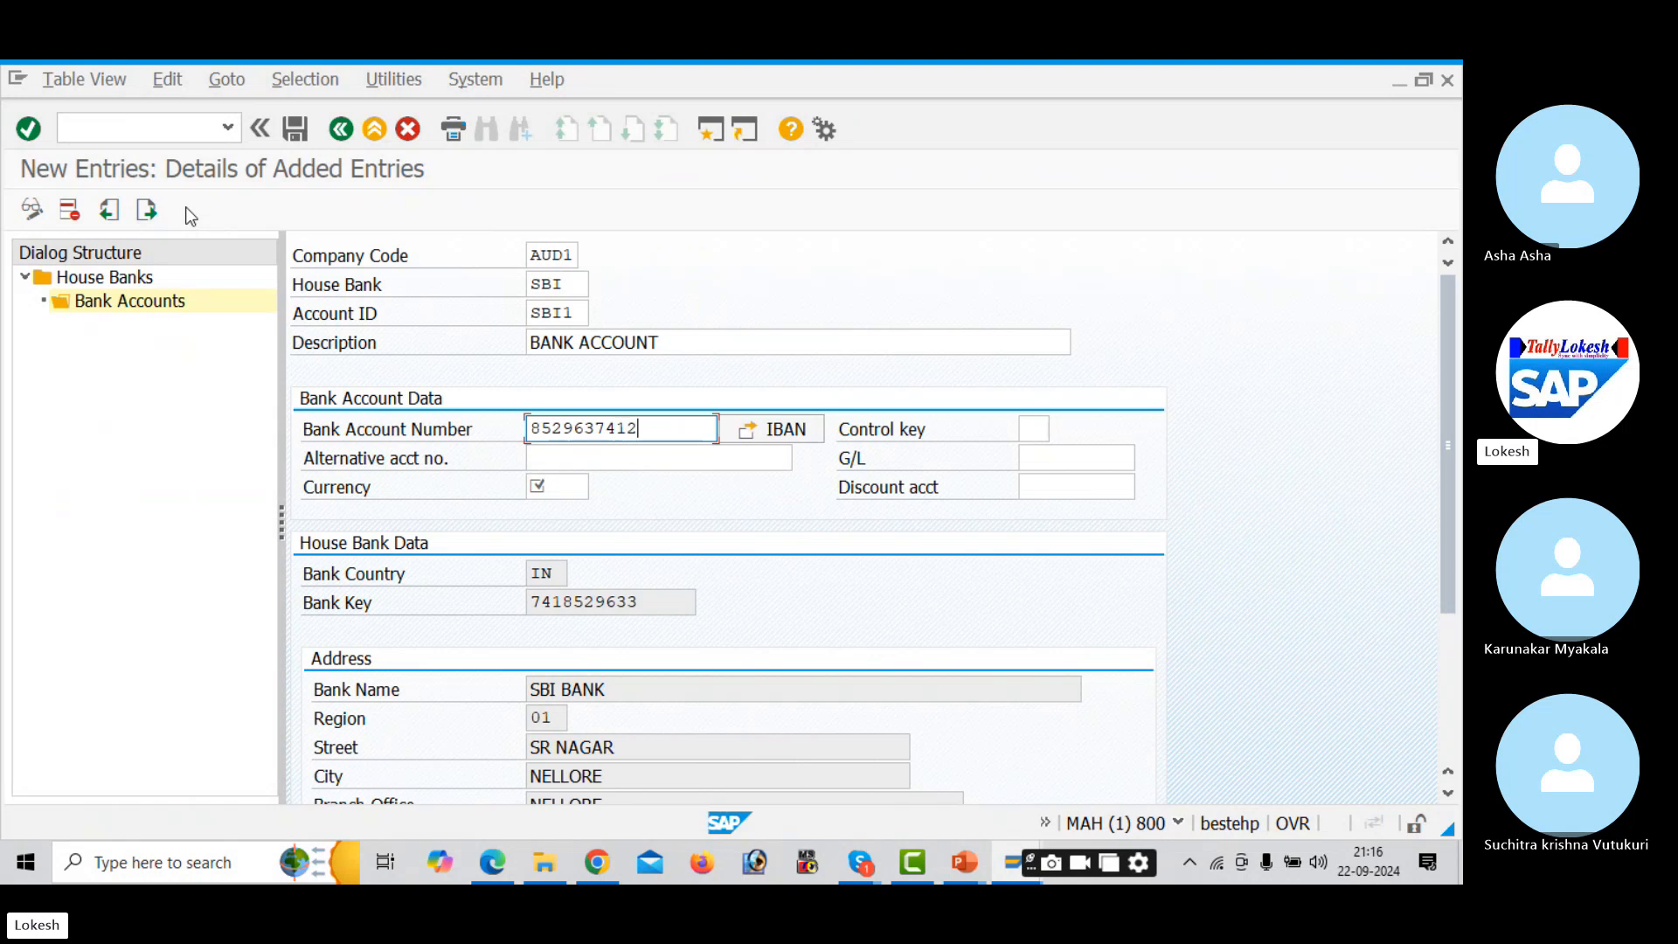
key(Tab)
key(Tab)
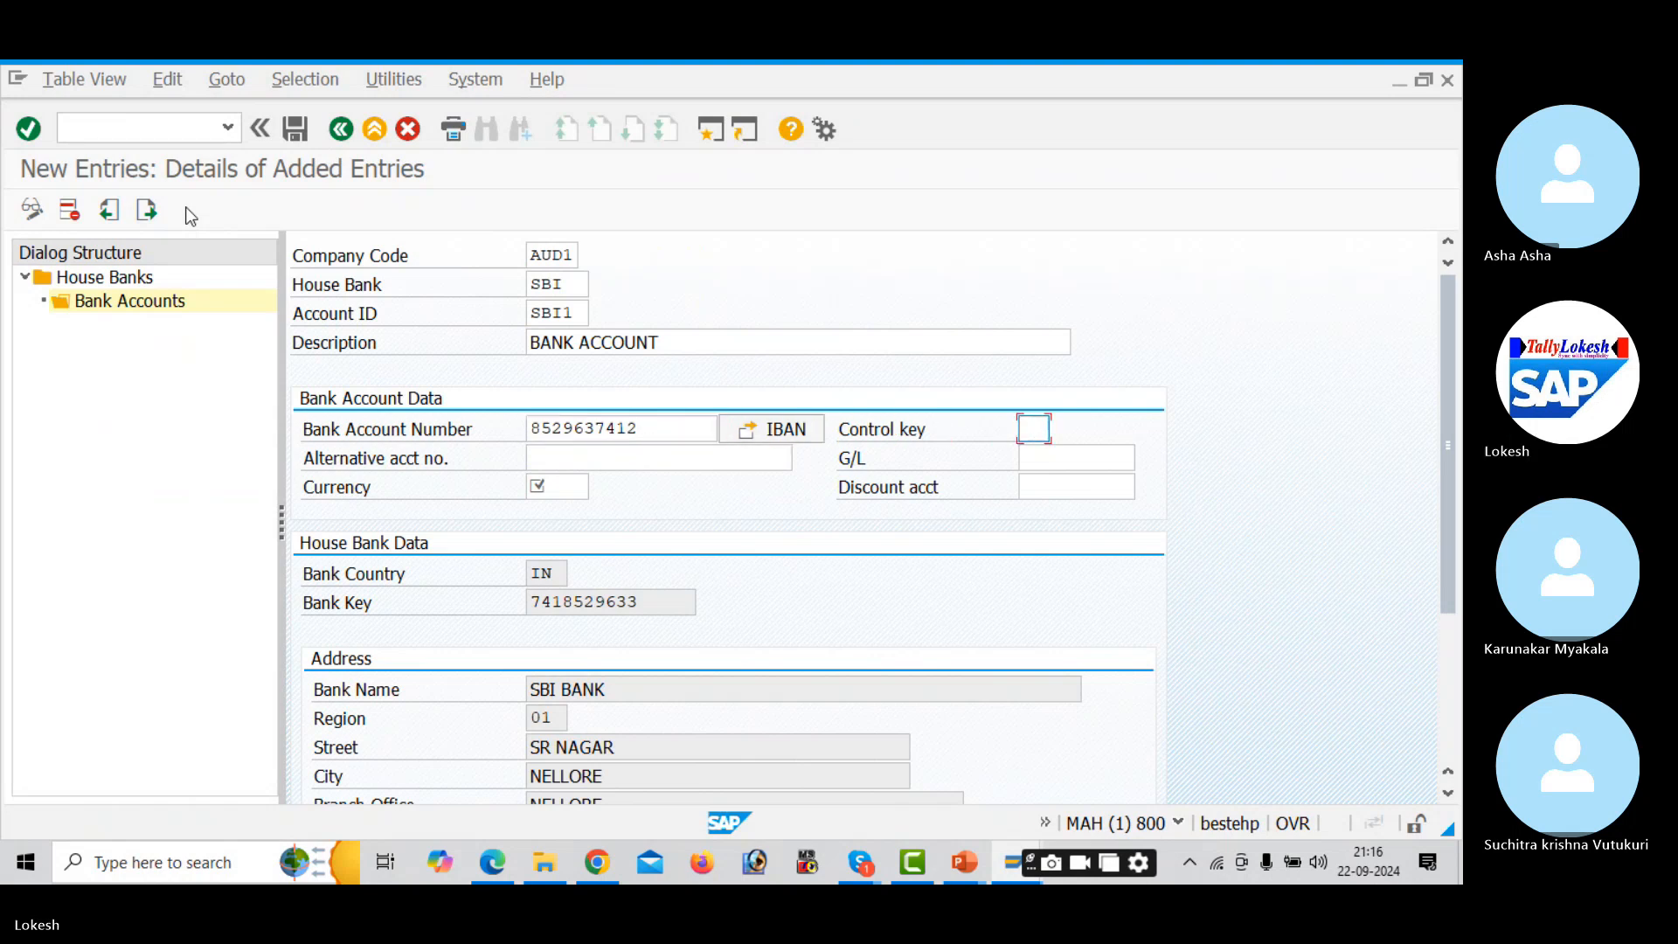
- Enter the alternative account number and open the G/L account search help
click(619, 456)
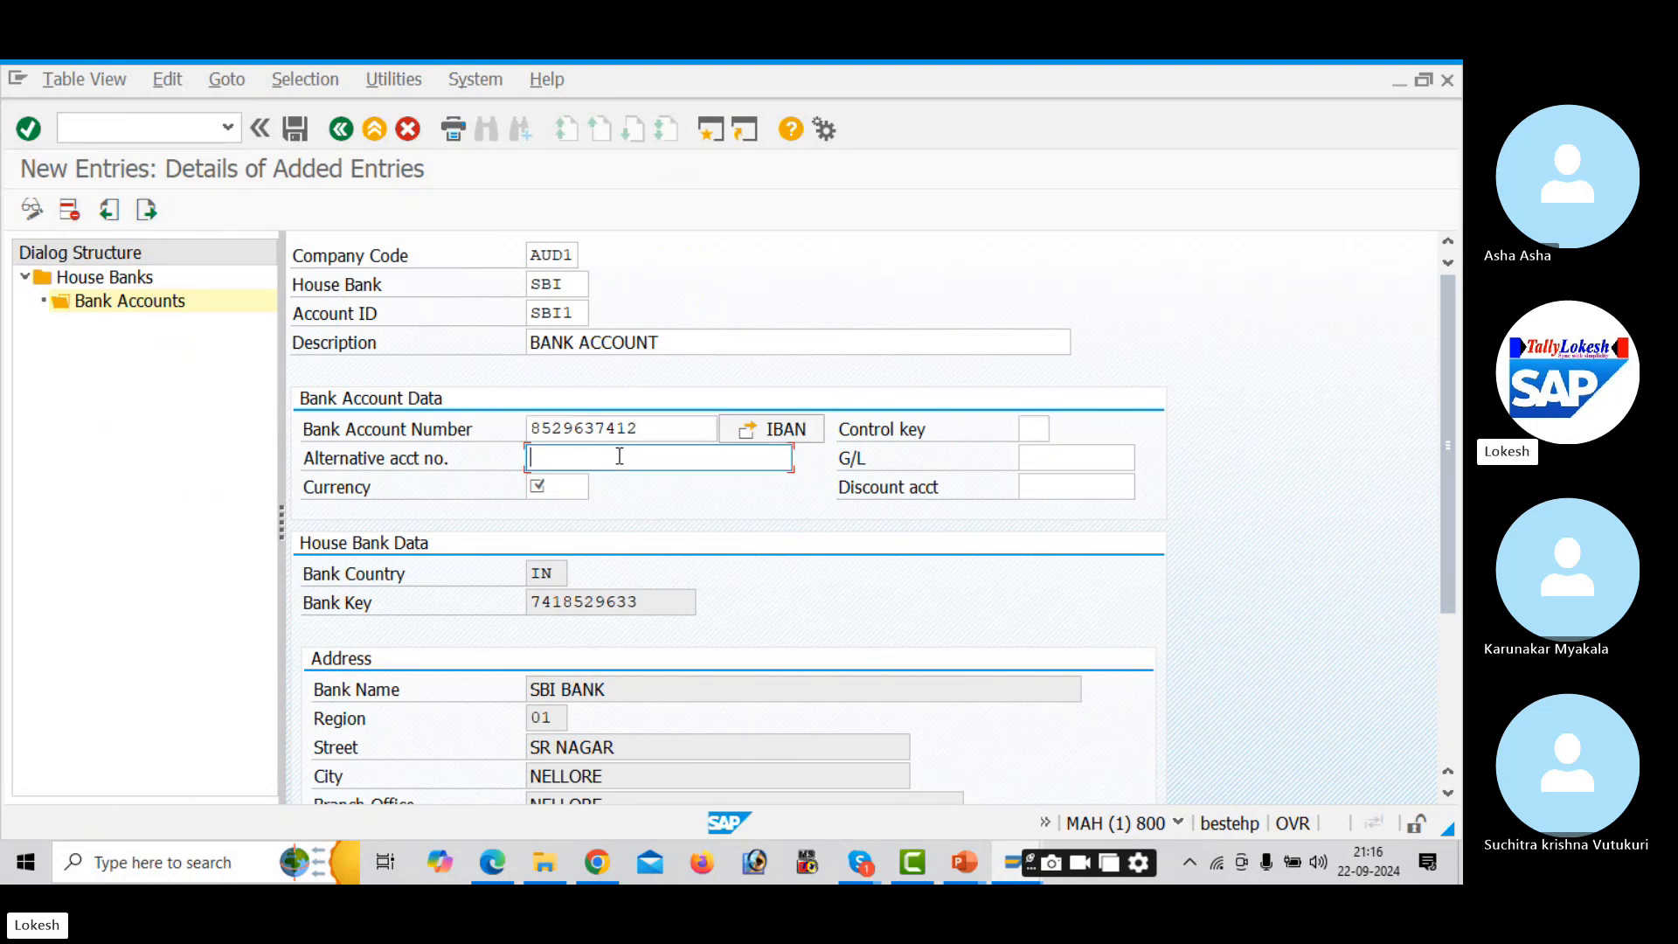
text(987654)
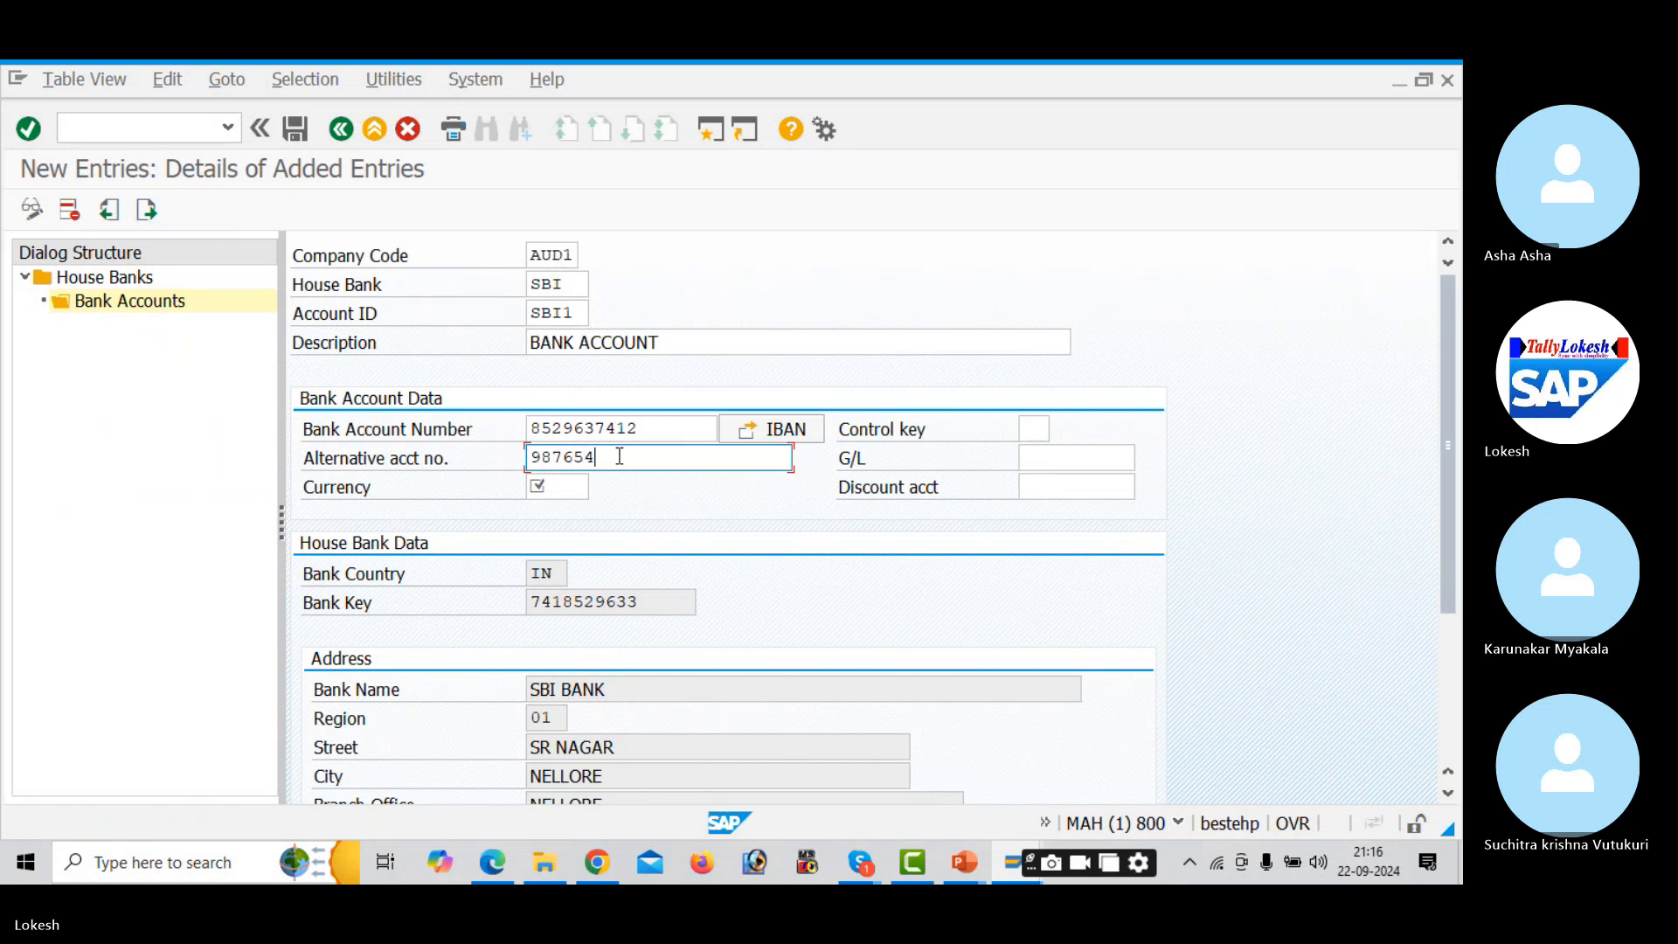
text(3216)
click(1066, 448)
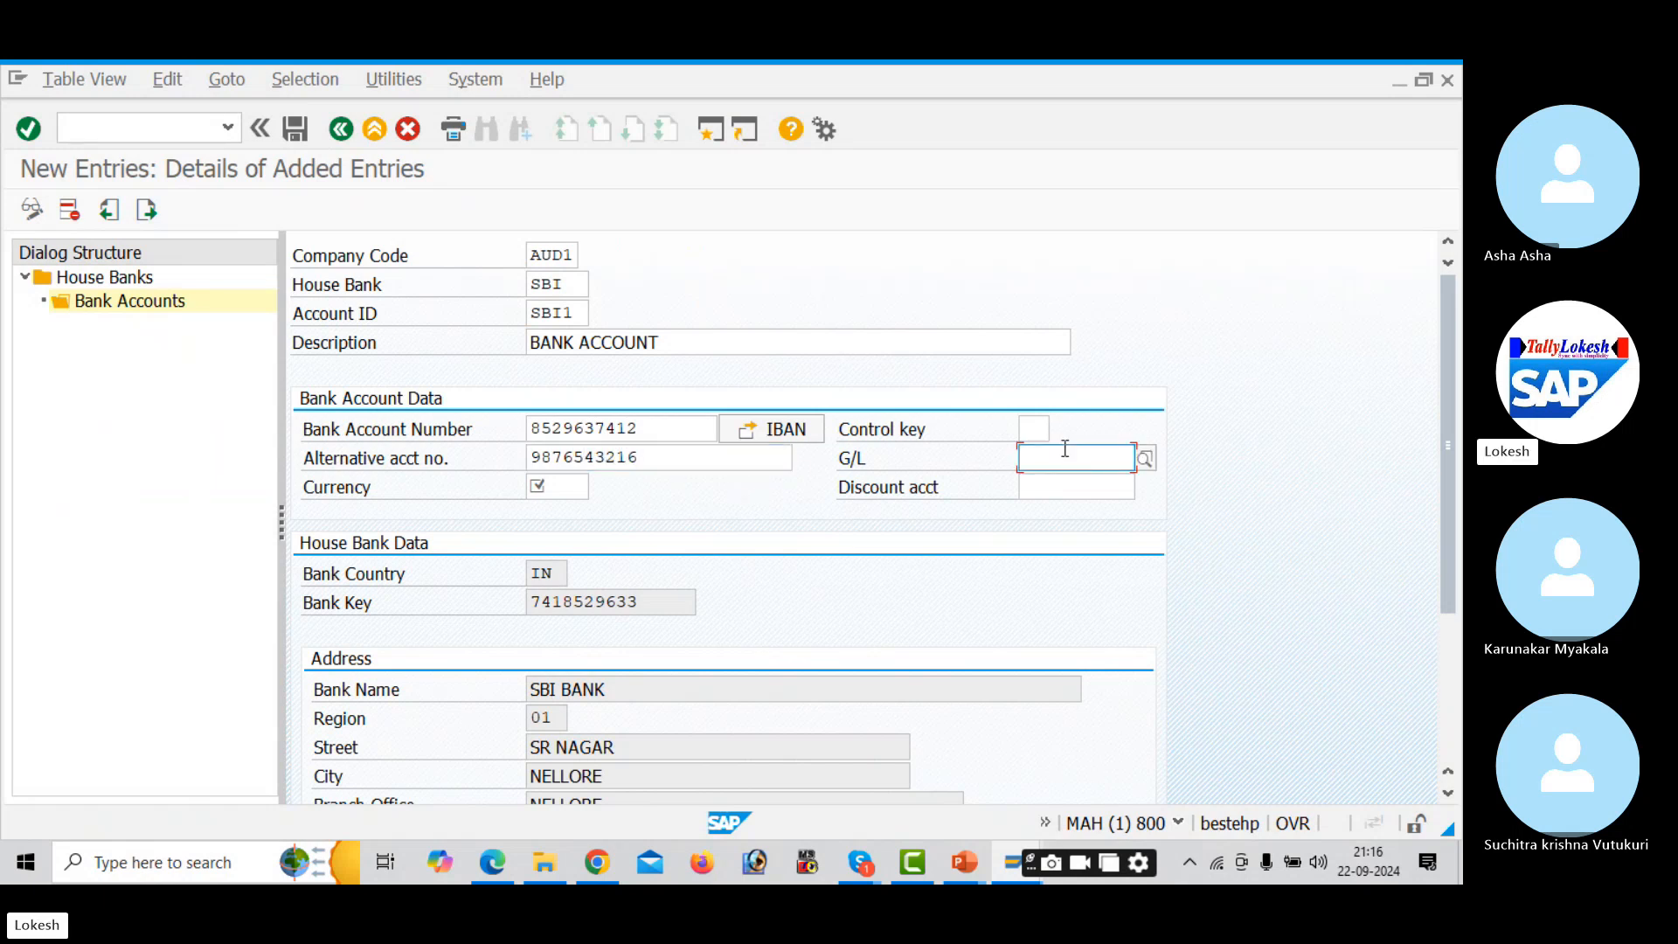
click(1149, 461)
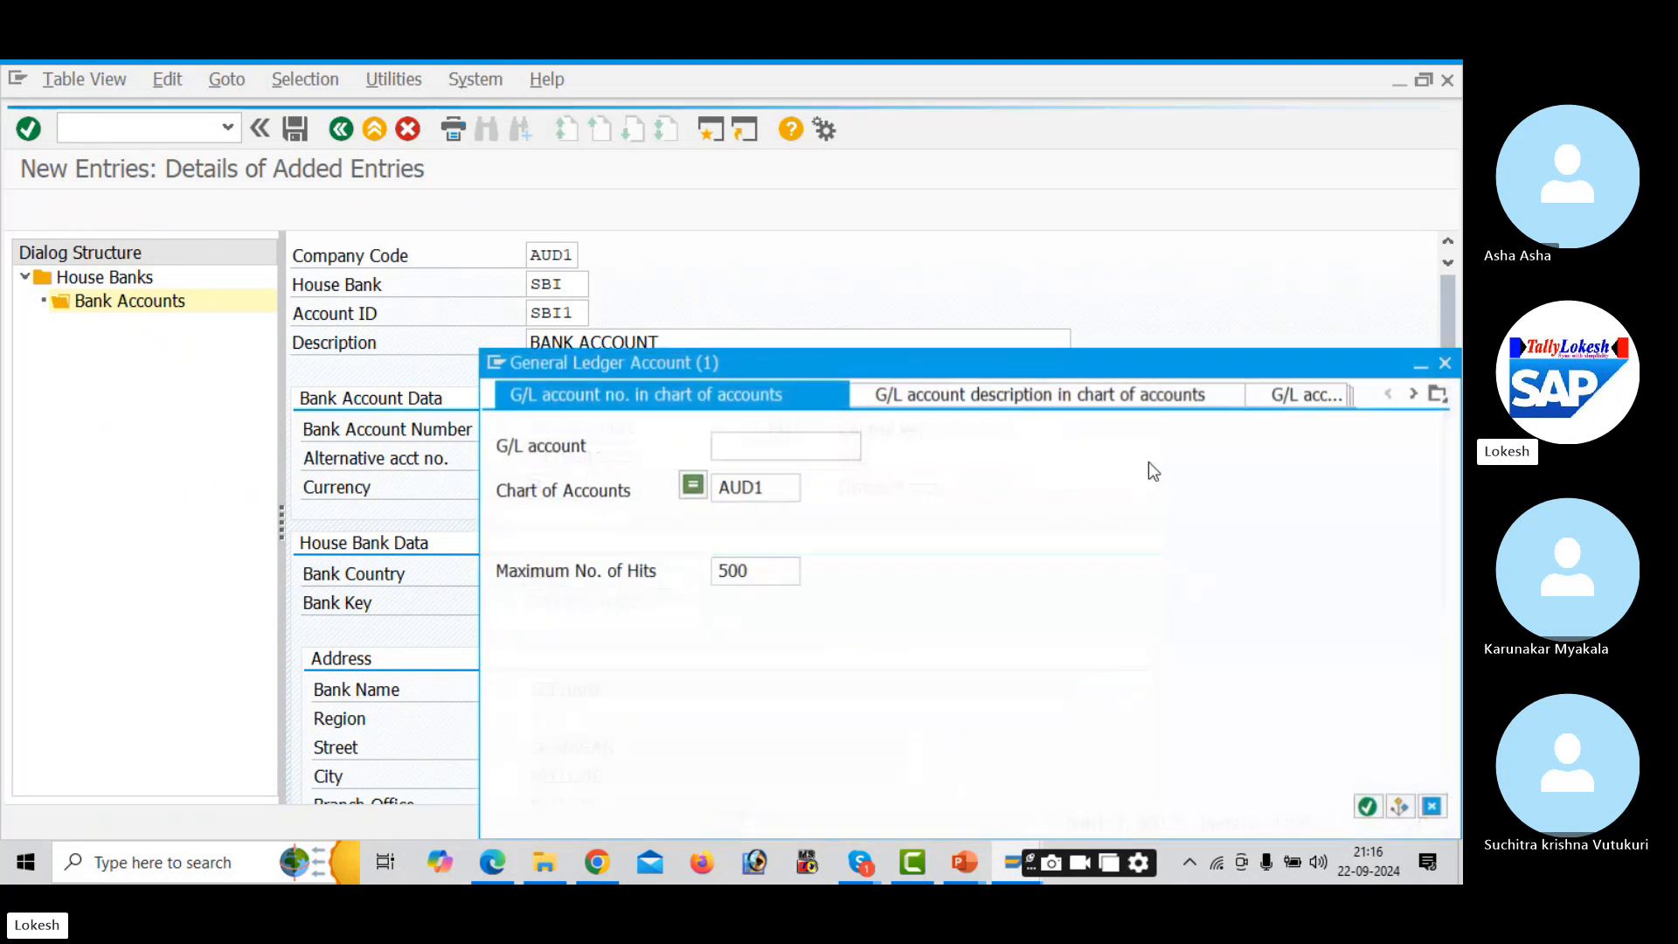
- Assign G/L account 200001 and currency INR to bank account SBI1
key(Return)
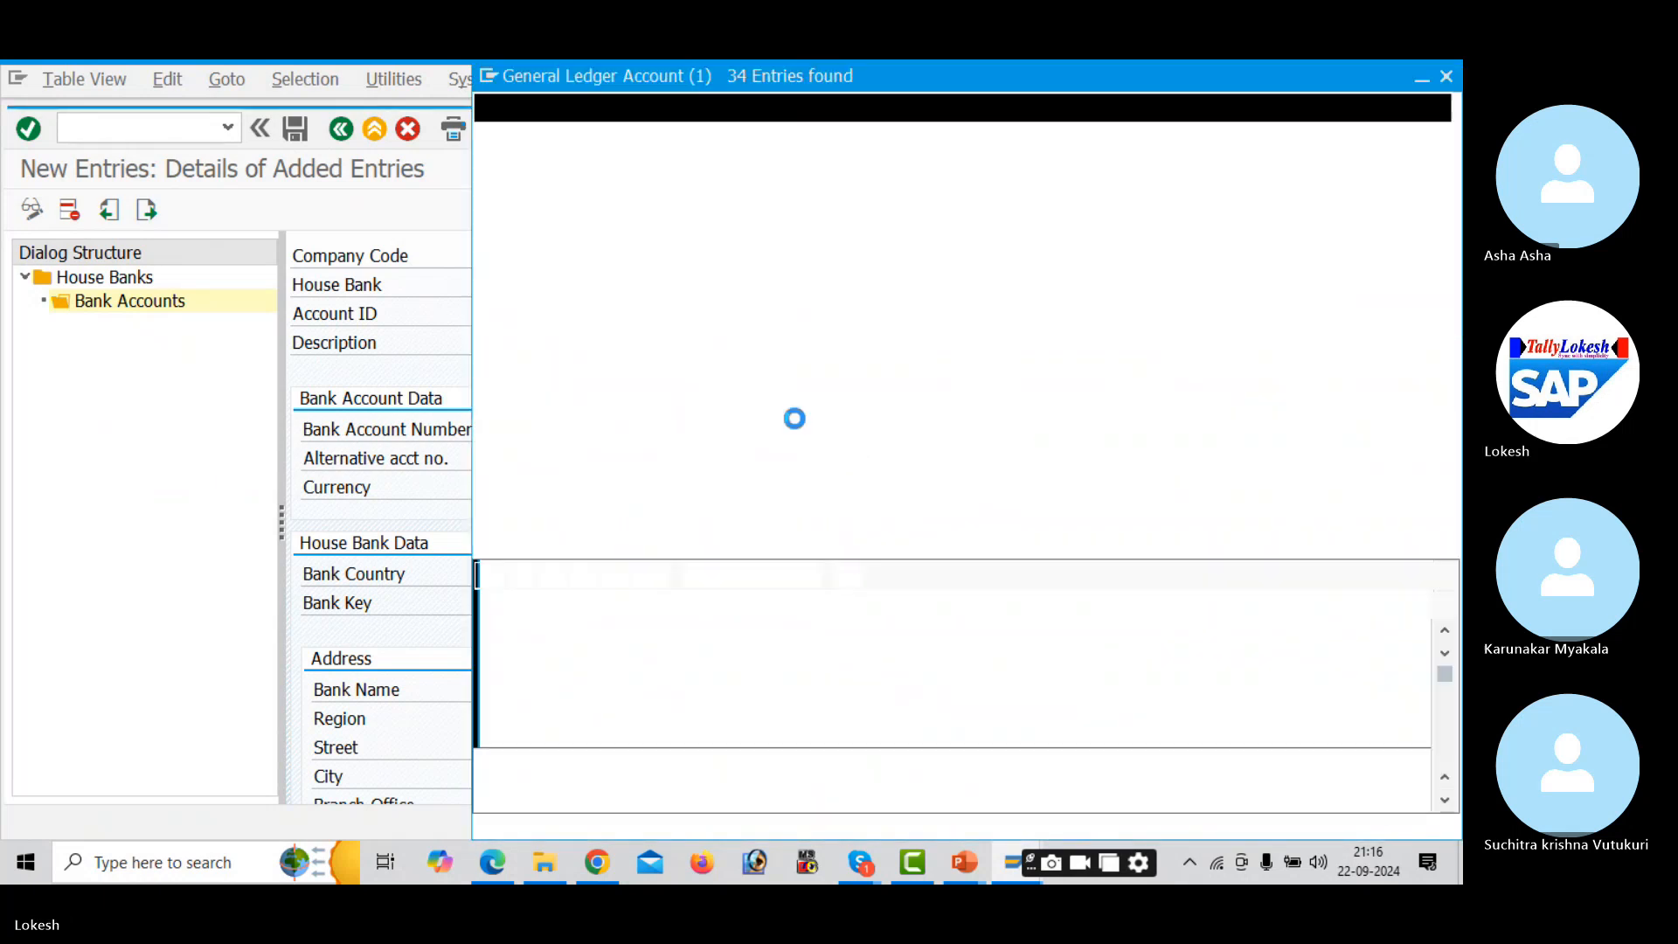
click(666, 420)
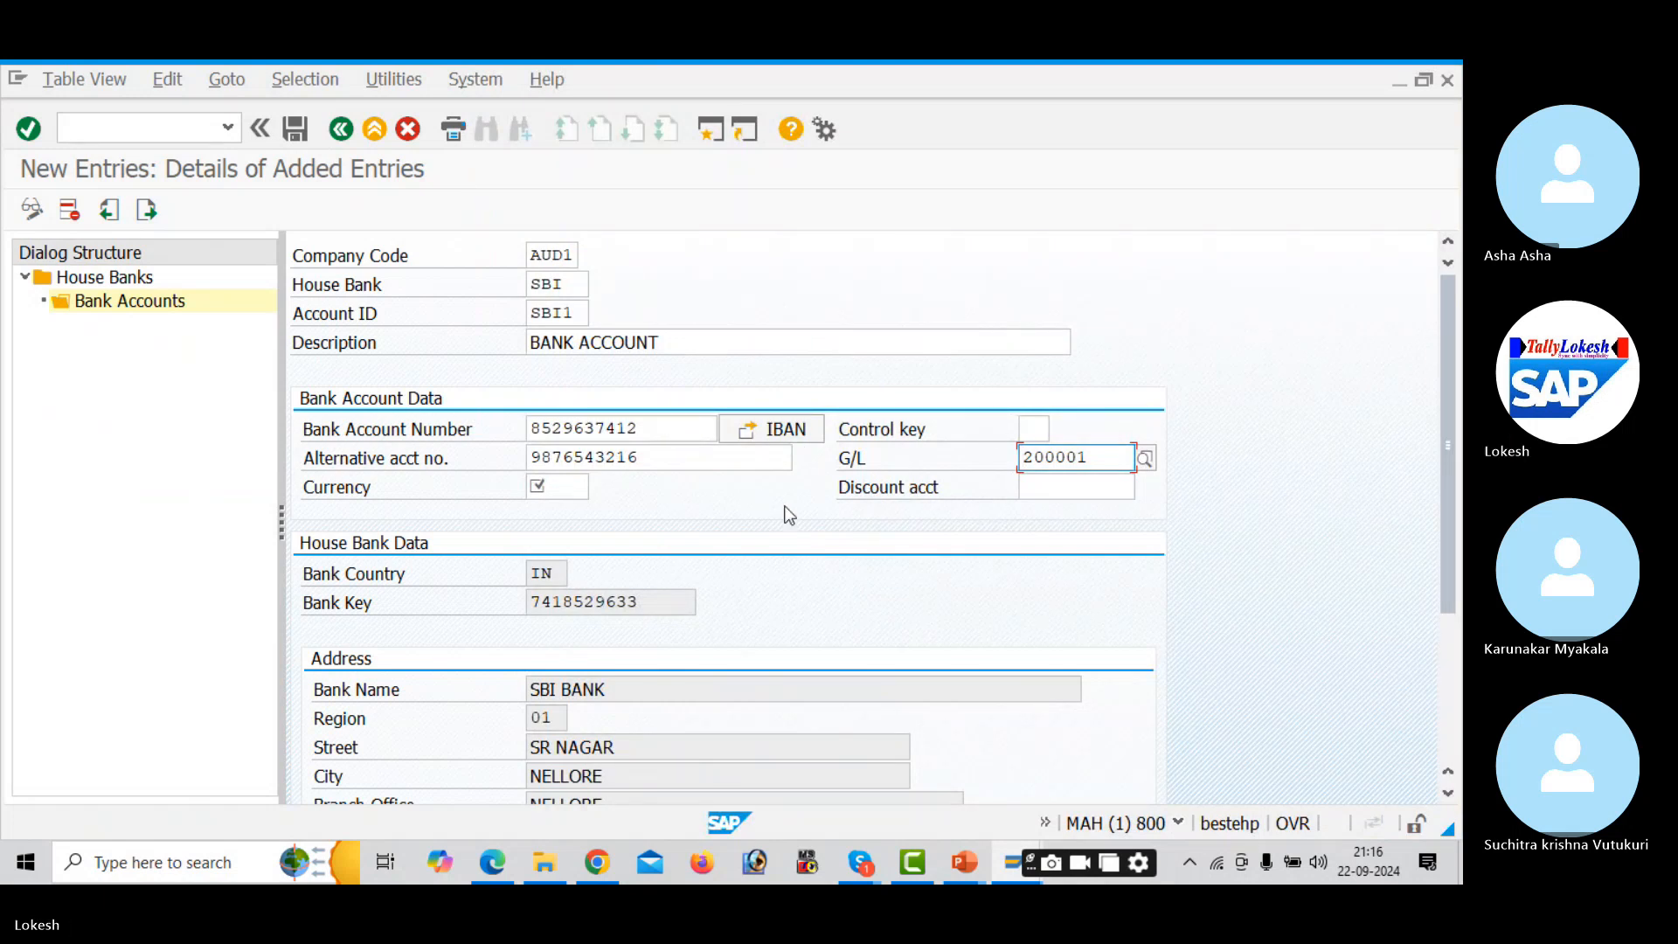
click(574, 487)
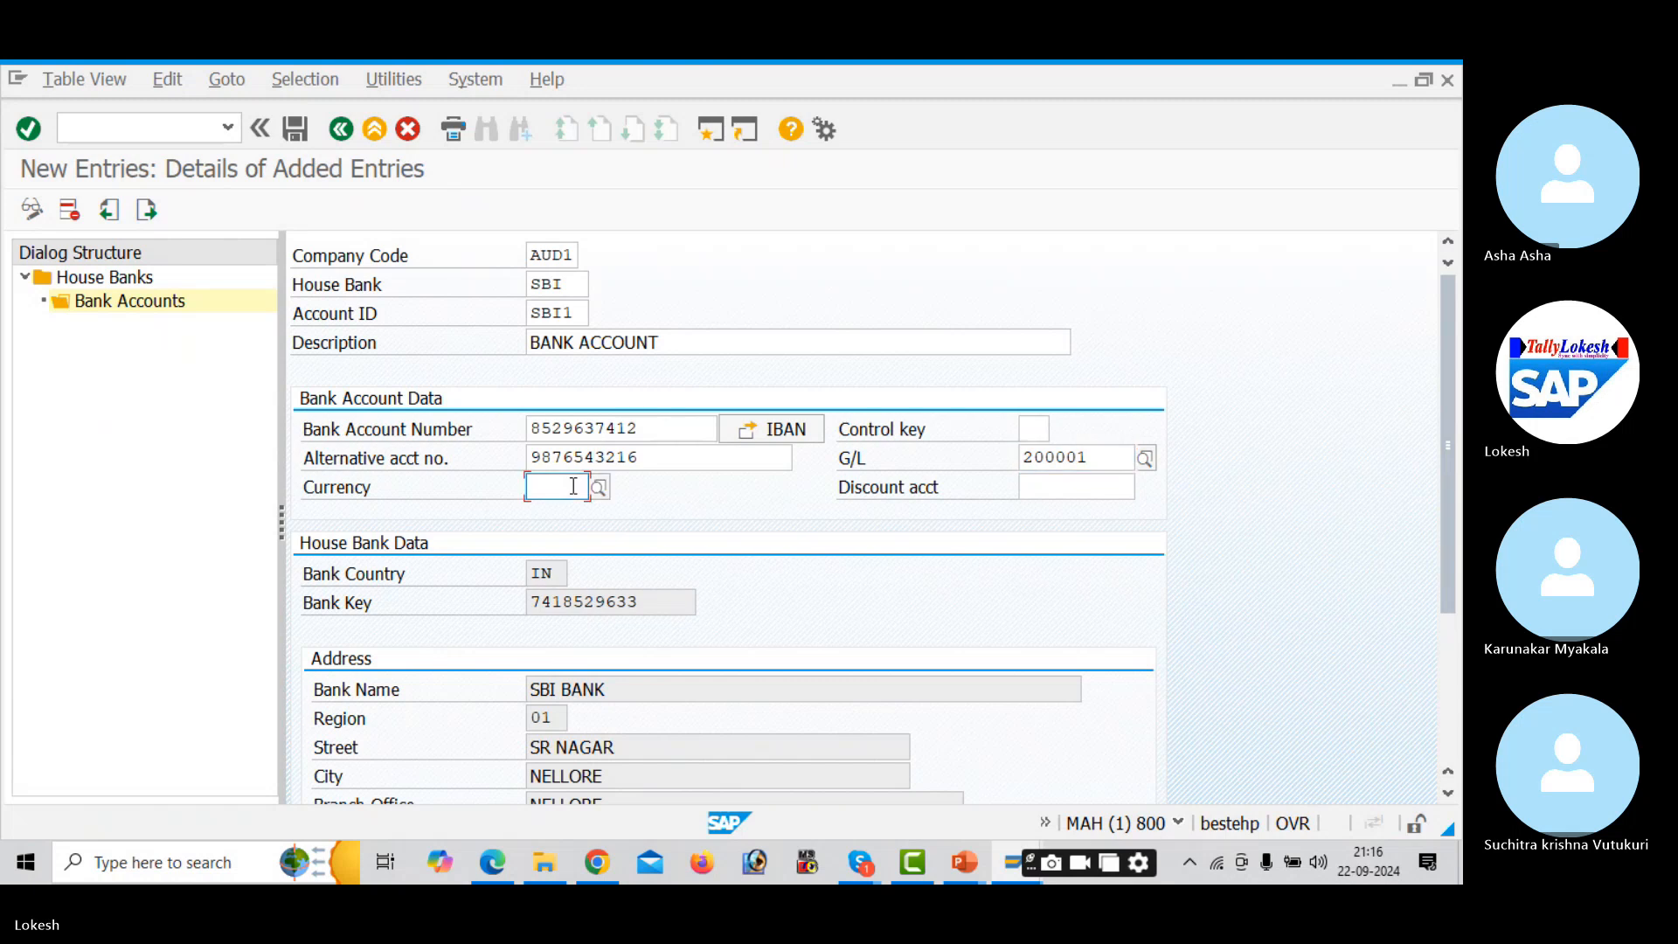
text(INR)
key(Tab)
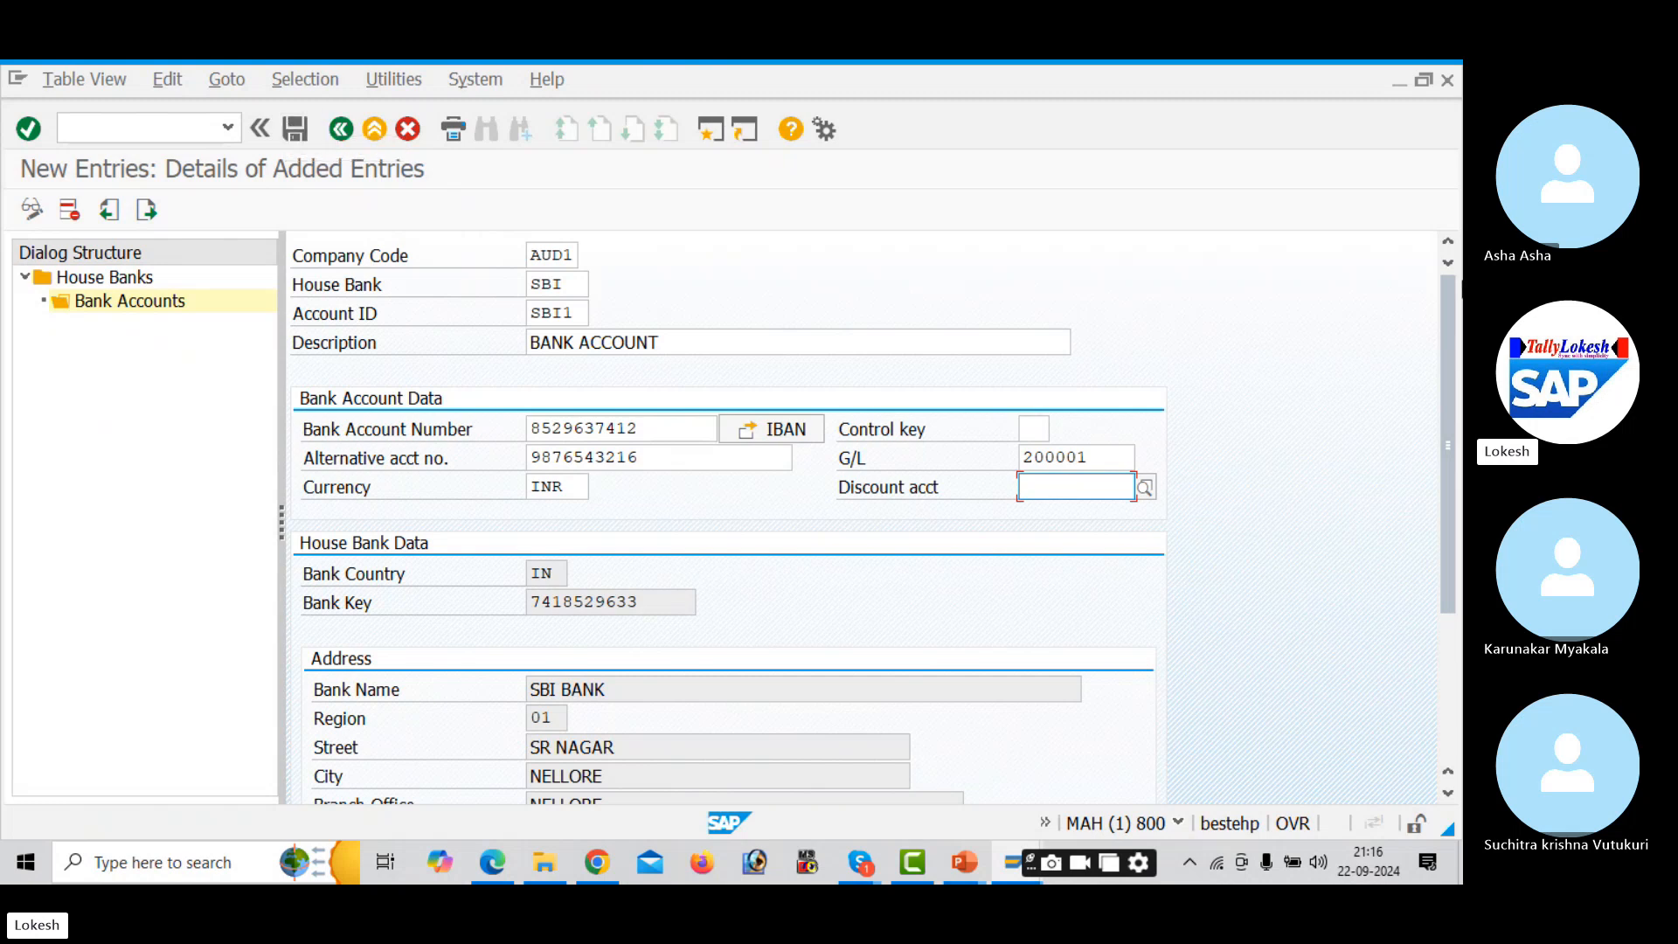
- Save SBI1, dismiss the Transport IBAN prompt and return to the Bank Accounts overview
drag(1451, 360, 1448, 262)
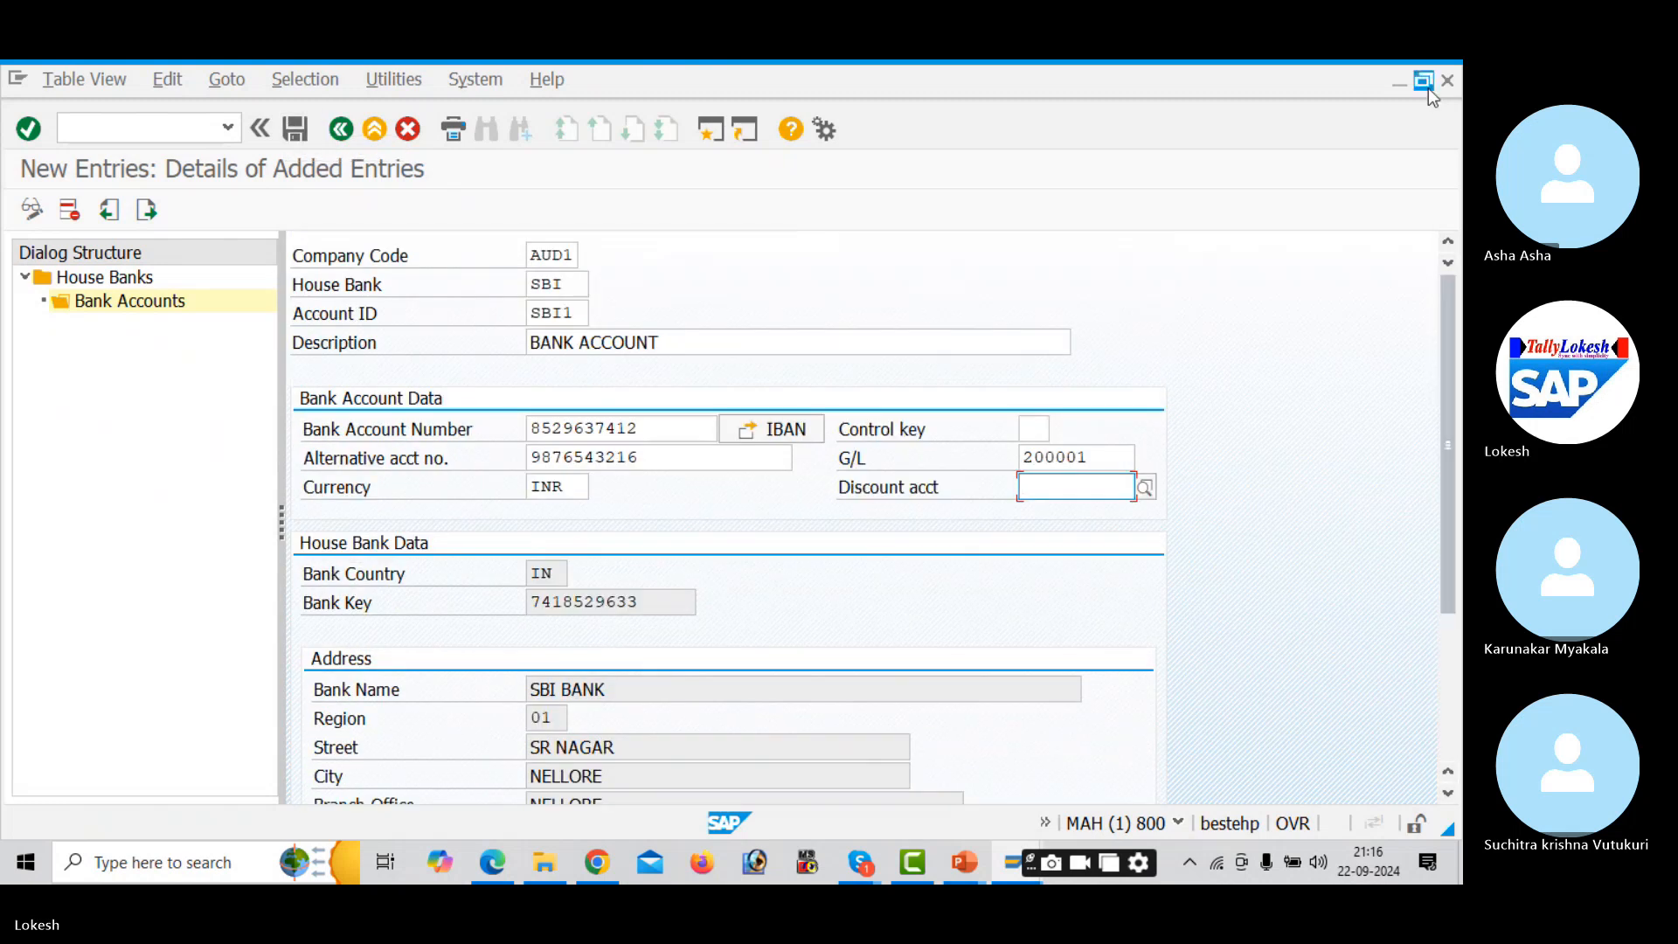
click(301, 133)
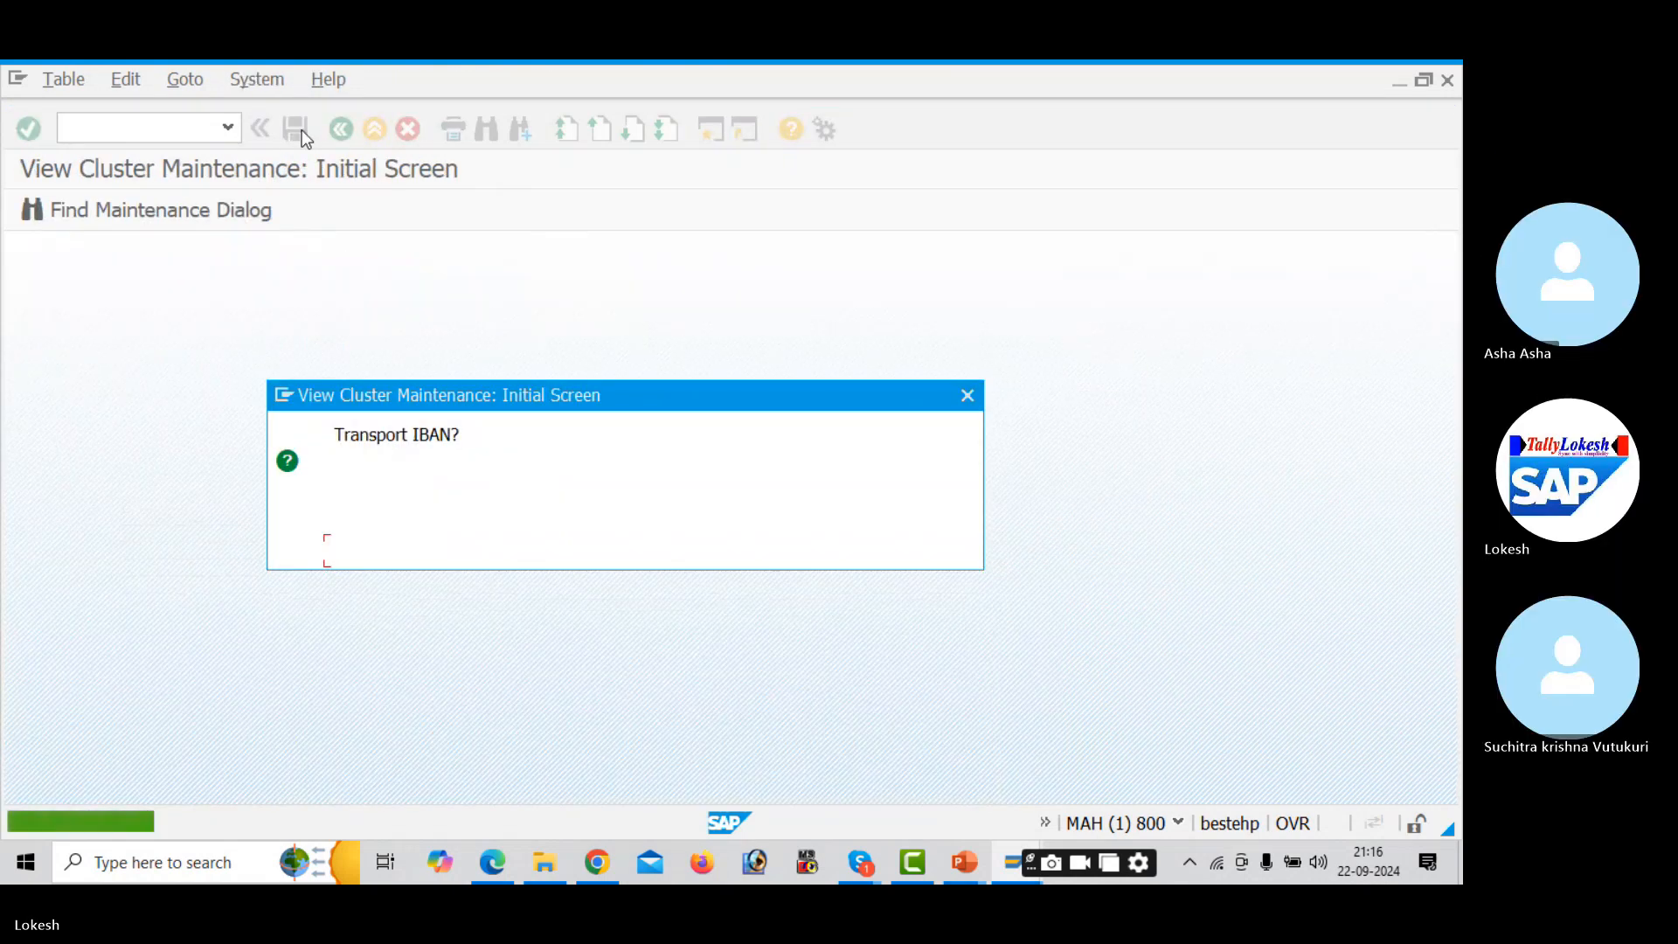
click(968, 396)
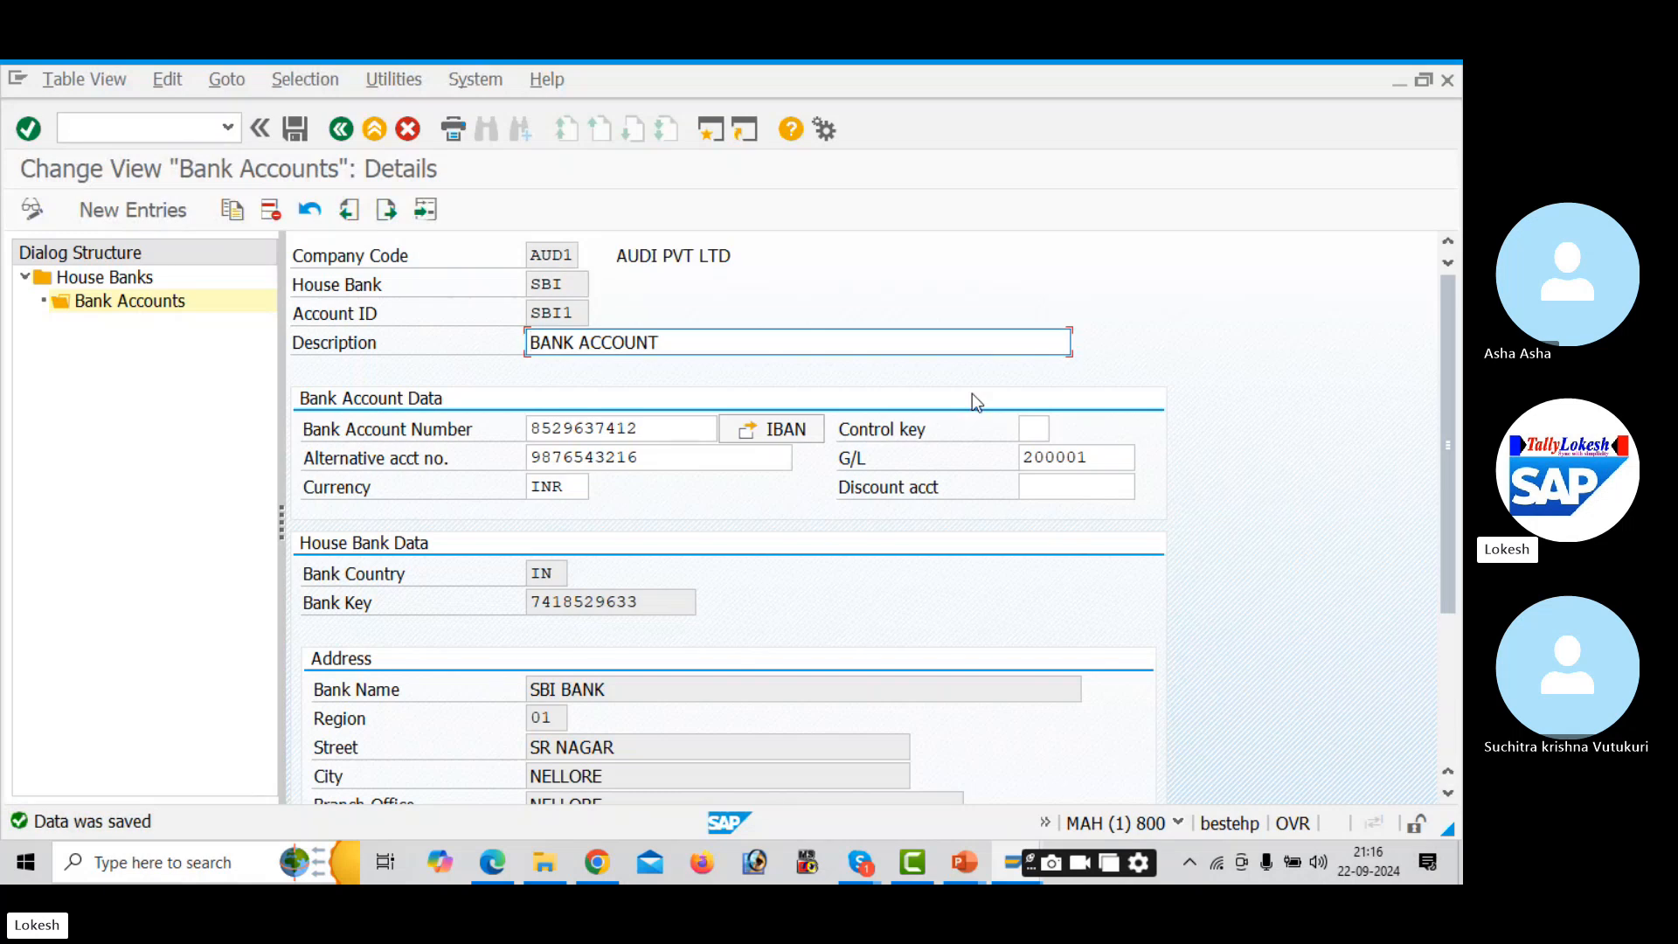
click(342, 129)
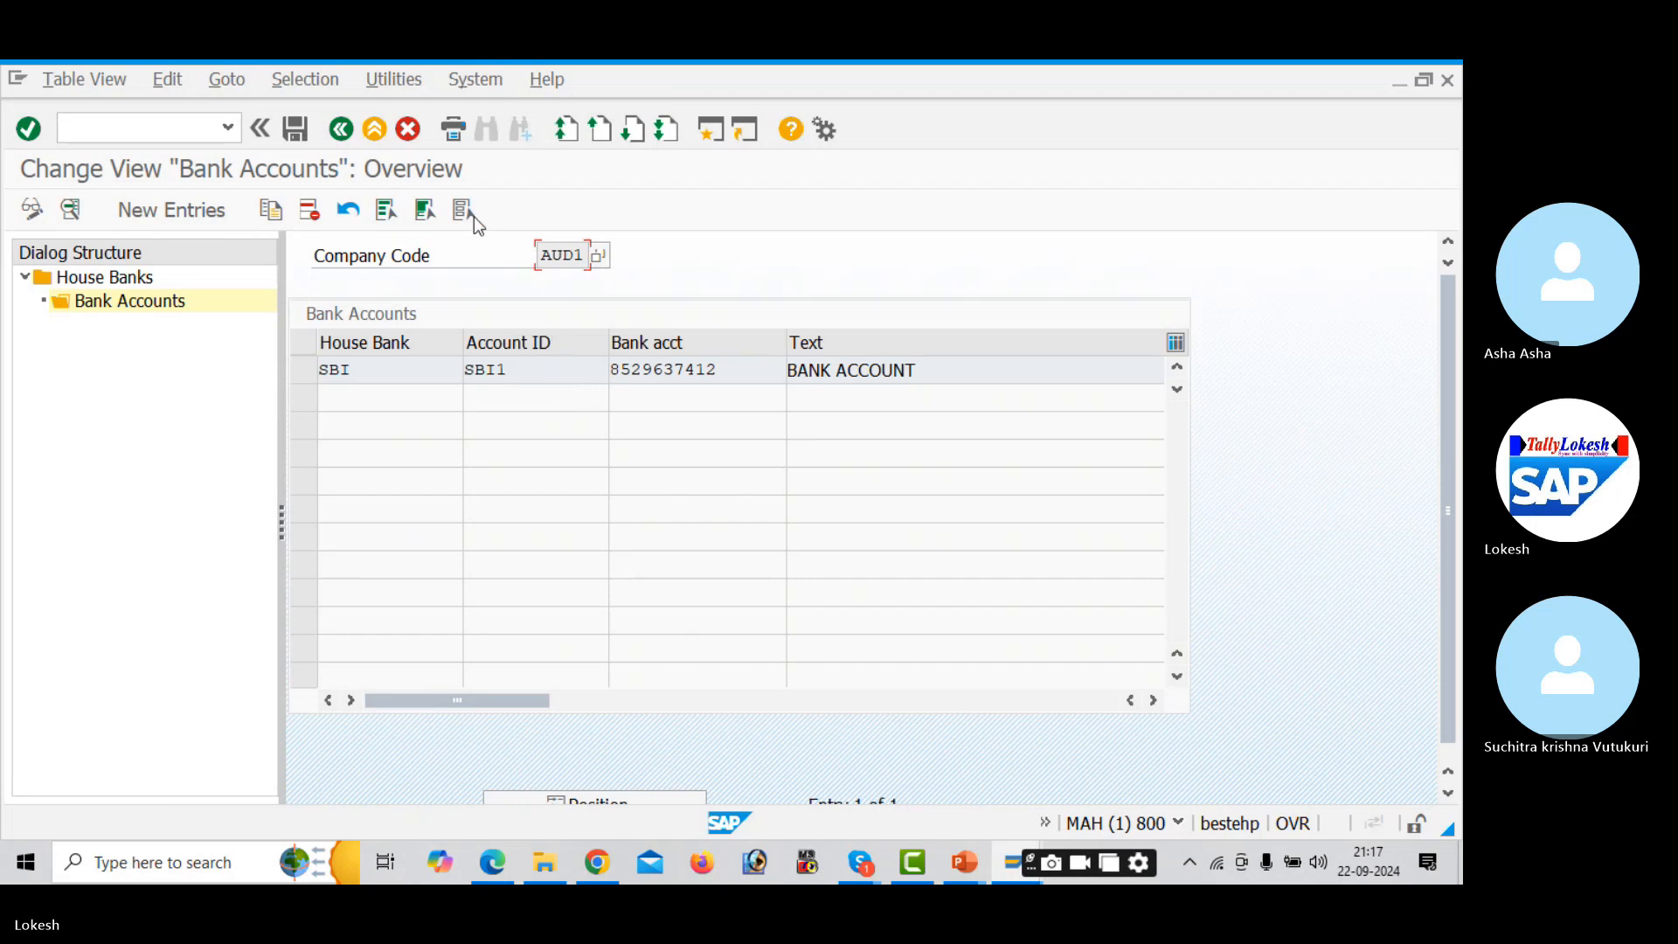
- Discard the empty bank account entry and start a blank new house bank entry for AUD1
click(216, 201)
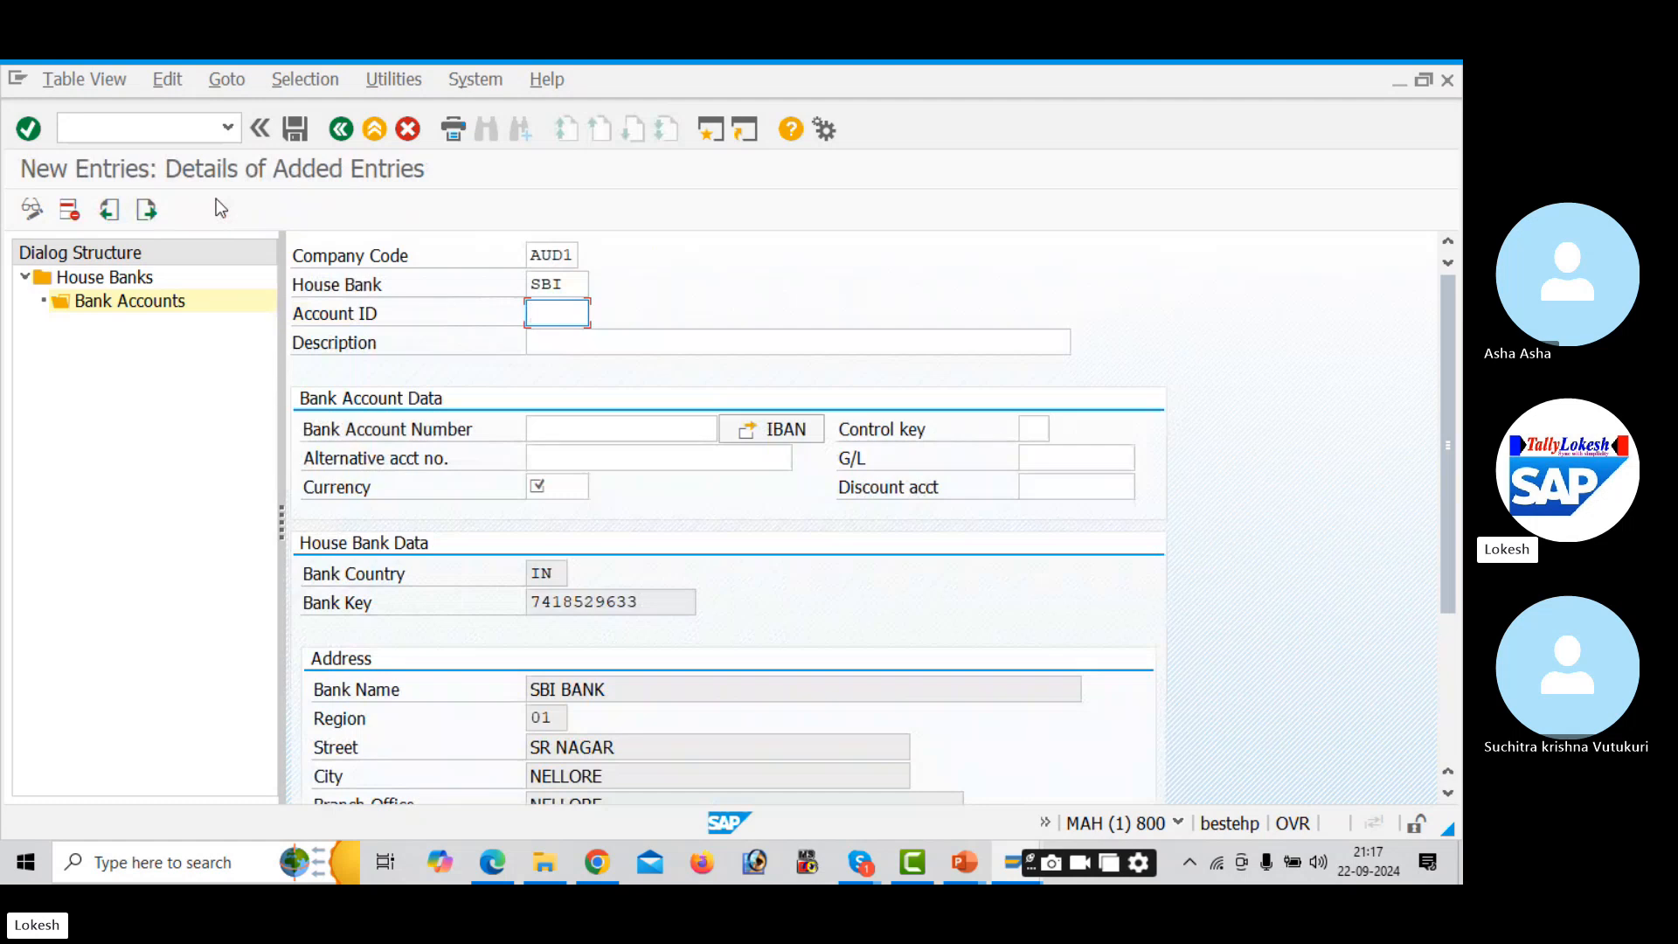
click(337, 131)
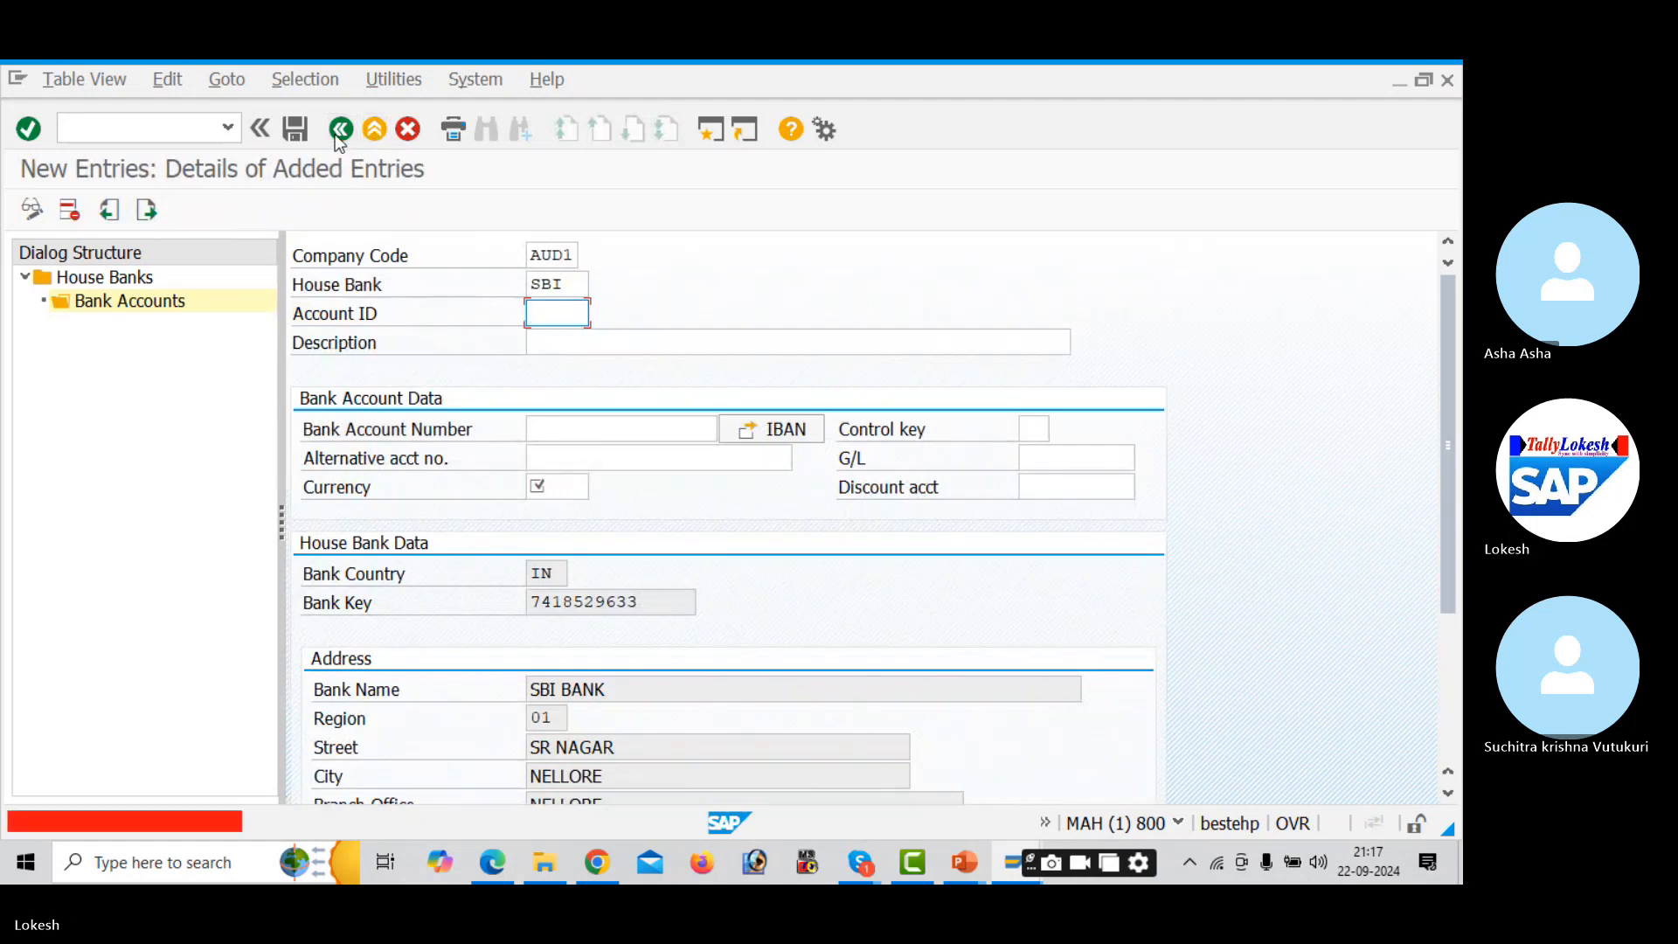
click(408, 131)
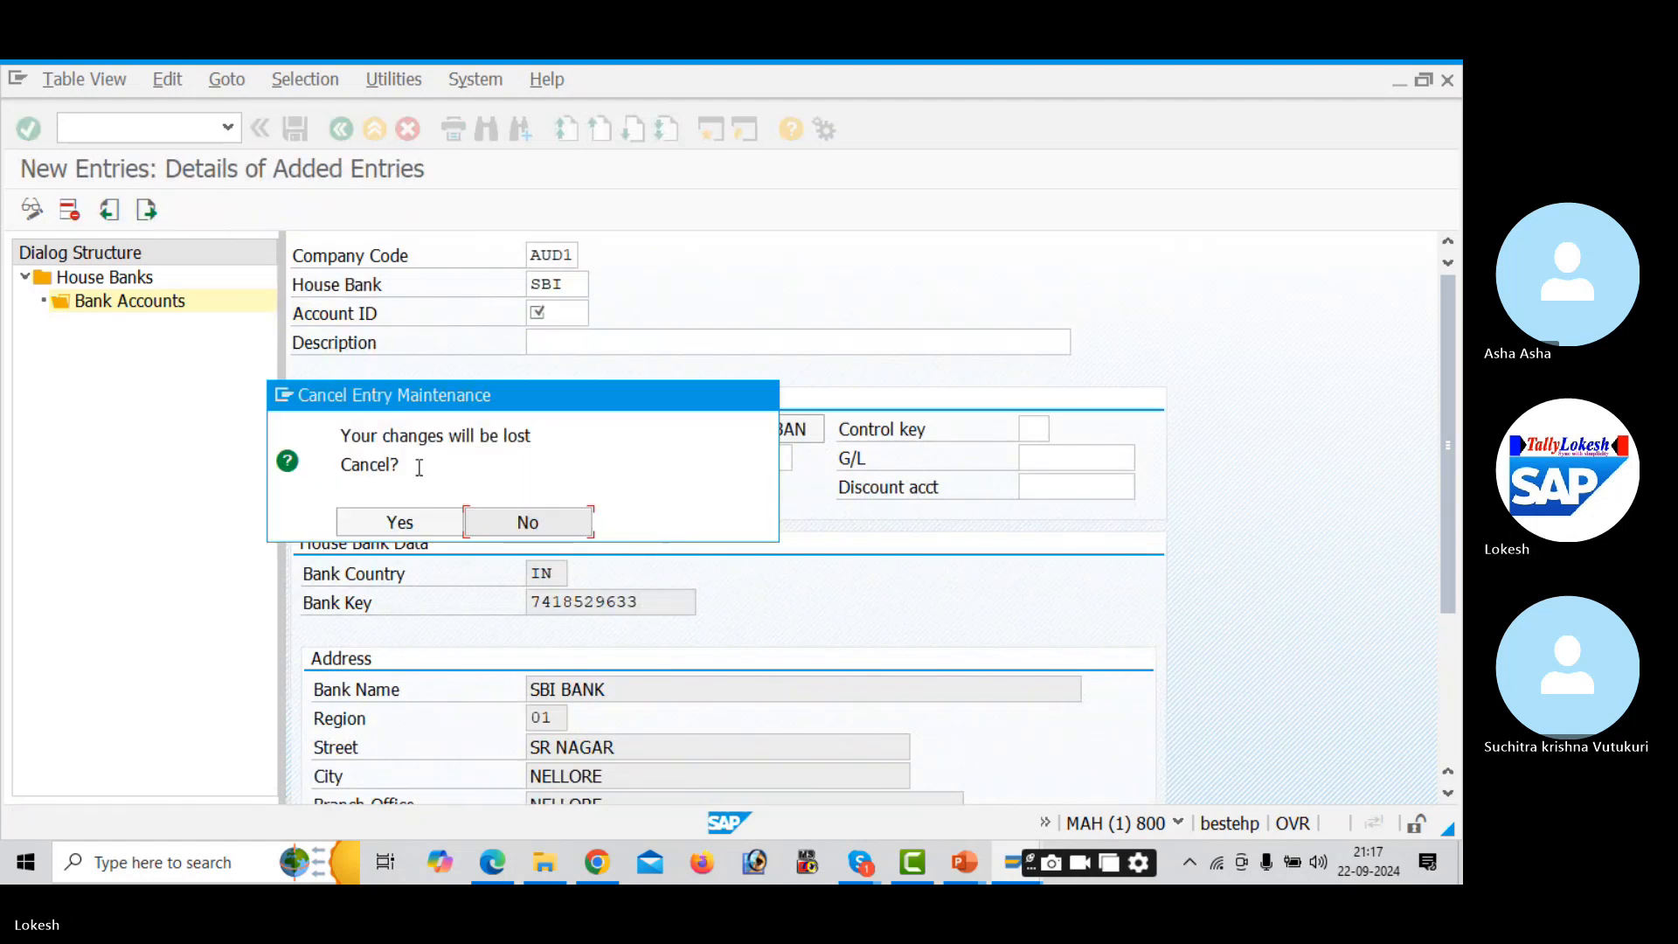
click(434, 515)
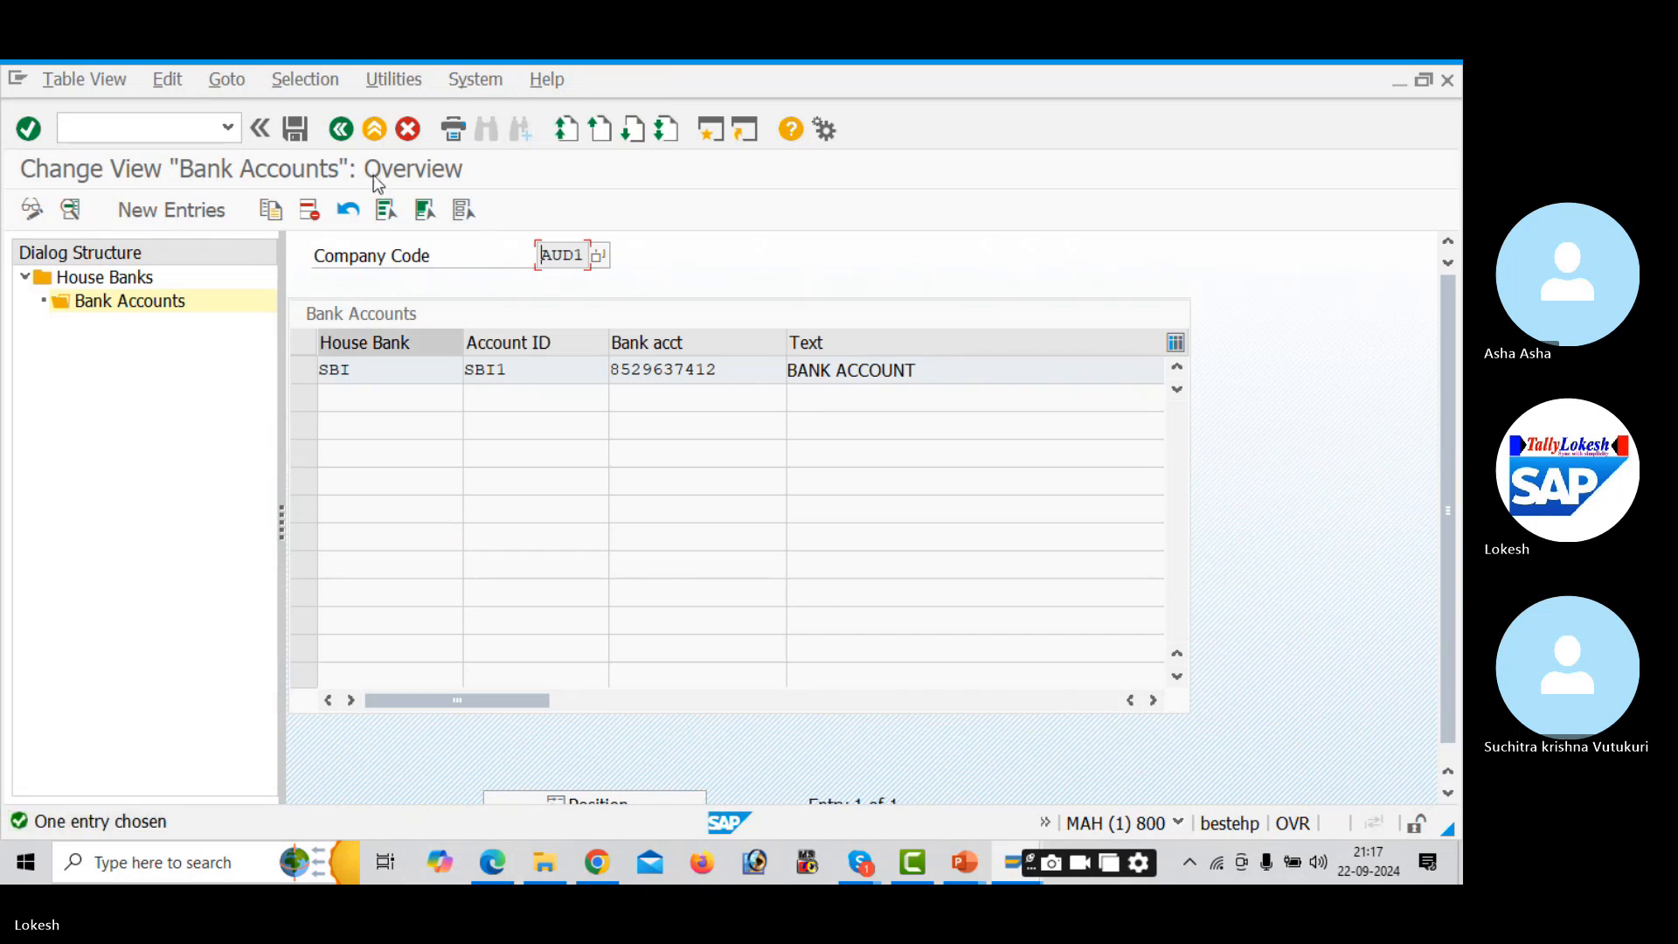
click(347, 136)
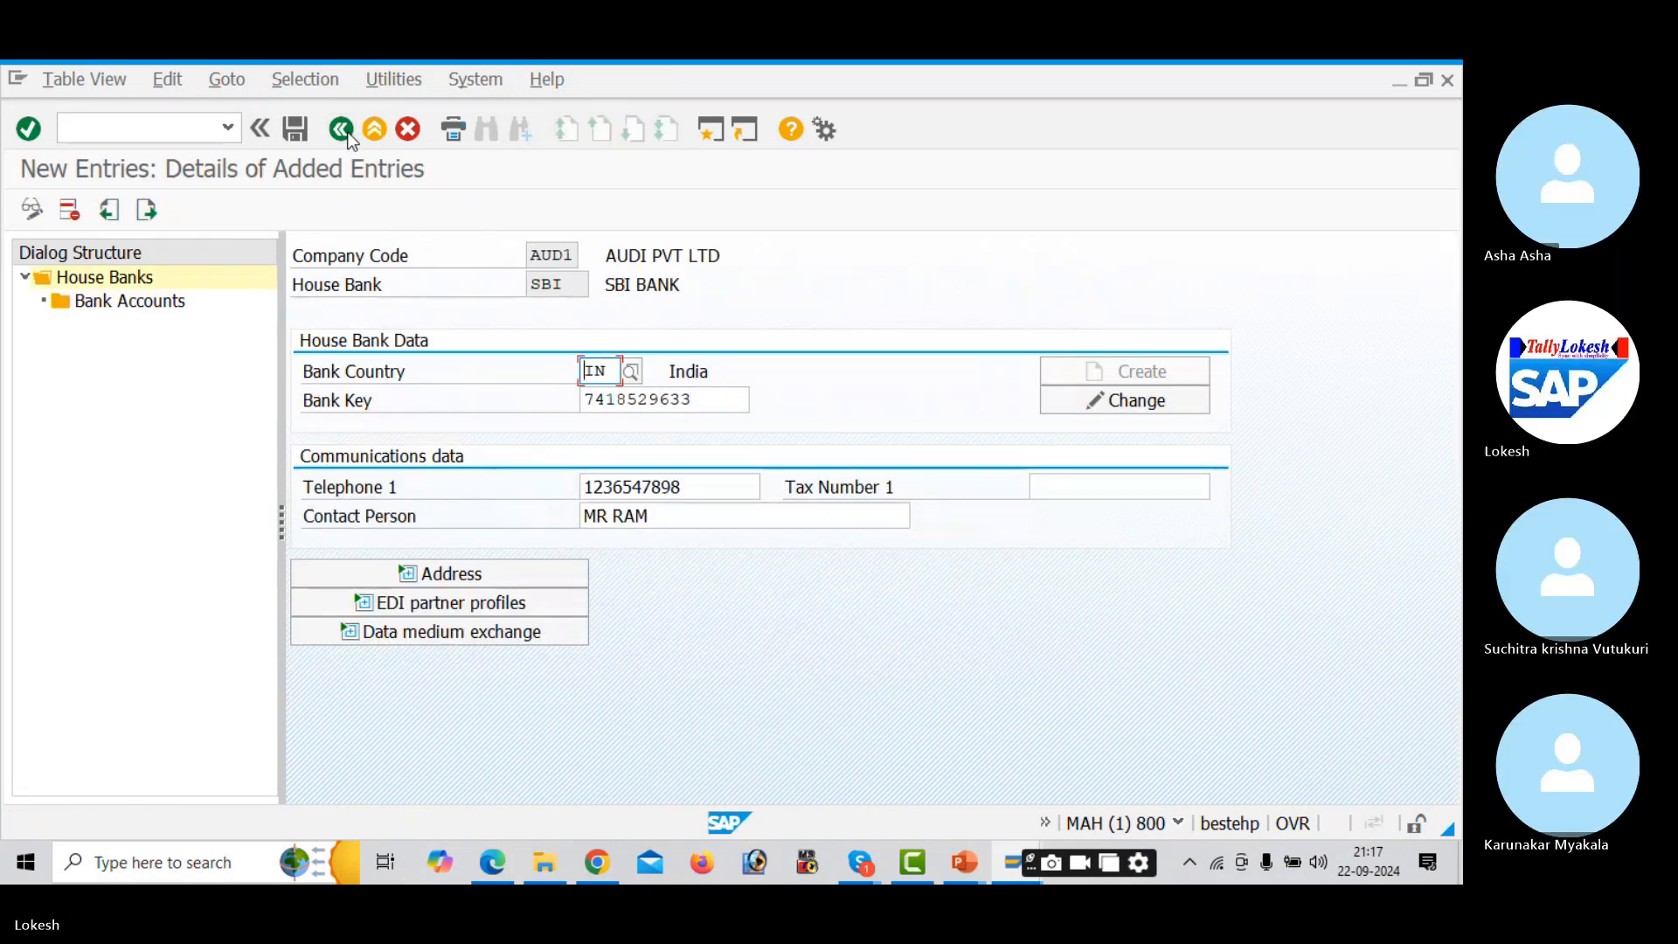
click(154, 210)
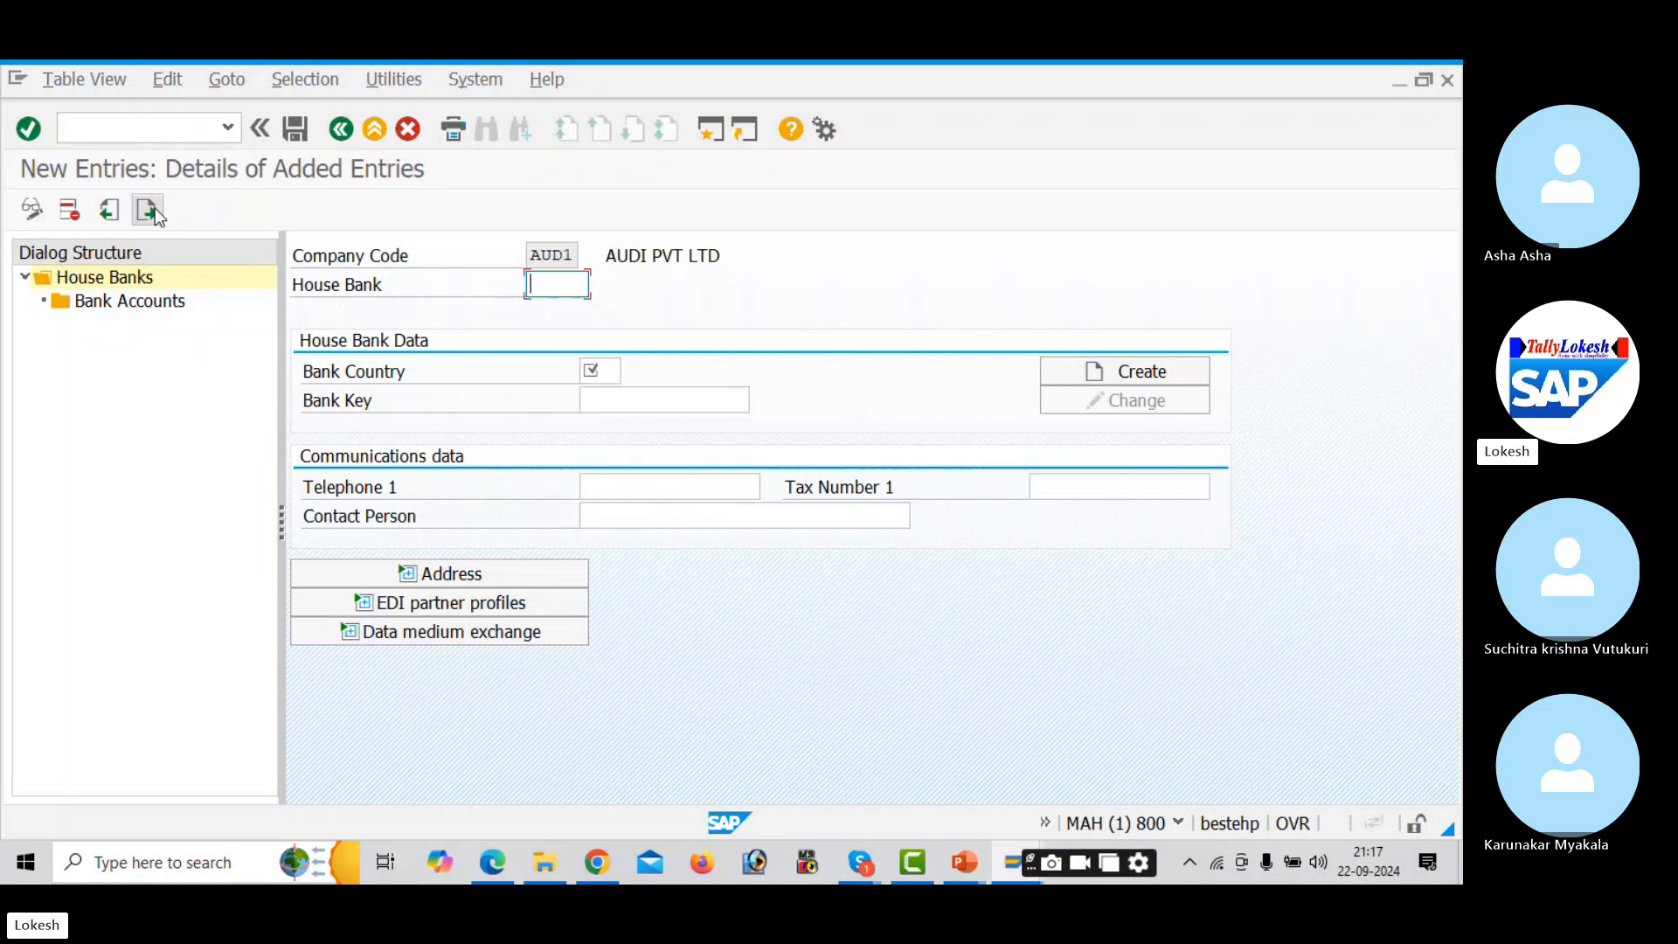
- Enter house bank HDFC with country IN and bank key 987456321
key(alt+Tab)
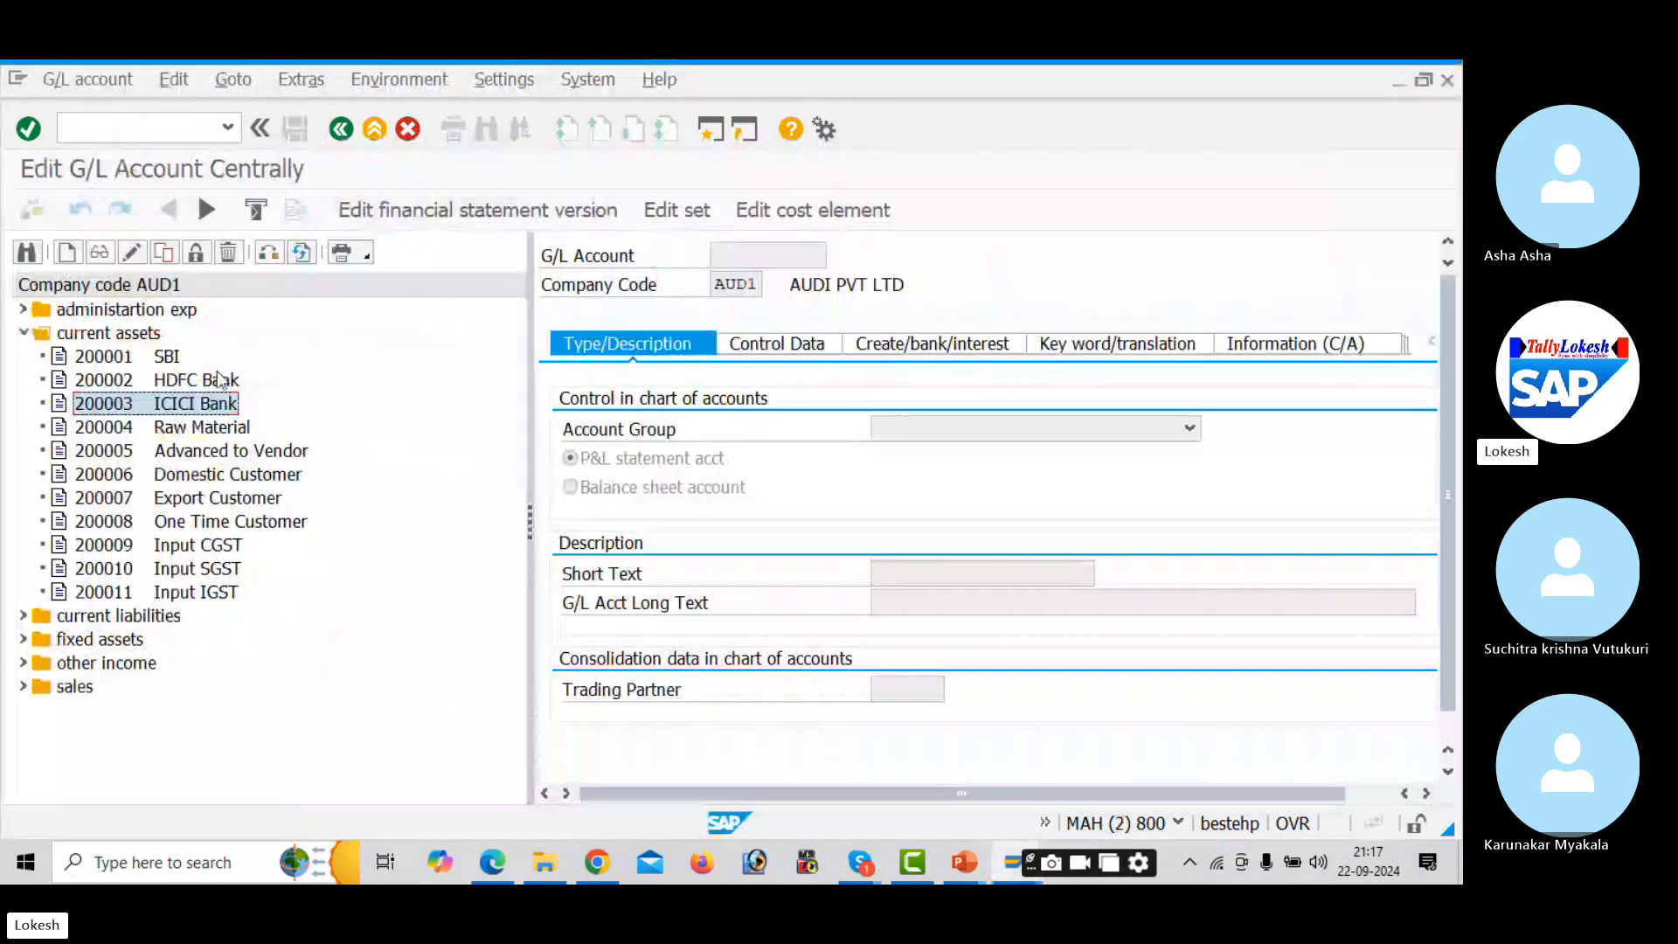
key(alt+Tab)
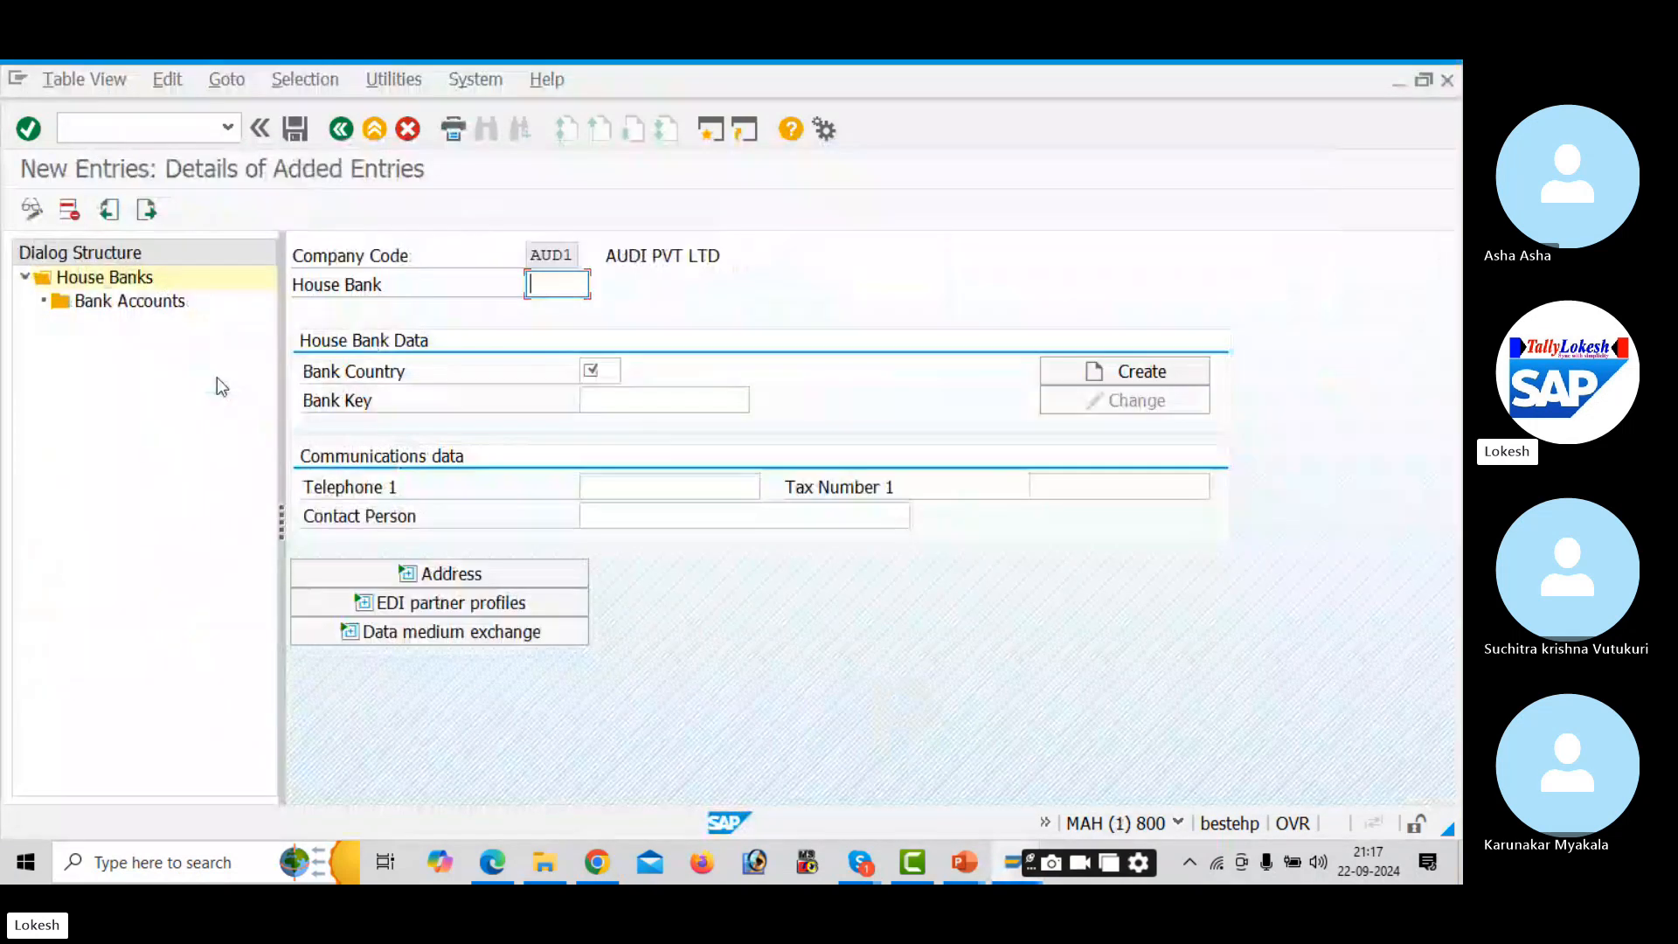
text(HD)
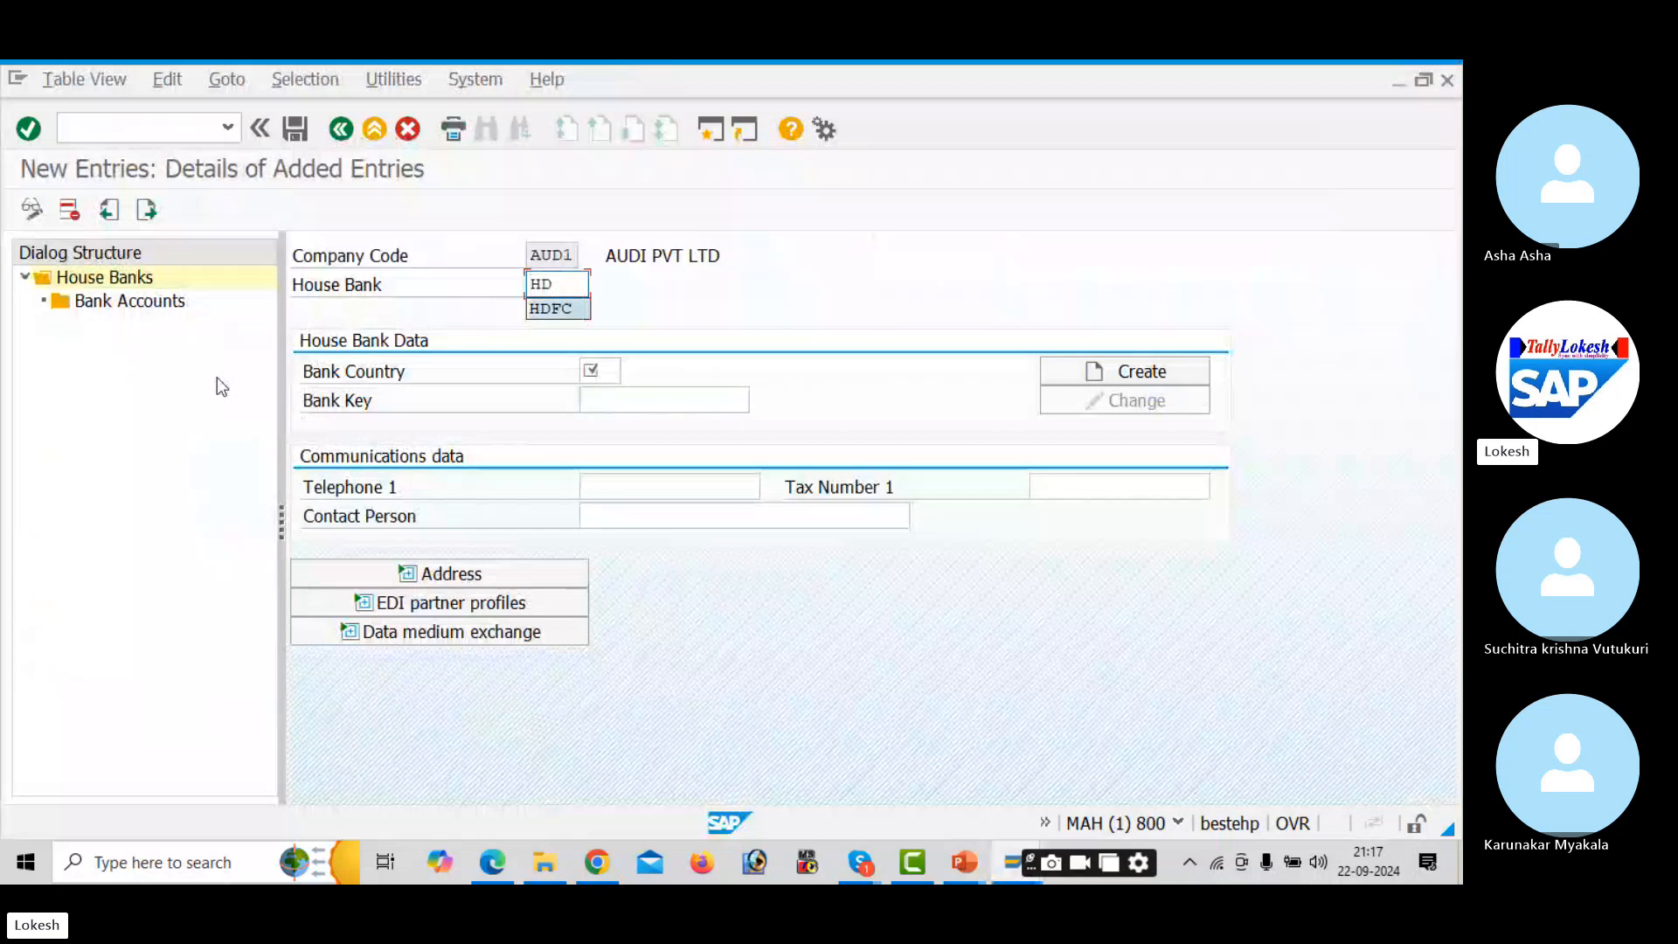
text(FC)
key(Tab)
text(IN)
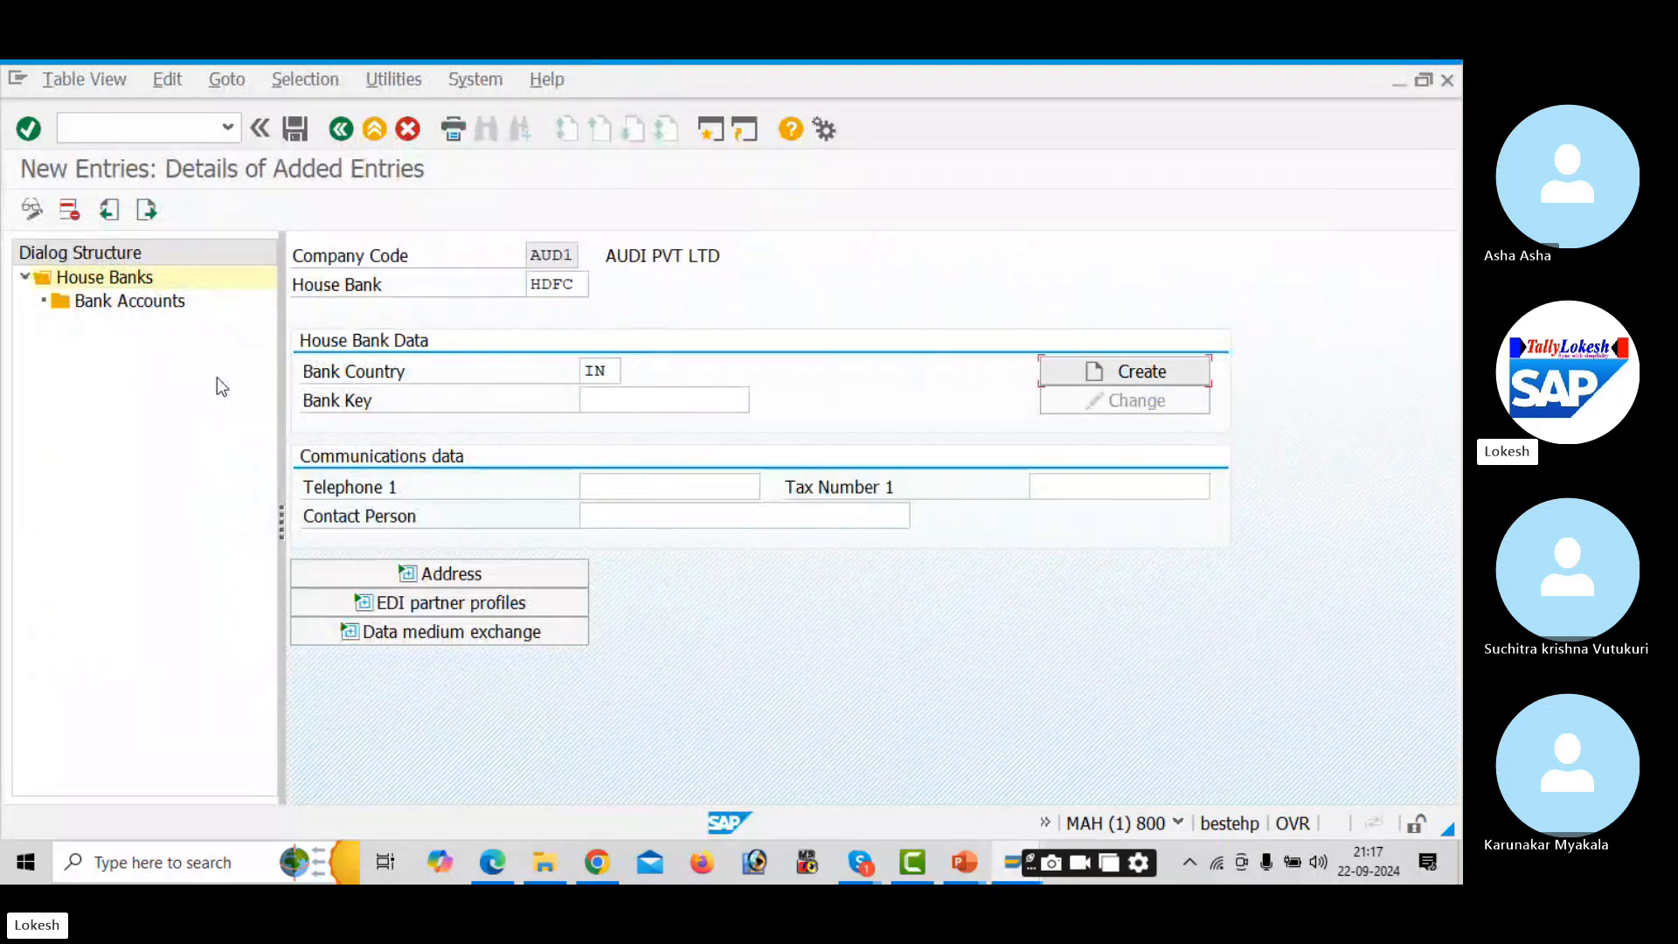
key(Tab)
text(987)
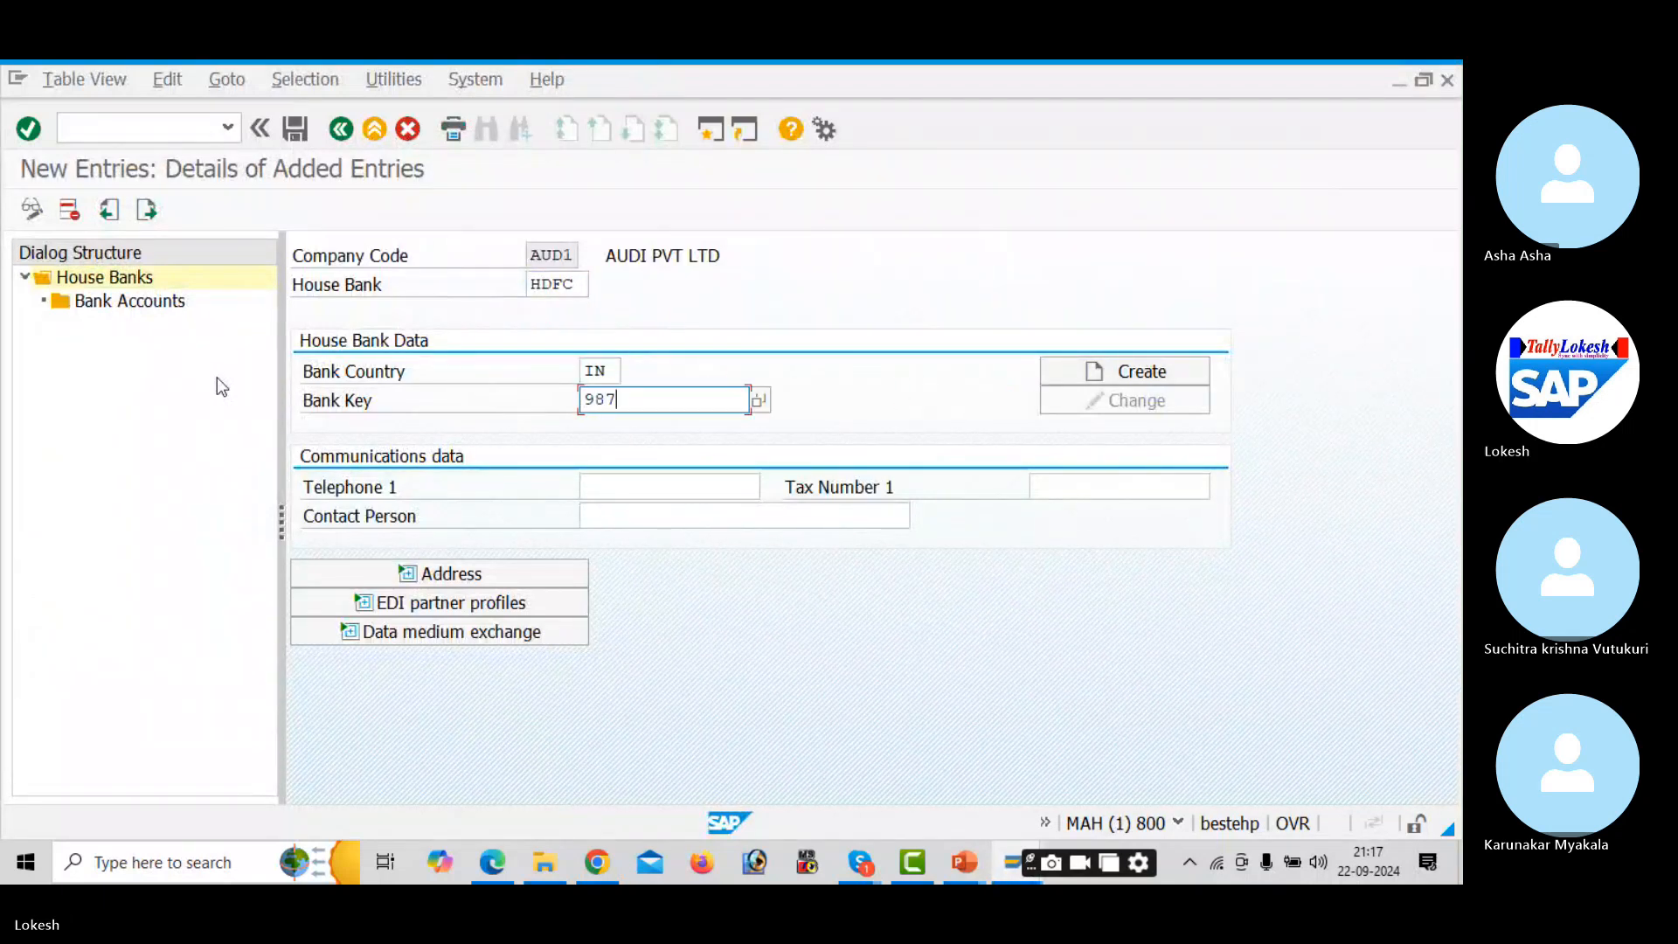
text(456321)
key(Tab)
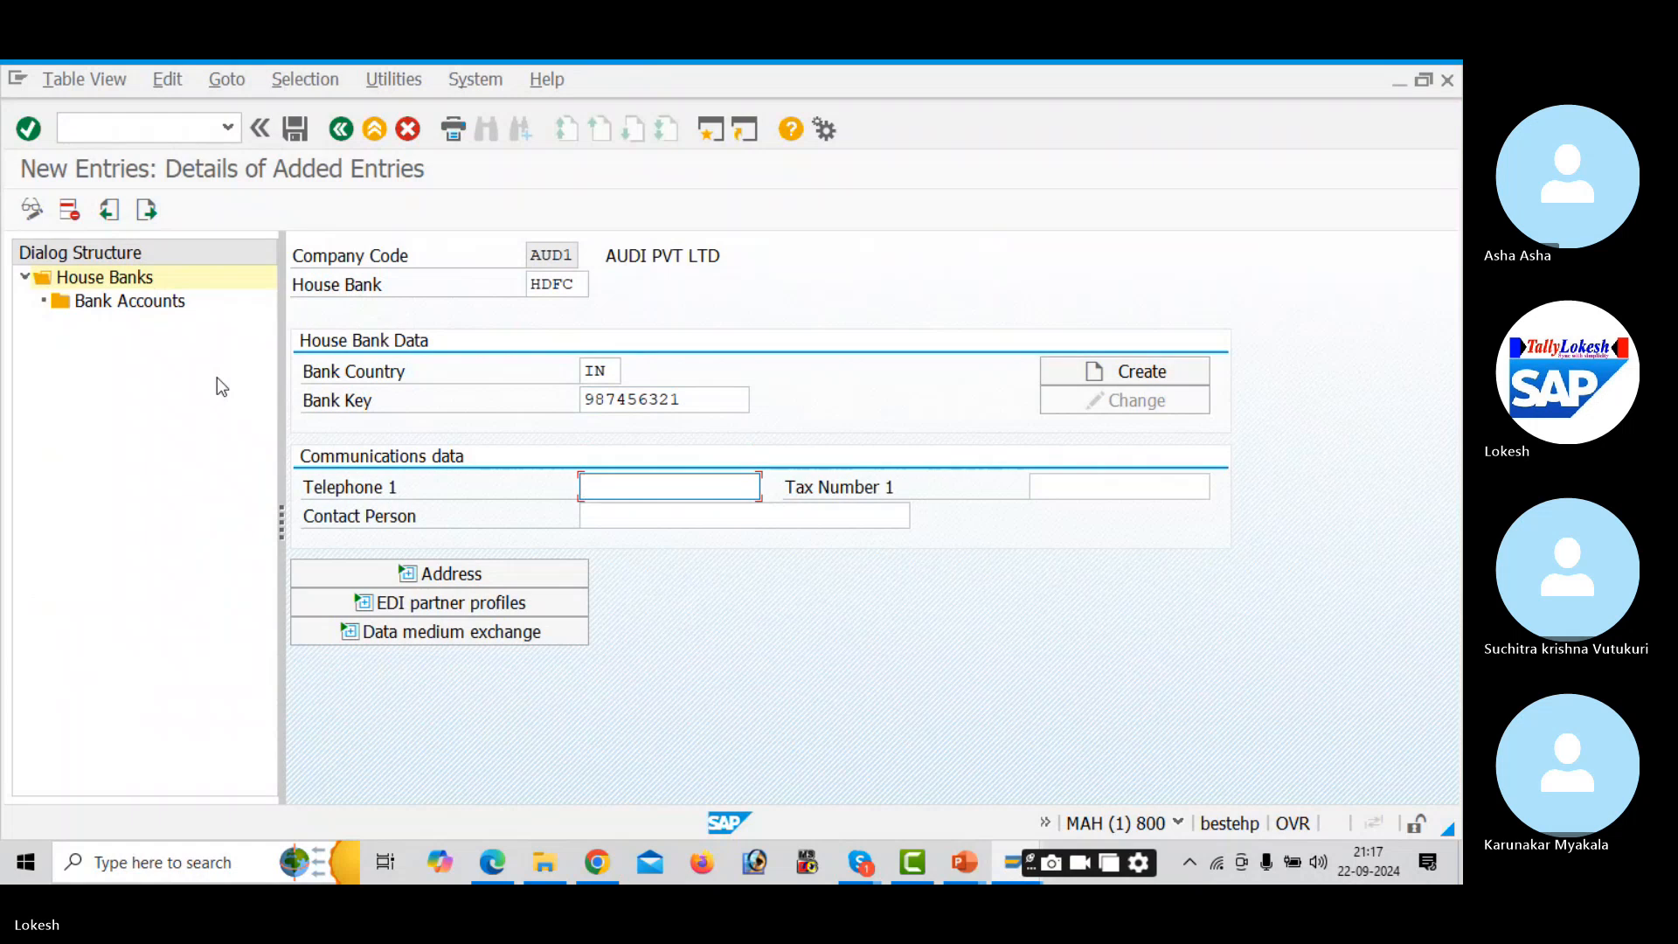
- Fill in the bank's telephone number and pick the previously used contact person
click(716, 485)
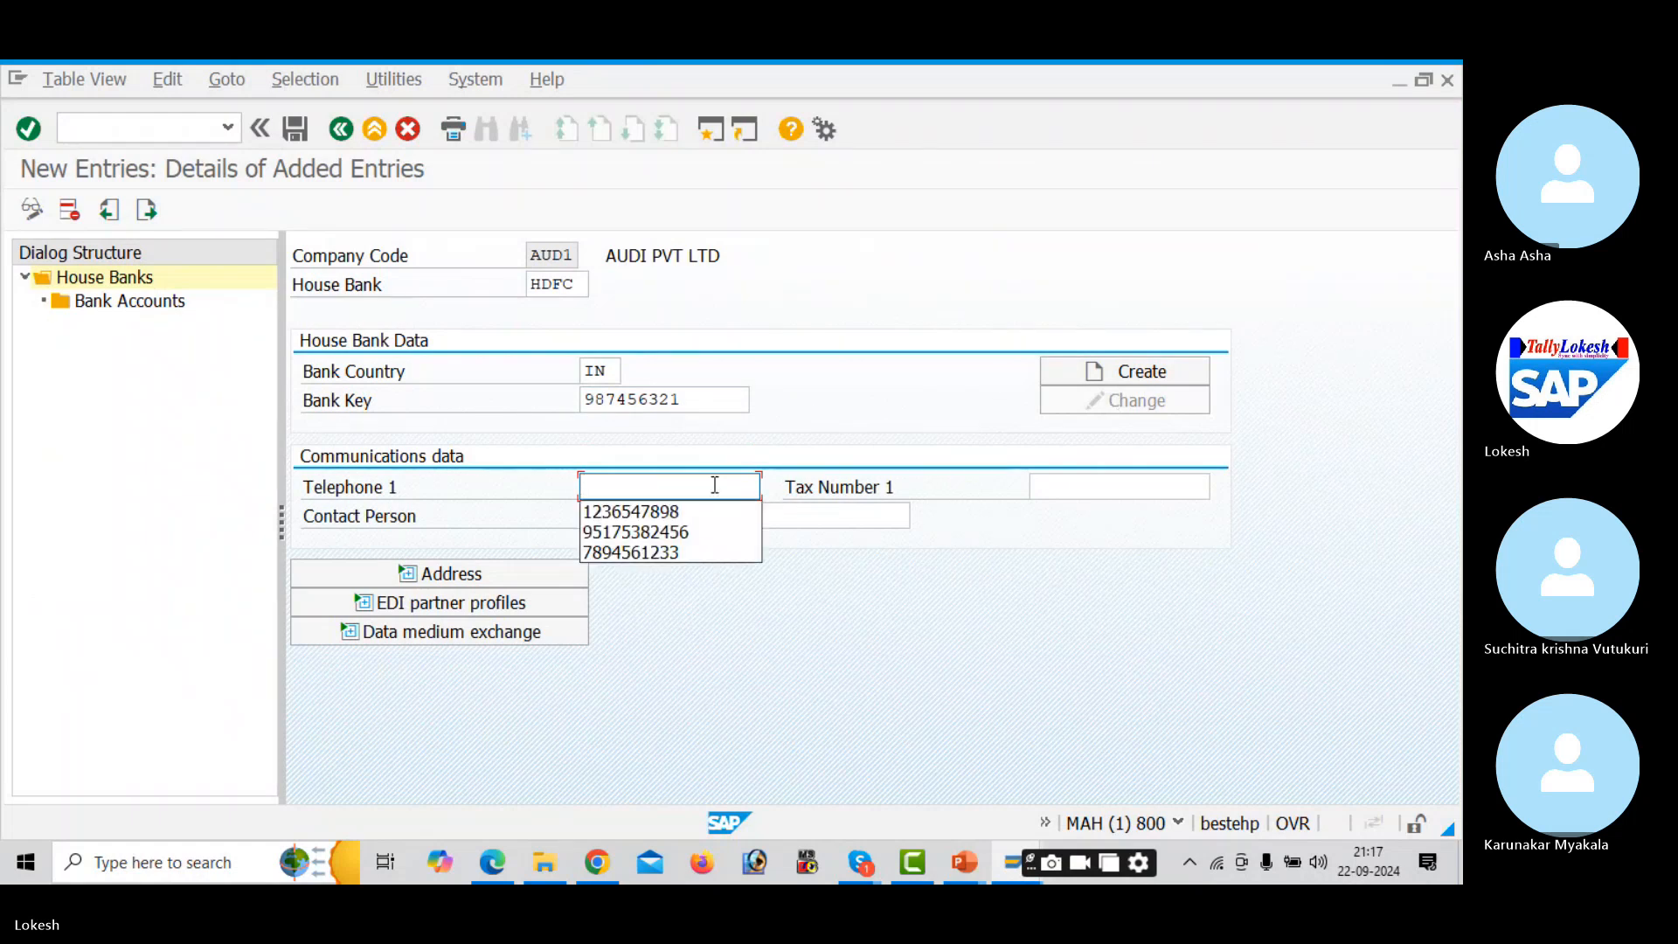
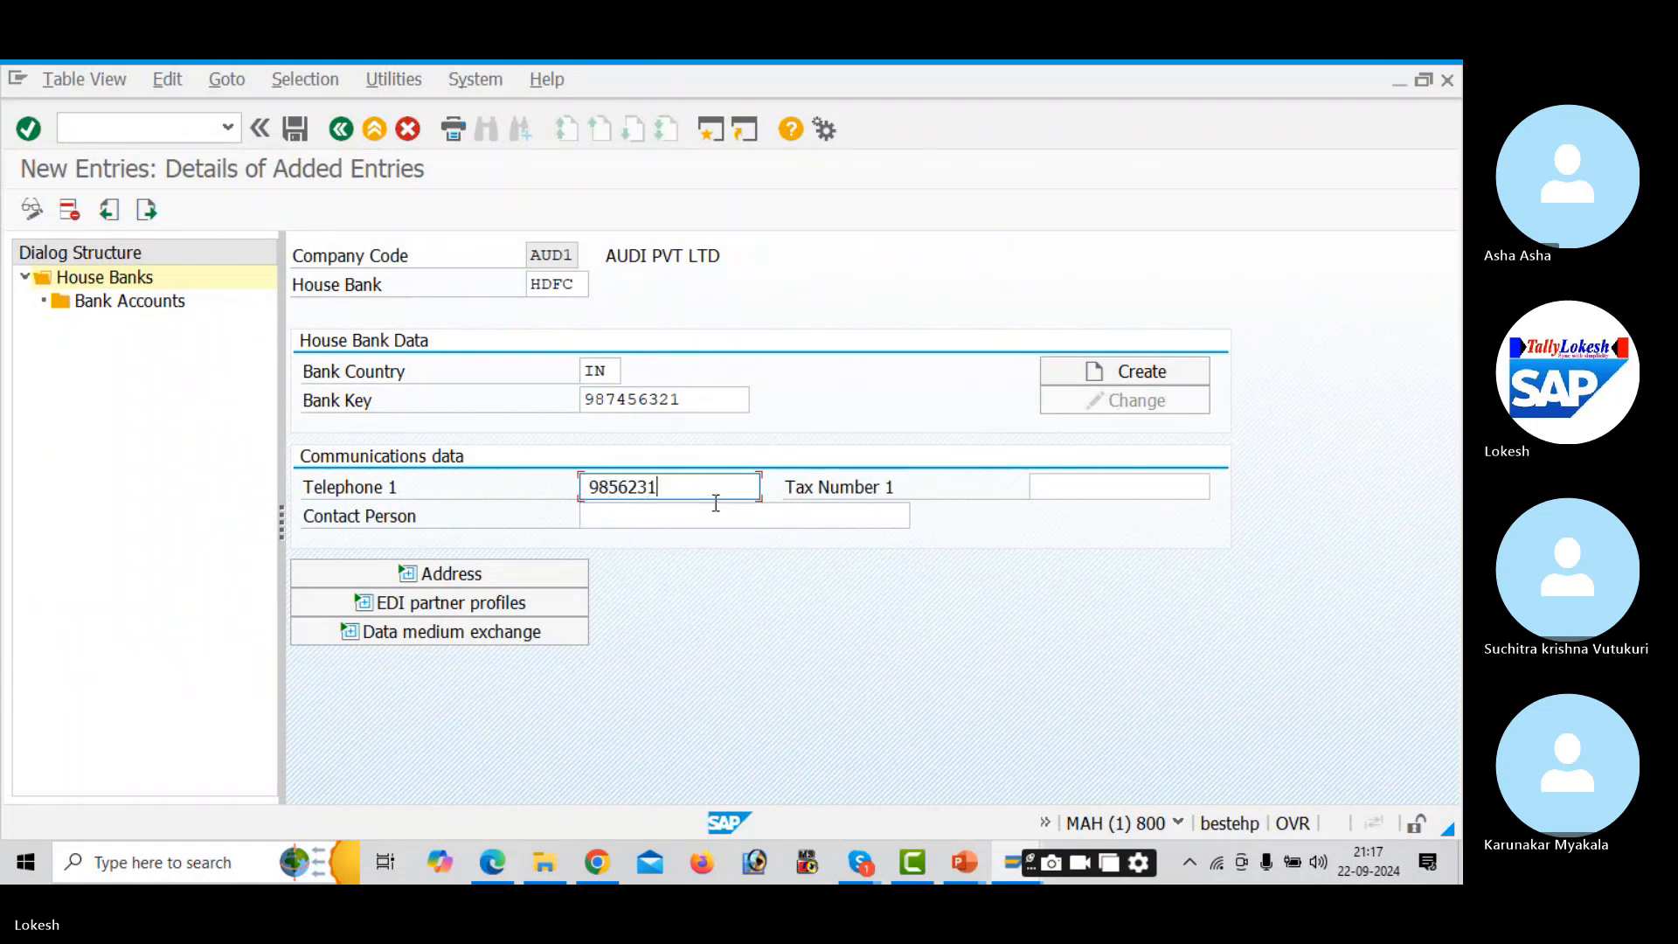
key(Tab)
click(716, 505)
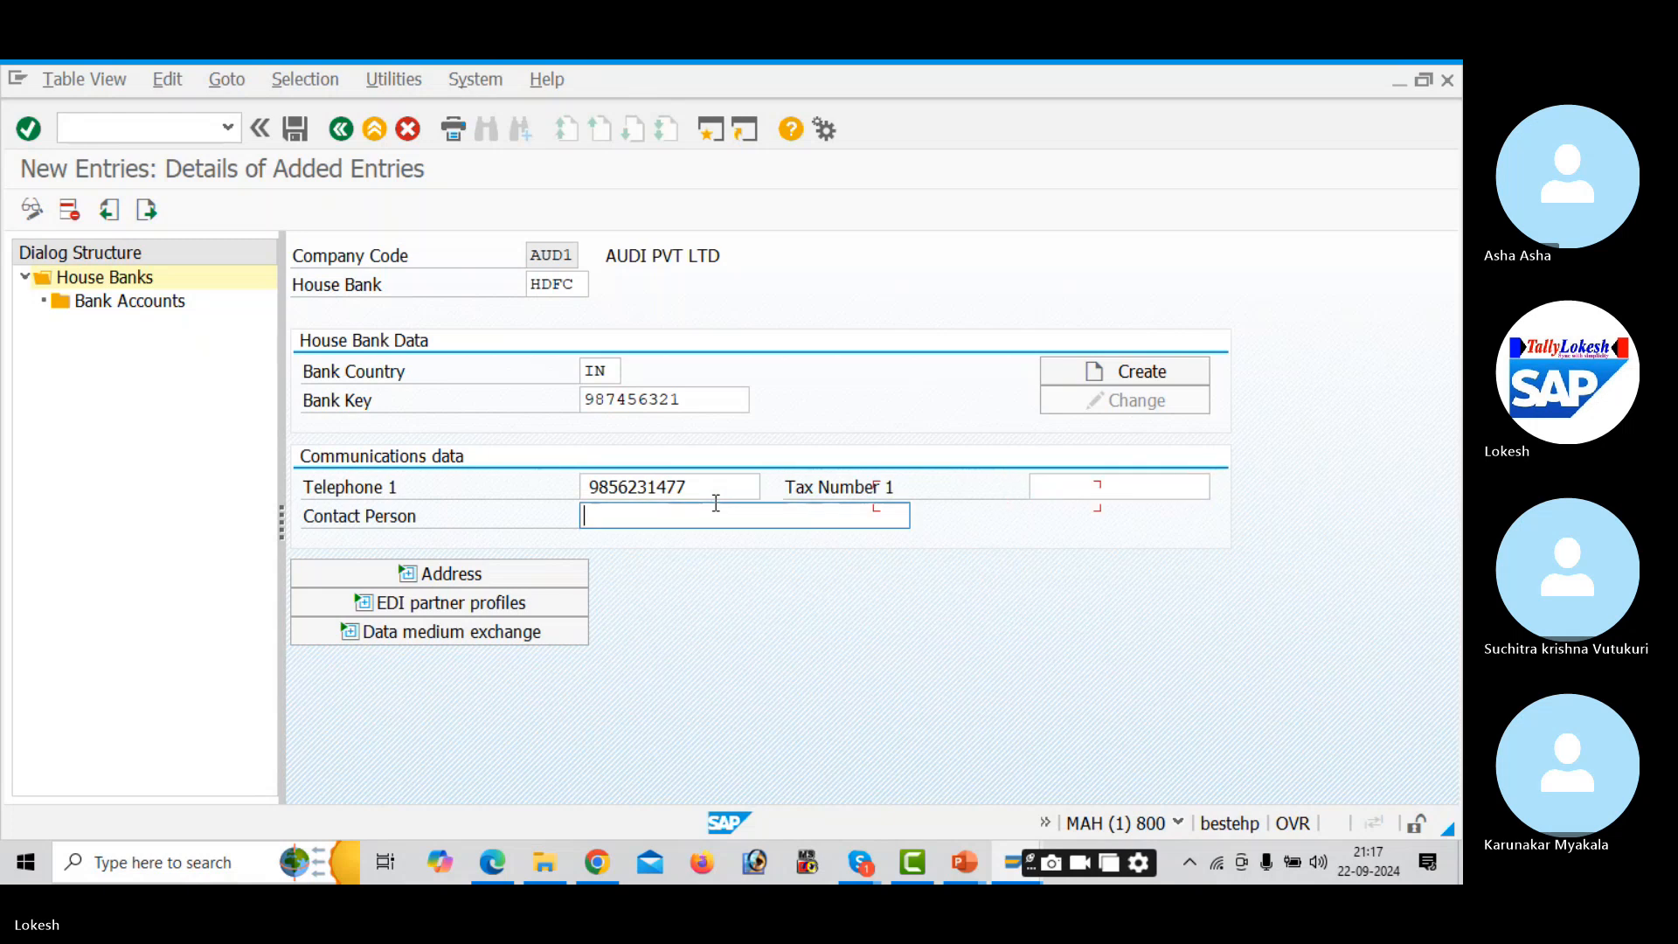
key(Down)
- Create the HDFC bank data record with bank name HDFC BANK and region 01
key(Tab)
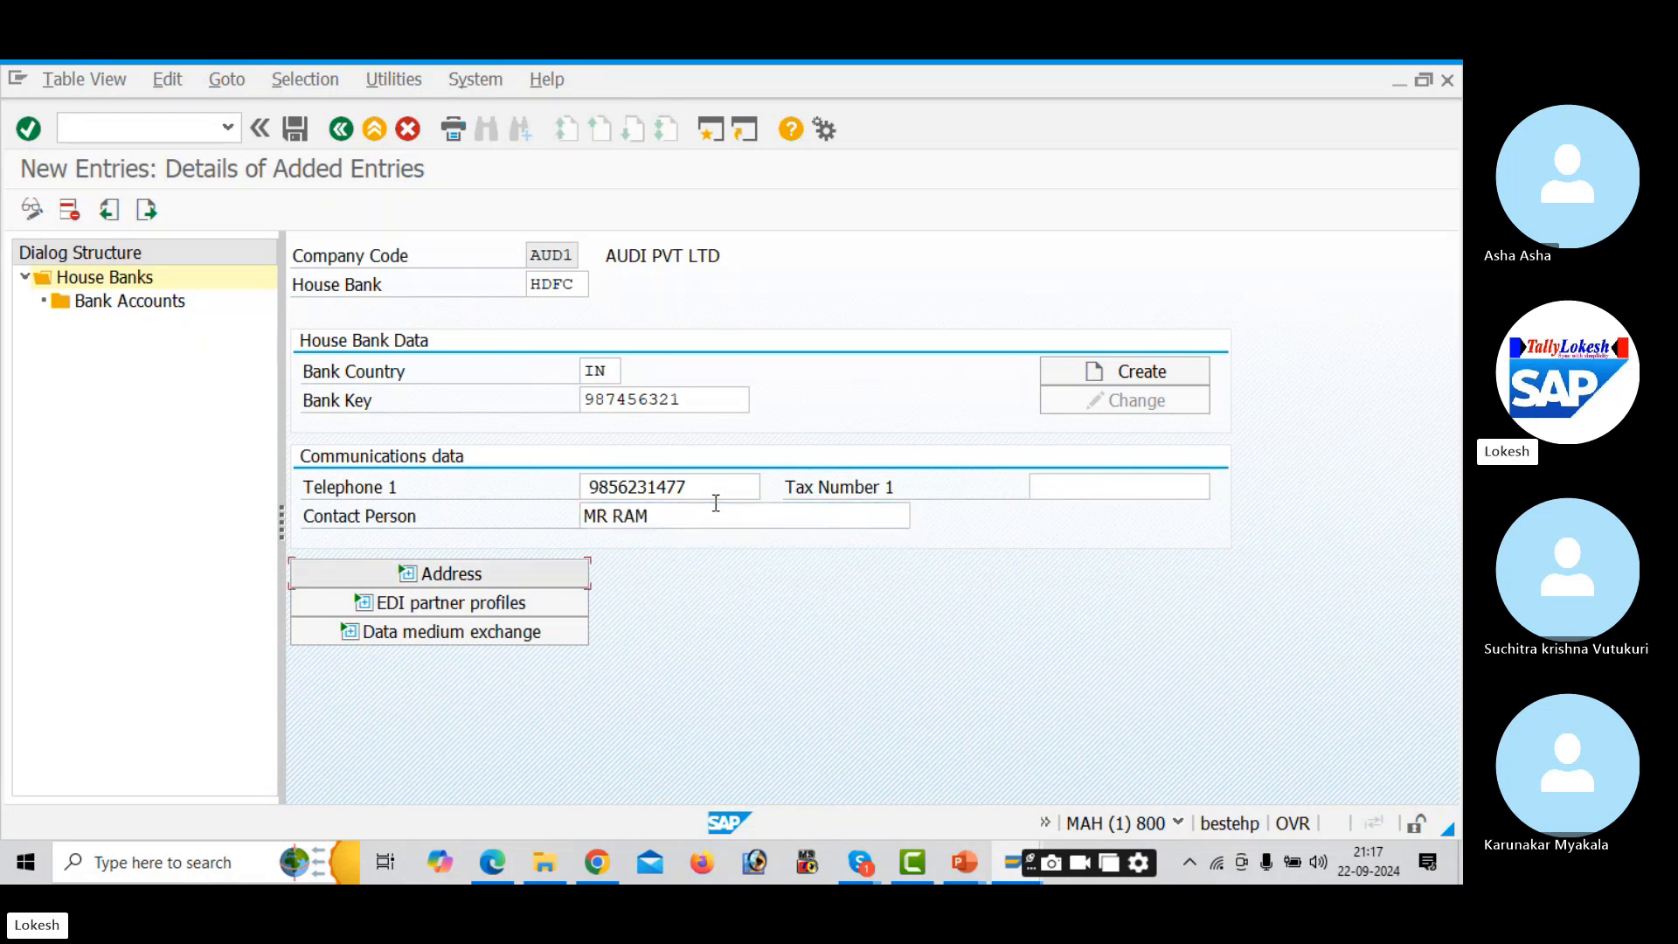
click(1139, 374)
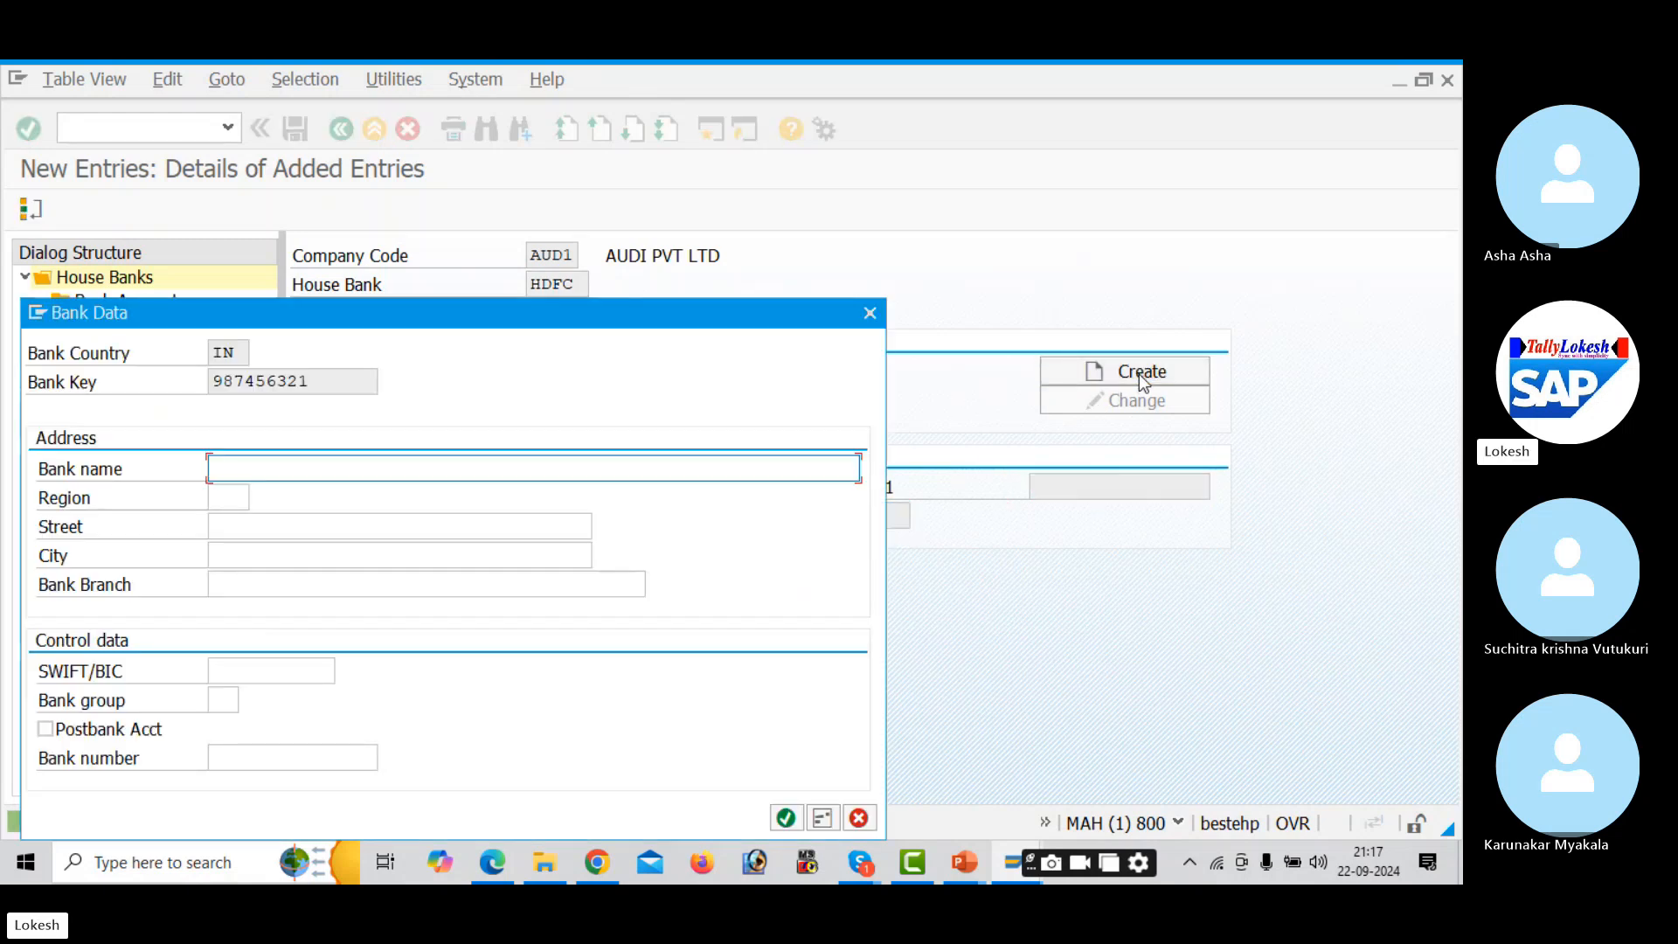
text(HDF)
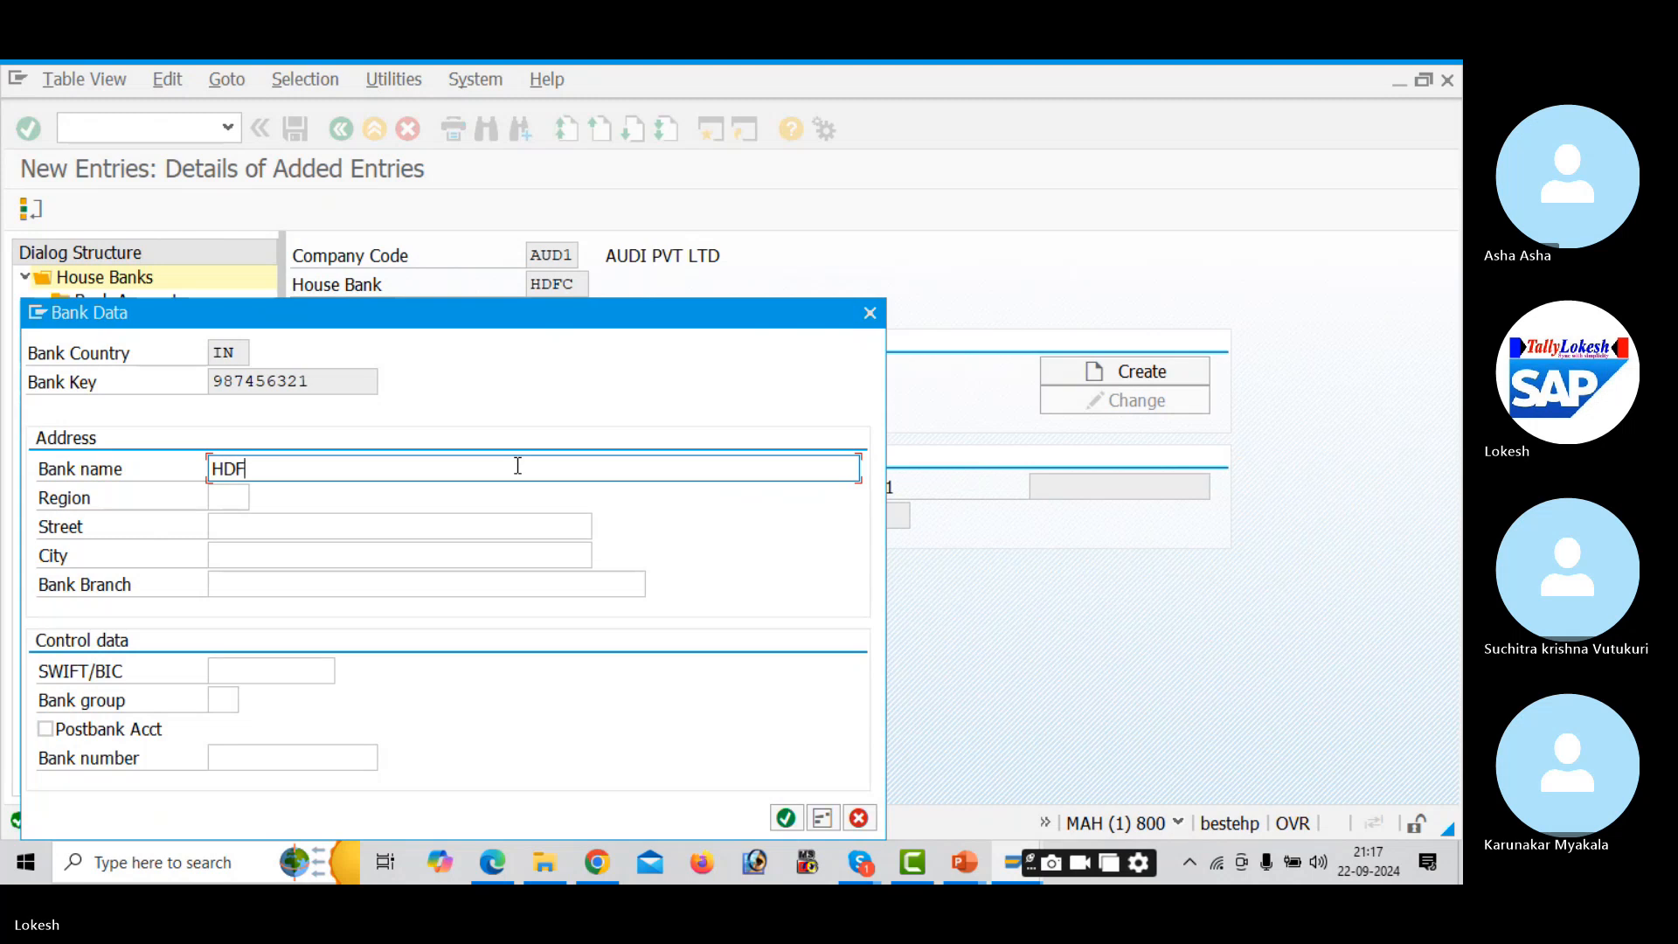
text(C BANK)
key(Tab)
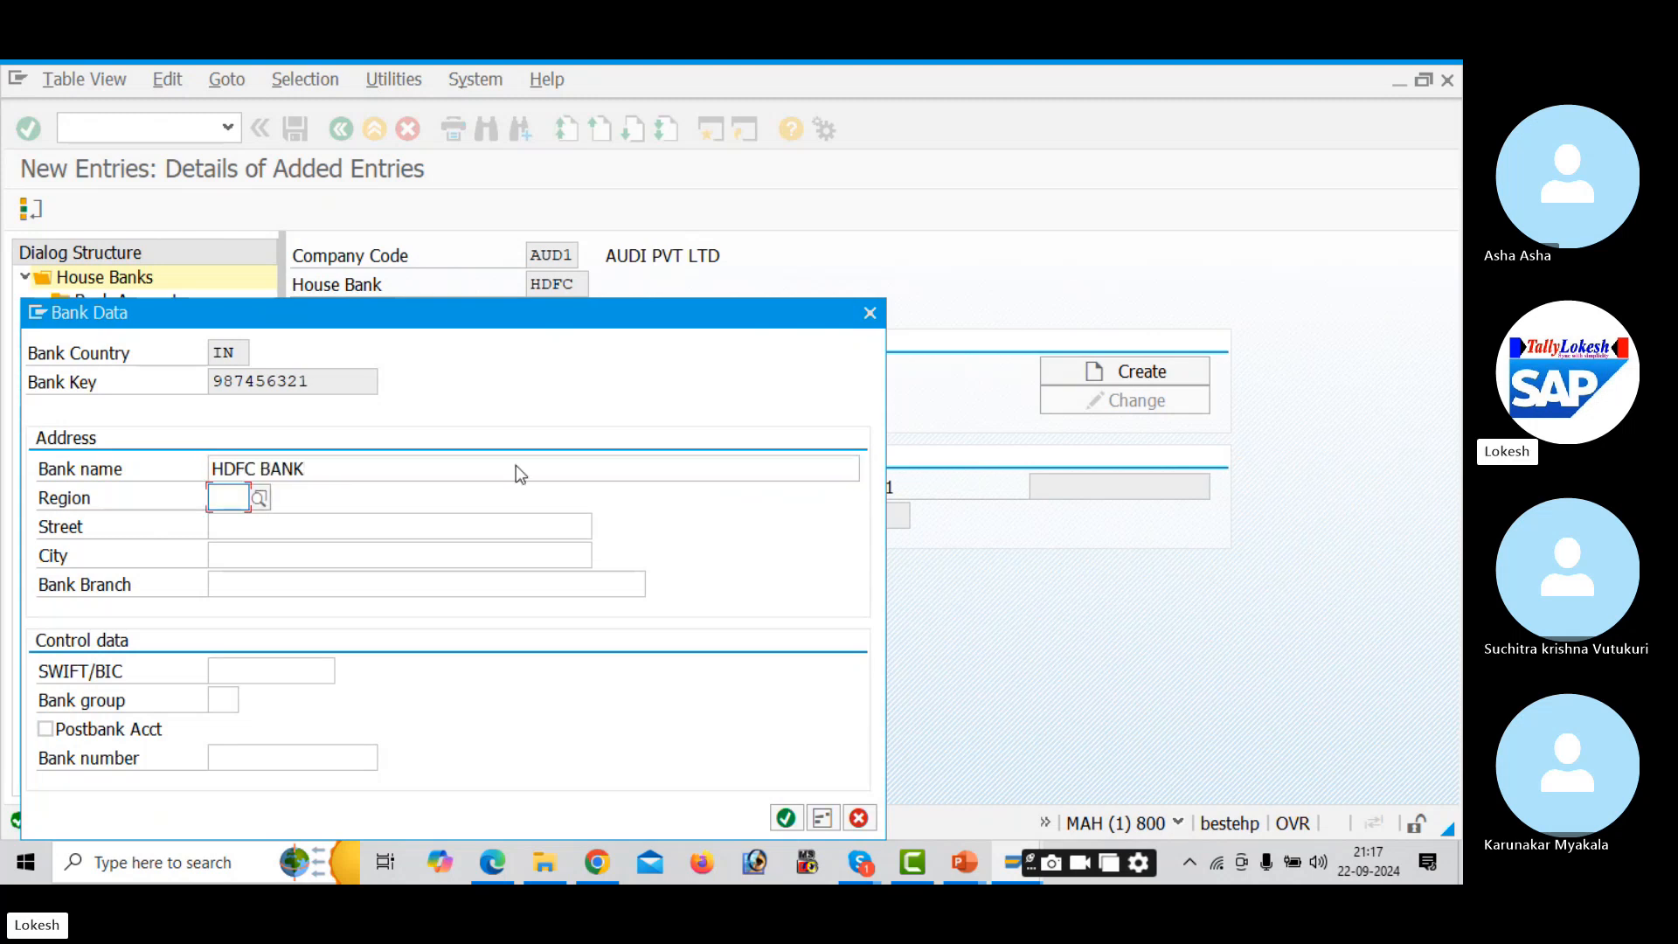
text(01)
key(Tab)
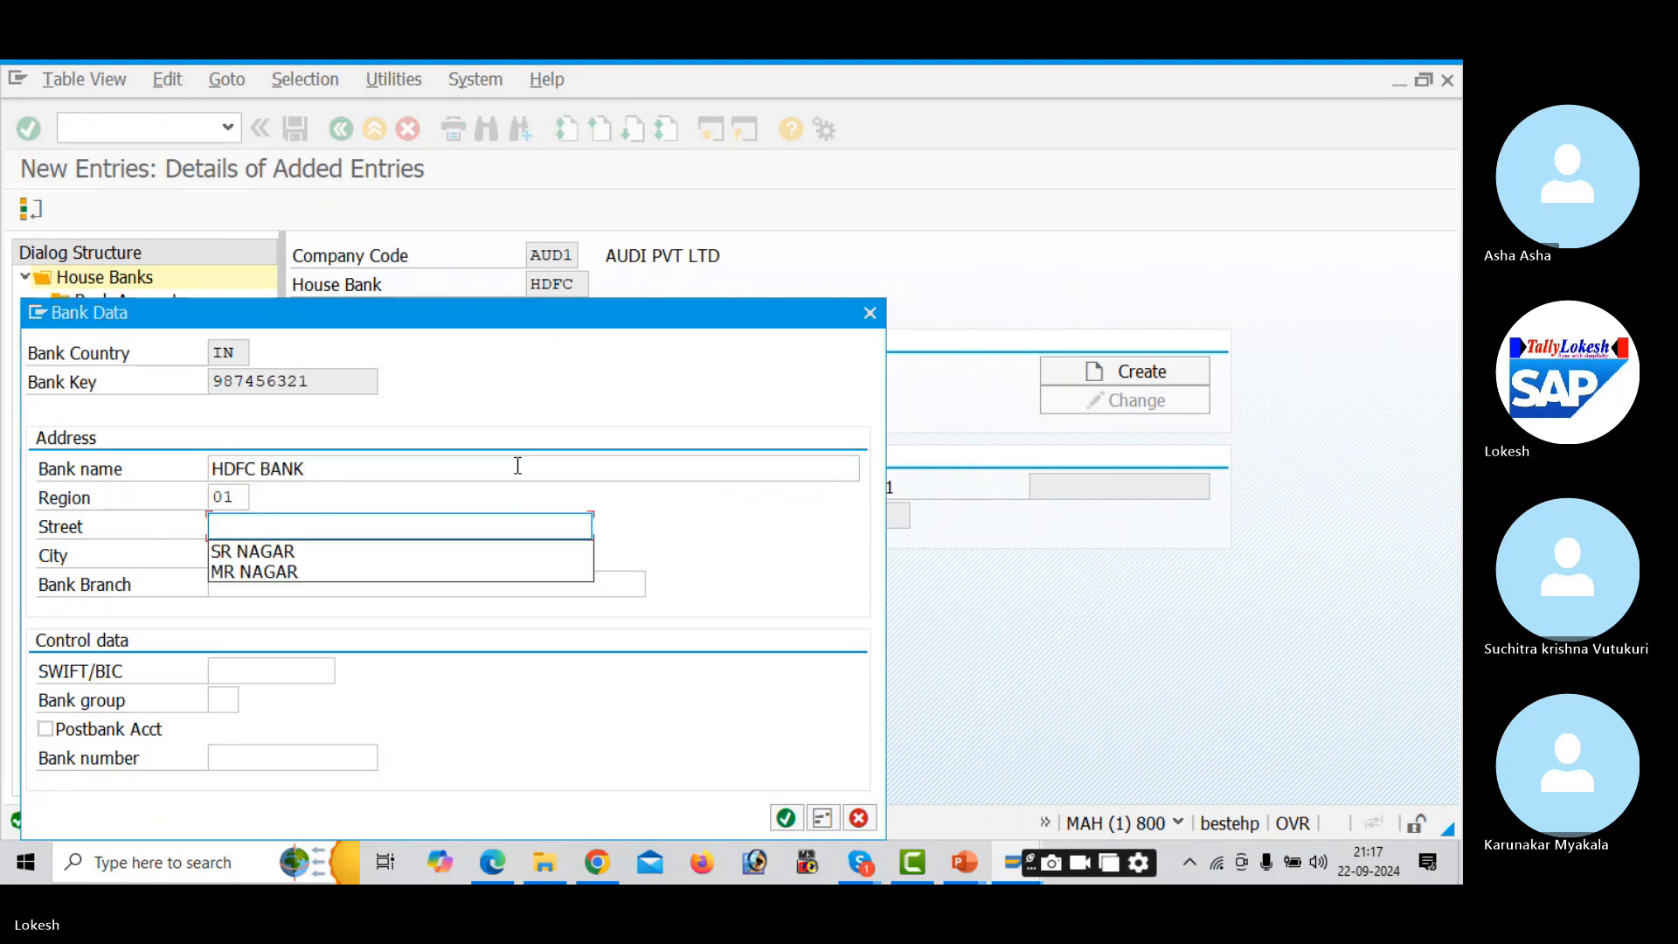
- Add street MR NAGAR and city and branch VIZAG, confirm, and save house bank HDFC
key(Down)
key(Down)
key(Return)
key(Tab)
key(Down)
key(Down)
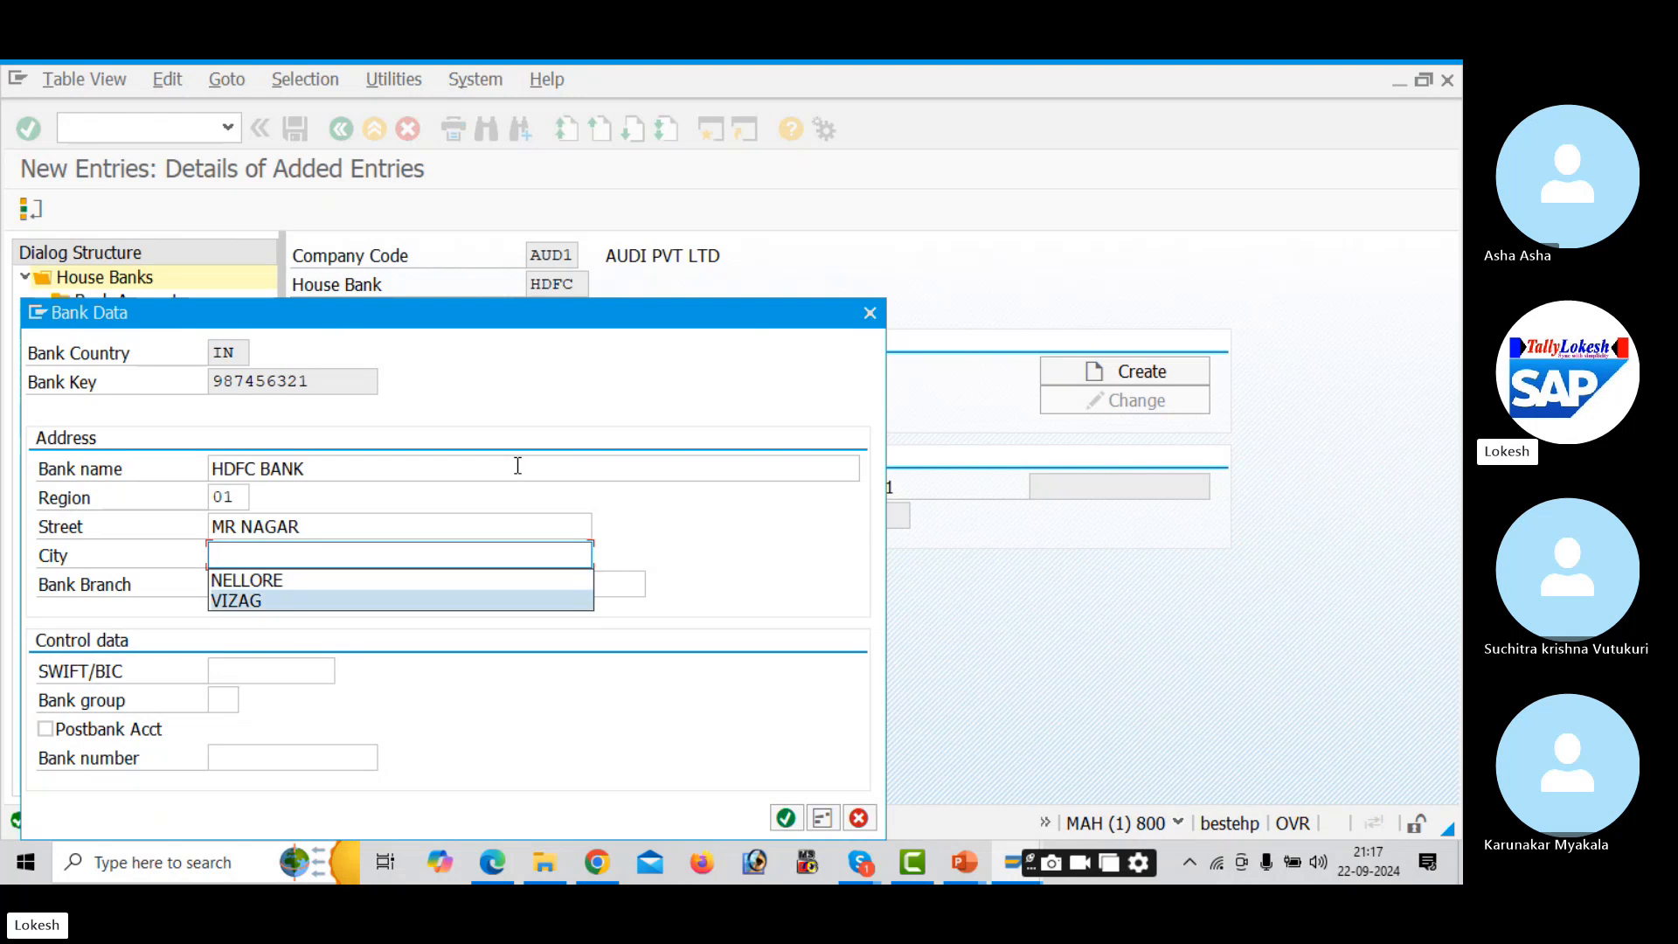
key(Return)
key(Tab)
key(Down)
key(Down)
key(Return)
key(Tab)
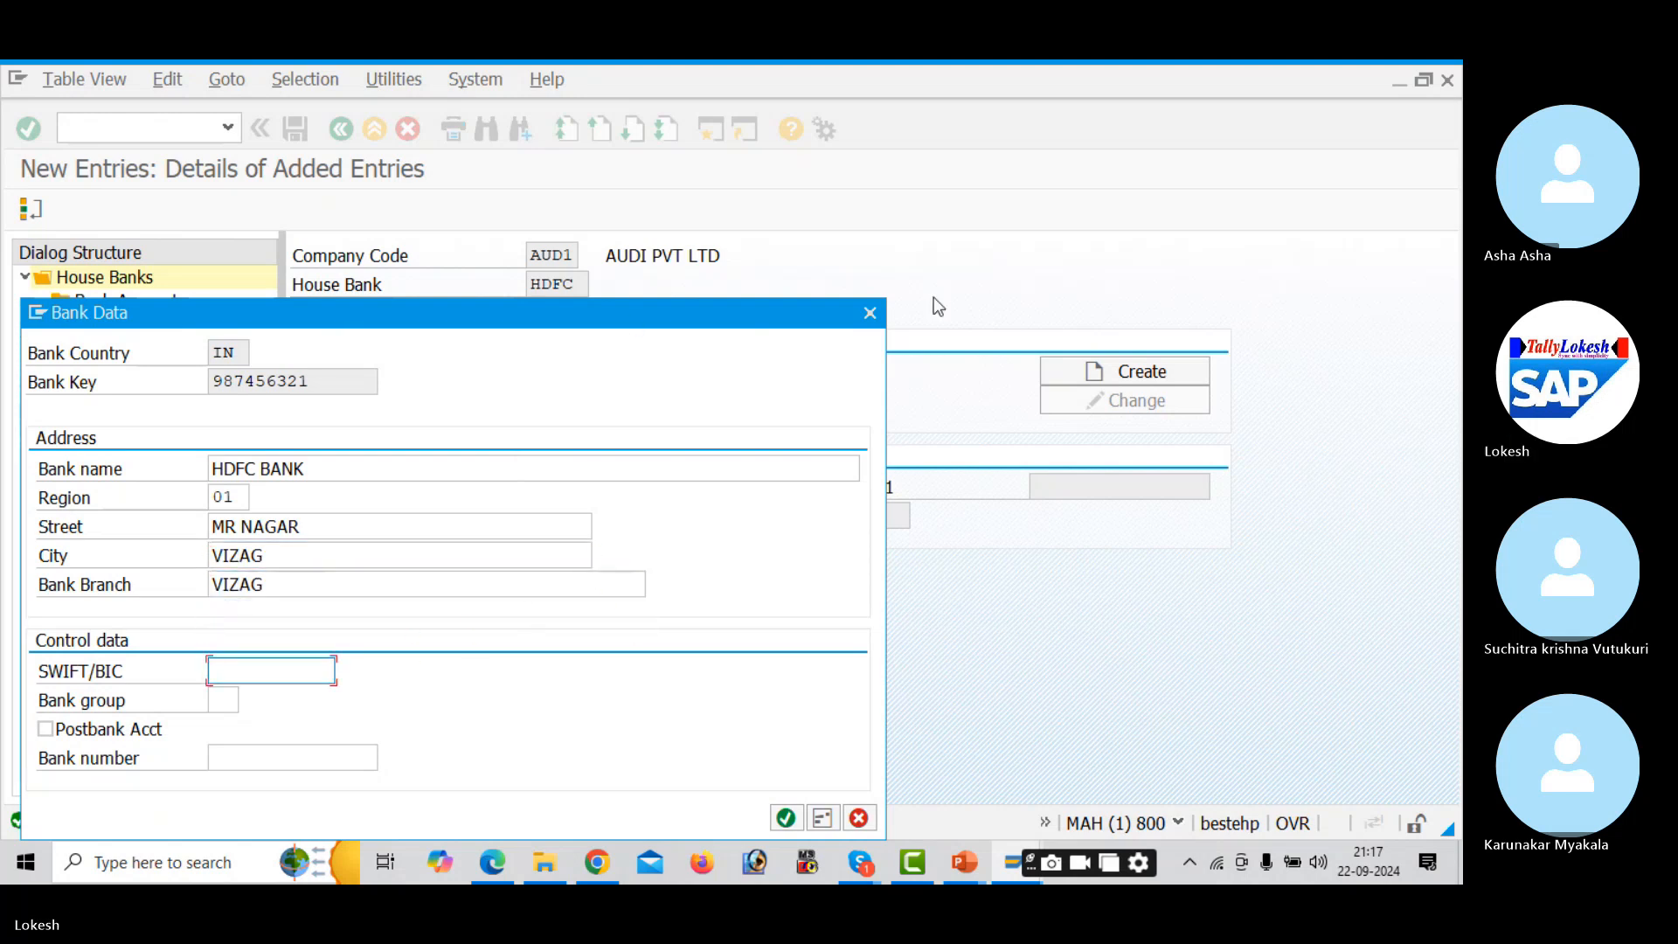
click(778, 821)
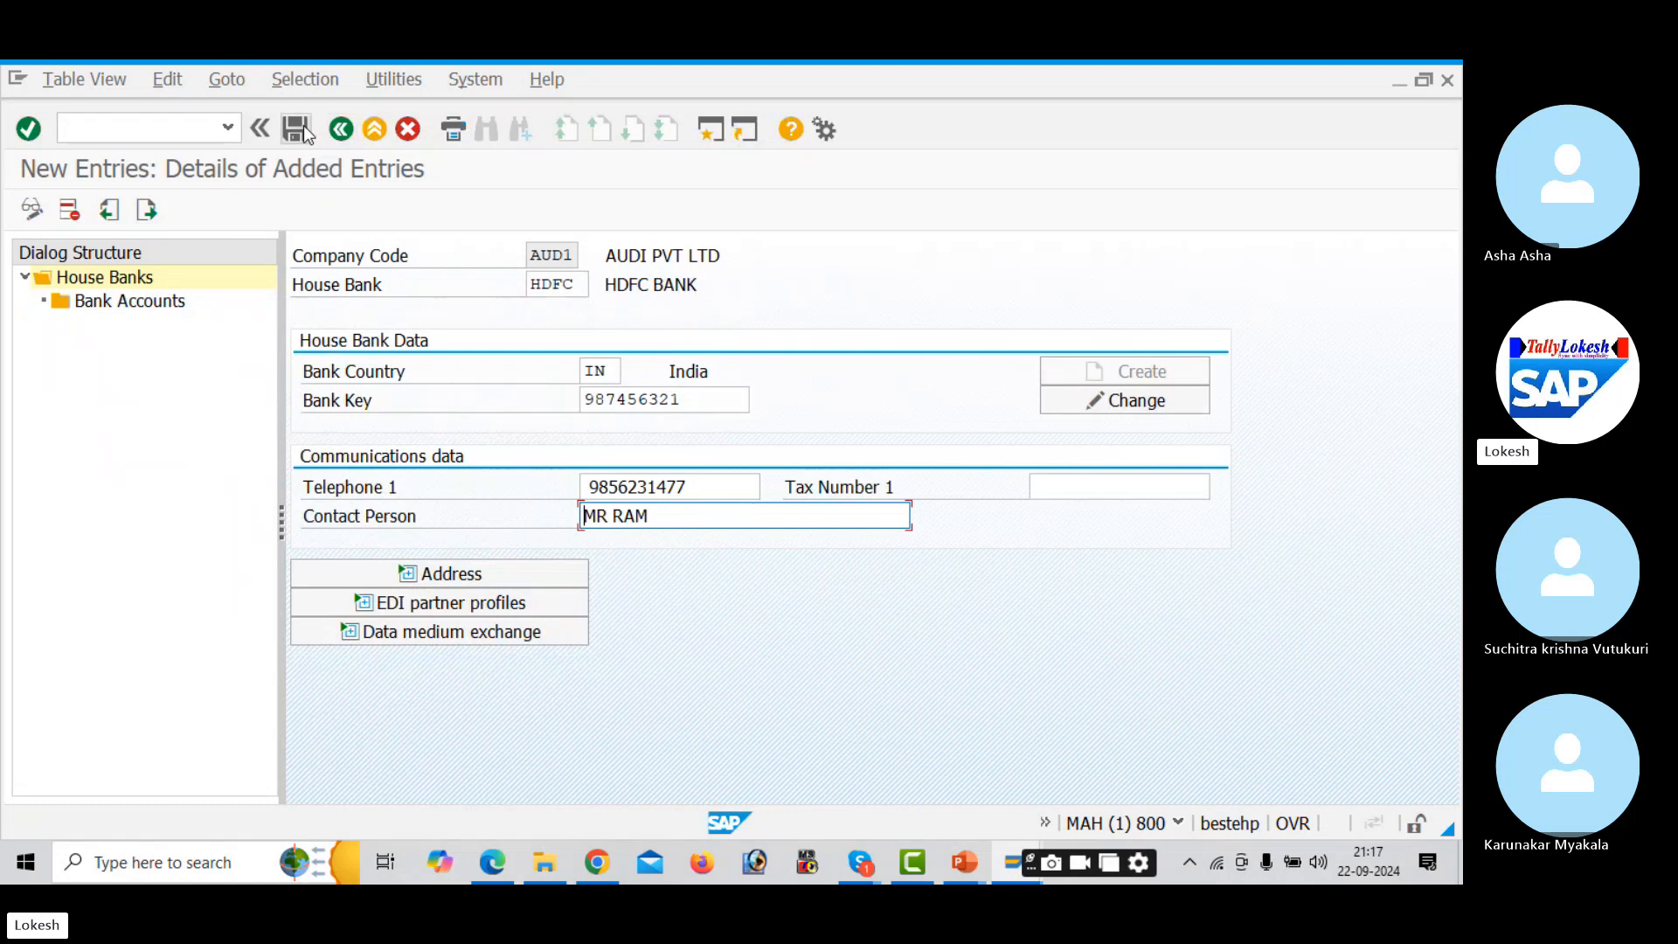
click(297, 129)
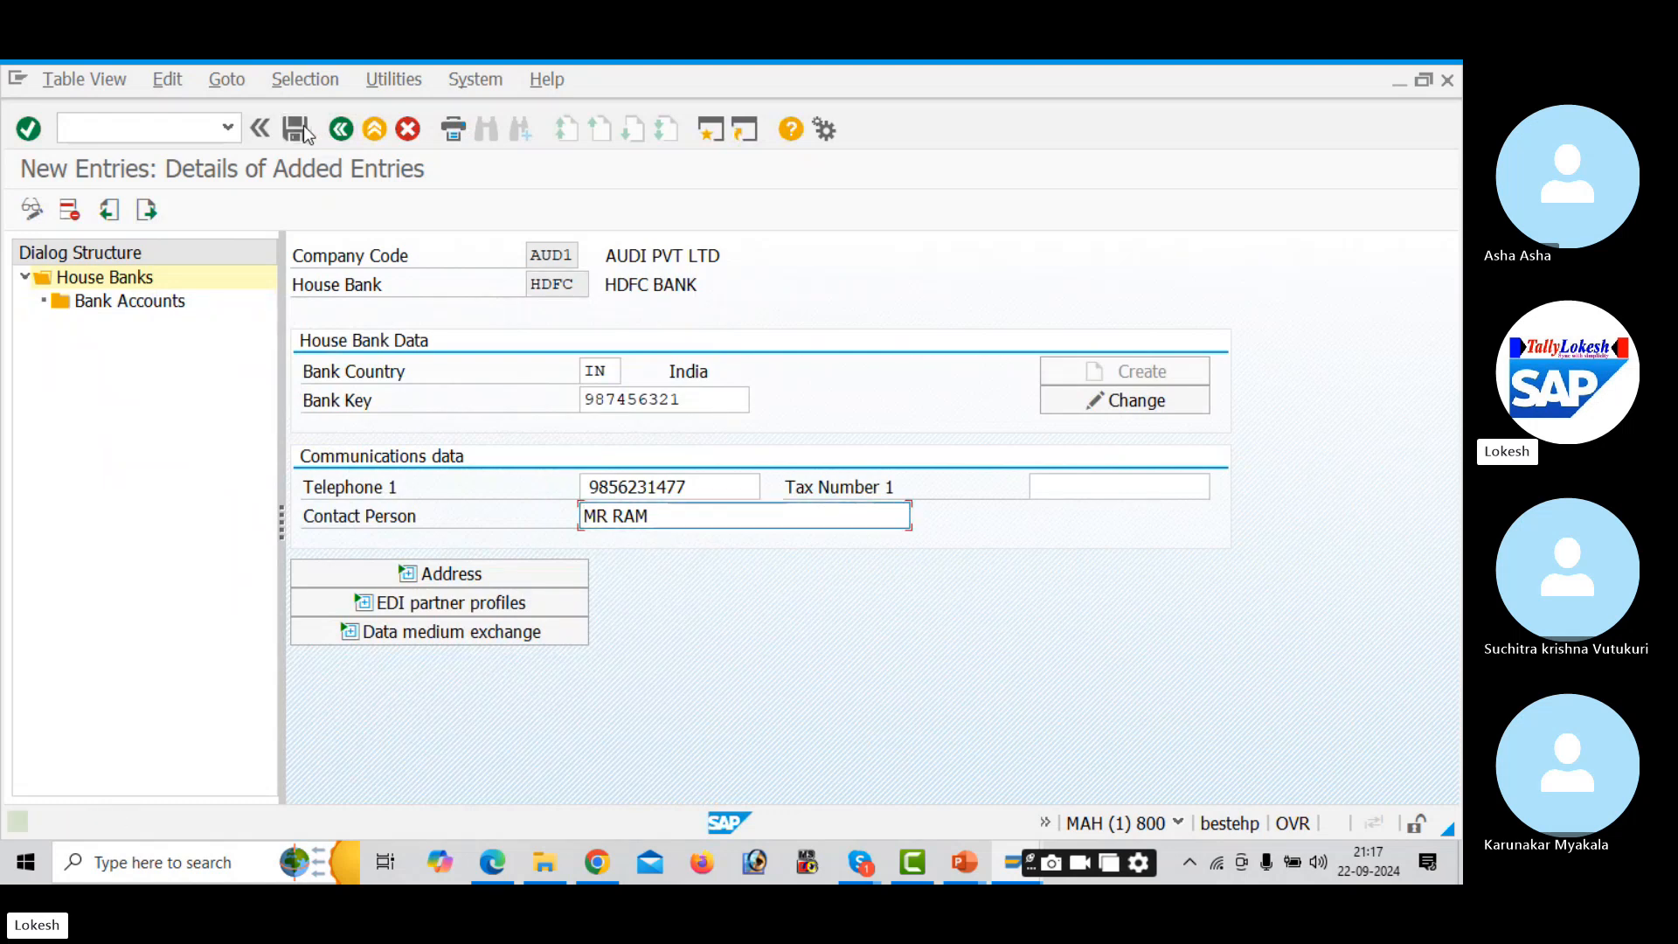
- Start HDFC bank account HDF1, described BANK ACCOUNT, and enter its bank and alternative account numbers
double_click(168, 312)
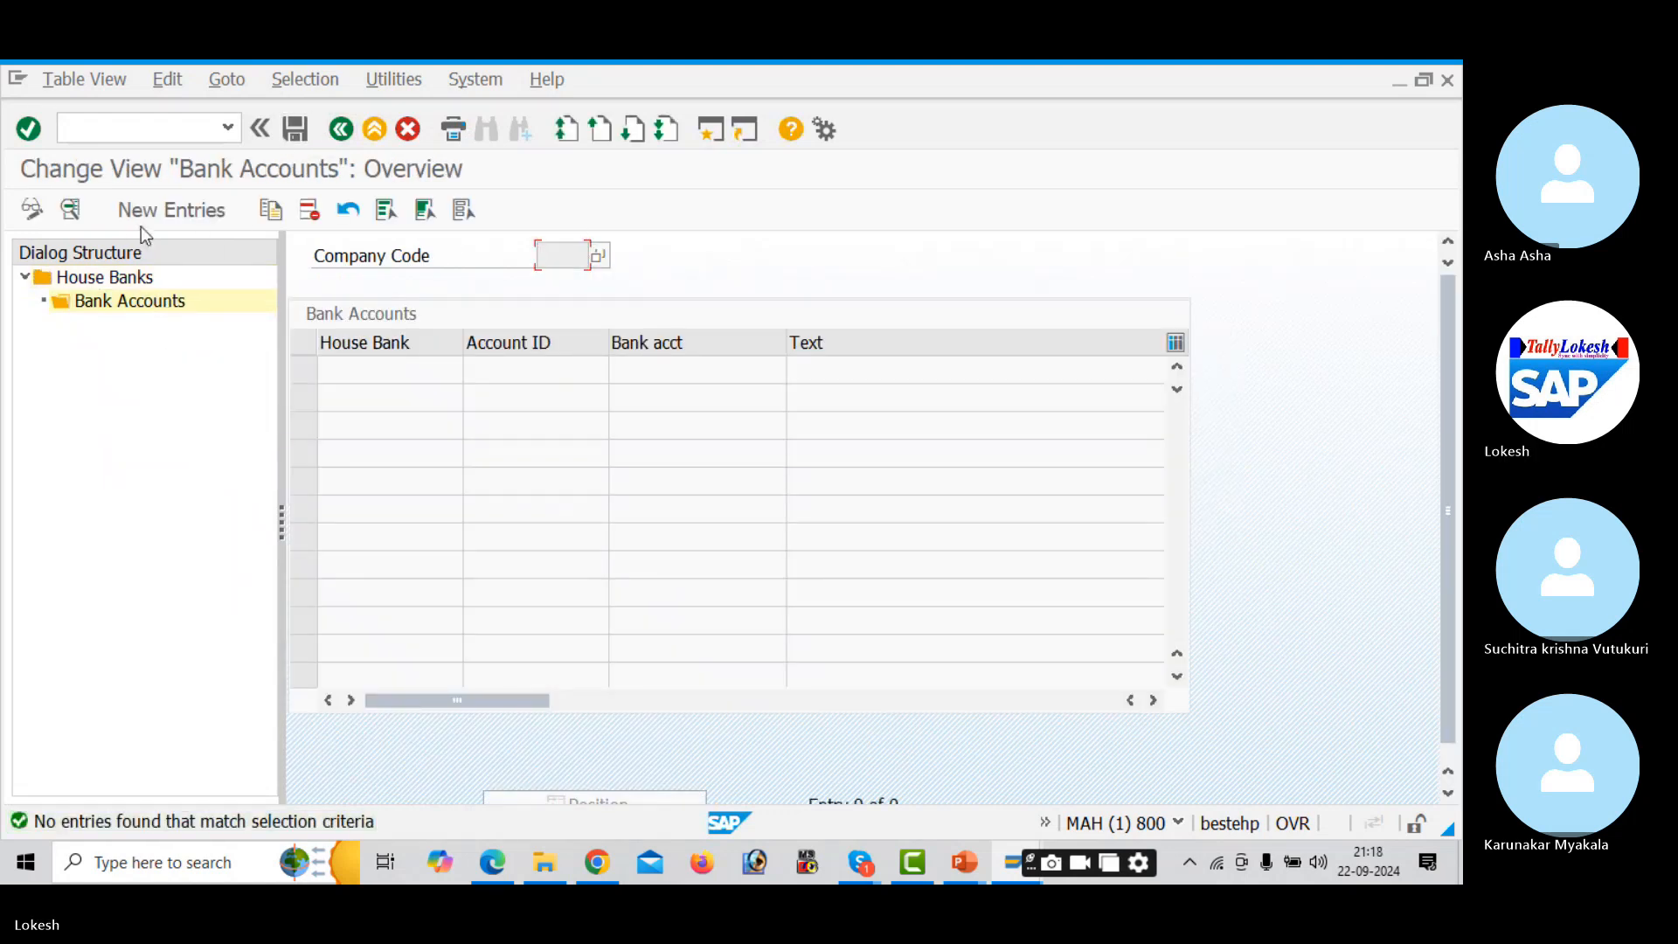
click(171, 215)
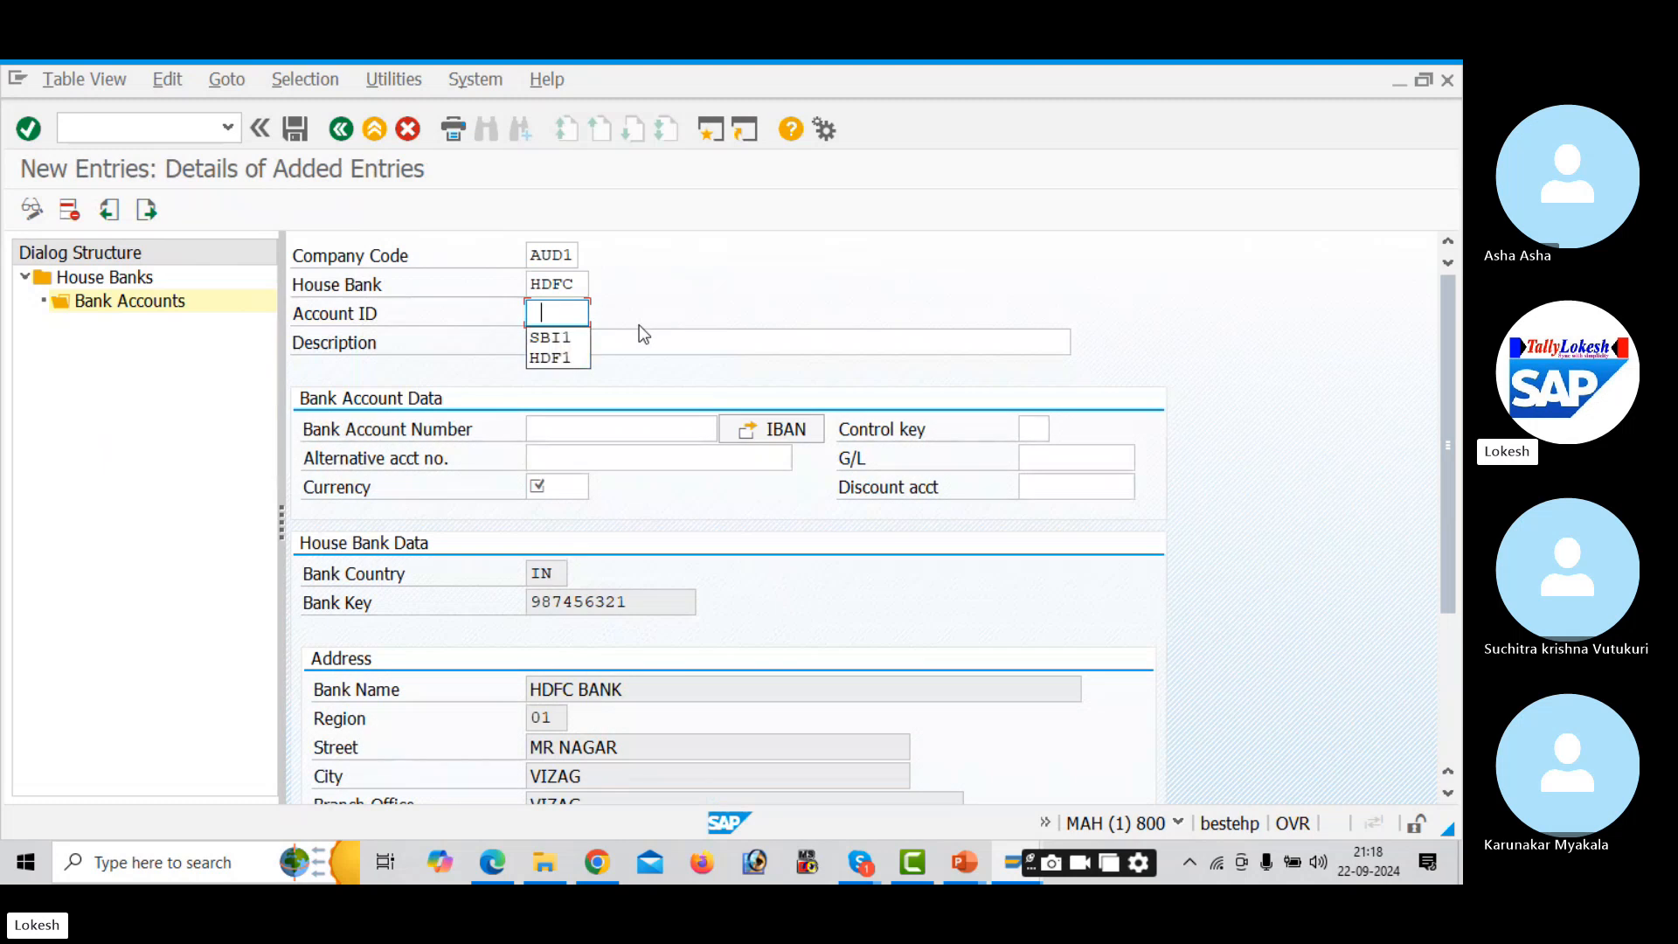
key(Down)
key(Down)
key(Return)
key(Tab)
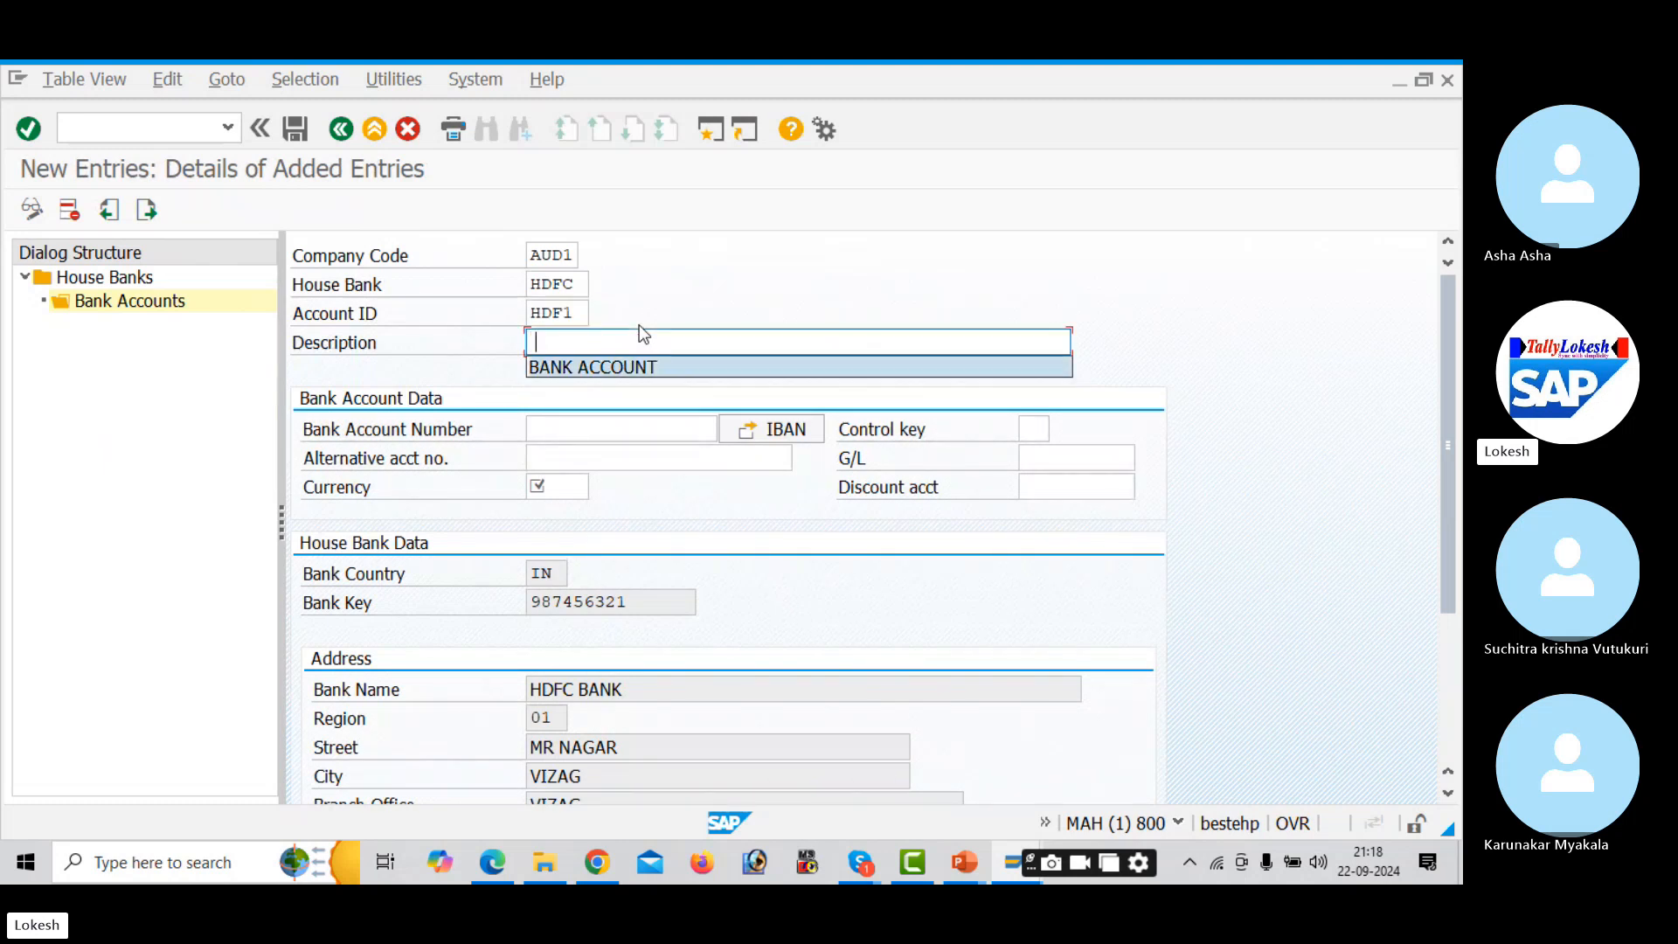
key(Down)
key(Return)
key(Tab)
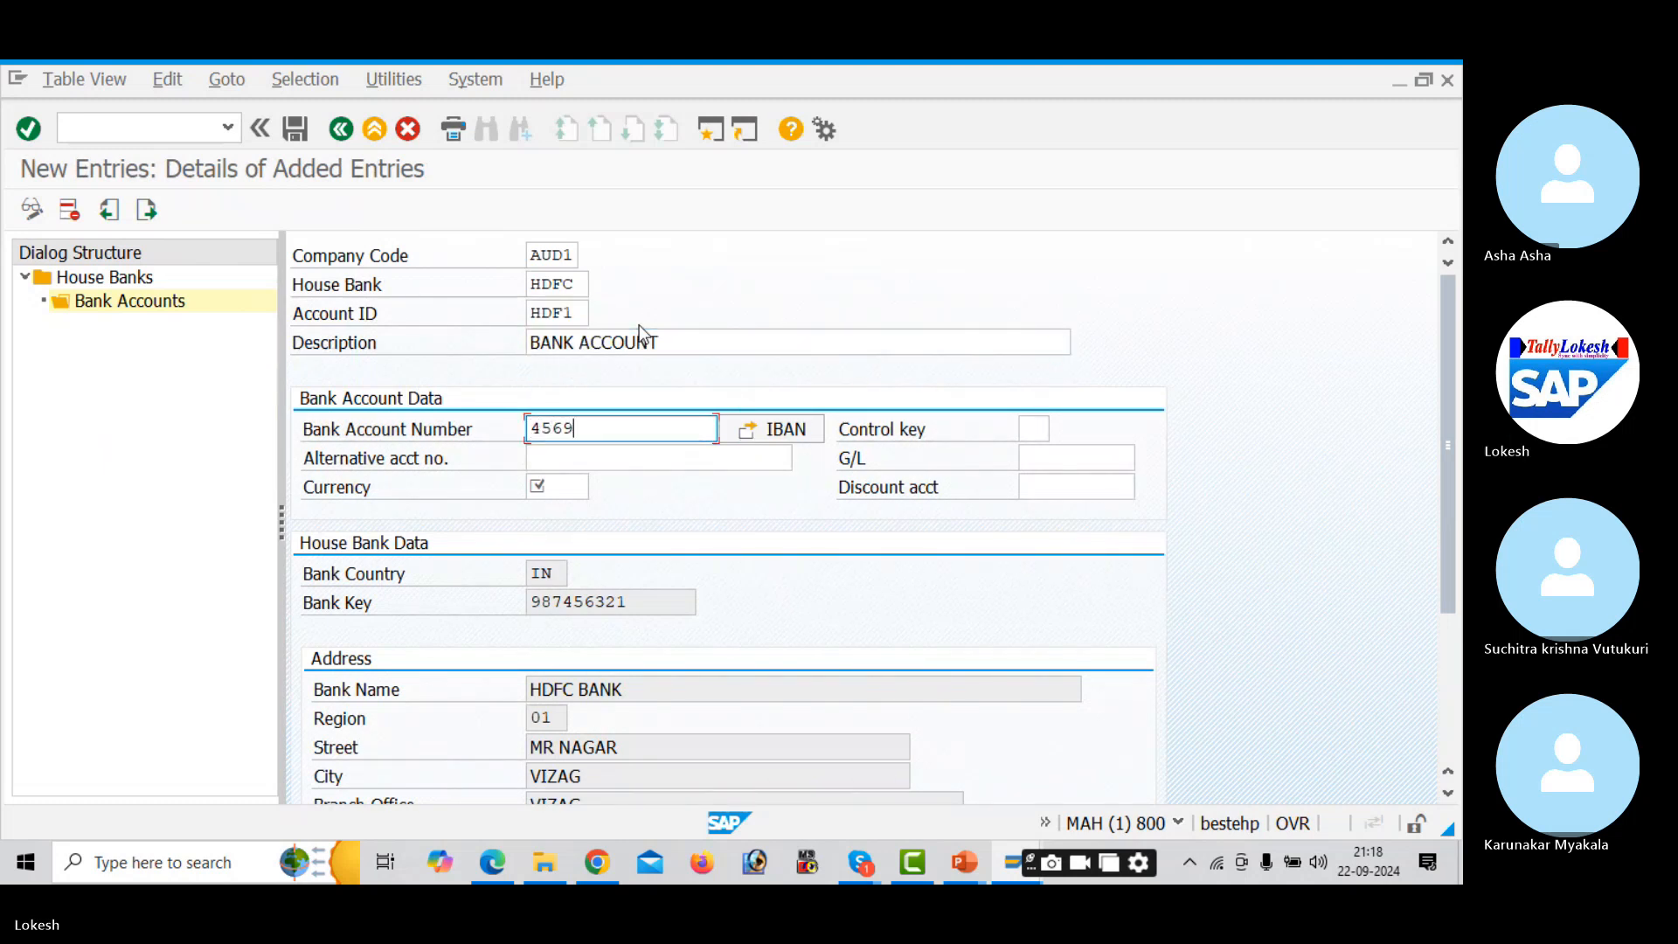
key(Tab)
key(Tab)
key(Tab)
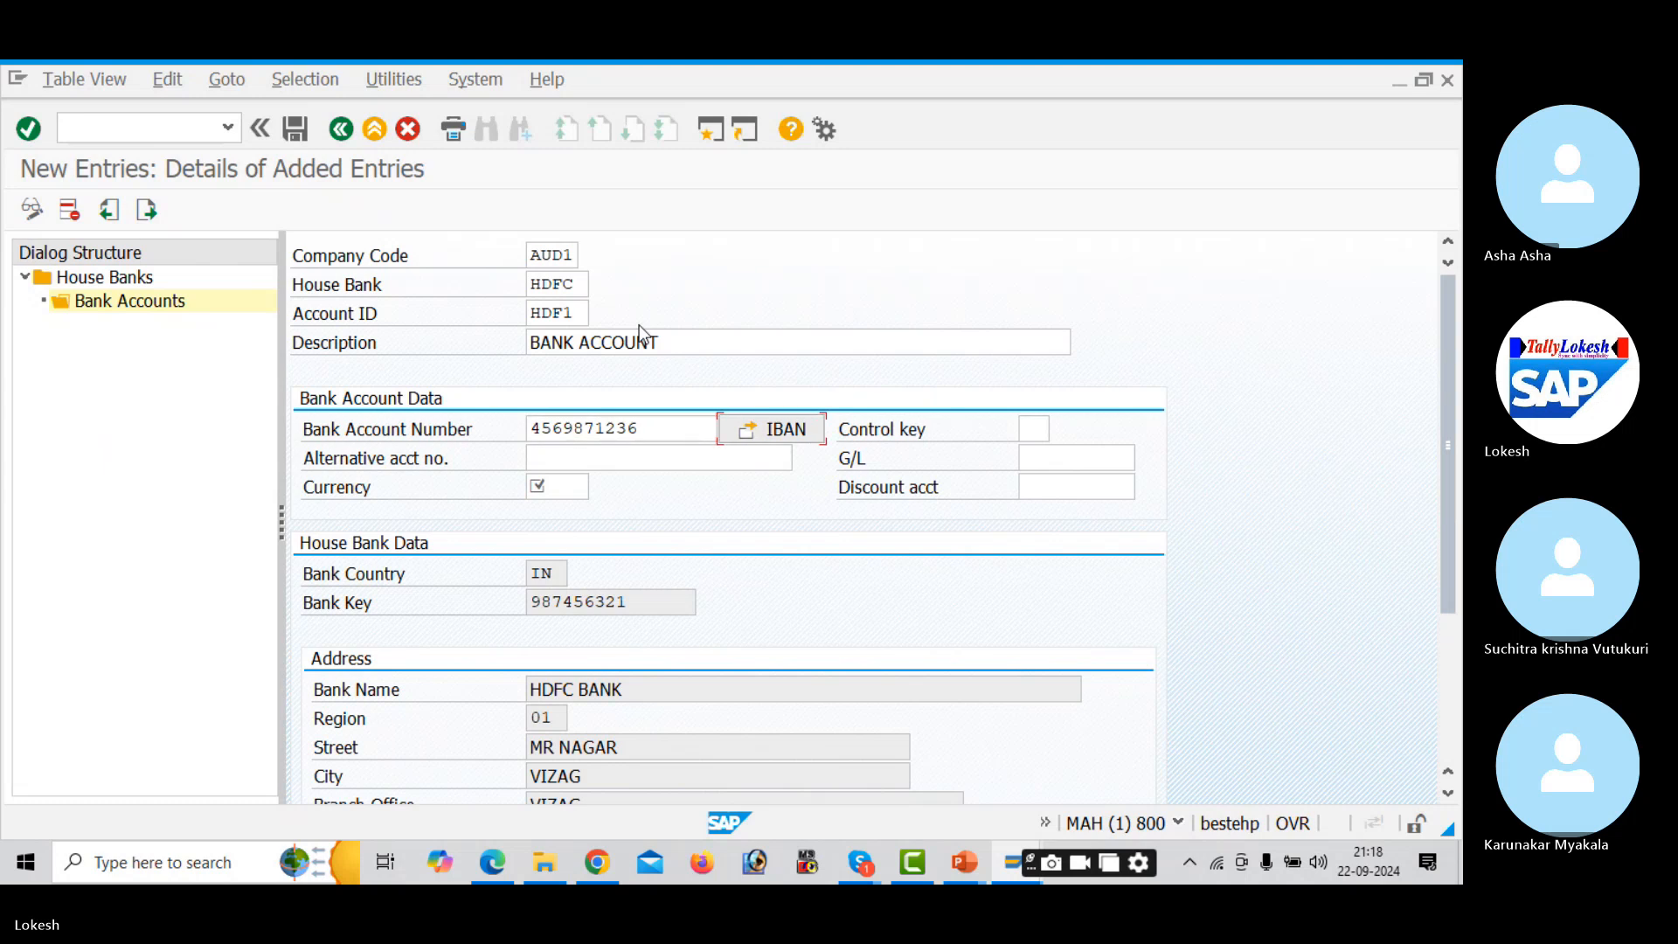
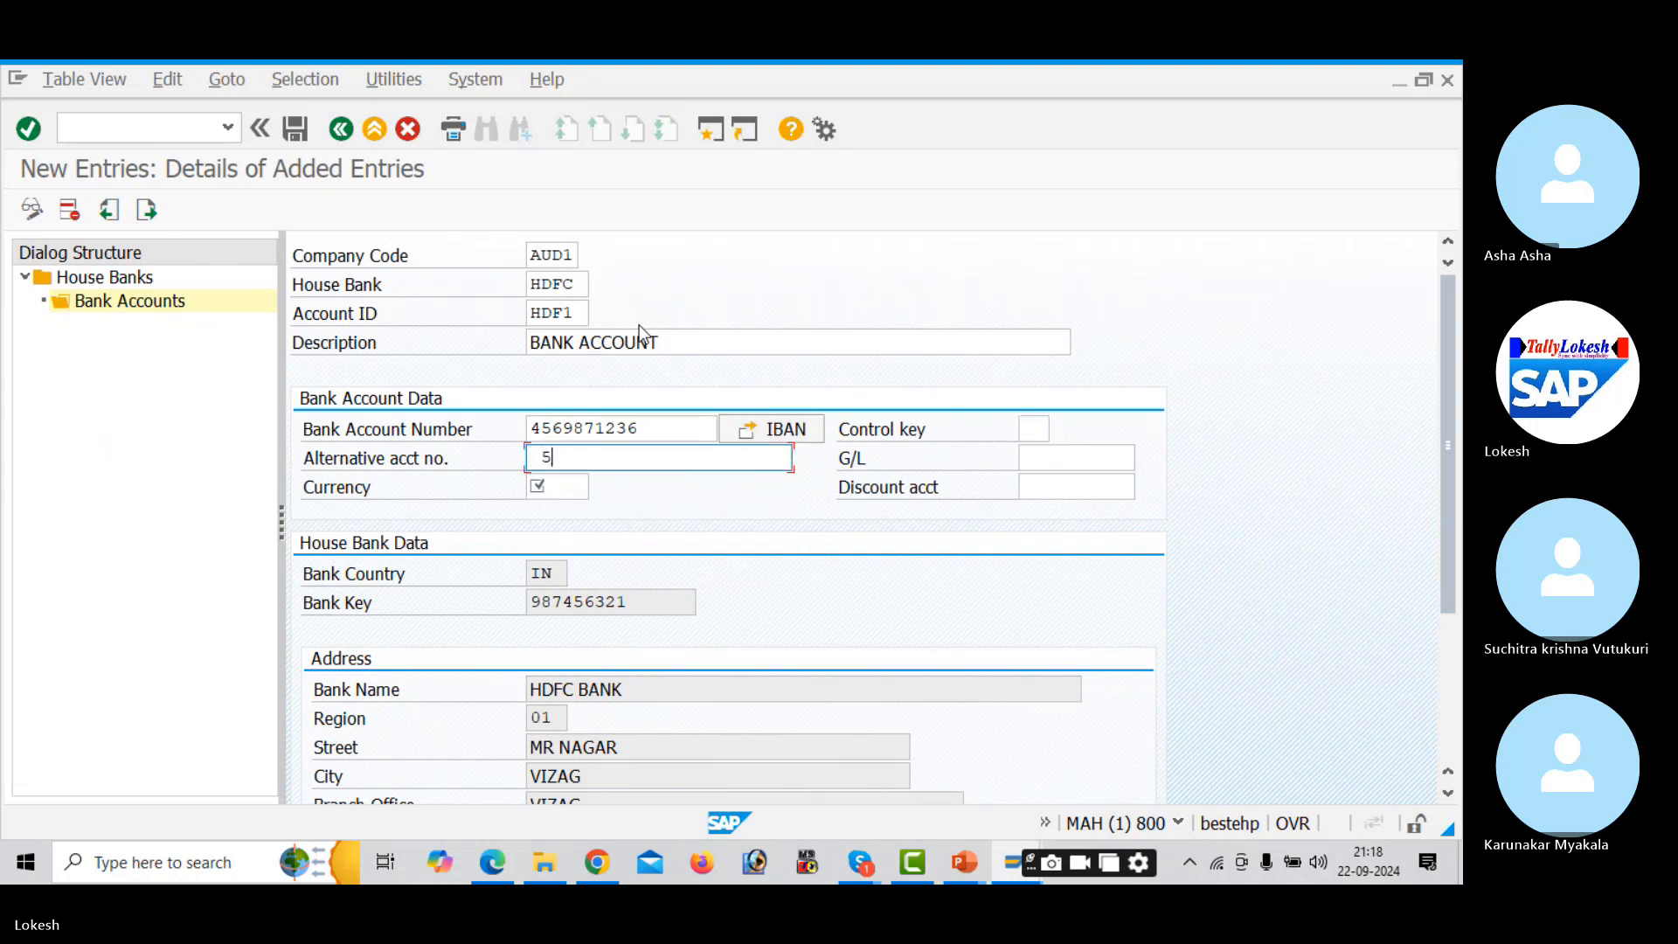
key(BackSpace)
- Set currency INR and G/L account 200002 for HDF1, then save it
click(562, 488)
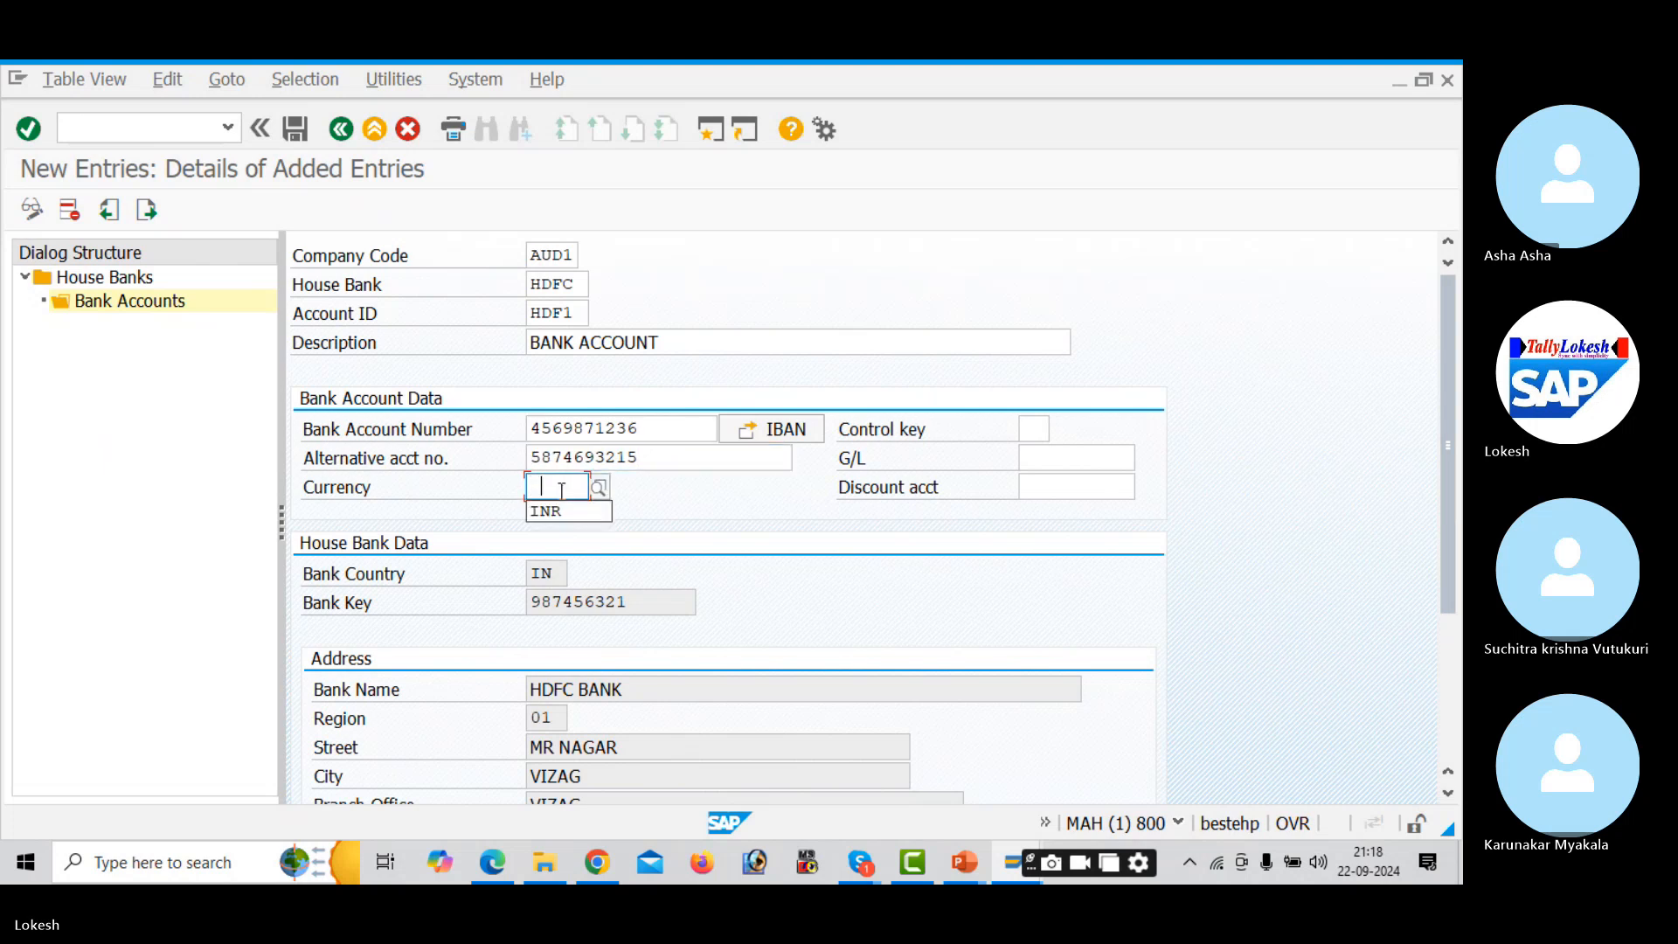
text(INR)
key(Tab)
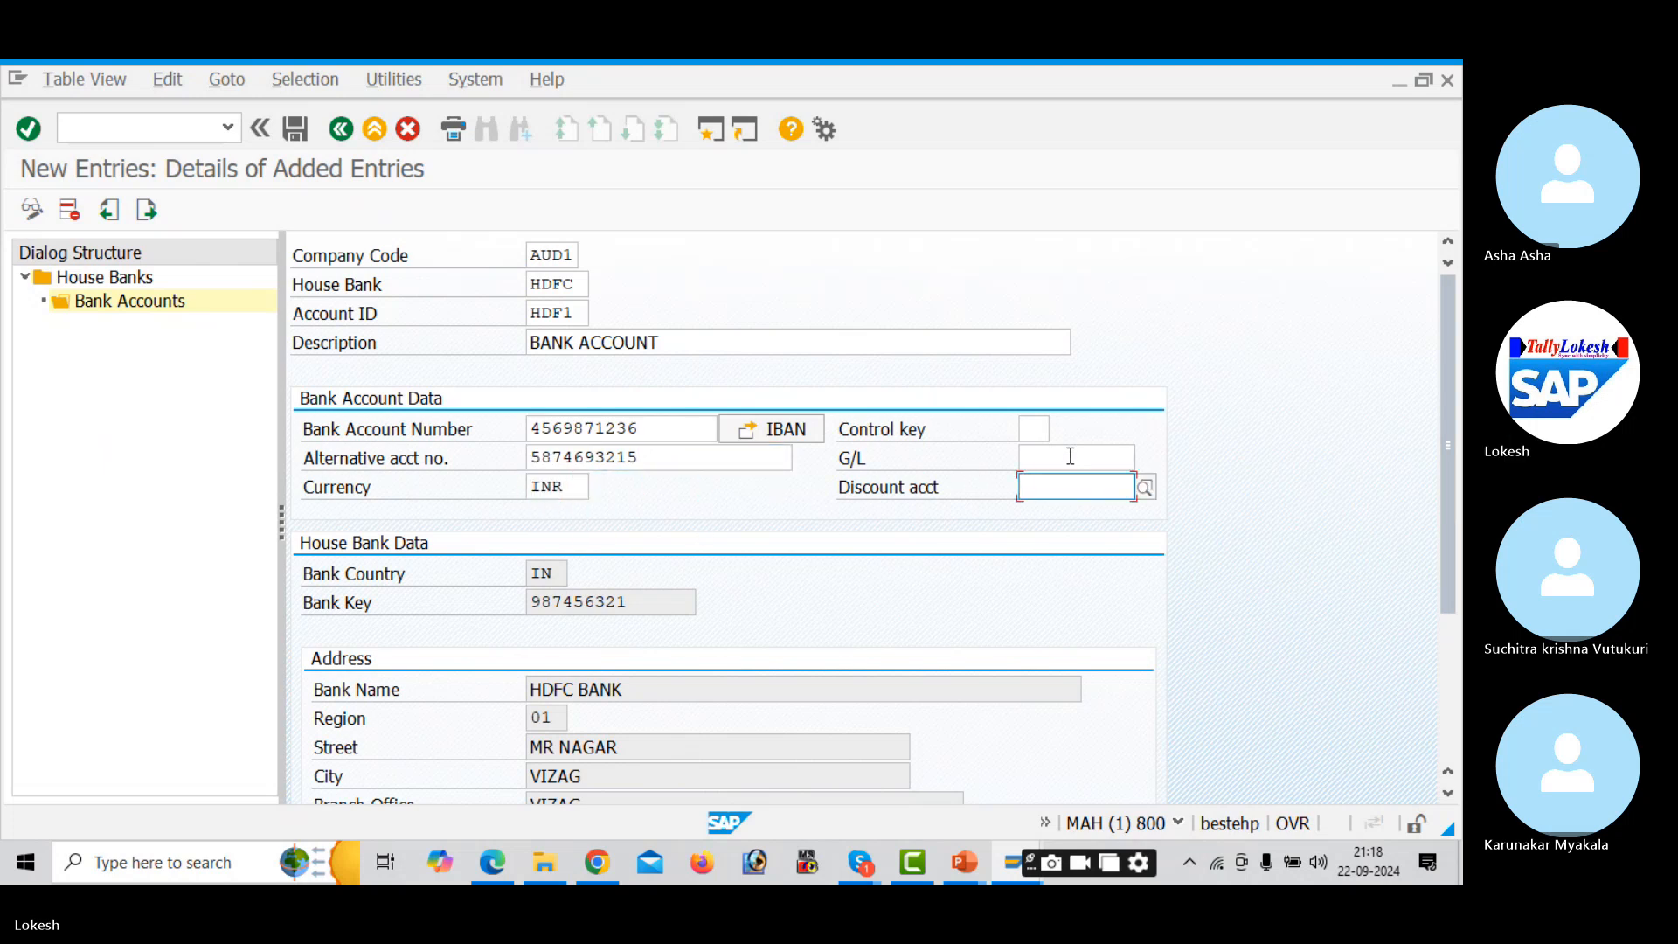
click(1070, 457)
click(1144, 457)
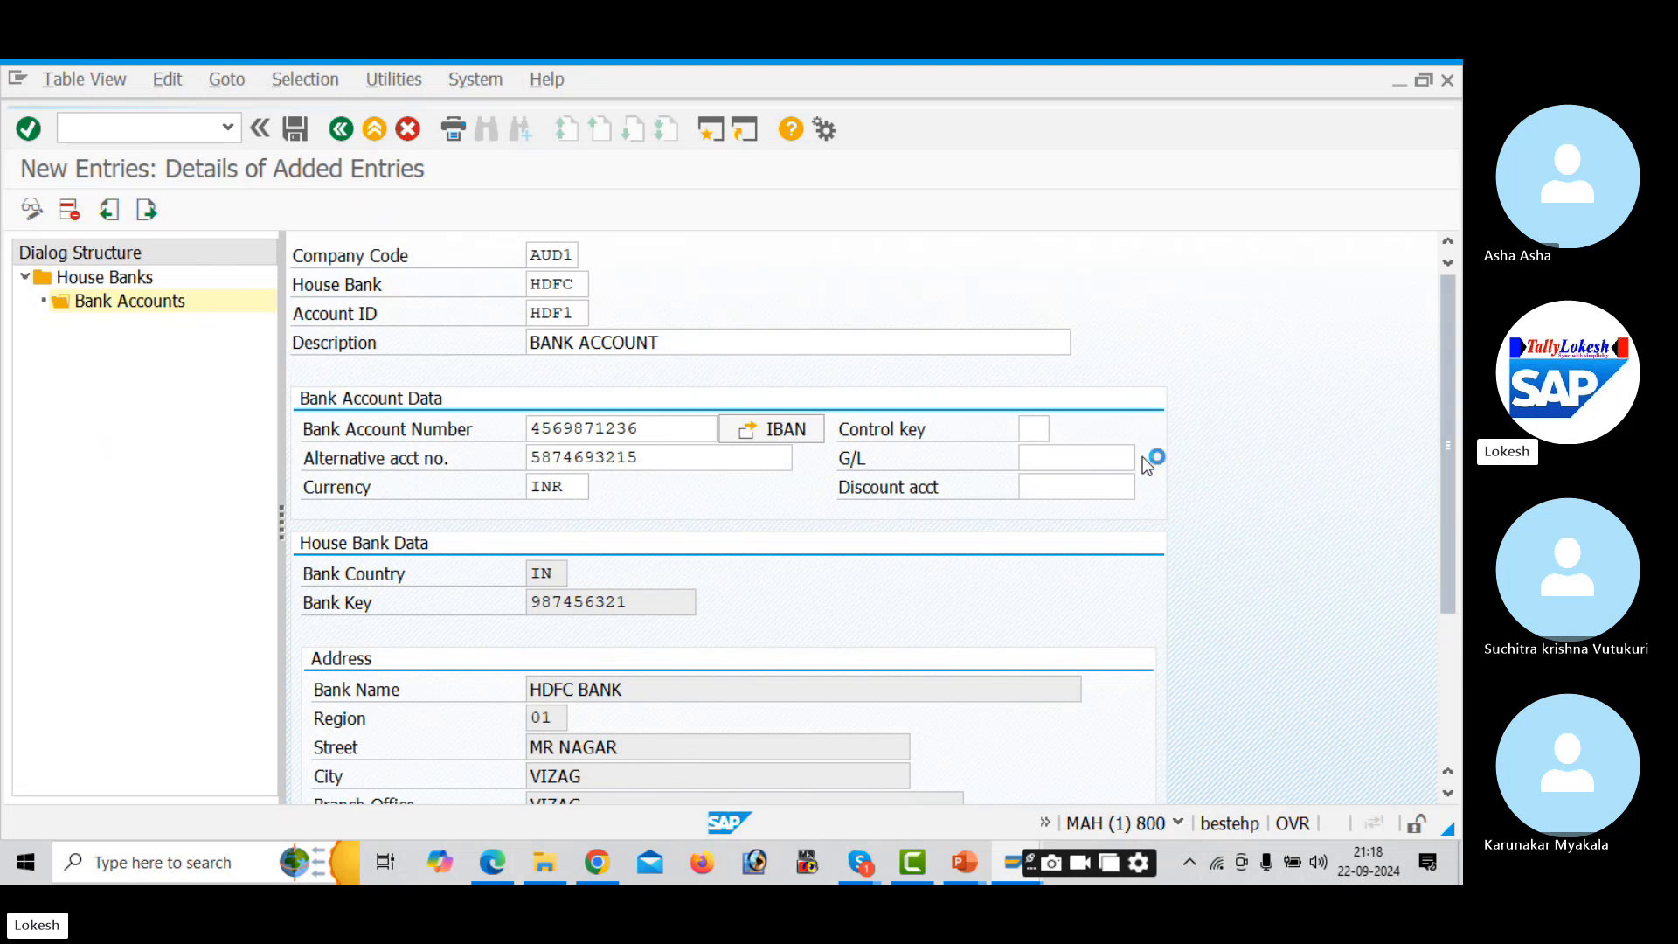
key(Return)
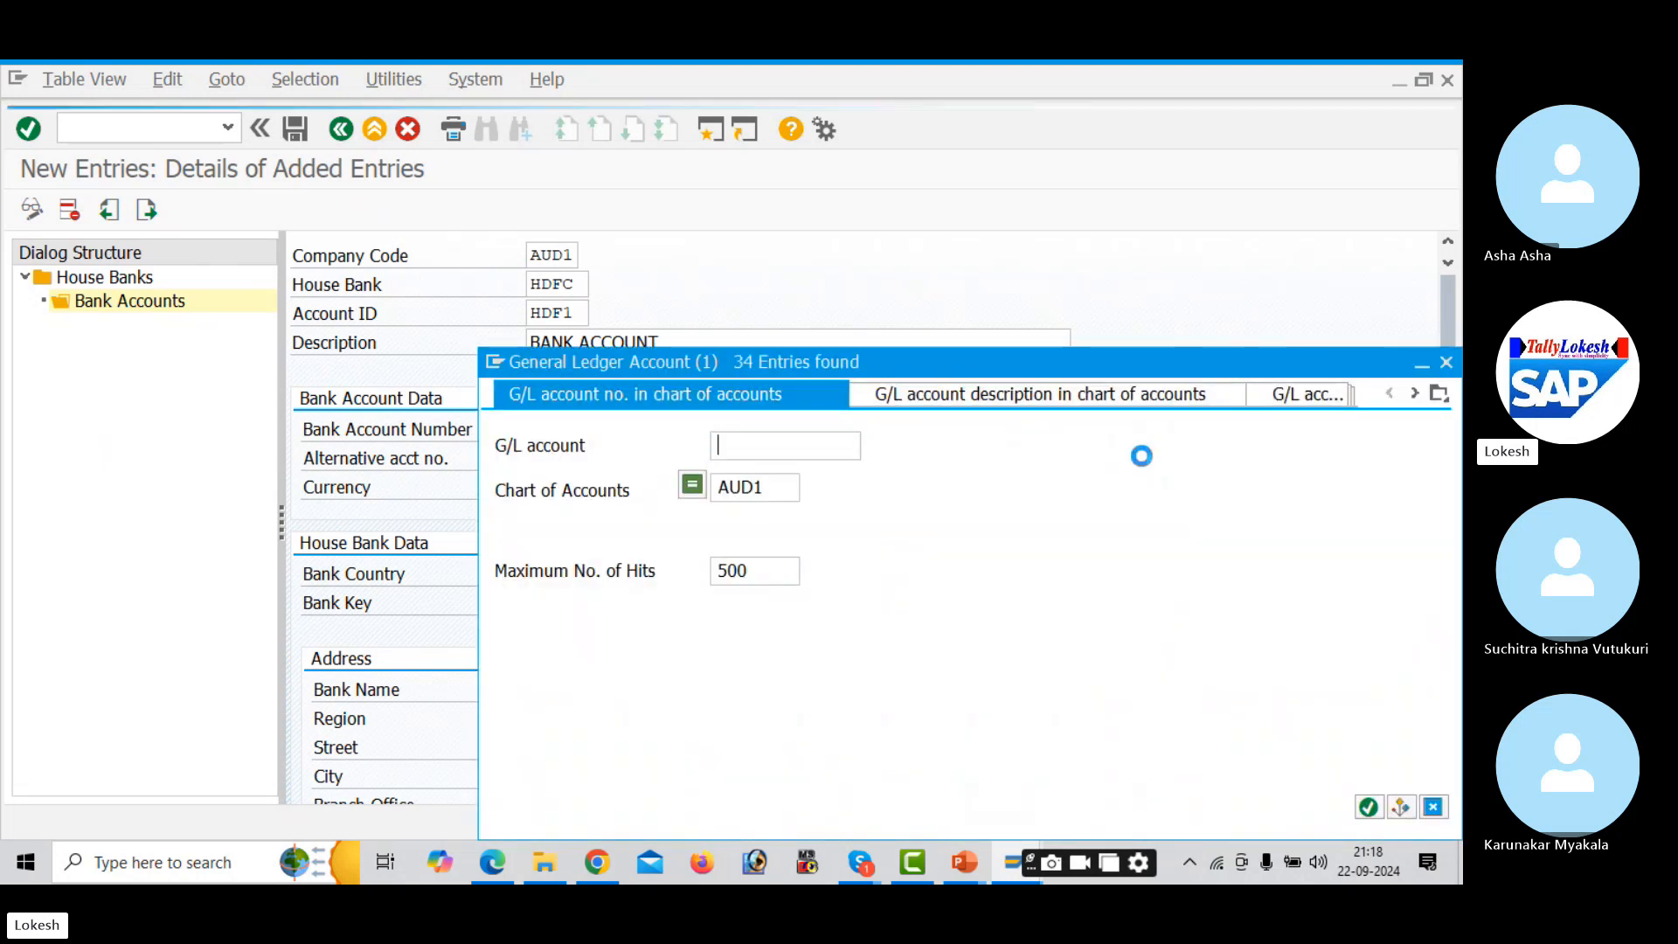
key(Down)
key(Down)
key(Down)
key(Down)
key(Down)
key(Down)
key(Down)
key(Down)
key(Down)
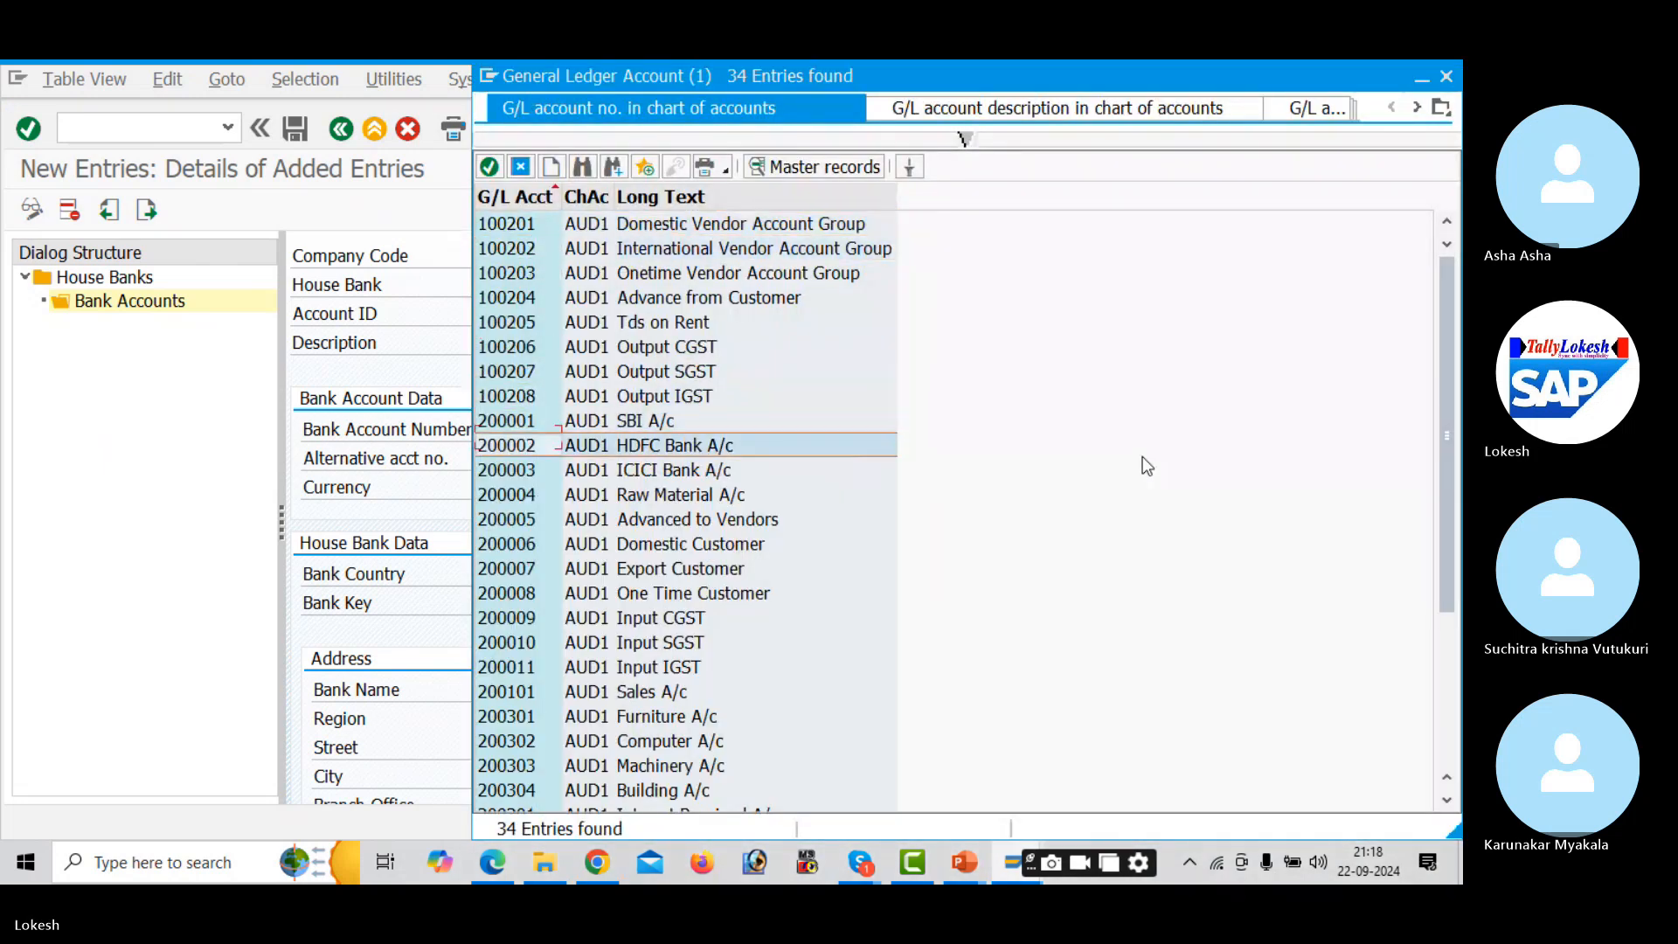
key(Return)
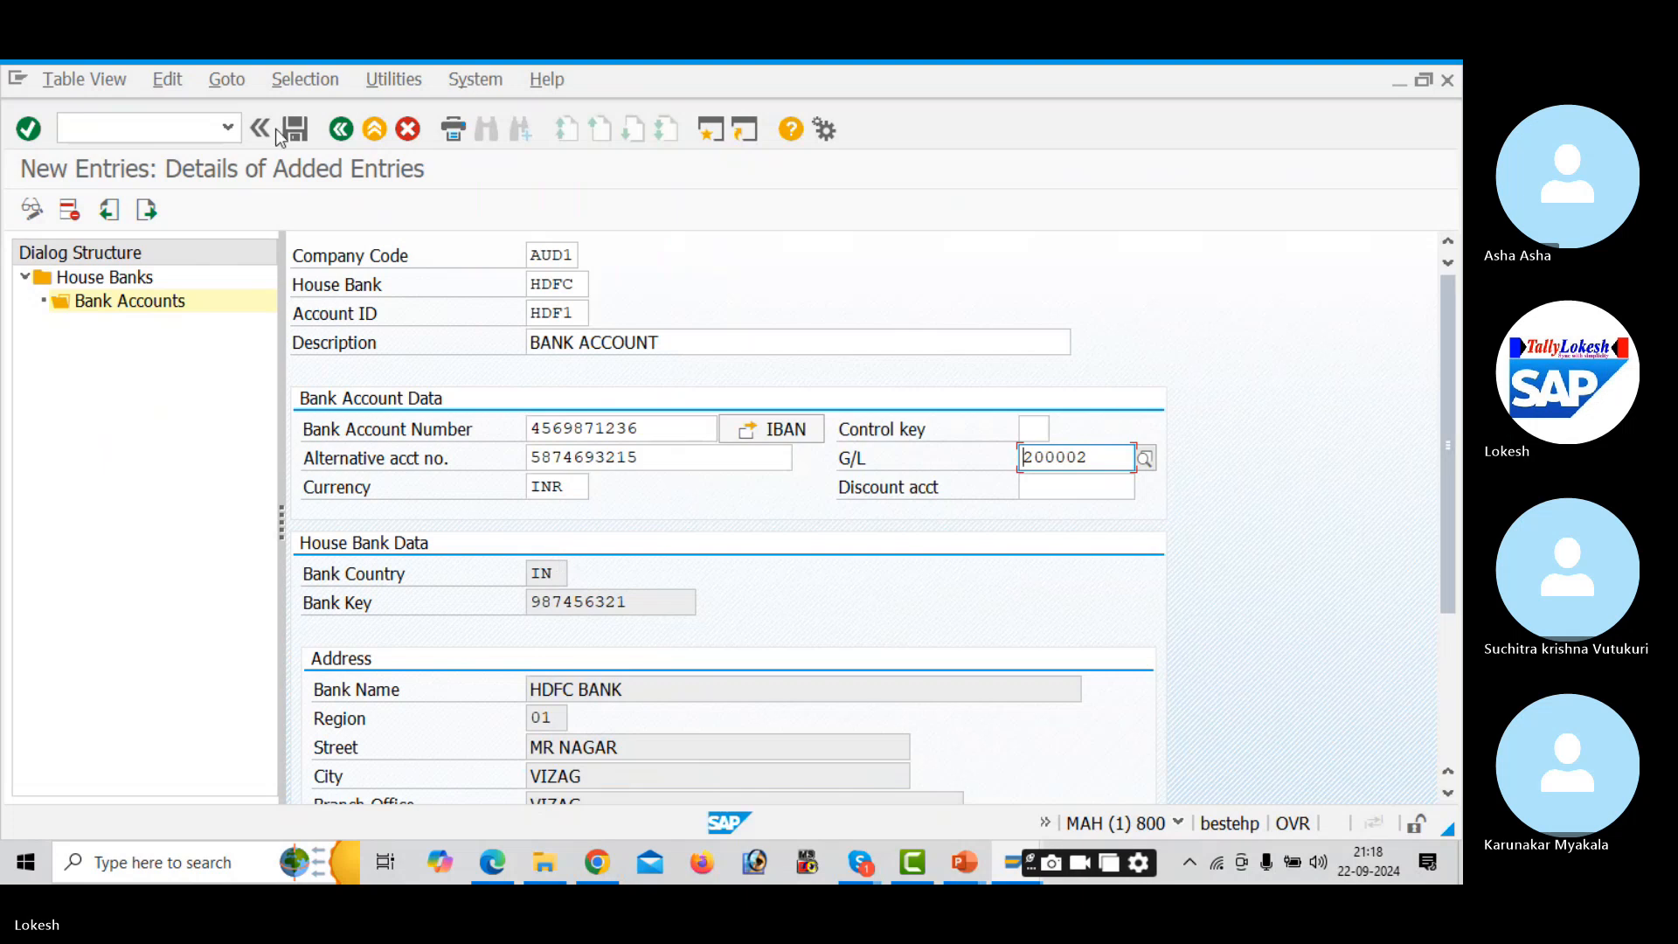
click(306, 126)
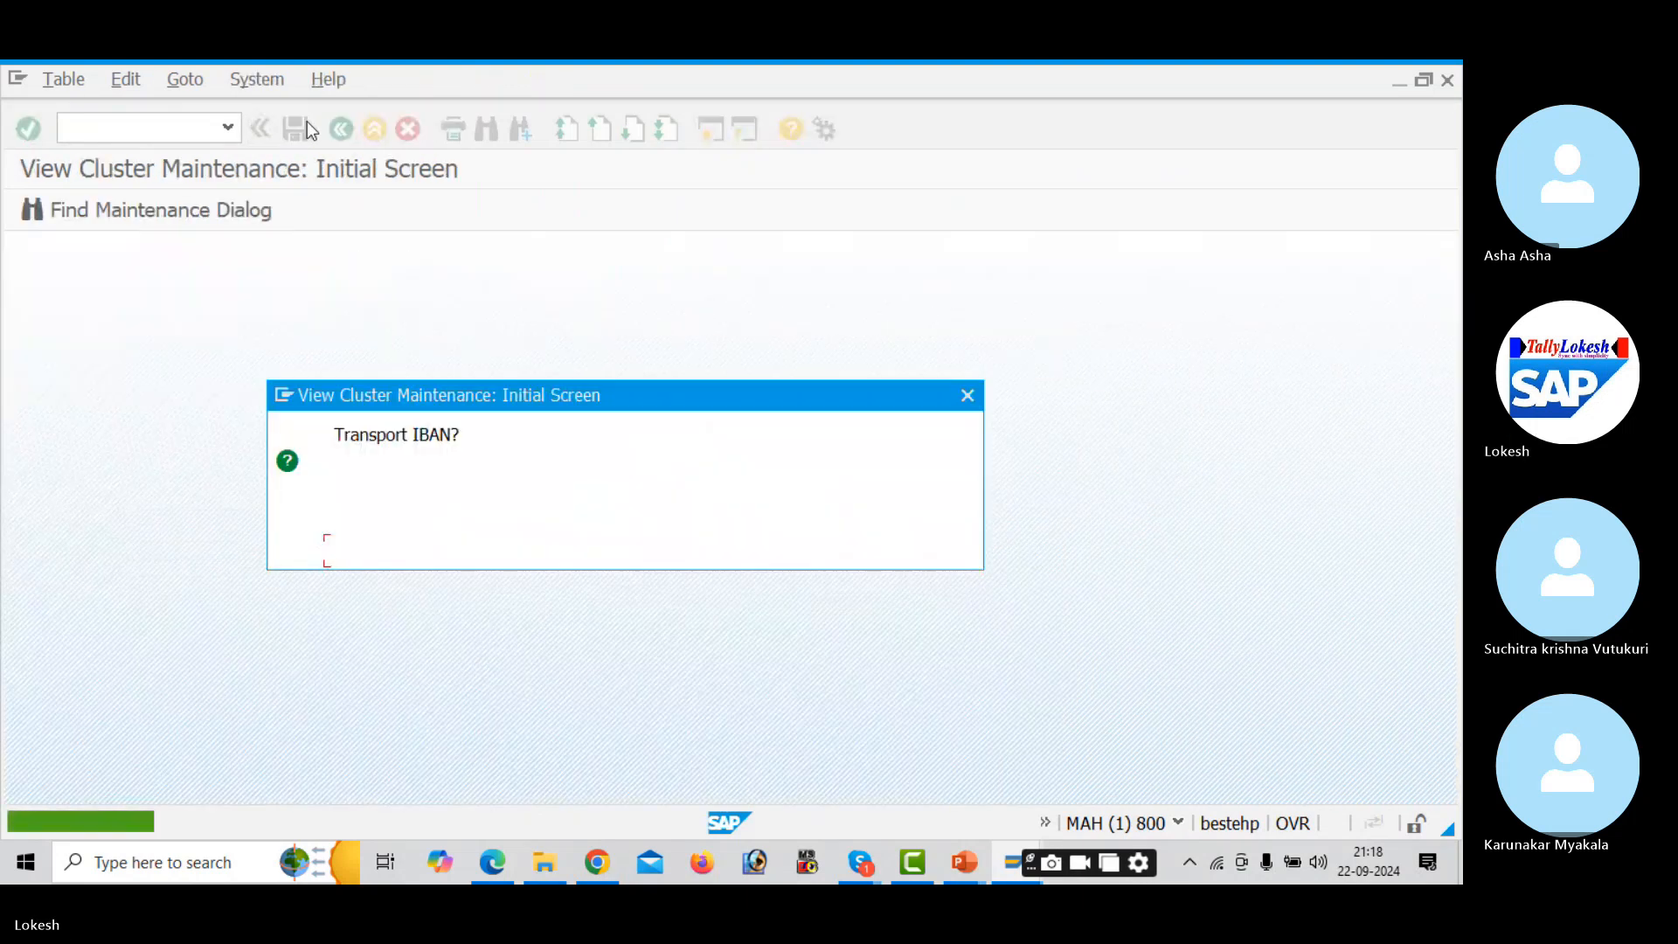
- Dismiss the Transport IBAN prompt and go back to the house bank entries, paging past SBI
click(967, 397)
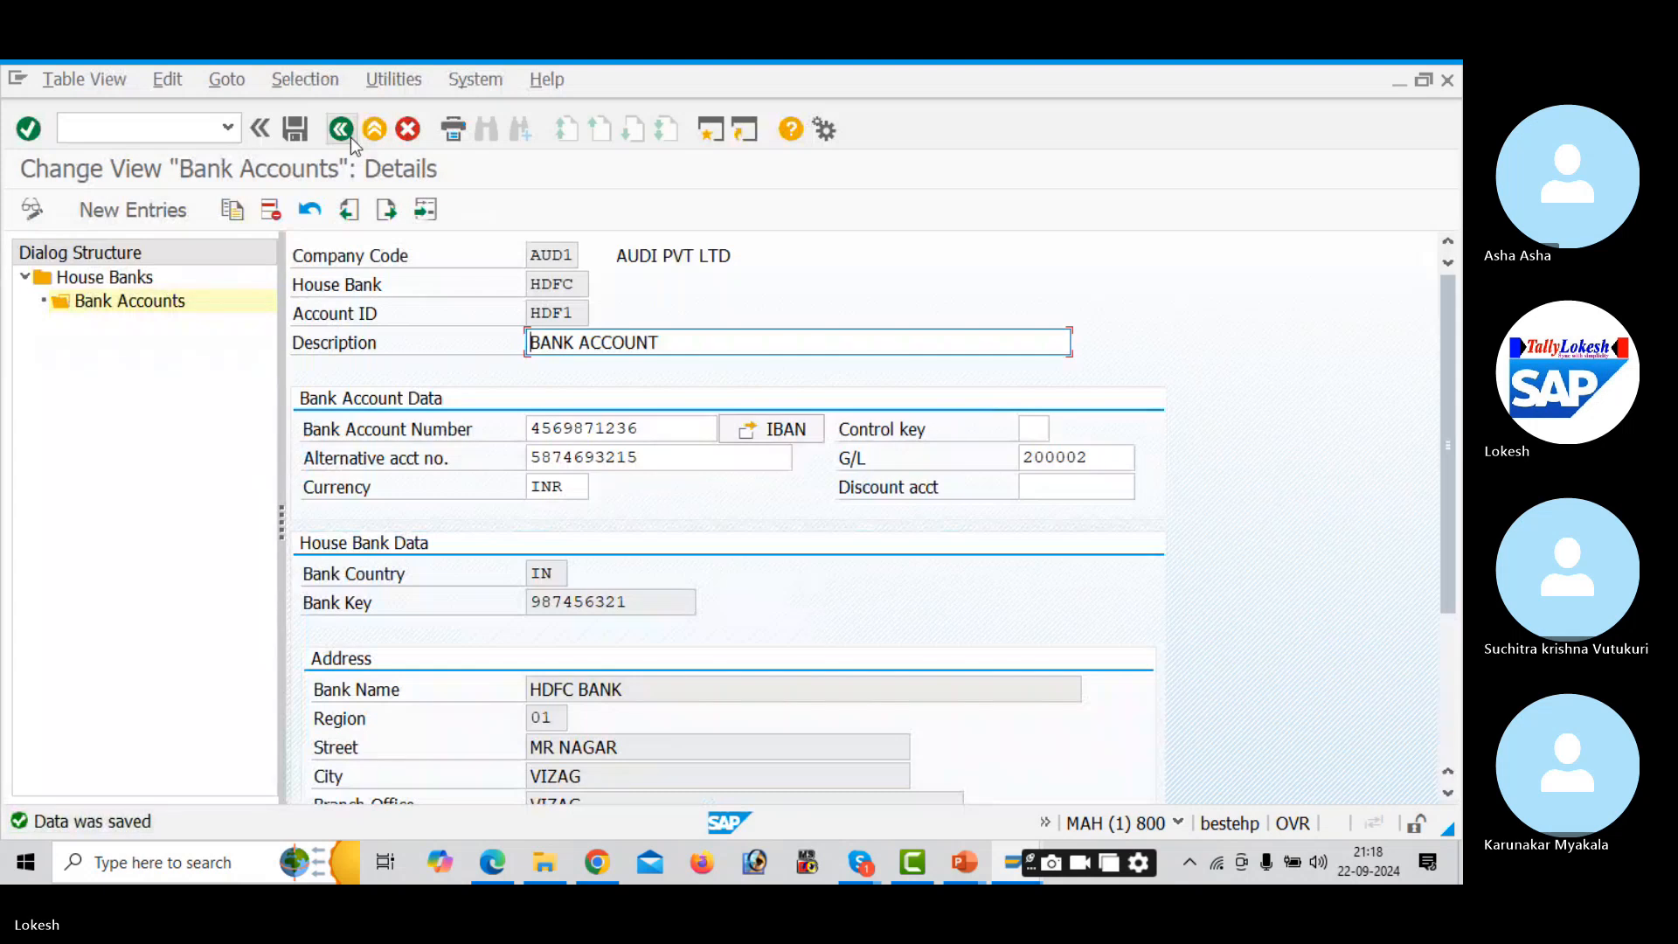
click(342, 131)
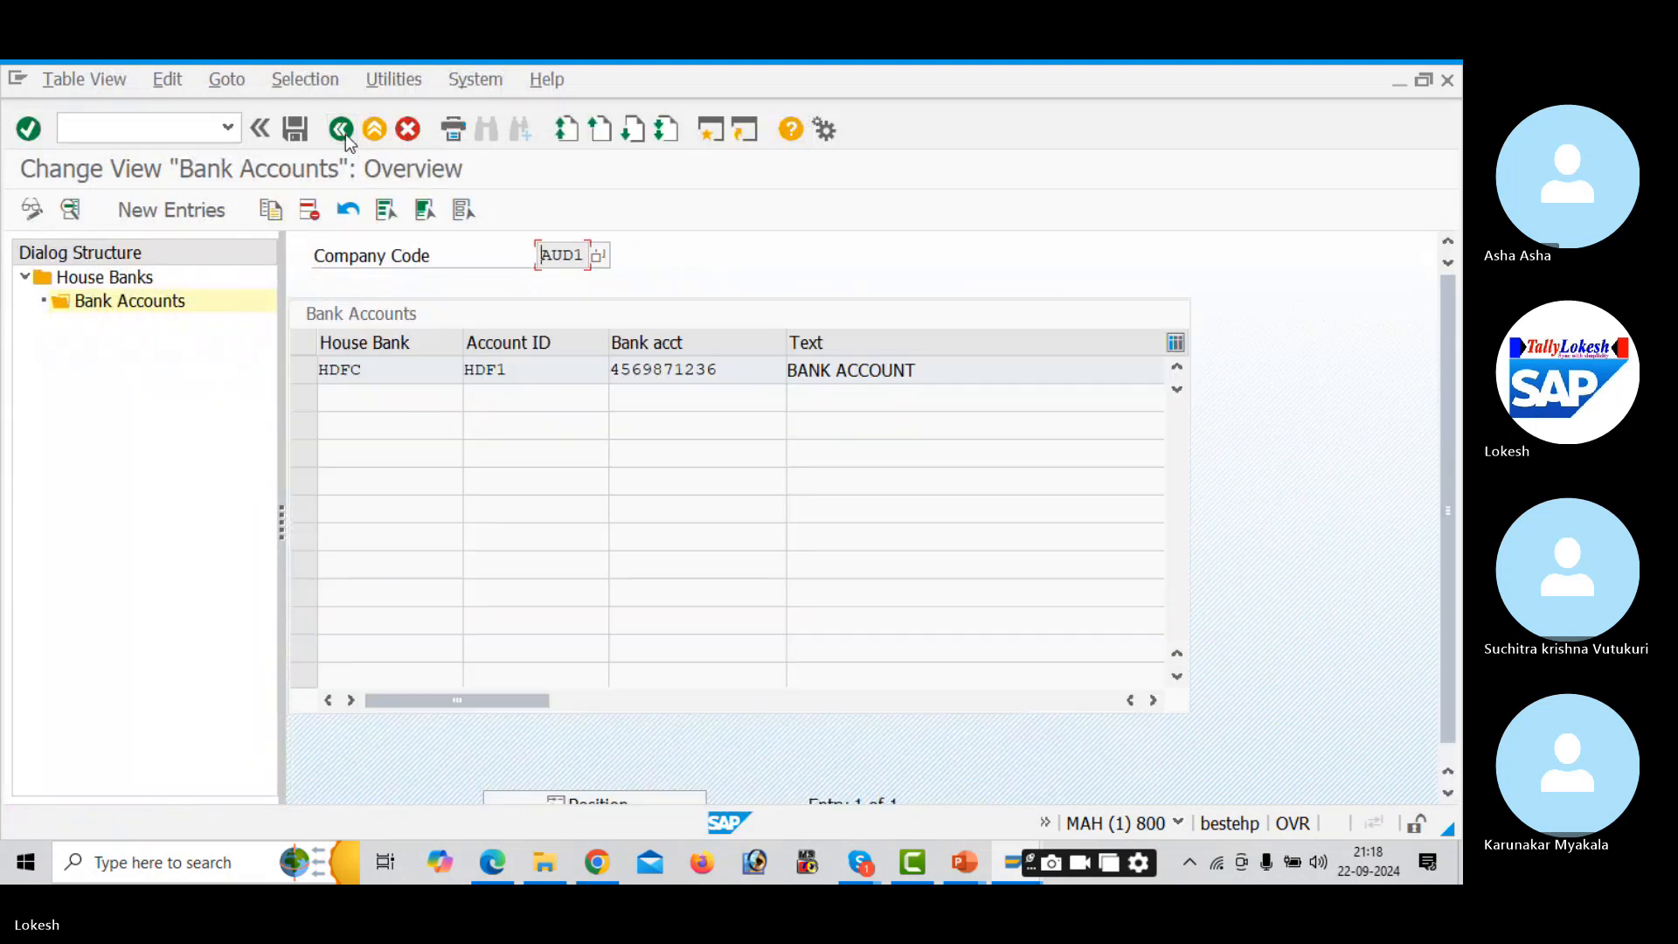
click(343, 132)
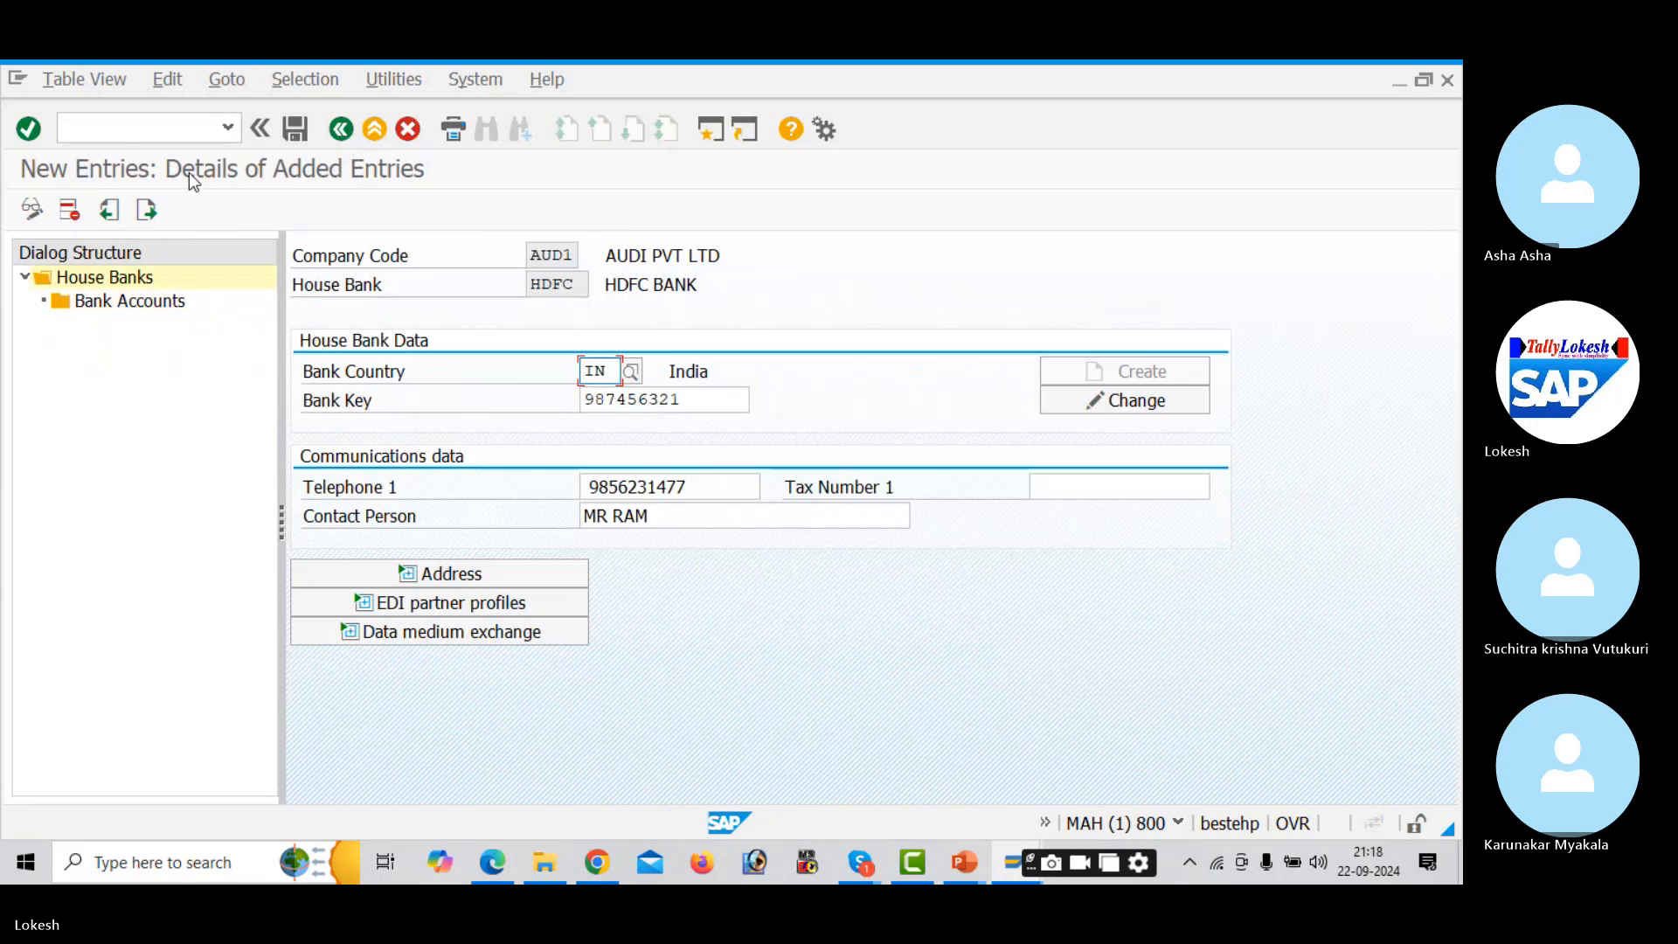
click(147, 210)
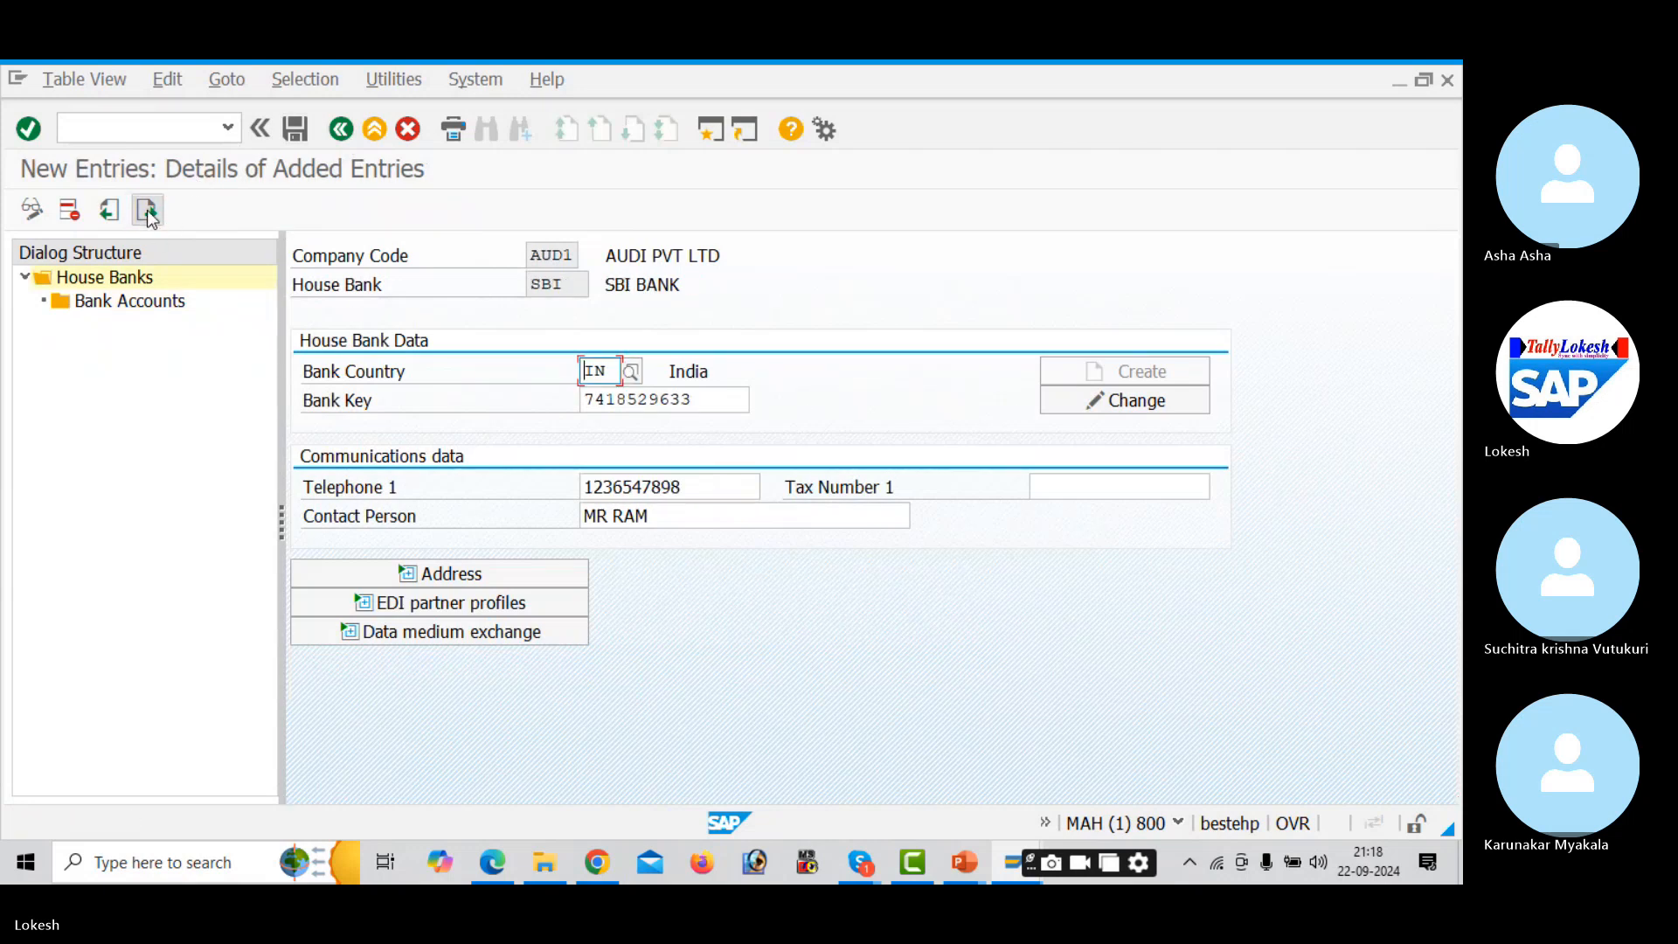
click(147, 210)
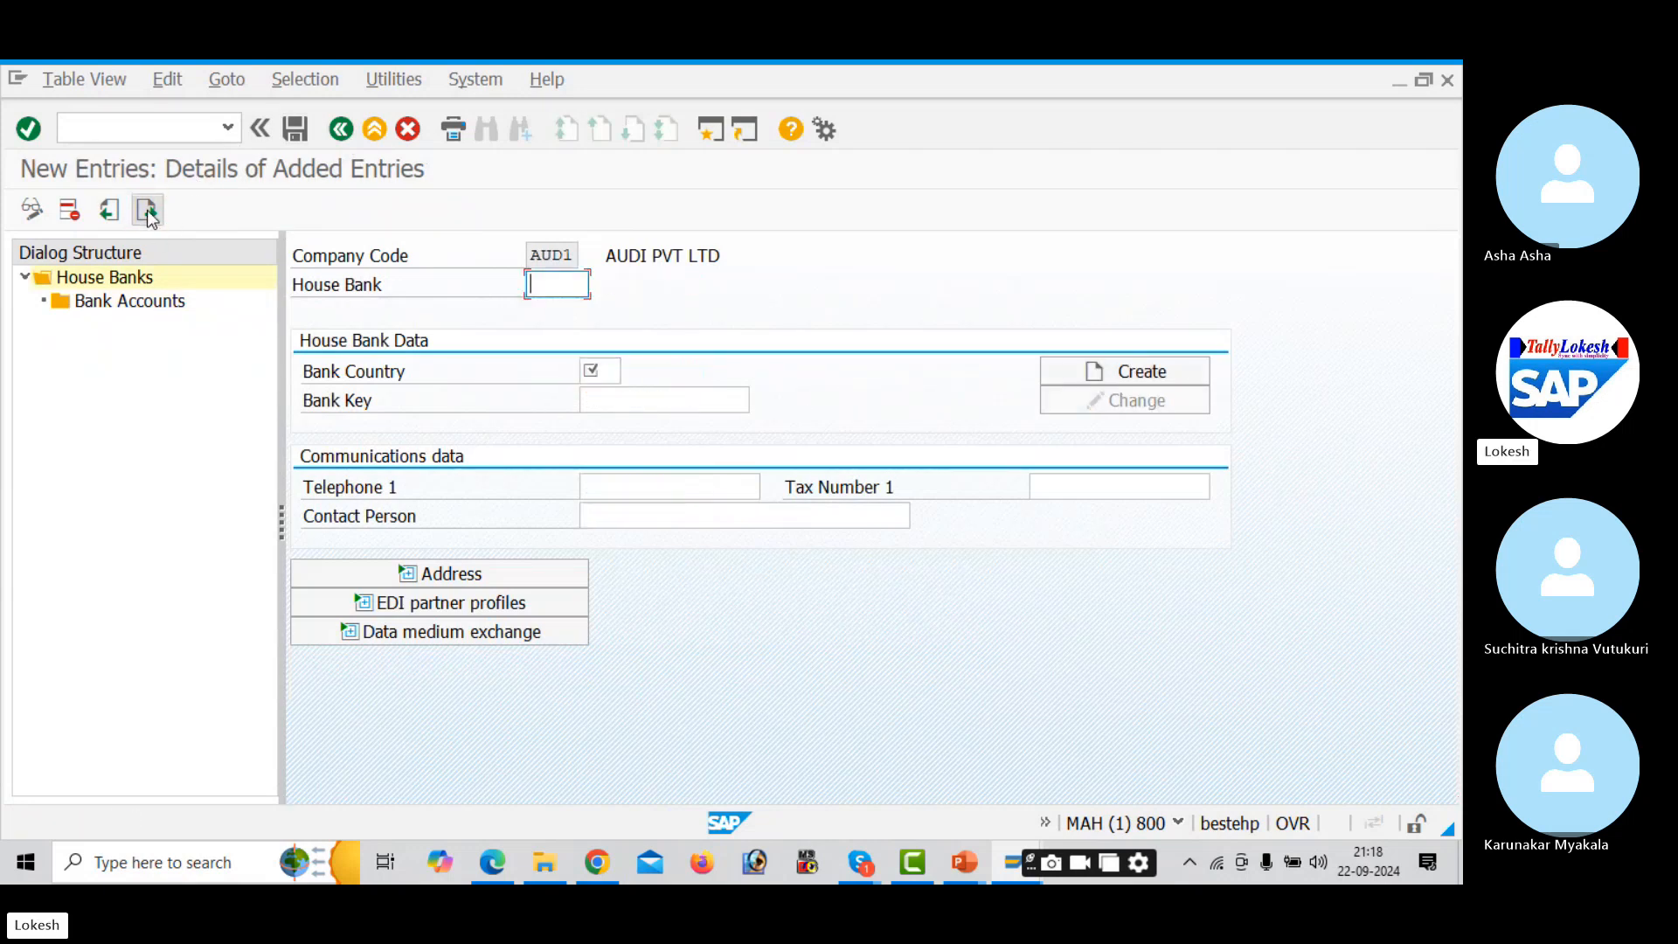
- Discard the blank house bank entry and back out to the Maintain Payment Program screen
click(342, 137)
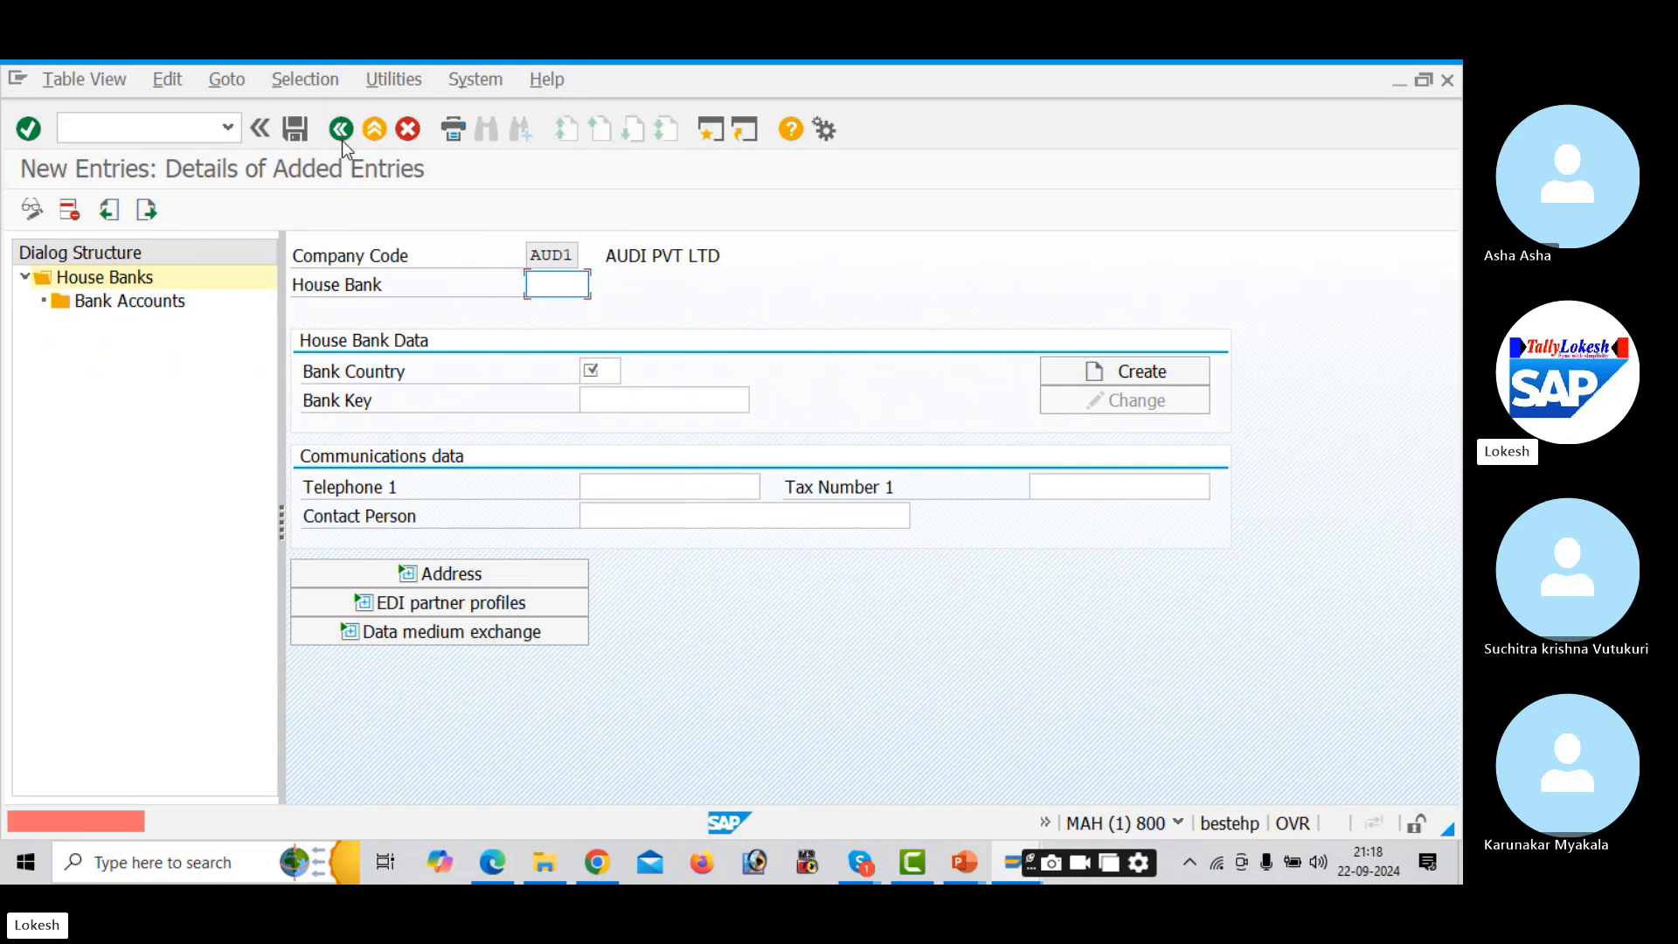
click(407, 131)
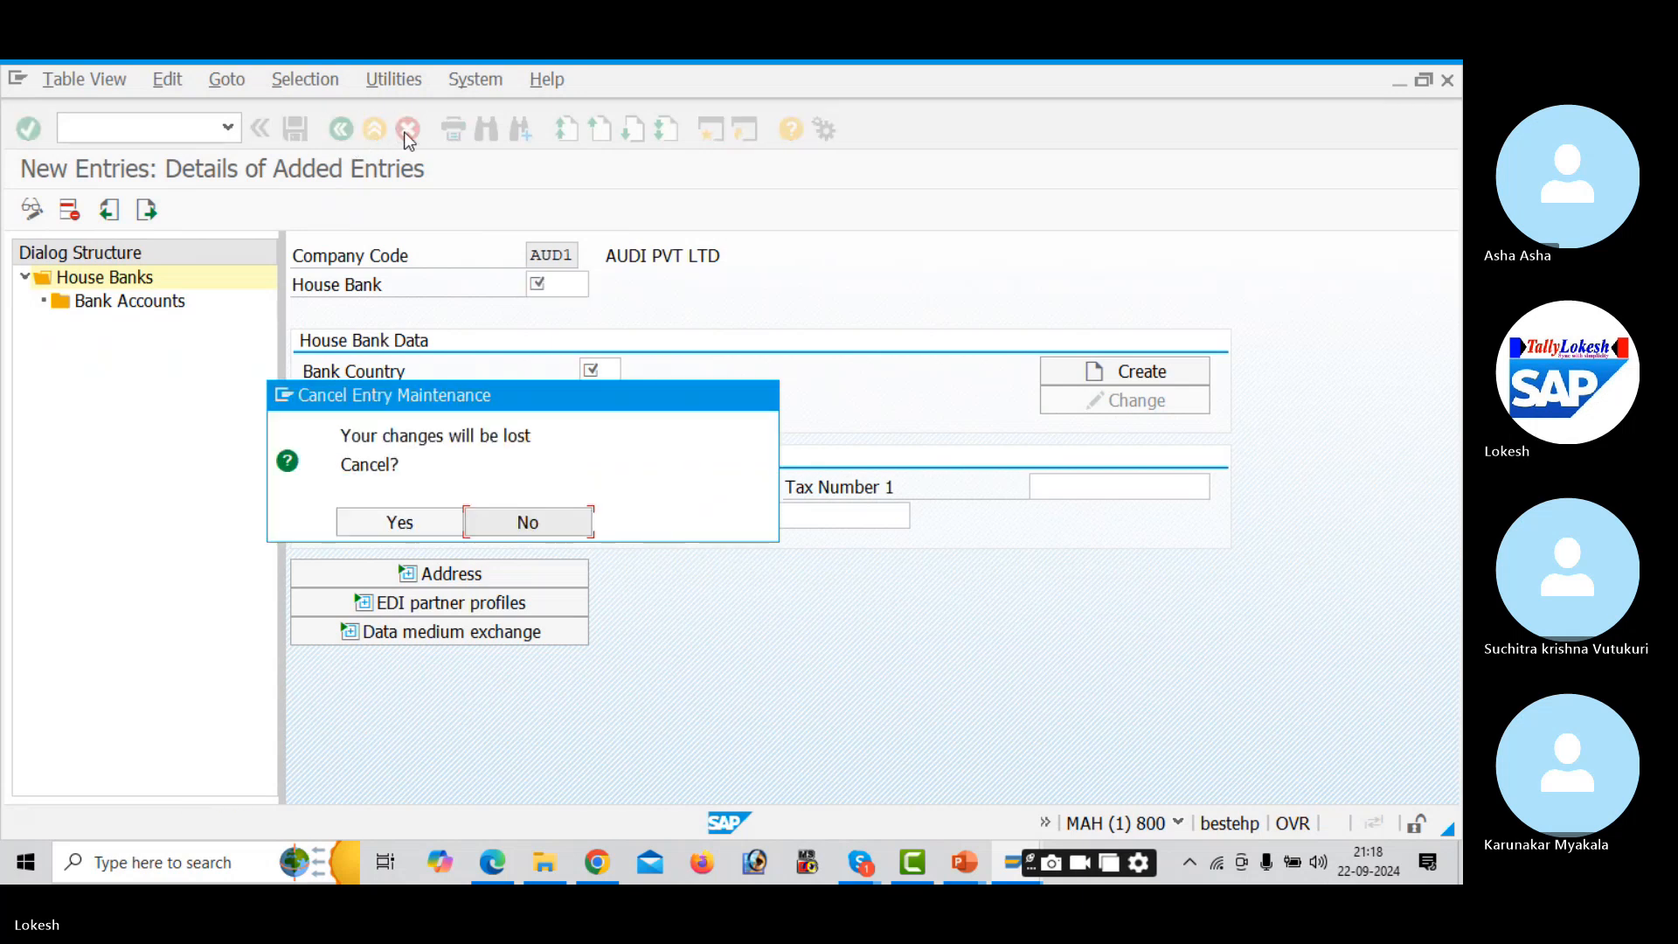
click(427, 521)
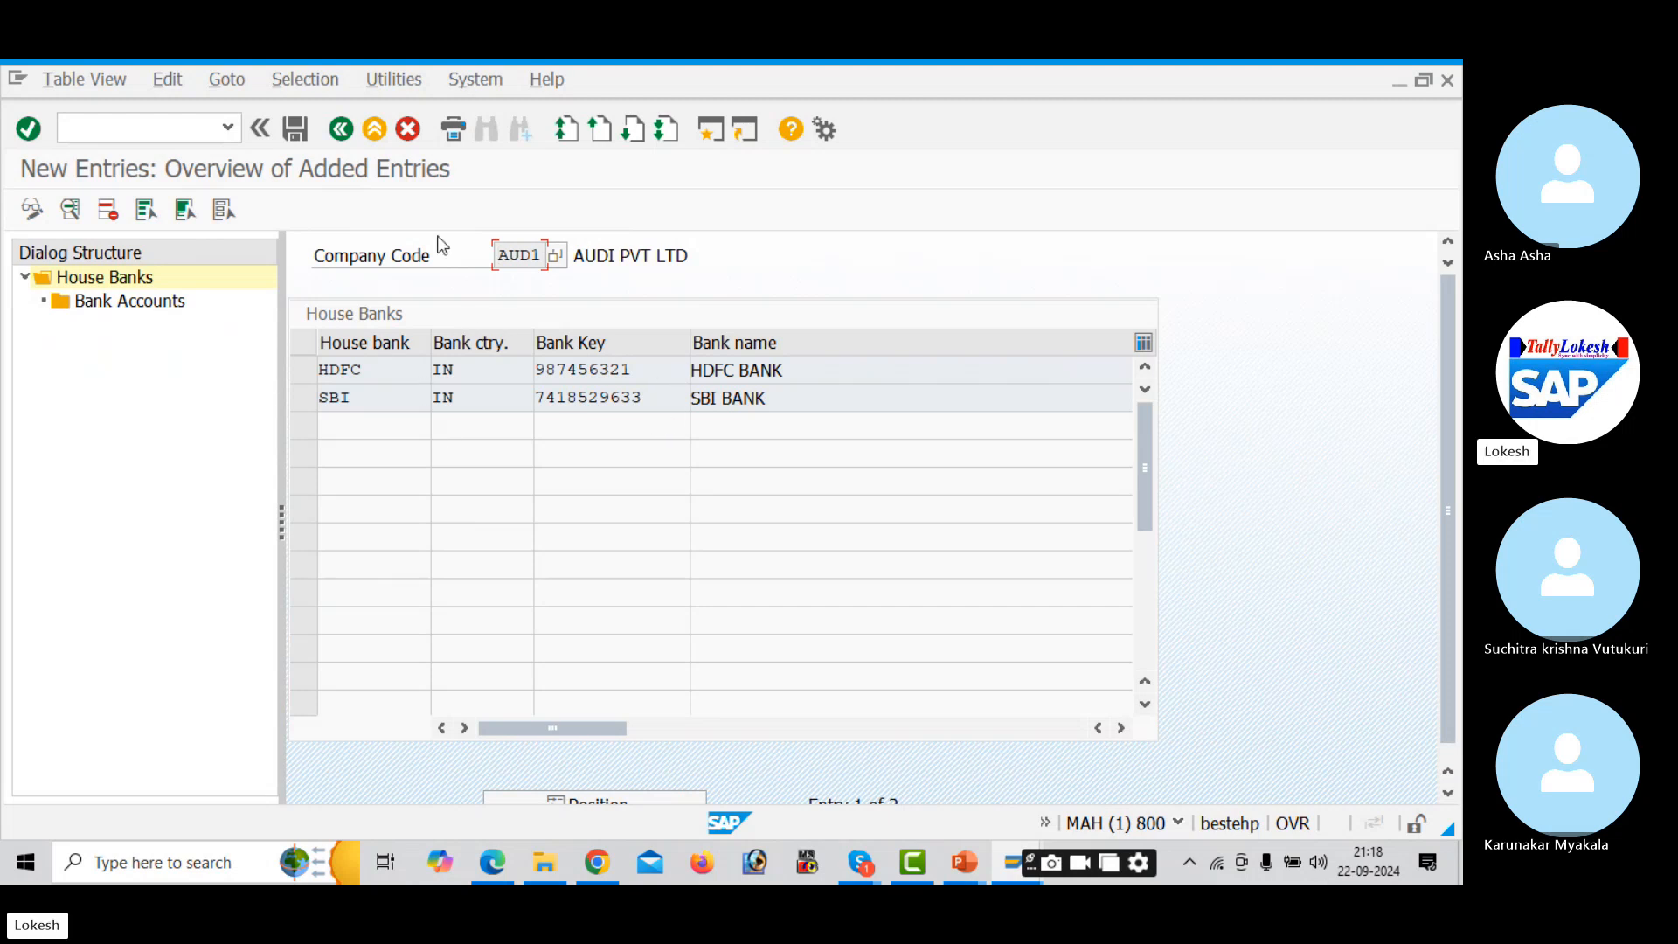
click(343, 131)
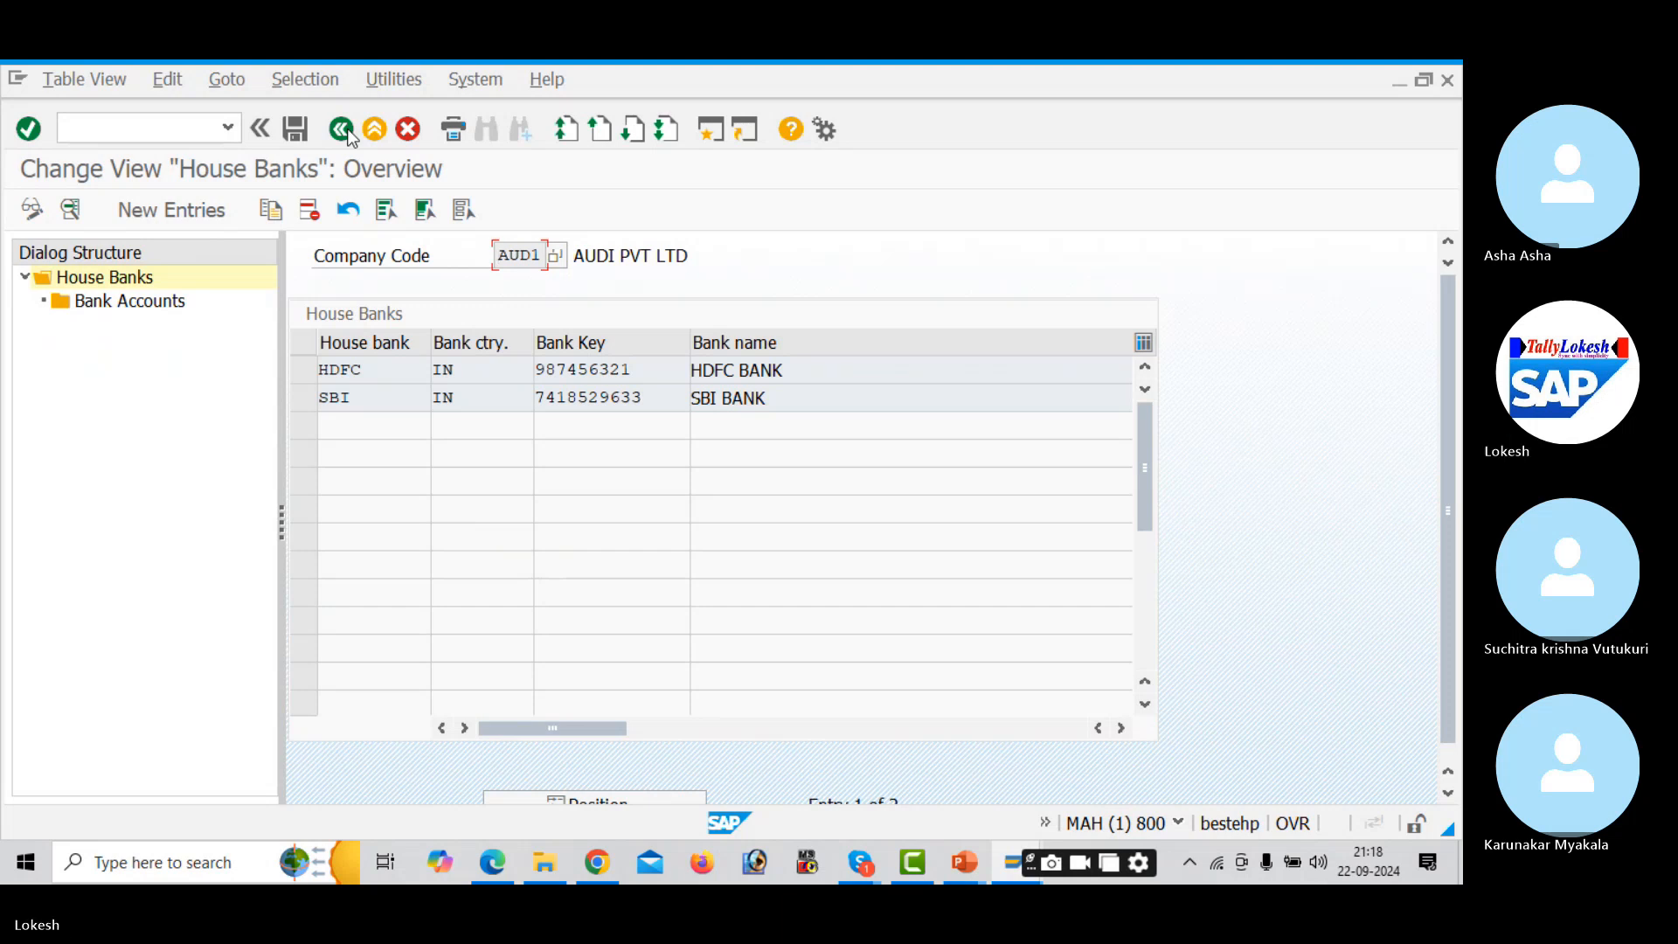
click(342, 130)
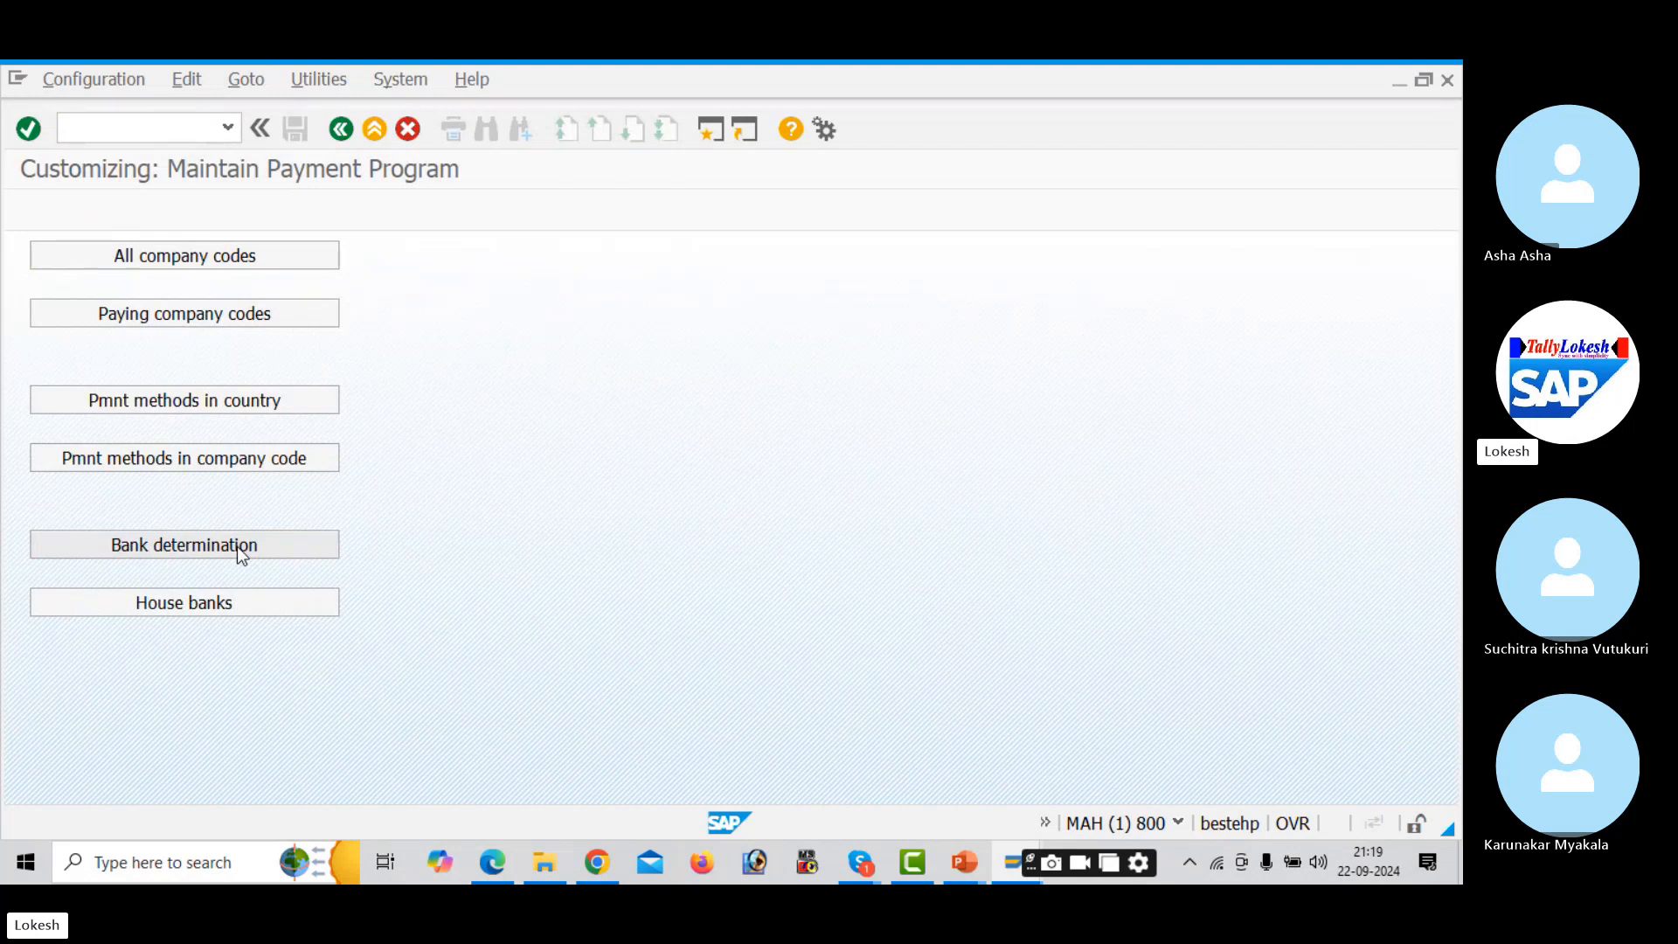
- Open Bank Selection, locate paying company code AUD1 and open its Ranking Order
click(238, 548)
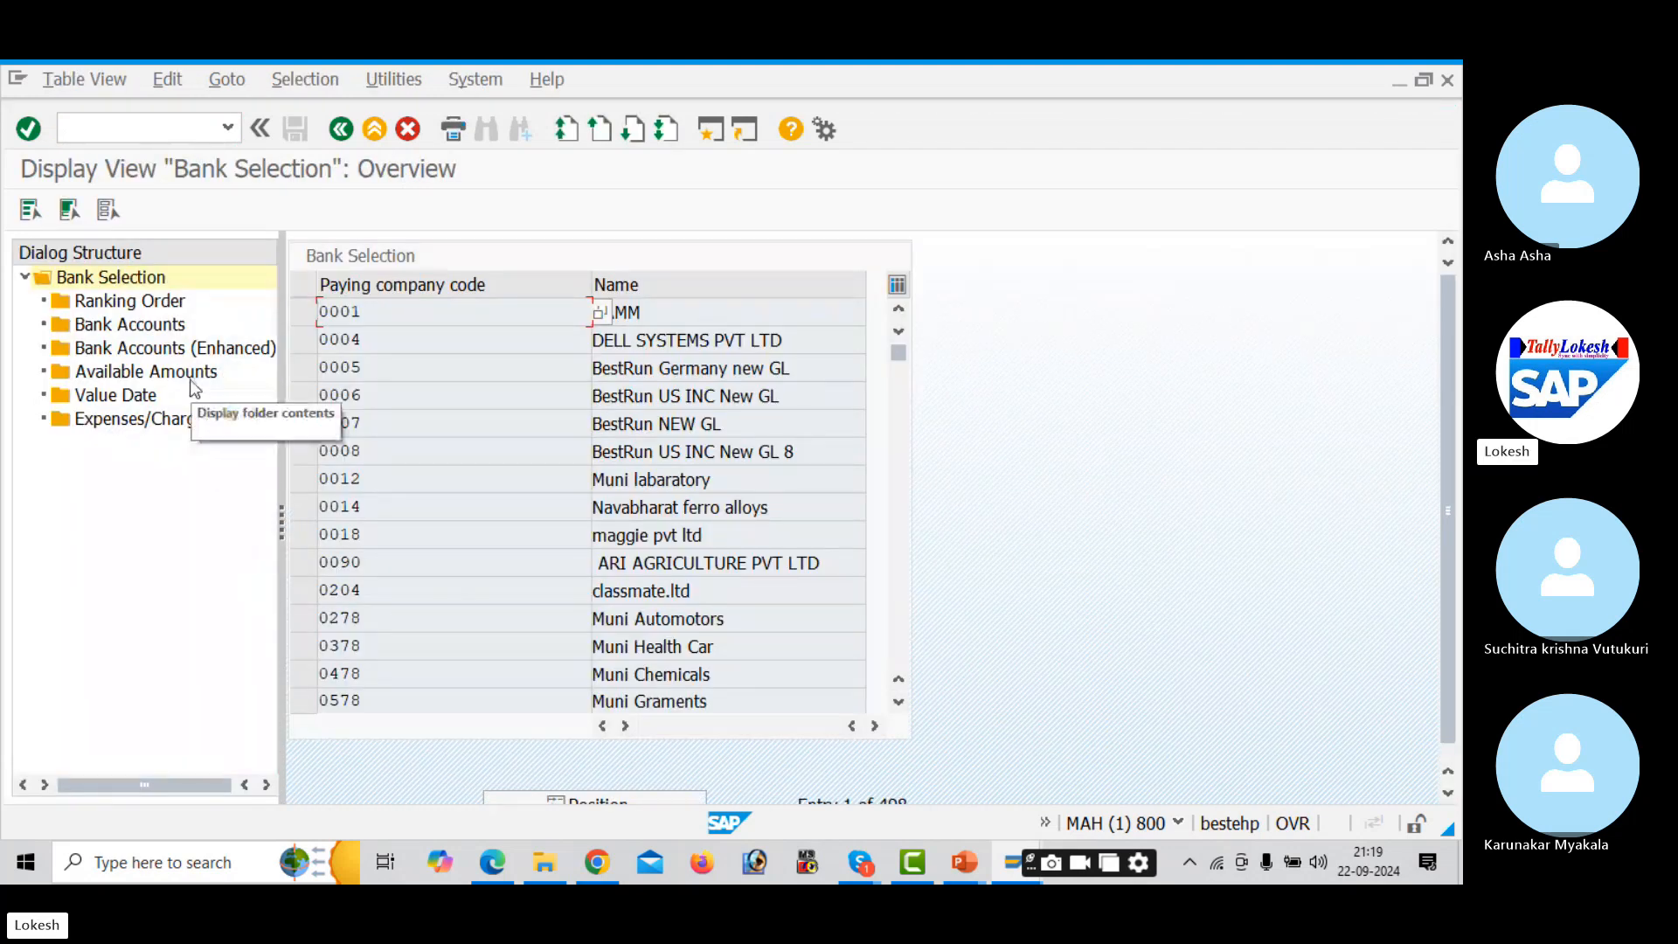
double_click(163, 304)
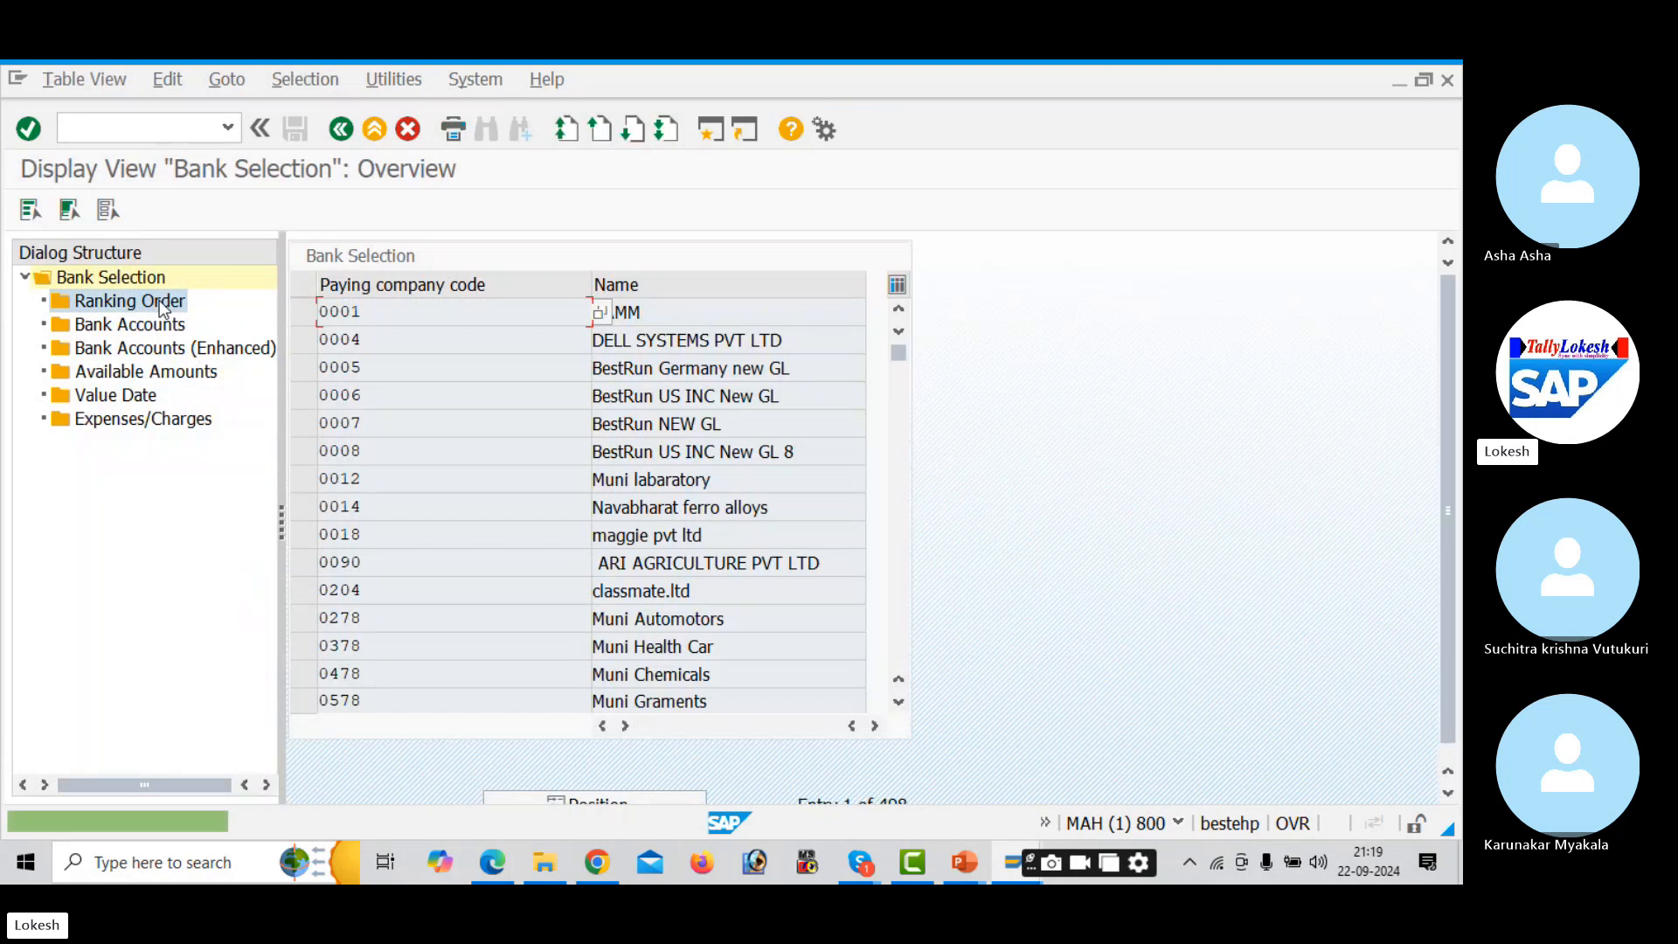
click(598, 798)
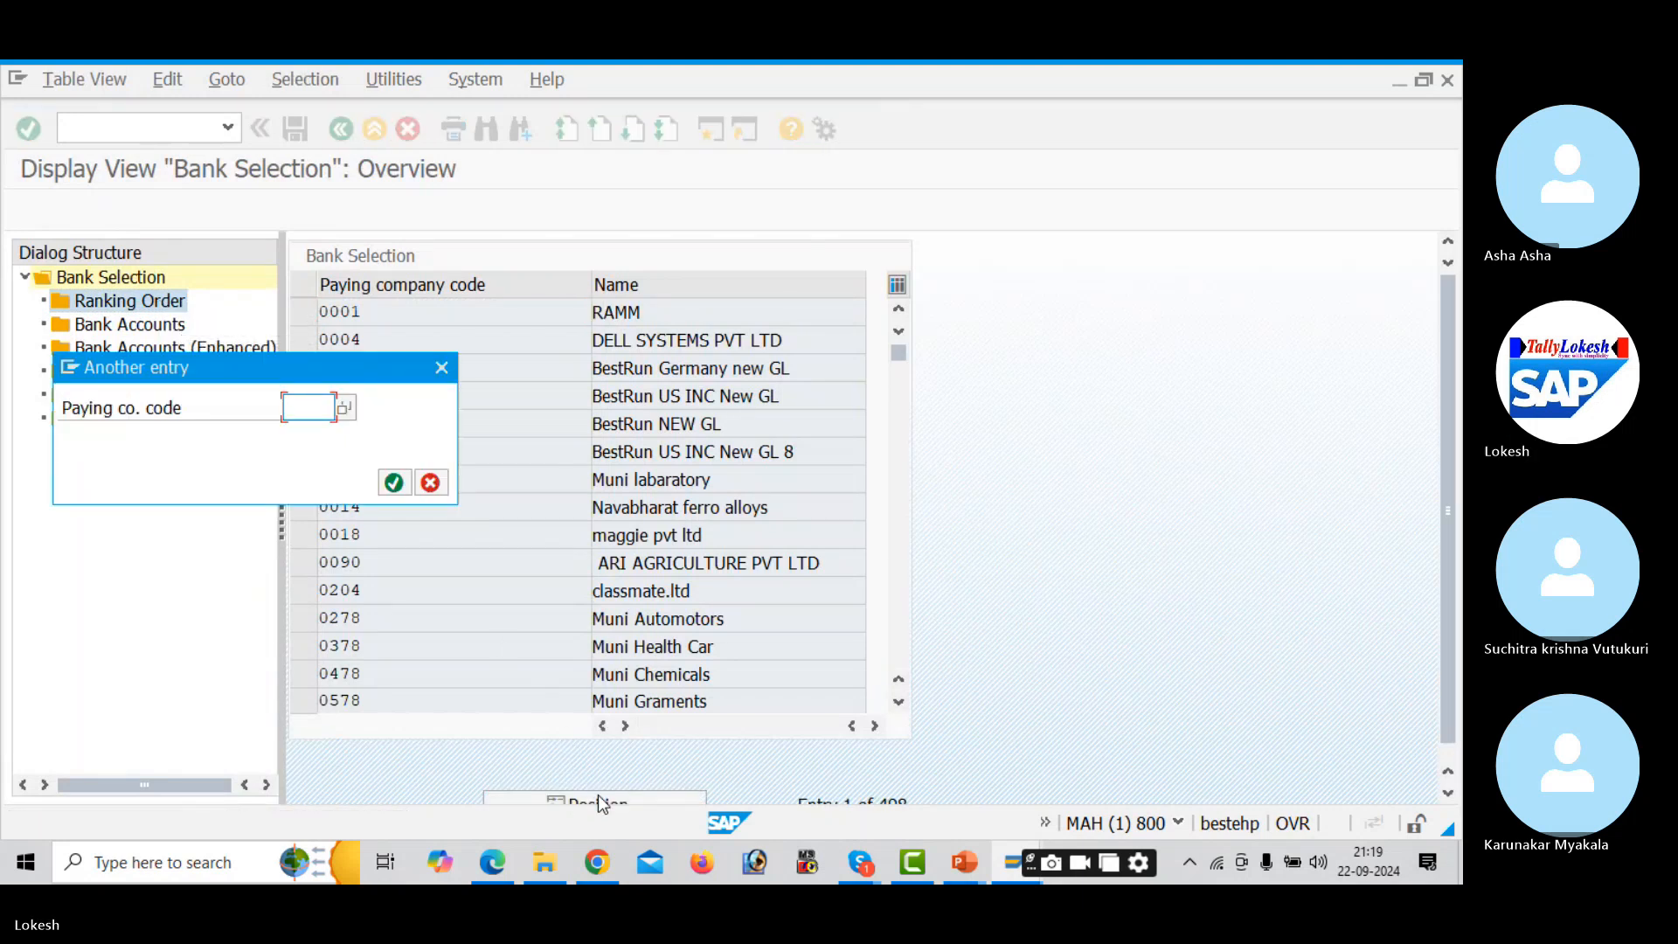
text(AUD1)
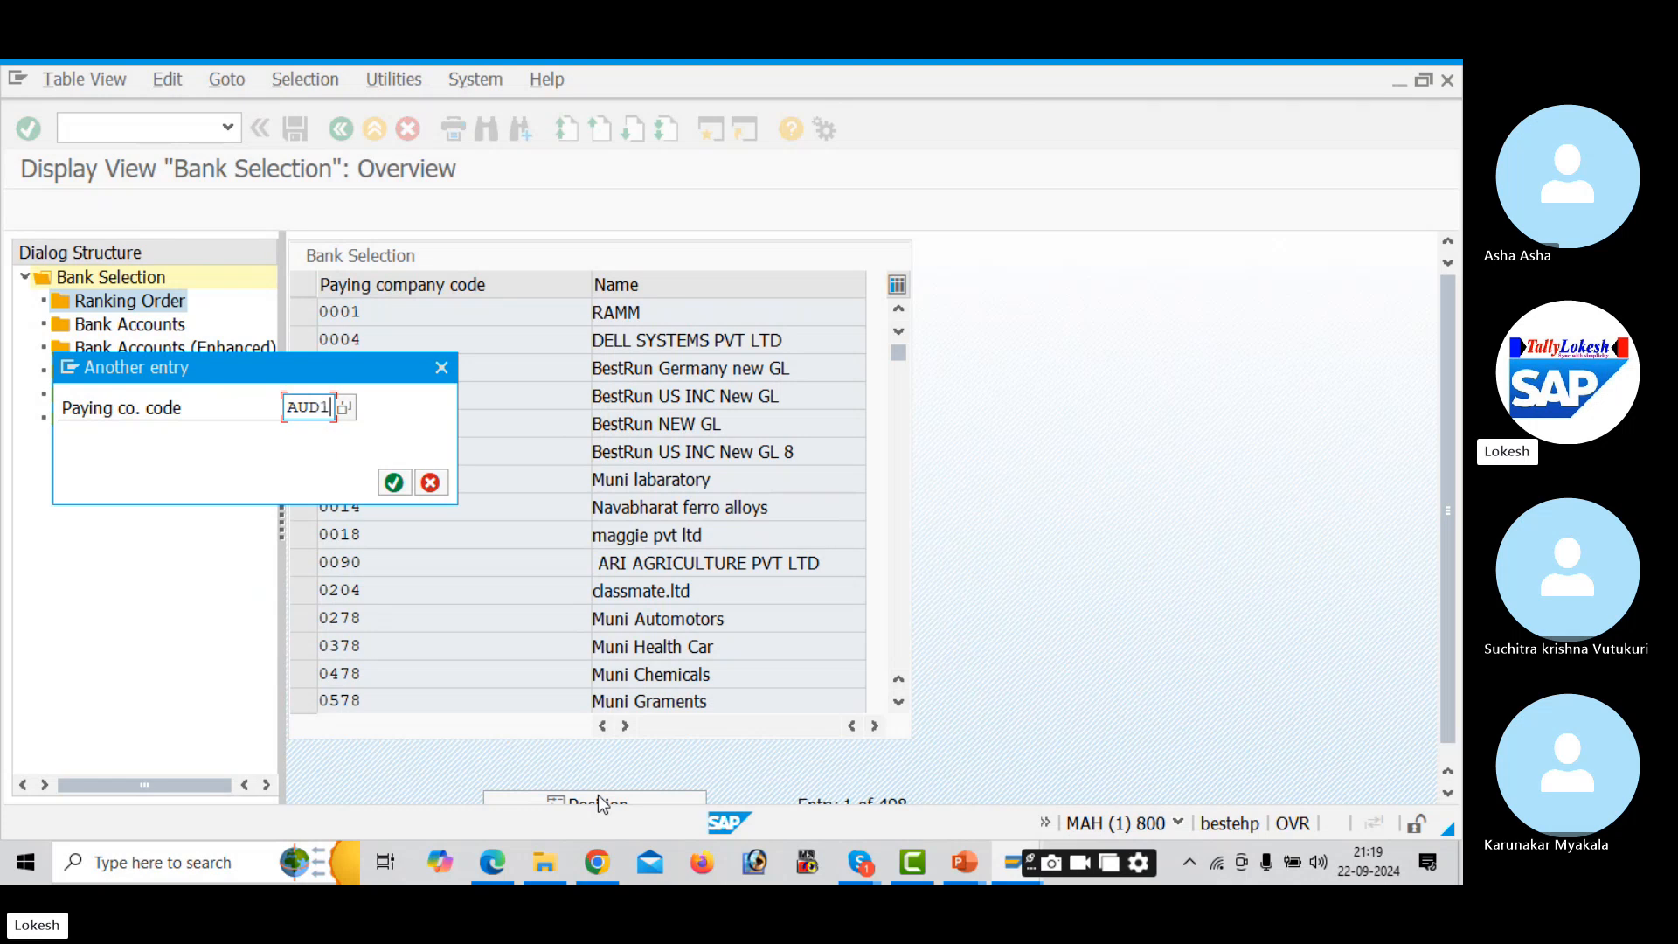
key(Return)
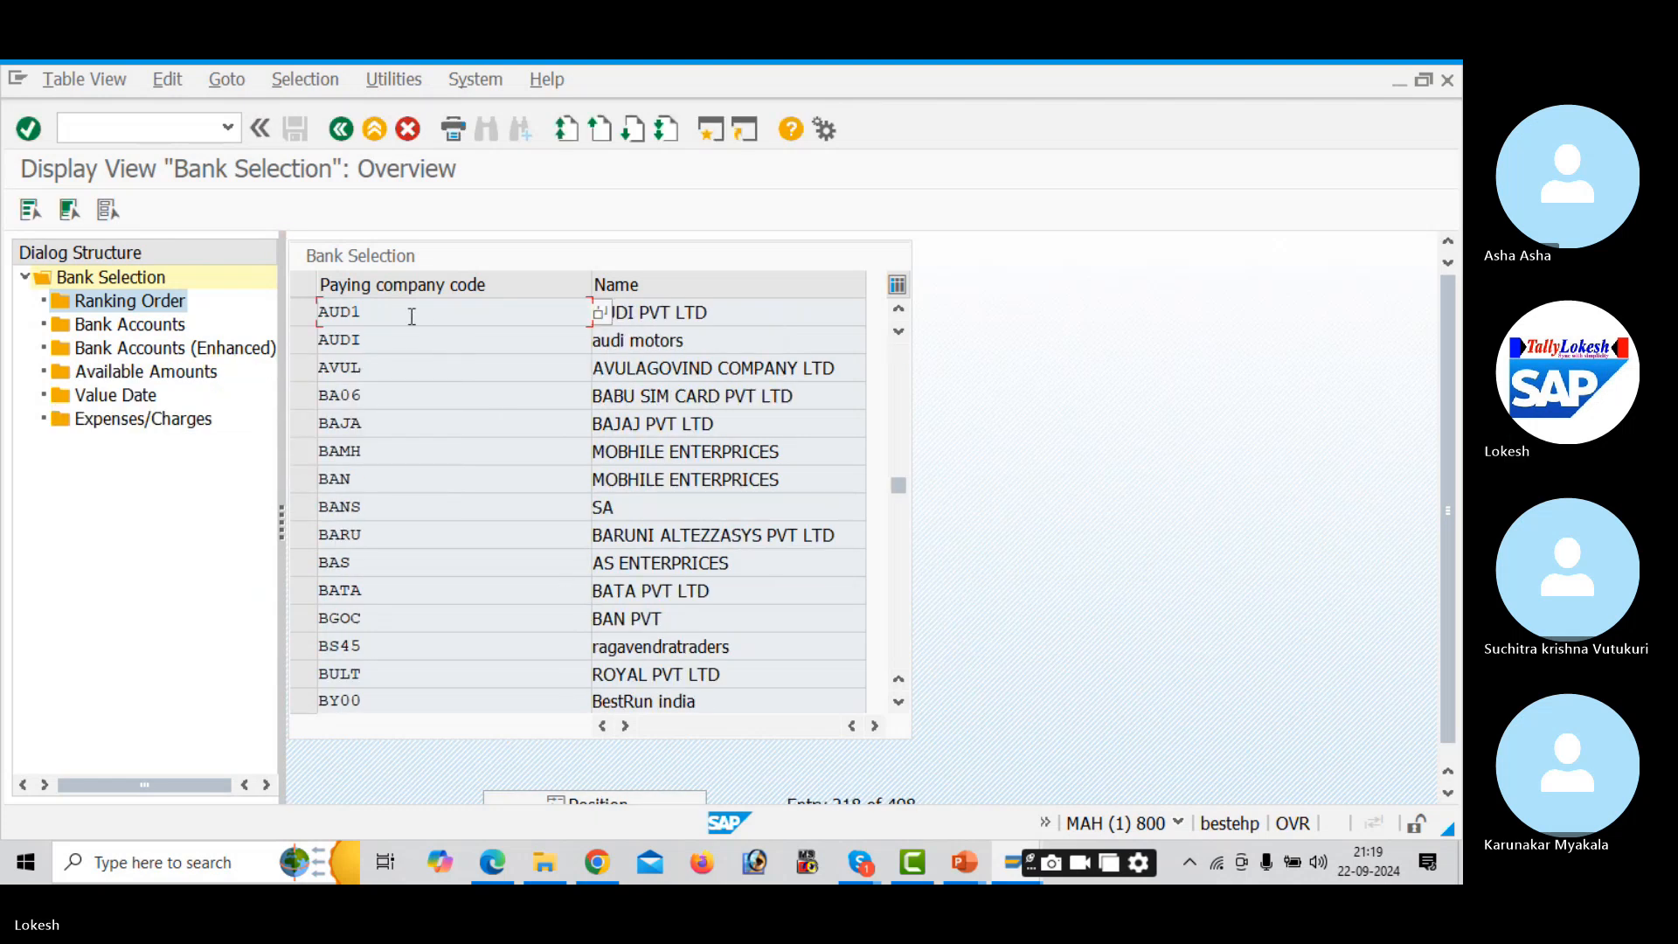
click(306, 313)
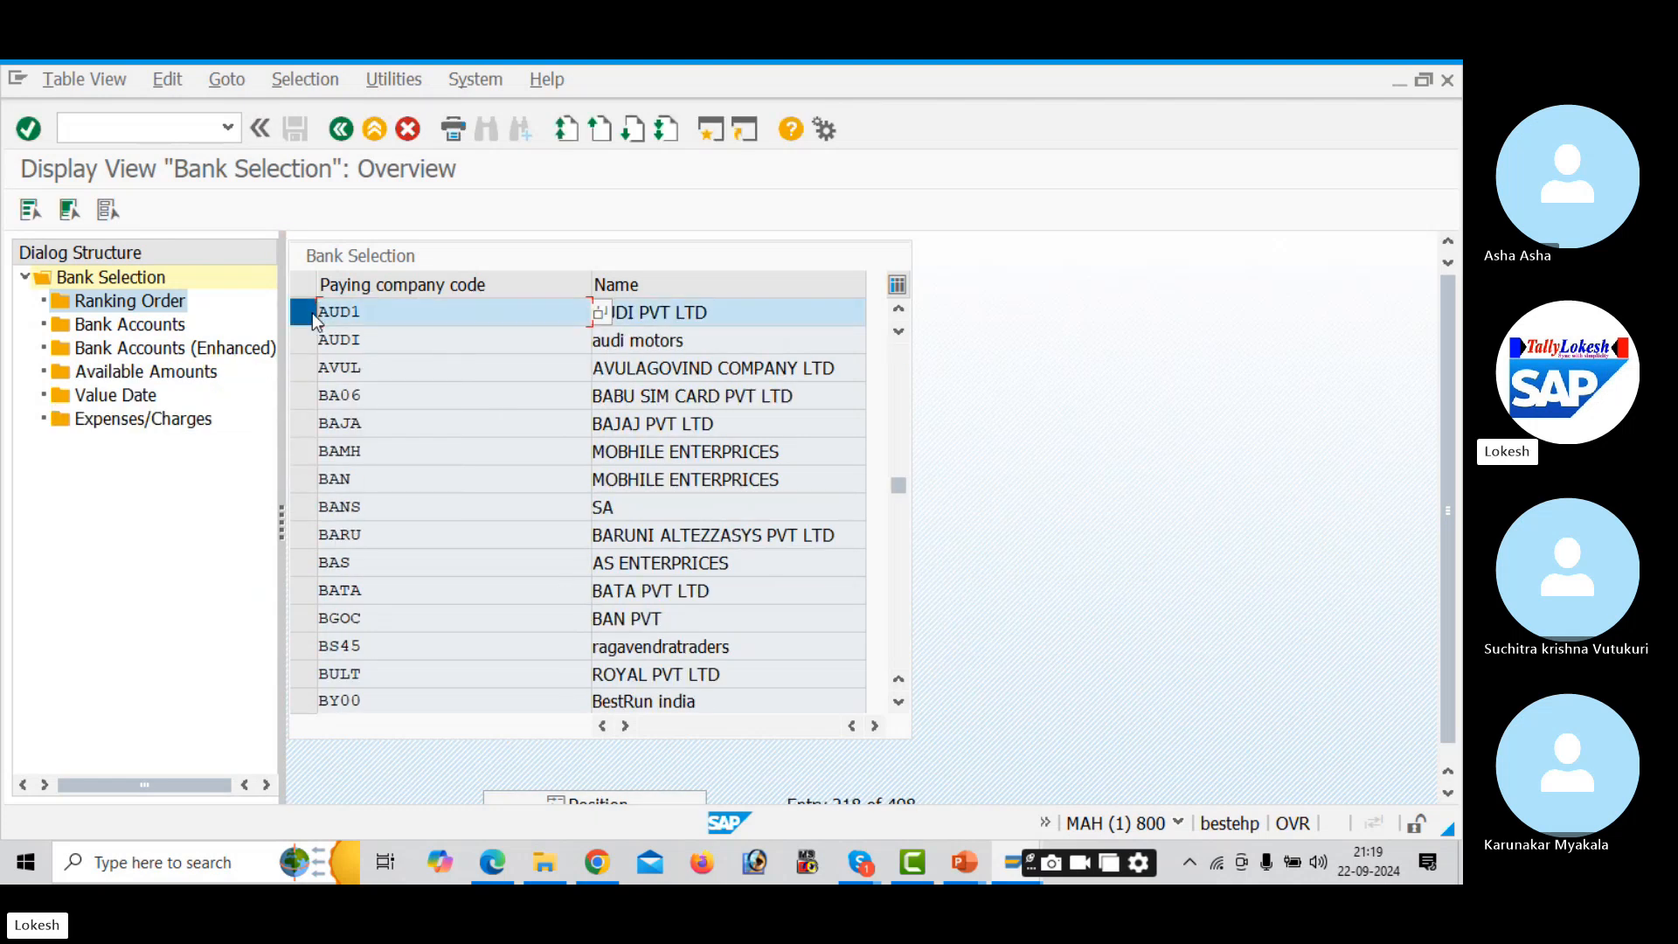
double_click(160, 302)
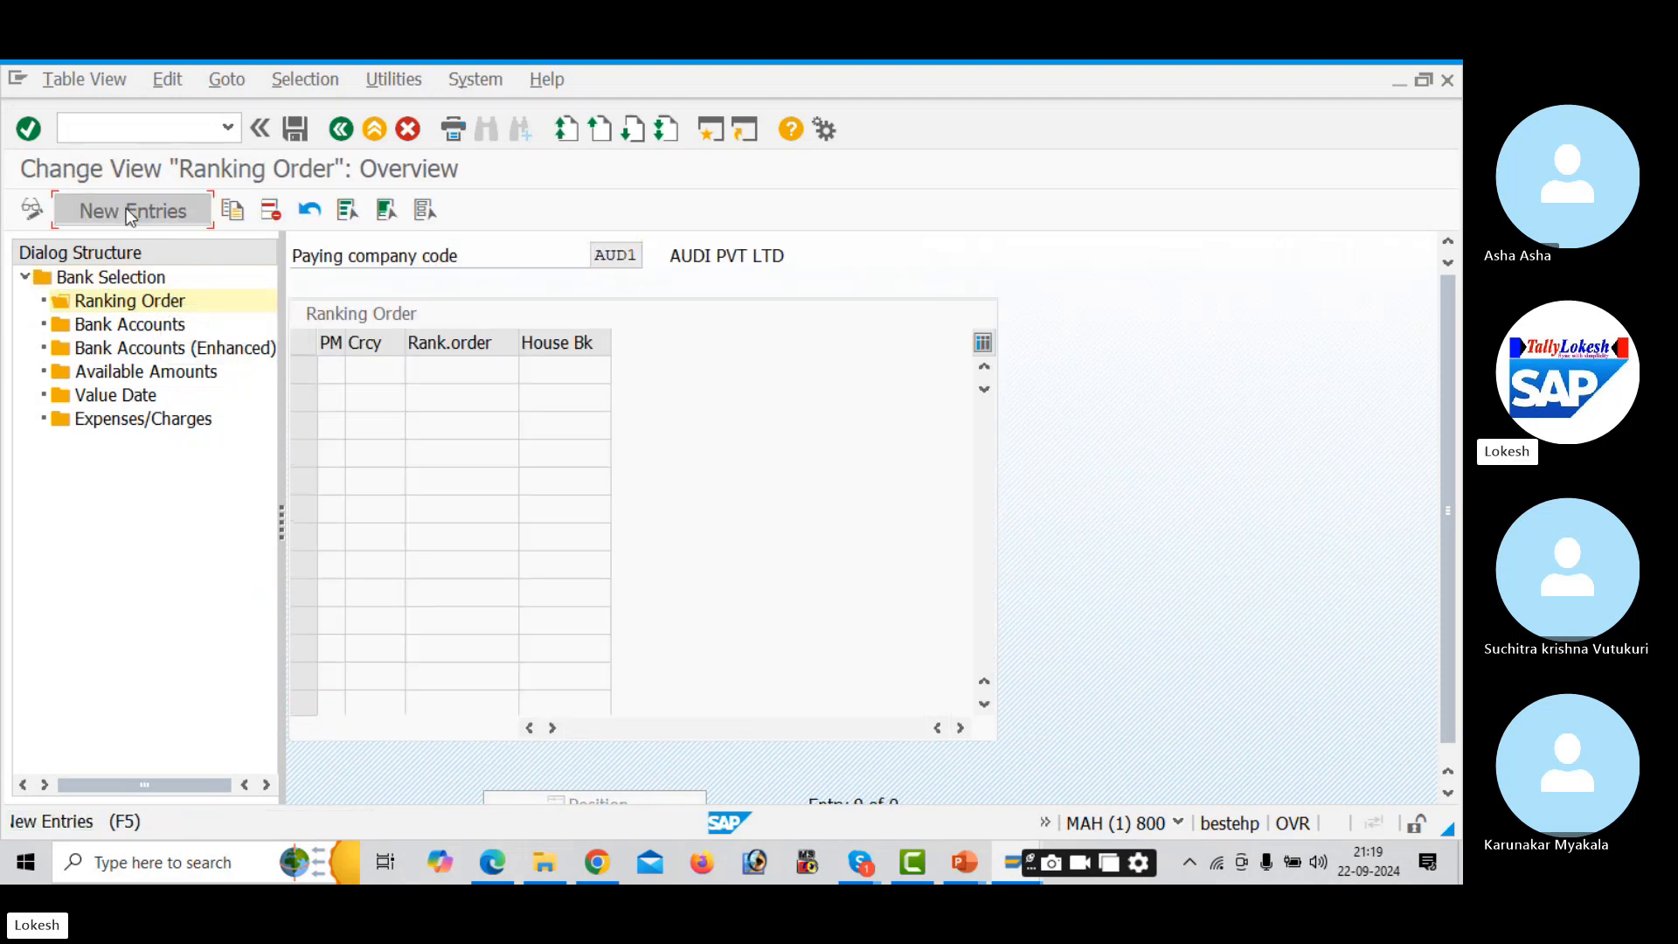
- Add ranking order row 1: payment method 3, currency INR, rank 1, house bank SBI
click(126, 210)
key(Down)
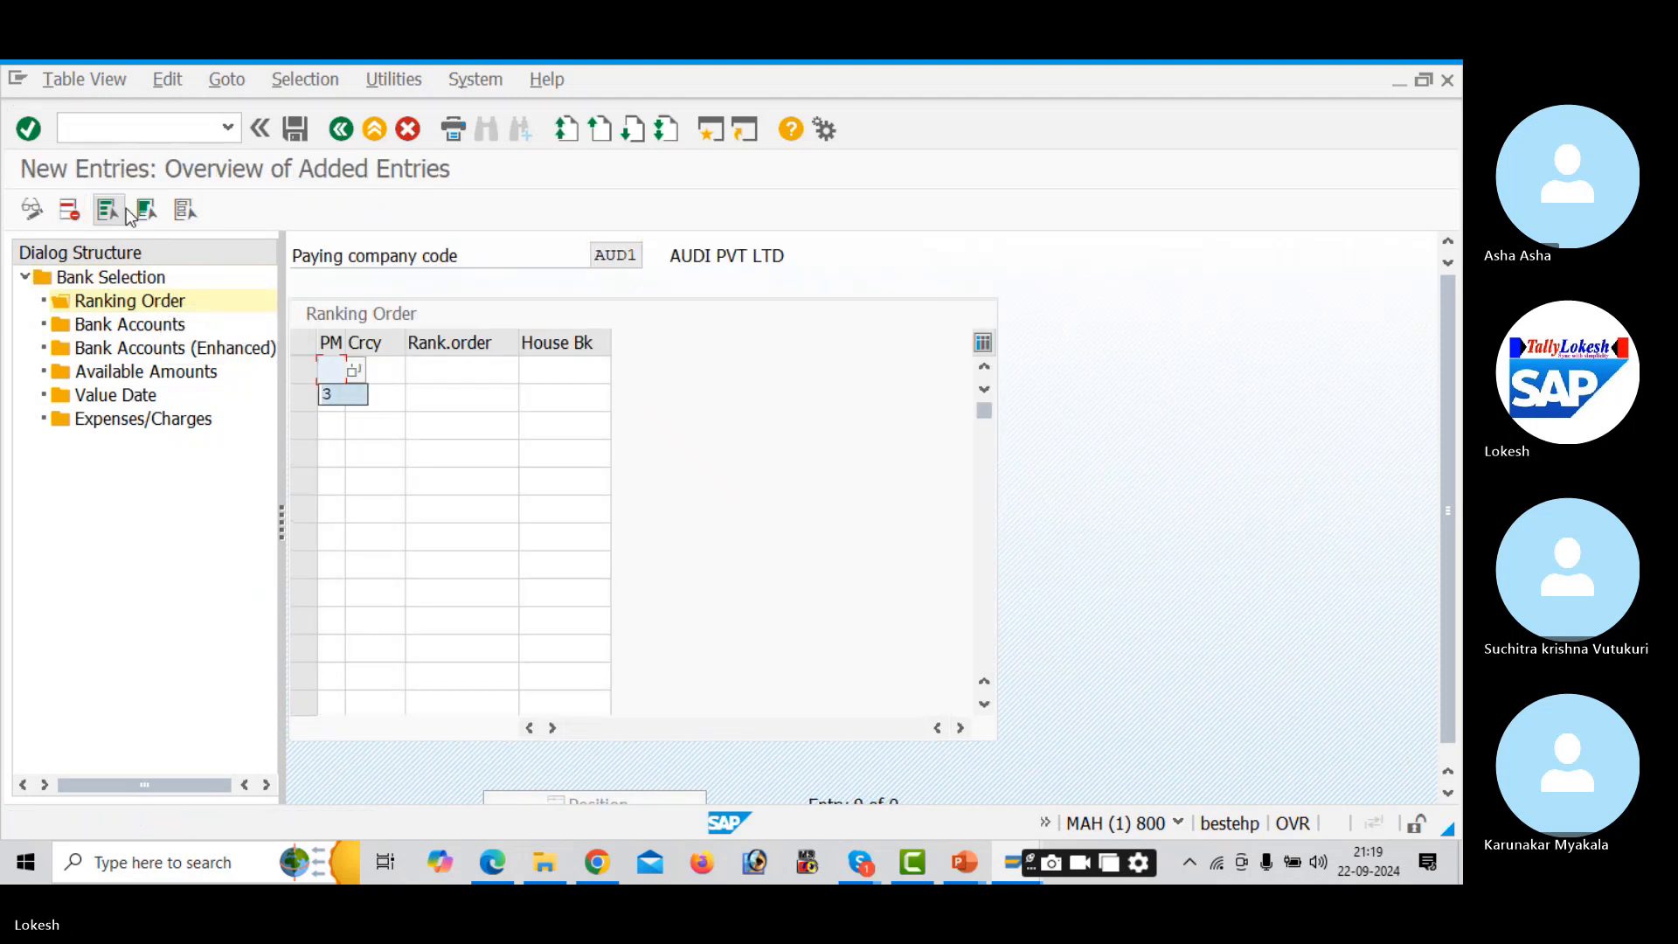
key(Tab)
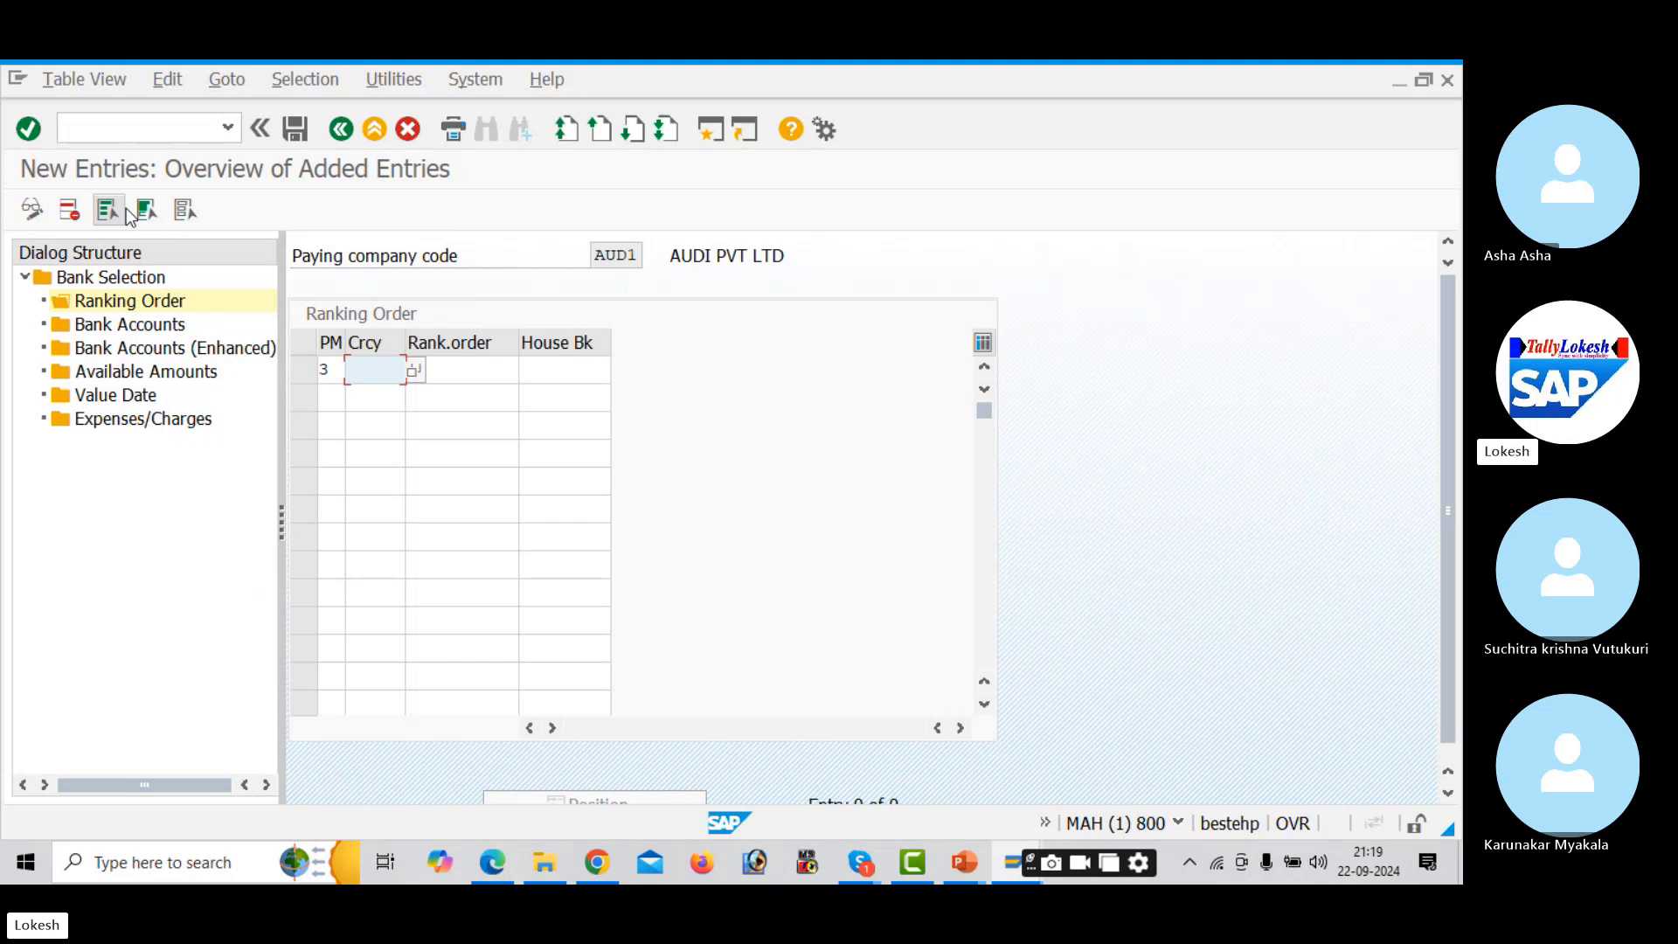
key(Down)
key(Tab)
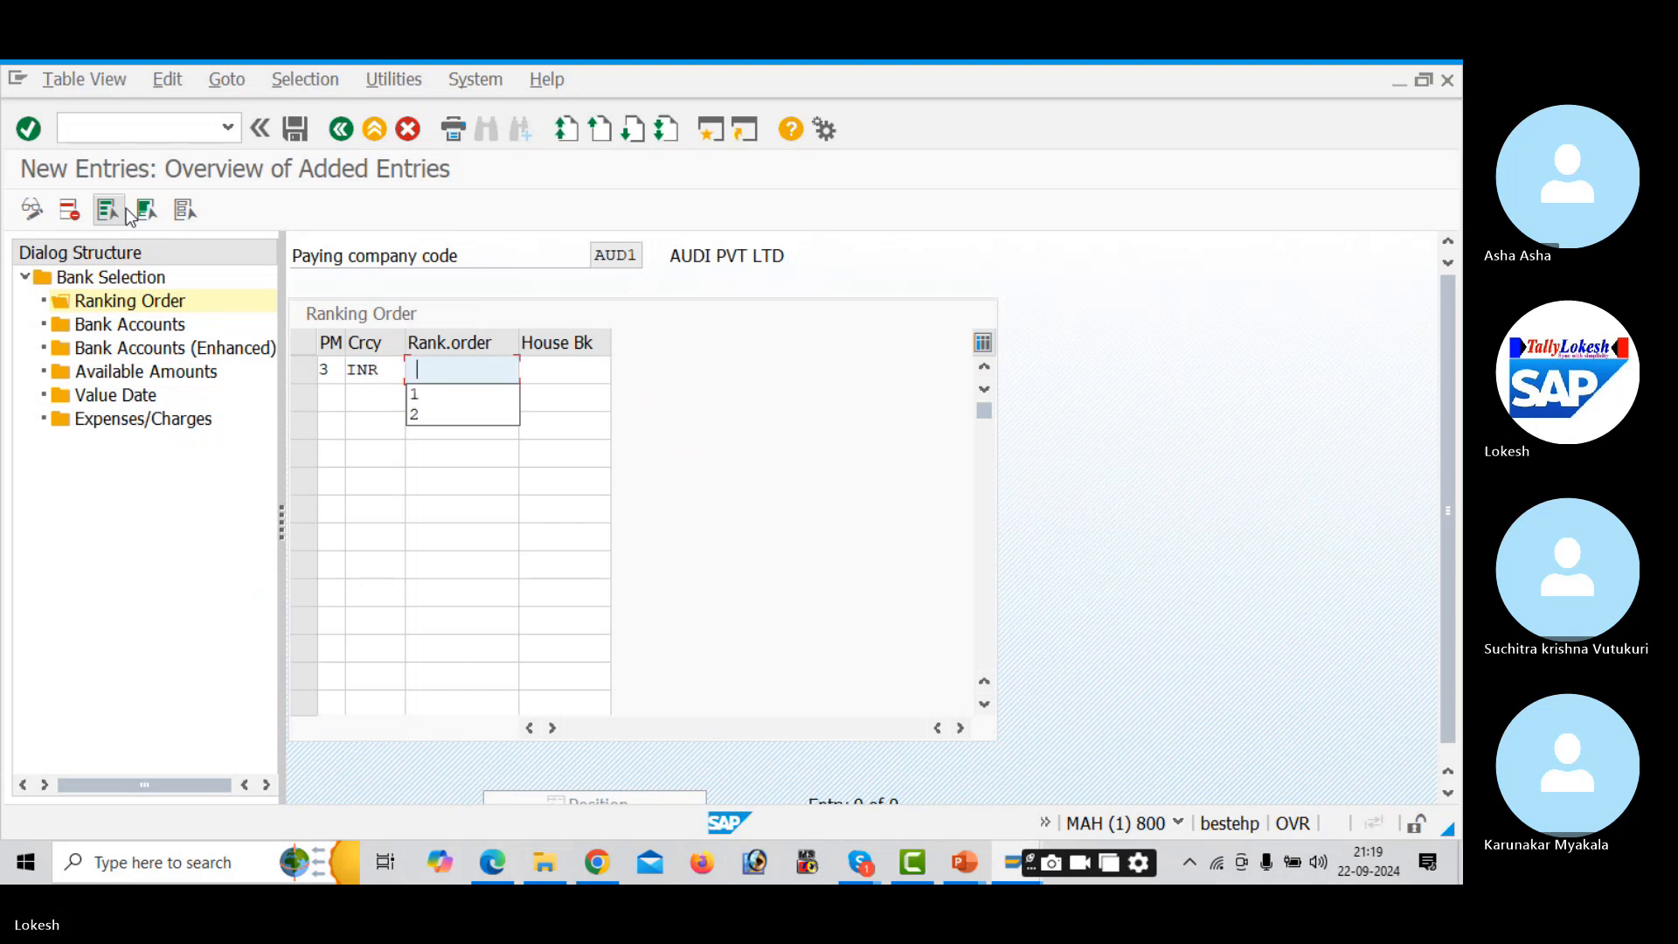
key(Down)
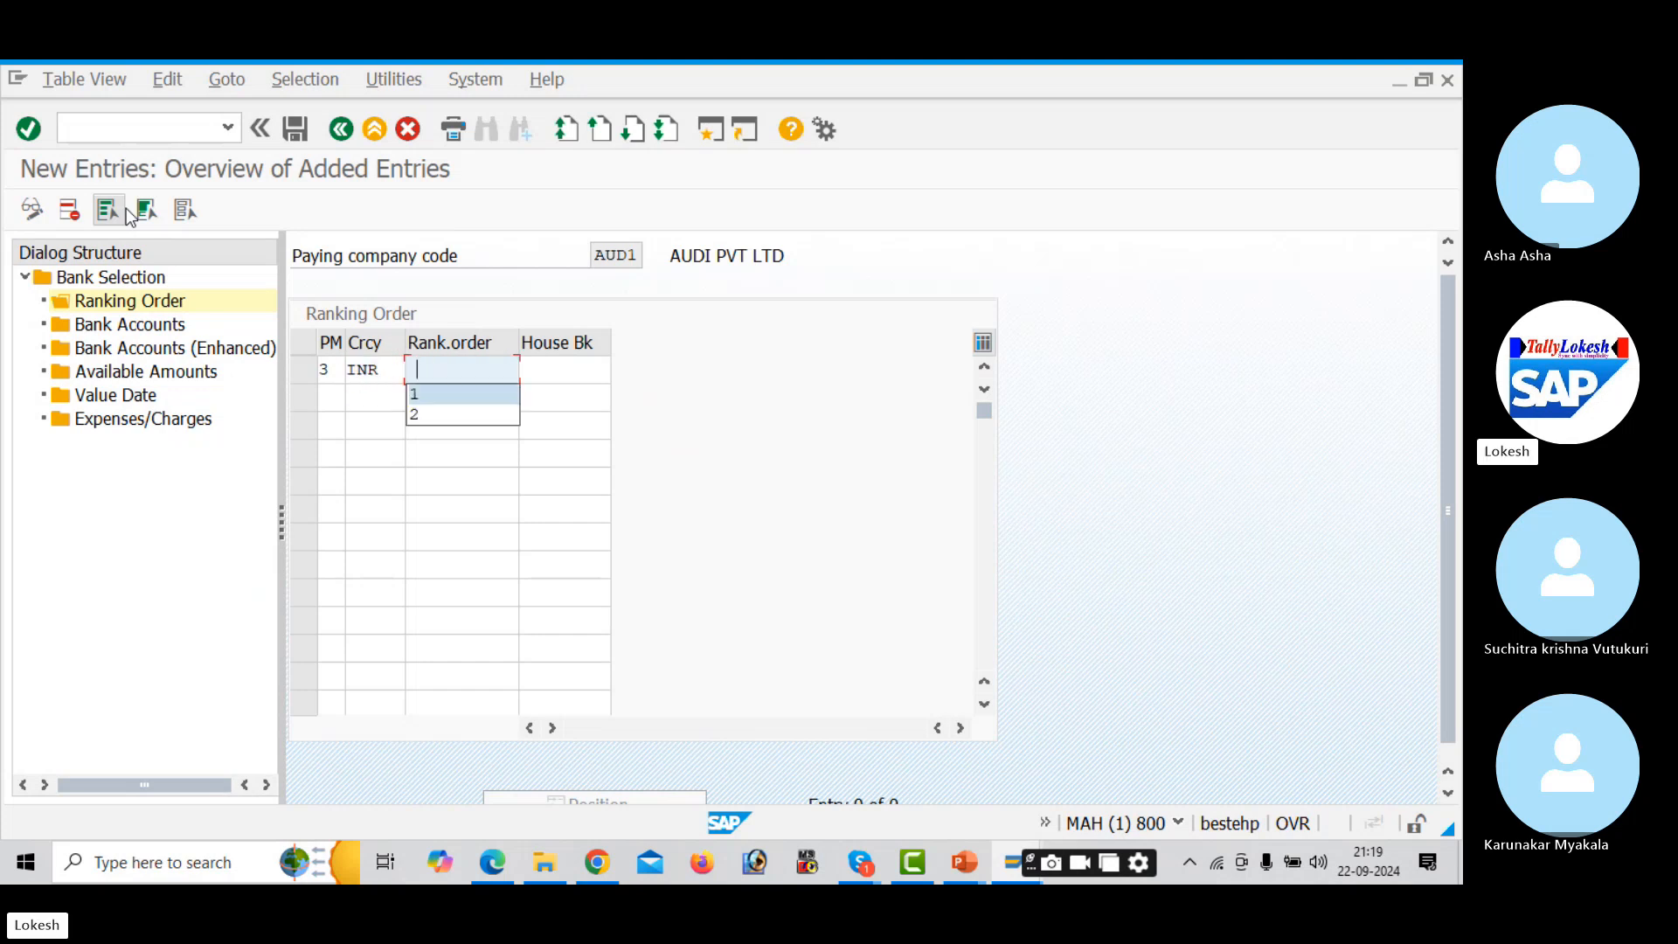
key(Tab)
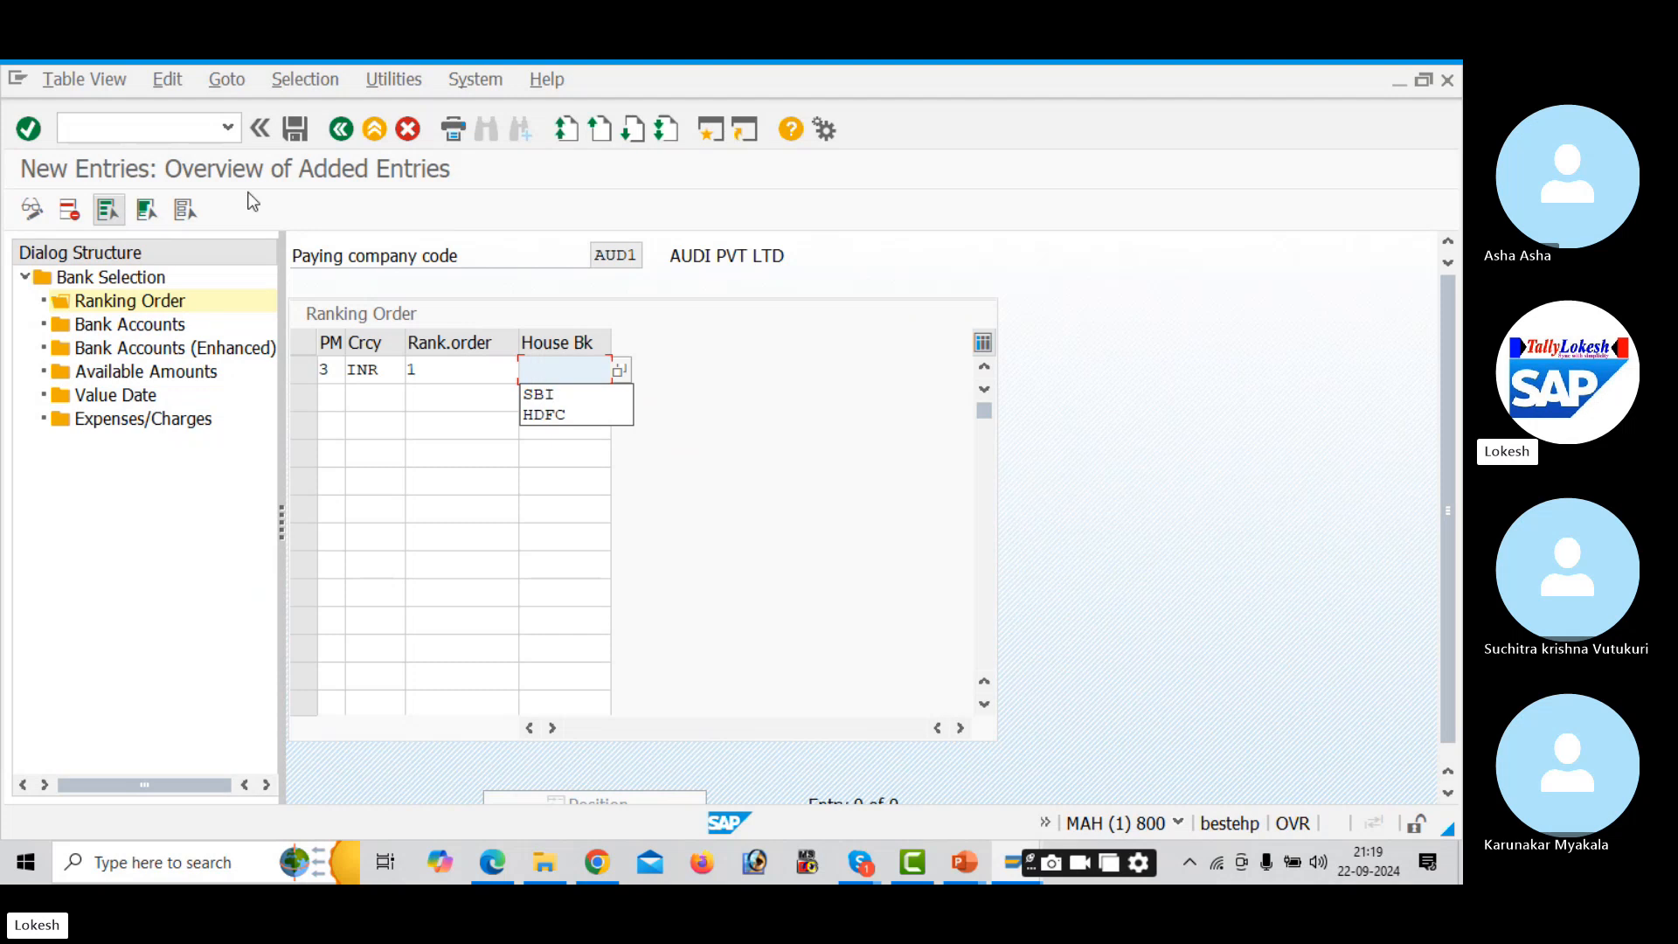
click(621, 368)
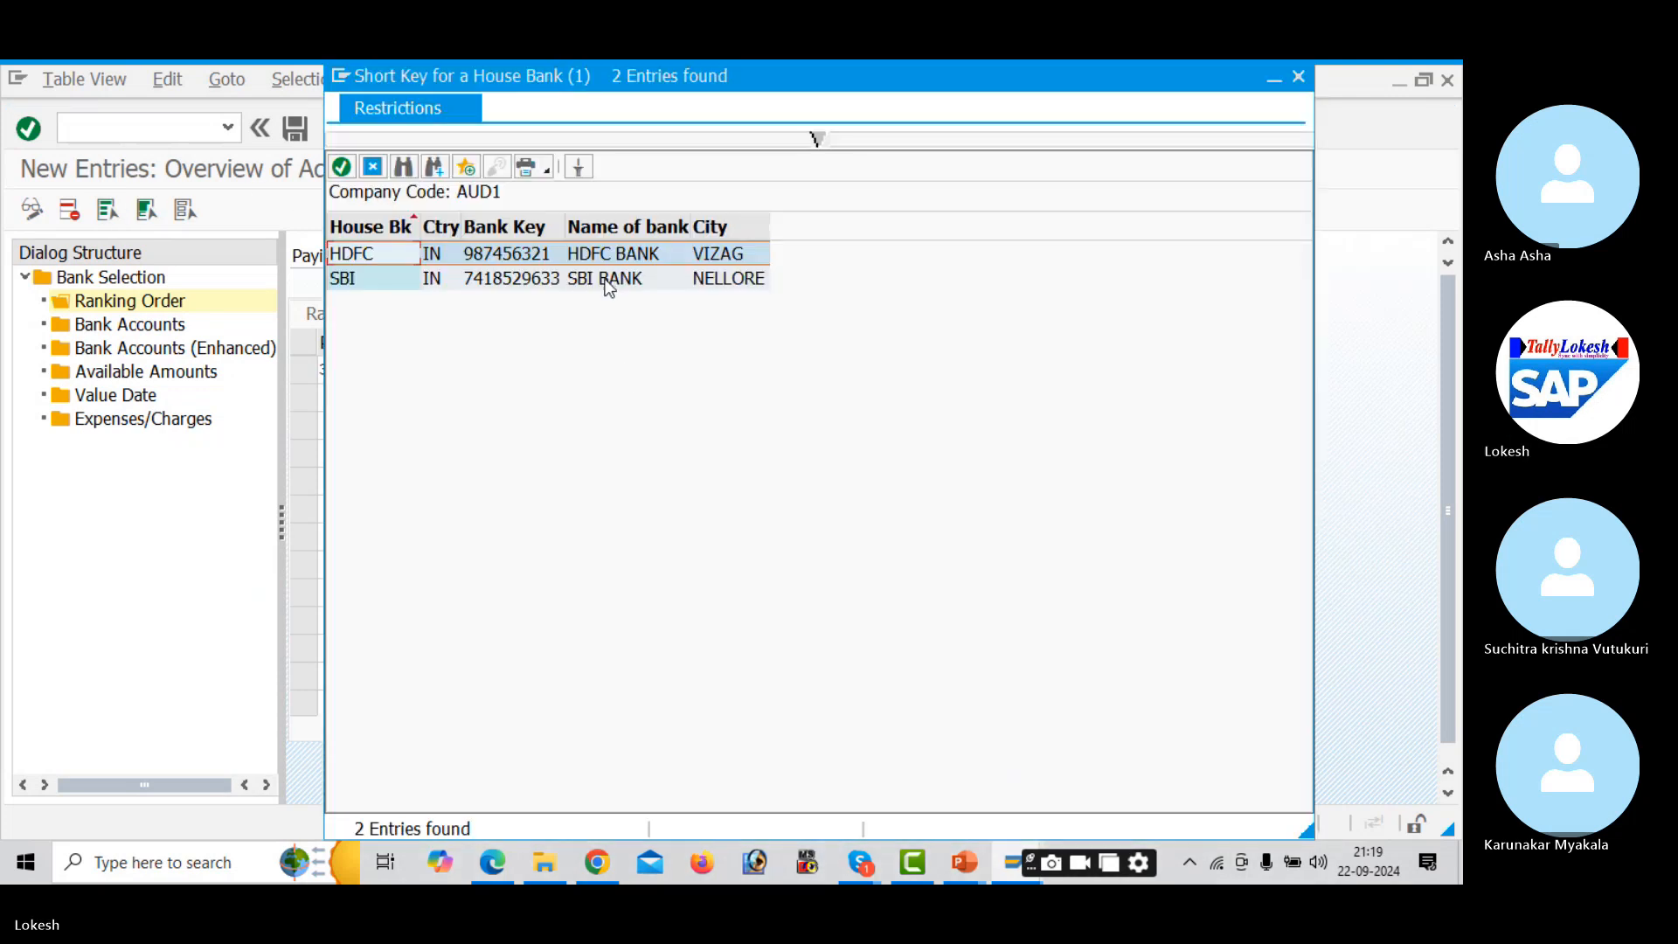
click(609, 288)
click(331, 393)
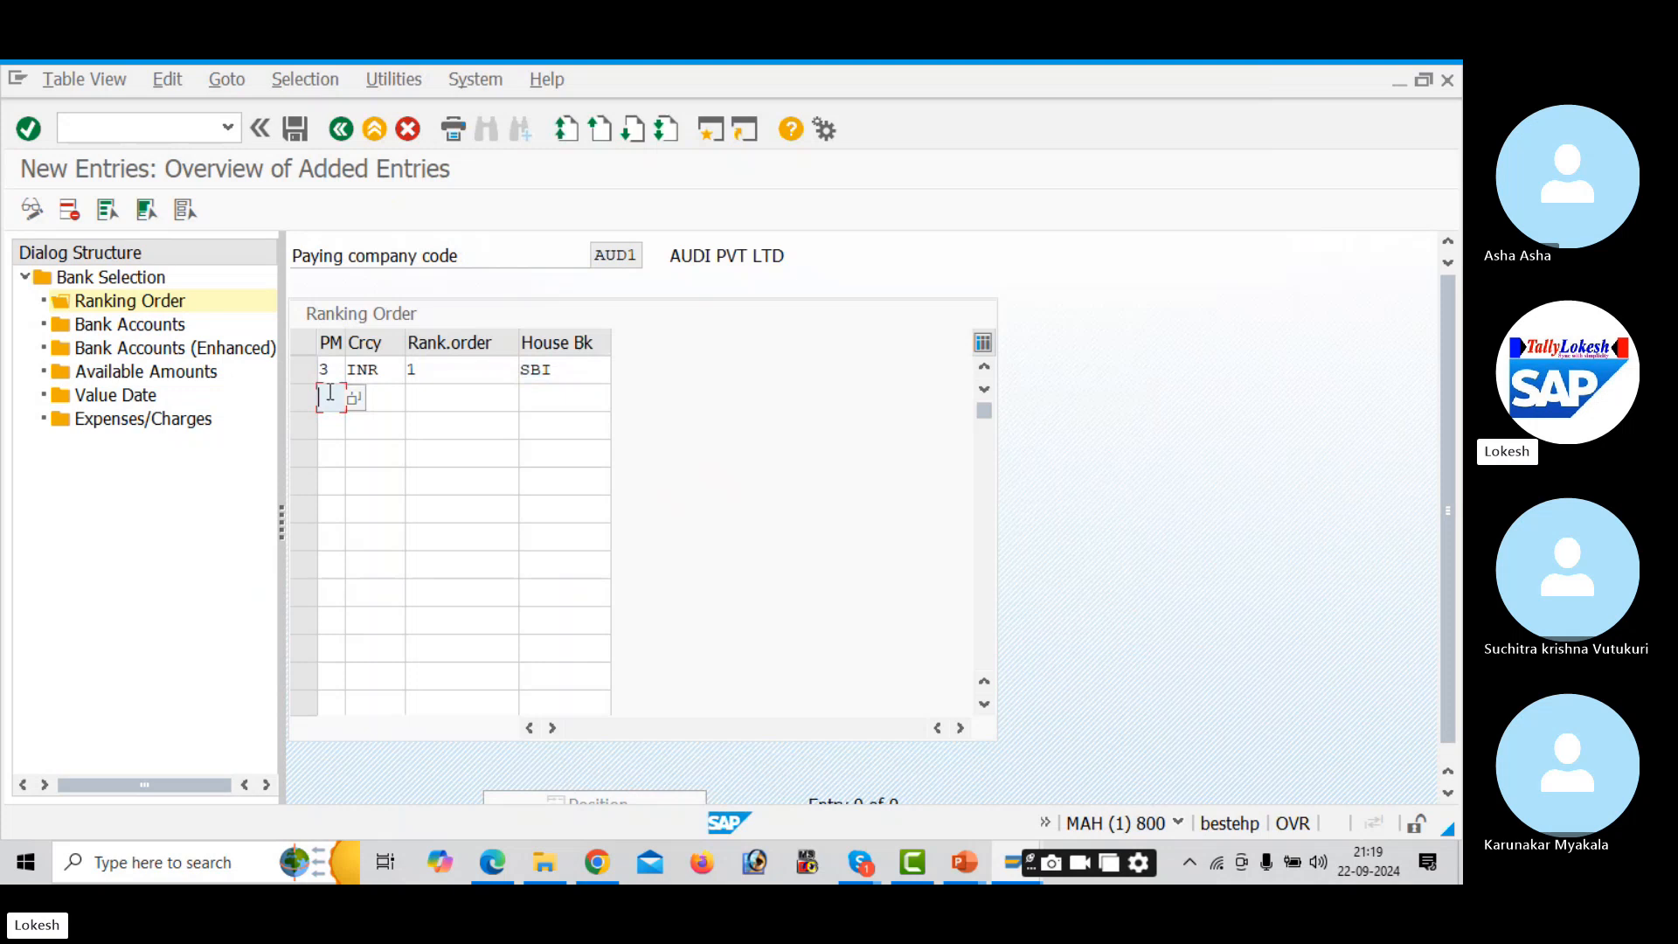
- Add row 2 with method 3, INR, rank 2, house bank HDFC, and save under the customizing request
text(3)
key(Tab)
text(INR)
key(Tab)
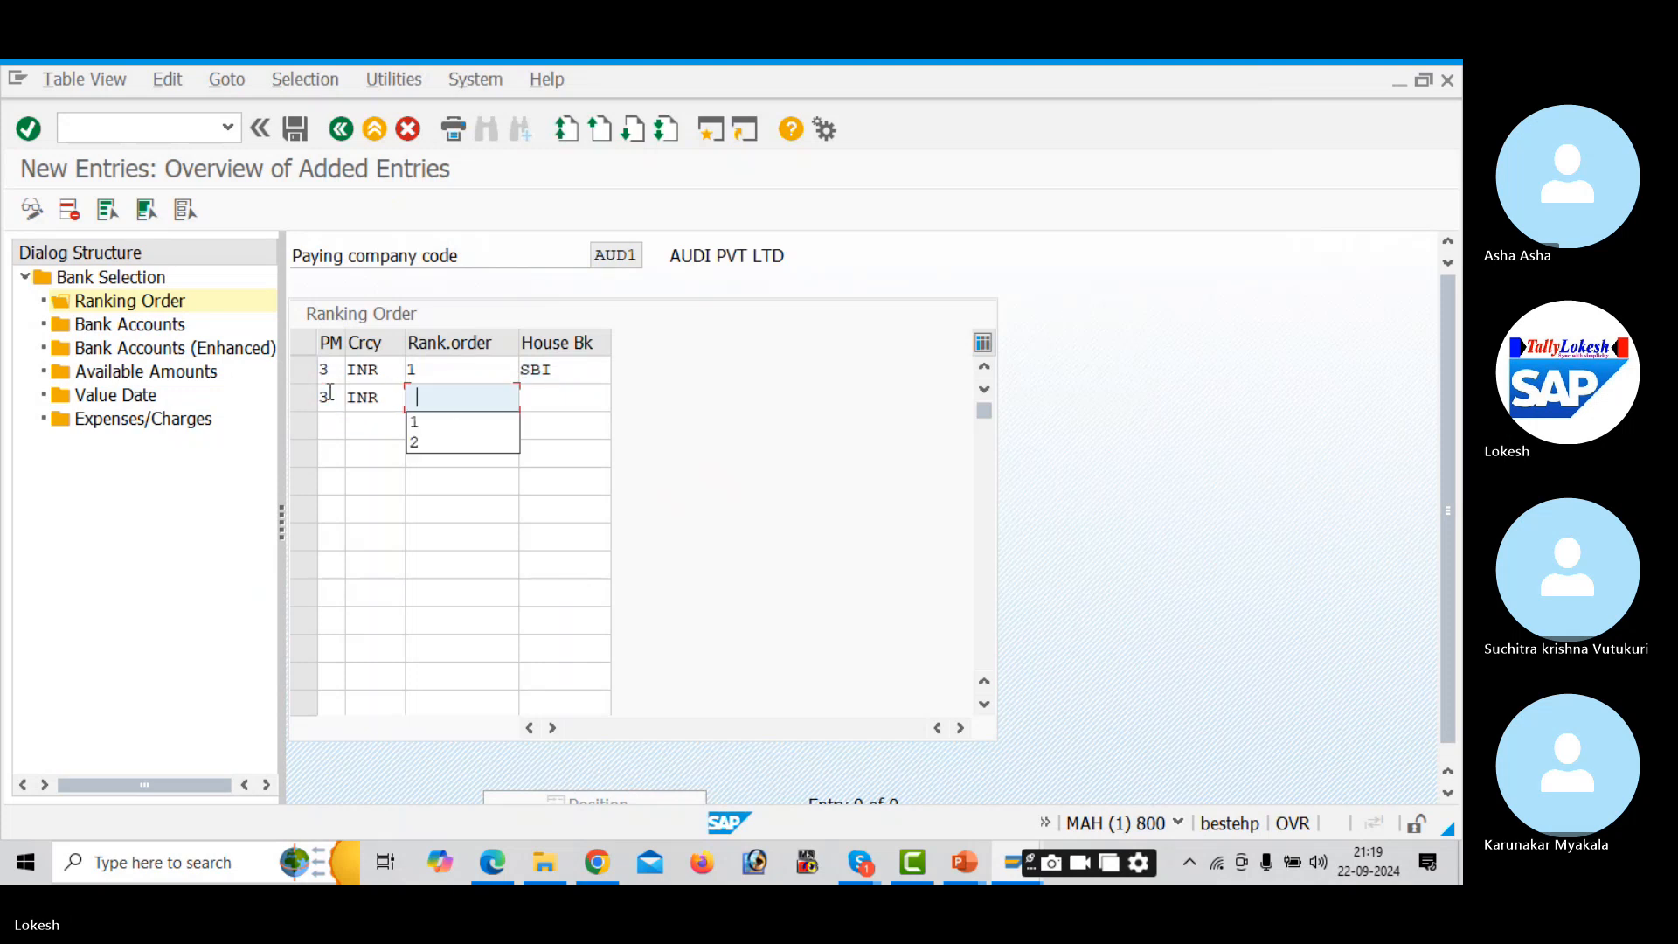
text(2)
key(Tab)
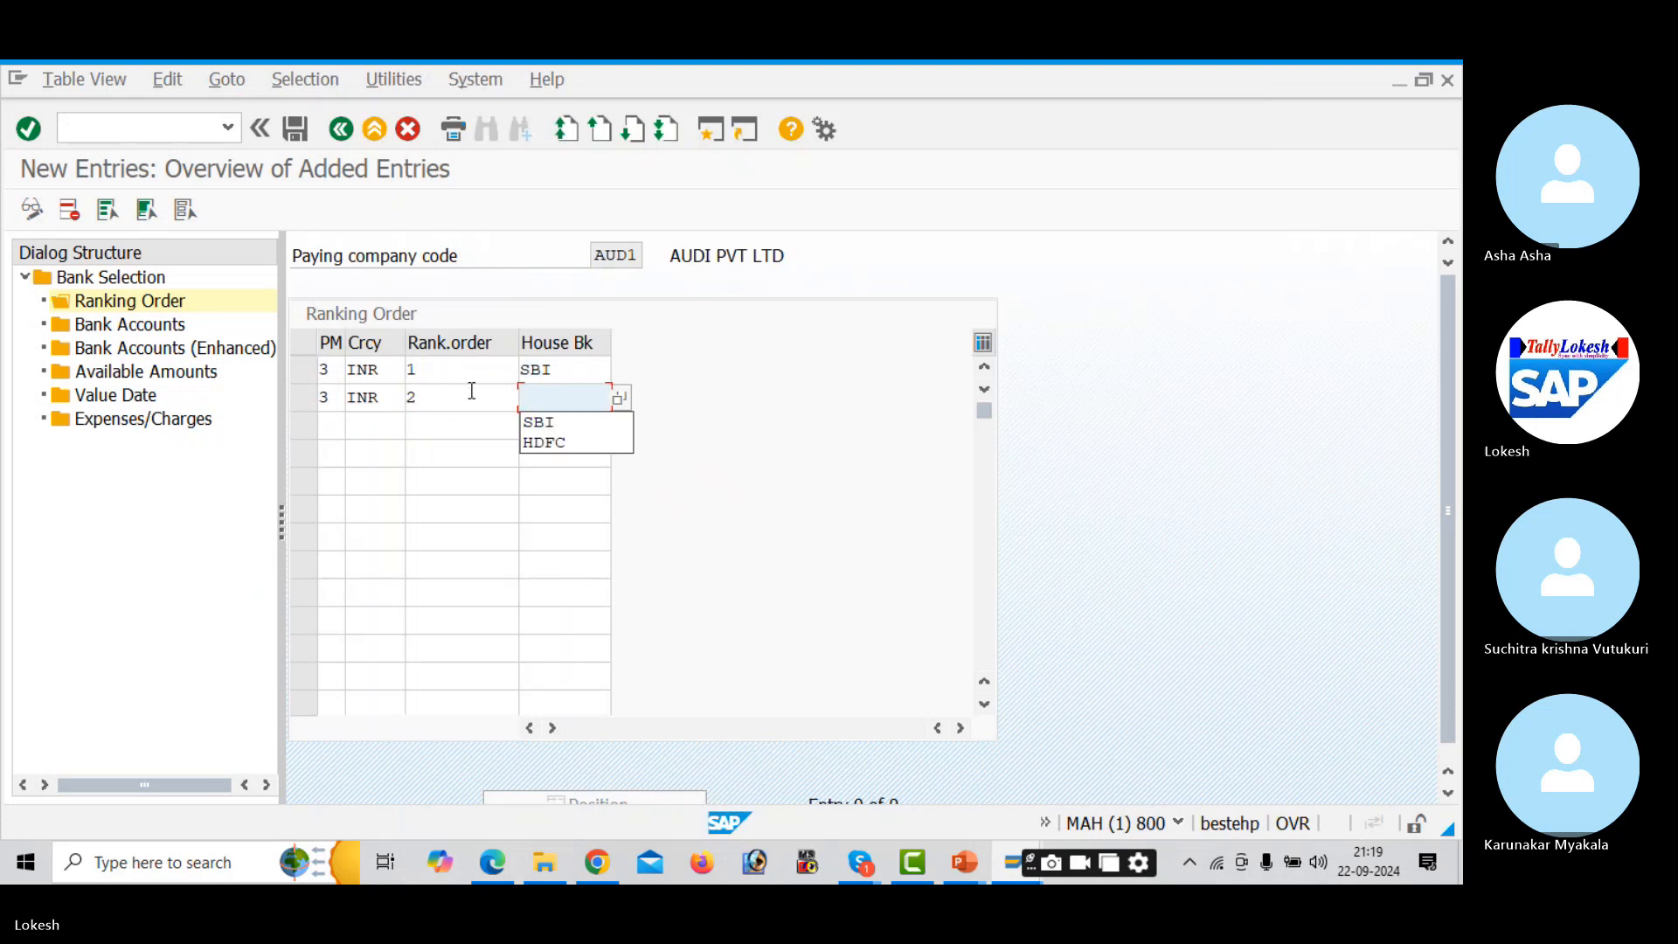
click(619, 400)
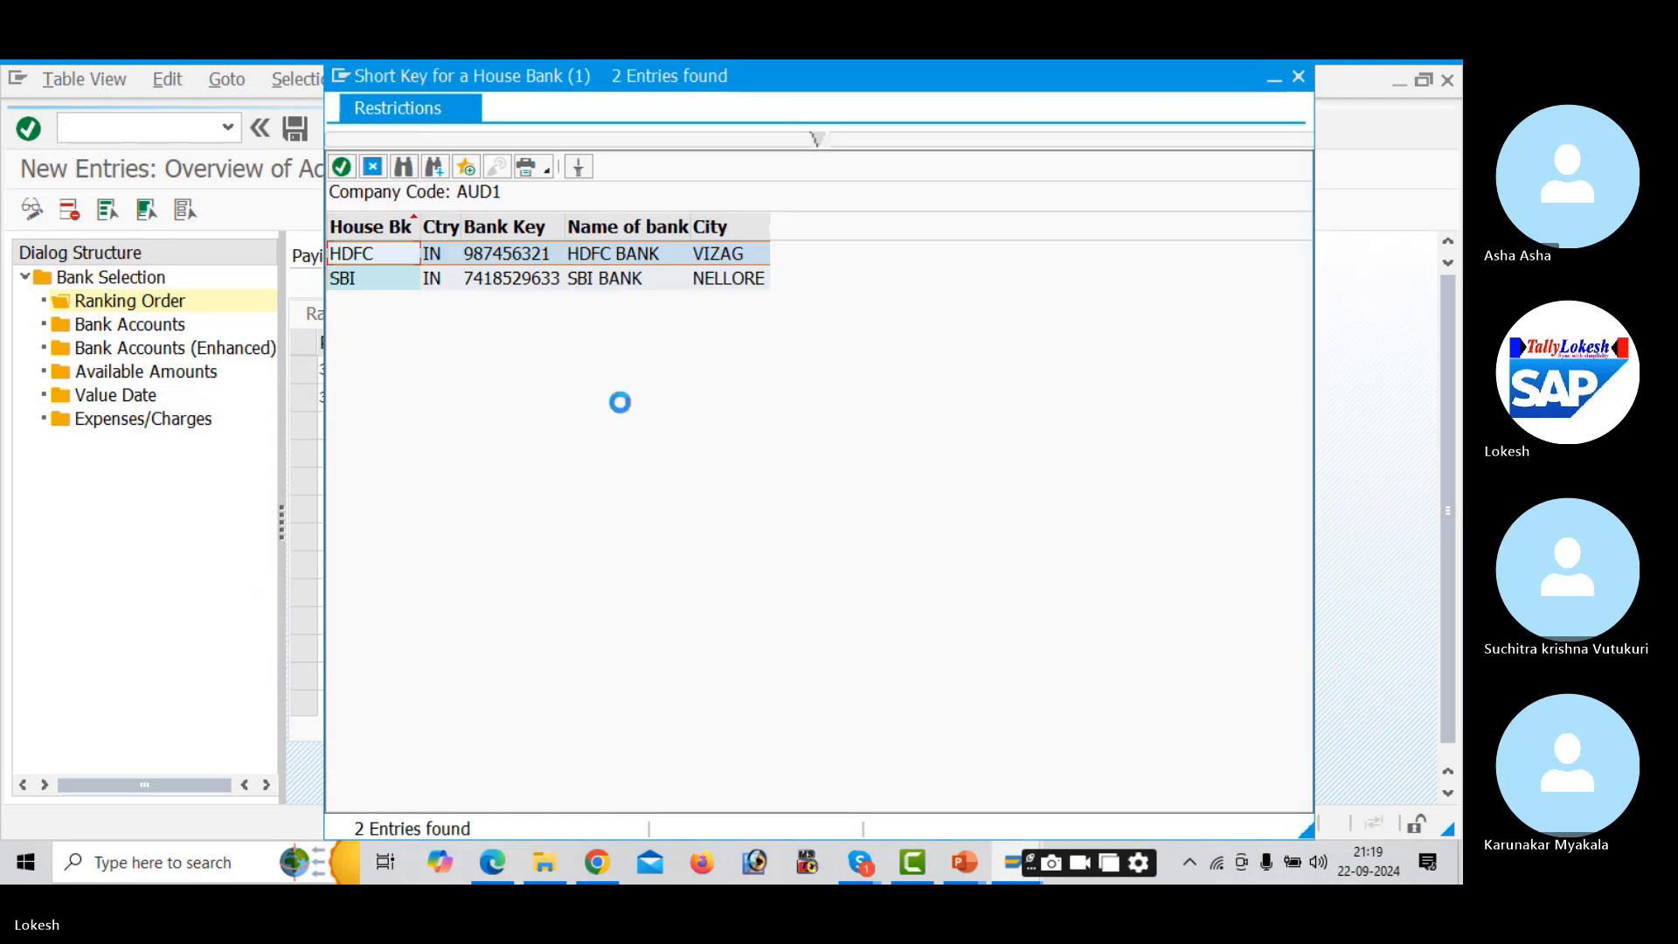
key(Return)
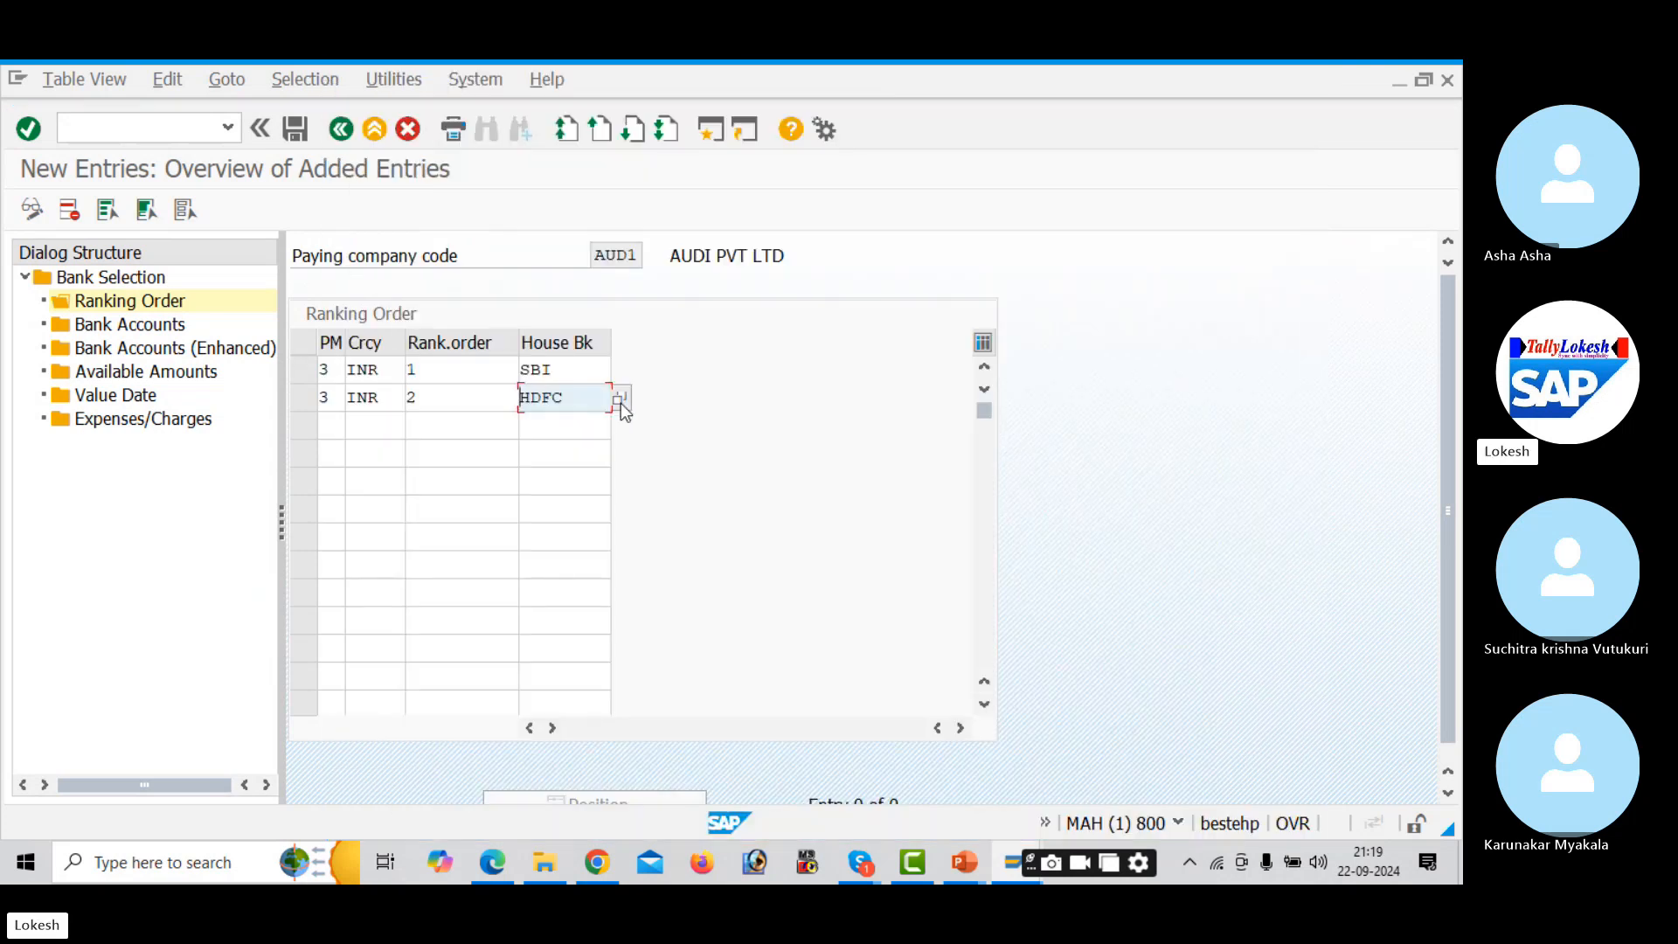
click(303, 134)
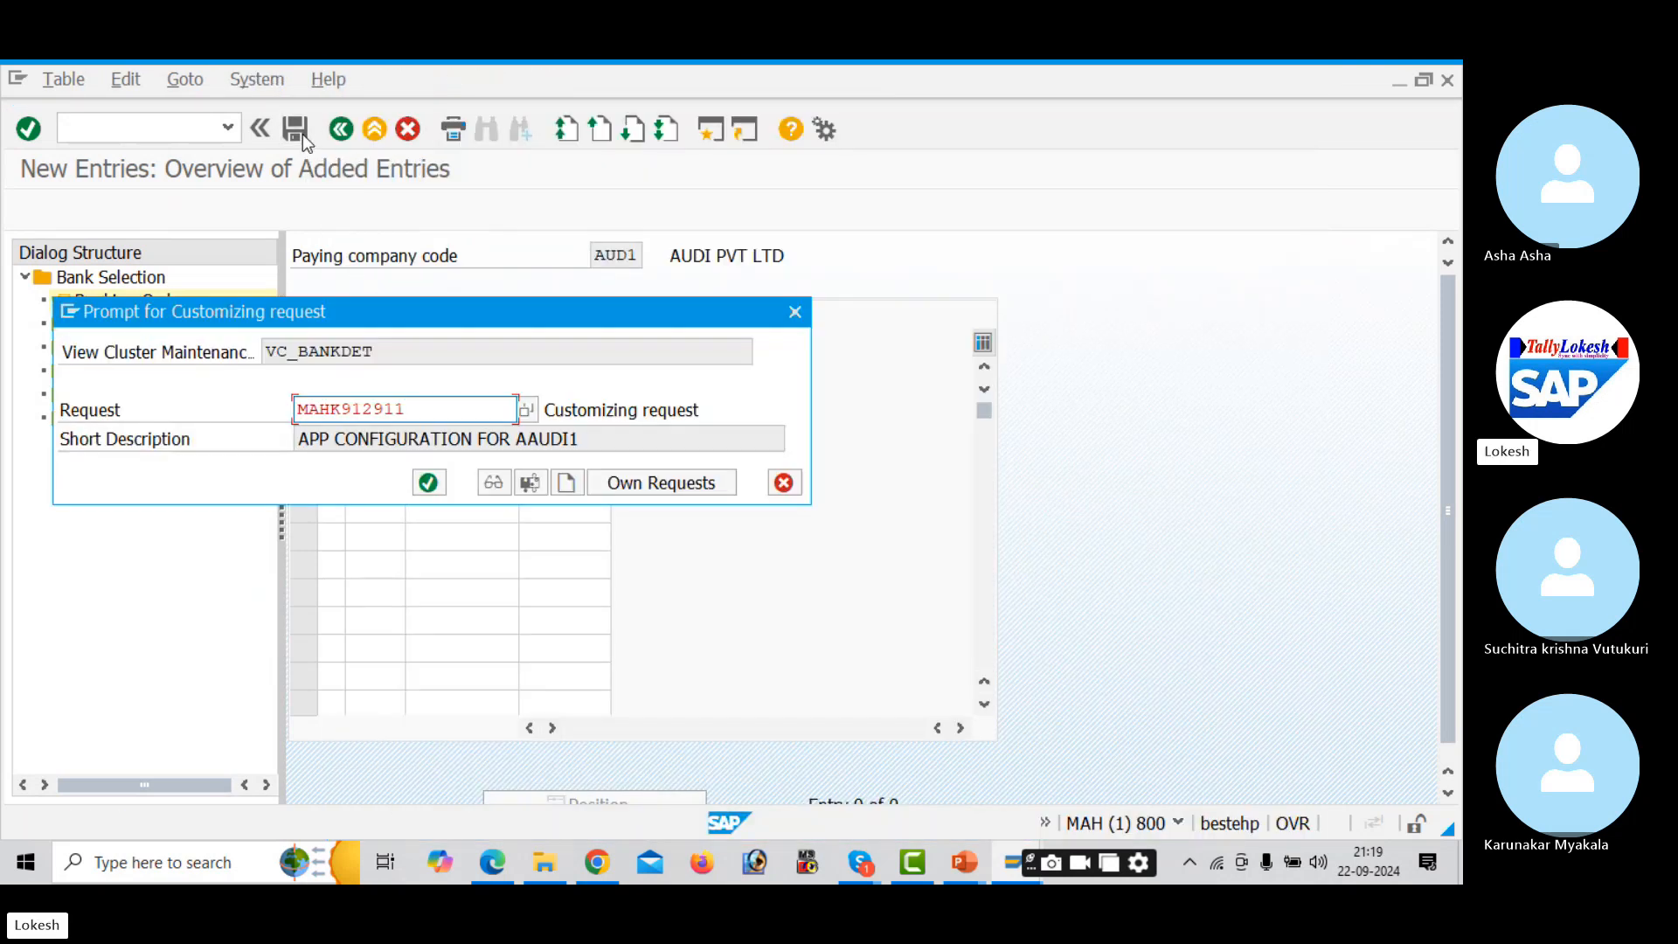
click(431, 485)
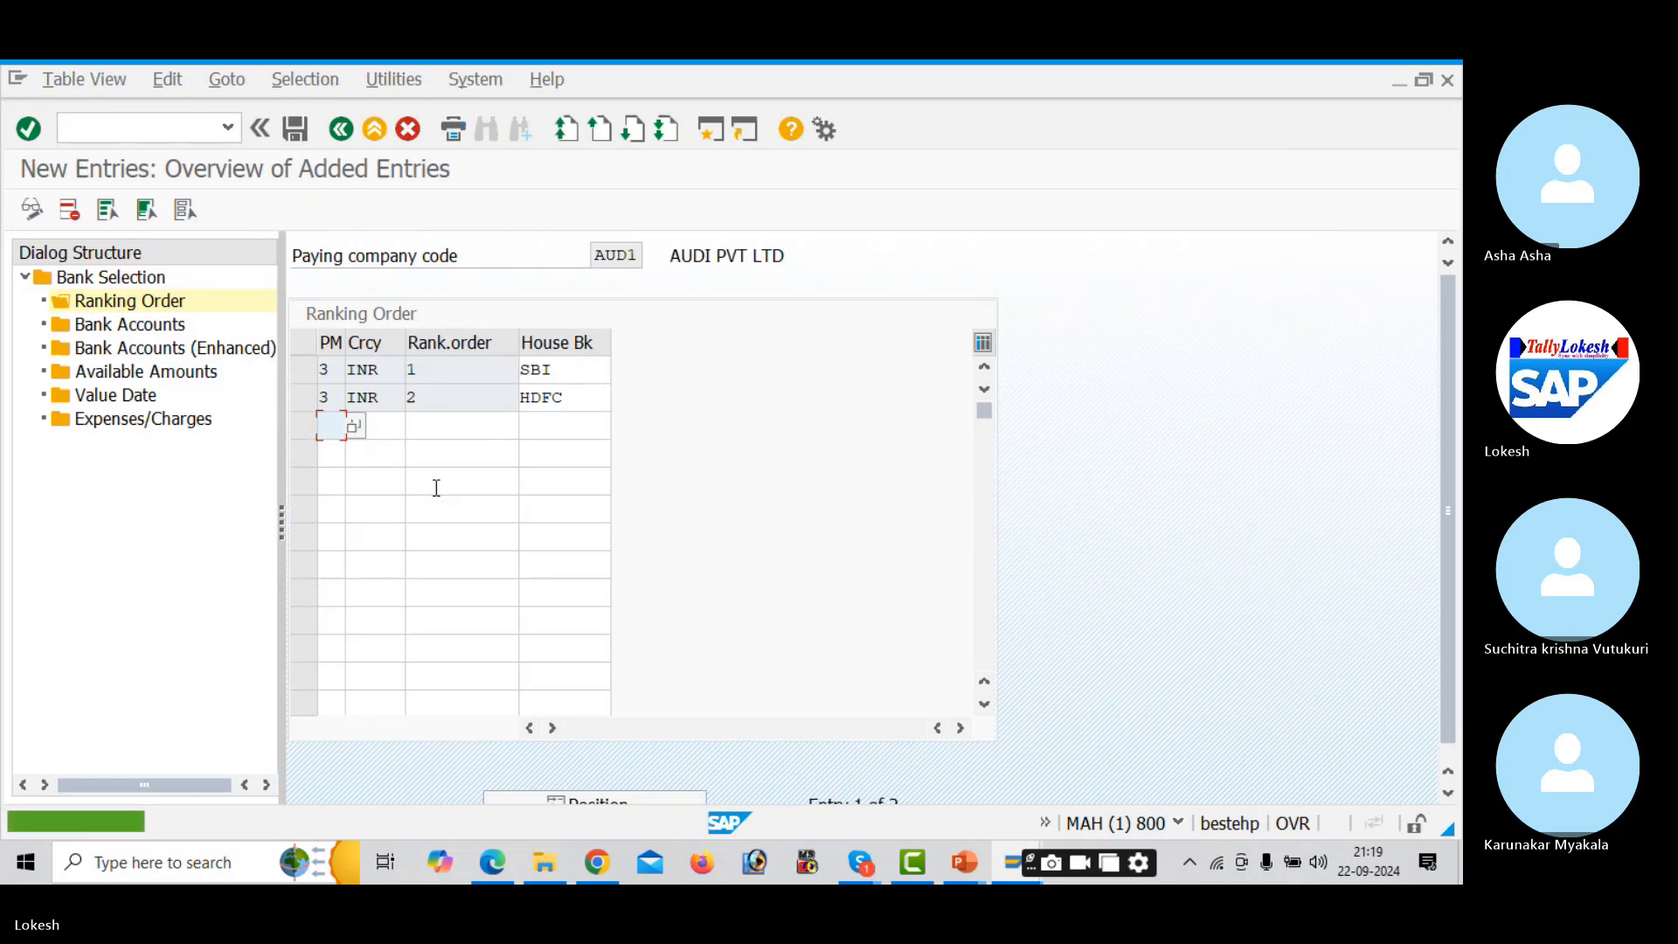
click(172, 326)
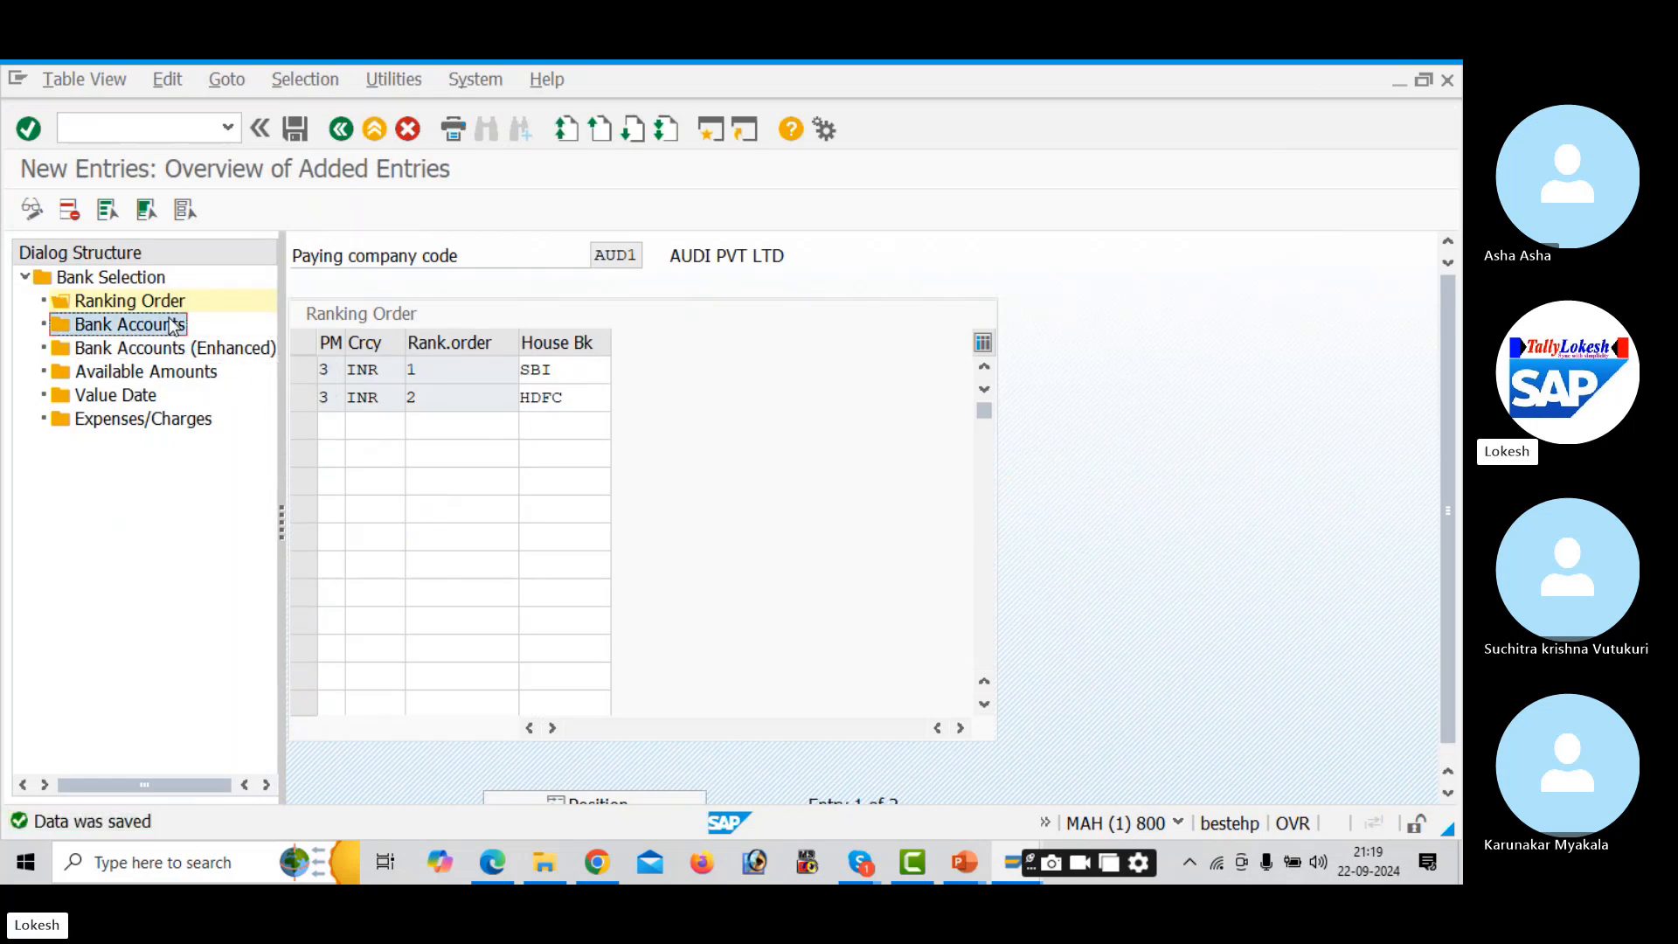
- Add an SBI bank account row: method 3, INR, account ID SBI1, subaccount 200001
double_click(172, 326)
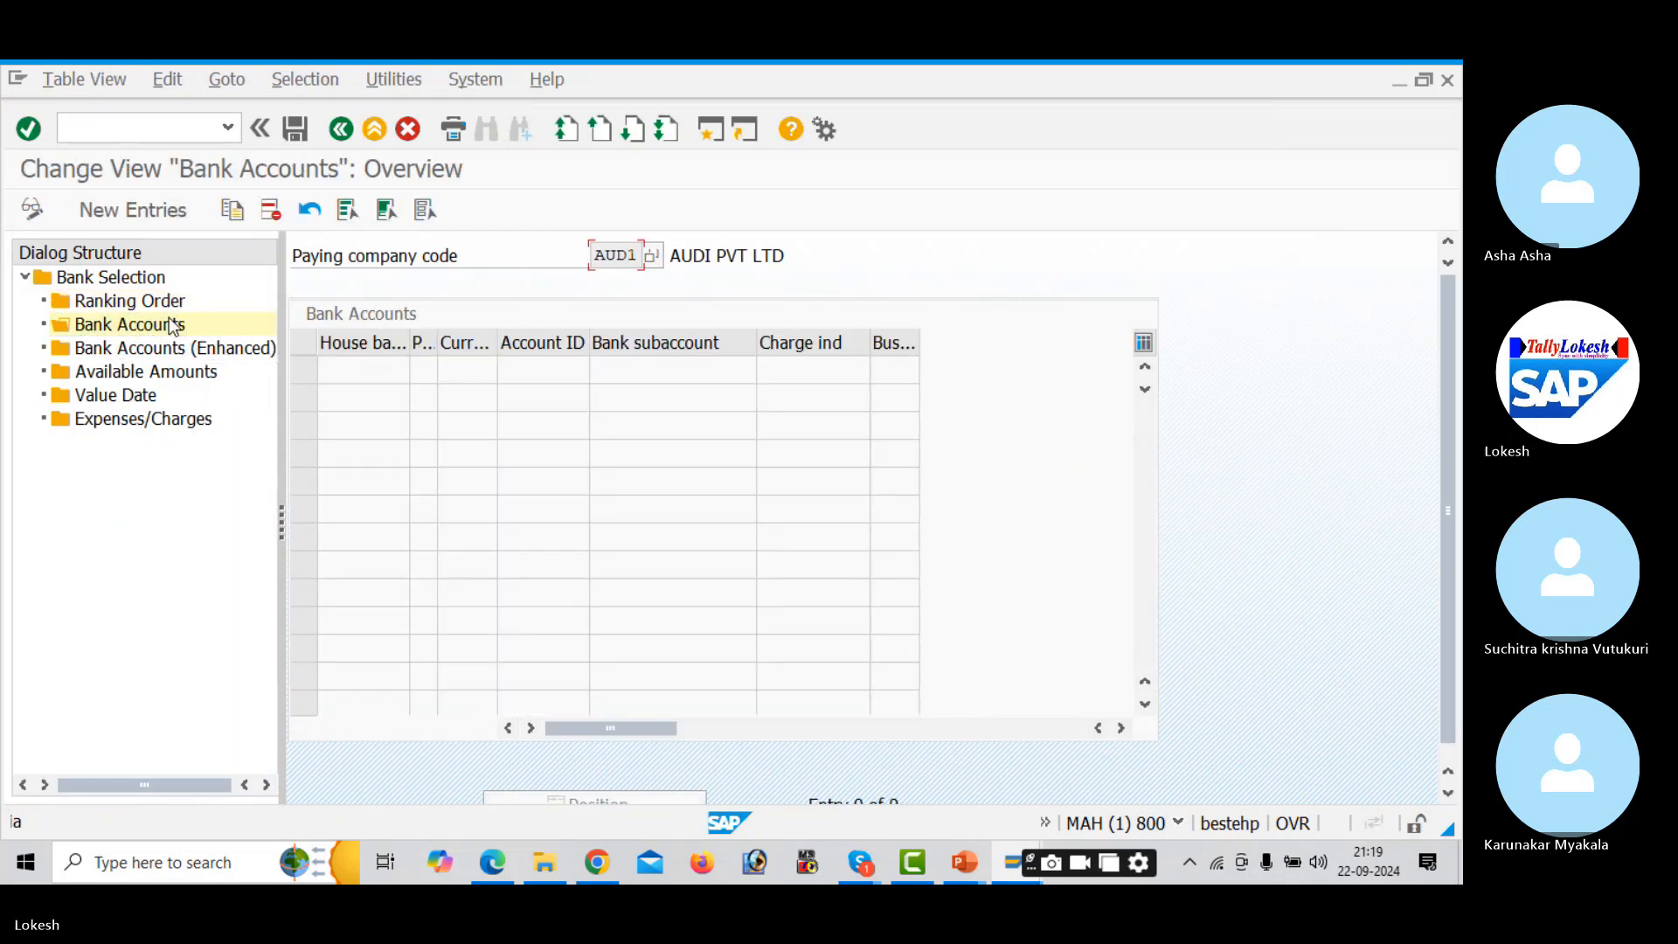
click(145, 213)
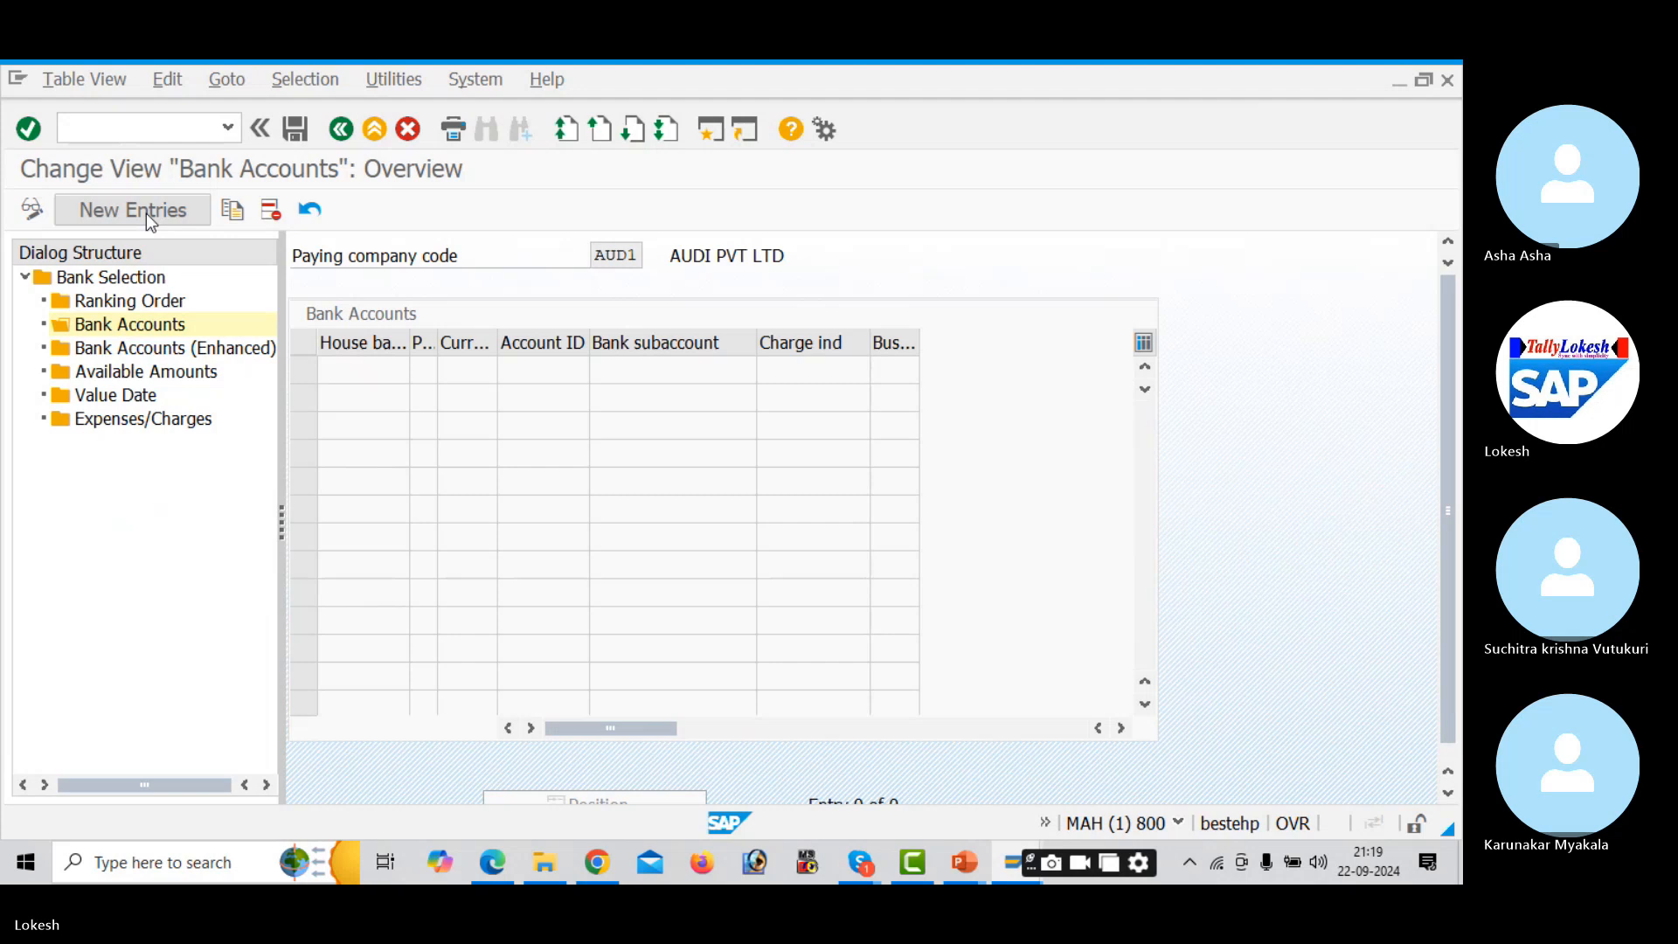
click(389, 374)
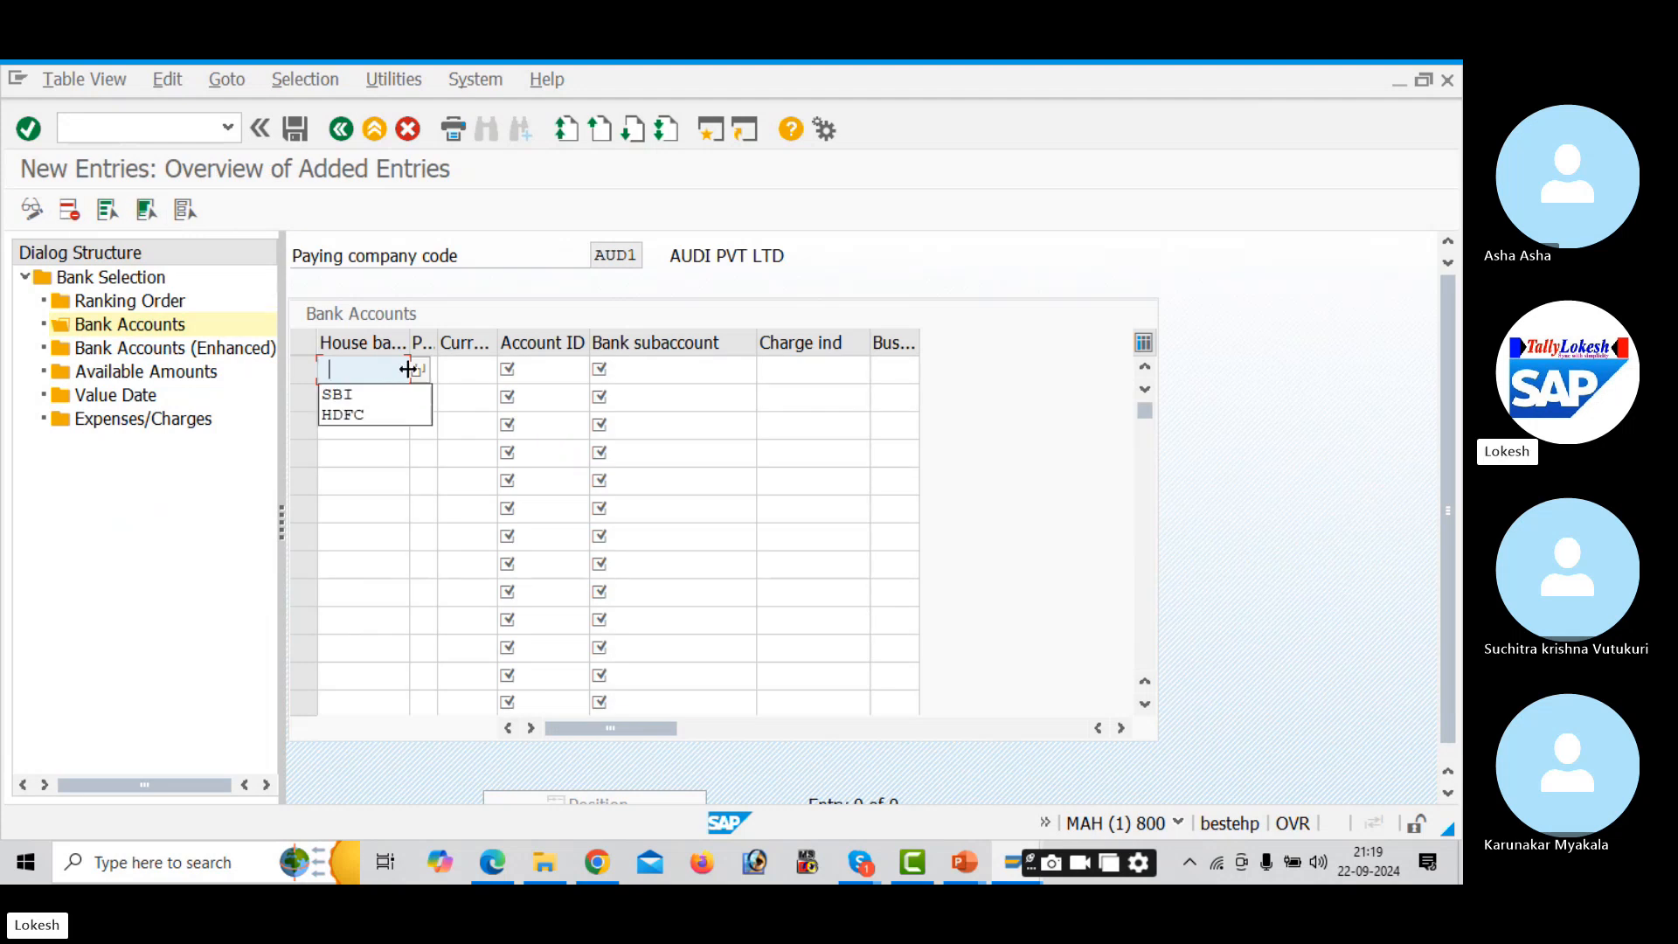
click(418, 370)
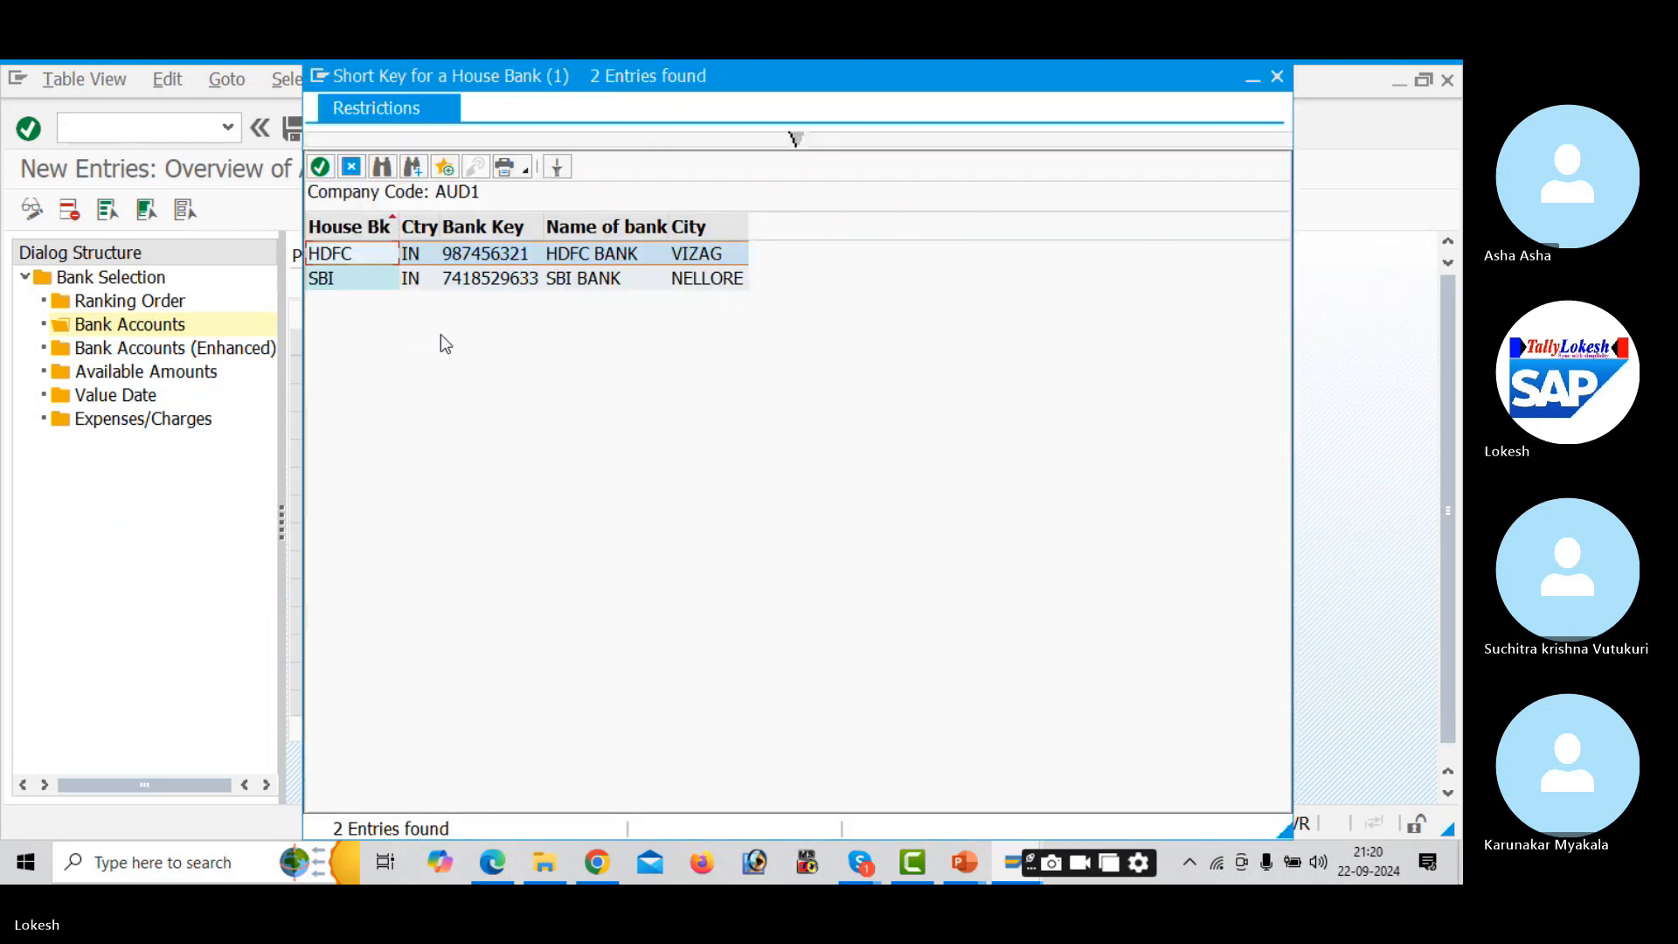
double_click(507, 277)
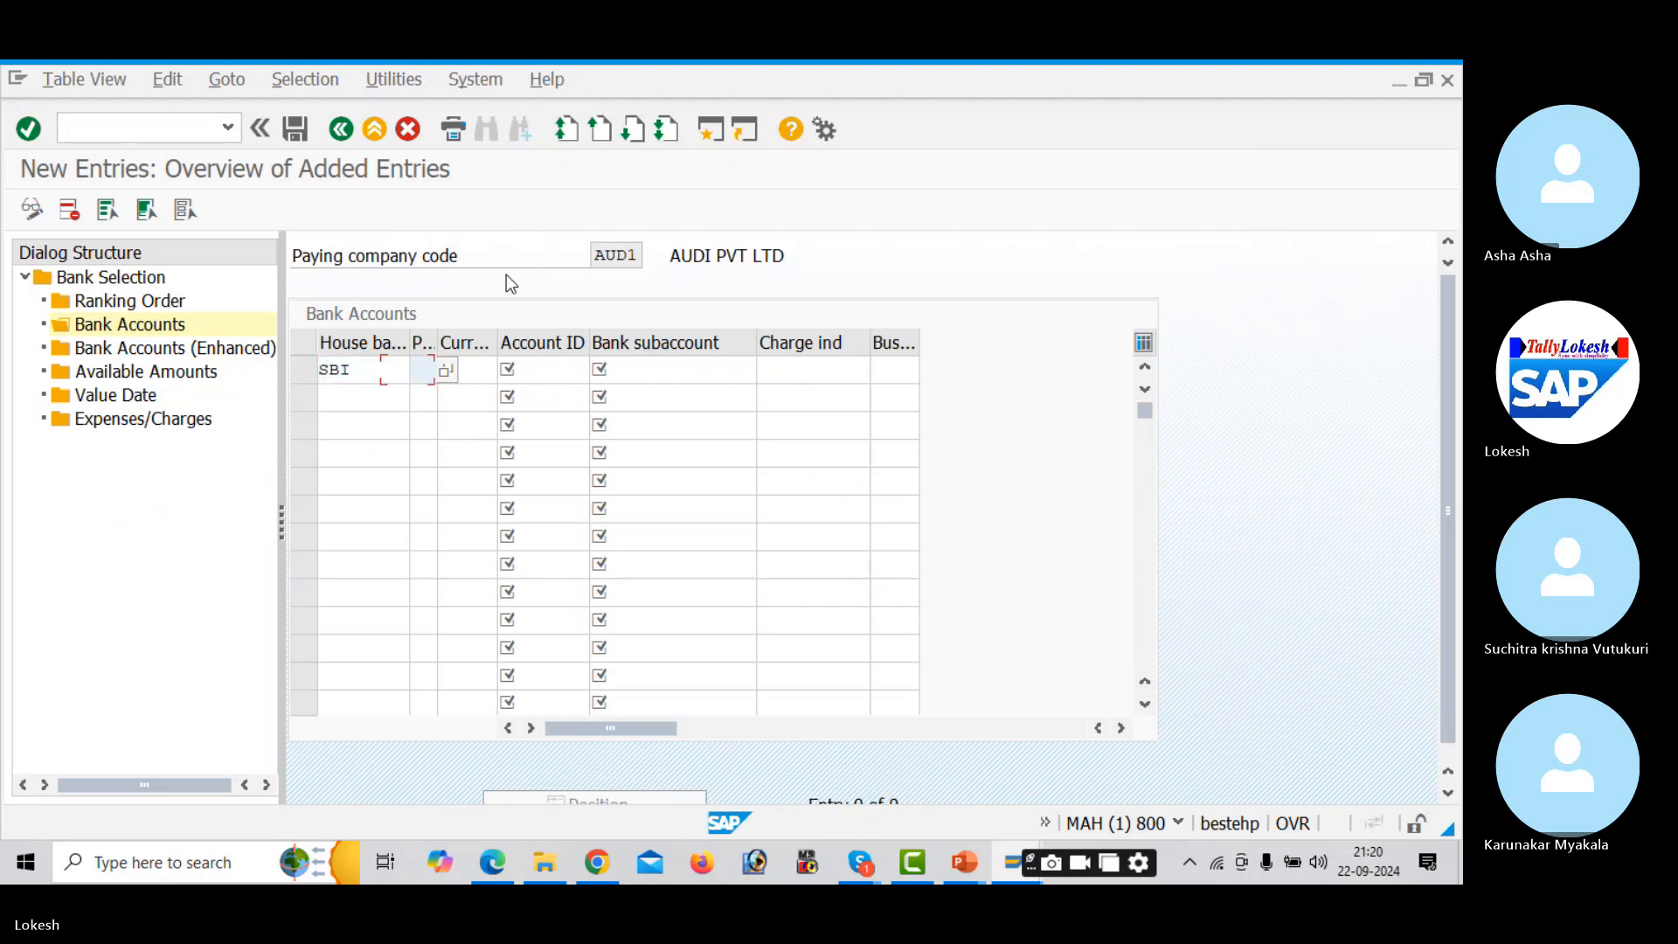
text(3)
key(Tab)
text(INR)
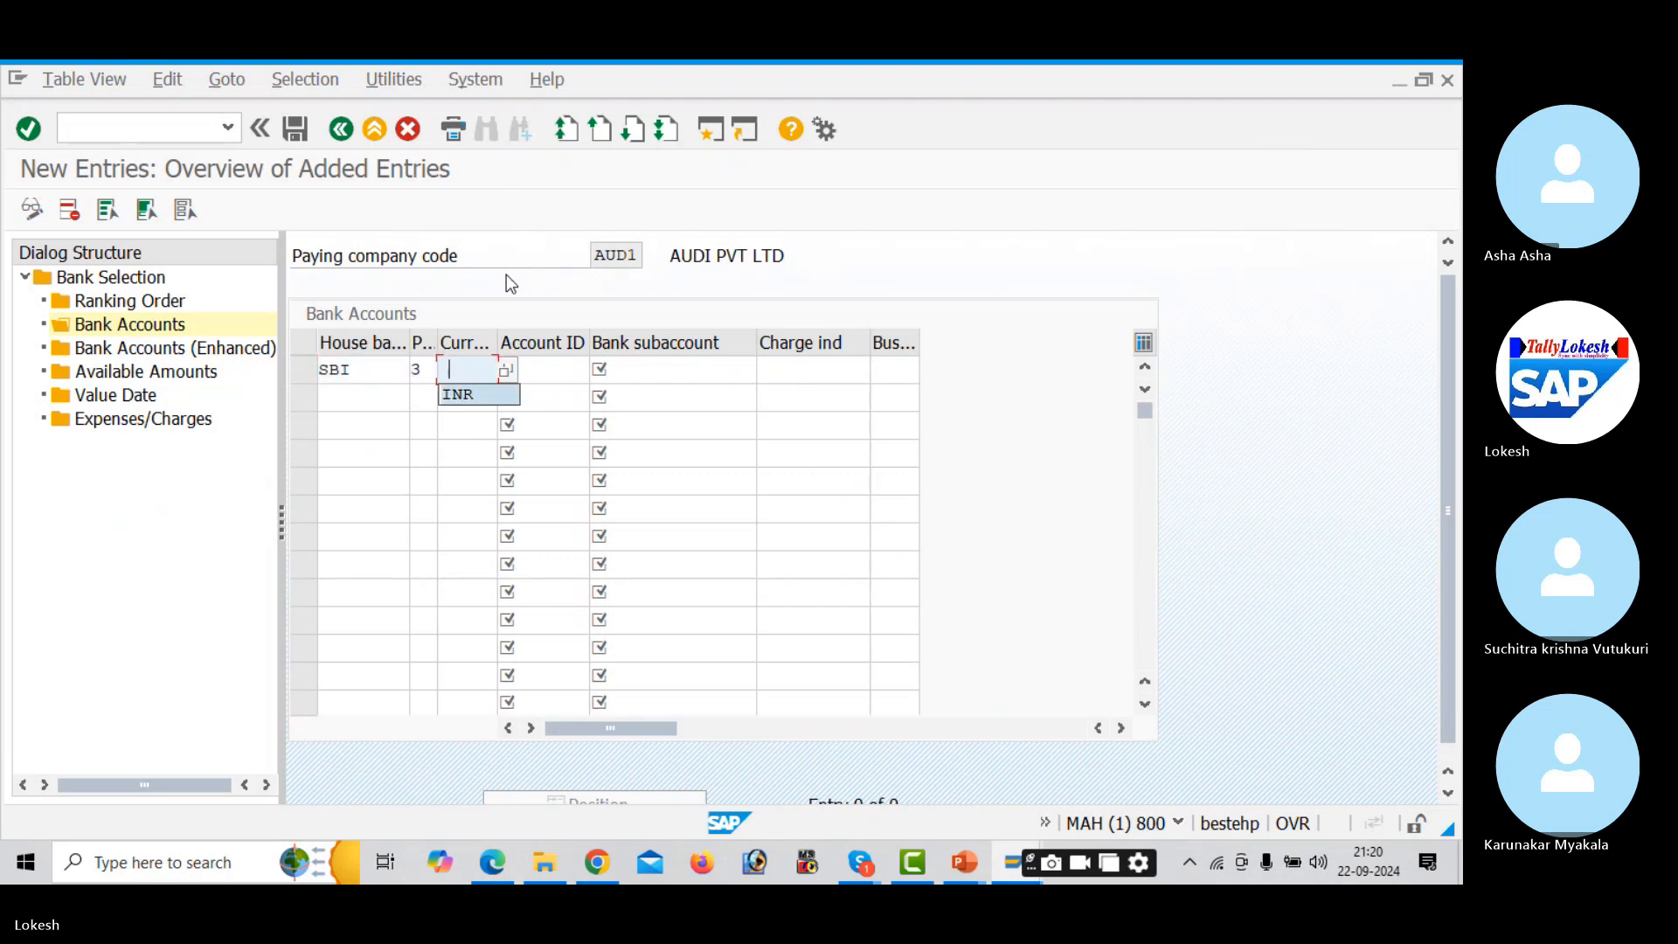
key(Tab)
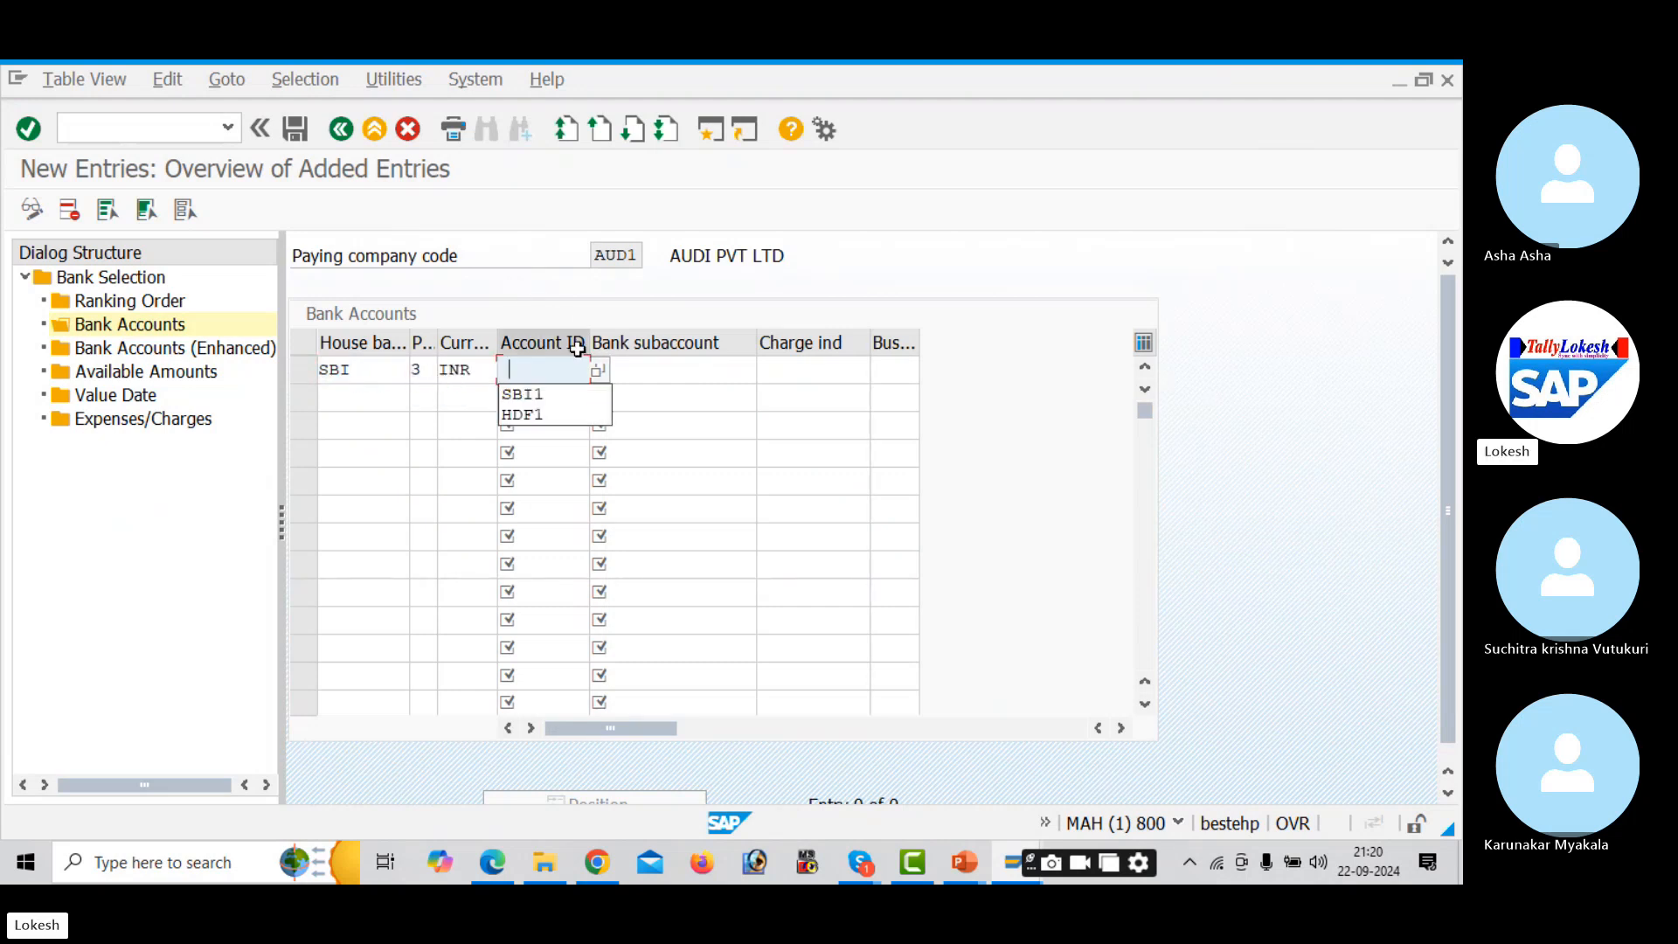
click(598, 374)
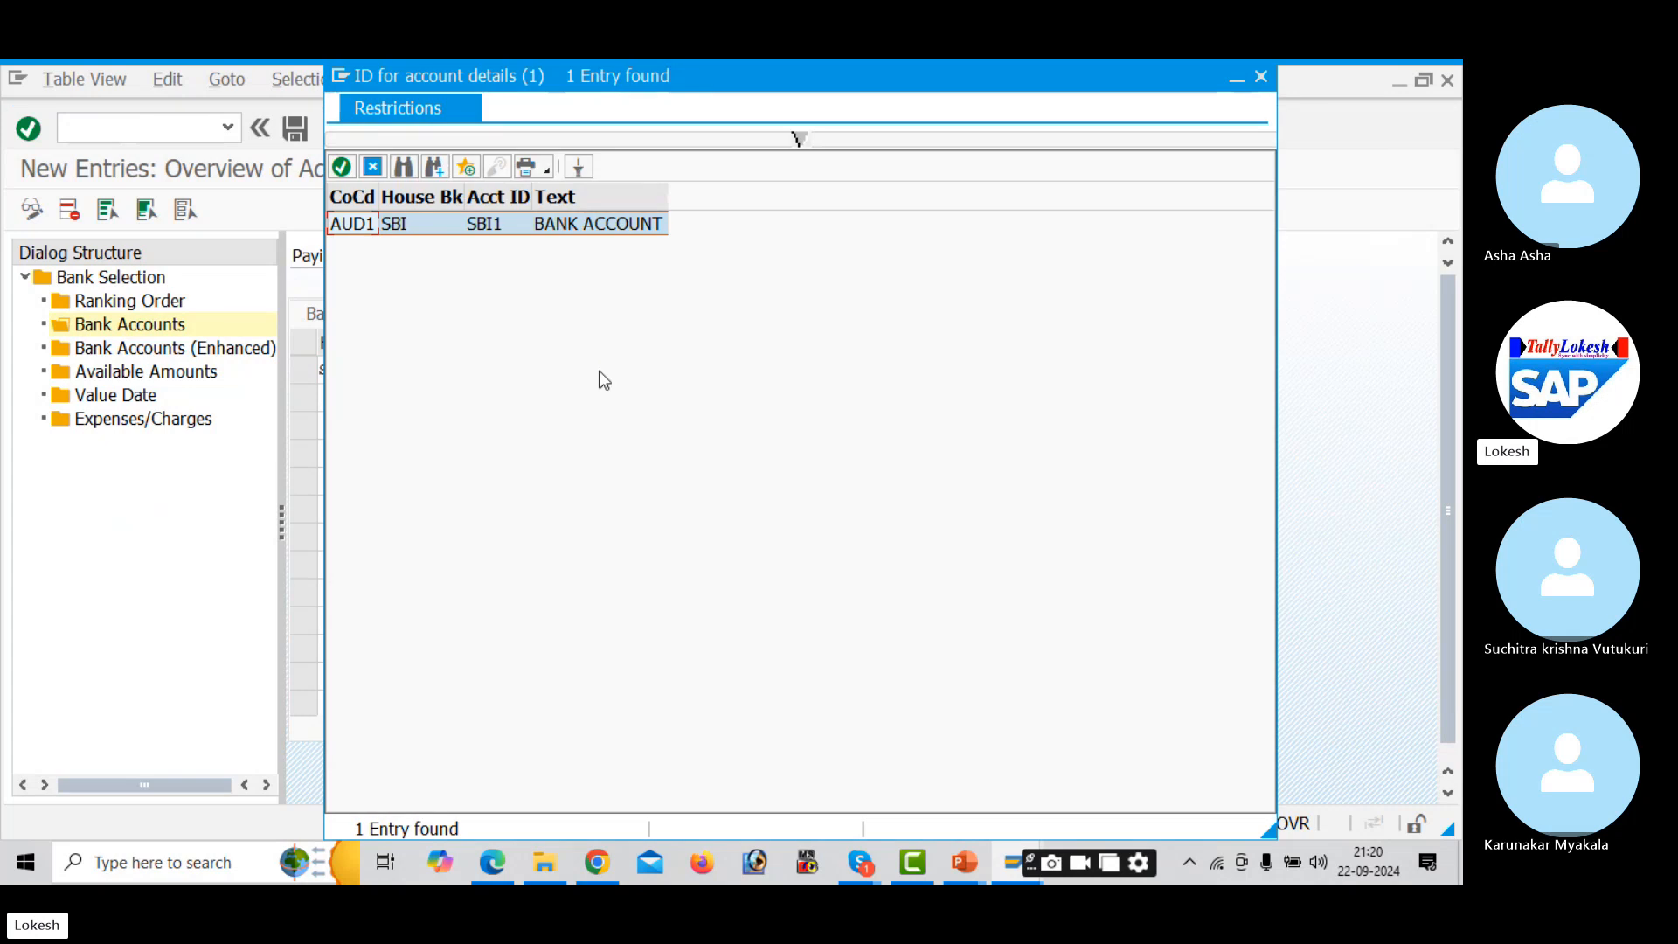
double_click(543, 226)
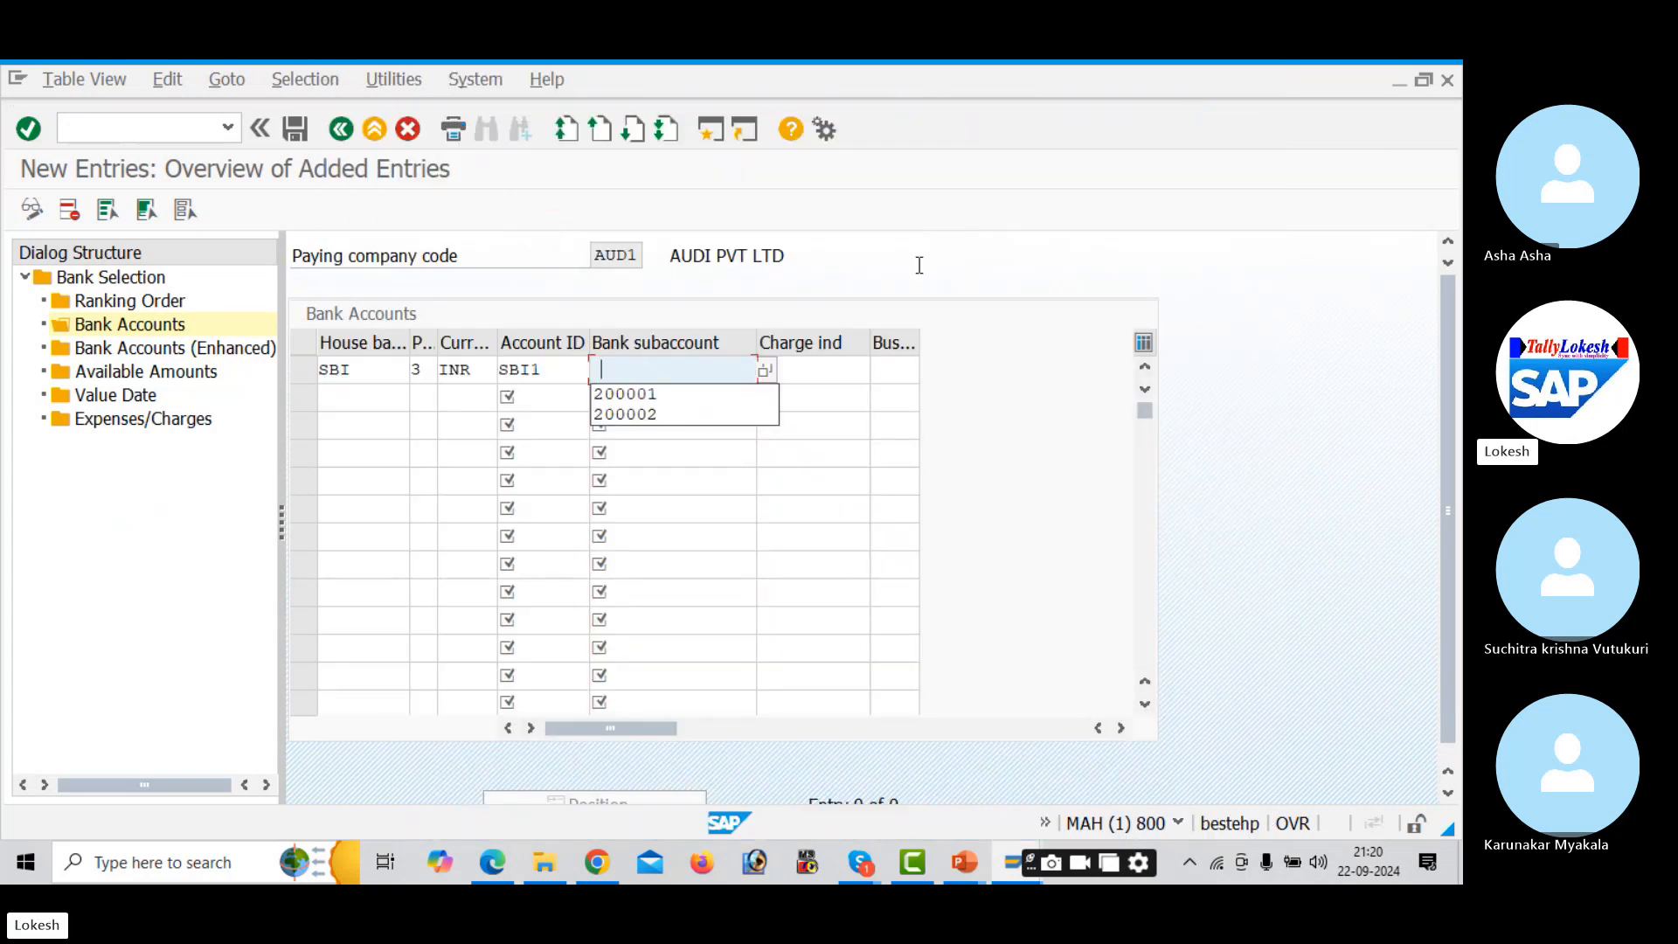
click(765, 370)
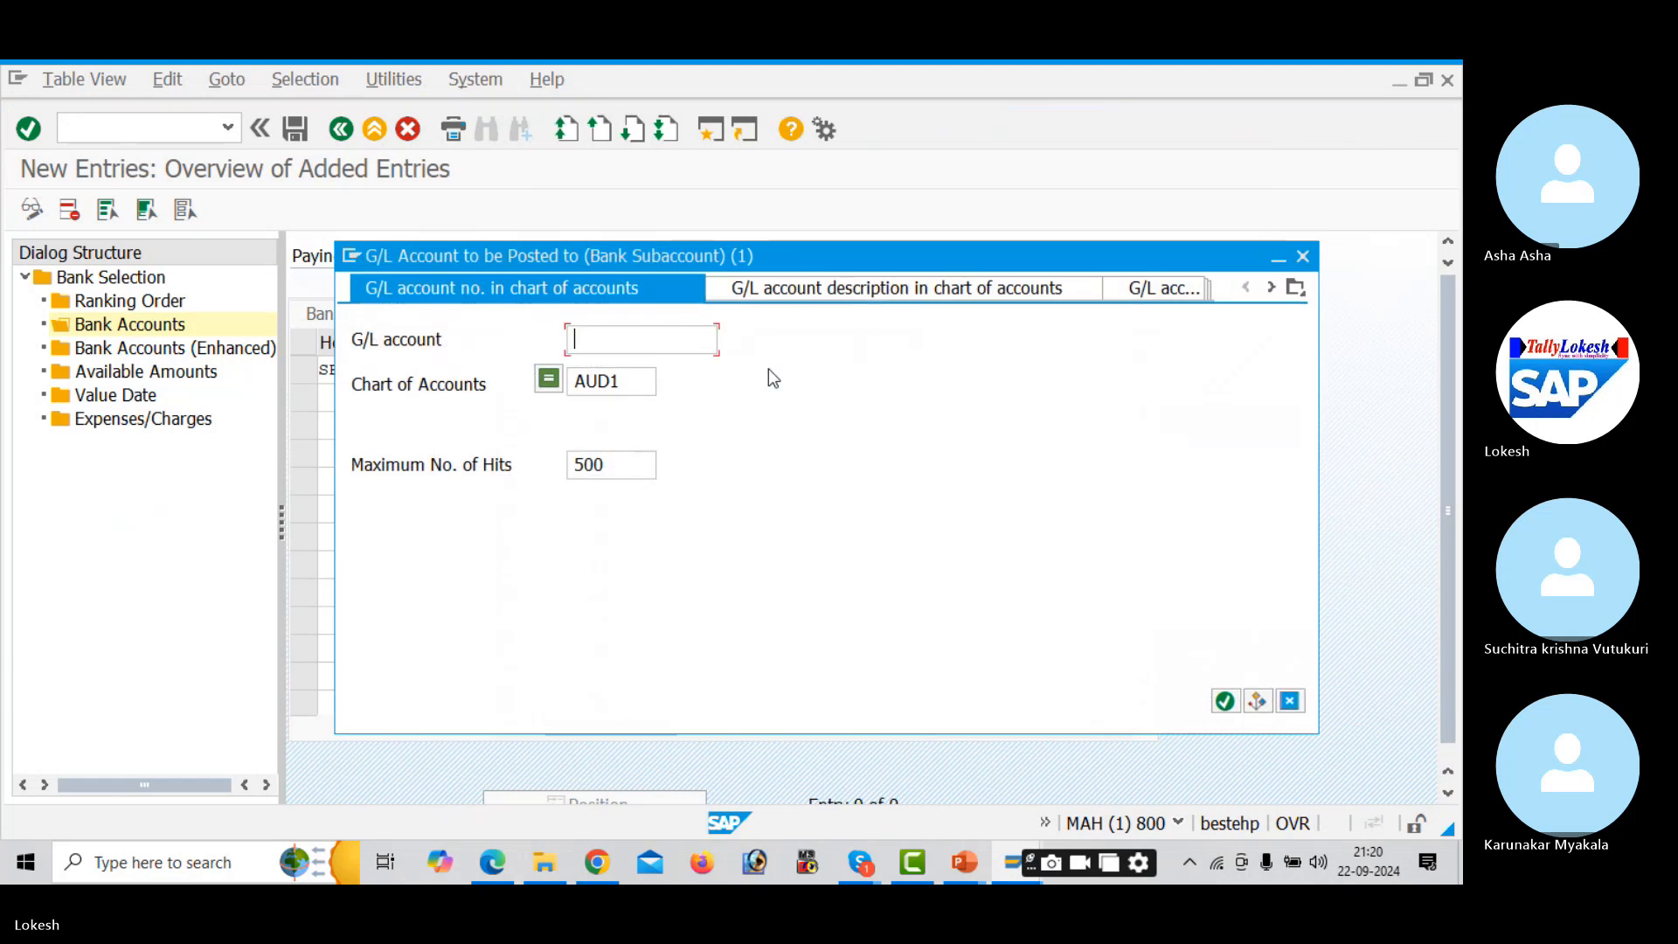
key(Return)
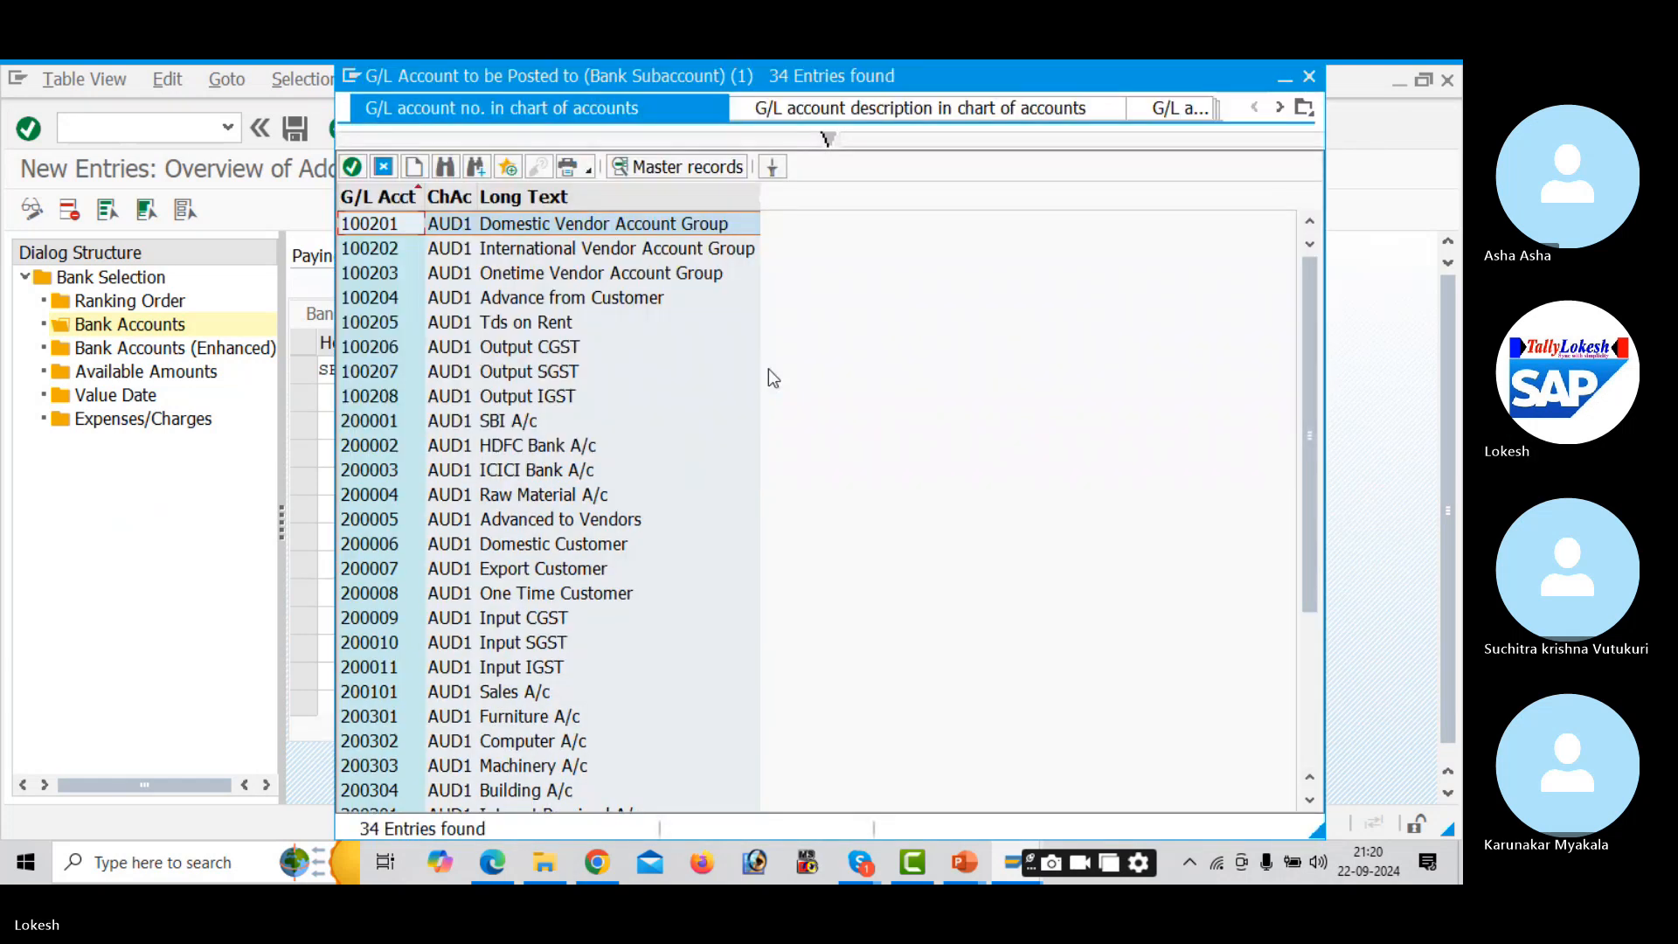
key(Down)
key(Down)
key(Down)
key(Down)
key(Down)
key(Down)
key(Down)
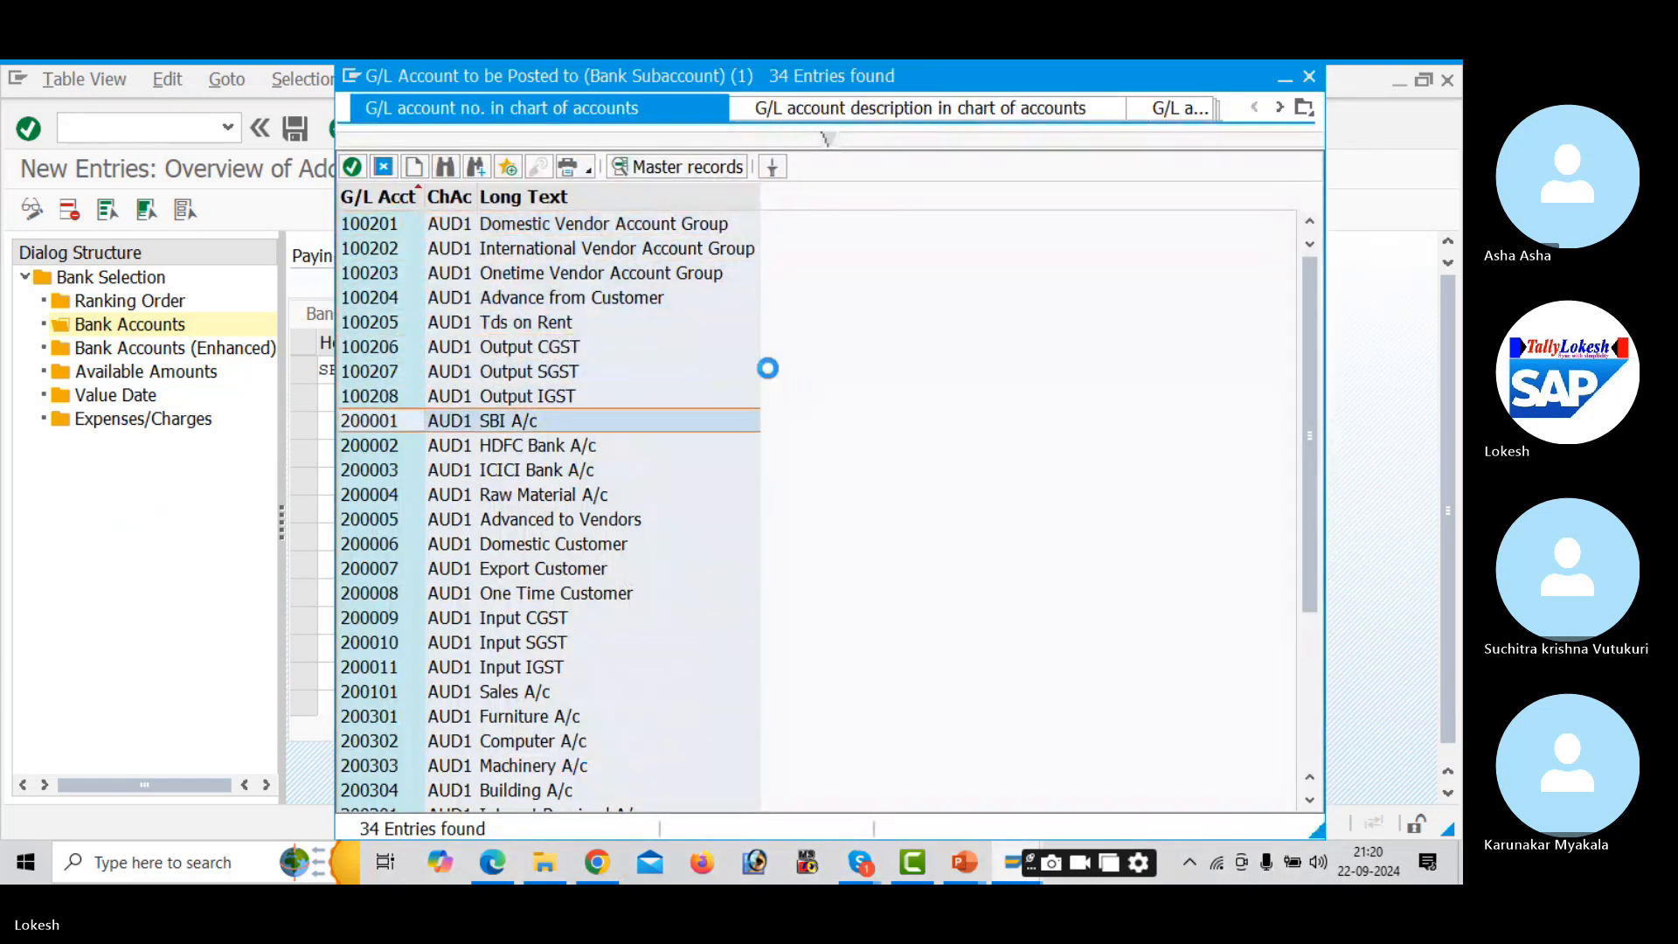
key(Return)
key(Tab)
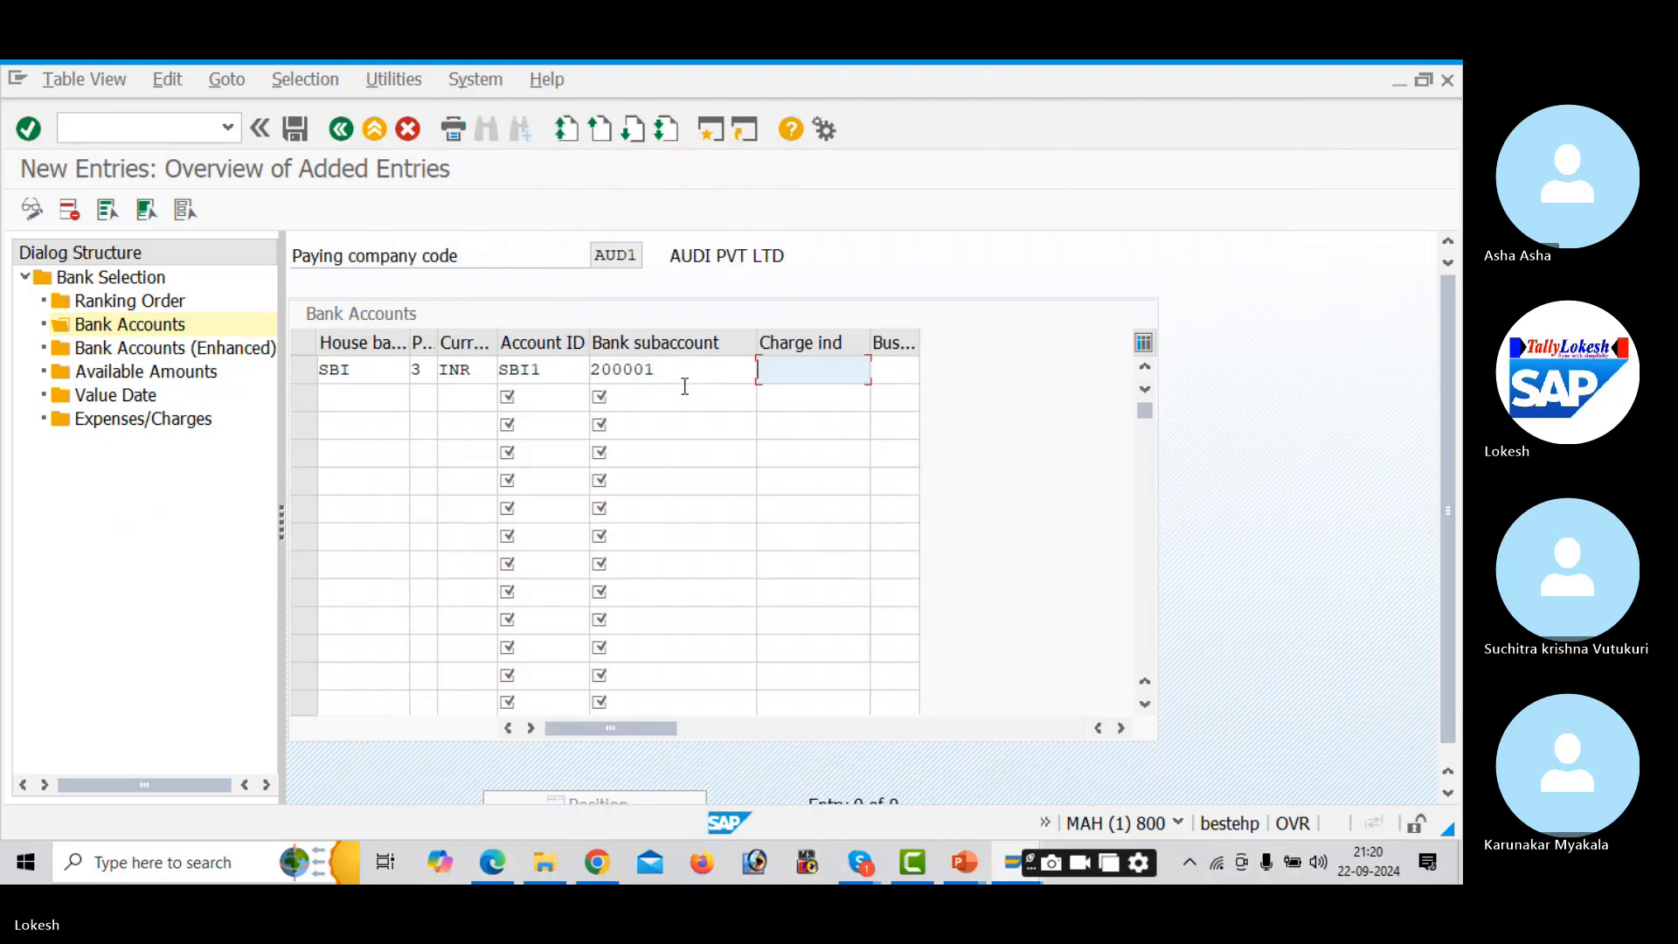
- Add the HDFC row with method 3, INR, account ID HDF1, subaccount 200002, and save
click(370, 401)
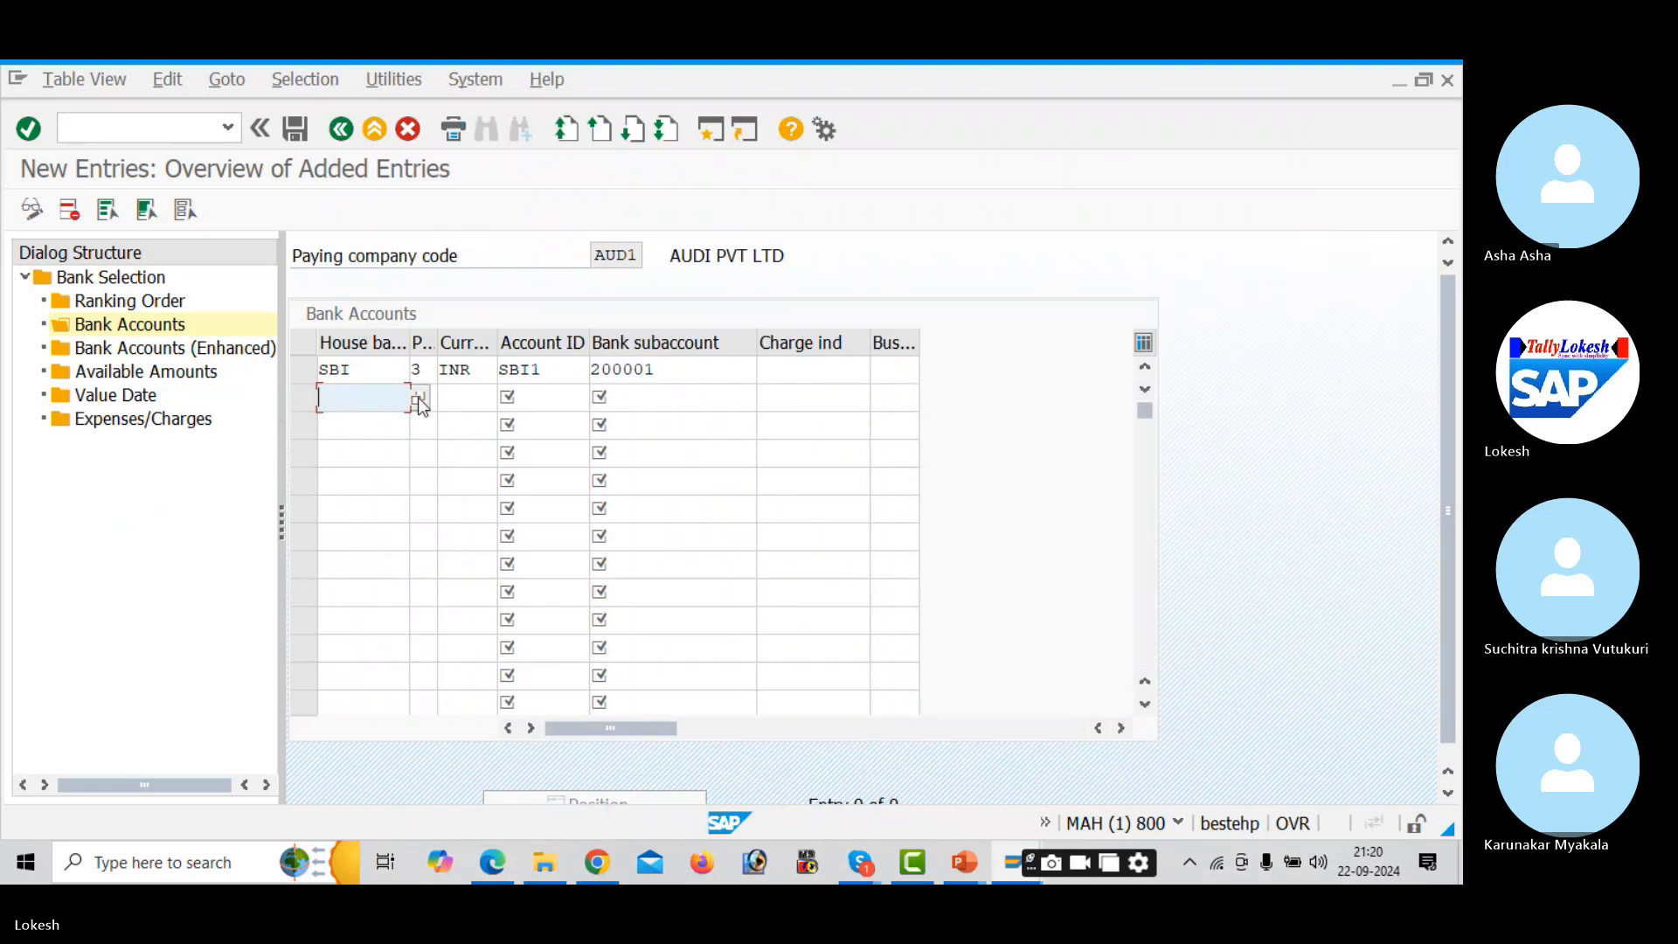
click(420, 400)
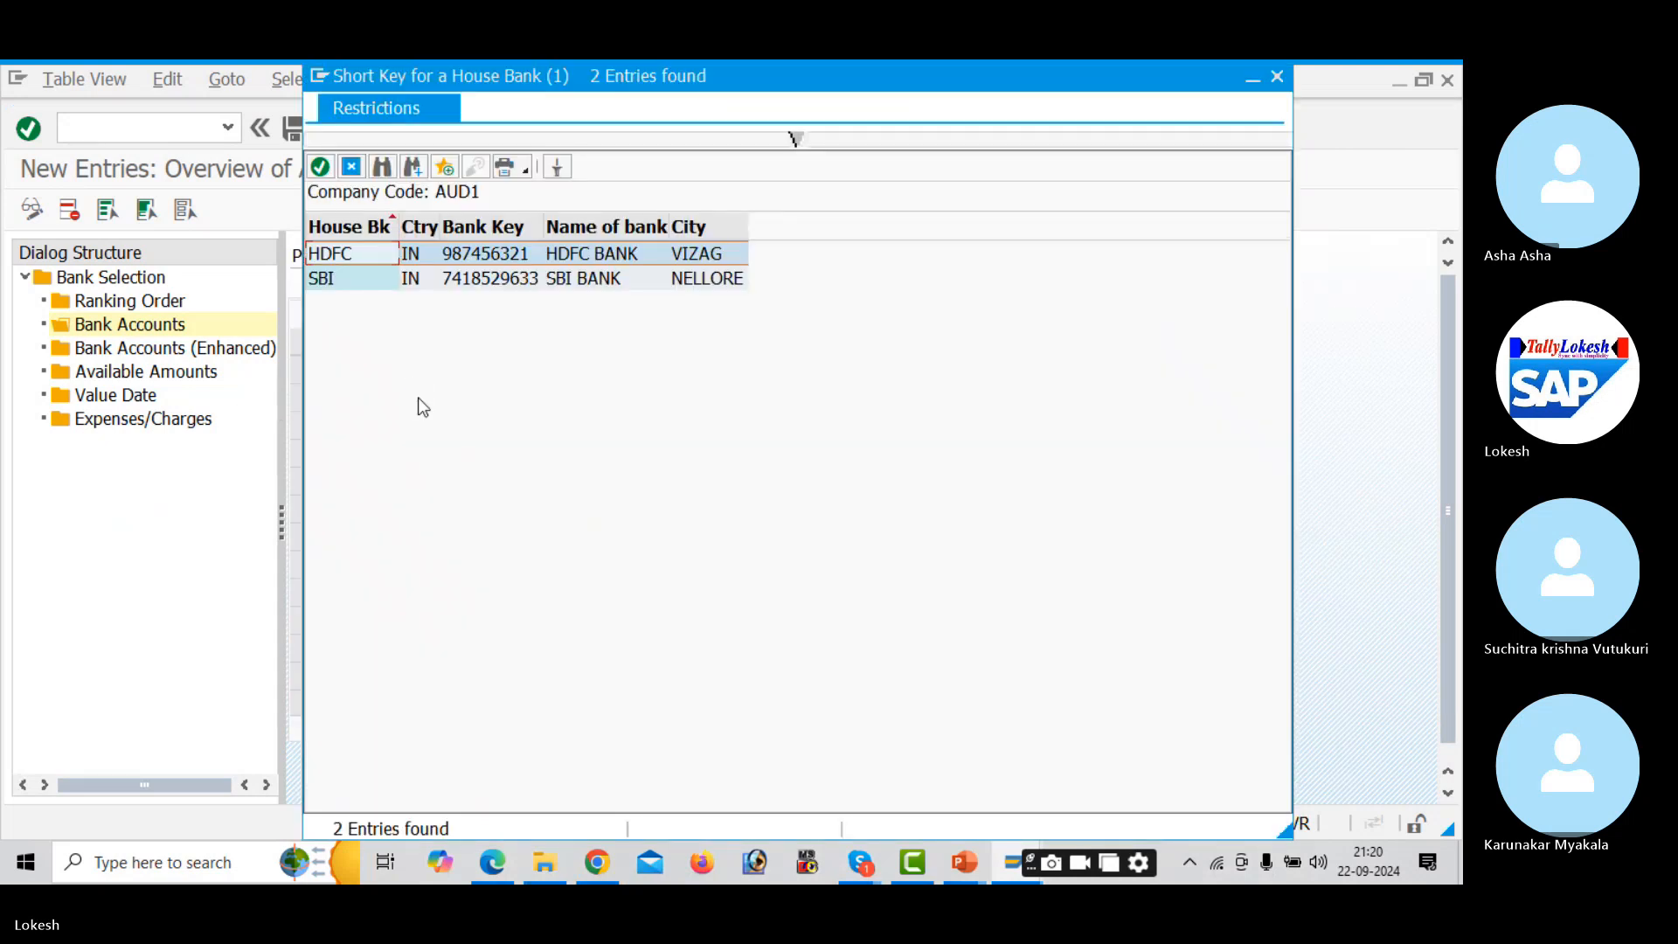
key(Return)
click(421, 397)
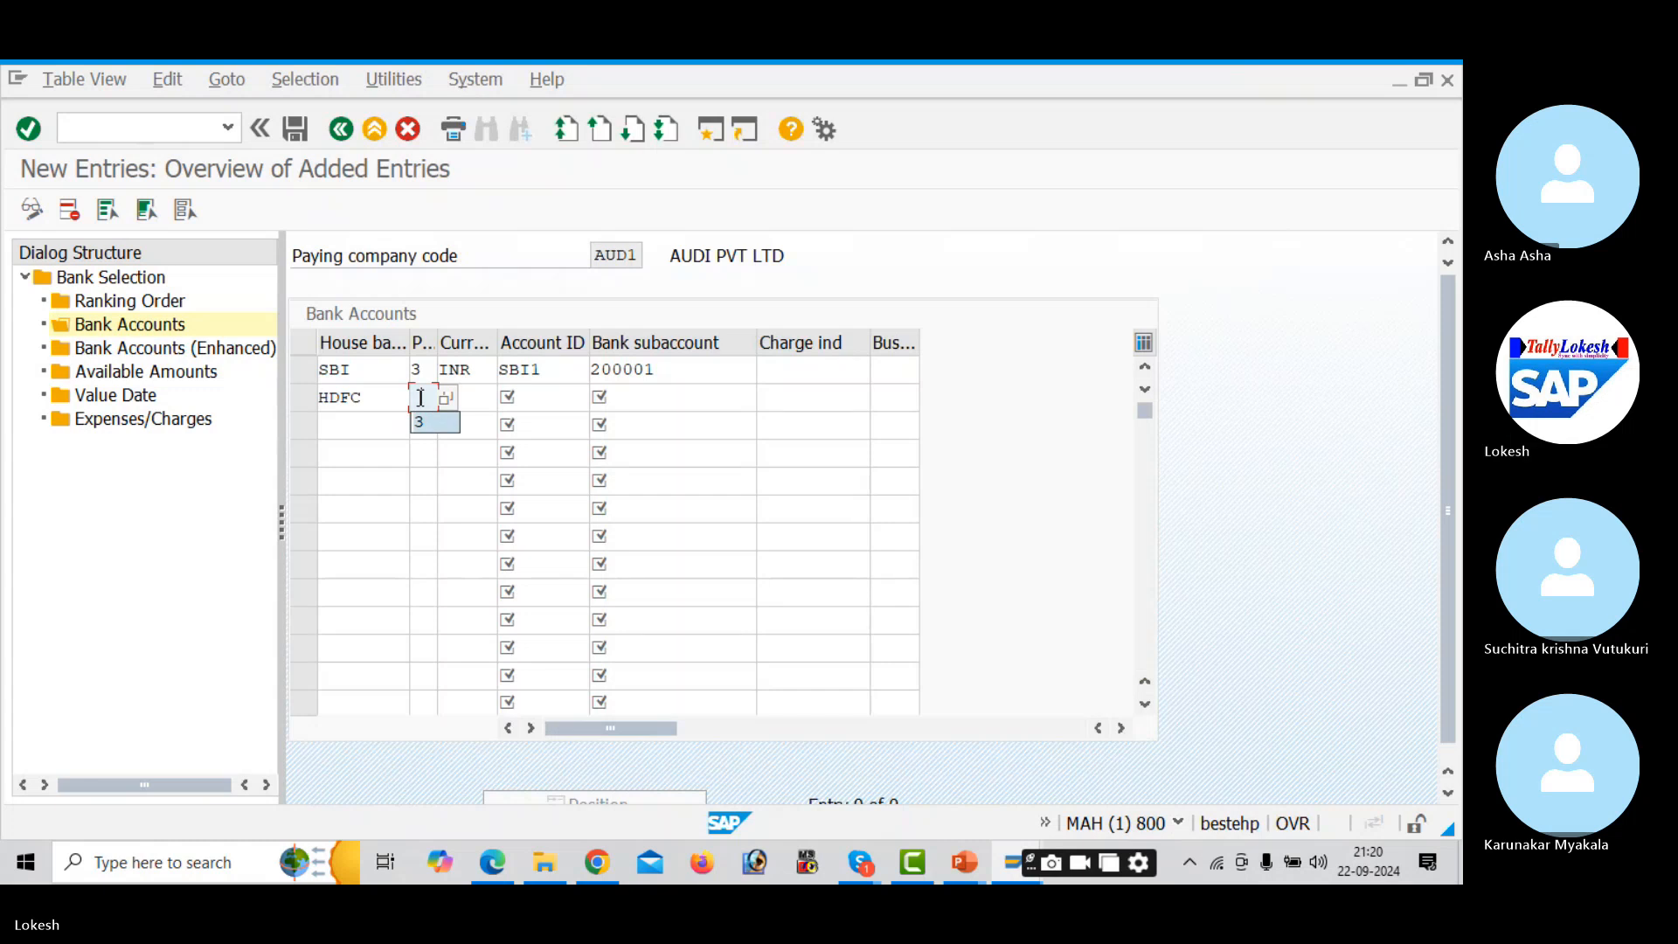
text(3)
key(Tab)
text(INR)
key(Tab)
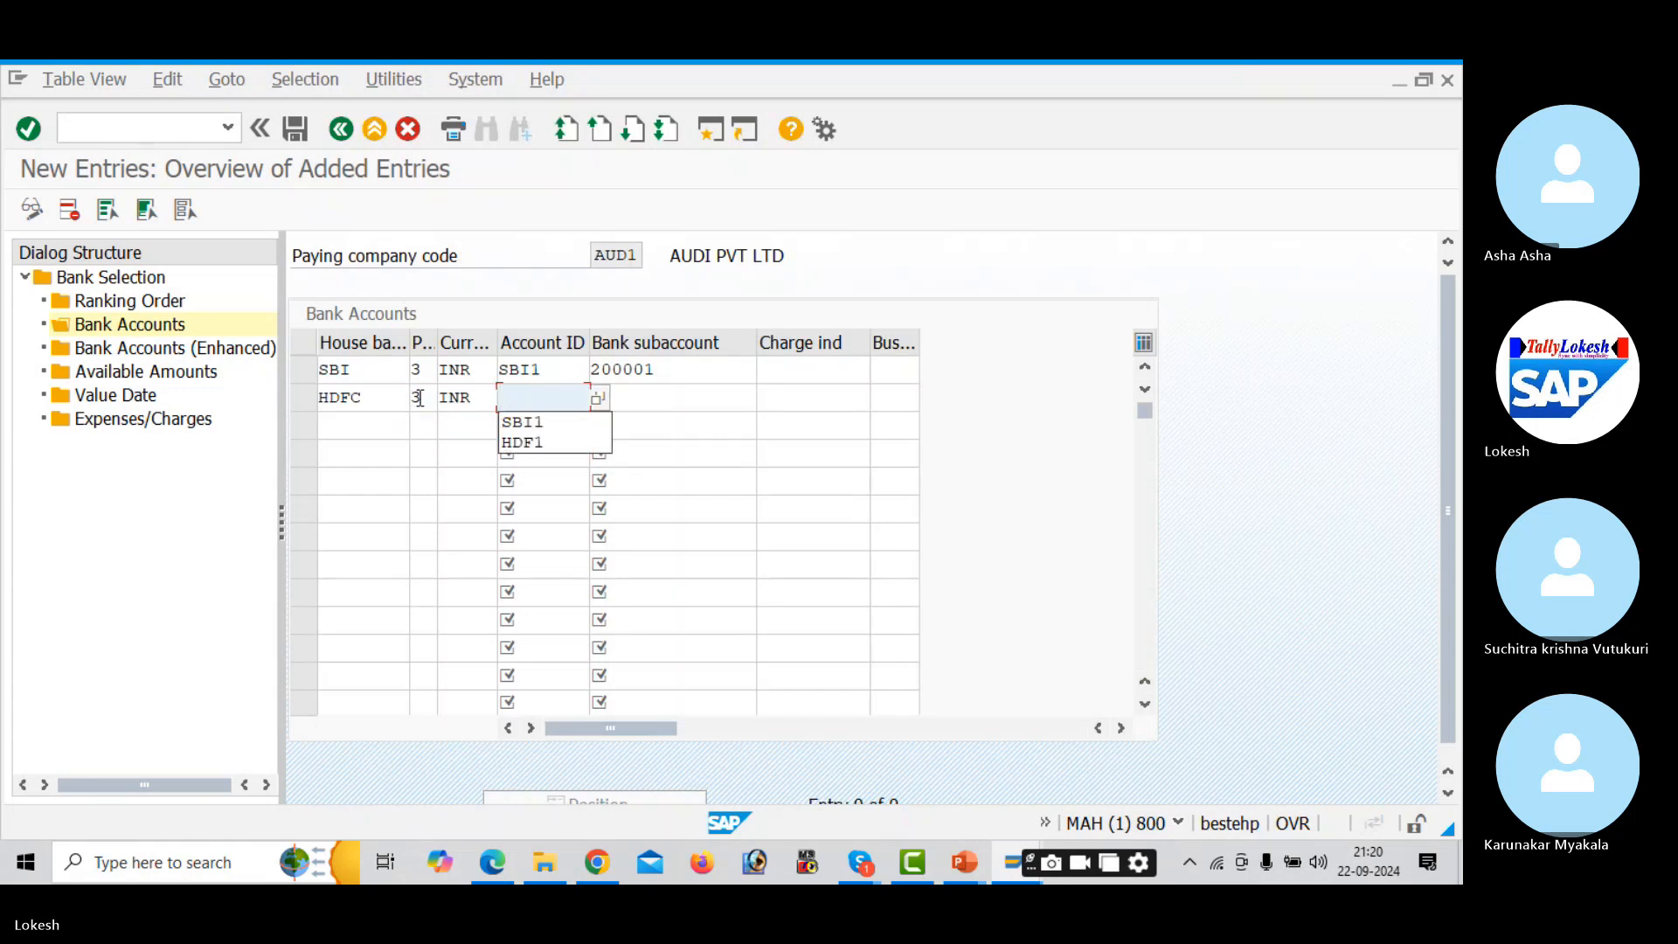
click(600, 401)
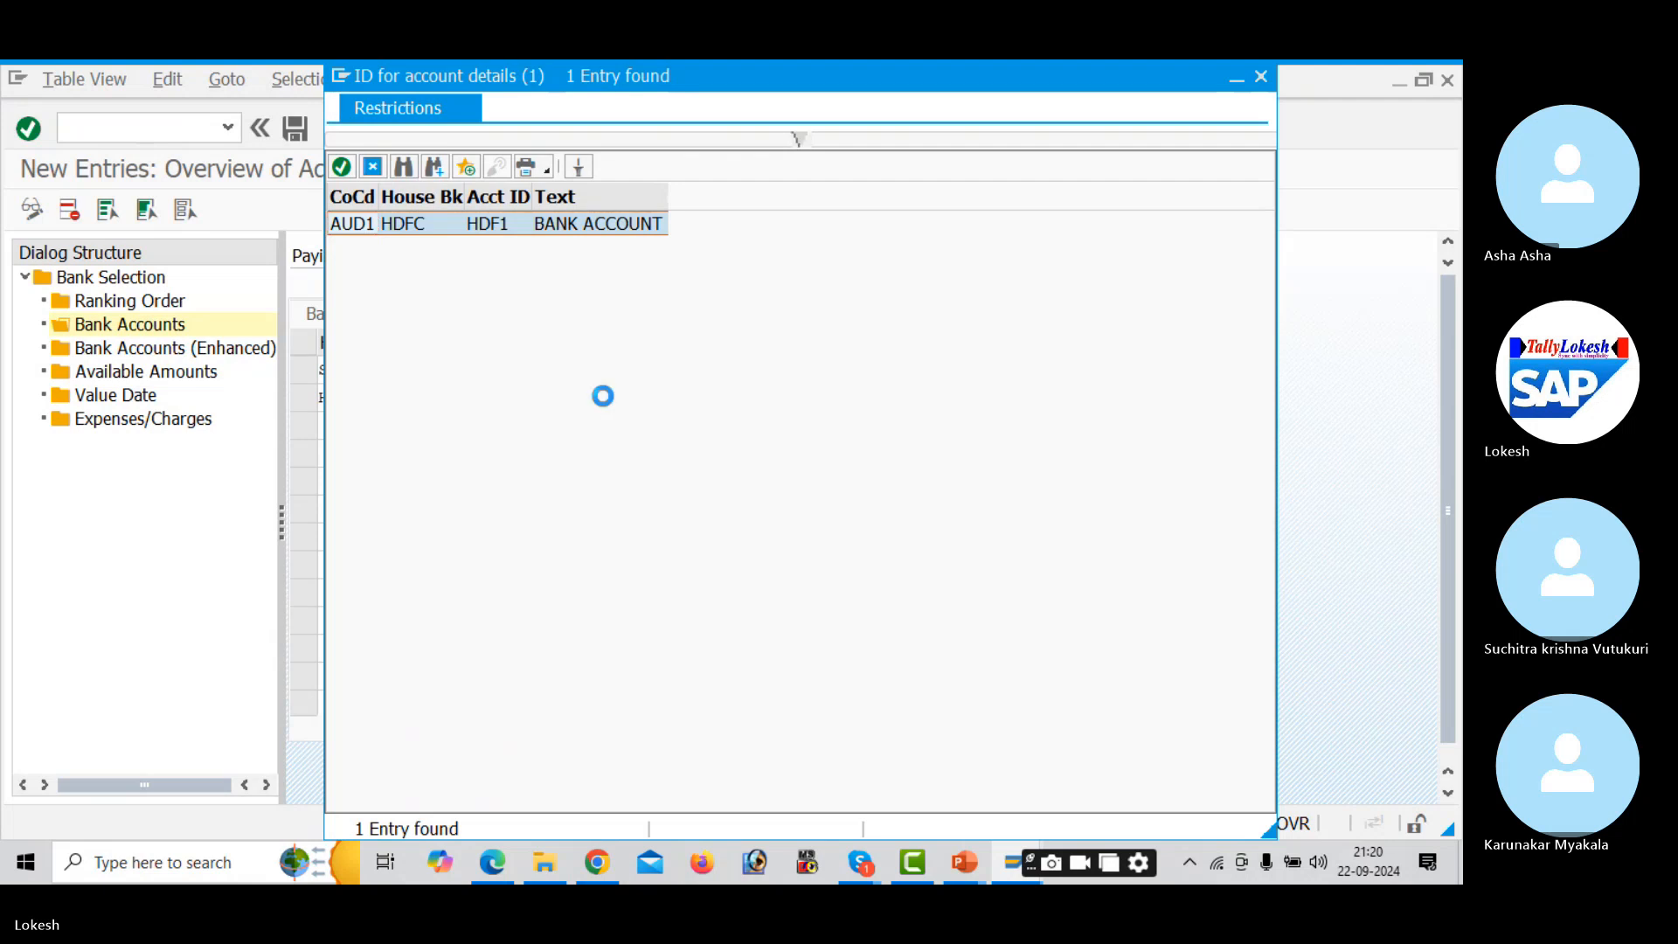
click(604, 397)
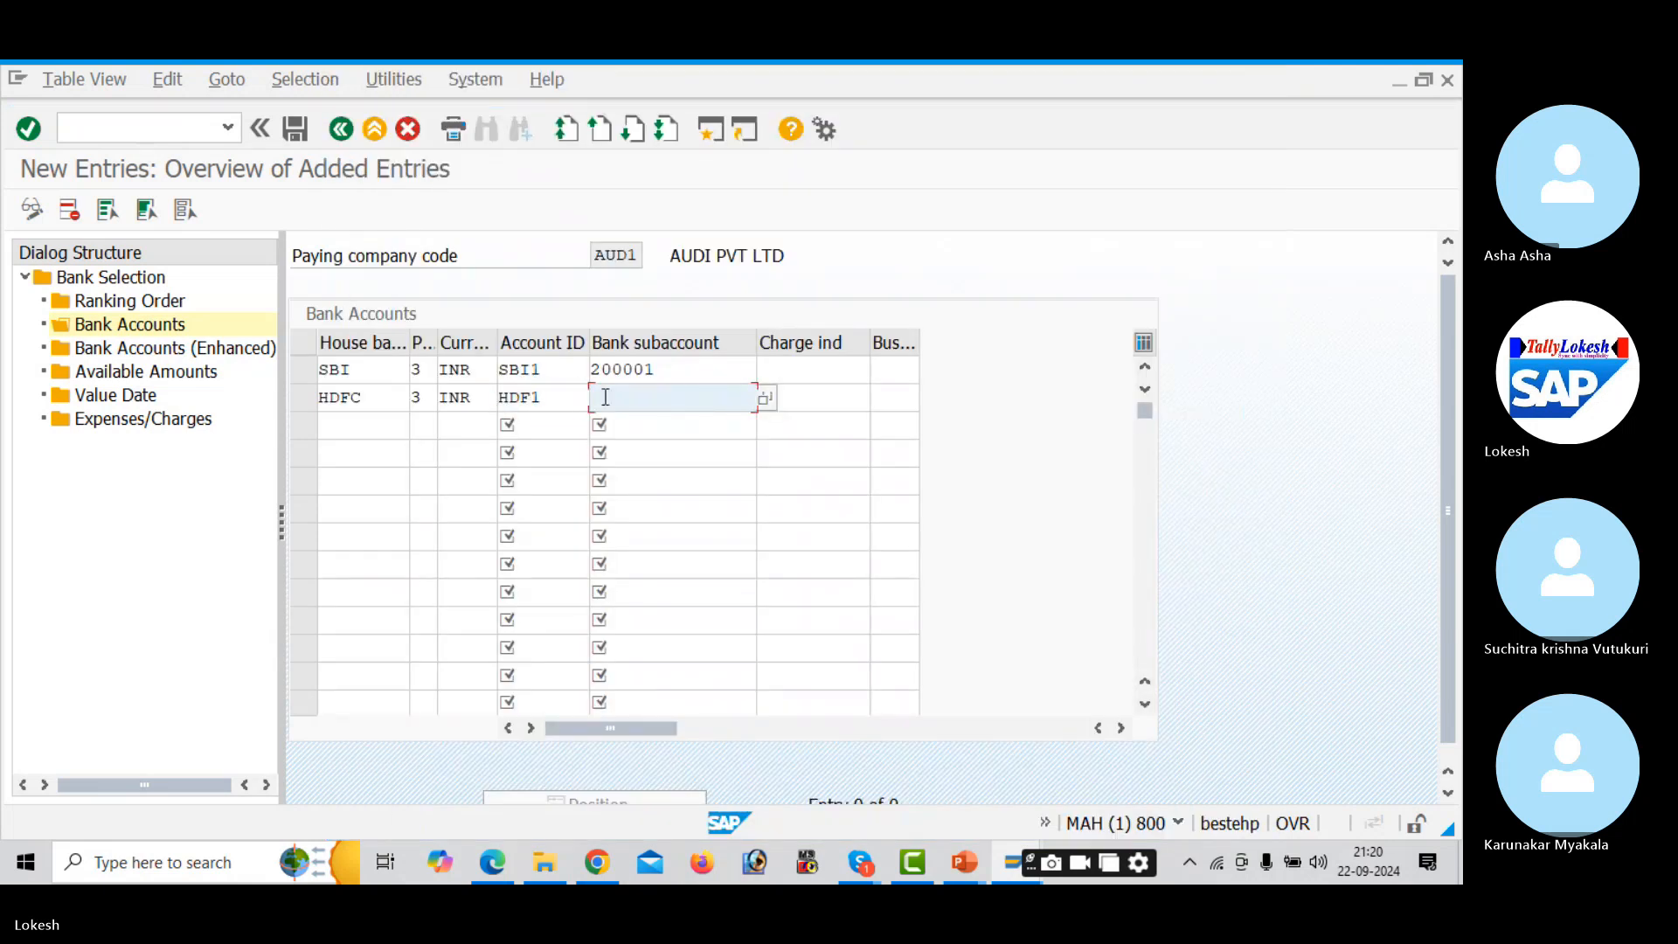
click(765, 400)
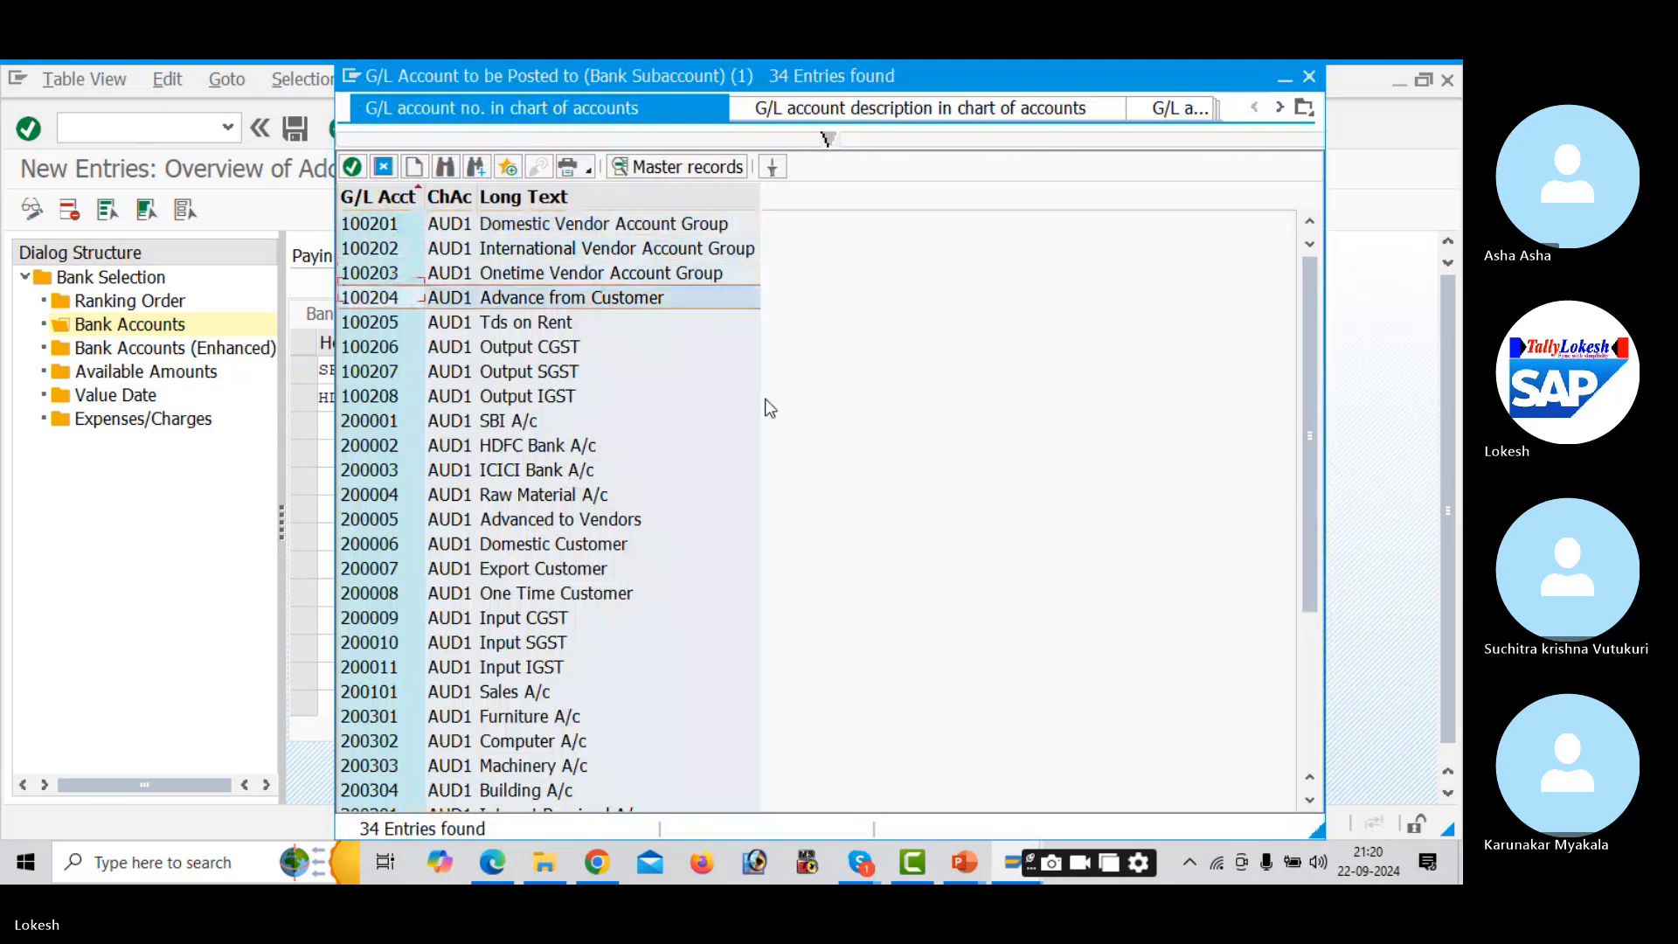
key(Down)
key(Down)
key(Down)
key(Return)
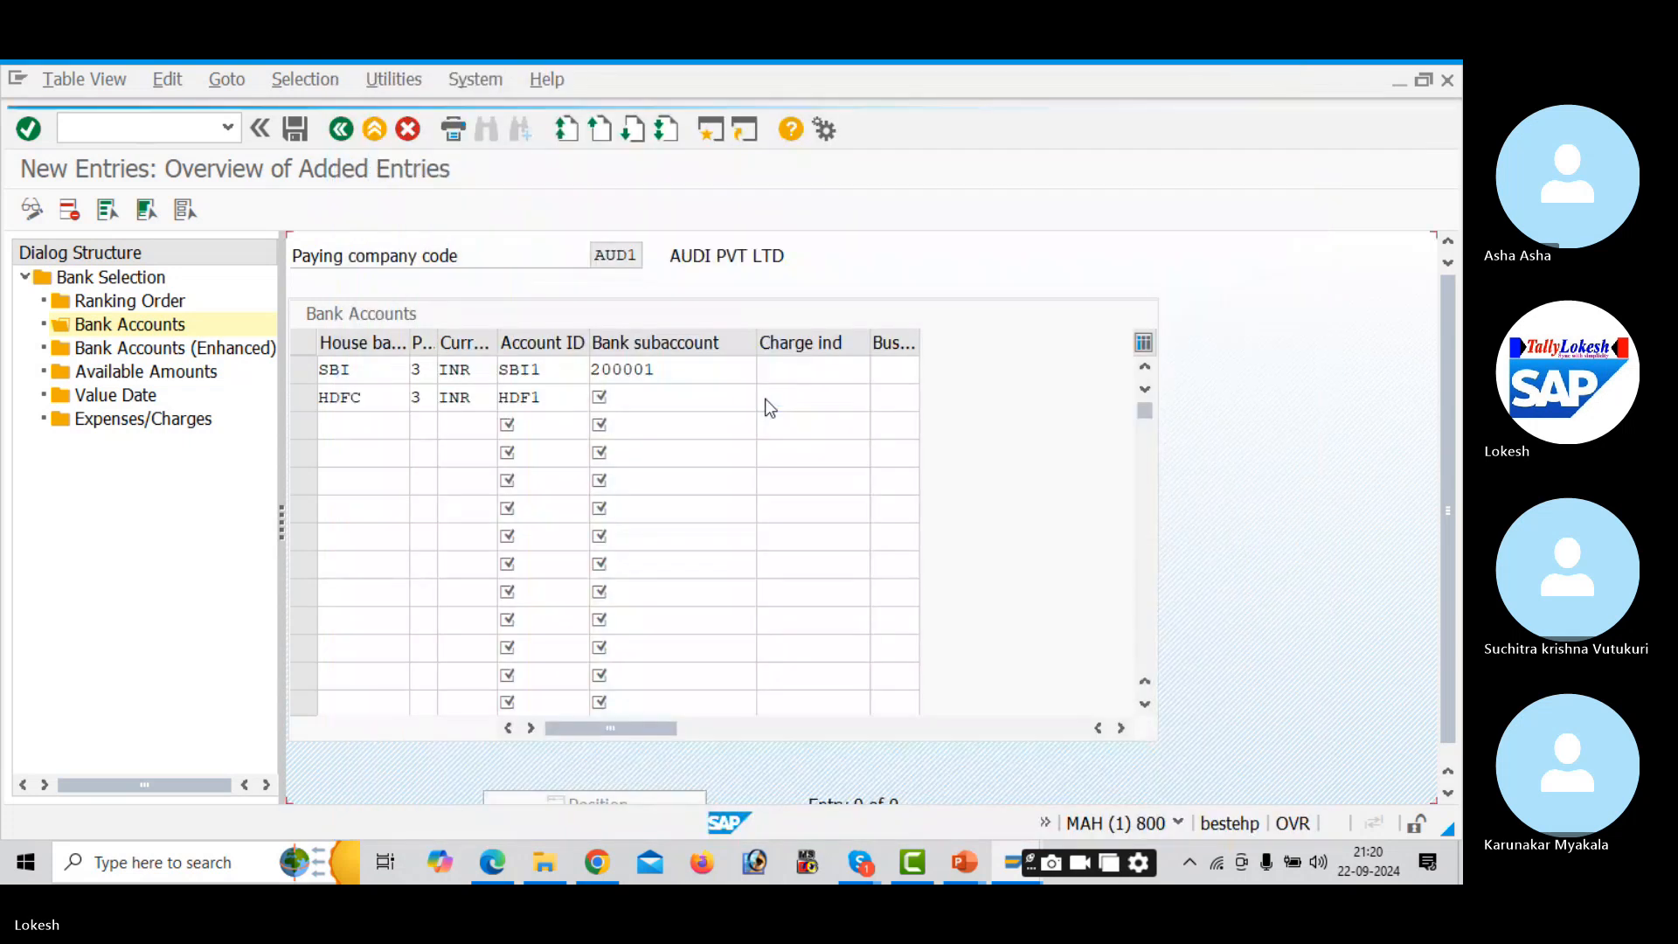
click(297, 131)
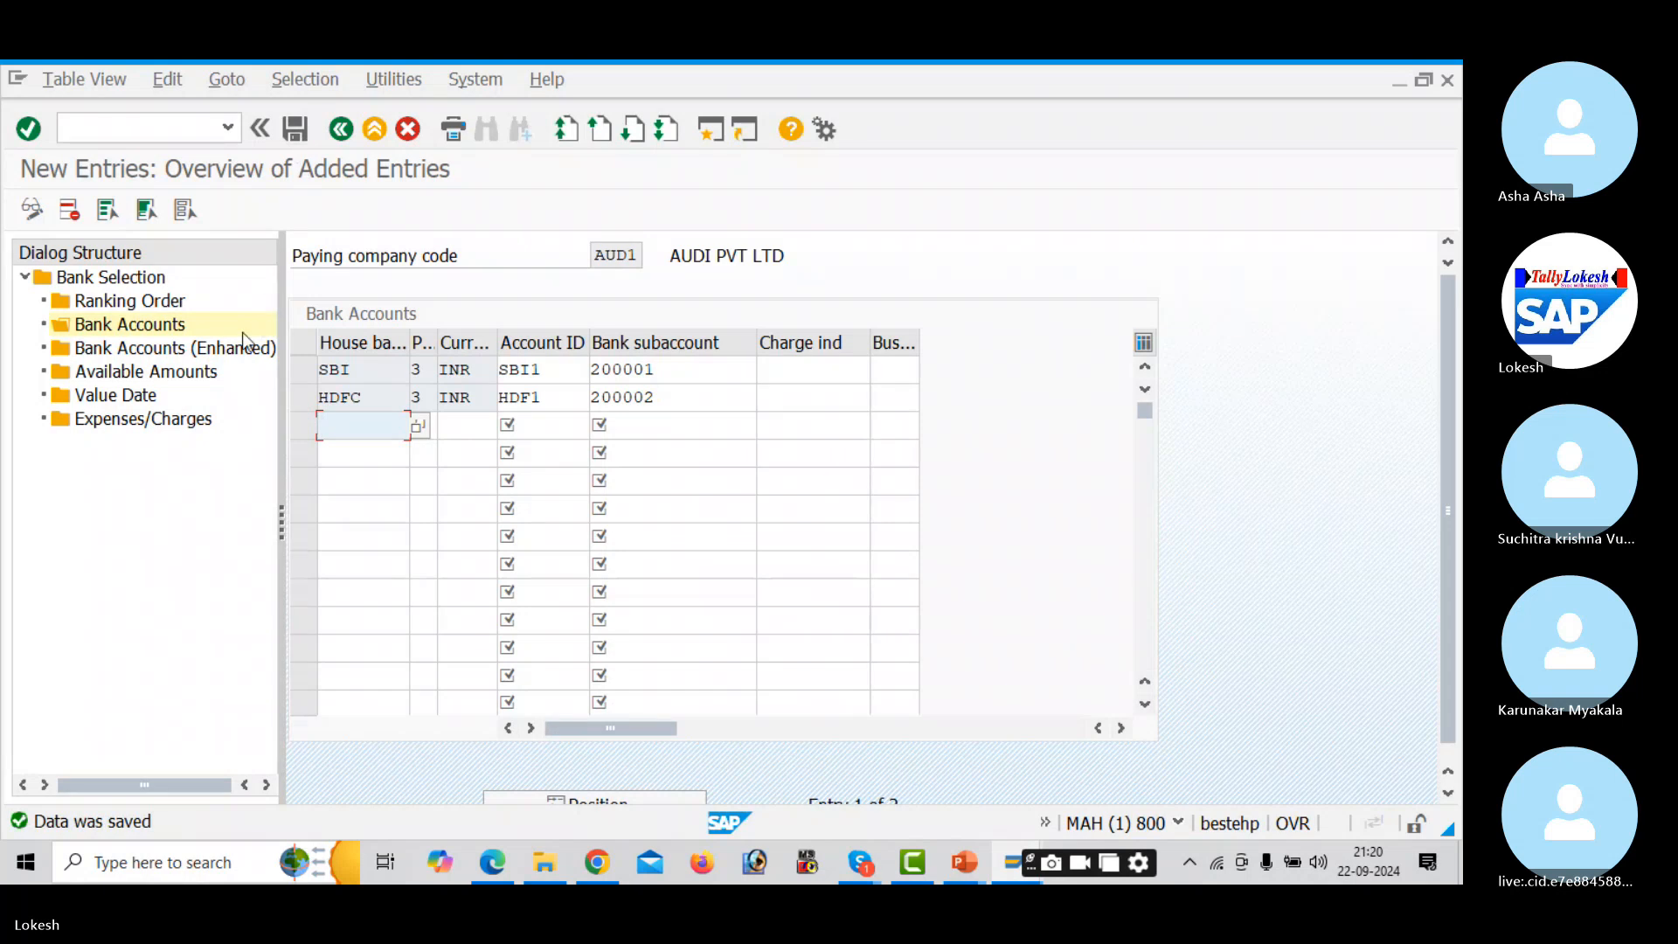
- Add an SBI/SBI1 available amount row: 999 days, INR, 999999999 outgoing and scheduled incoming
double_click(207, 372)
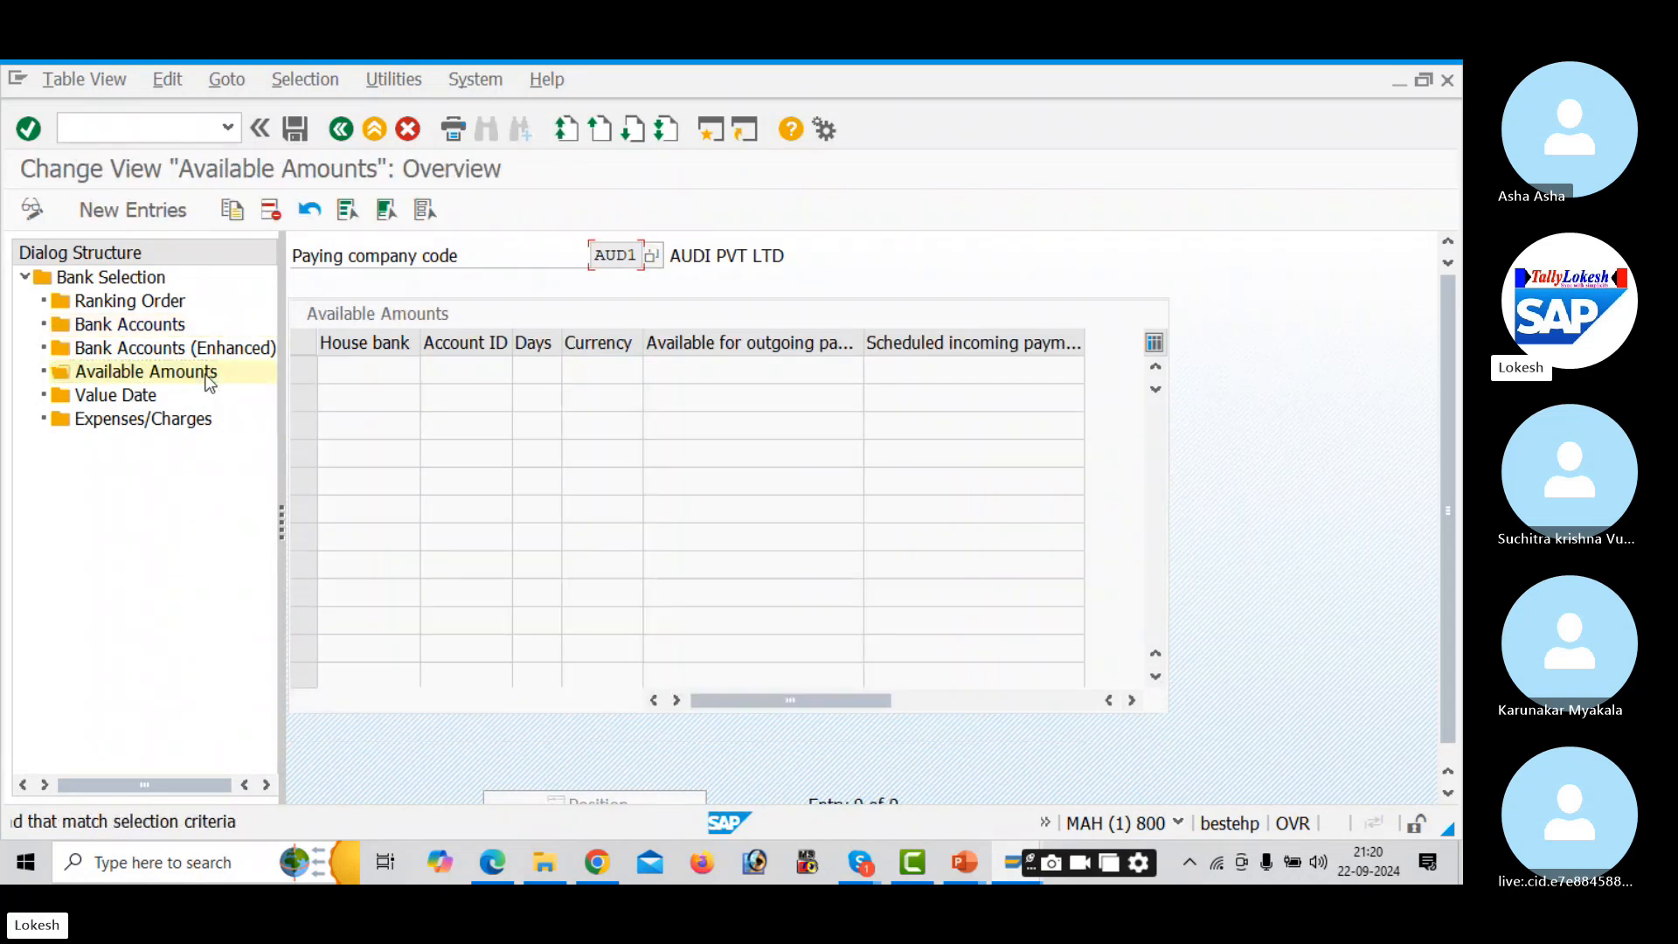
click(155, 215)
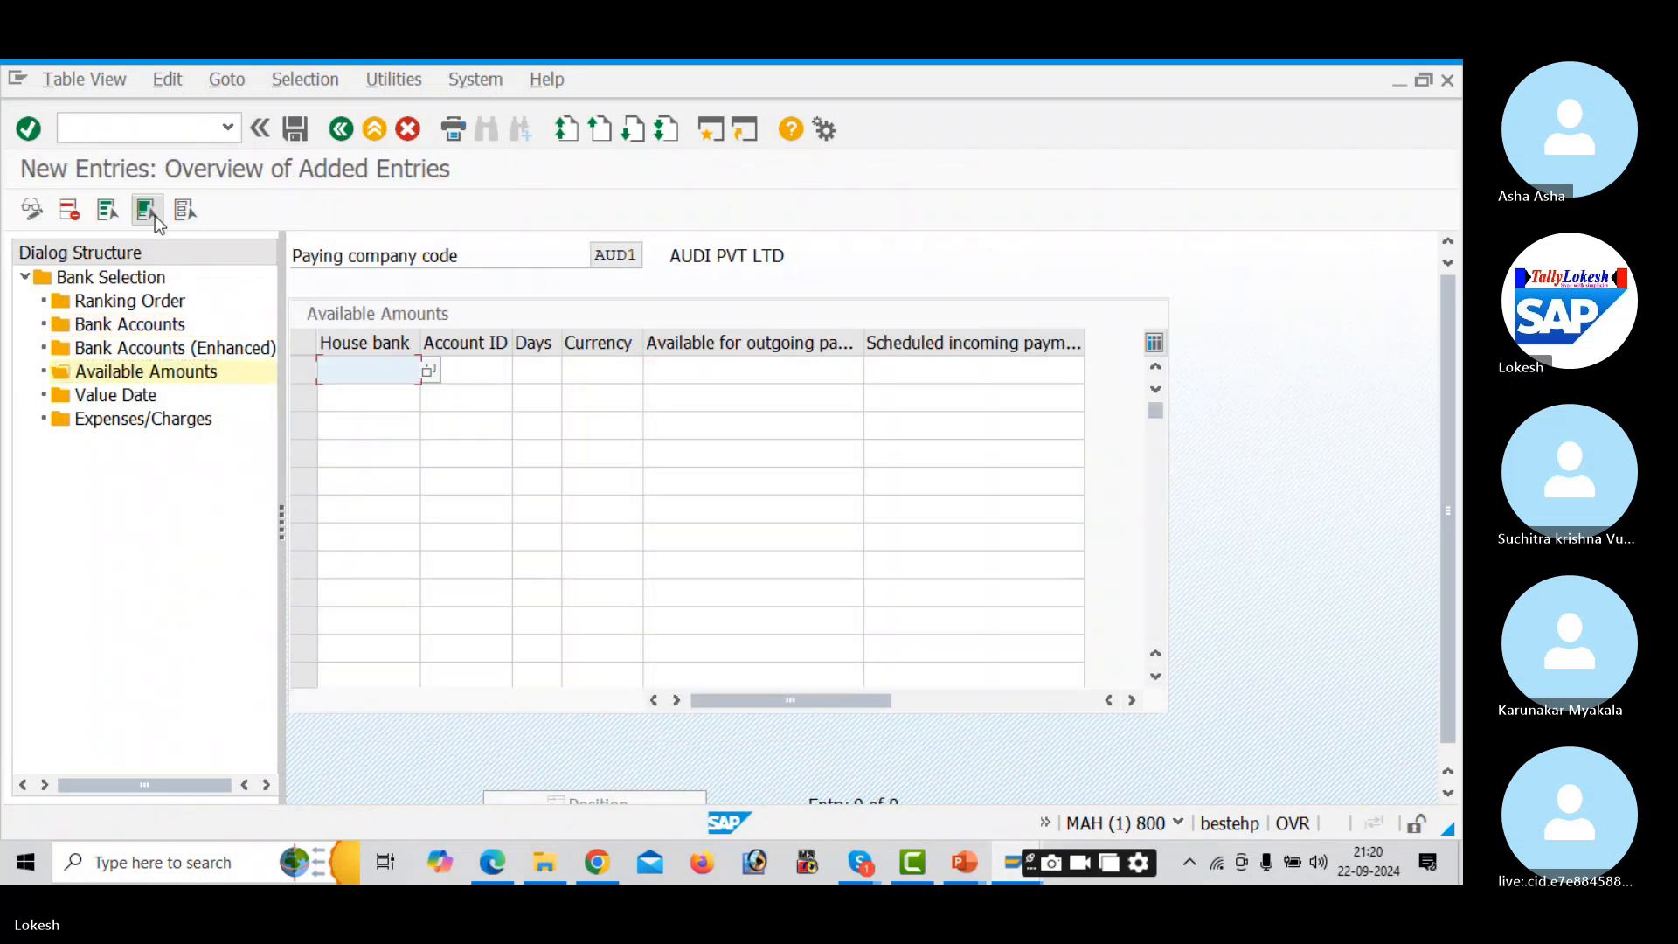
key(Down)
key(Tab)
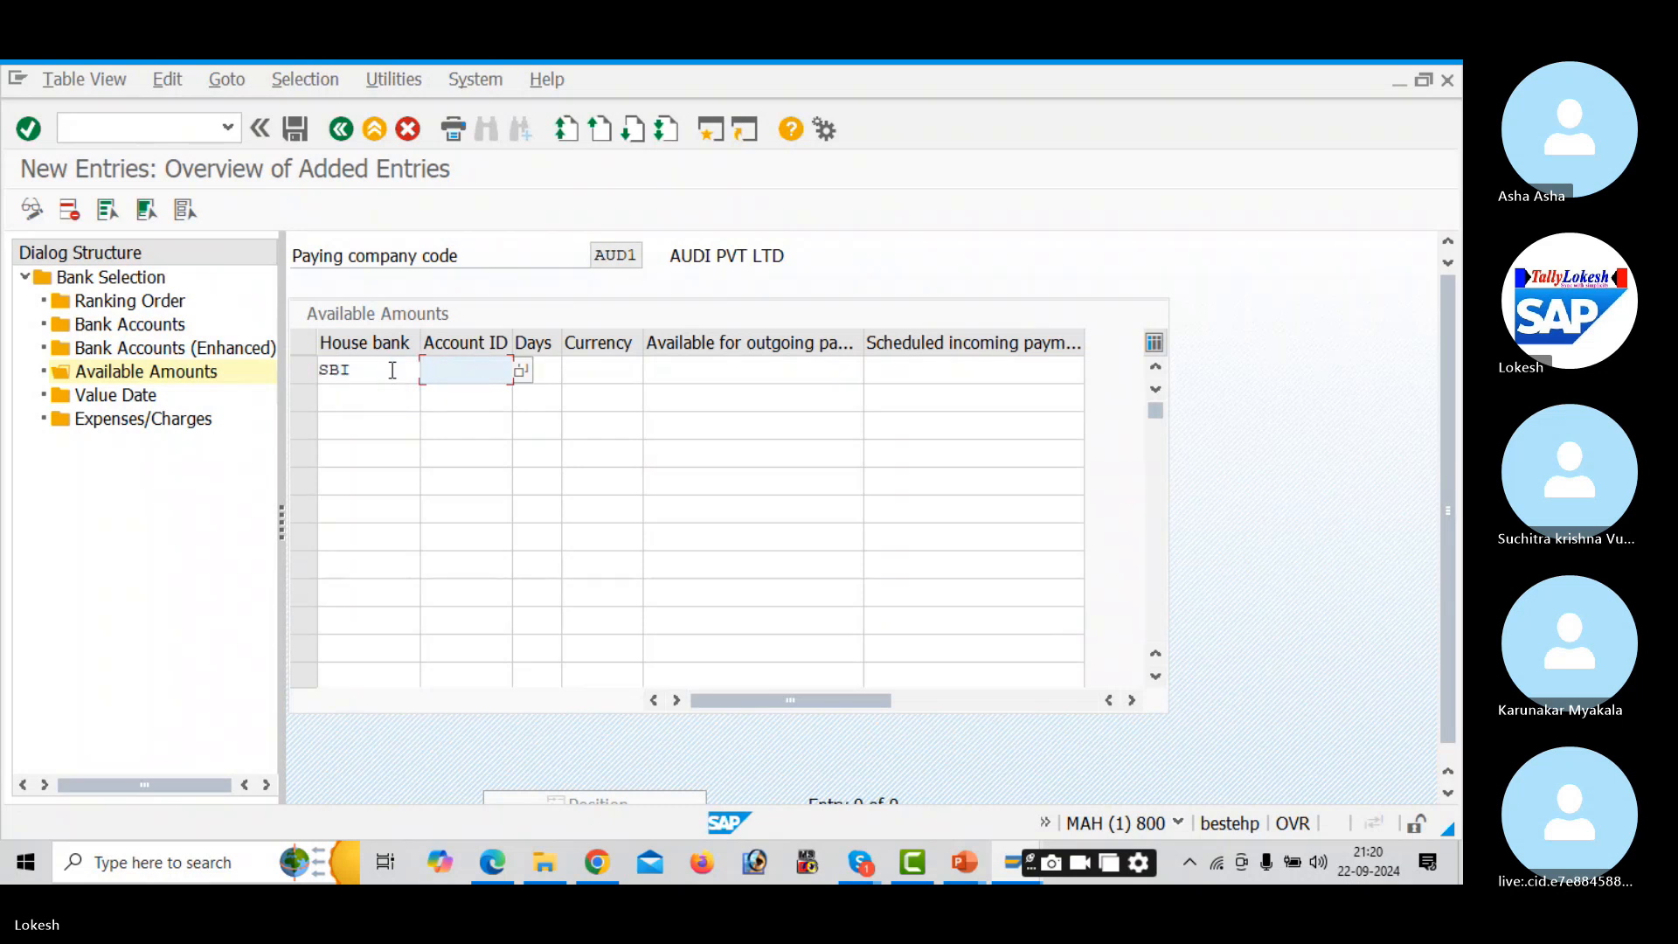
key(Down)
key(Tab)
key(Down)
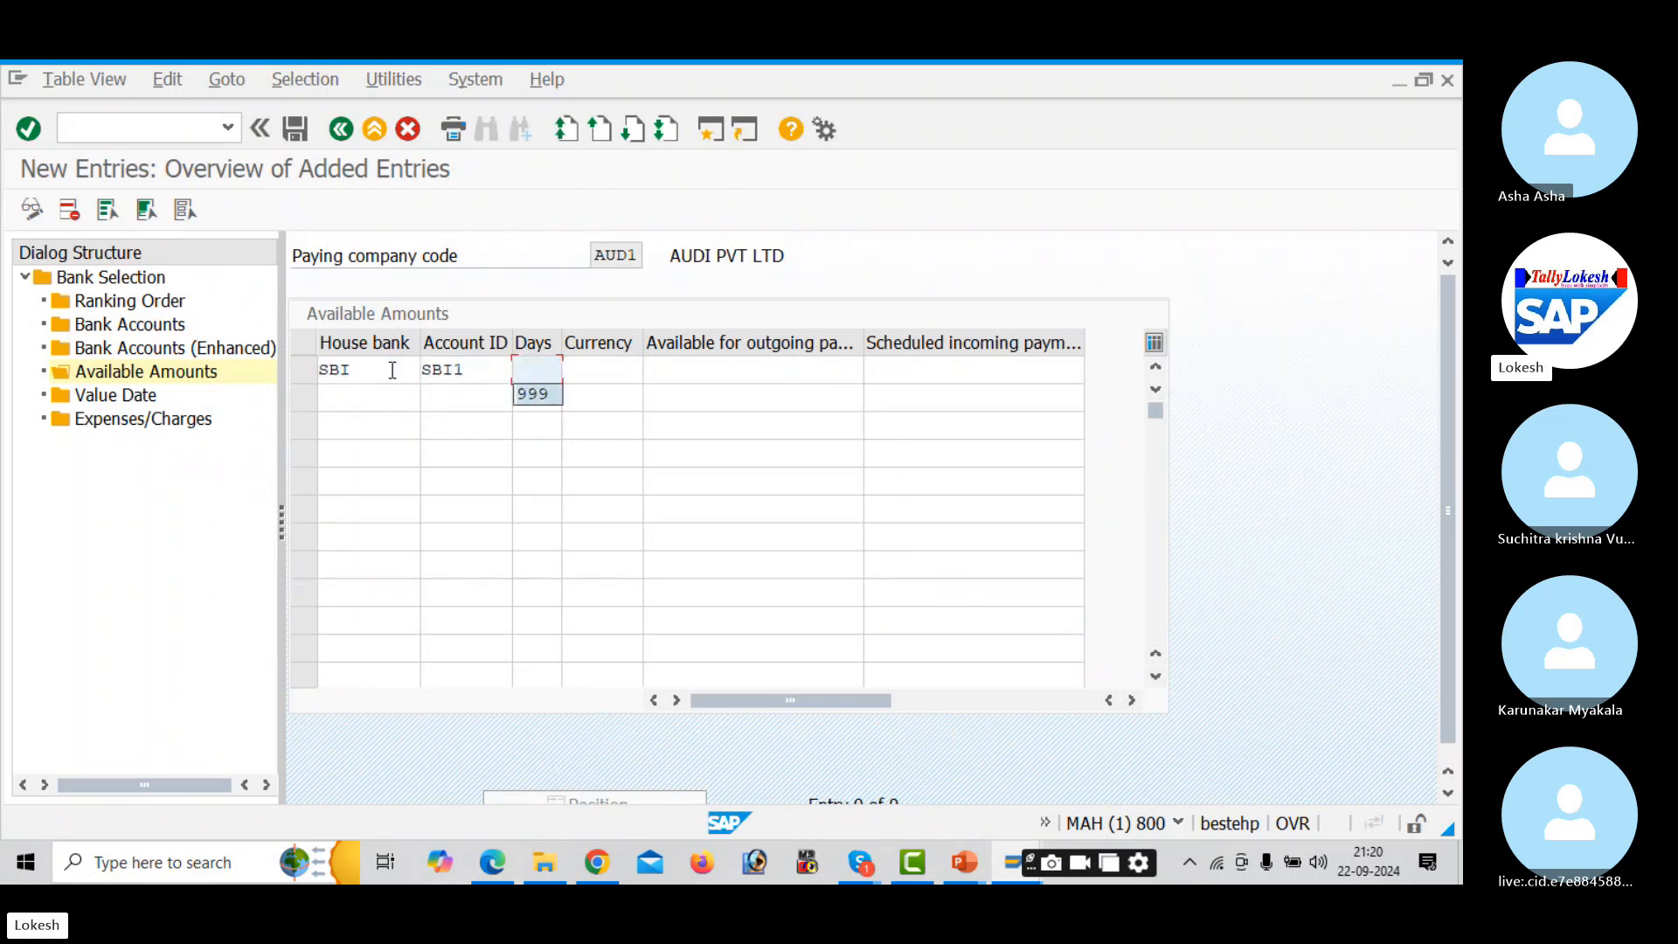
key(Tab)
key(Down)
key(Tab)
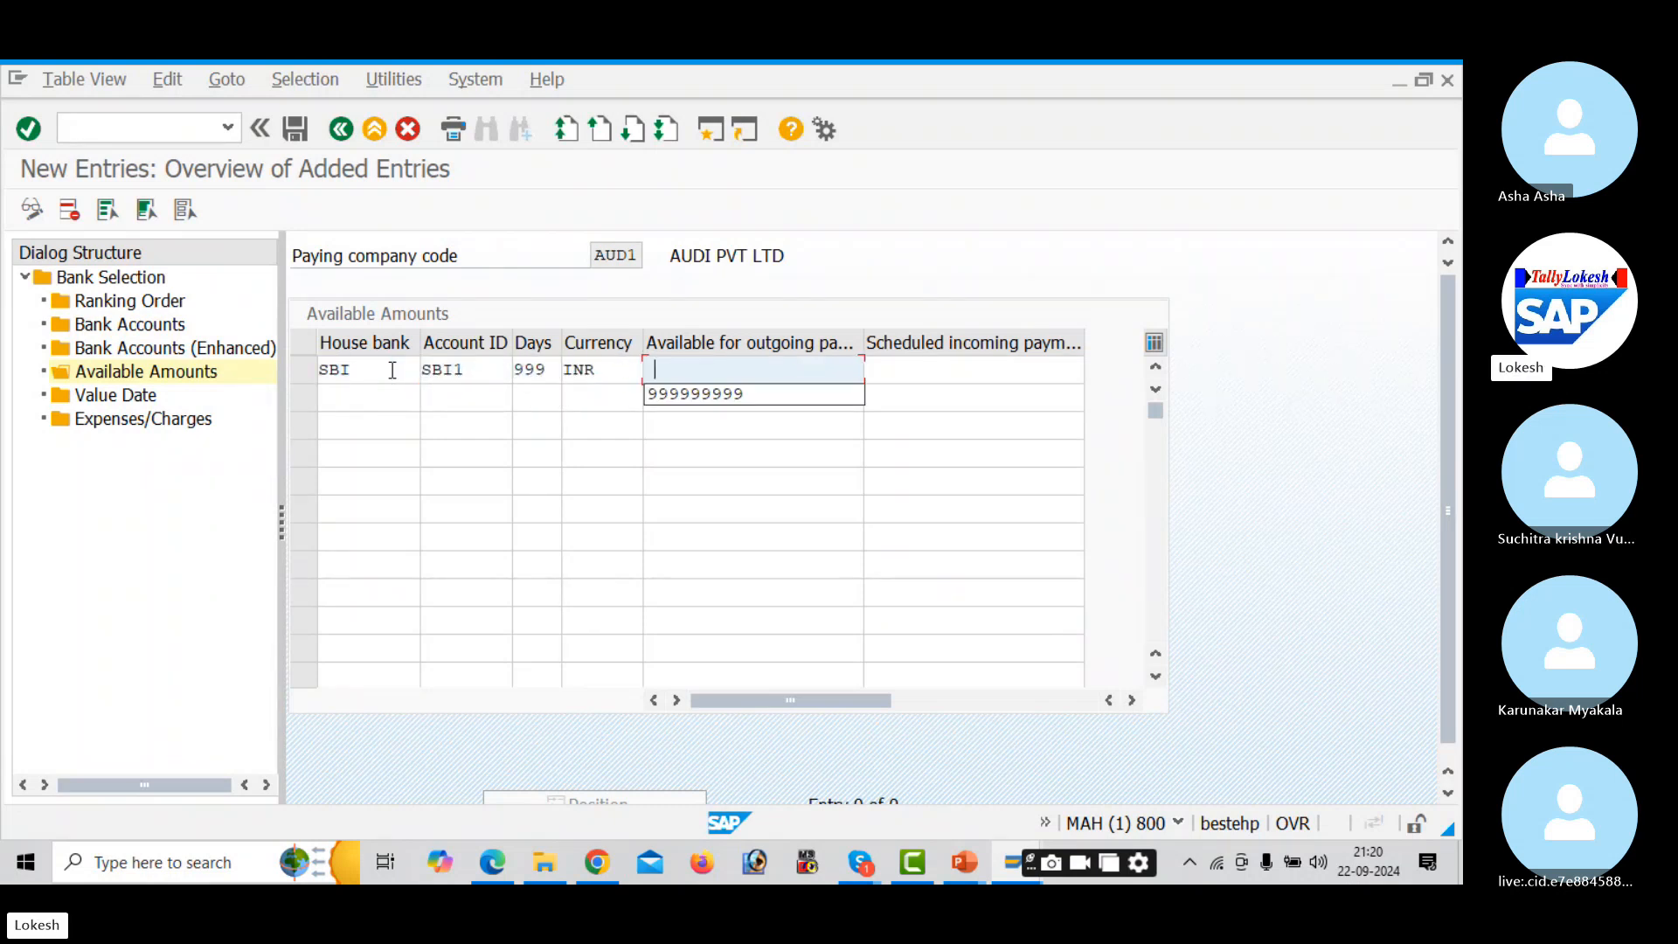
key(Down)
key(Tab)
key(Down)
key(Tab)
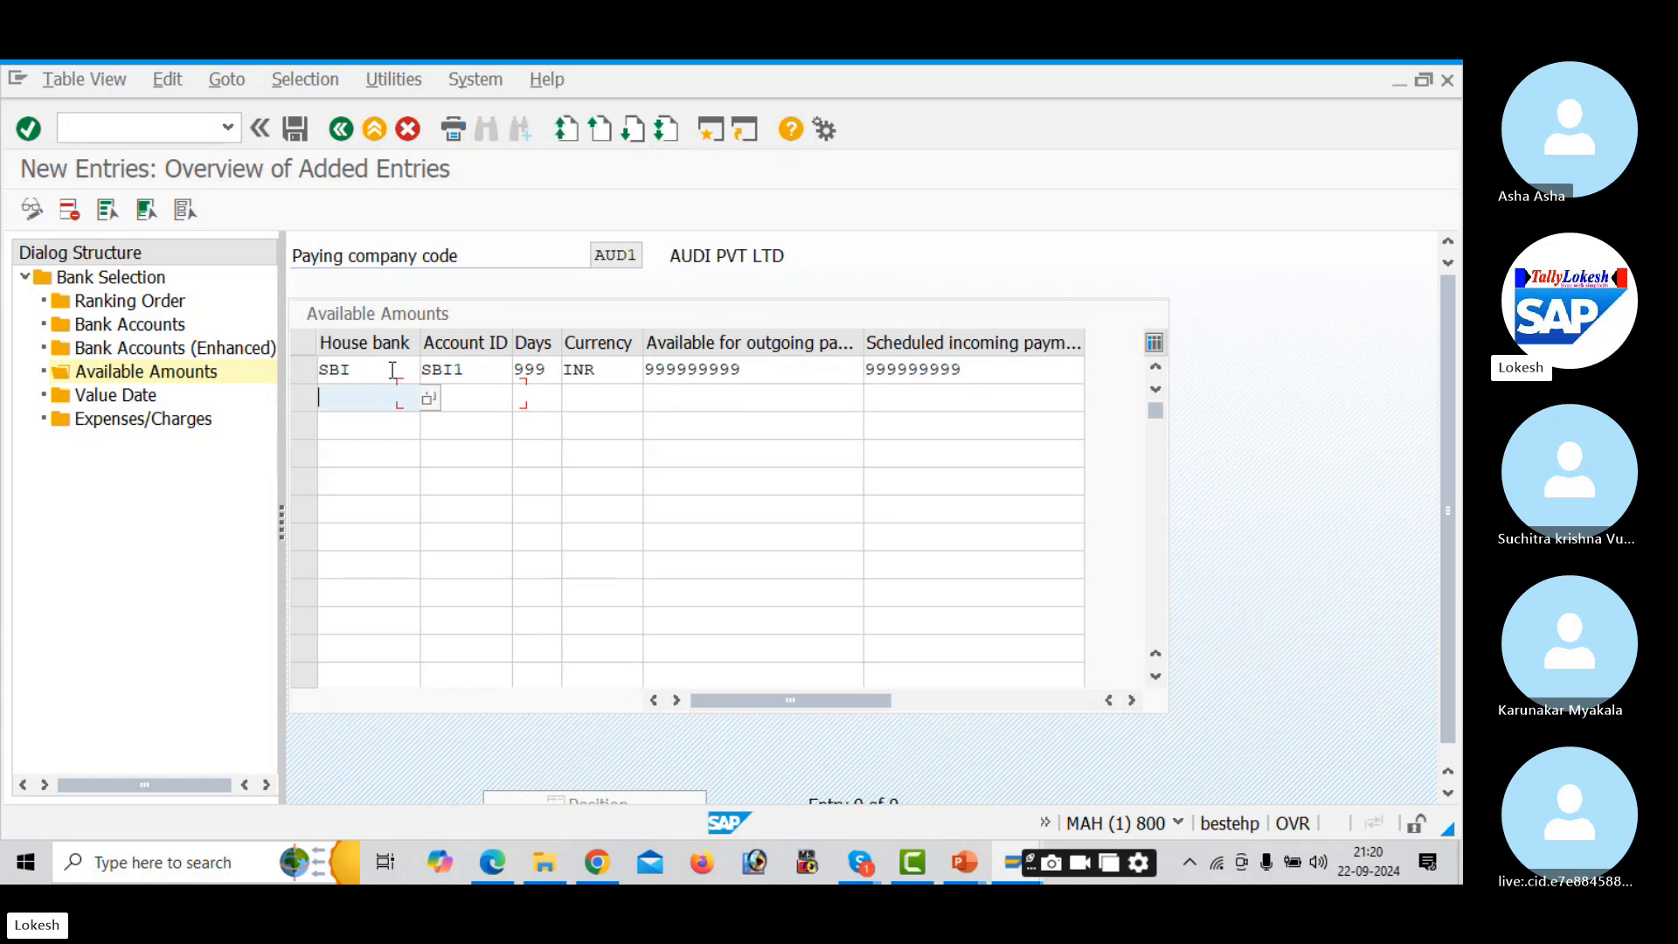
- Add the HDFC/HDF1 row with 999 days, INR and 999999999 amounts, then save
key(Down)
key(Down)
key(Tab)
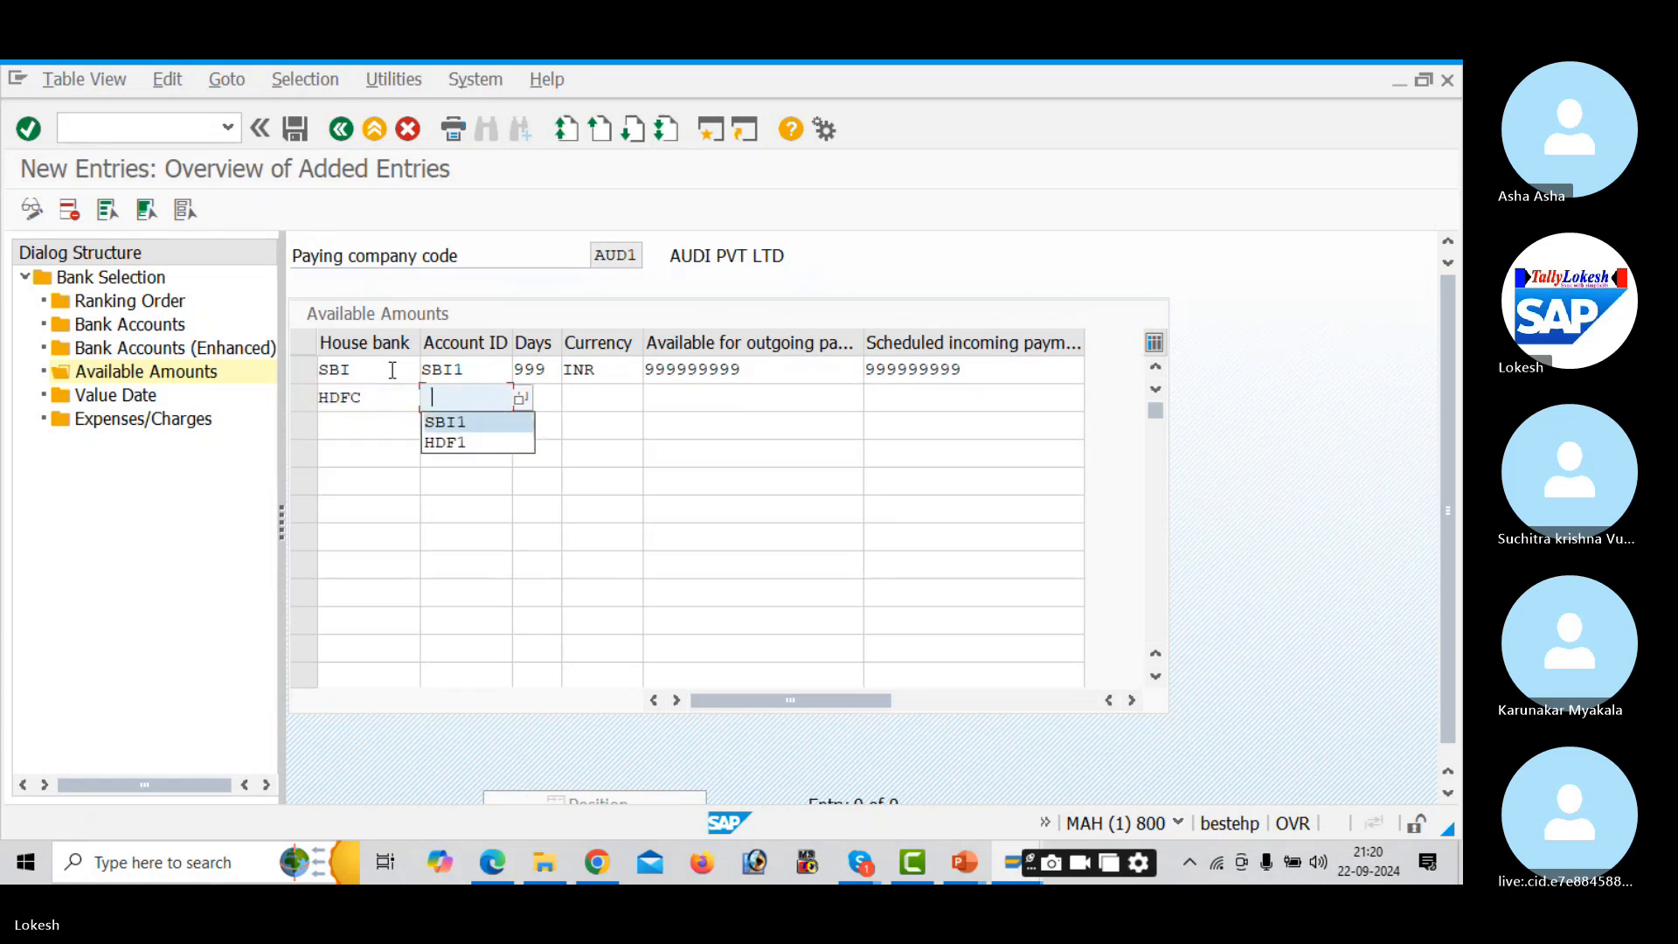
key(Down)
key(Down)
key(Tab)
key(Down)
key(Tab)
key(Down)
key(Tab)
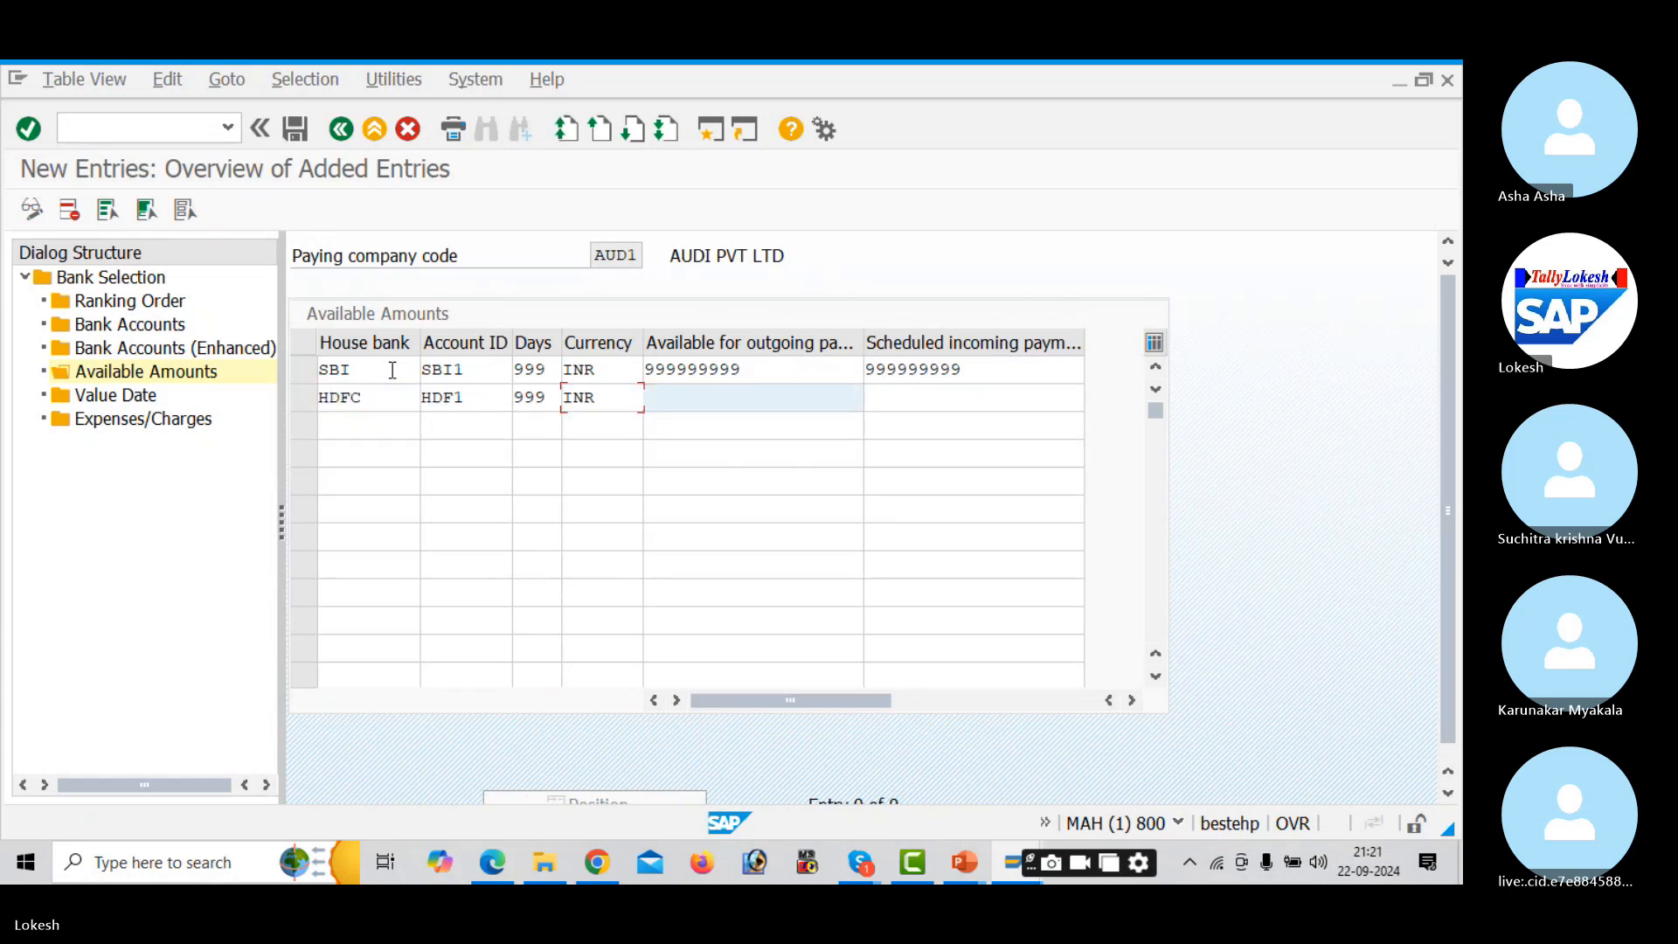
key(Down)
key(Tab)
key(Down)
key(Tab)
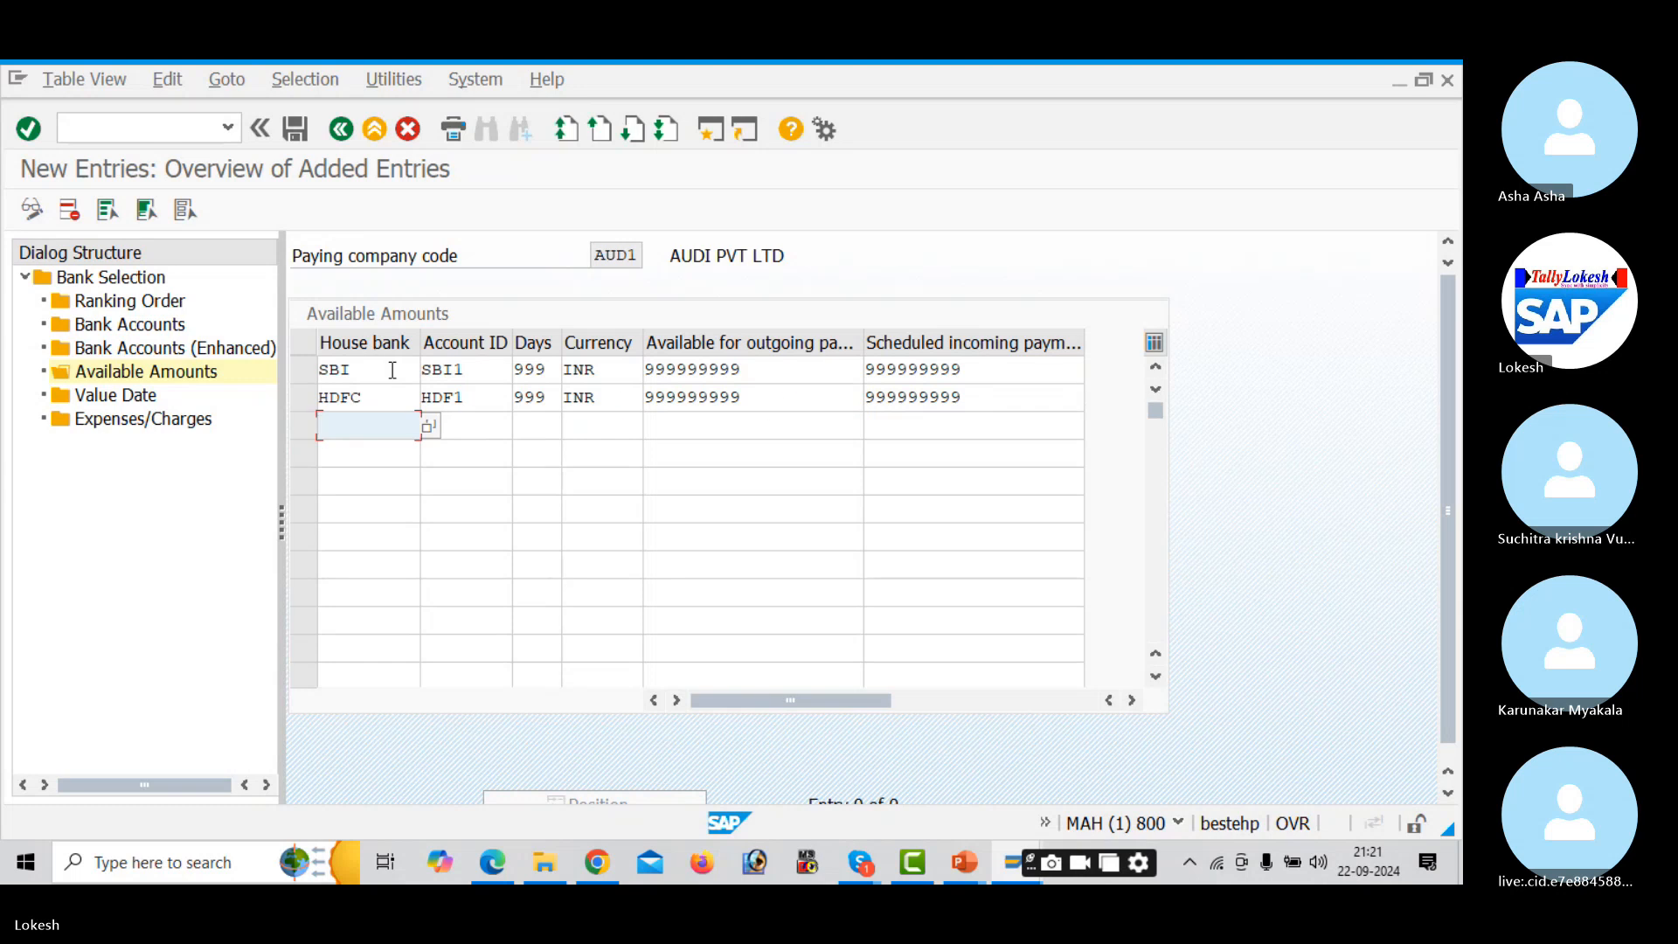
click(300, 128)
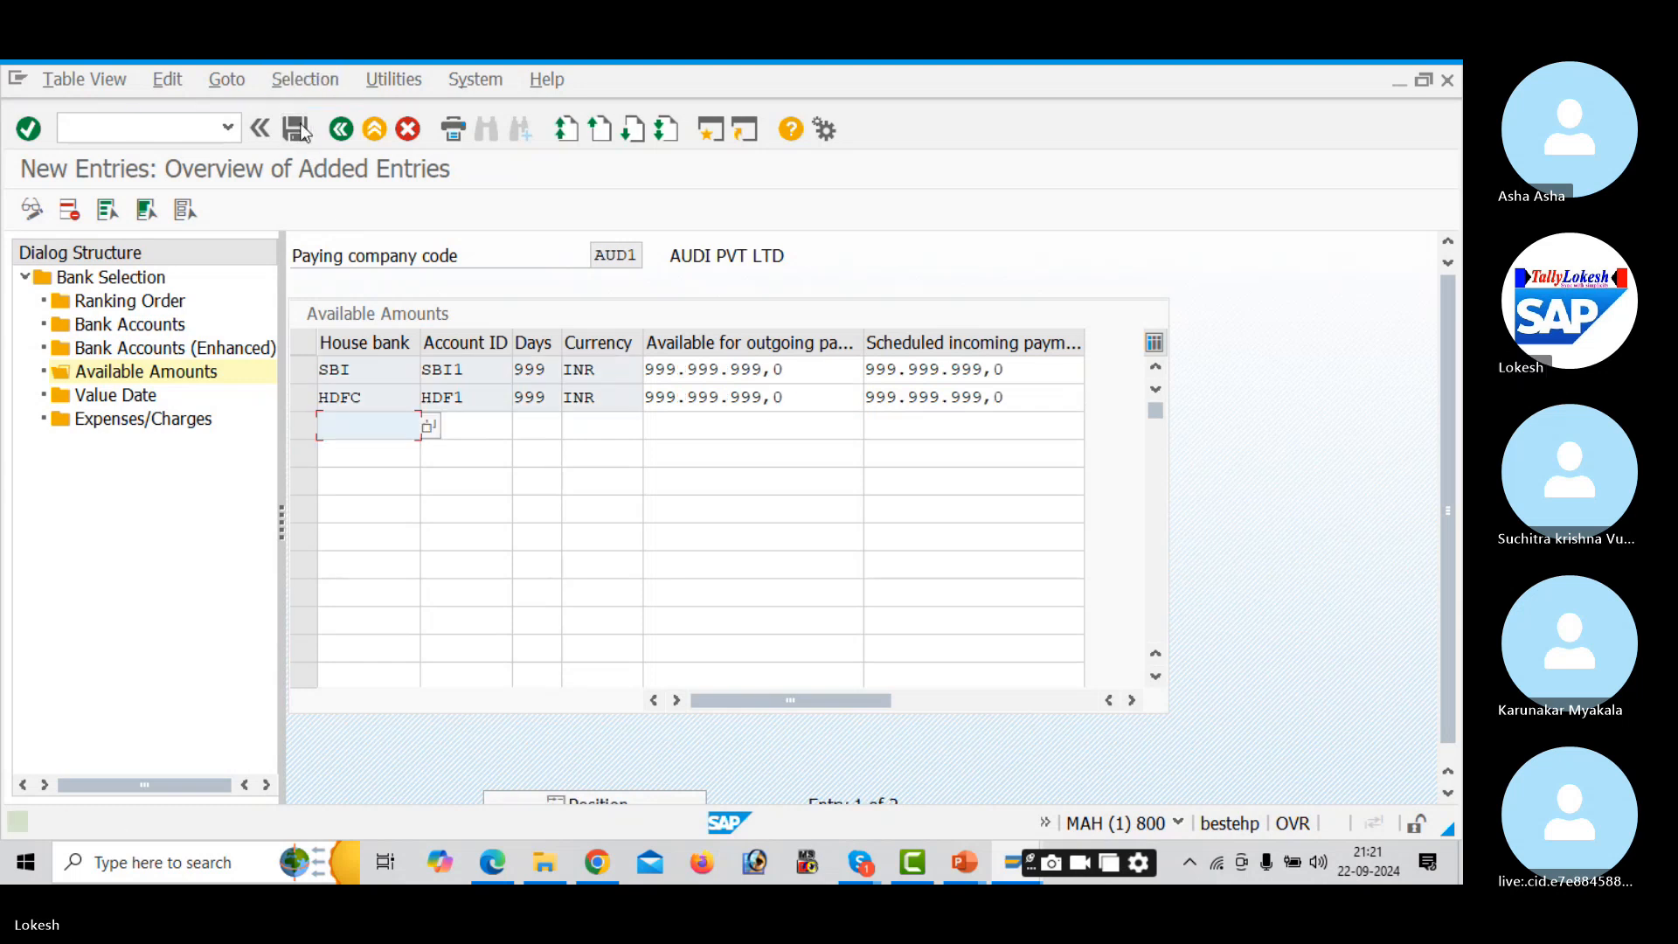
- Add a payment method 3 value date entry for SBI/SBI1 with a 999999999 amount limit
double_click(138, 395)
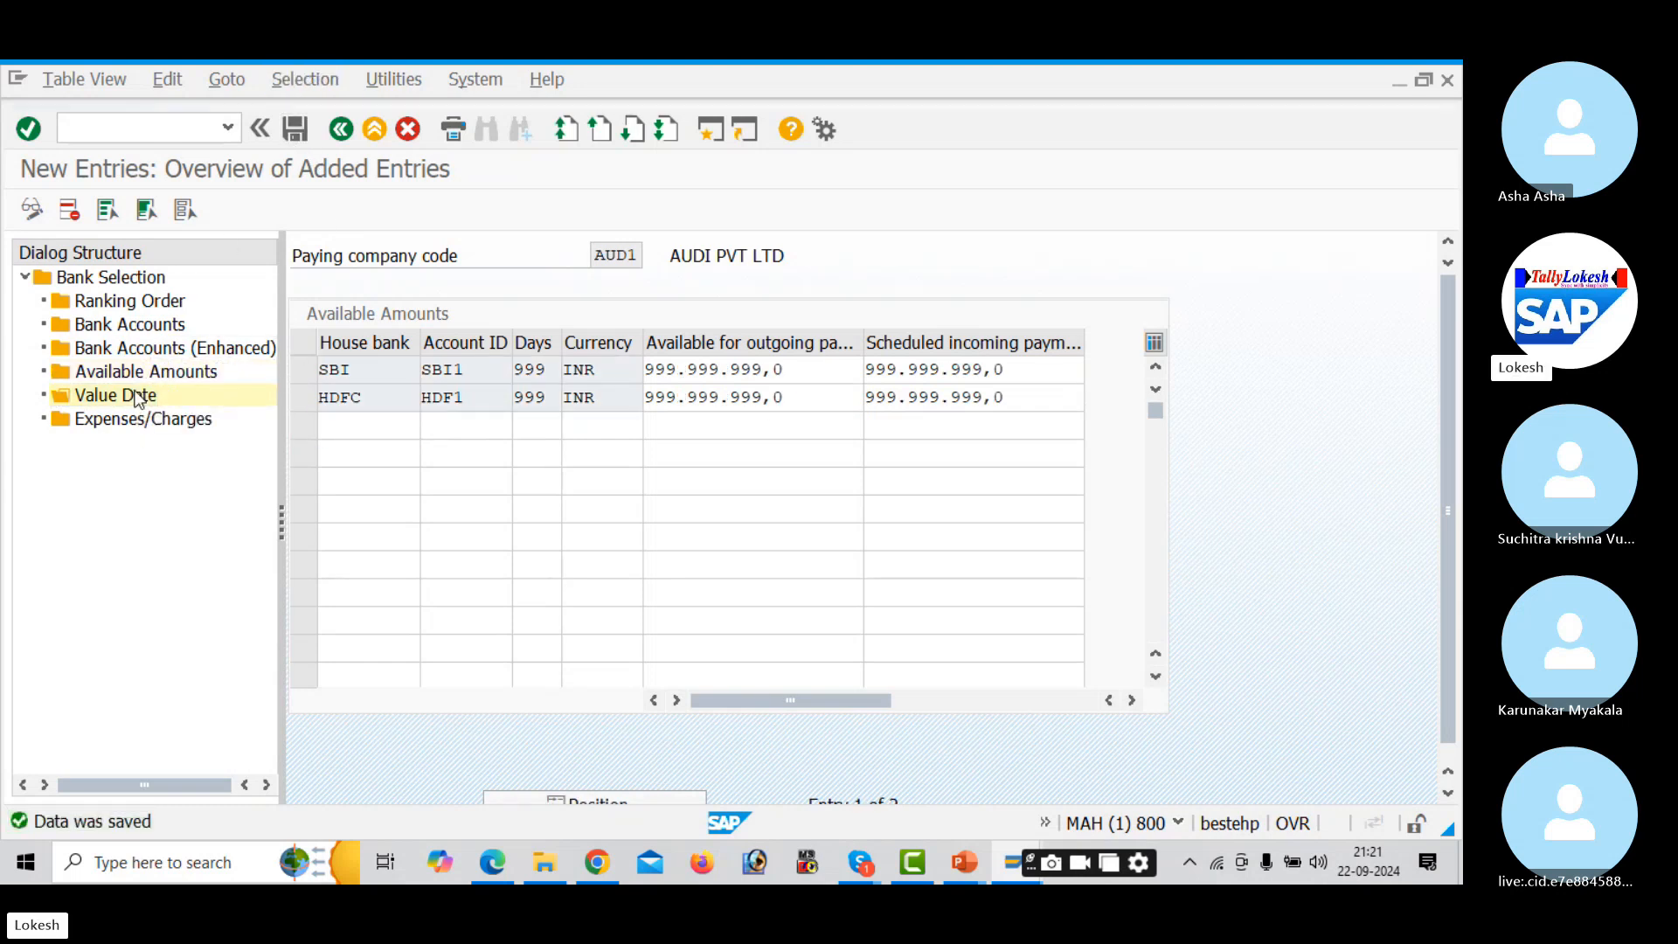
click(140, 216)
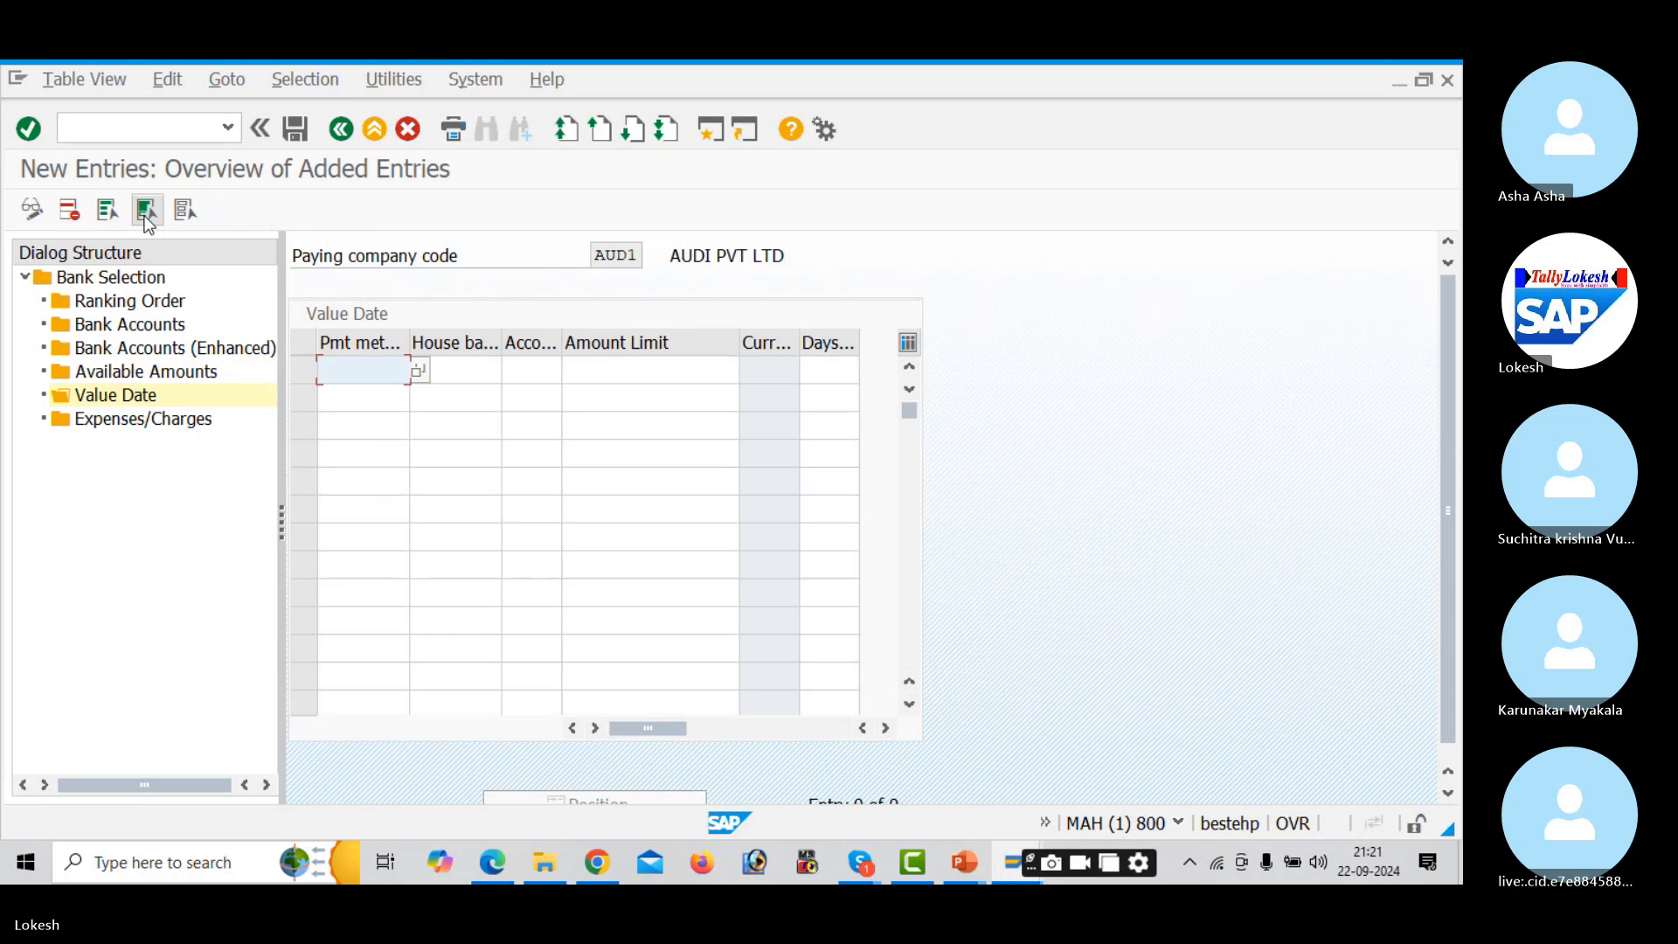
text(3)
key(Tab)
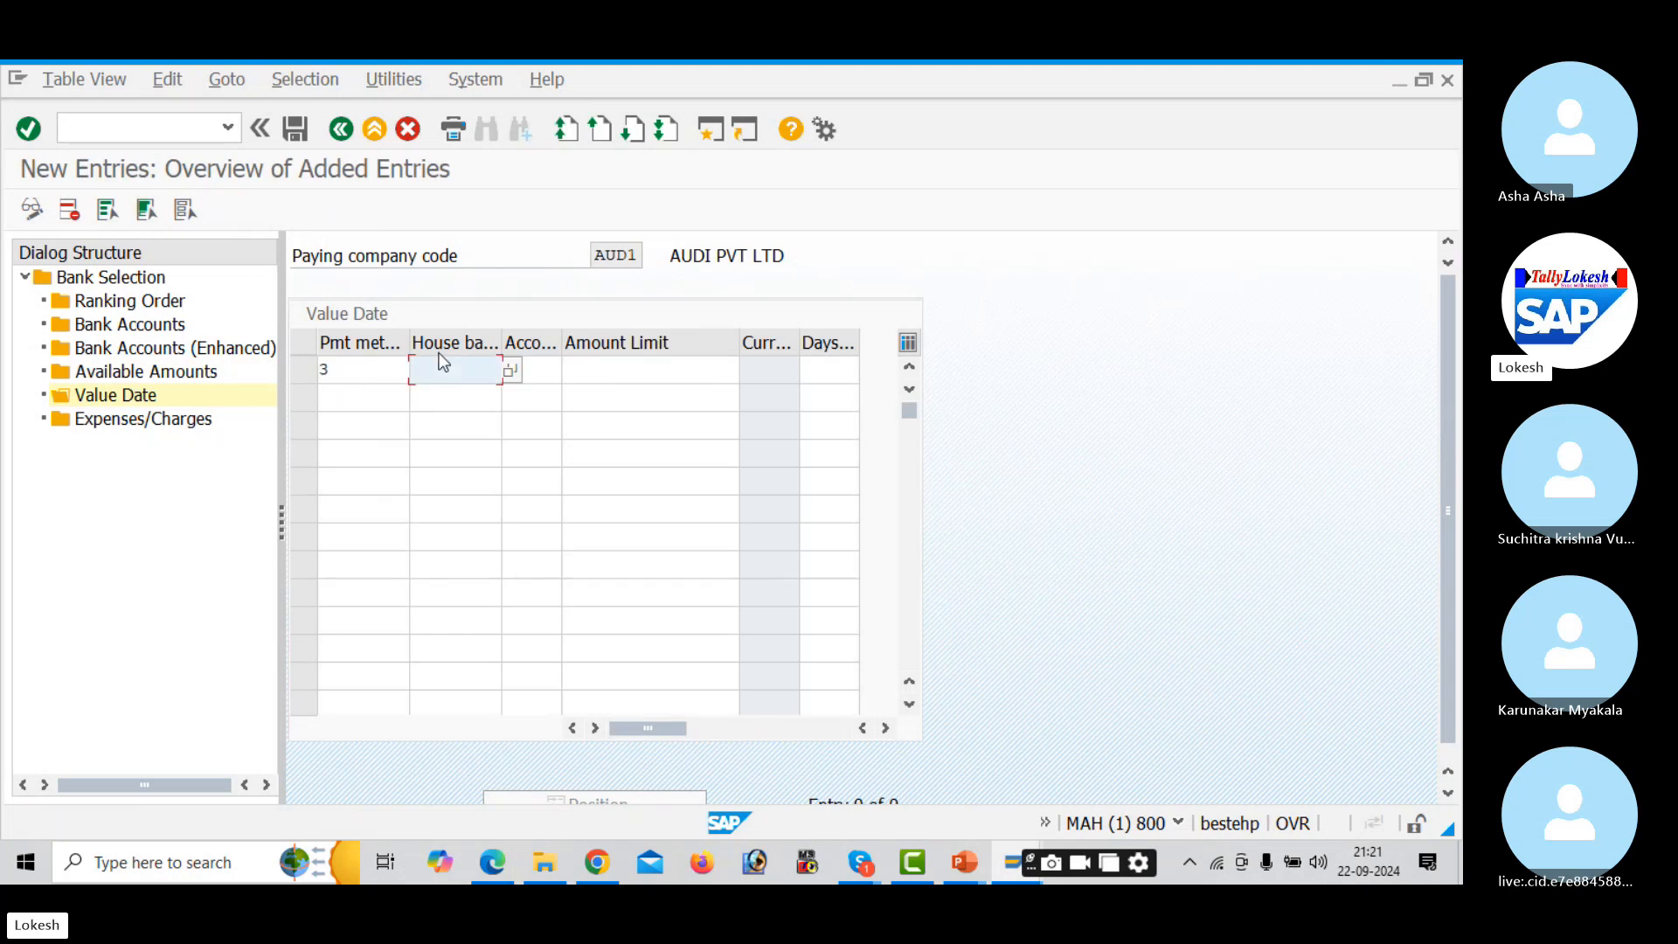
key(Down)
key(Tab)
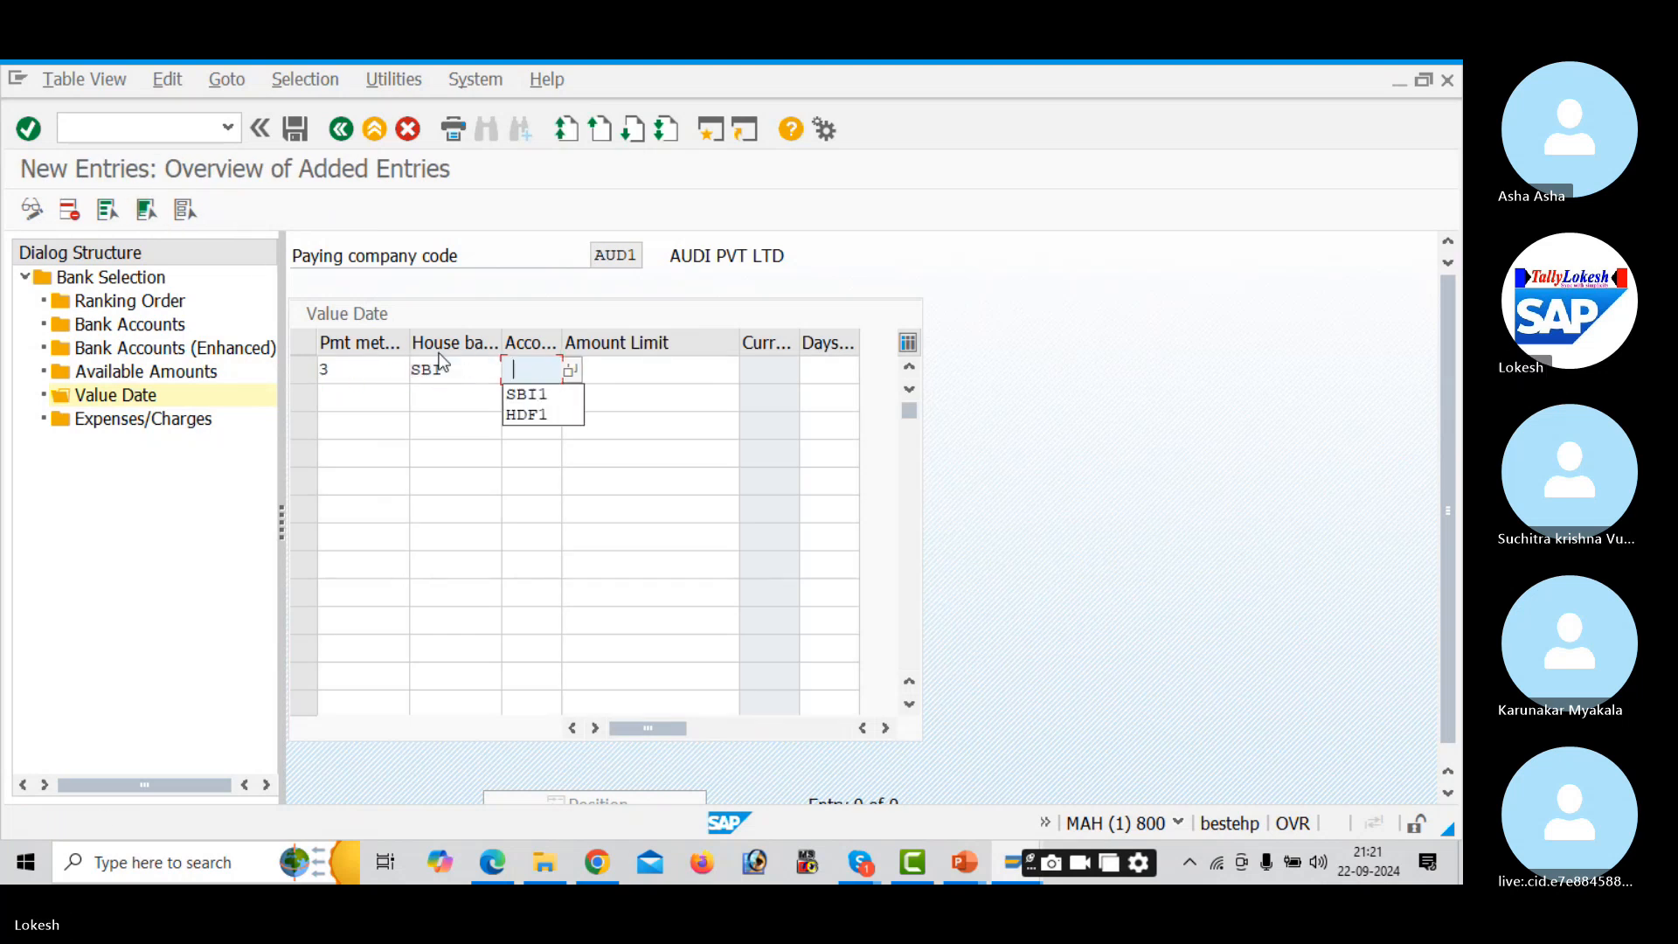
key(Down)
key(Tab)
text(999999999)
key(Tab)
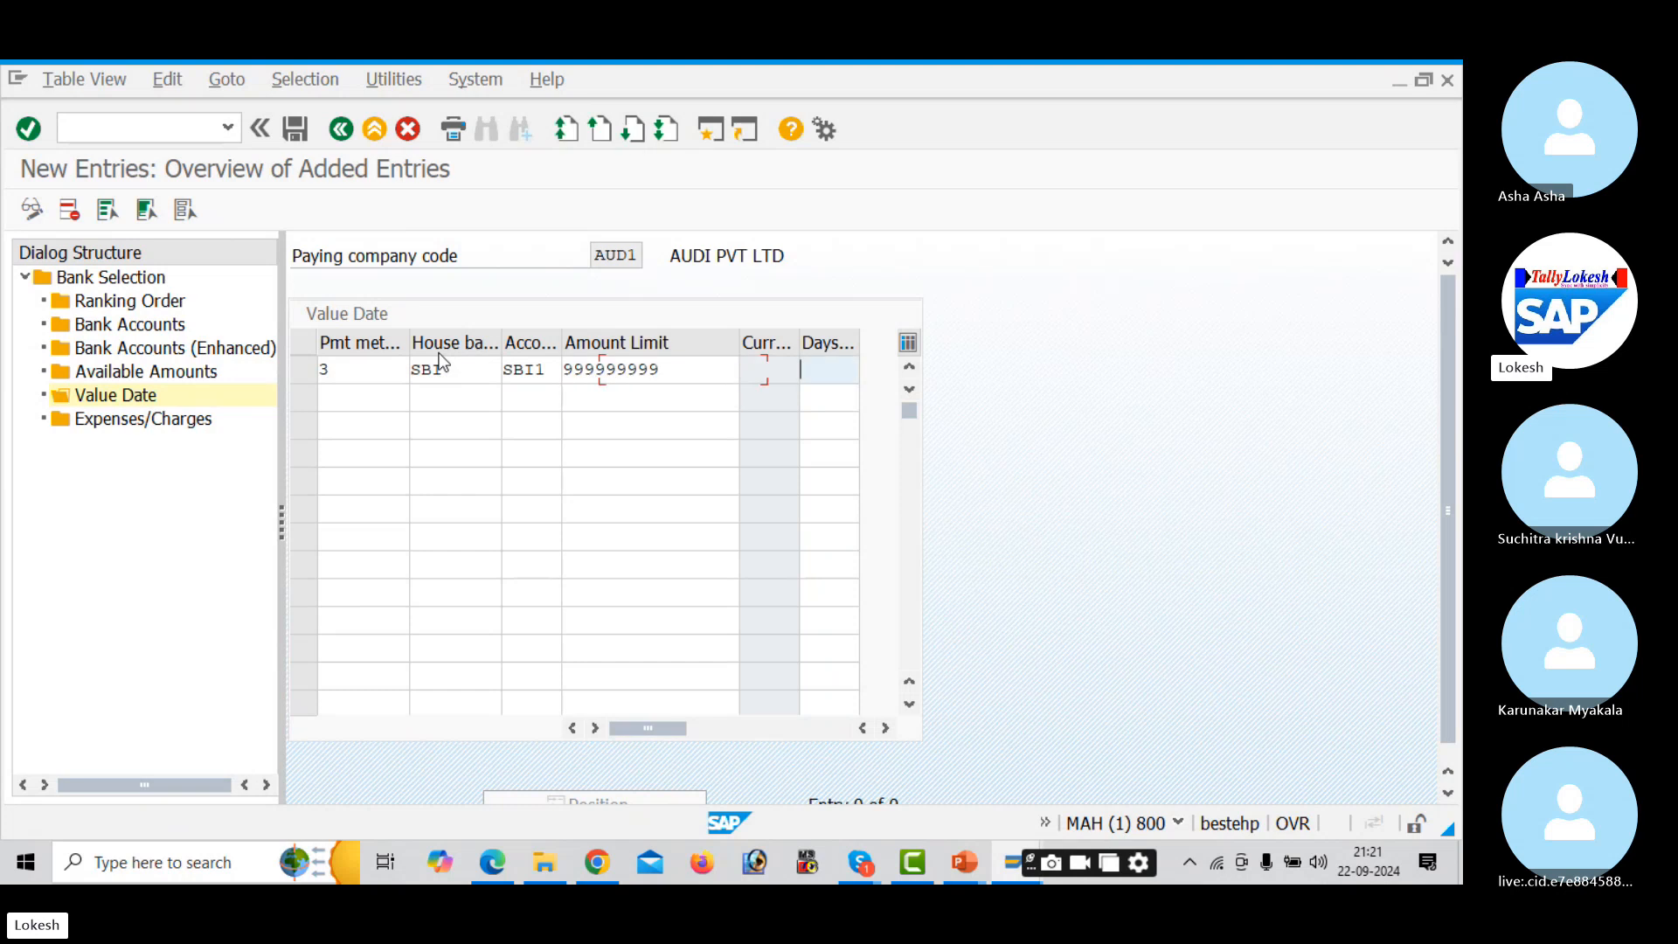
- Add the method 3 entry for HDFC/HDF1 with a 999999999 limit and save
click(390, 393)
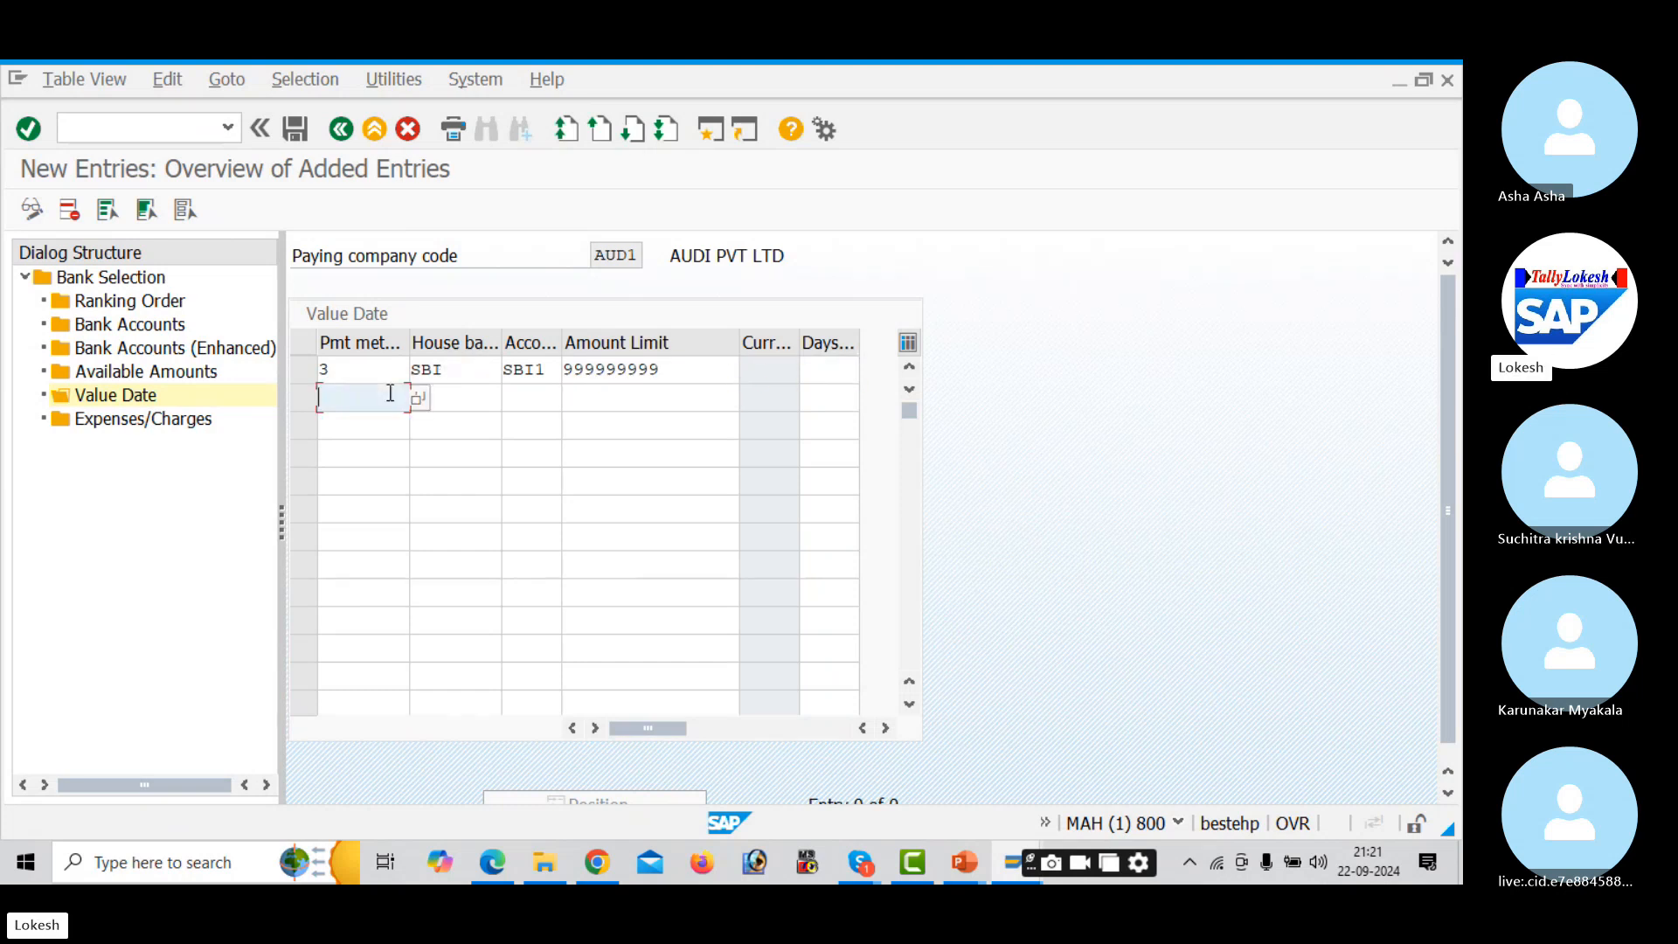
key(Down)
key(Tab)
key(Down)
key(Down)
key(Tab)
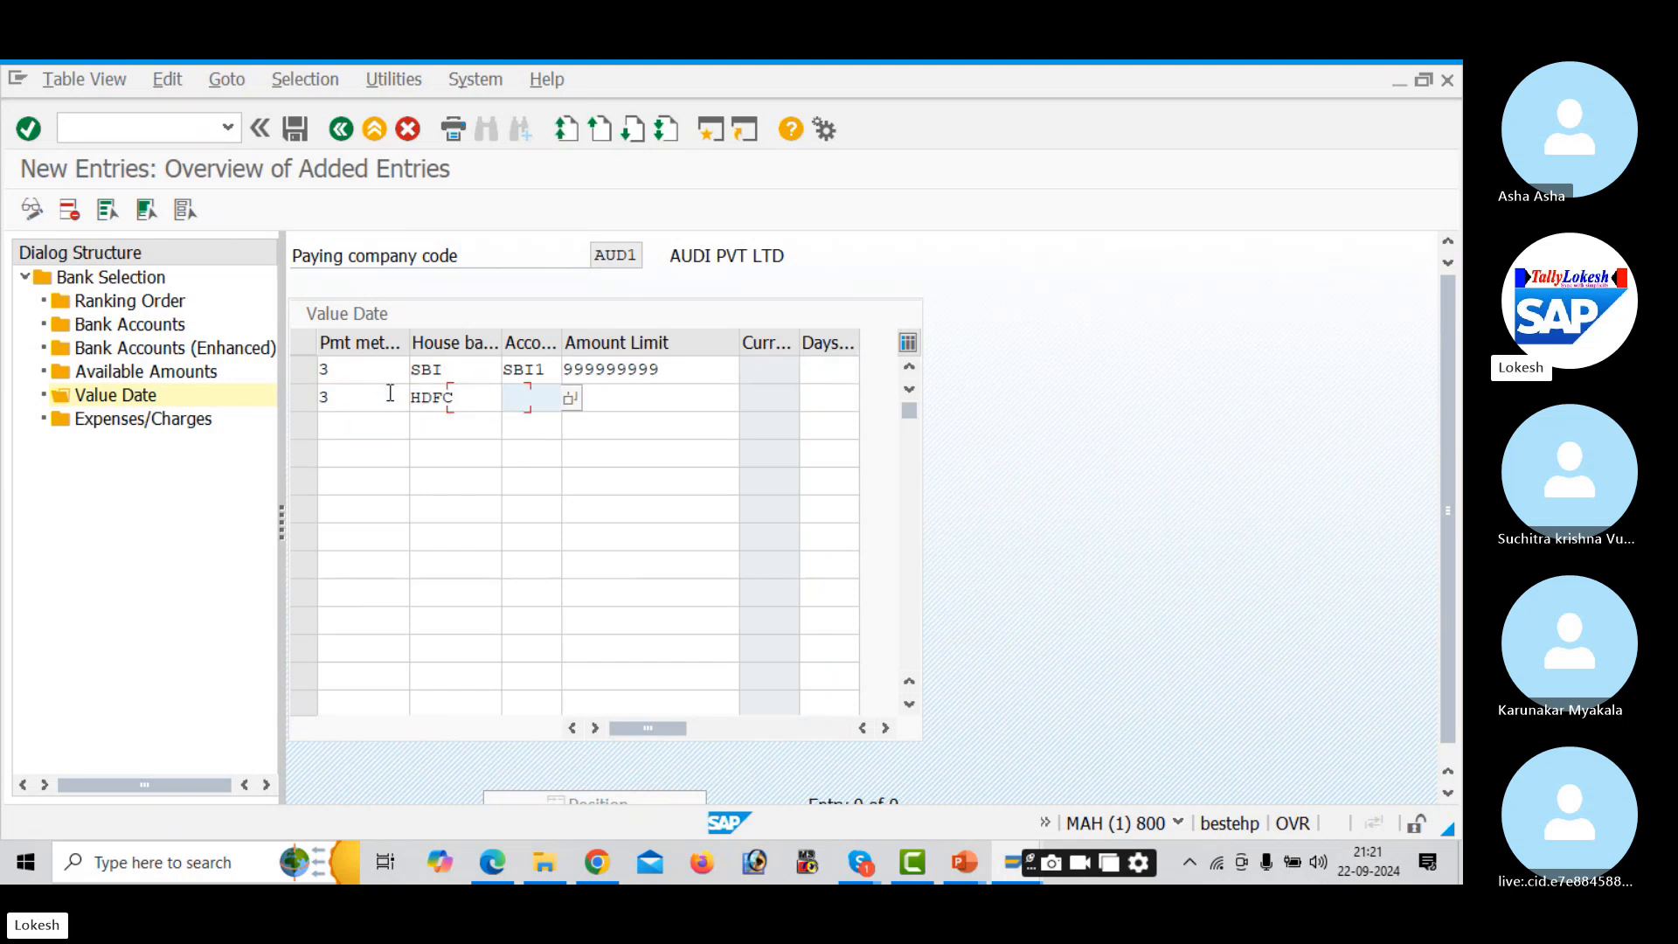
key(Down)
key(Down)
key(Tab)
key(Down)
key(Tab)
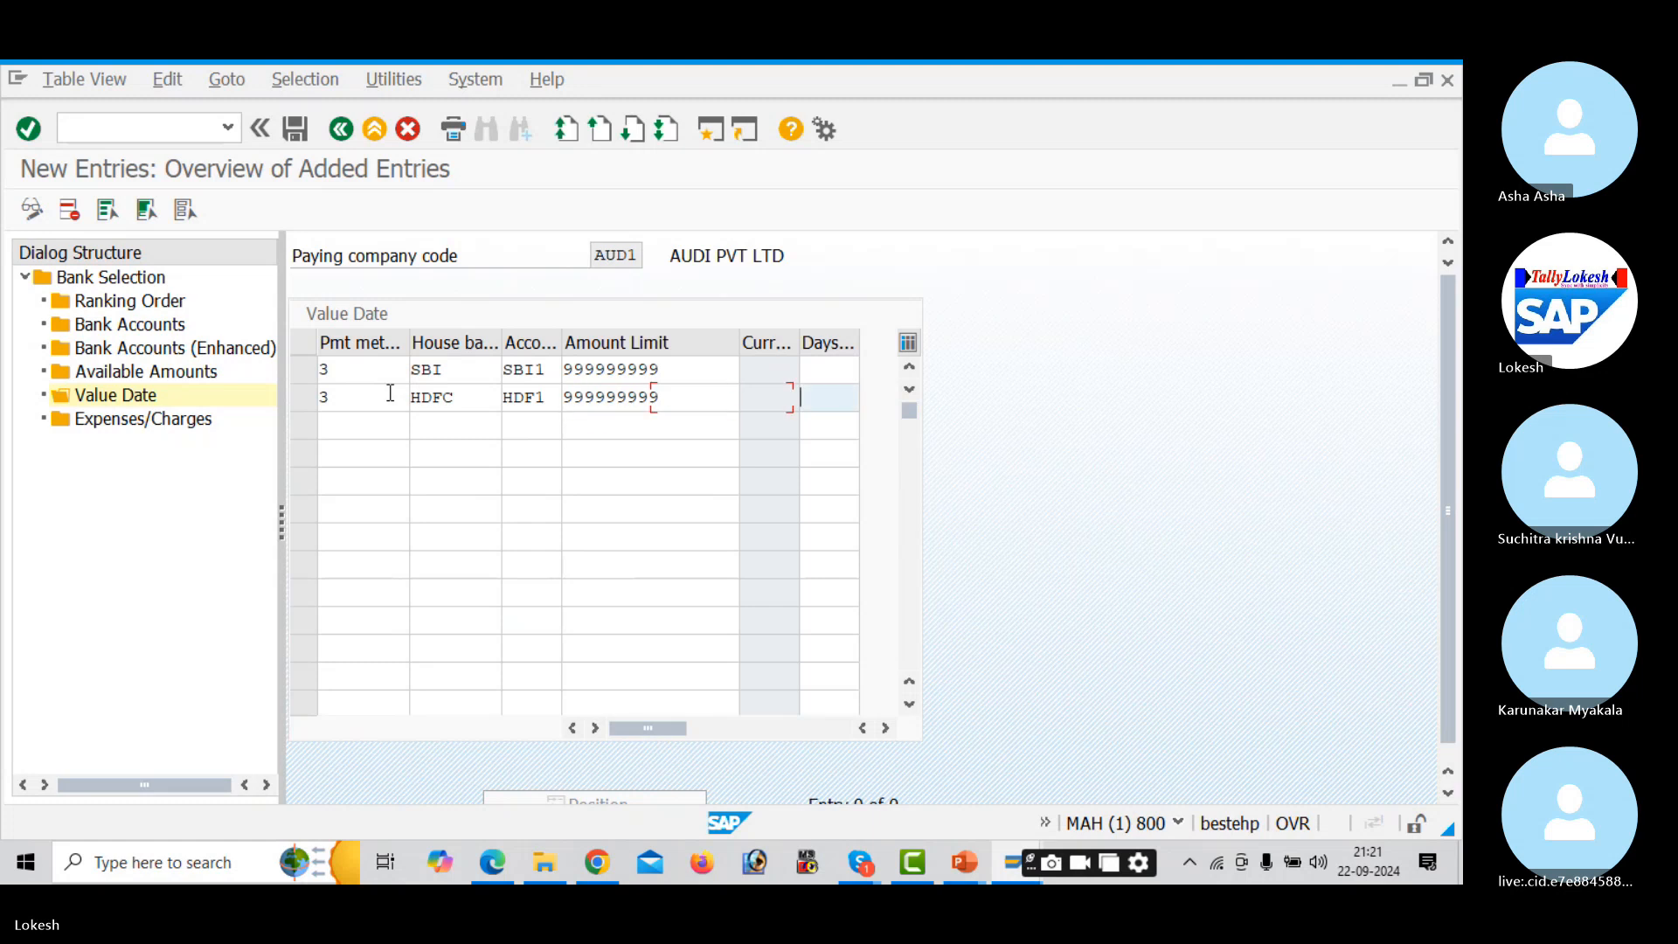
click(308, 129)
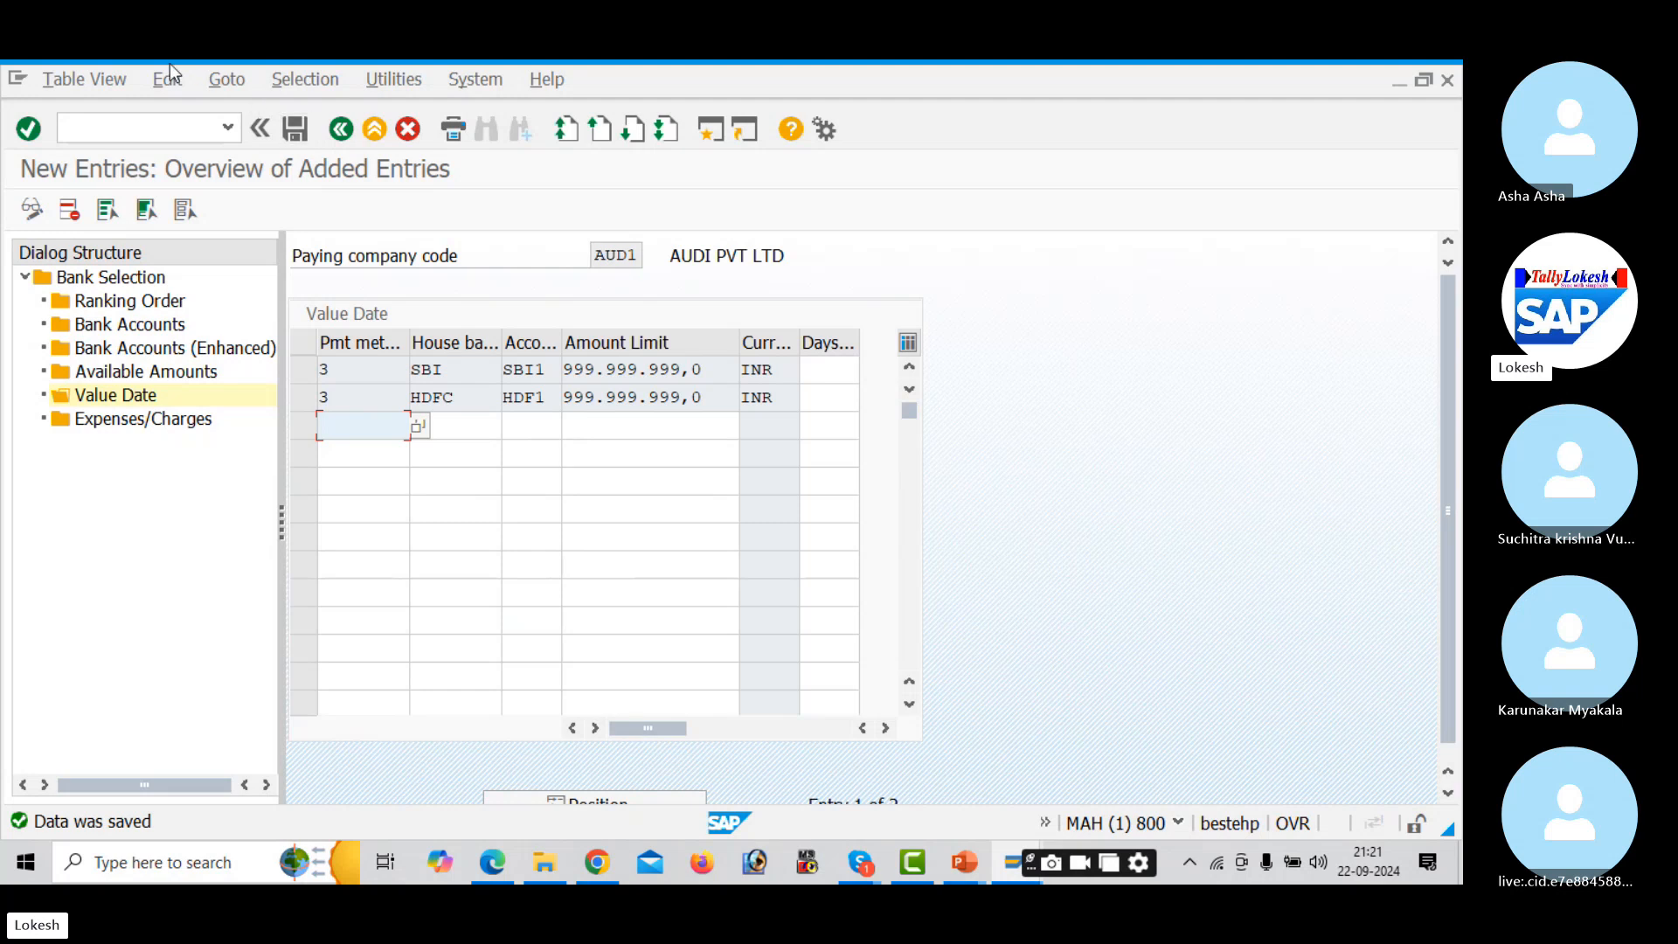
- Leave the saved value-date entries with /n, return to SAP Easy Access and switch windows
click(173, 123)
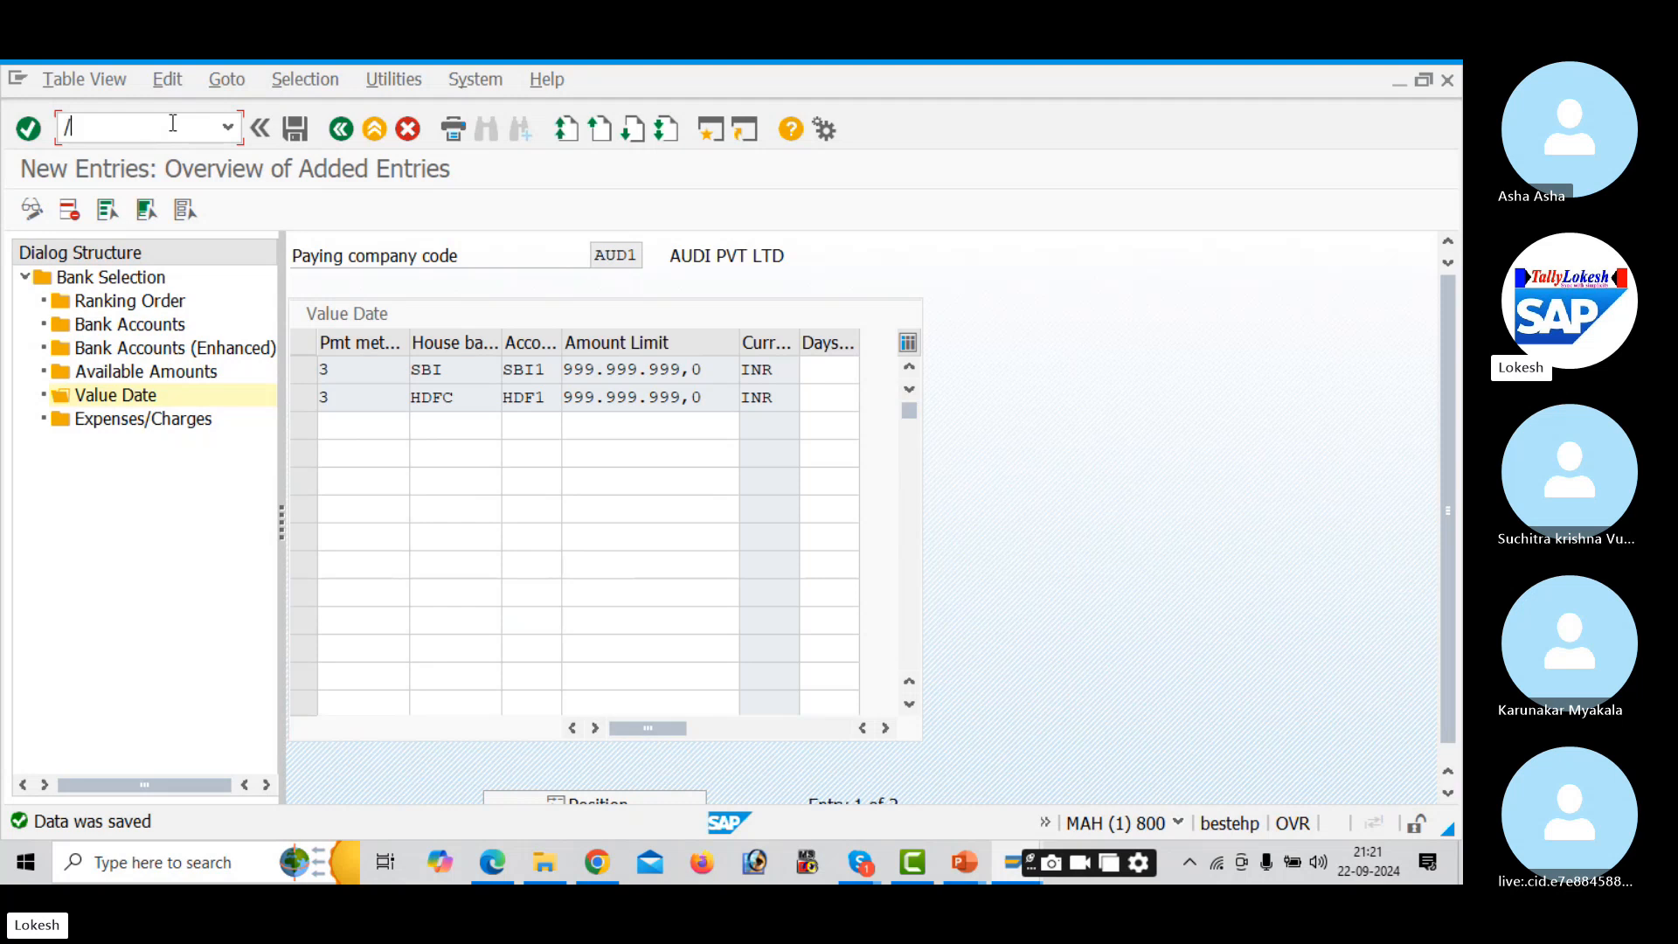
text(/n)
key(Return)
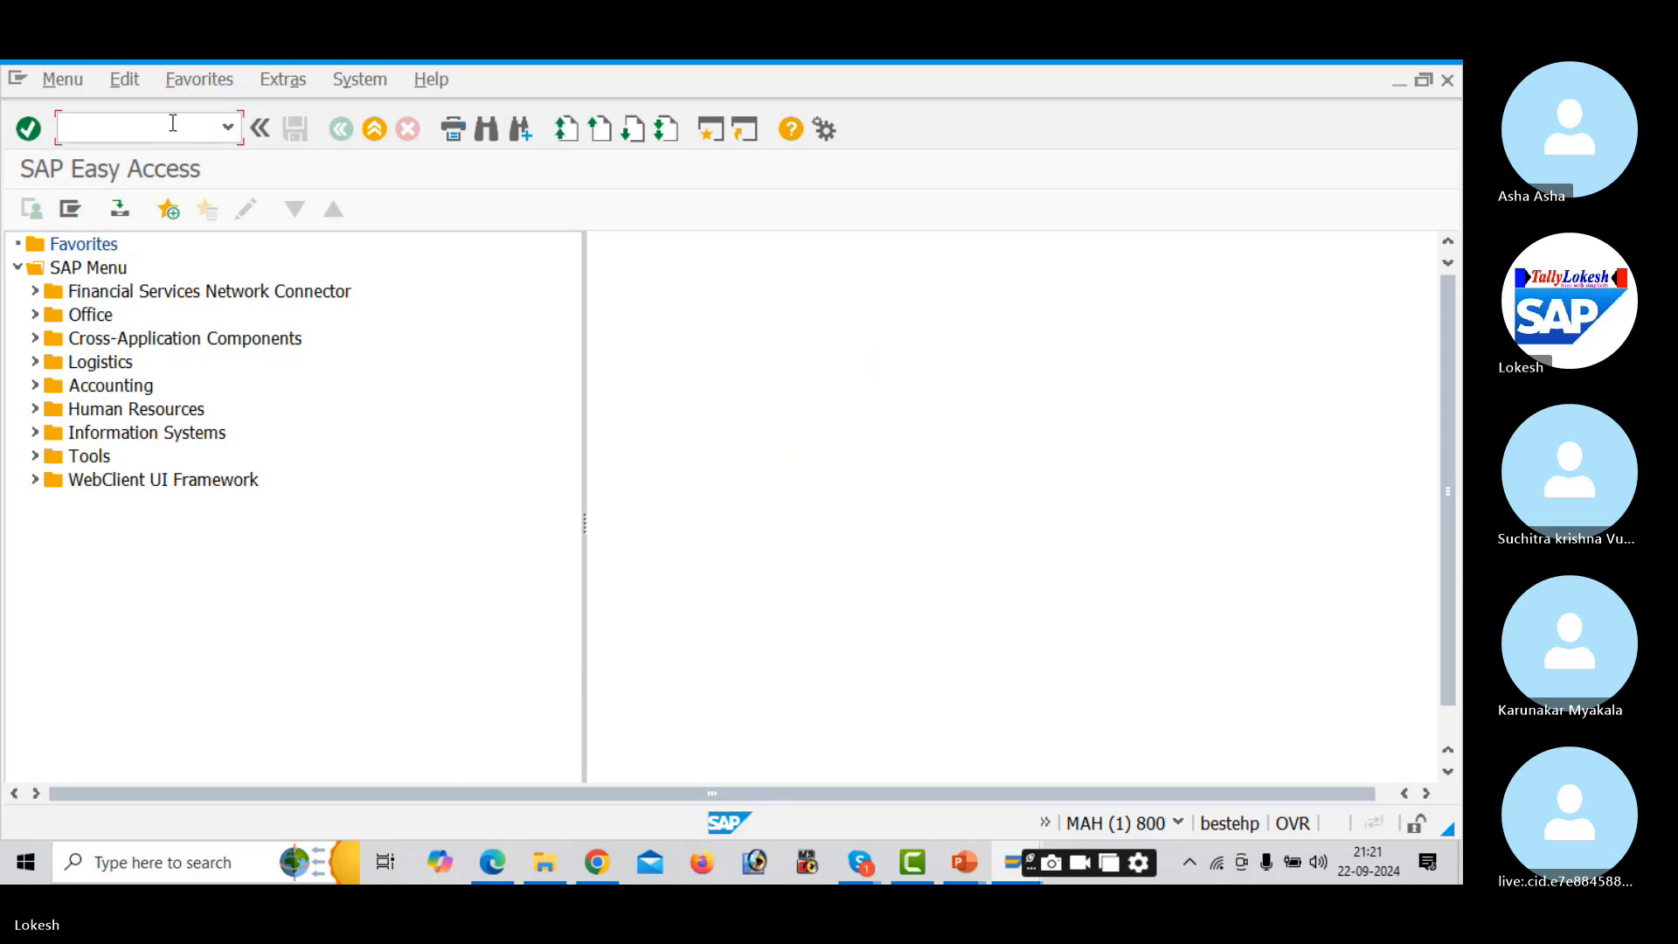
key(alt+Tab)
key(alt+Tab)
key(alt+Tab)
key(alt+Tab)
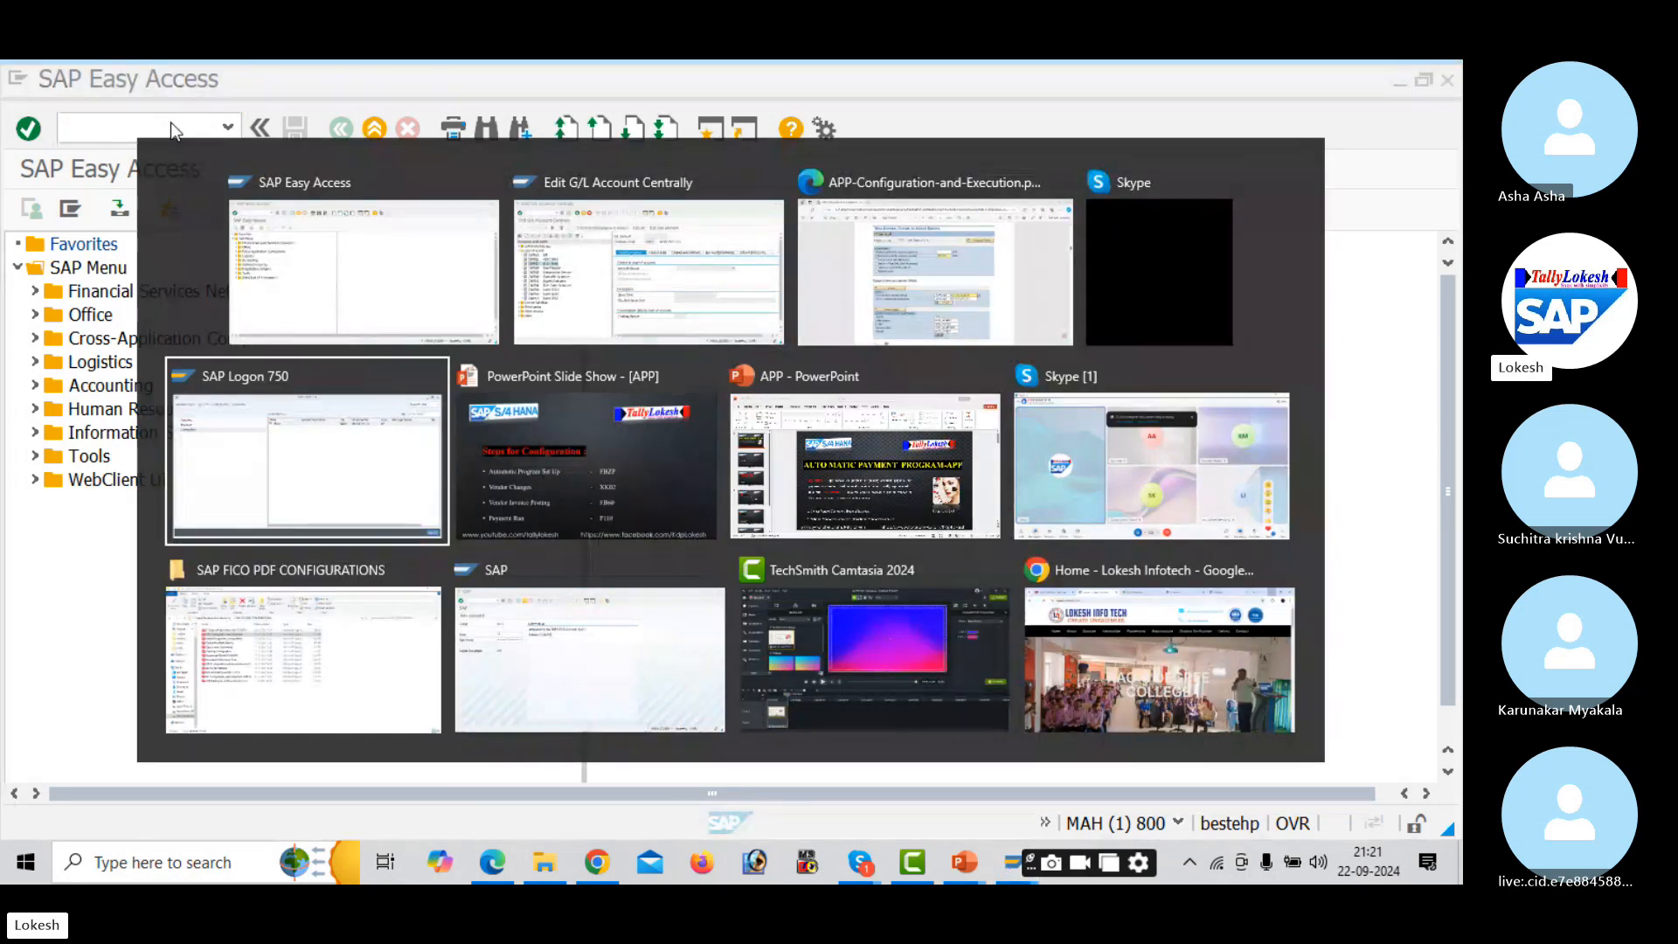
key(alt+Tab)
key(alt+Tab)
key(alt+Tab)
key(alt+Tab)
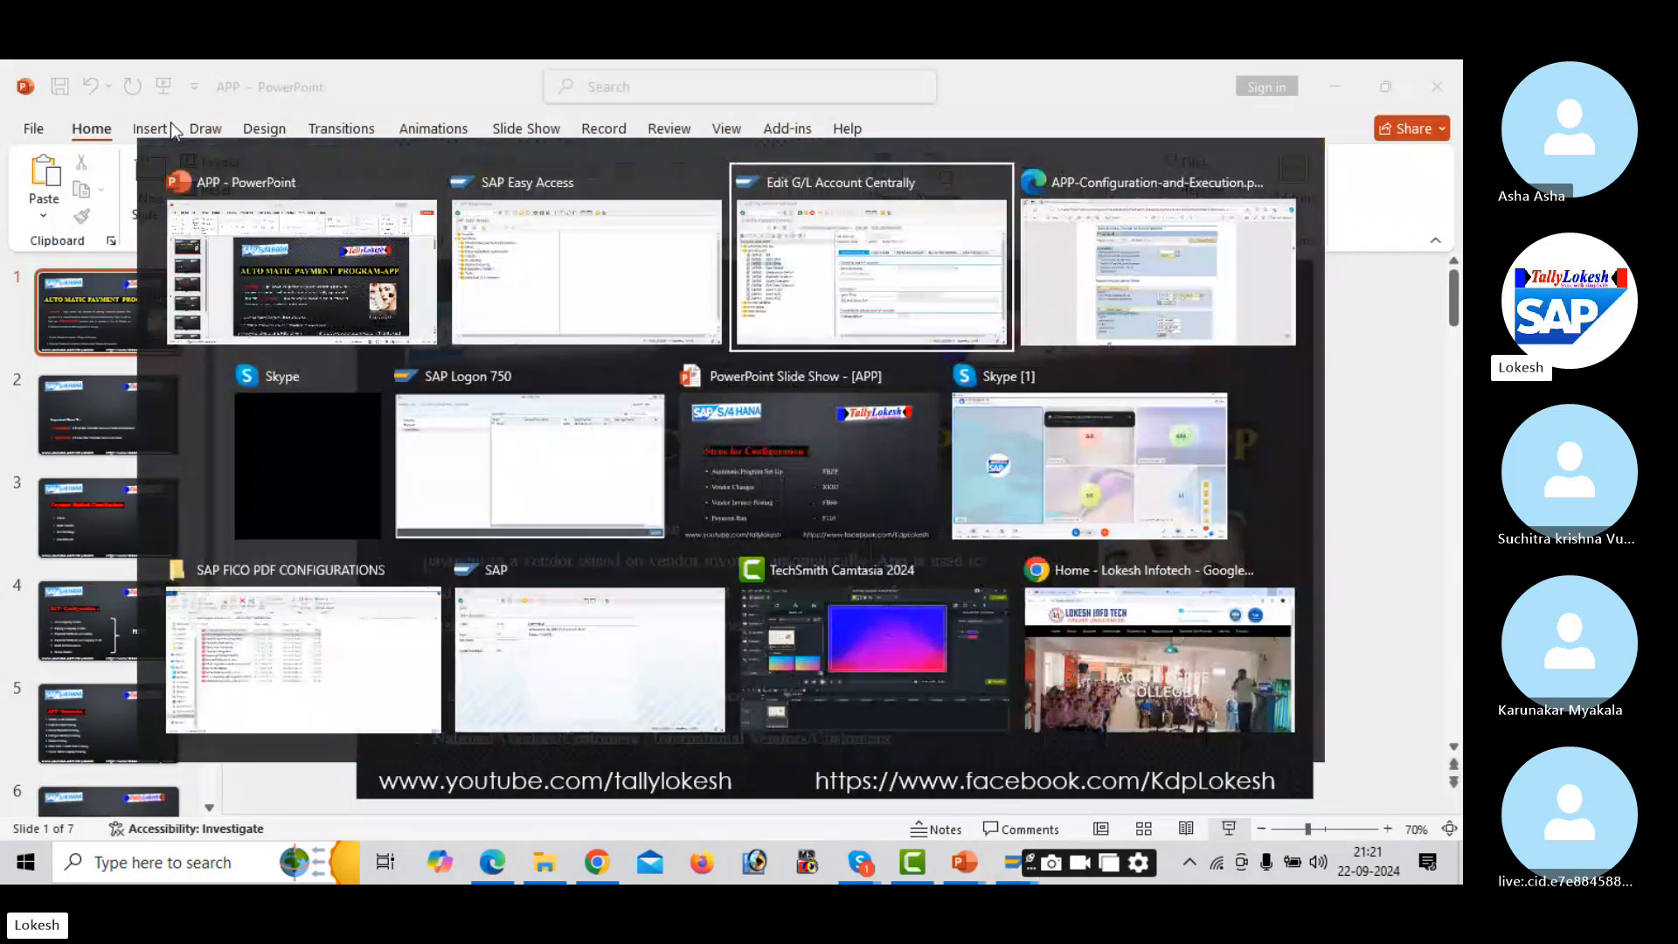
key(alt+Tab)
key(alt+Tab)
key(alt+Tab)
key(alt+Tab)
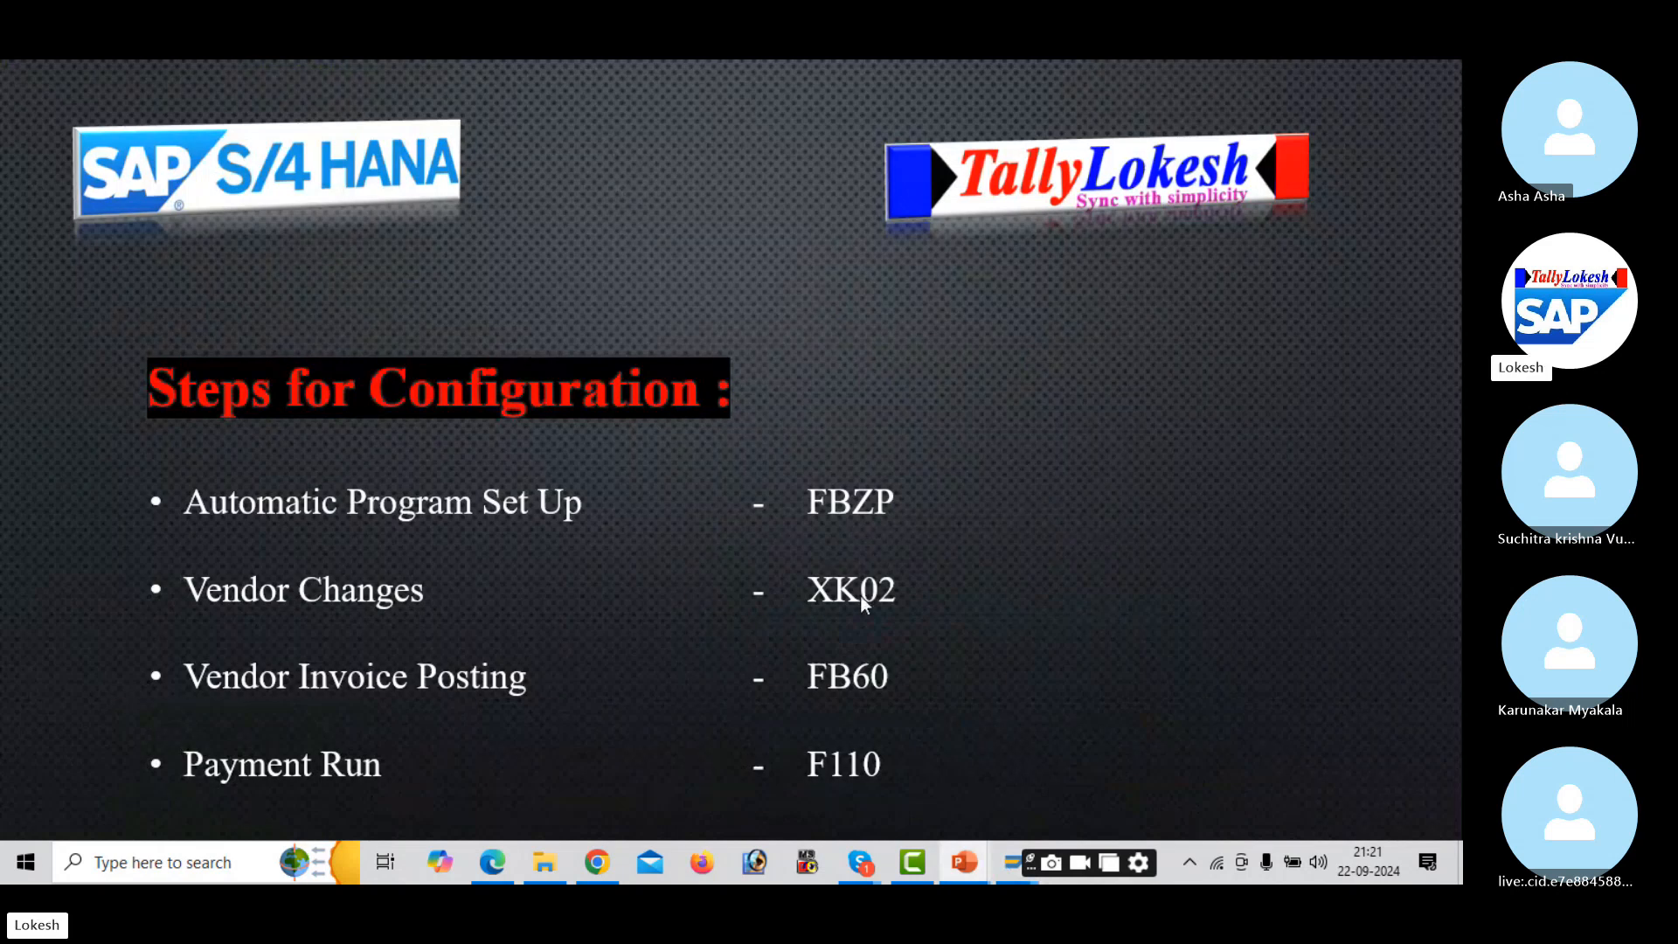
key(alt+Tab)
key(alt+Tab)
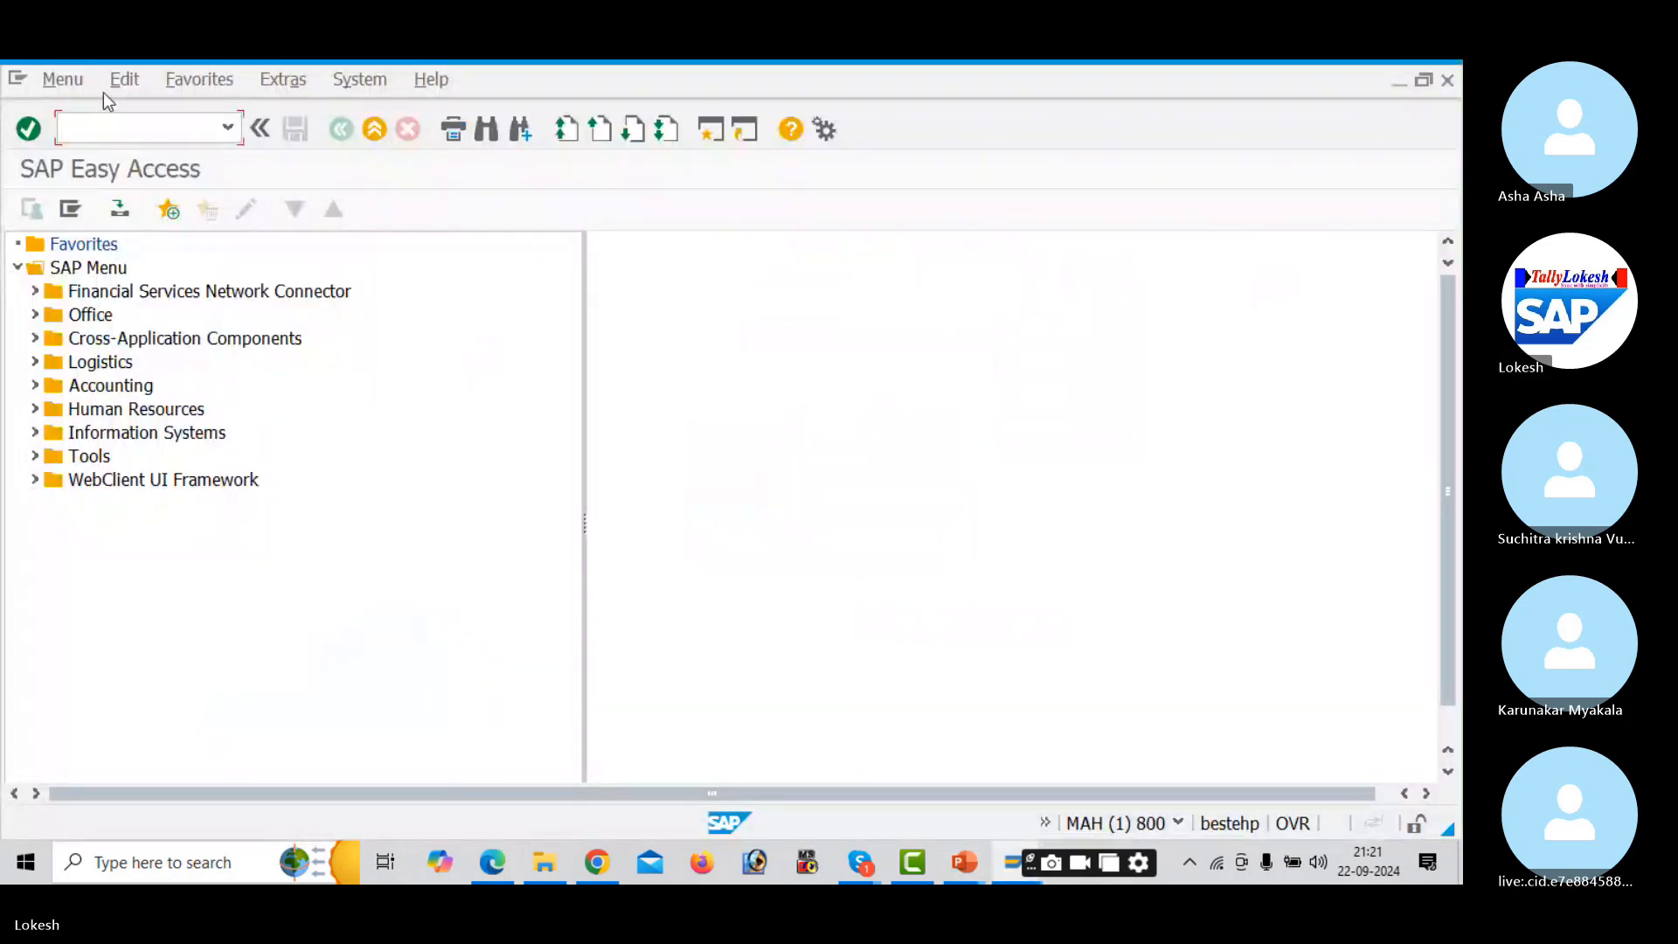
- In XK02, give vendor 13221 payment method 3 in its AUD1 payment data and save
text(XK02)
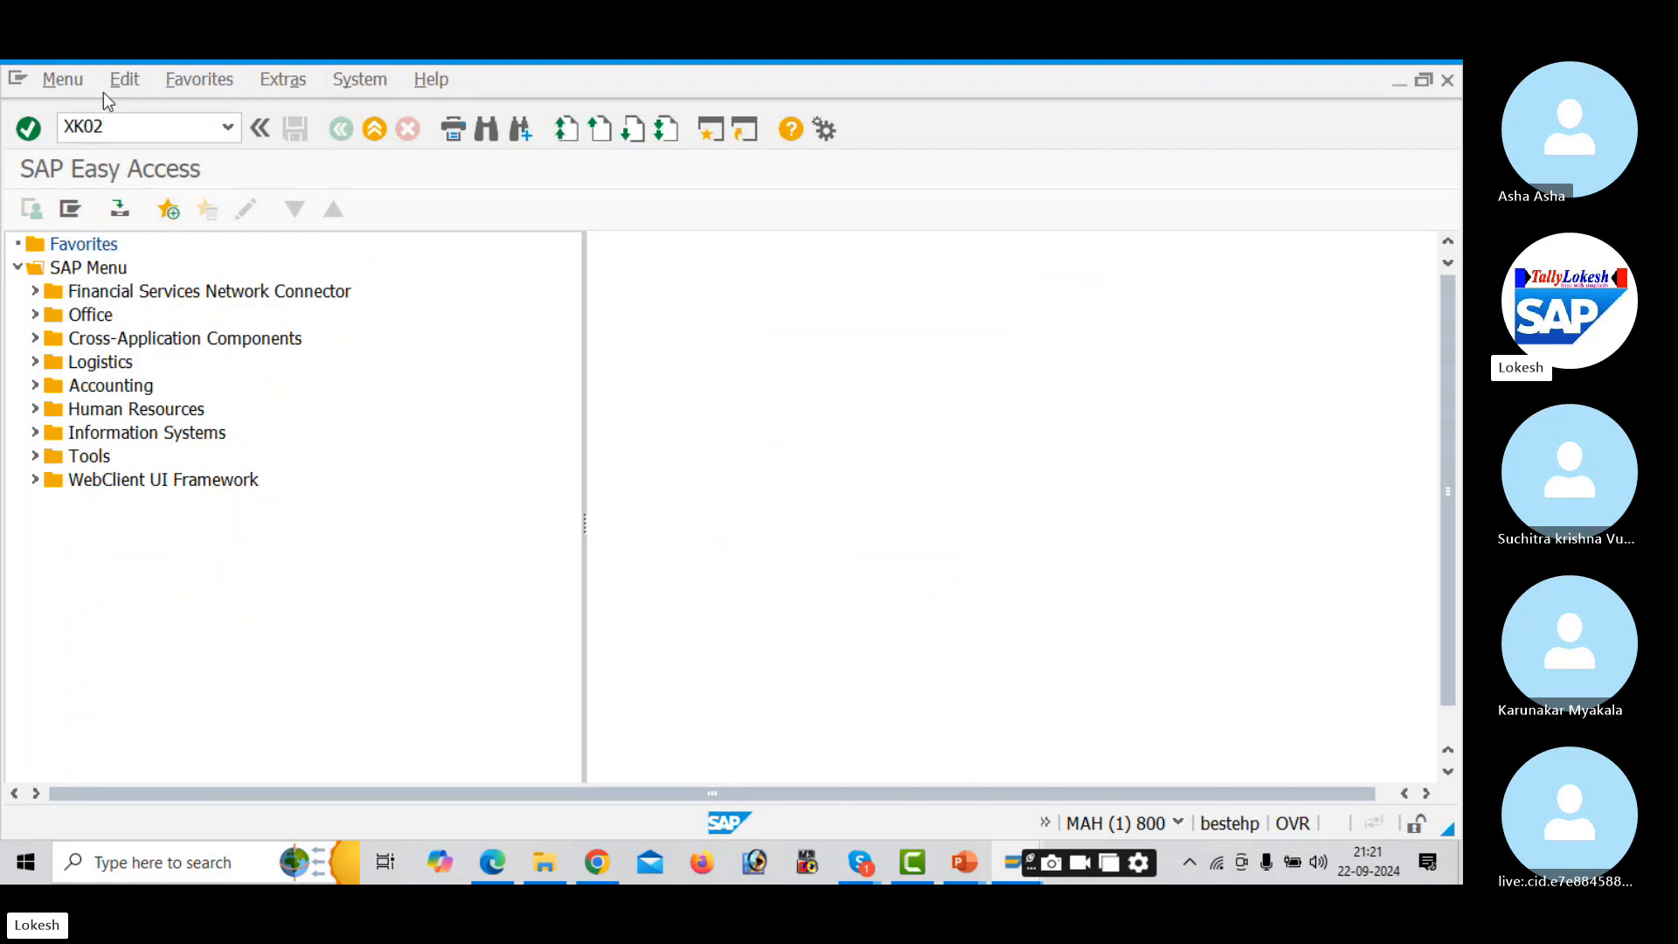
key(Return)
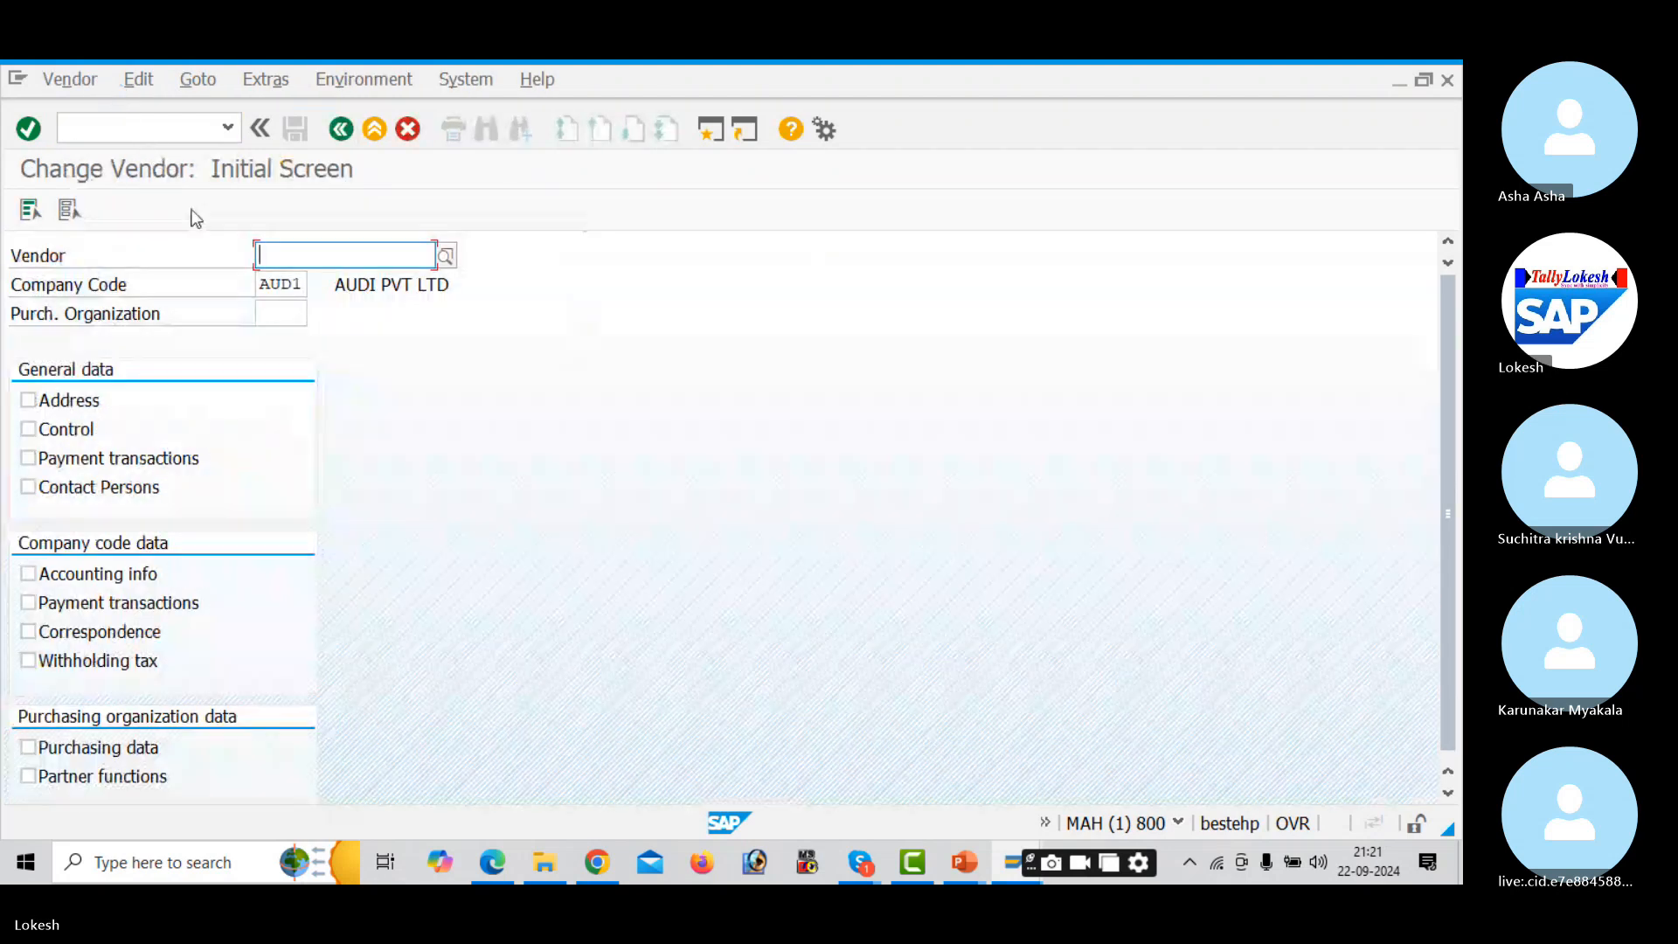
click(447, 256)
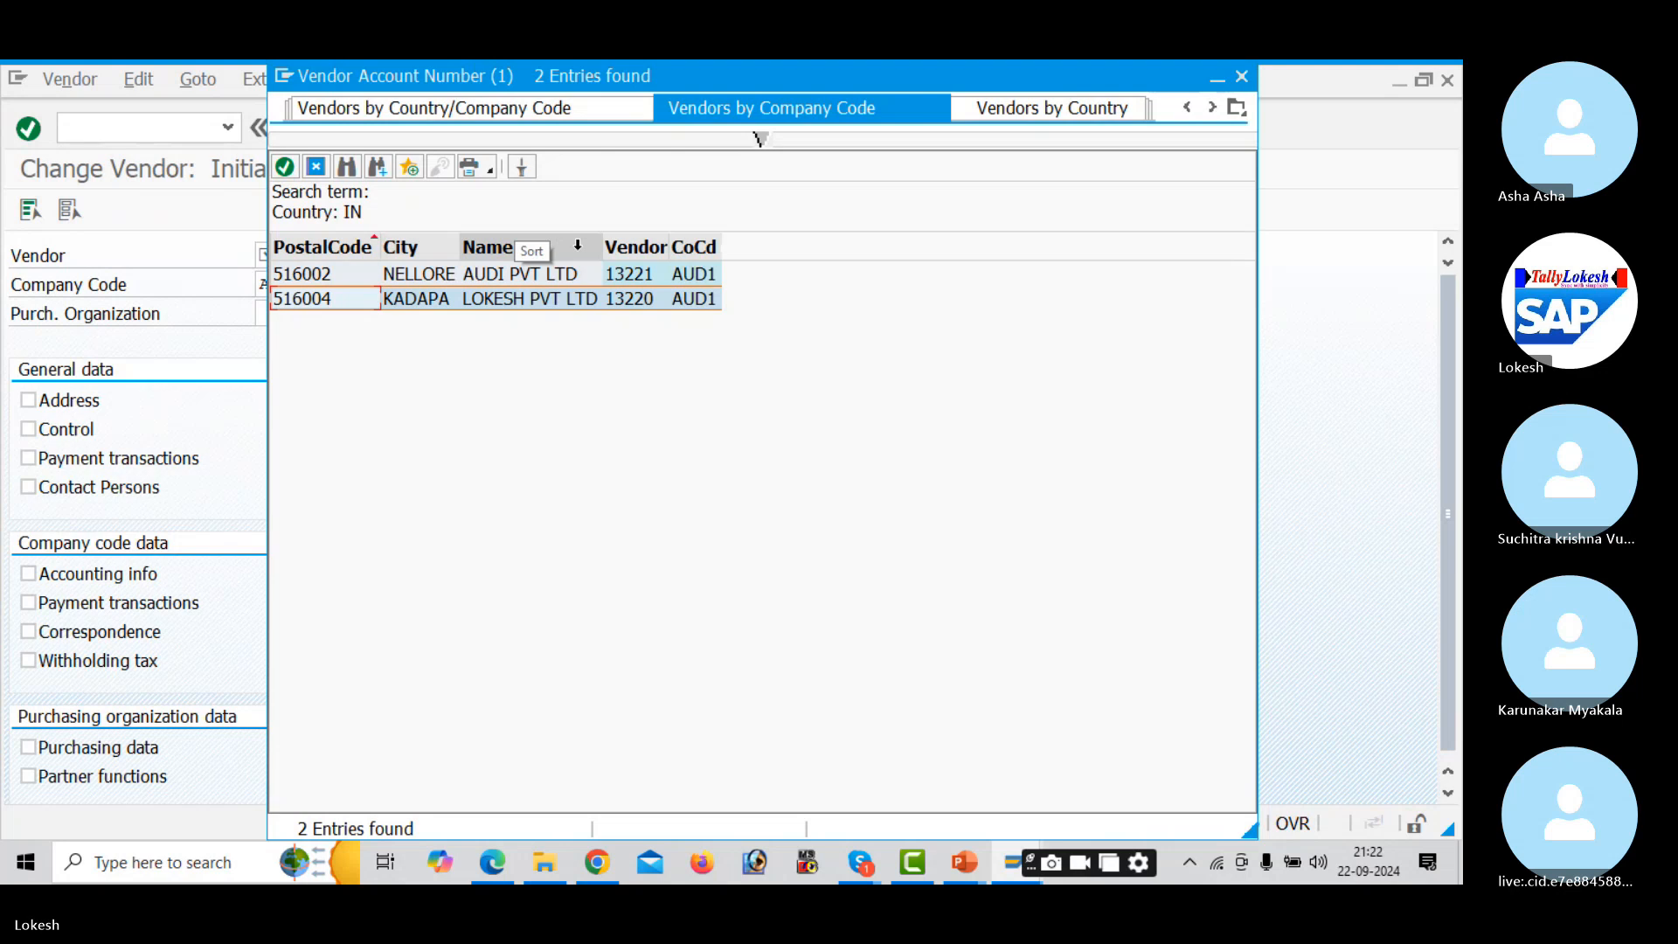
key(Up)
key(Return)
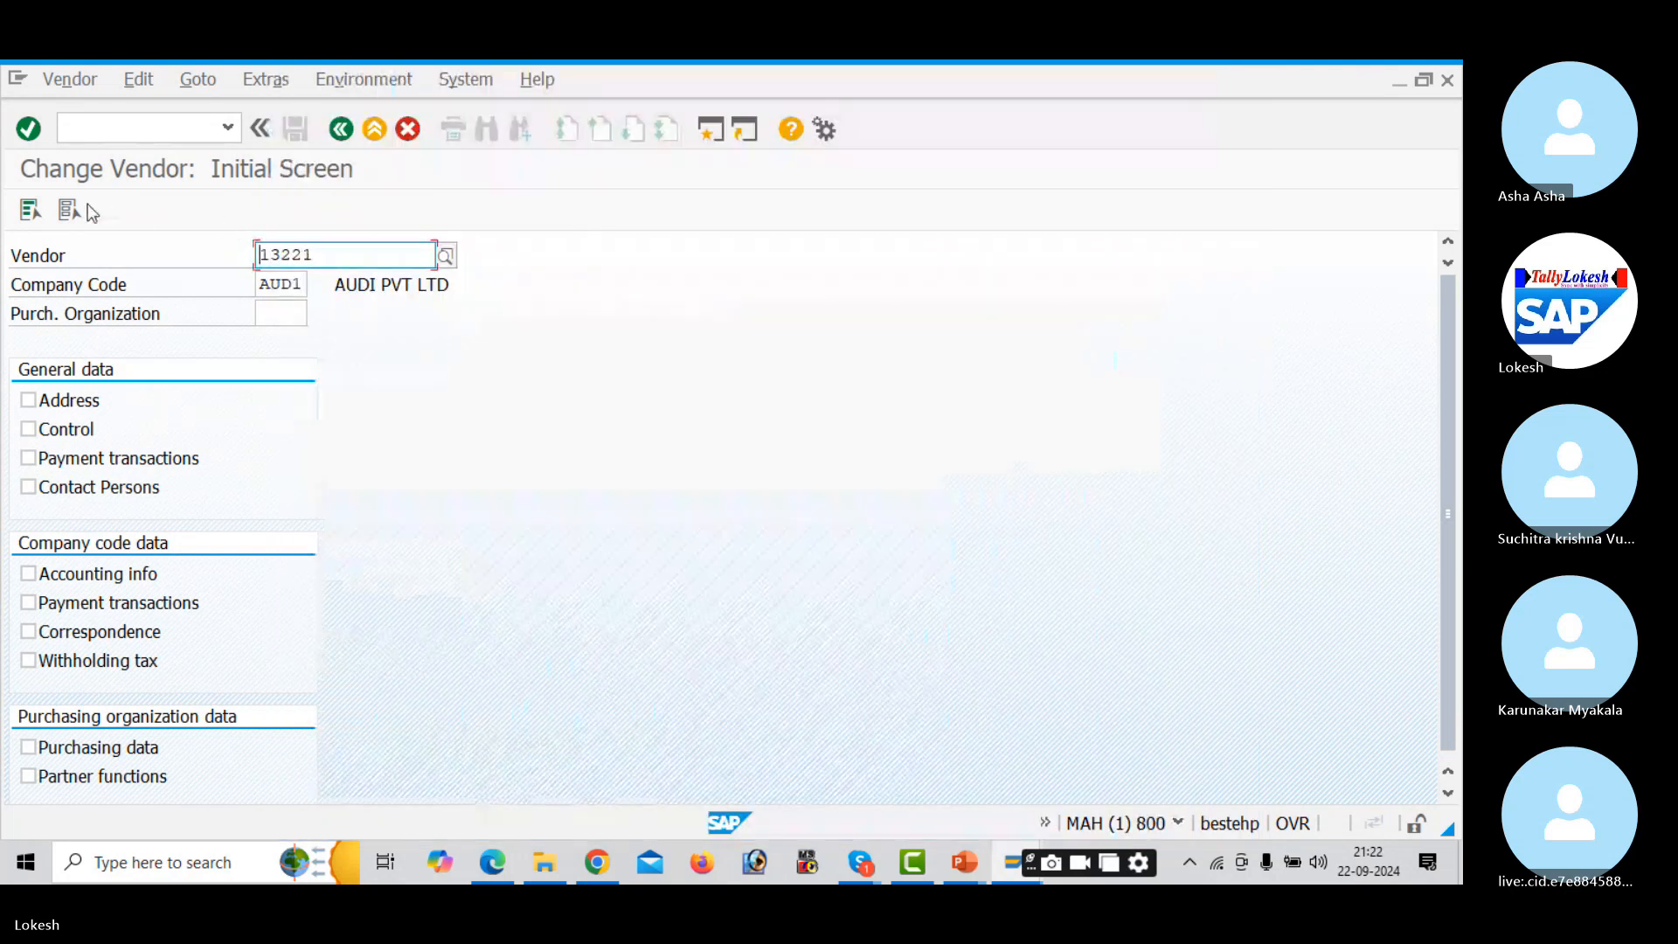
click(31, 210)
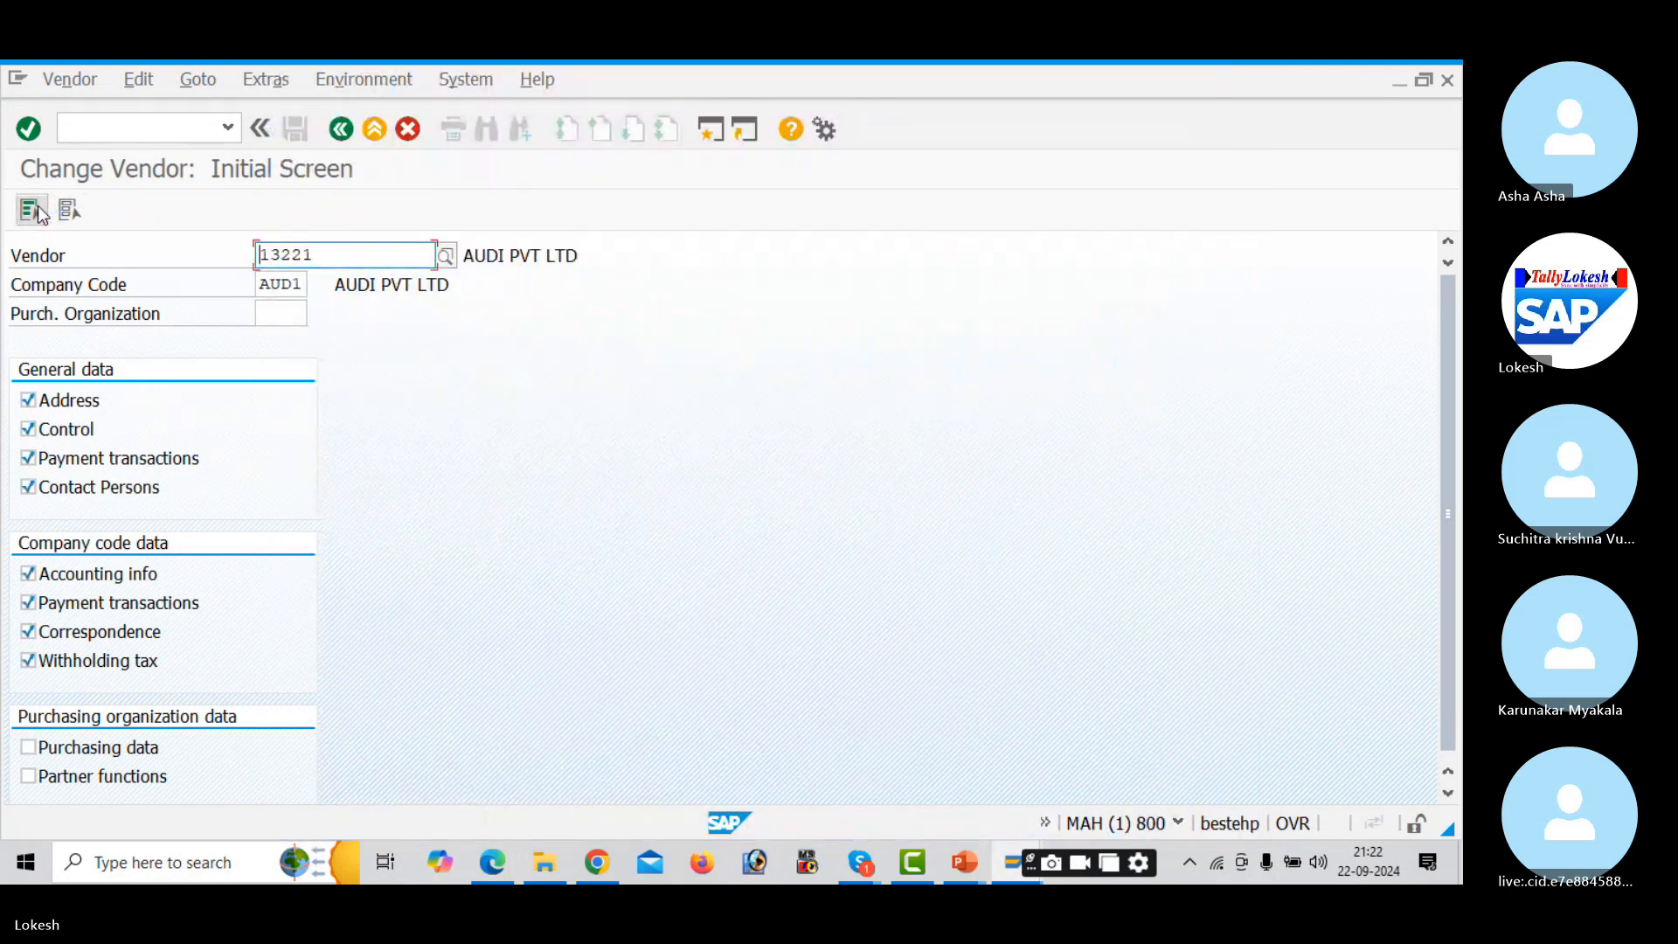
key(Return)
key(Return)
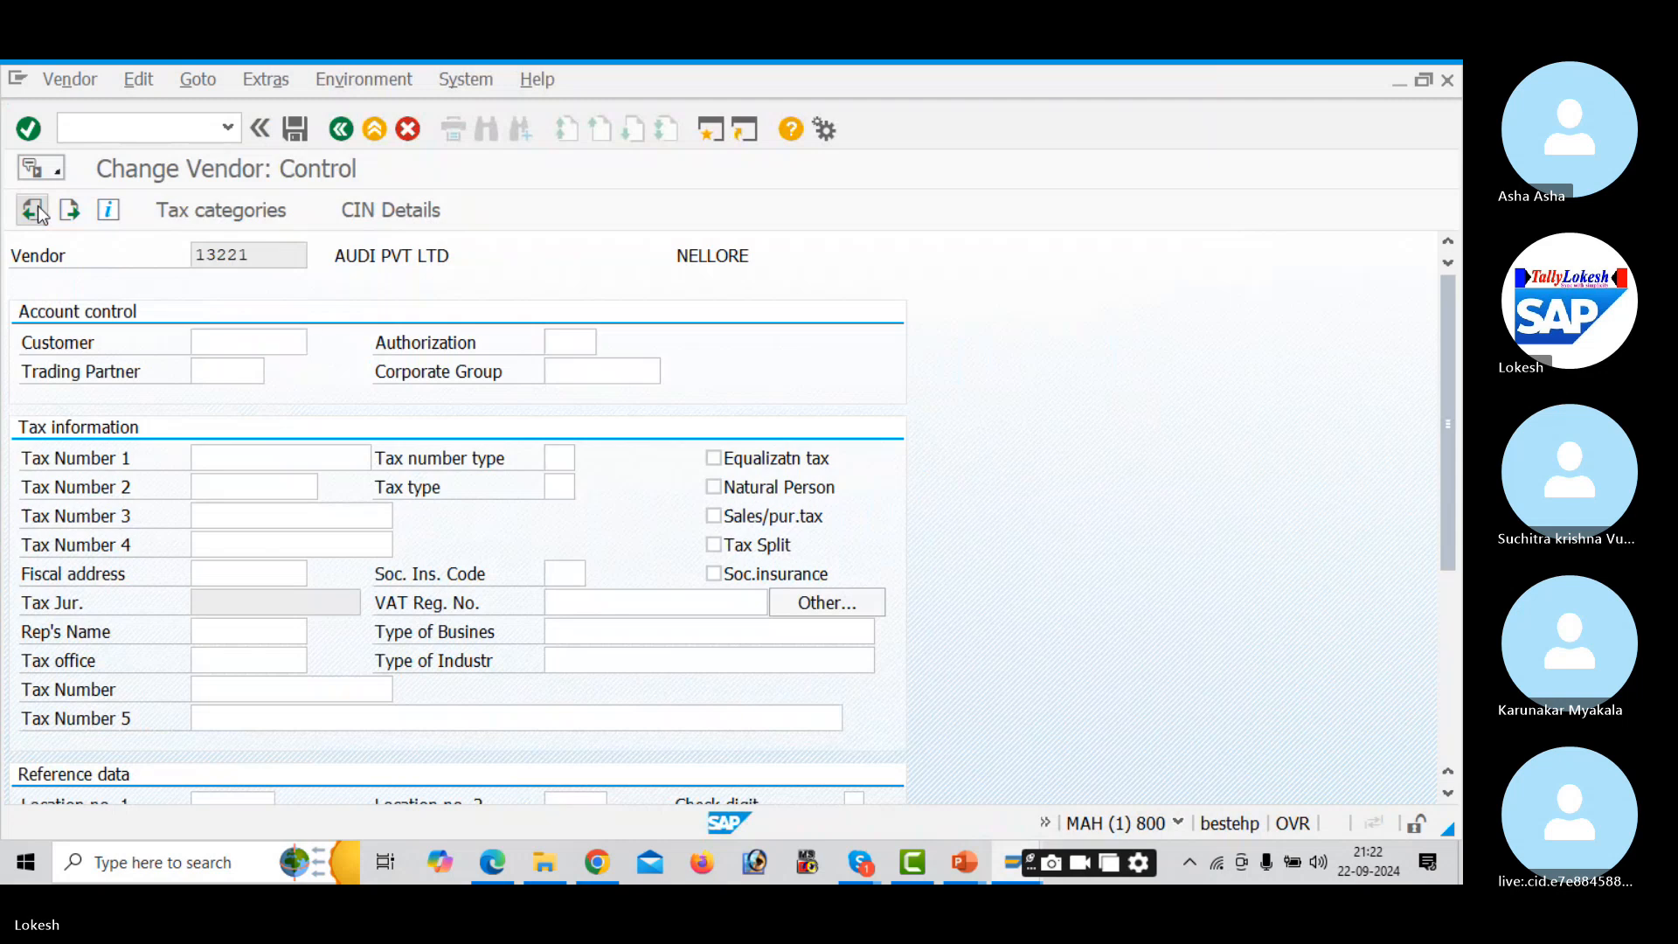
key(Return)
key(Return)
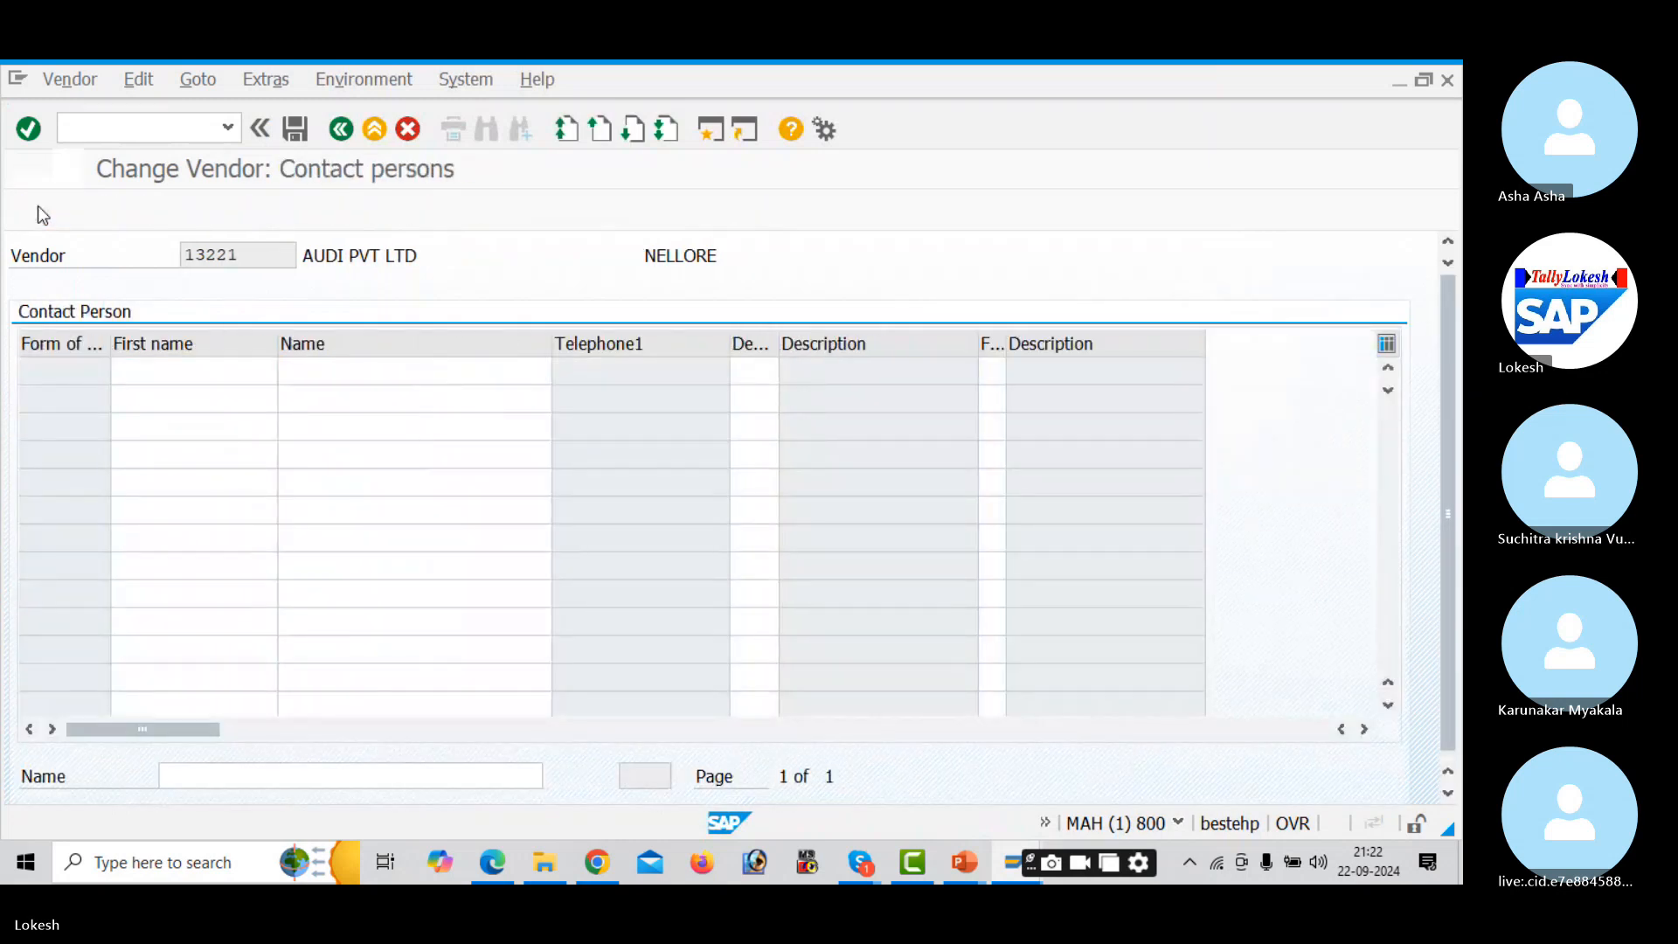
key(Return)
key(Return)
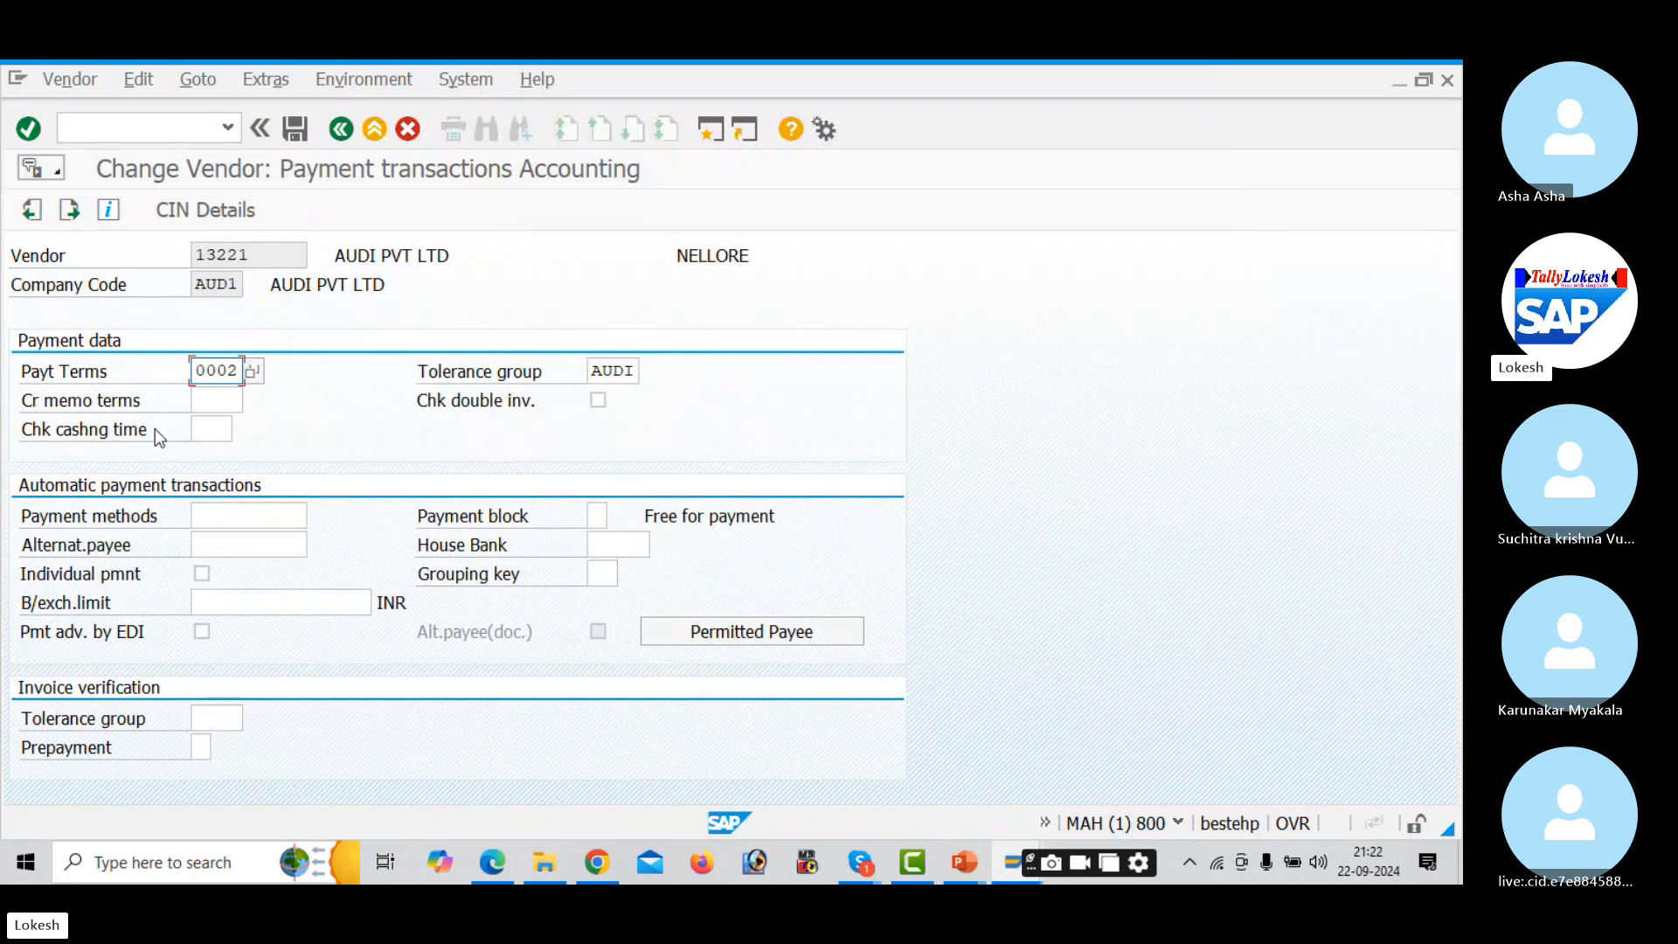
click(223, 517)
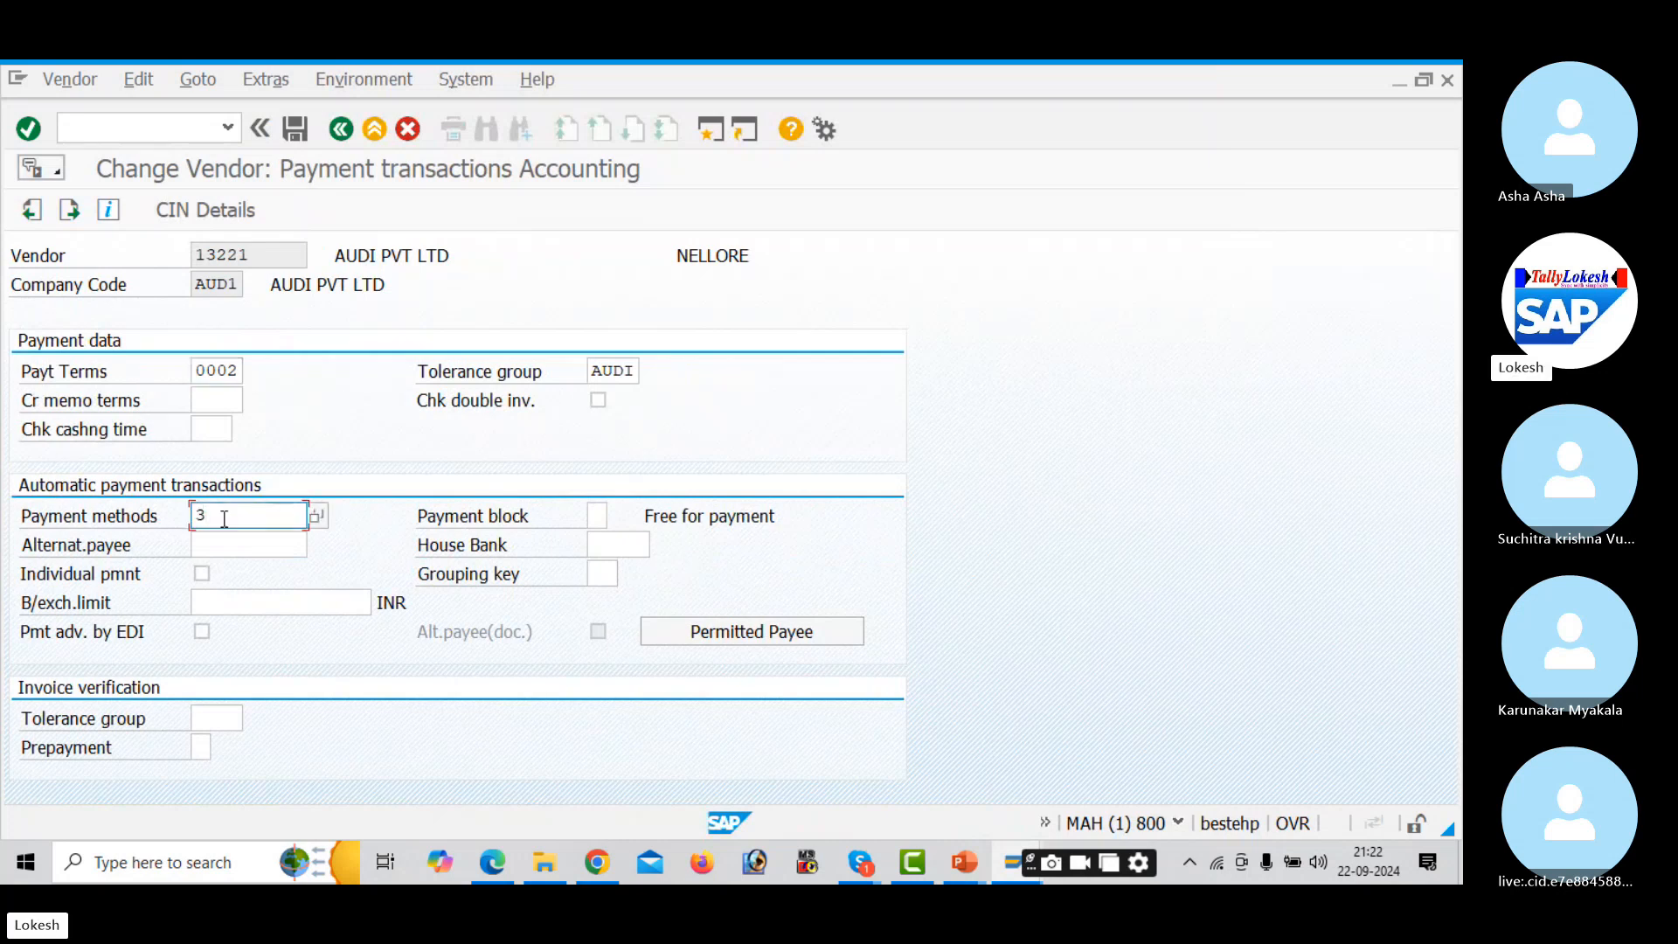
key(Tab)
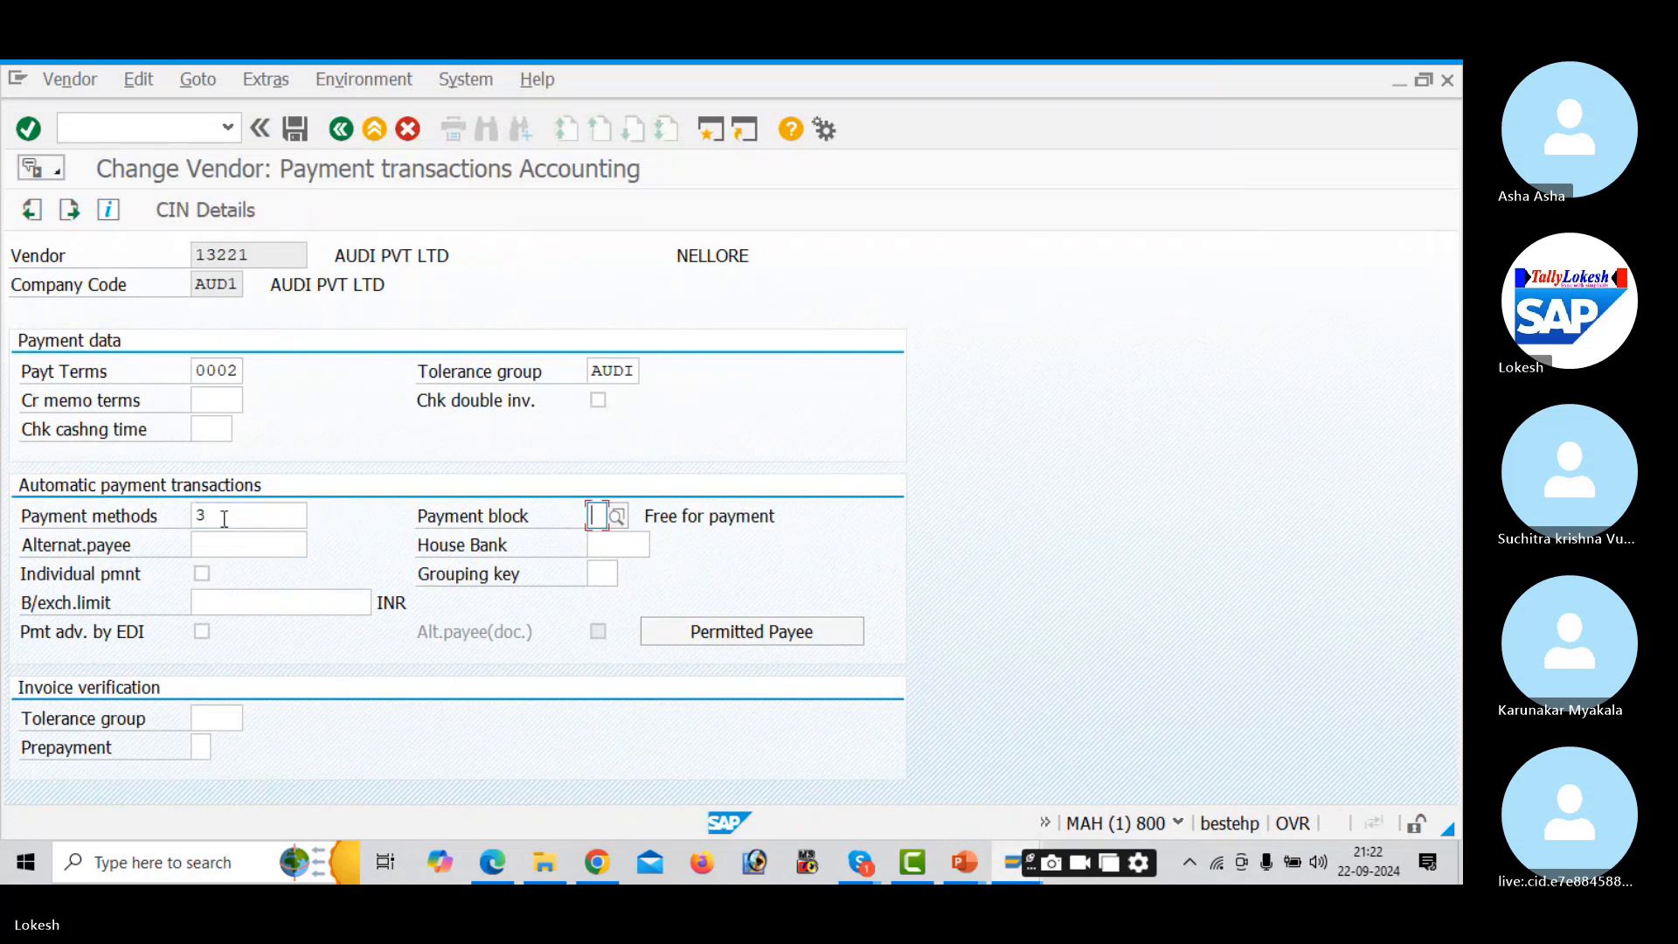
click(307, 138)
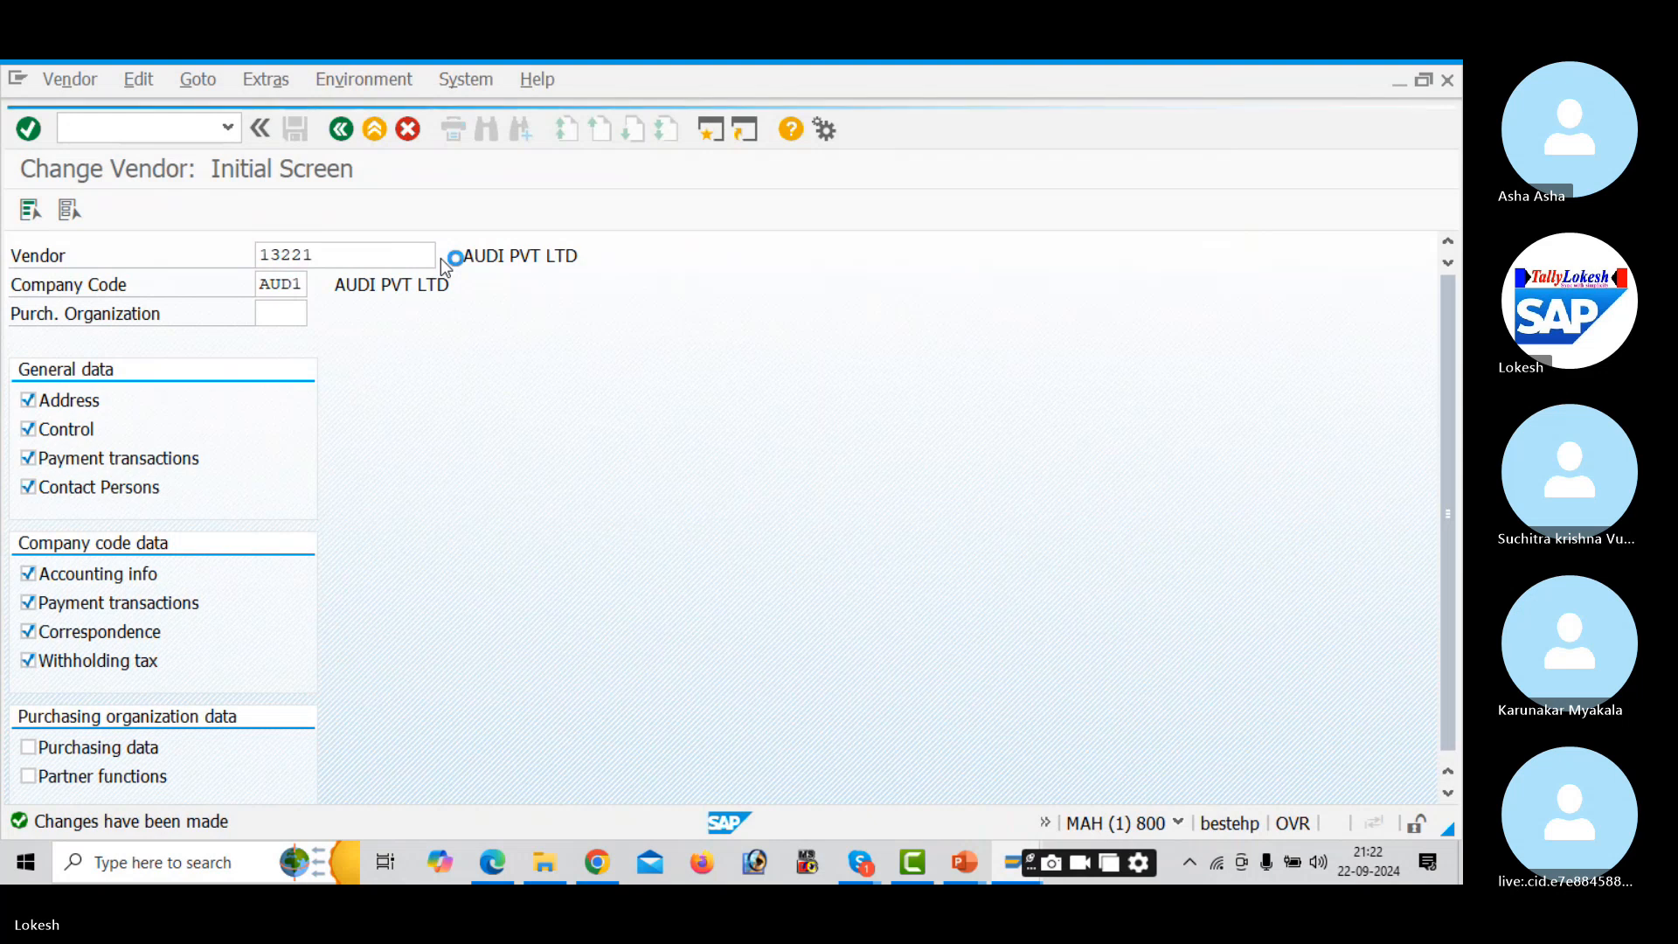
- Give vendor 13220 payment method 3 and save the change
key(Return)
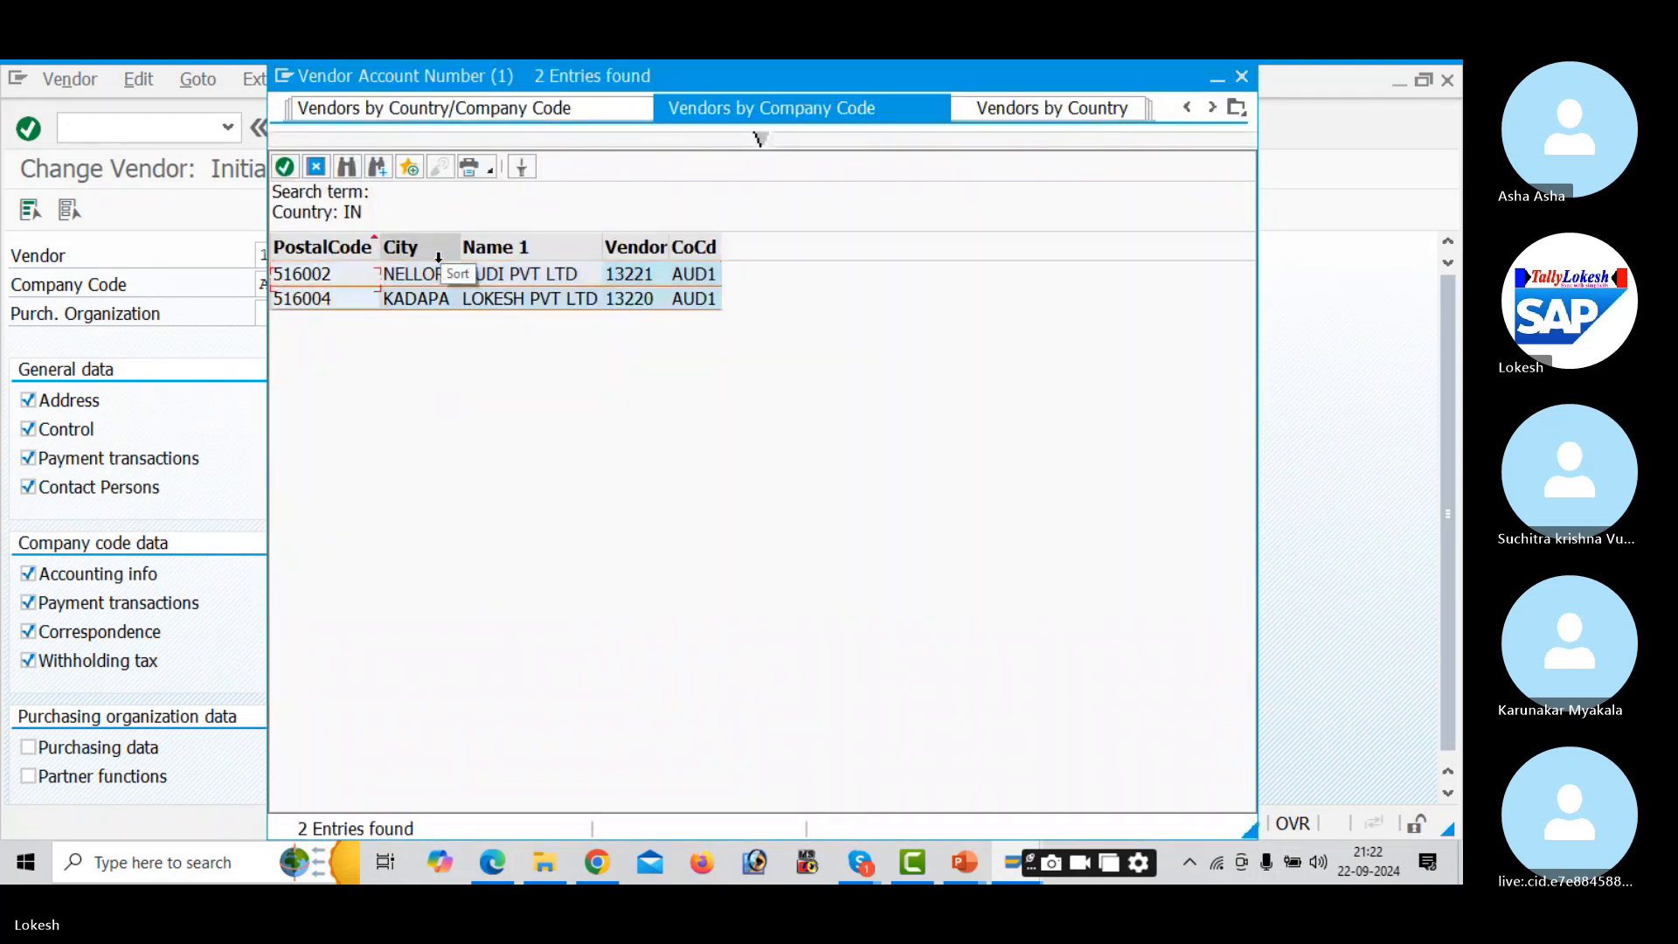
double_click(443, 271)
key(Return)
key(Return)
key(Return)
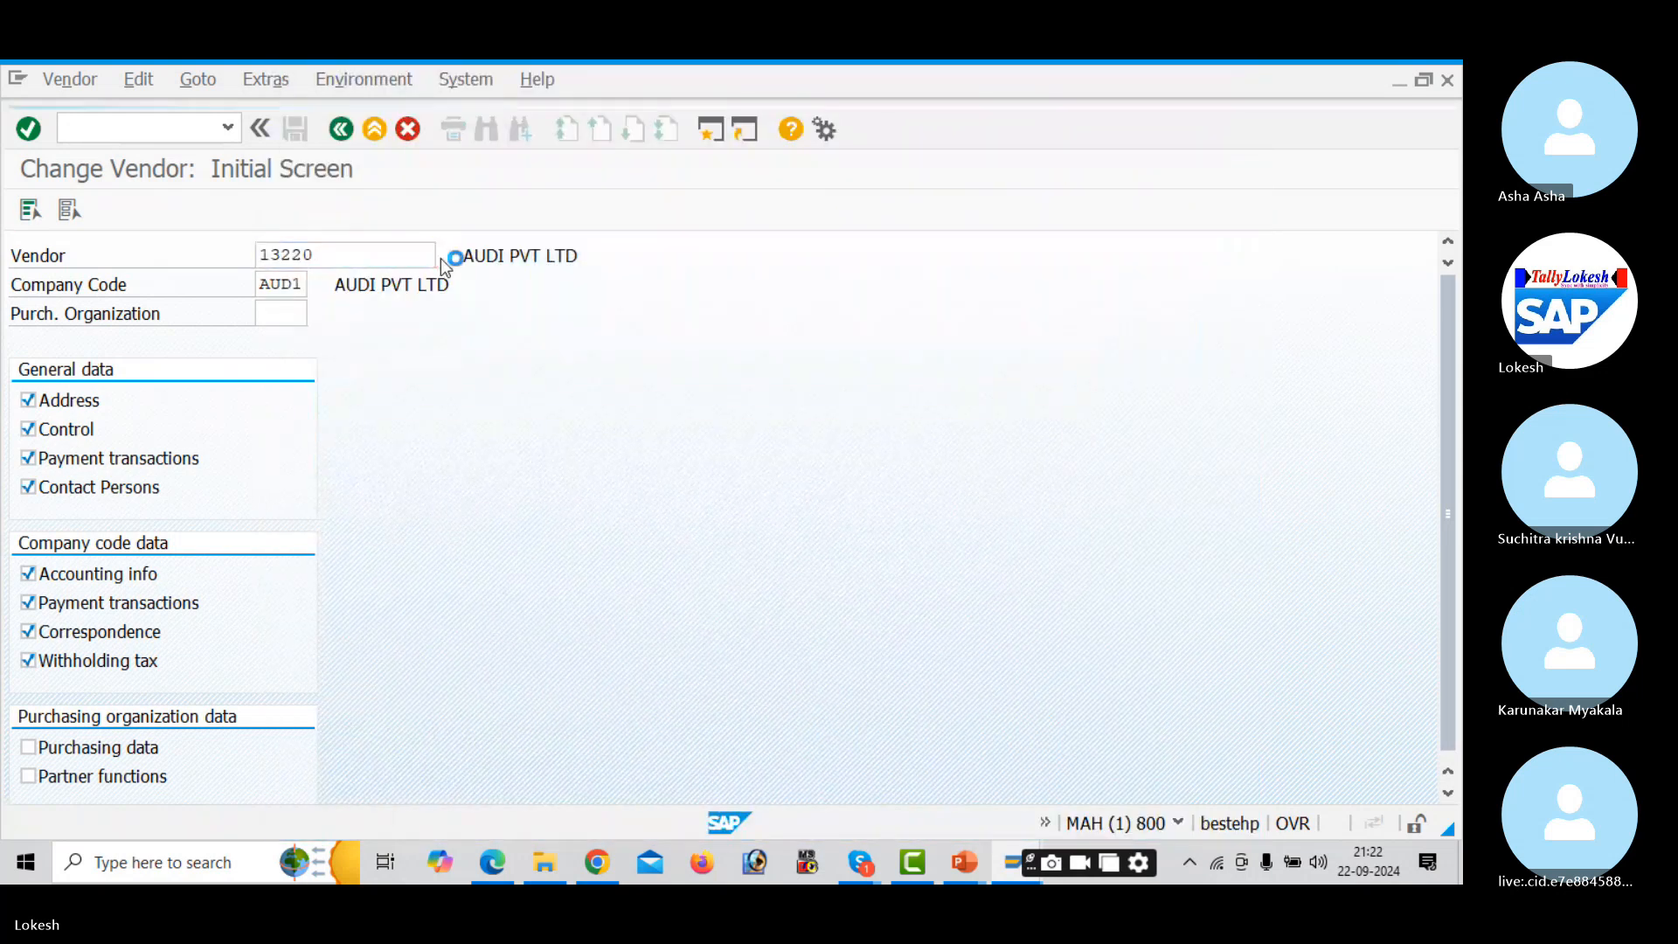
key(Return)
key(Return)
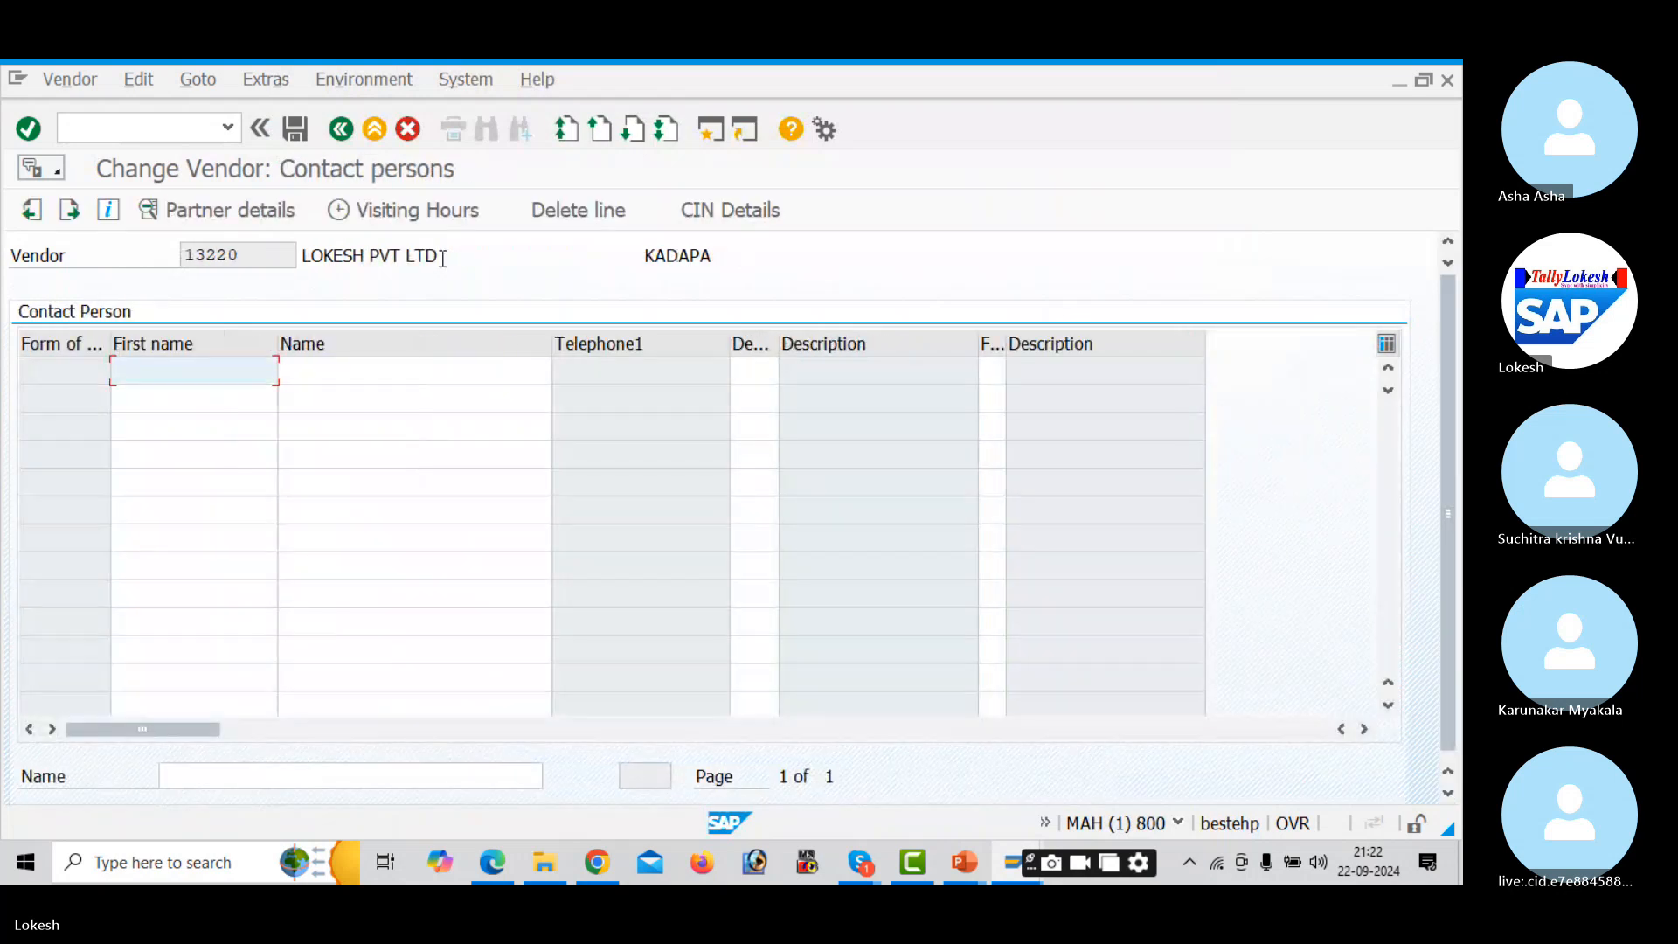
key(Return)
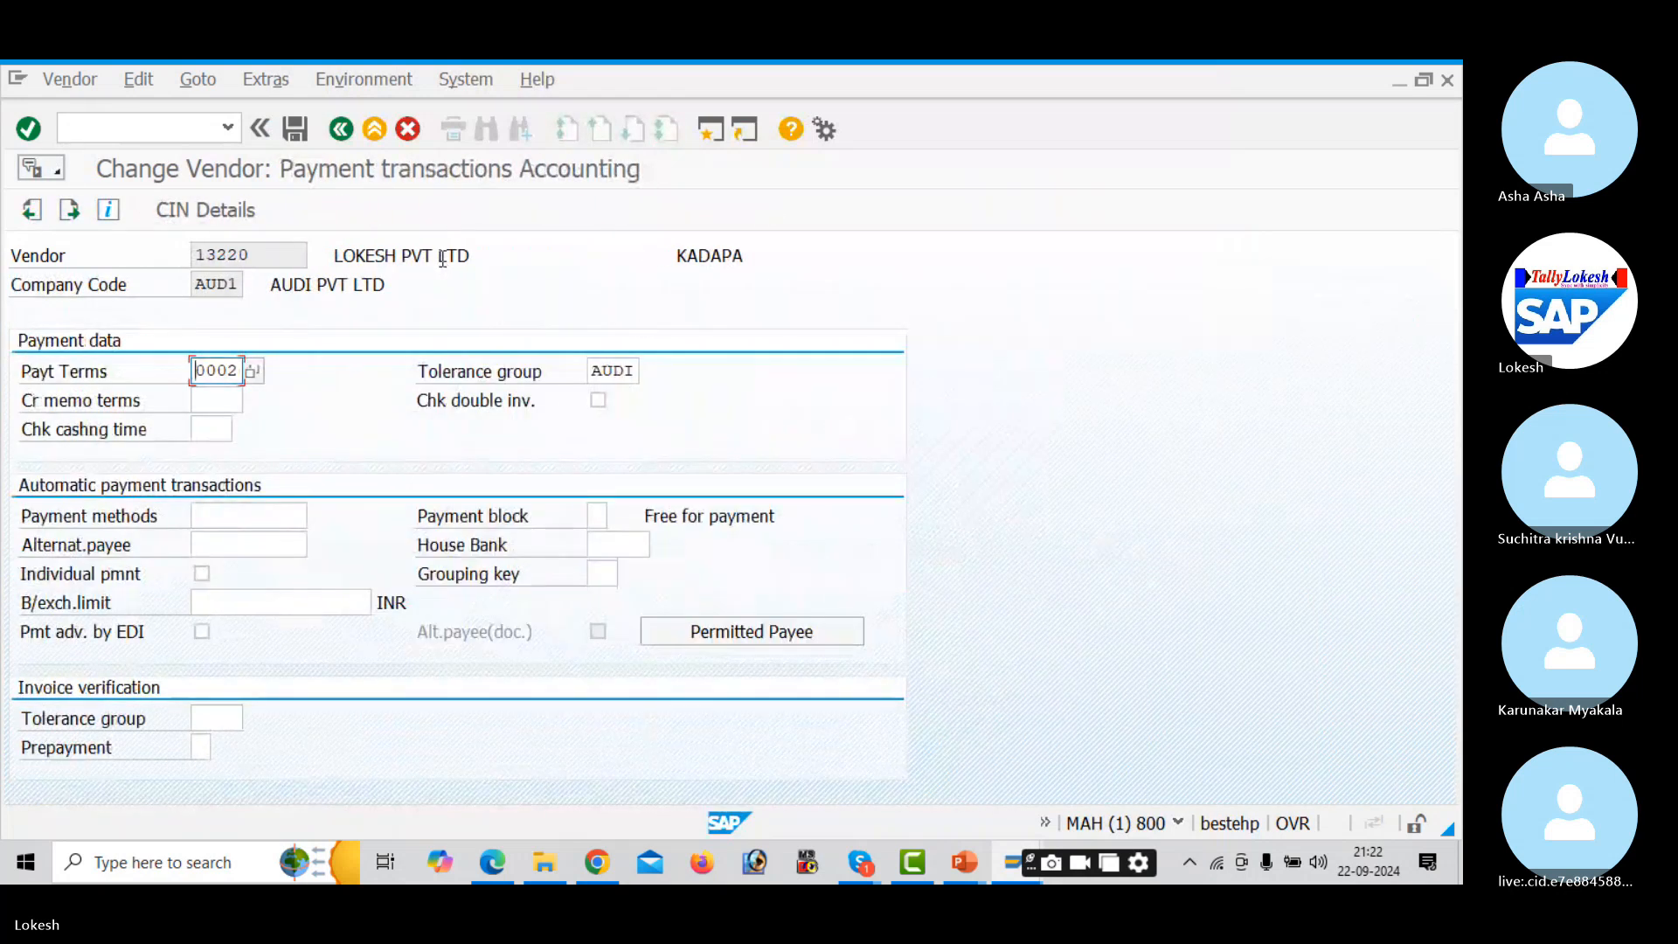
click(273, 508)
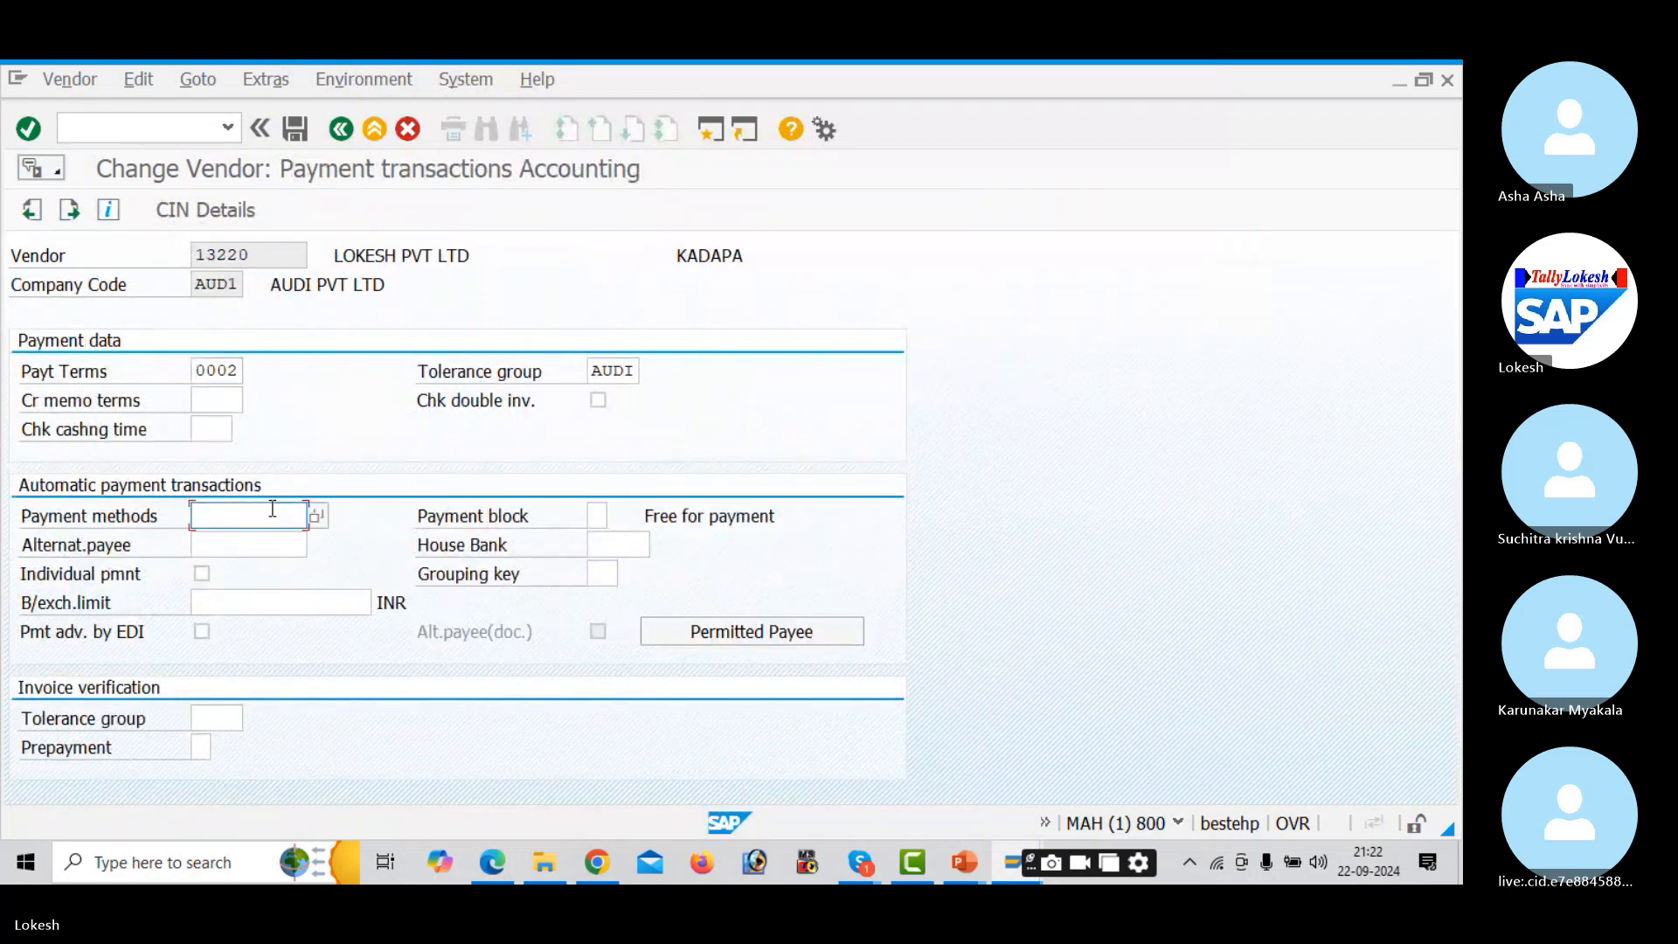
text(3)
key(Tab)
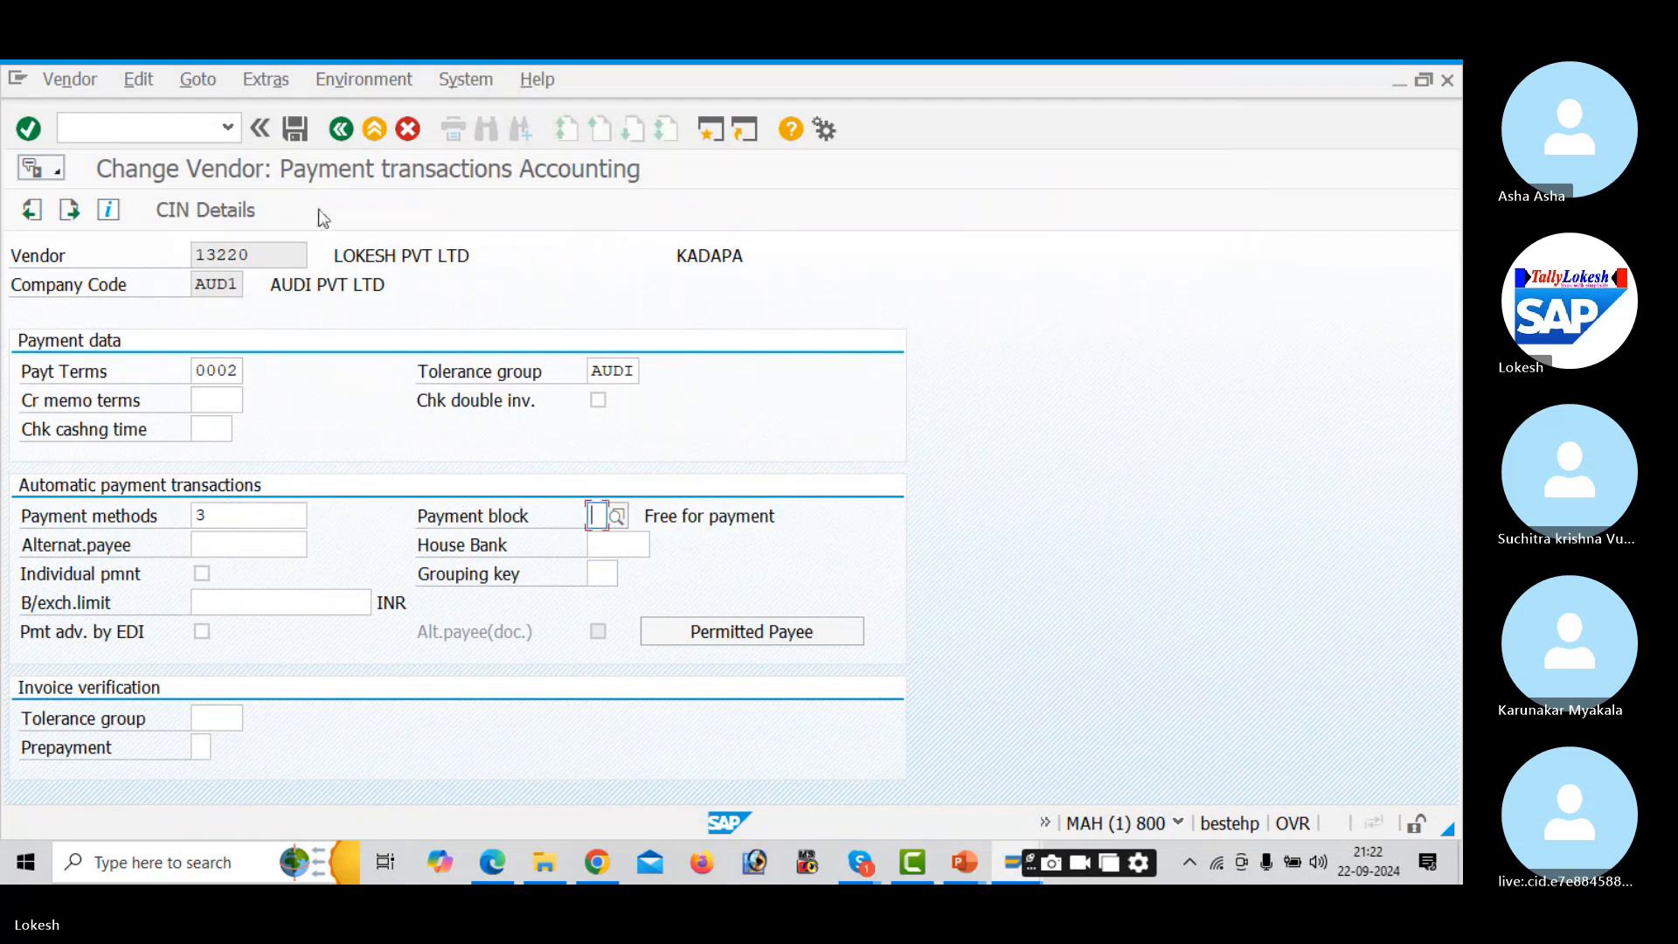
click(294, 135)
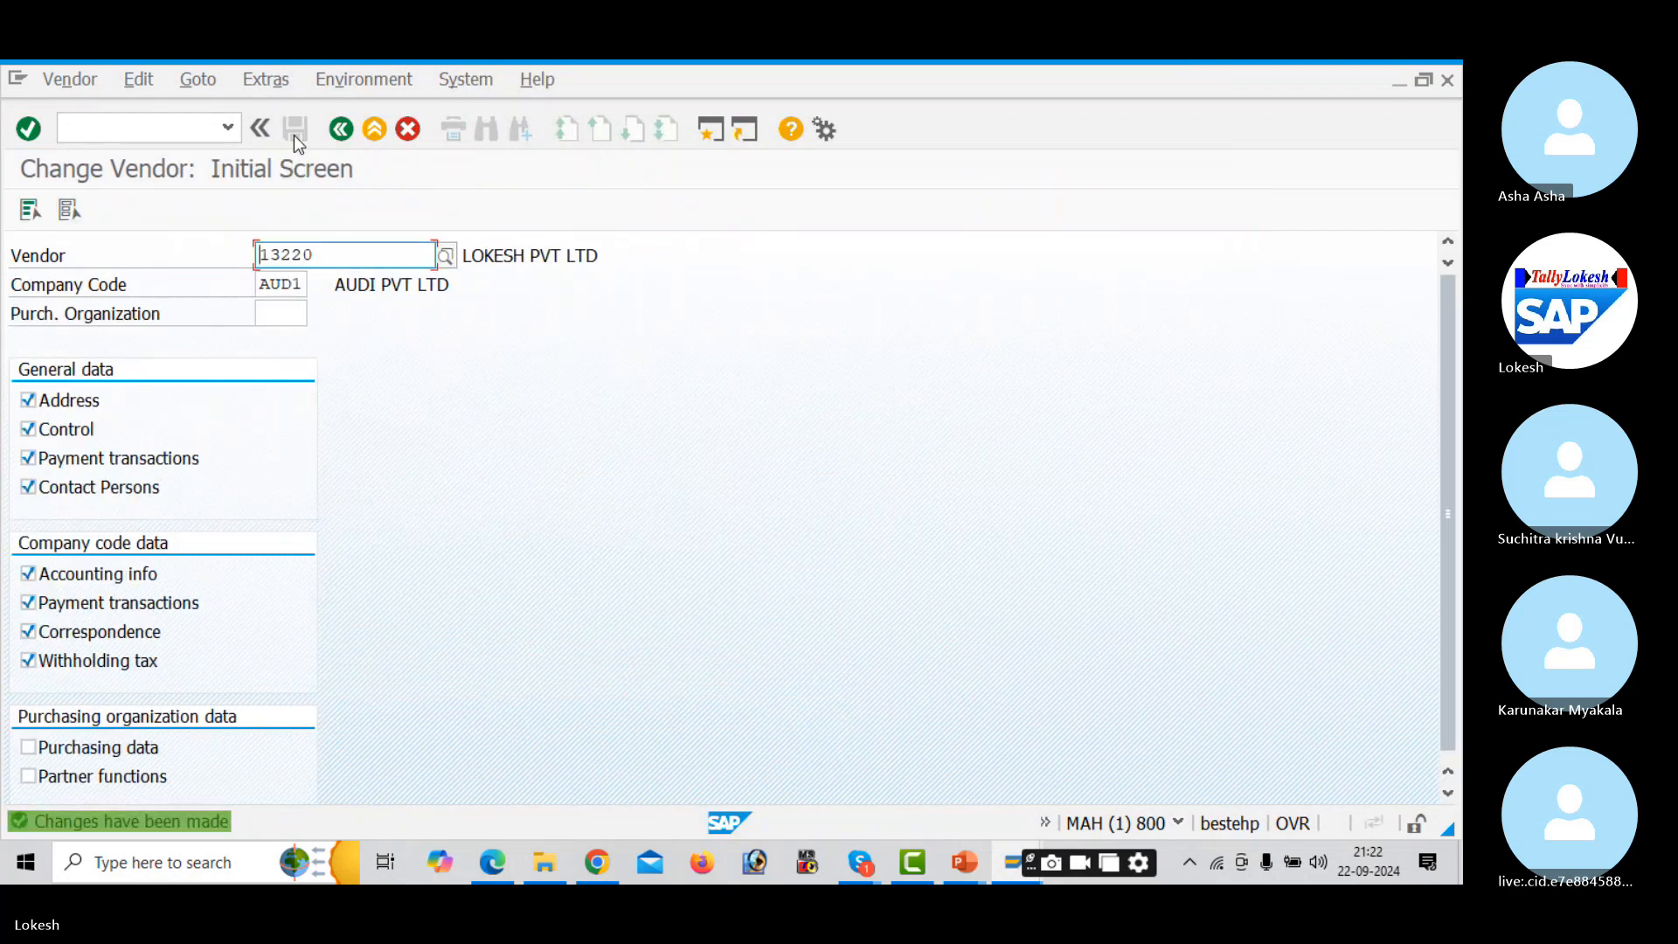
- Check the Skype call briefly, then leave Change Vendor for SAP Easy Access with /N
key(alt+Tab)
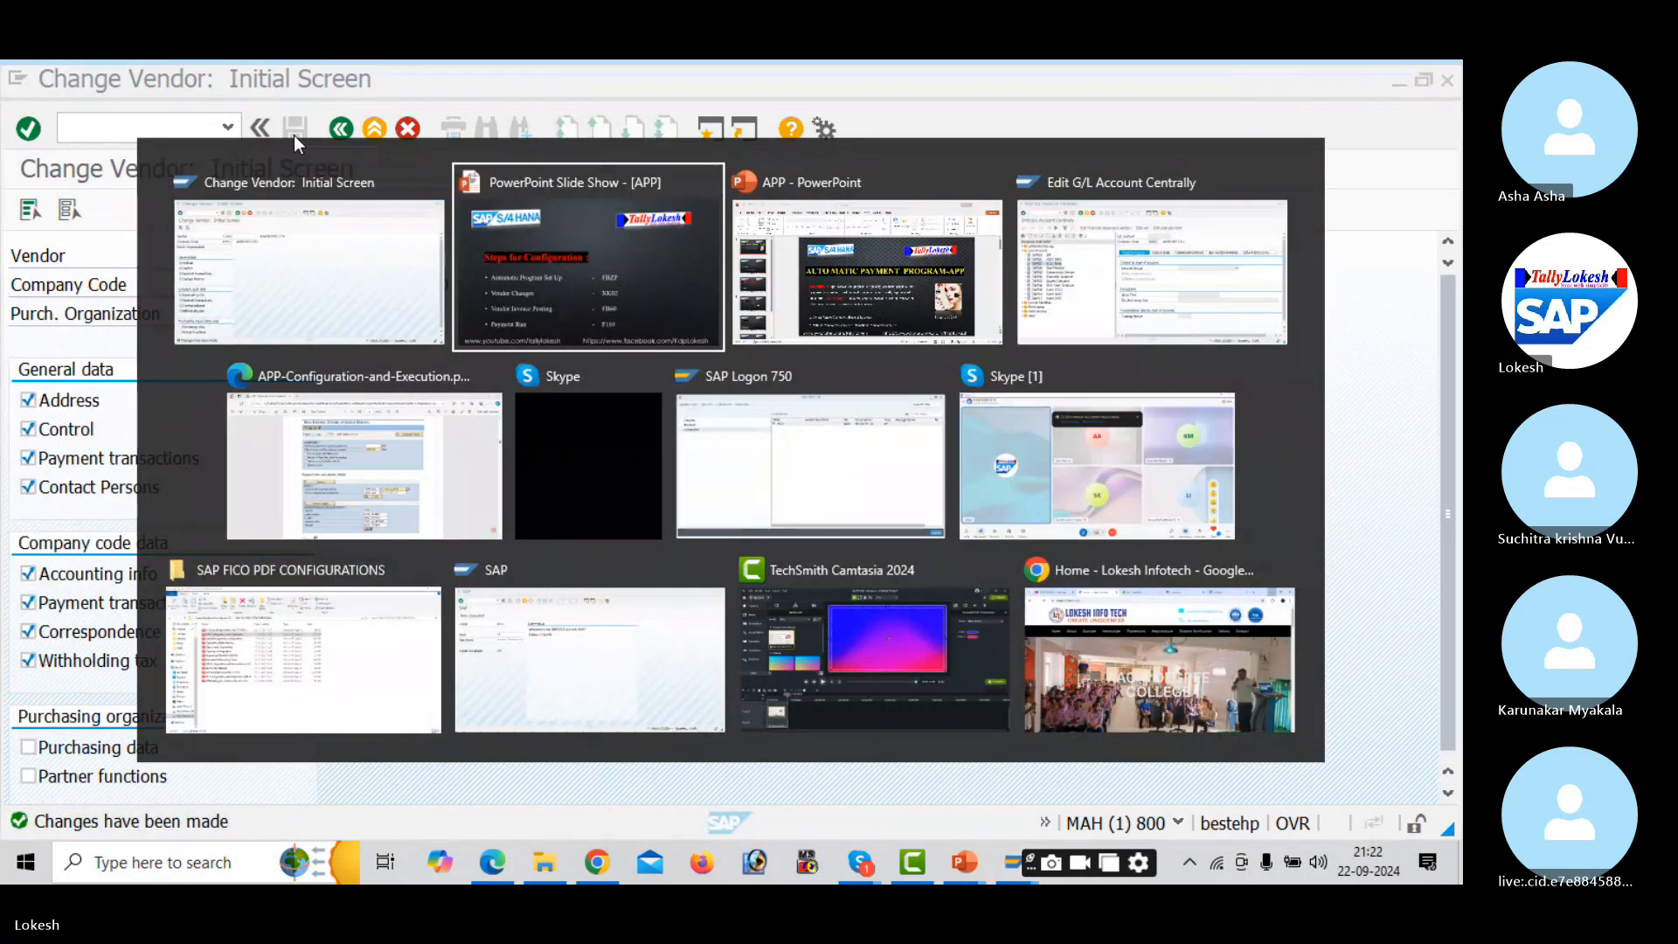
key(alt+Tab)
key(alt+Tab)
key(alt+Tab)
key(alt+Tab)
key(alt+Tab)
key(alt+Tab)
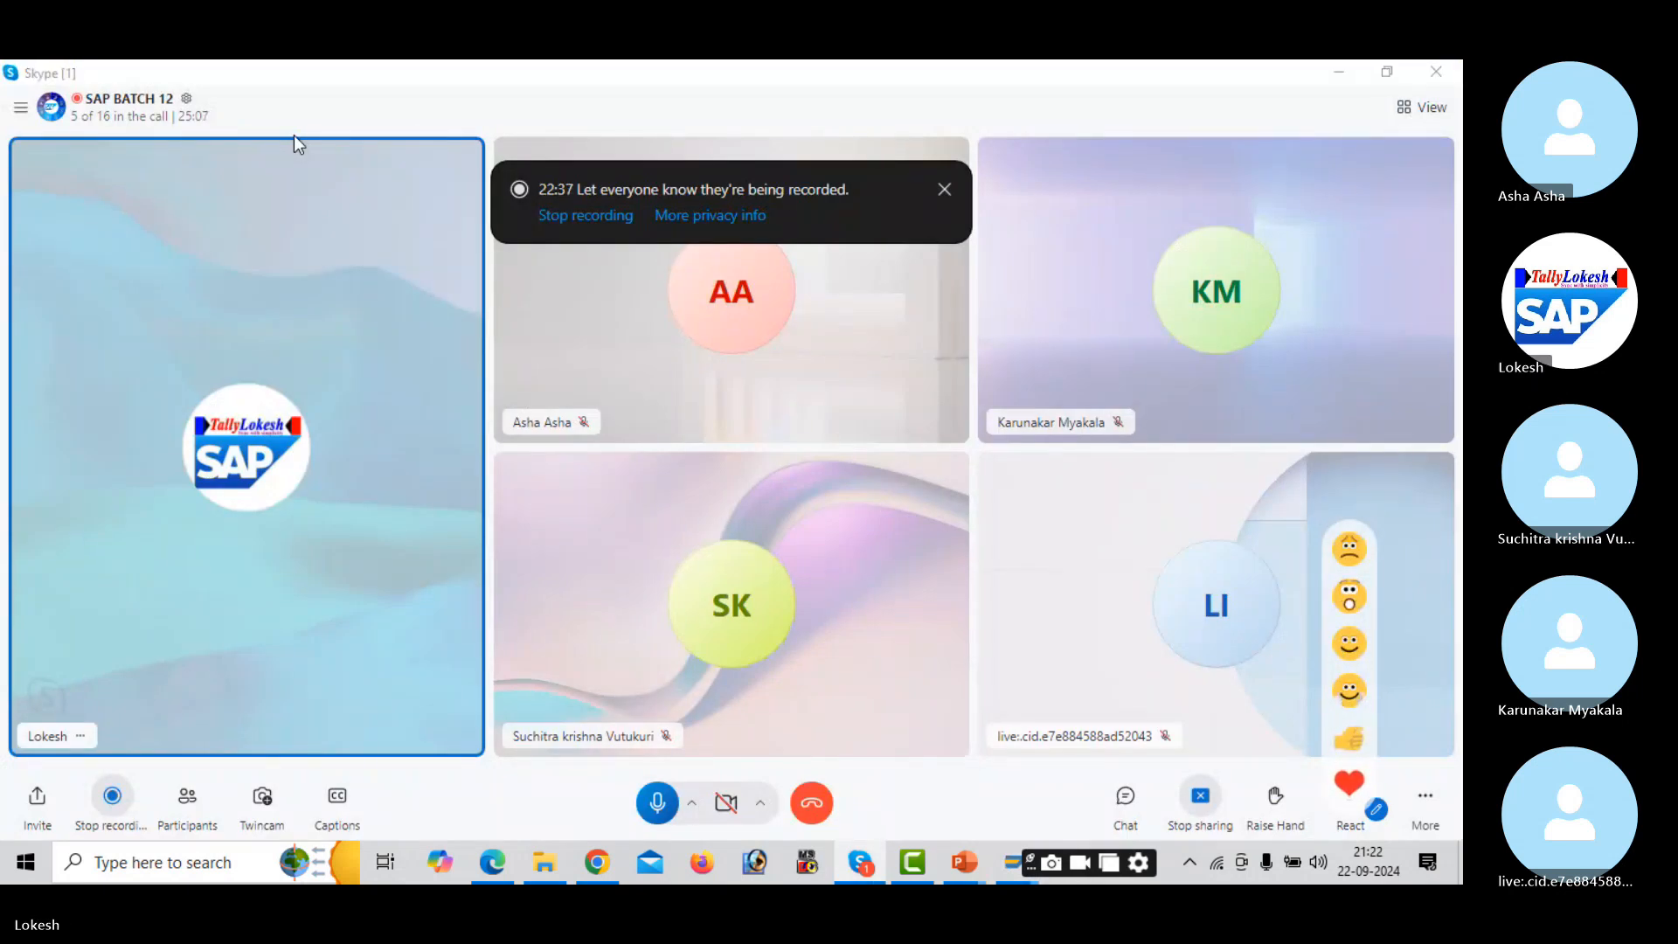
key(alt+Tab)
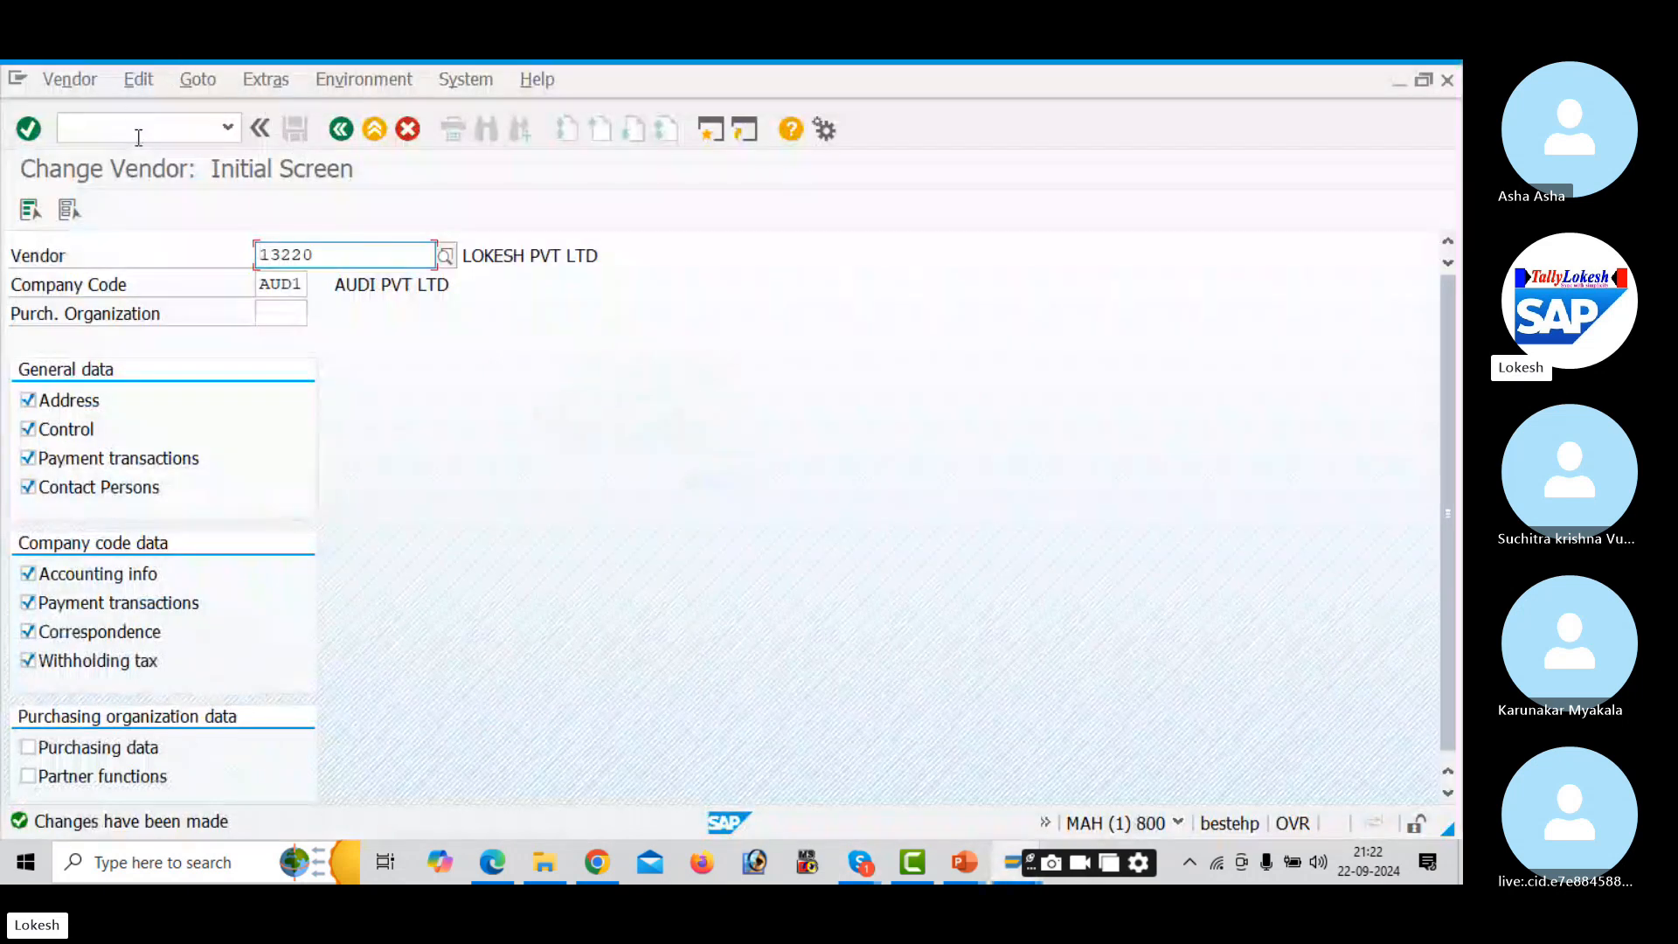
click(144, 129)
text(/N)
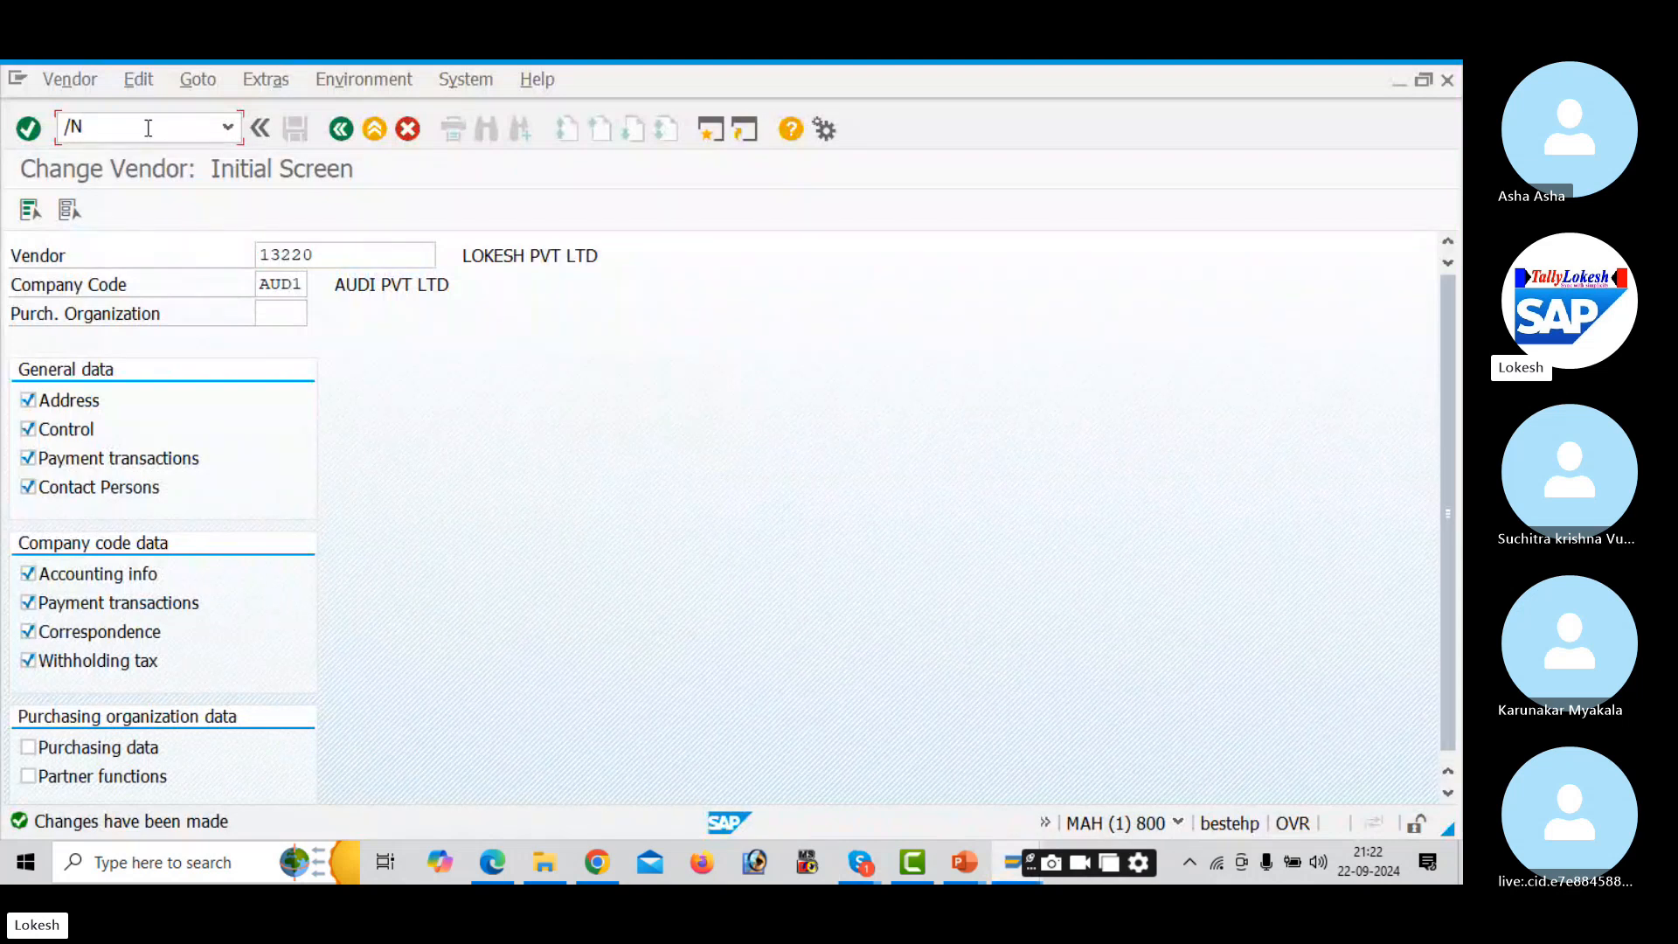
key(Return)
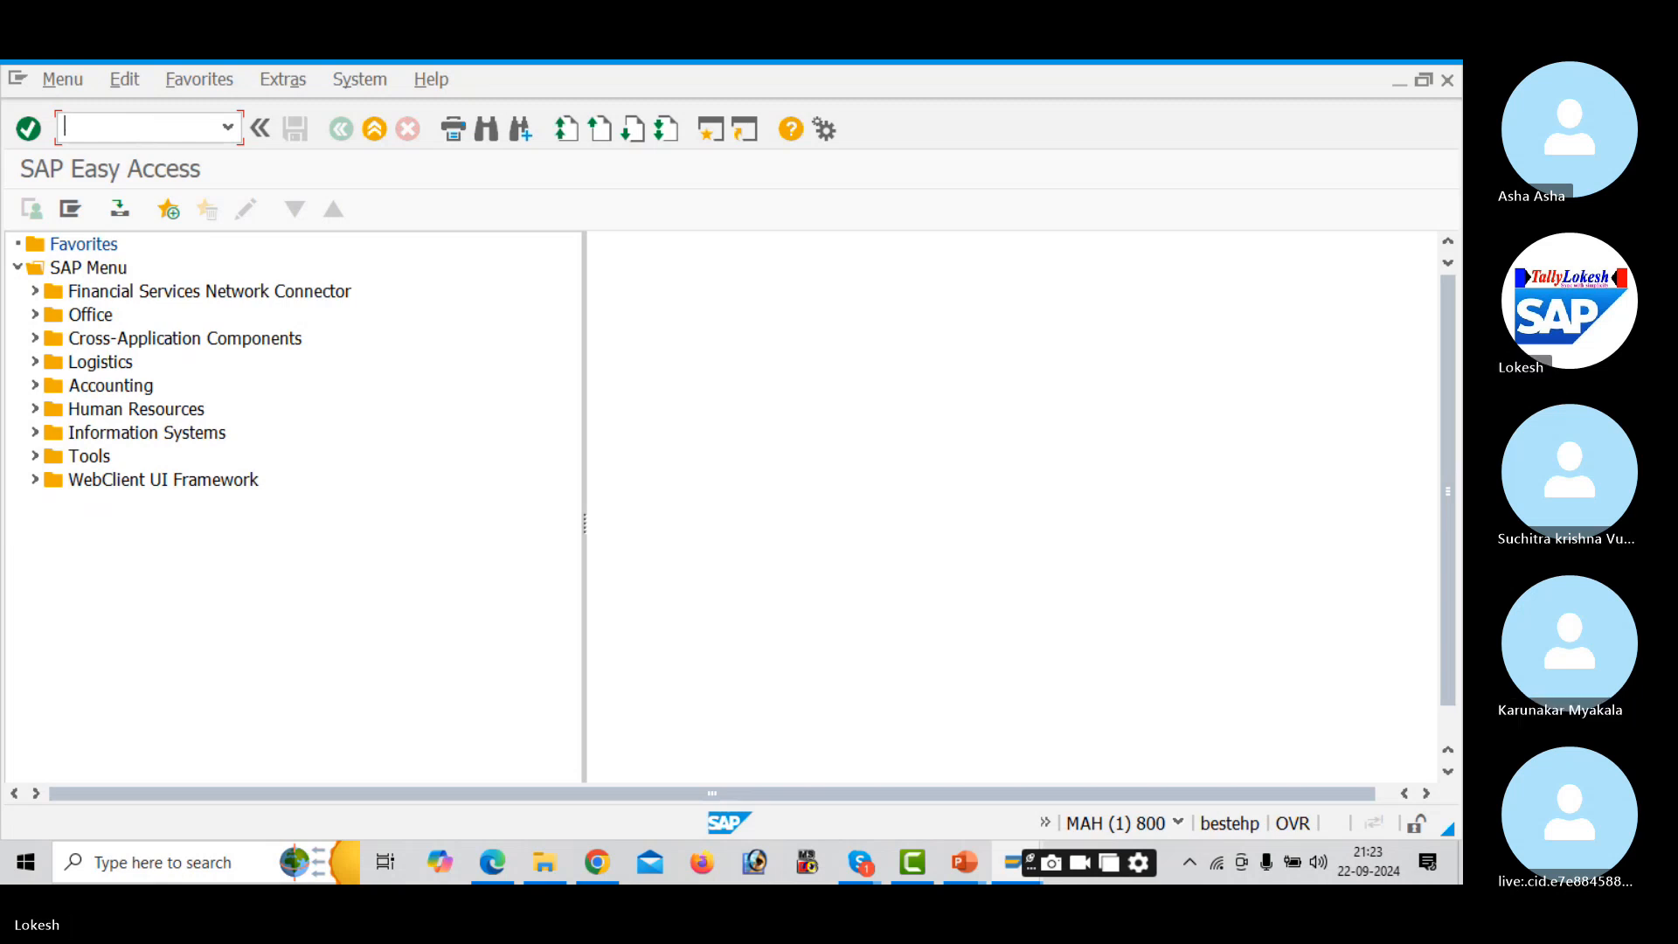
- In OBA7, open document type ZP's details and jump to its number range 20
text(A7)
key(Return)
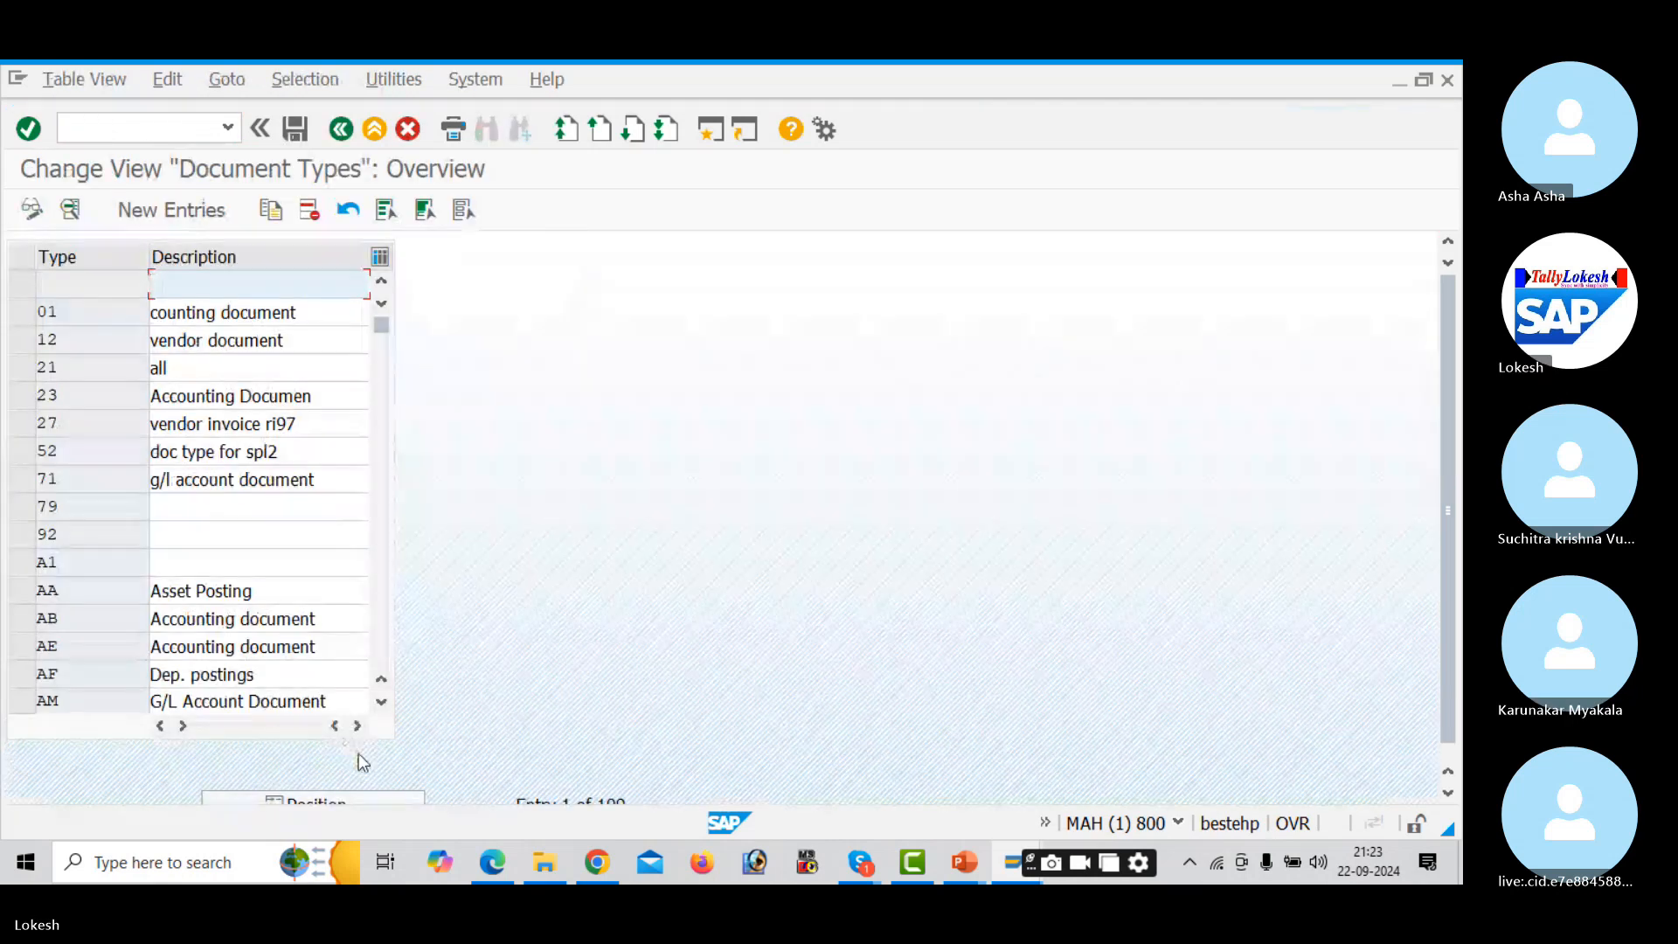
click(387, 798)
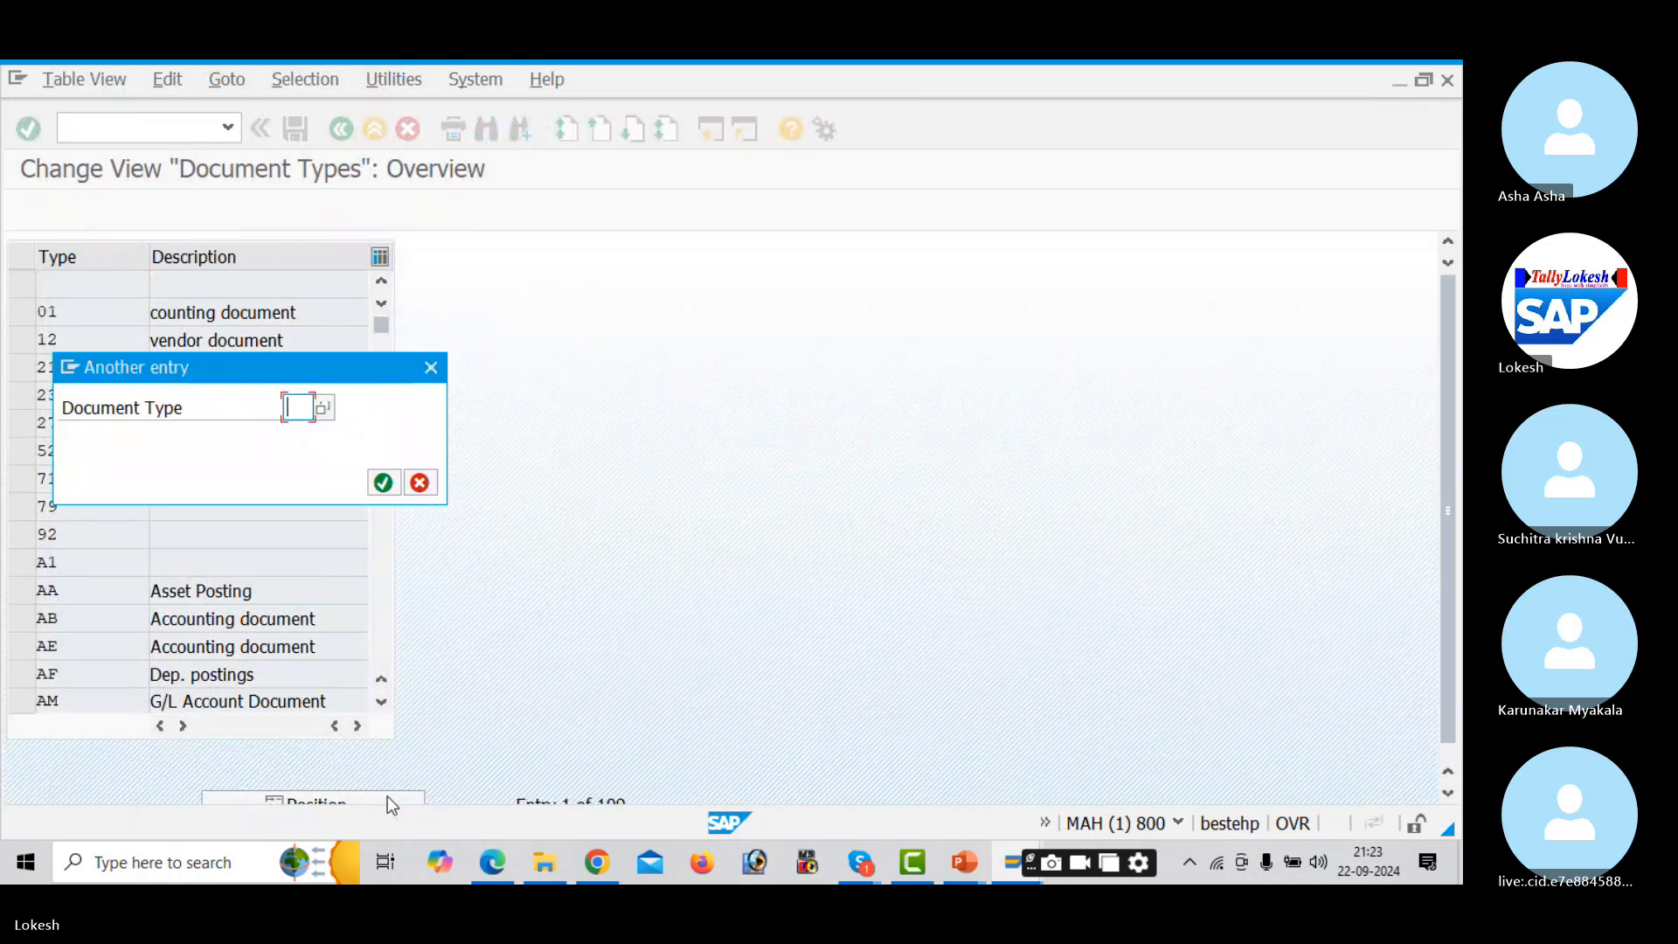
text(ZY)
key(Return)
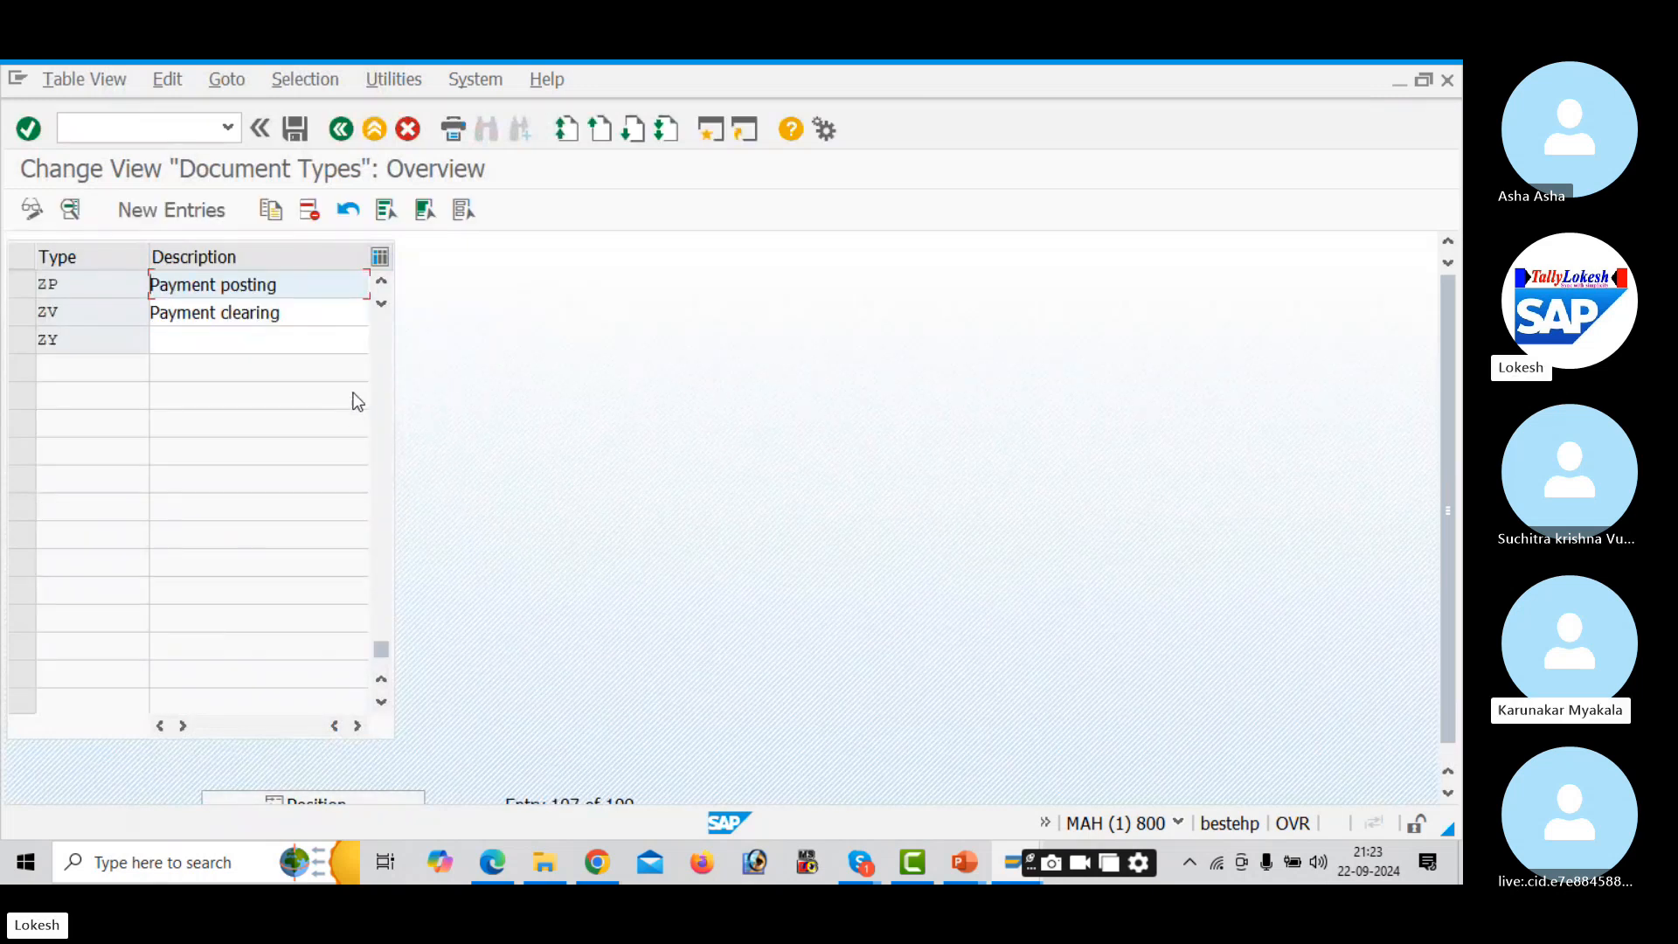
double_click(325, 283)
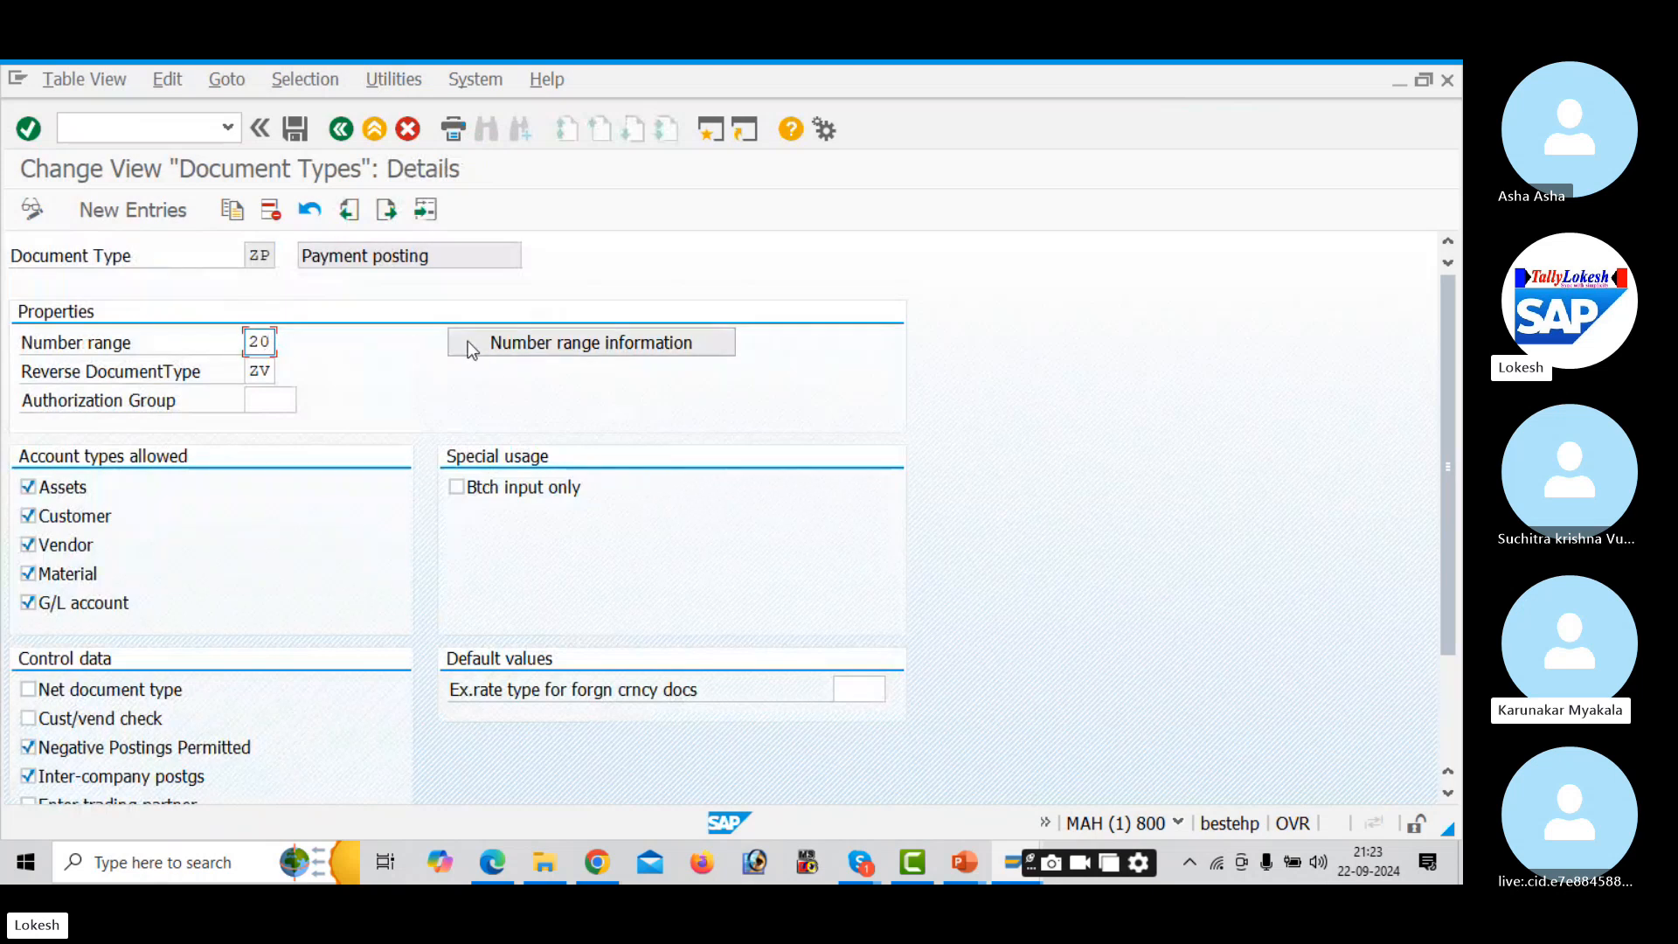
click(489, 351)
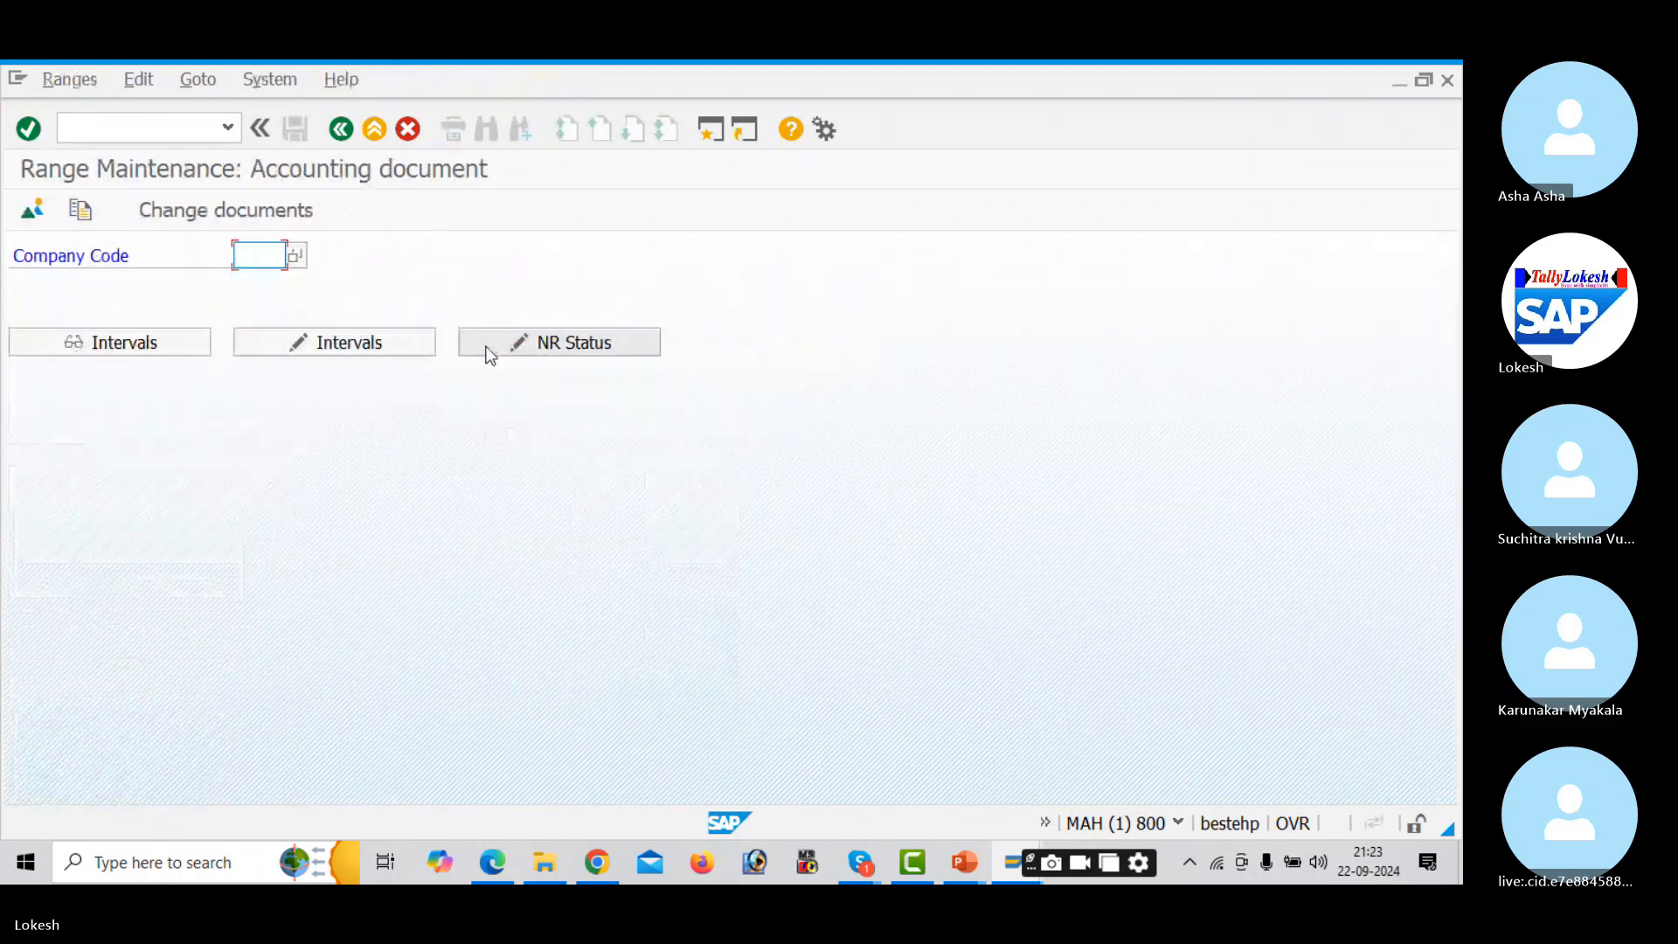
- For company code AUD1, insert interval 20 for year 2024 from 6001 to 7000
click(279, 264)
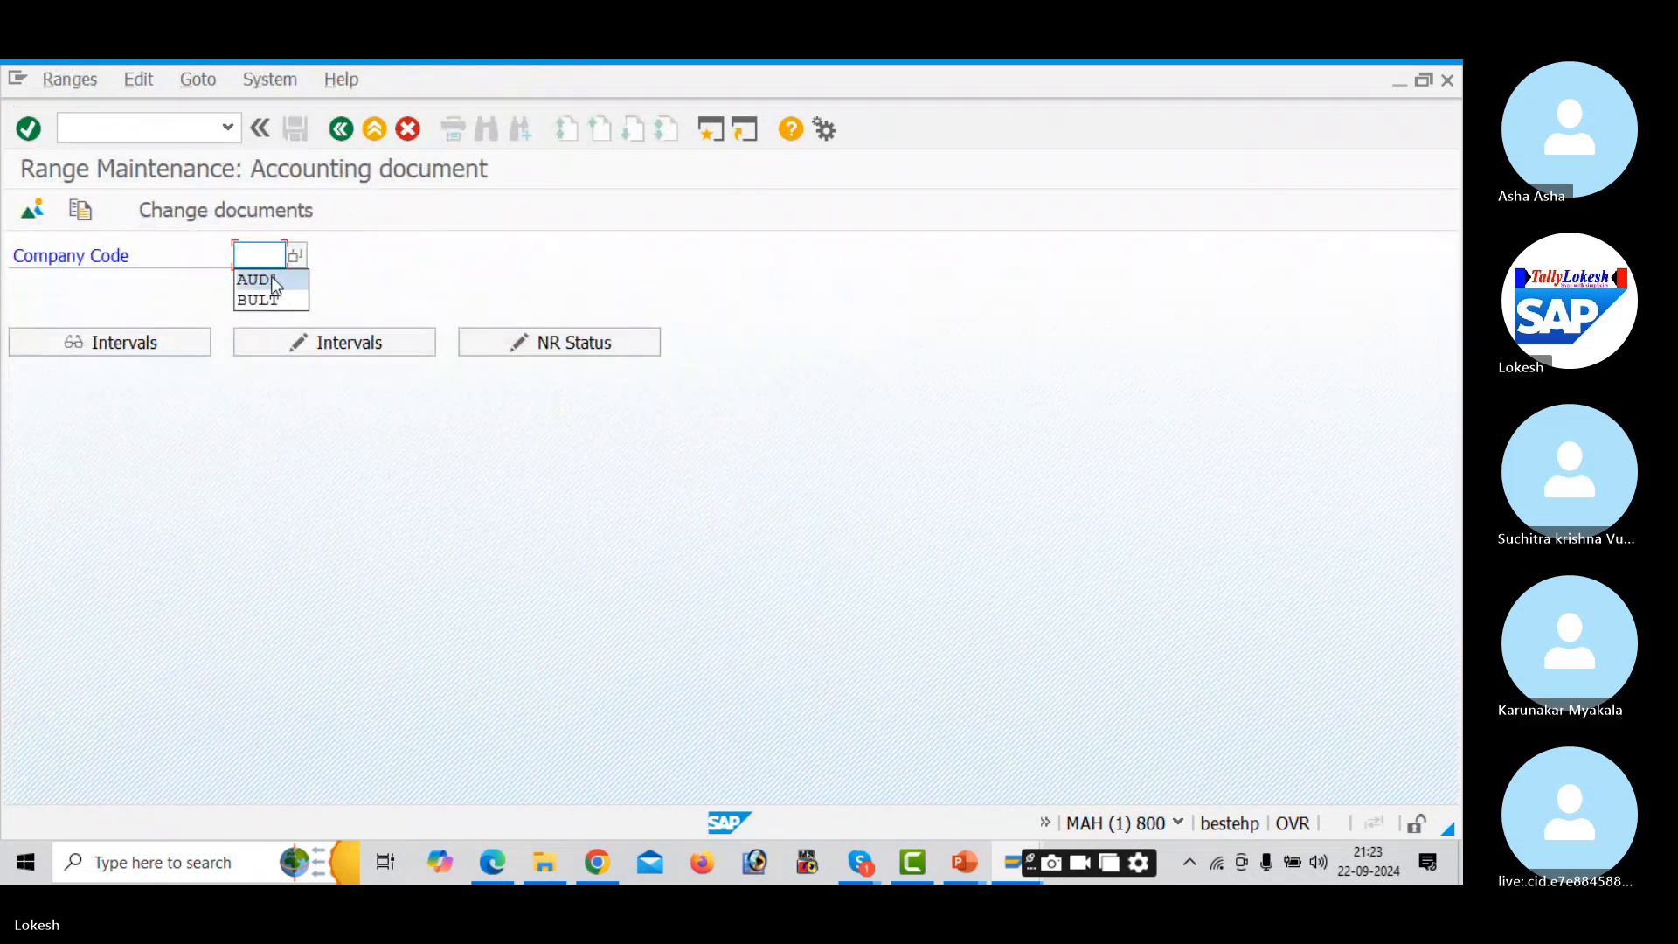
click(272, 279)
click(325, 348)
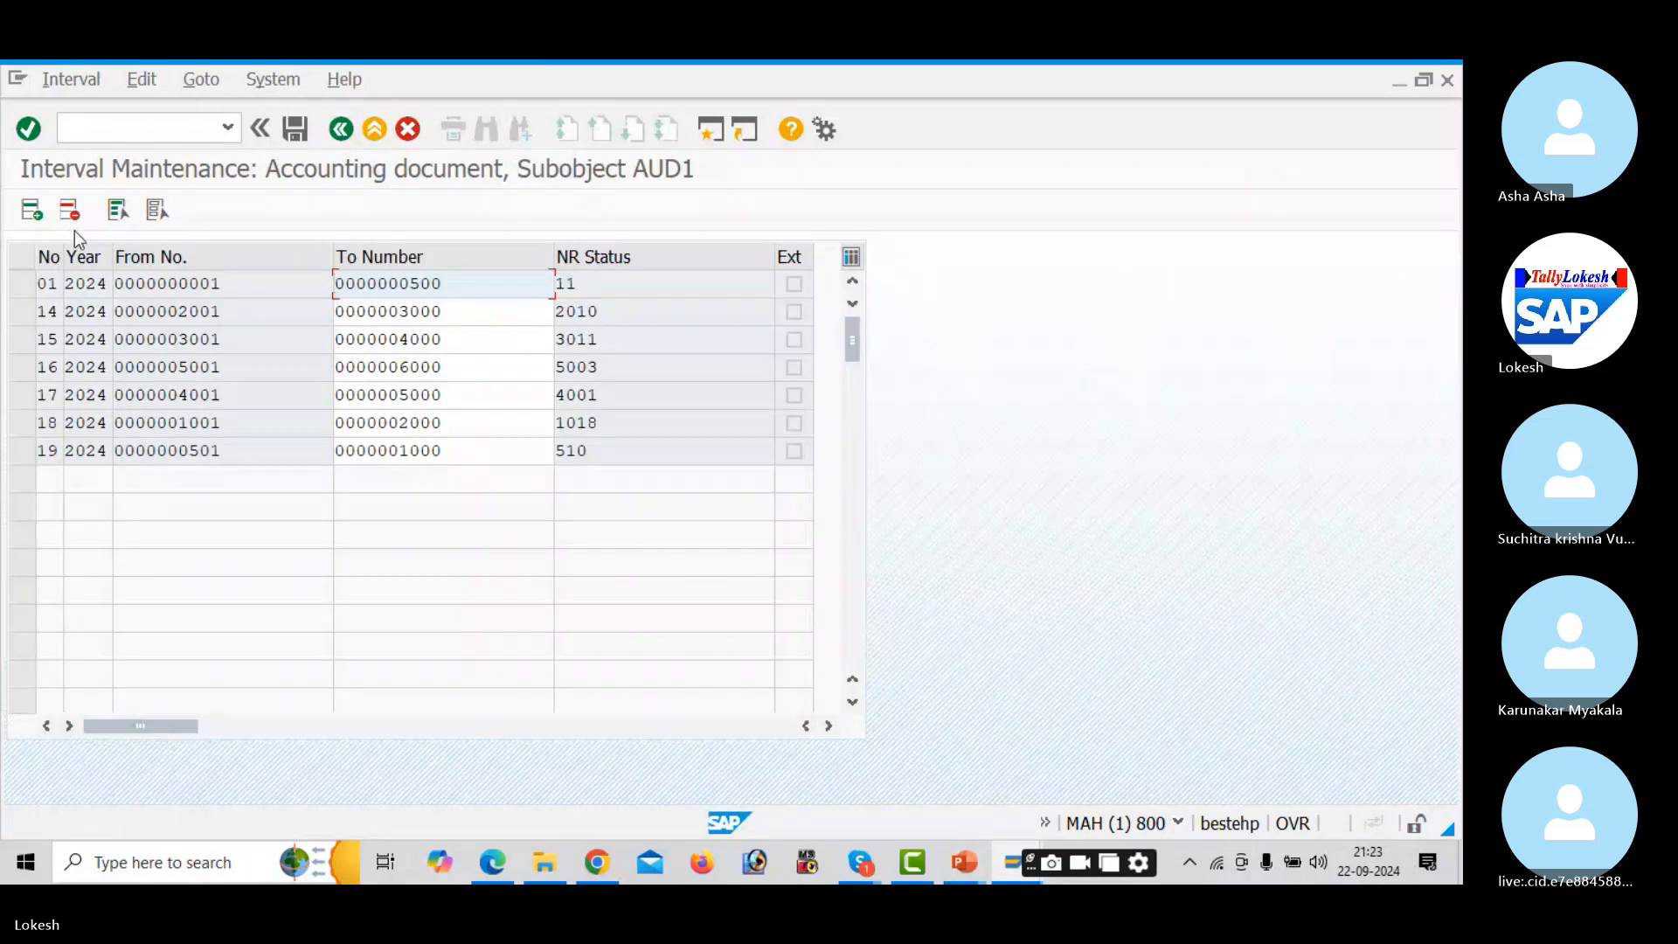
click(33, 212)
text(20)
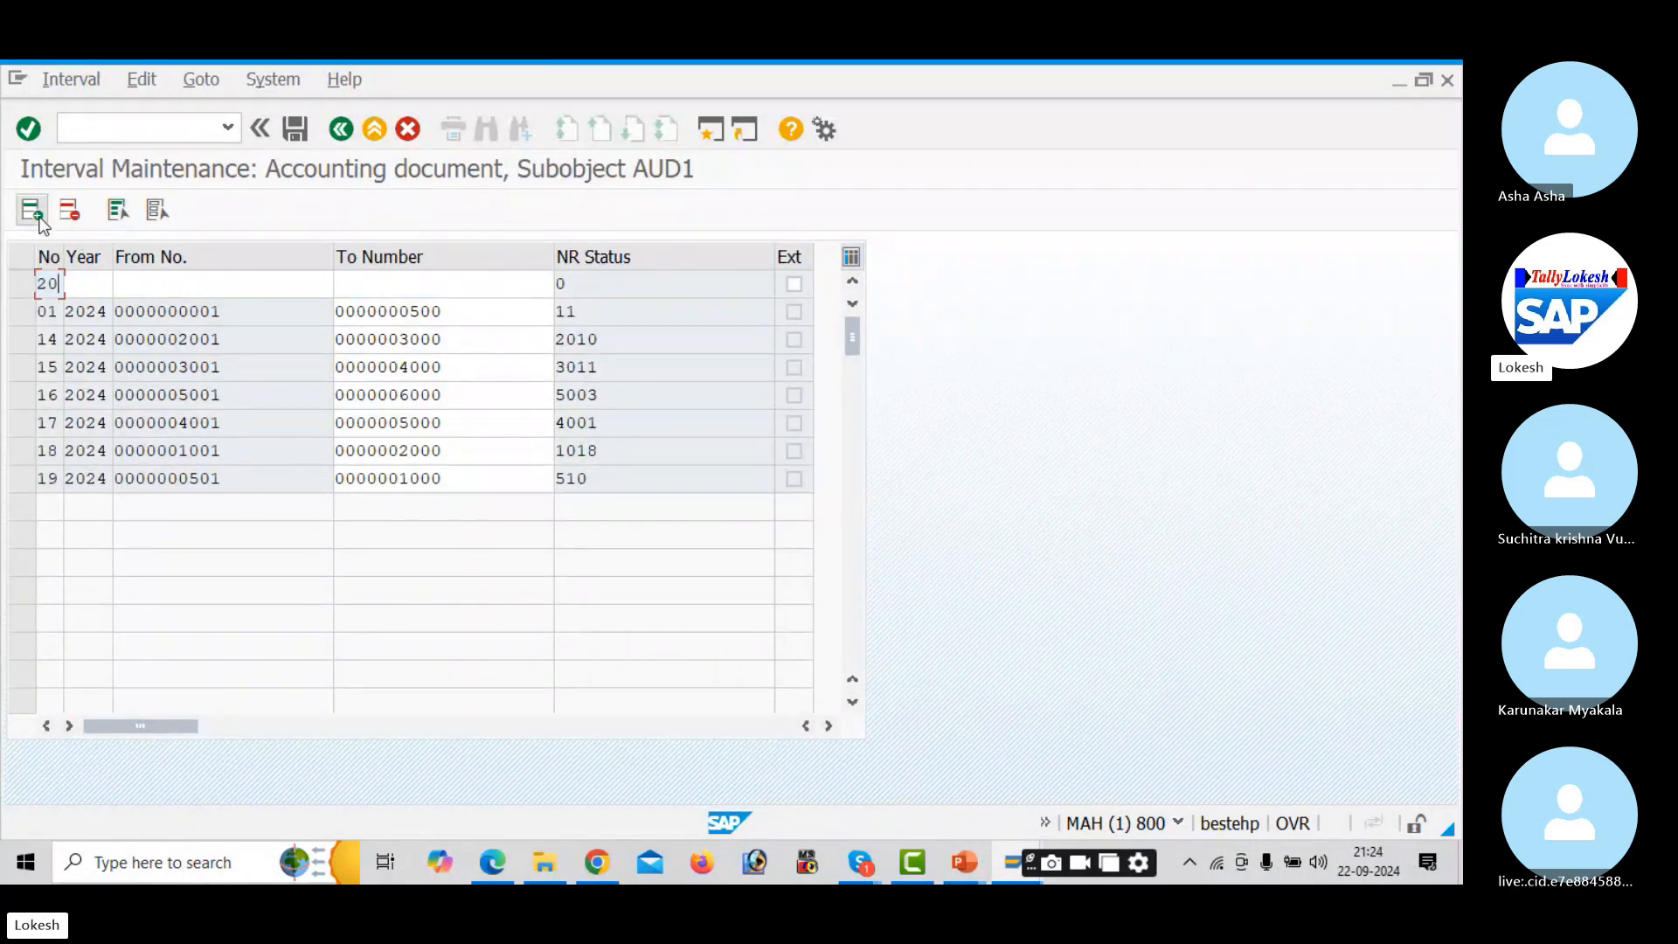
key(Tab)
text(2024)
key(Tab)
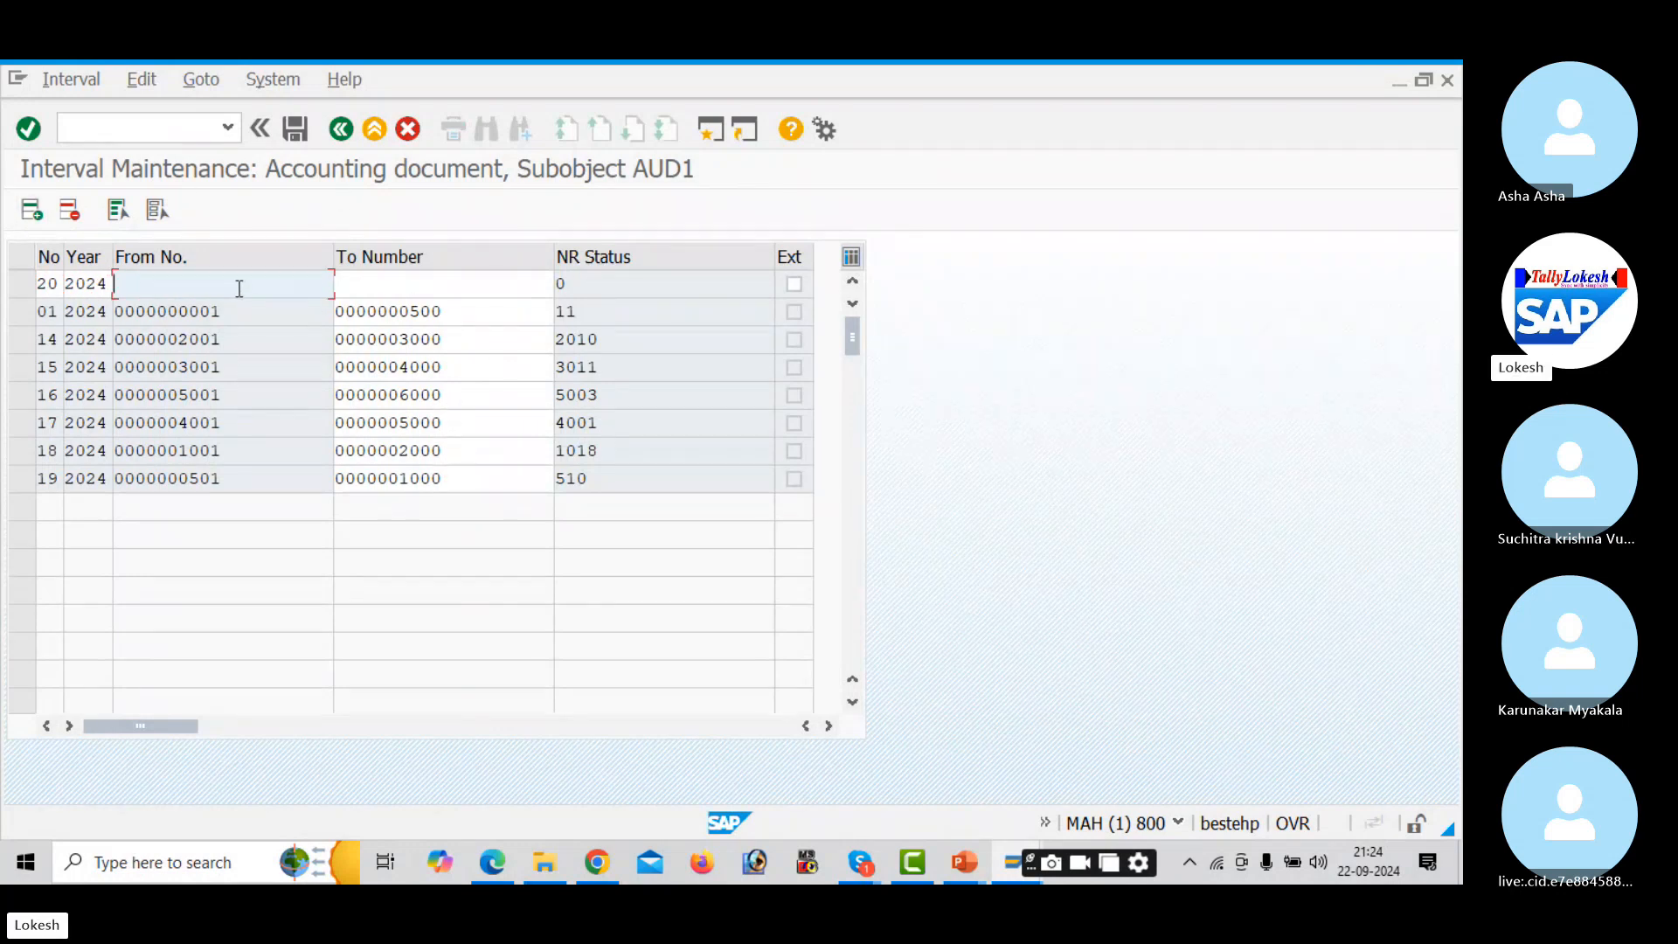
text(6000)
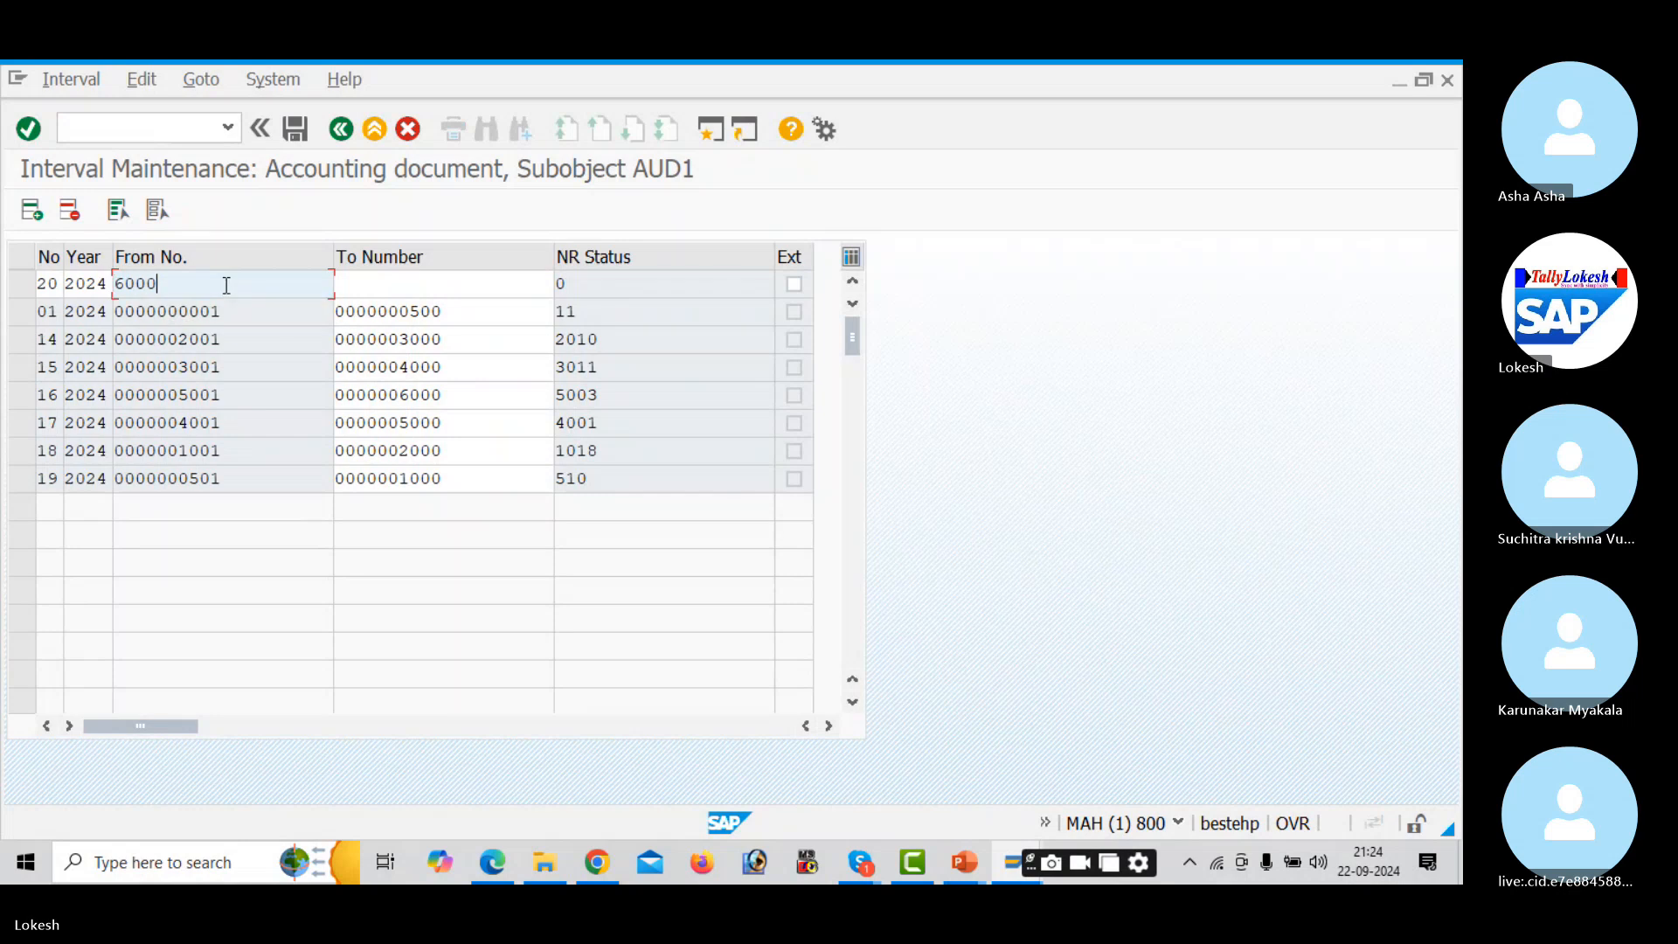
key(BackSpace)
text(1)
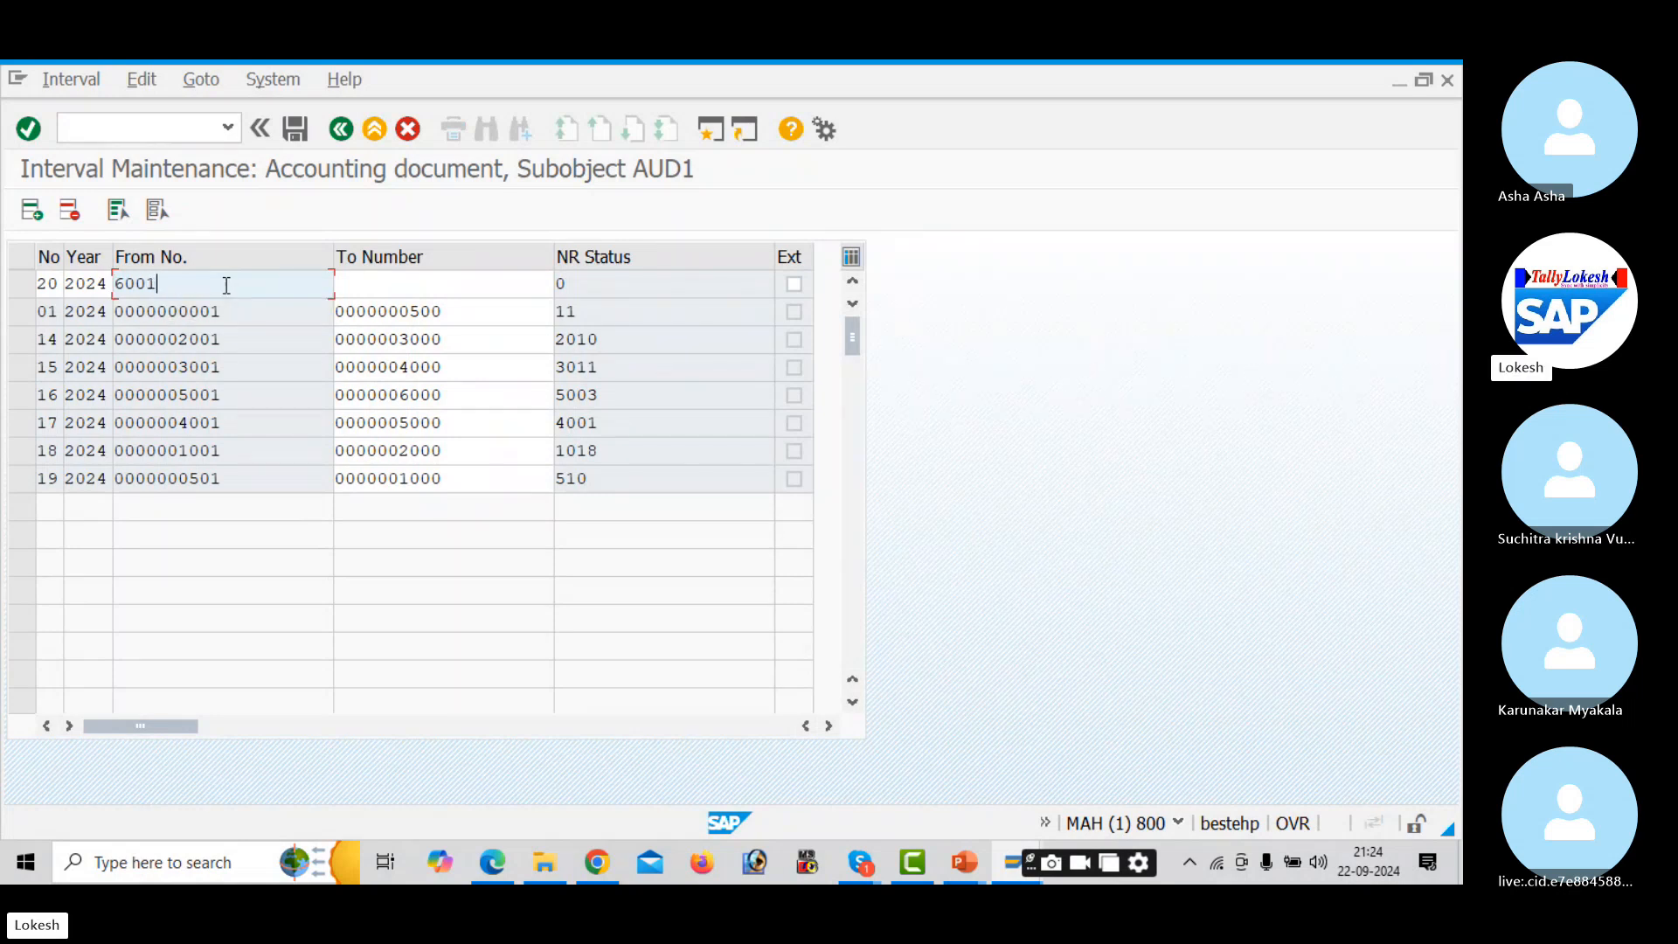
key(Tab)
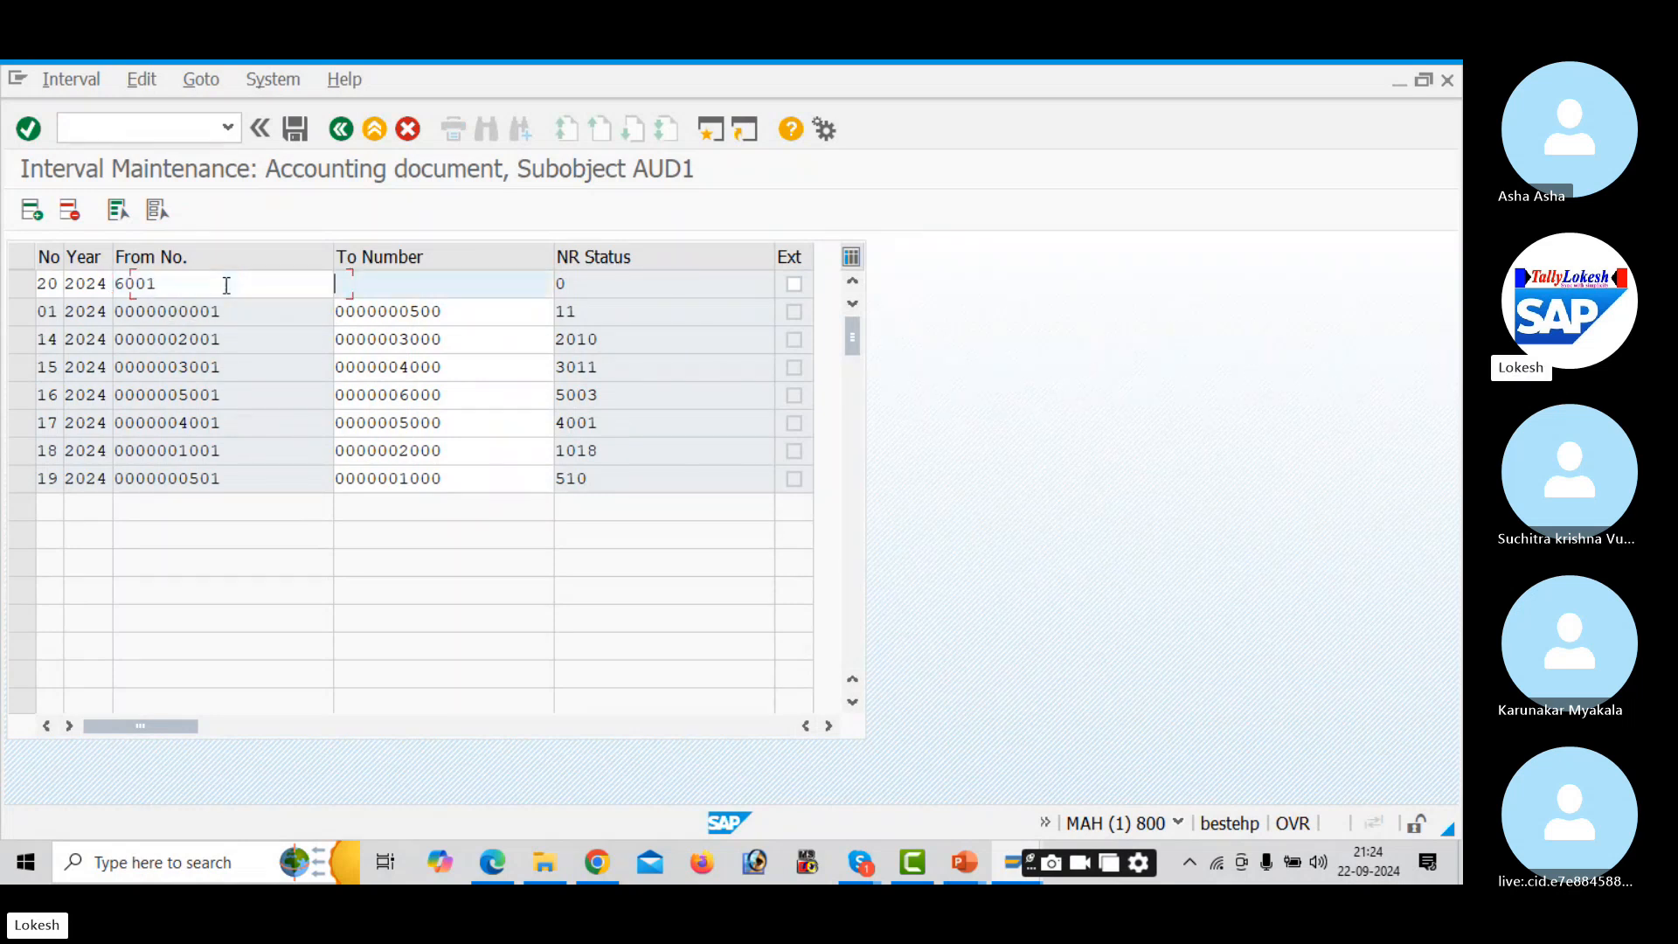
text(7000)
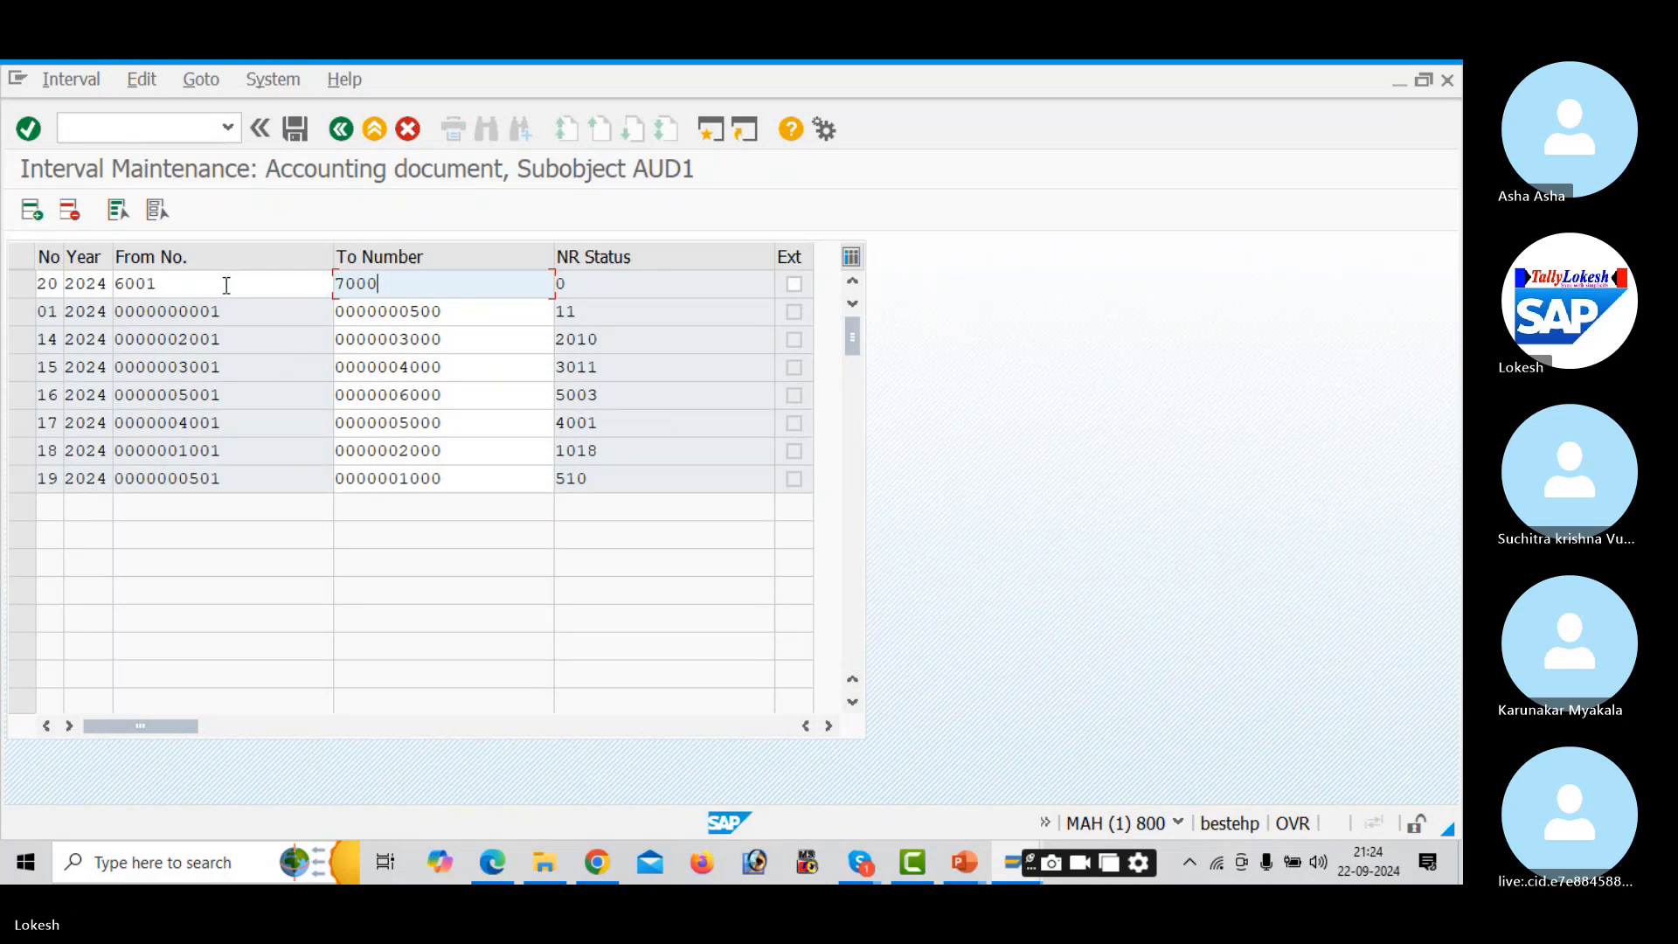
key(Return)
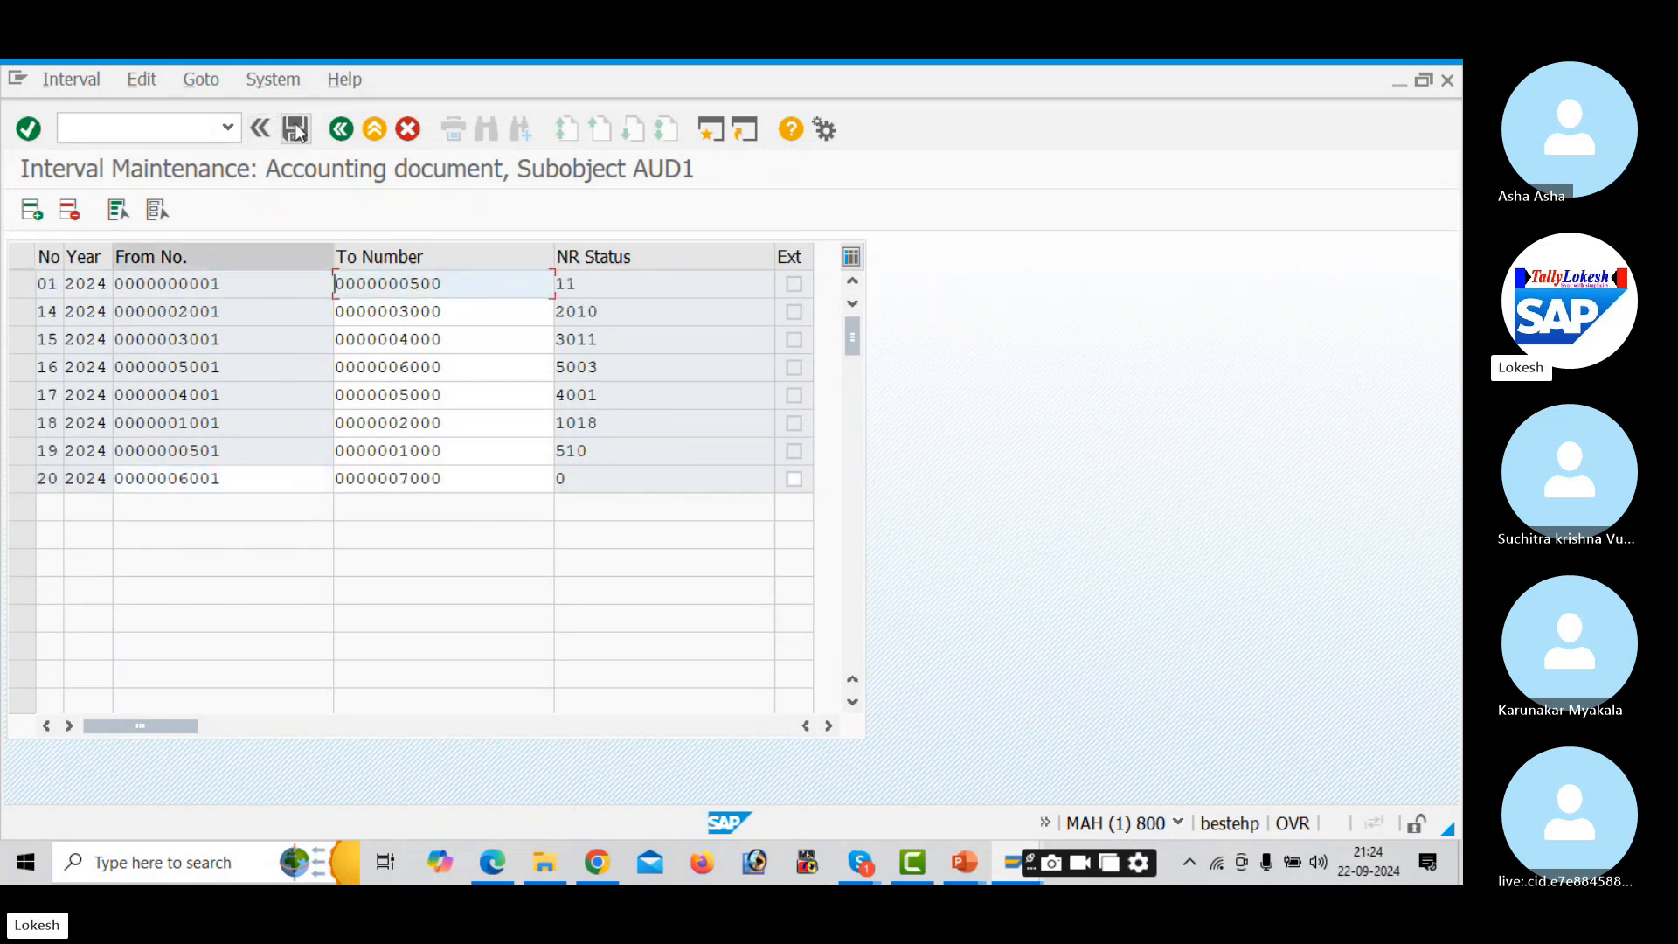
- Save the new interval, acknowledge the transport notice and go back
click(295, 129)
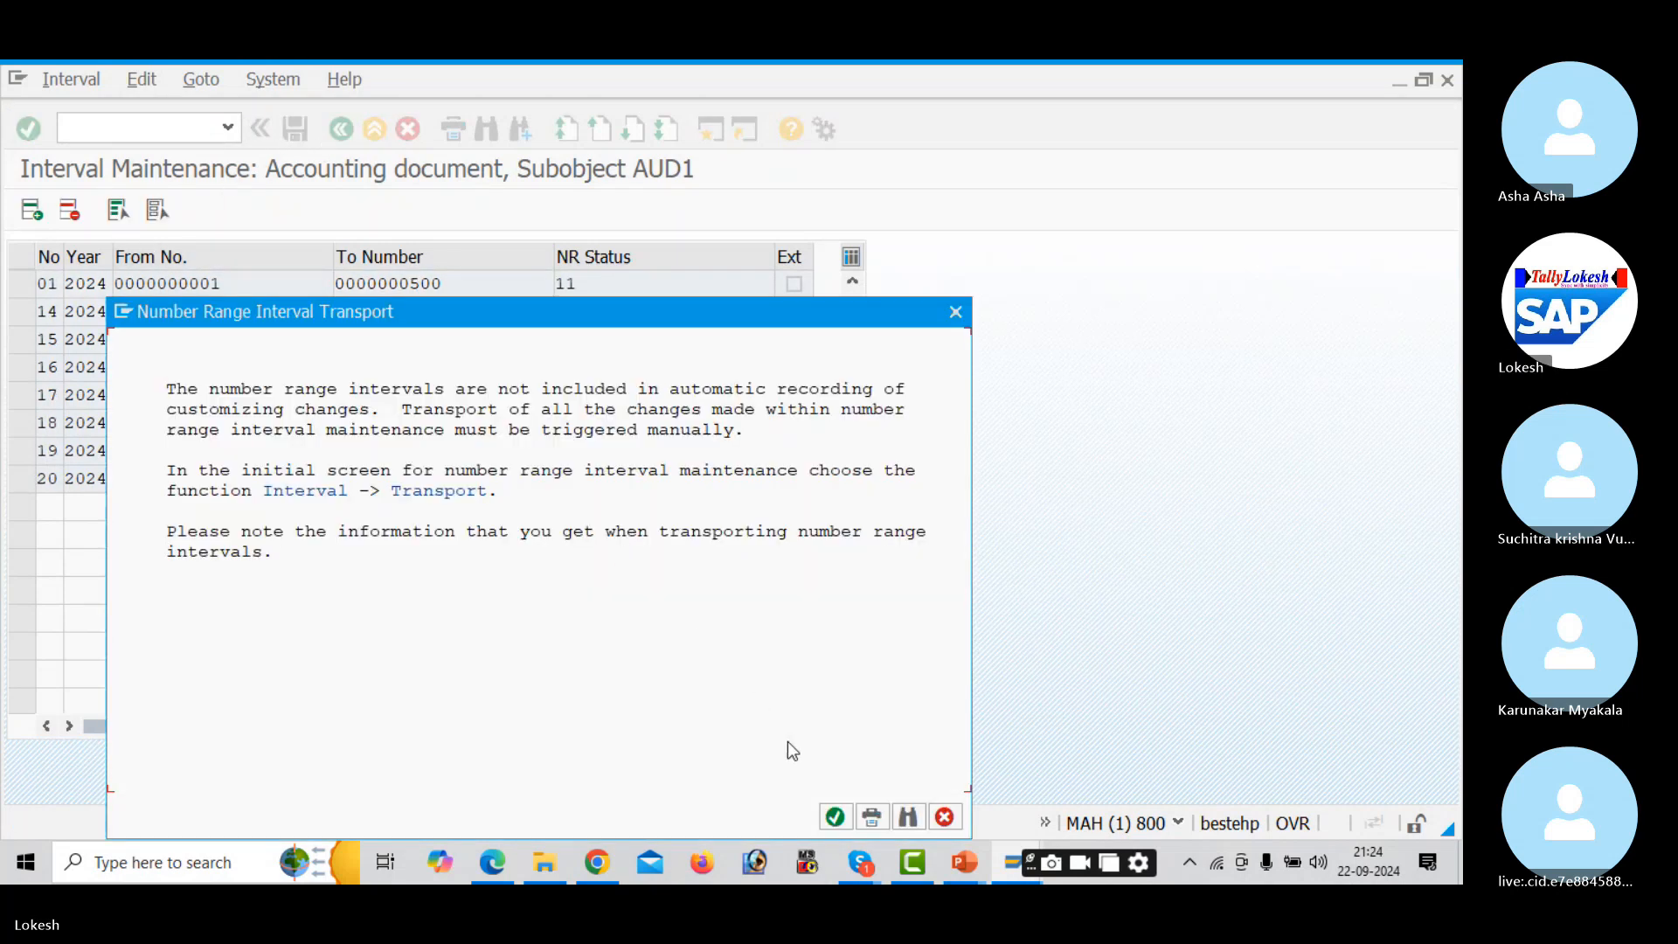
click(835, 816)
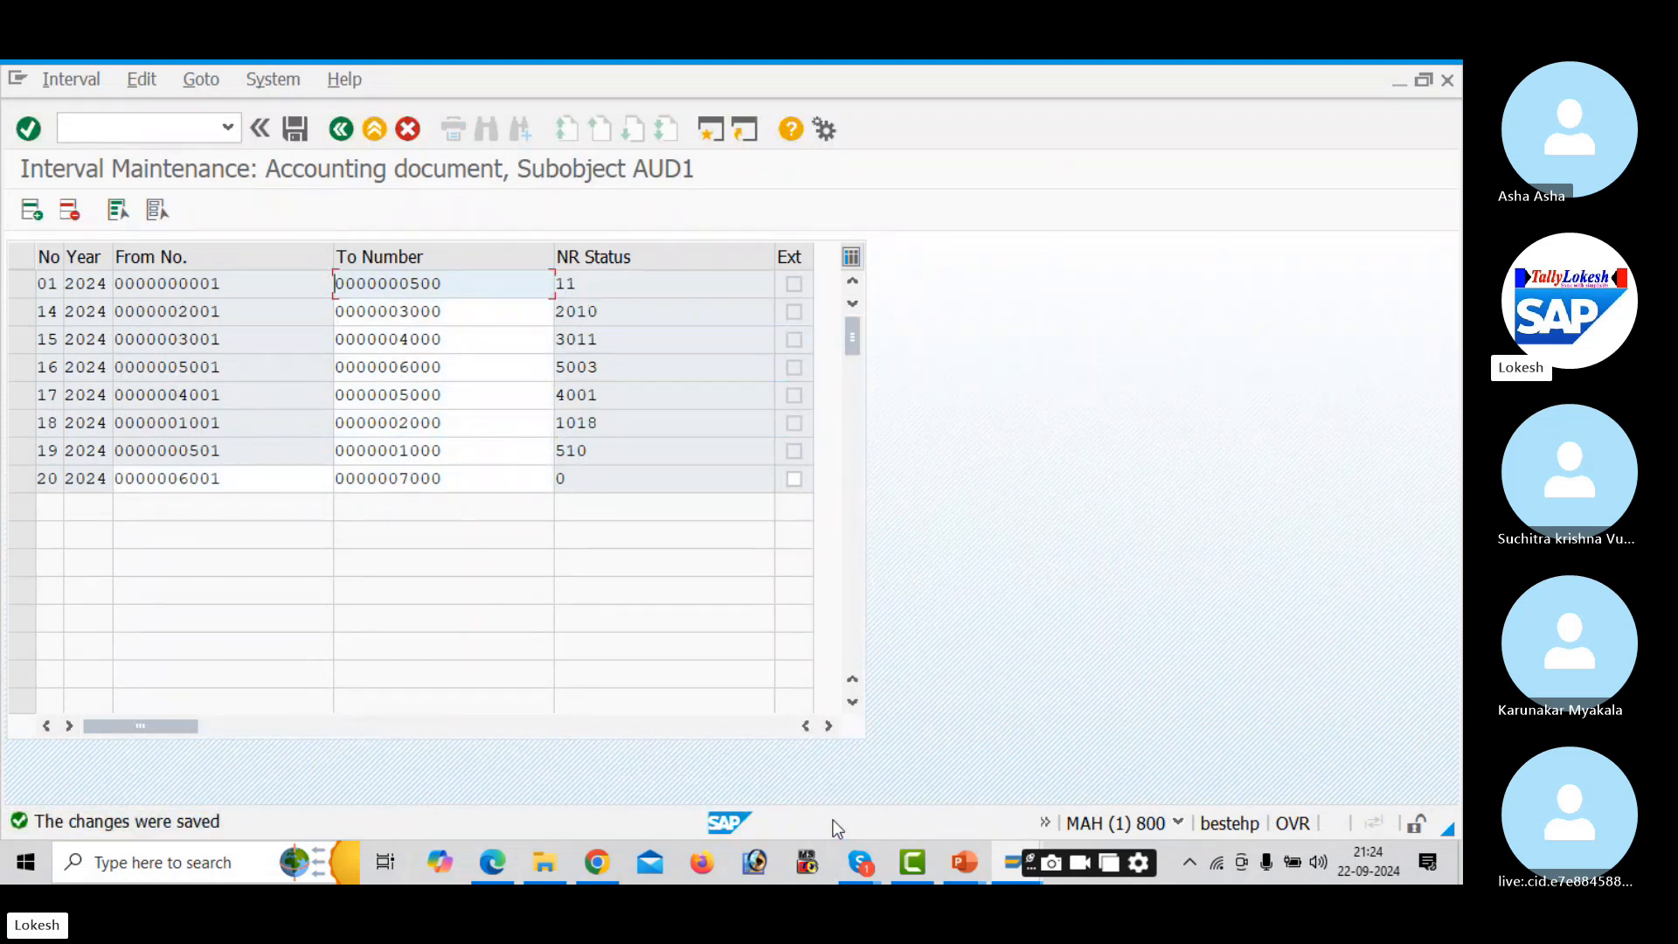
click(344, 132)
click(162, 127)
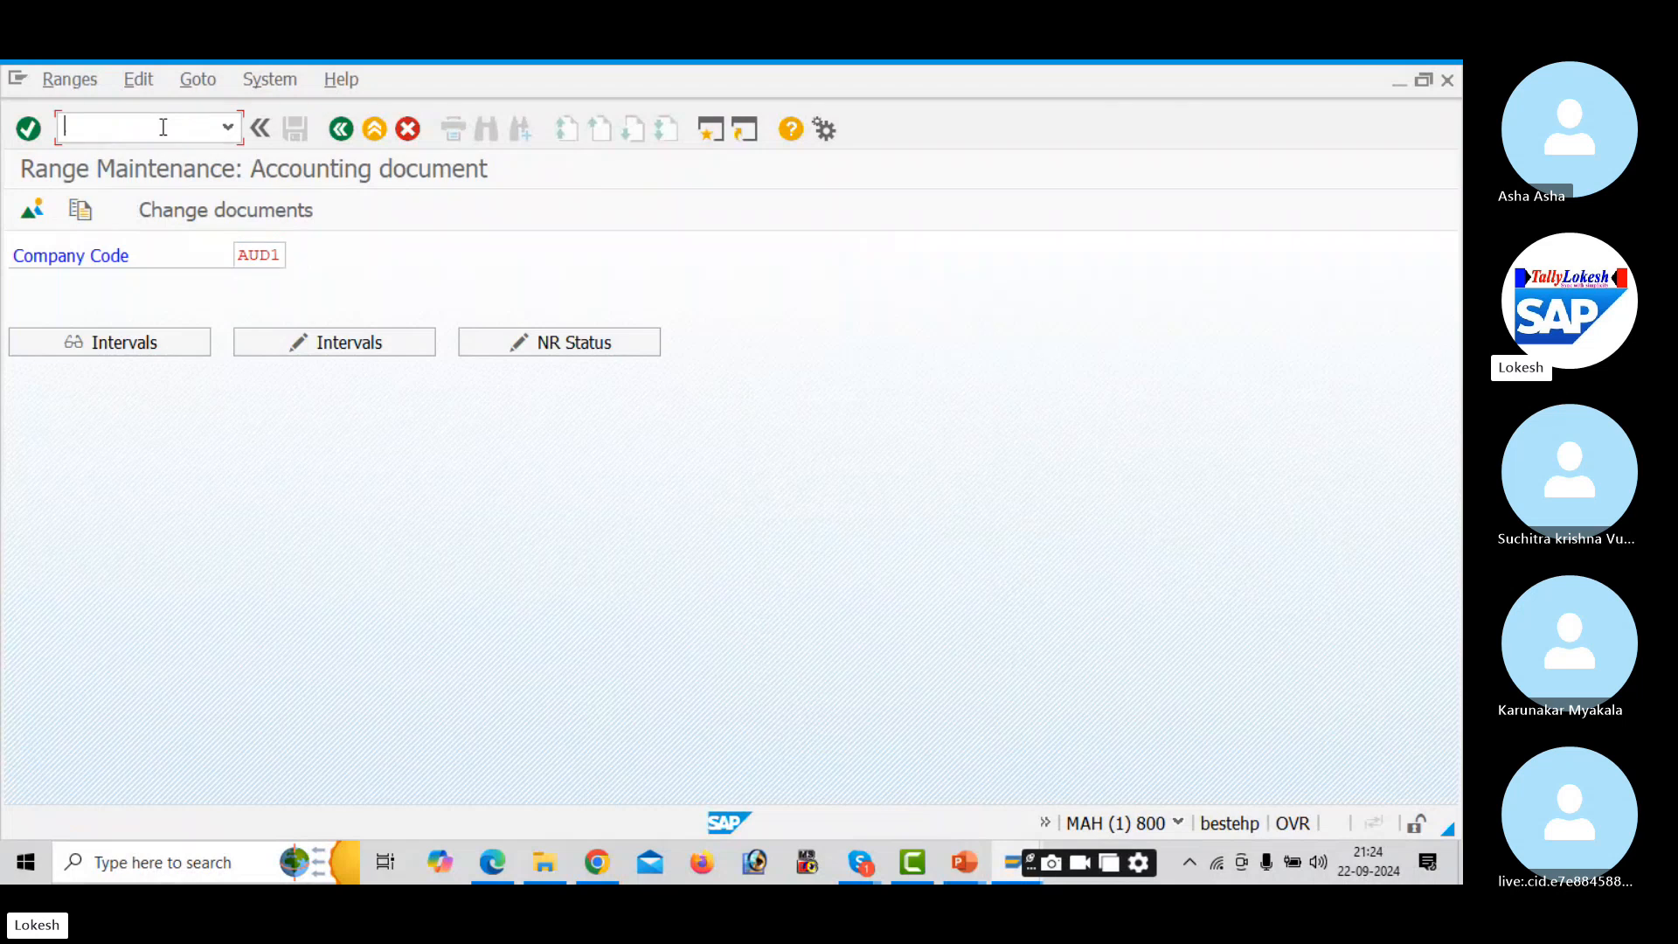
- Glance at the configuration slide, then start vendor invoice entry with FB60
key(alt+Tab)
key(alt+Tab)
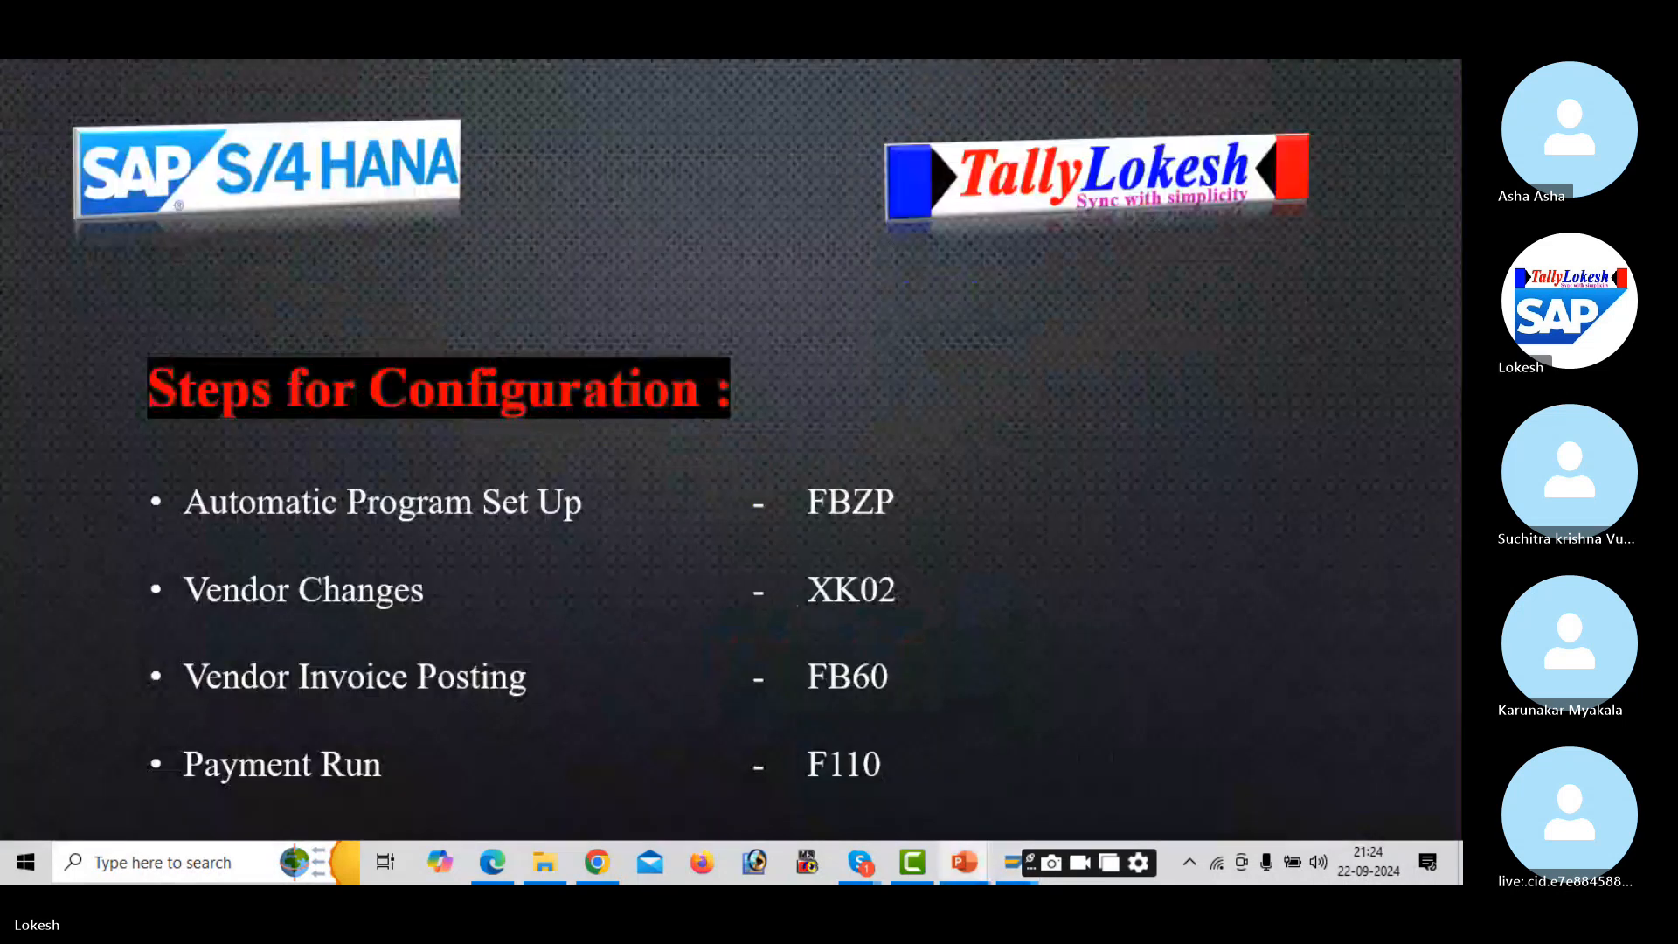
key(alt+Tab)
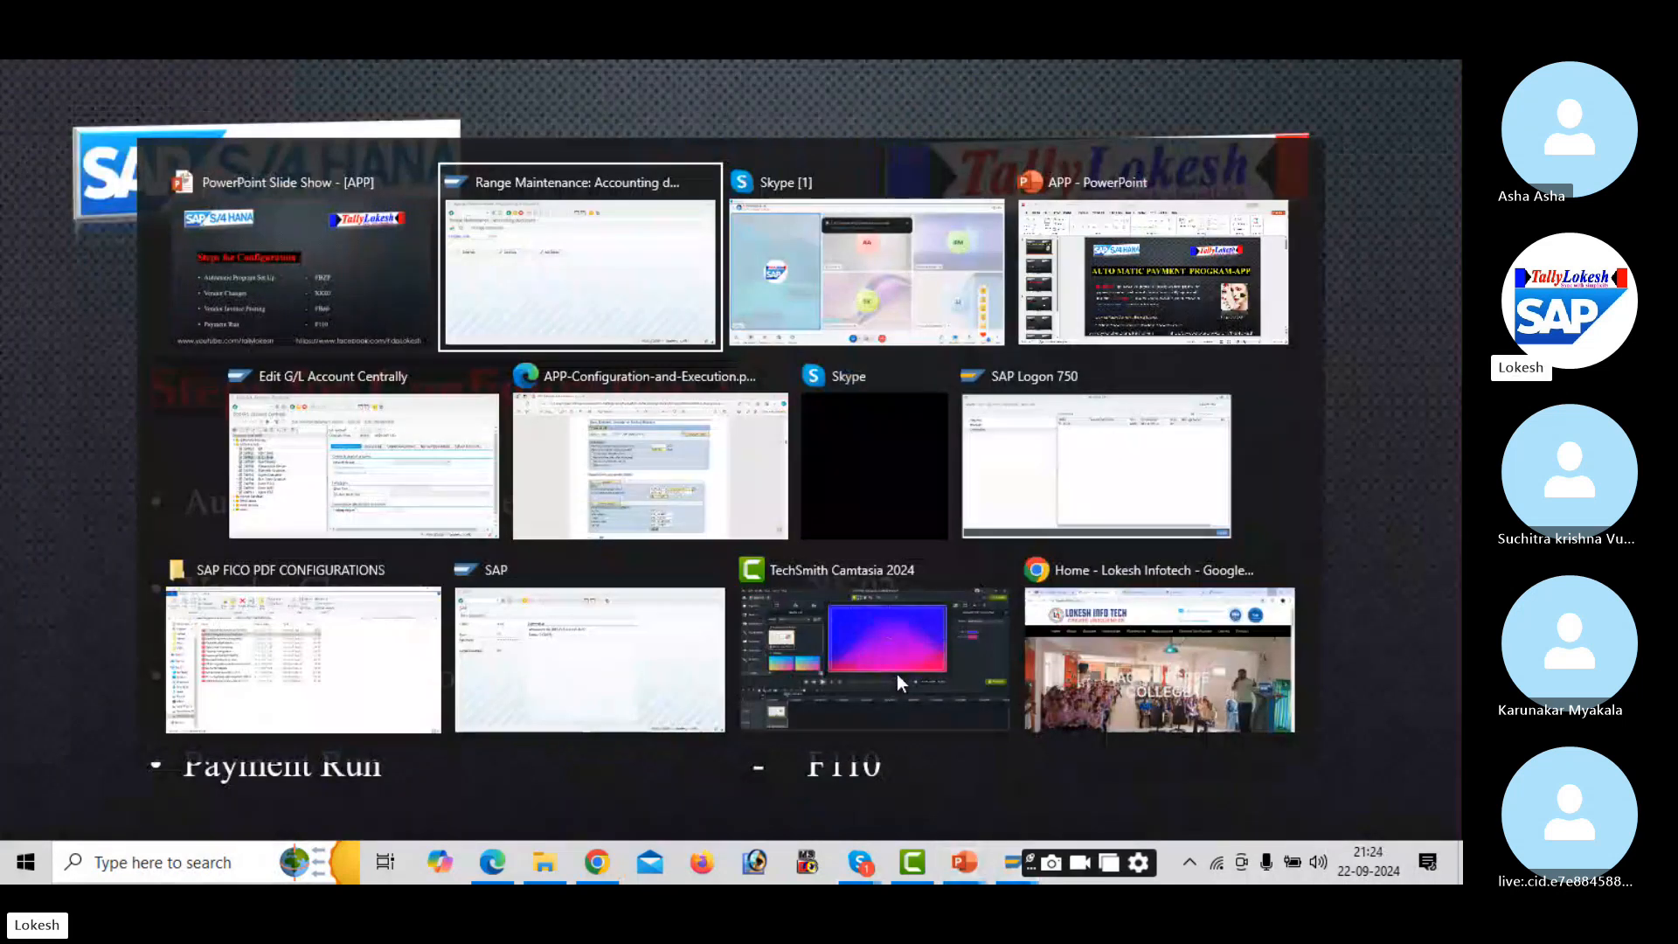
text(/N)
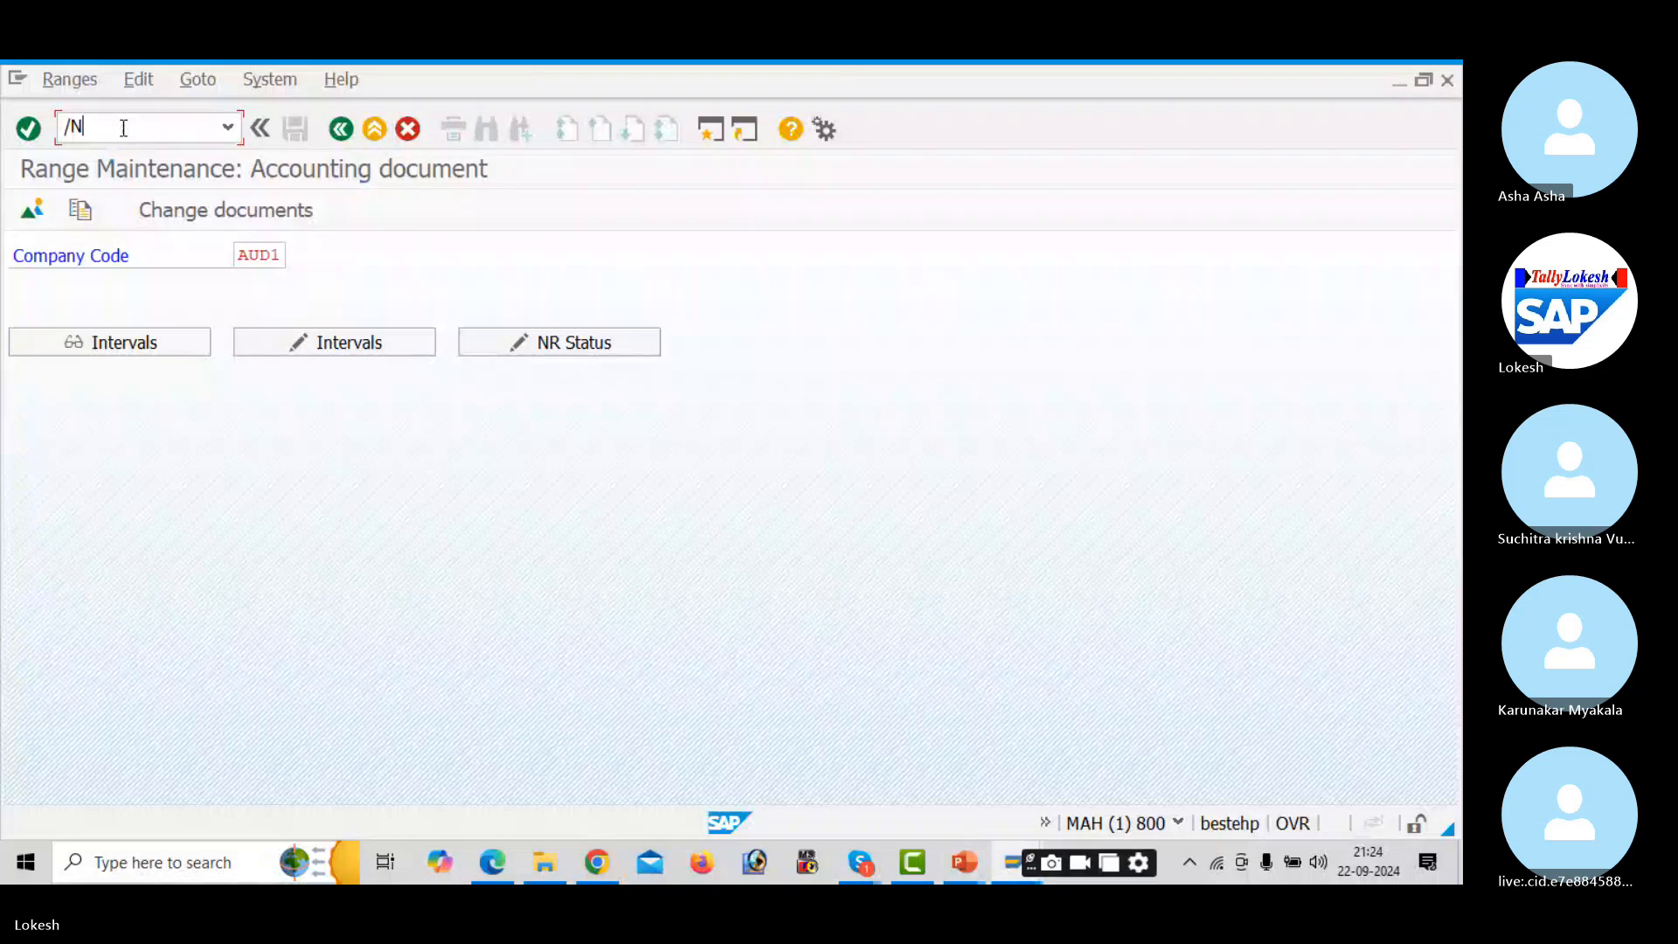
text(FB60)
key(Return)
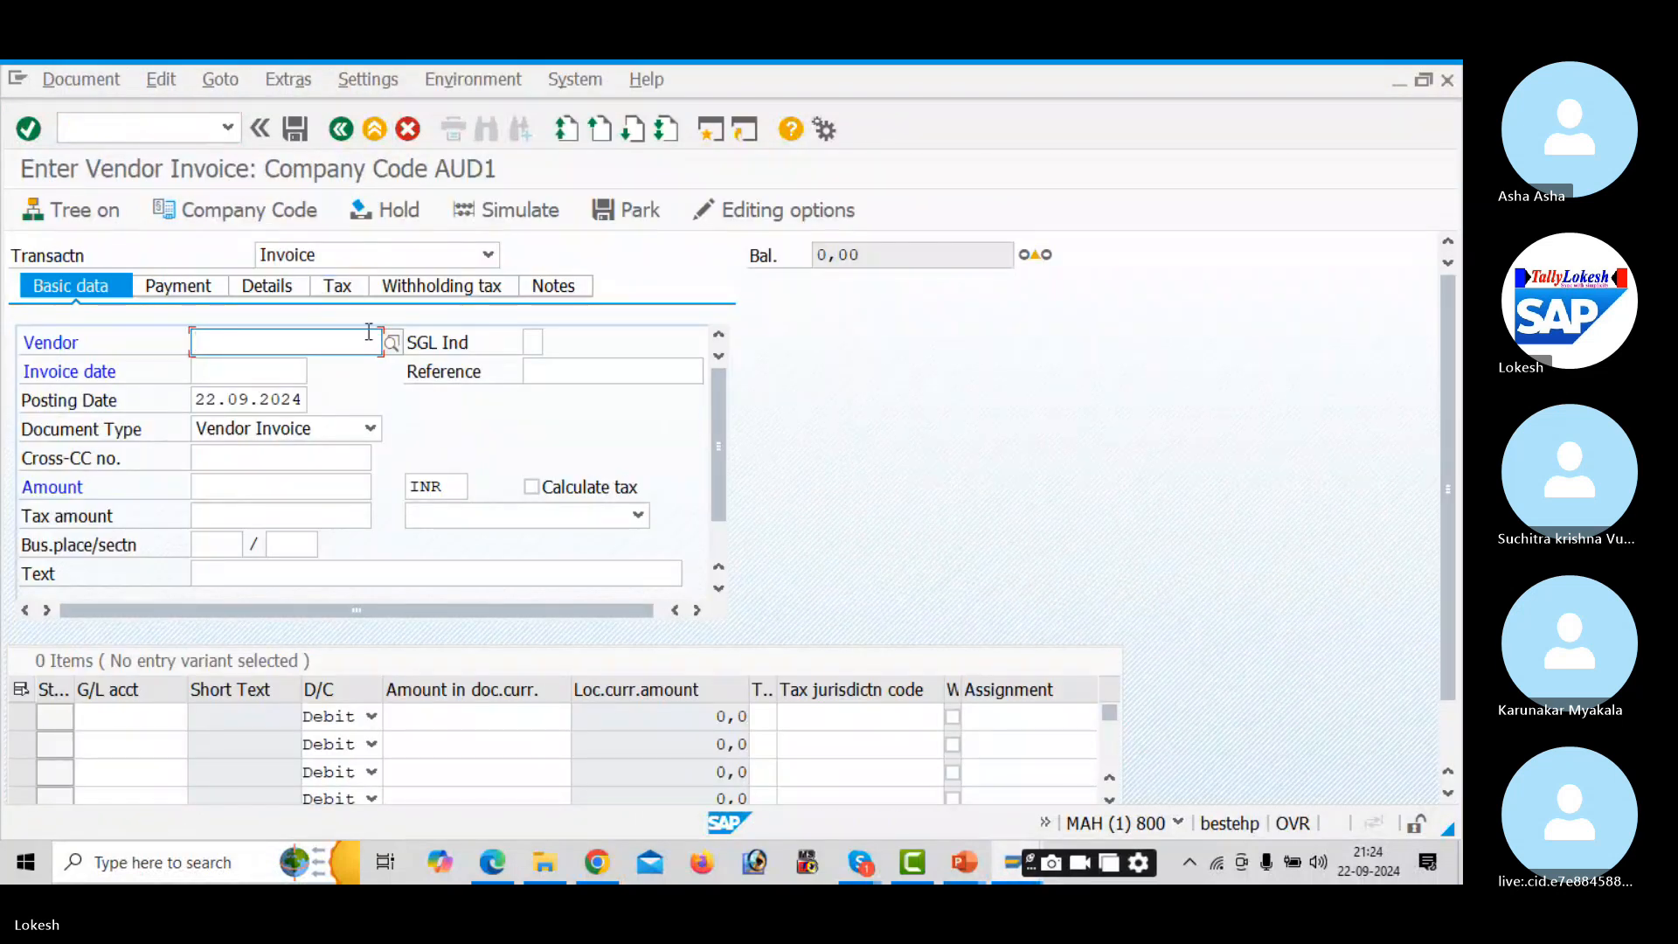
- Fill the header: vendor 13221, date 22, reference VEN -04, amount 50.000, text Vendor Invoice
click(392, 342)
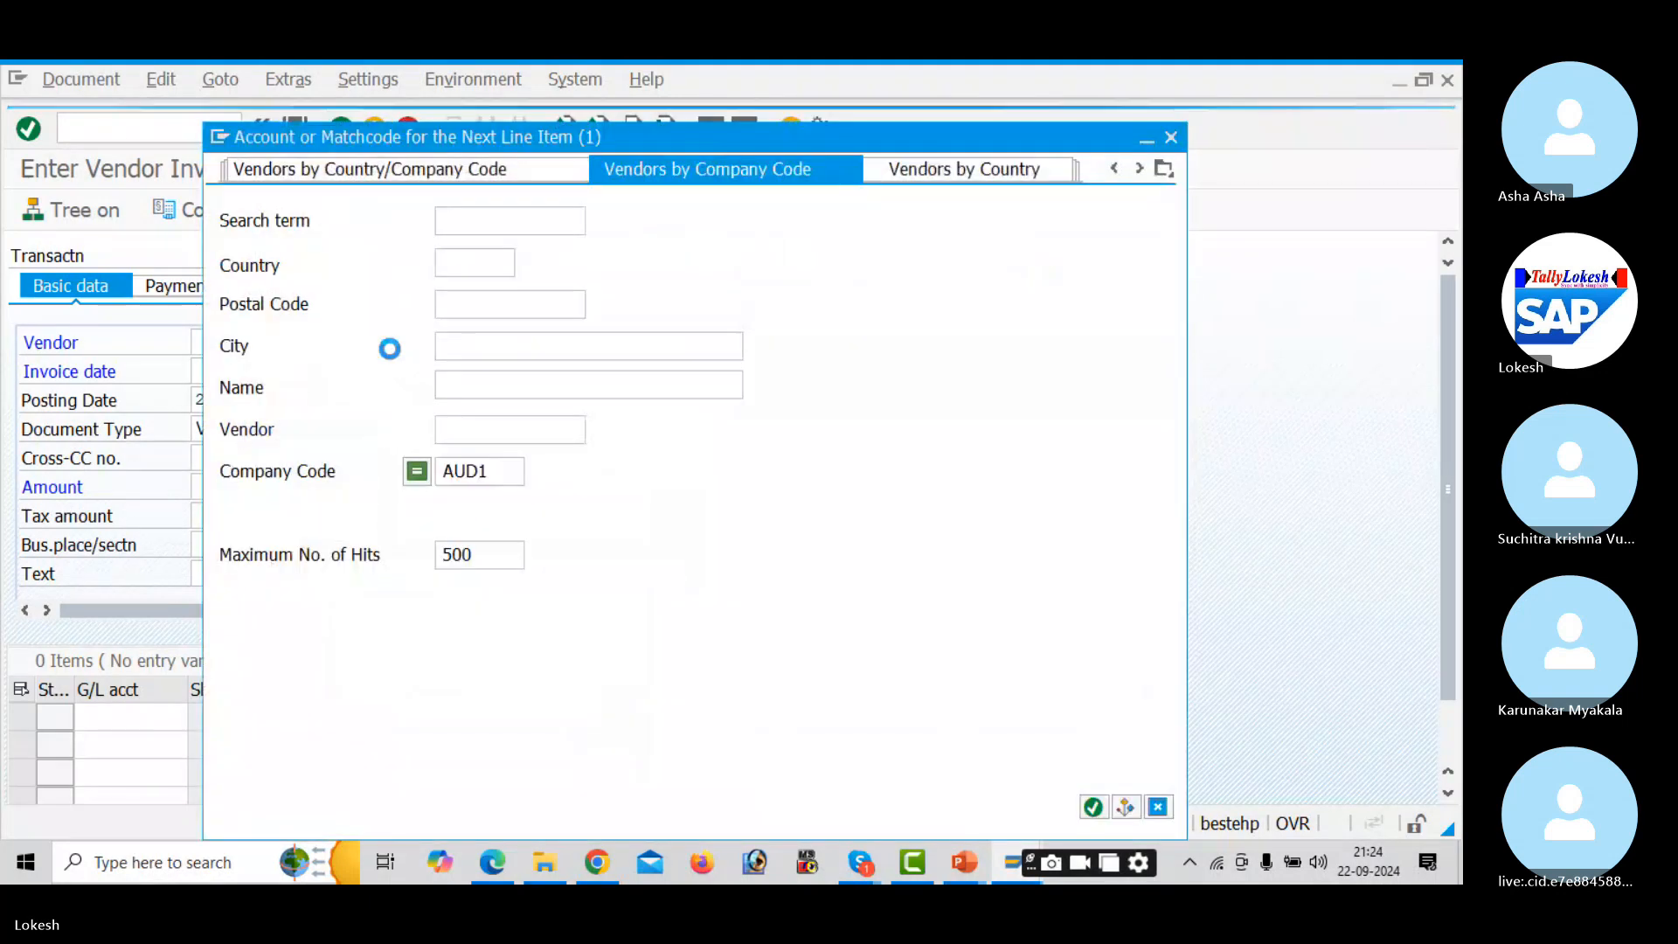
key(Return)
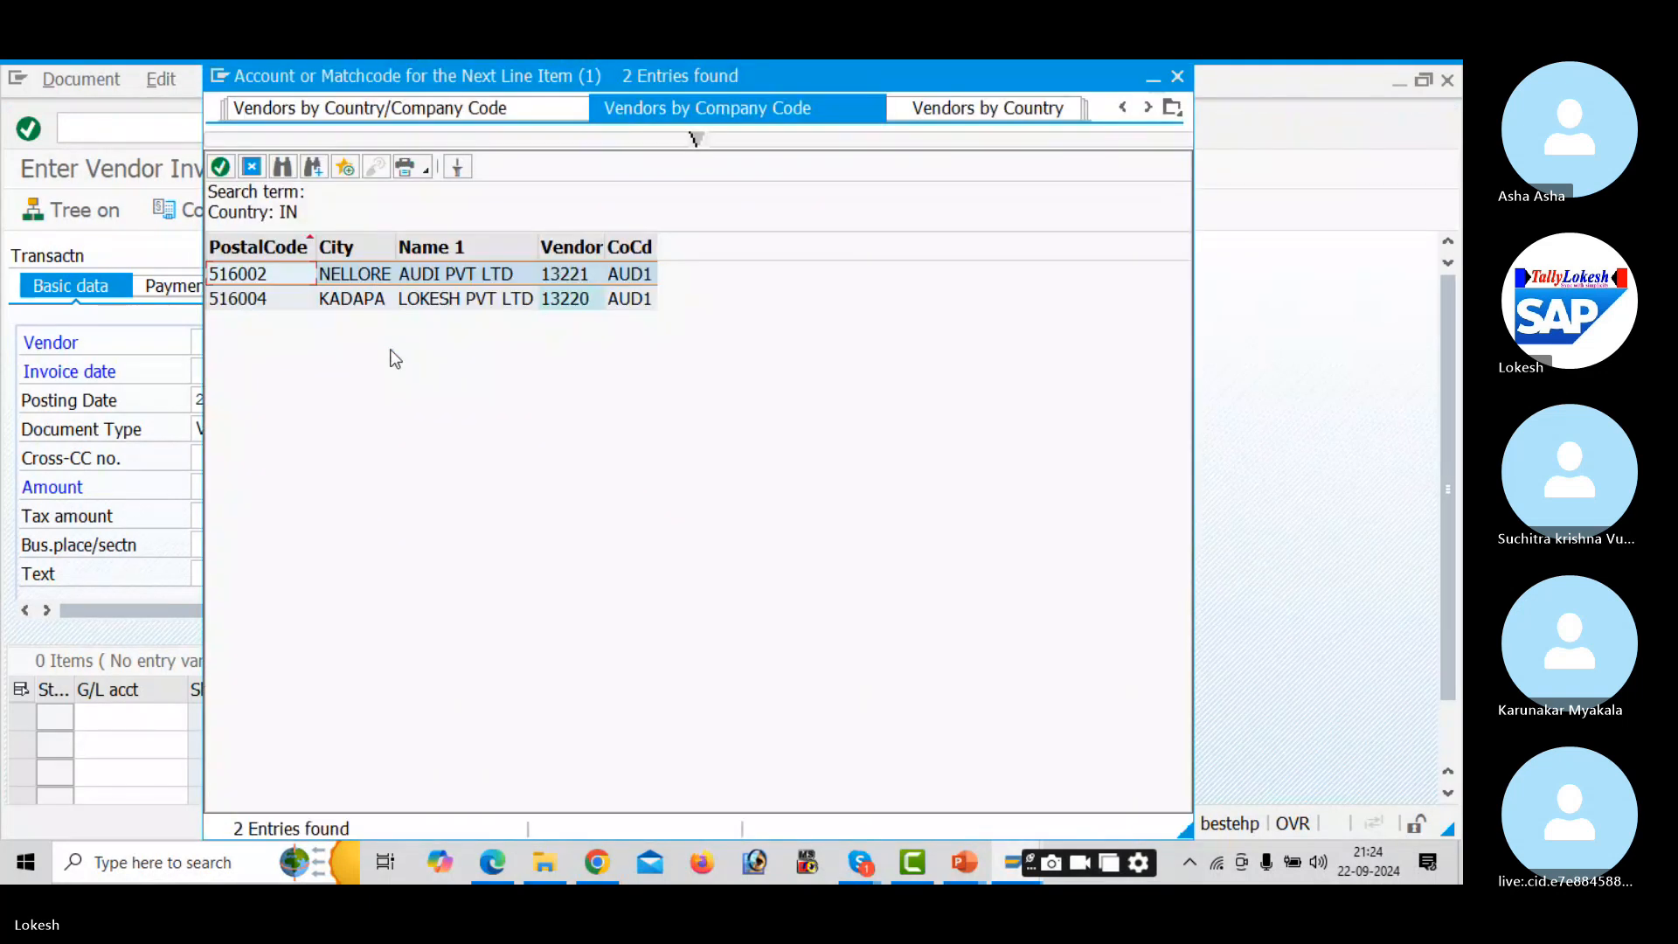
key(Return)
click(294, 367)
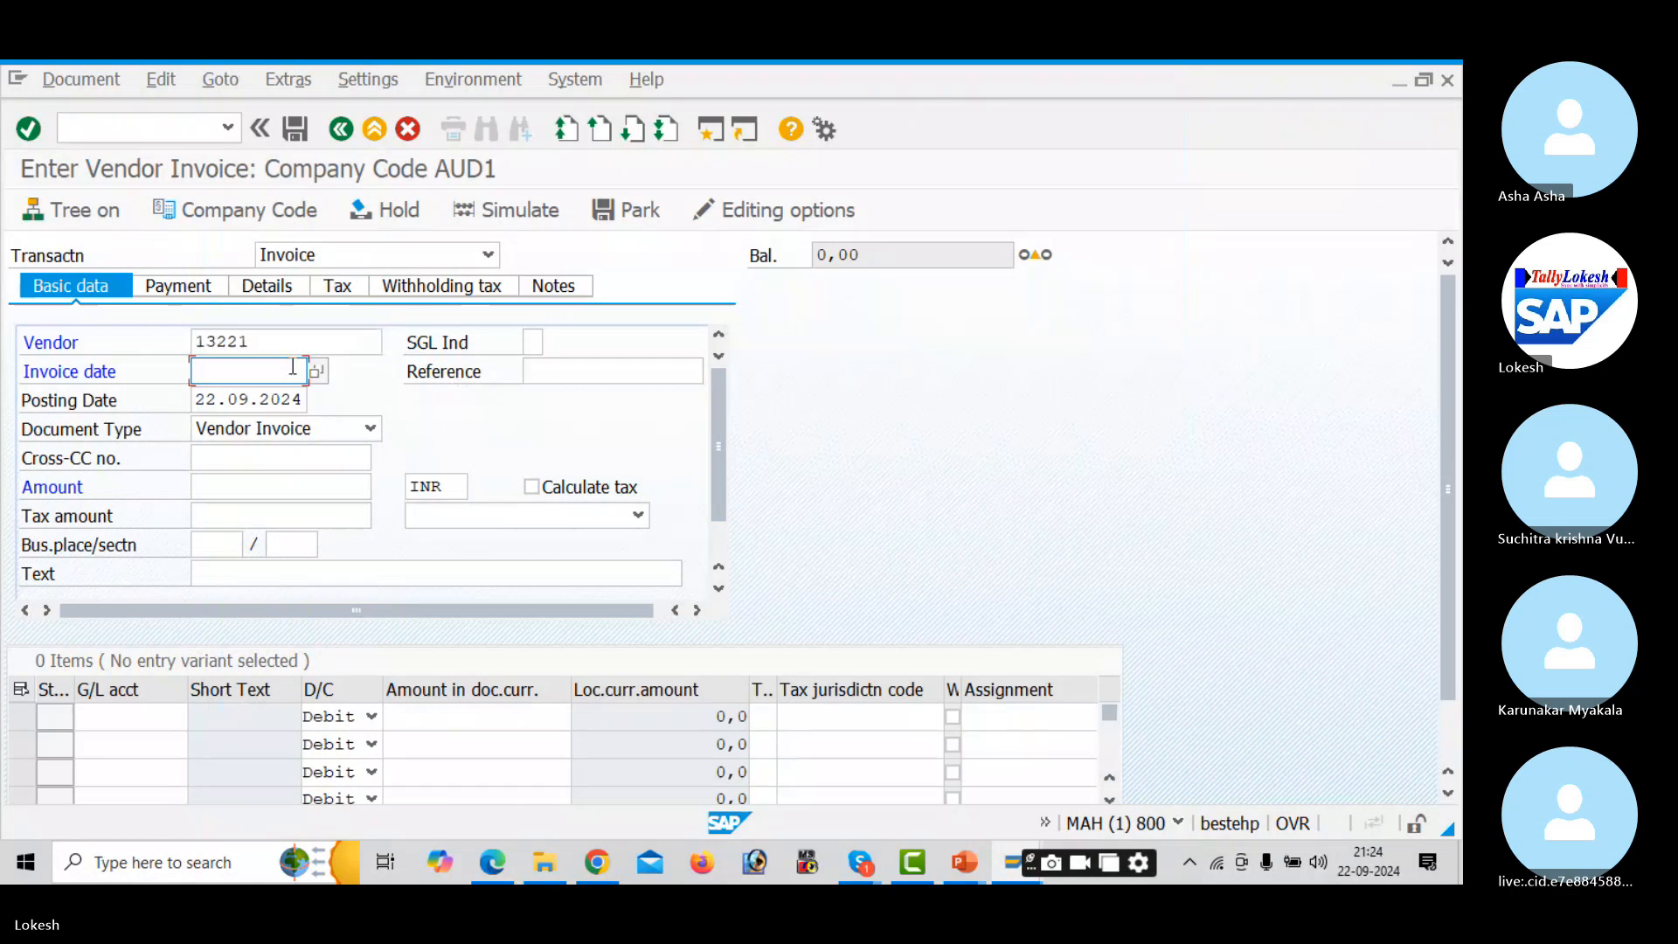
text(22.09.2024)
key(Tab)
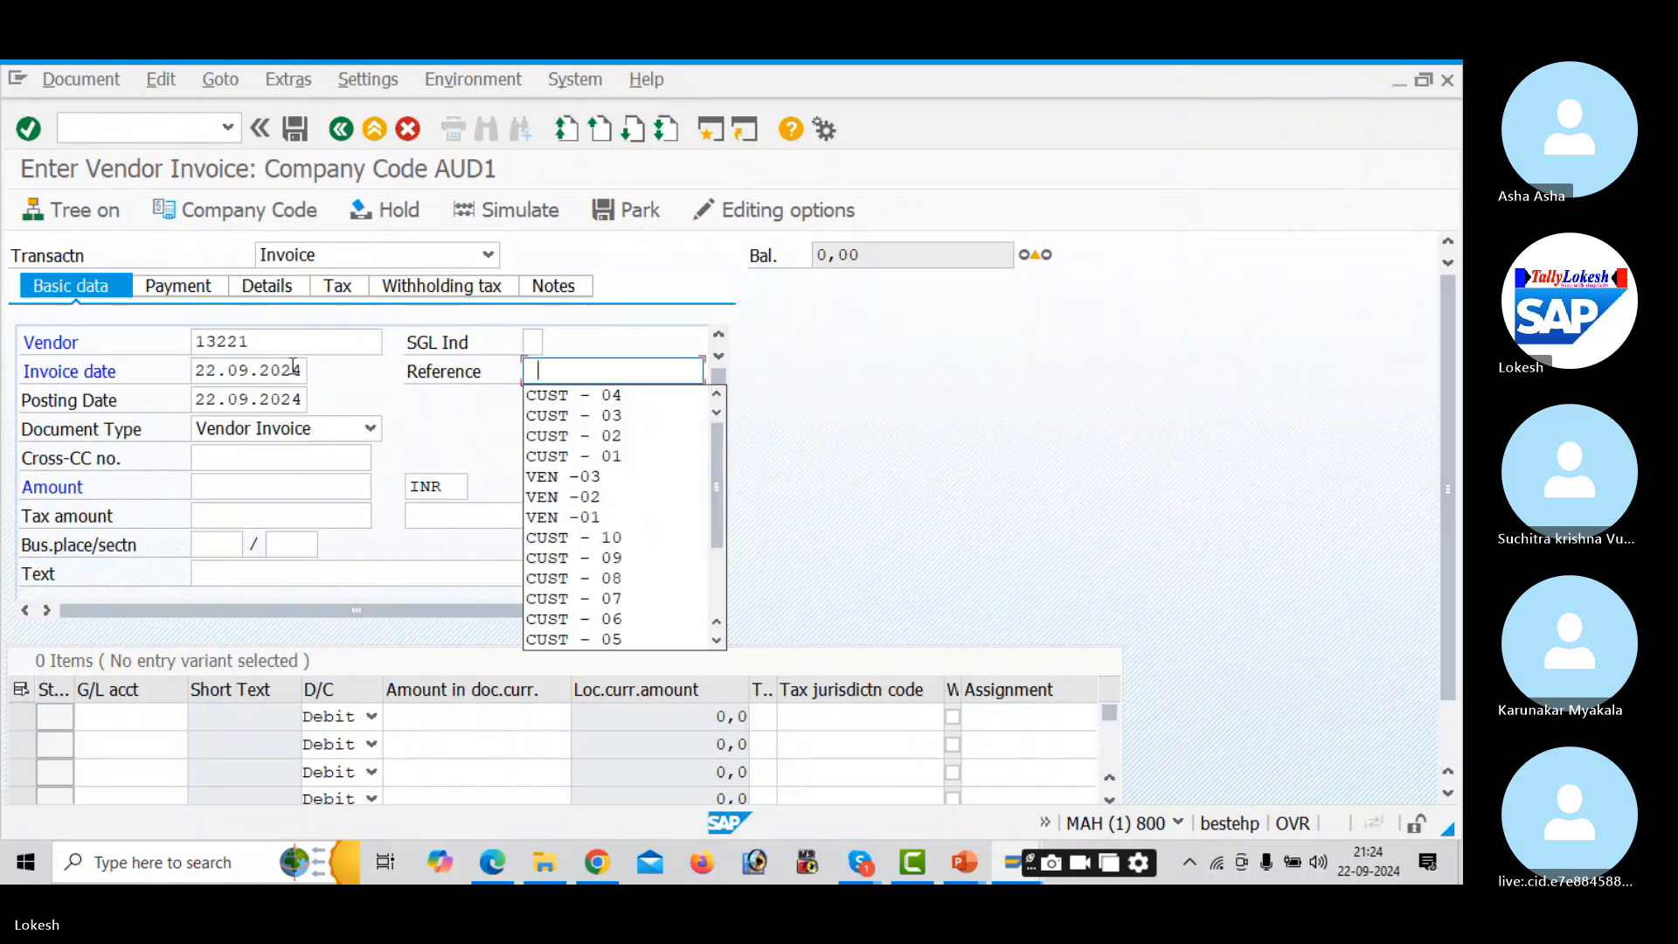
key(Down)
key(Down)
key(Down)
key(Down)
key(Down)
key(Return)
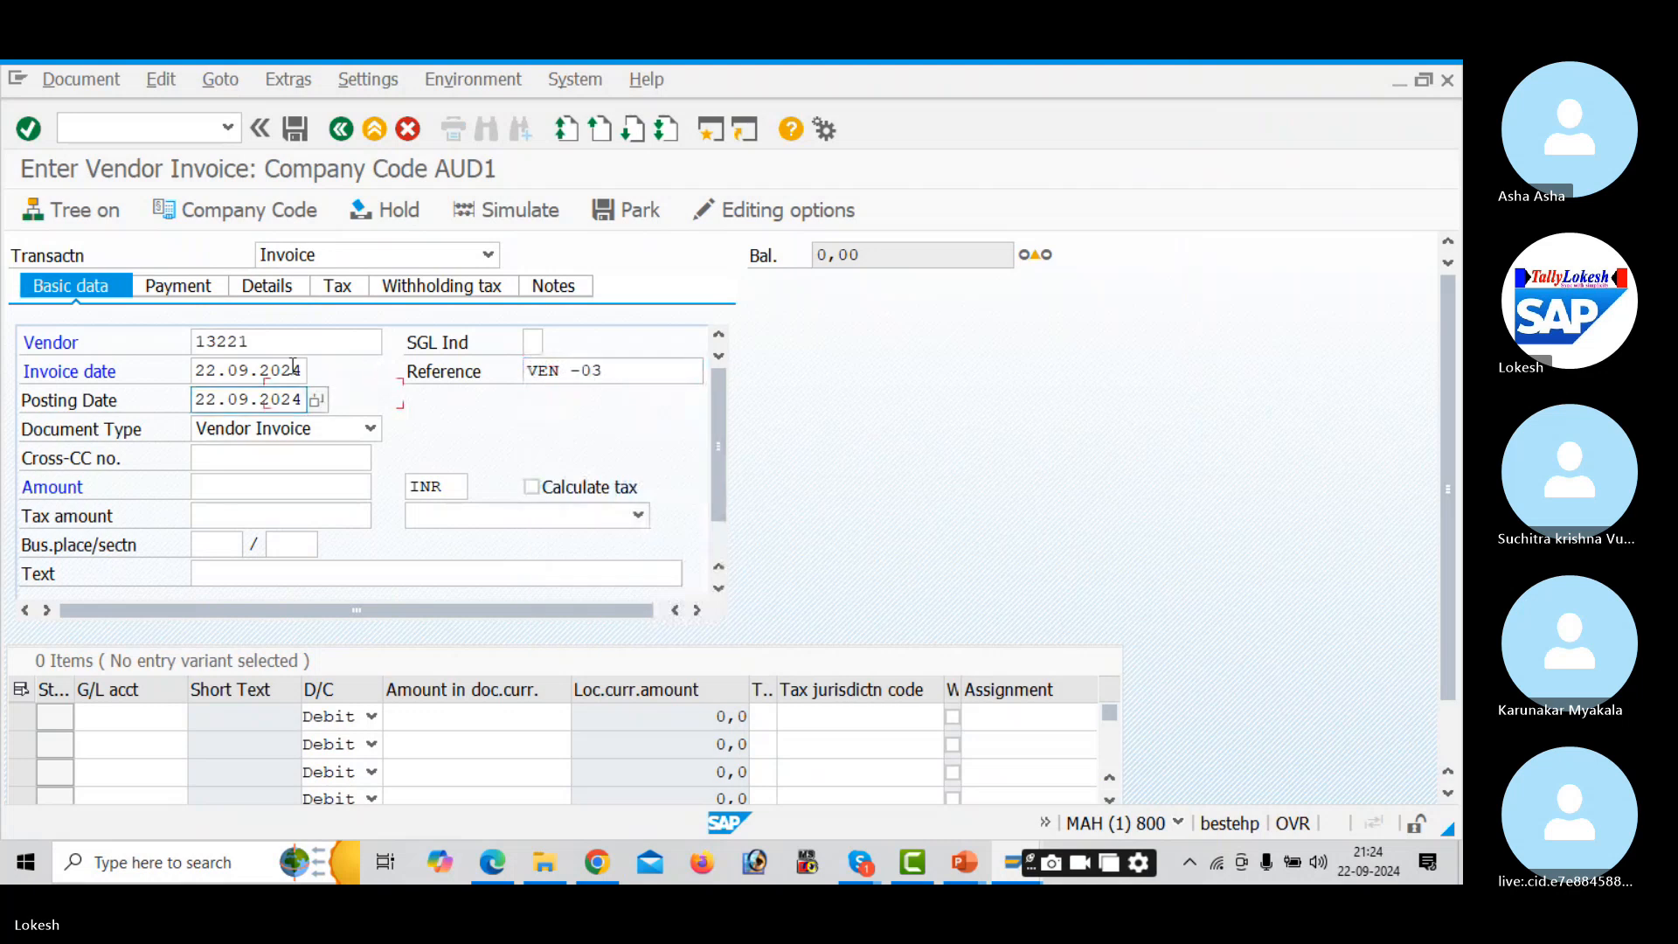
click(618, 371)
key(BackSpace)
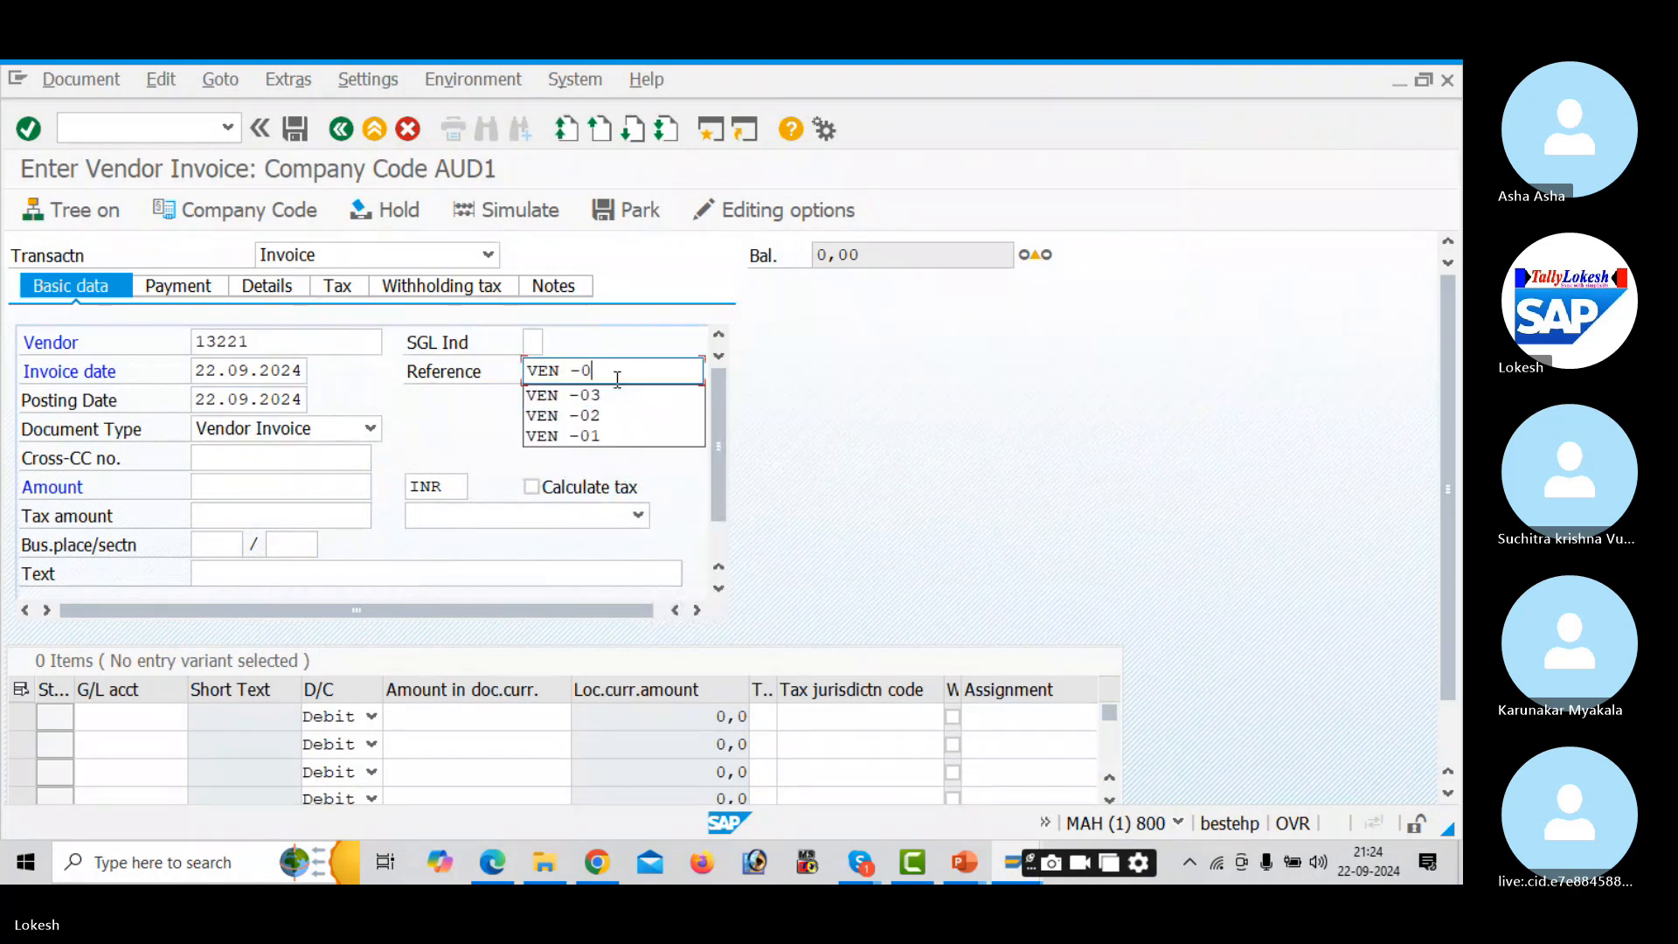
text(4)
key(Tab)
key(Tab)
key(Tab)
key(Tab)
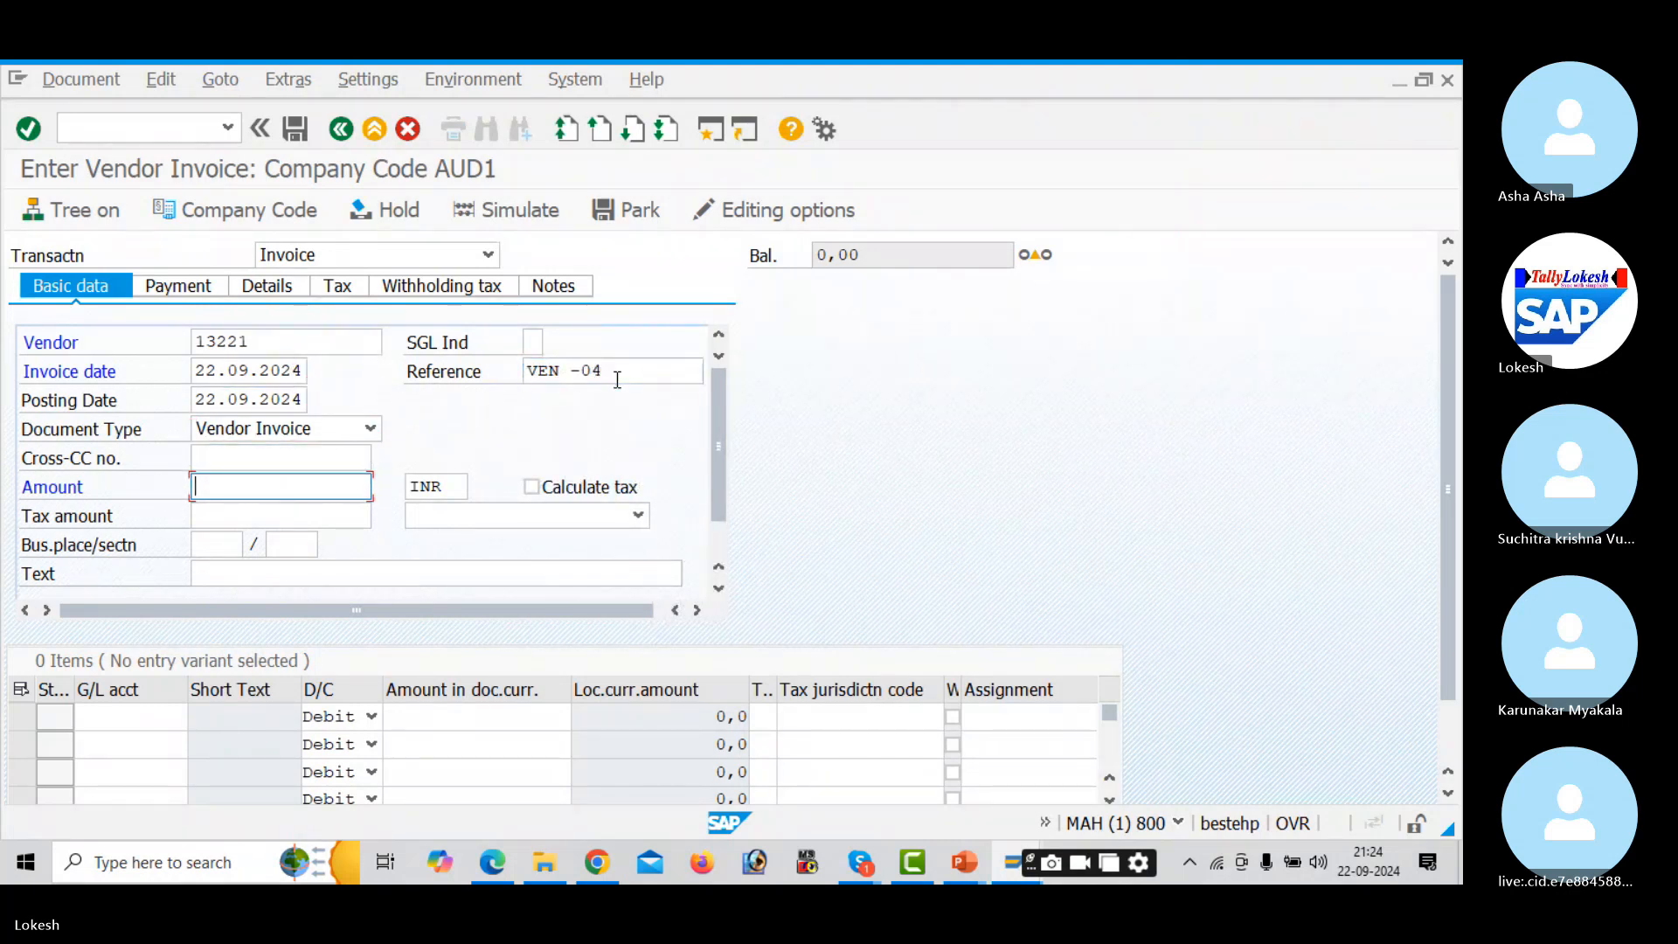
key(Down)
key(Down)
key(Down)
key(Return)
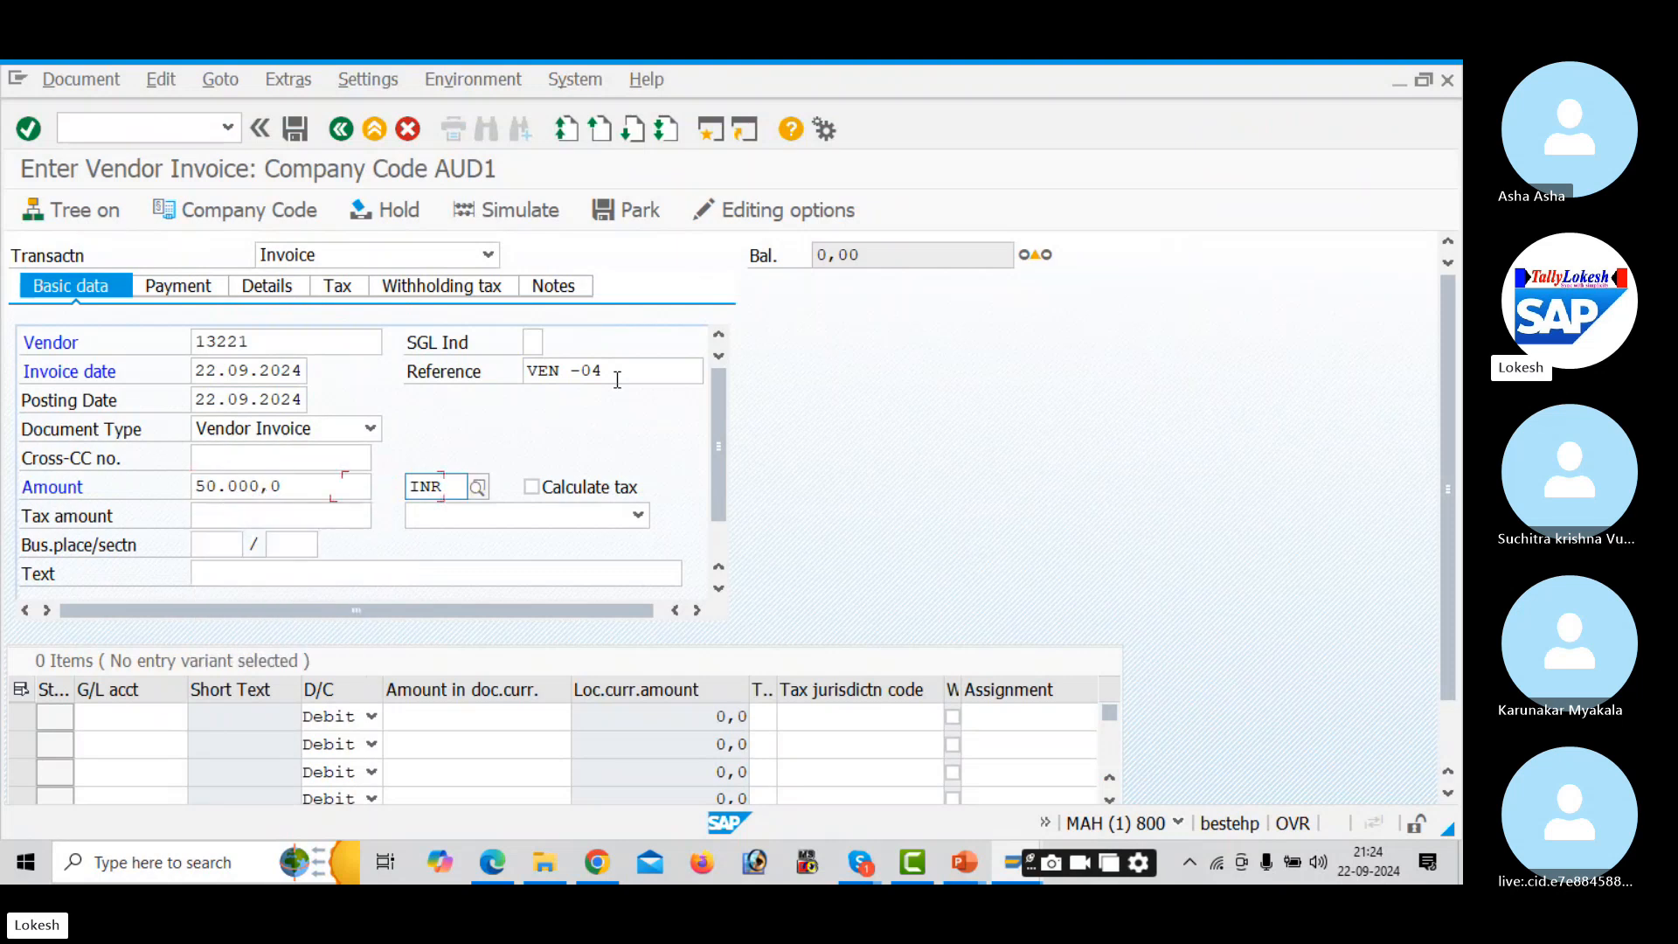
key(Tab)
key(Tab)
key(Tab)
key(Tab)
key(Tab)
key(Tab)
key(Tab)
key(Down)
key(Down)
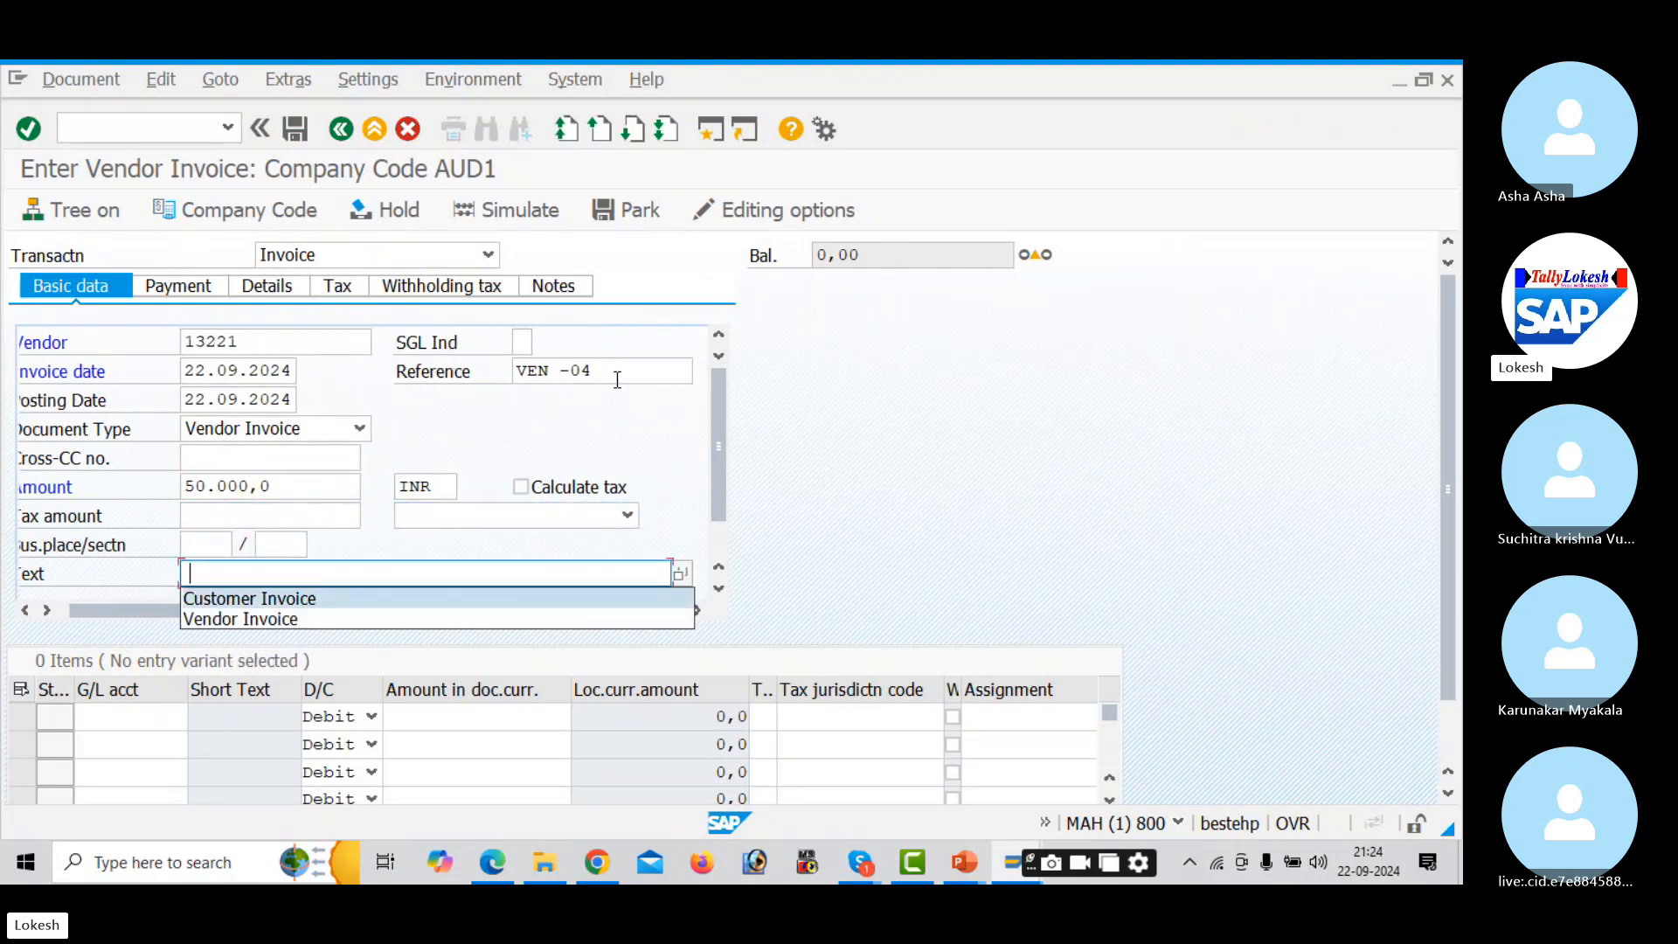
key(Return)
key(Tab)
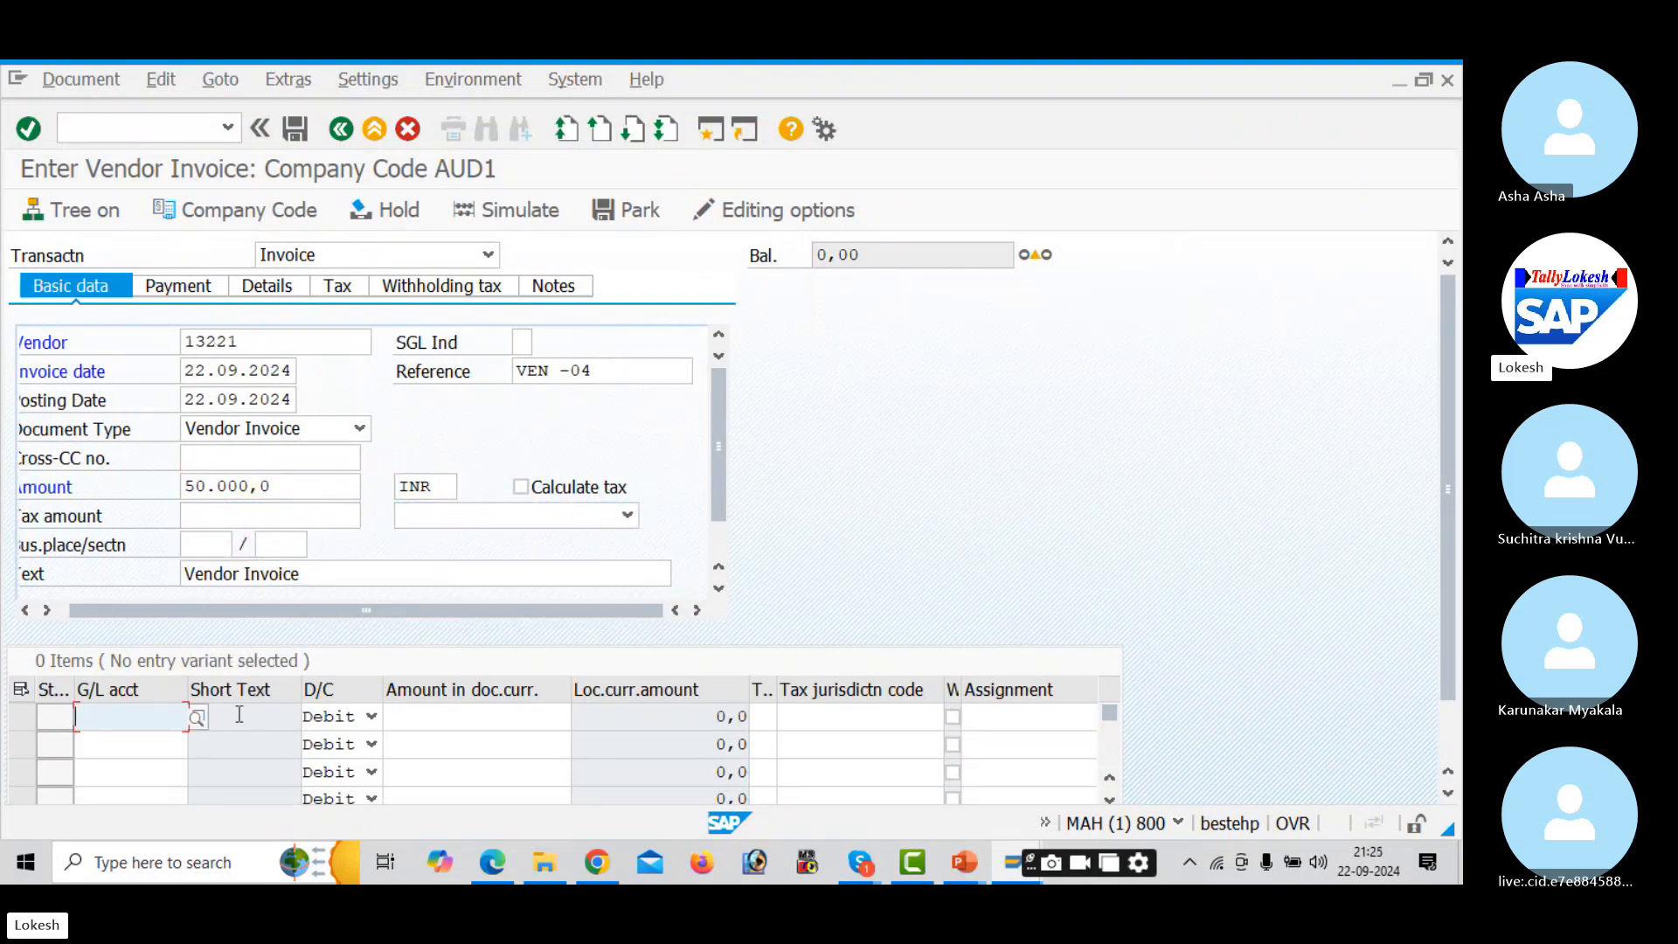
- Add an item on G/L 400005 for 50000, value date 22.09.2024, text Purchase A/c
click(198, 718)
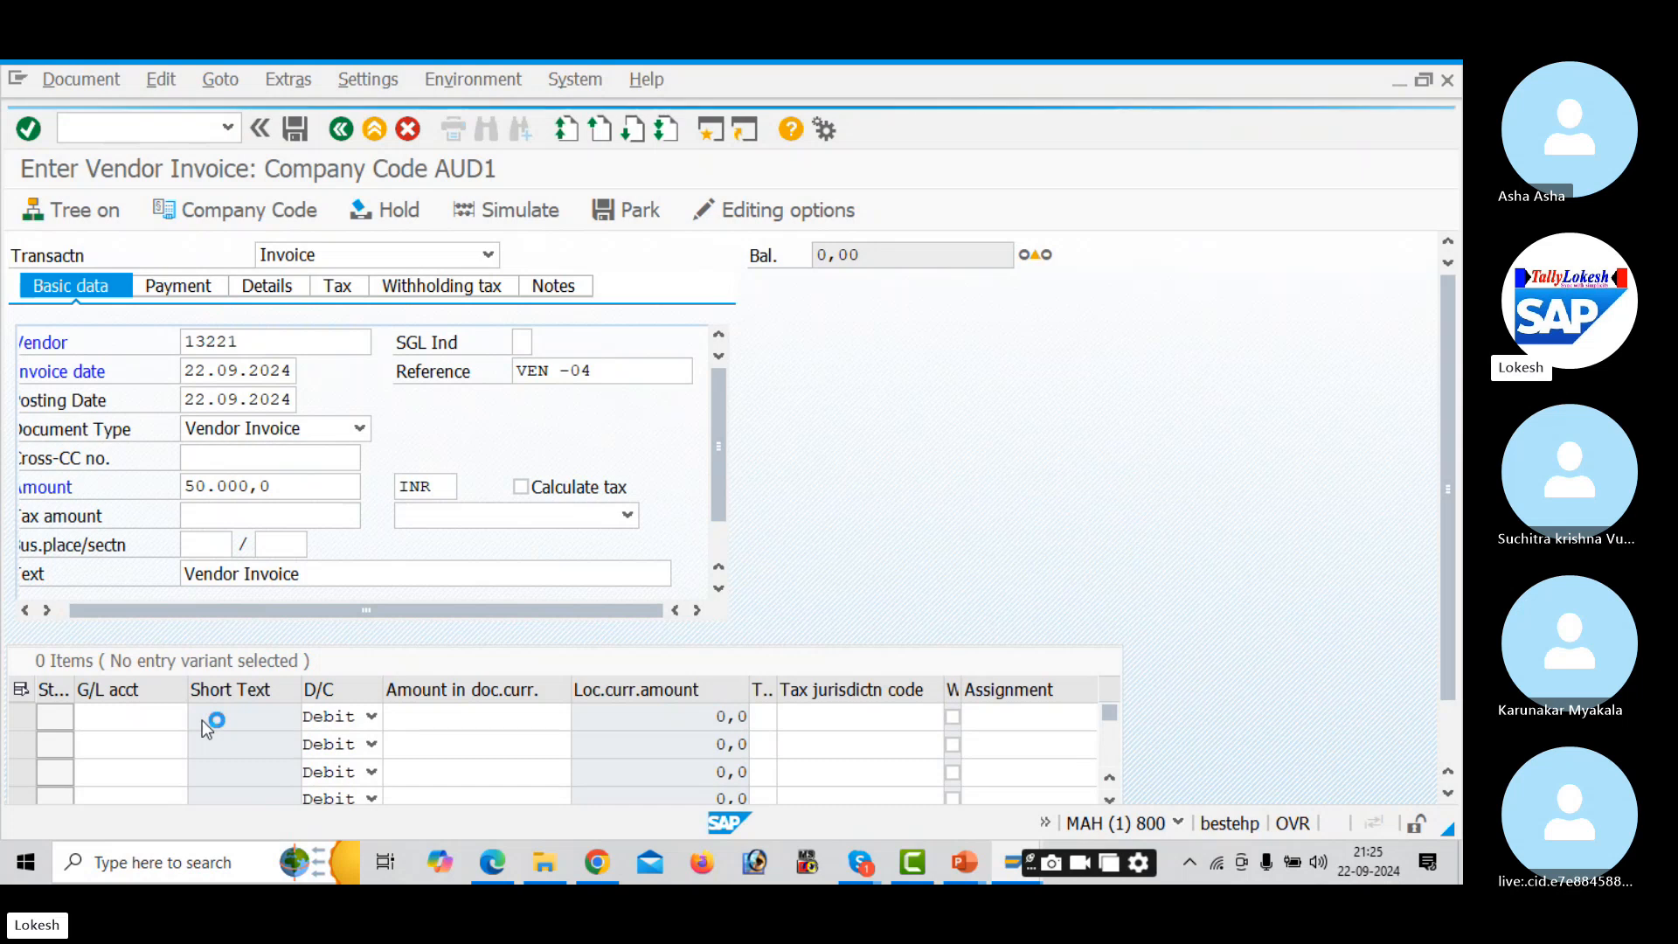
key(Return)
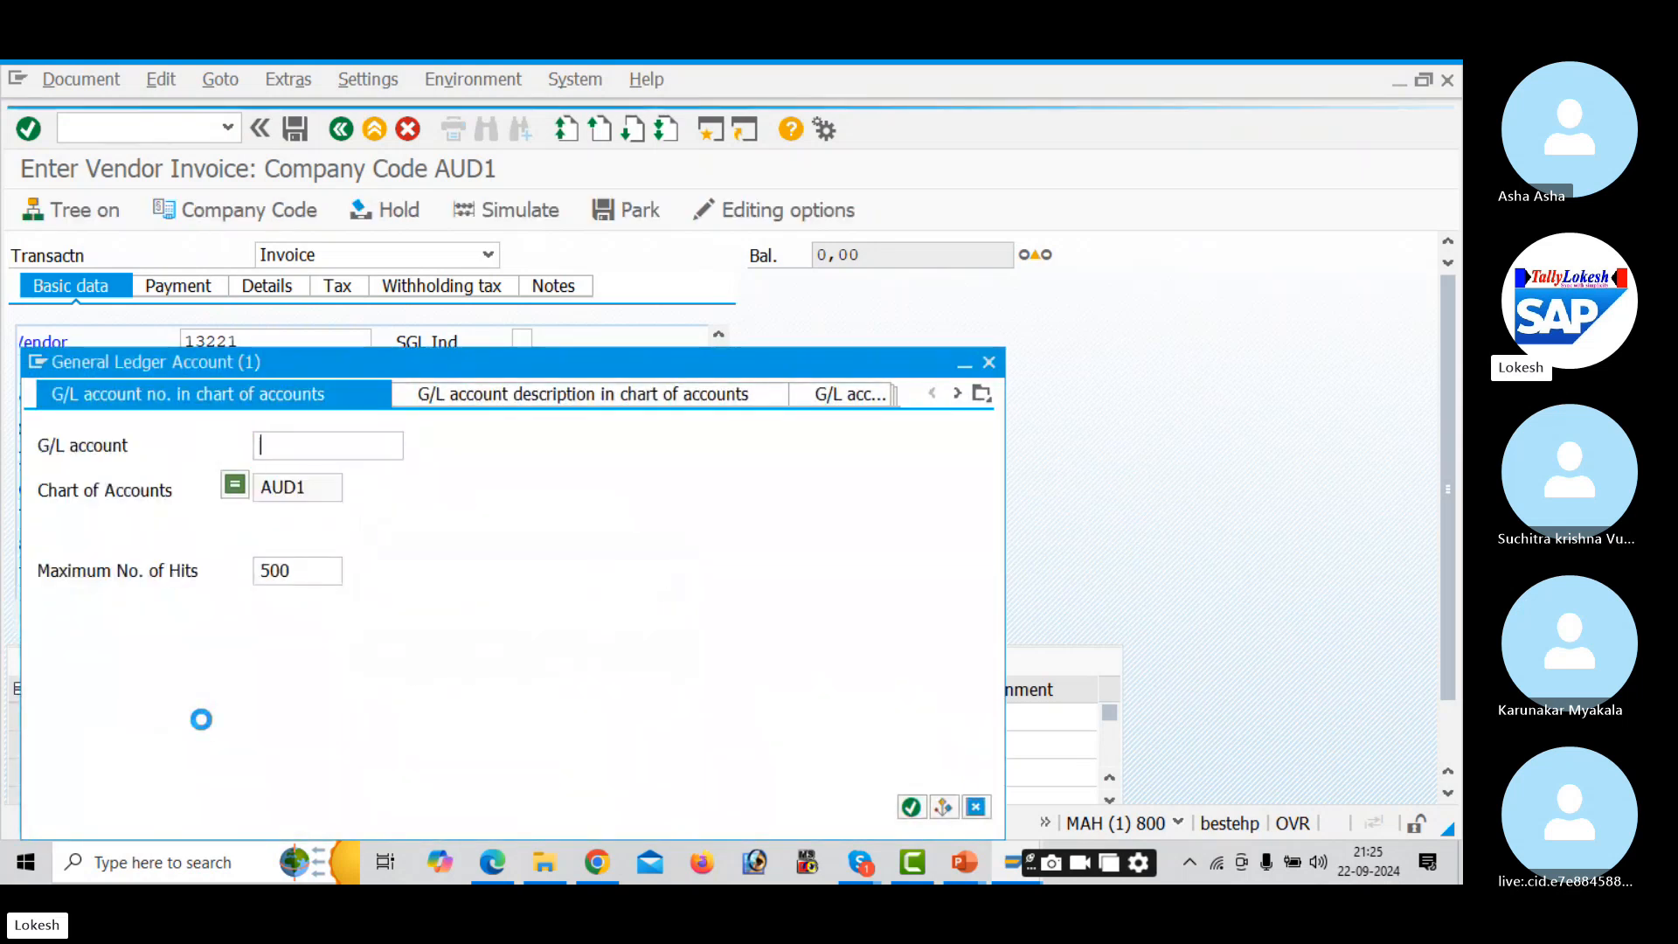
key(Down)
key(Down)
key(Down)
key(Down)
key(Down)
key(Down)
key(Down)
key(Down)
key(Down)
key(Down)
key(Down)
key(Down)
key(Down)
key(Down)
key(Down)
key(Down)
key(Down)
key(Down)
key(Down)
key(Down)
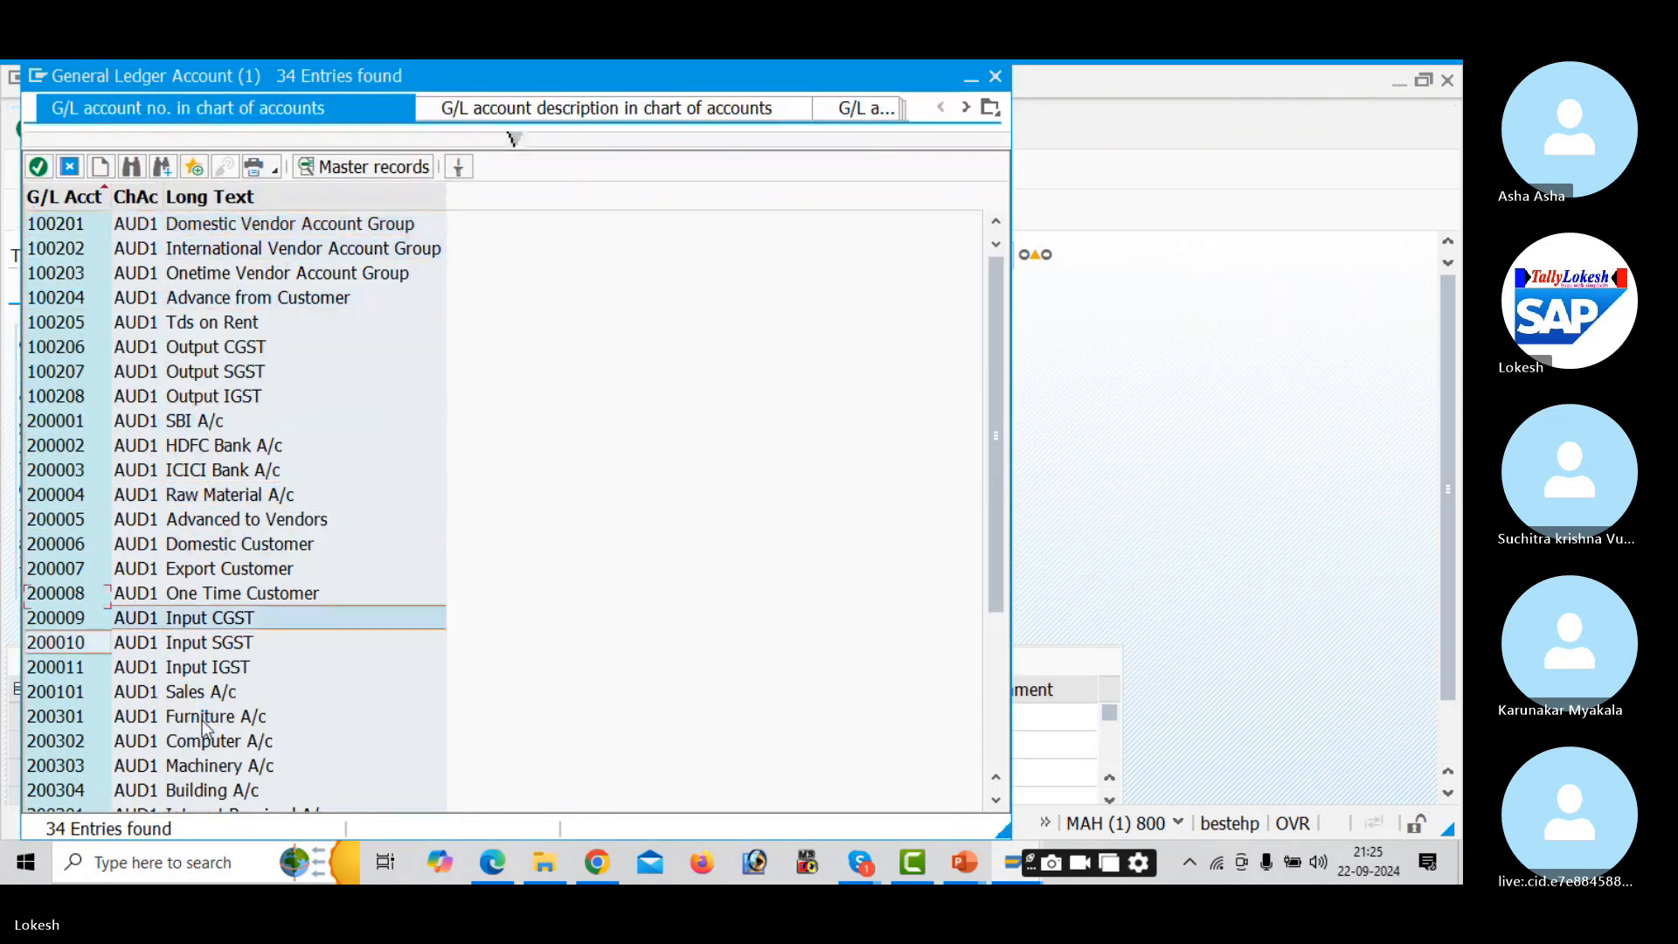
key(Up)
key(Return)
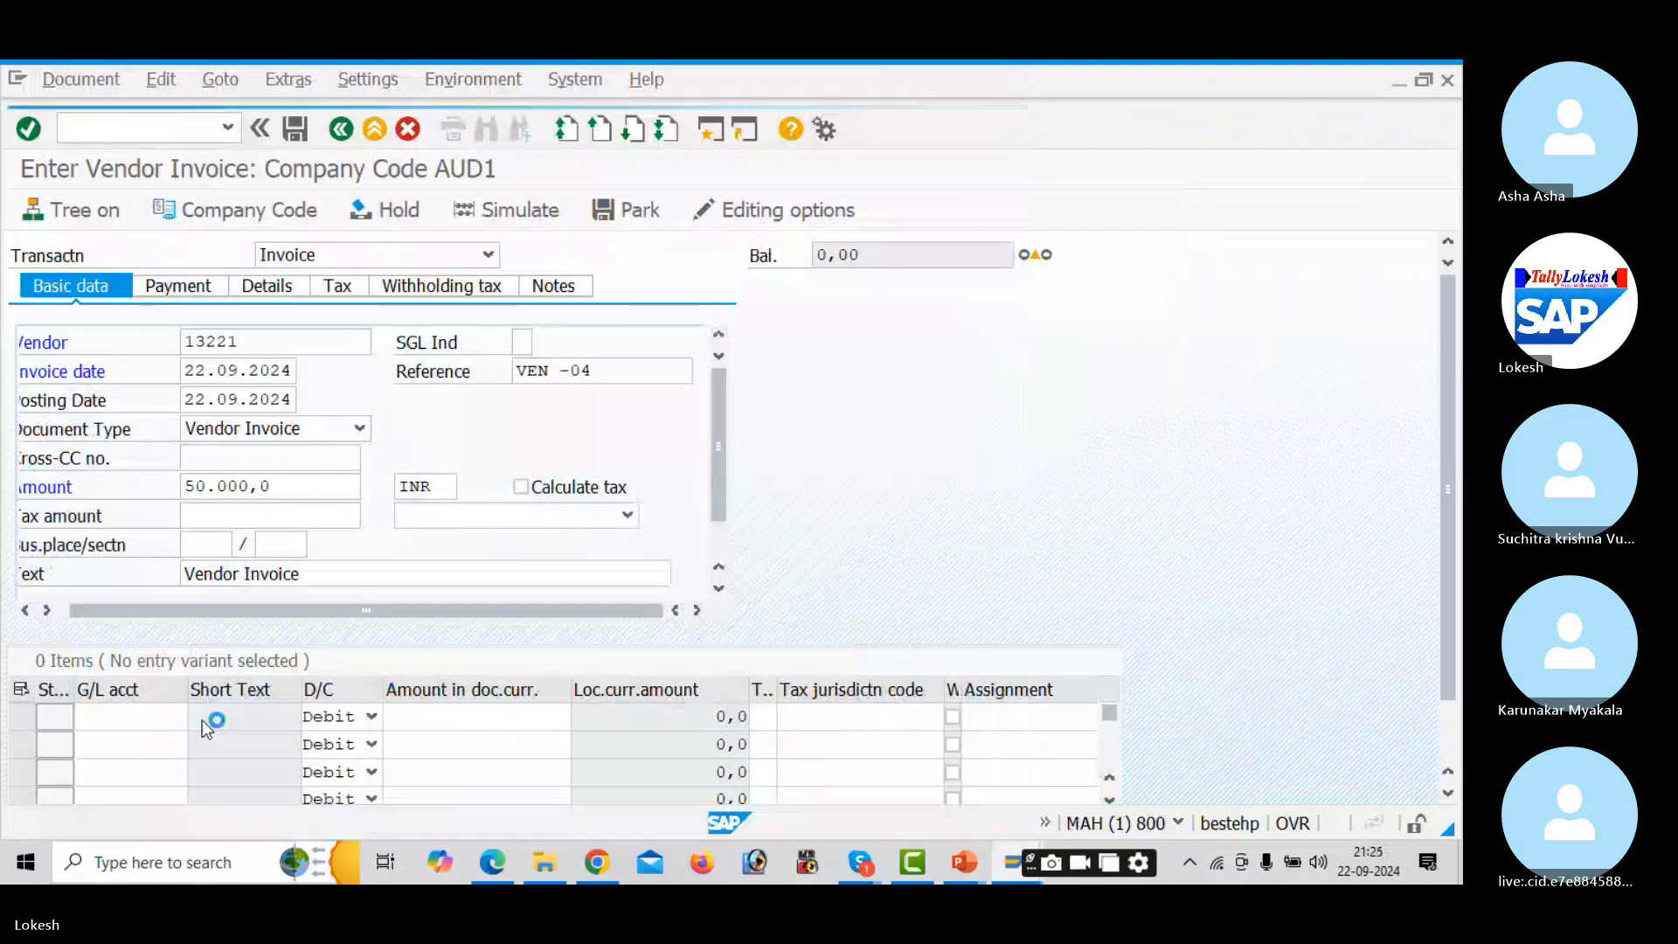
key(Tab)
key(Tab)
key(Down)
key(Down)
key(Down)
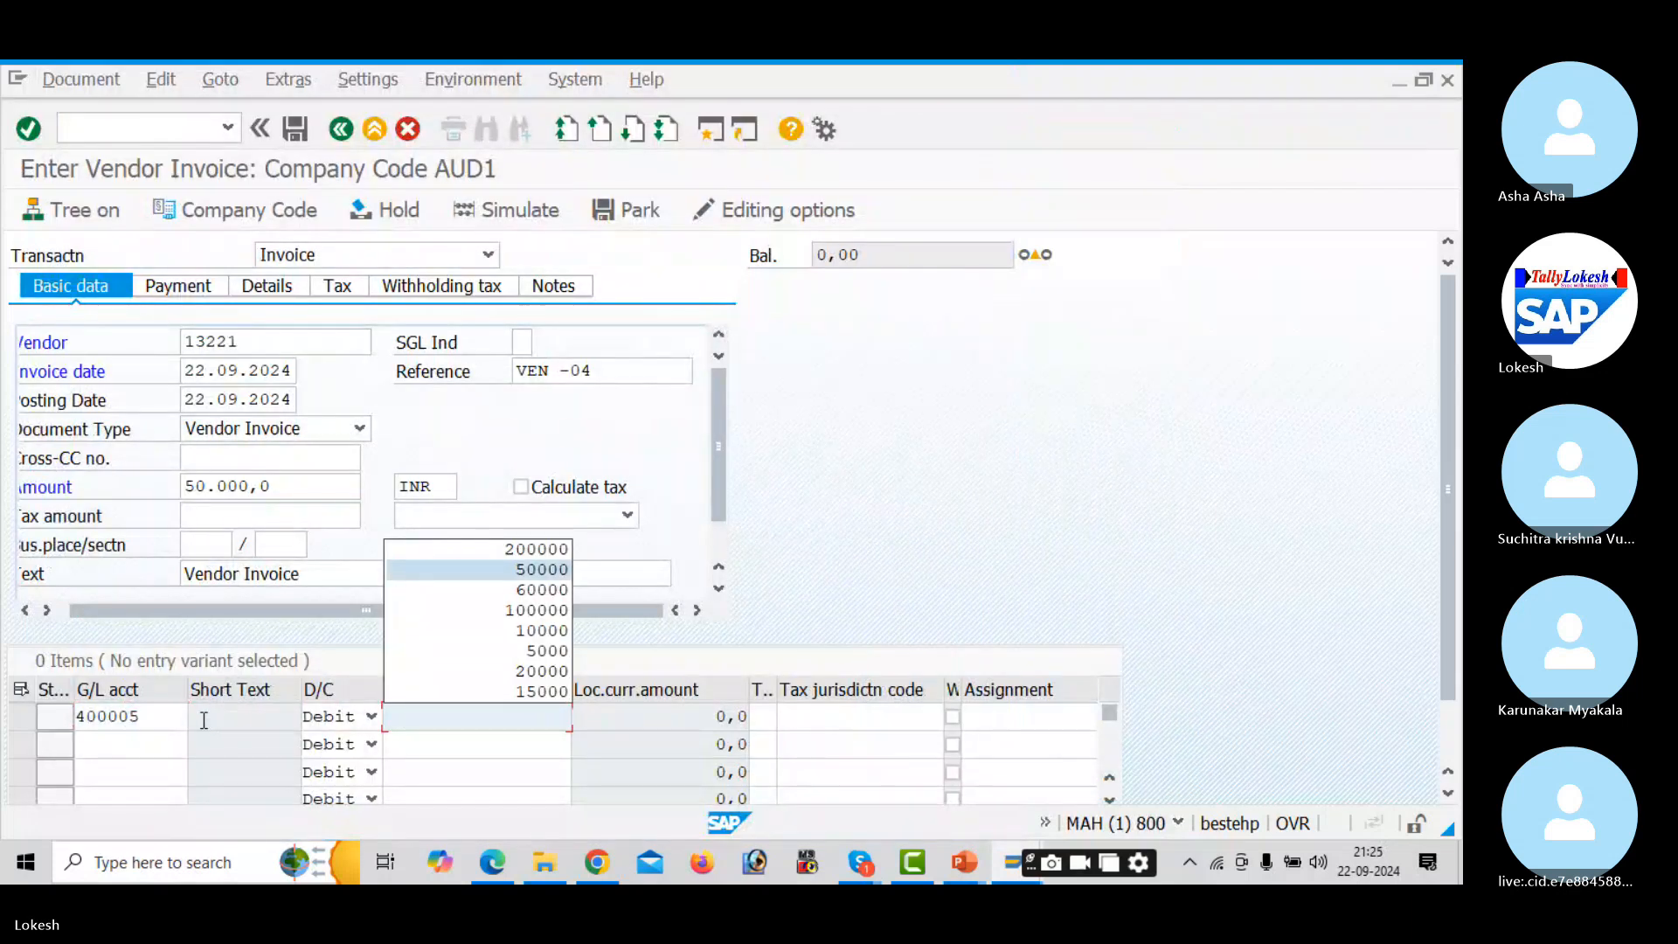
key(Return)
key(Tab)
key(Tab)
key(Tab)
key(Tab)
key(Tab)
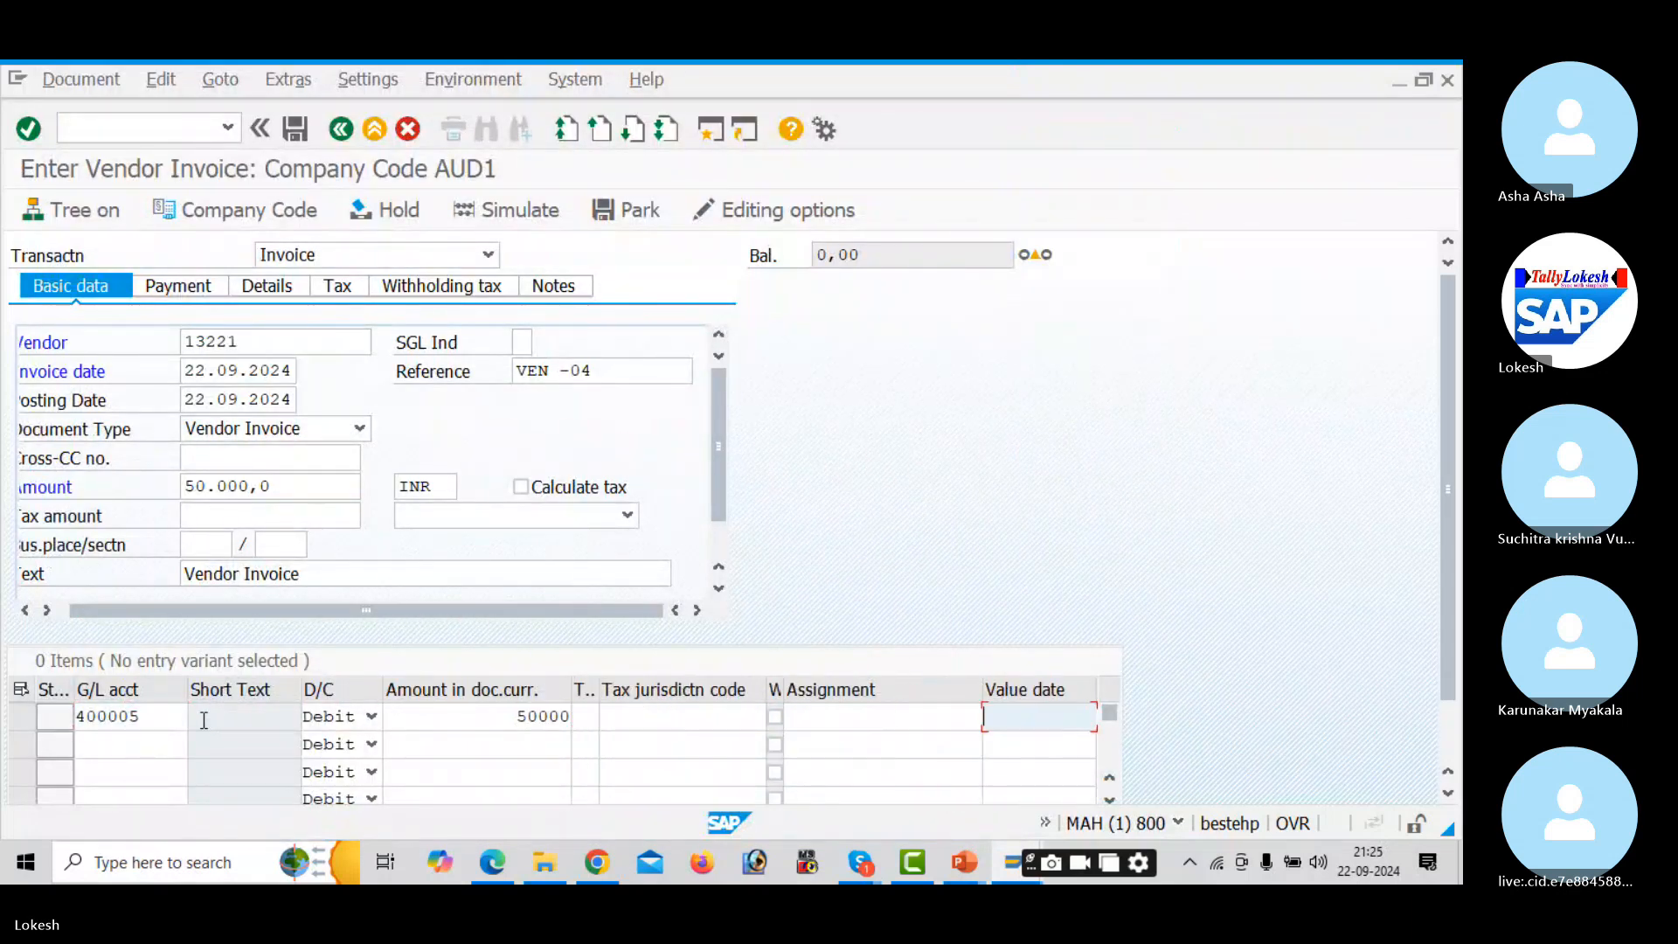
text(22.09.2024)
key(Tab)
key(Down)
key(Return)
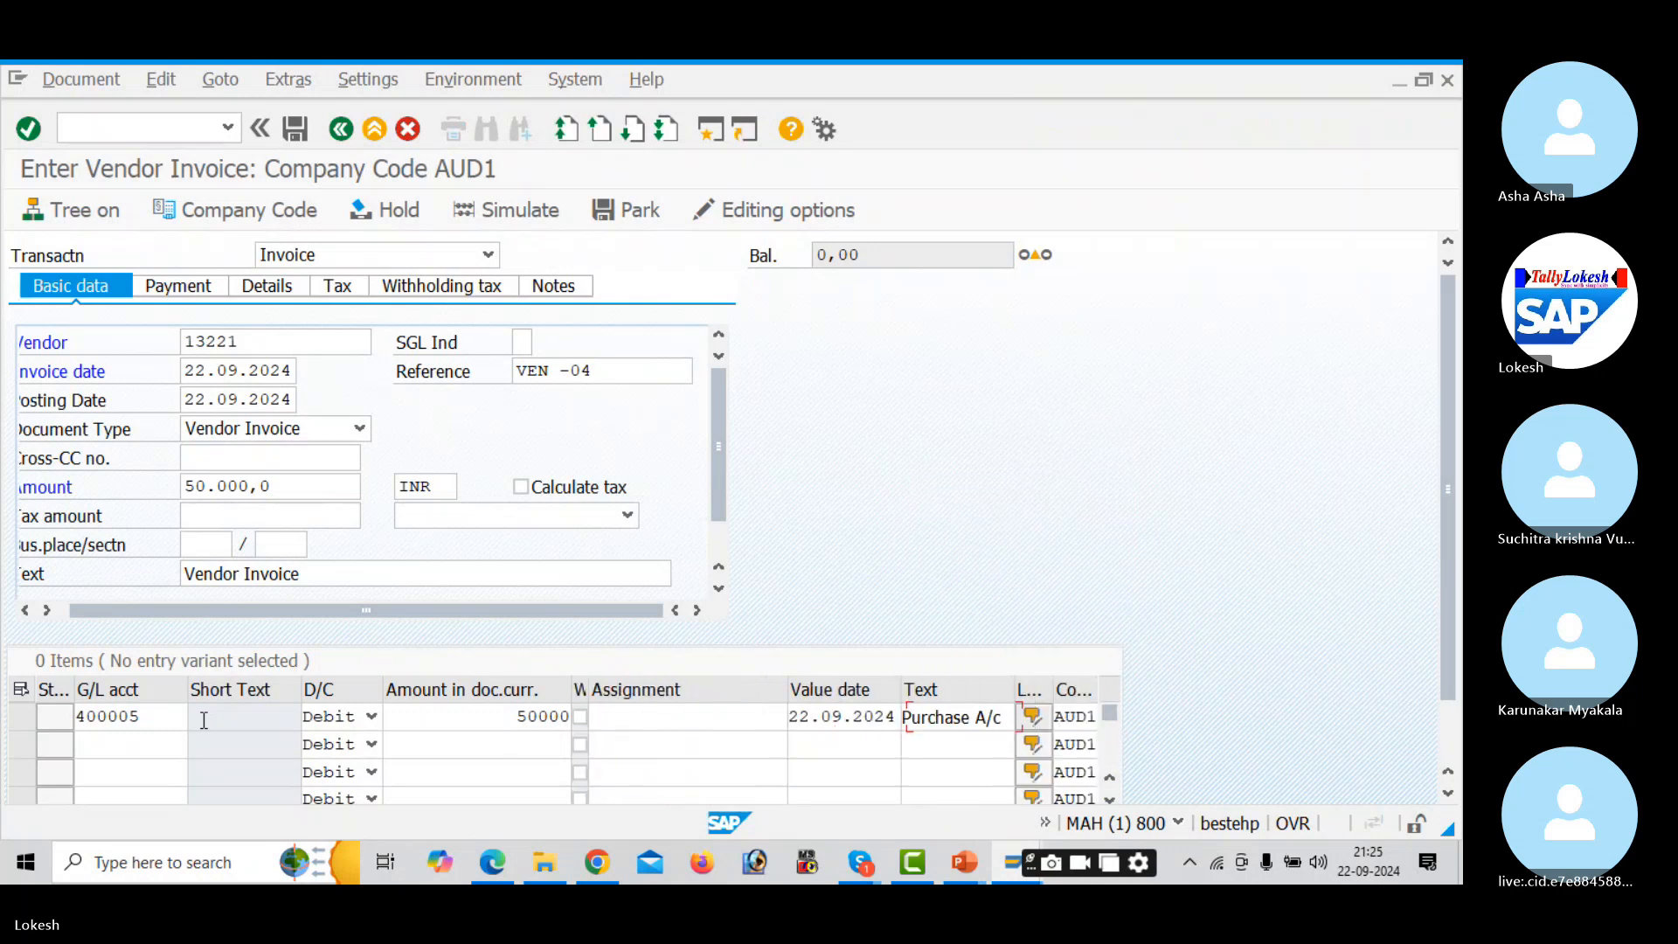
key(Return)
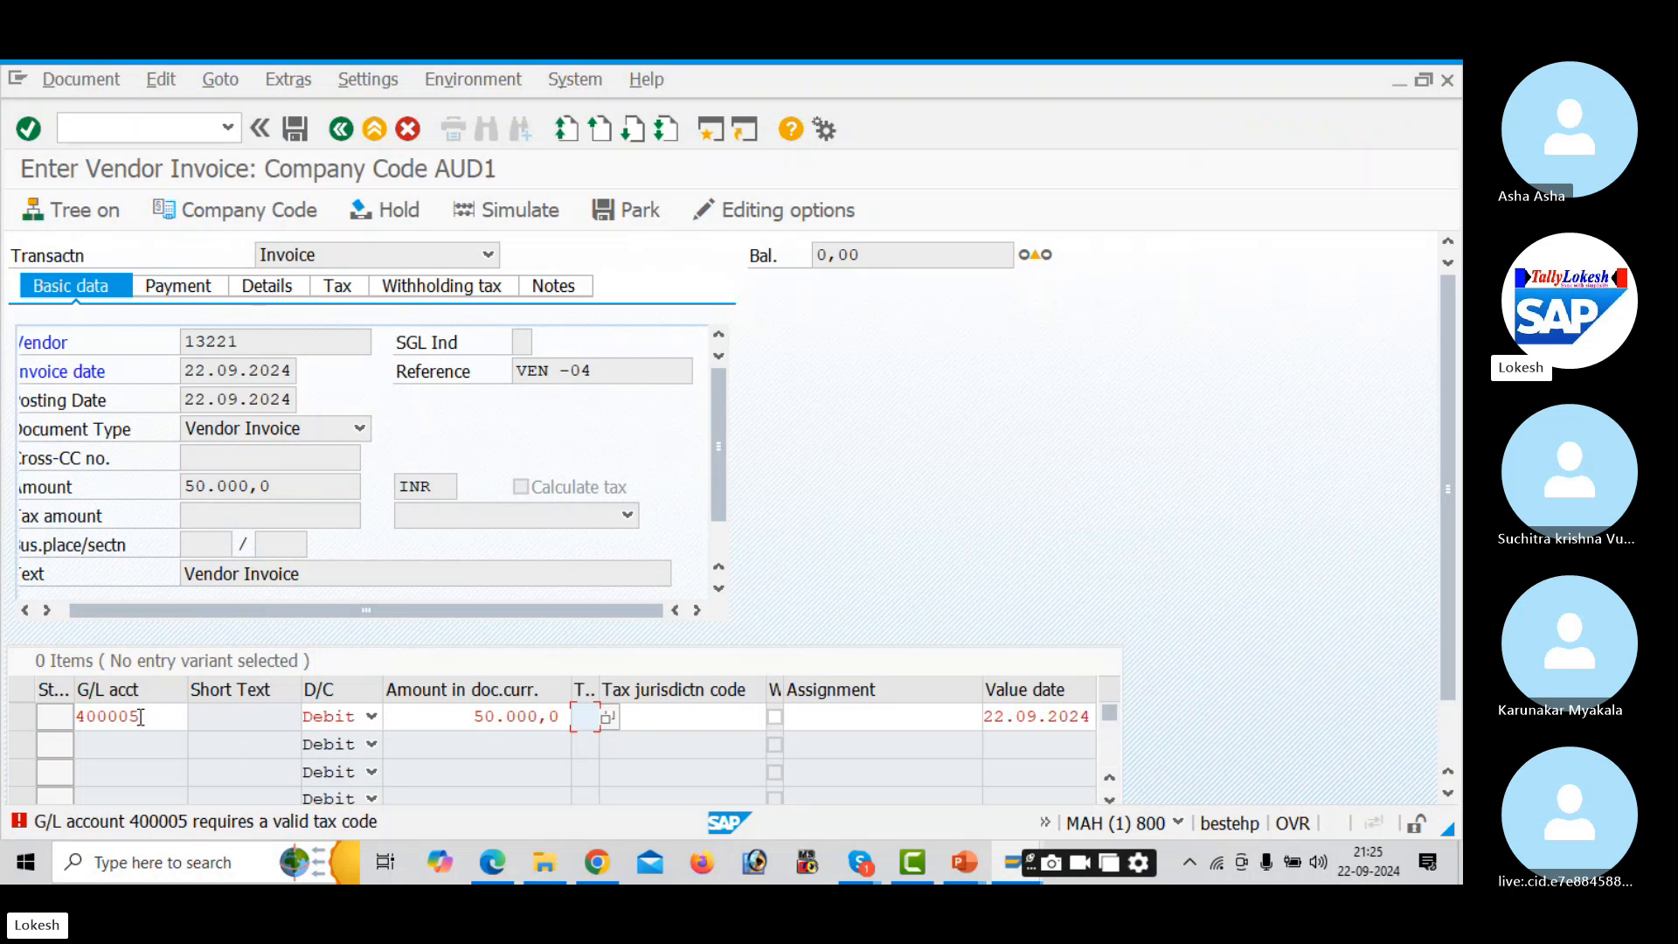
- Check the item's tax code list (only S1 offered), then restart FB60 invoice entry
click(608, 718)
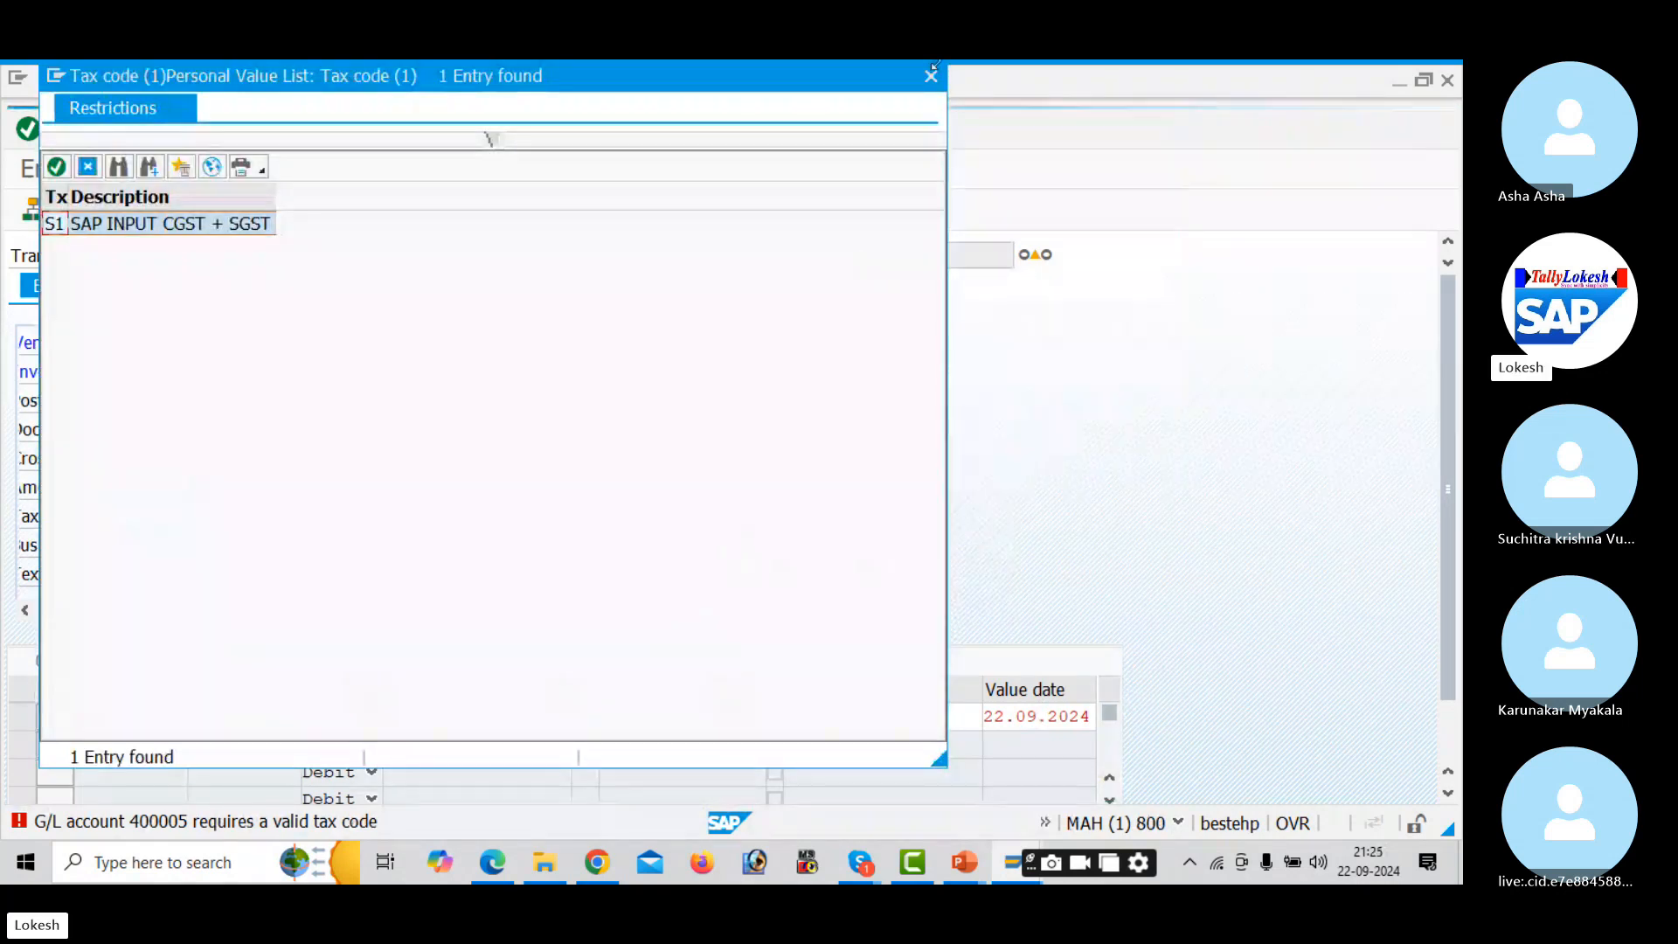
click(931, 77)
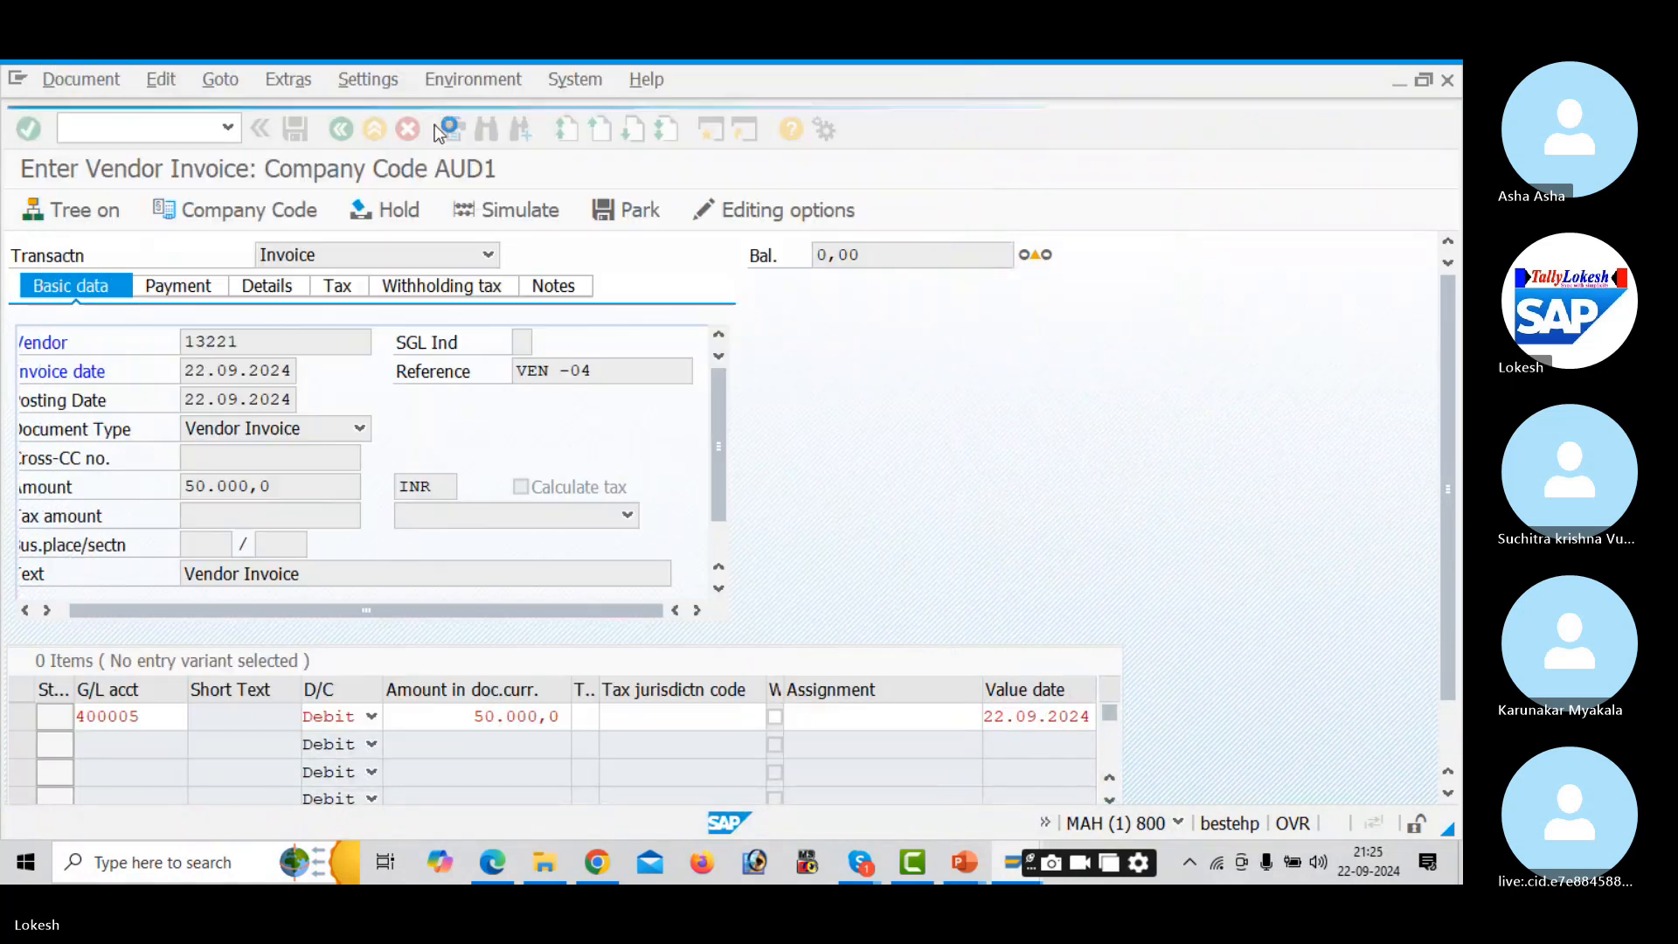
click(174, 129)
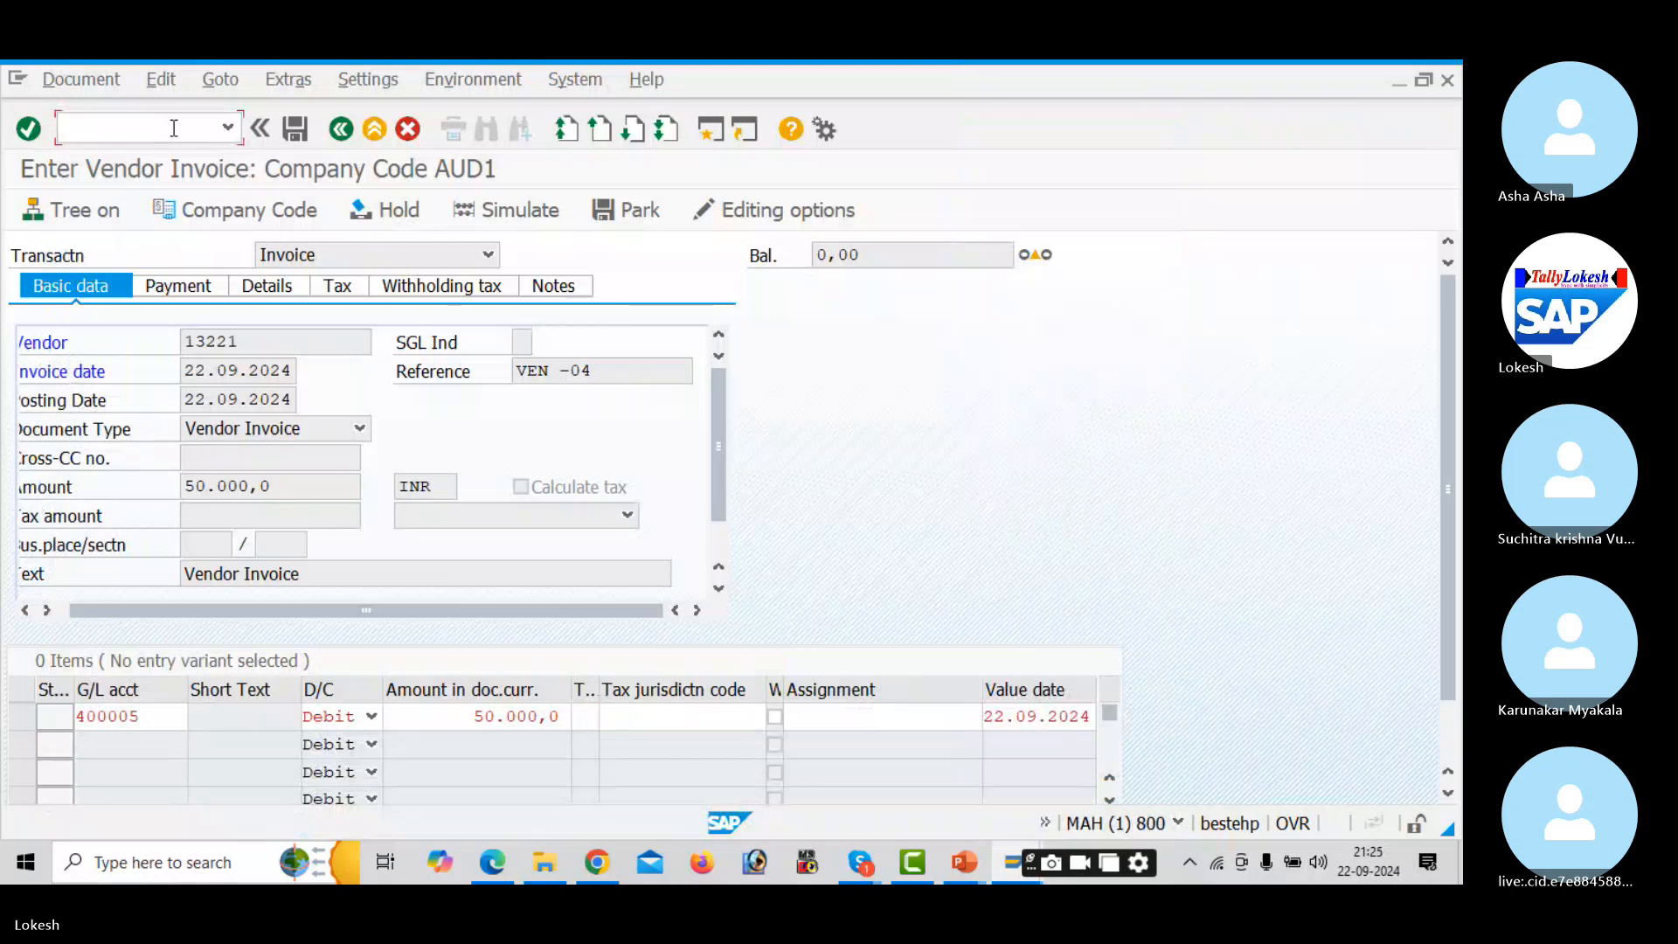
text(/NF)
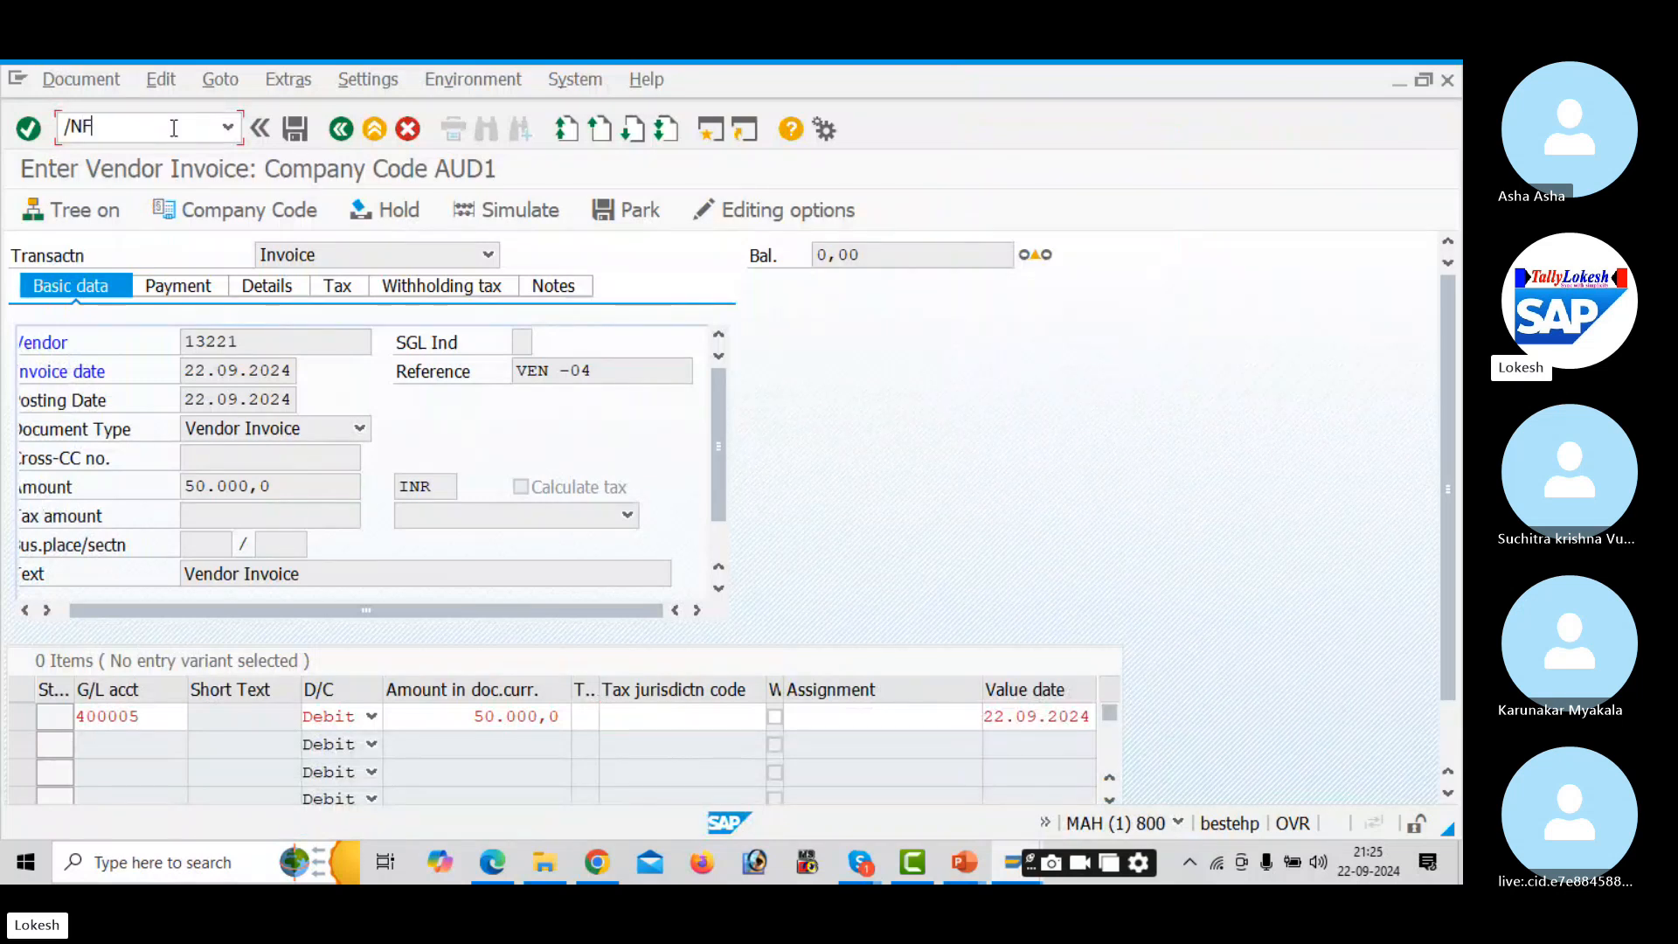
text(S60B60)
- Re-enter vendor 13221's VEN -04 header and the G/L 400005 item of 50000 with tax code A1
key(Return)
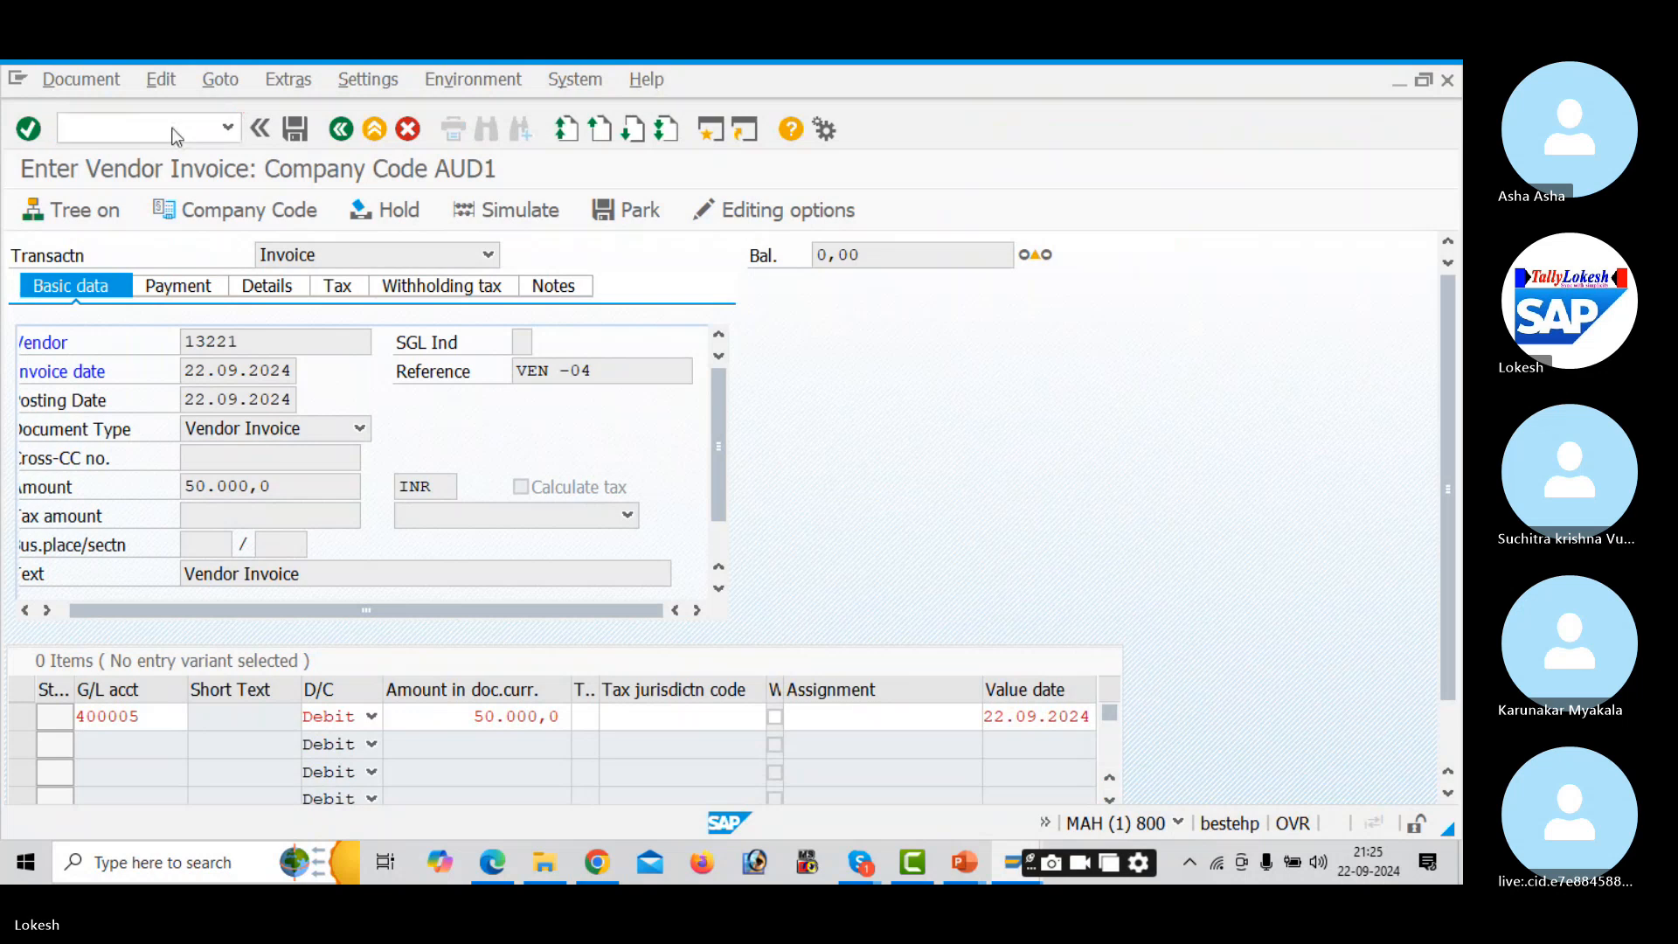
key(Down)
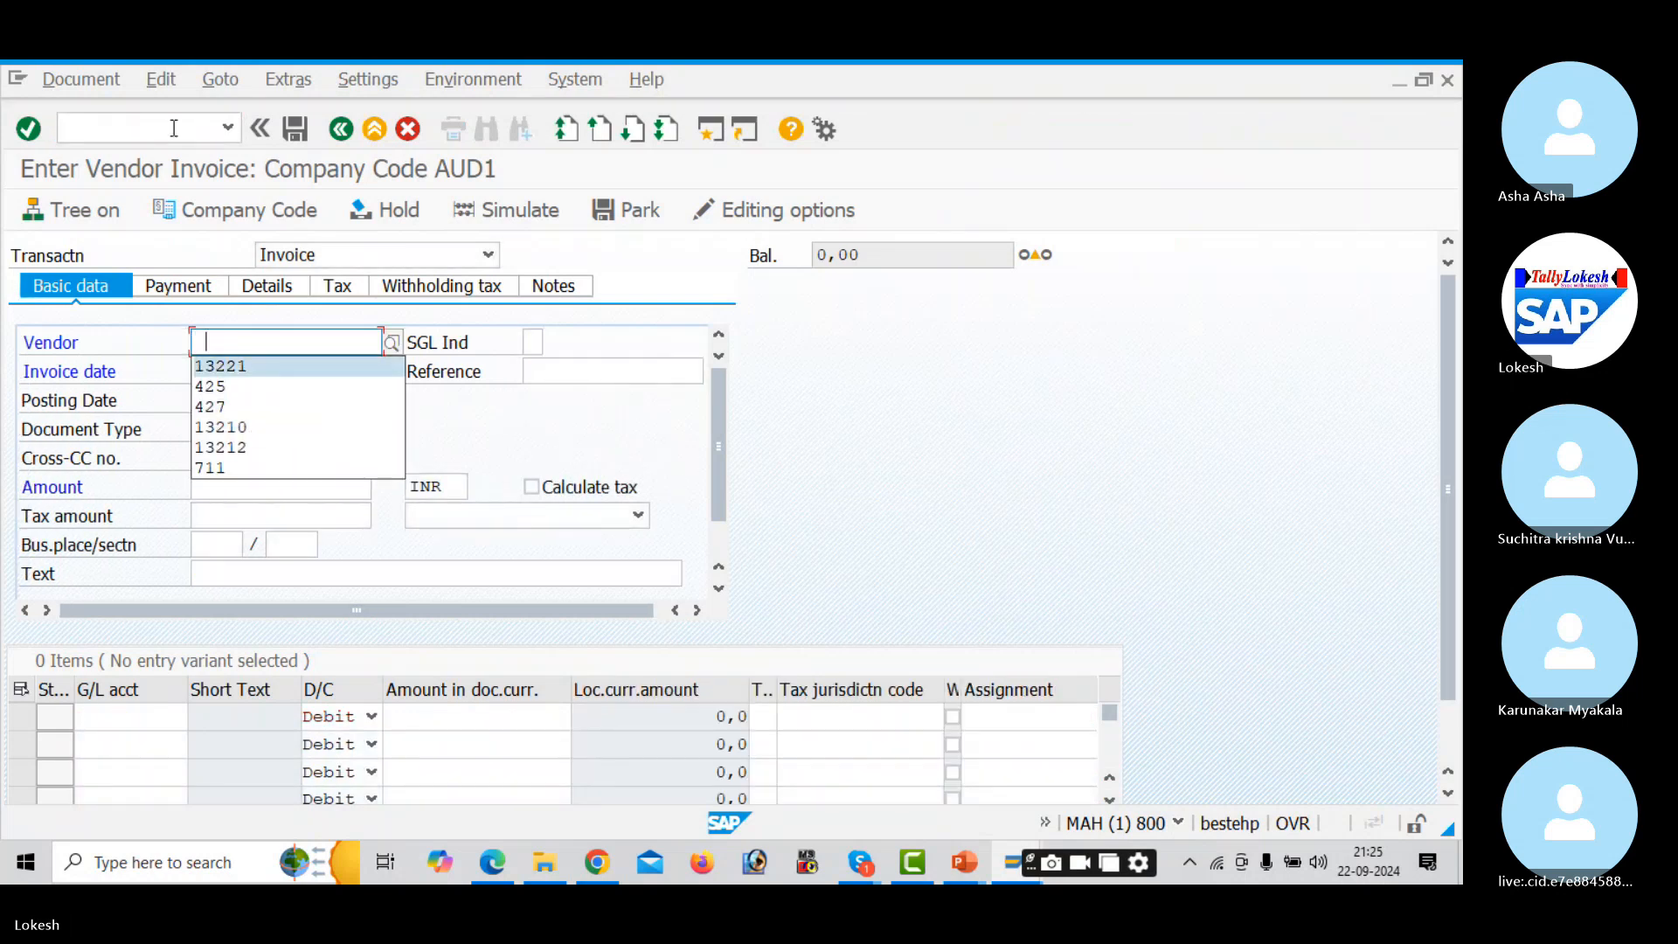
key(Tab)
key(Tab)
key(Down)
key(Tab)
key(Down)
key(Tab)
key(Tab)
key(Tab)
key(Tab)
key(Tab)
key(Tab)
key(Tab)
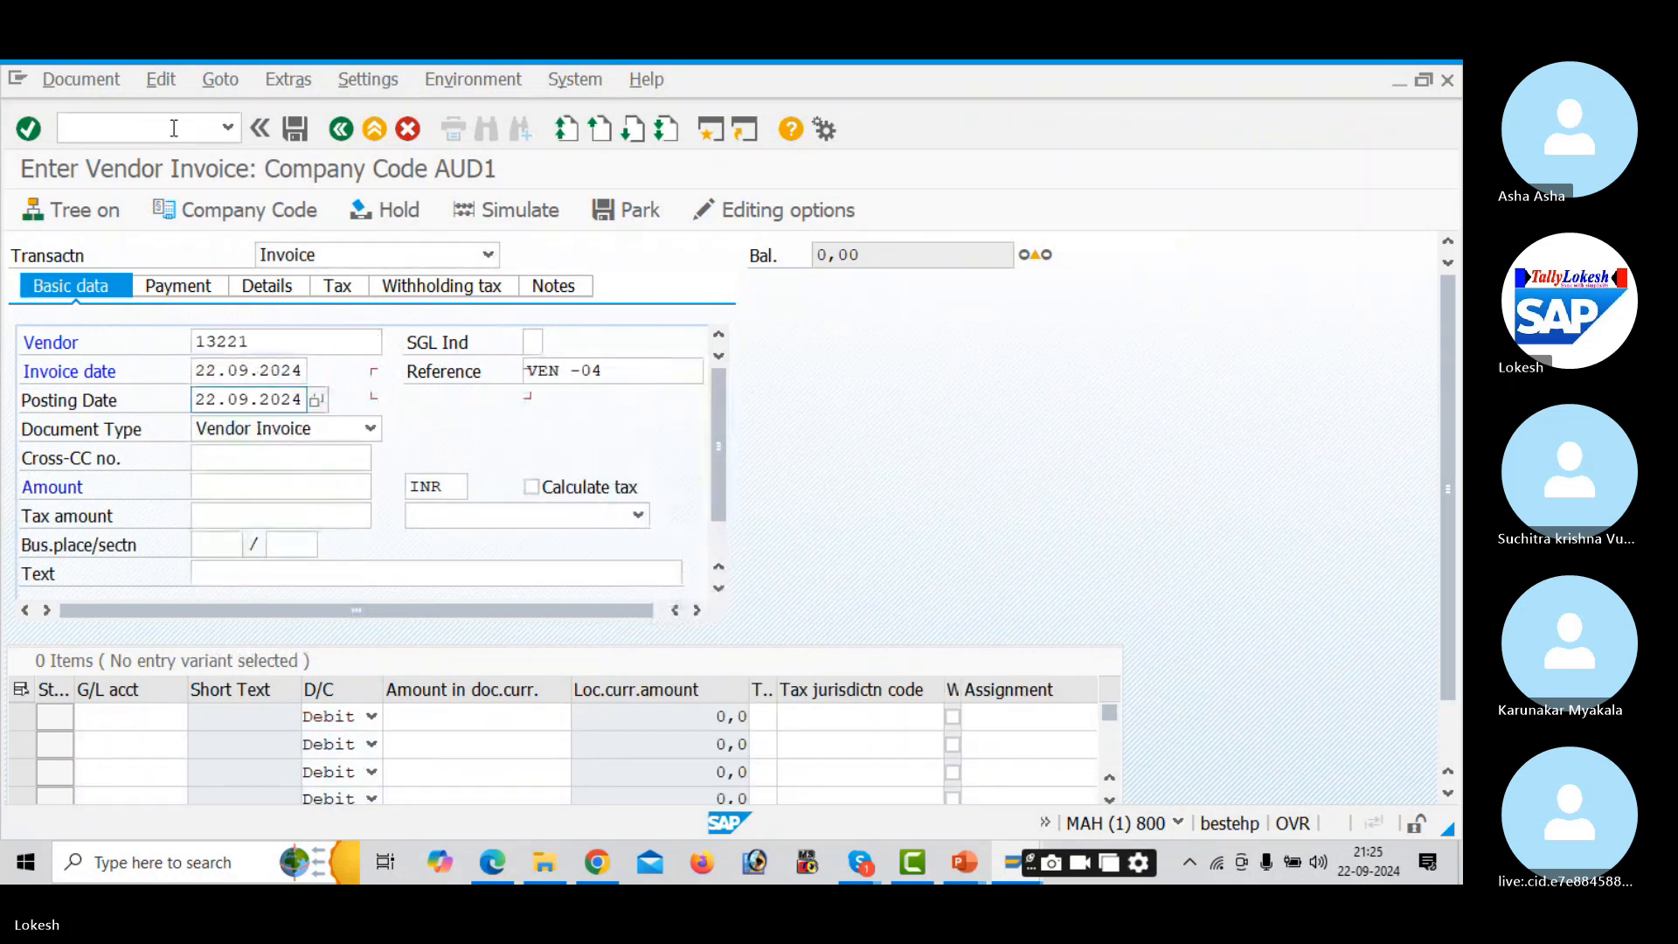
key(Tab)
key(Tab)
key(Tab)
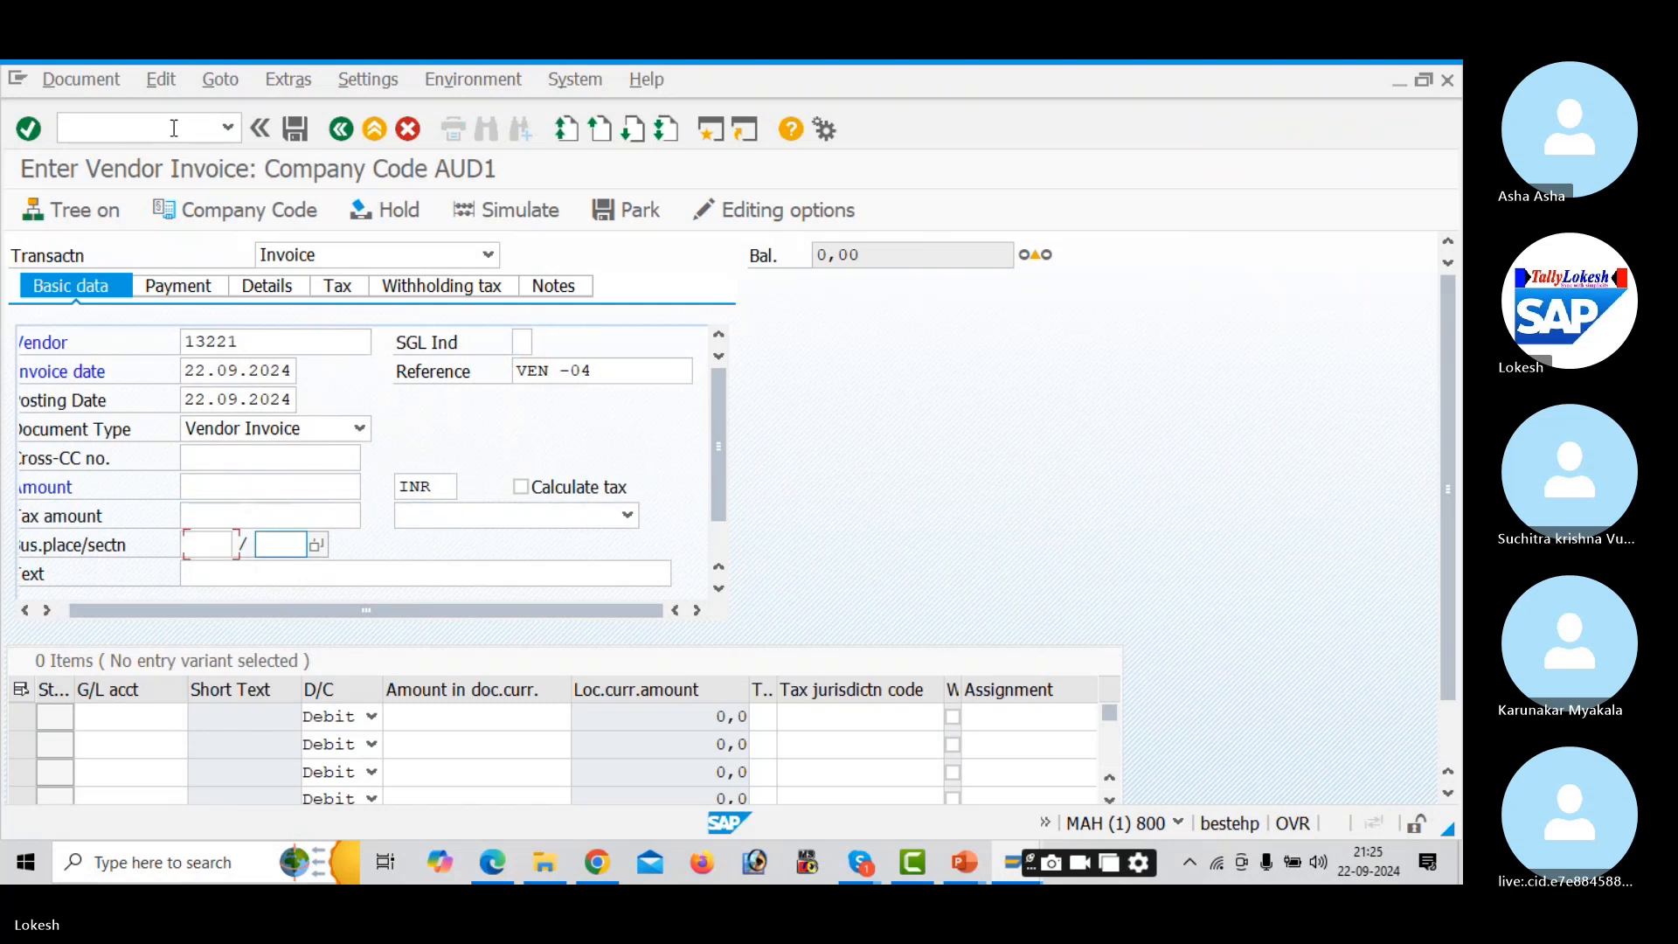
key(Down)
key(Tab)
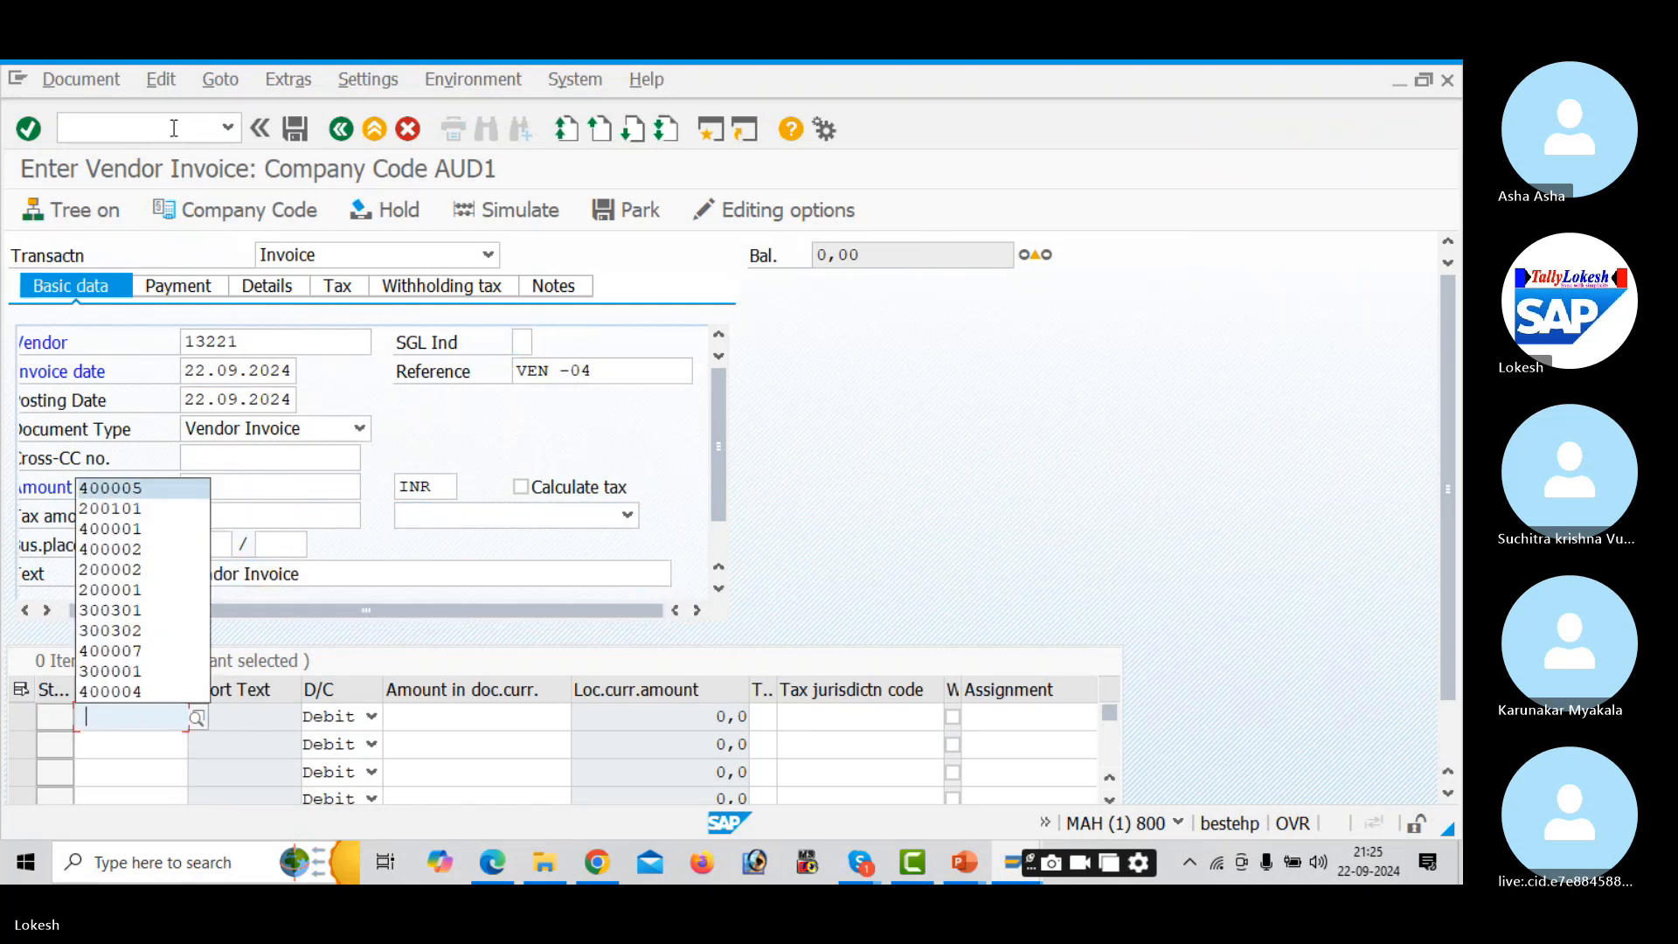
key(Tab)
key(Tab)
key(Down)
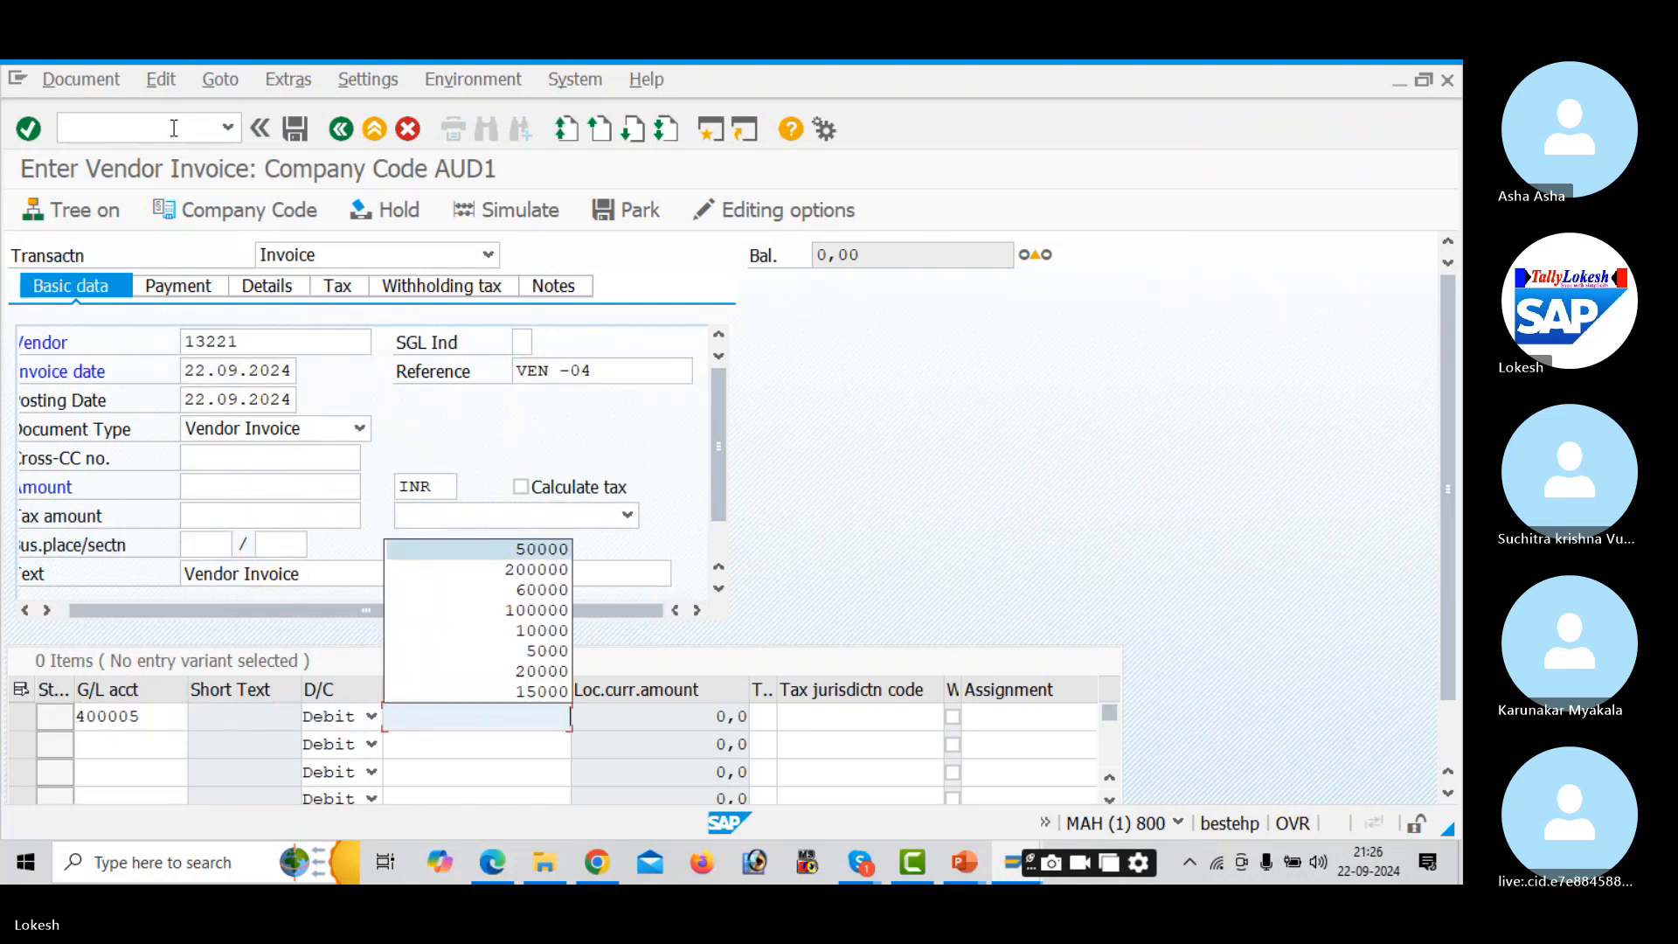
key(Tab)
key(Down)
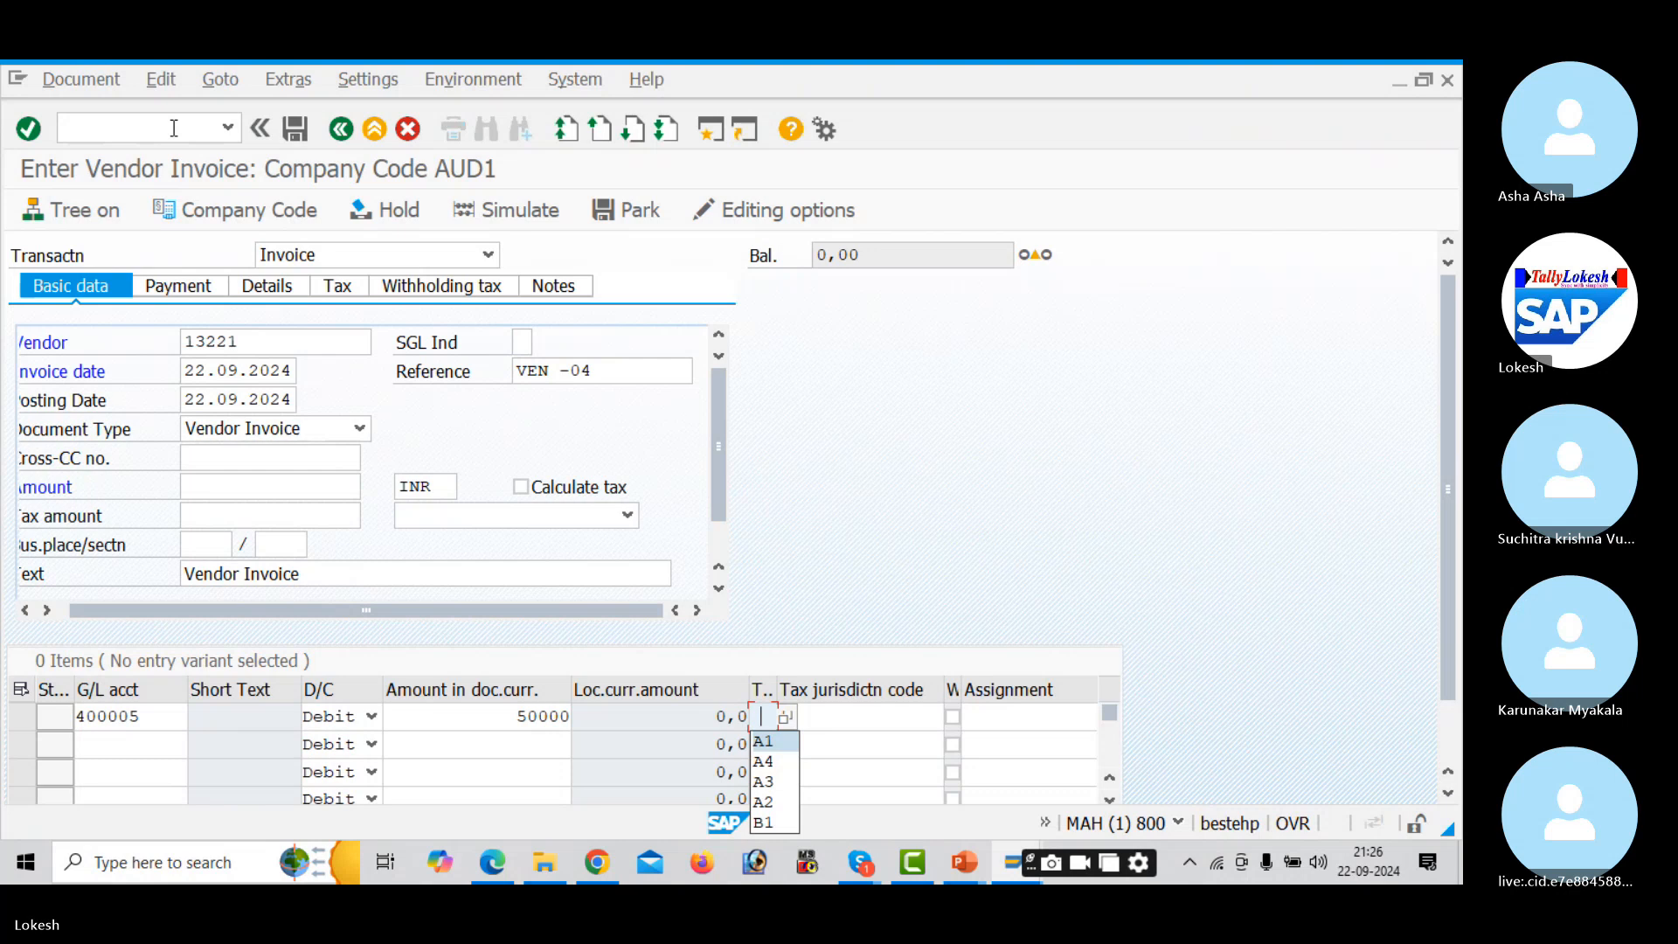
key(Tab)
key(Tab)
key(Tab)
key(Tab)
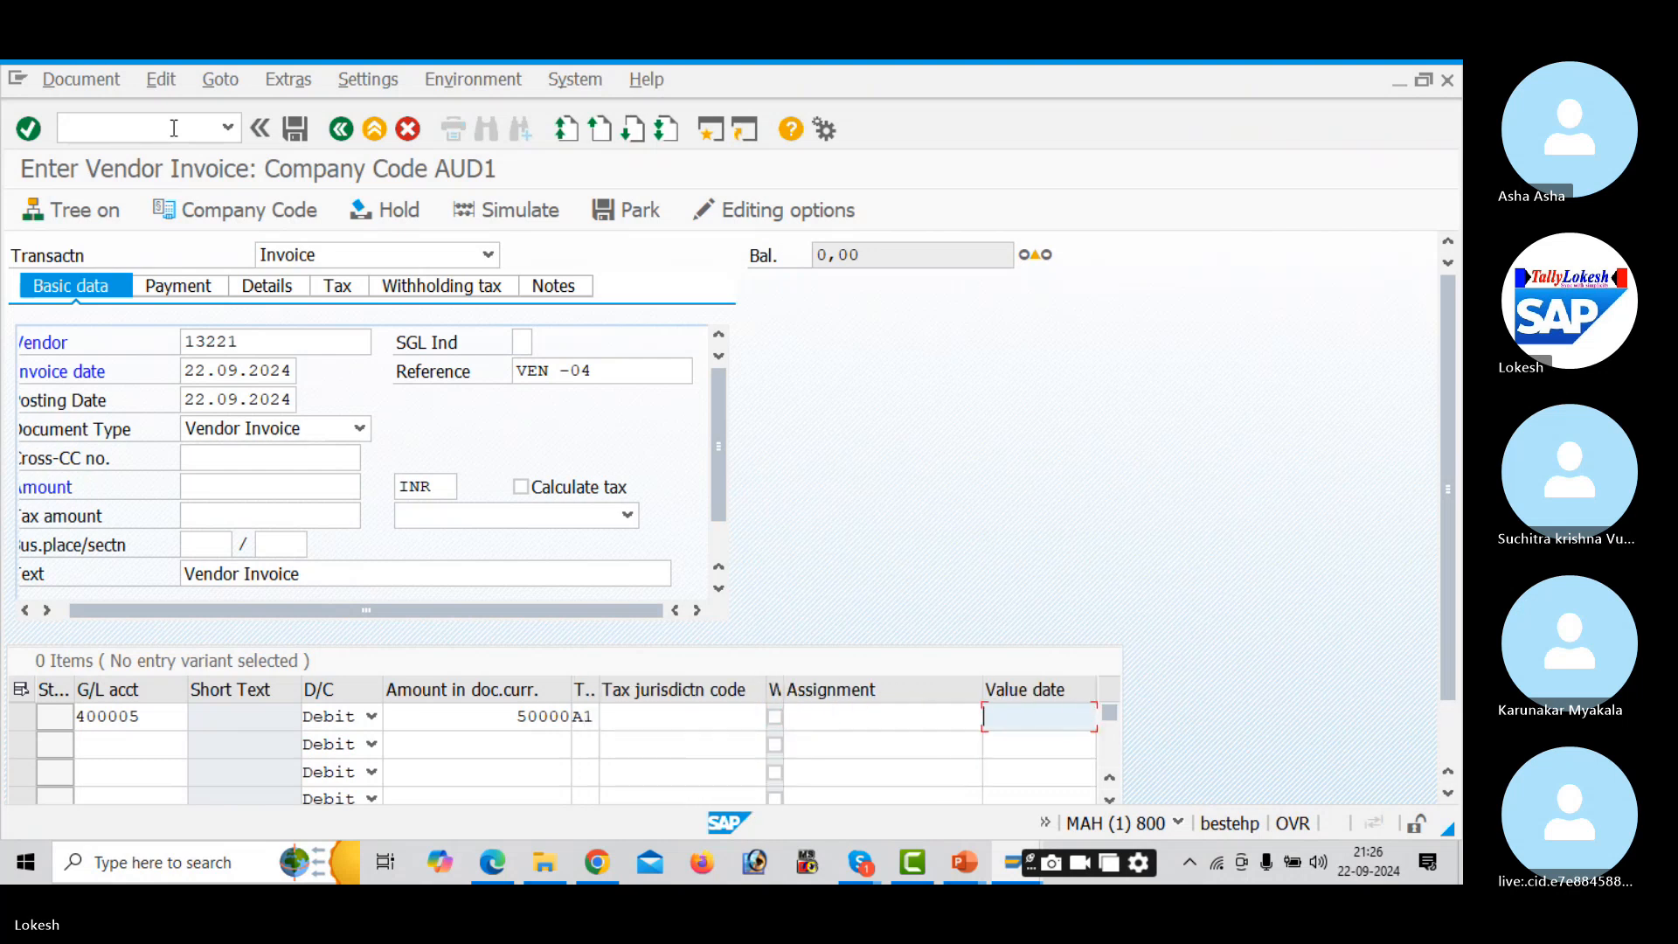
key(Tab)
key(Down)
key(Return)
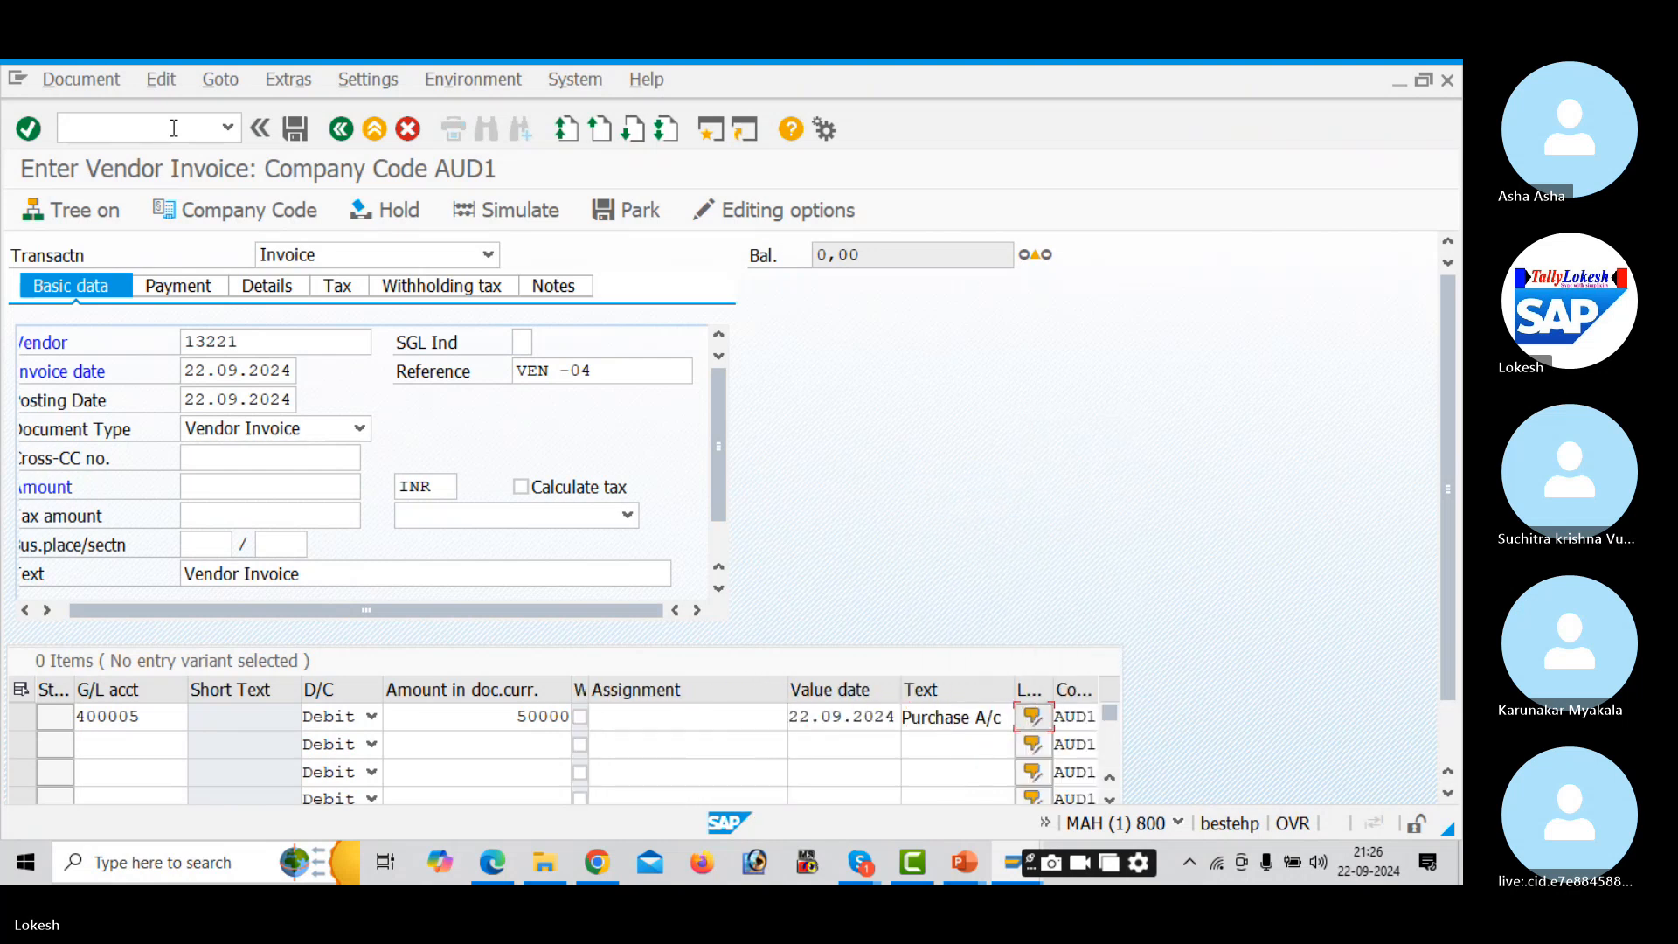
- Calculate tax with code A1, set the invoice amount to 56.000,0, and review the tax tabs
click(521, 487)
click(627, 516)
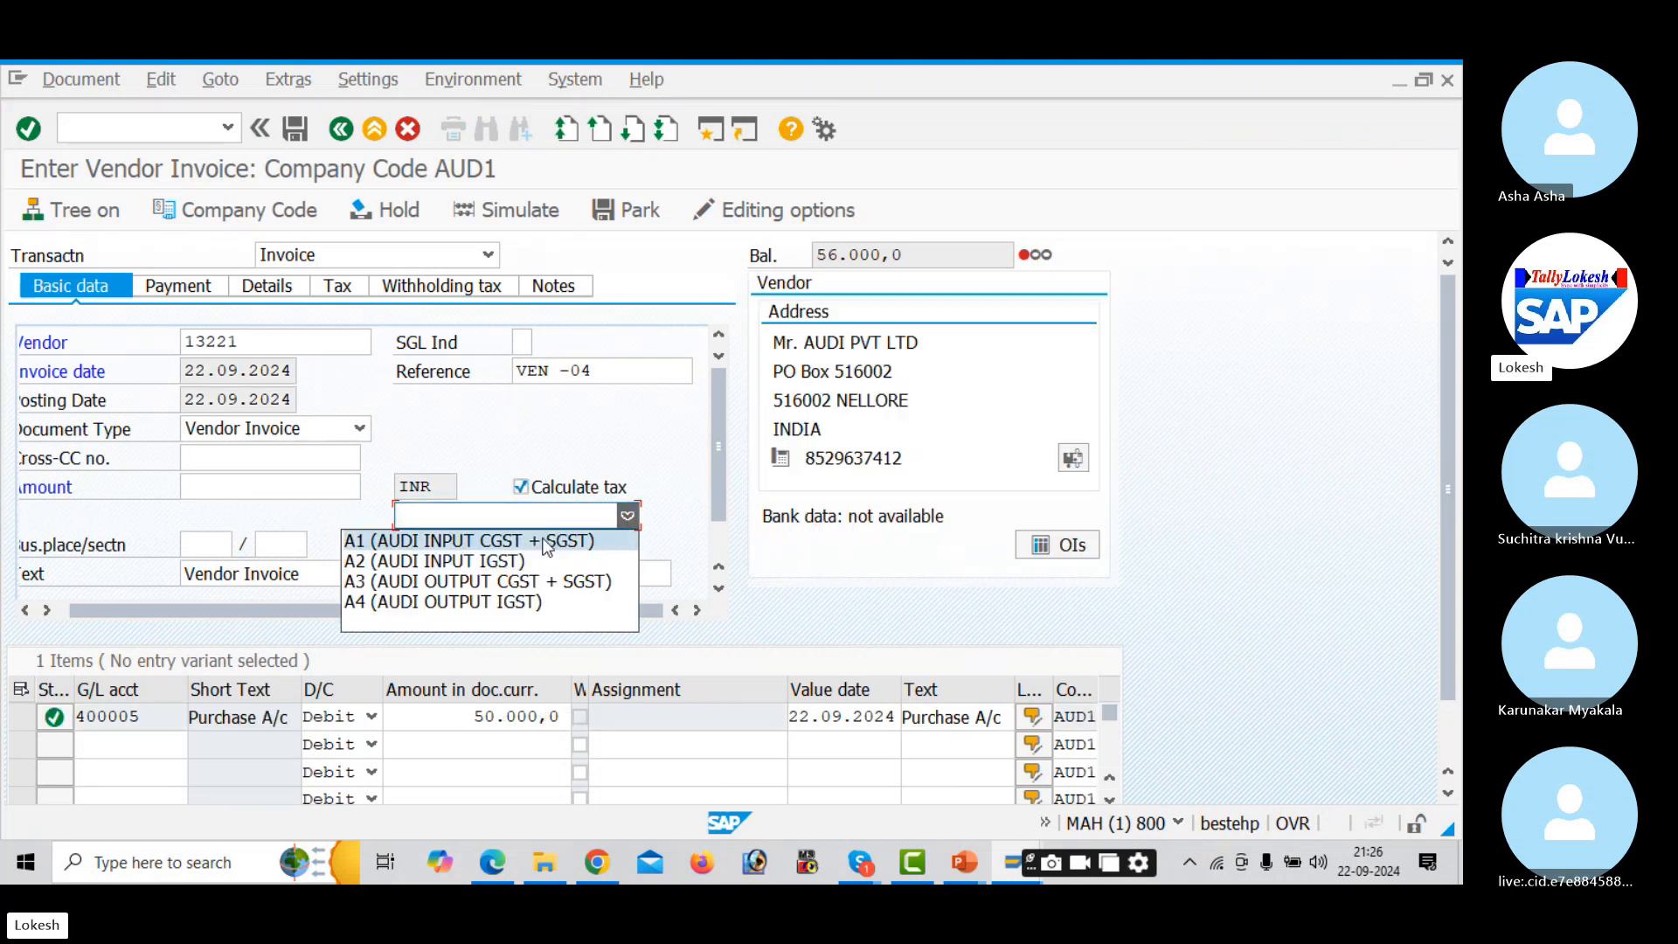
click(547, 542)
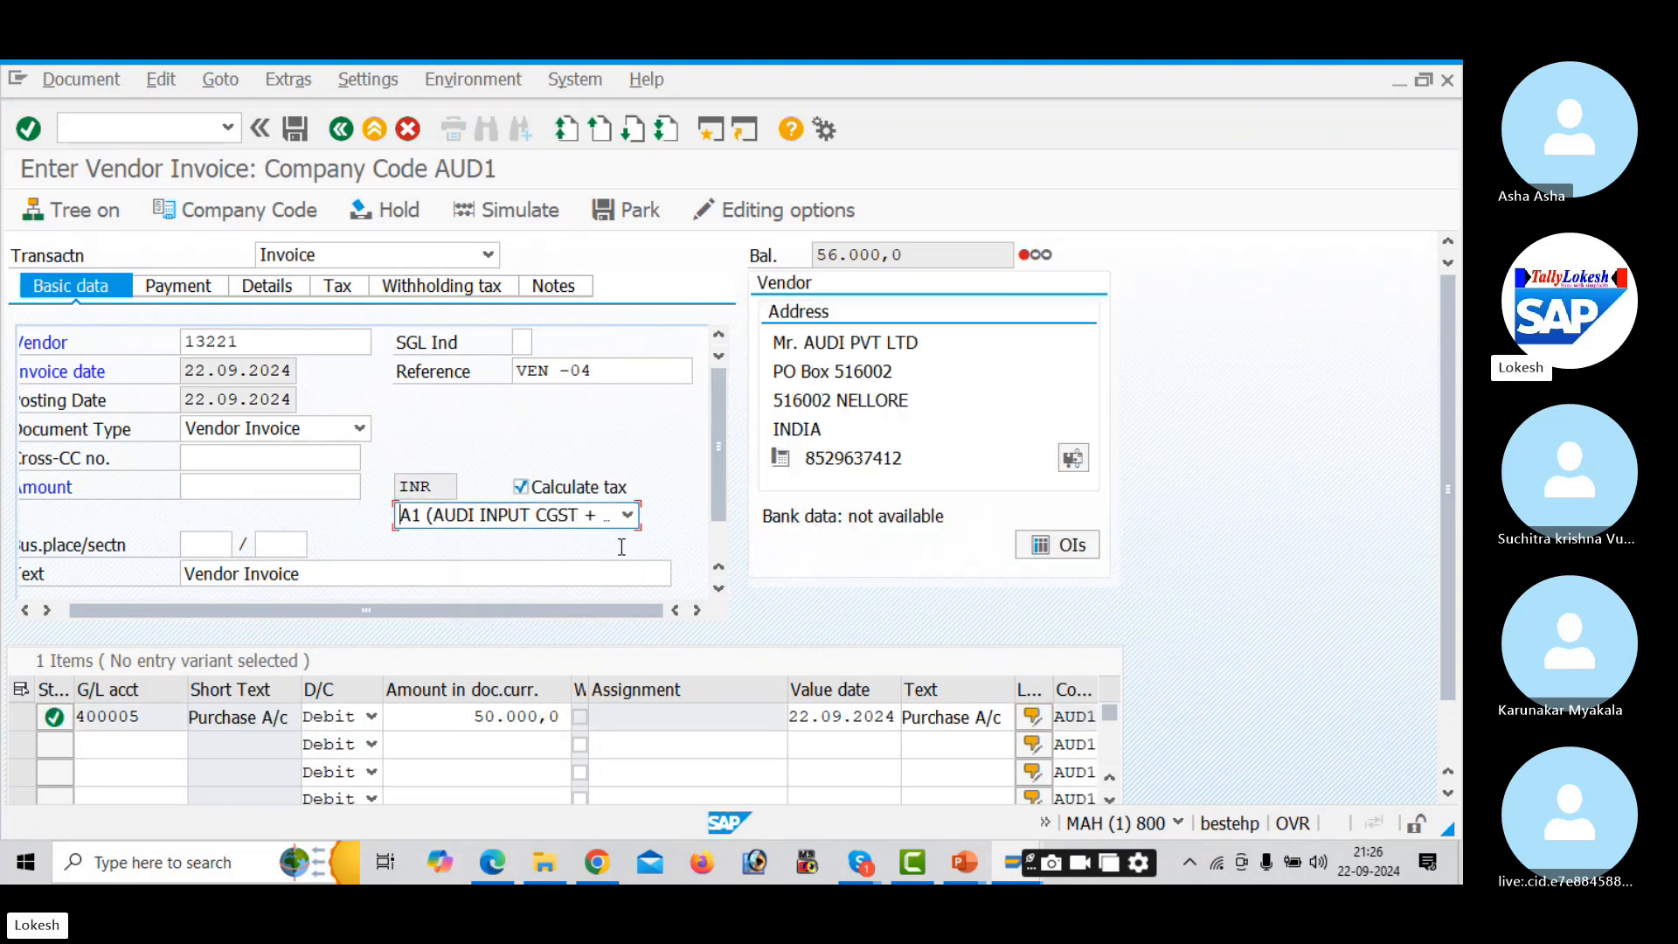
drag(919, 252, 772, 232)
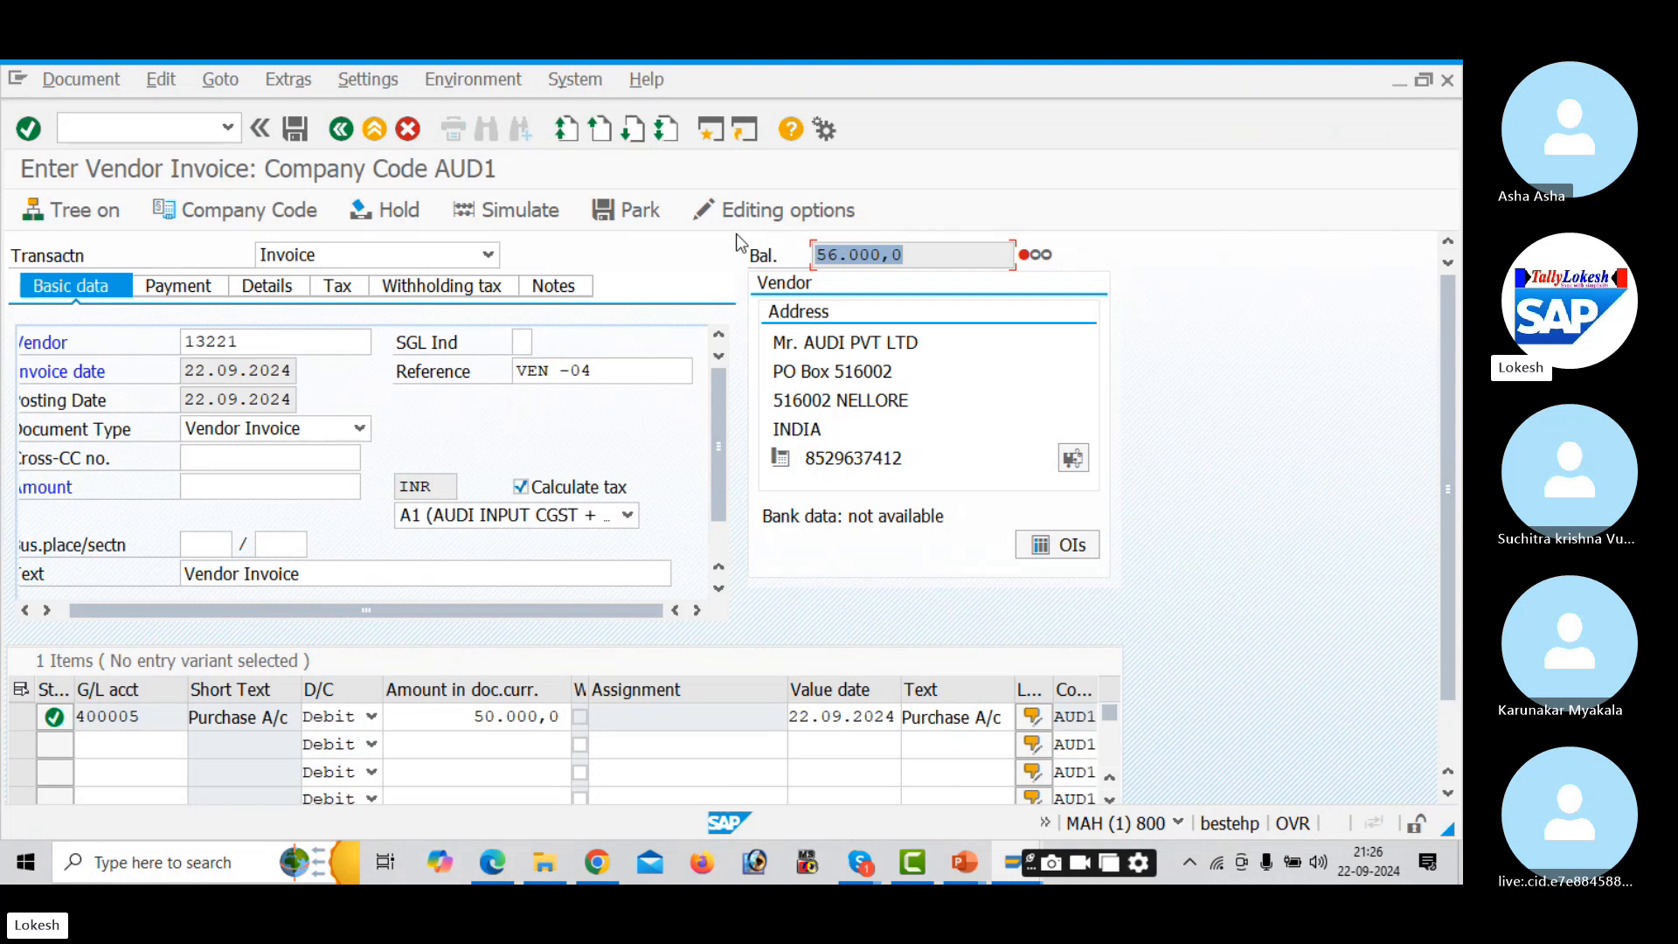
key(ctrl+c)
click(302, 491)
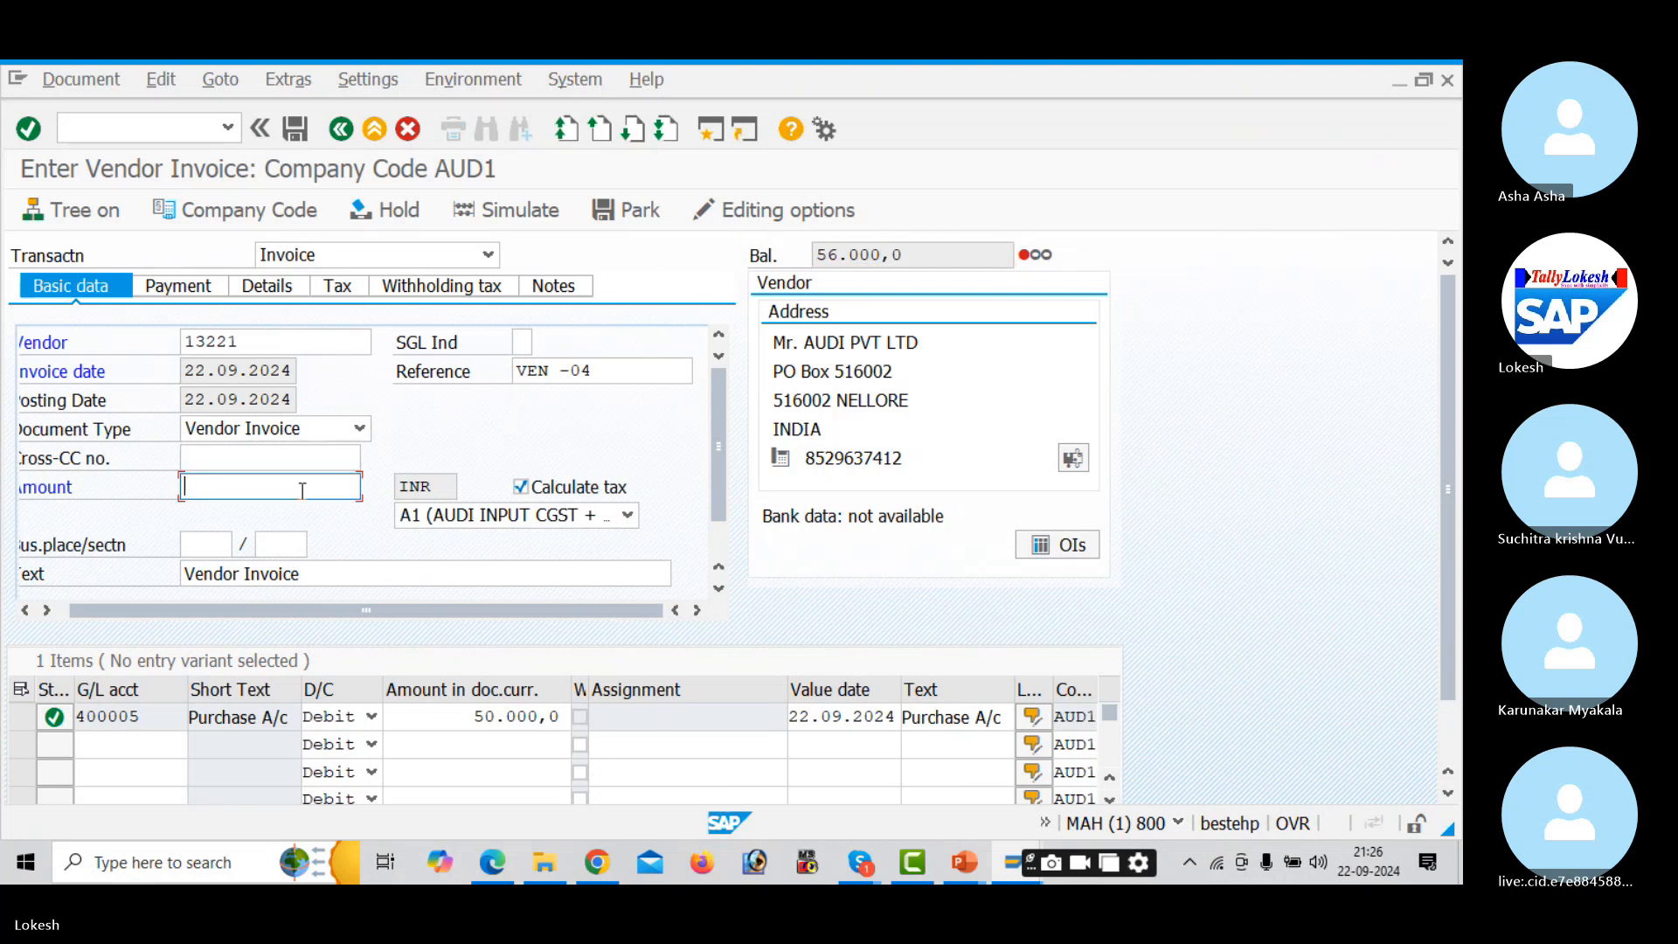
key(ctrl+v)
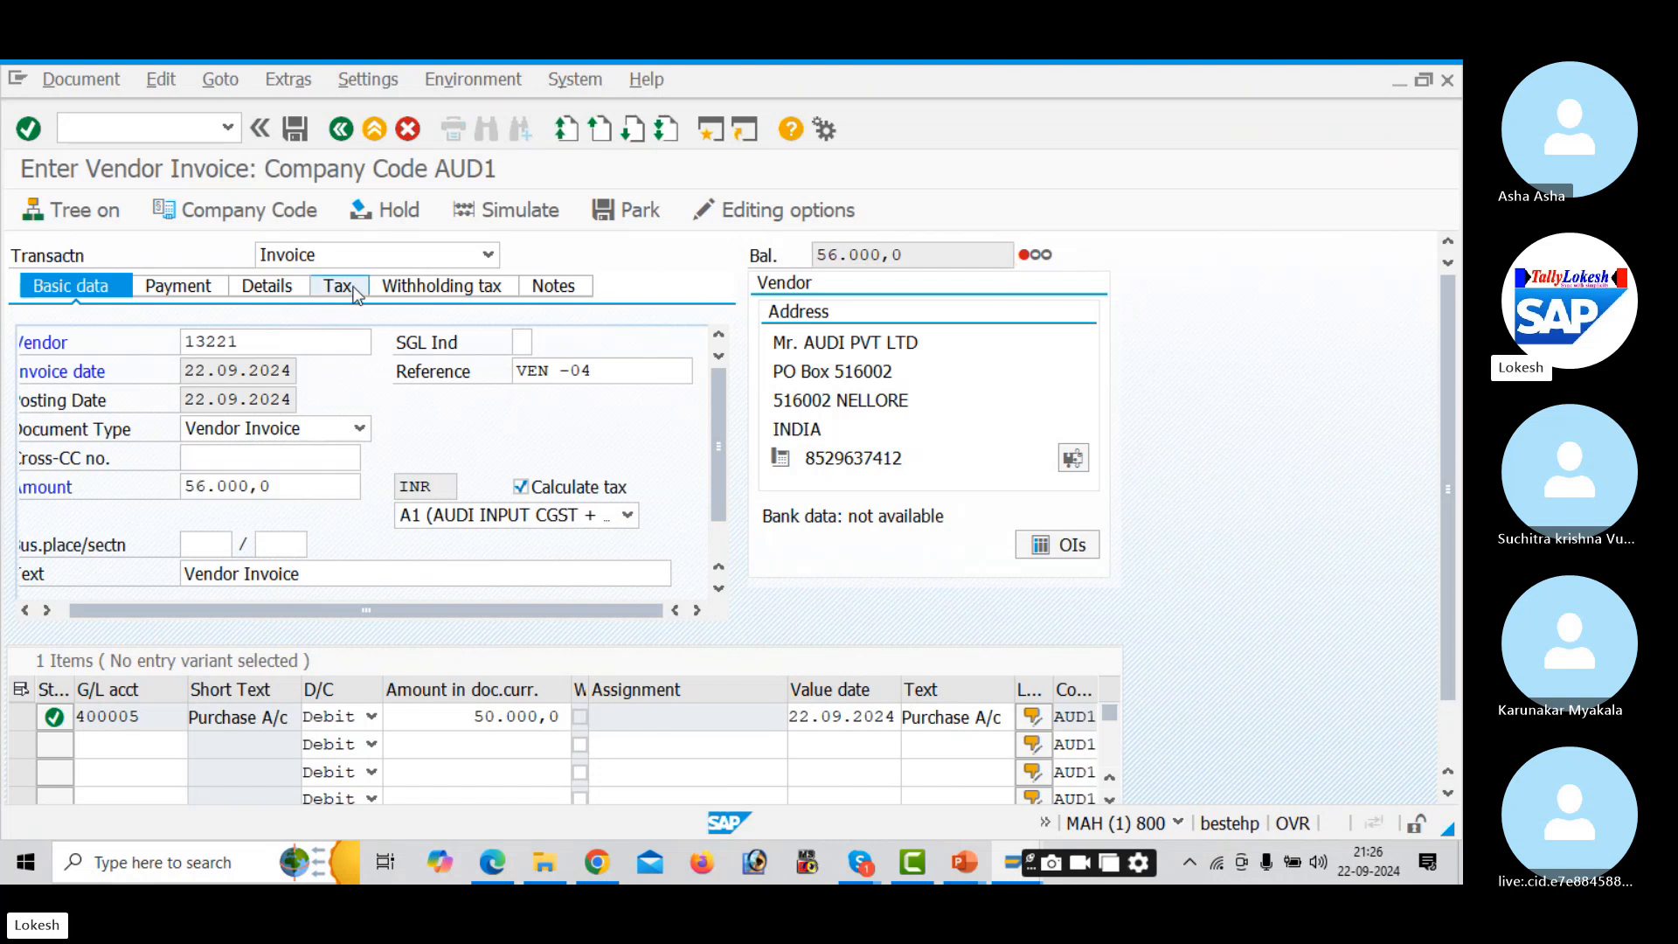
click(352, 292)
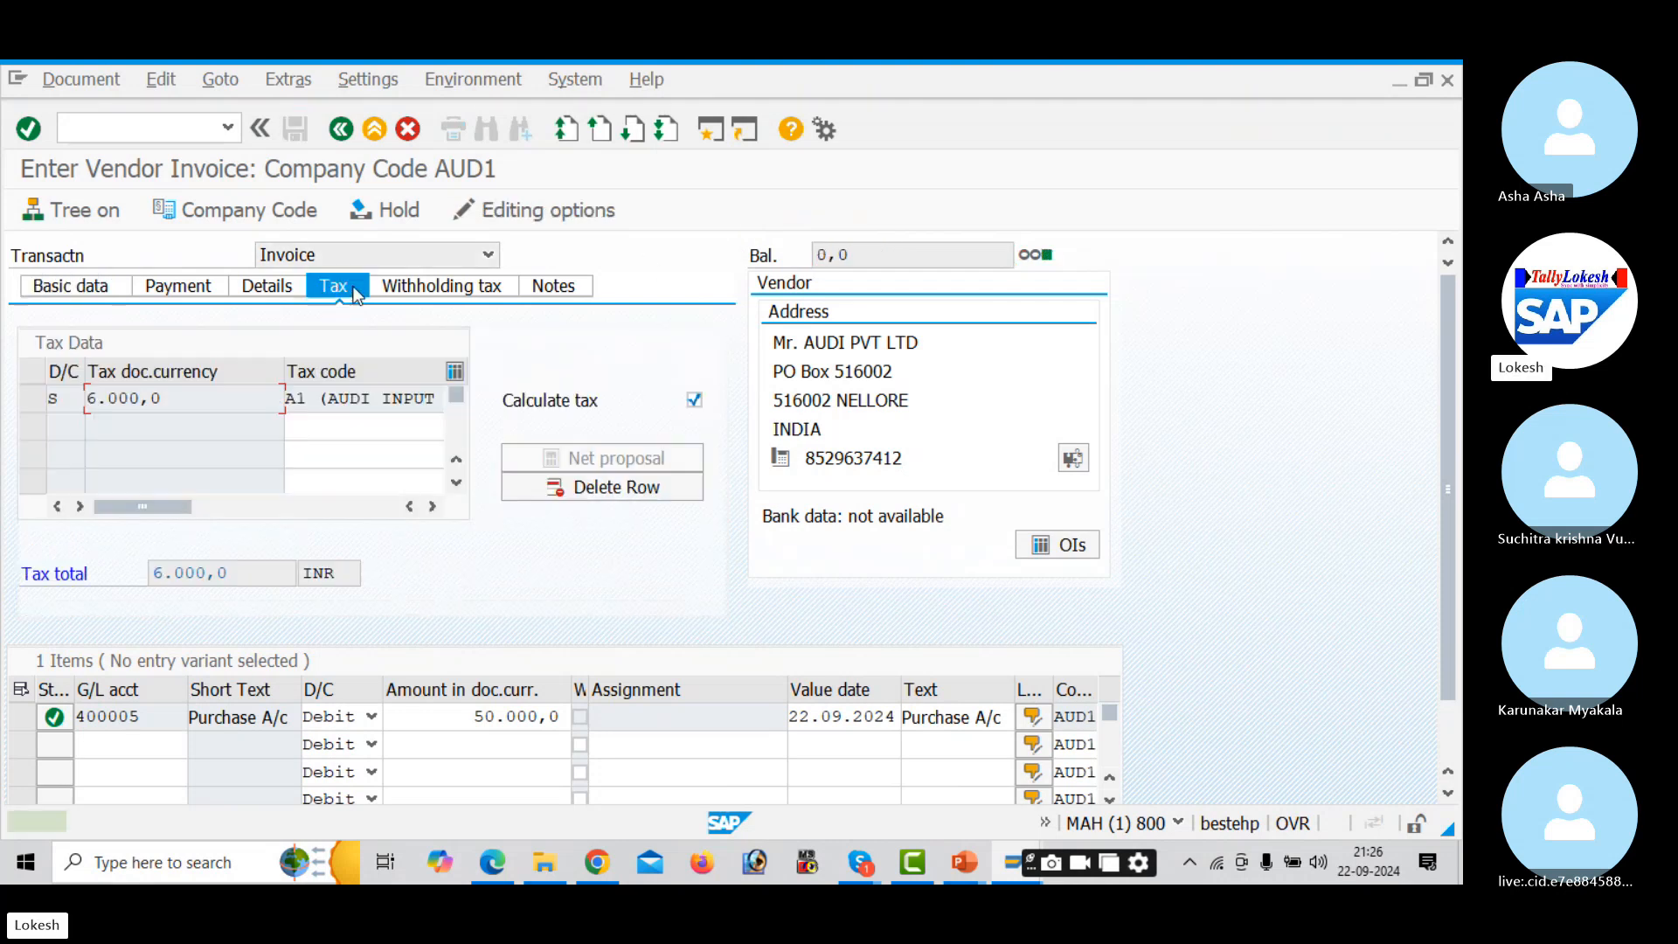
click(437, 289)
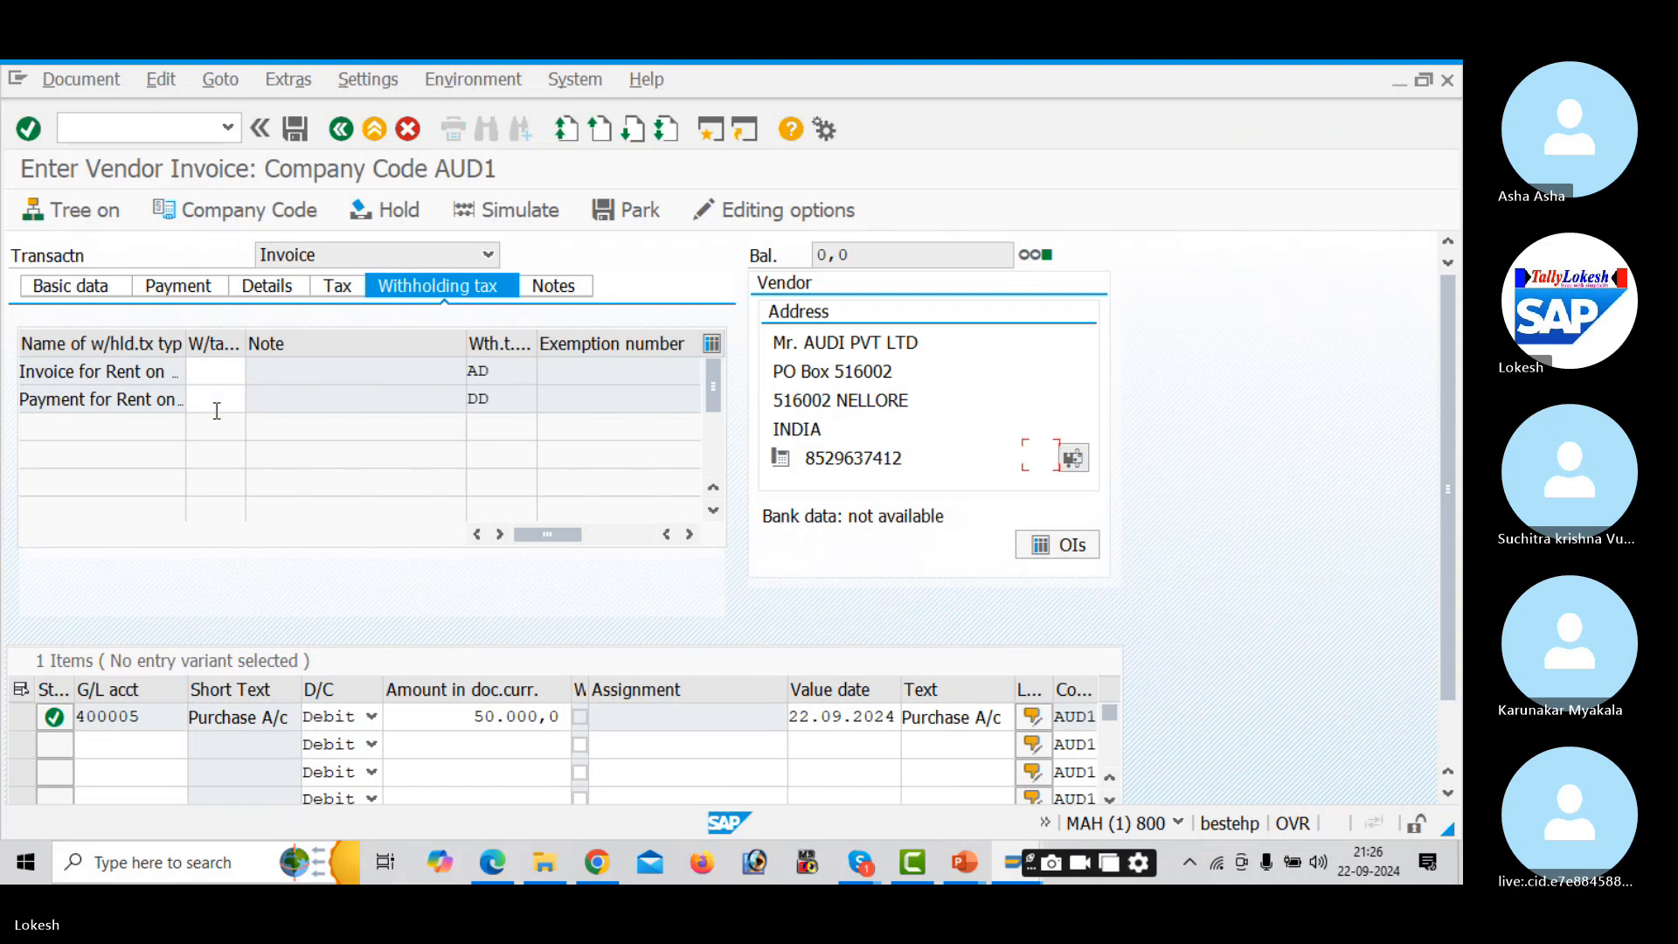
click(88, 283)
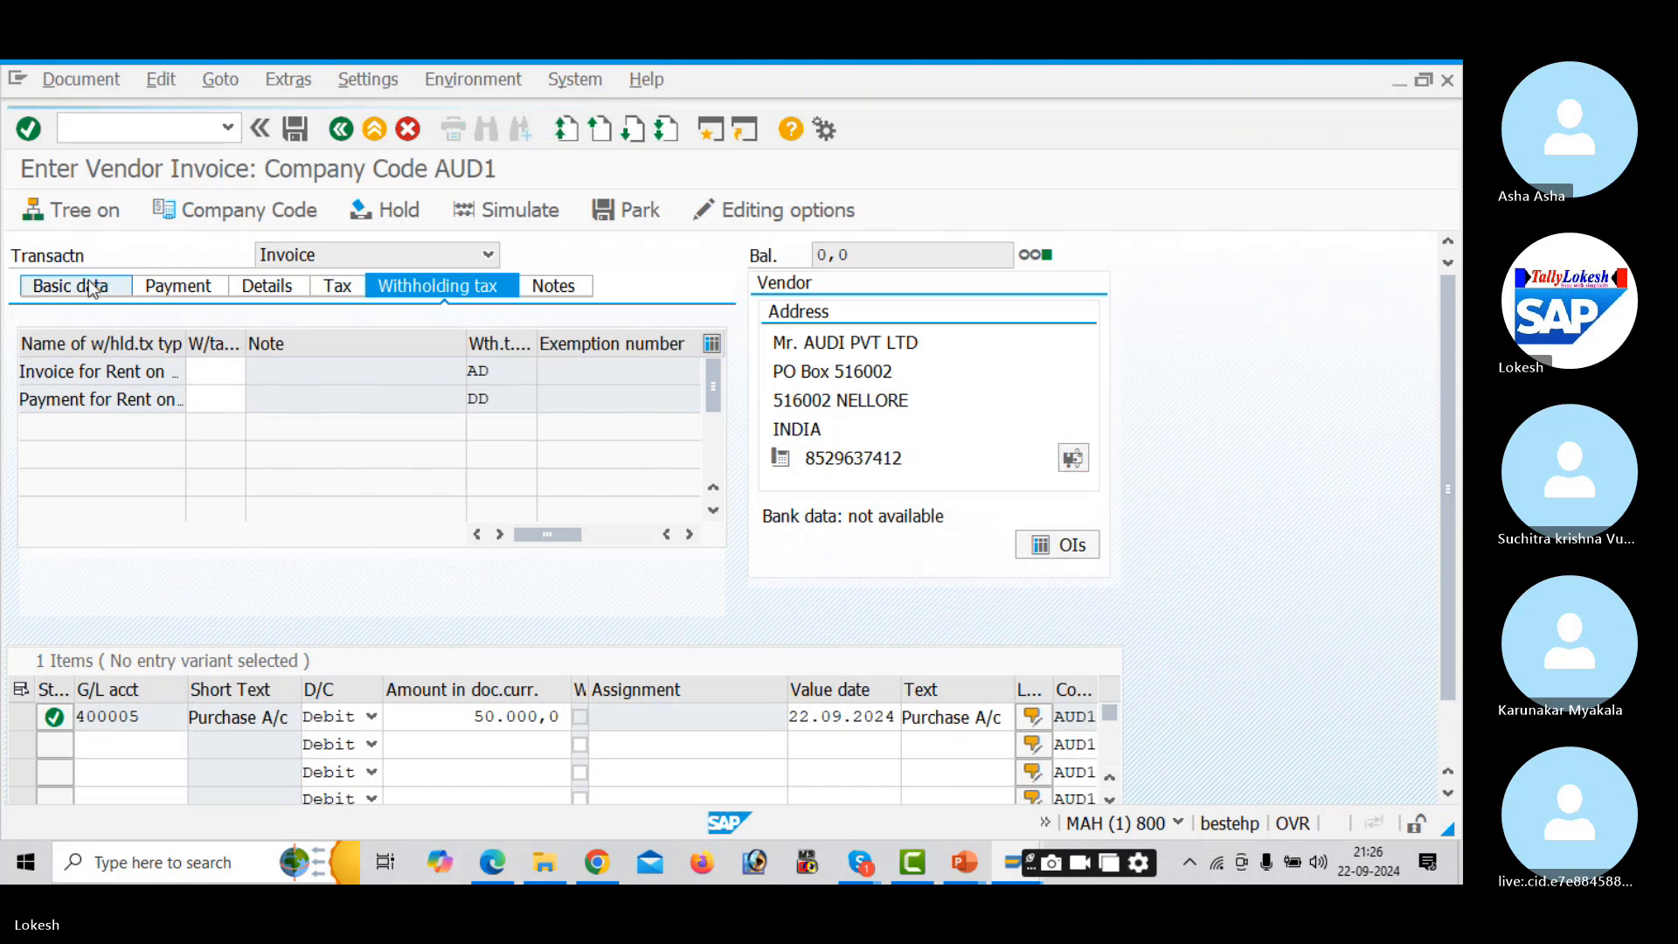
- In the simulation, give item 3 (Input CGST) value date 22 and text Vendor Invoice
click(548, 210)
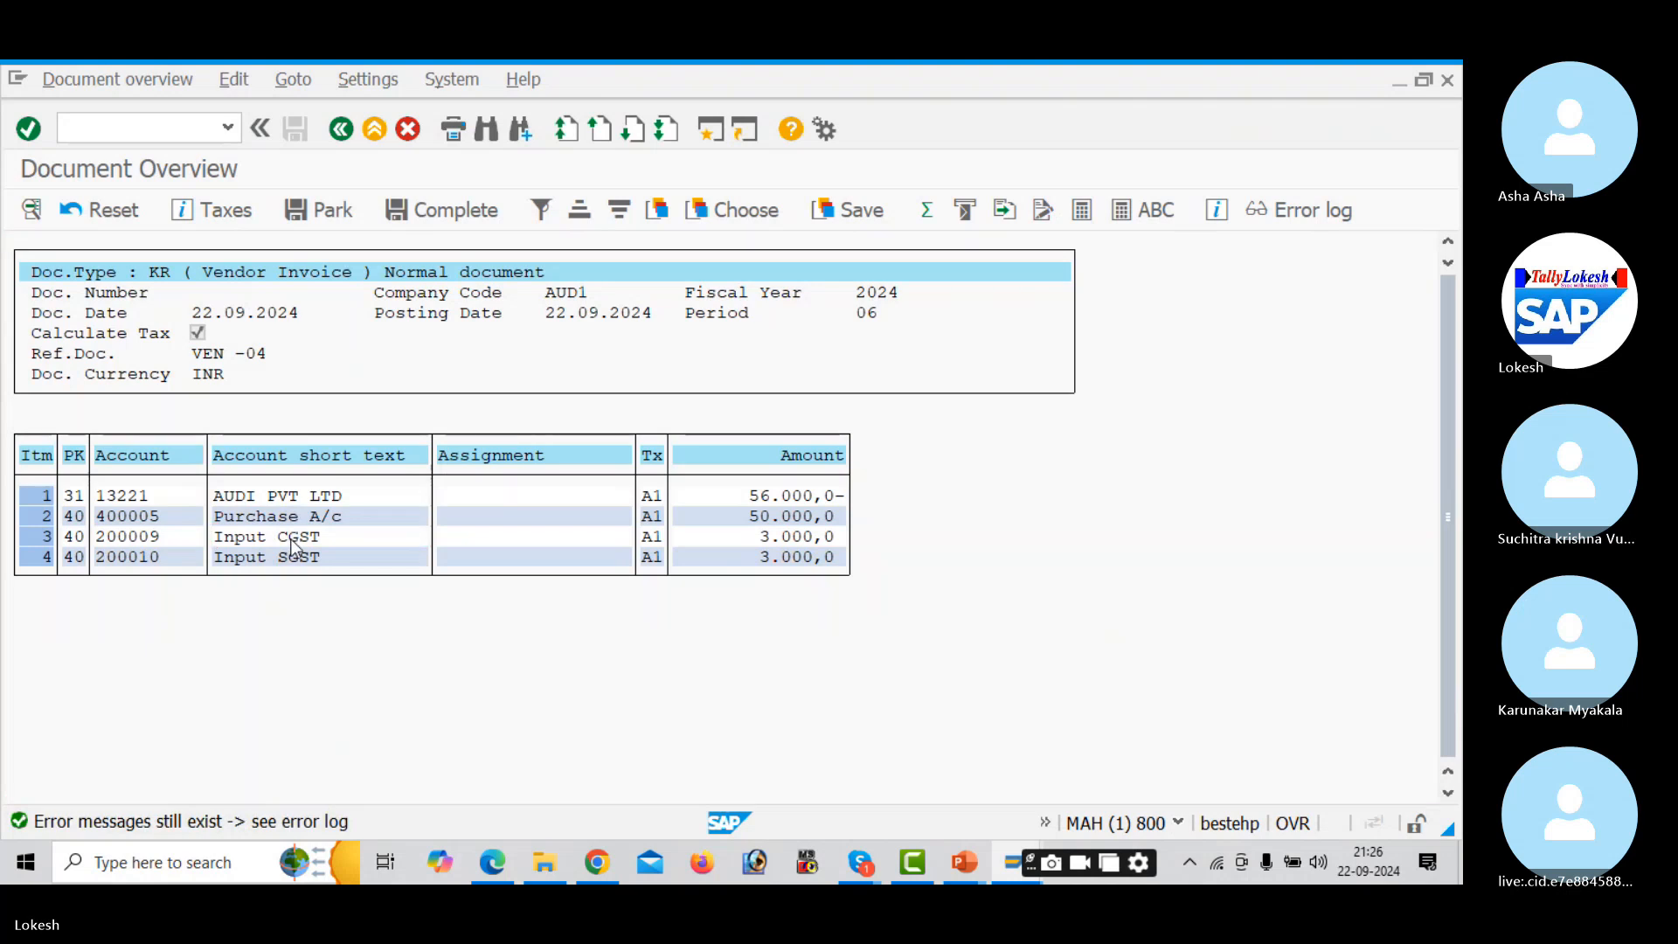
double_click(297, 536)
click(244, 543)
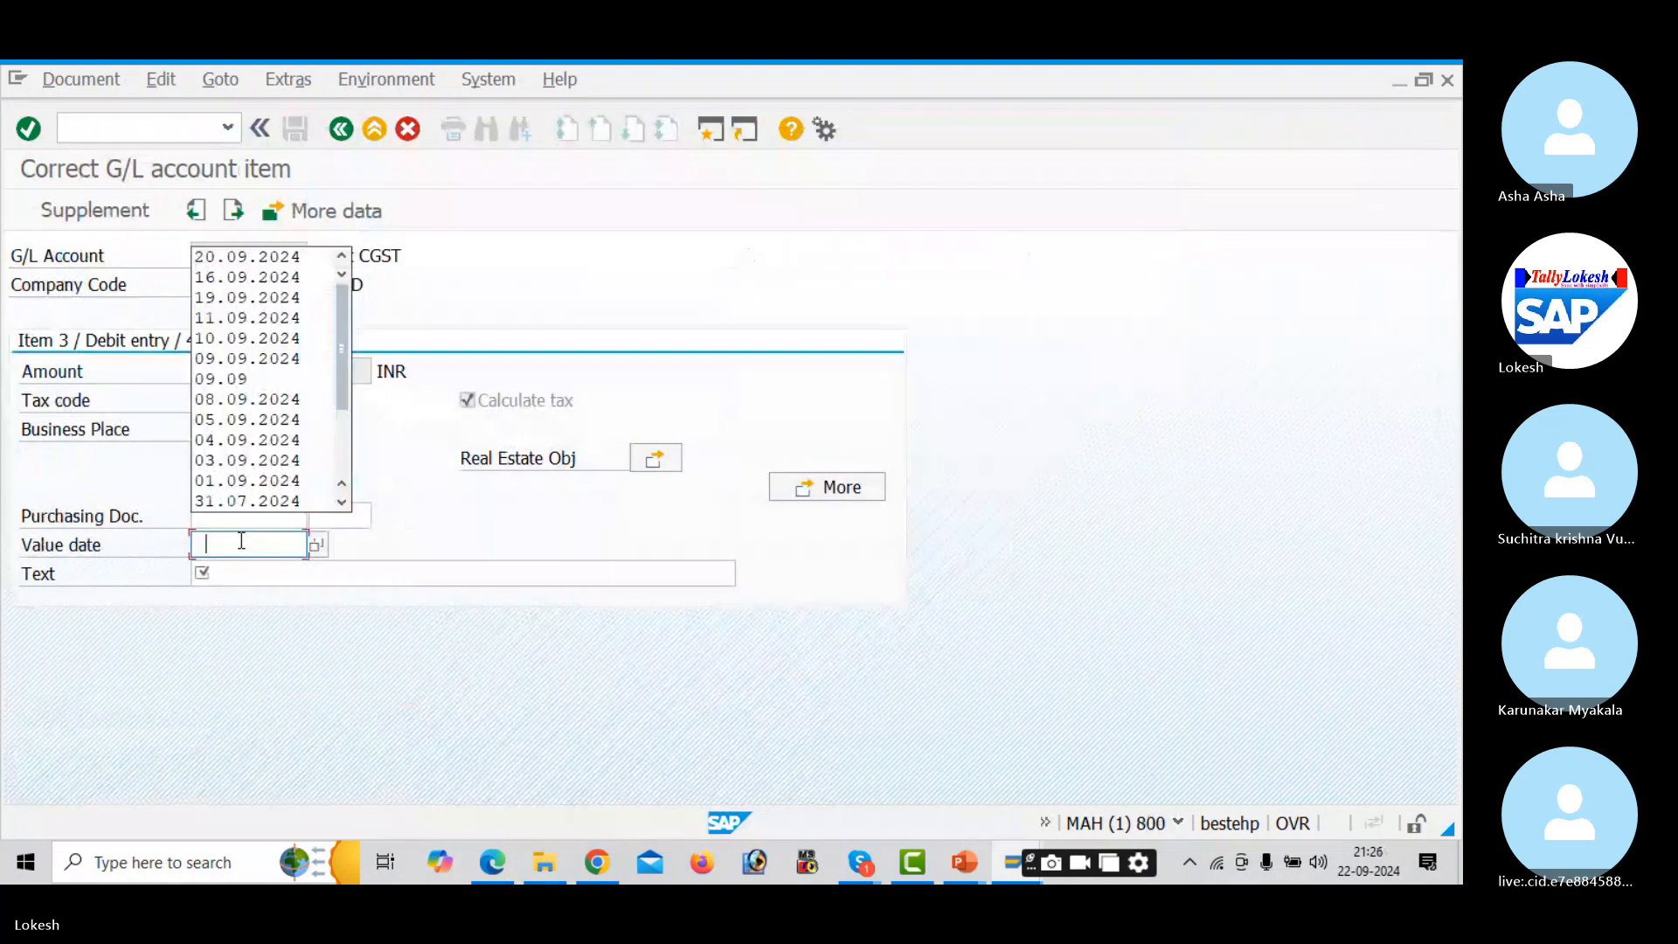
text(22.09.2024)
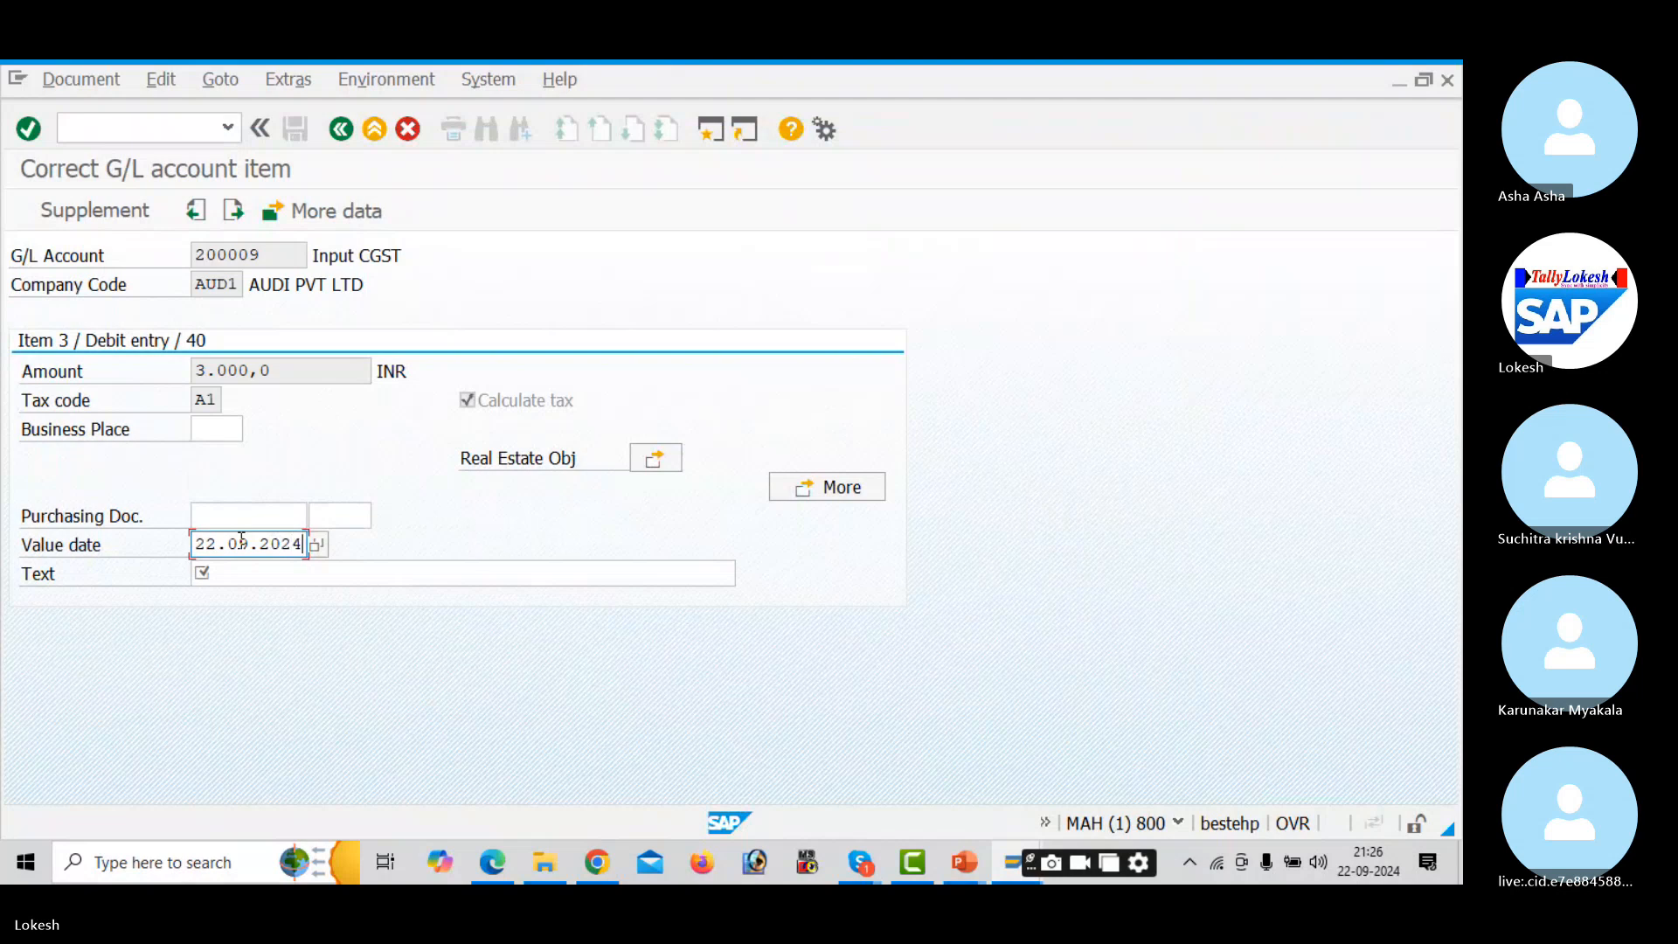
key(Tab)
key(Down)
key(Return)
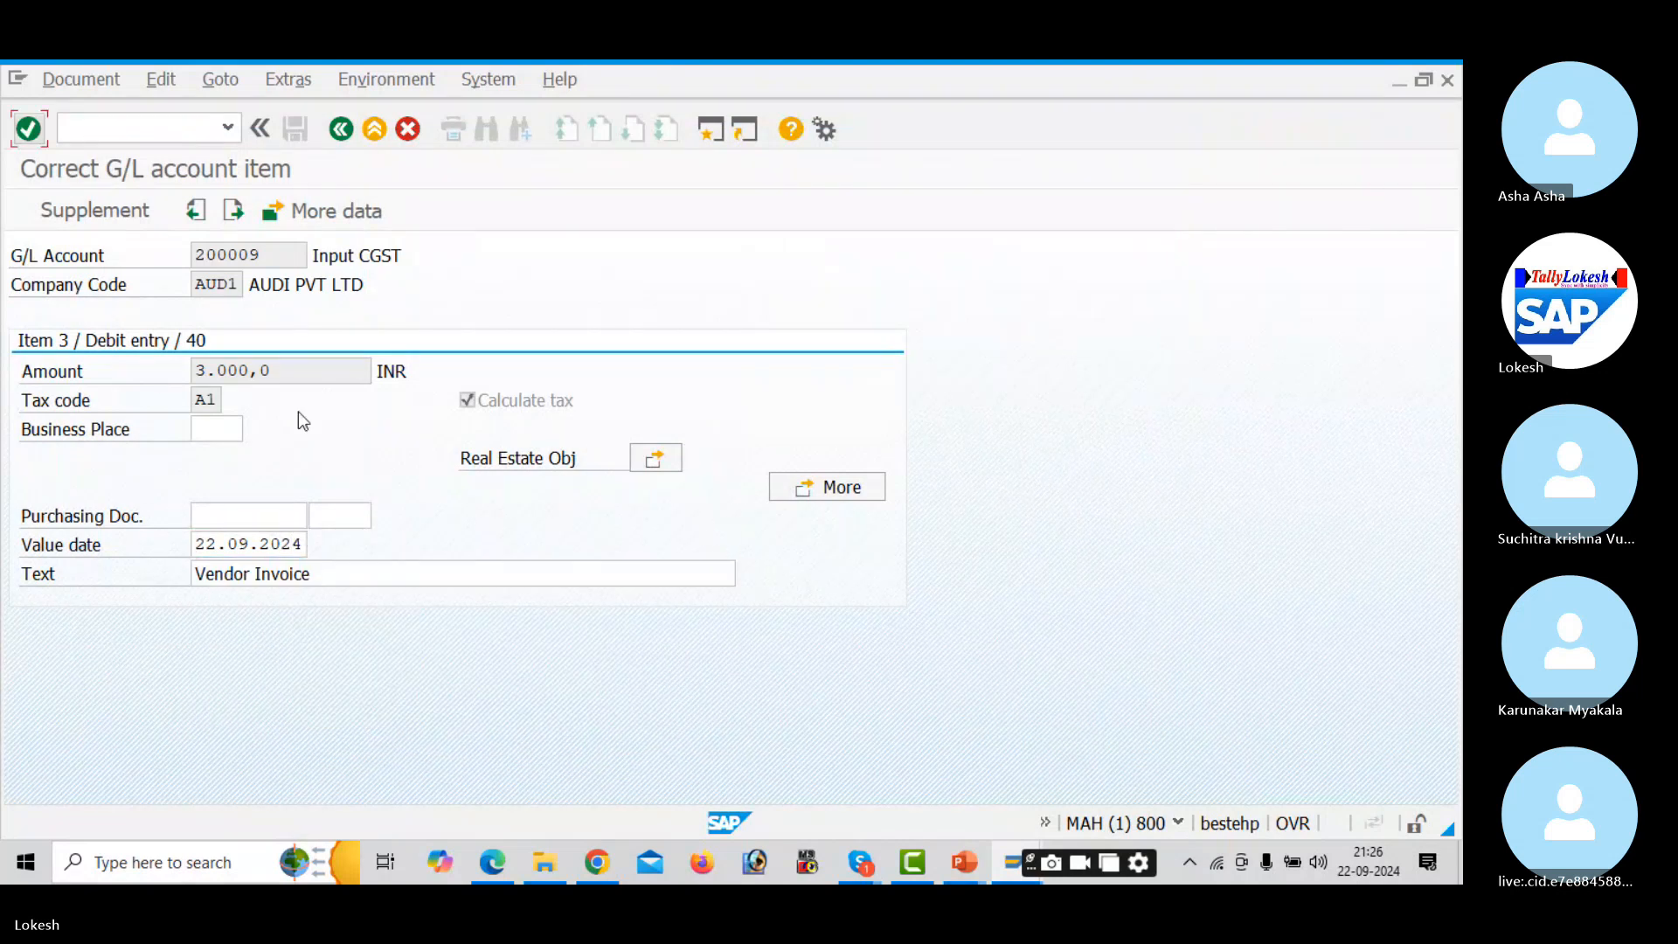
click(341, 129)
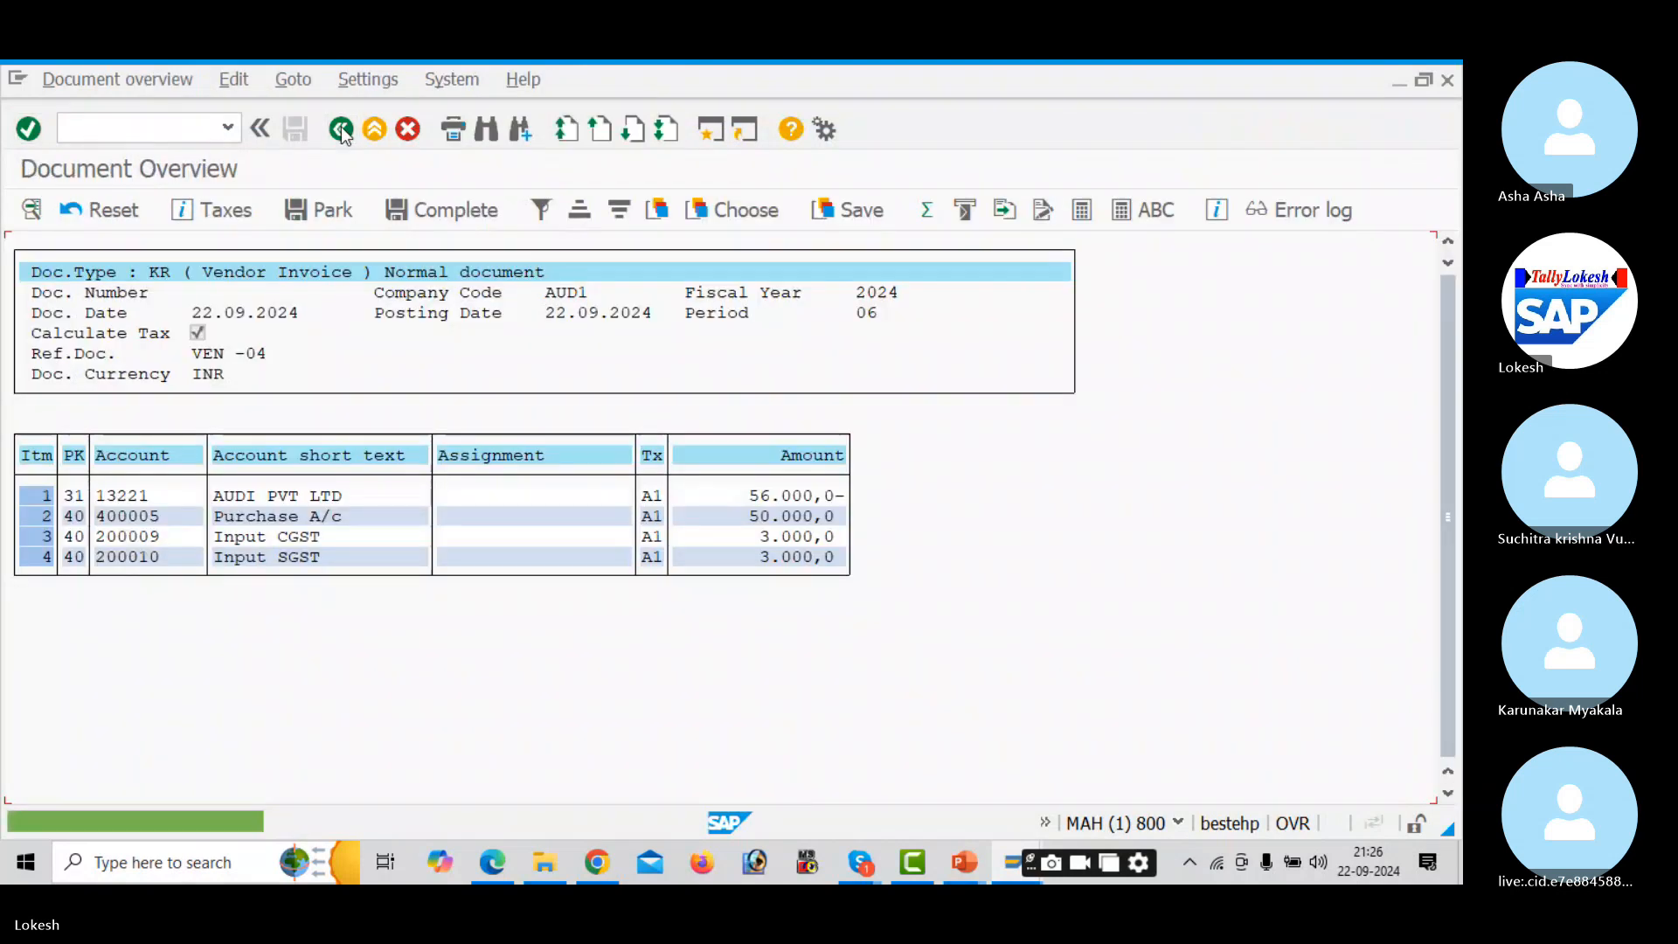
- Give item 4 (Input SGST) value date 22.09.2024 and text Vendor Invoice, then post the invoice
double_click(339, 558)
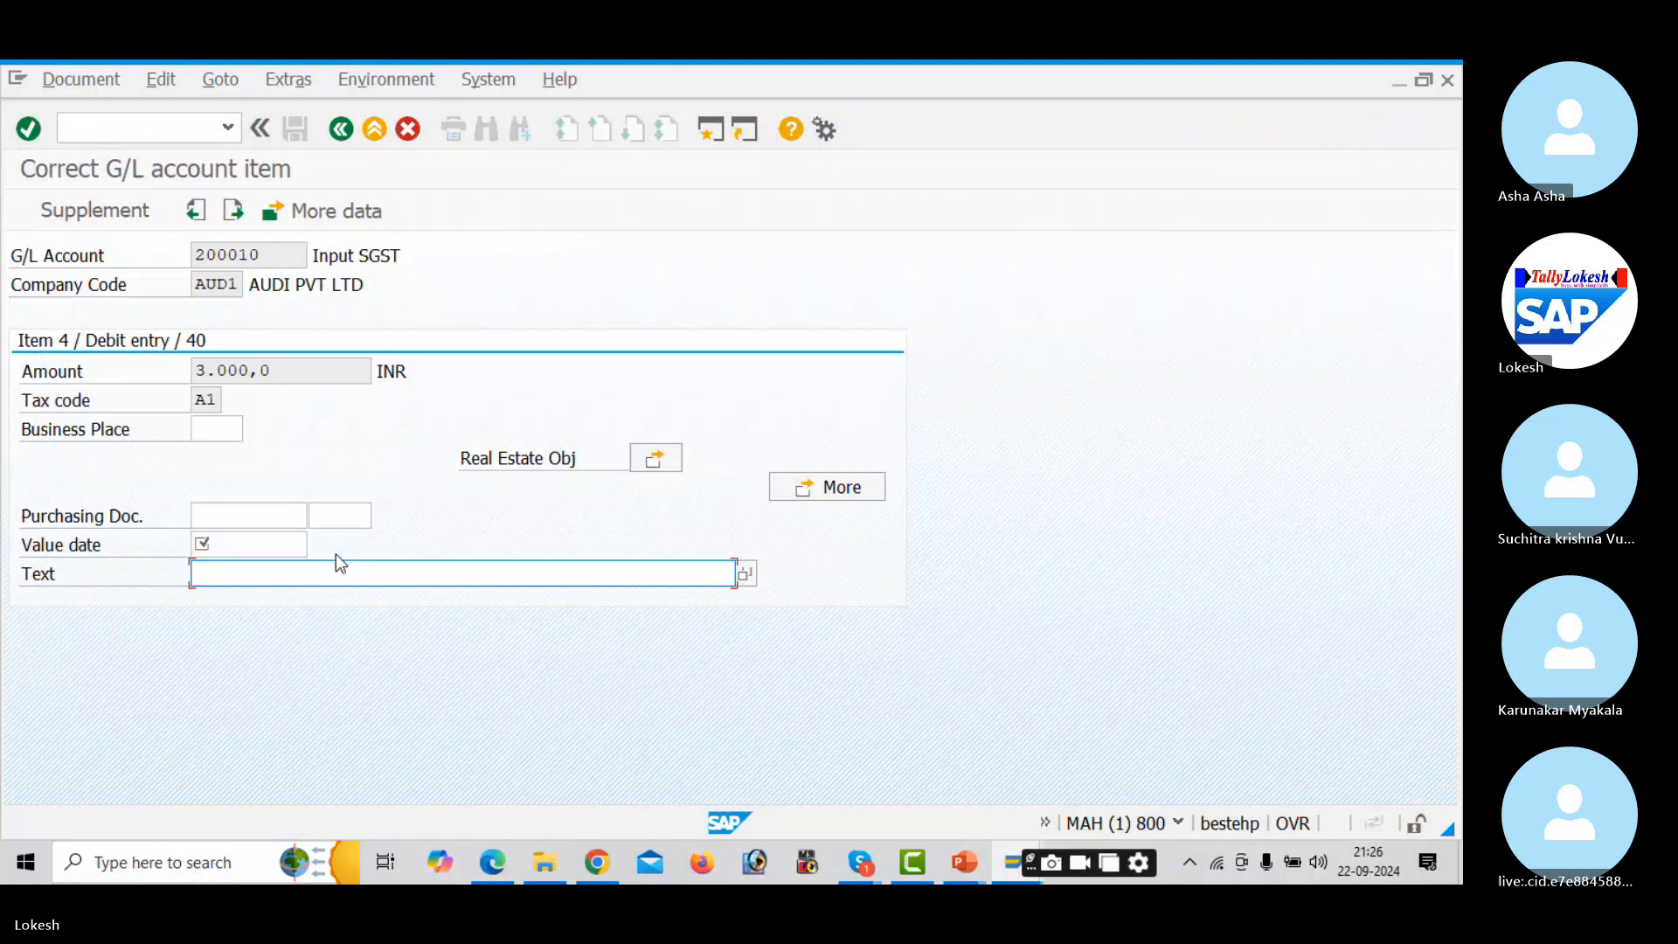
click(268, 544)
key(Down)
key(Return)
key(Tab)
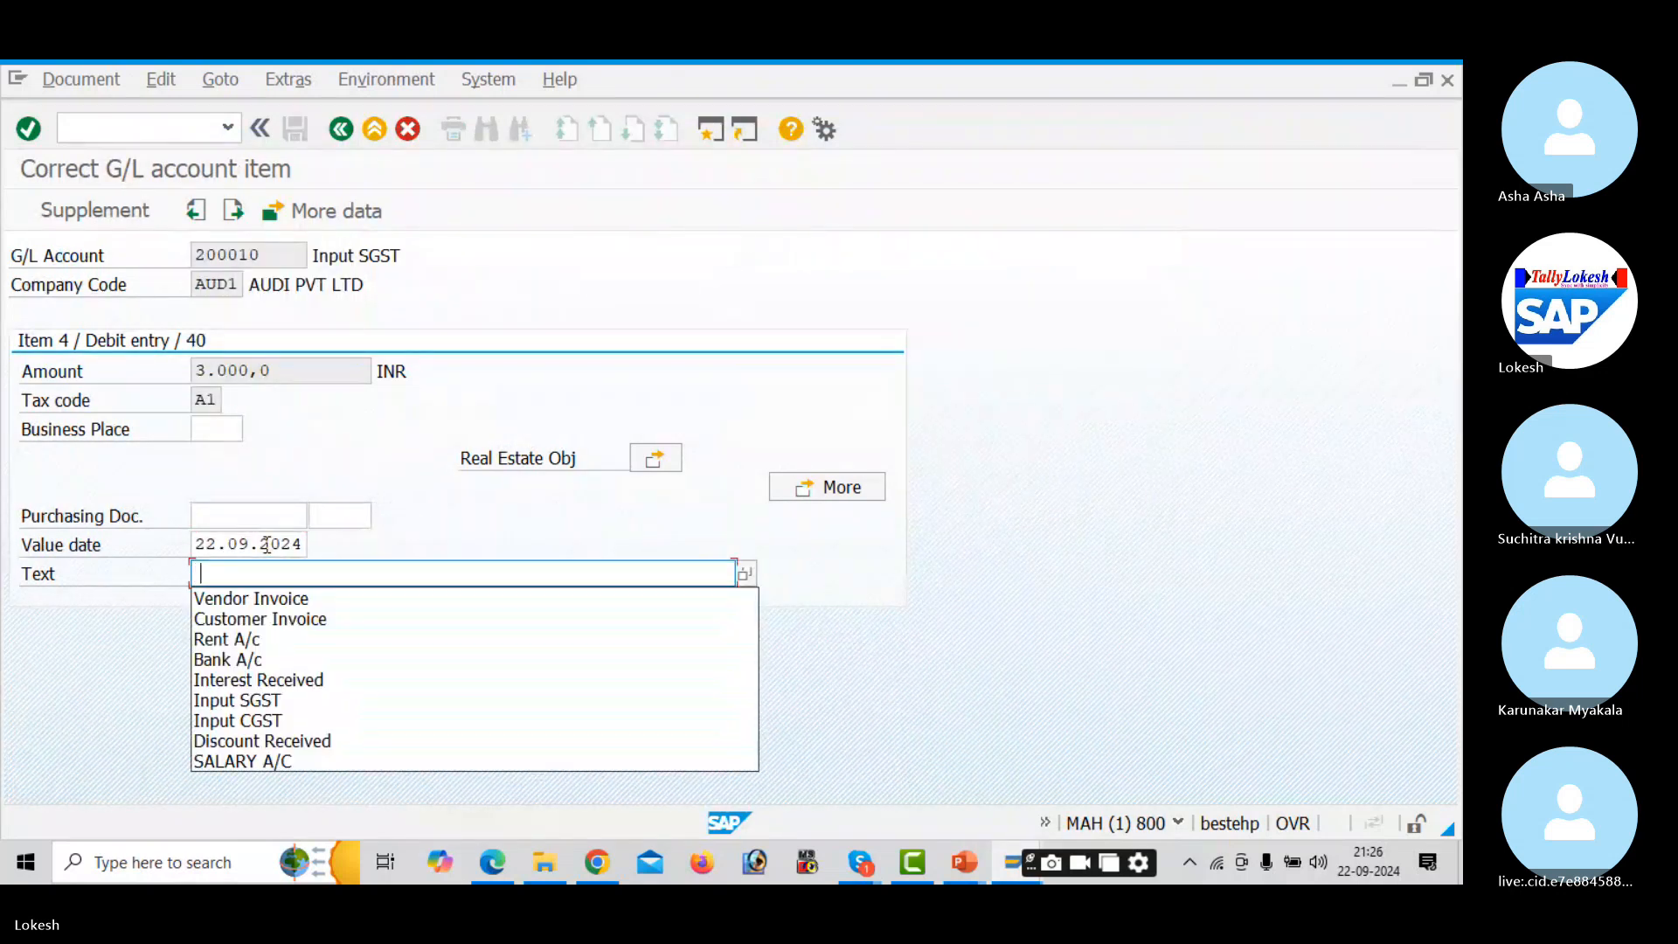
key(Return)
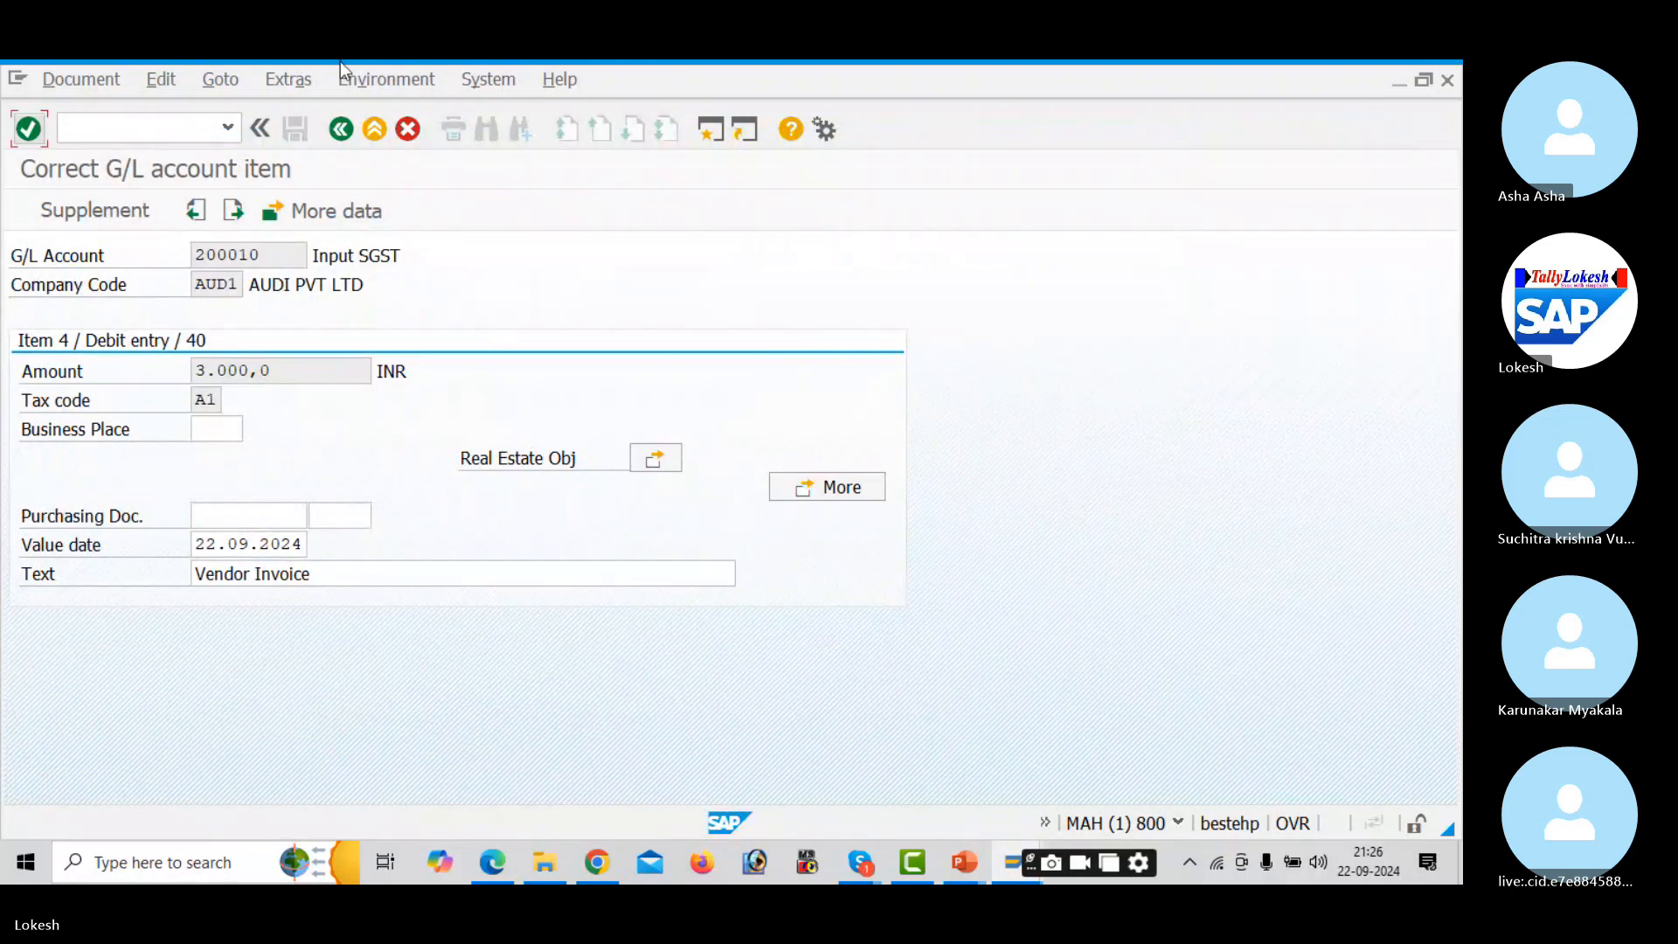
click(343, 129)
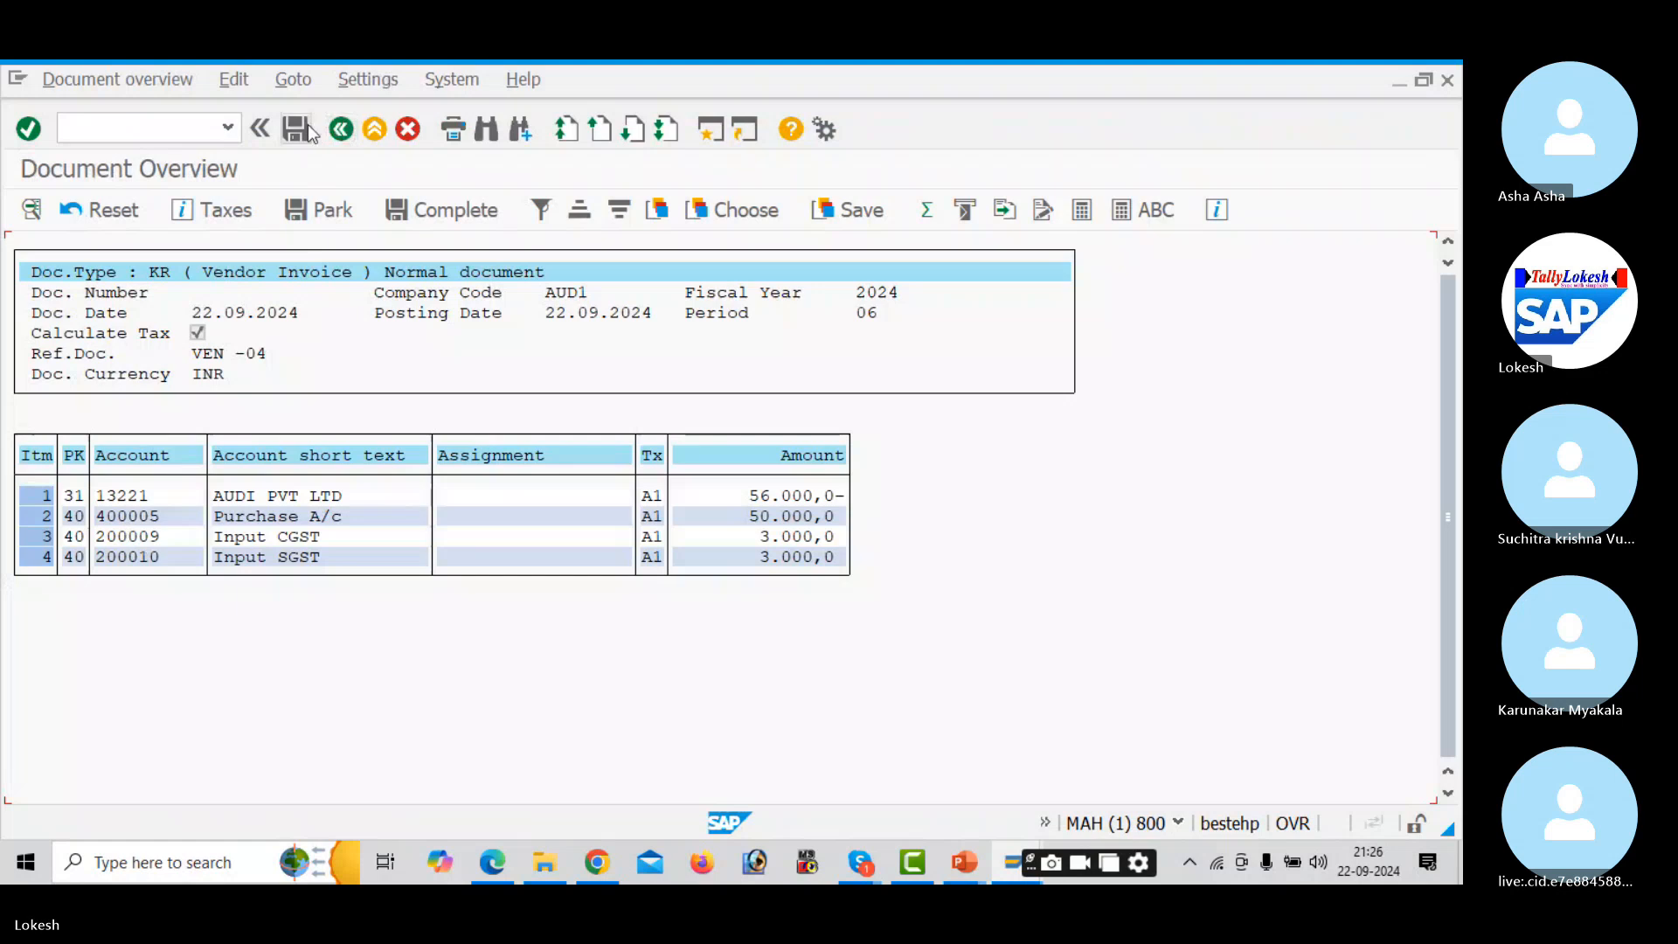
click(306, 128)
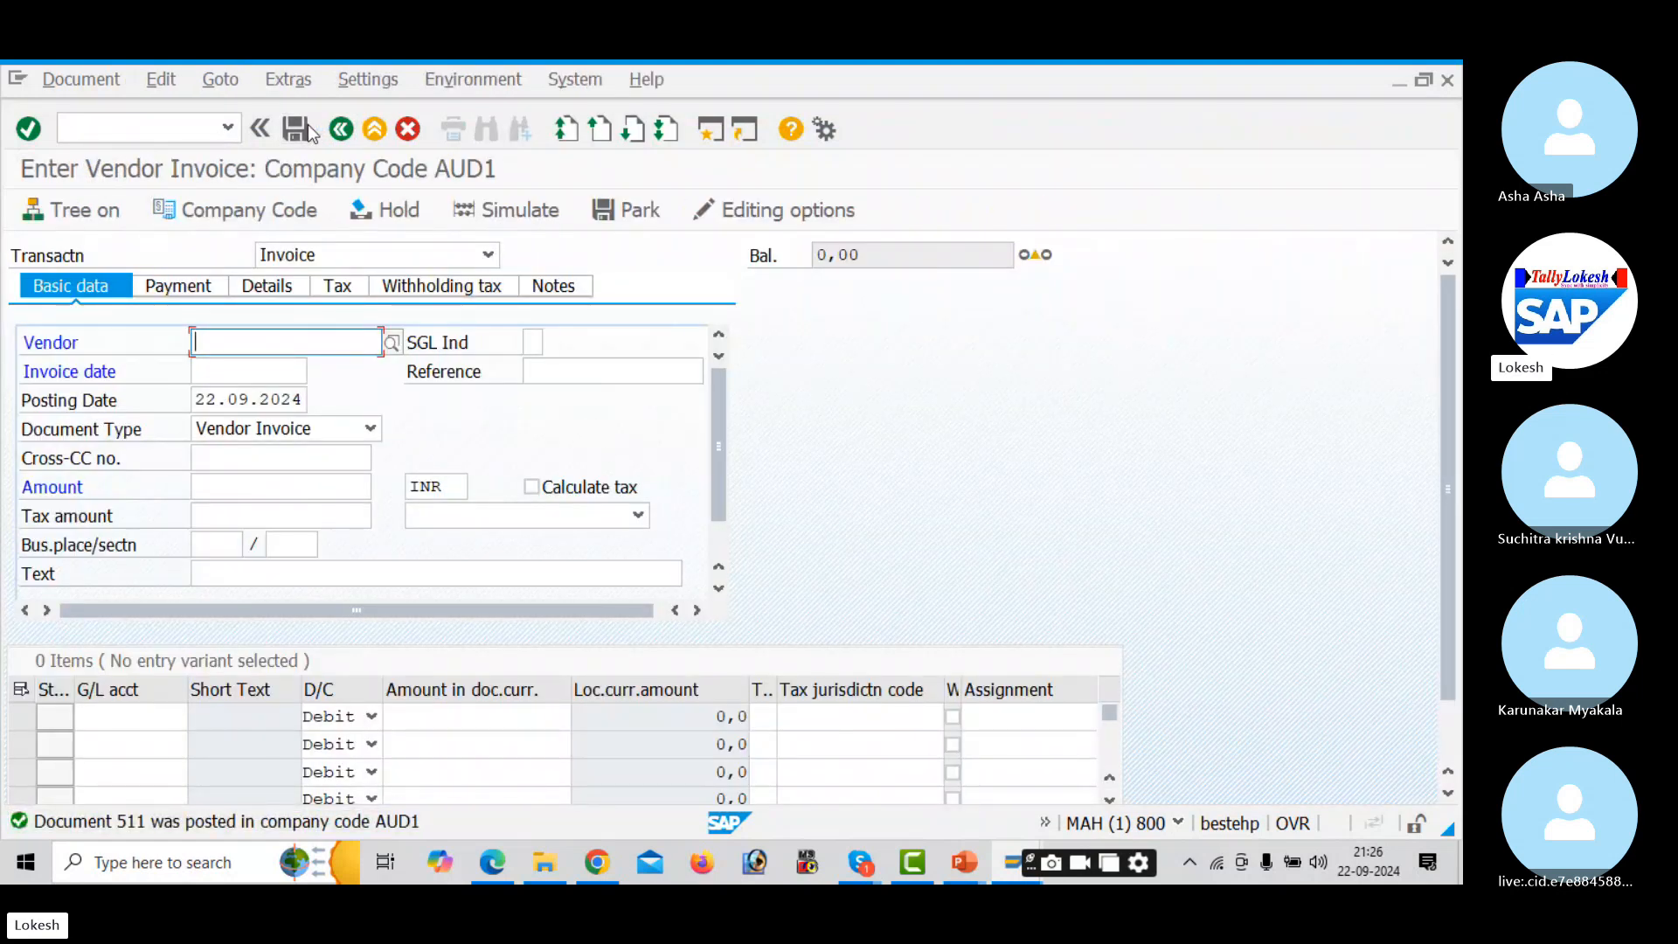
- Fill the header with vendor 13221, date 22.09.2024, reference VEN -05 and text Vendor Invoice
key(Down)
key(Tab)
key(Tab)
key(Down)
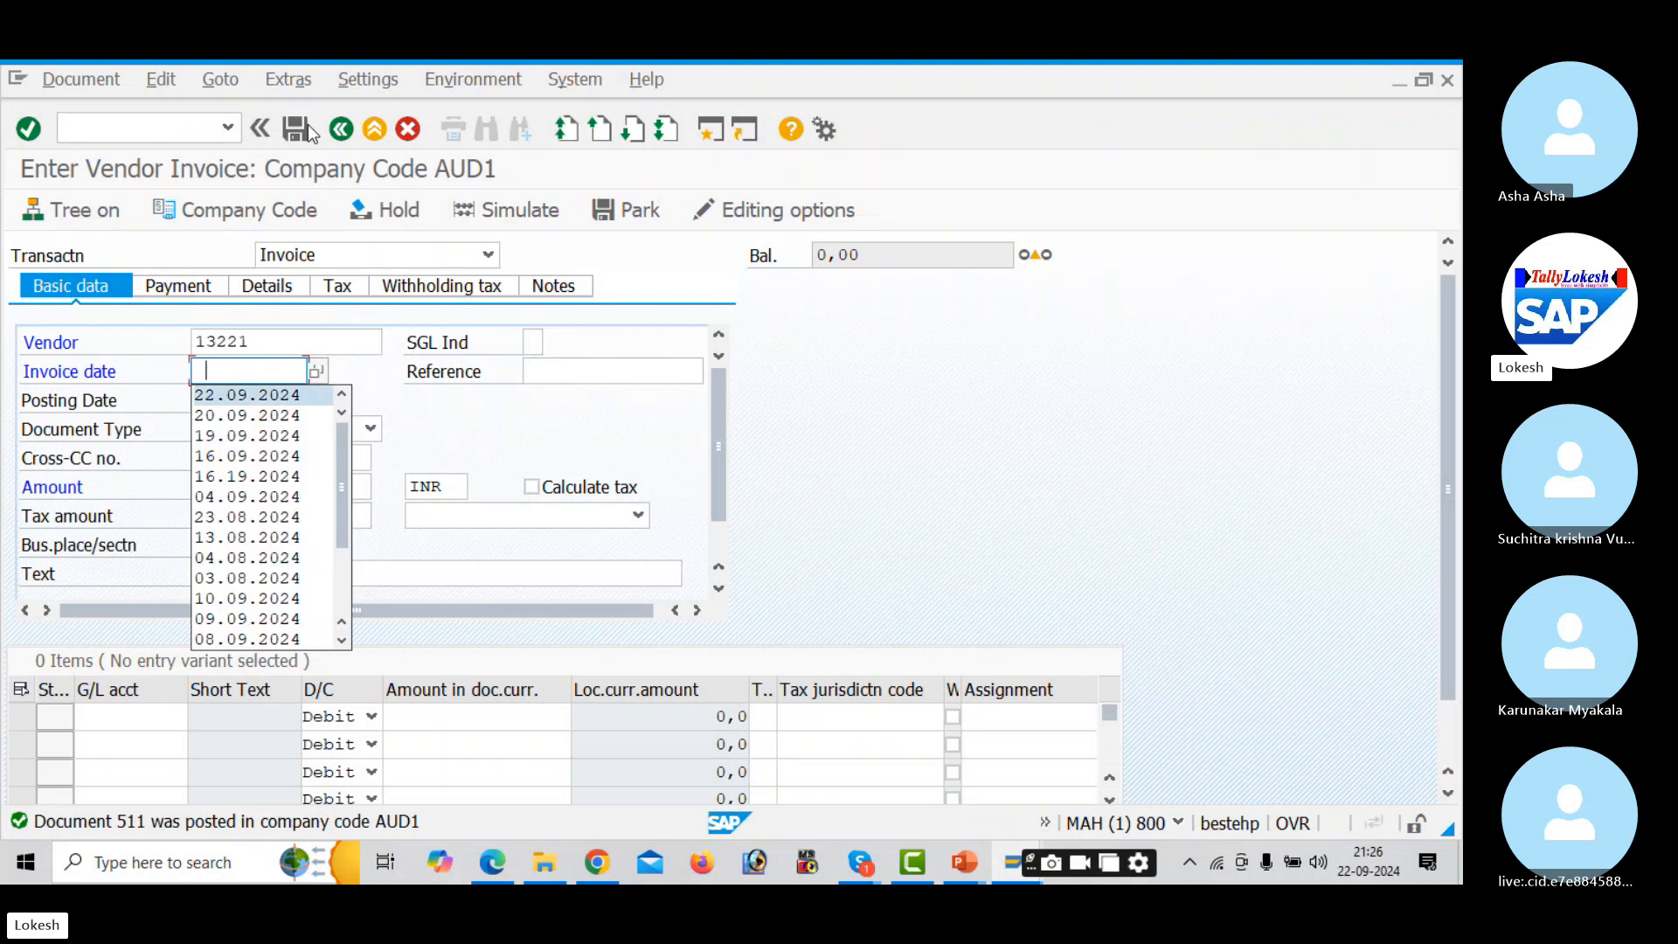
key(Tab)
key(Down)
key(Tab)
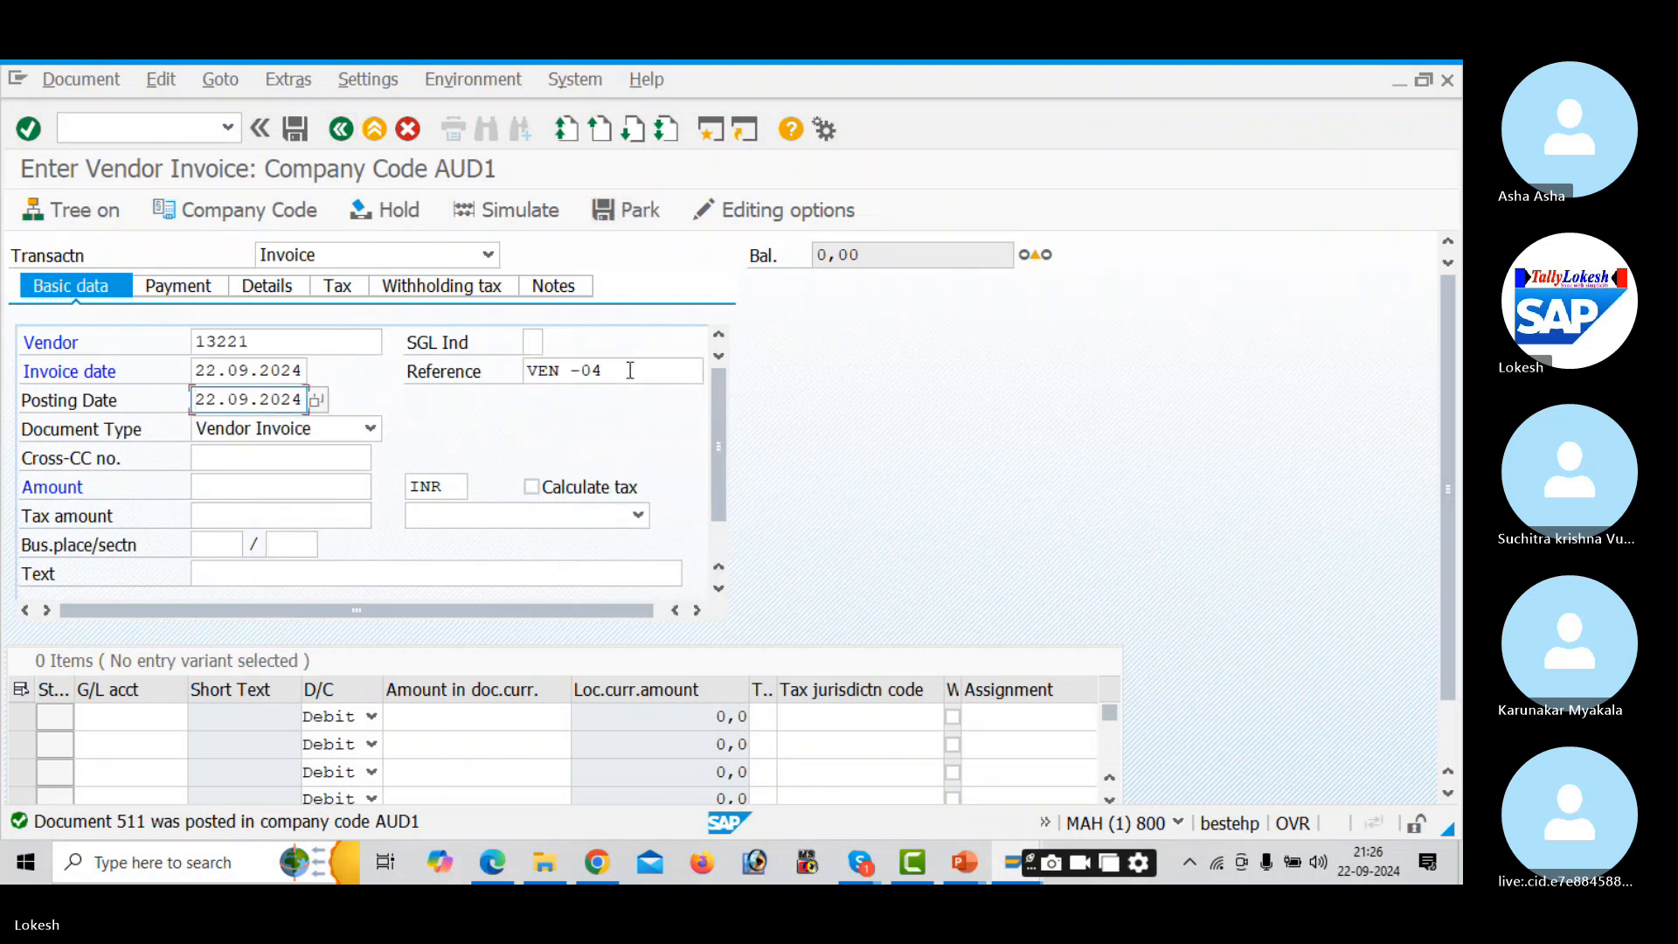
click(630, 371)
key(BackSpace)
text(5)
key(Tab)
key(Tab)
key(Tab)
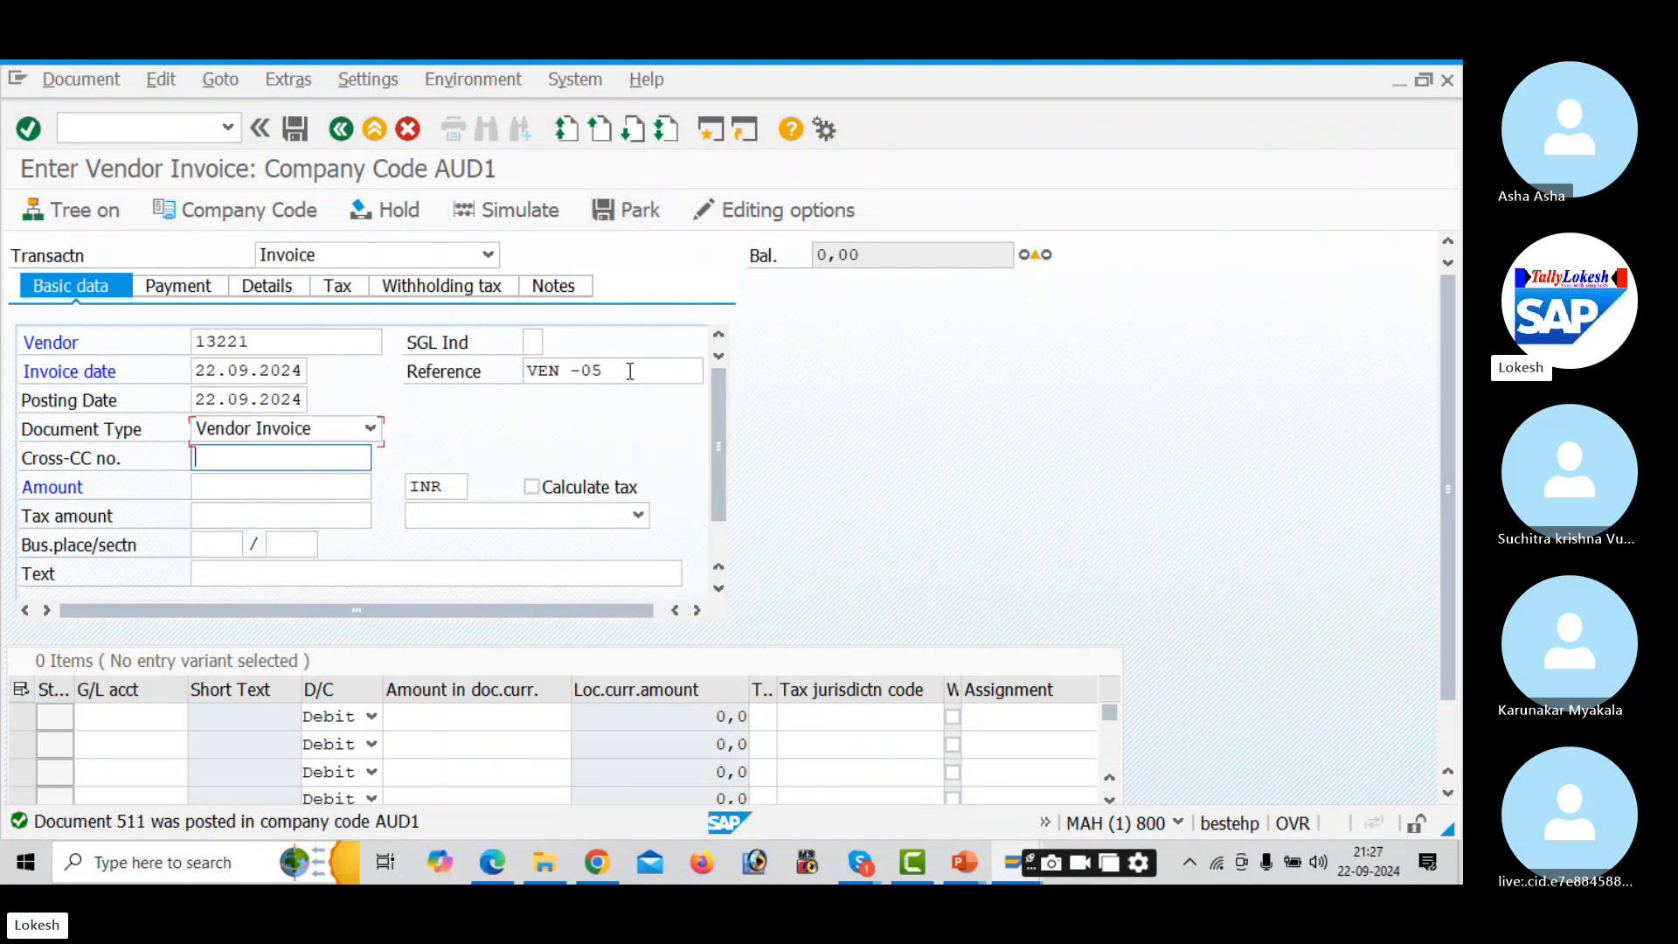
key(Tab)
key(Tab)
key(Tab)
key(Tab)
key(Tab)
key(Tab)
key(Tab)
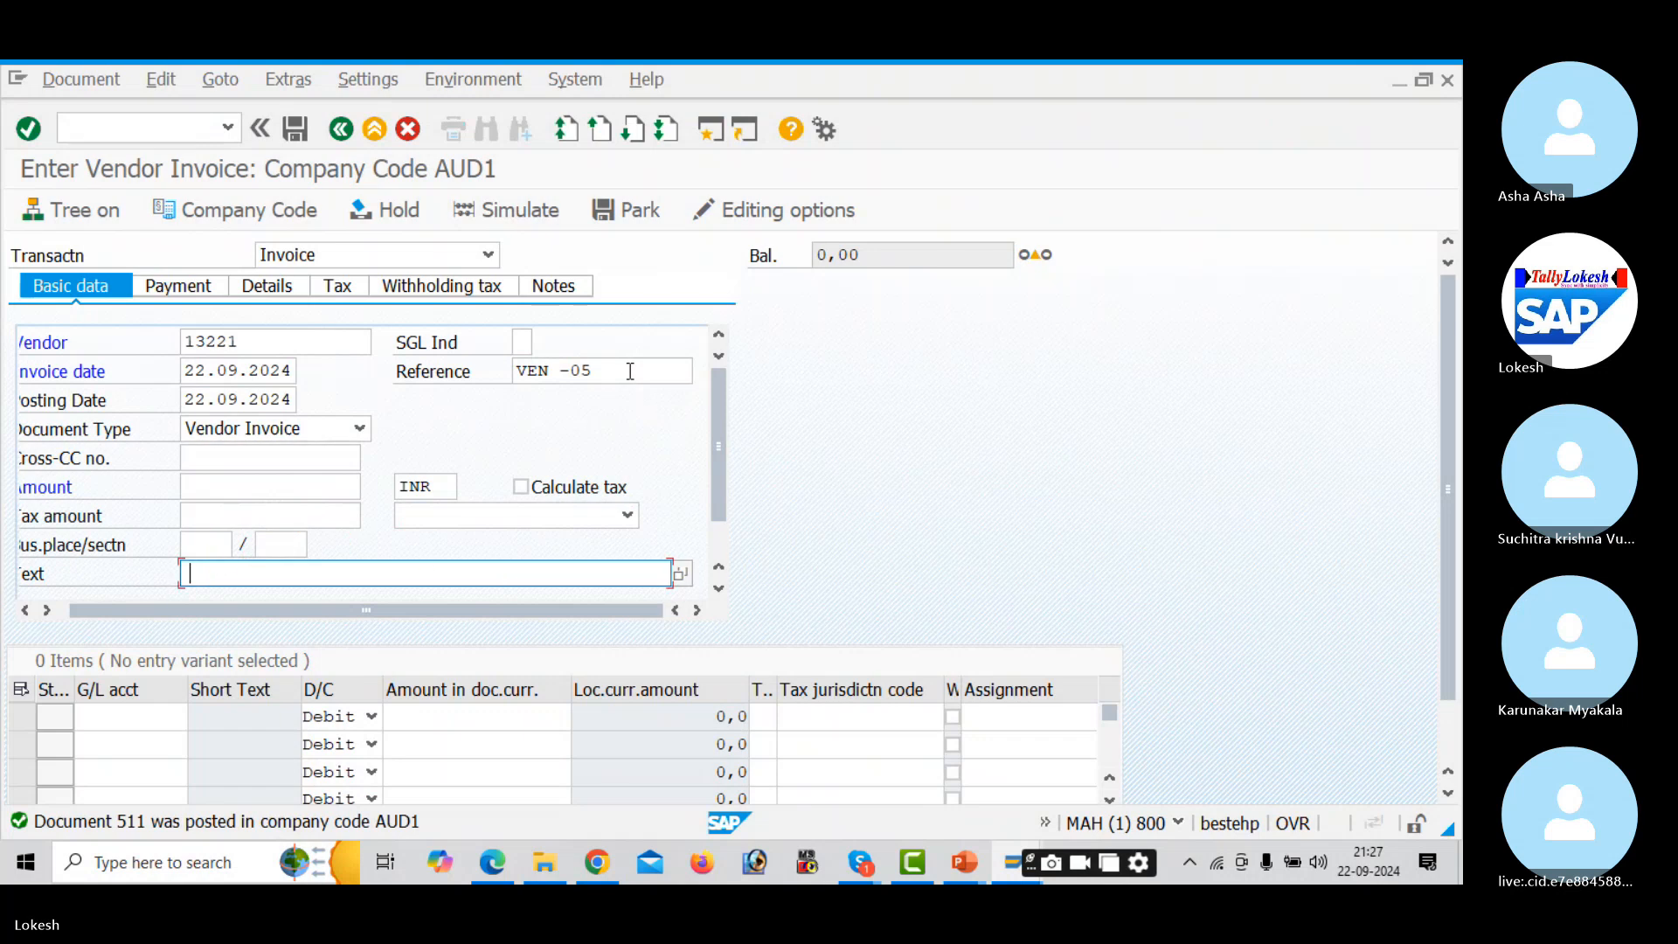
key(Down)
key(Tab)
key(Tab)
- Add a G/L 400005 line for 200000, tax code A1, value date 22.09.2024, text Purchase A/c
key(Down)
key(Tab)
key(Tab)
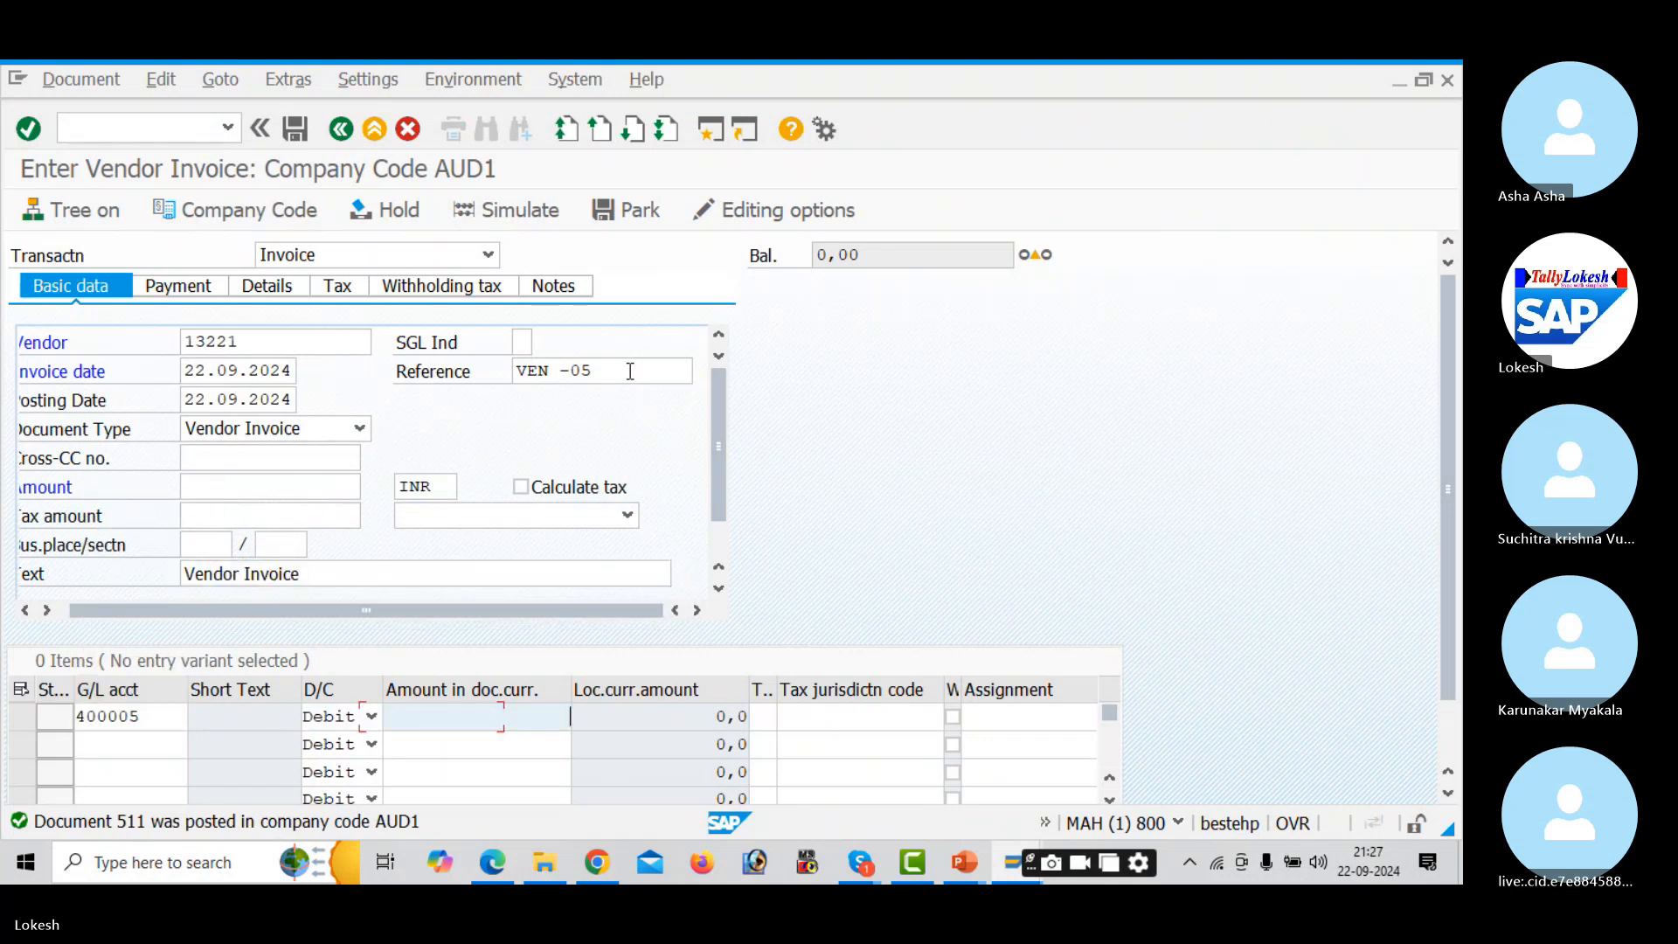
key(Down)
key(Down)
key(Tab)
key(Tab)
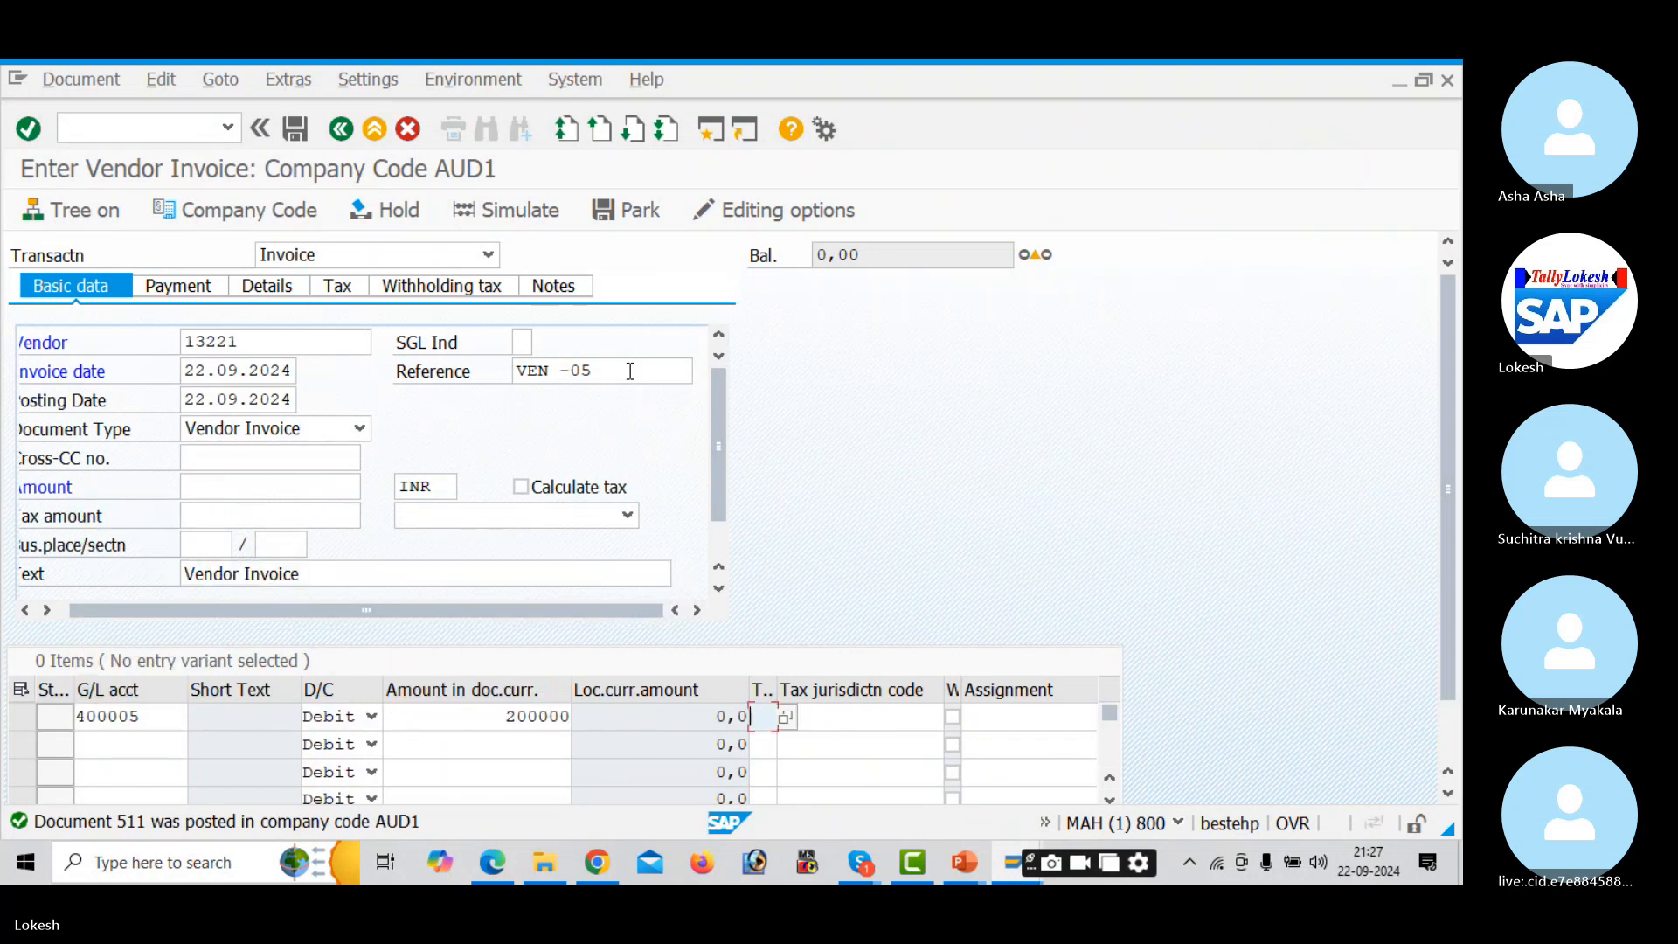
key(Down)
key(Tab)
key(Tab)
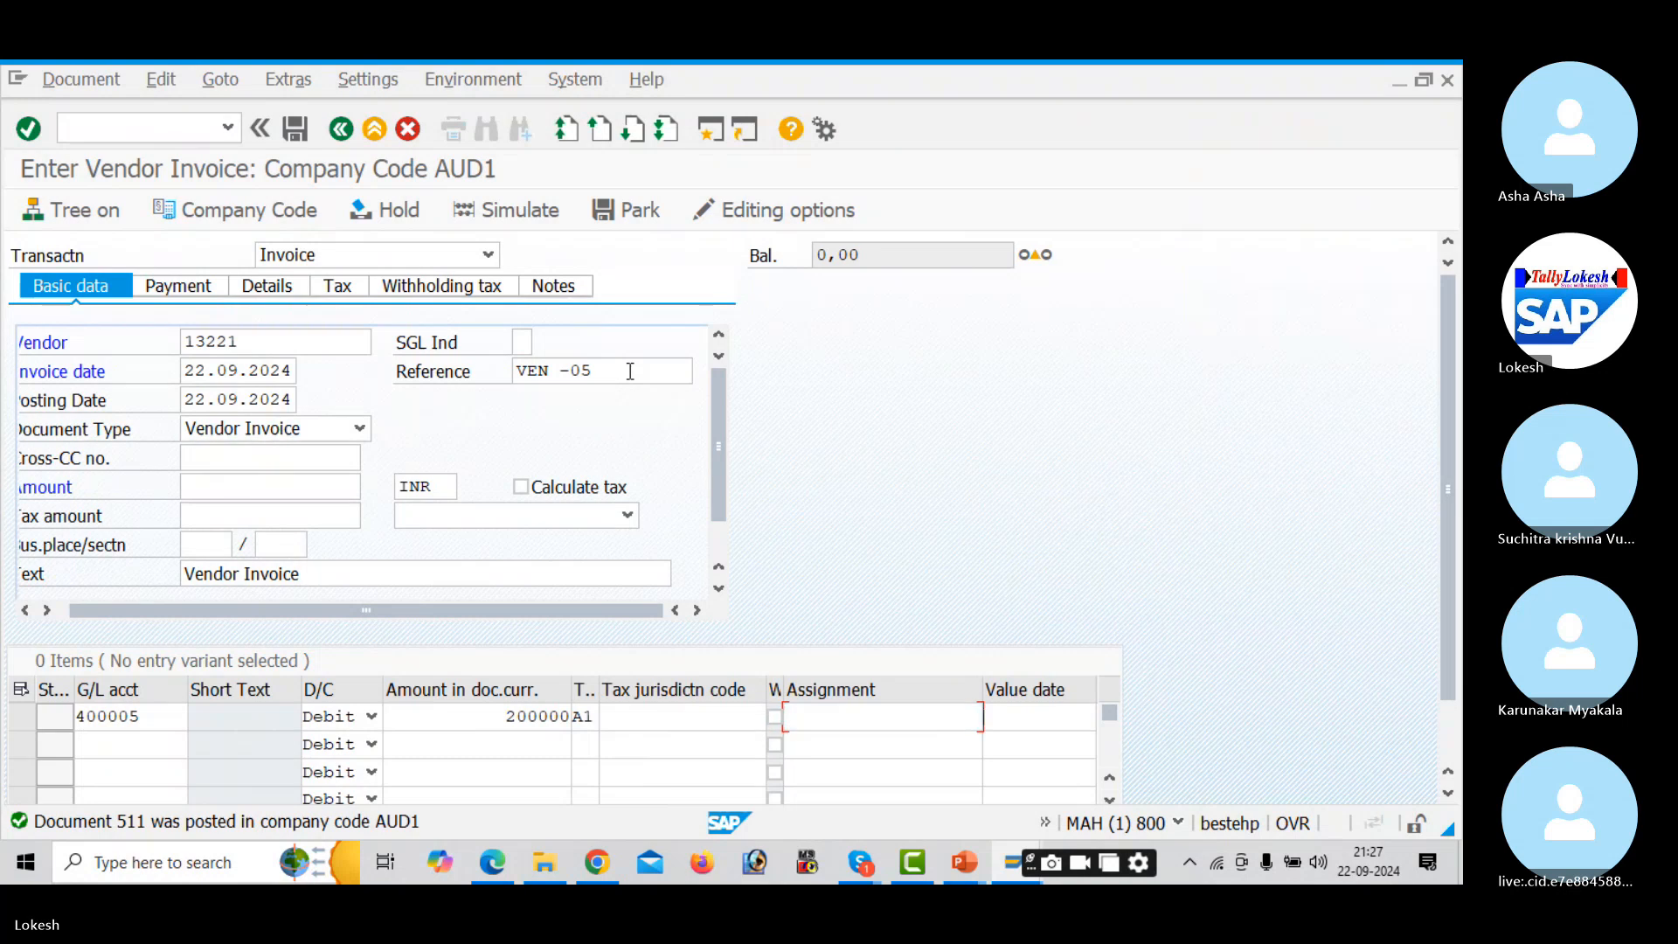
key(Tab)
key(Down)
key(Tab)
key(Down)
key(Tab)
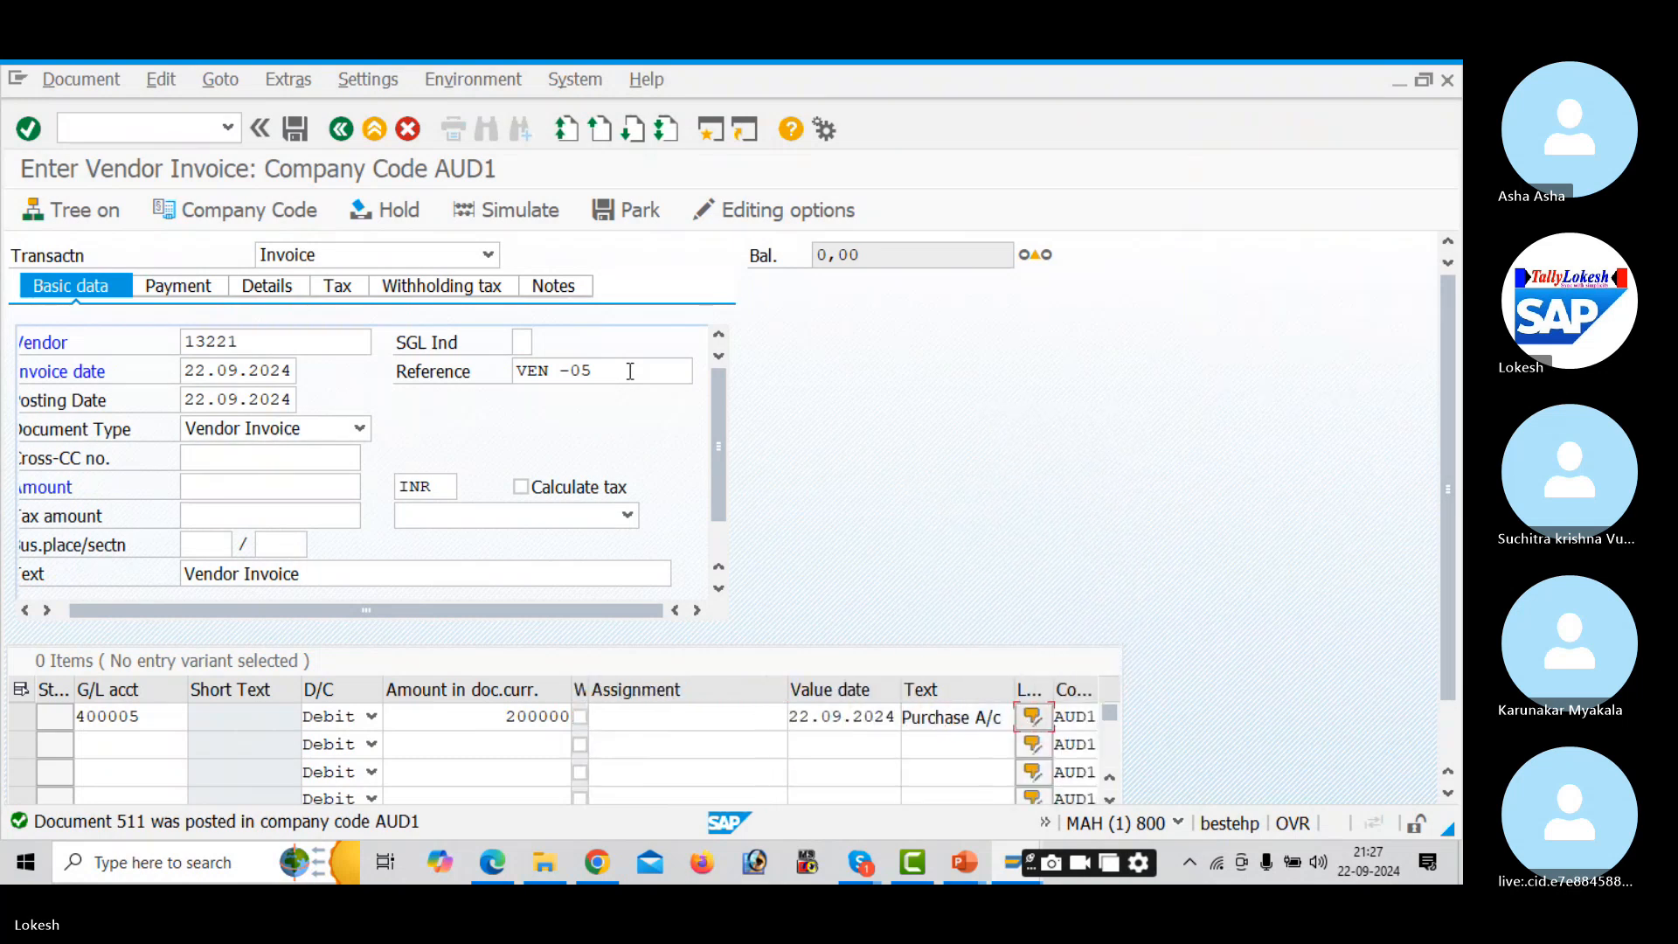
- Choose header tax code A1 and enter the 224.000,0 balance as the invoice amount
click(596, 517)
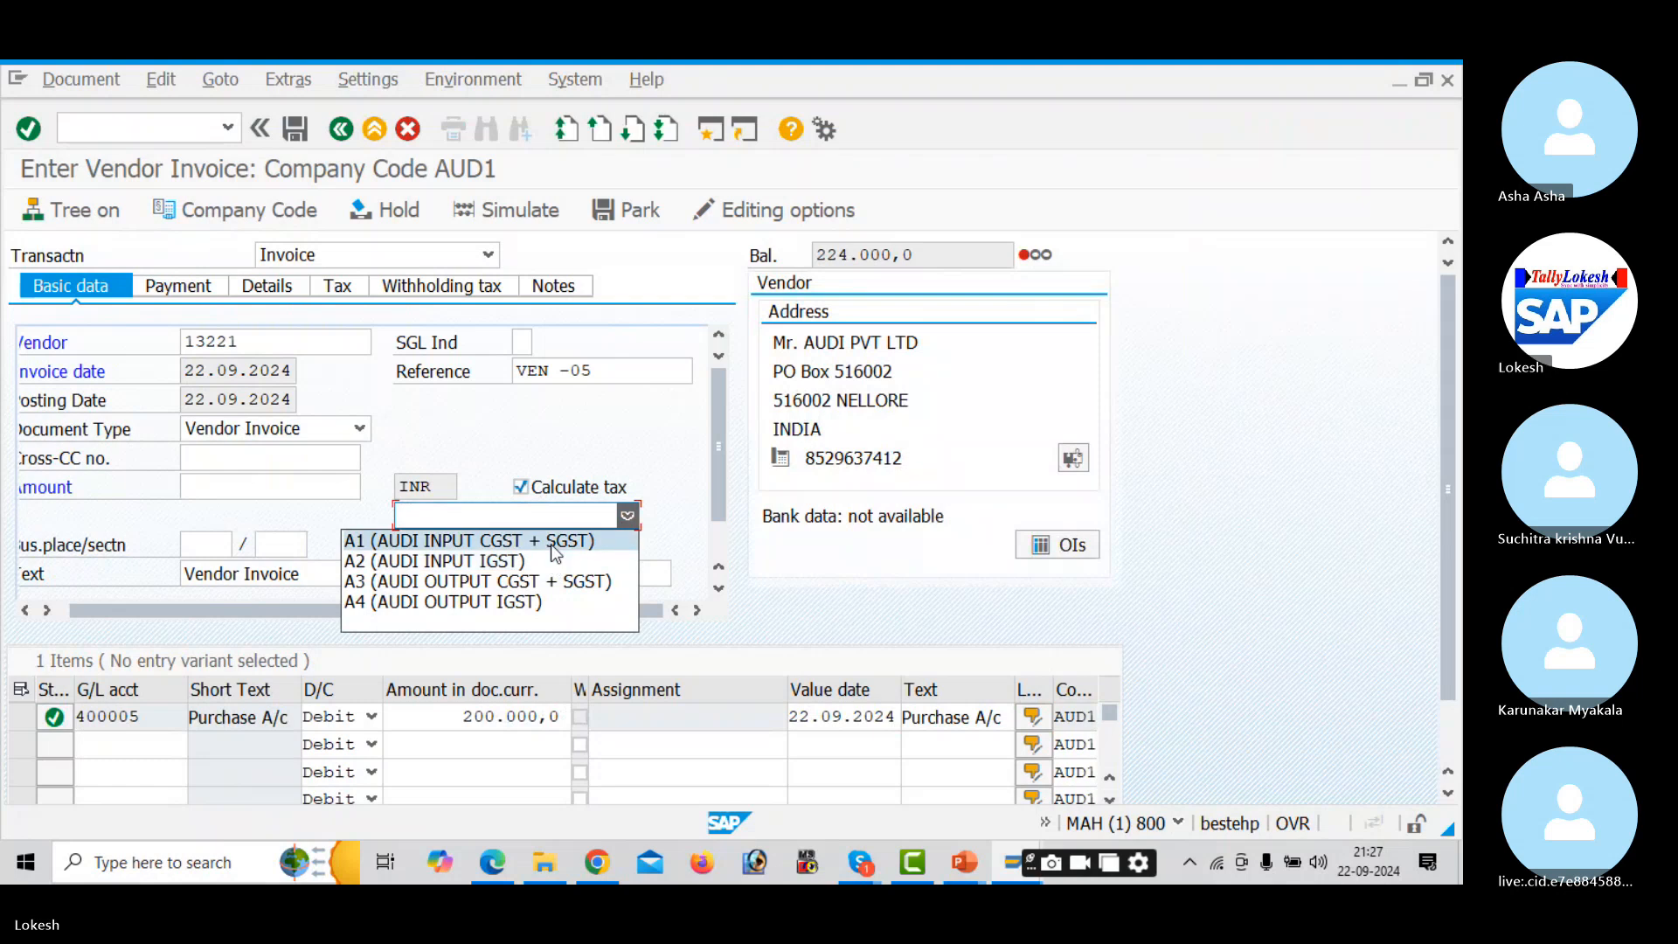
click(551, 542)
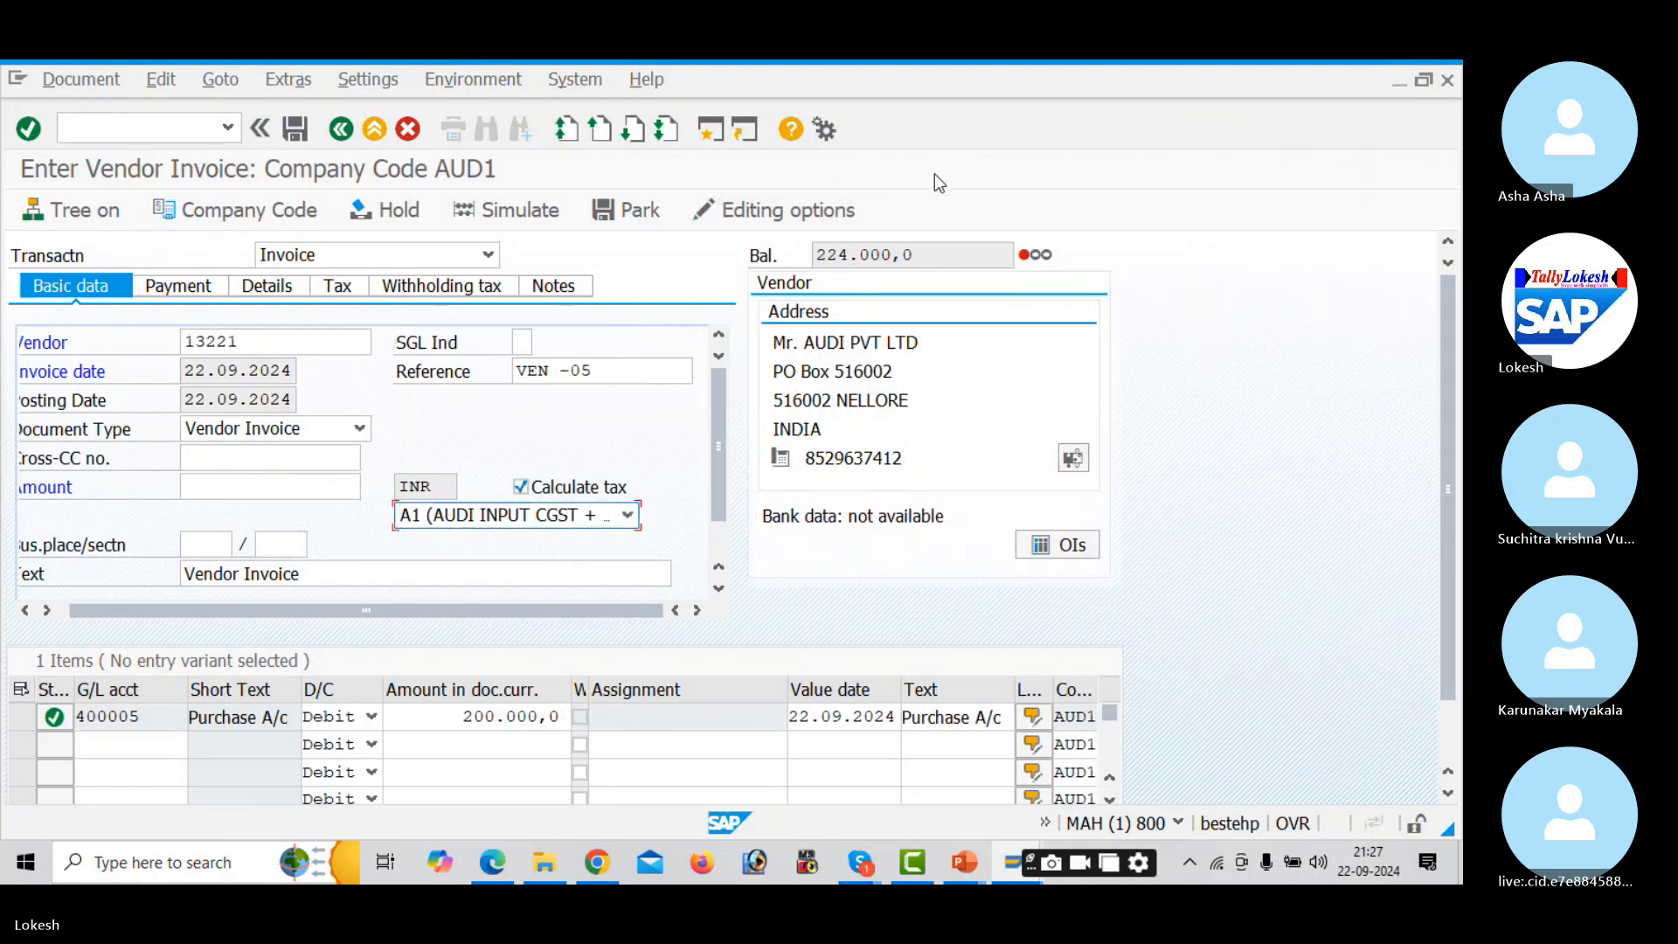
drag(924, 257, 771, 255)
key(ctrl+c)
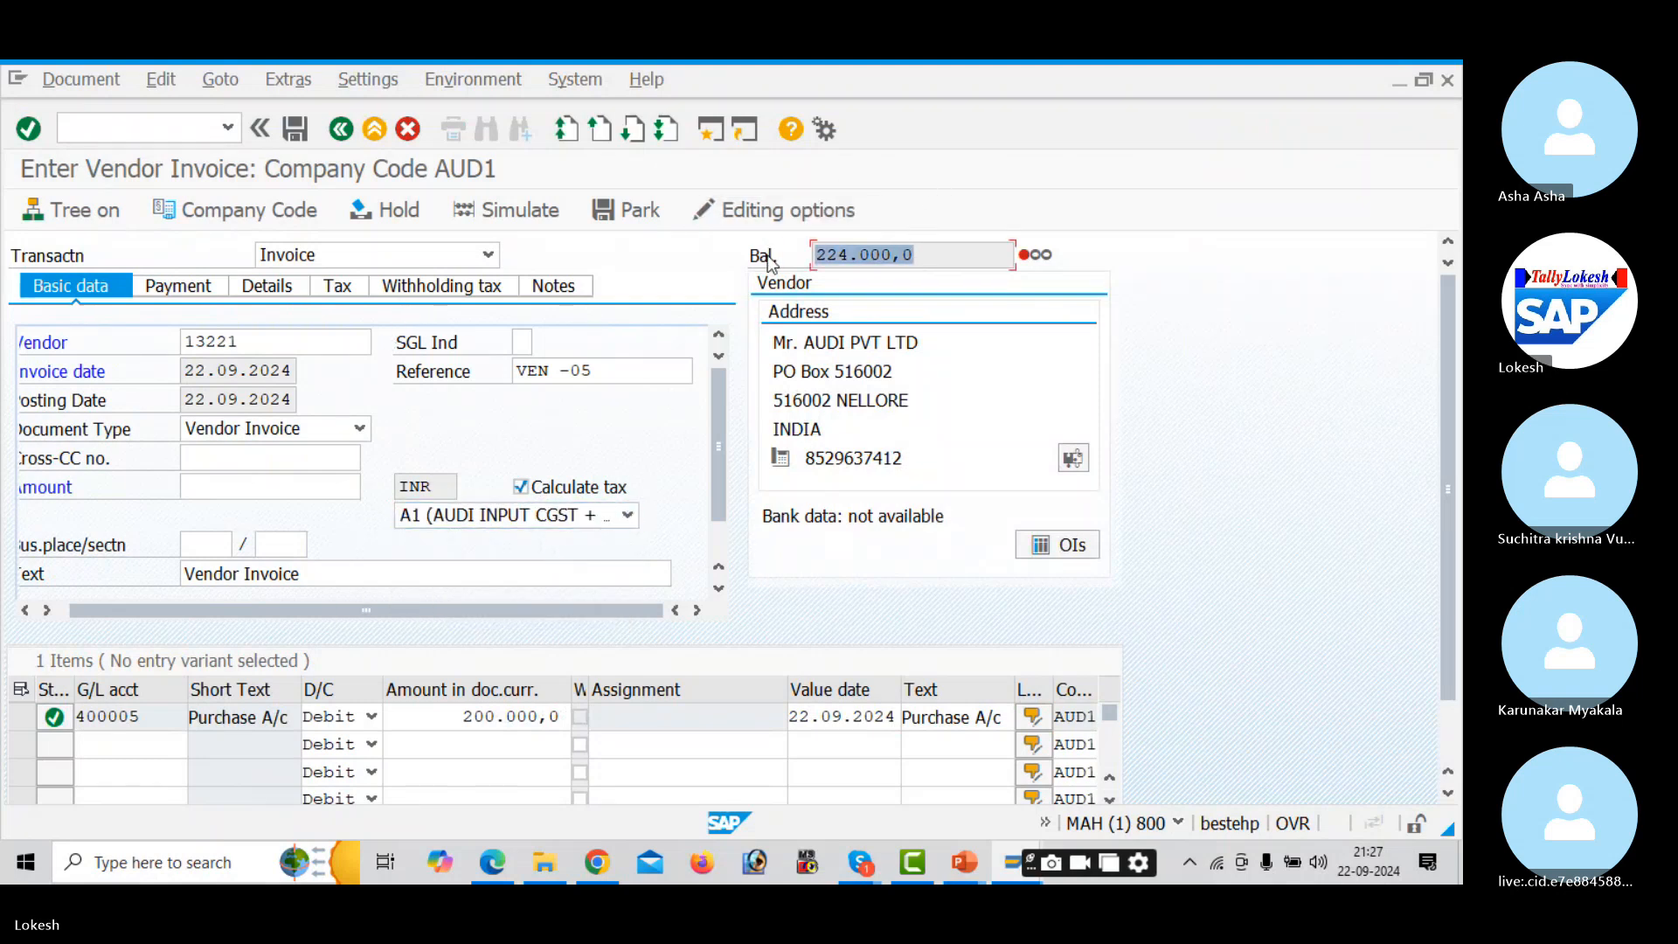
click(770, 259)
click(273, 486)
key(ctrl+v)
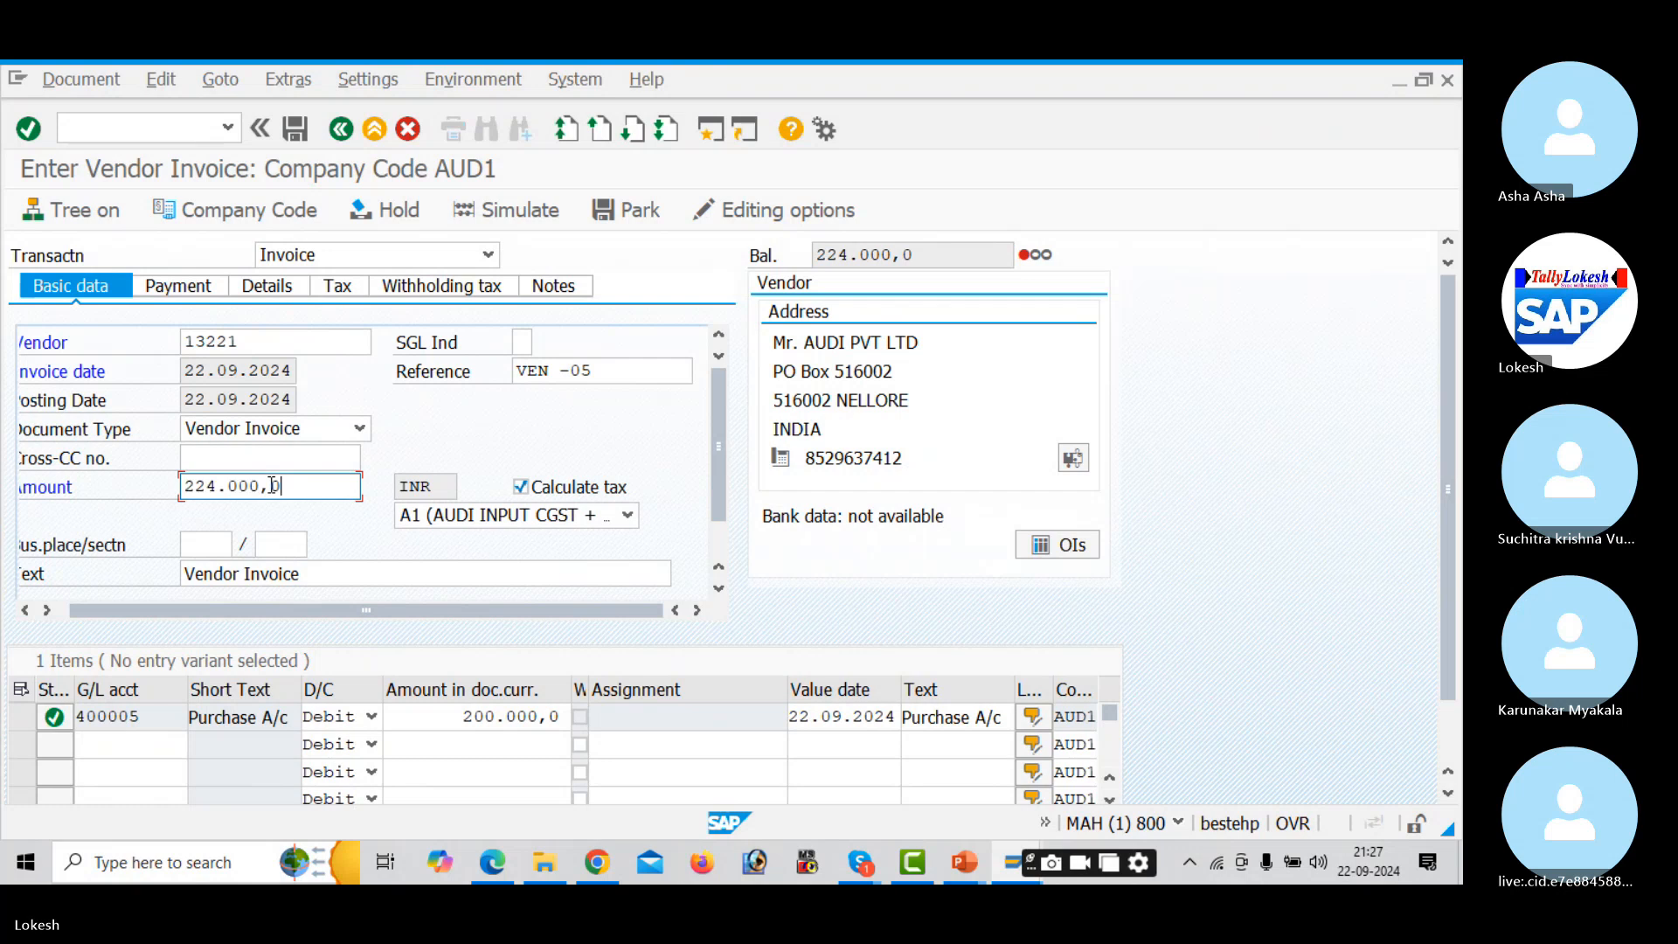
click(329, 297)
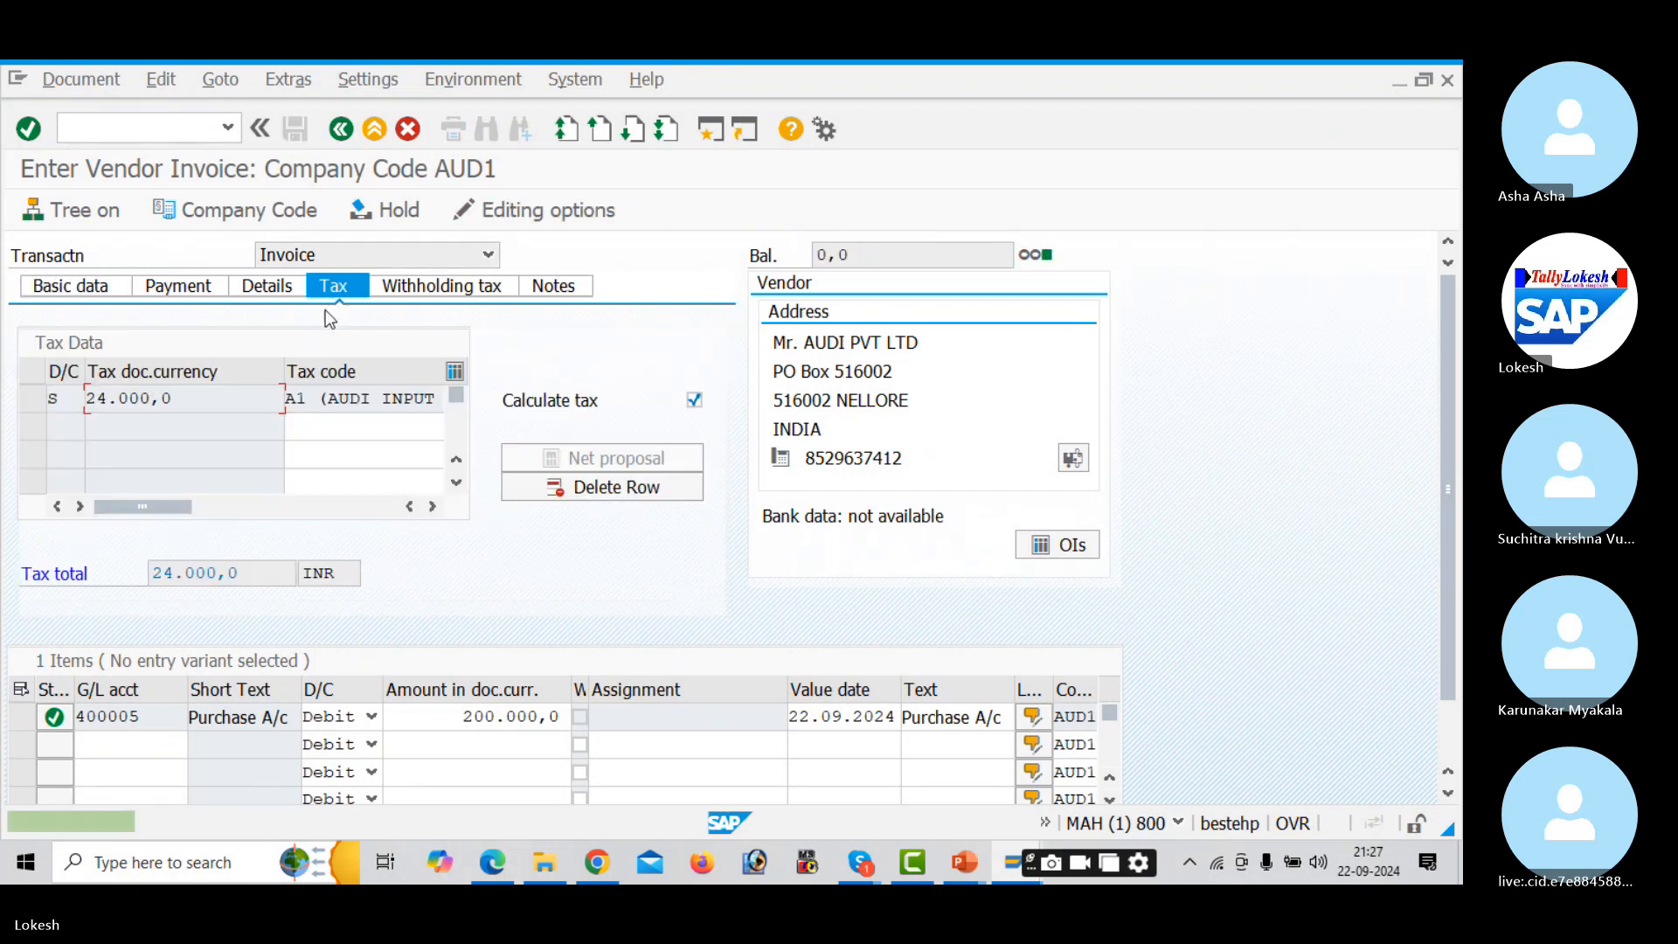
- Clear the D1 and D2 withholding tax codes from the invoice
click(402, 286)
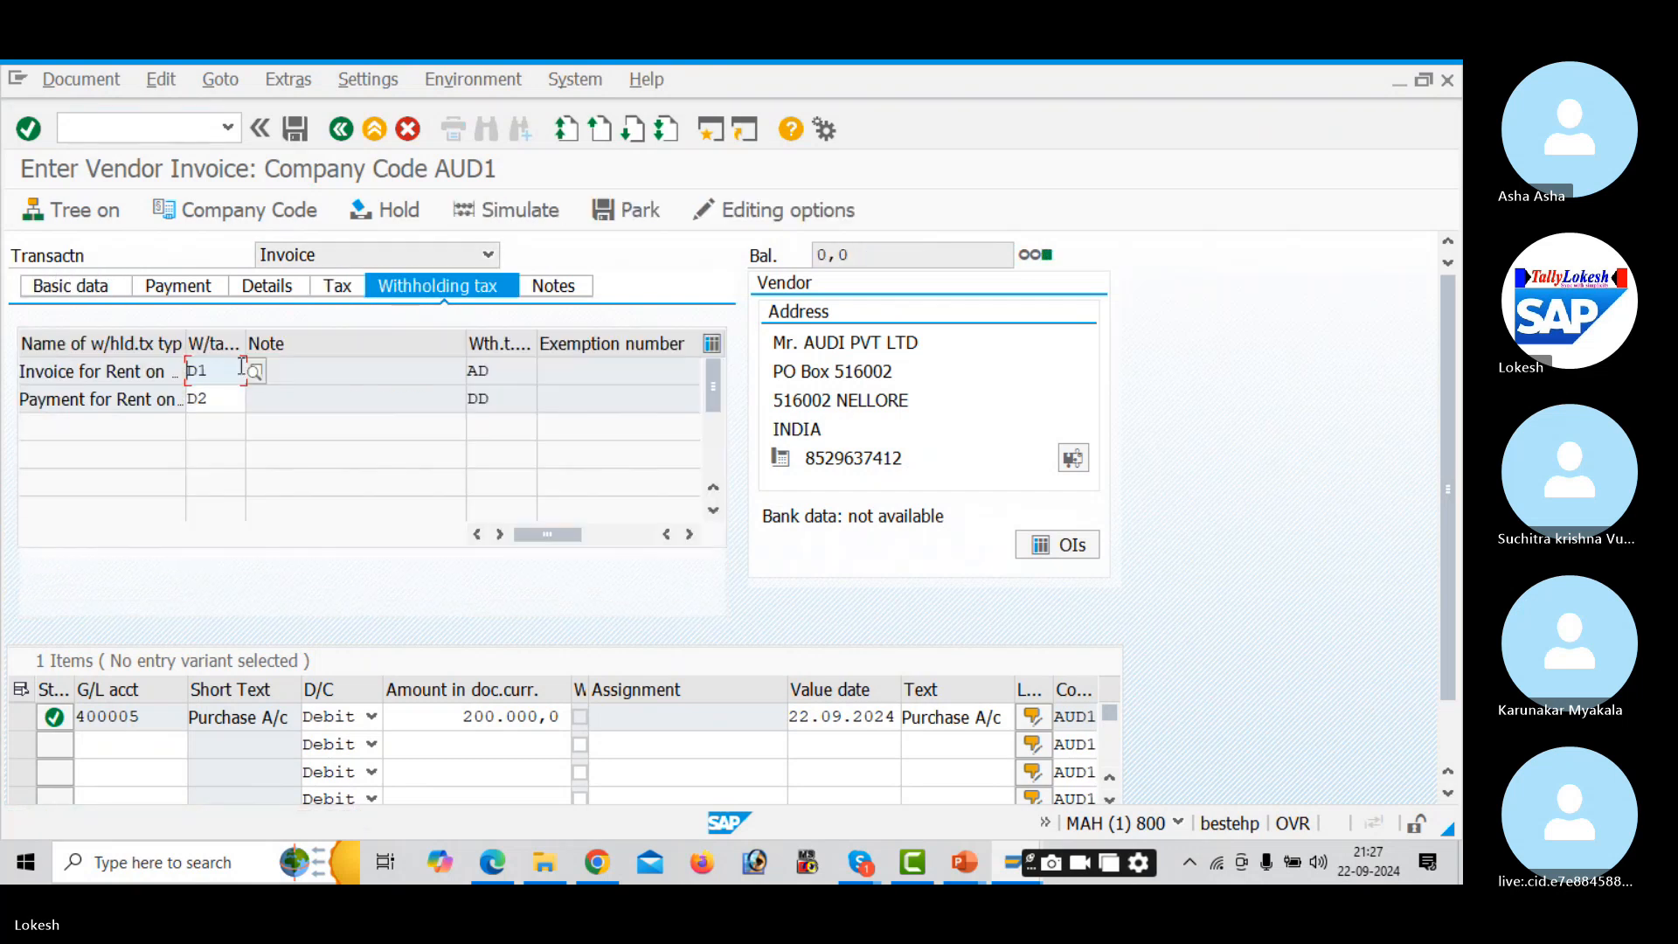
click(222, 373)
key(BackSpace)
key(BackSpace)
key(Down)
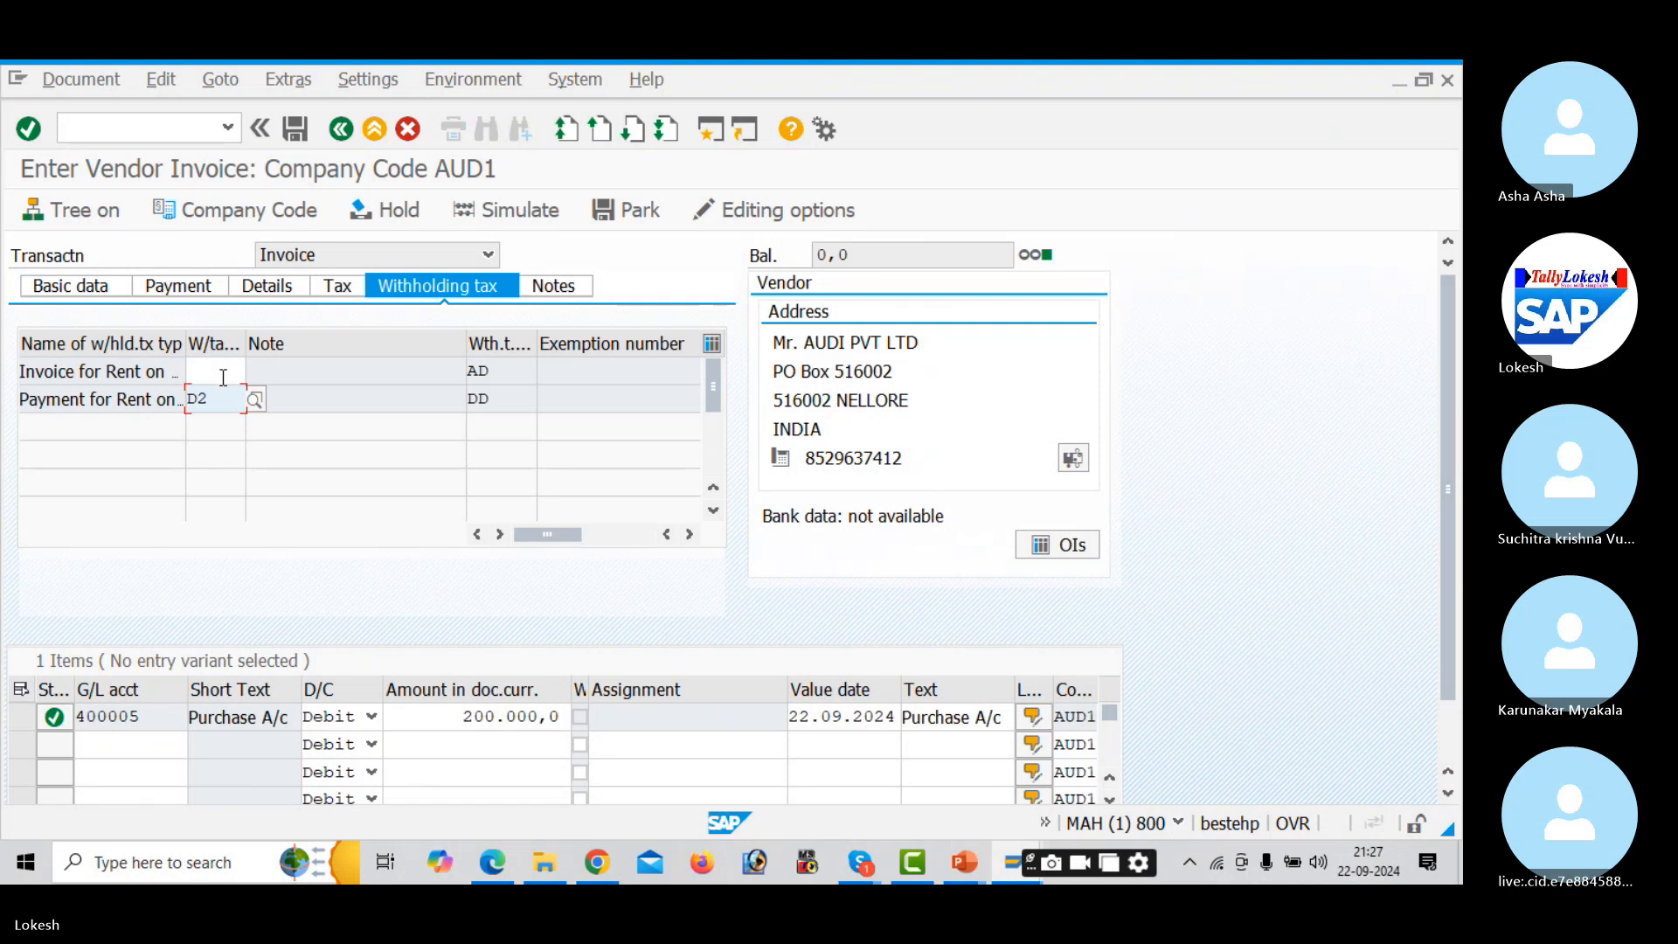
key(BackSpace)
key(BackSpace)
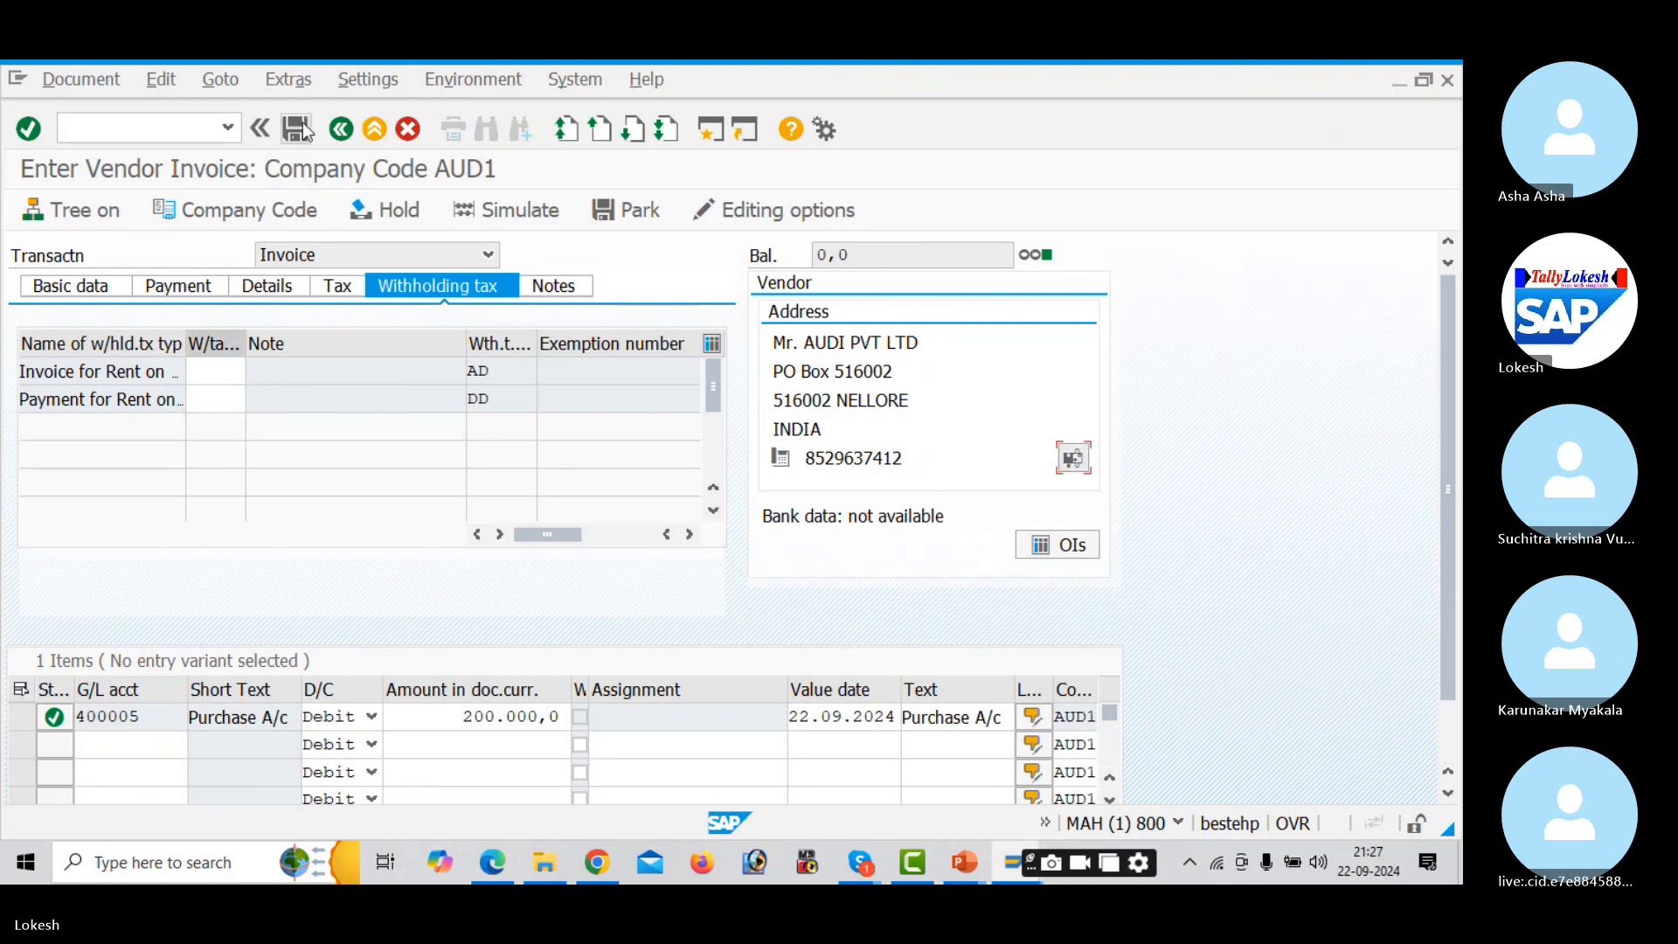
click(115, 287)
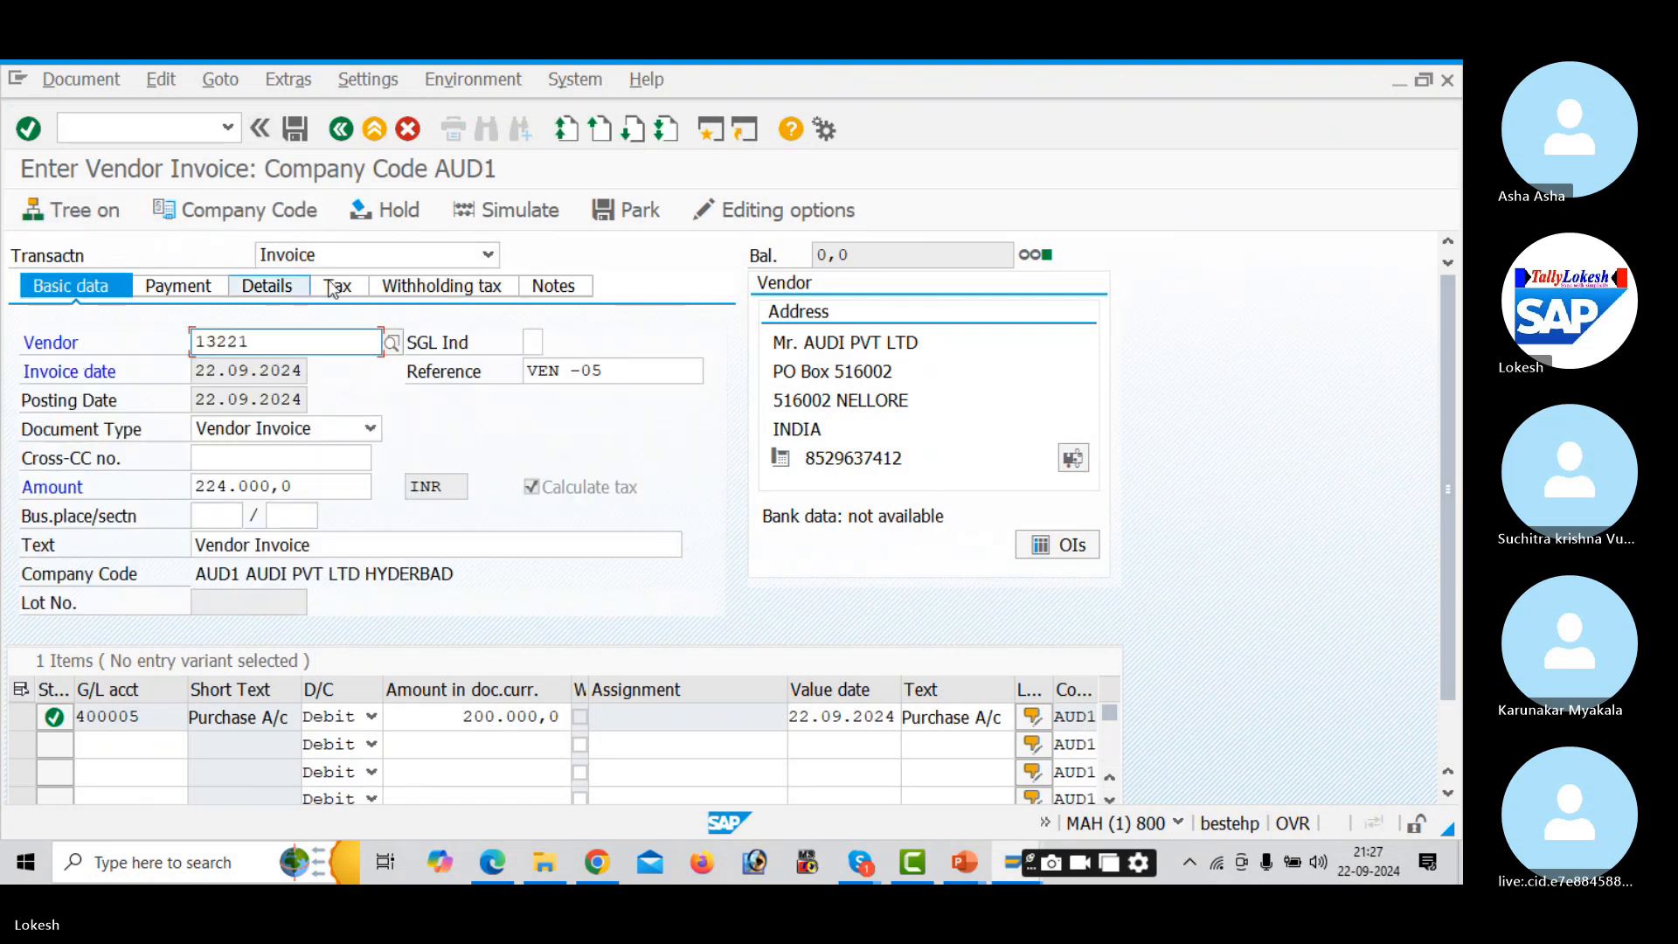
- Simulate the posting and give the Input CGST item value date 22.09.2024 and text Vendor Invoice
click(505, 211)
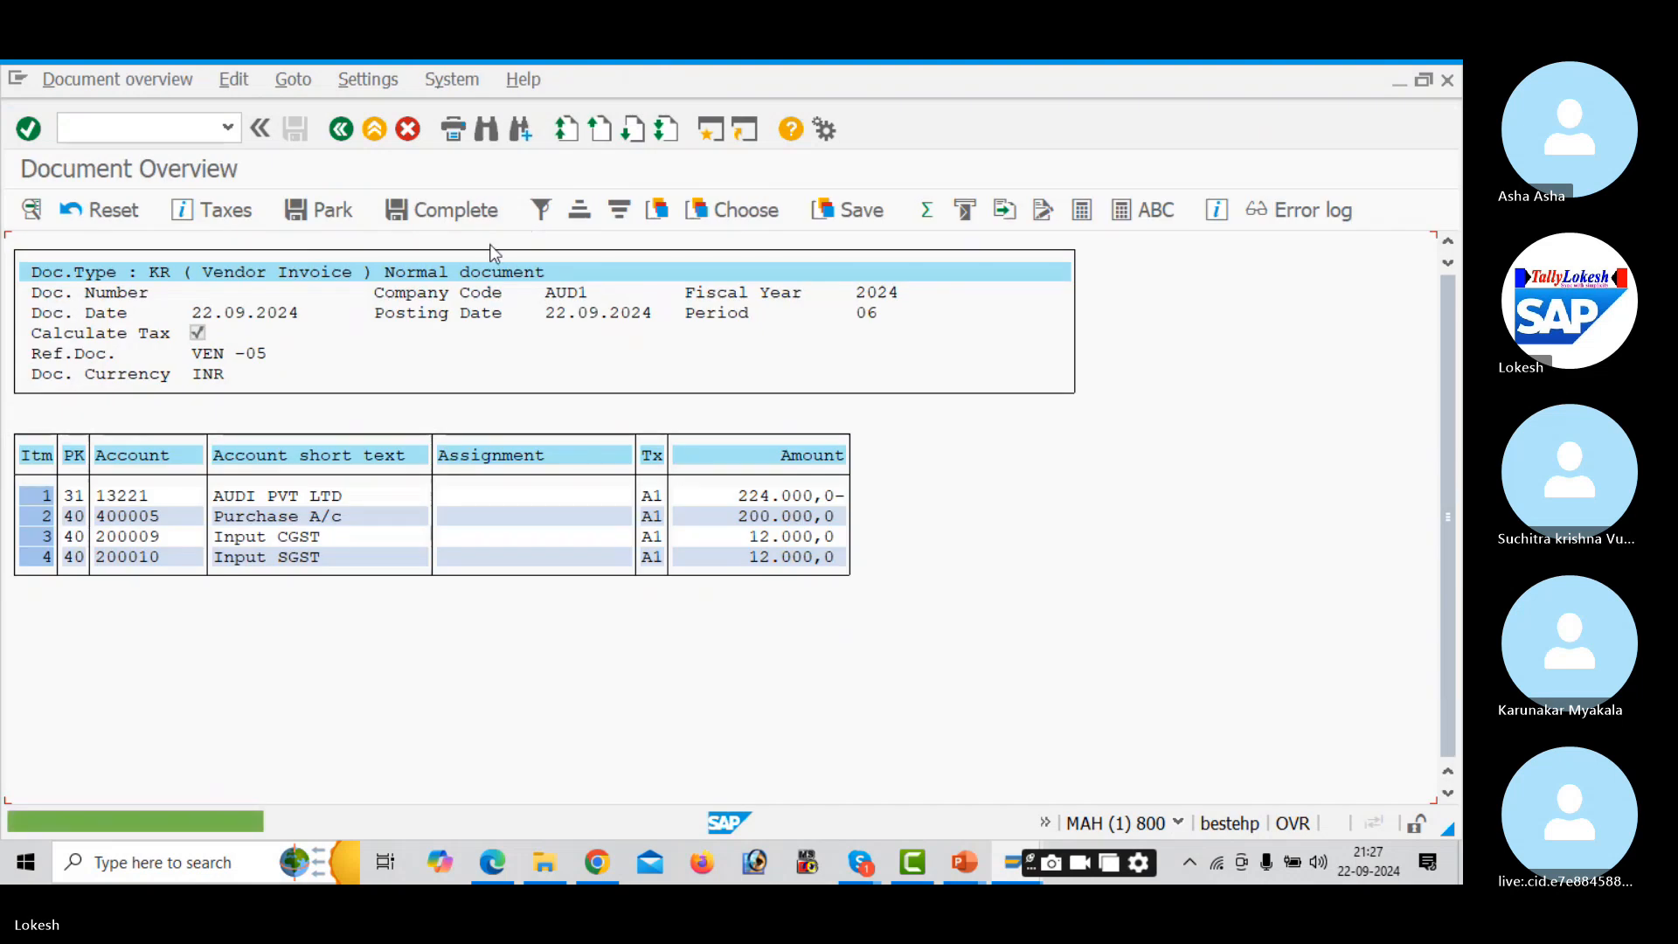
double_click(297, 539)
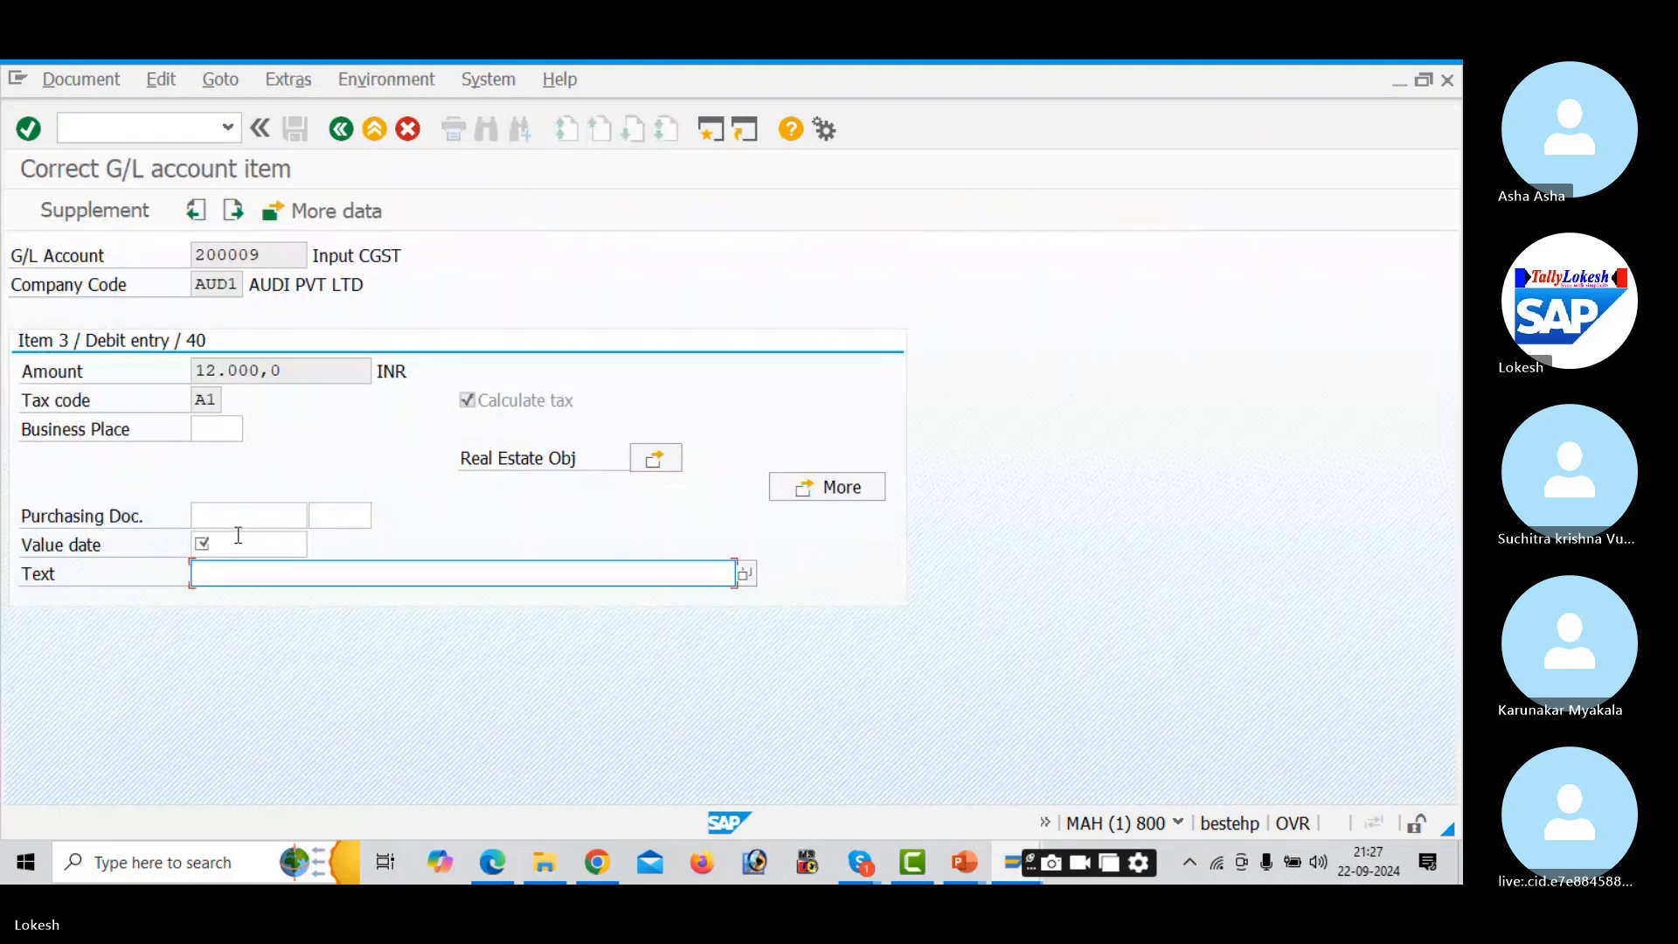
key(space)
key(Down)
key(Return)
key(Tab)
key(space)
key(Down)
key(Return)
key(Return)
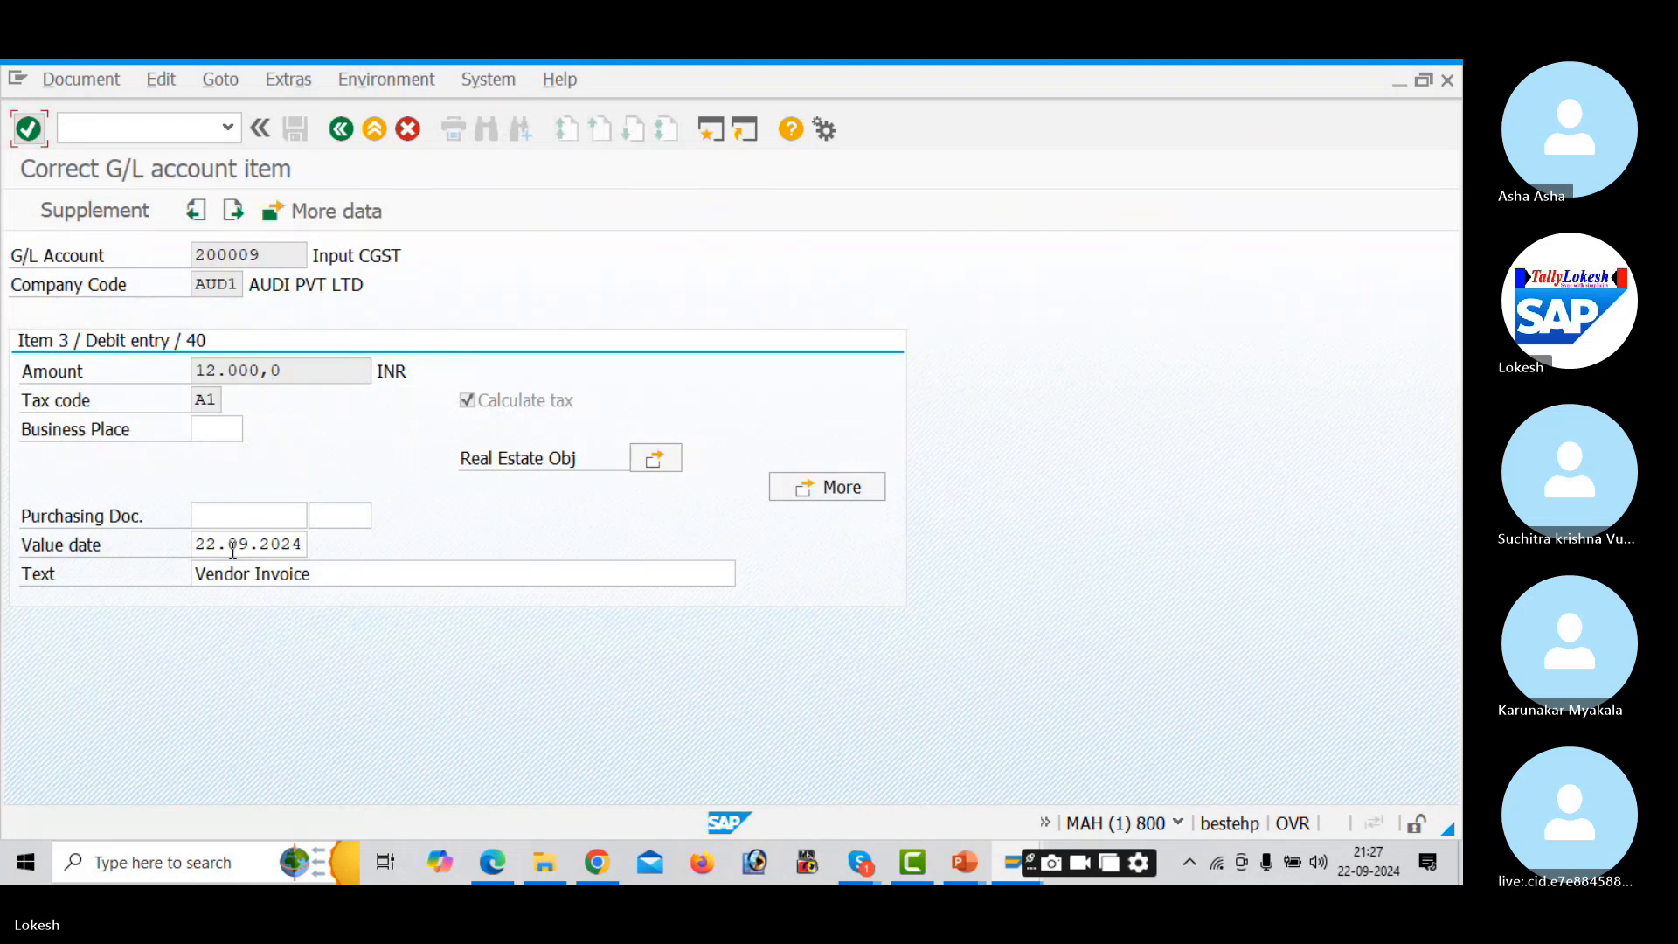
click(341, 128)
- Give the Input SGST item the same date and text, then post invoice VEN -05
double_click(303, 552)
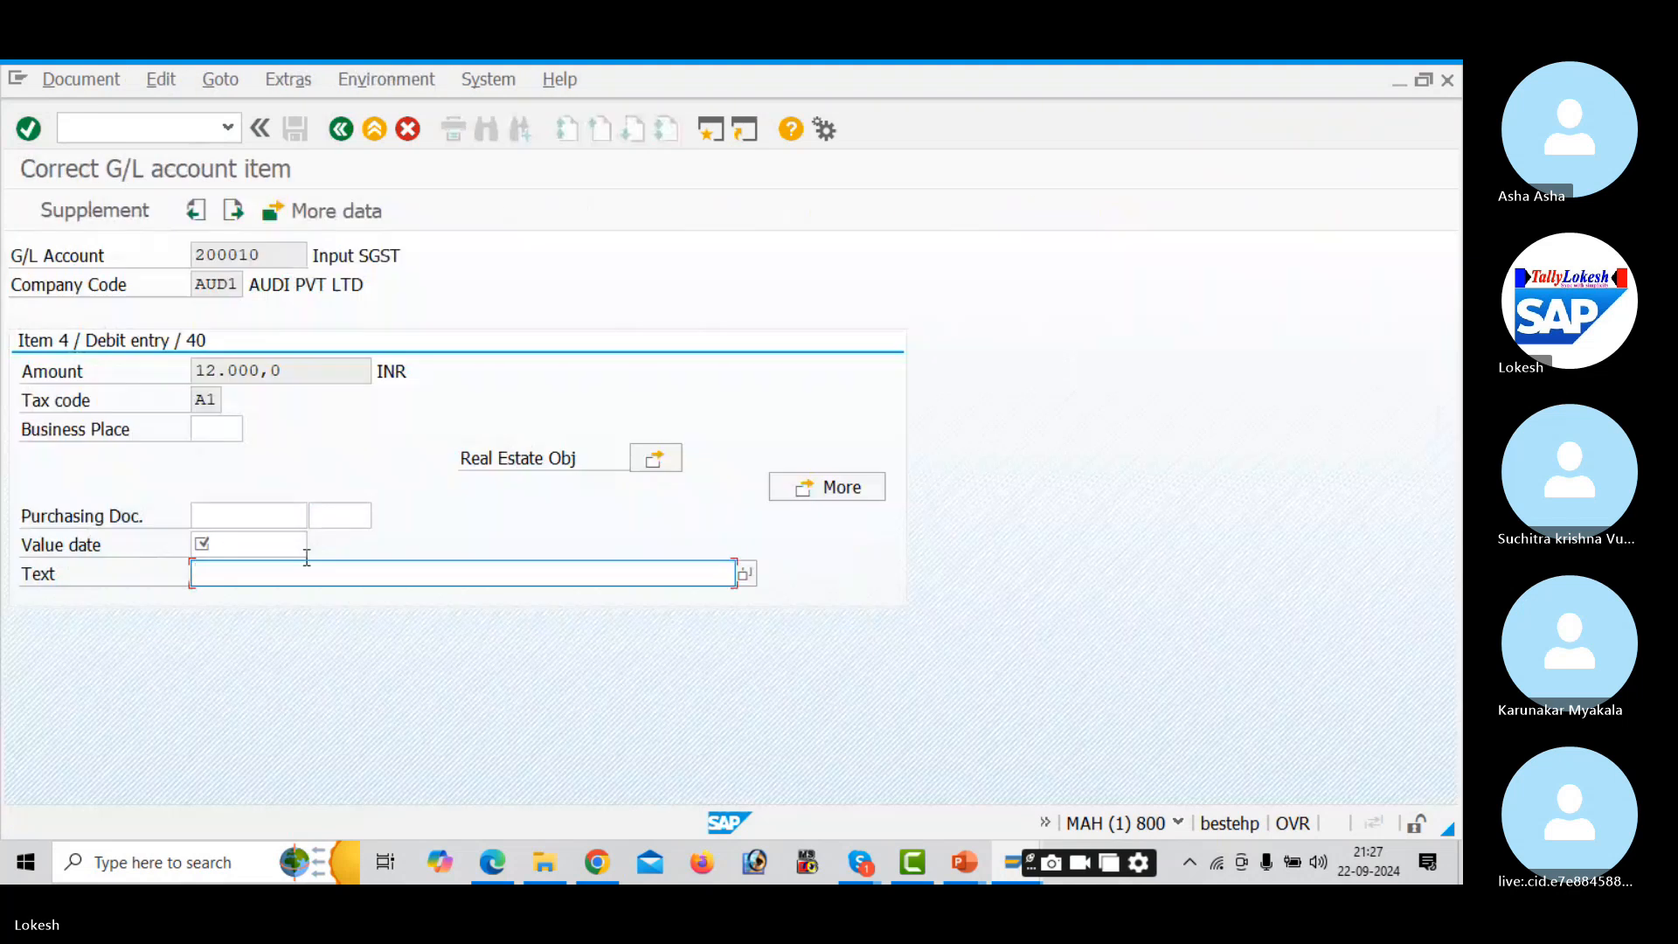
click(261, 545)
key(Down)
key(Down)
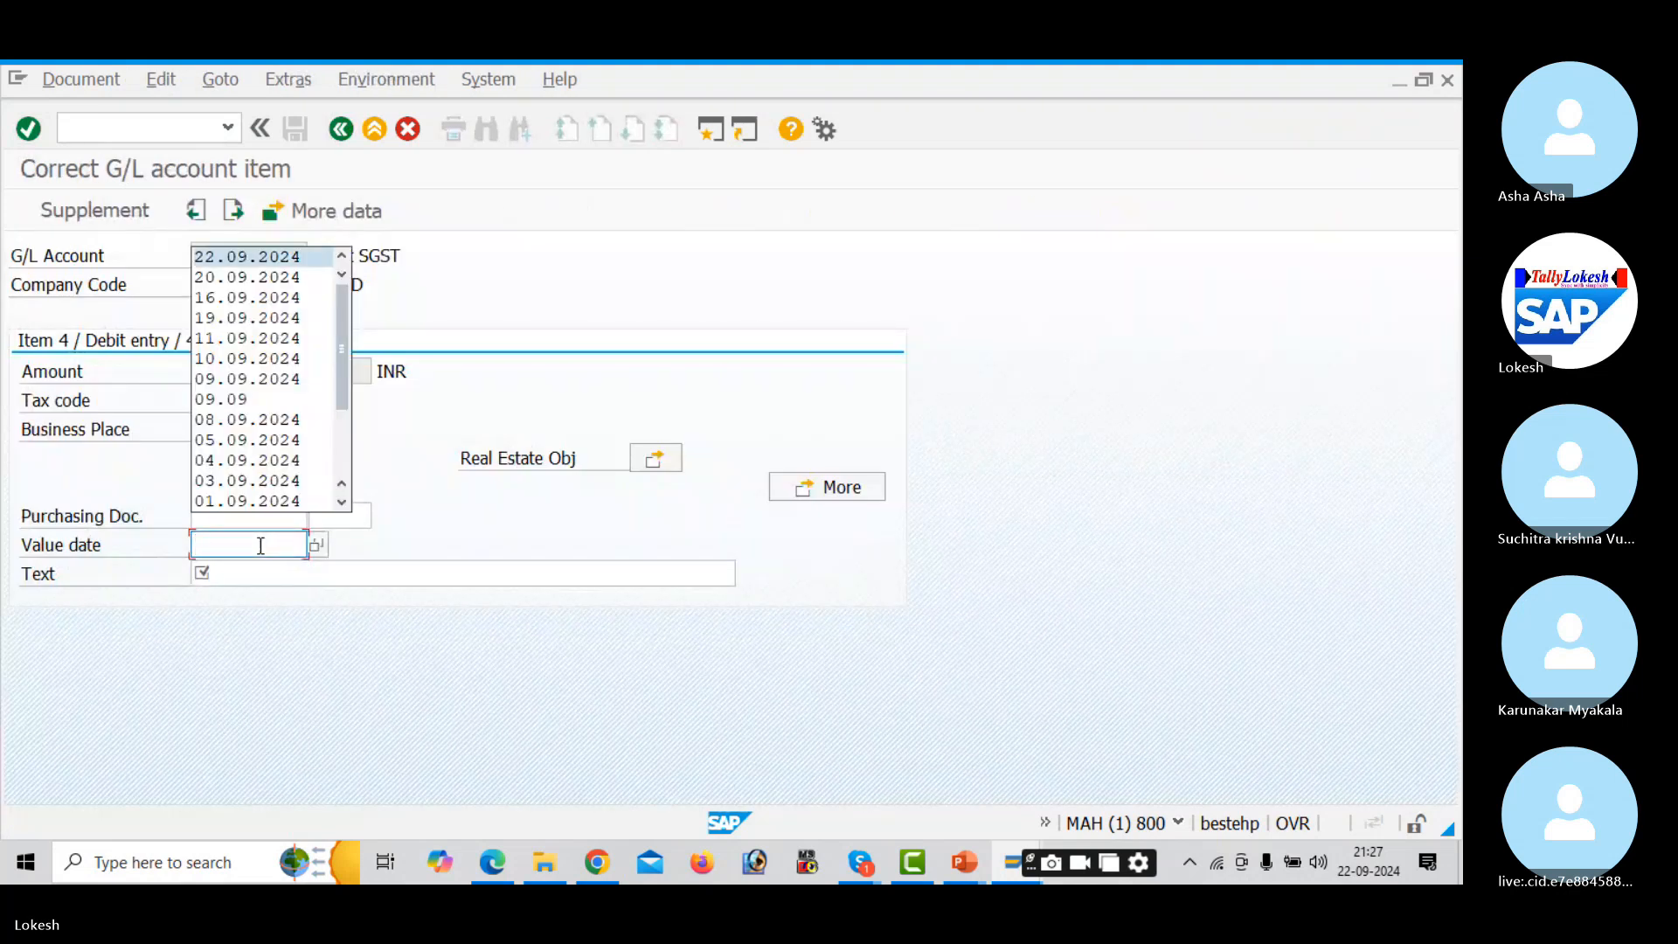
key(Return)
key(Down)
key(Down)
key(Return)
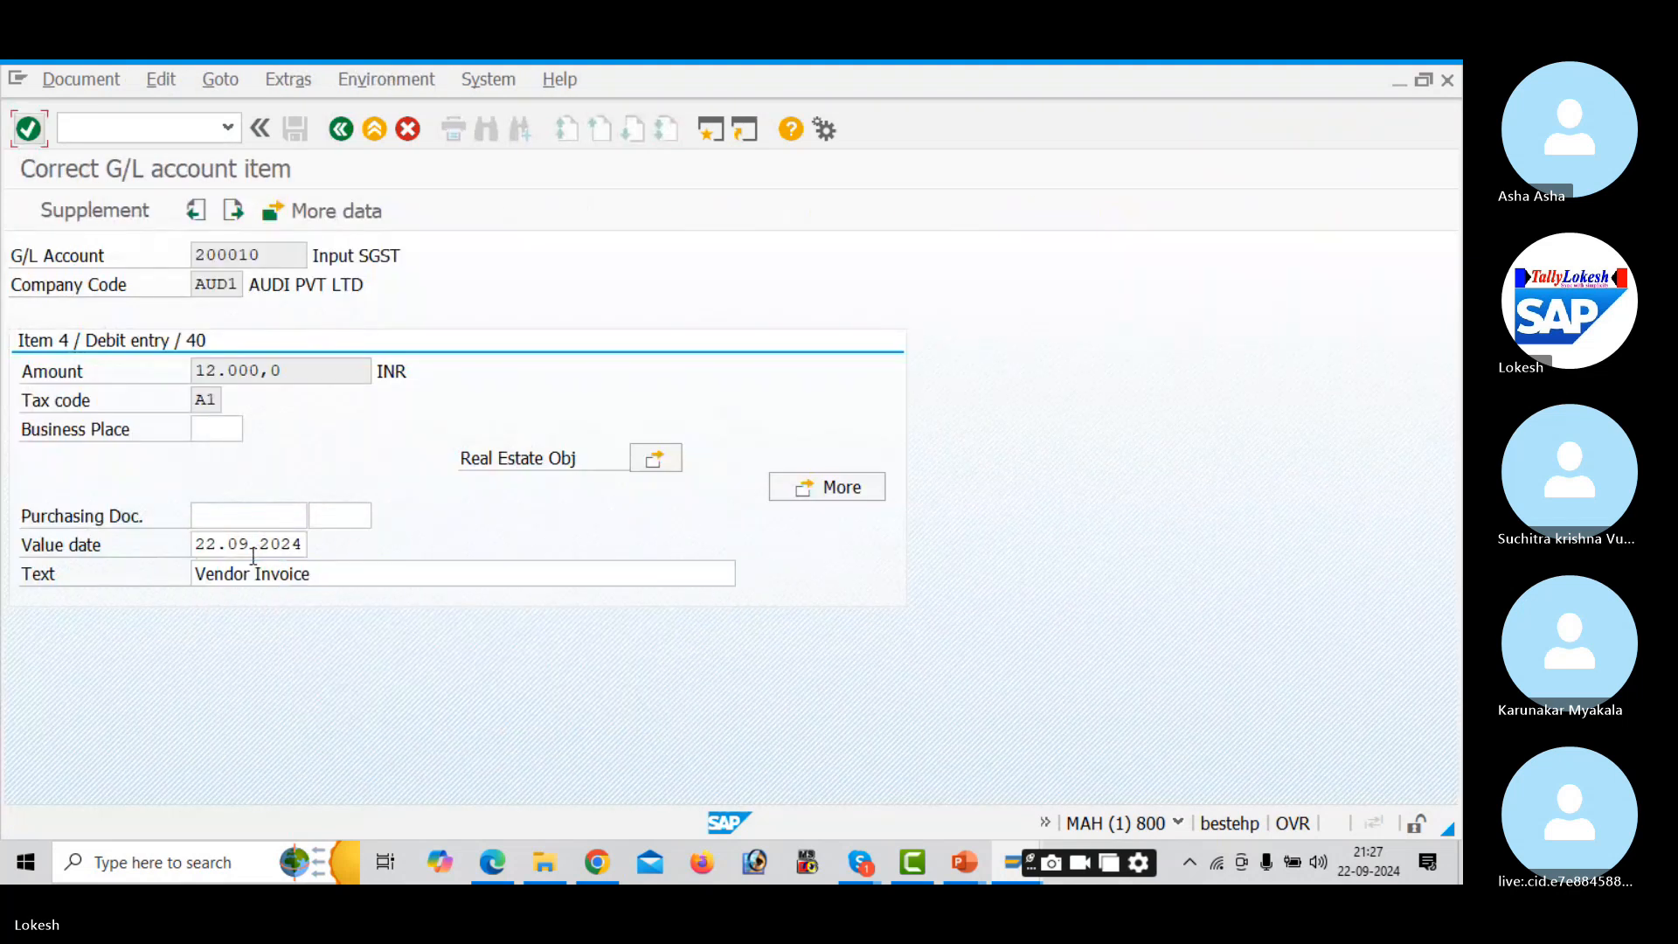
click(343, 129)
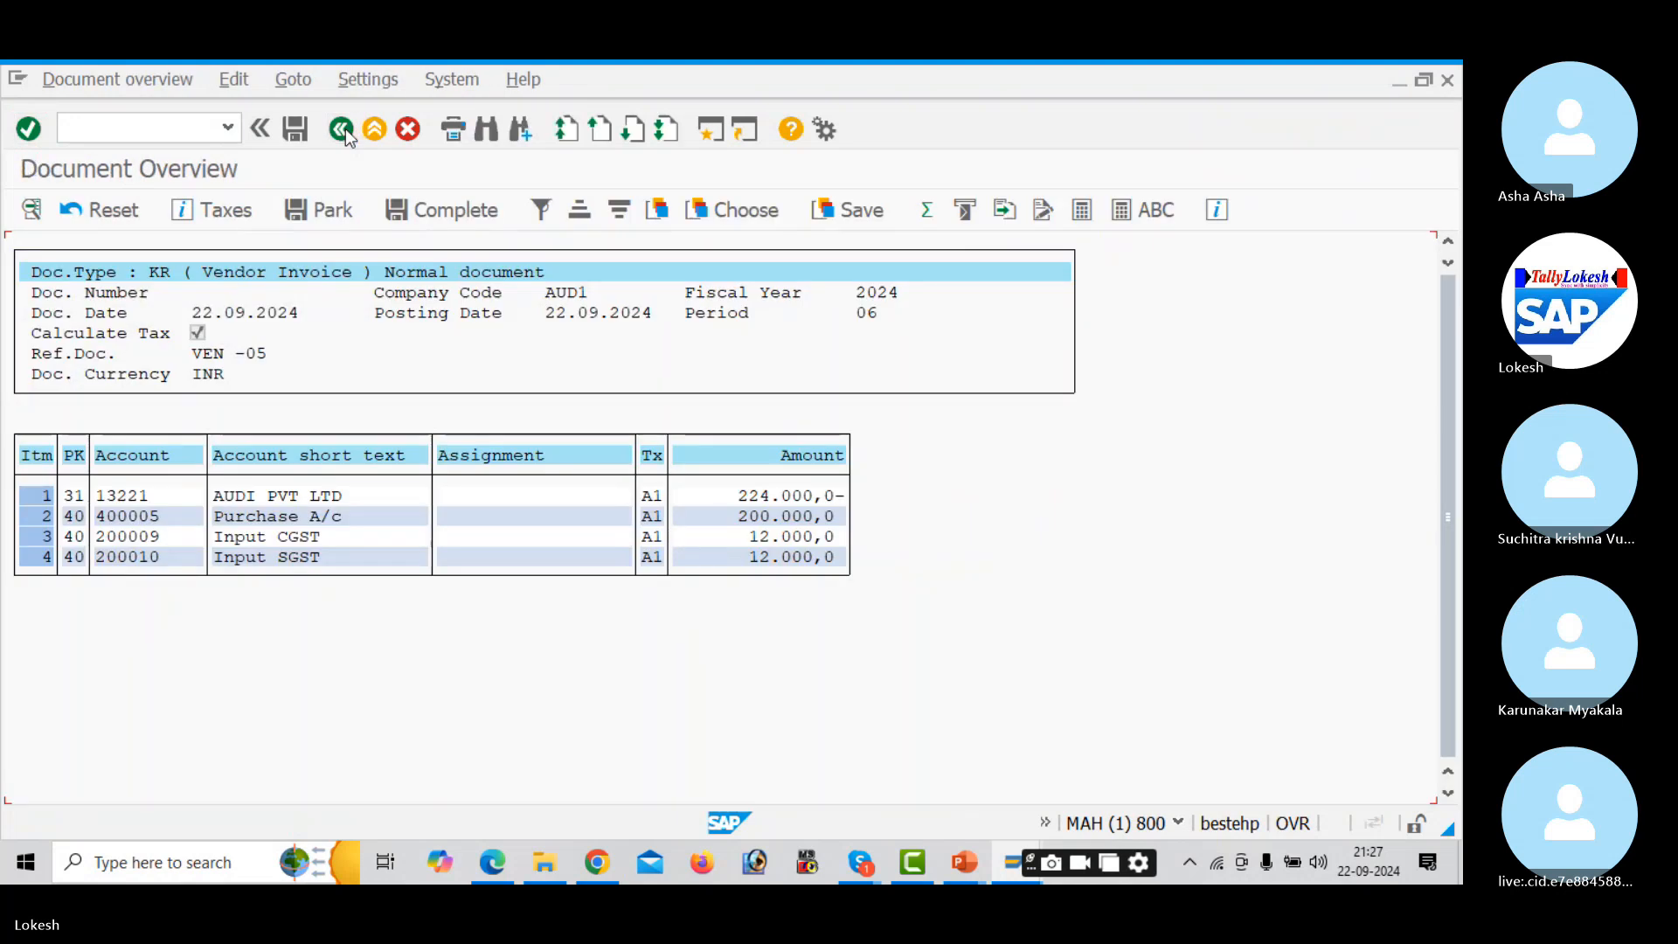
click(301, 129)
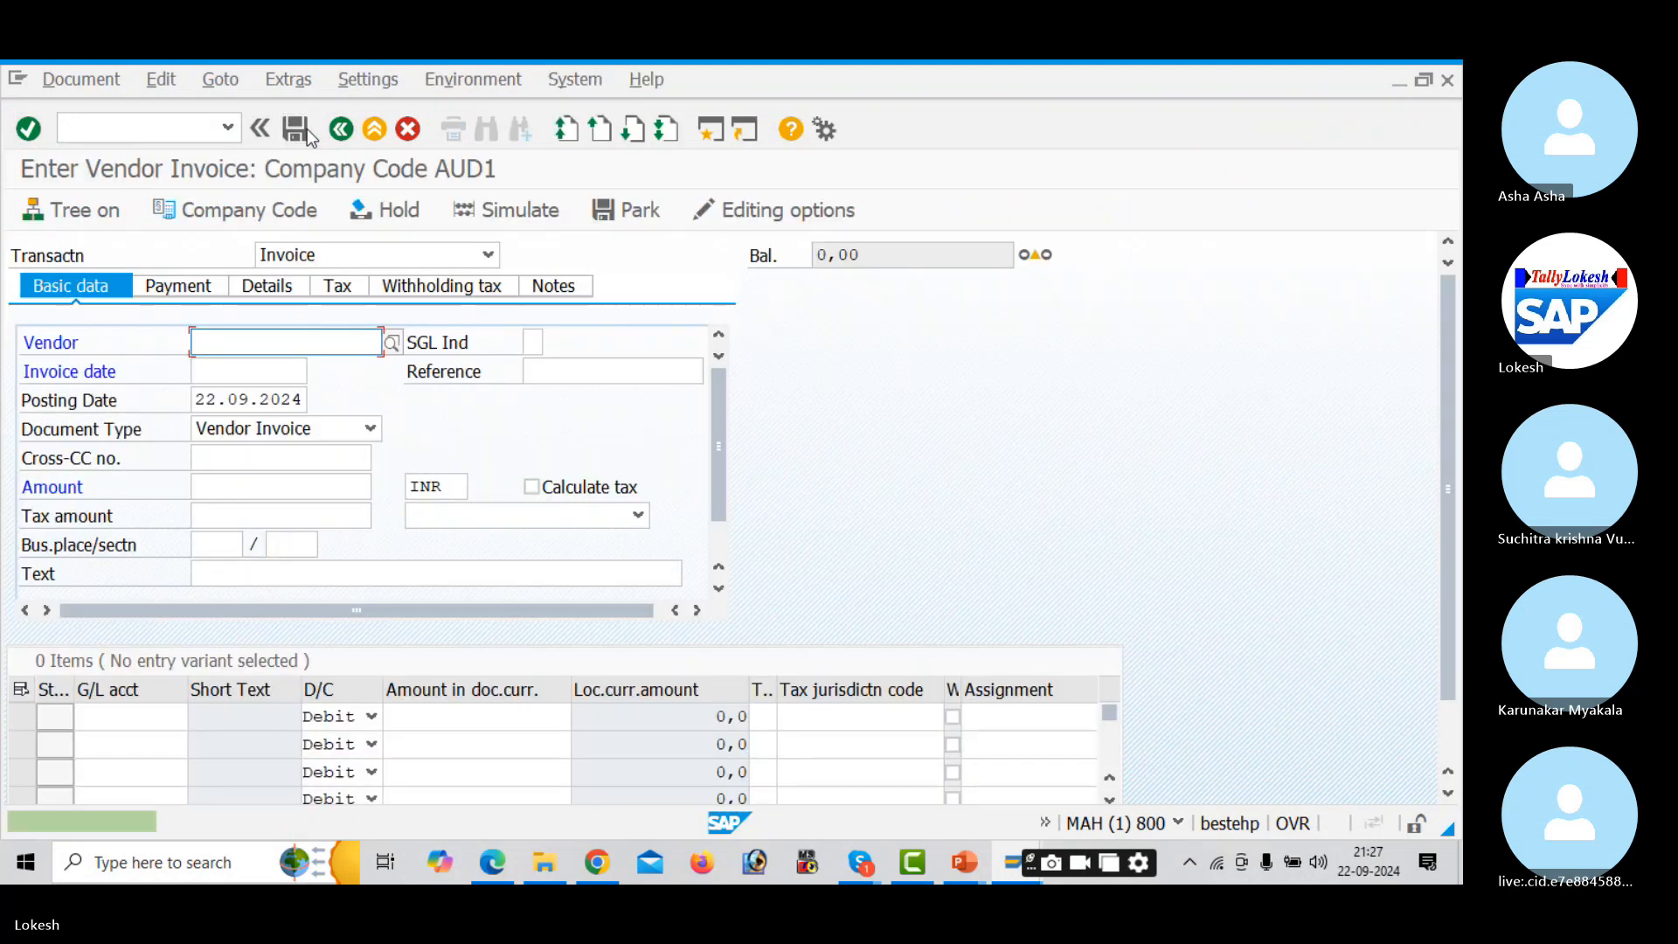
- Enter vendor 13221 and invoice date 22.09.2024 in the new invoice header
key(Down)
key(Return)
key(Tab)
key(Tab)
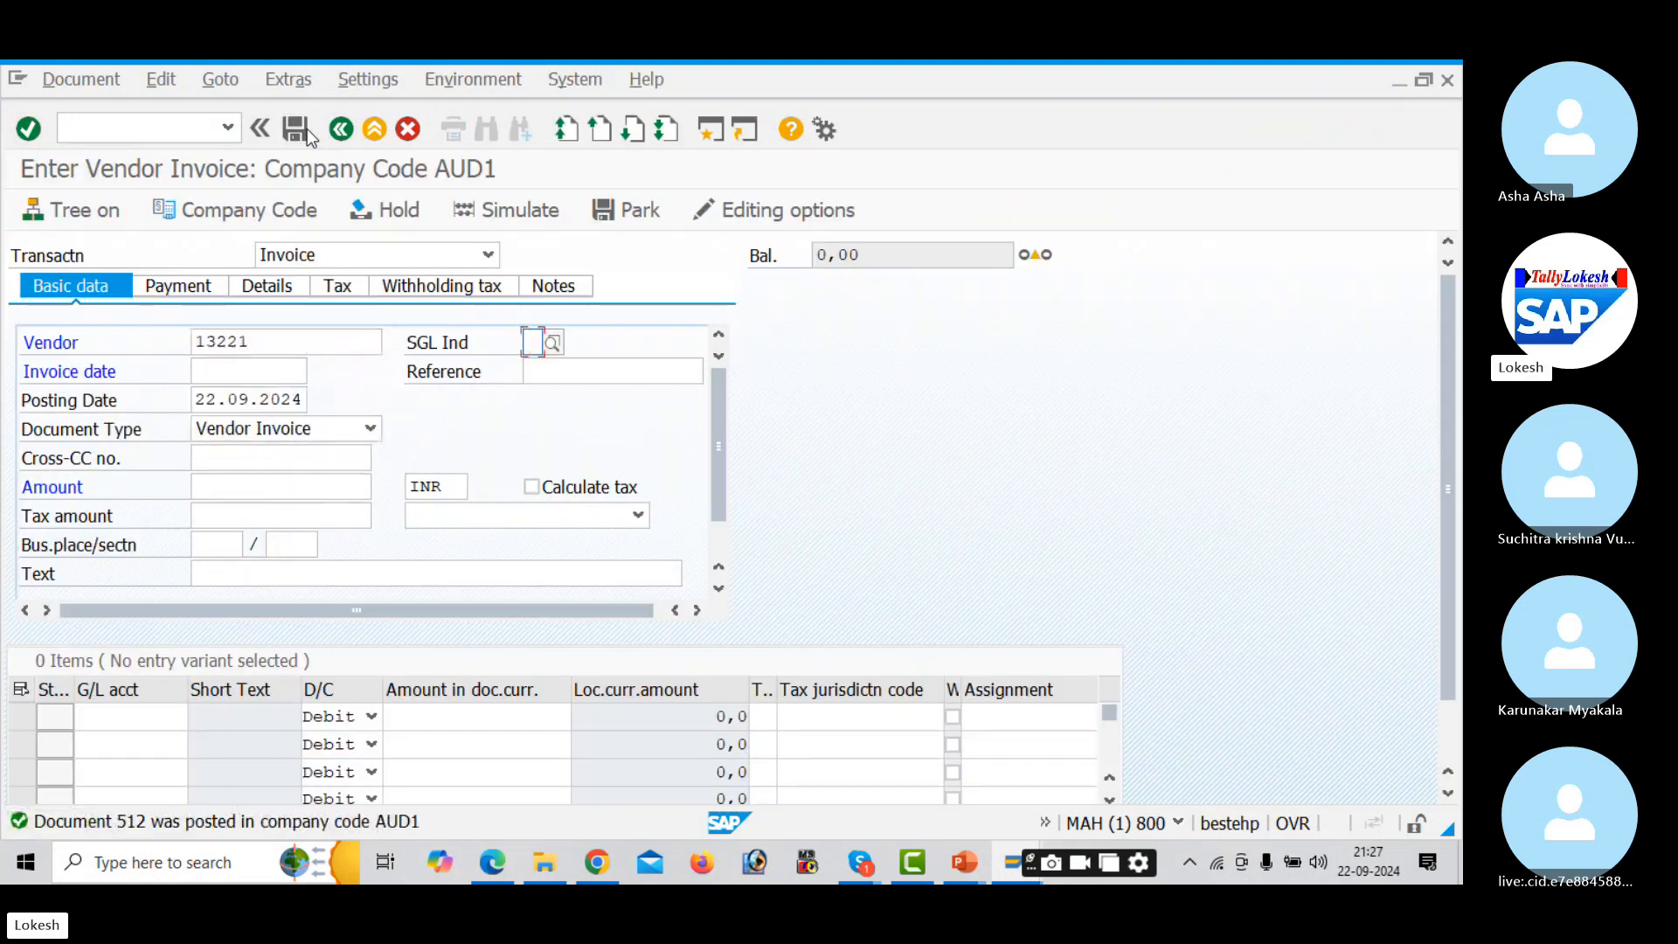
key(Down)
key(Down)
key(Return)
key(Tab)
key(space)
key(Down)
key(Return)
key(Tab)
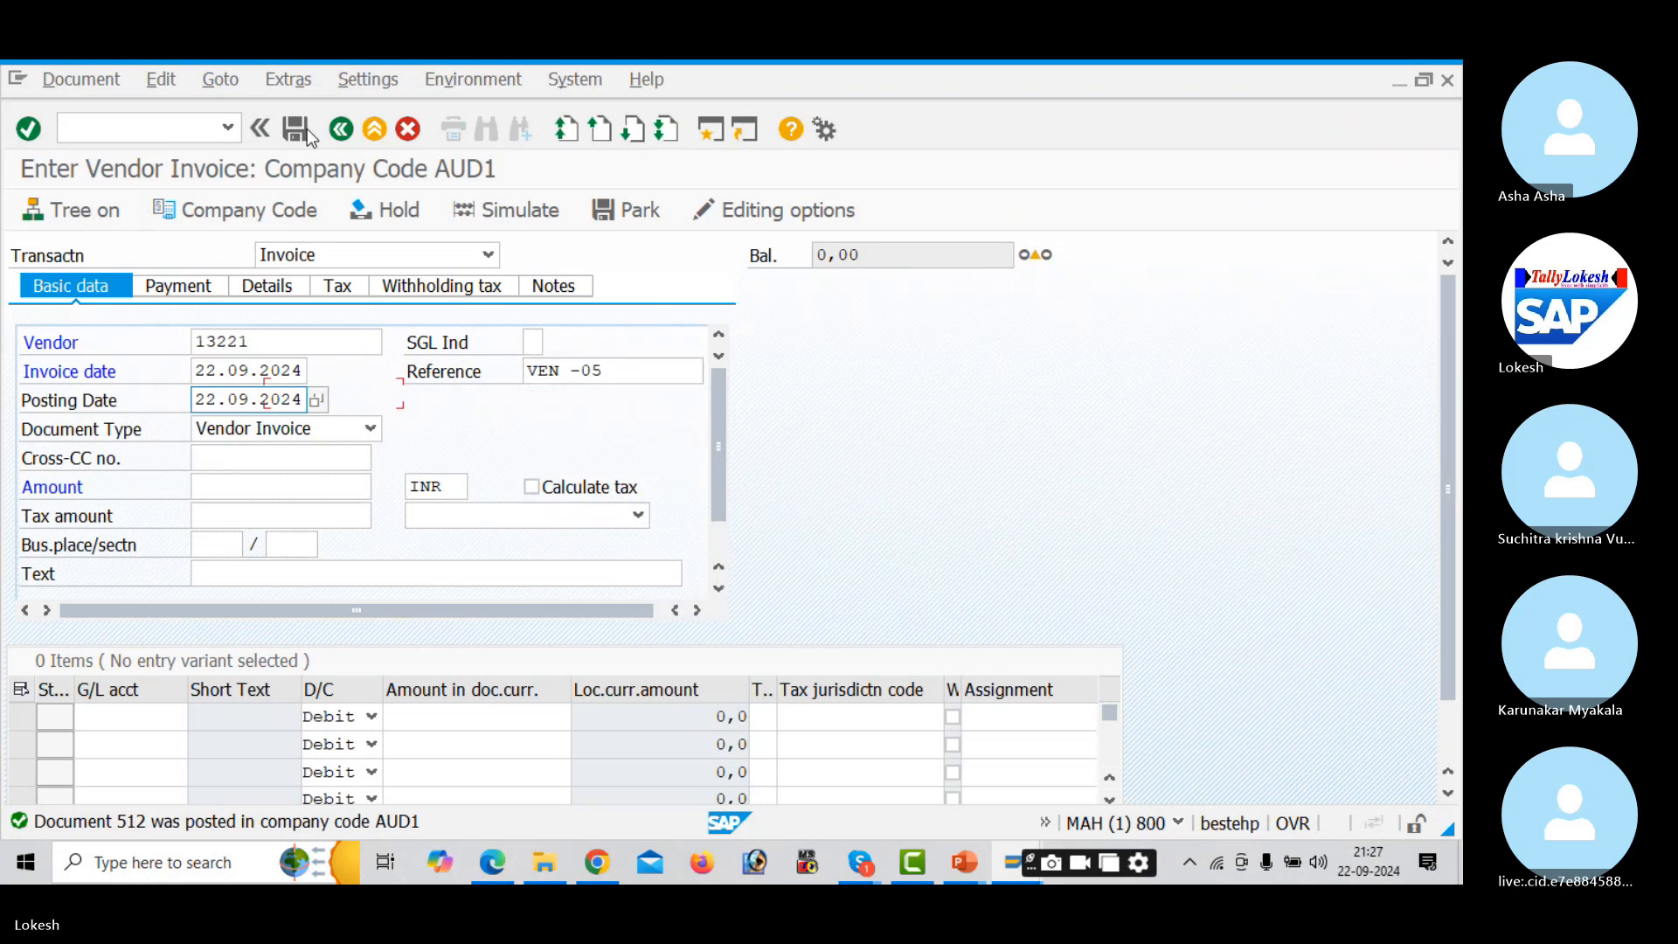
- Change the reference to VEN -06 and set the header text to Vendor Invoice
click(630, 366)
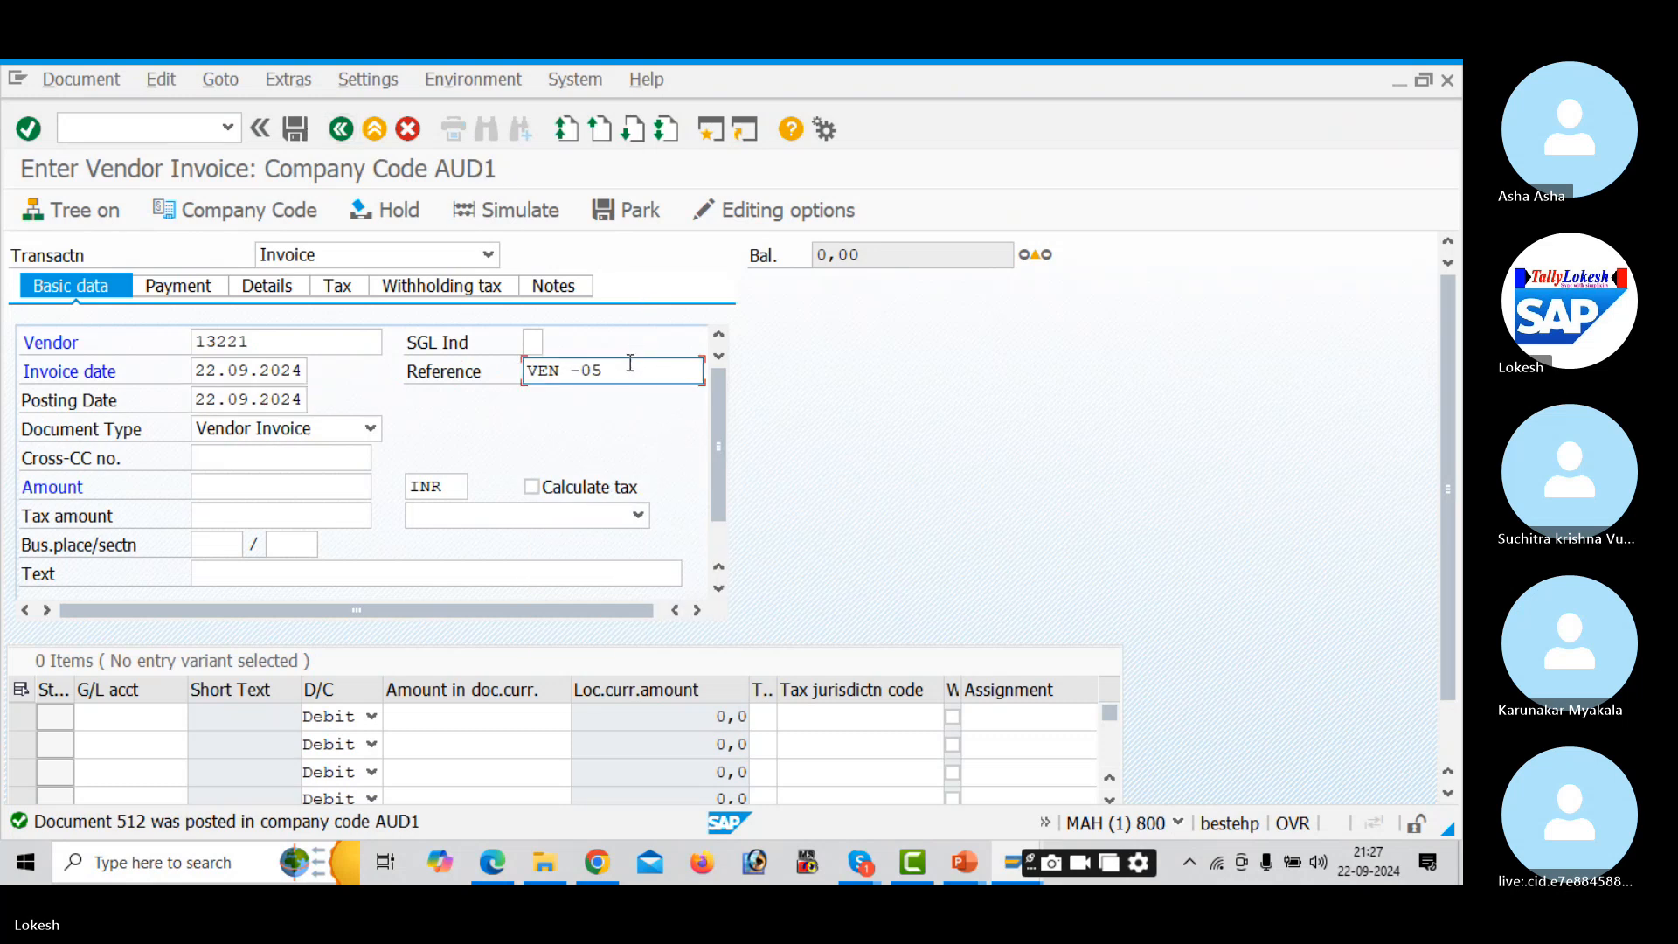
key(BackSpace)
text(6)
key(Tab)
key(Tab)
key(Tab)
key(Tab)
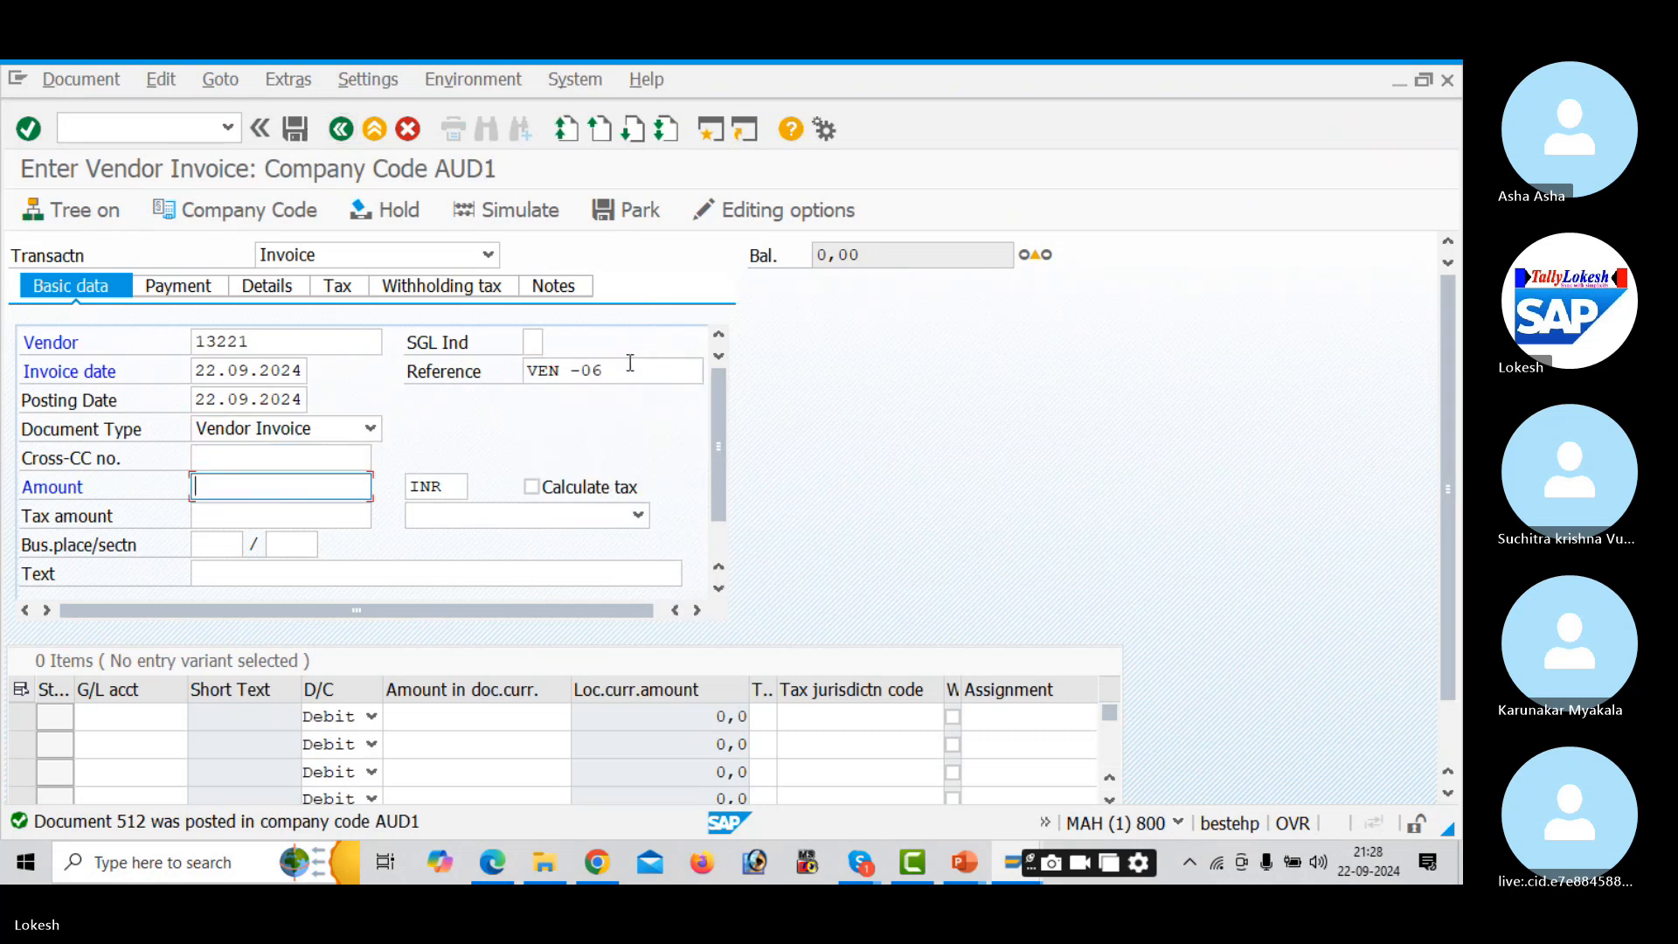
key(Tab)
key(Tab)
key(Tab)
key(Tab)
key(Tab)
key(BackSpace)
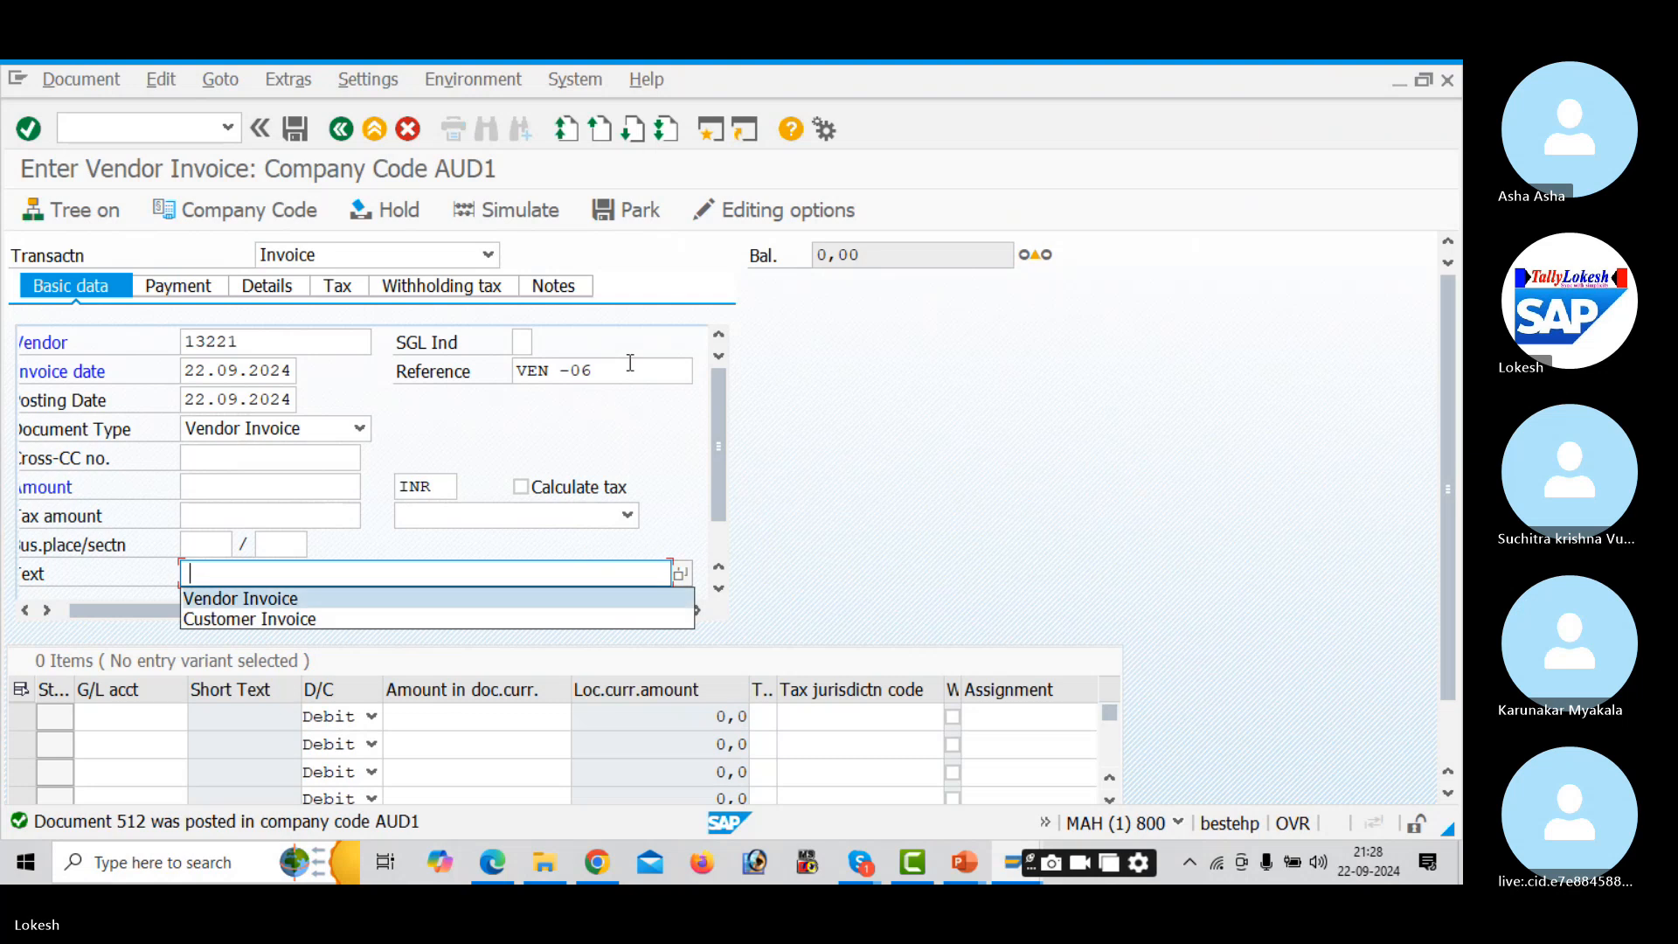
key(Tab)
- Add a G/L 400005 line for 100000 with tax code A1, value date 22.09.2024, text Purchase A/c
key(space)
key(Tab)
key(Tab)
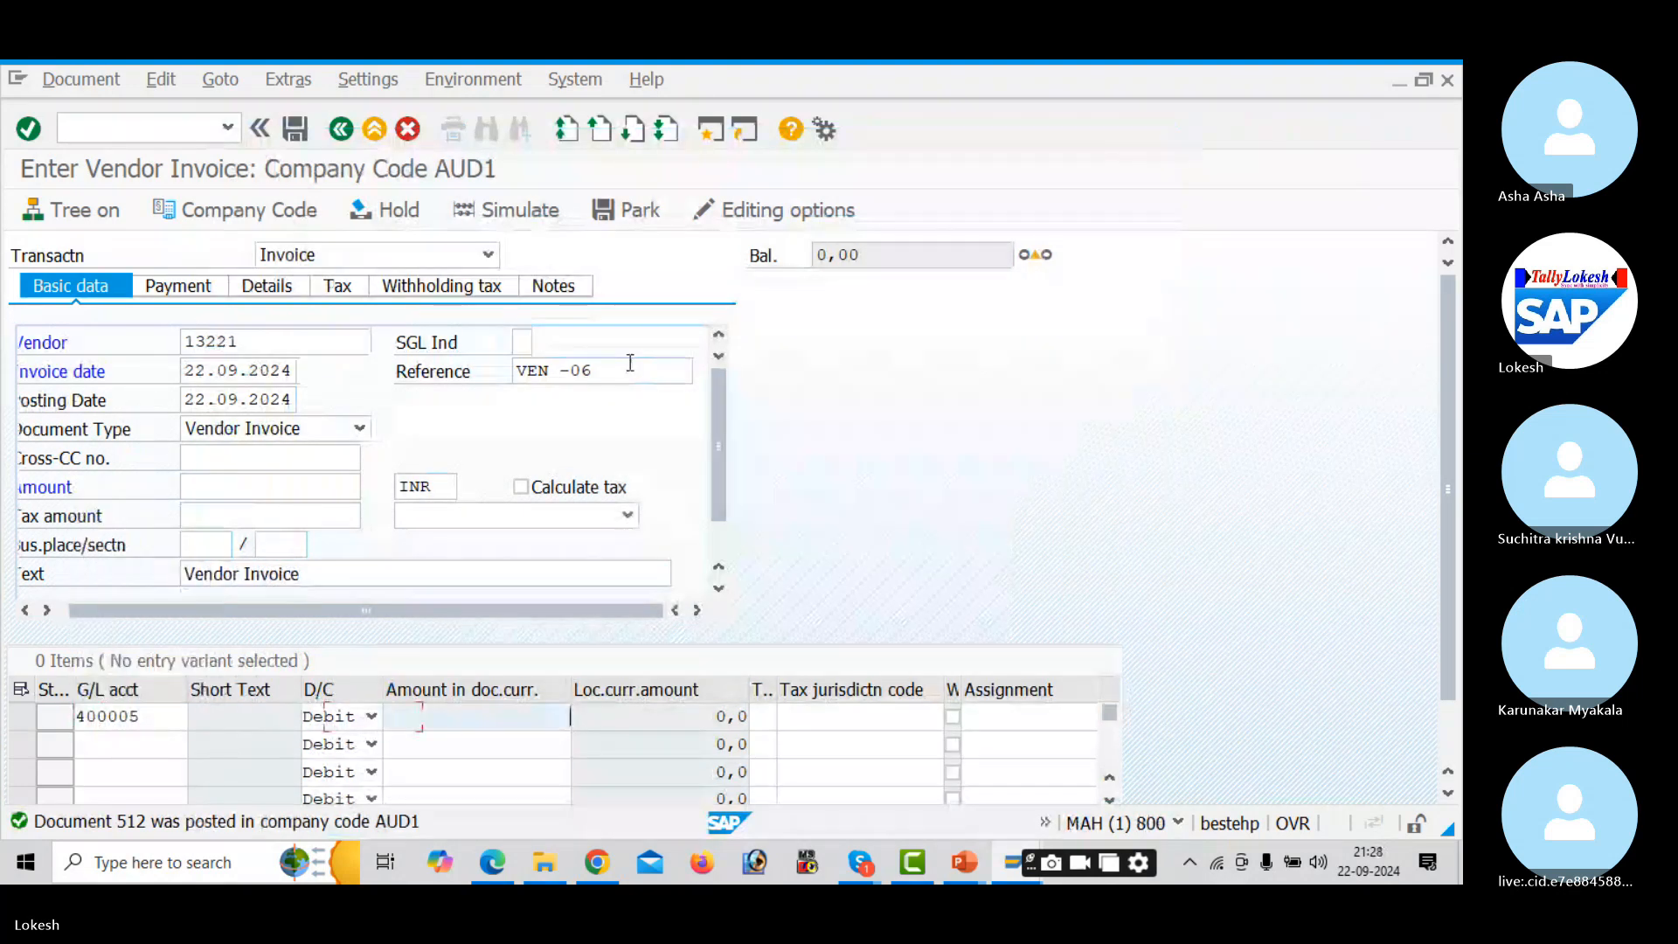
key(BackSpace)
key(Down)
key(Down)
key(Down)
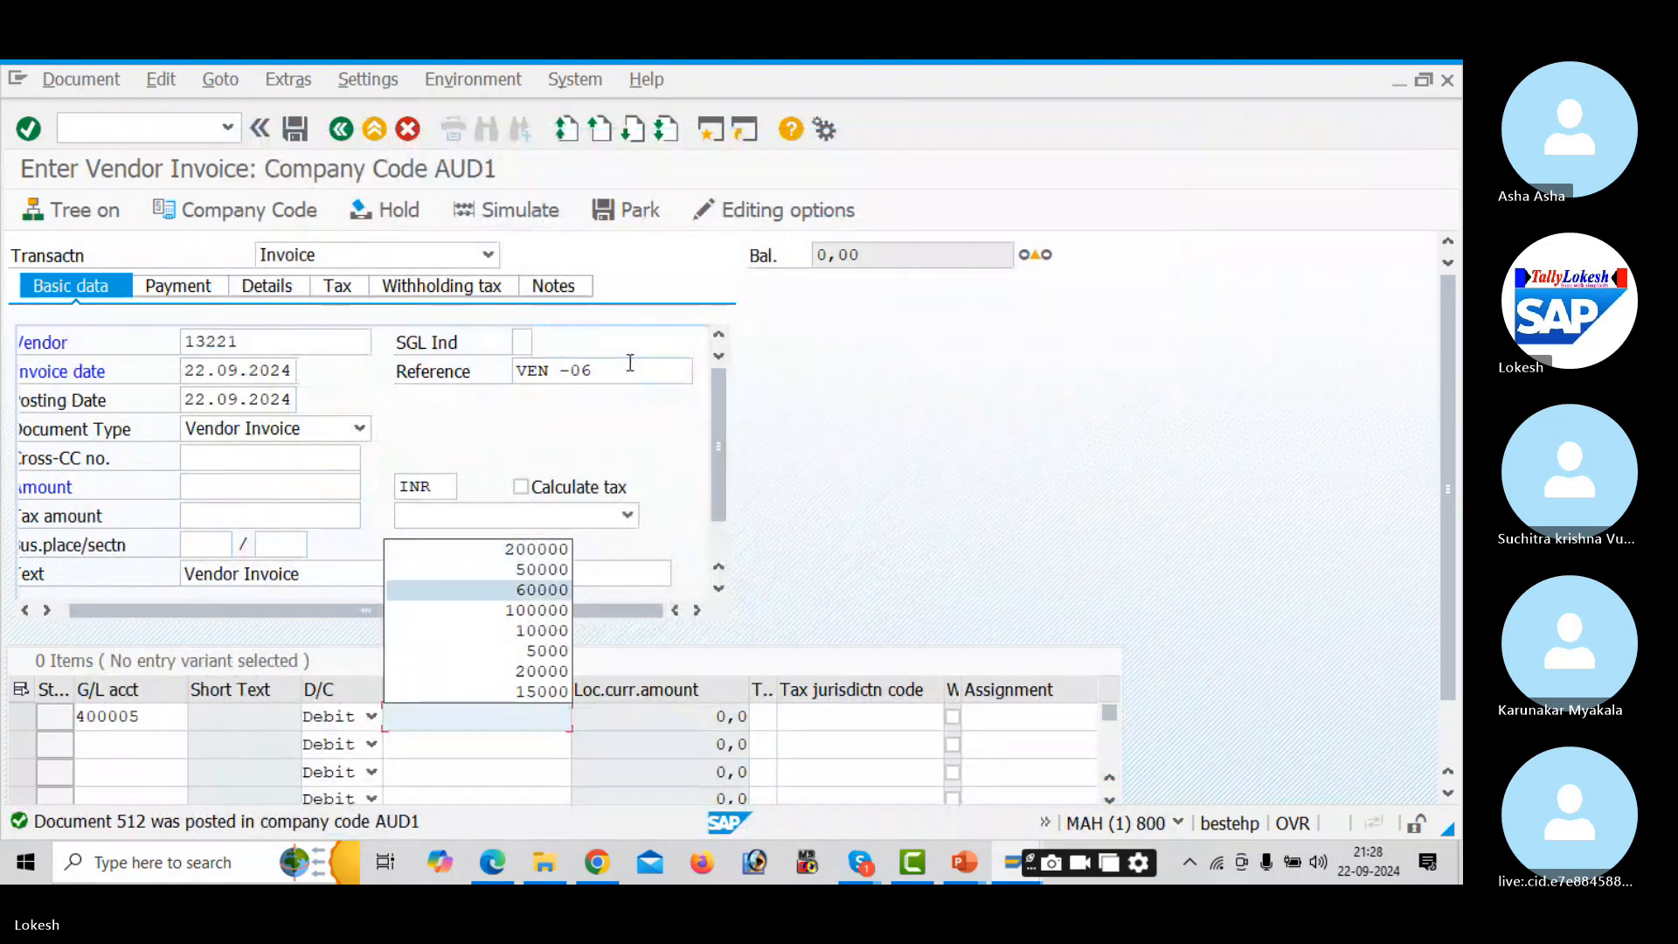
key(Tab)
key(BackSpace)
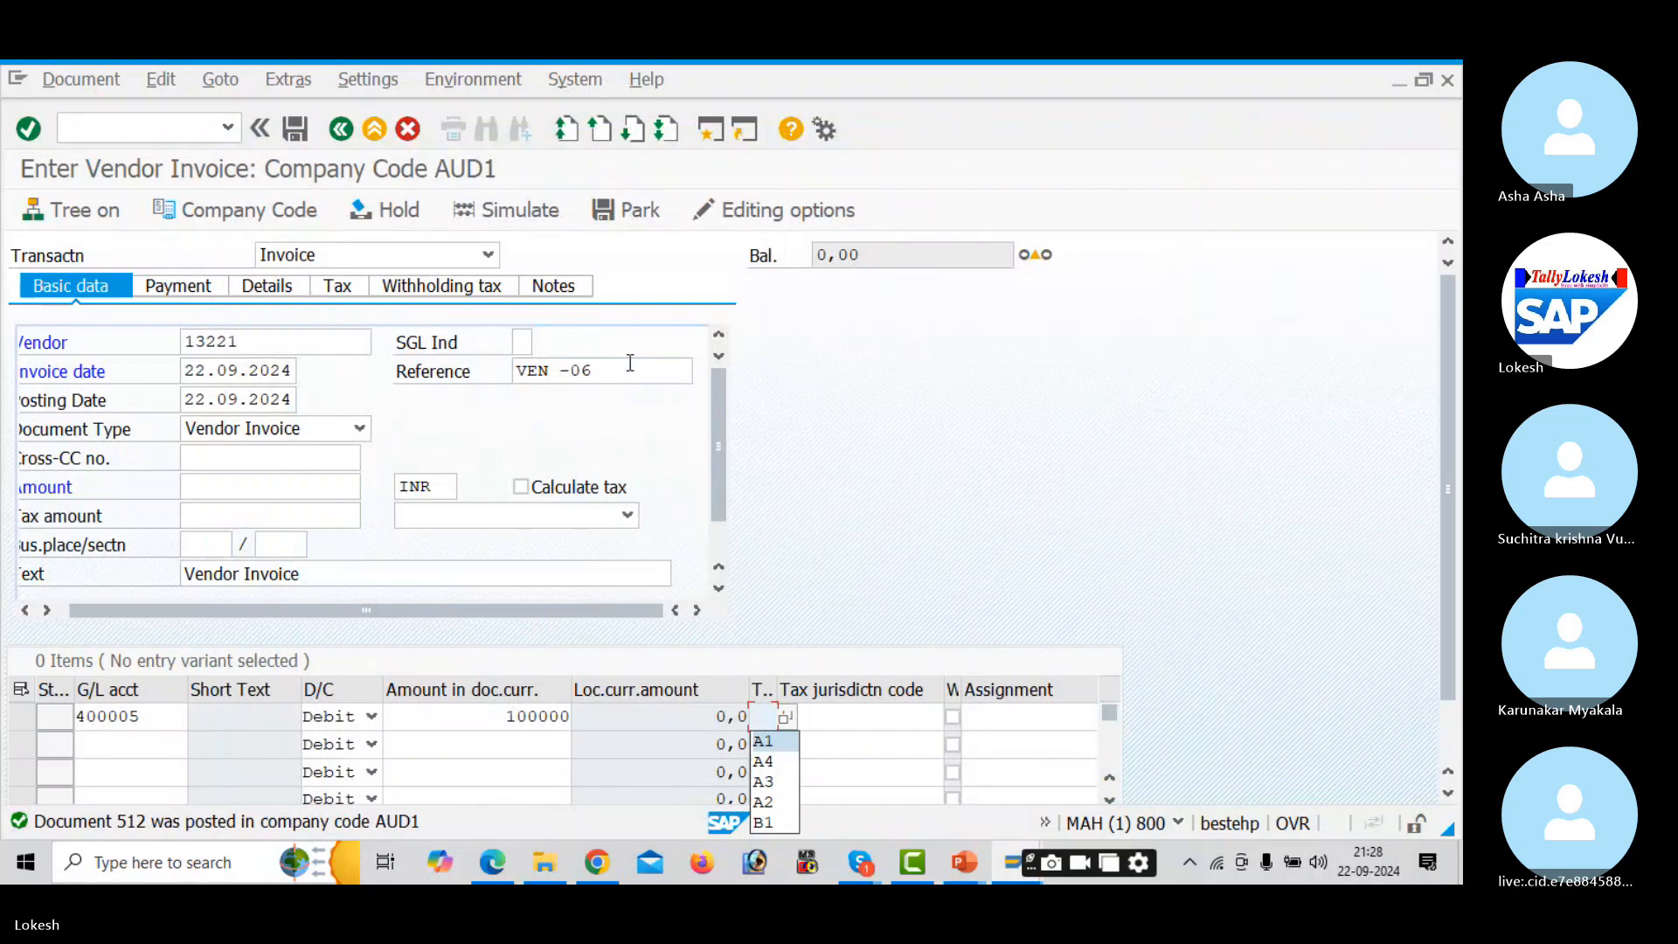
key(Tab)
key(Tab)
key(Tab)
key(Tab)
key(BackSpace)
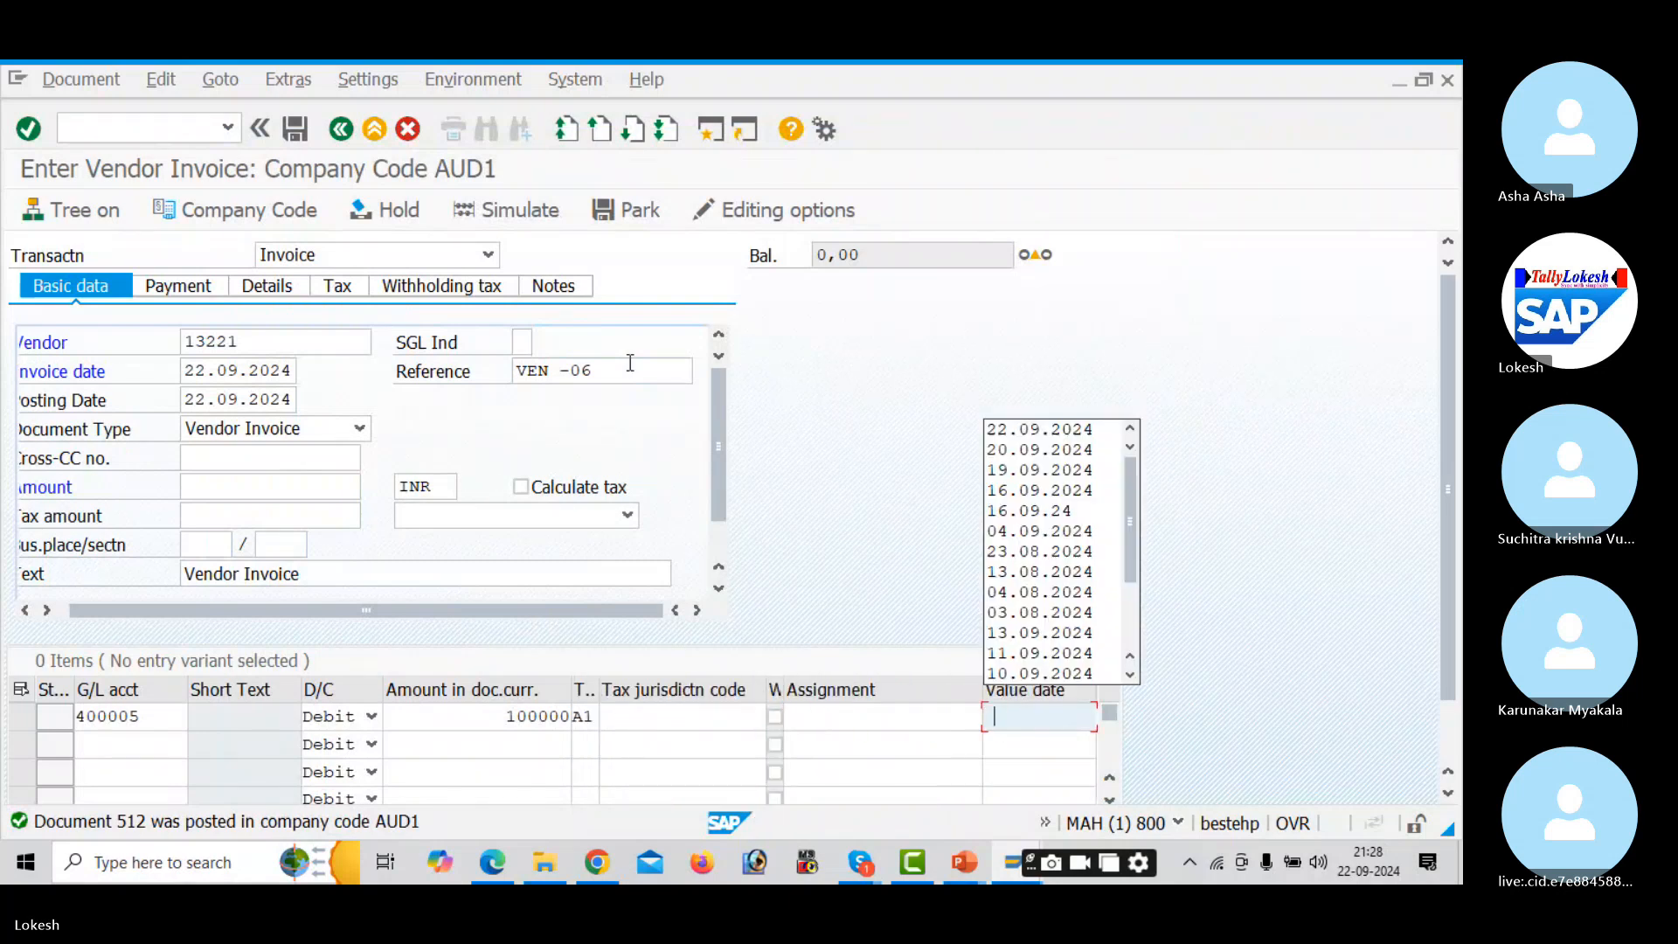
key(Tab)
key(BackSpace)
key(Tab)
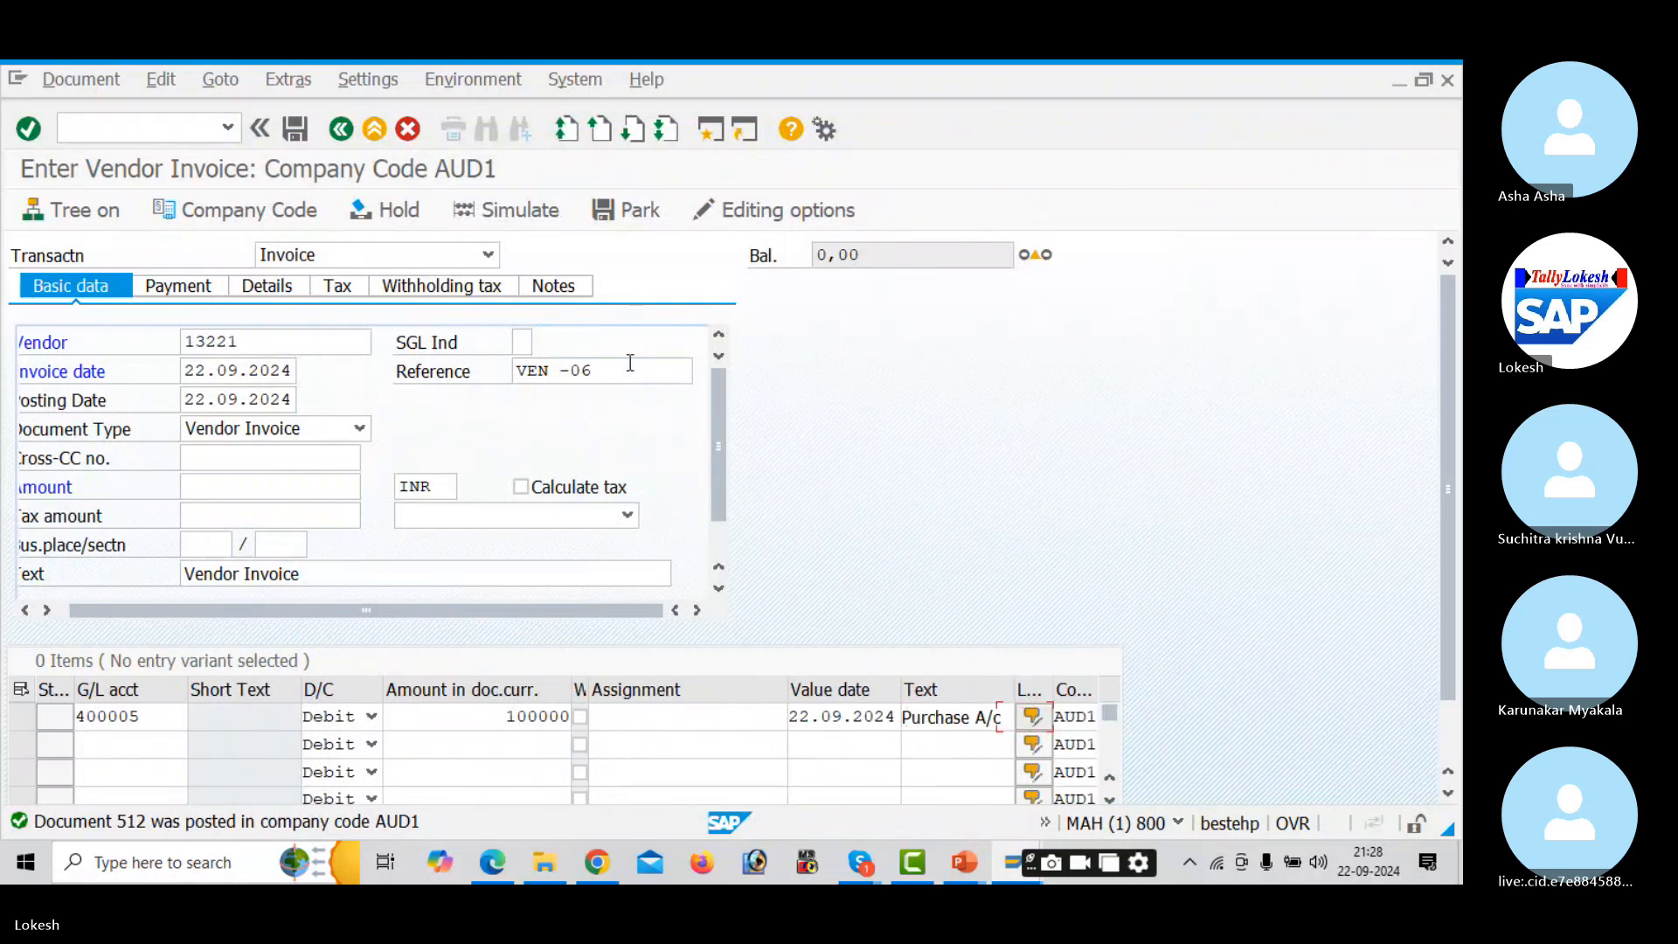
- Turn on Calculate tax with code A1 and copy the 112.000,0 balance into the amount
click(535, 493)
click(627, 516)
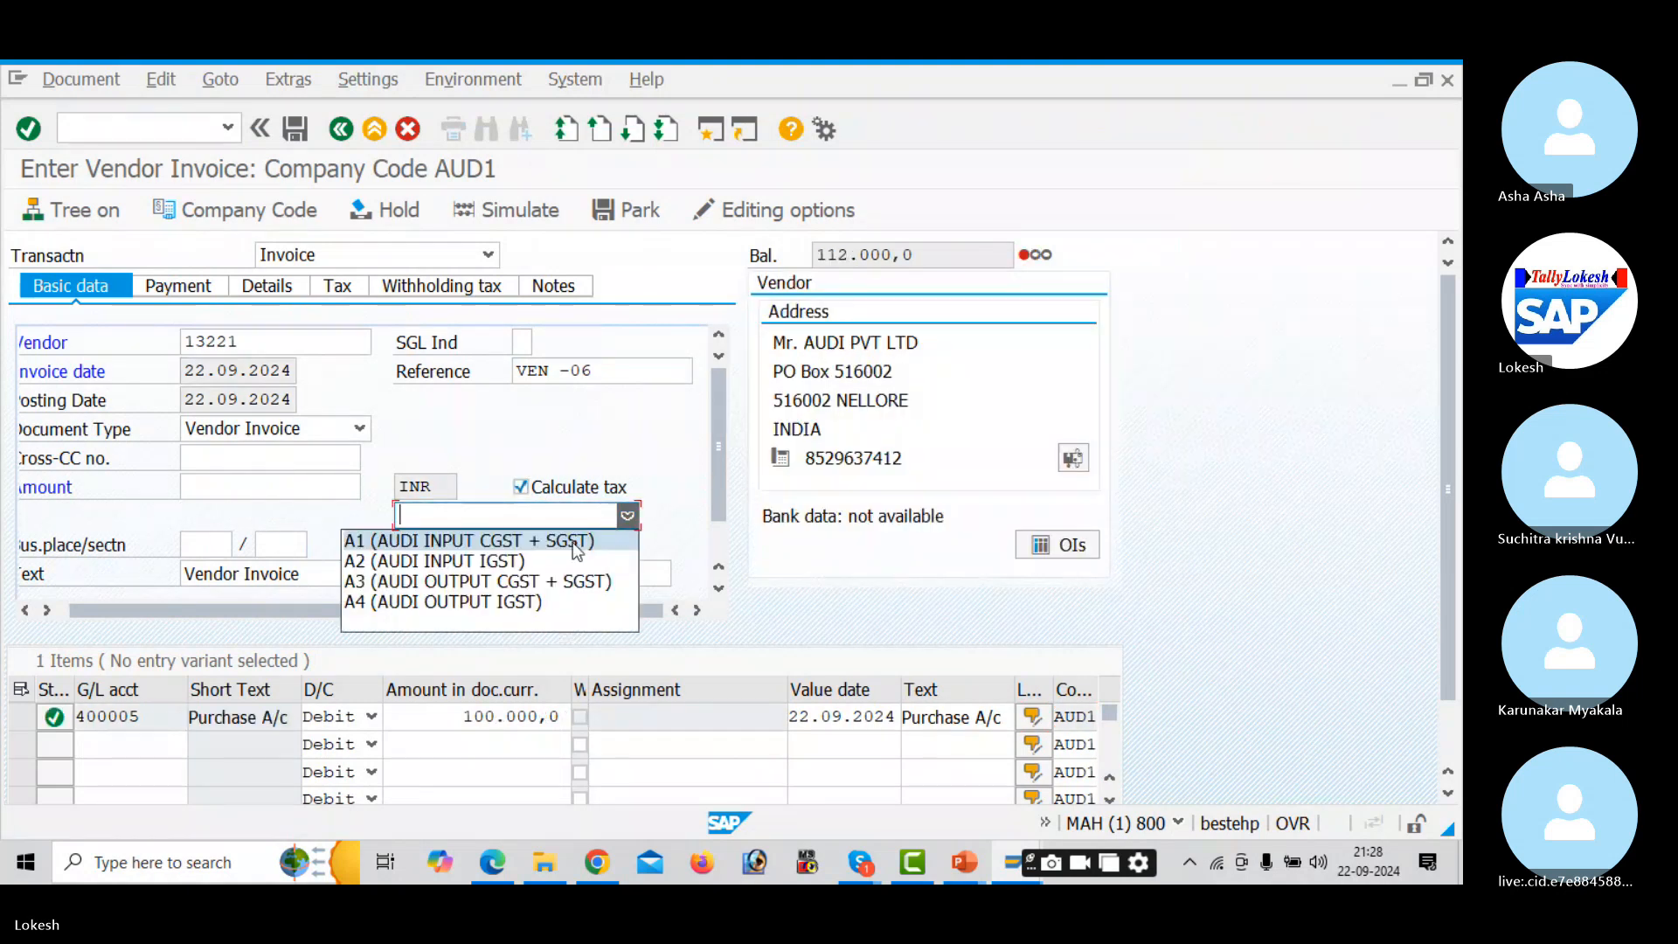
click(563, 547)
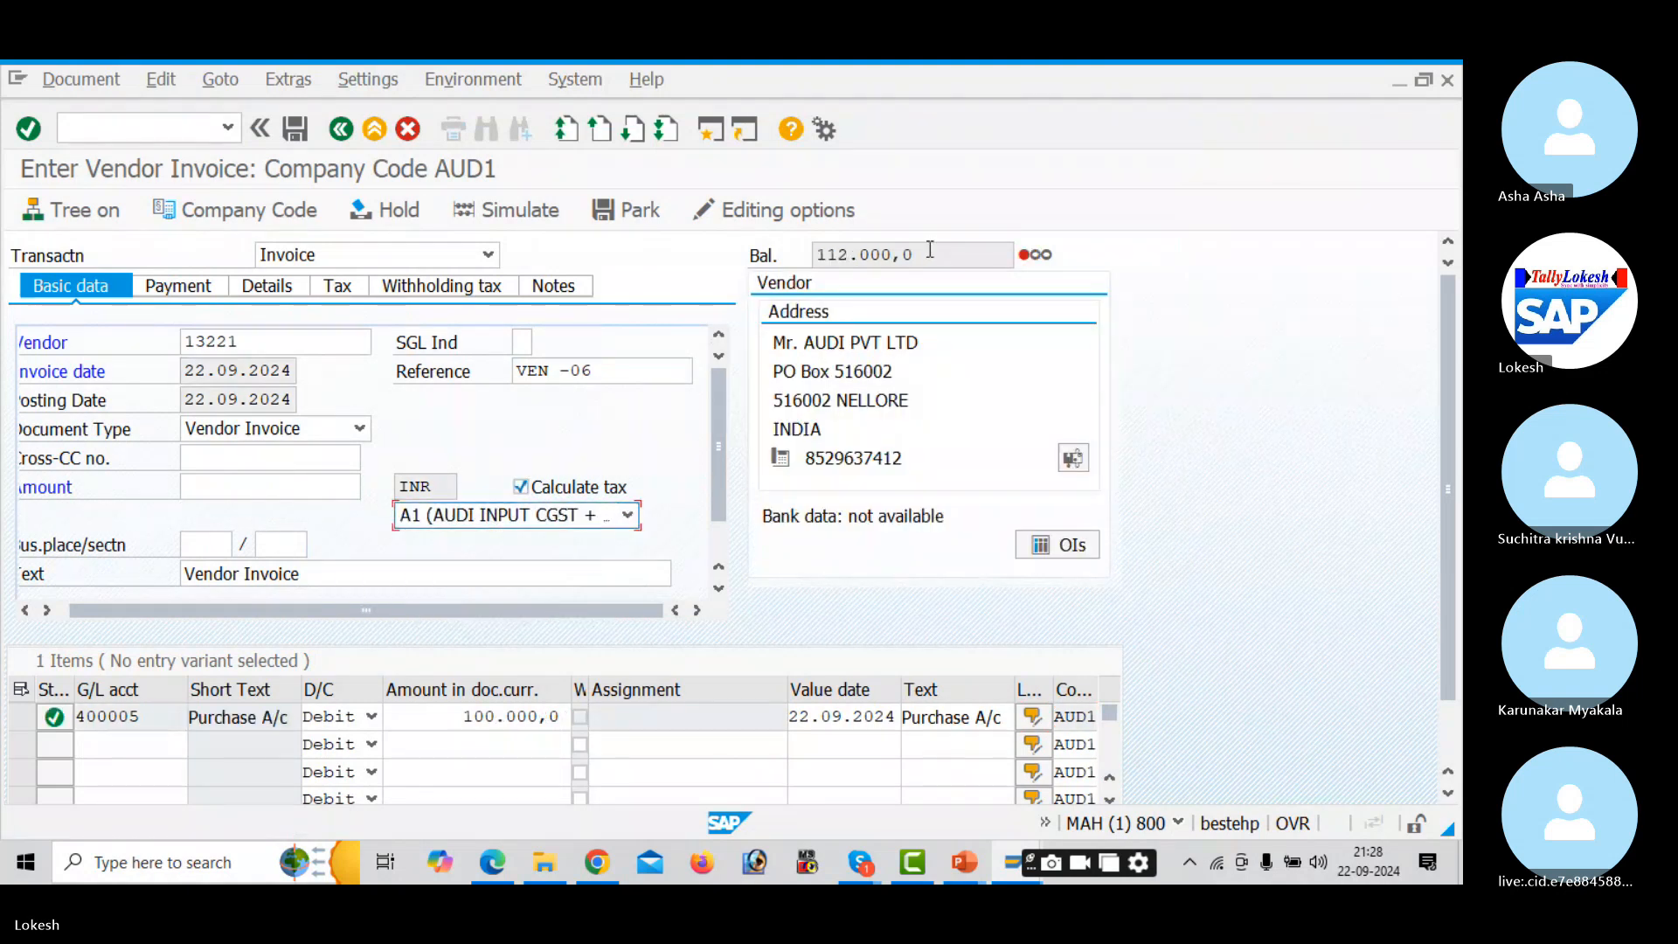
drag(930, 250, 704, 249)
key(ctrl+c)
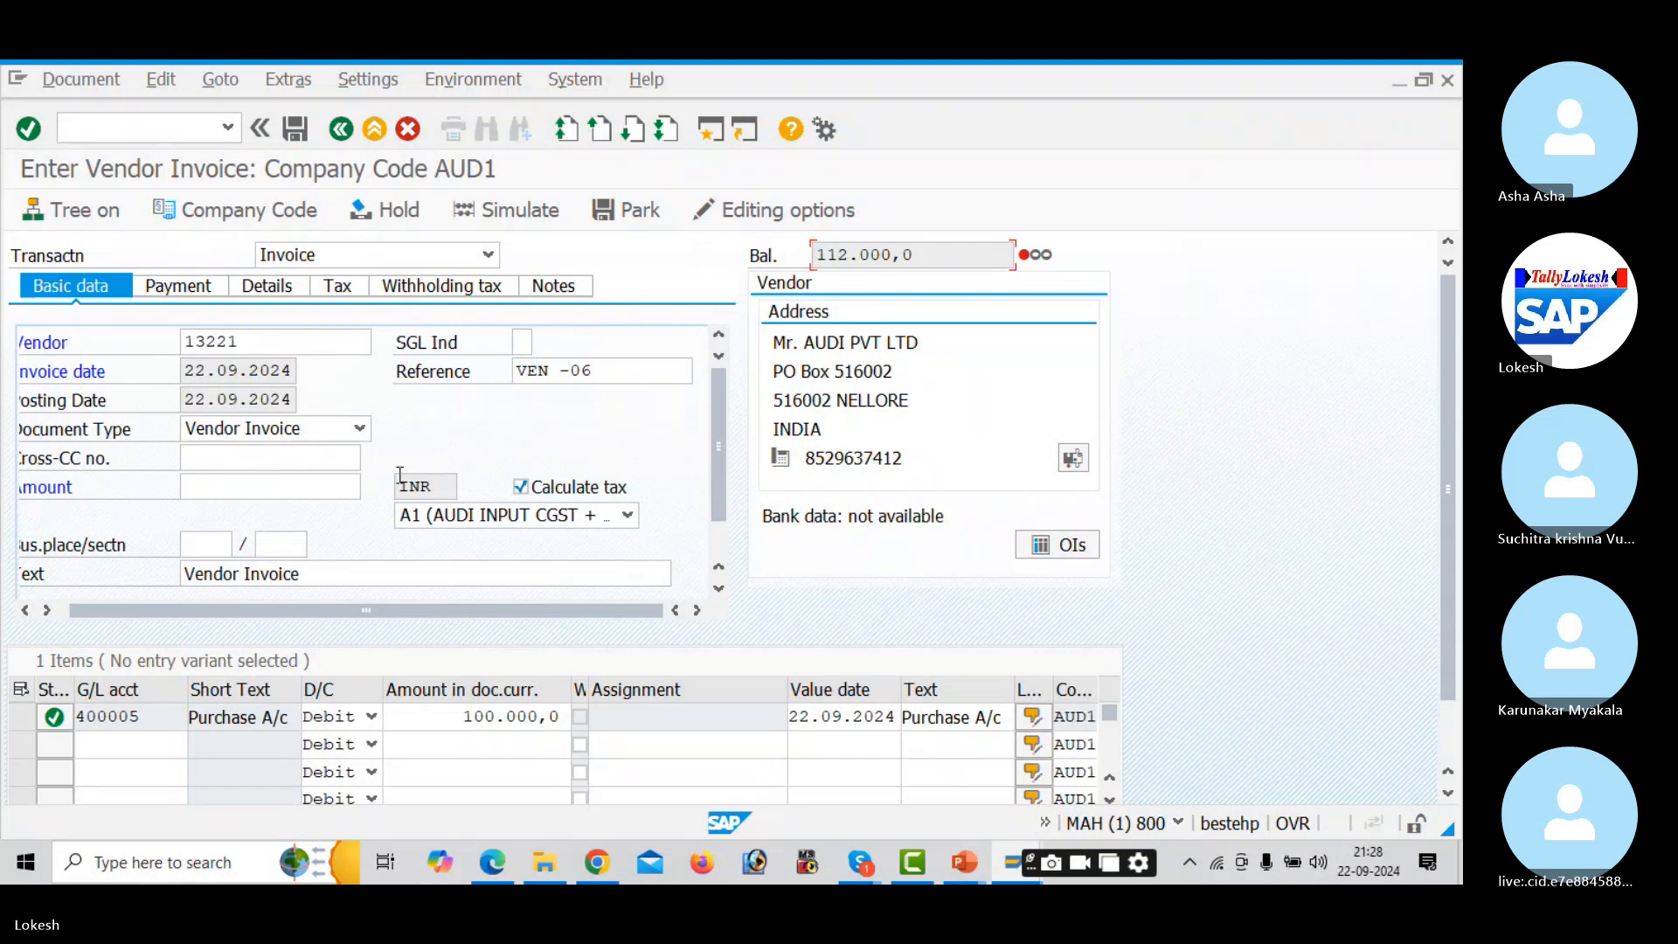
click(331, 490)
key(ctrl+v)
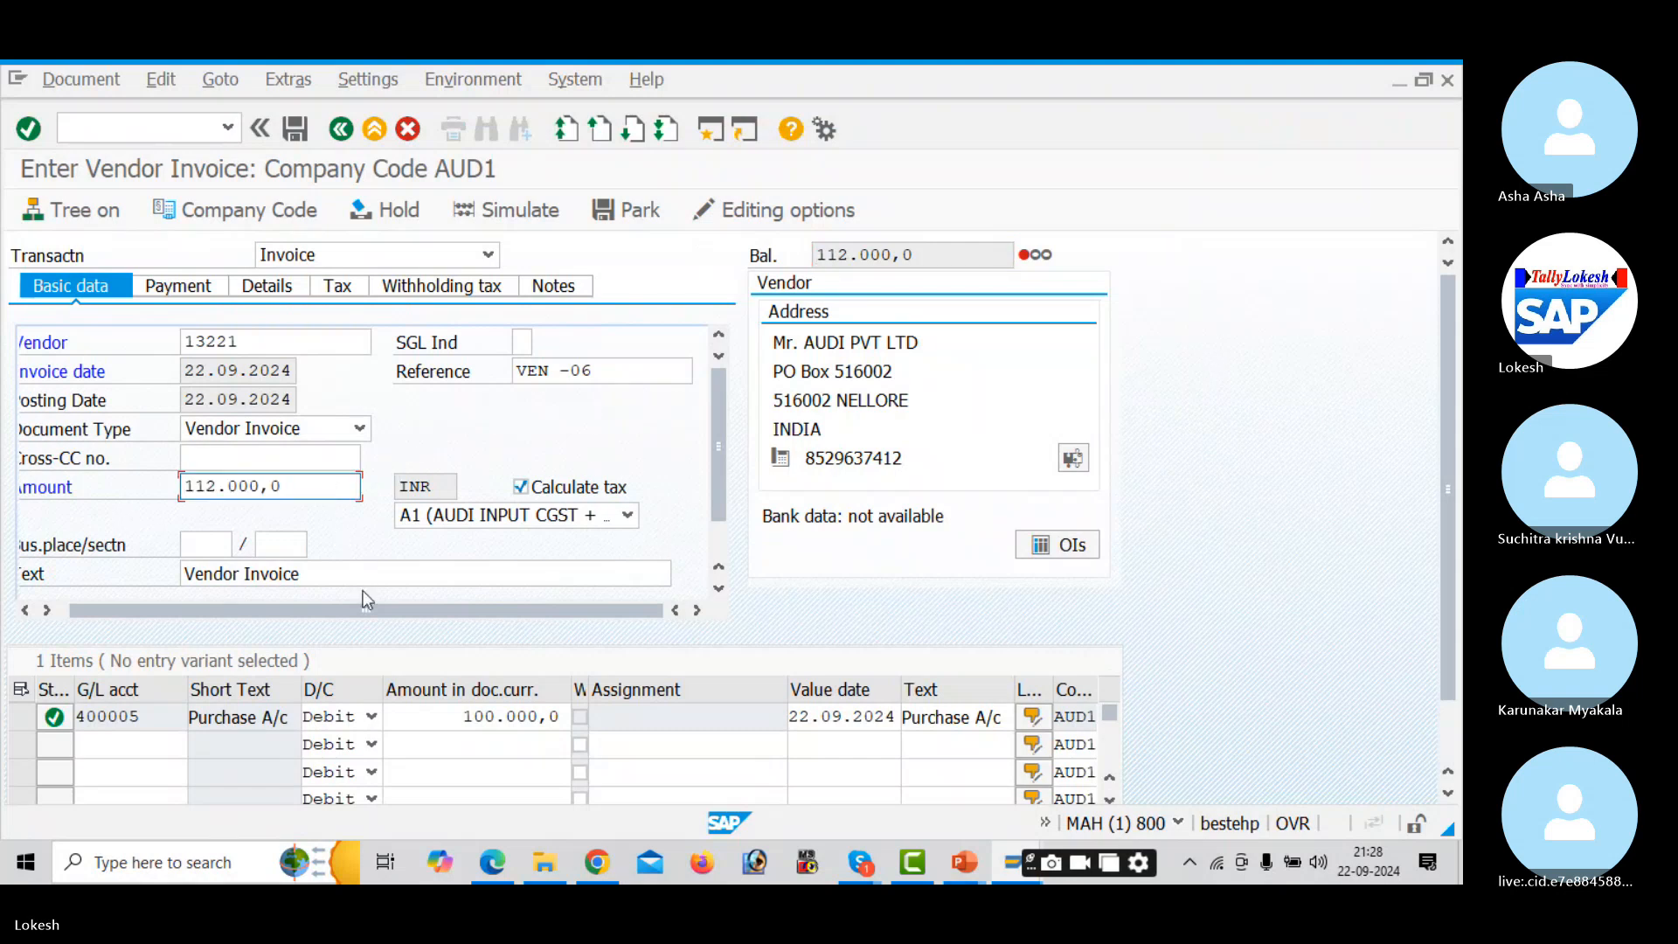
drag(365, 612, 210, 627)
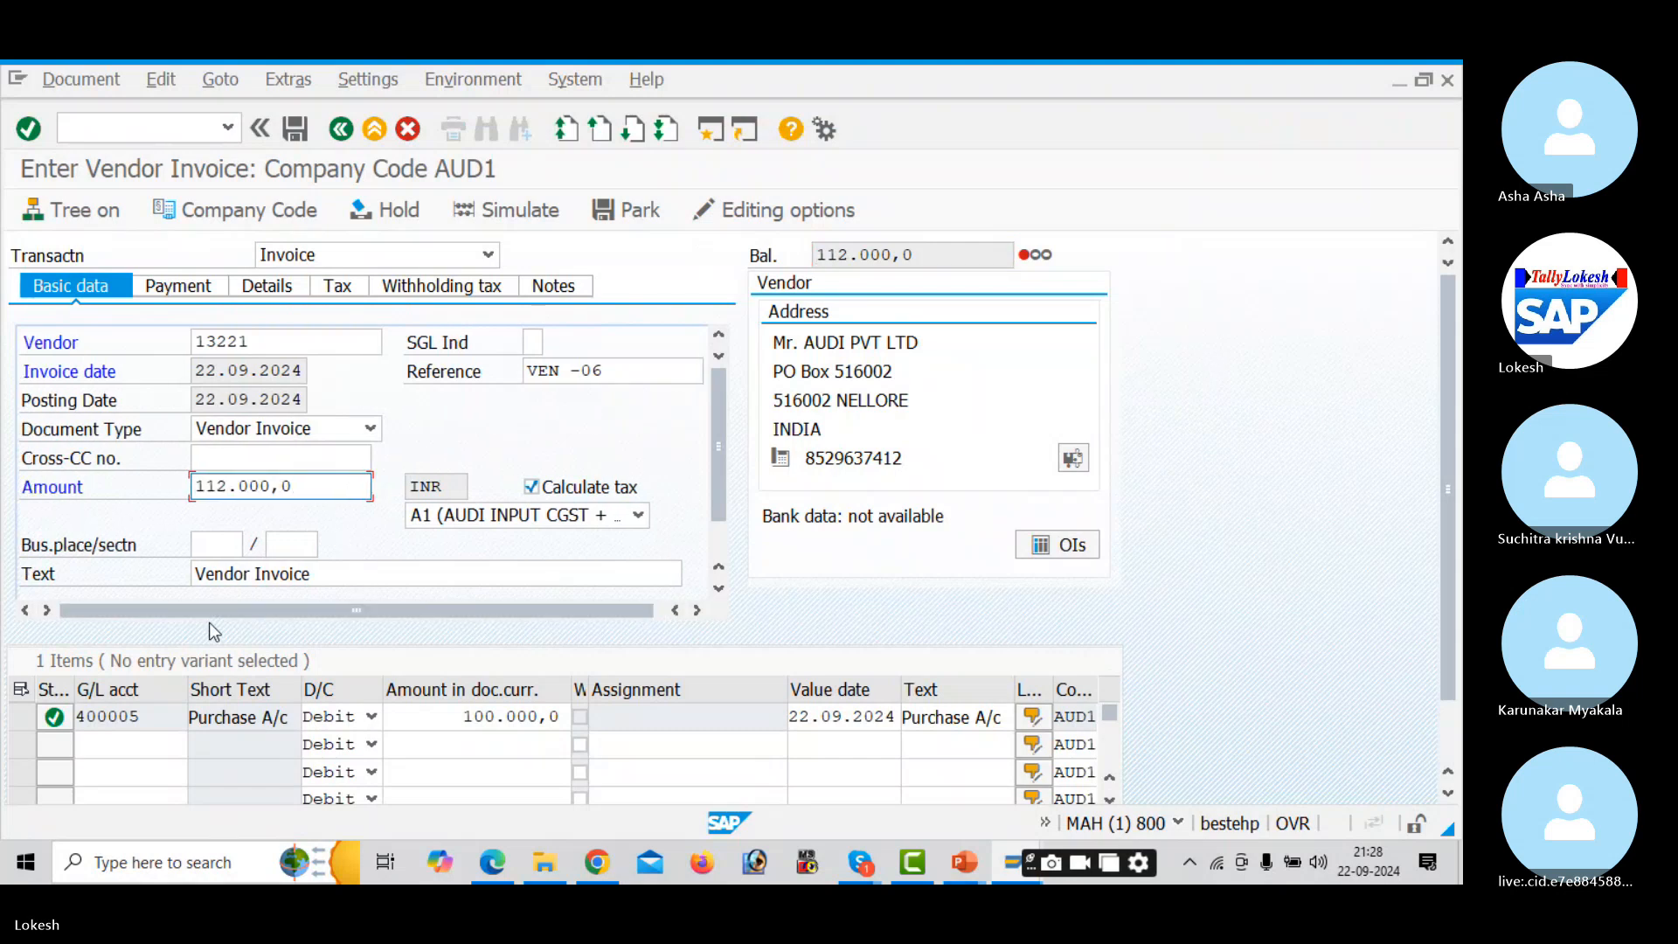
- Check the 12.000,0 calculated tax and remove withholding codes D1 and D2
click(341, 293)
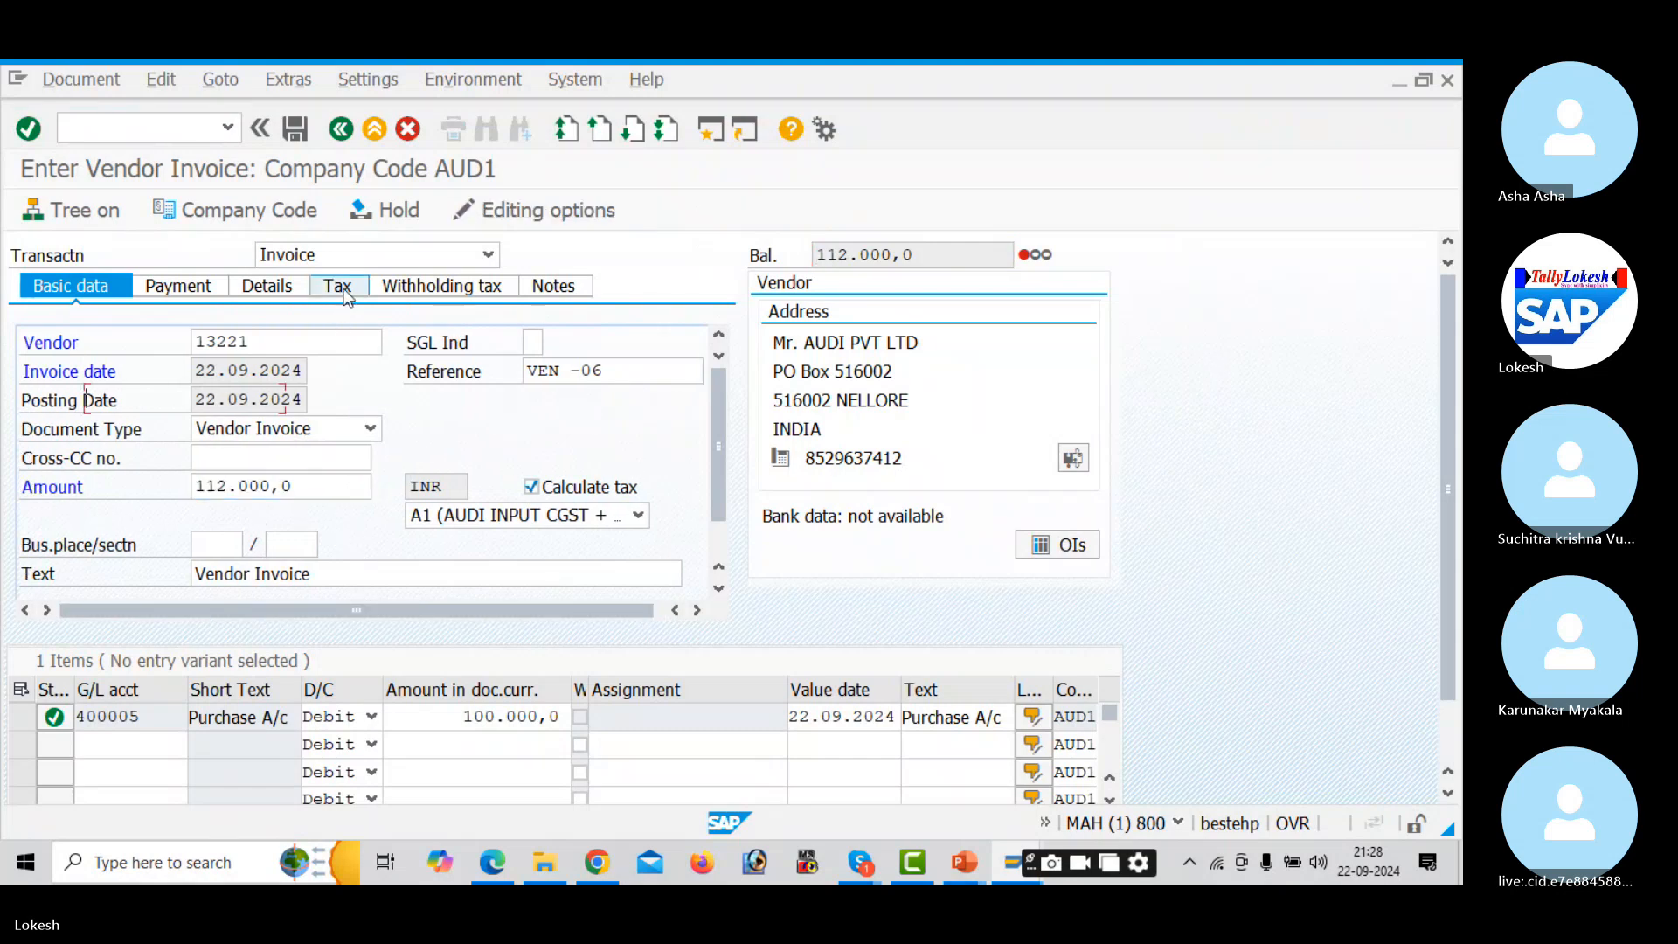
click(440, 291)
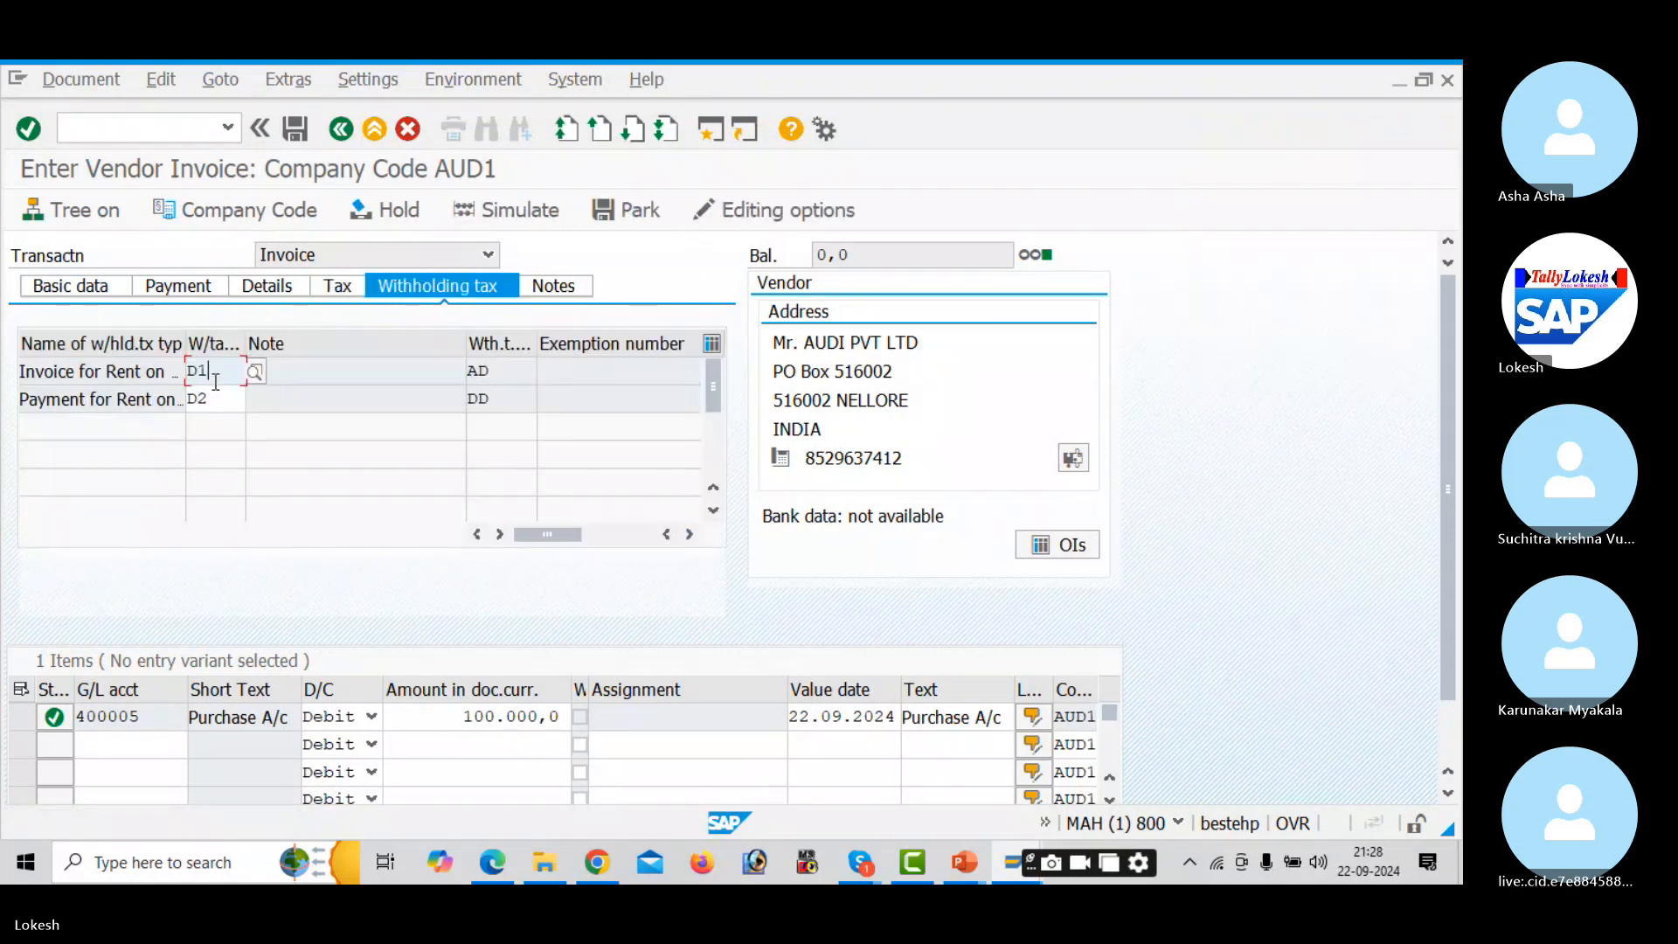
key(BackSpace)
key(BackSpace)
key(Down)
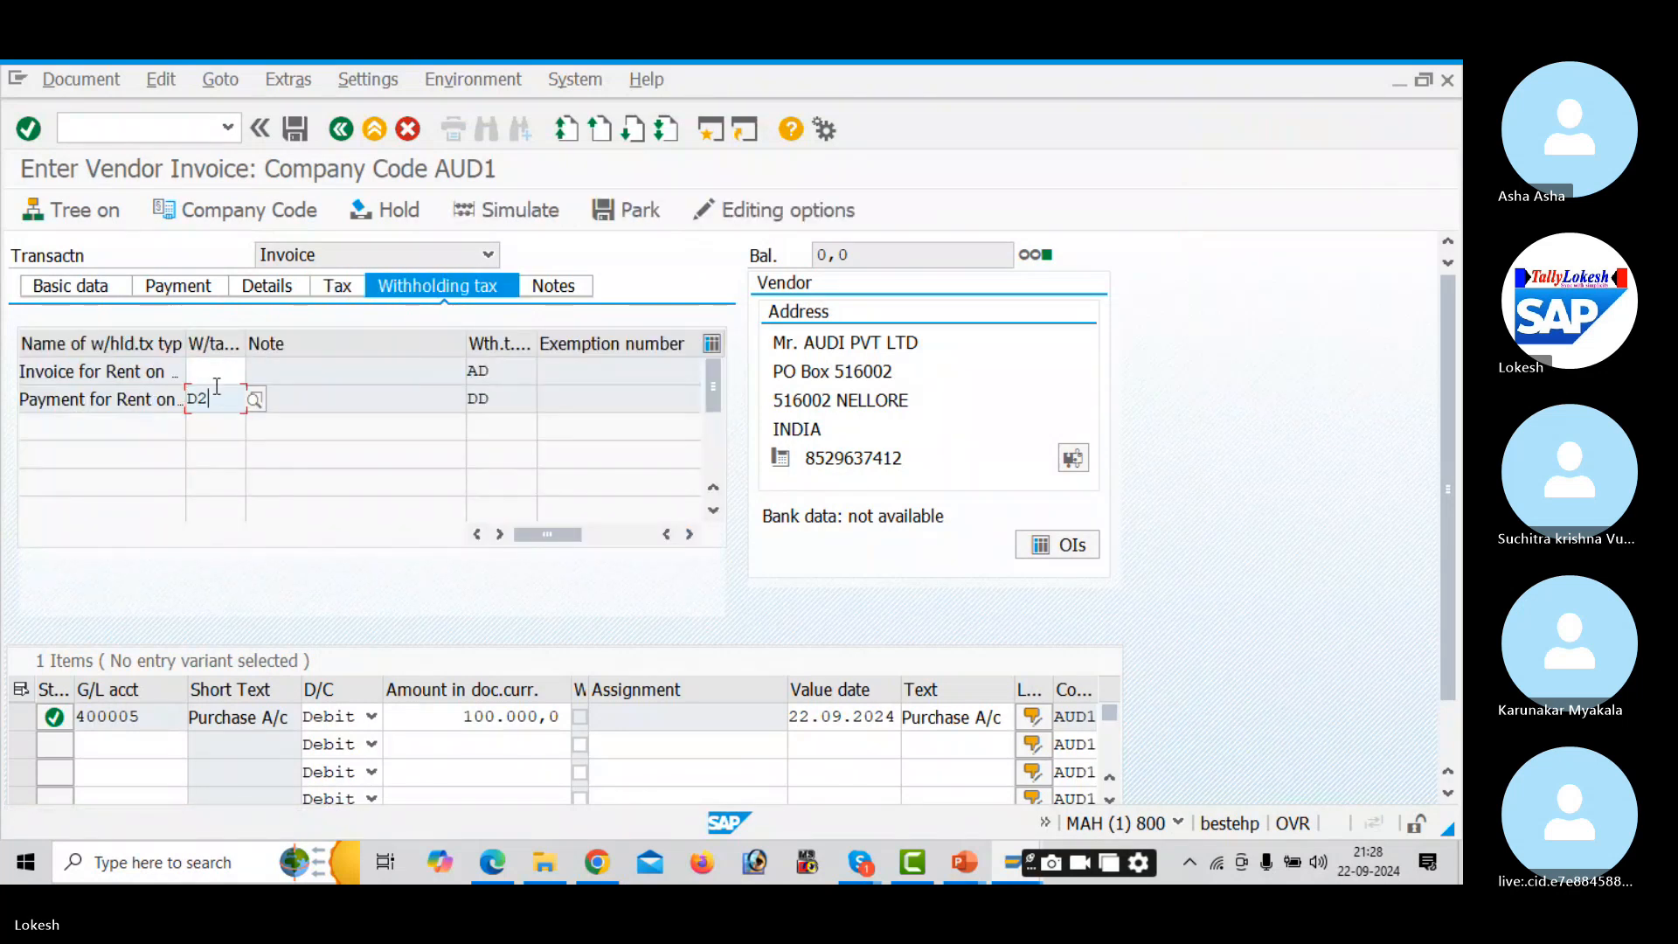
key(BackSpace)
key(BackSpace)
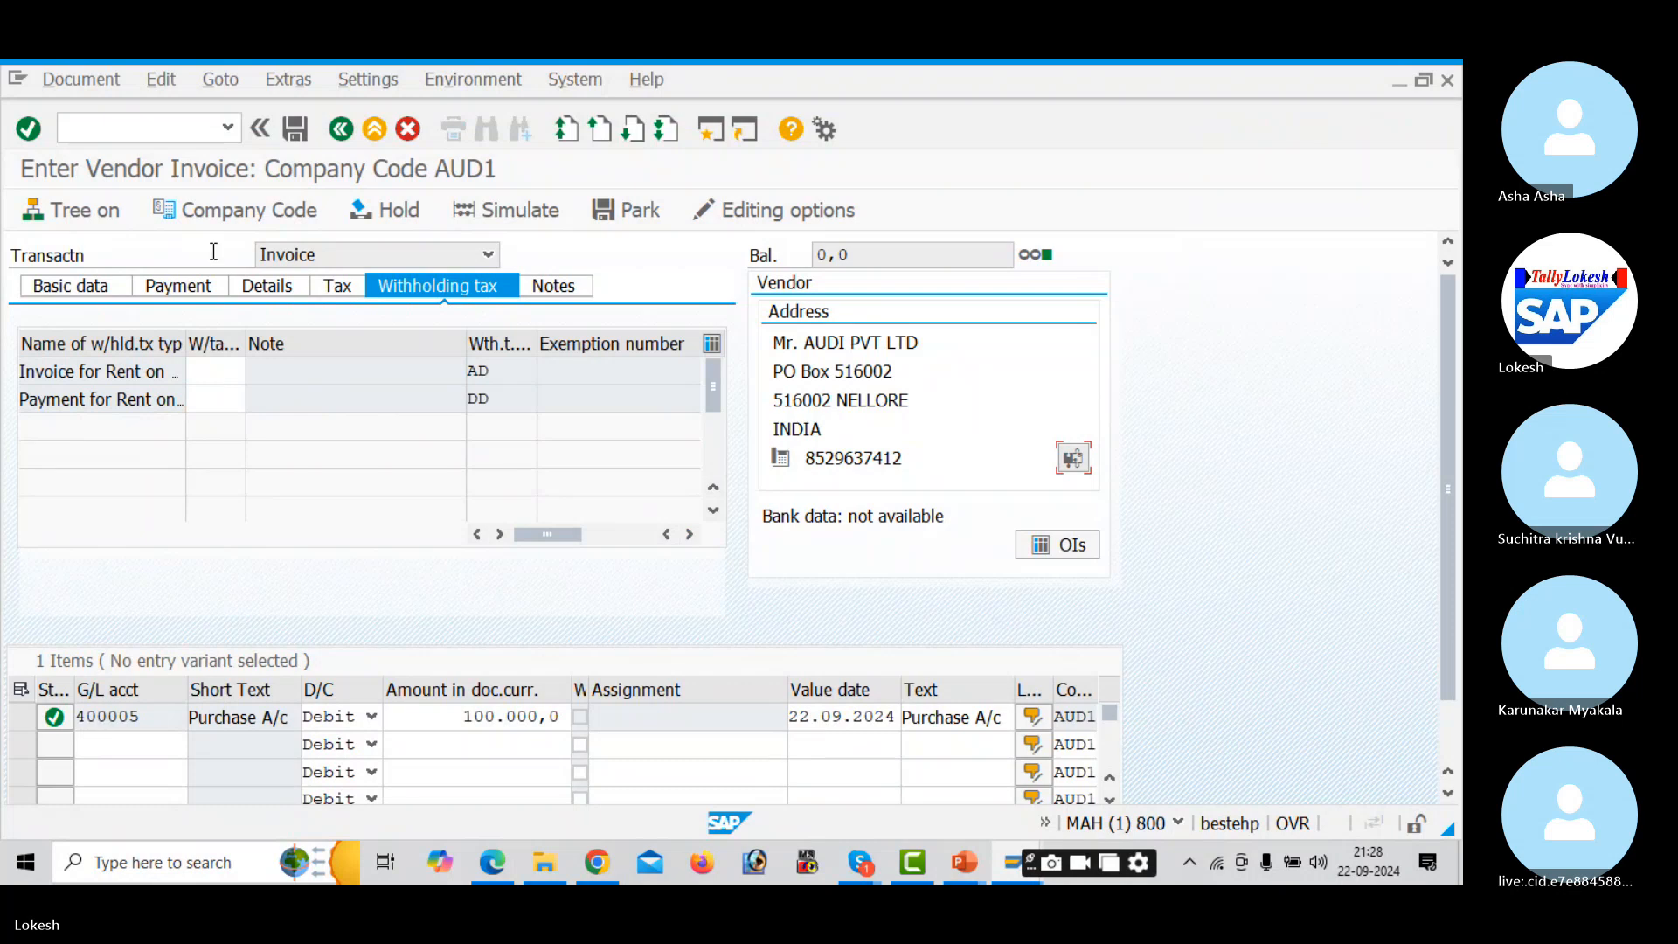
click(98, 284)
- Simulate the posting and give the Input CGST line value date 22.09.2024 and text Vendor Invoice
click(538, 213)
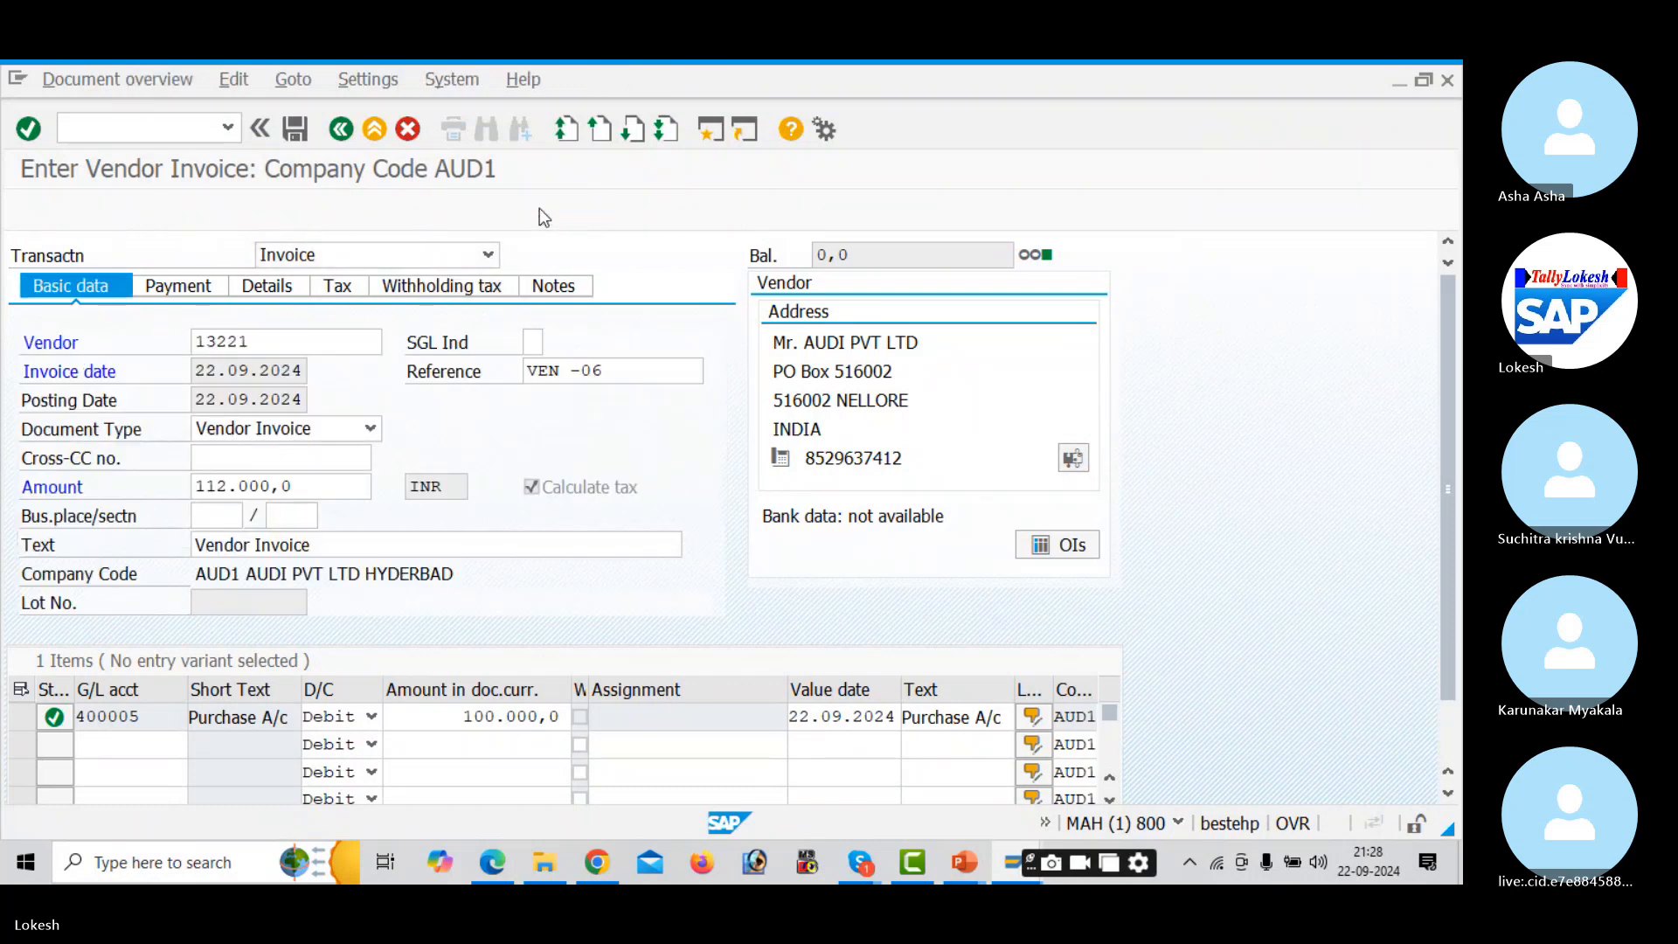
double_click(322, 531)
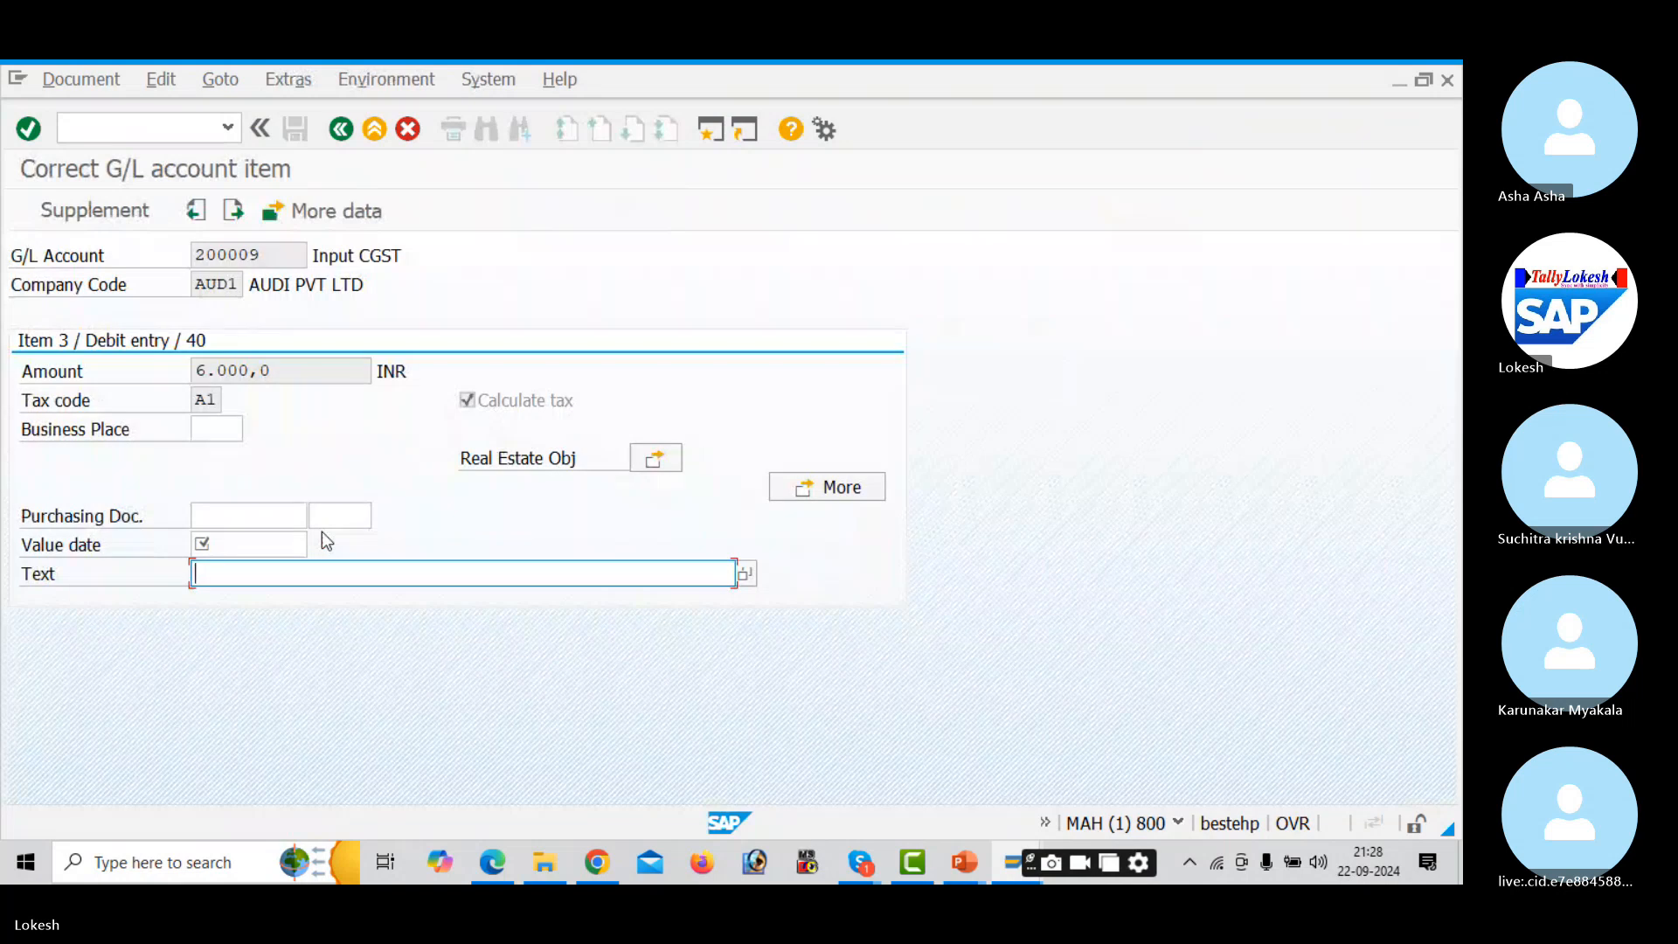
click(275, 539)
key(space)
key(Down)
key(Return)
key(space)
key(Down)
key(Return)
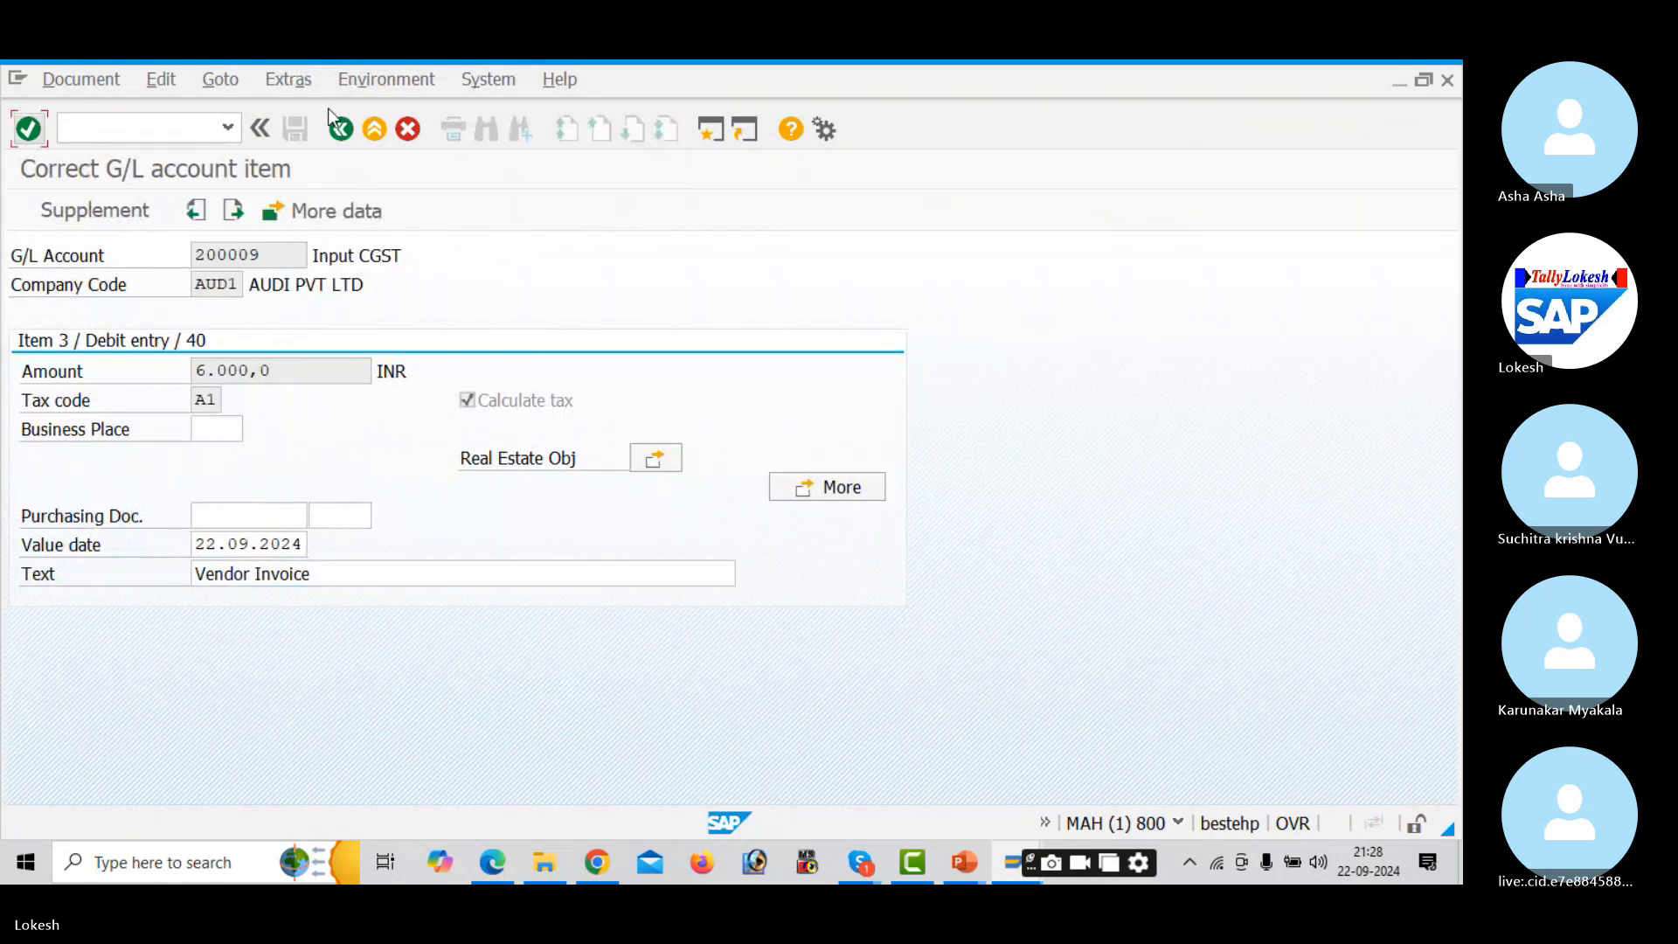
click(341, 129)
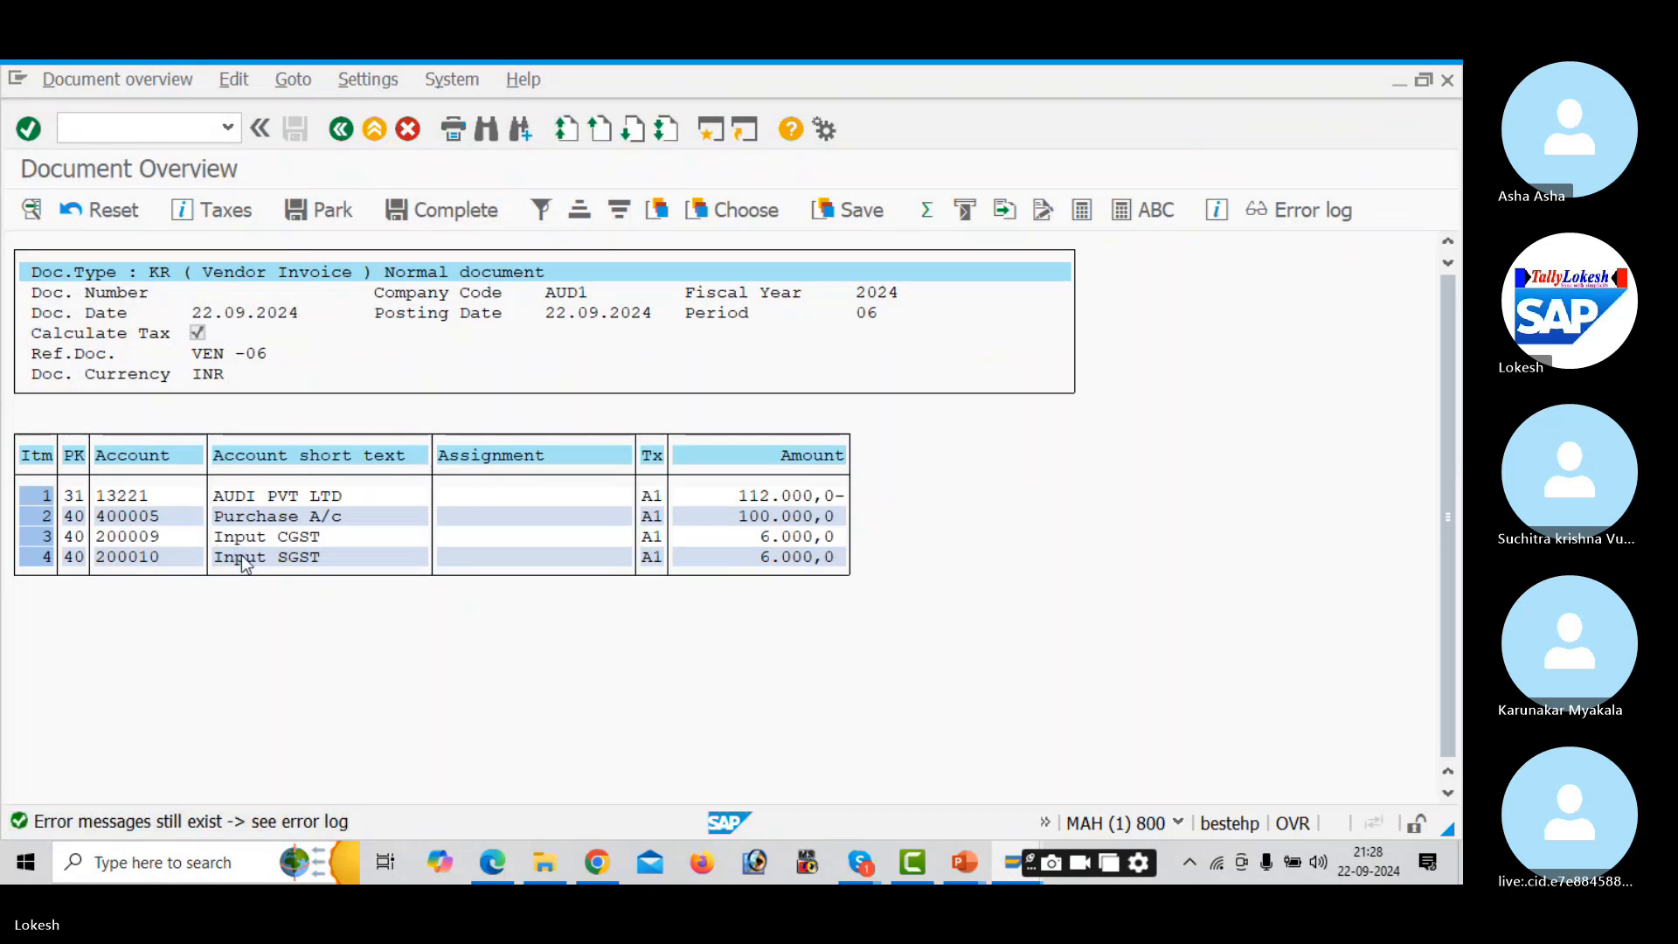
- Give the Input SGST line the same date and text, then post invoice VEN -06
double_click(241, 554)
click(210, 542)
key(space)
key(Down)
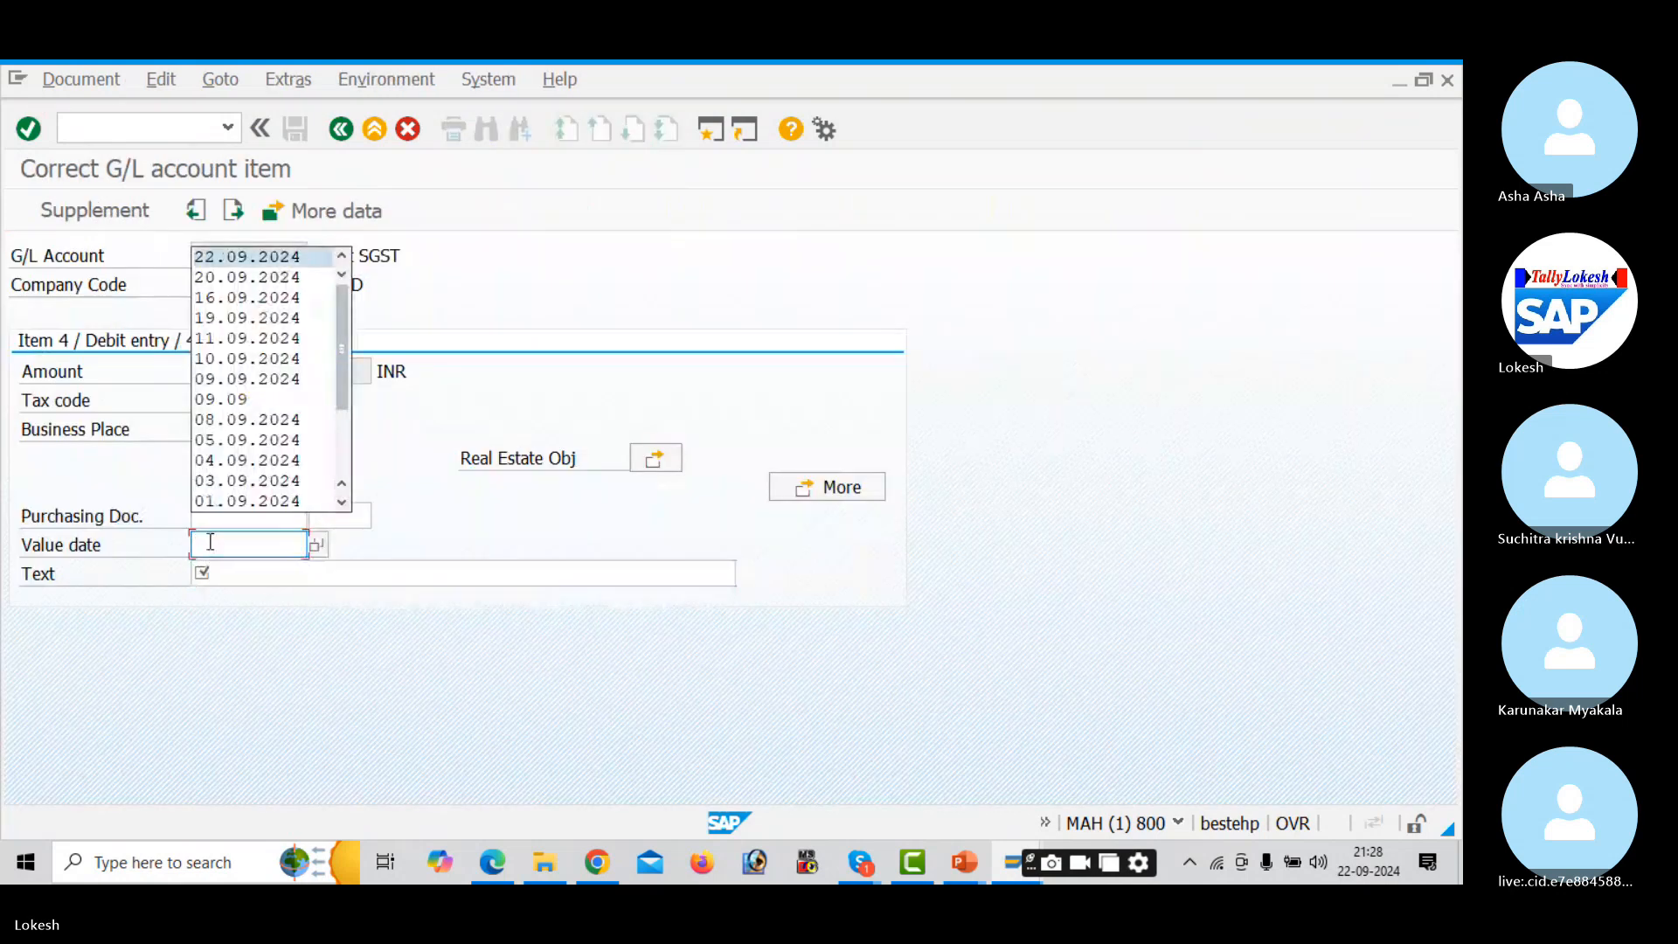
key(Return)
key(Tab)
click(228, 575)
key(Down)
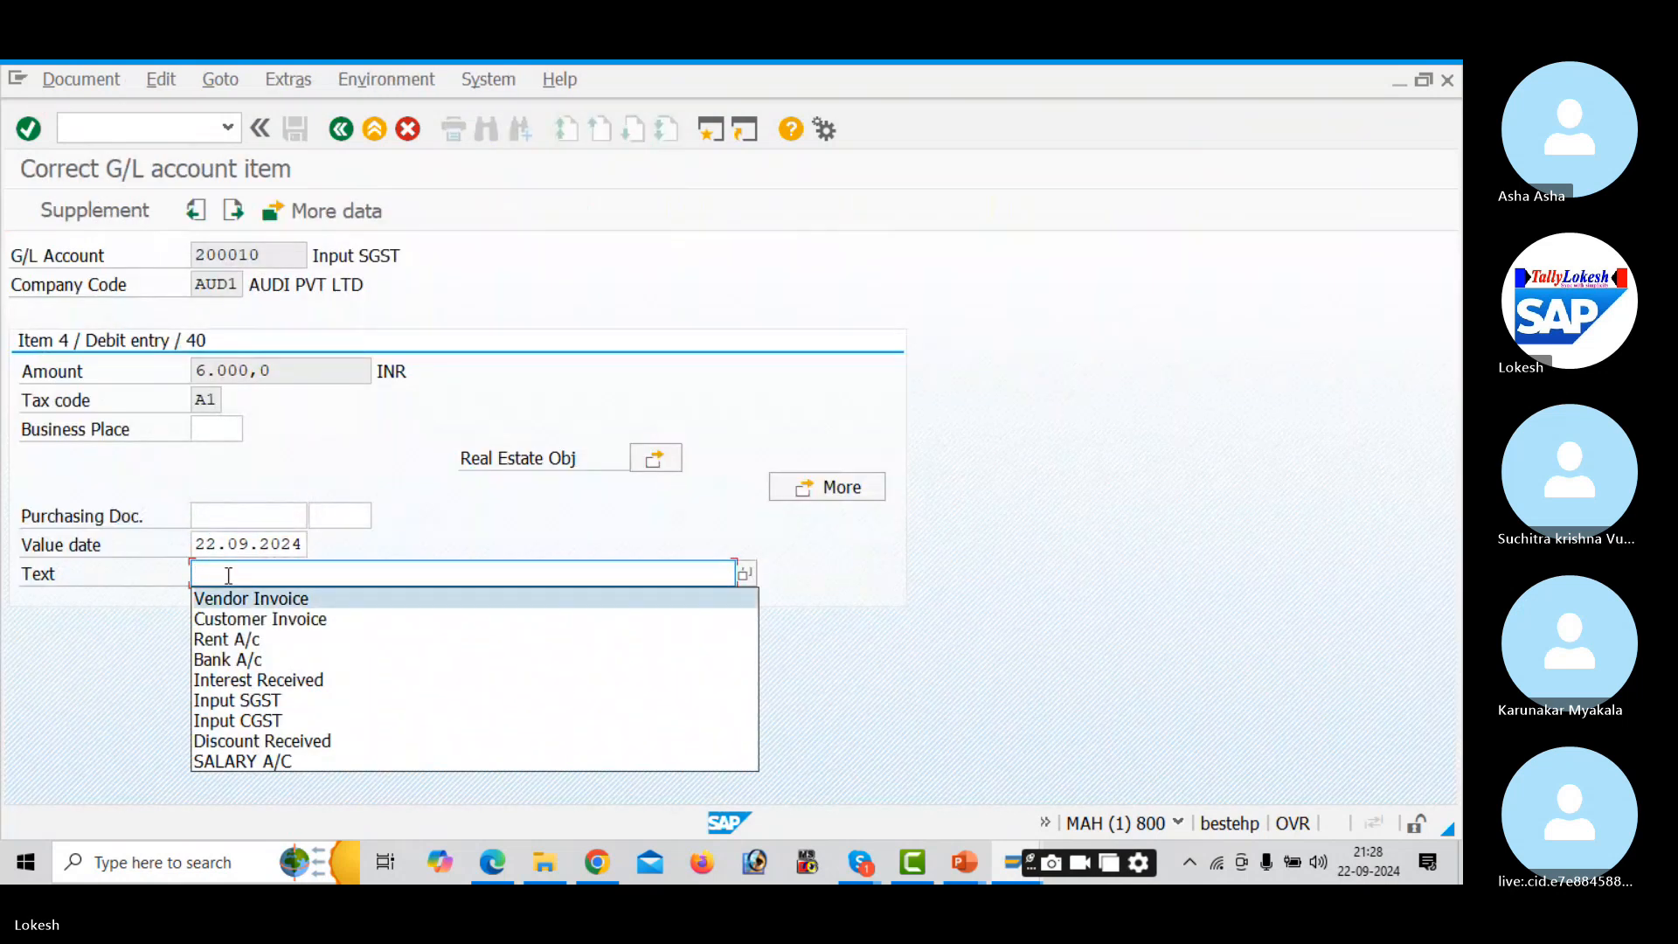
key(Return)
click(353, 132)
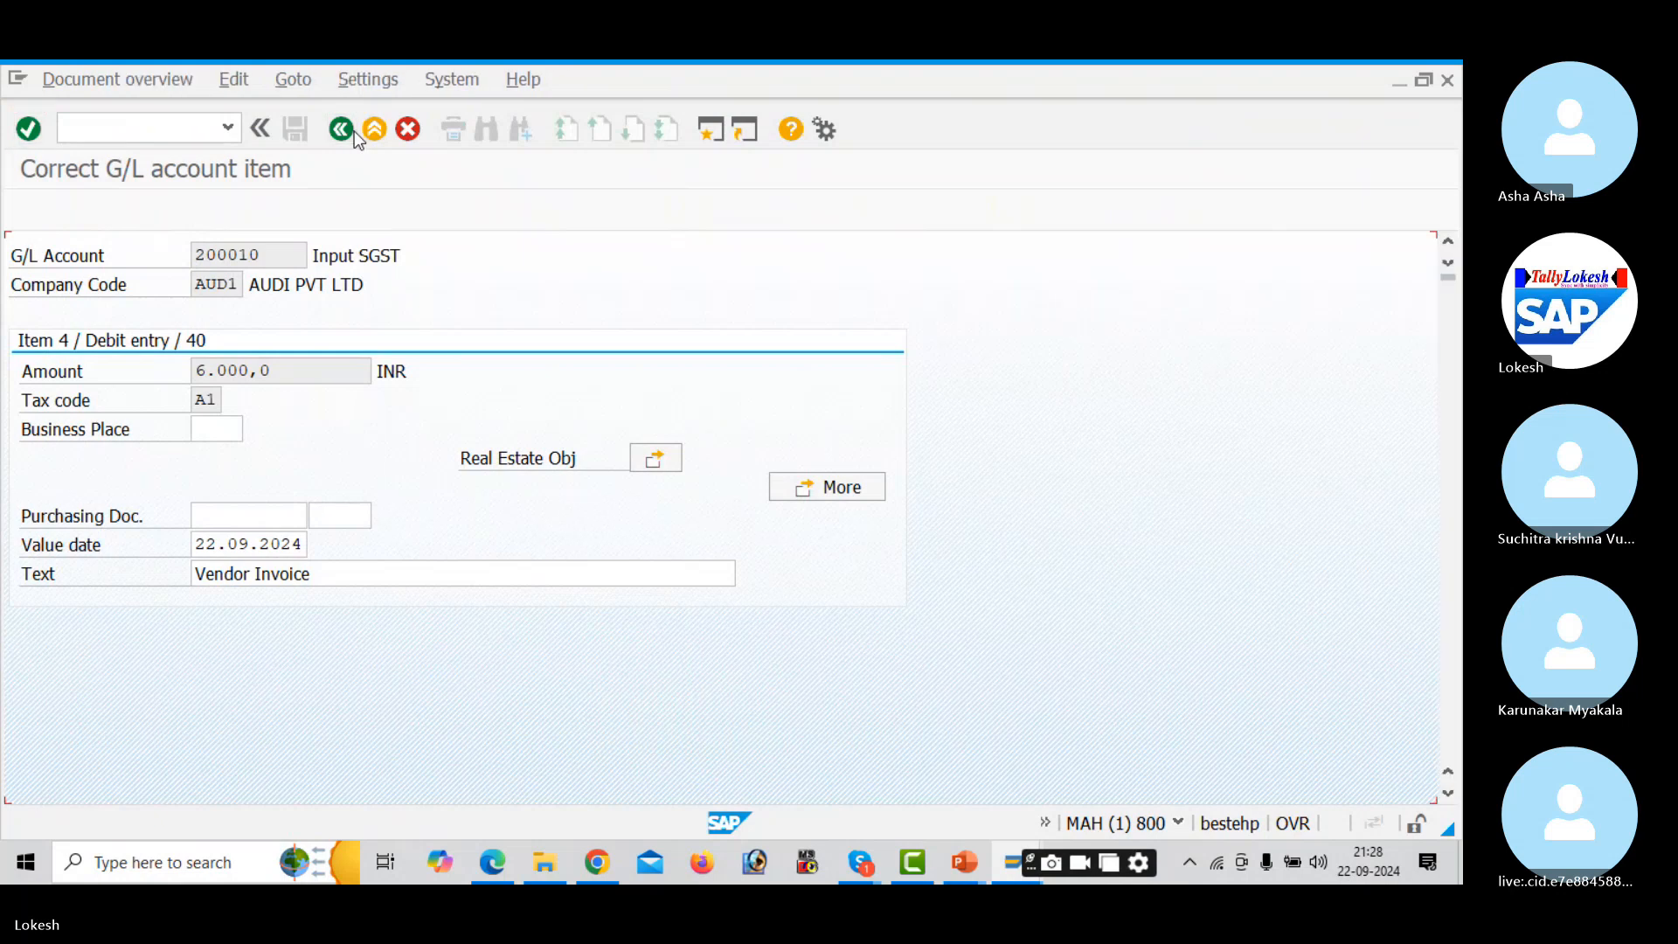
click(297, 130)
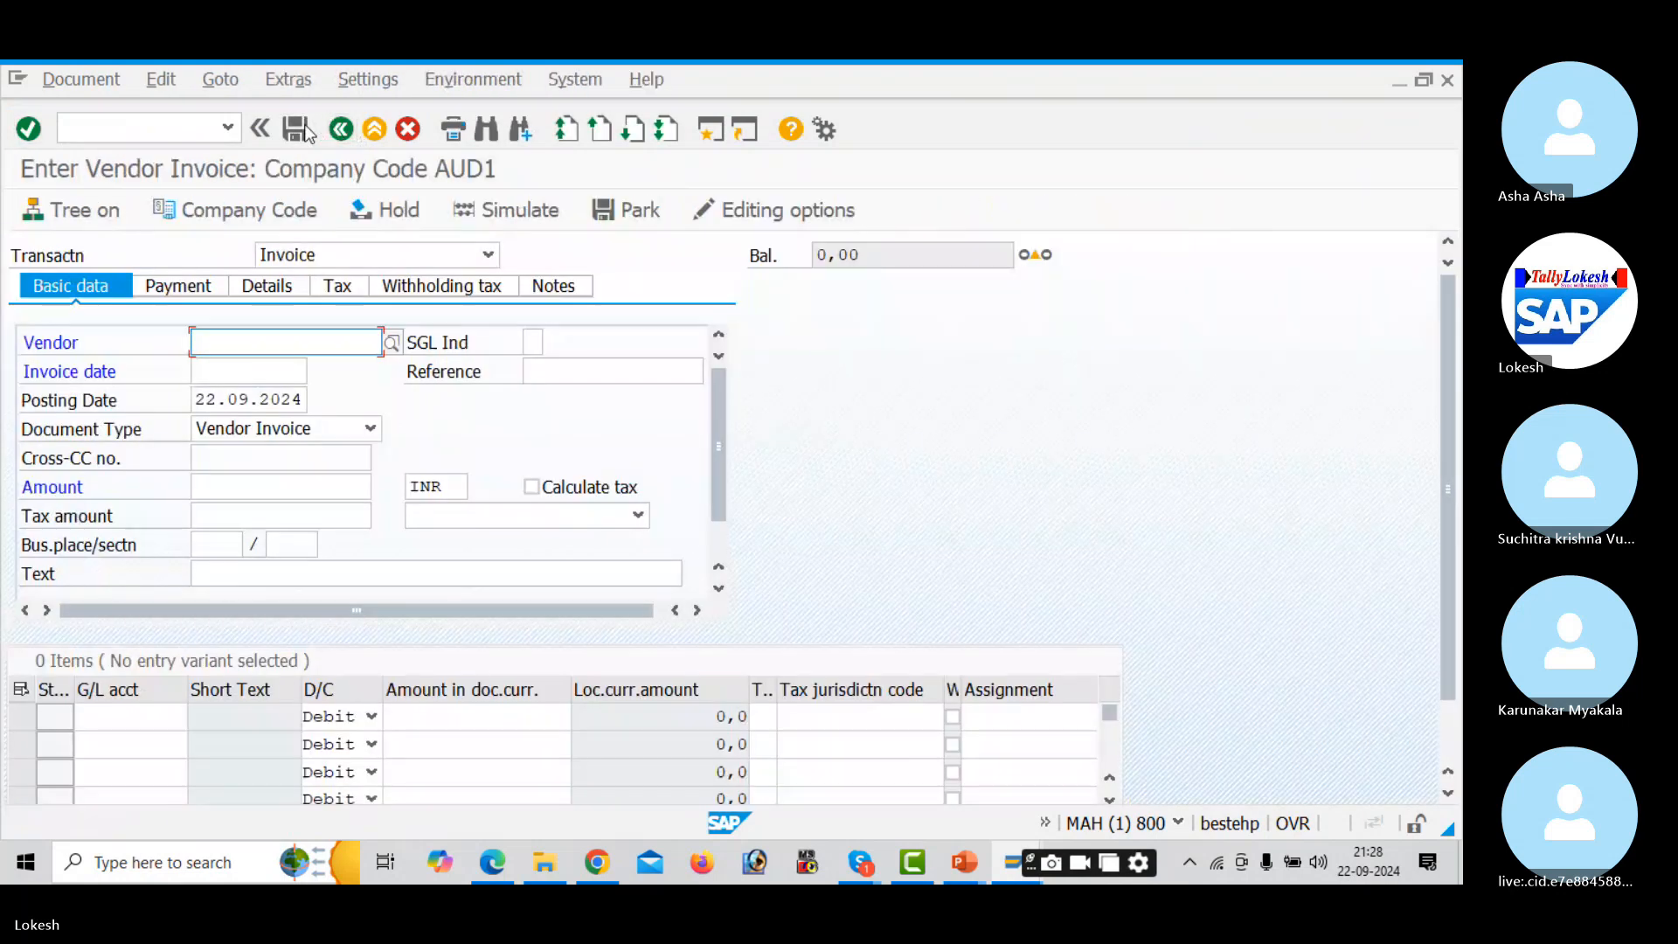
click(163, 131)
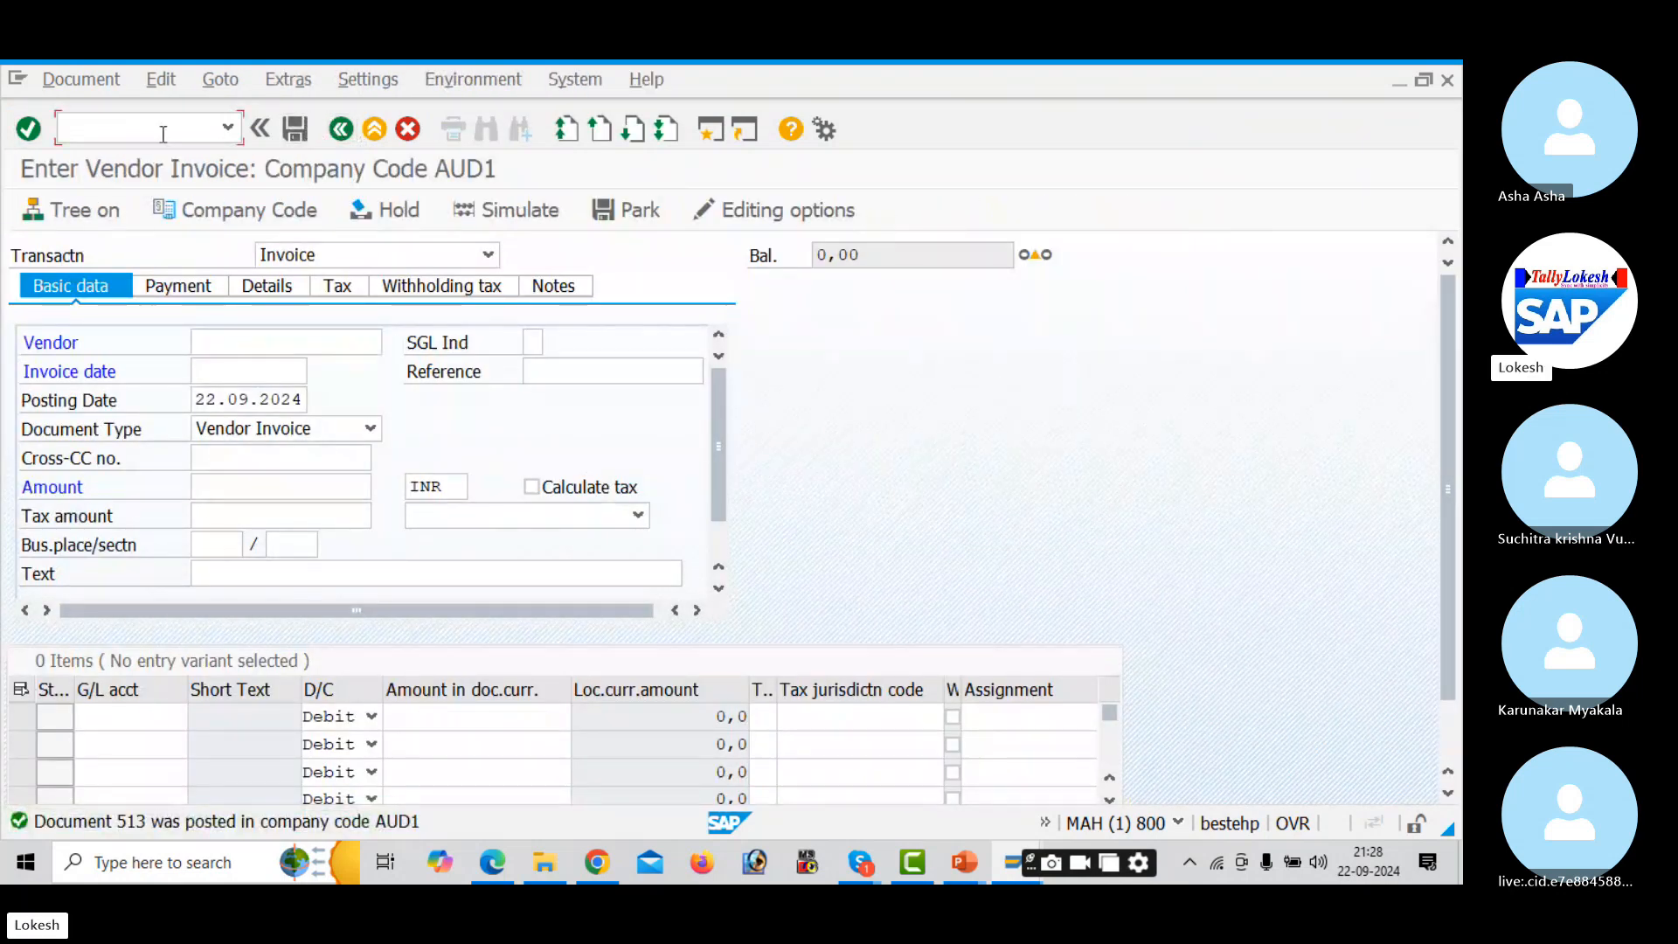
- Run /NFBL1N for vendor 13221, chosen via search help, to list its open invoices
text(/NFBL1N)
key(Return)
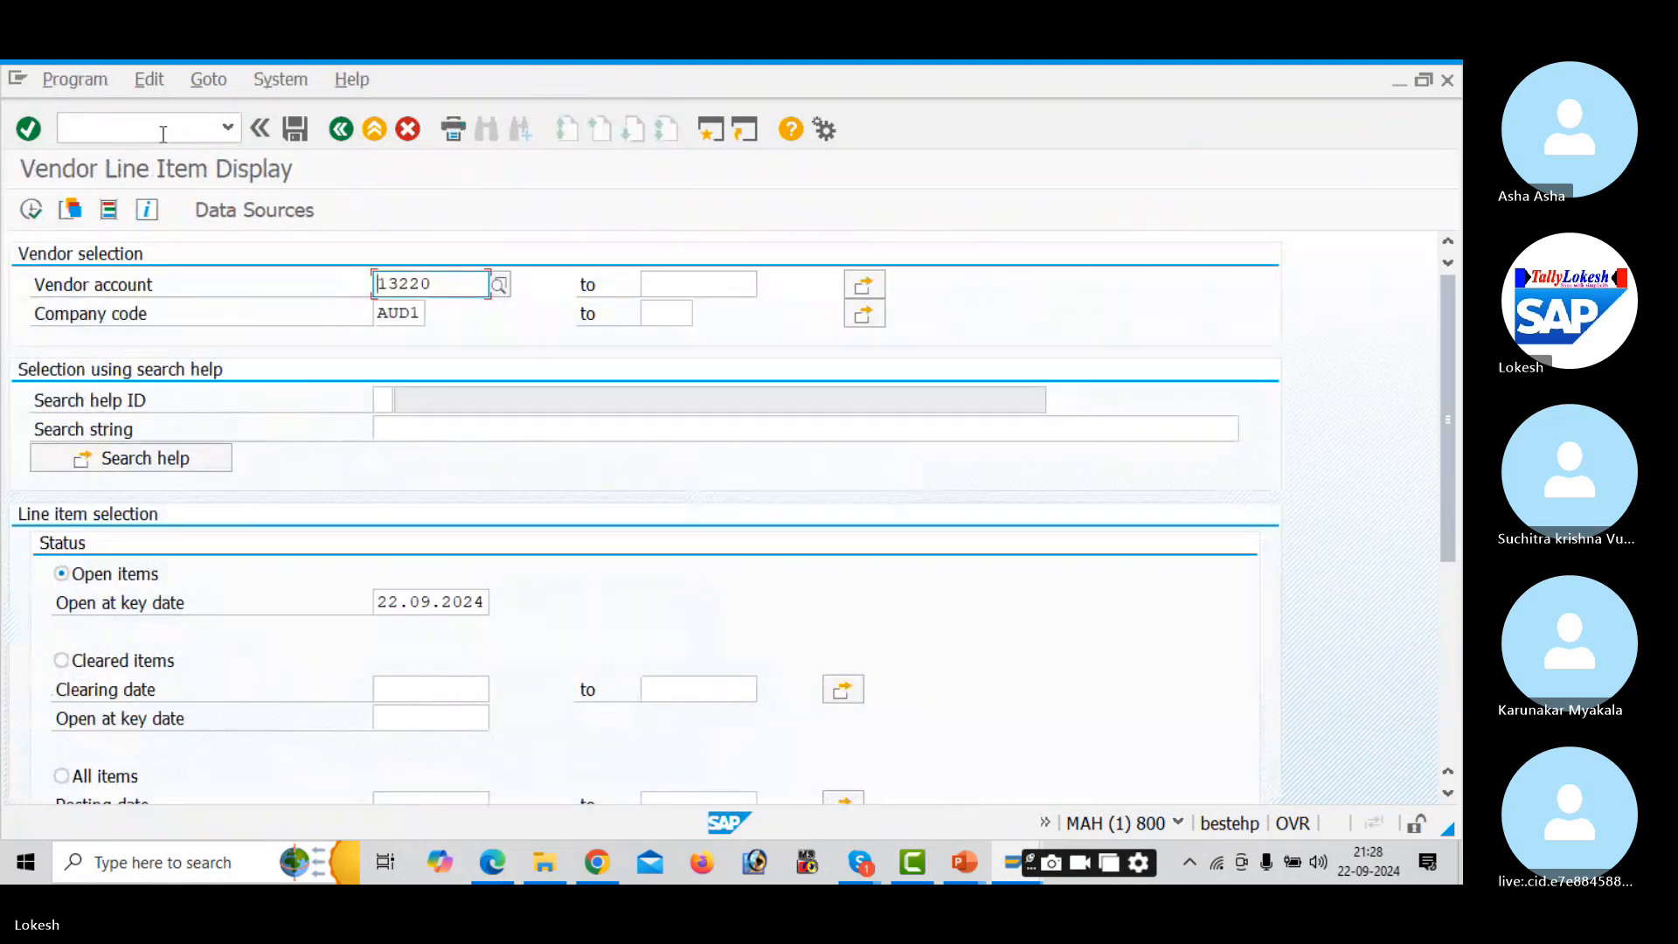
click(500, 285)
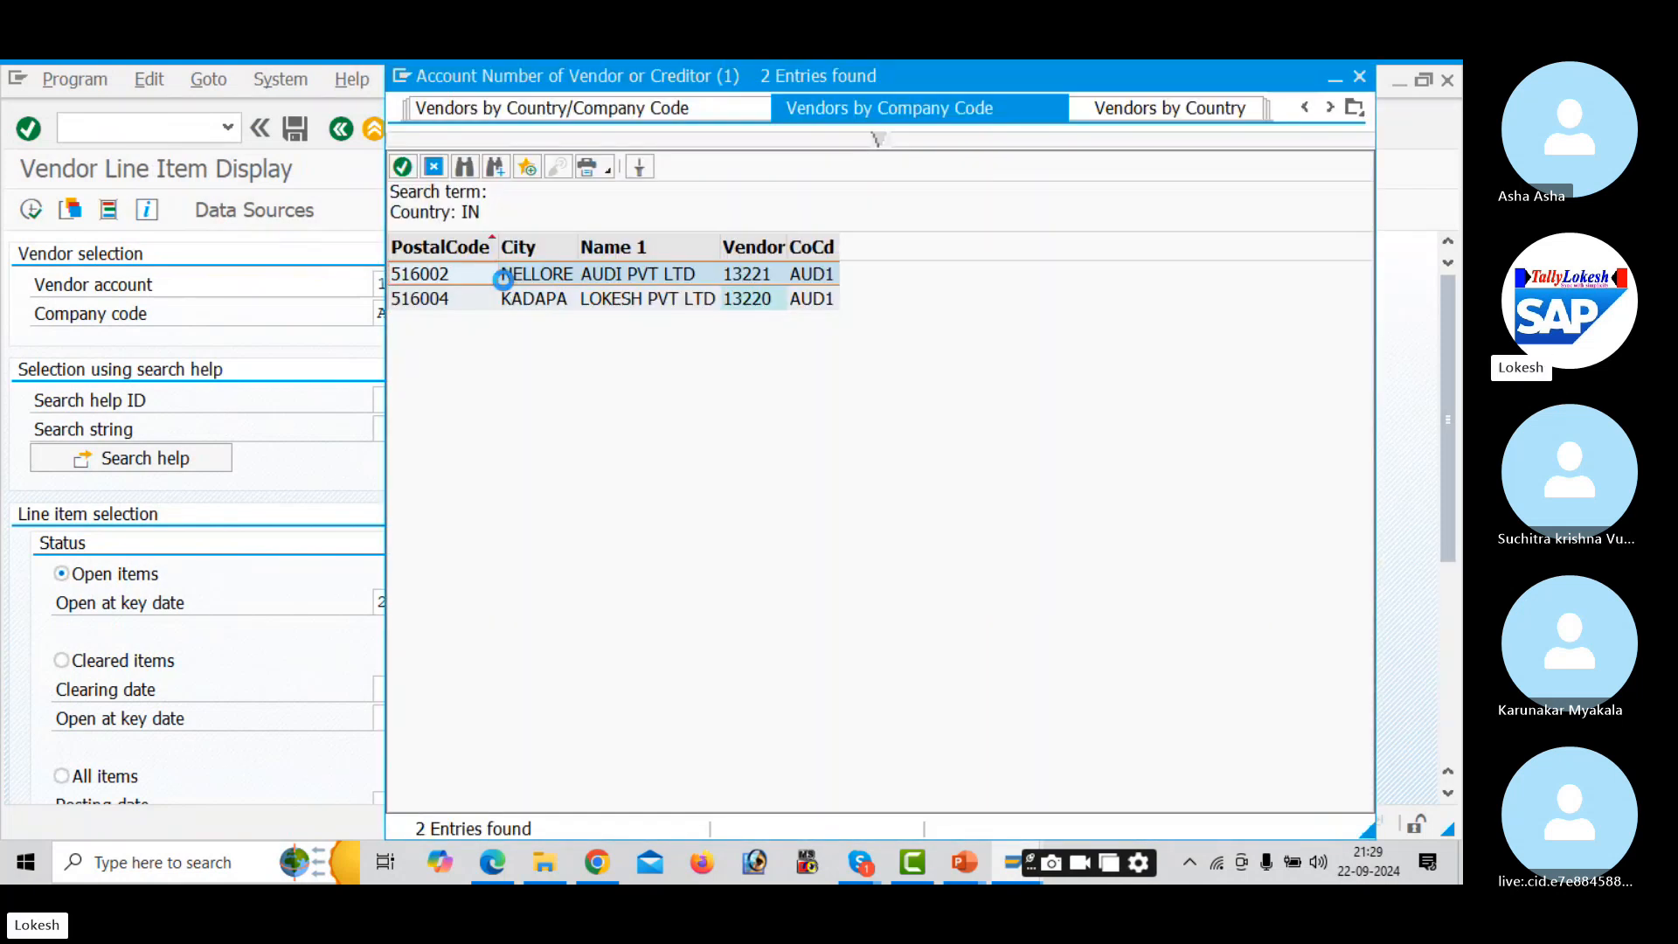
double_click(505, 278)
click(31, 211)
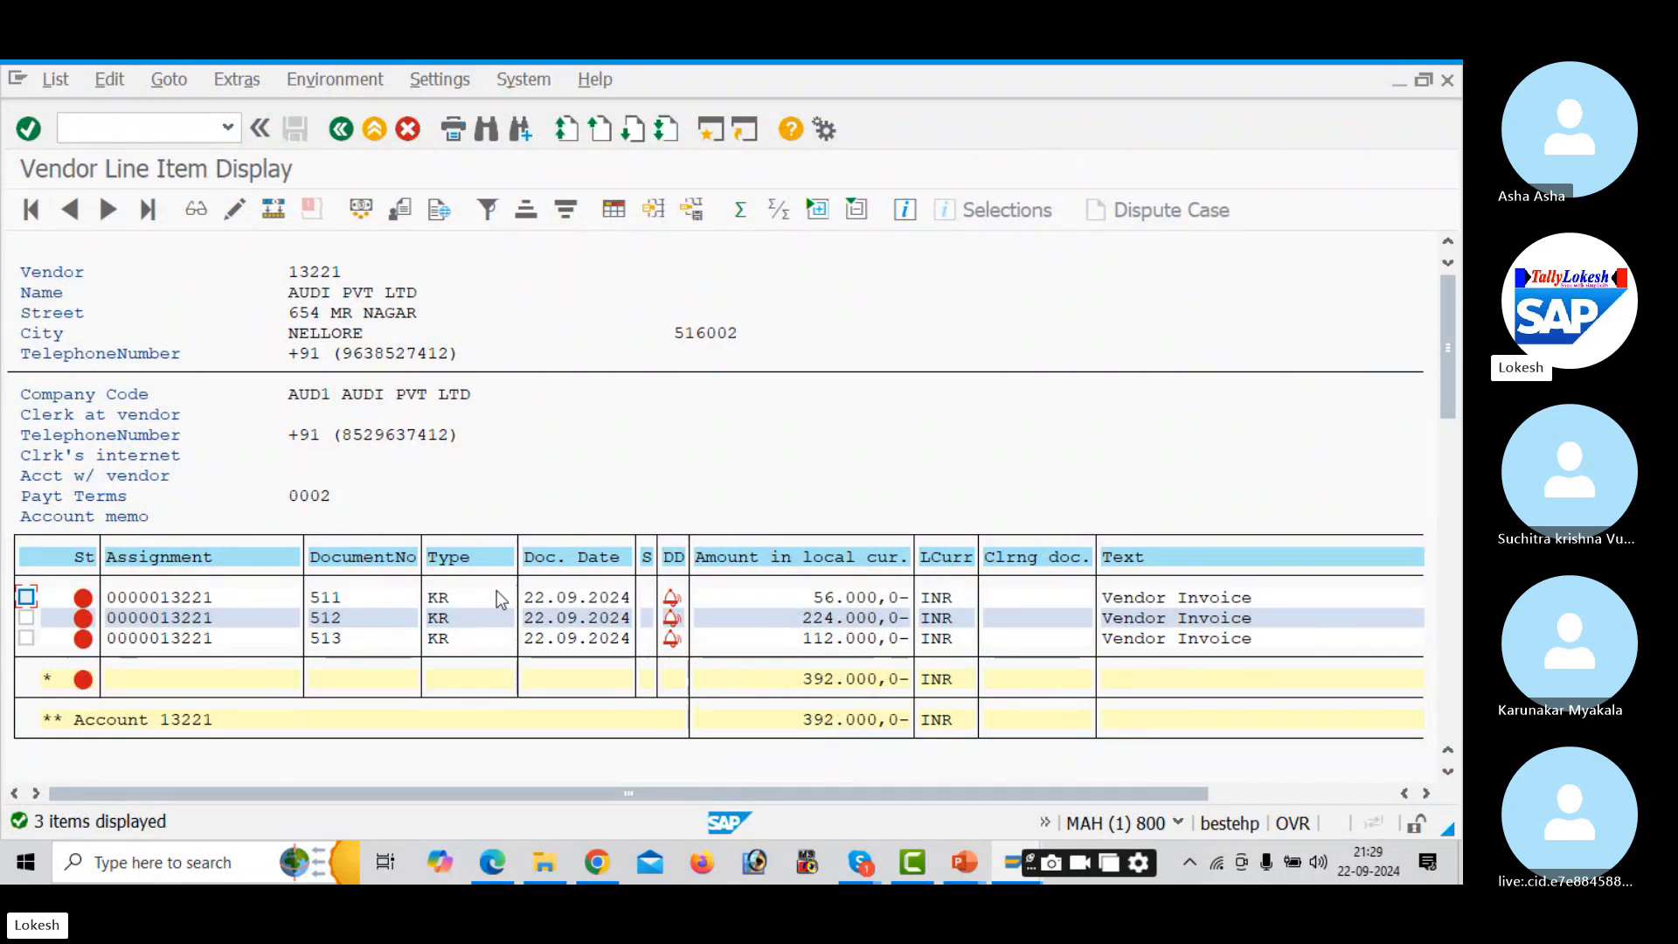
- Set payment method 3 on the first open invoice line item and save it
double_click(252, 595)
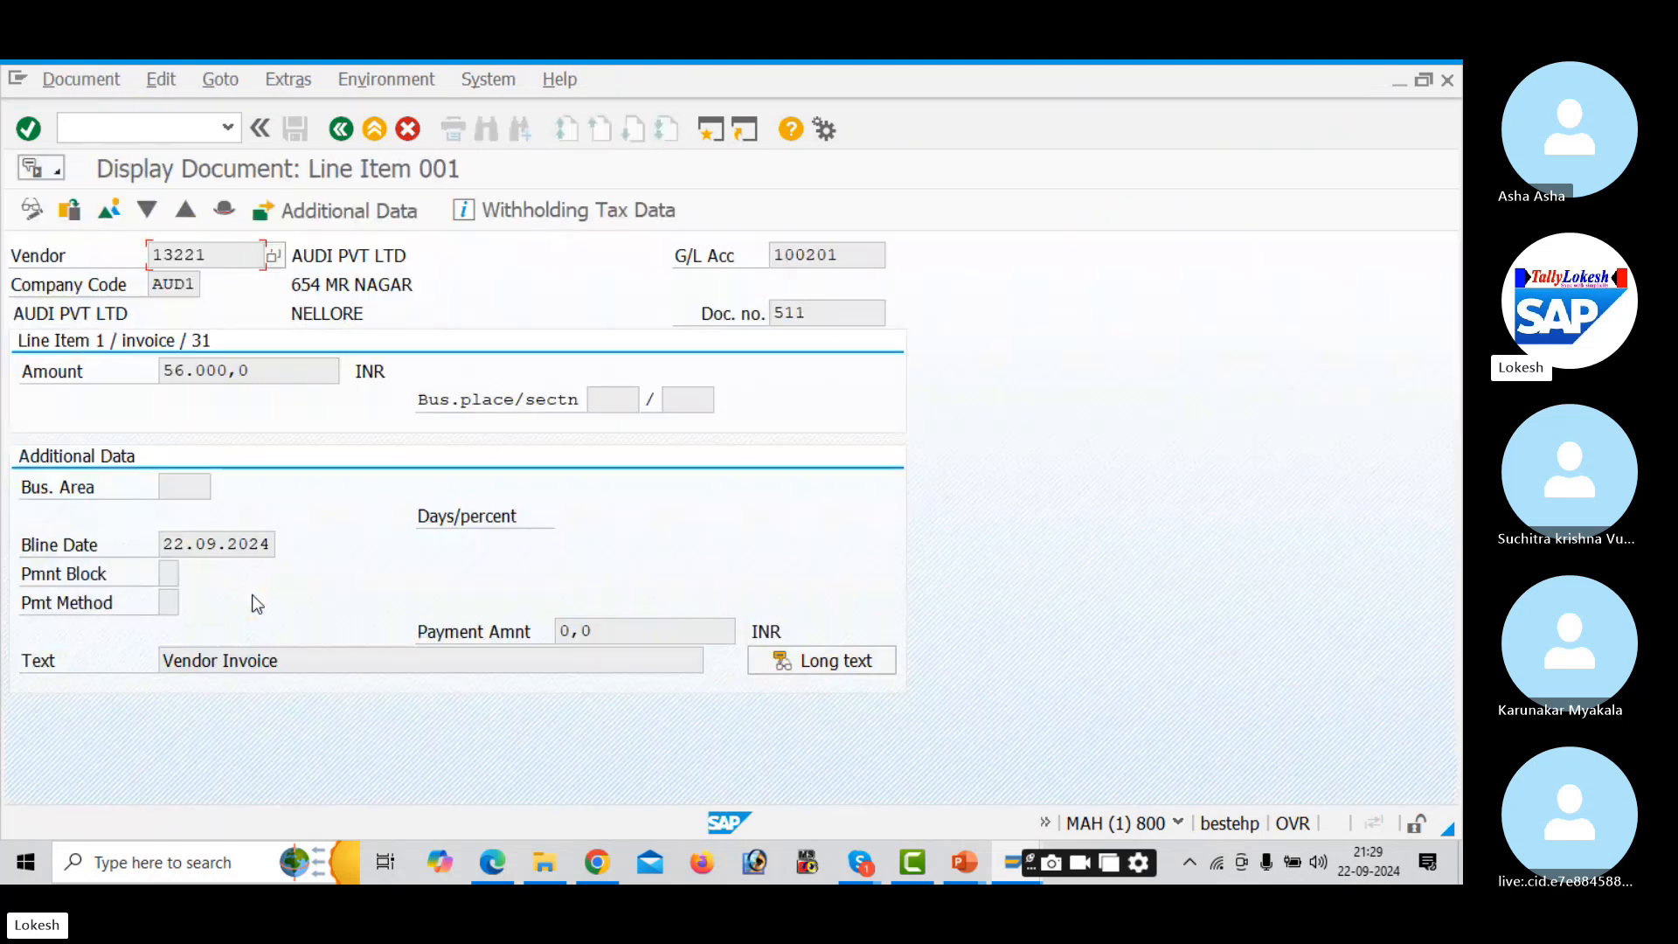
click(61, 218)
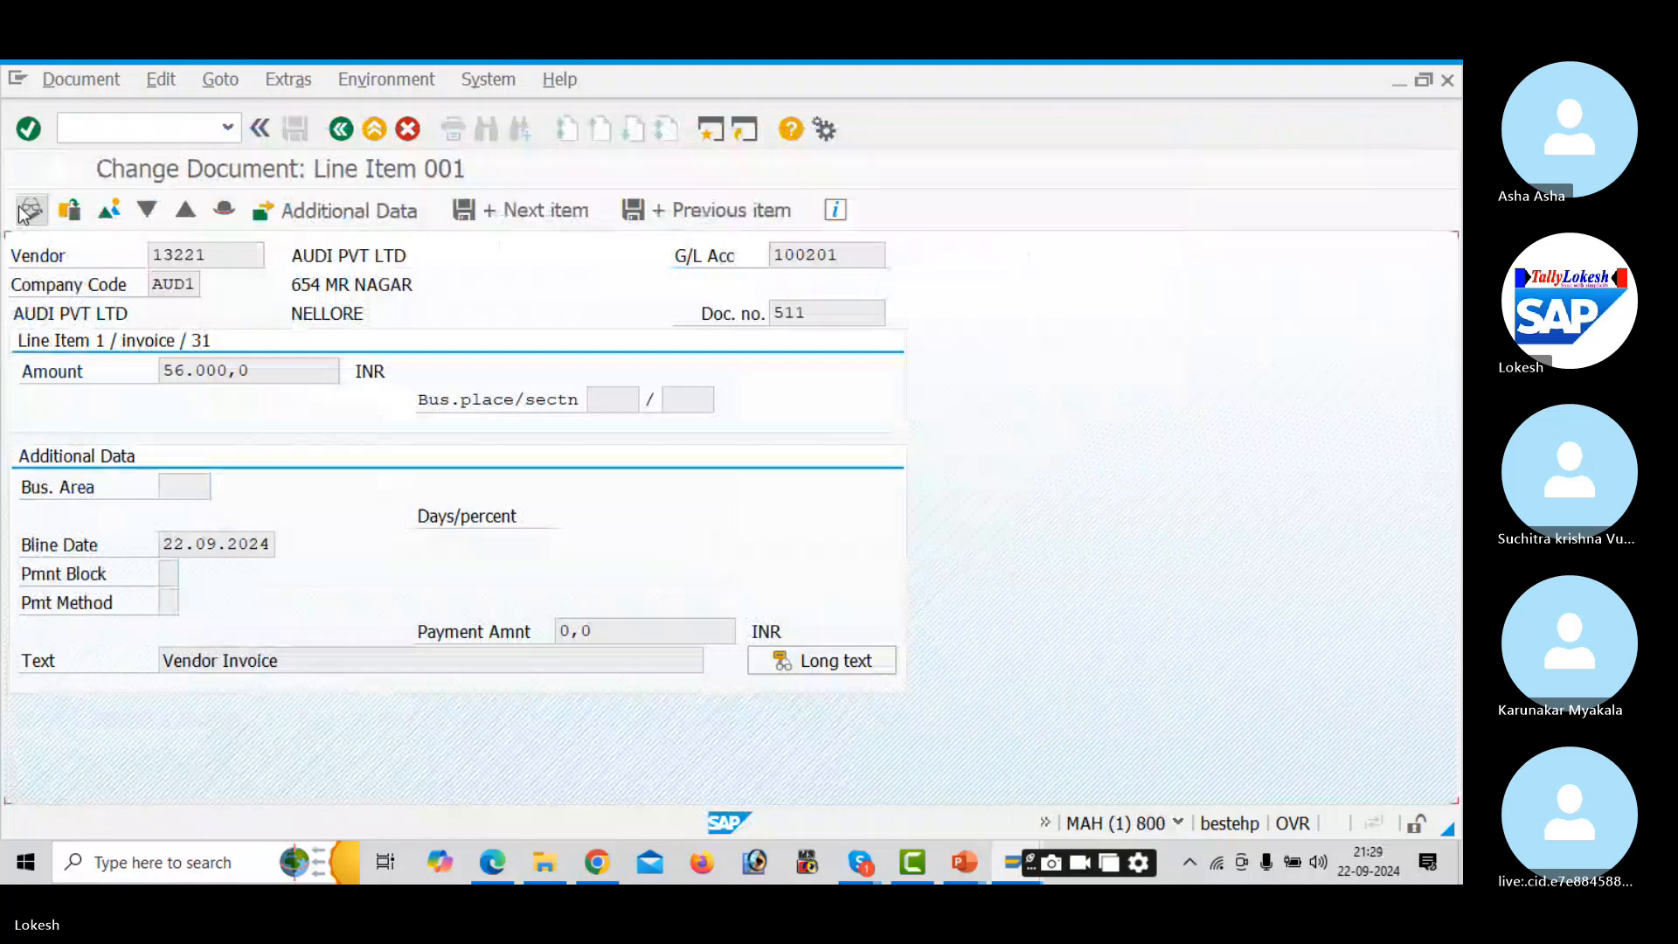
click(175, 603)
text(3)
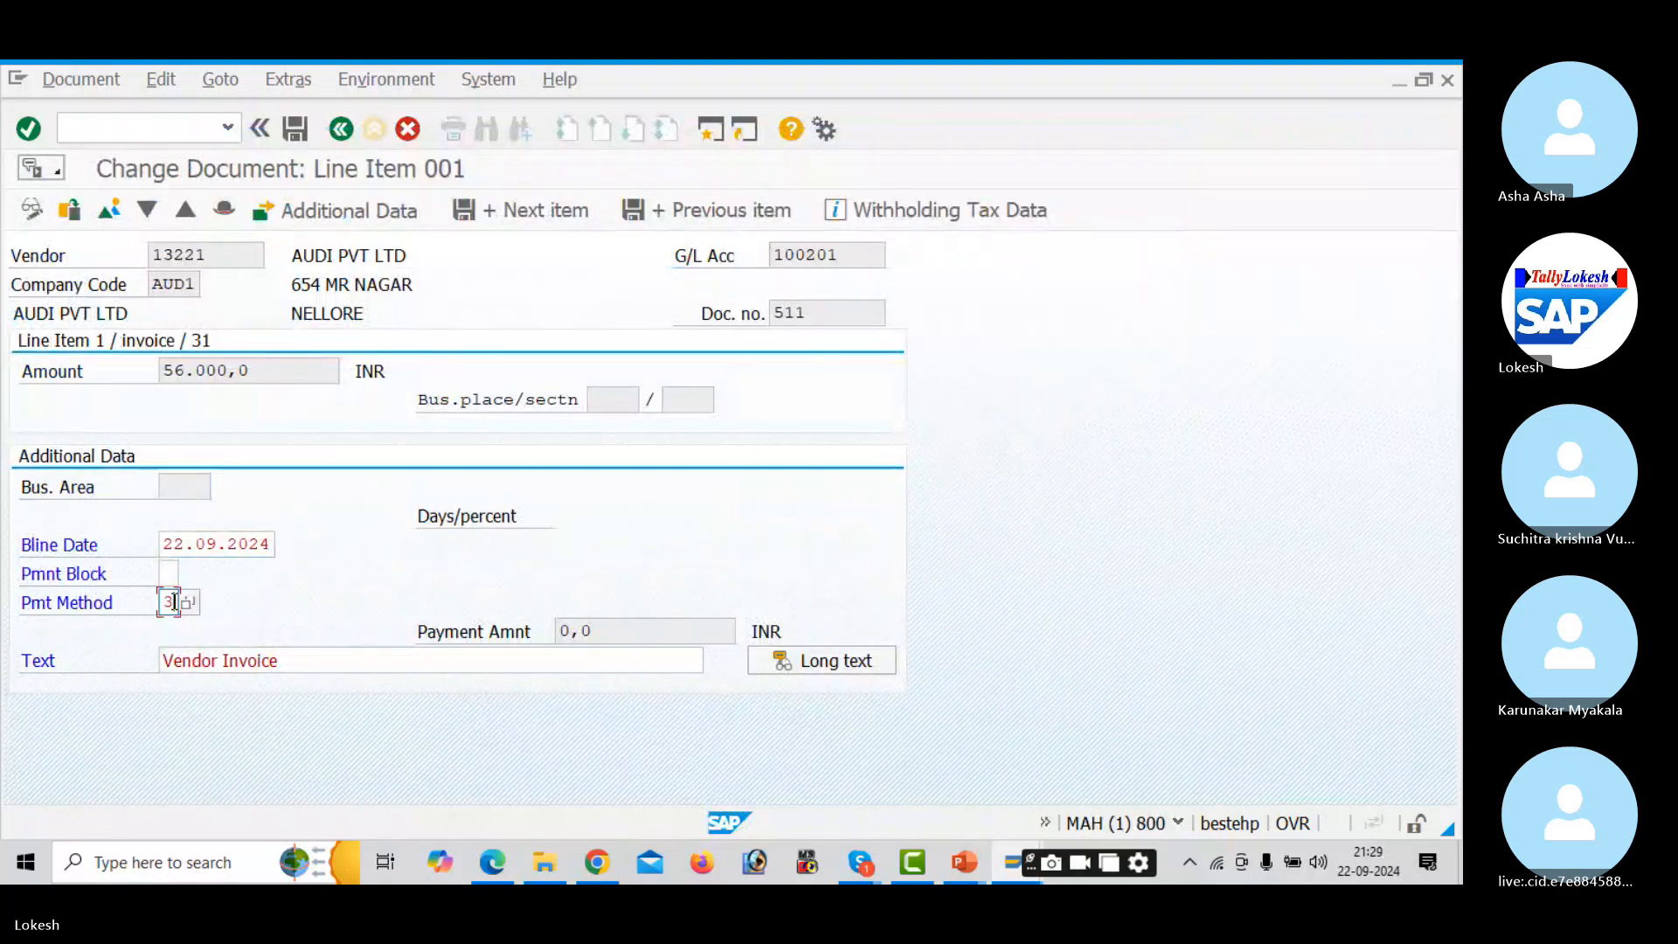
key(Tab)
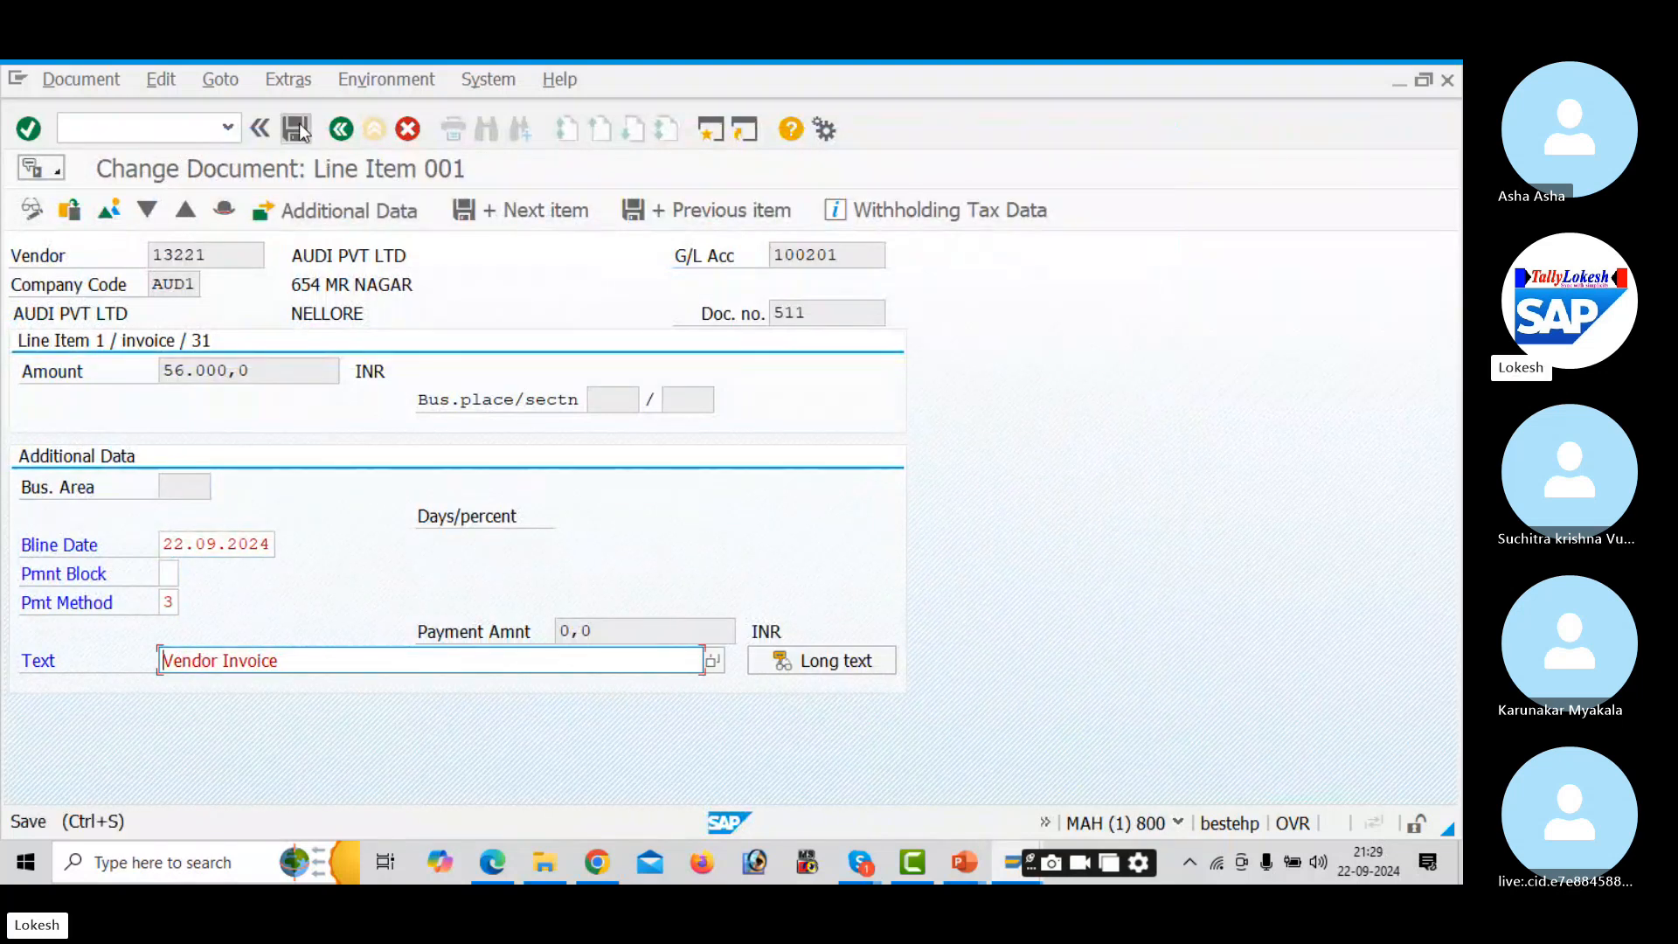
click(297, 129)
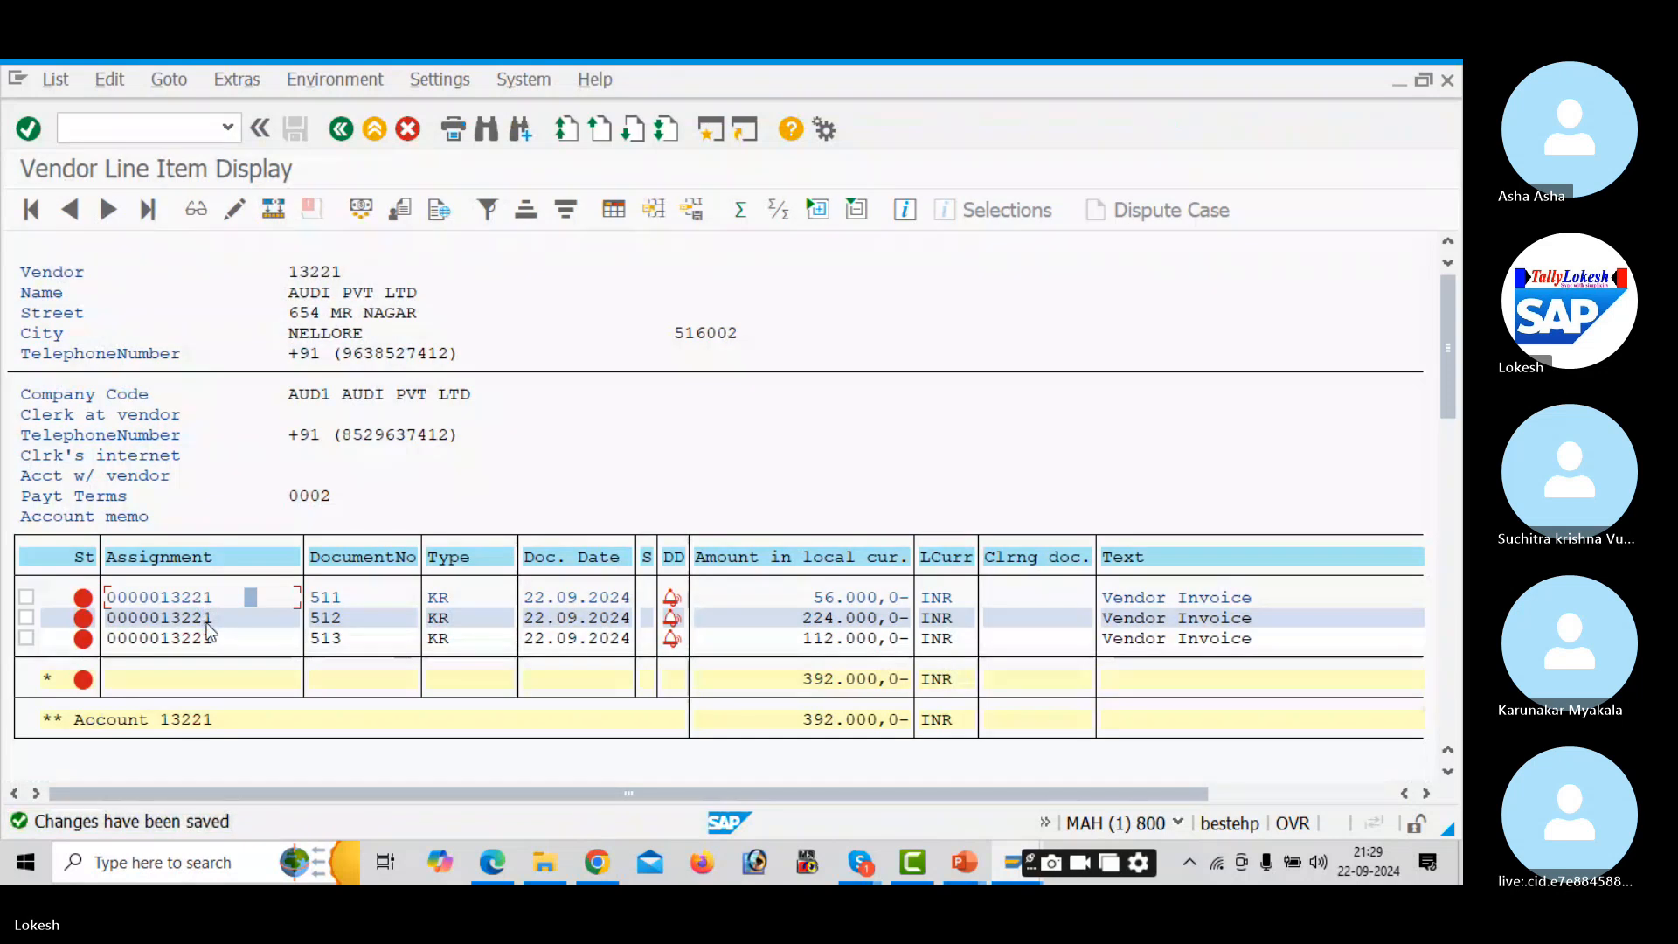
- Open invoice 512's line item in change mode and save it
double_click(206, 619)
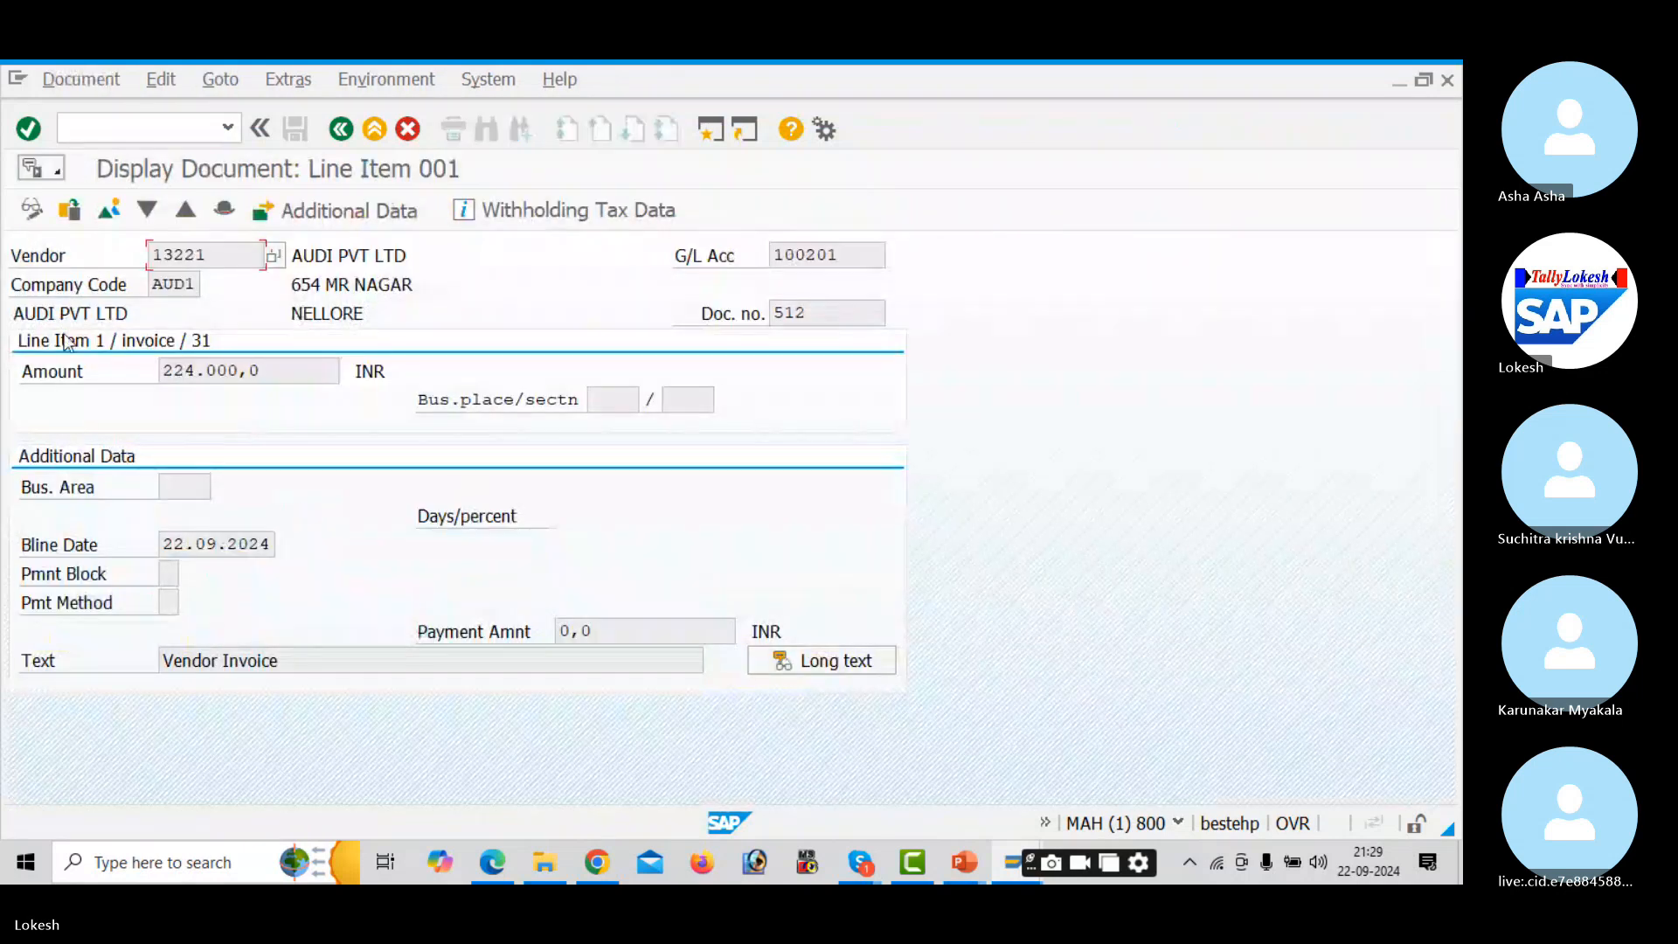
click(35, 210)
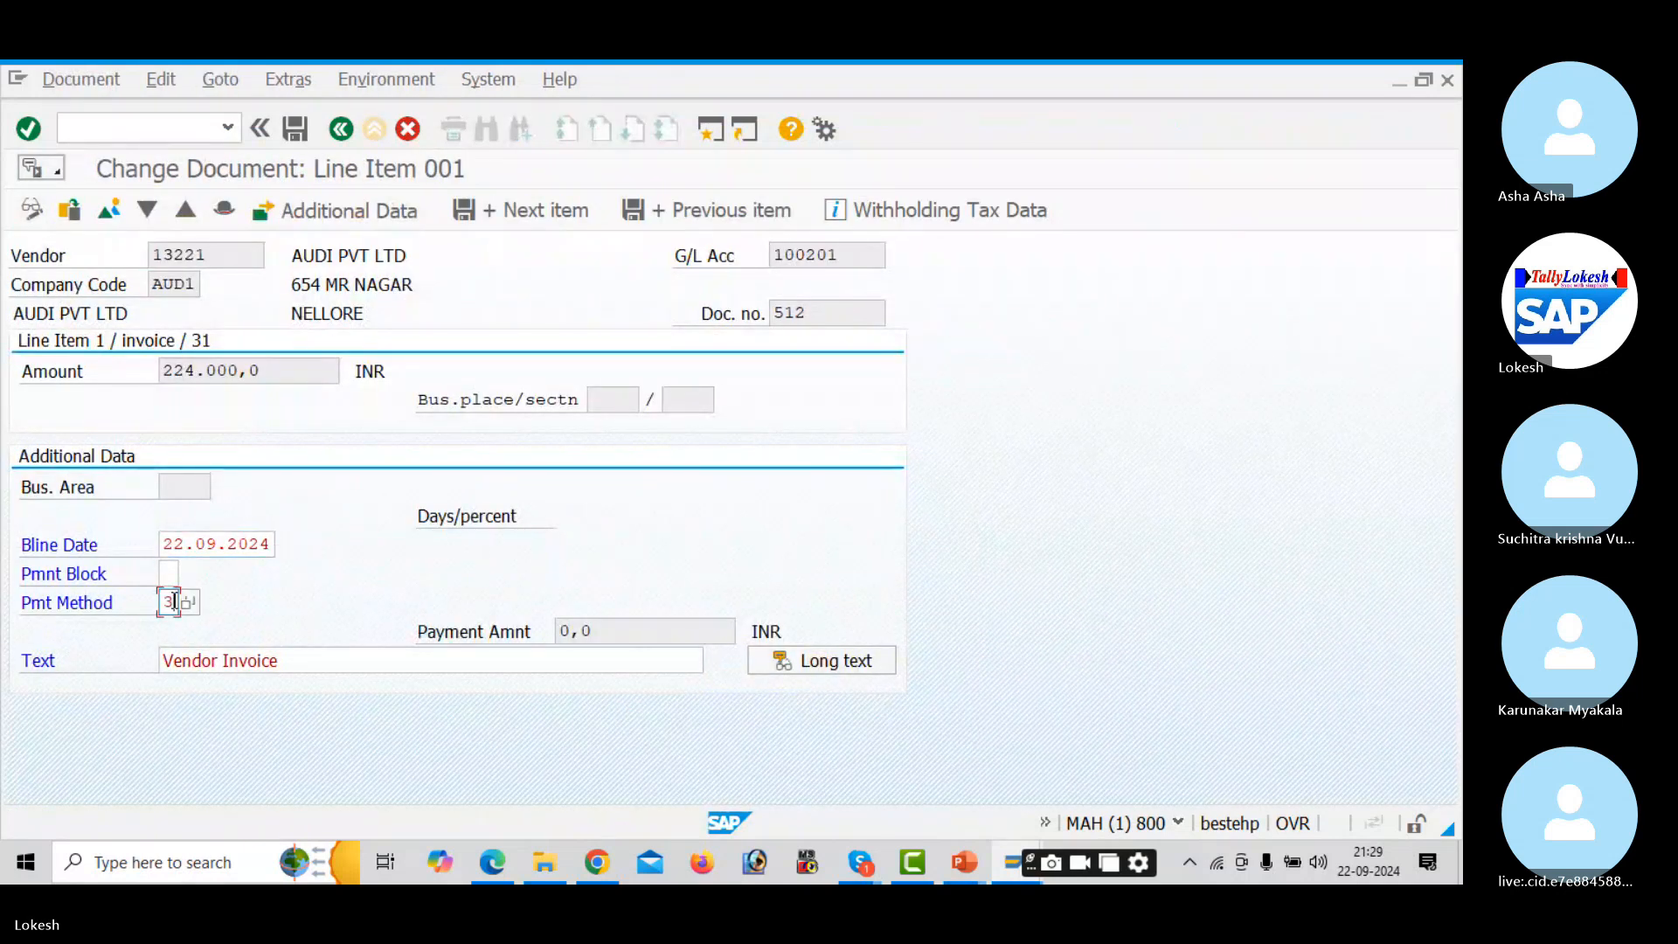
click(294, 130)
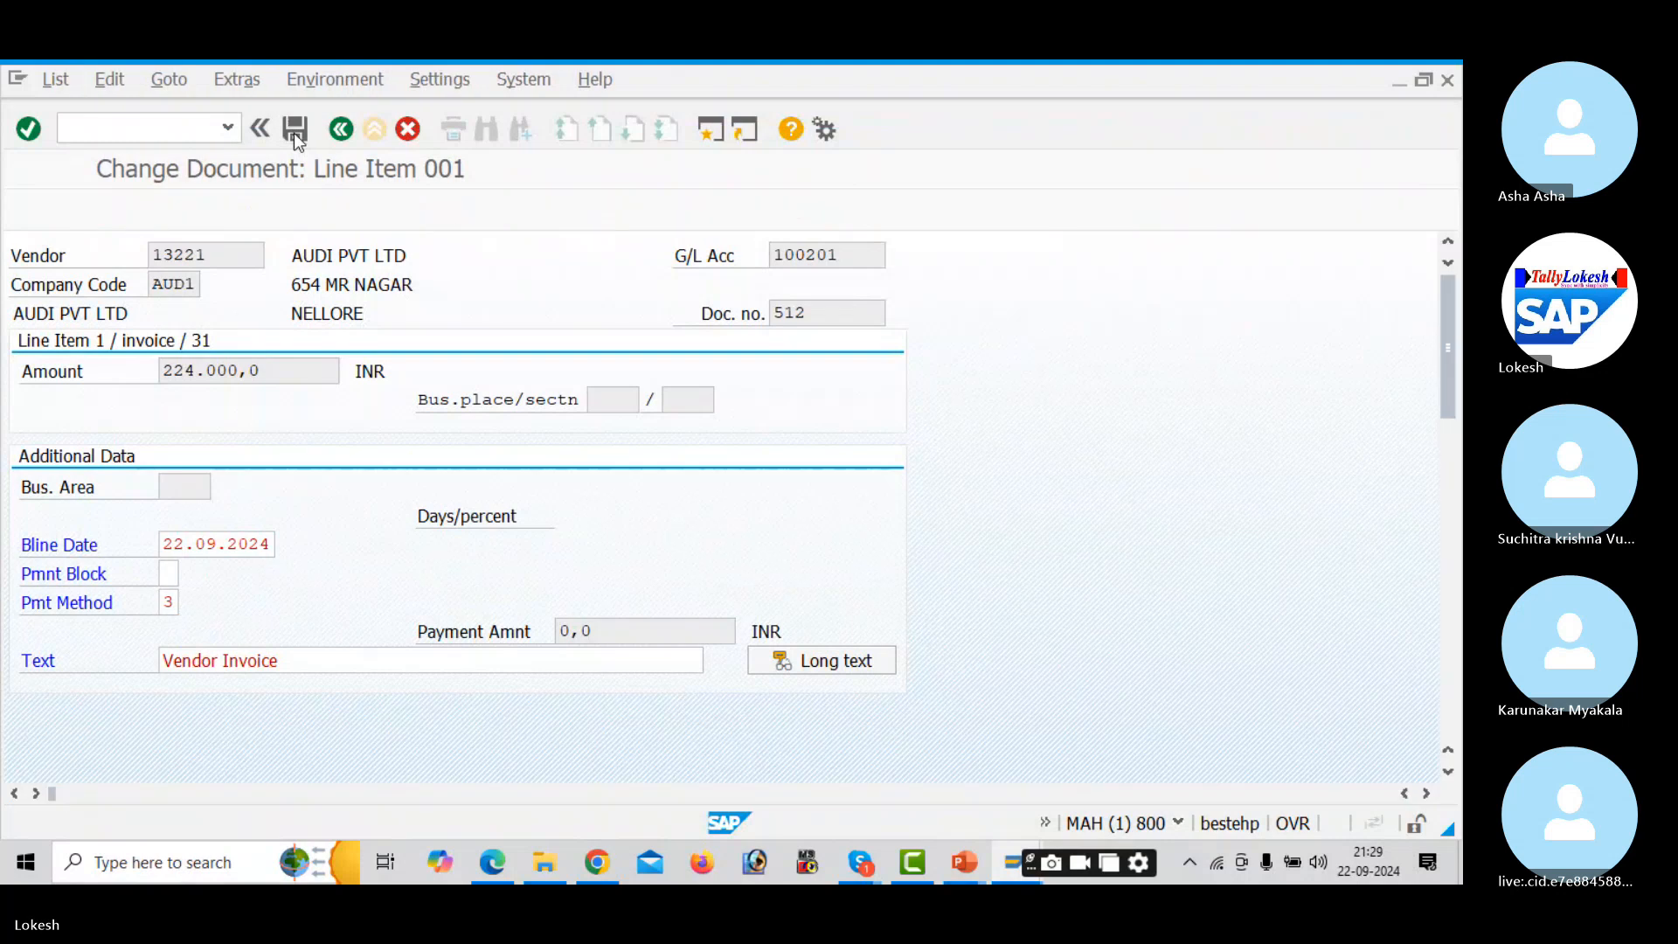
- Set payment method 3 on invoice 513's line item and save it
double_click(172, 640)
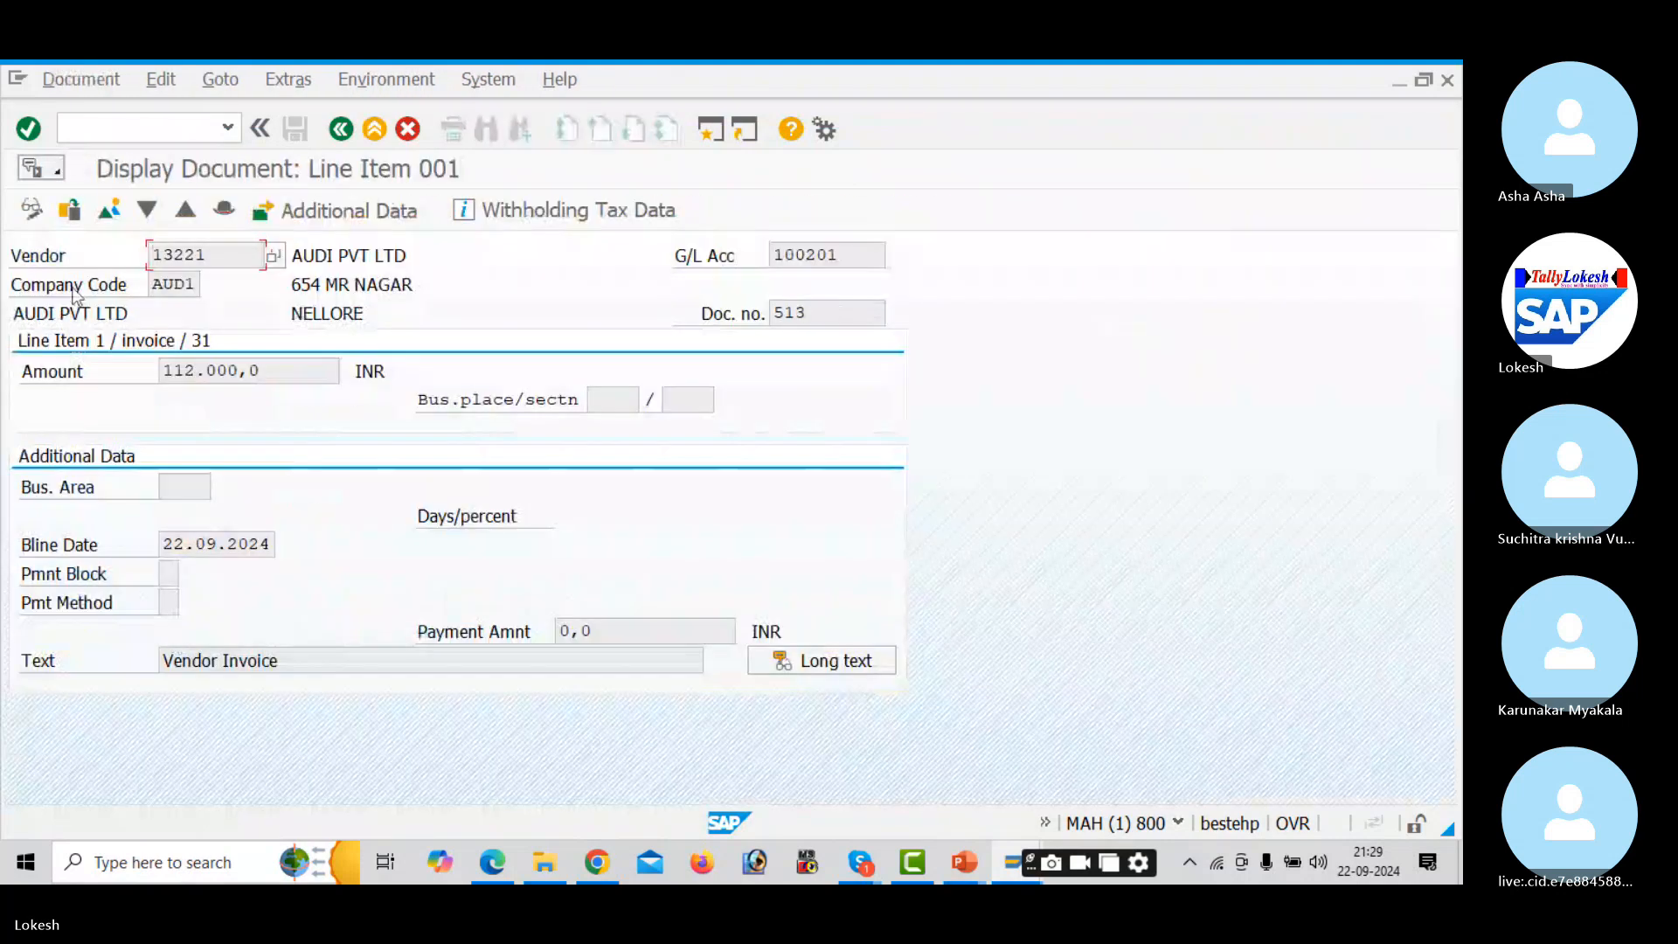
click(42, 213)
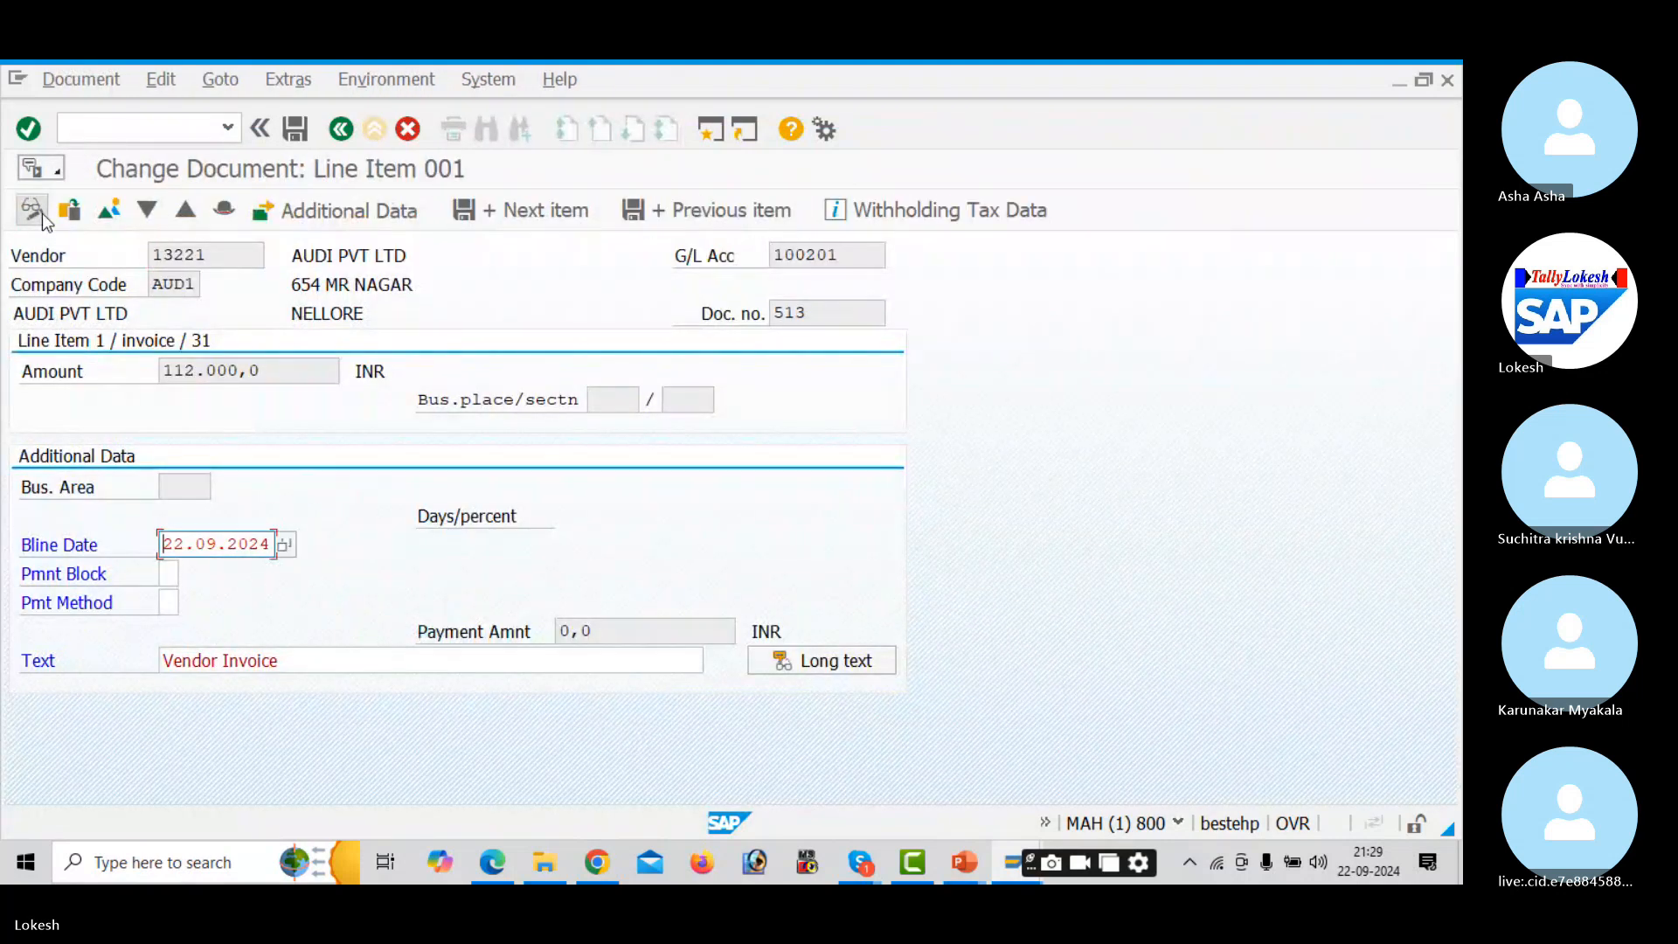
click(170, 604)
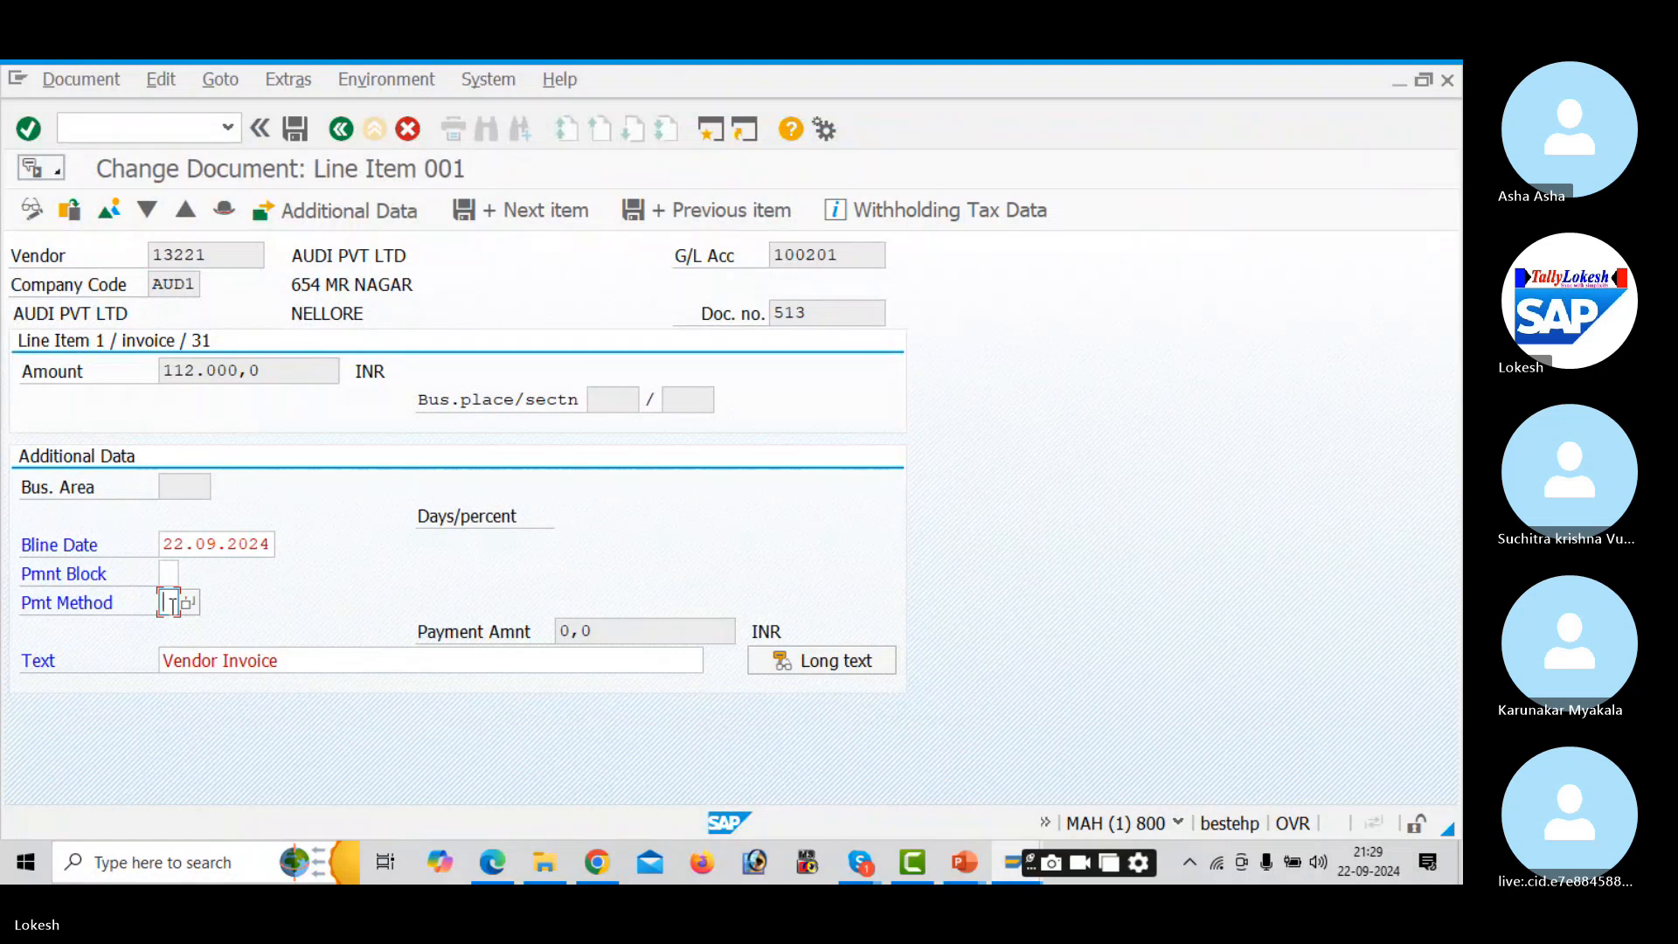
text(3)
key(Tab)
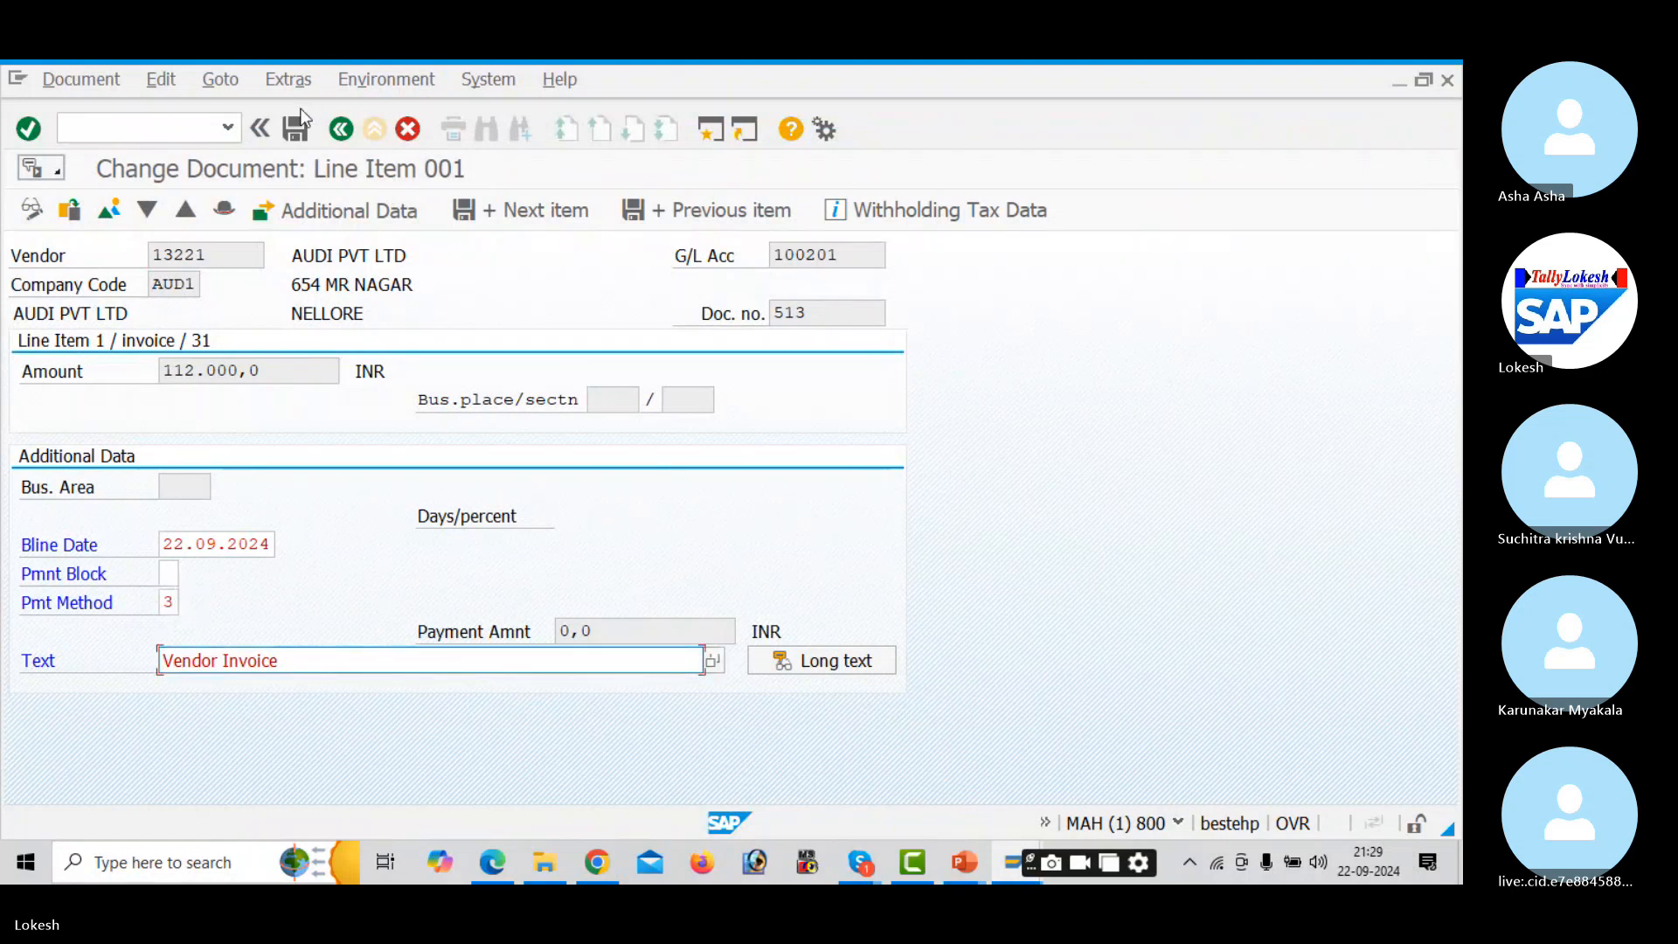
click(298, 131)
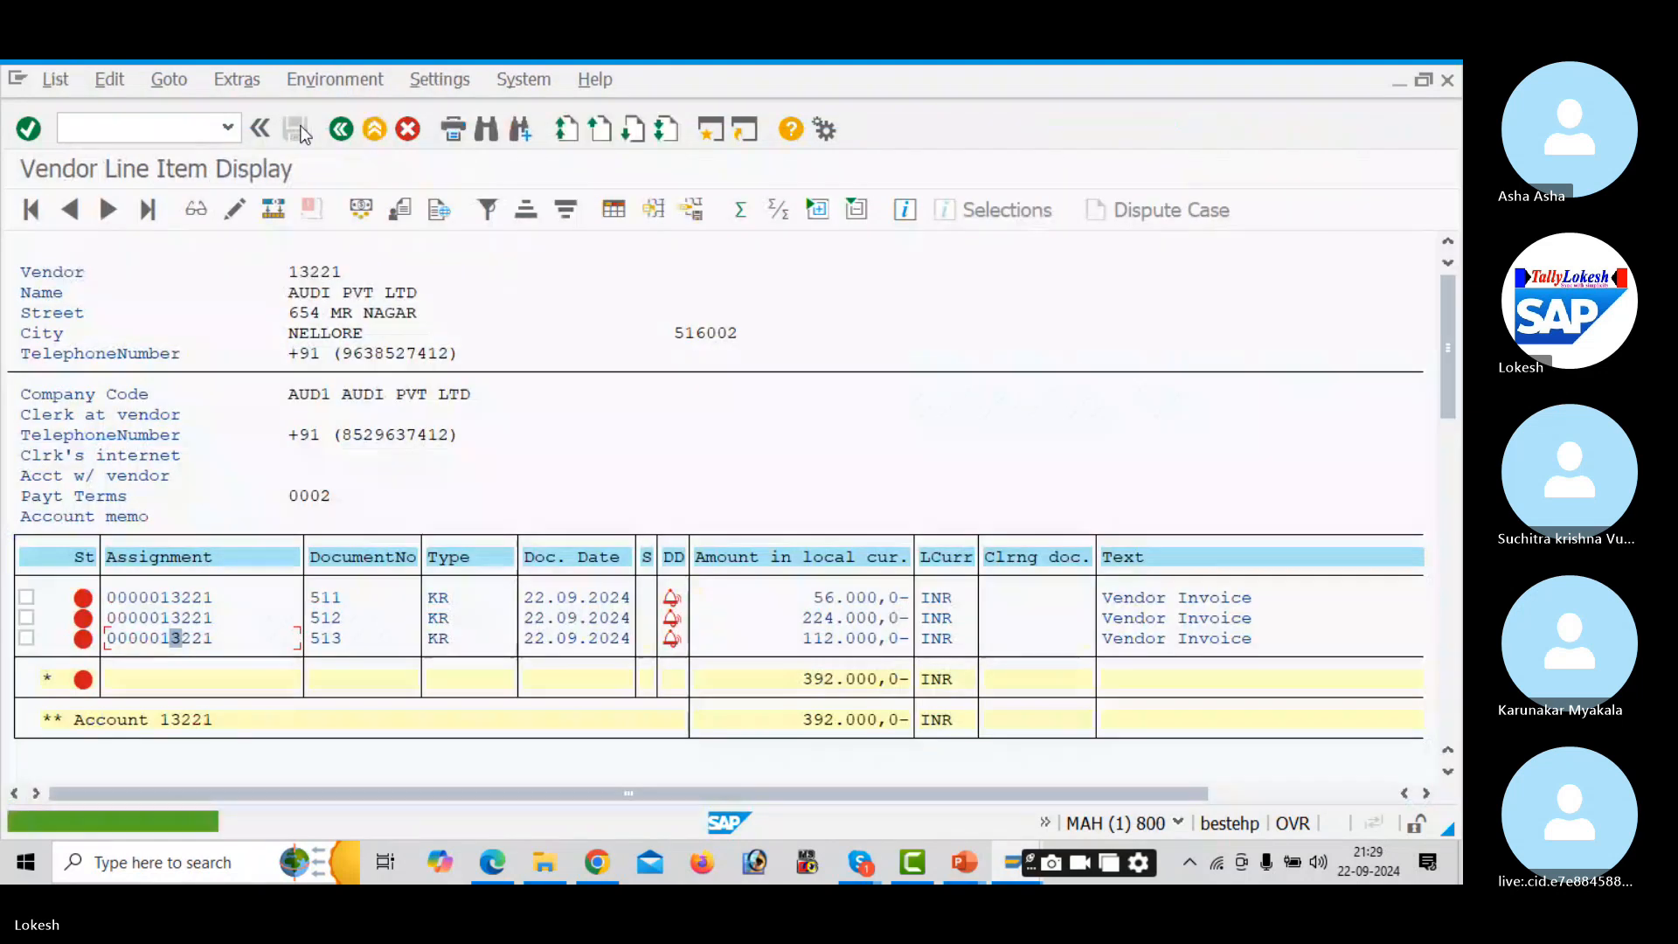
- Open a new SAP session next to the vendor open-item list, checking the configuration slides
key(alt+Tab)
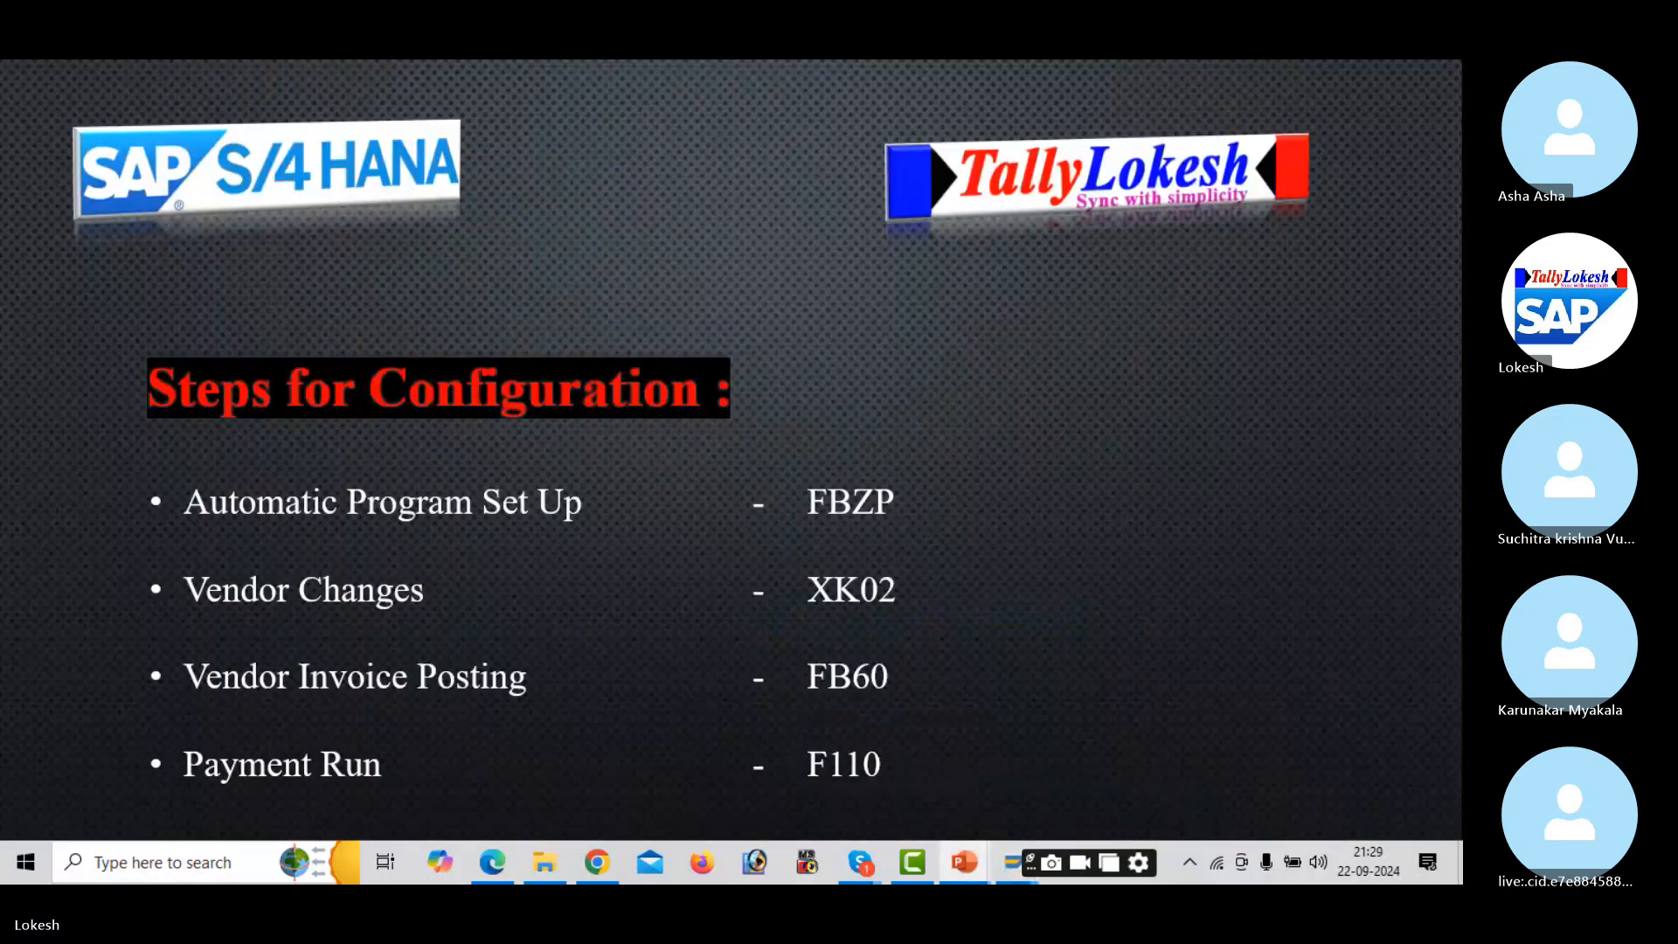
key(alt+Tab)
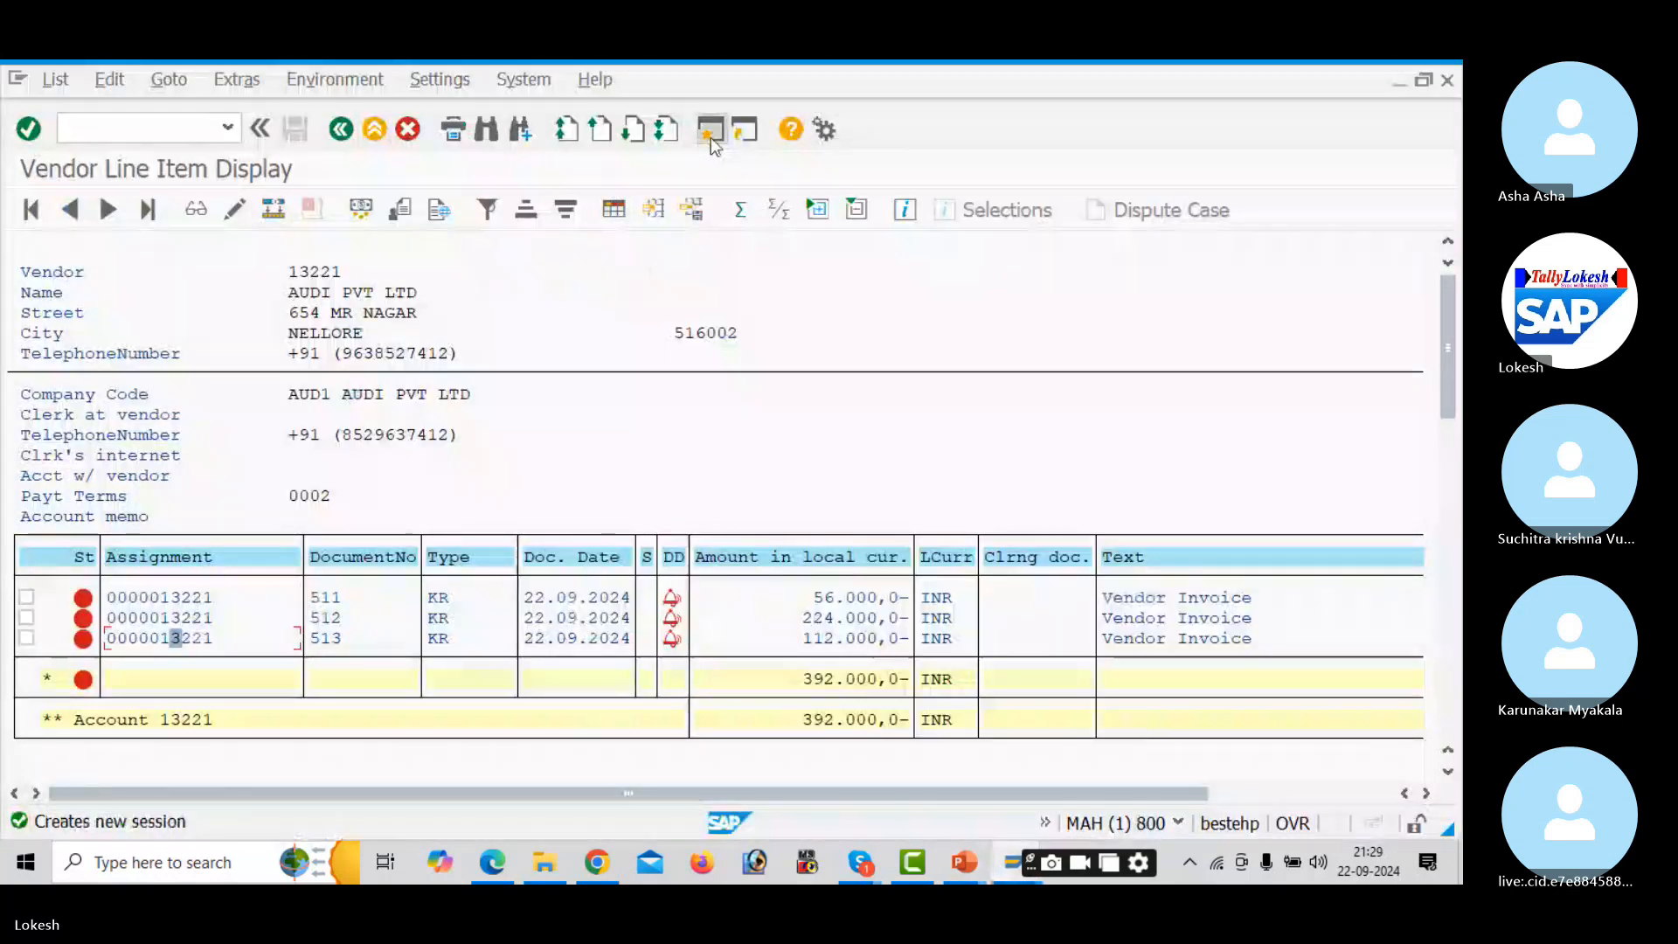
click(711, 133)
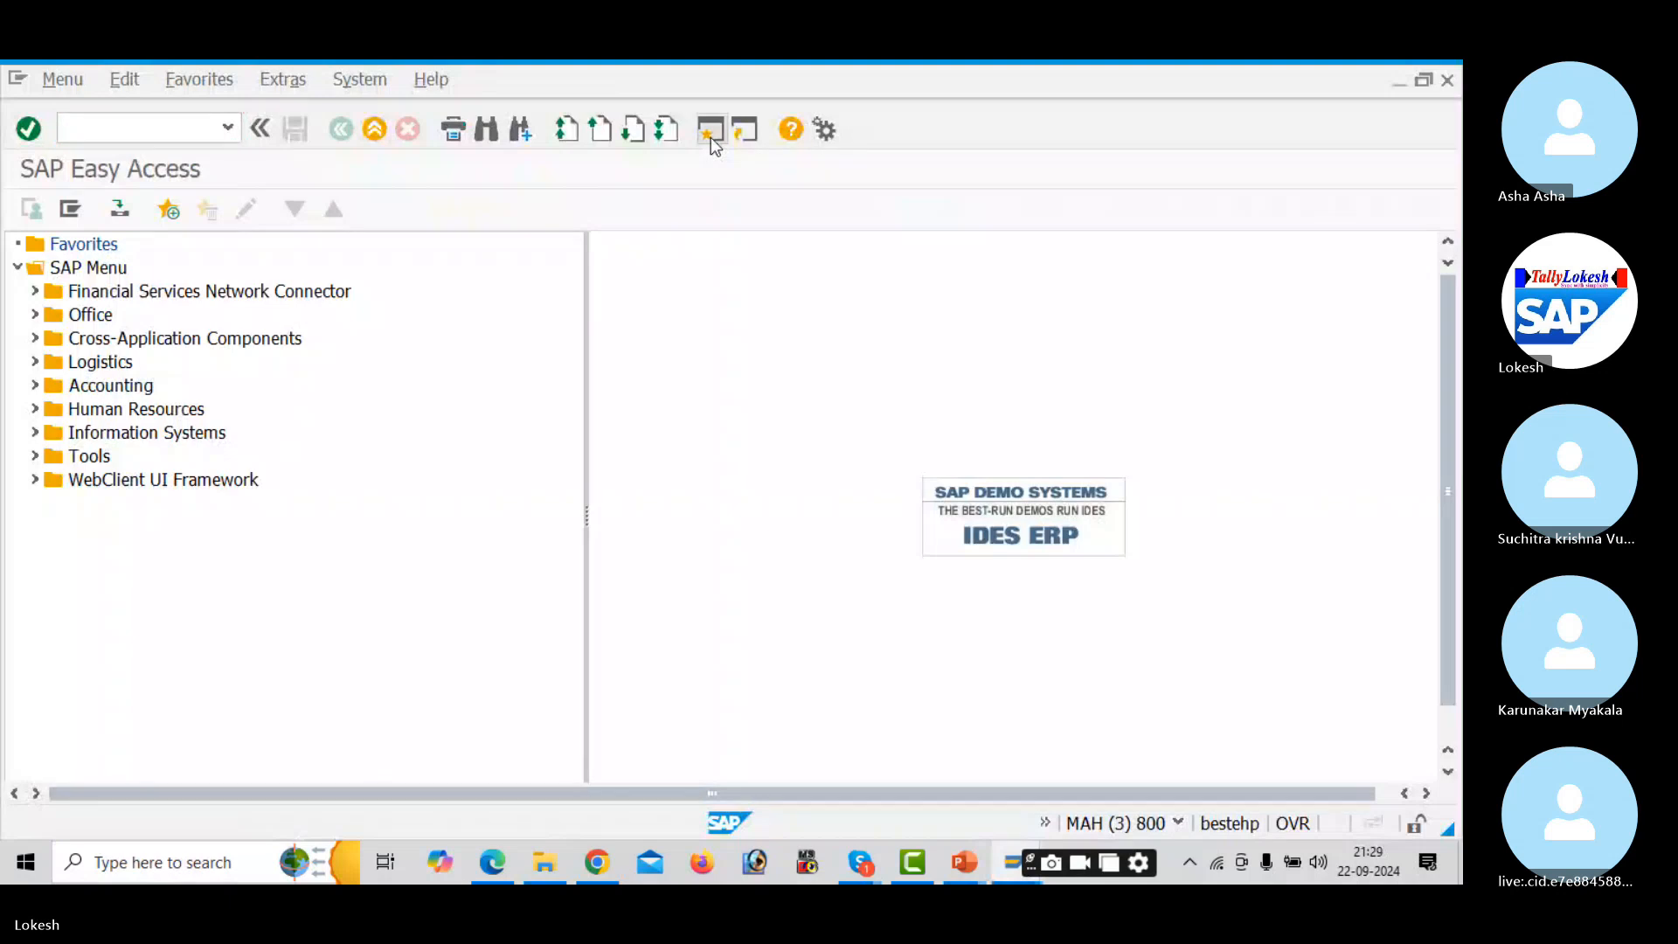
key(alt+Tab)
key(Tab)
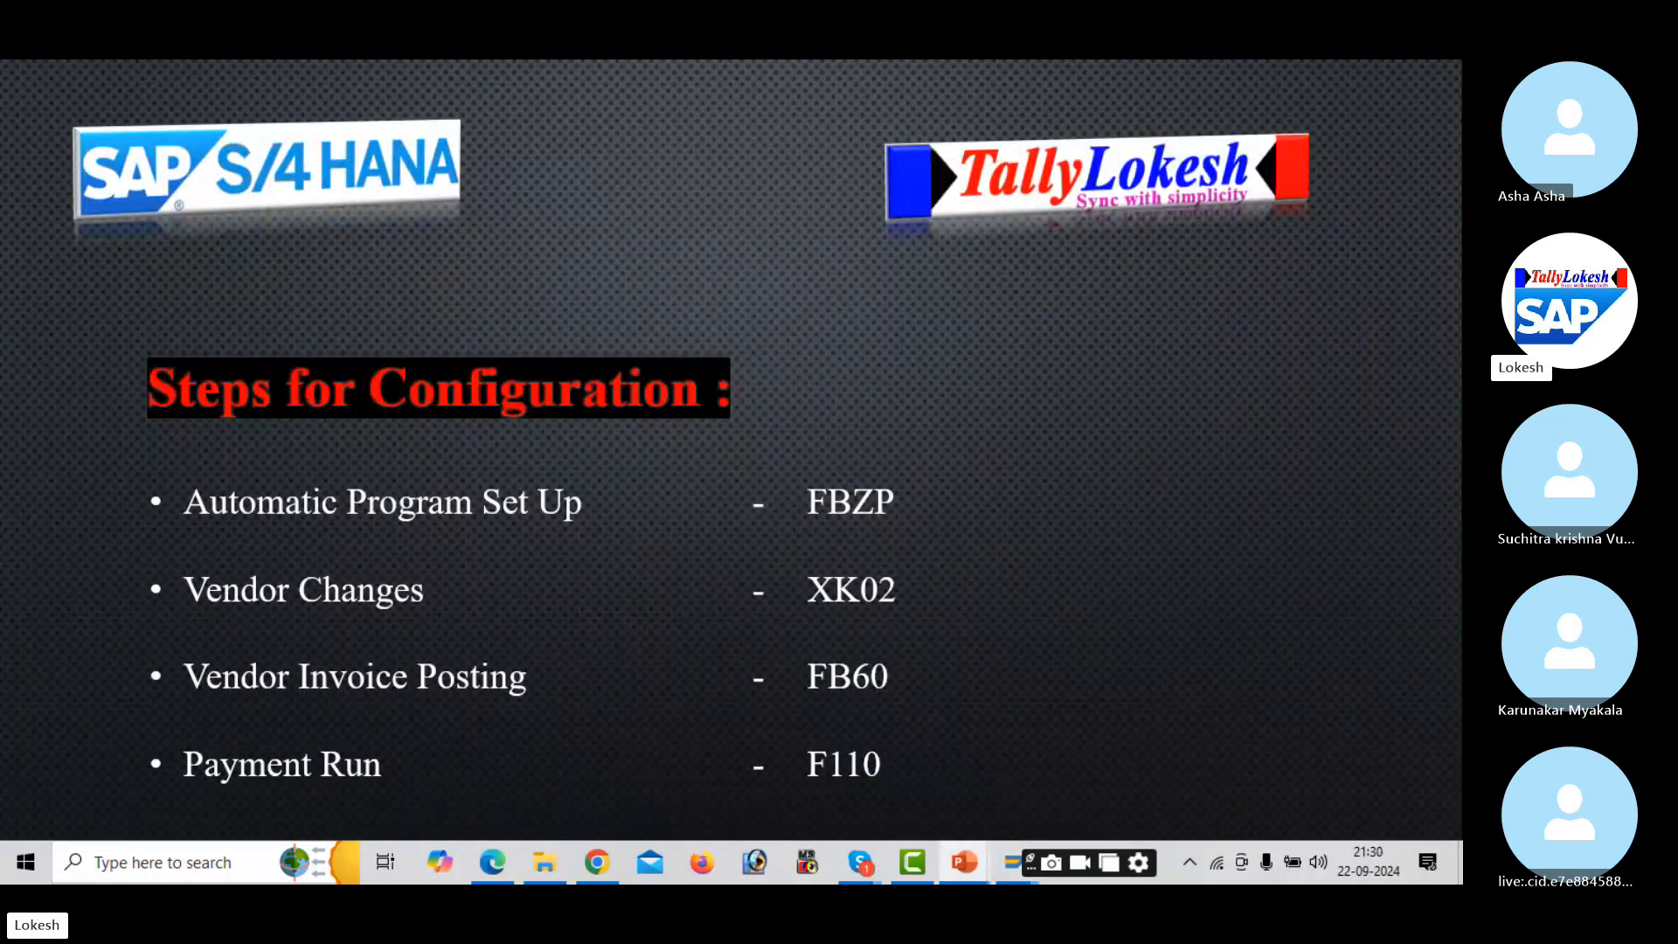
key(alt+Tab)
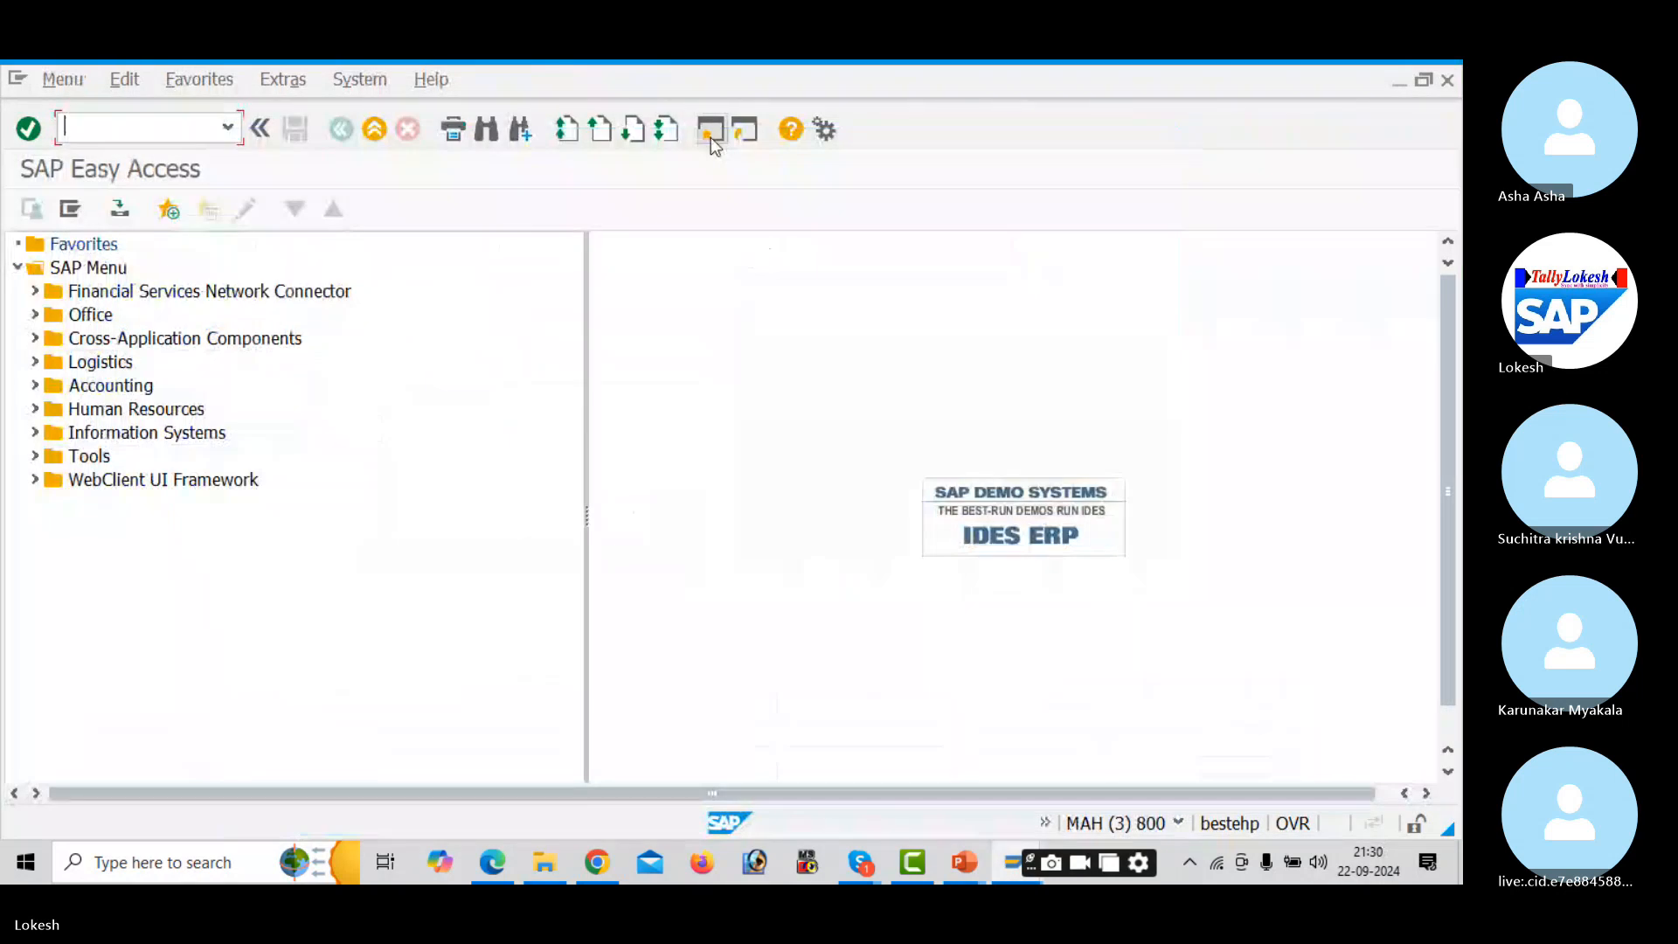
- Start F110 with run date 22.09.2024 and identification AUD1
text(f110)
key(Return)
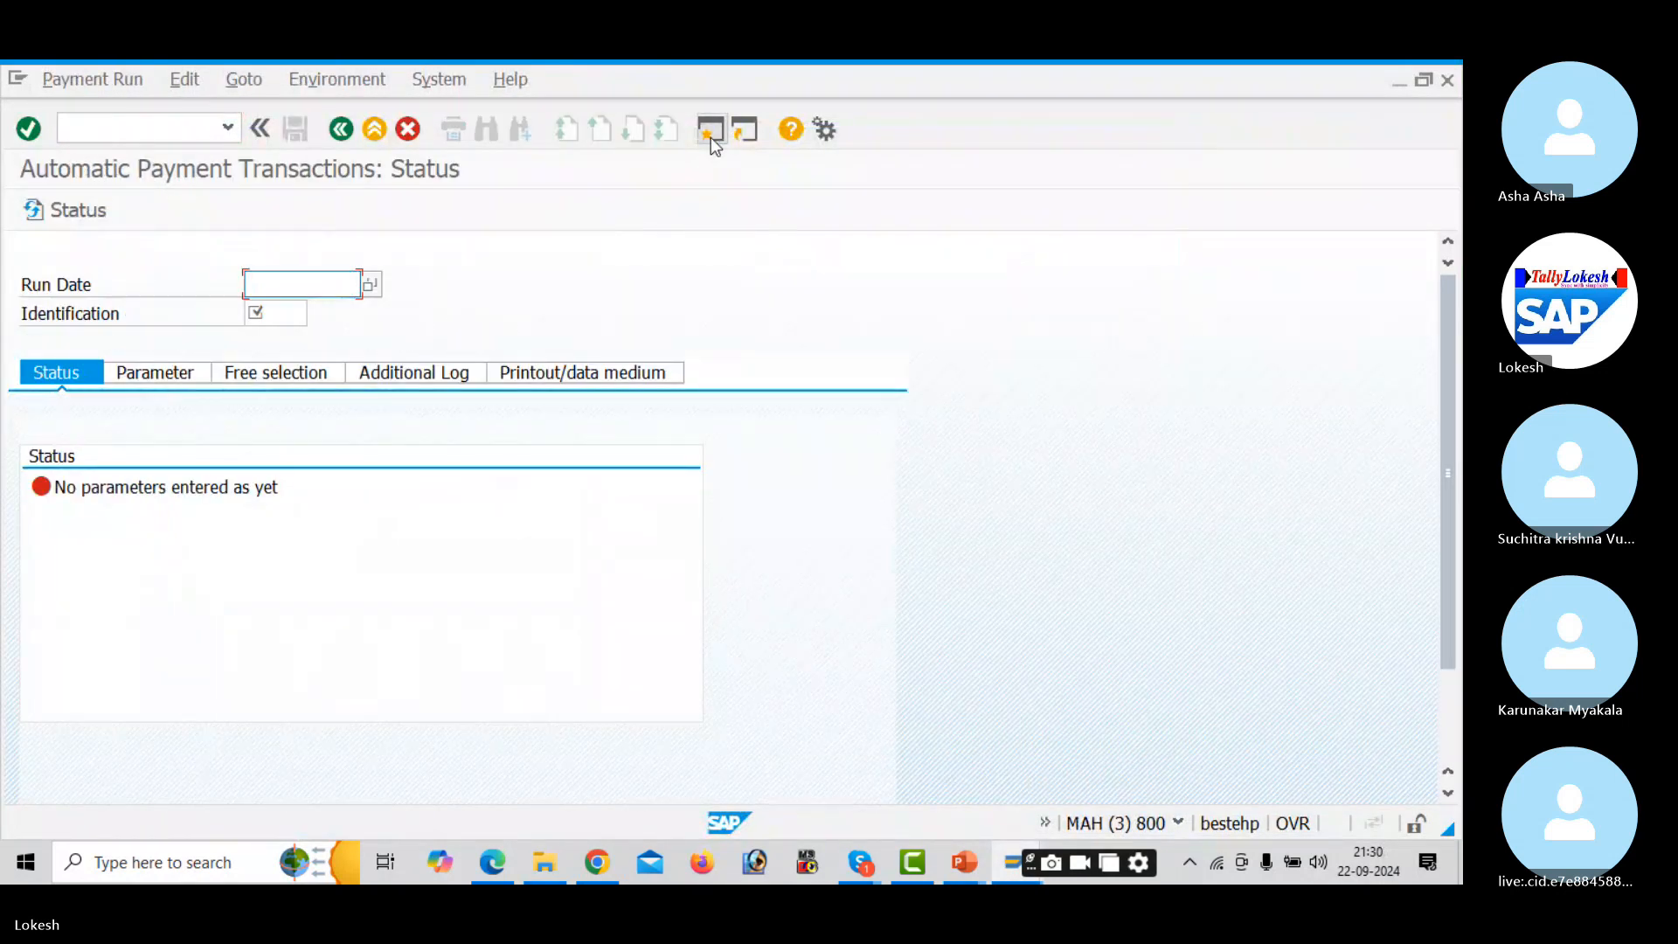
text(22.09.3202)
key(BackSpace)
key(BackSpace)
key(BackSpace)
key(BackSpace)
text(2024)
key(Tab)
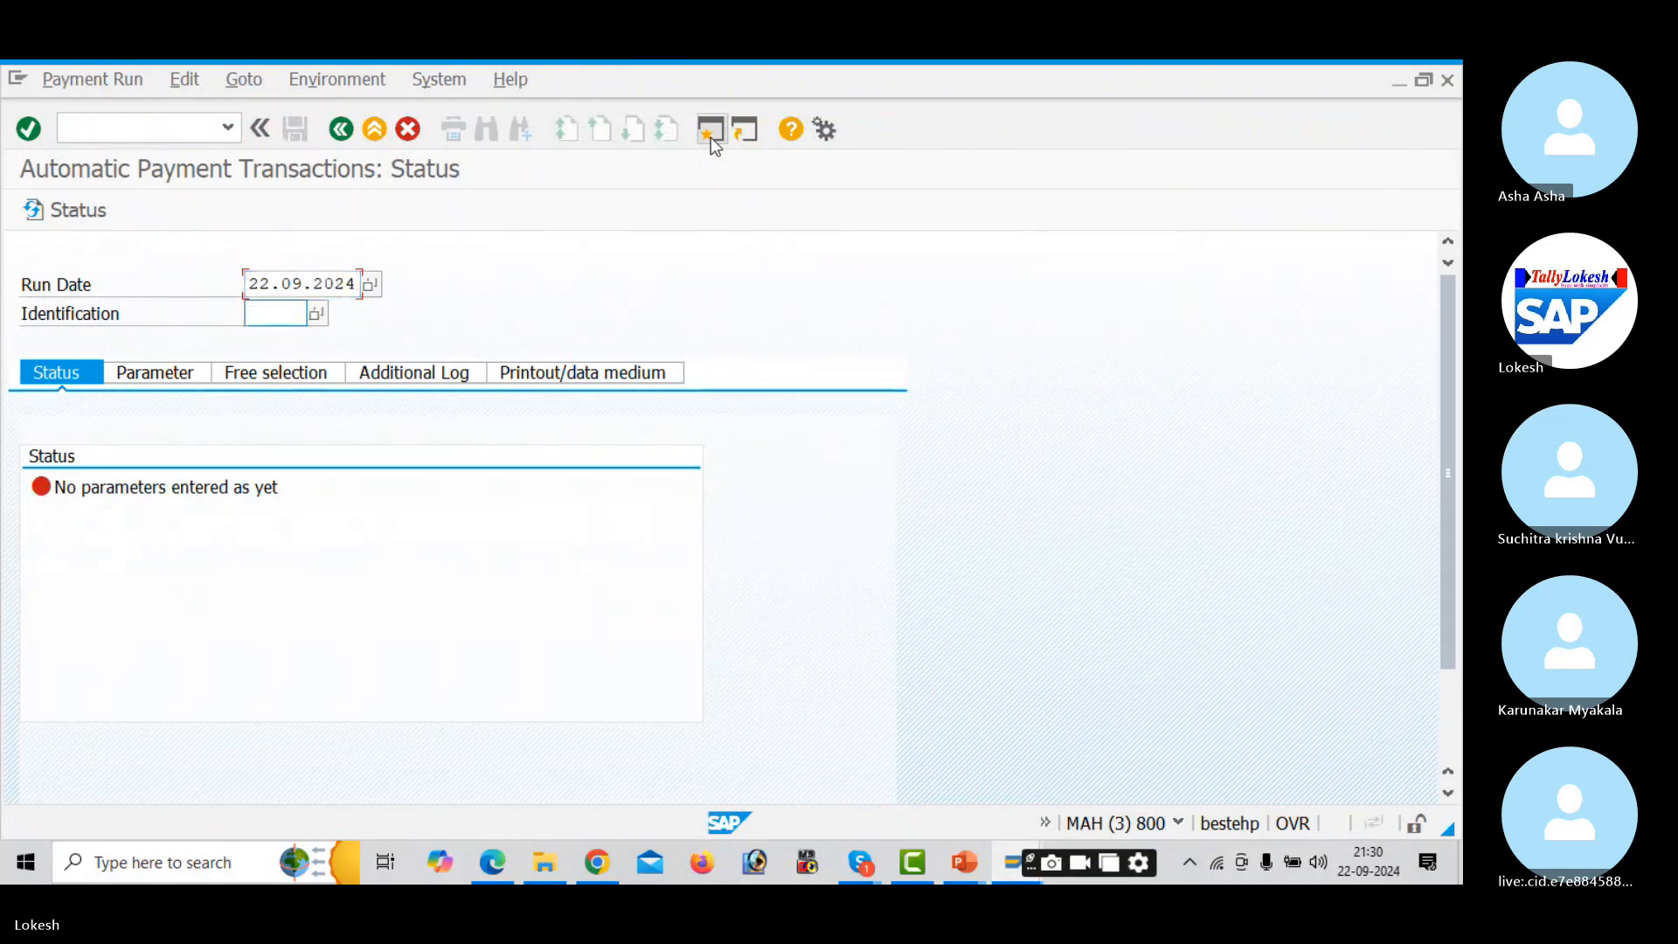
text(AUD1)
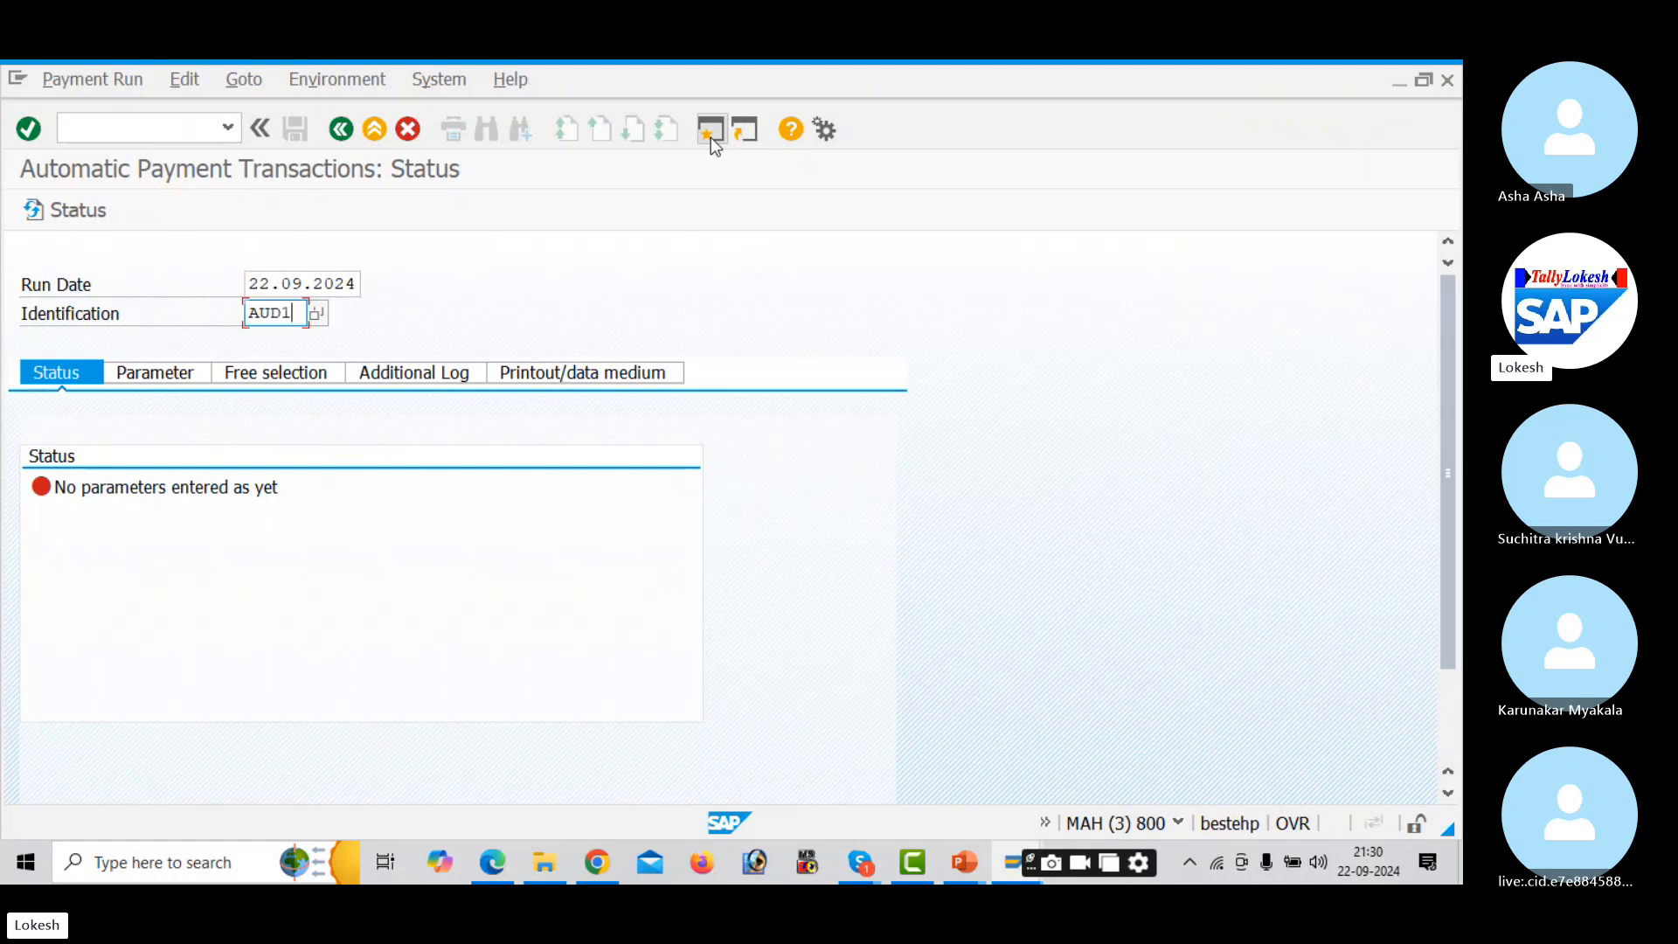
- Enter company code AUD1, payment method 3 and next payment date 26.09.2024
key(Tab)
click(166, 376)
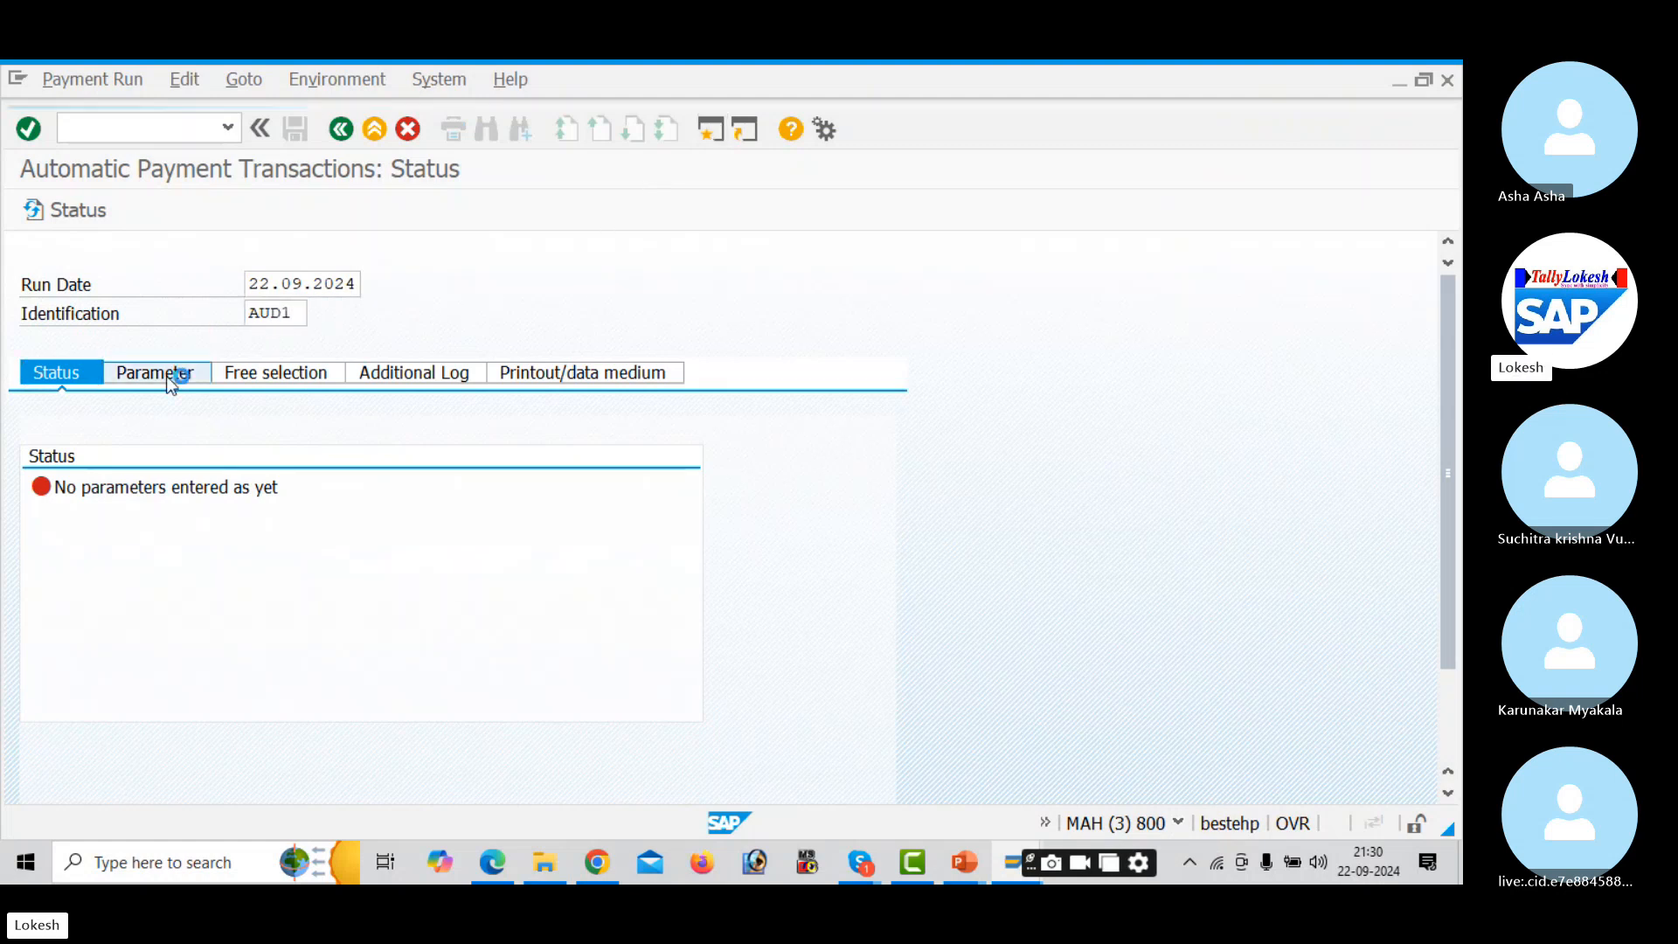
click(174, 549)
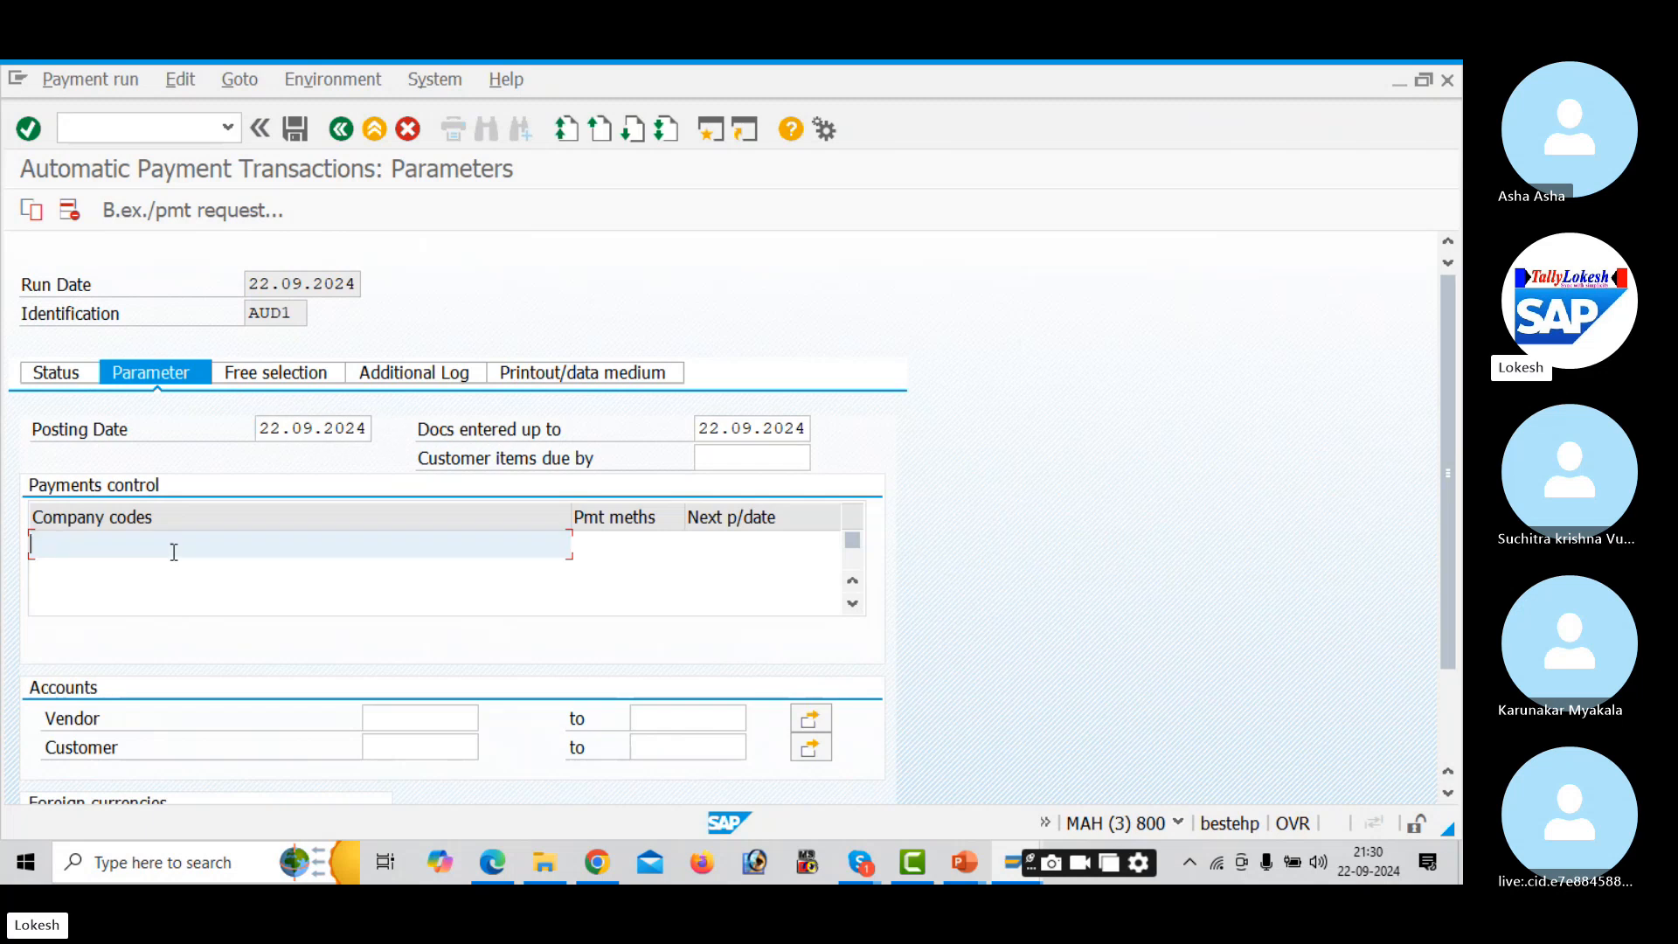
text(AUD1)
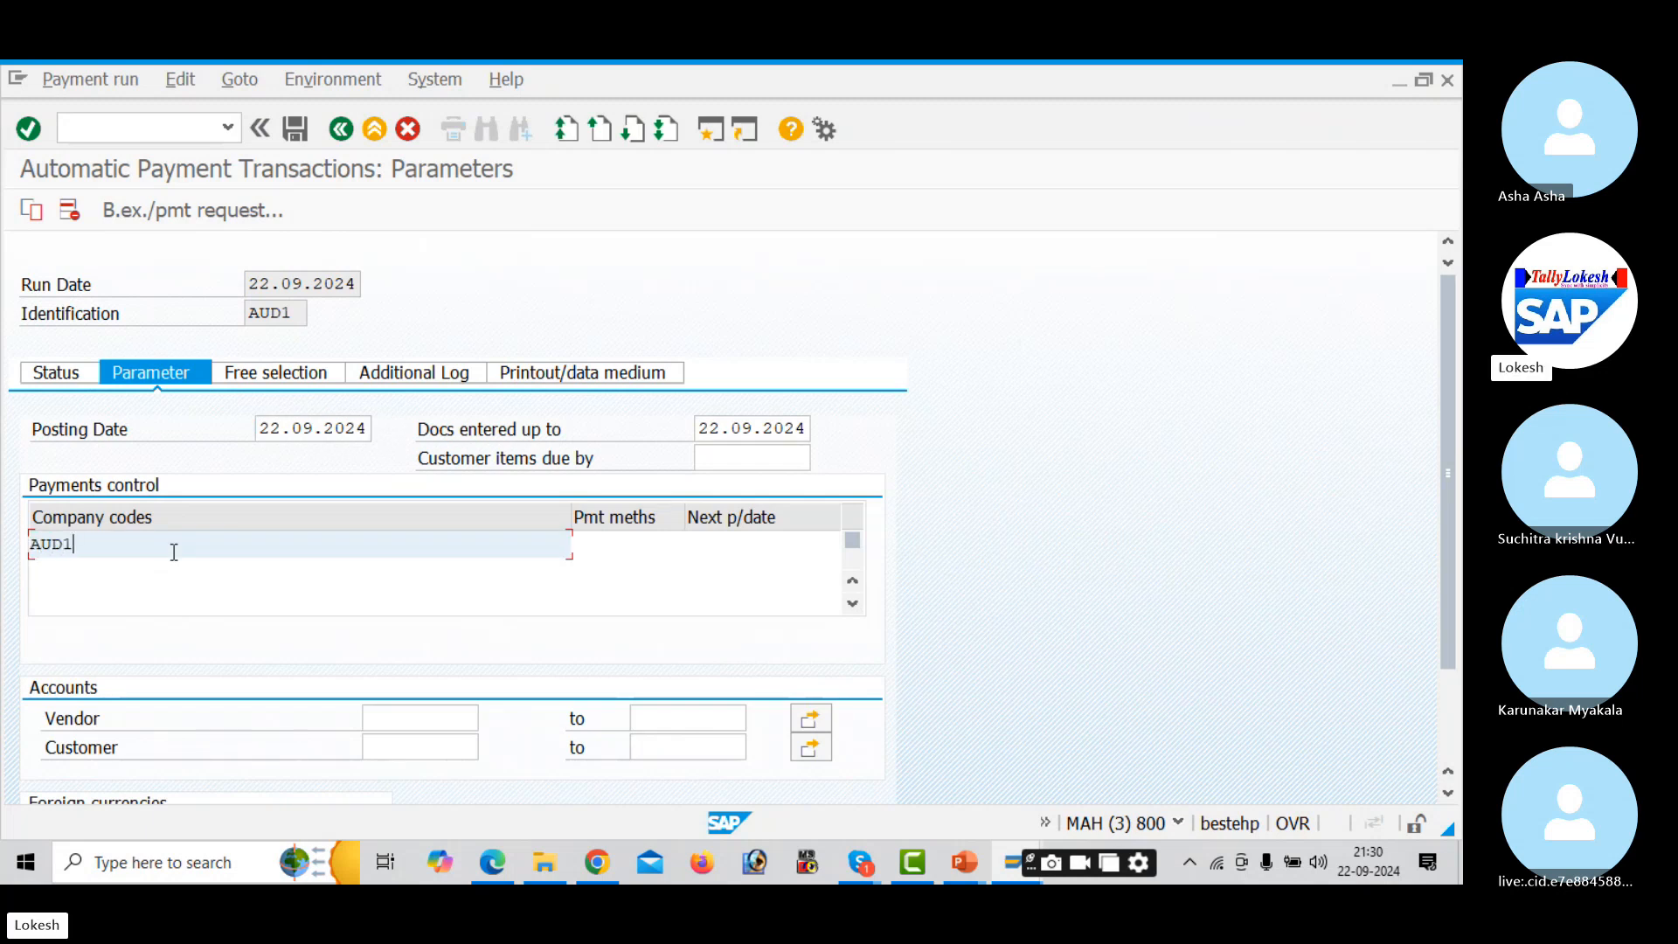
key(Tab)
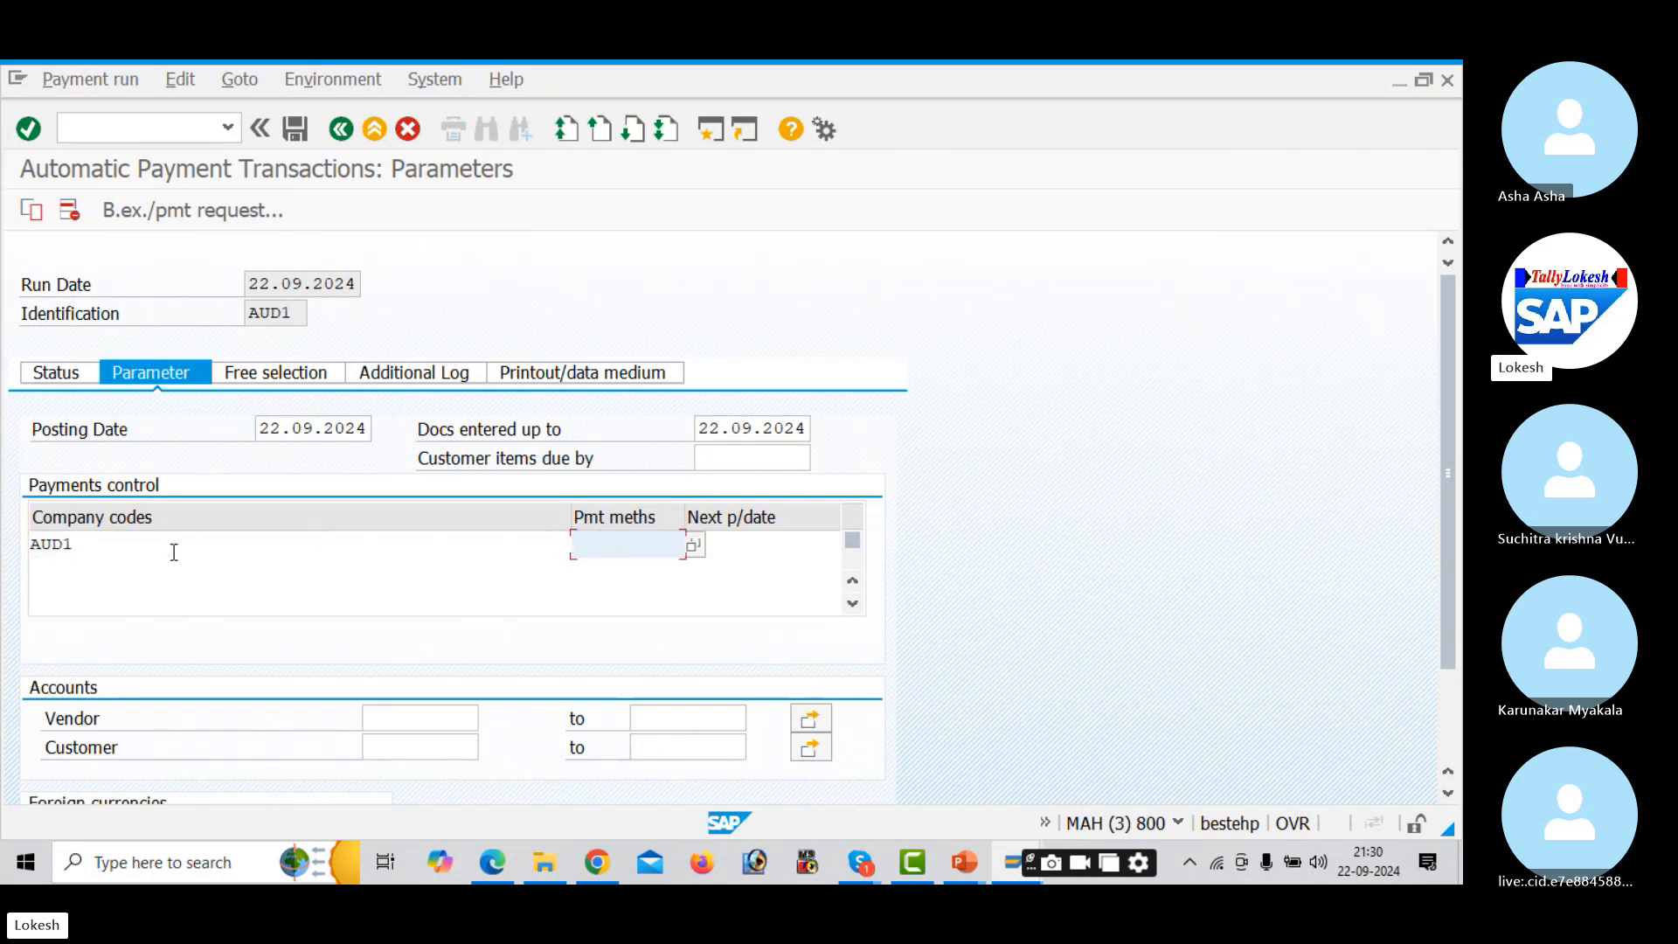
key(Tab)
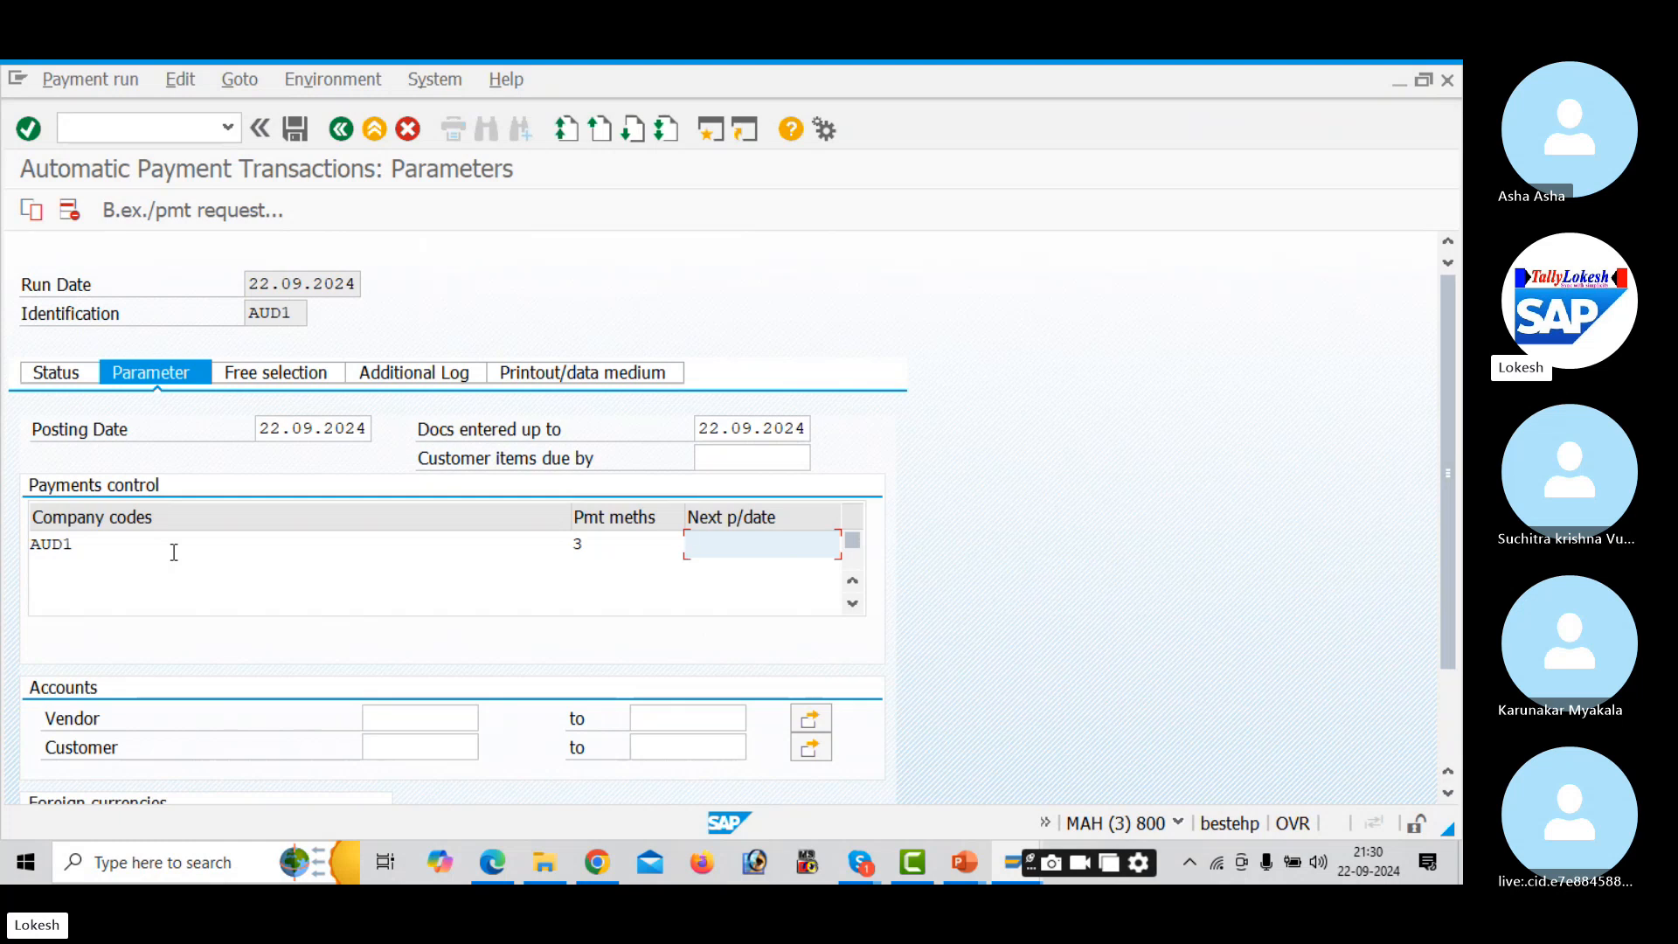
text(26.)
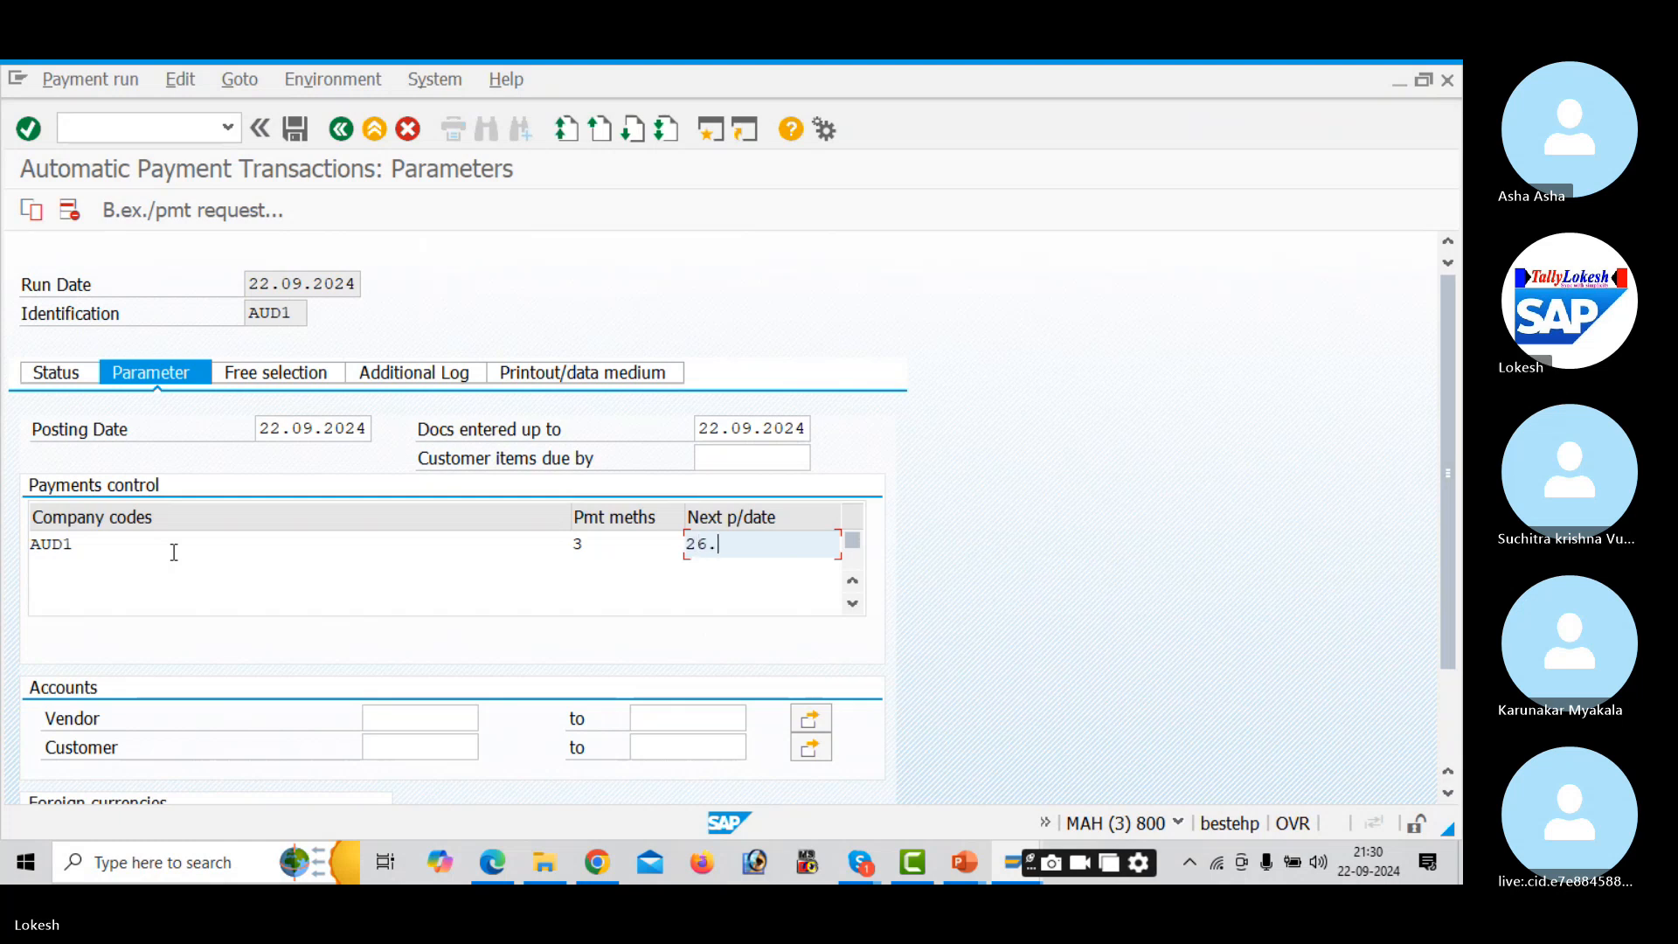
text(09.202)
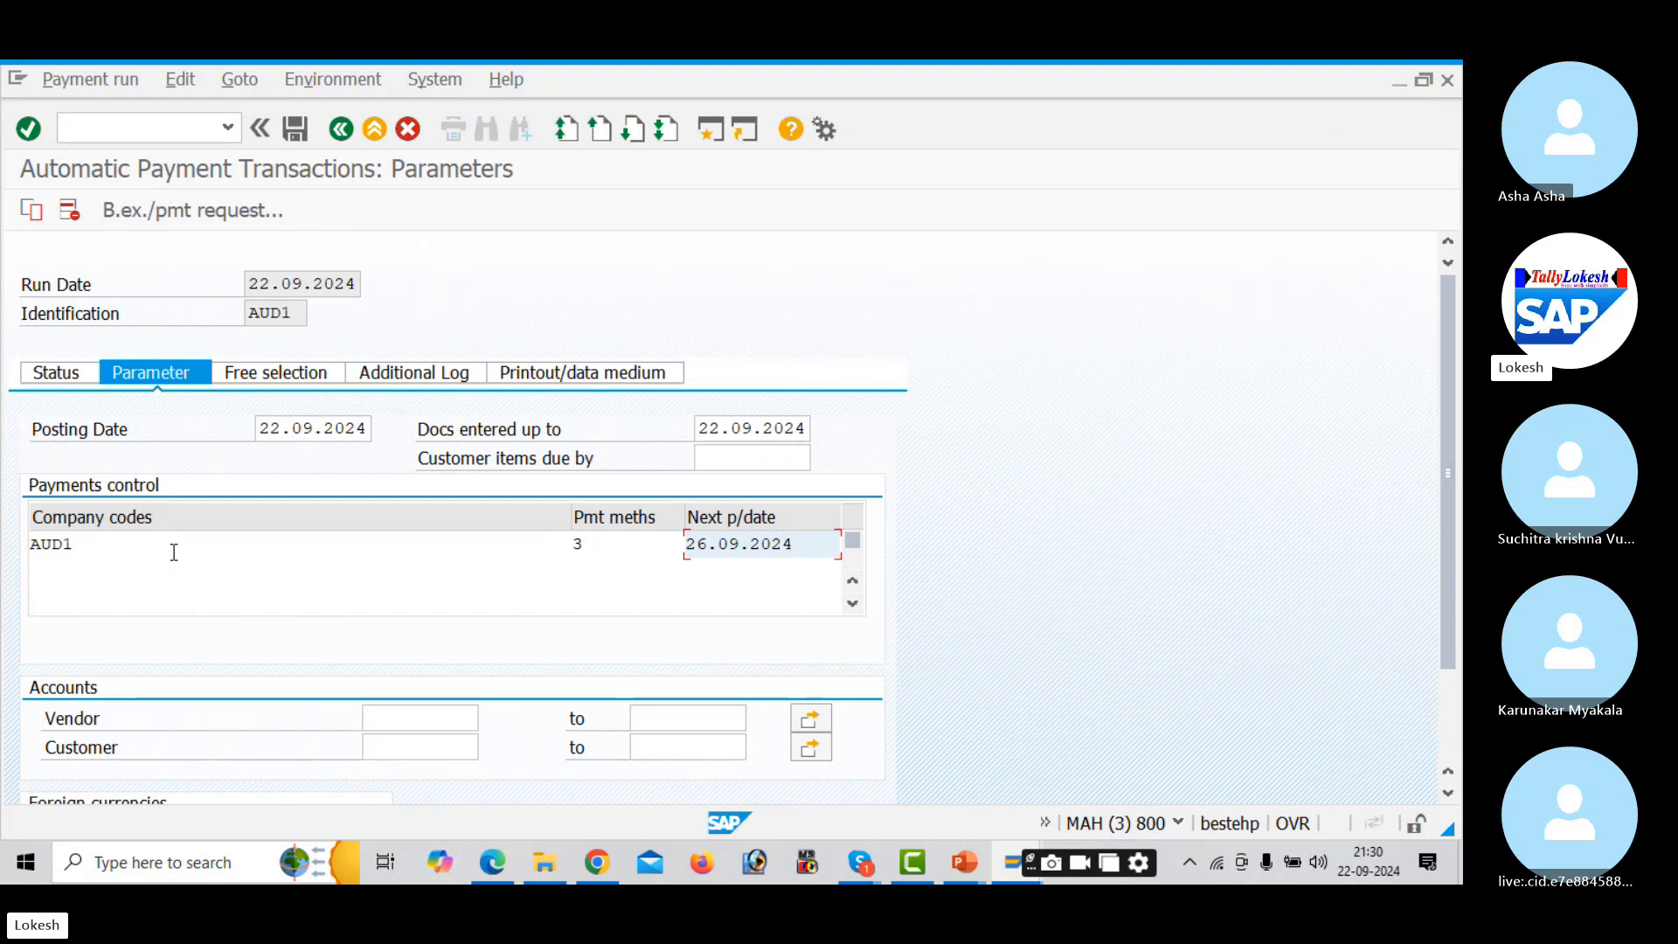
text(4)
key(Tab)
key(Tab)
key(Tab)
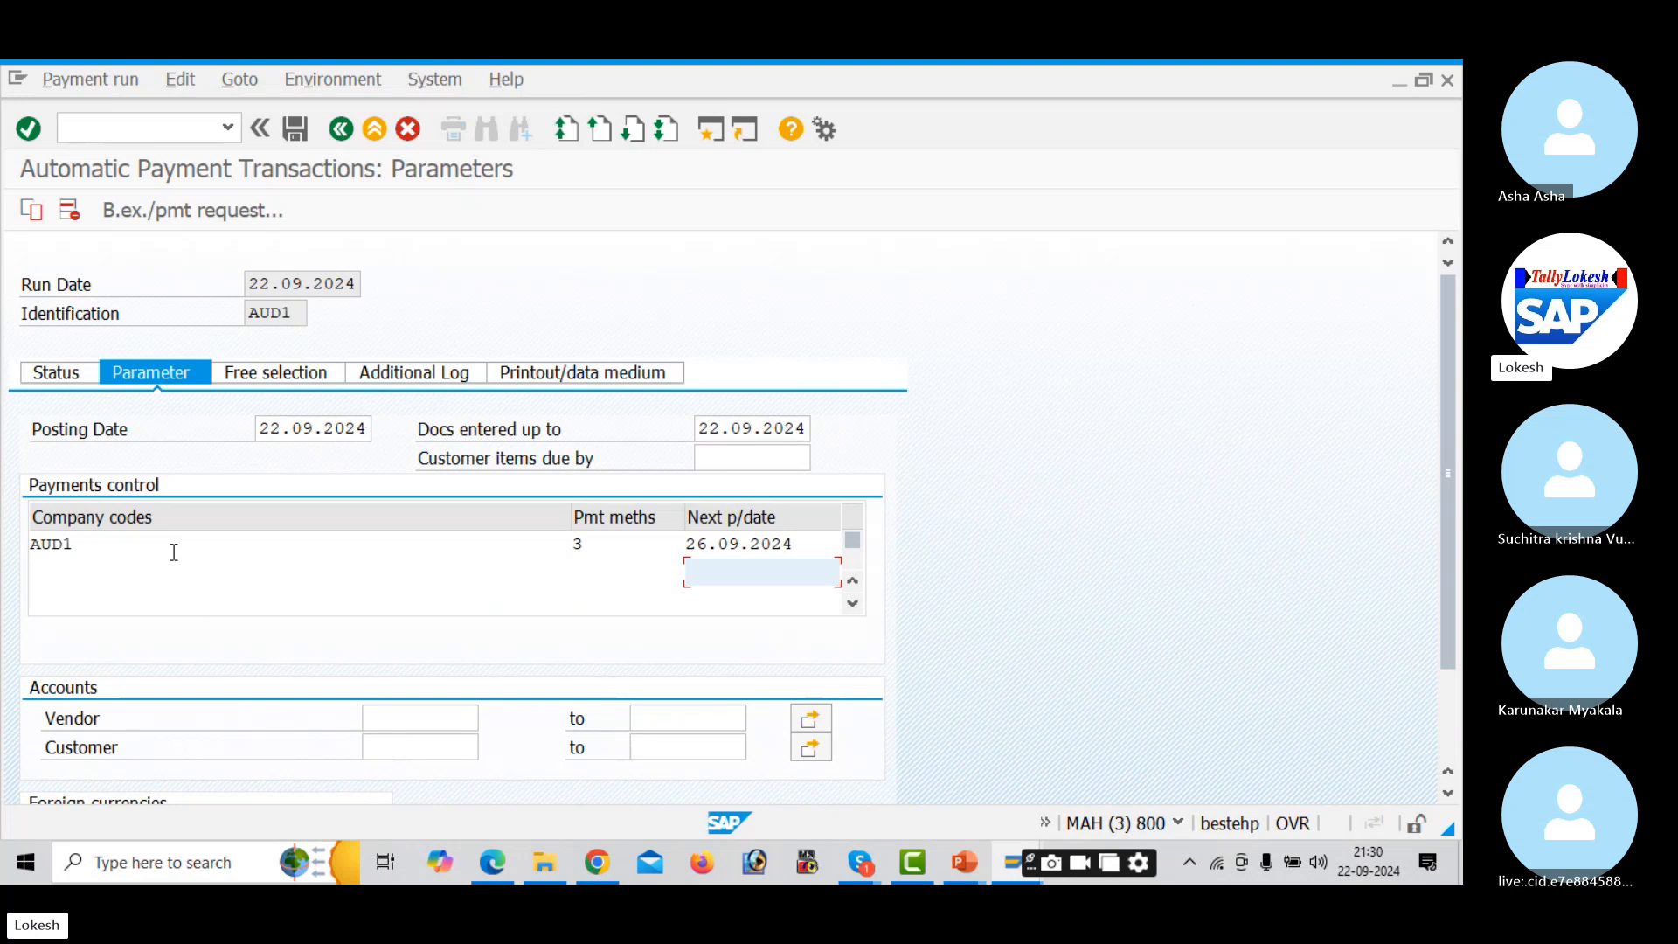
- Restrict the run to vendor 13221 after checking its number in the vendor list
click(423, 726)
key(alt+Tab)
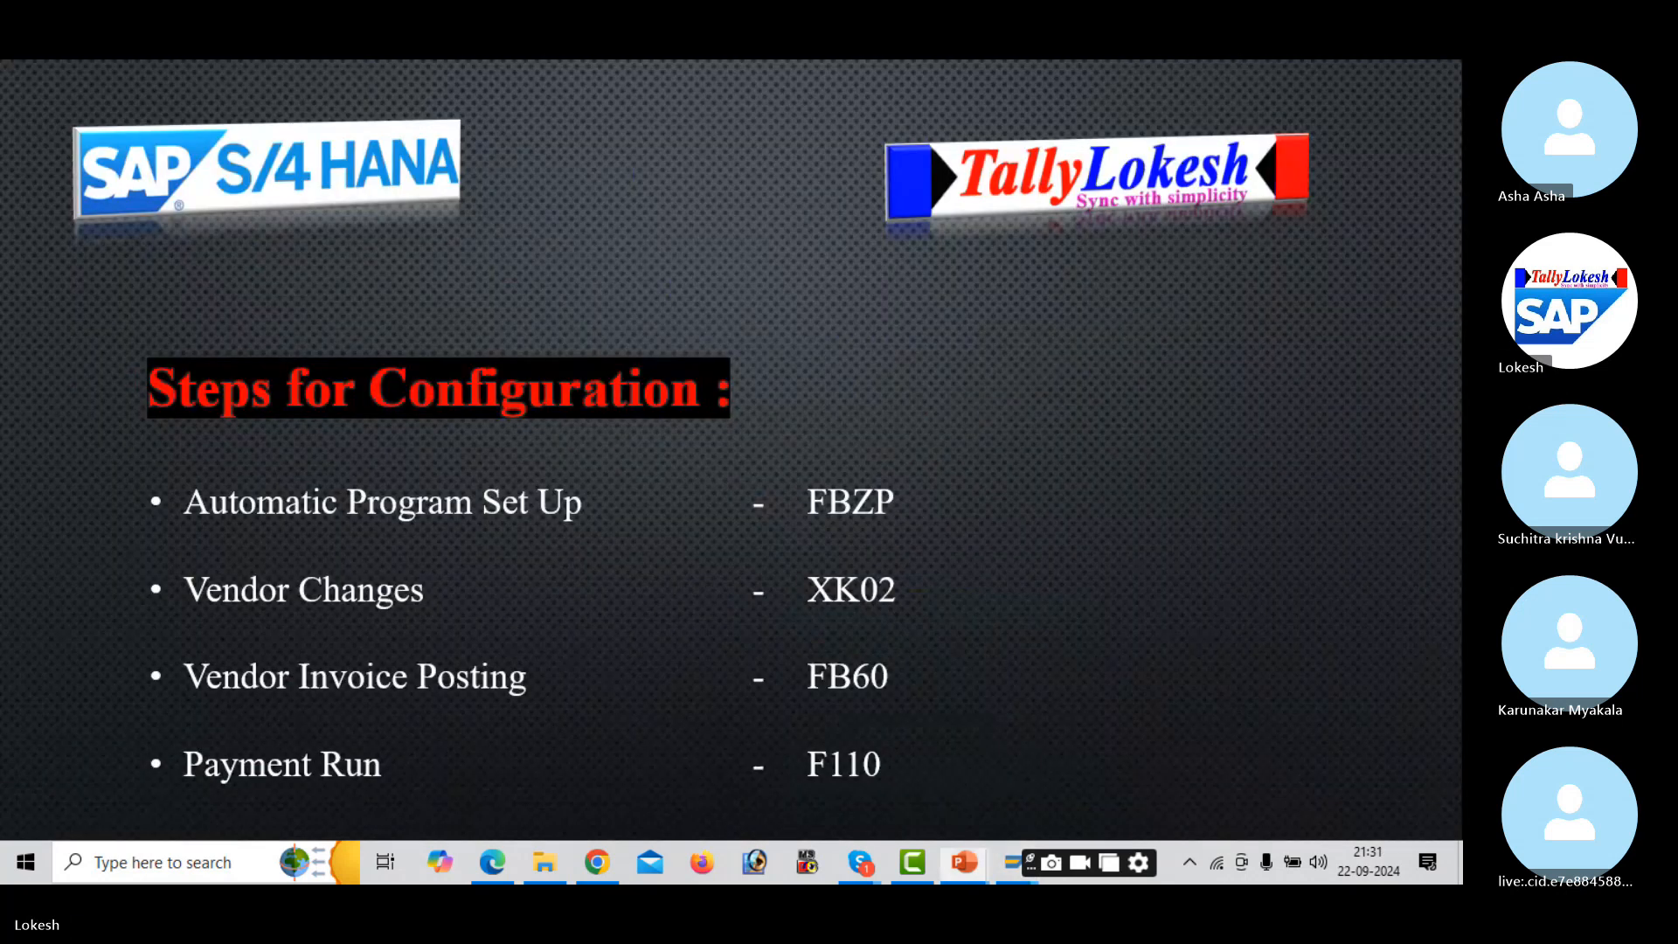
key(alt+Tab)
key(alt+Tab)
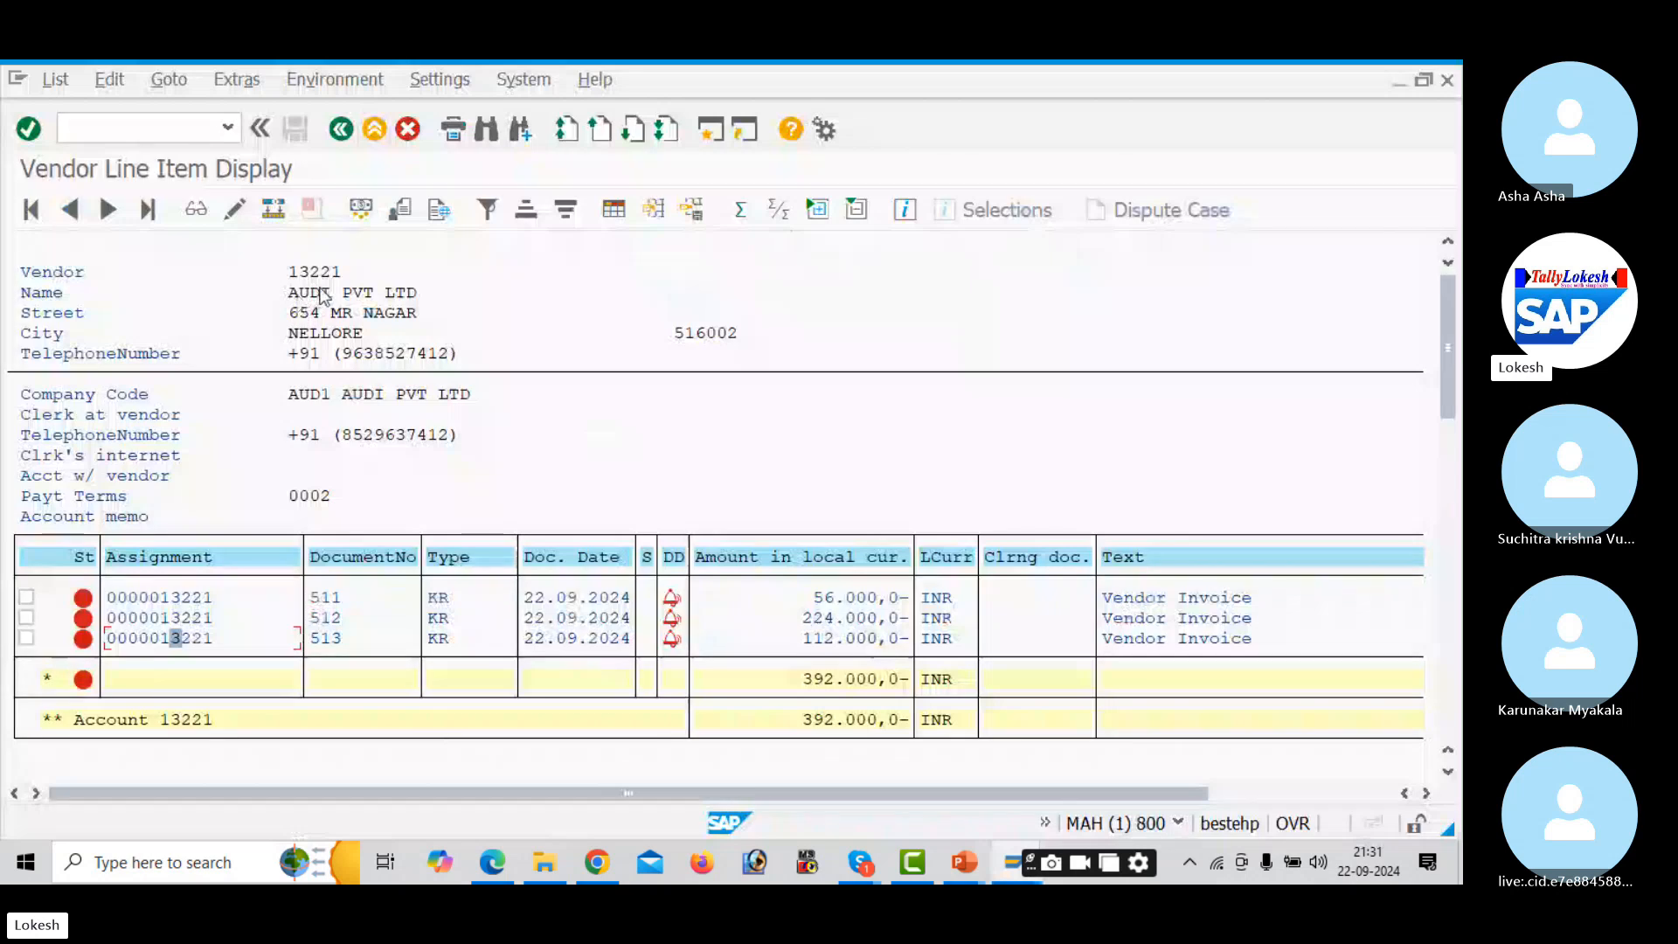
key(alt+Tab)
key(alt+Tab)
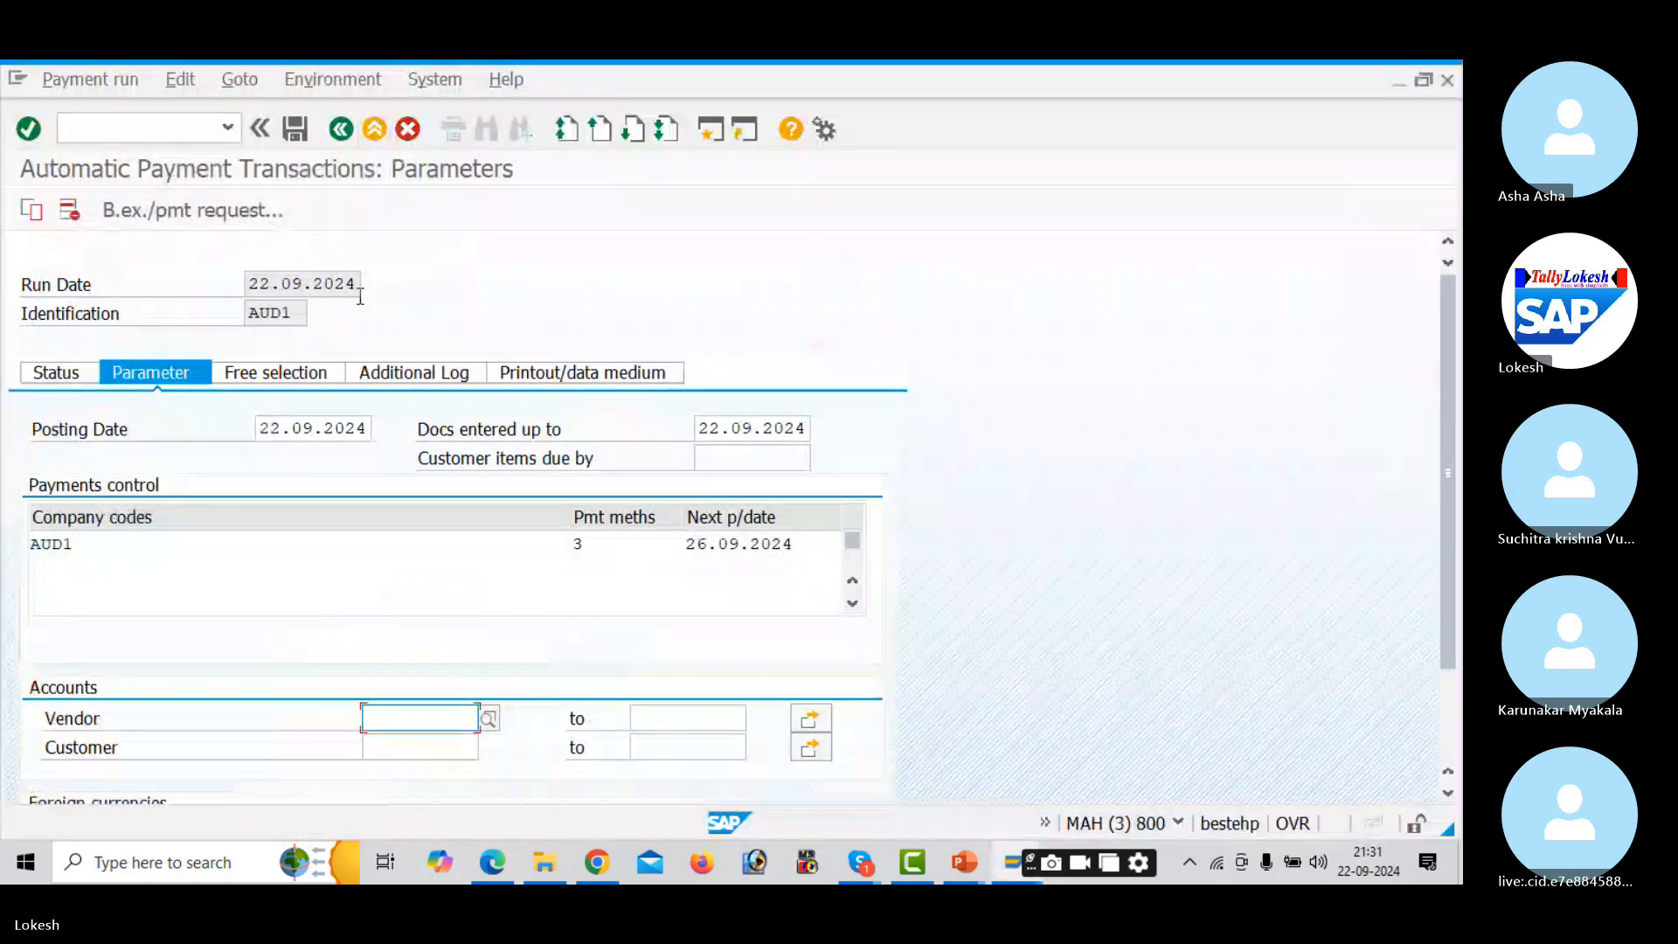
text(13221)
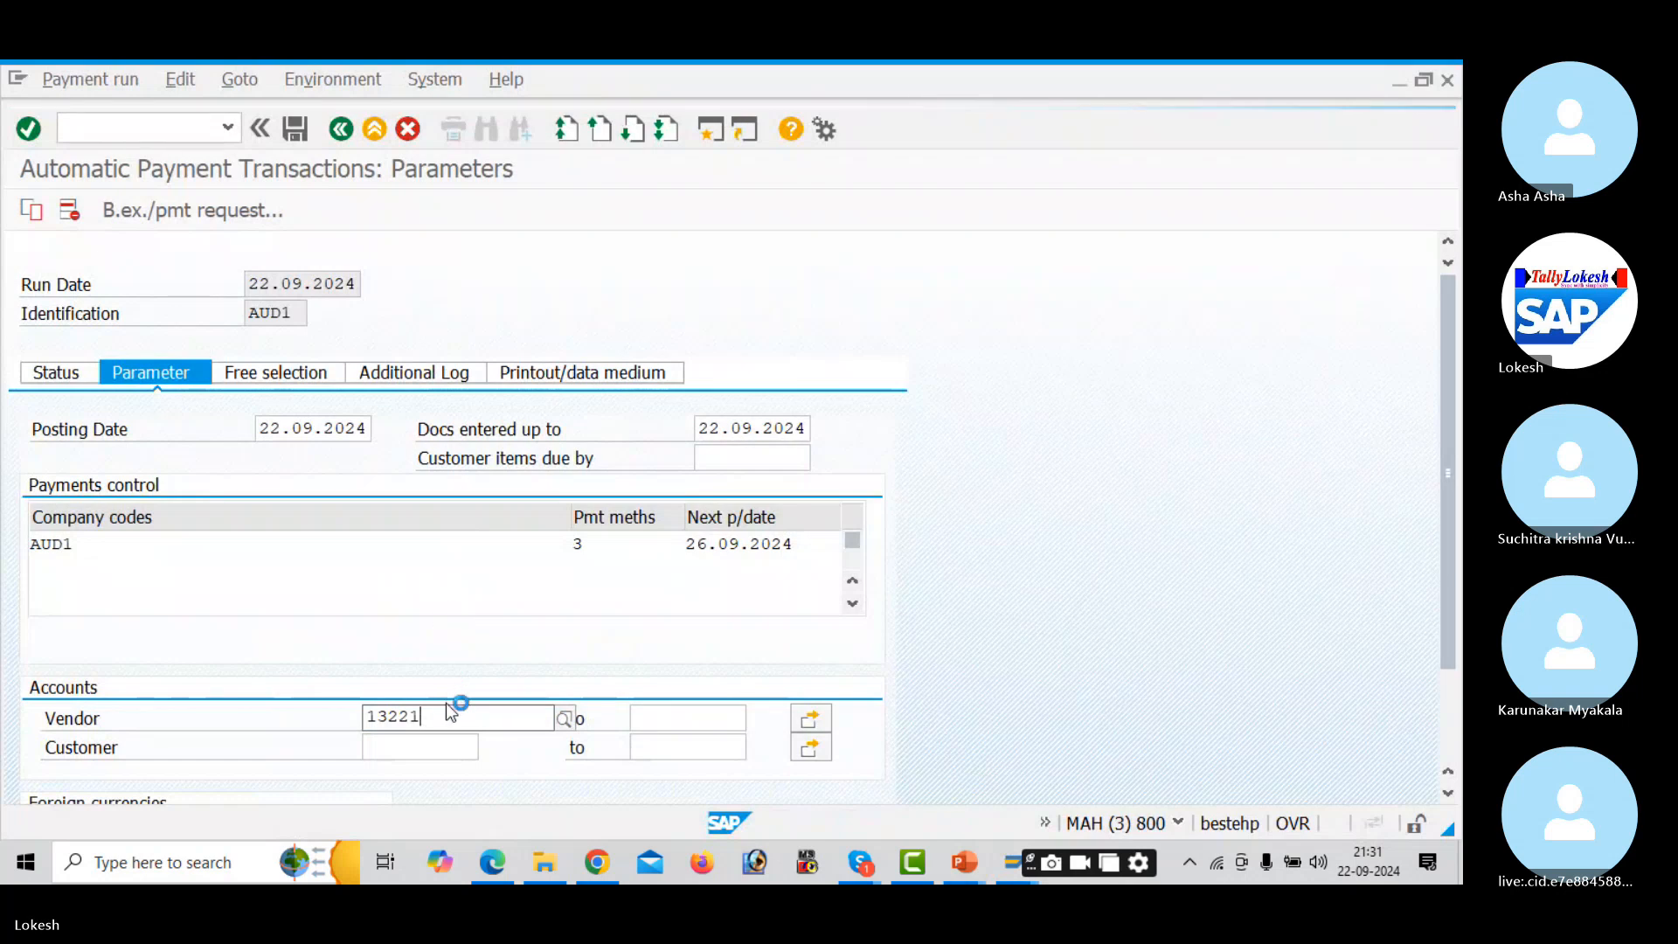
key(Tab)
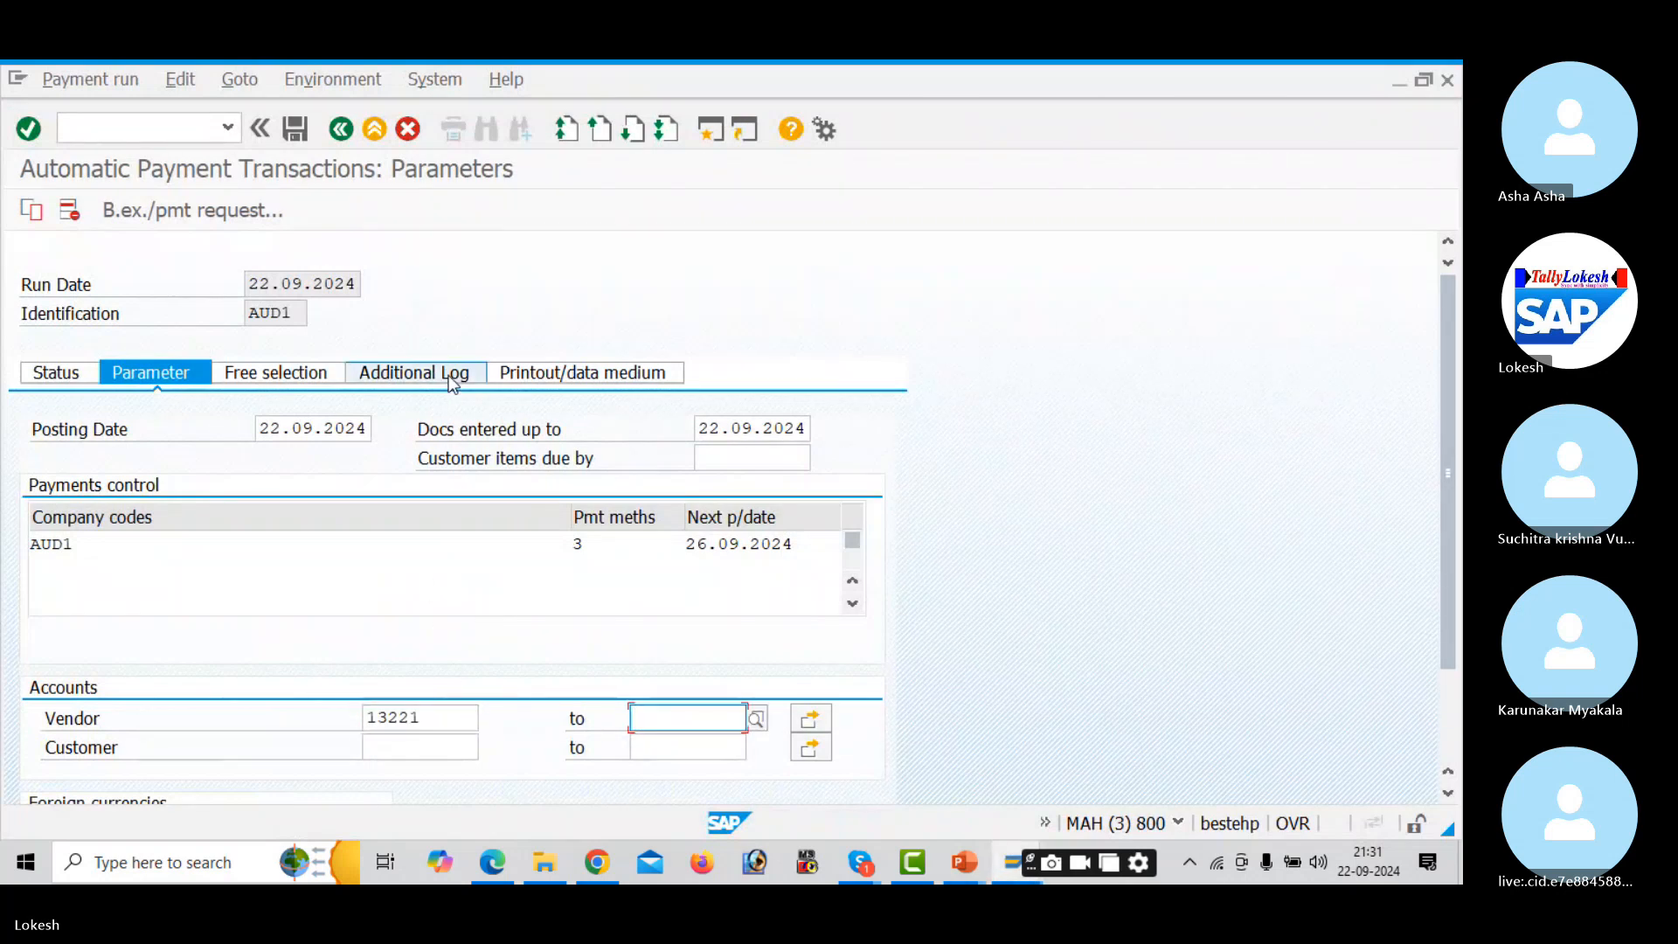
- Log due date checks and payment method selection for vendor 13221, then save the run details
click(449, 375)
click(163, 487)
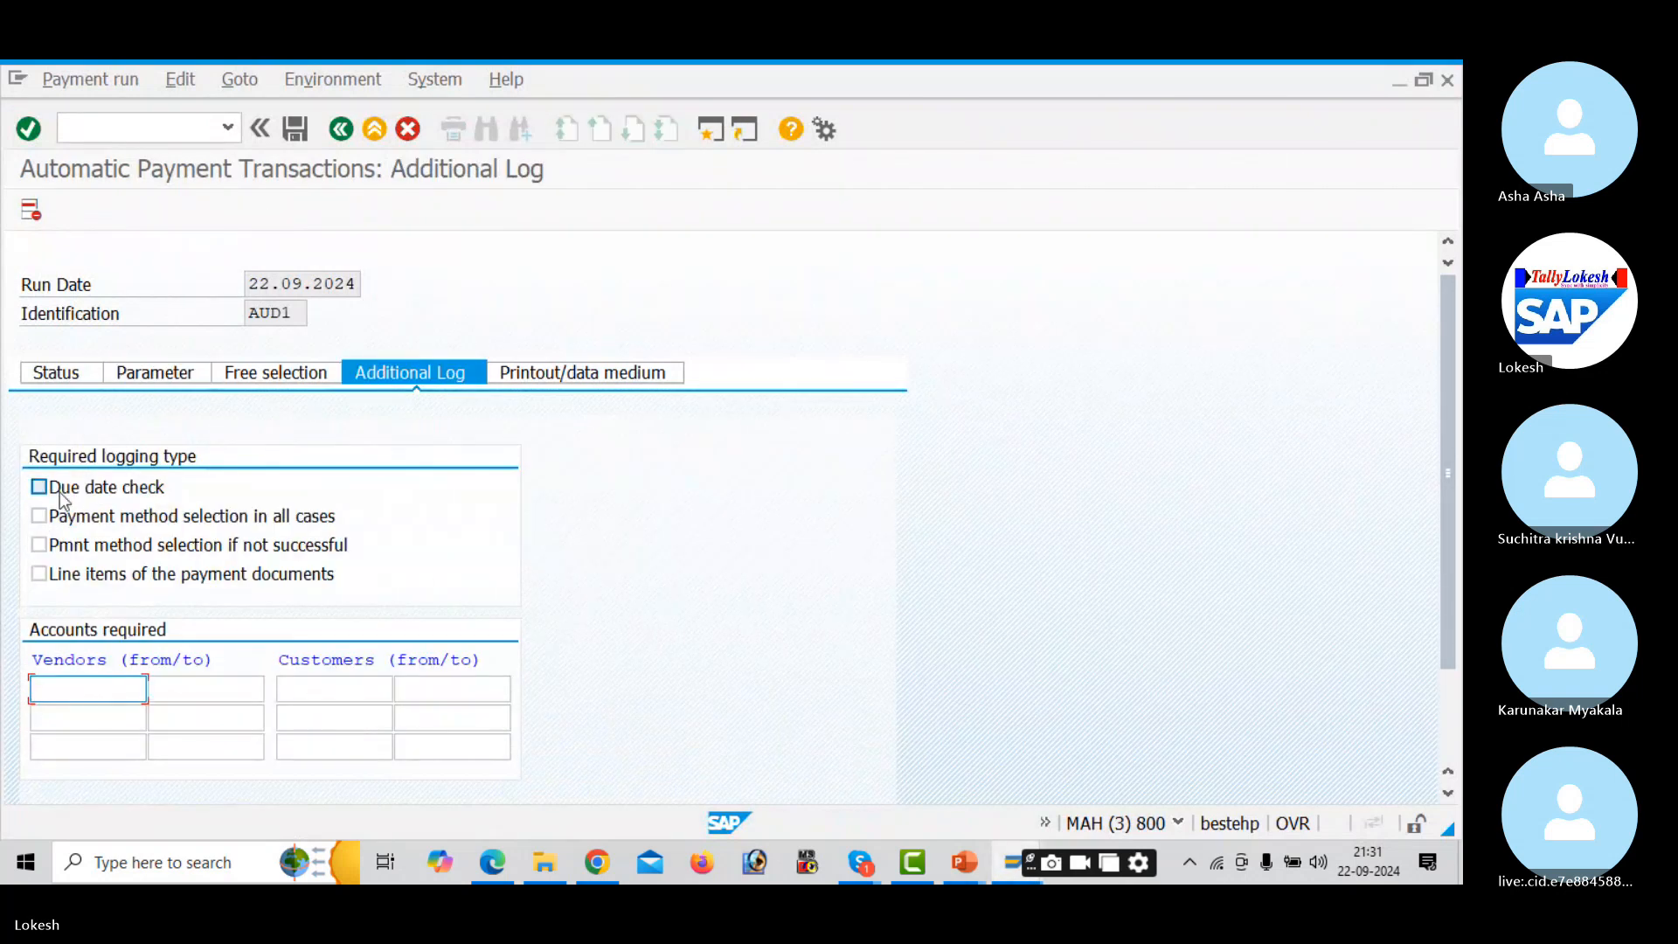
click(50, 516)
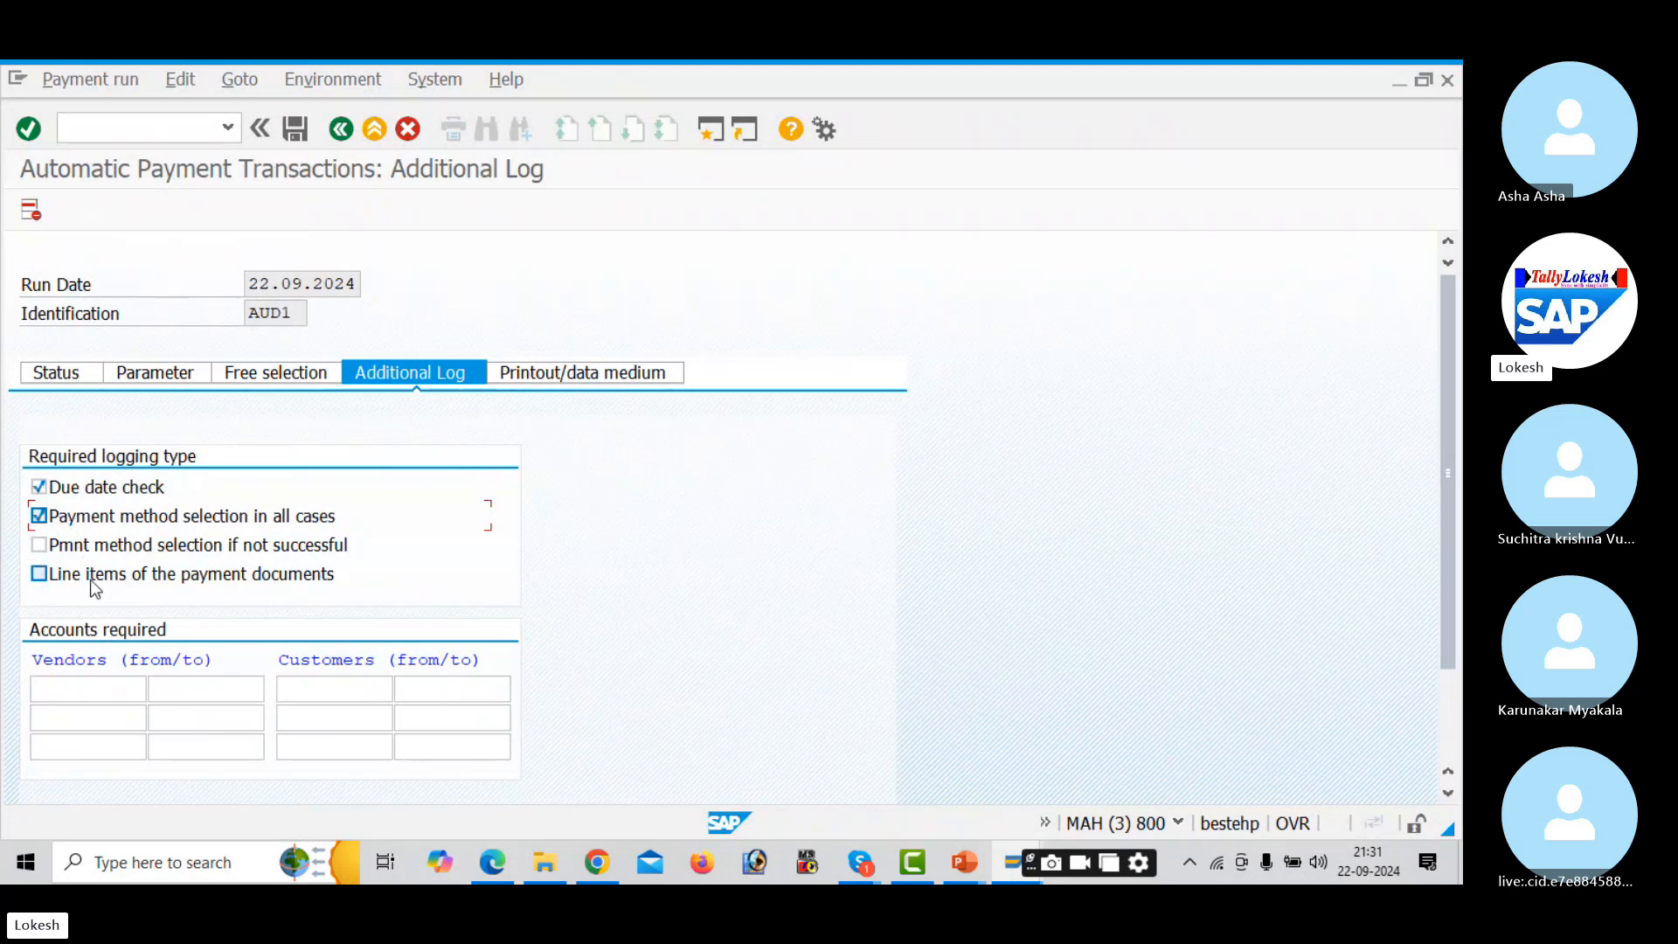
click(121, 694)
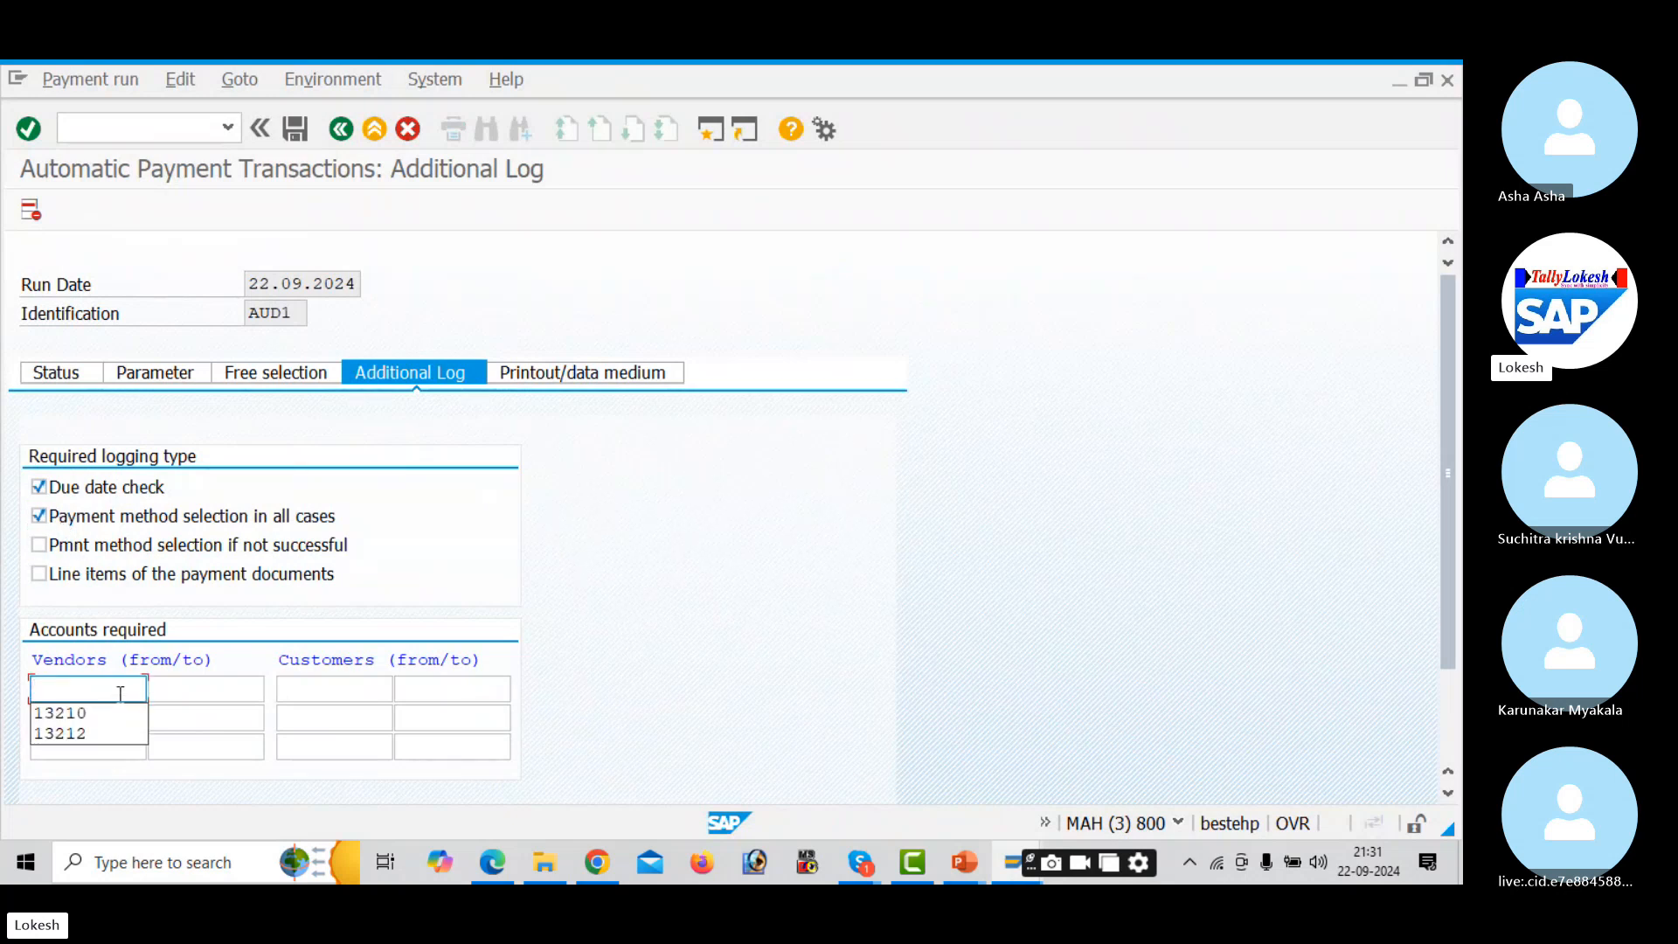
text(13)
key(alt+Tab)
key(alt+Tab)
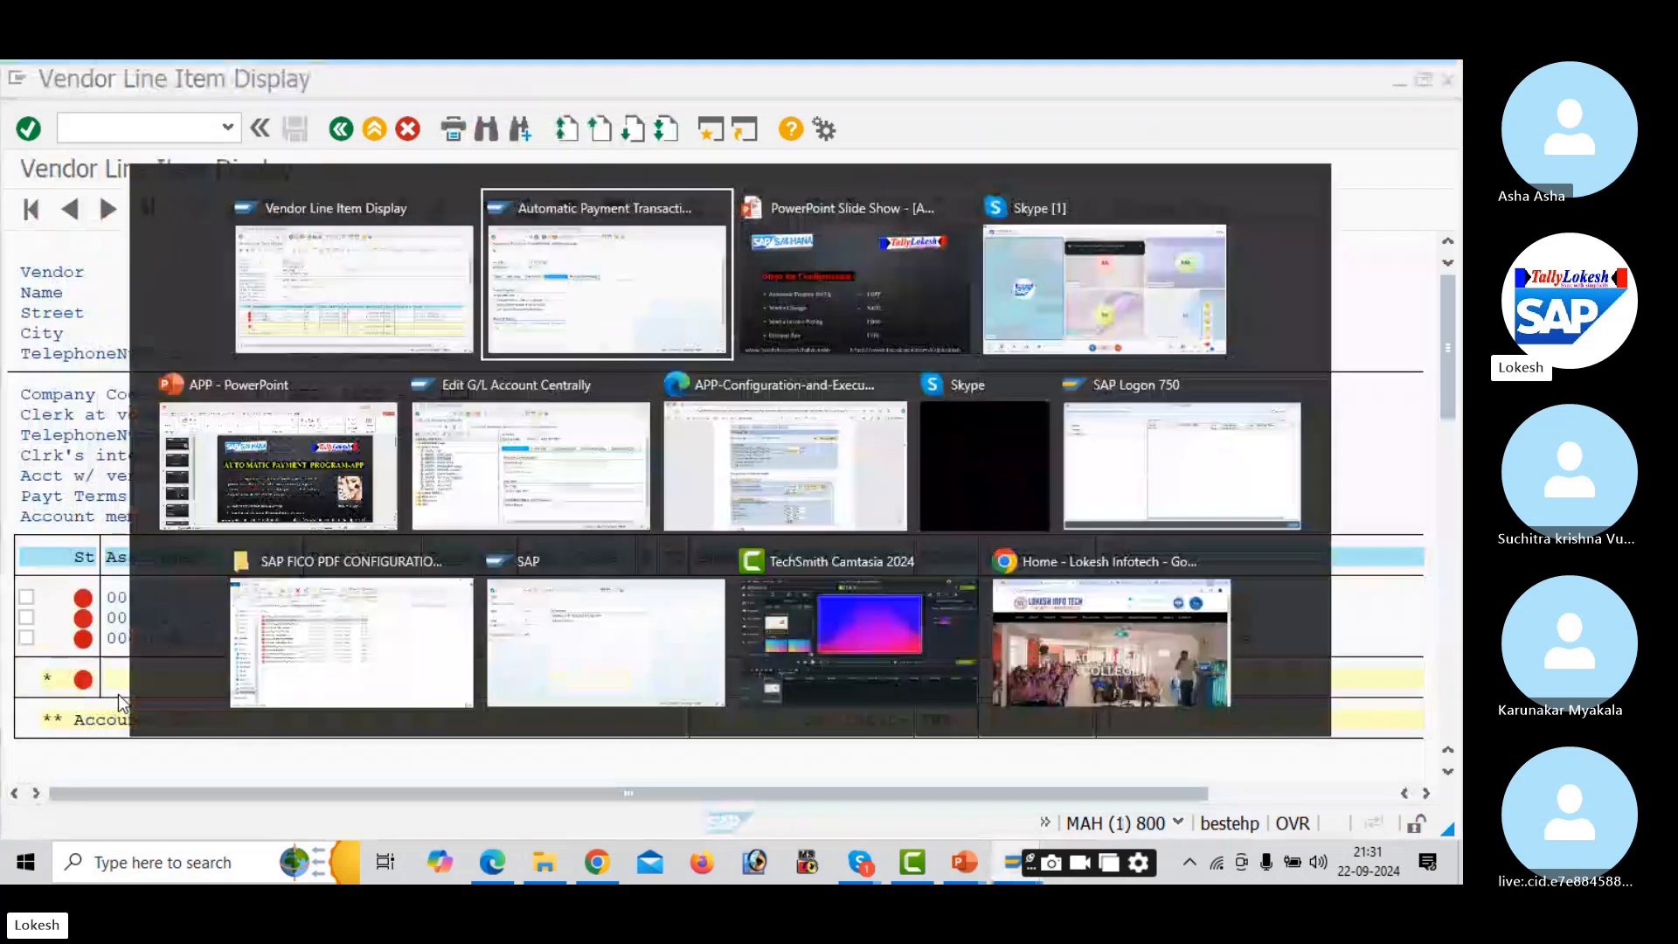
text(221)
key(Tab)
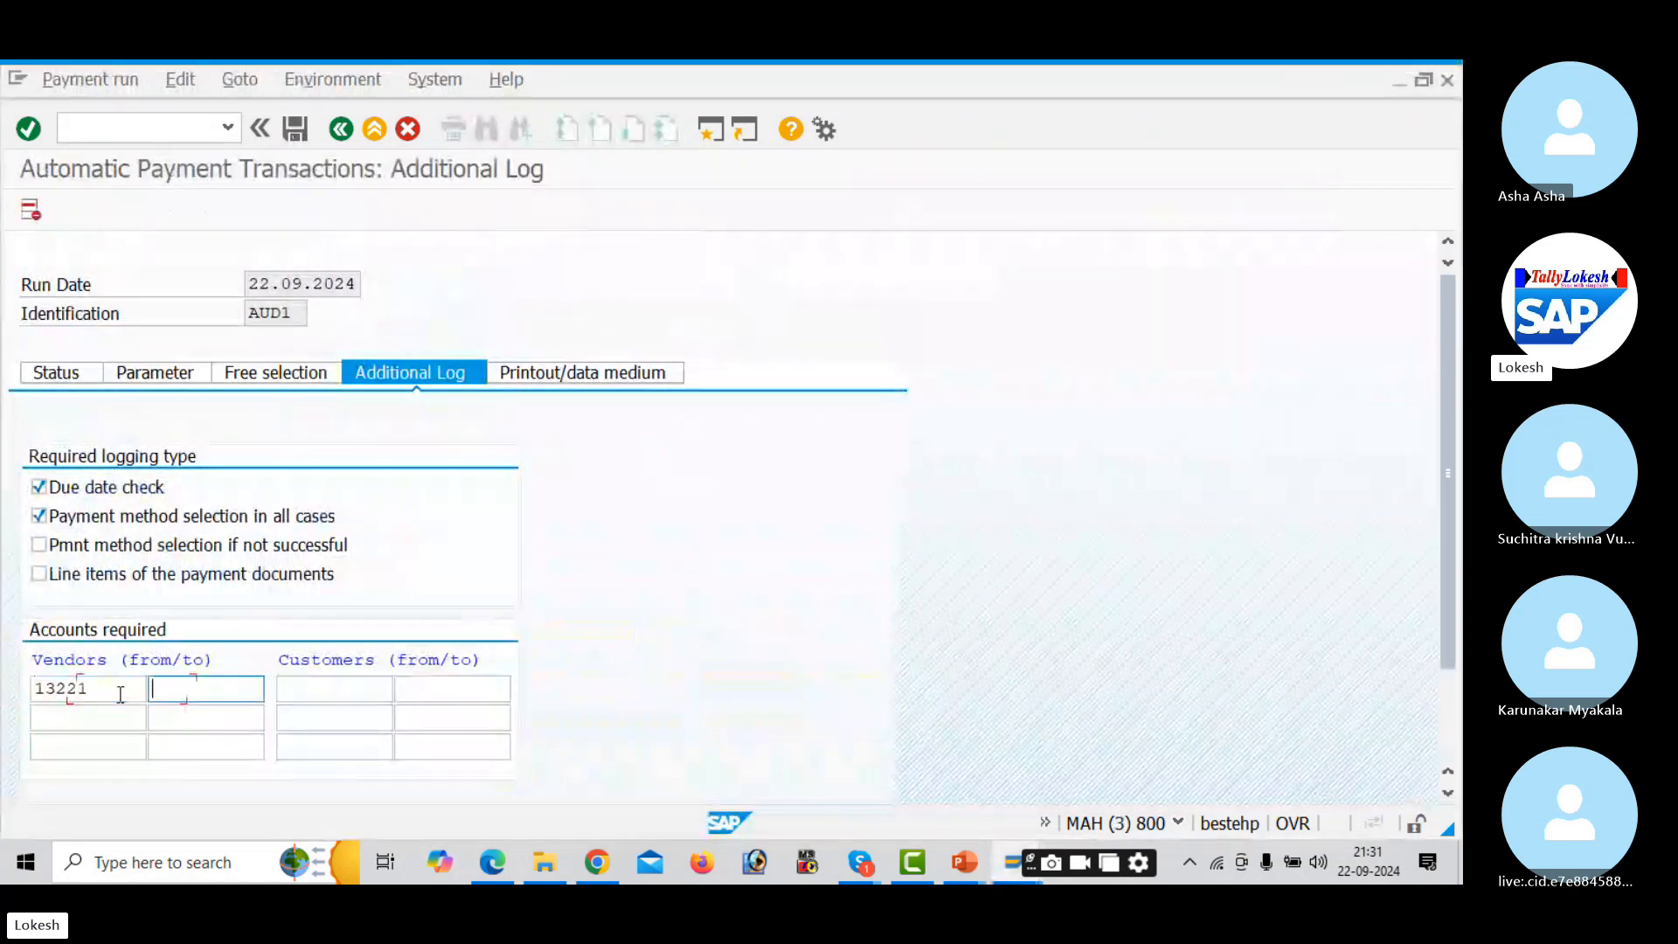
click(80, 377)
click(424, 518)
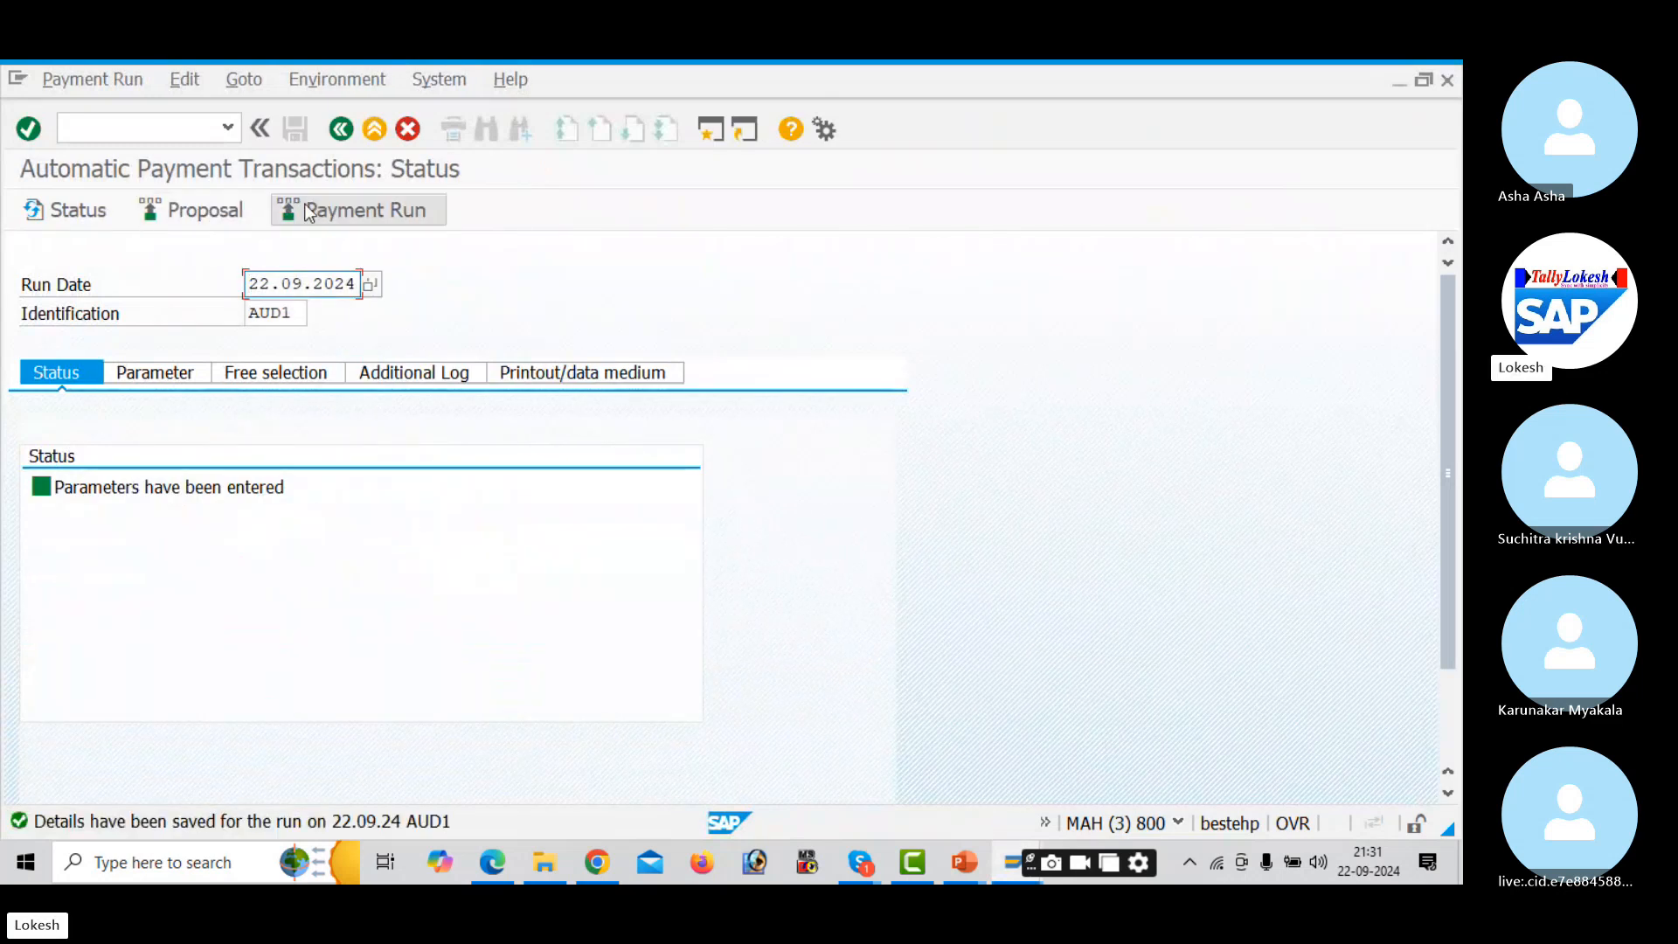
- Schedule the payment proposal to start immediately and refresh the run status
click(226, 209)
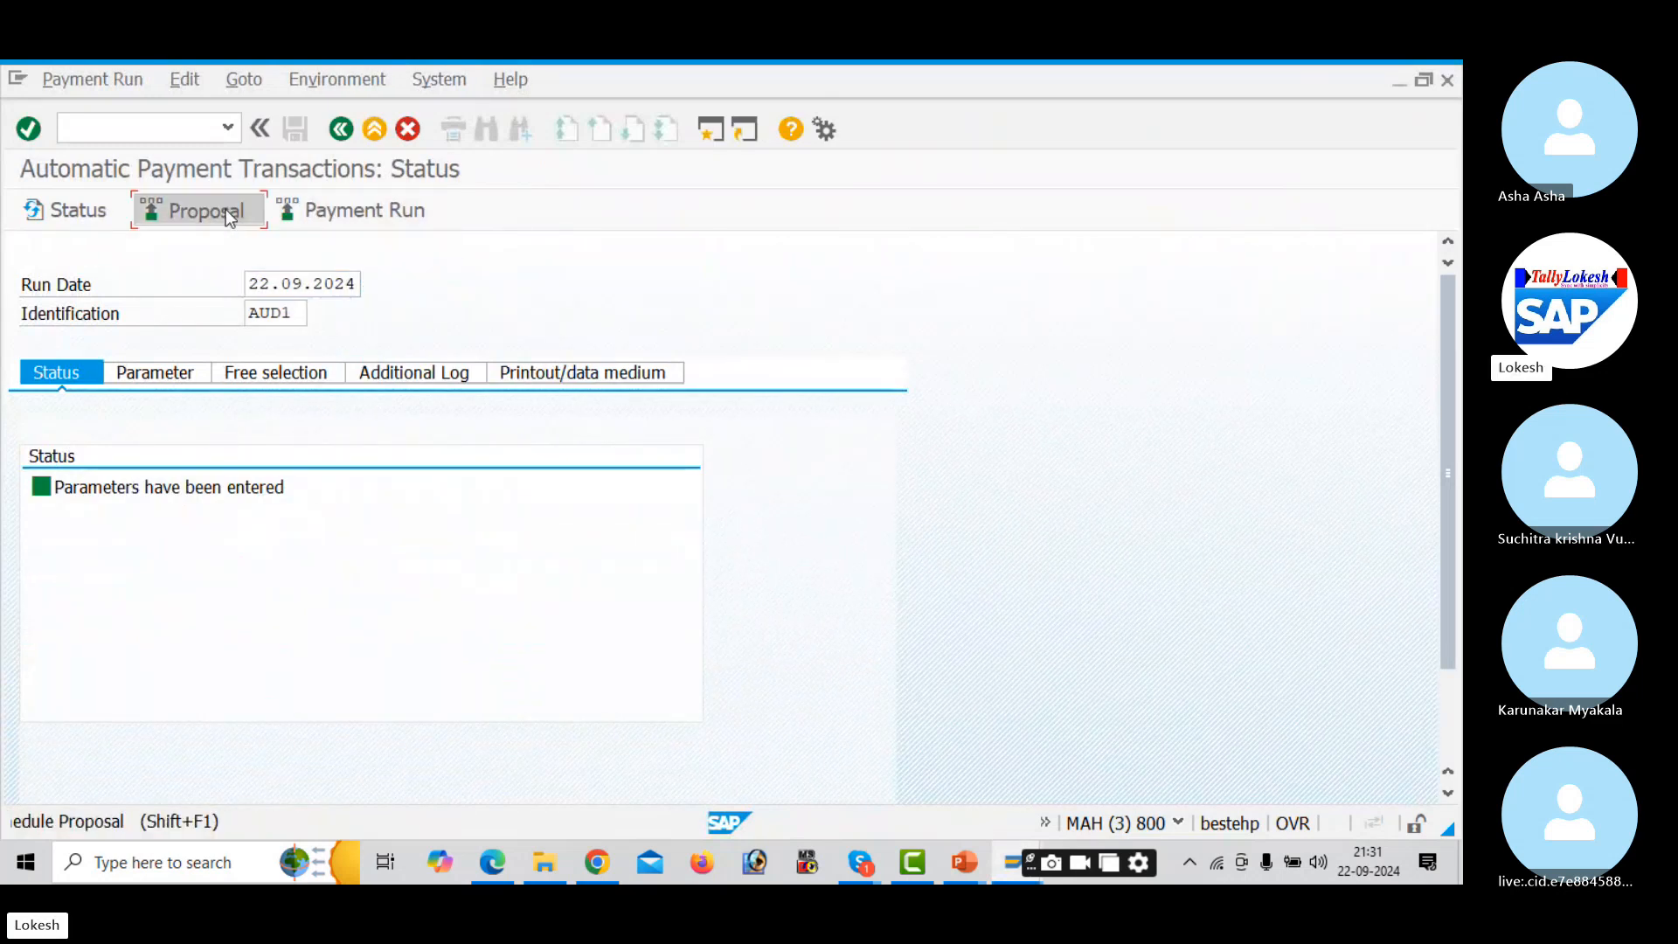
click(462, 520)
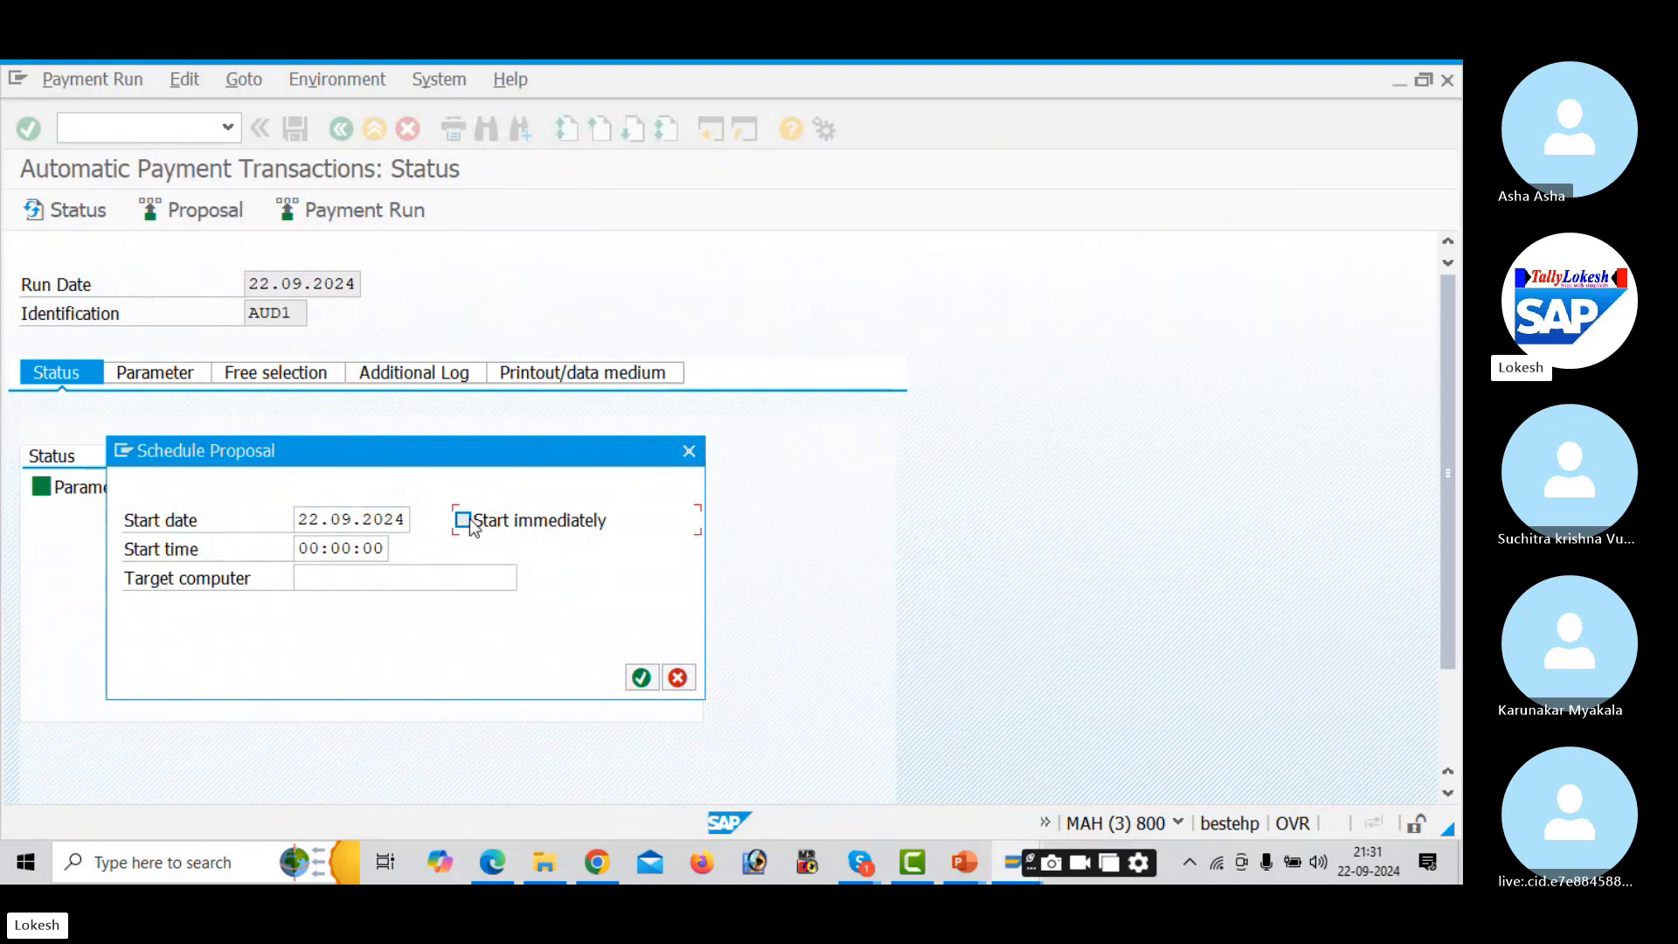
click(642, 679)
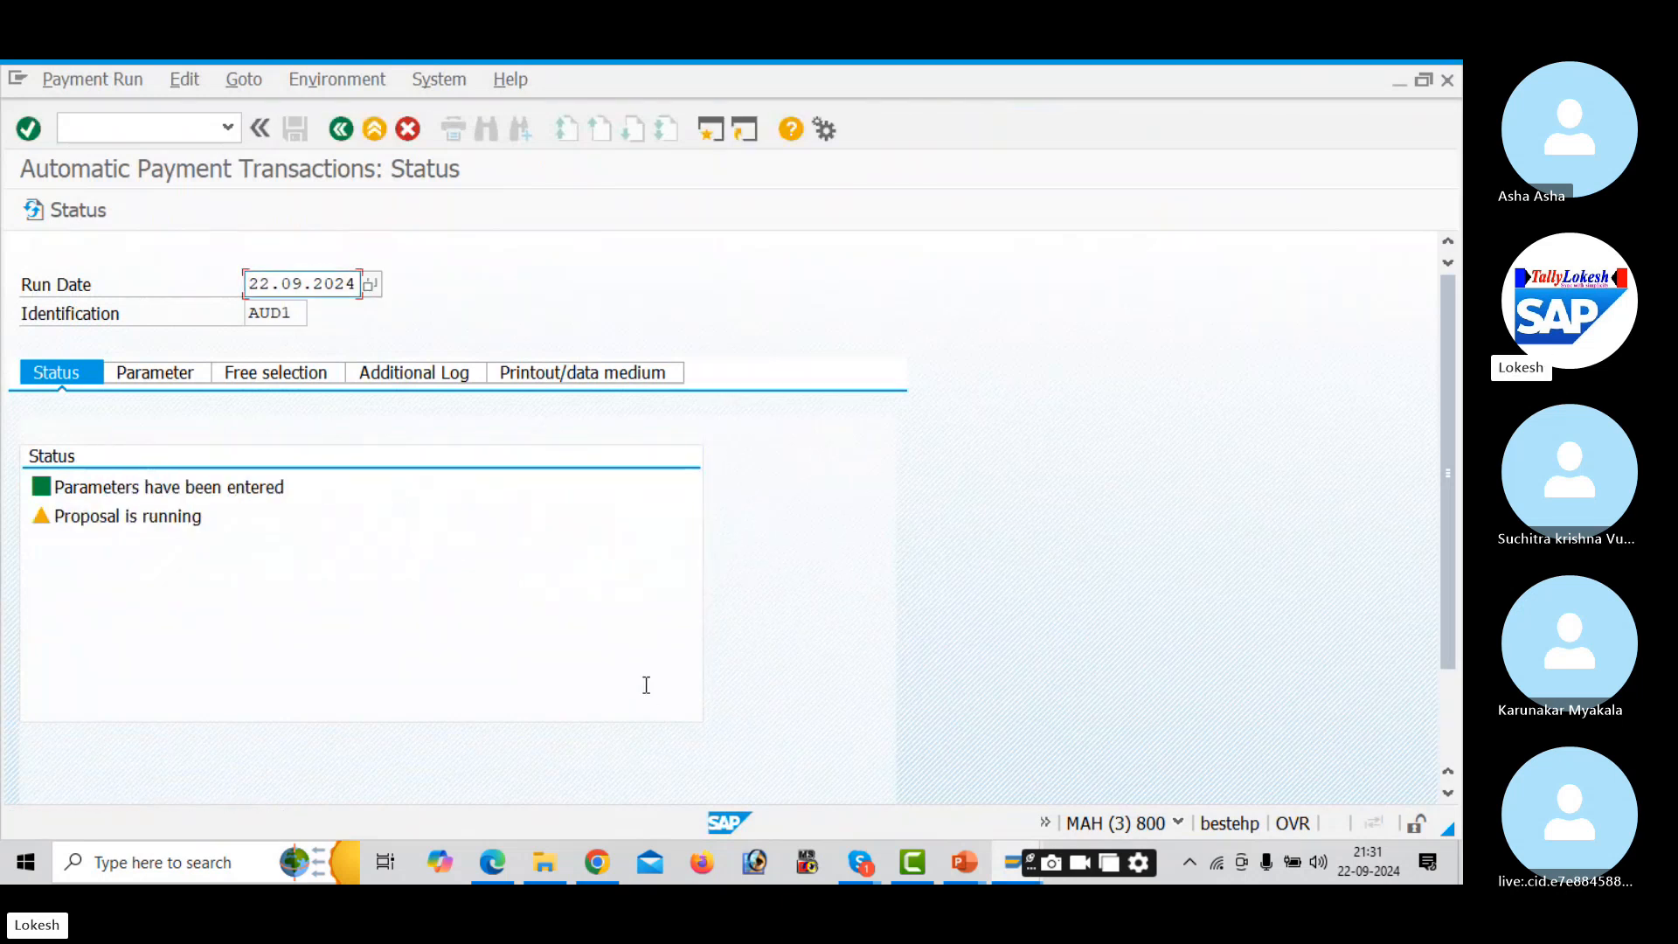
key(Return)
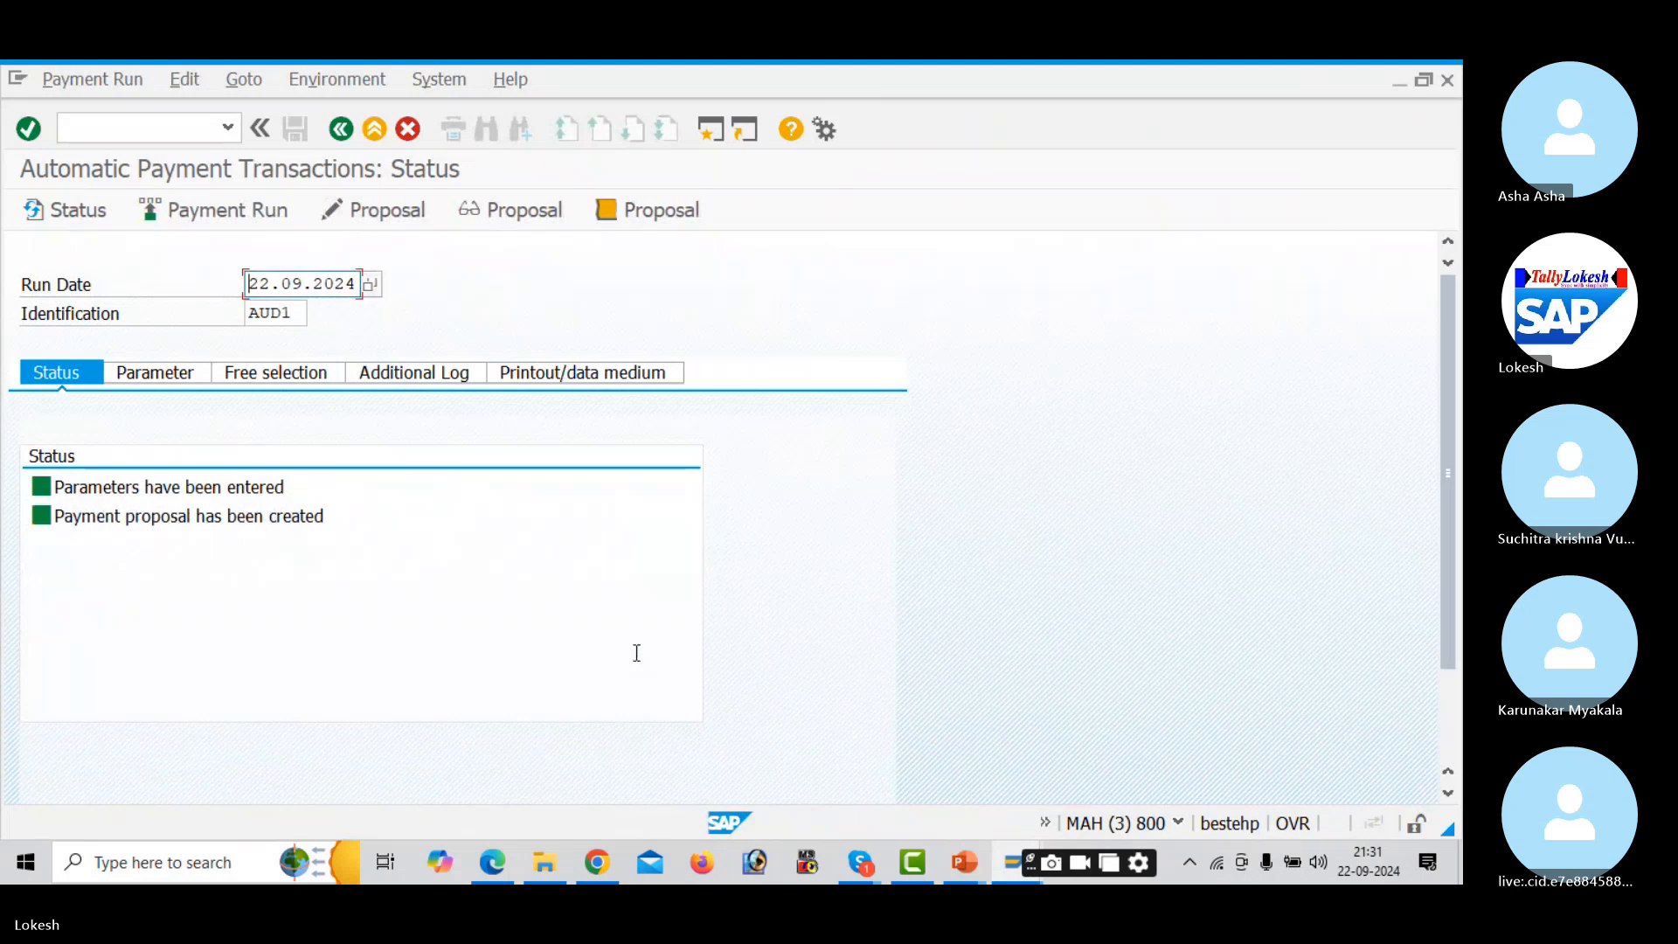
- Review the proposal: 392.000 INR to vendor 13221 covering invoices 511, 512 and 513
click(418, 213)
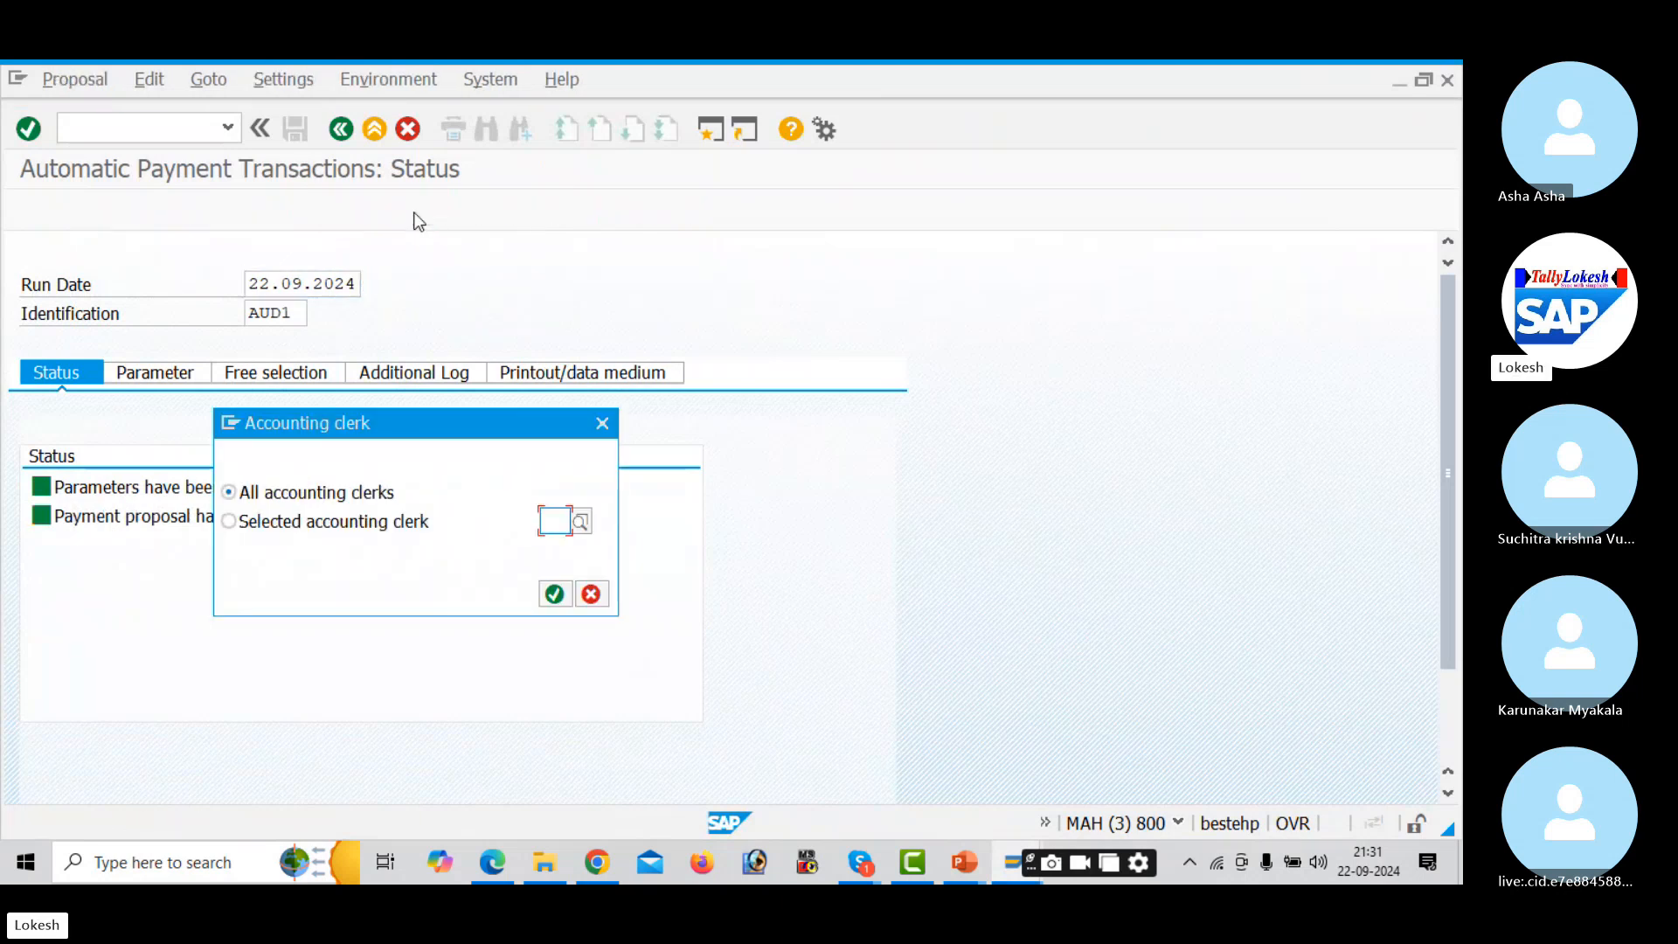
click(554, 594)
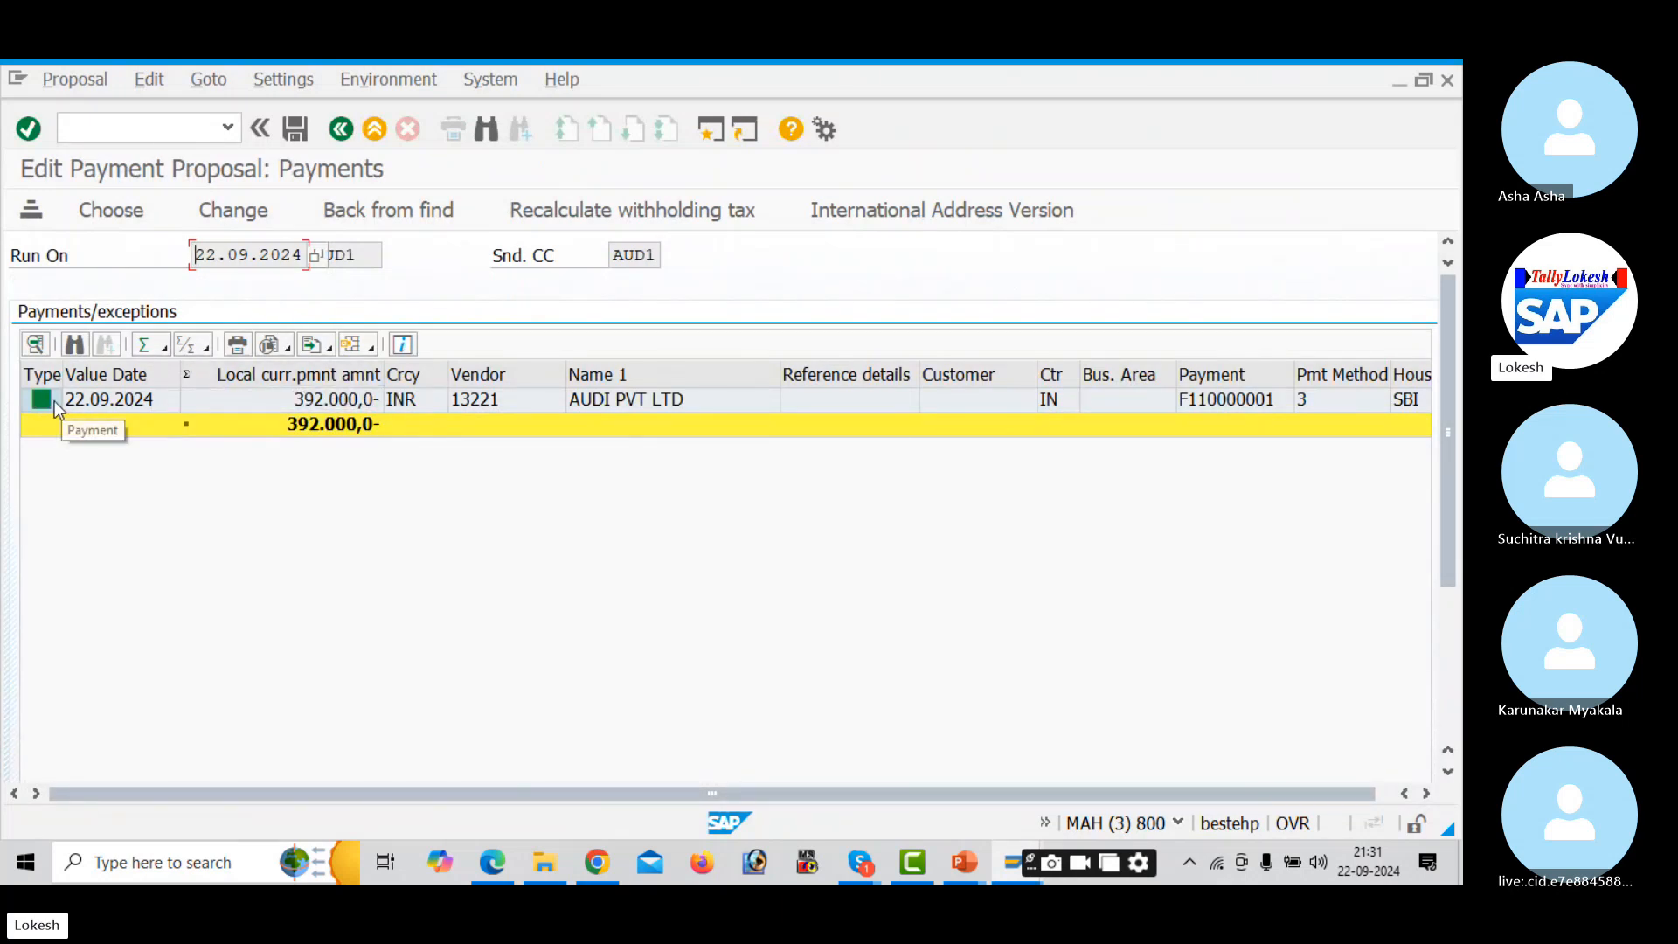
click(768, 396)
double_click(768, 397)
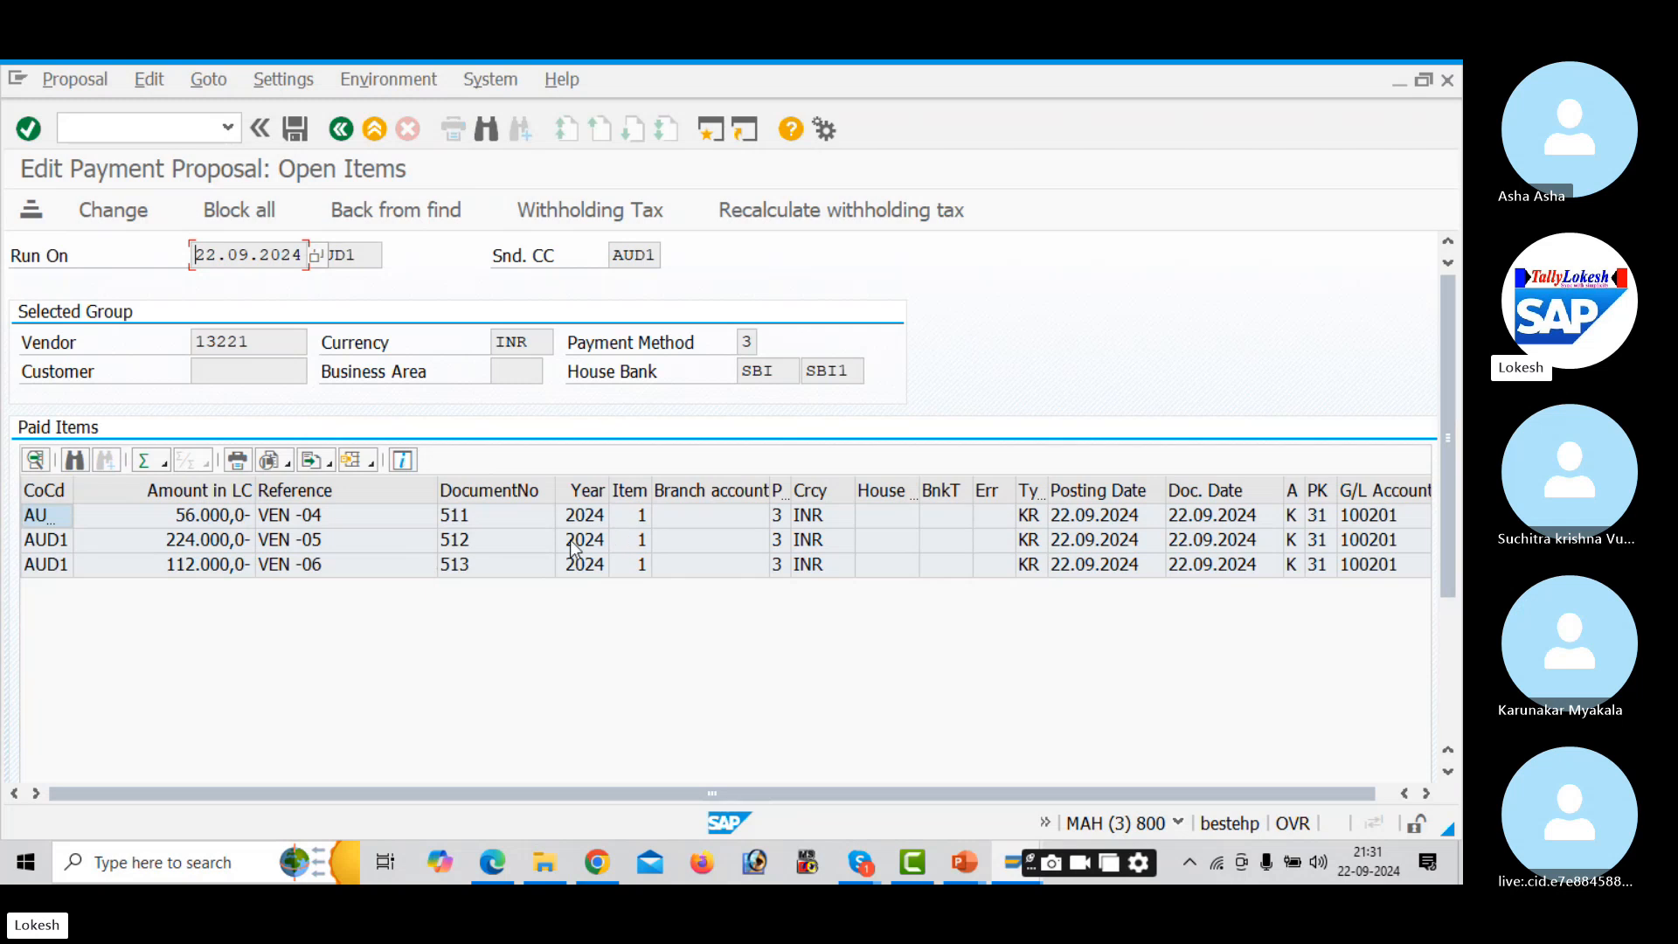
click(343, 130)
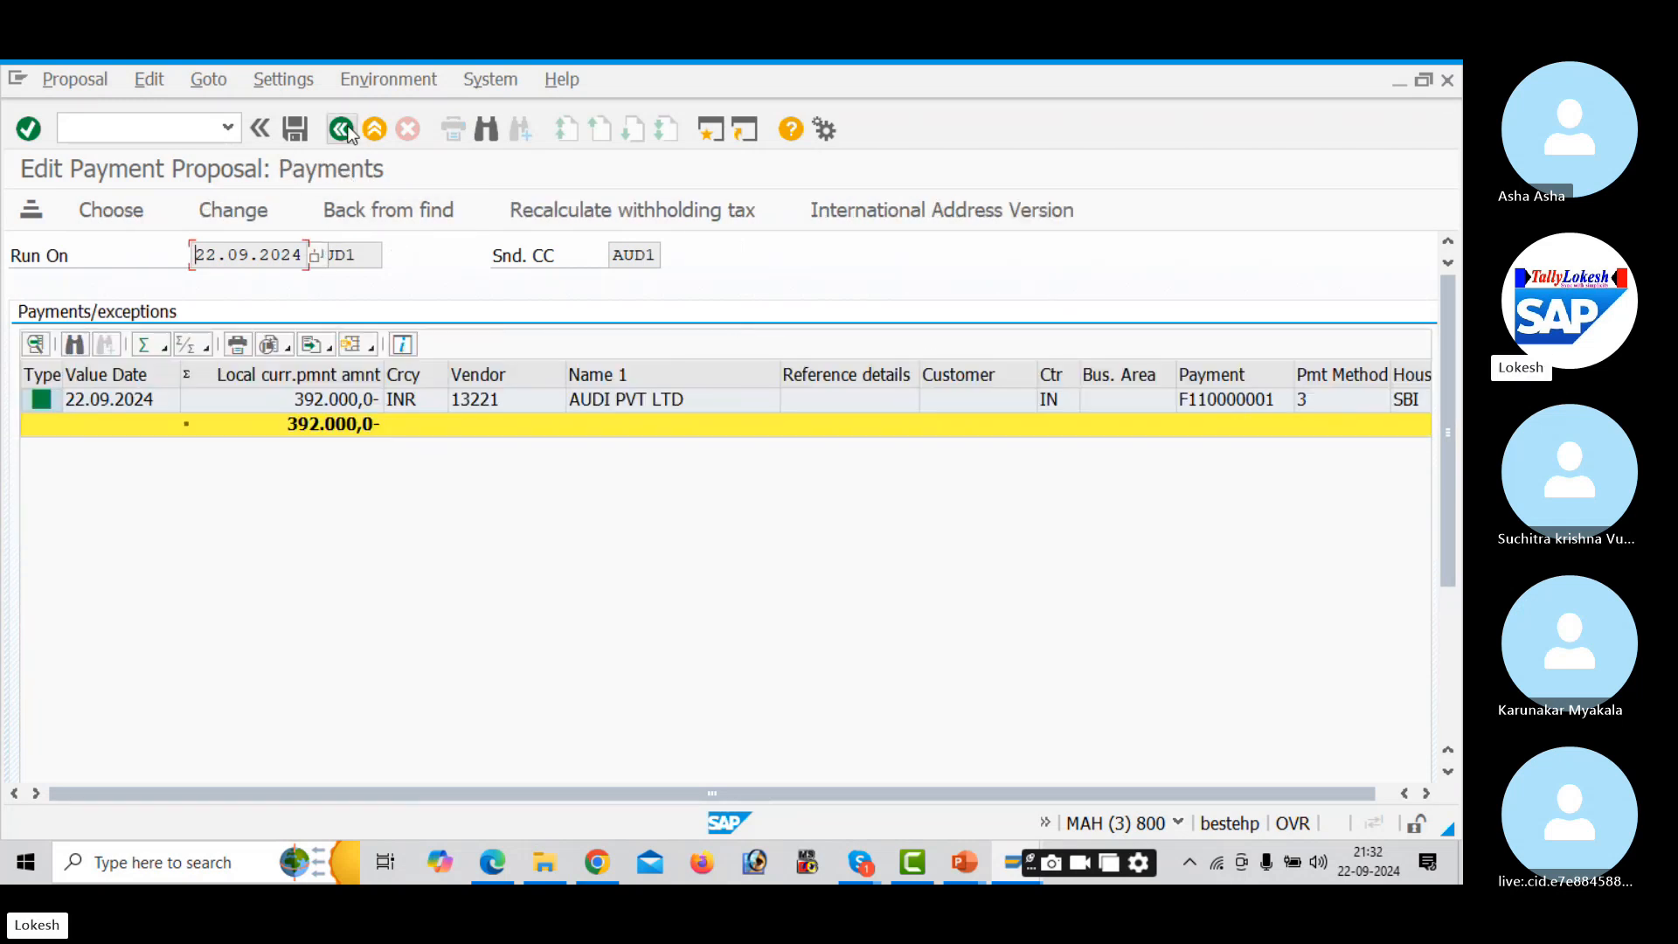
click(344, 130)
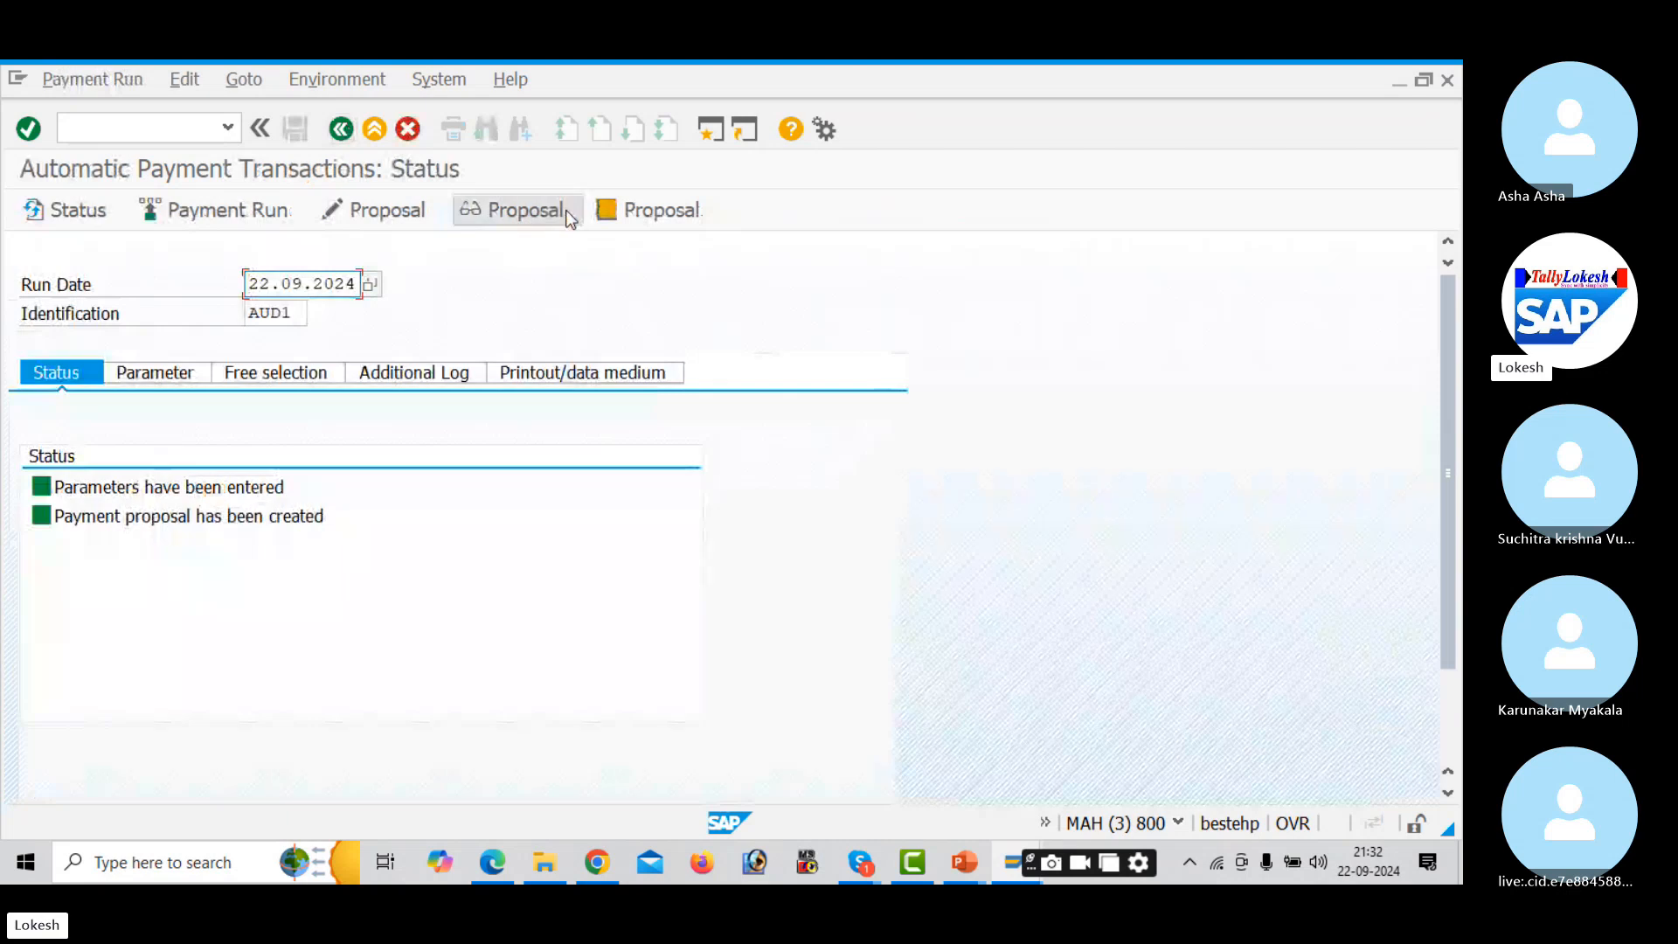
- Schedule the AUD1 payment run to start immediately, producing one completed posting order
click(283, 215)
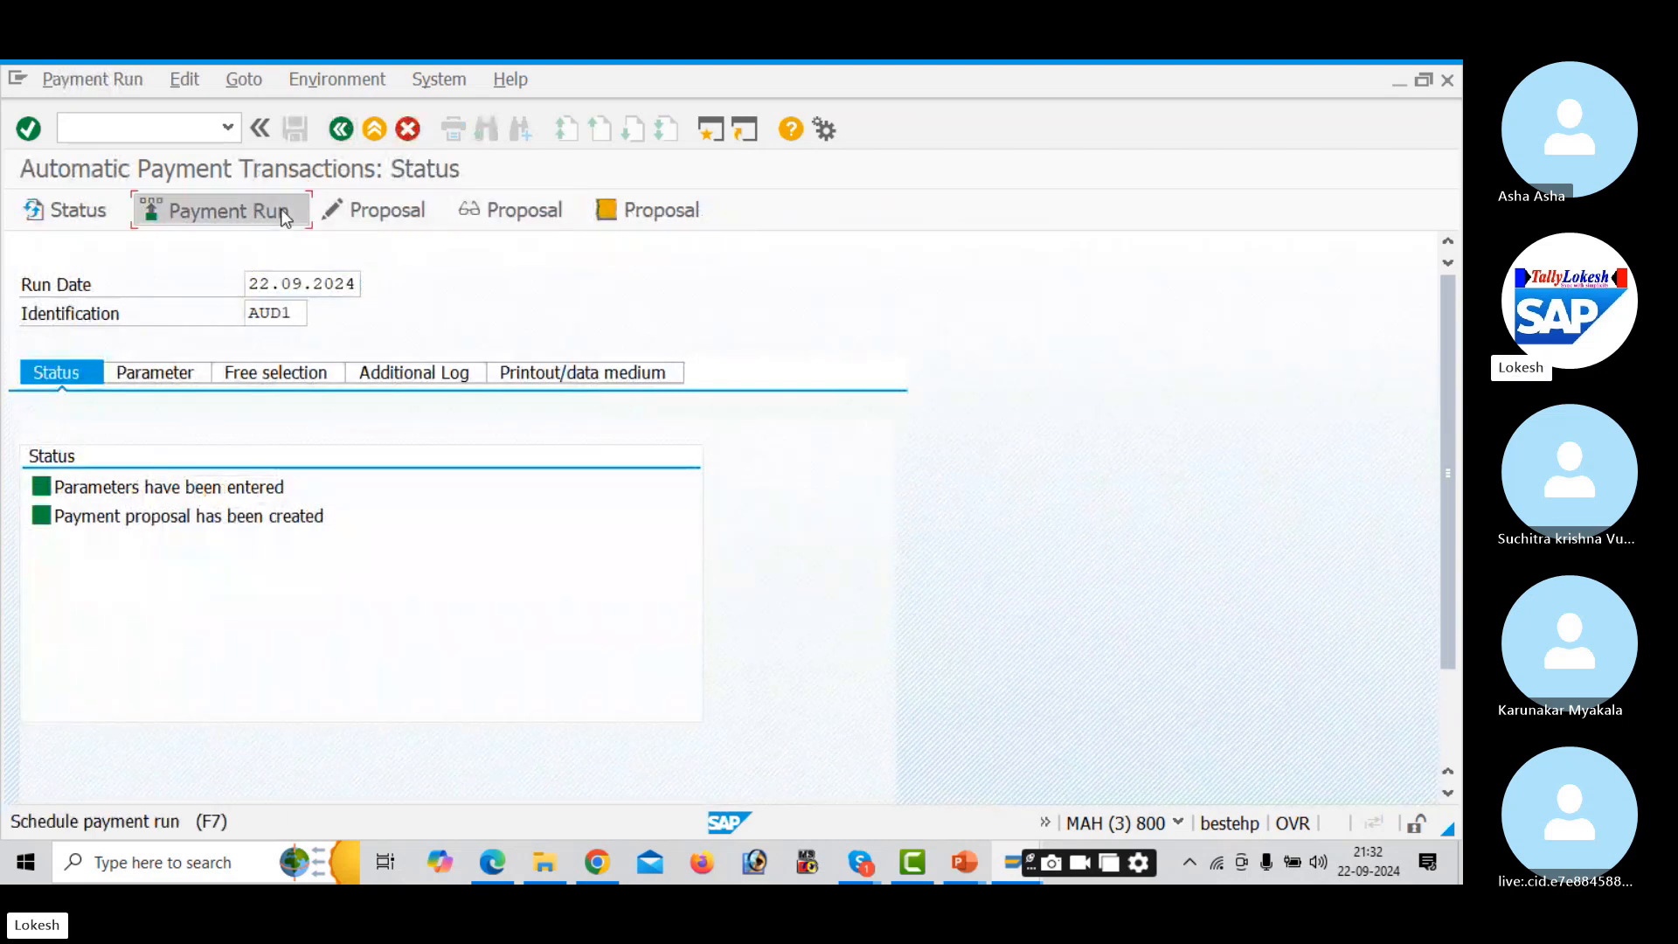
click(640, 687)
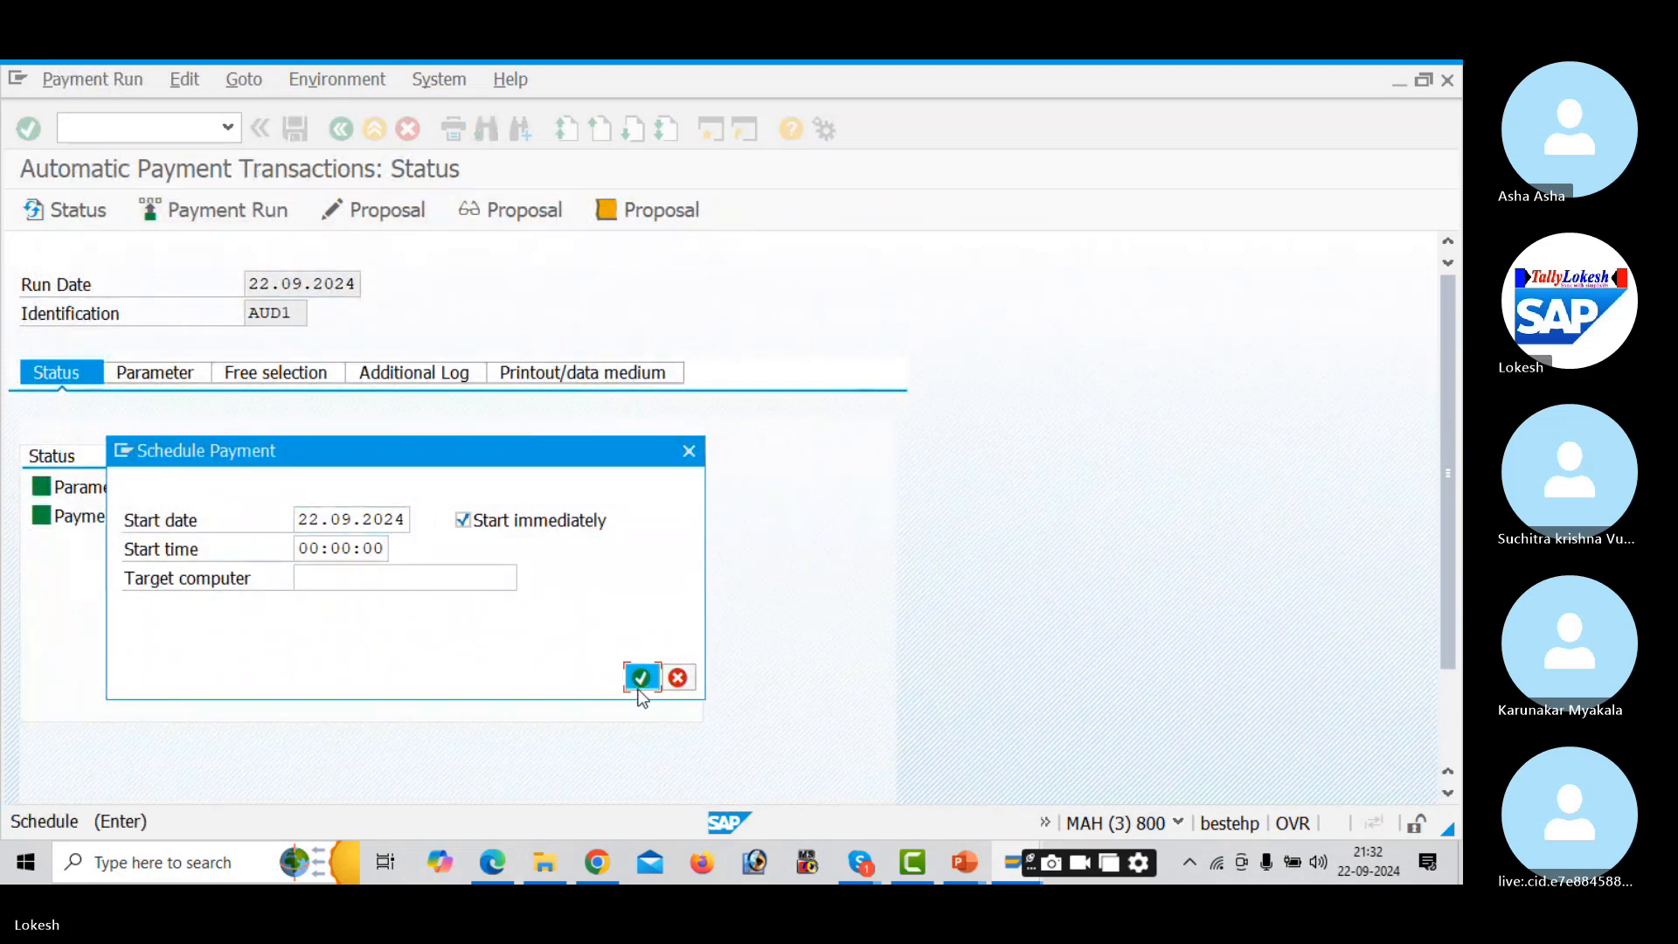
key(Return)
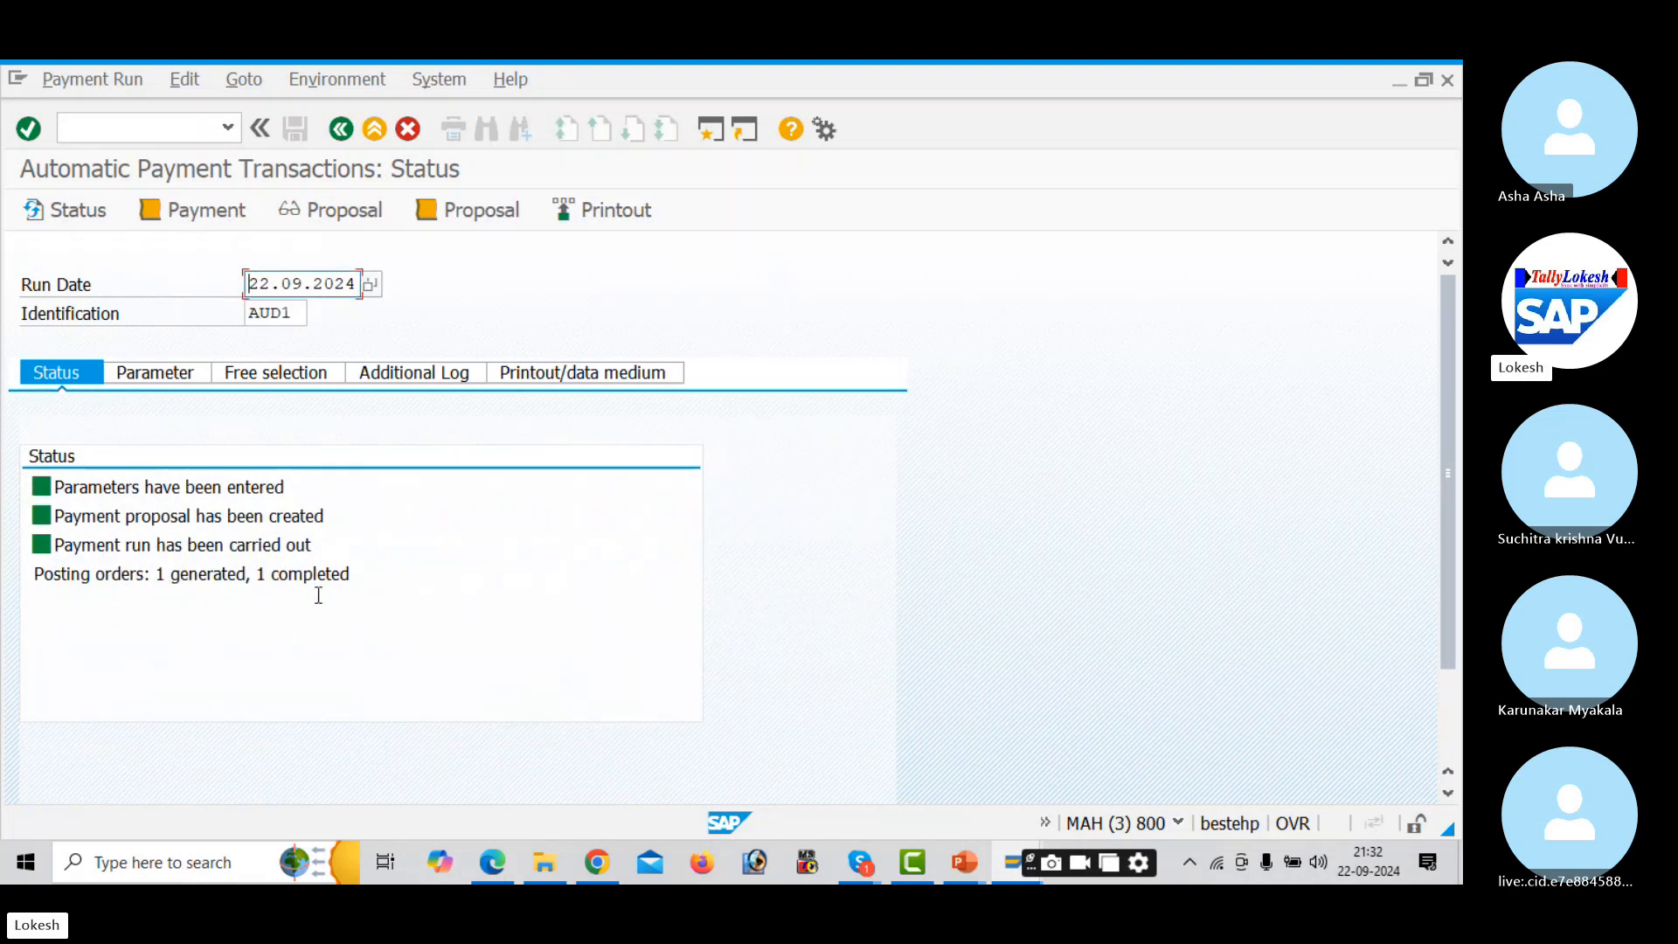
key(alt+Tab)
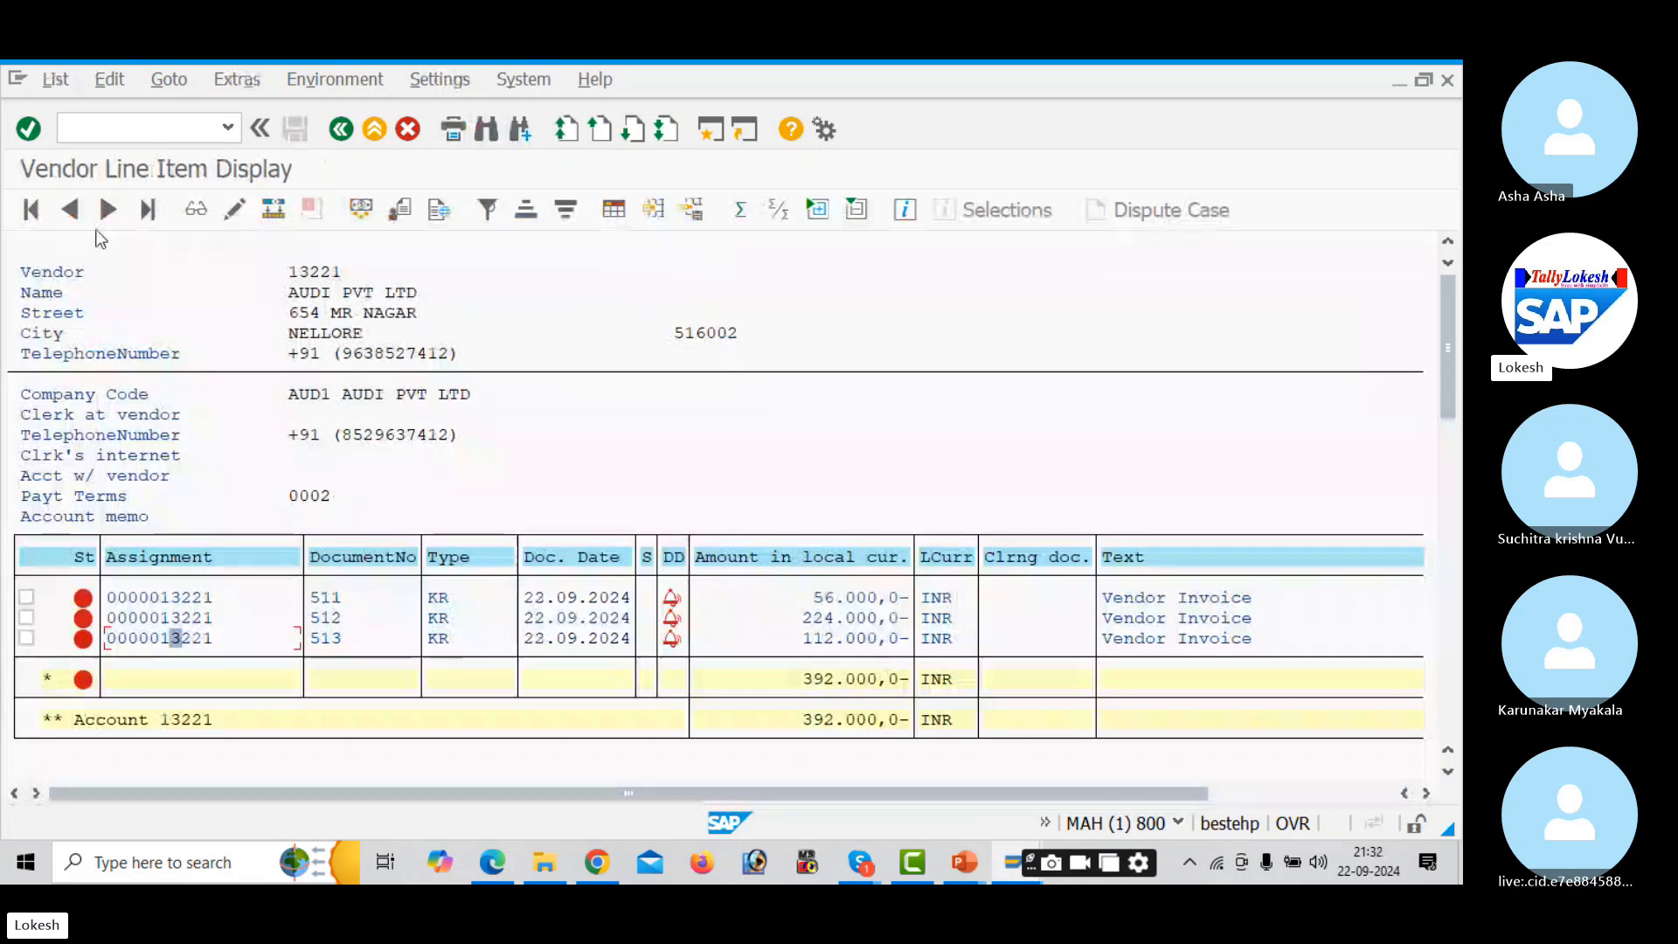
- Refresh the vendor 13221 line item list in FBL1N
click(52, 80)
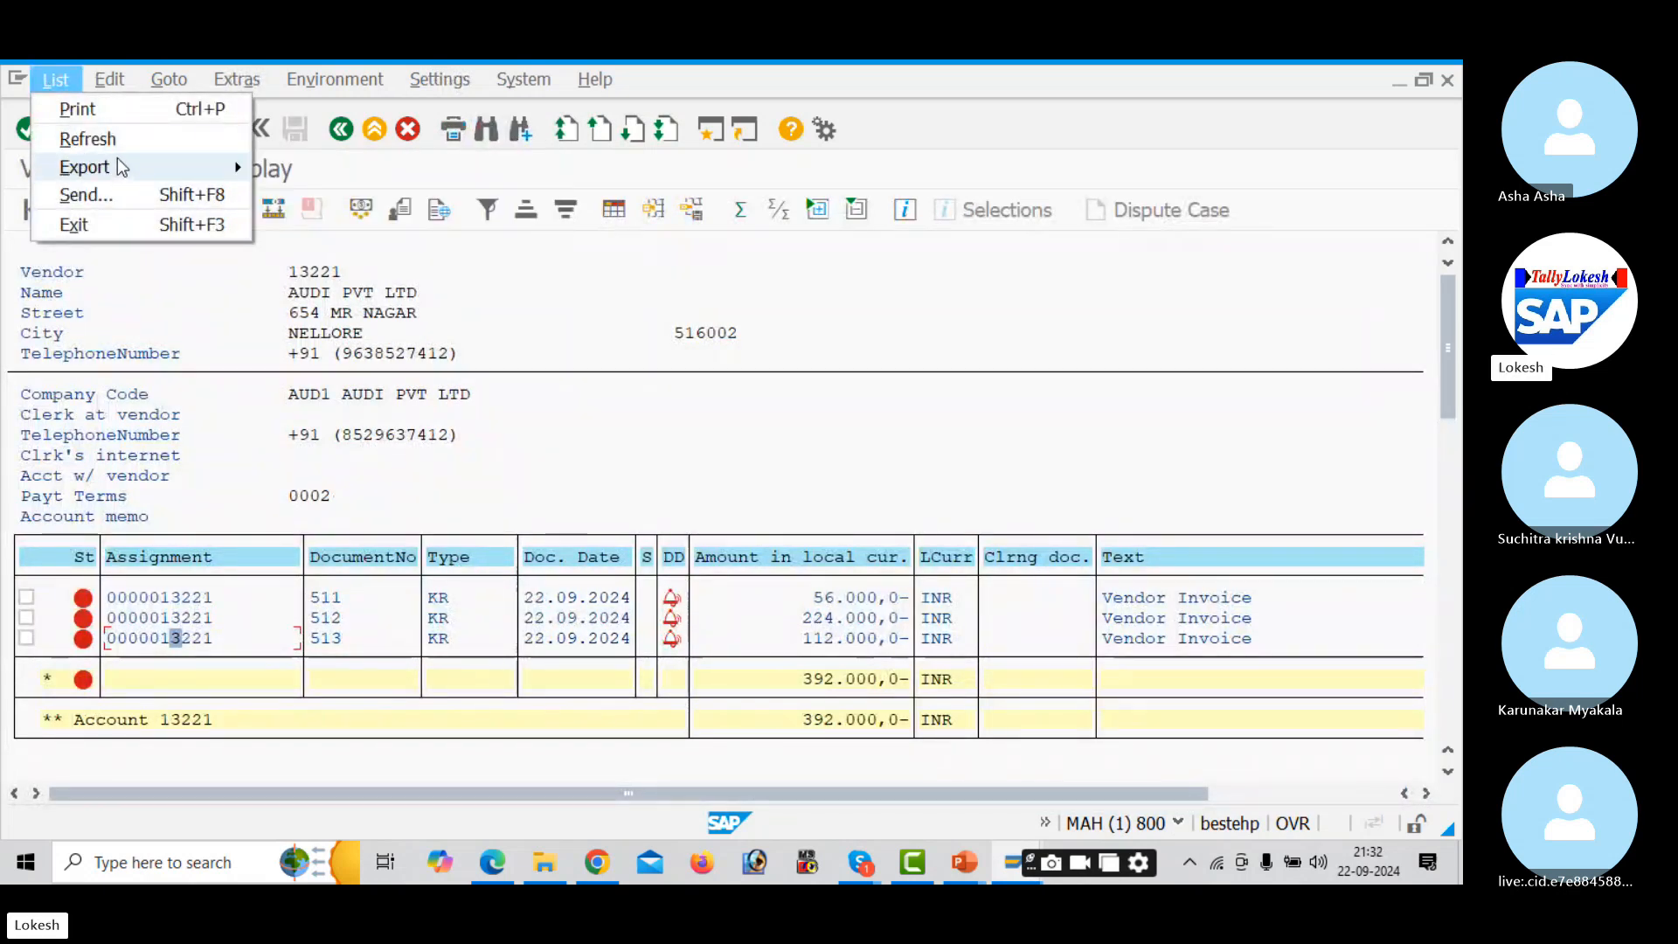
click(155, 136)
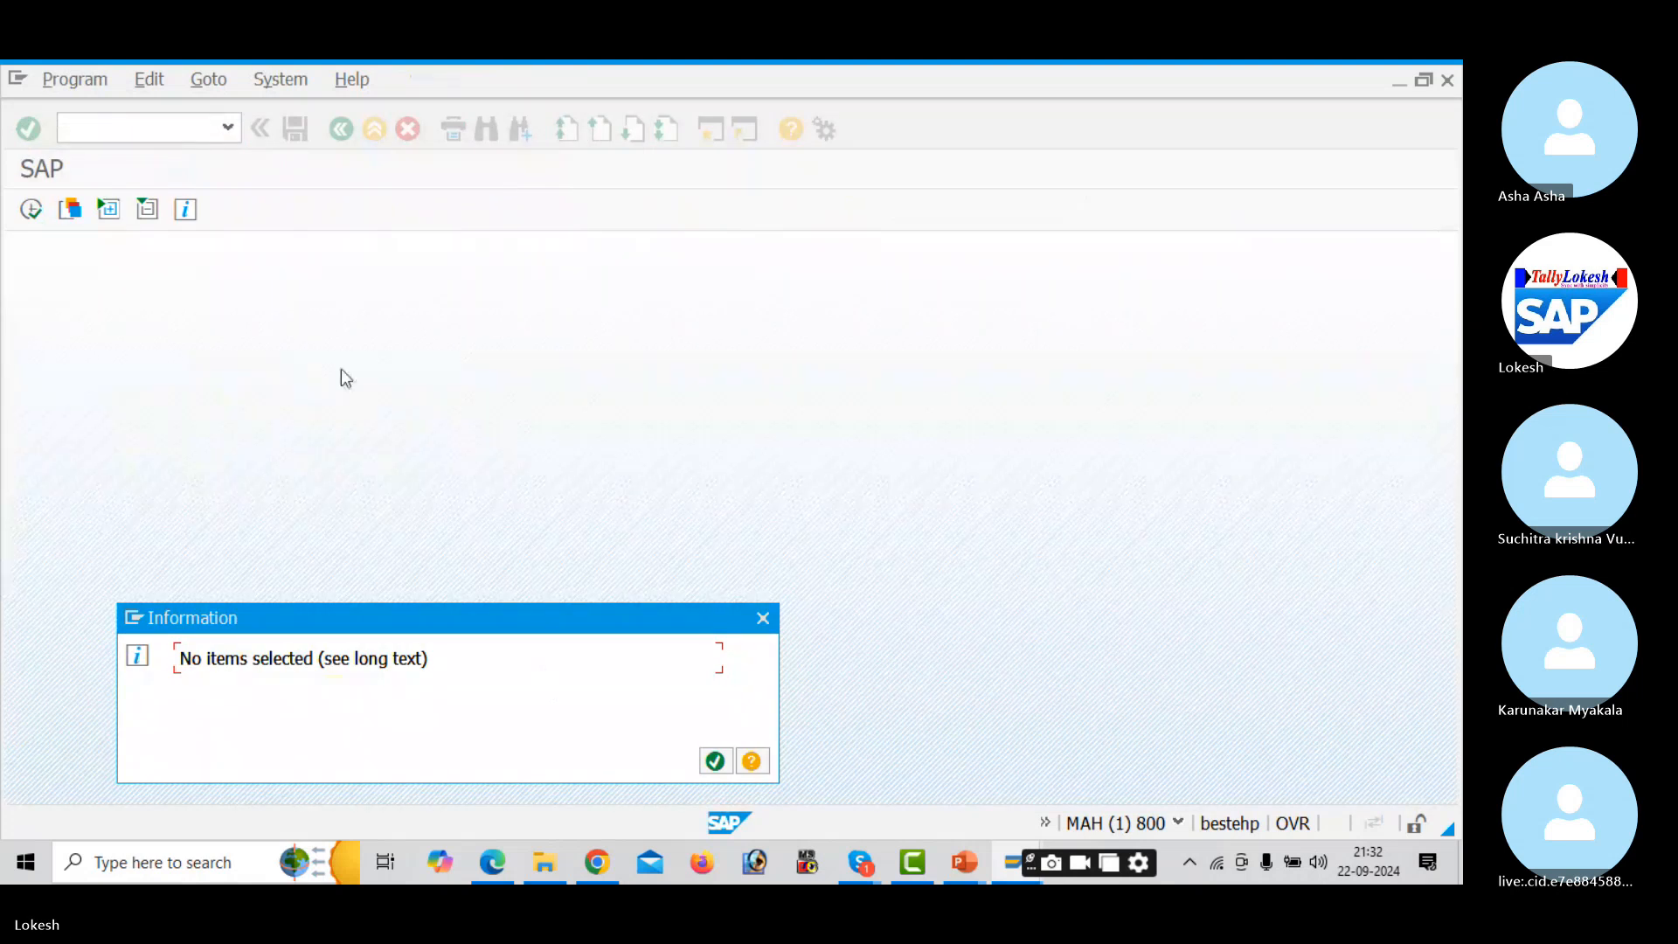
click(715, 761)
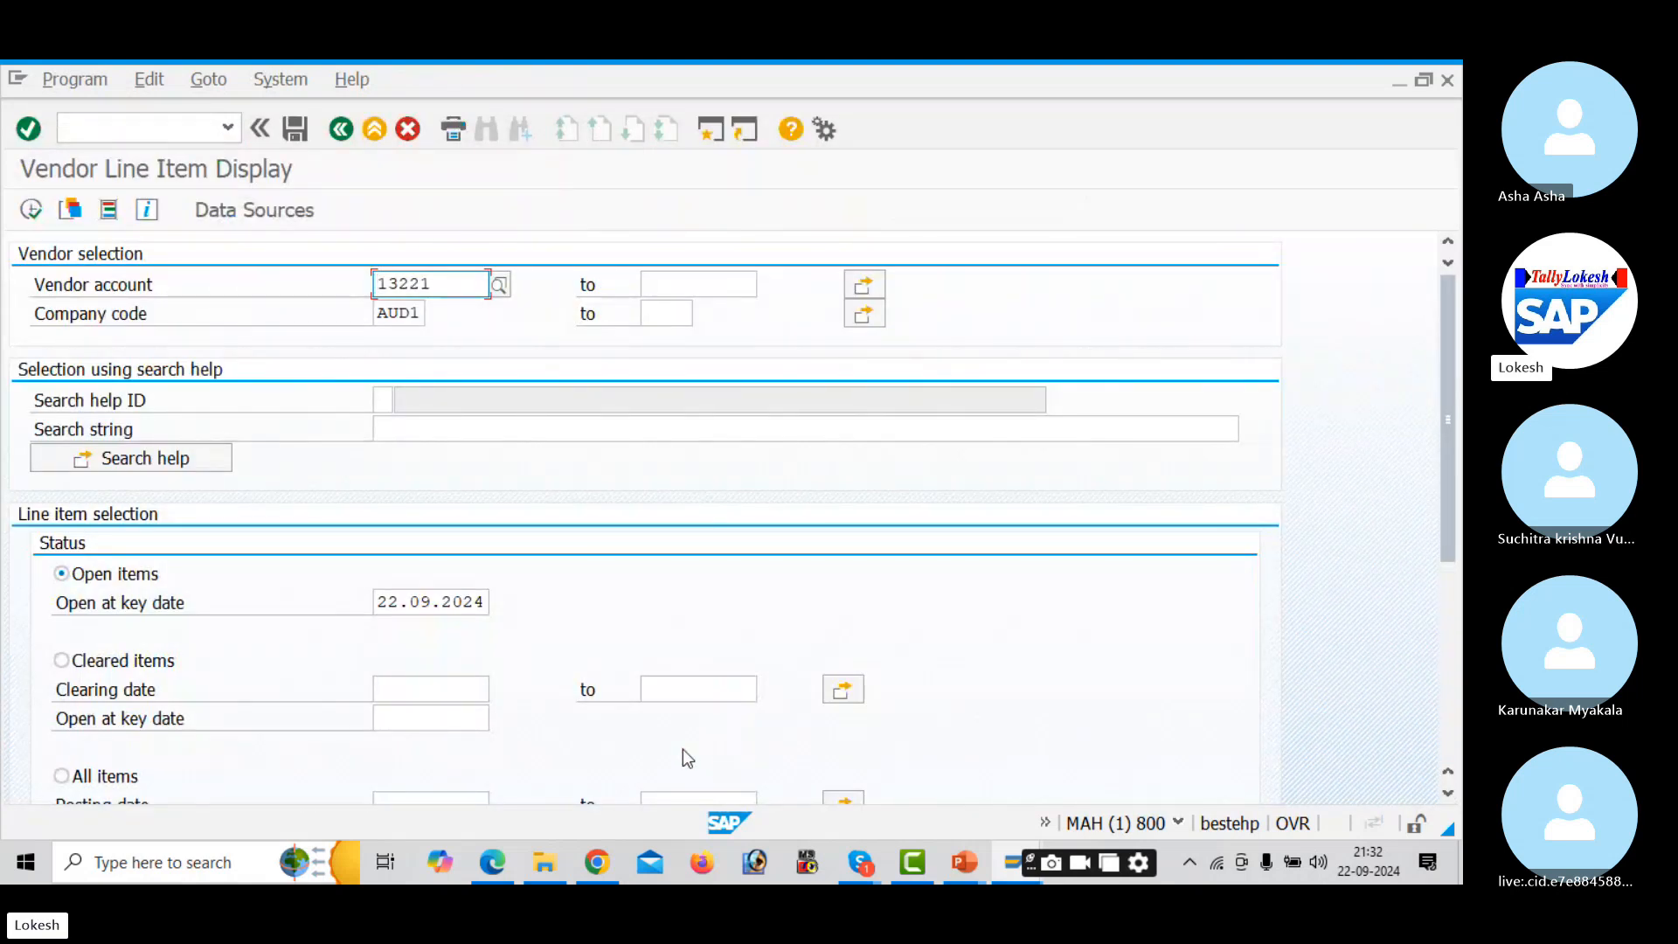
- List cleared items with clearing date 22.09.2024, then bring the Skype call forward
click(76, 662)
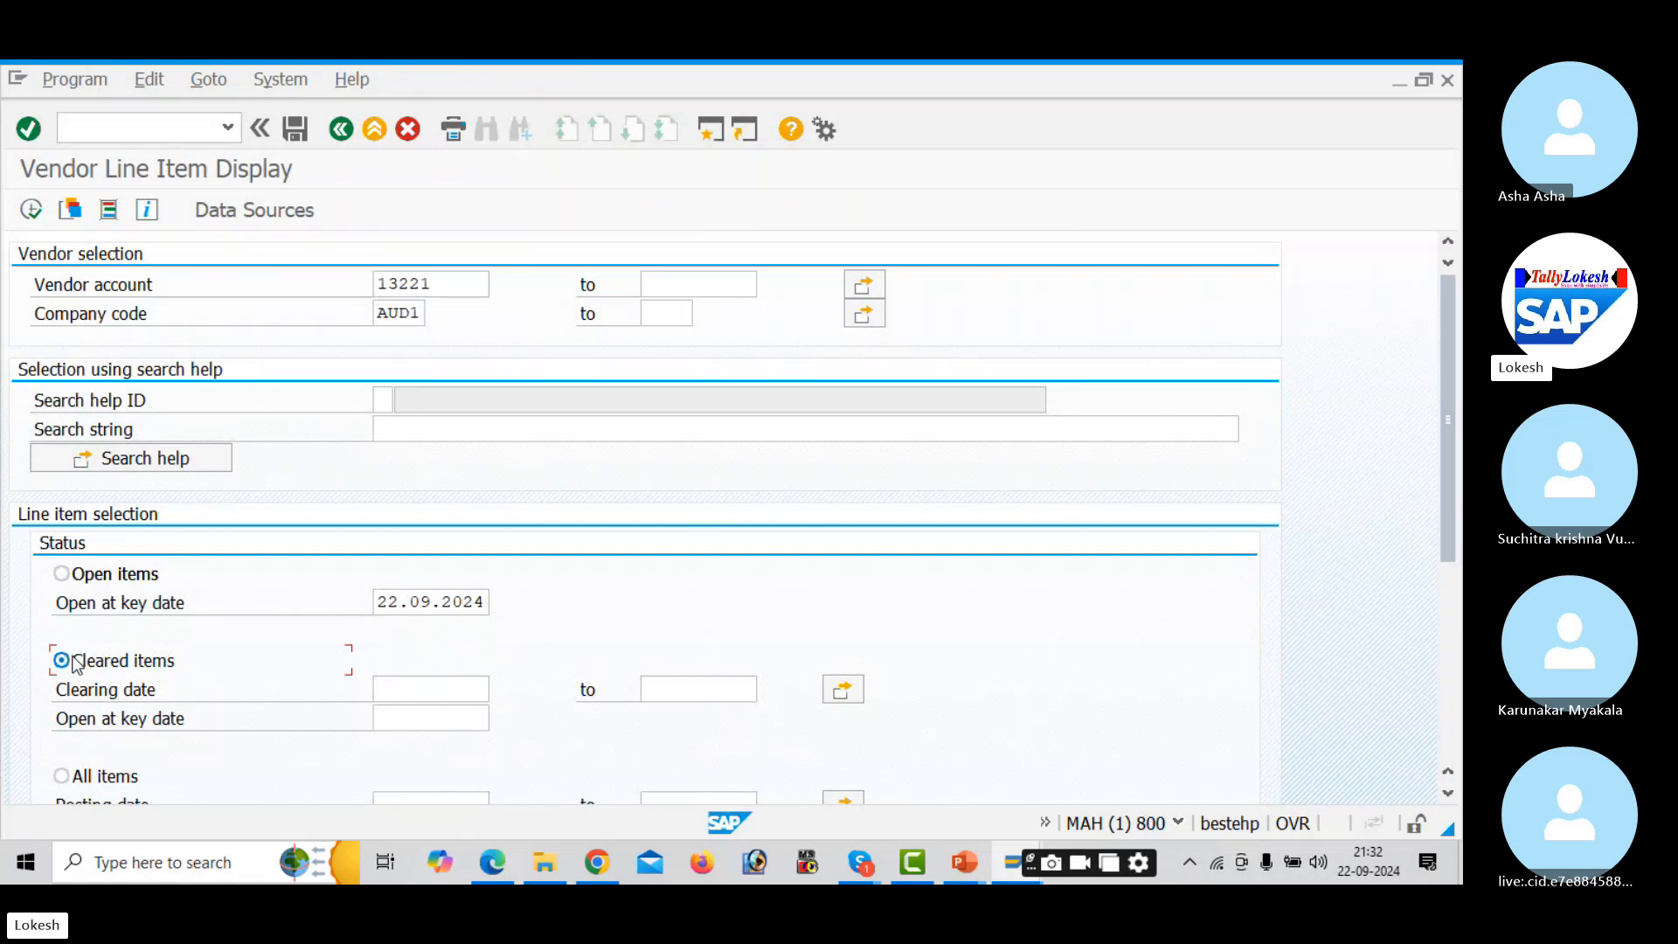
click(441, 679)
text(22.)
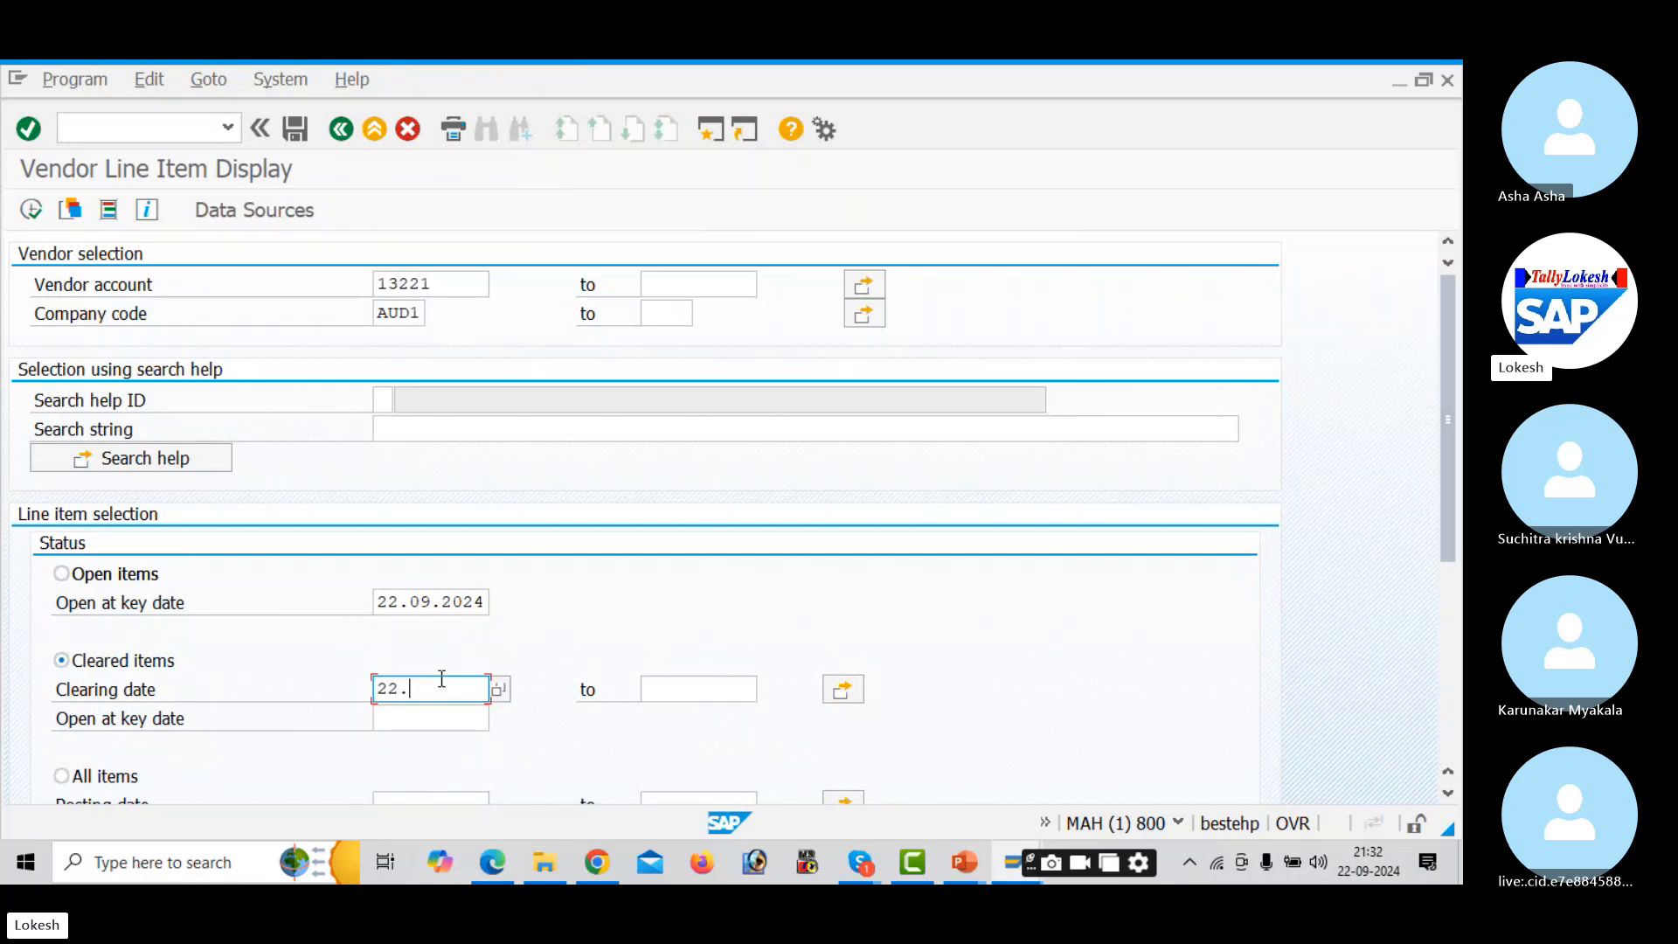
text(09.2024)
key(Tab)
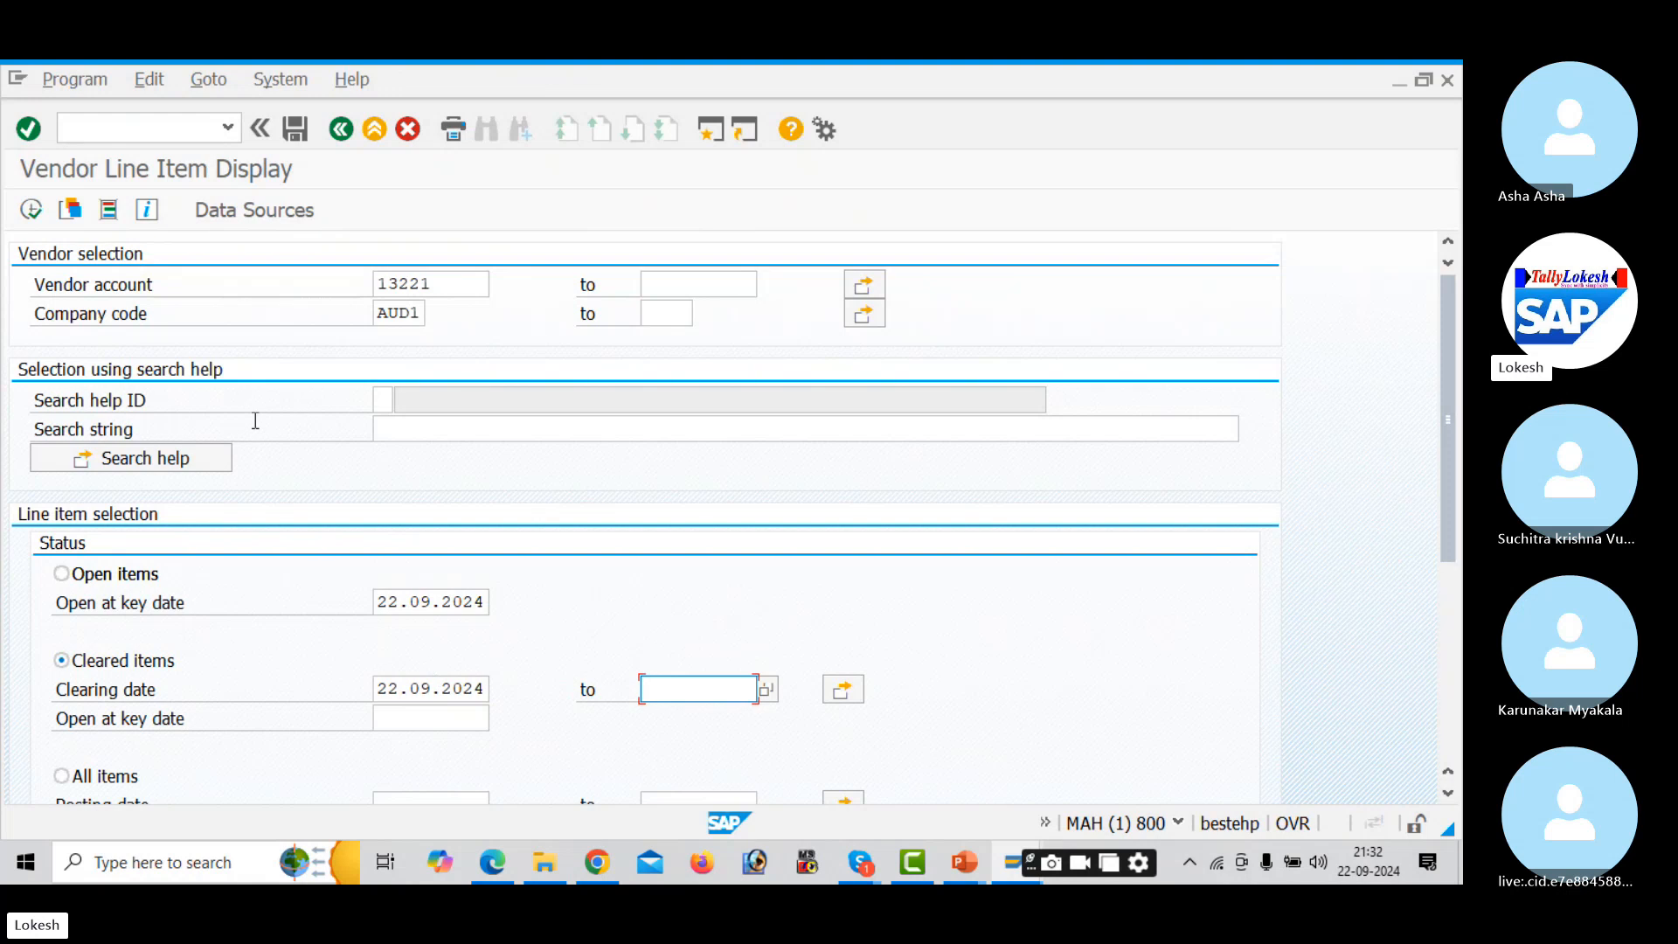
click(32, 212)
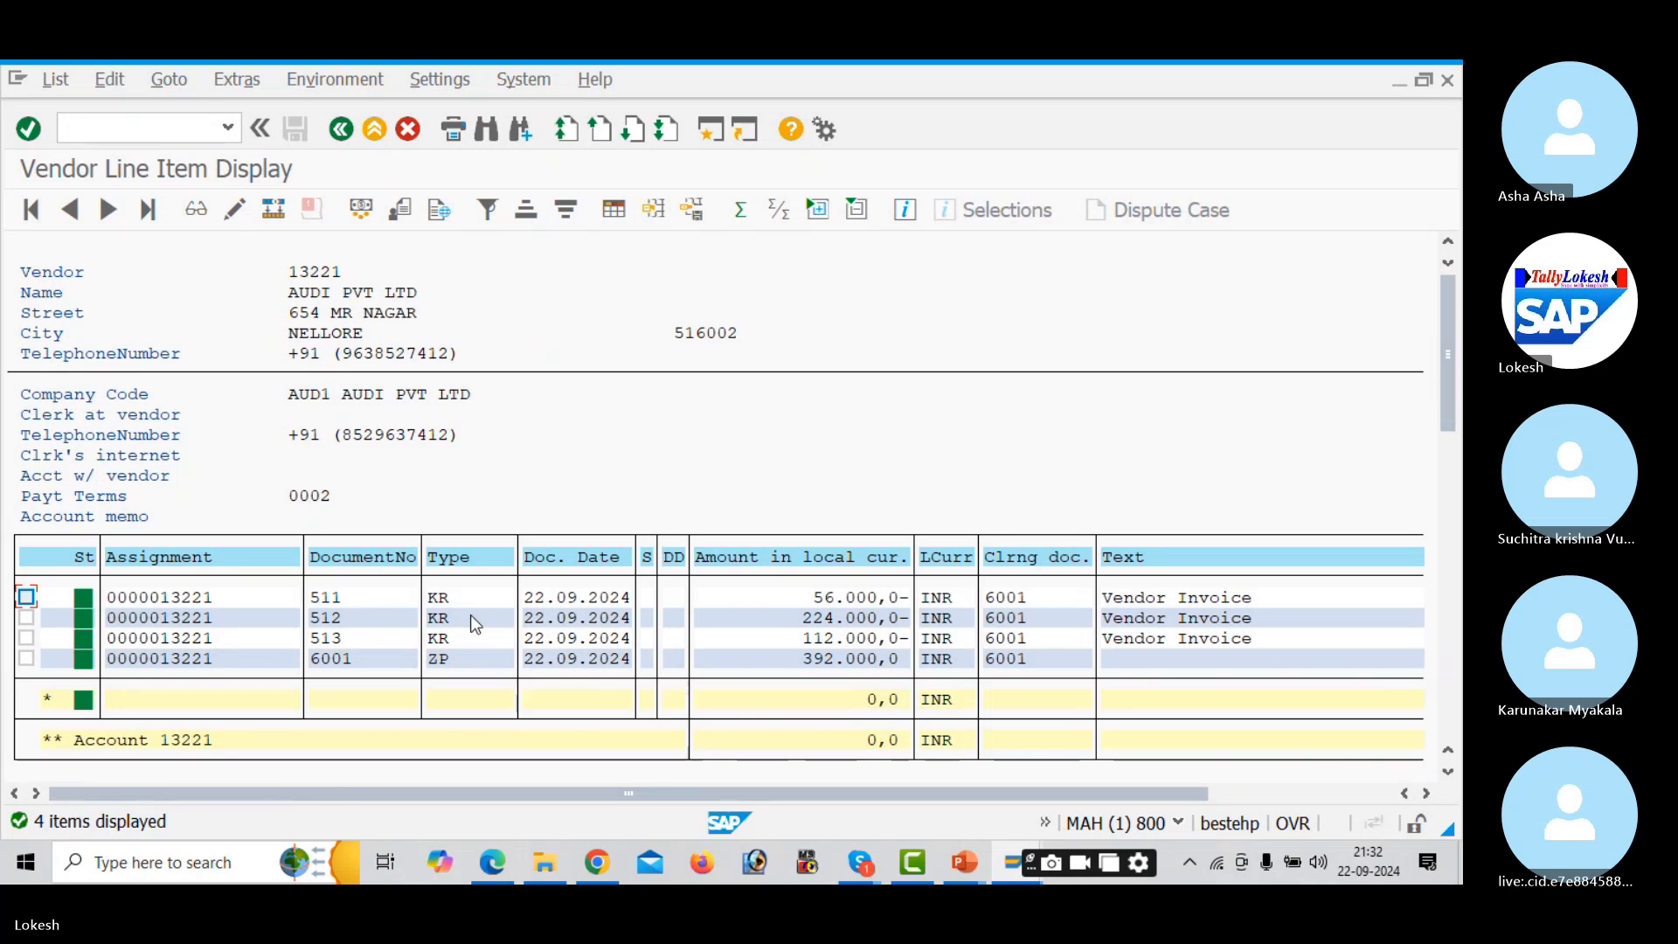
key(alt+Tab)
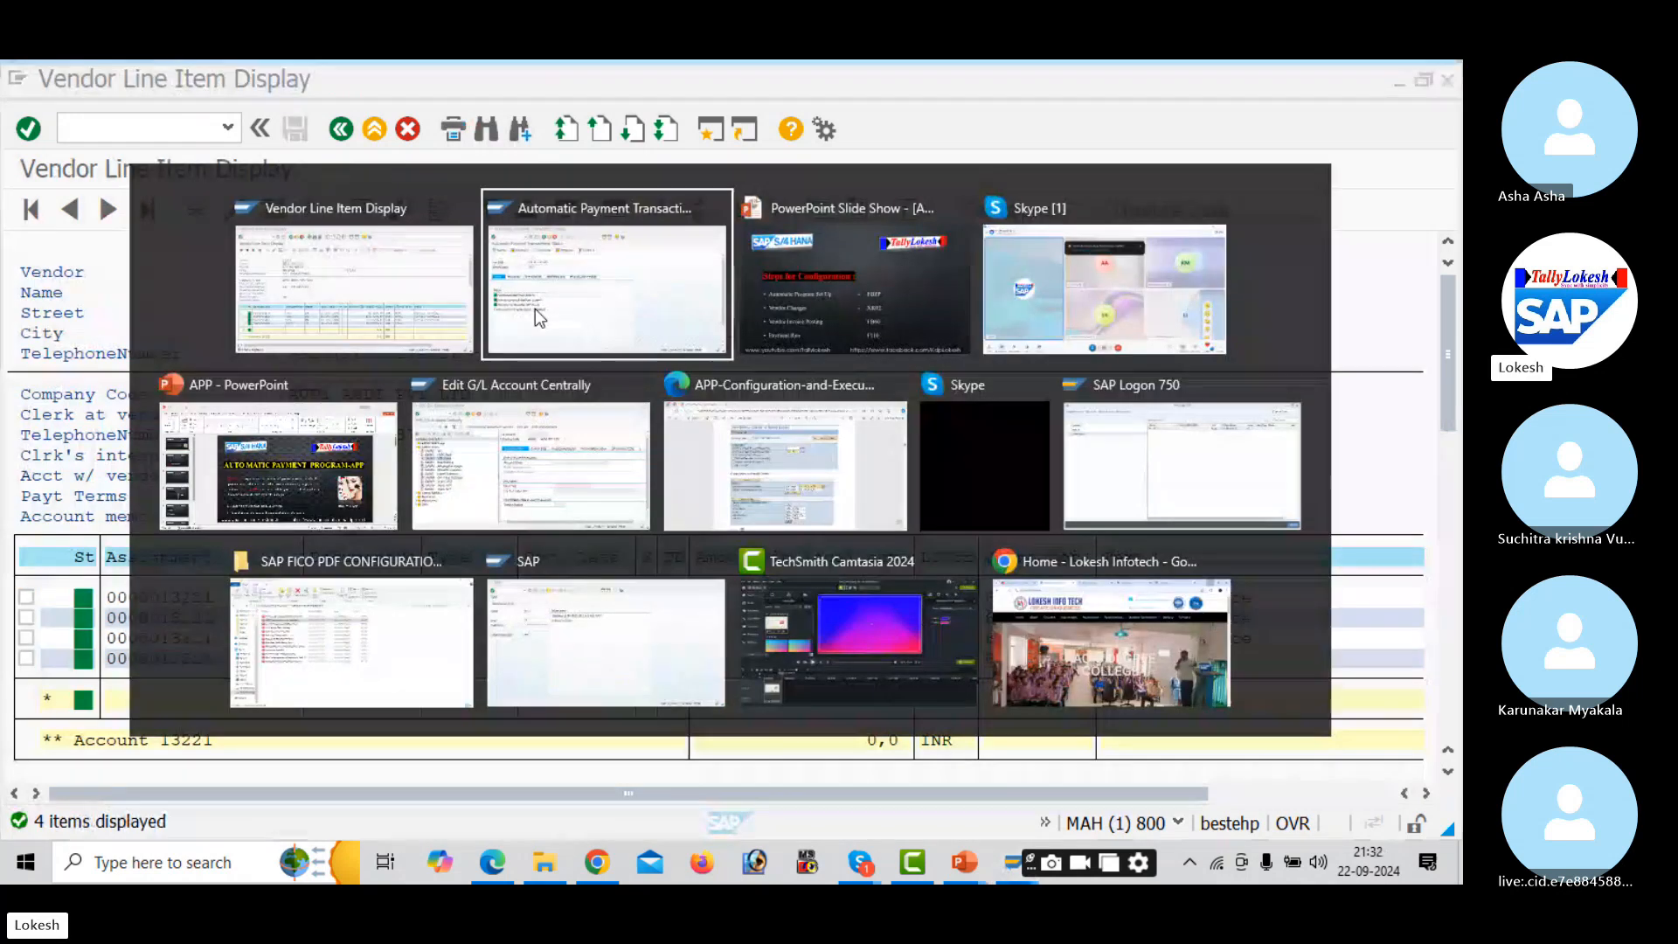
key(alt+Tab)
key(alt+Tab)
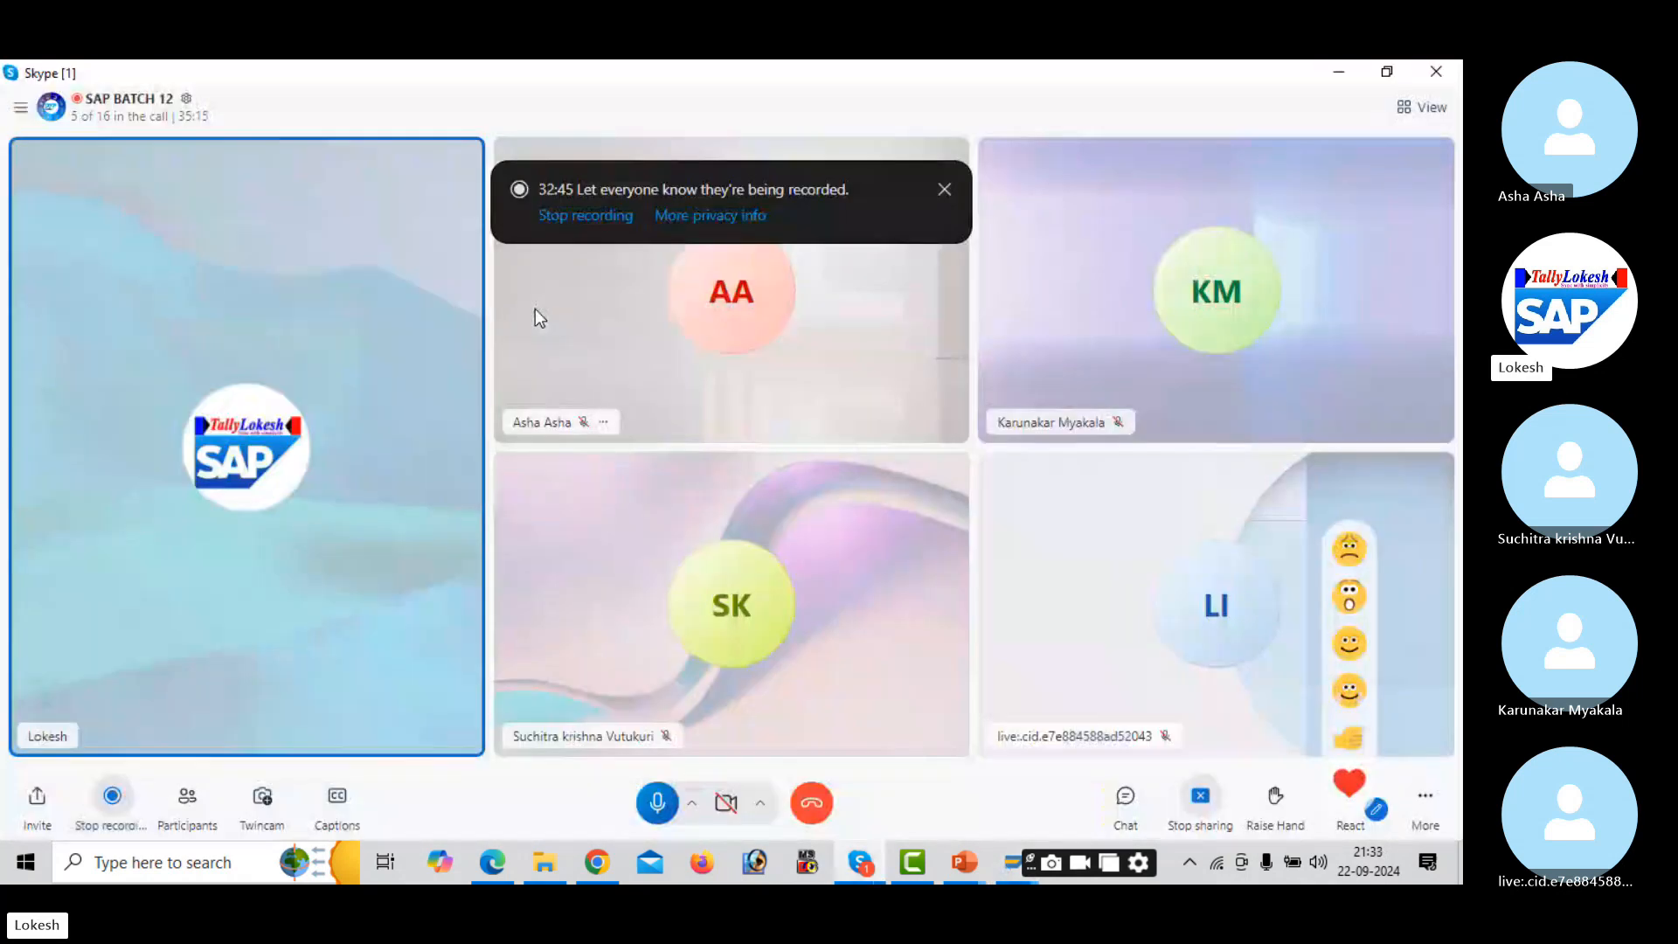